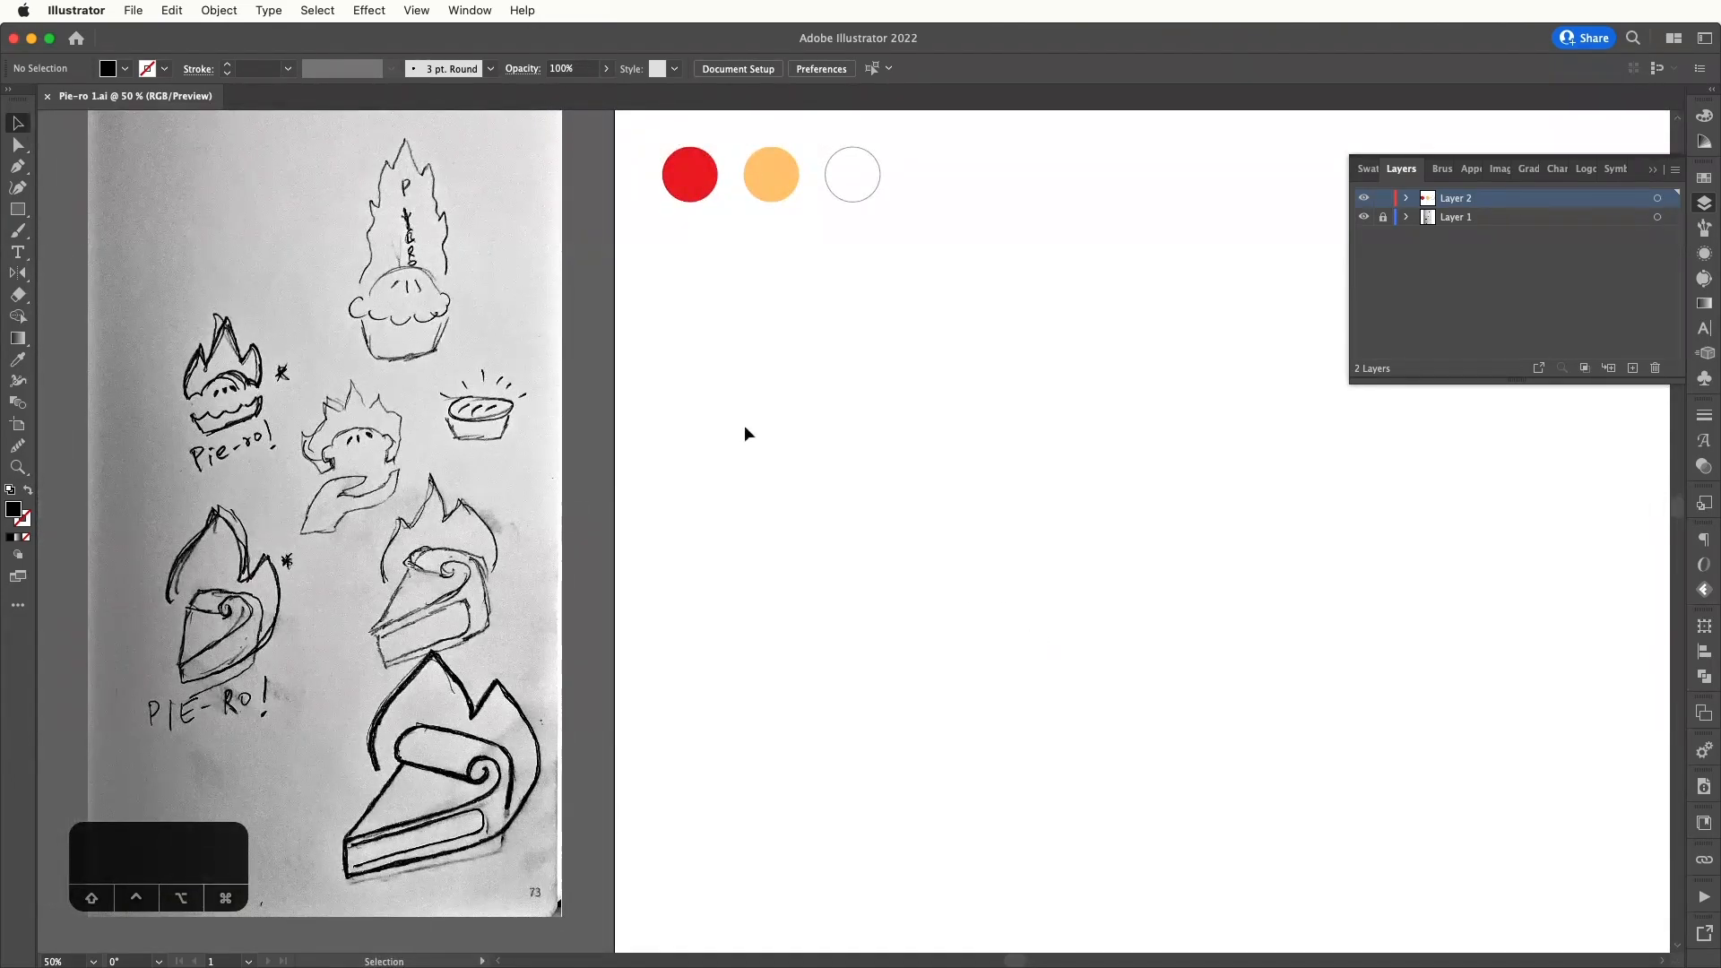
- Draw a black circle on the artboard below the color swatches and duplicate it horizontally to its right
mouse_move(749, 435)
mouse_down()
mouse_move(703, 454)
mouse_move(664, 442)
mouse_move(679, 448)
mouse_up()
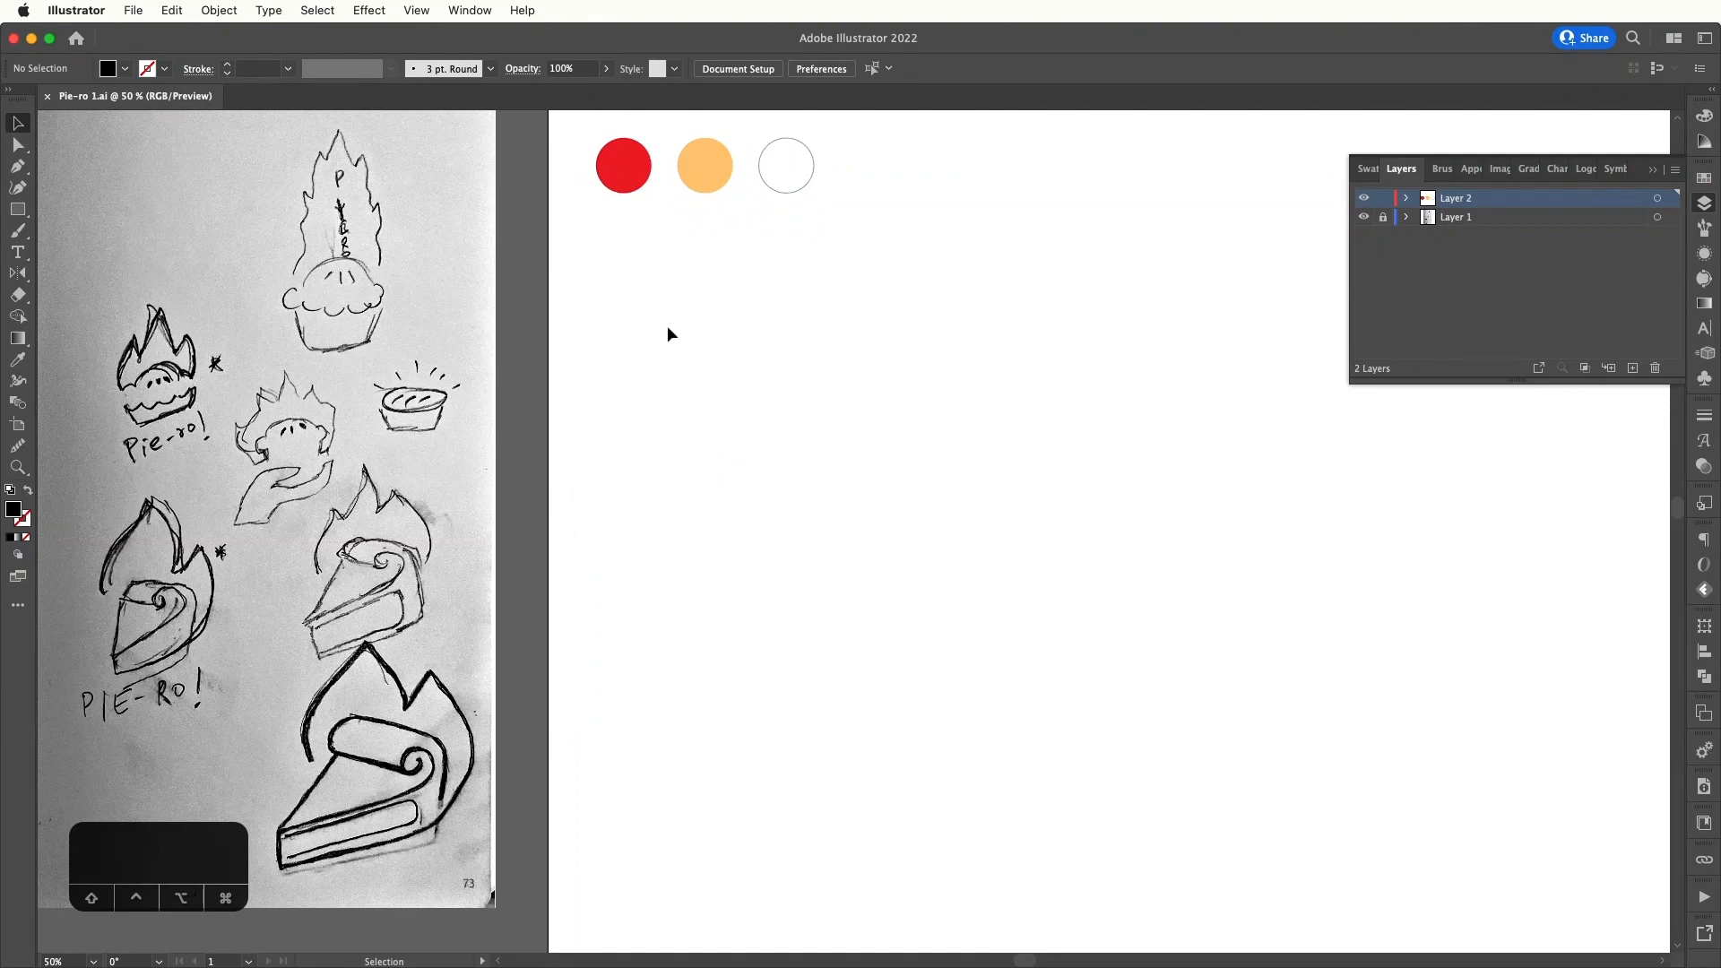
drag(667, 327, 650, 361)
drag(746, 334, 745, 297)
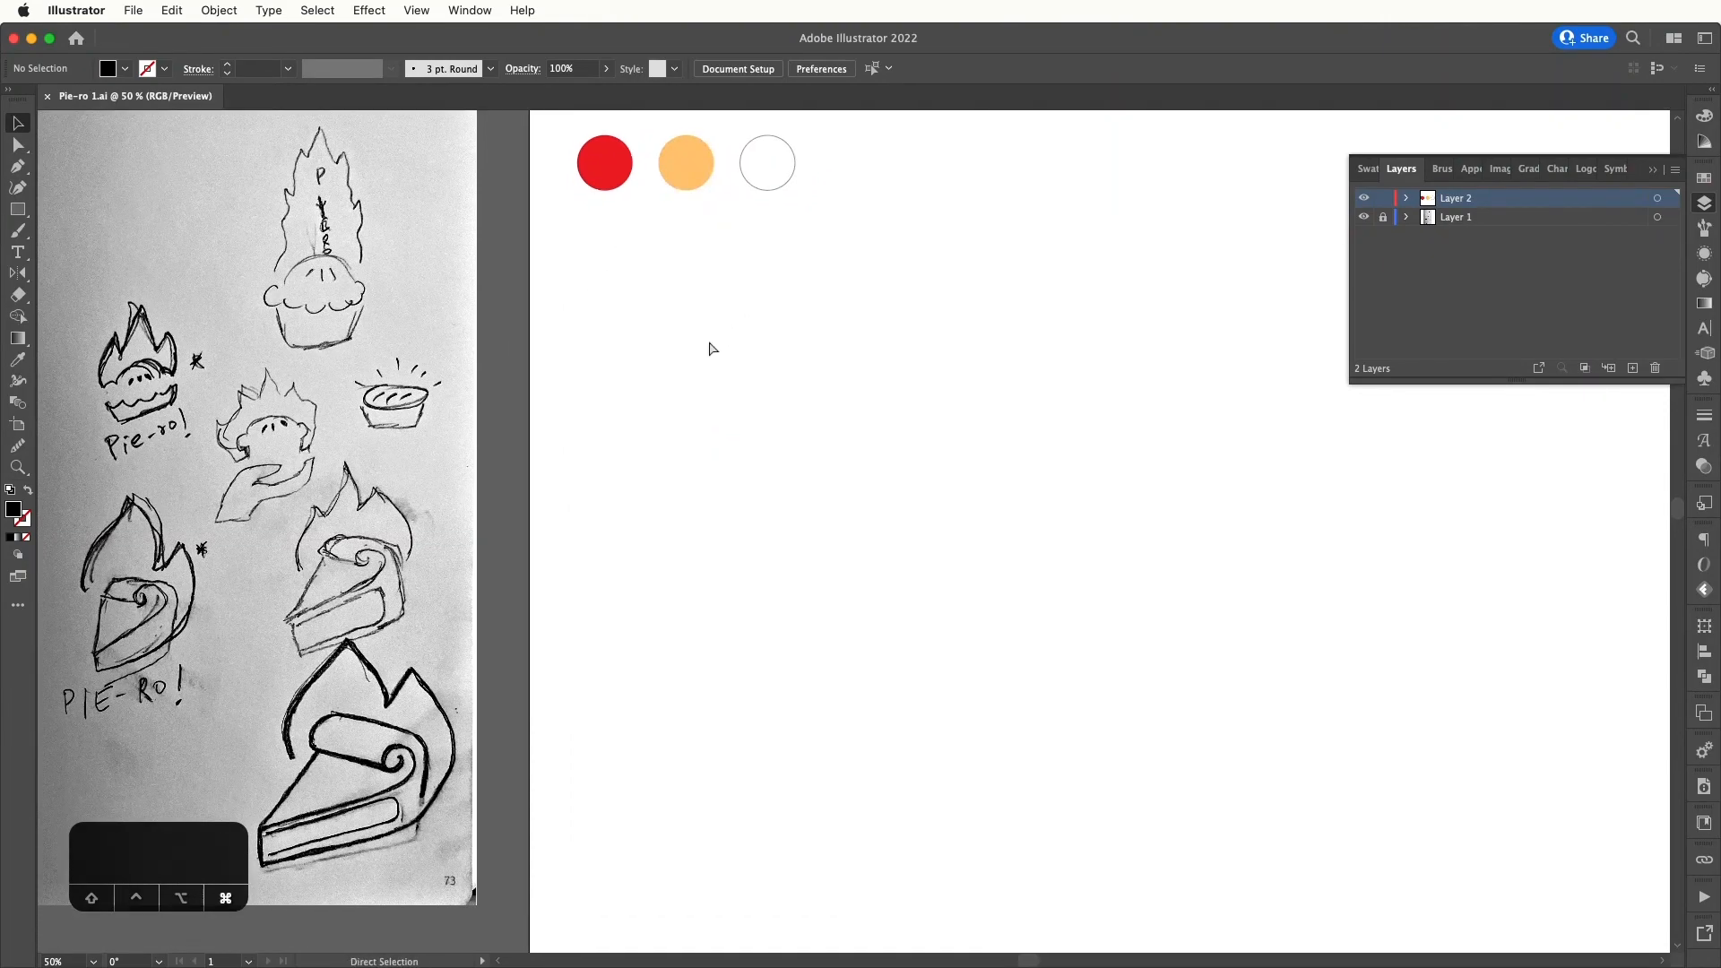
key(super+equal)
drag(708, 341, 687, 388)
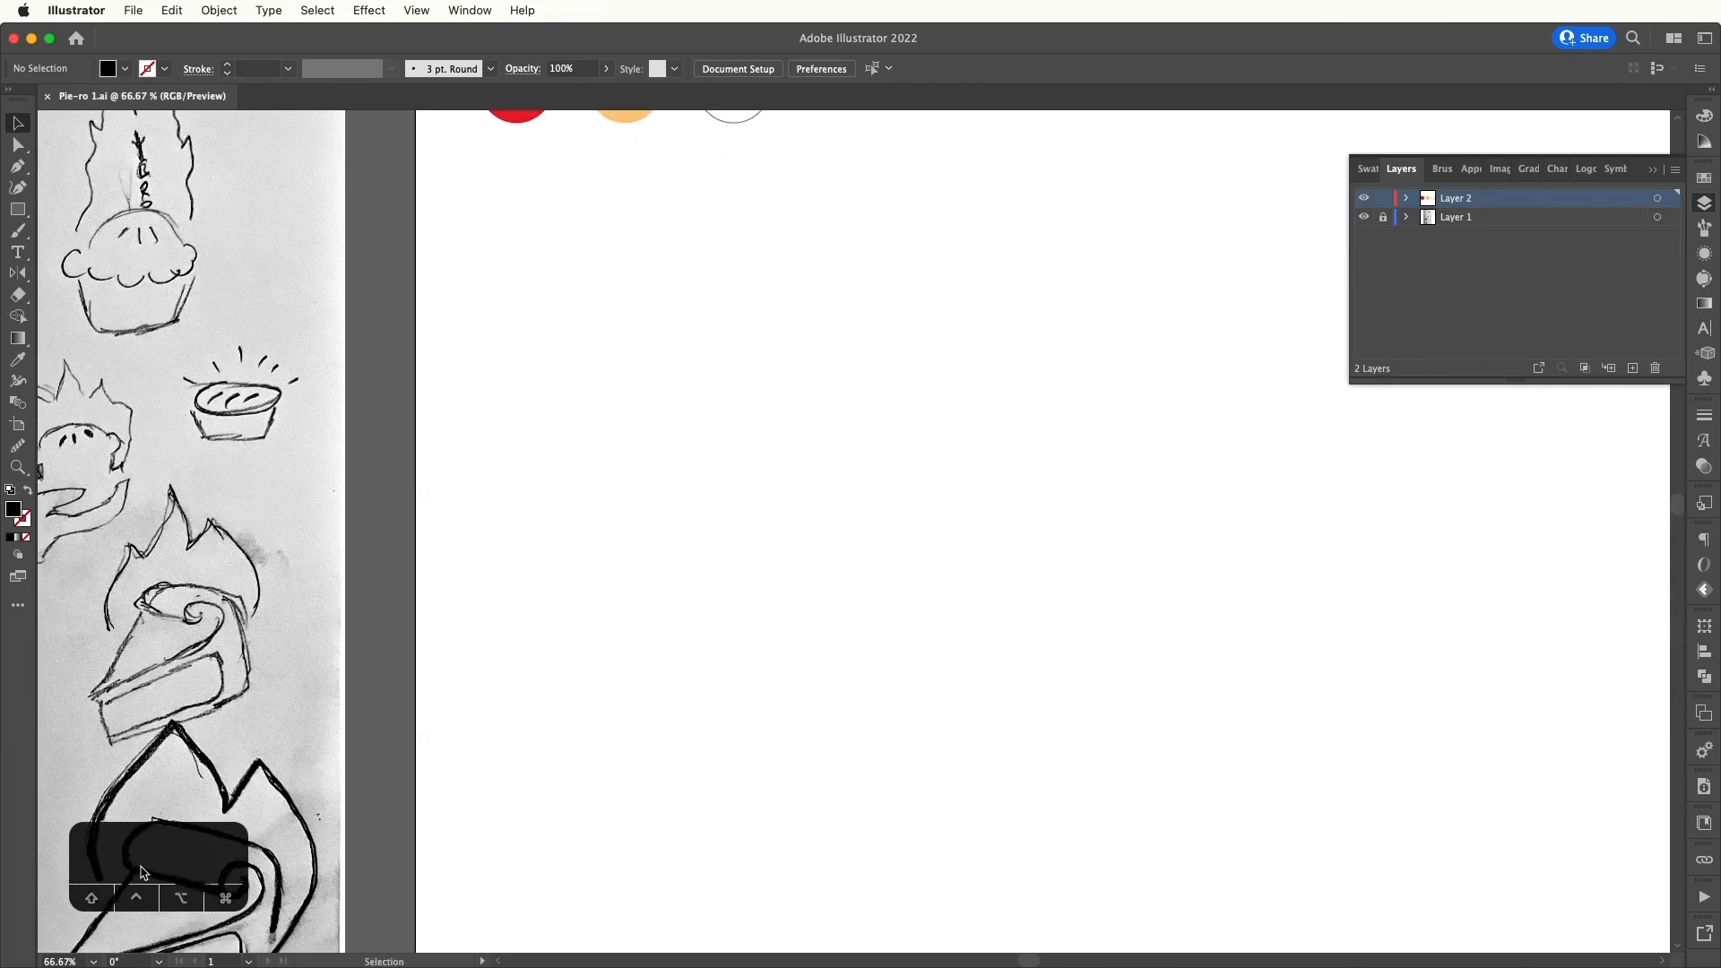
mouse_move(652, 482)
mouse_down()
mouse_move(640, 547)
mouse_move(645, 509)
mouse_up()
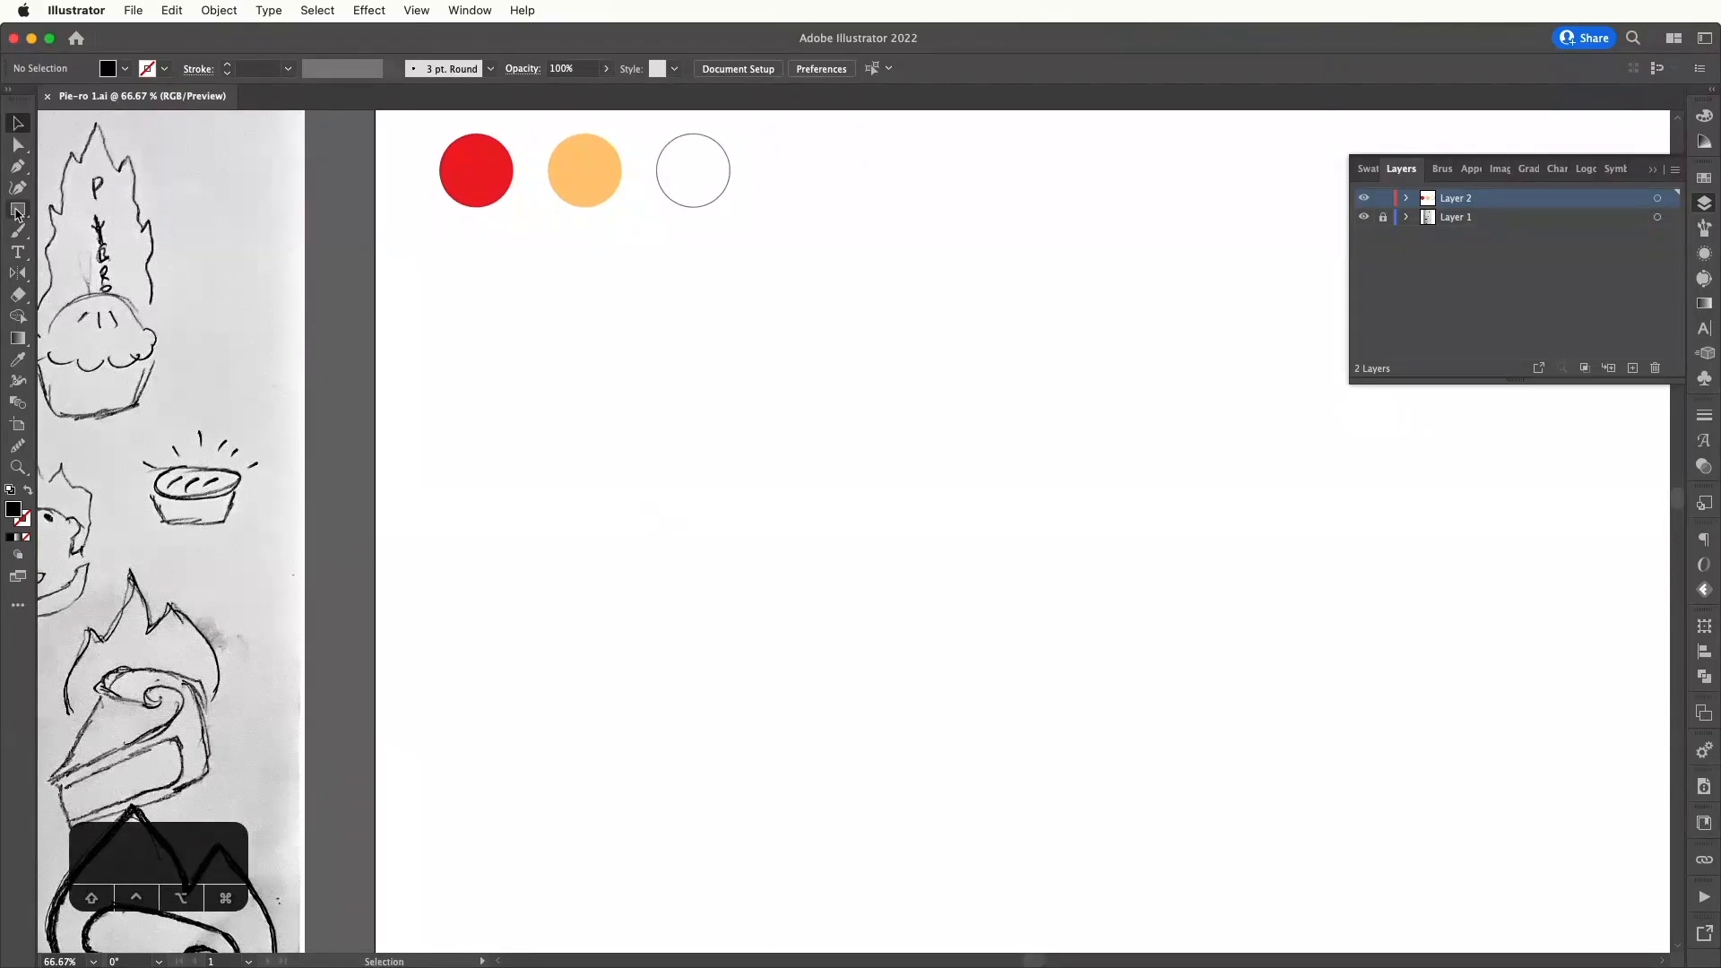
drag(16, 213, 85, 230)
mouse_move(583, 311)
mouse_down()
mouse_move(810, 484)
mouse_move(869, 469)
mouse_up()
key(v)
drag(703, 403, 843, 403)
- Draw a rectangle about 505 px wide over the lower part of the duplicated circle and extend its upper edge slightly upward
drag(19, 215, 89, 207)
drag(656, 378, 950, 560)
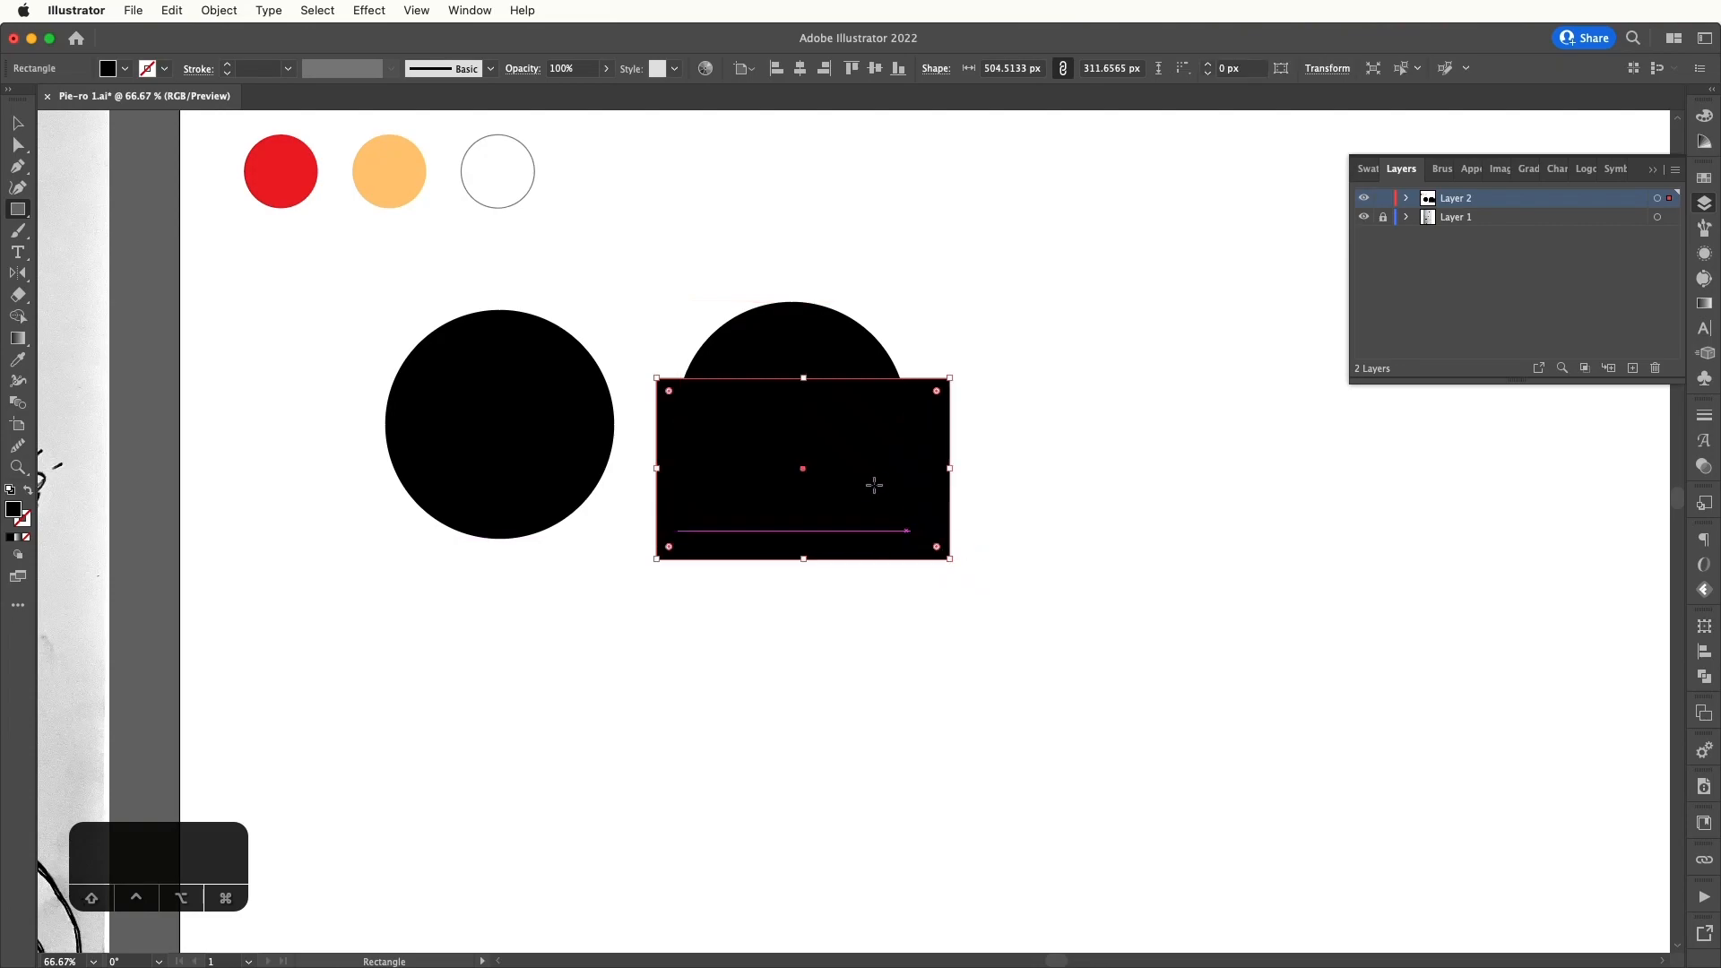
key(v)
drag(804, 378, 803, 359)
- Duplicate the overlapping circle and rectangle together onto the empty space to their right
key(space)
drag(988, 366, 776, 380)
drag(761, 305, 630, 403)
key(space)
drag(751, 427, 978, 424)
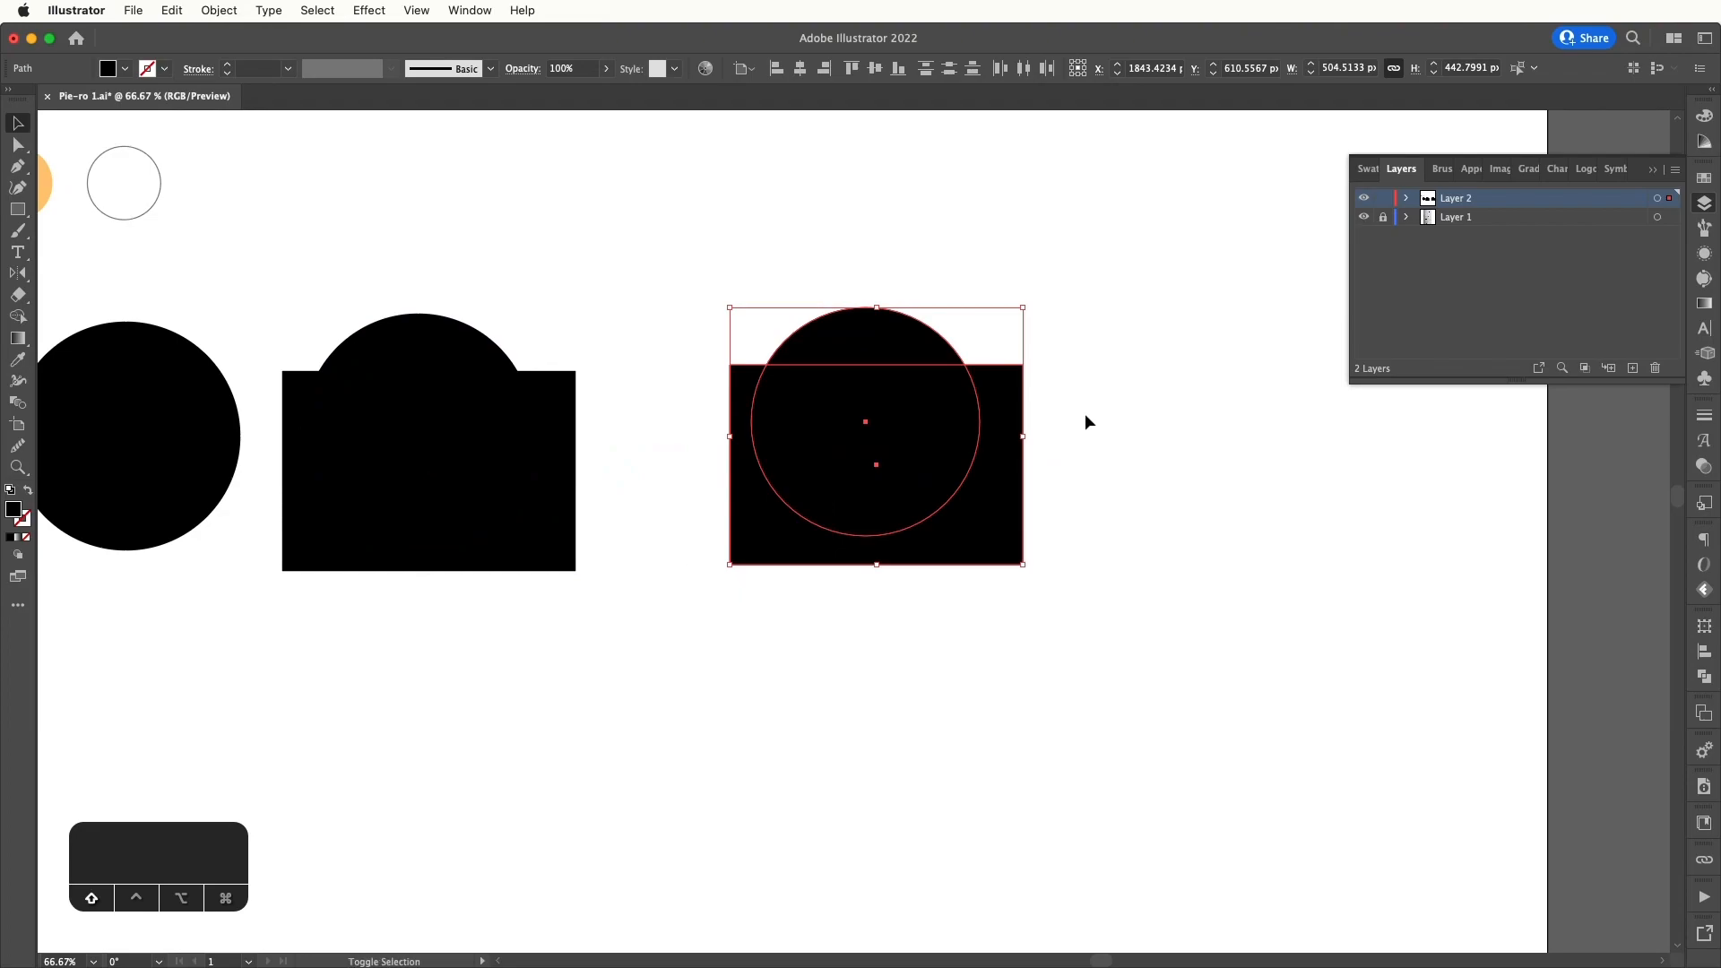
- Remove the rectangle and its overlap from the copied shapes with Shape Builder, keeping only the circle's dome-shaped cap
key(shift+m)
alt+click(874, 423)
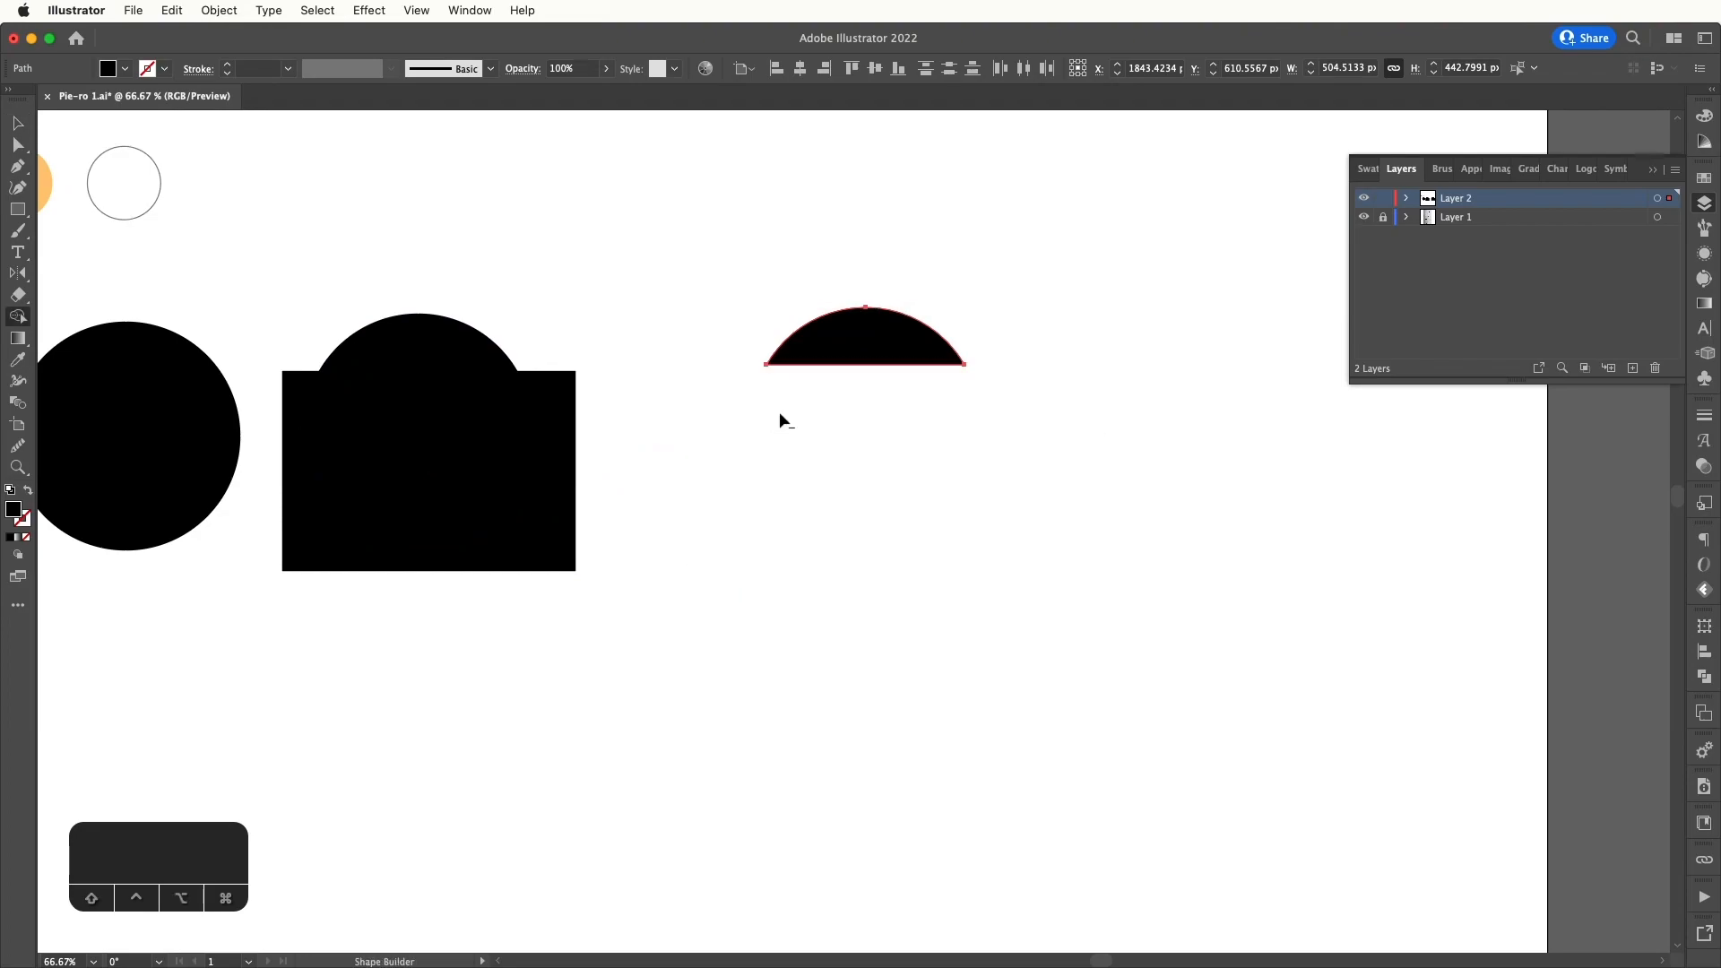
super+click(1051, 430)
- Duplicate the dome horizontally about 481 px to its right
key(super+equal)
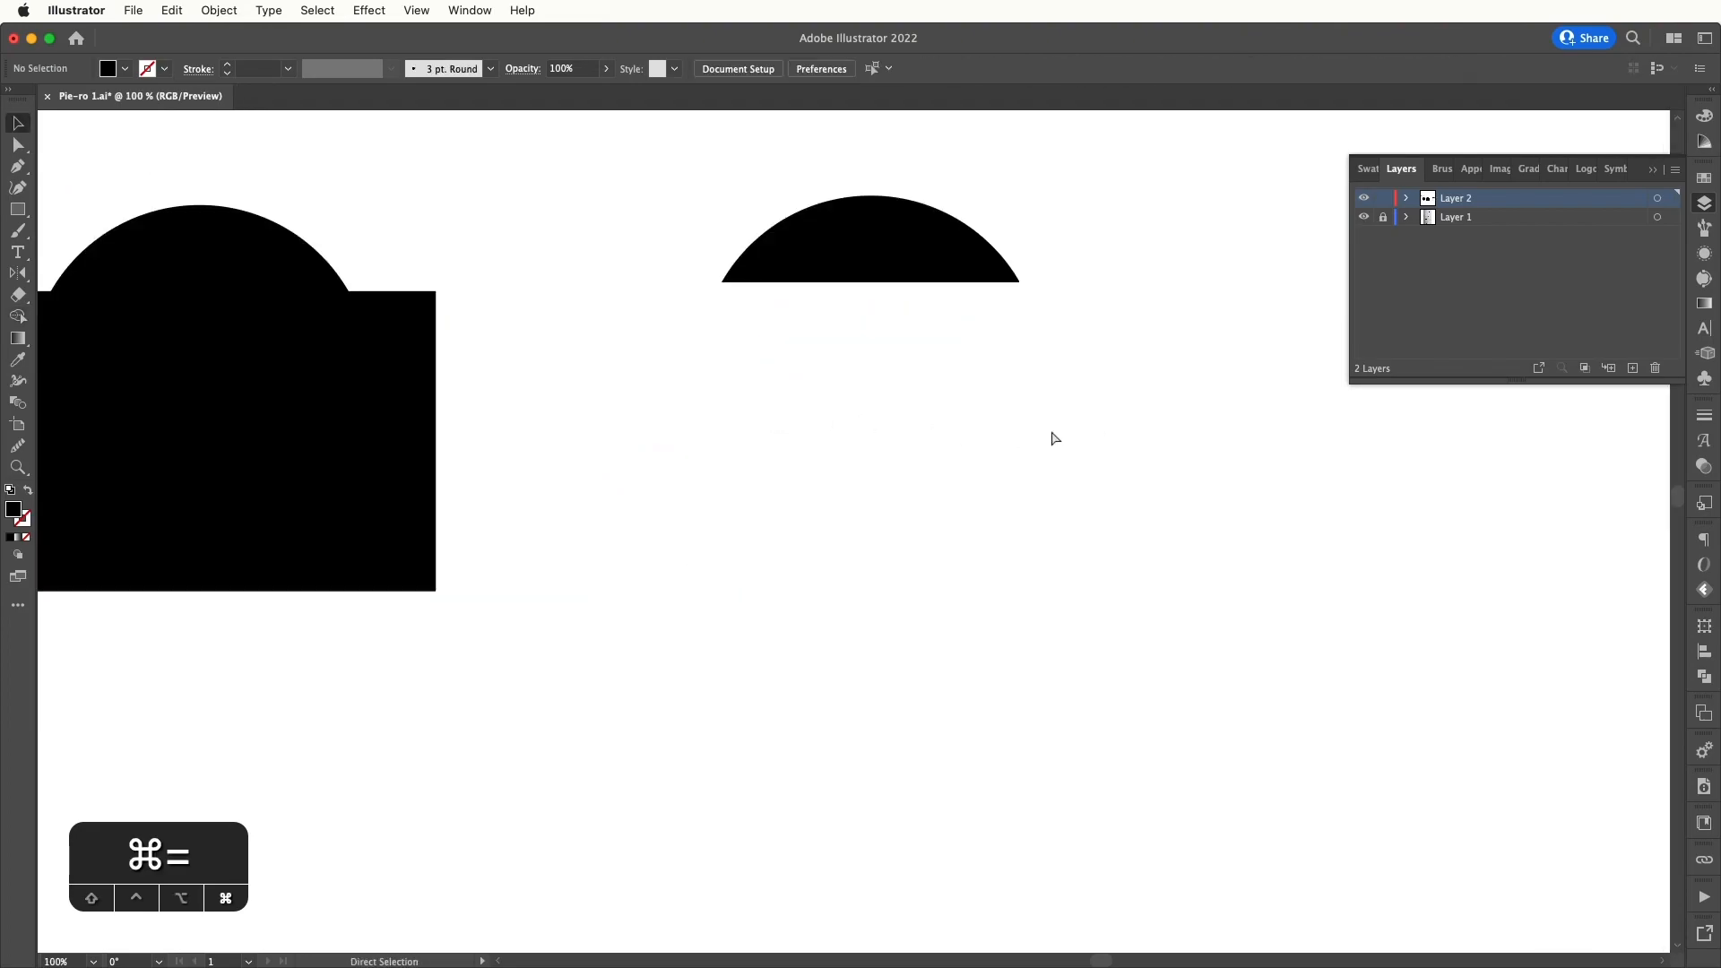
drag(1053, 434, 875, 516)
drag(748, 337, 887, 338)
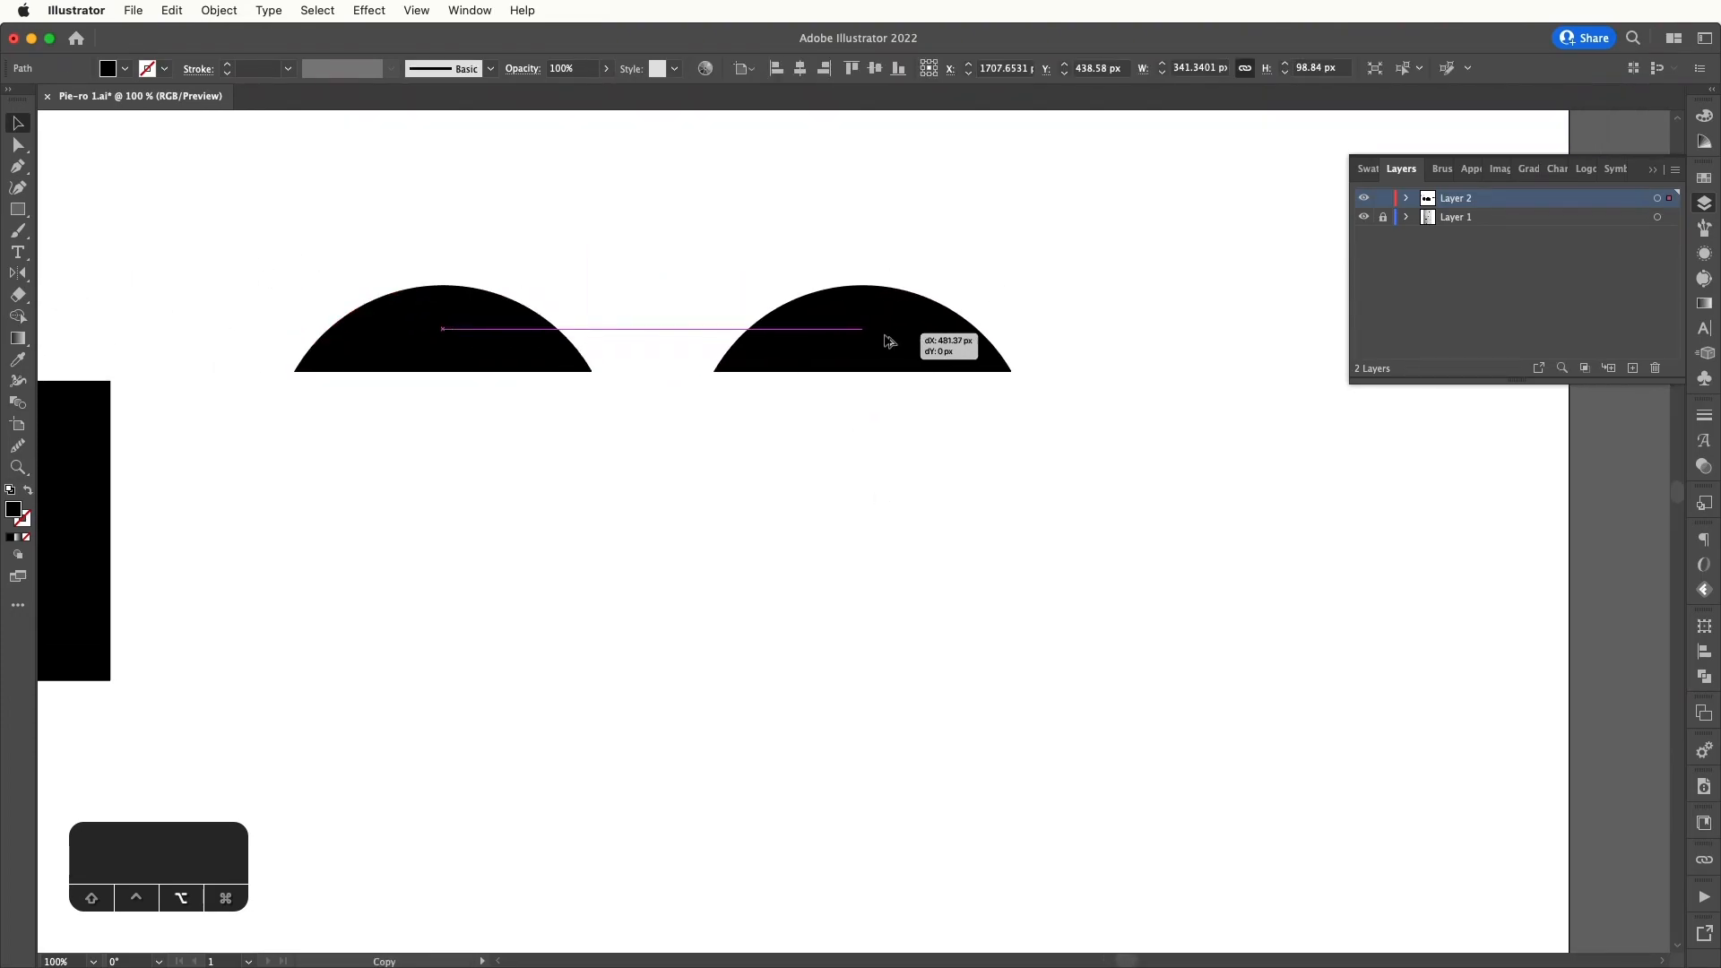
- In outline view, draw a circle about 47 px in diameter around the copied dome's lower-left corner
scroll(888, 293, up, 3)
scroll(887, 293, right, 3)
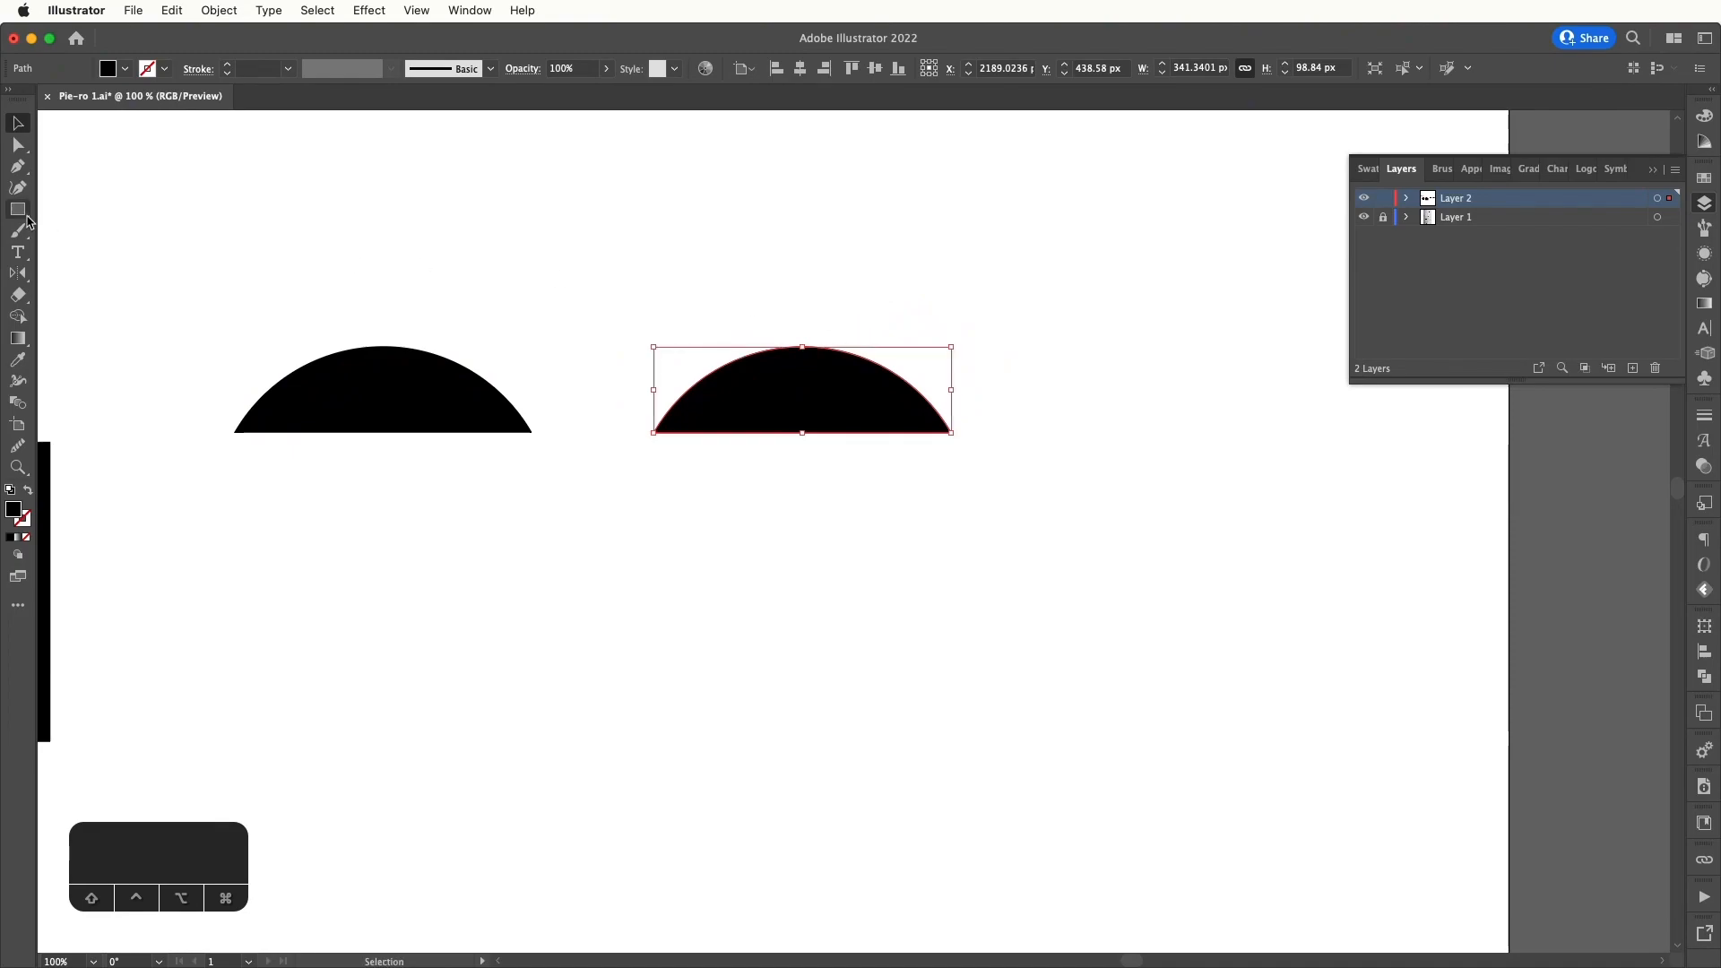
drag(29, 221, 81, 239)
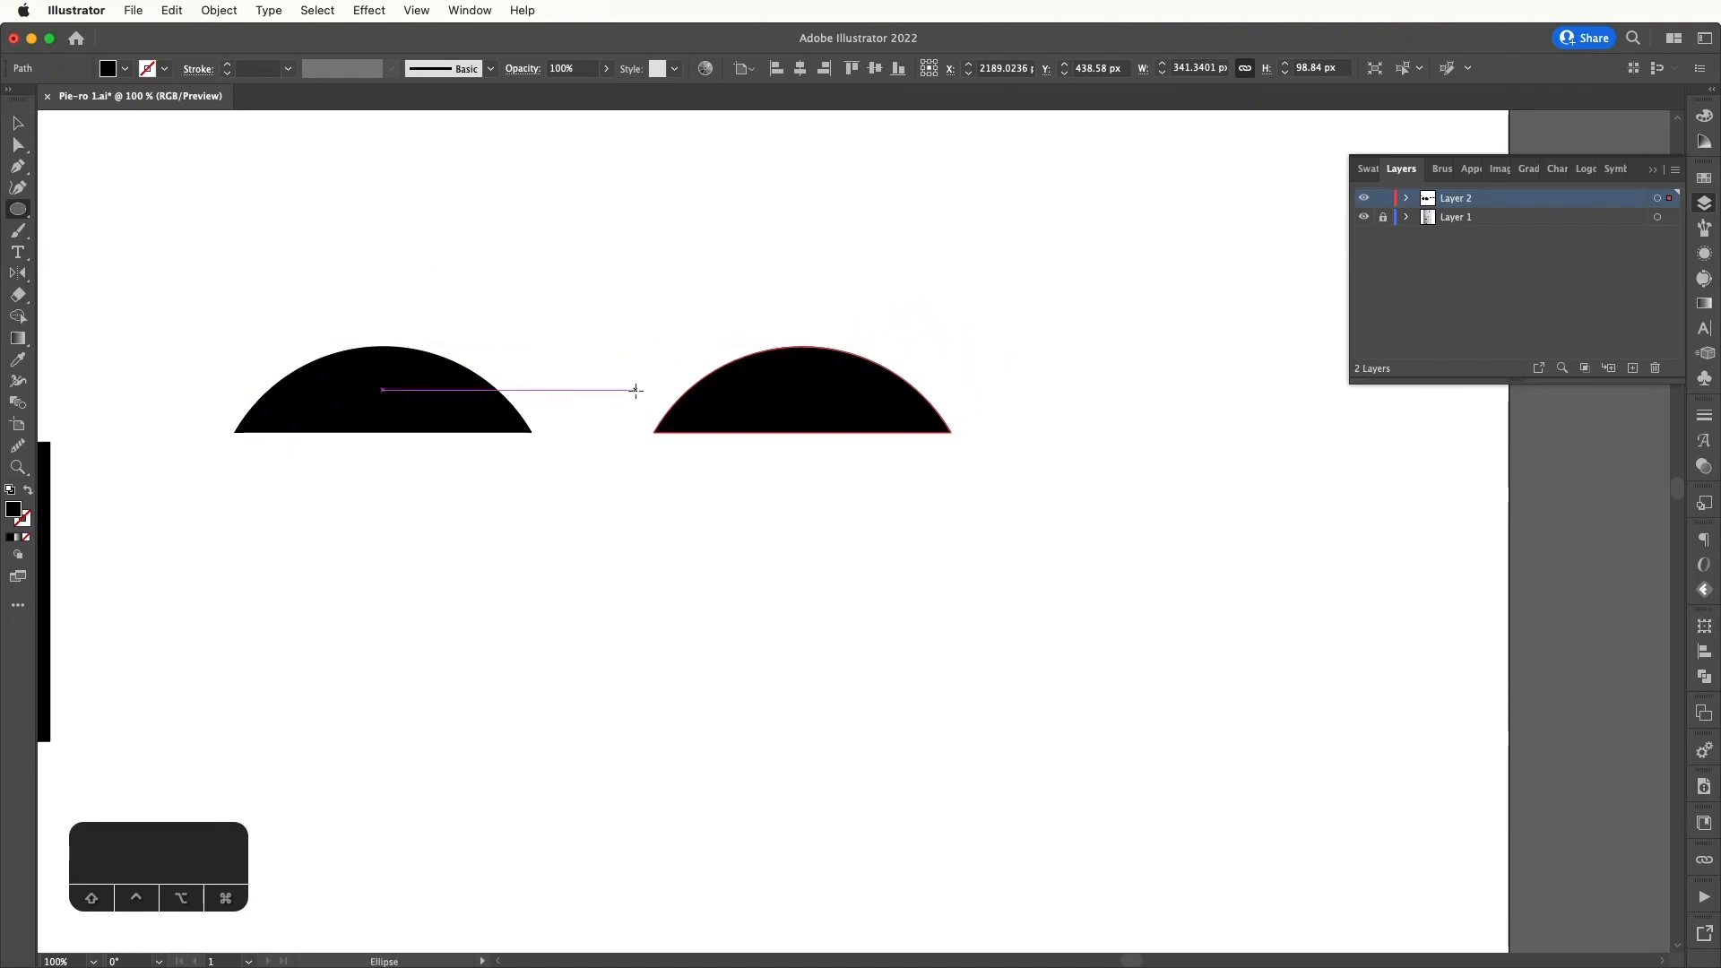
key(super+equal)
key(super+equal)
key(space)
drag(634, 388, 608, 340)
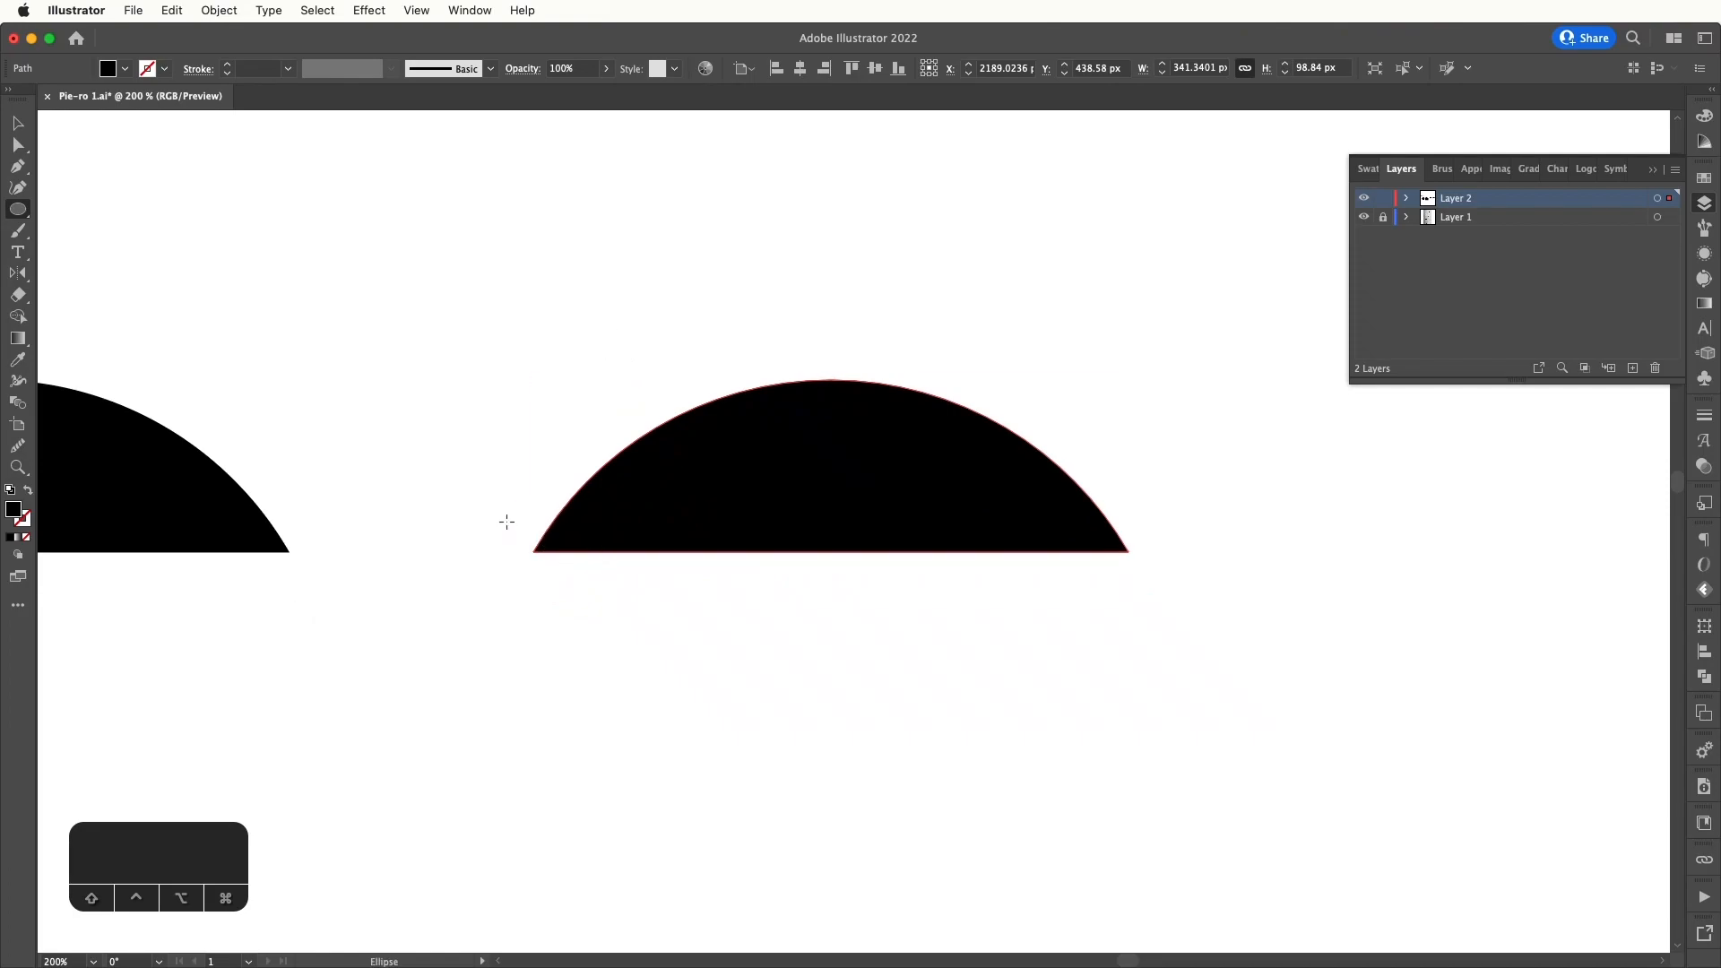
key(super+y)
drag(499, 510, 581, 581)
key(v)
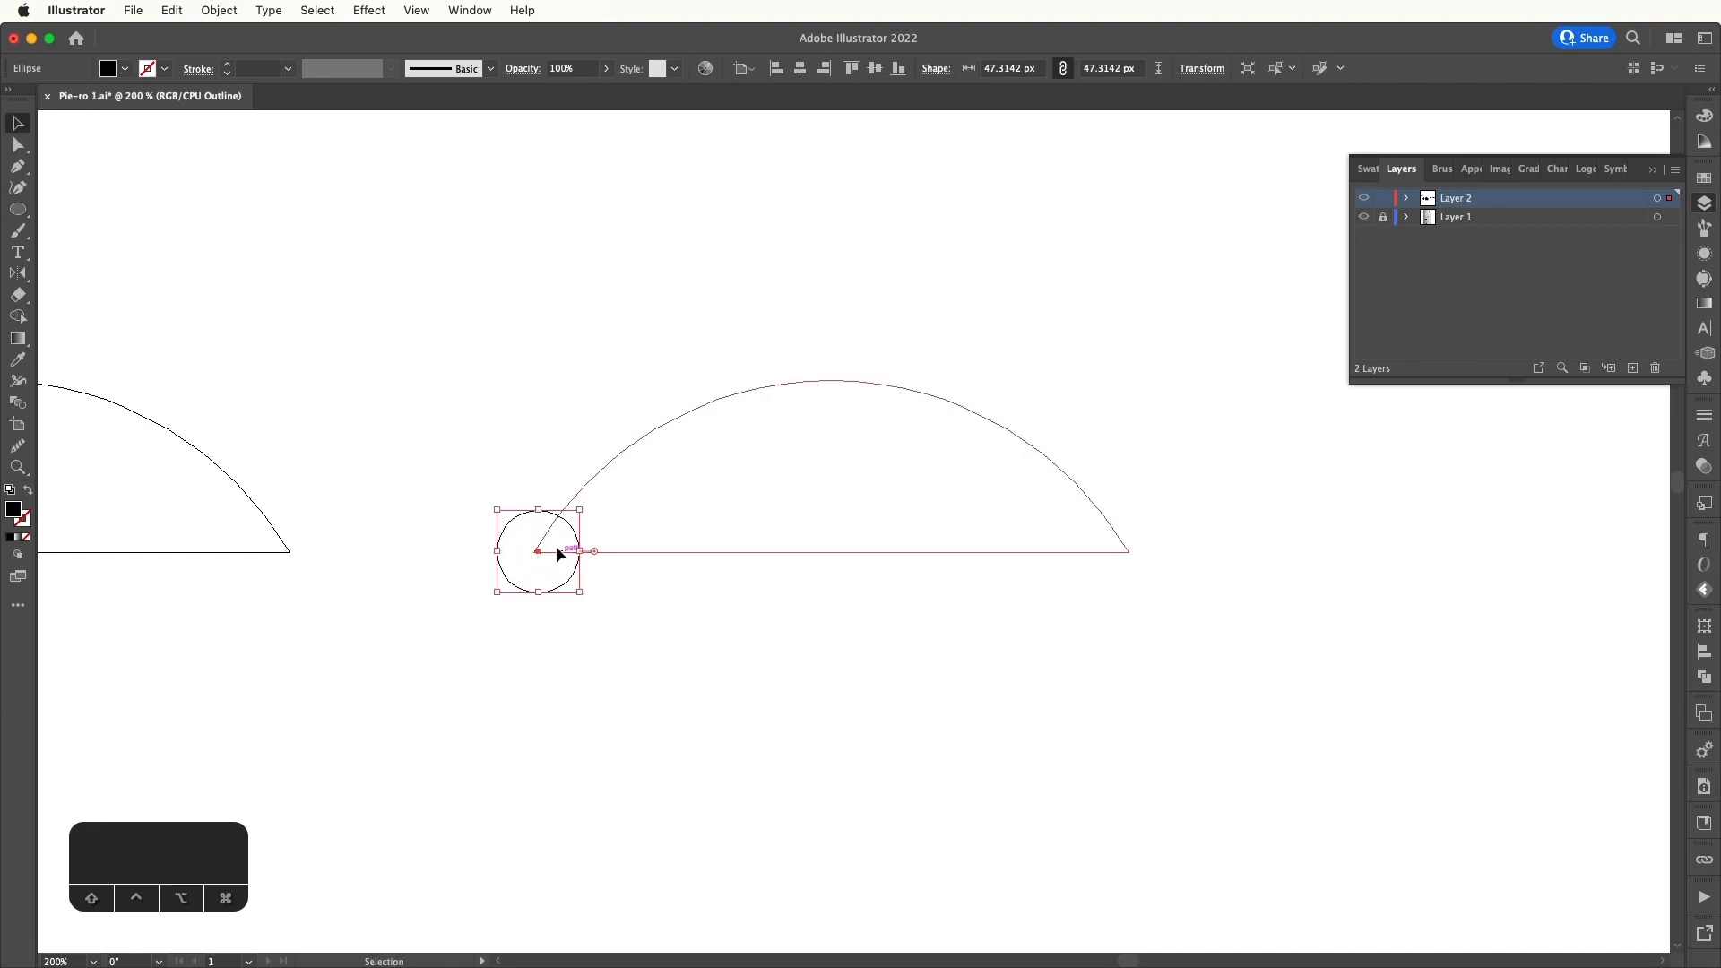
- Position the small circle so its center sits exactly on the dome's lower-left corner
click(538, 537)
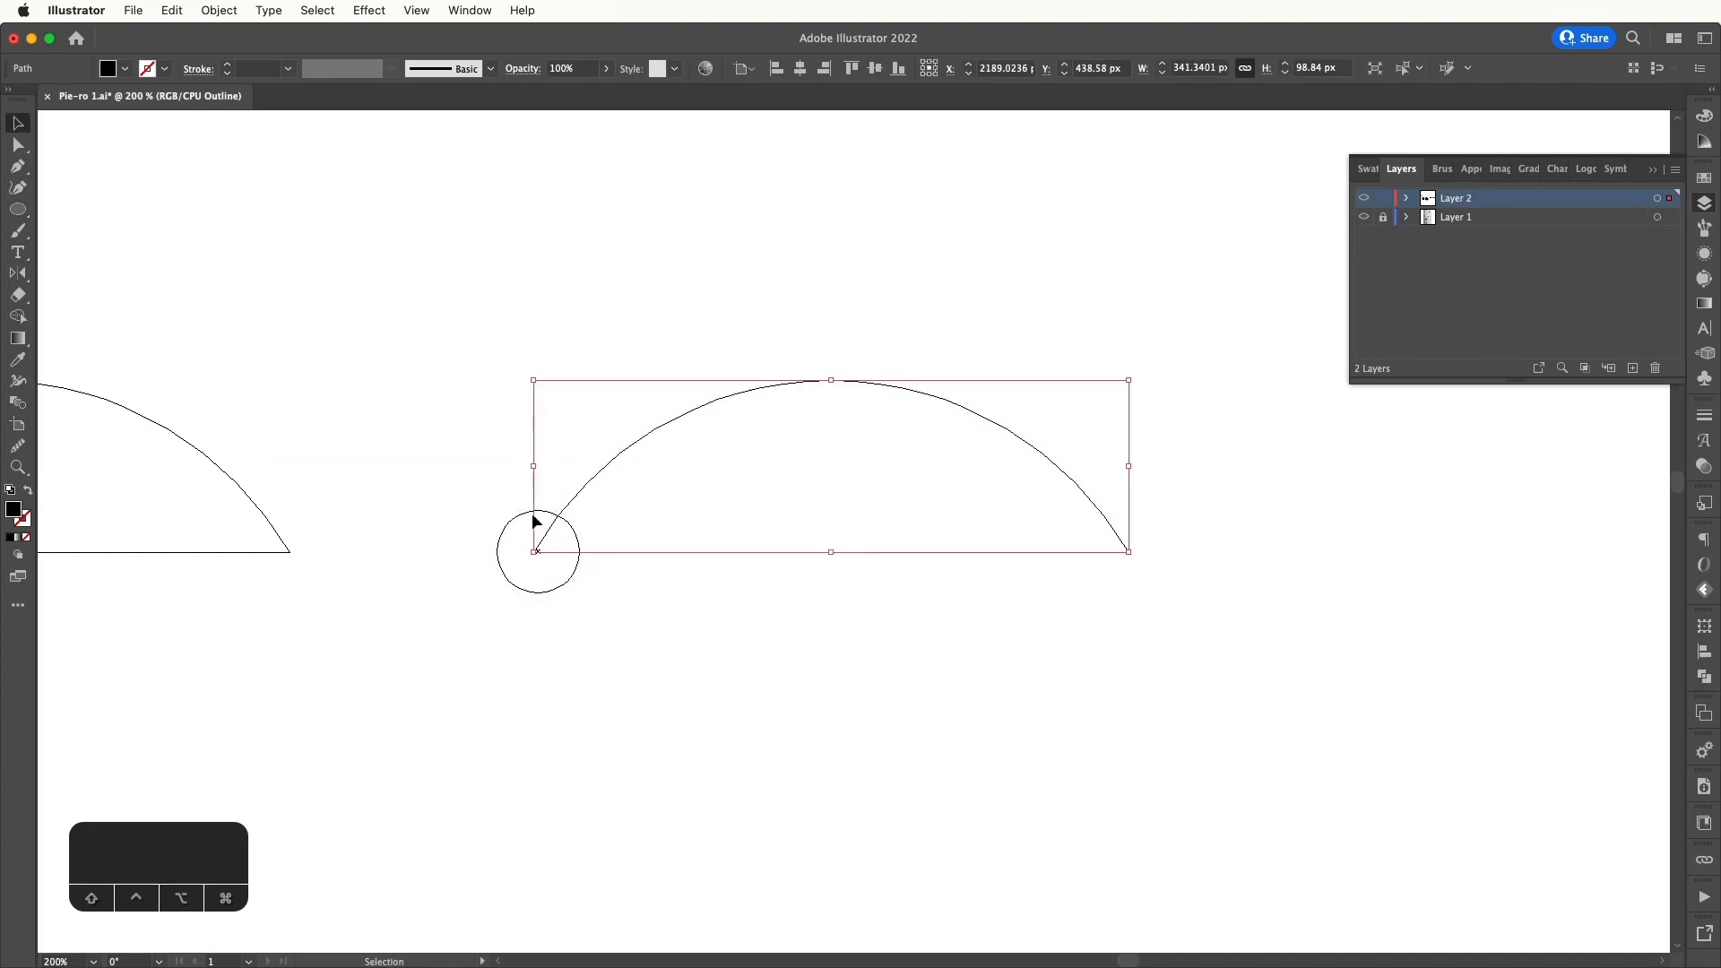
drag(532, 518, 557, 481)
click(486, 476)
key(super+equal)
key(super+equal)
drag(307, 581, 292, 578)
click(388, 606)
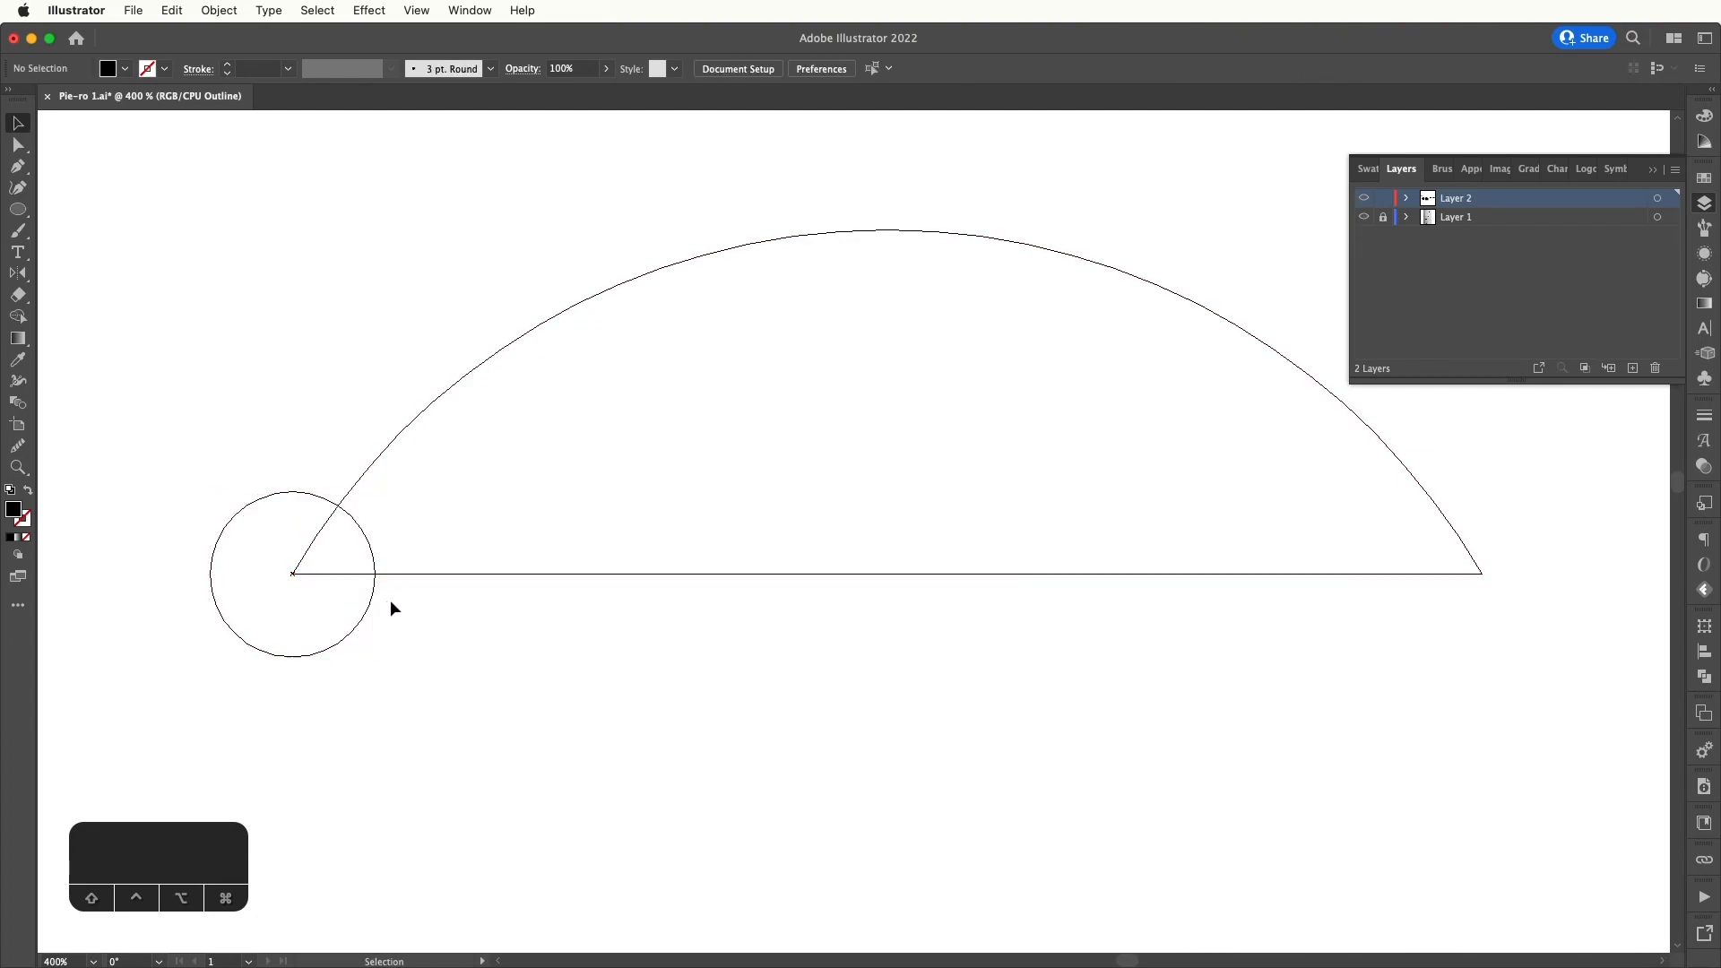
key(super+minus)
key(super+minus)
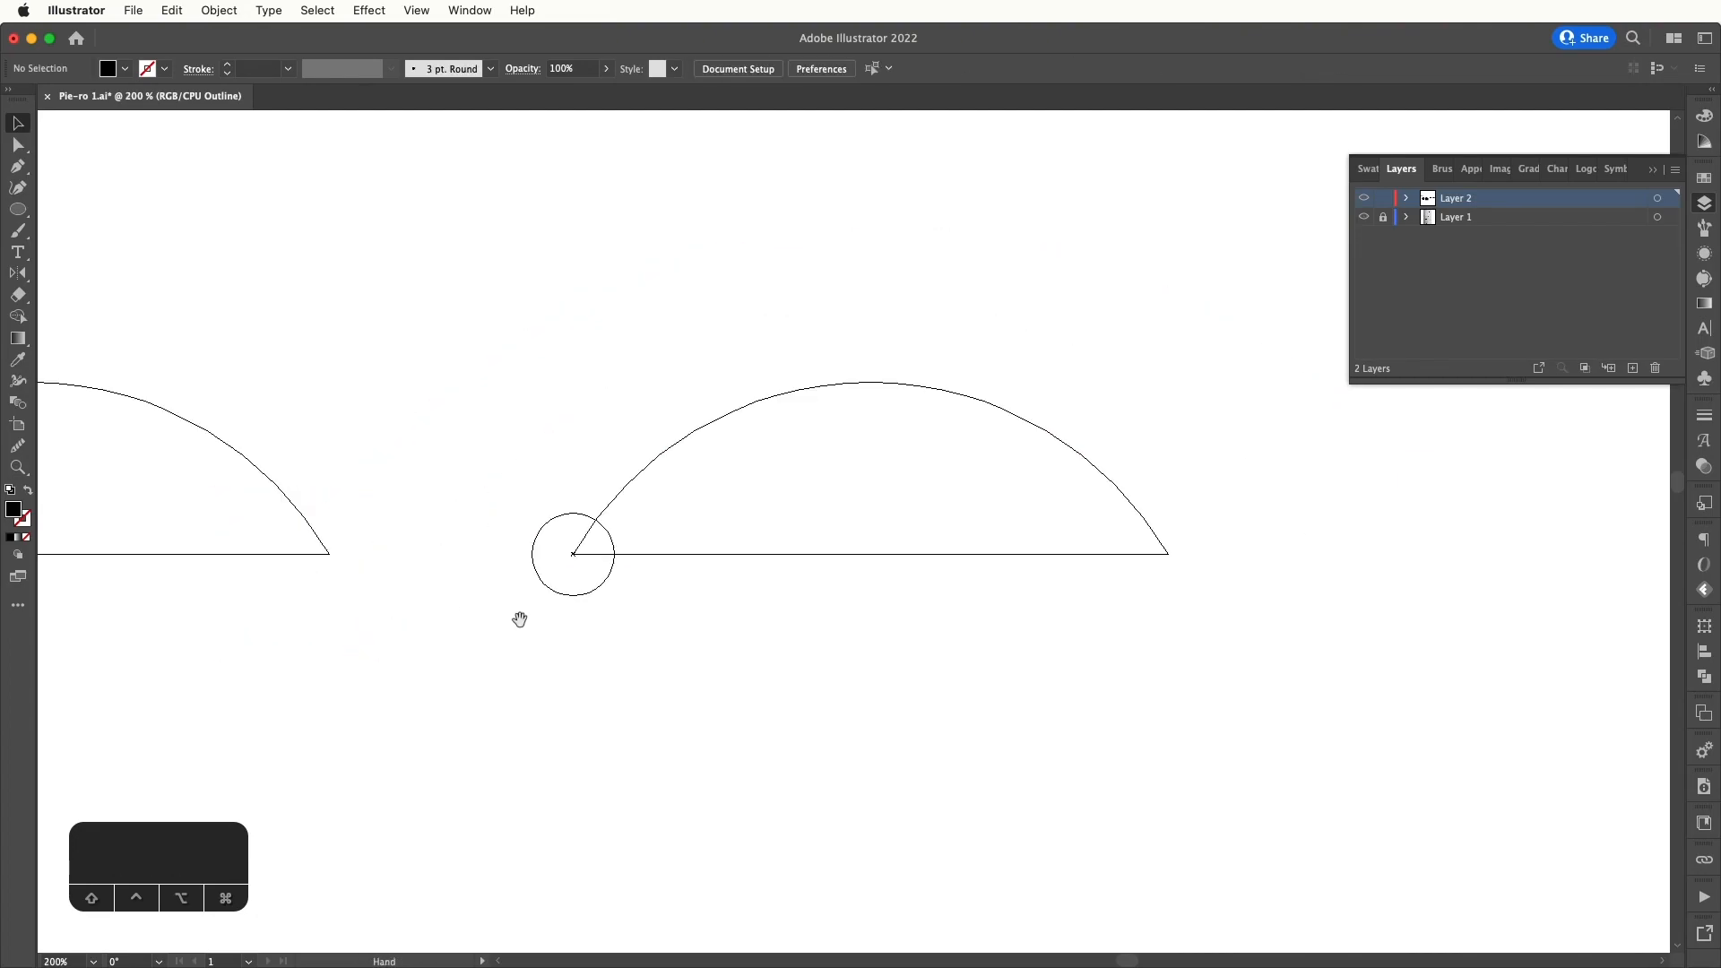
- Enlarge the small circle to about 54 px and duplicate it into a row of seven touching circles along the dome's base
drag(520, 620, 421, 623)
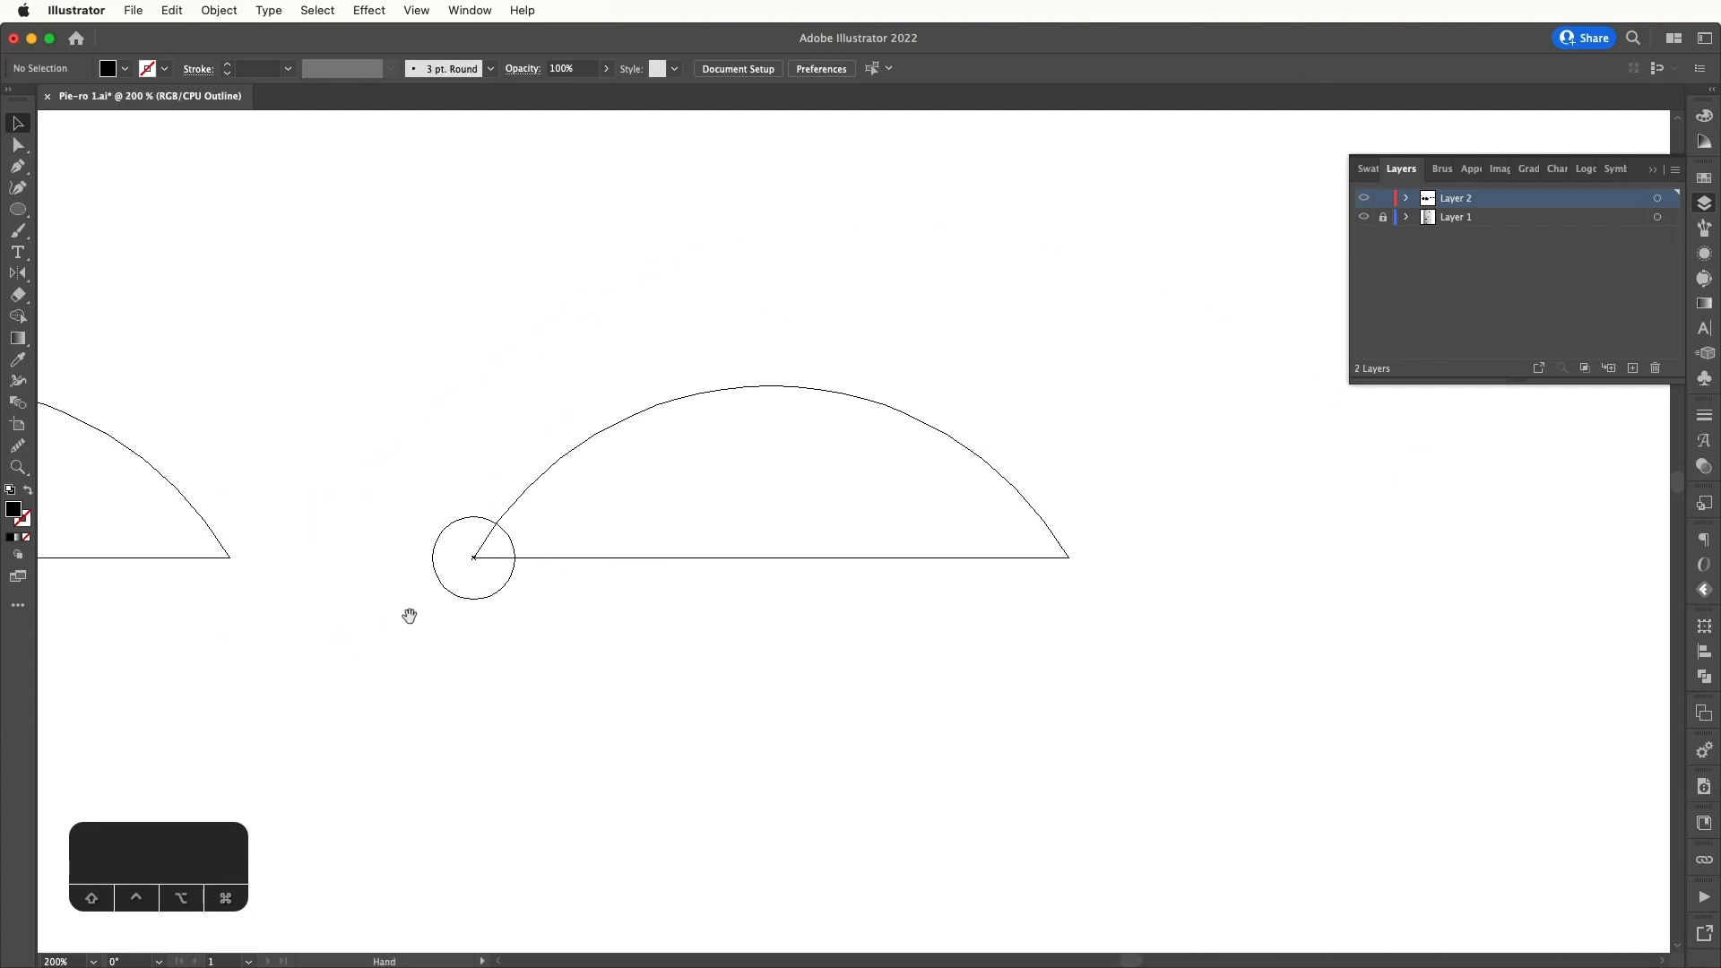
click(485, 598)
drag(520, 513, 1065, 518)
click(570, 678)
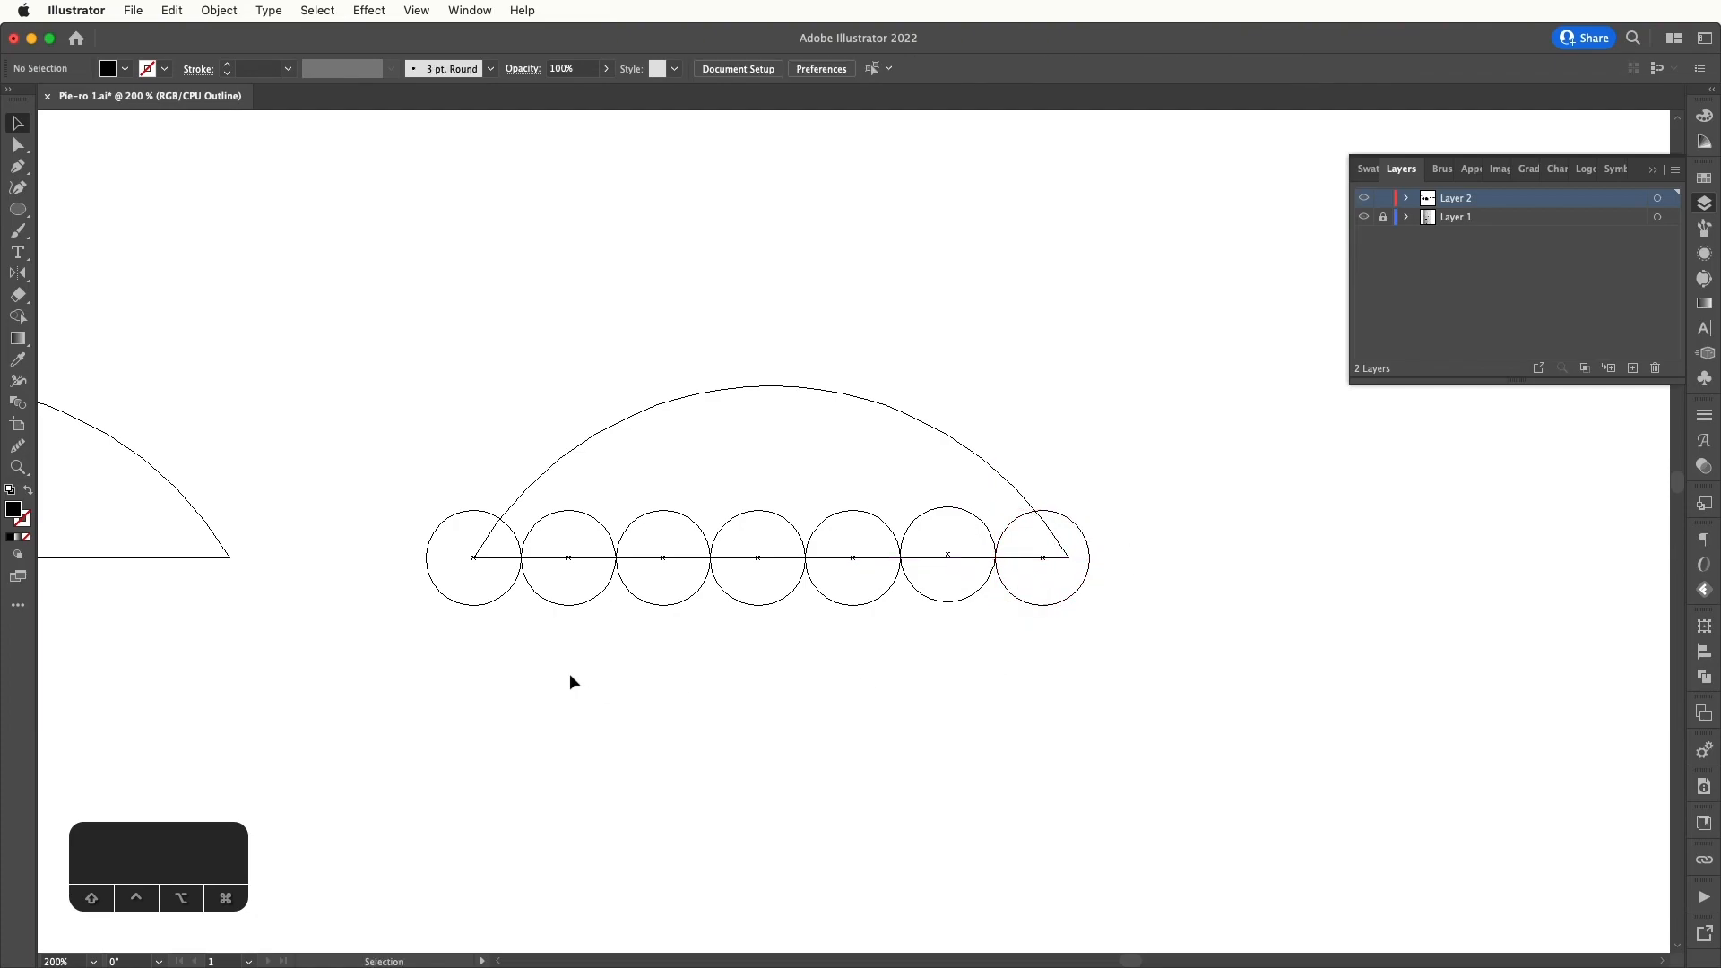
- Align the seven circles by their vertical centers relative to the selection
drag(436, 665, 1075, 587)
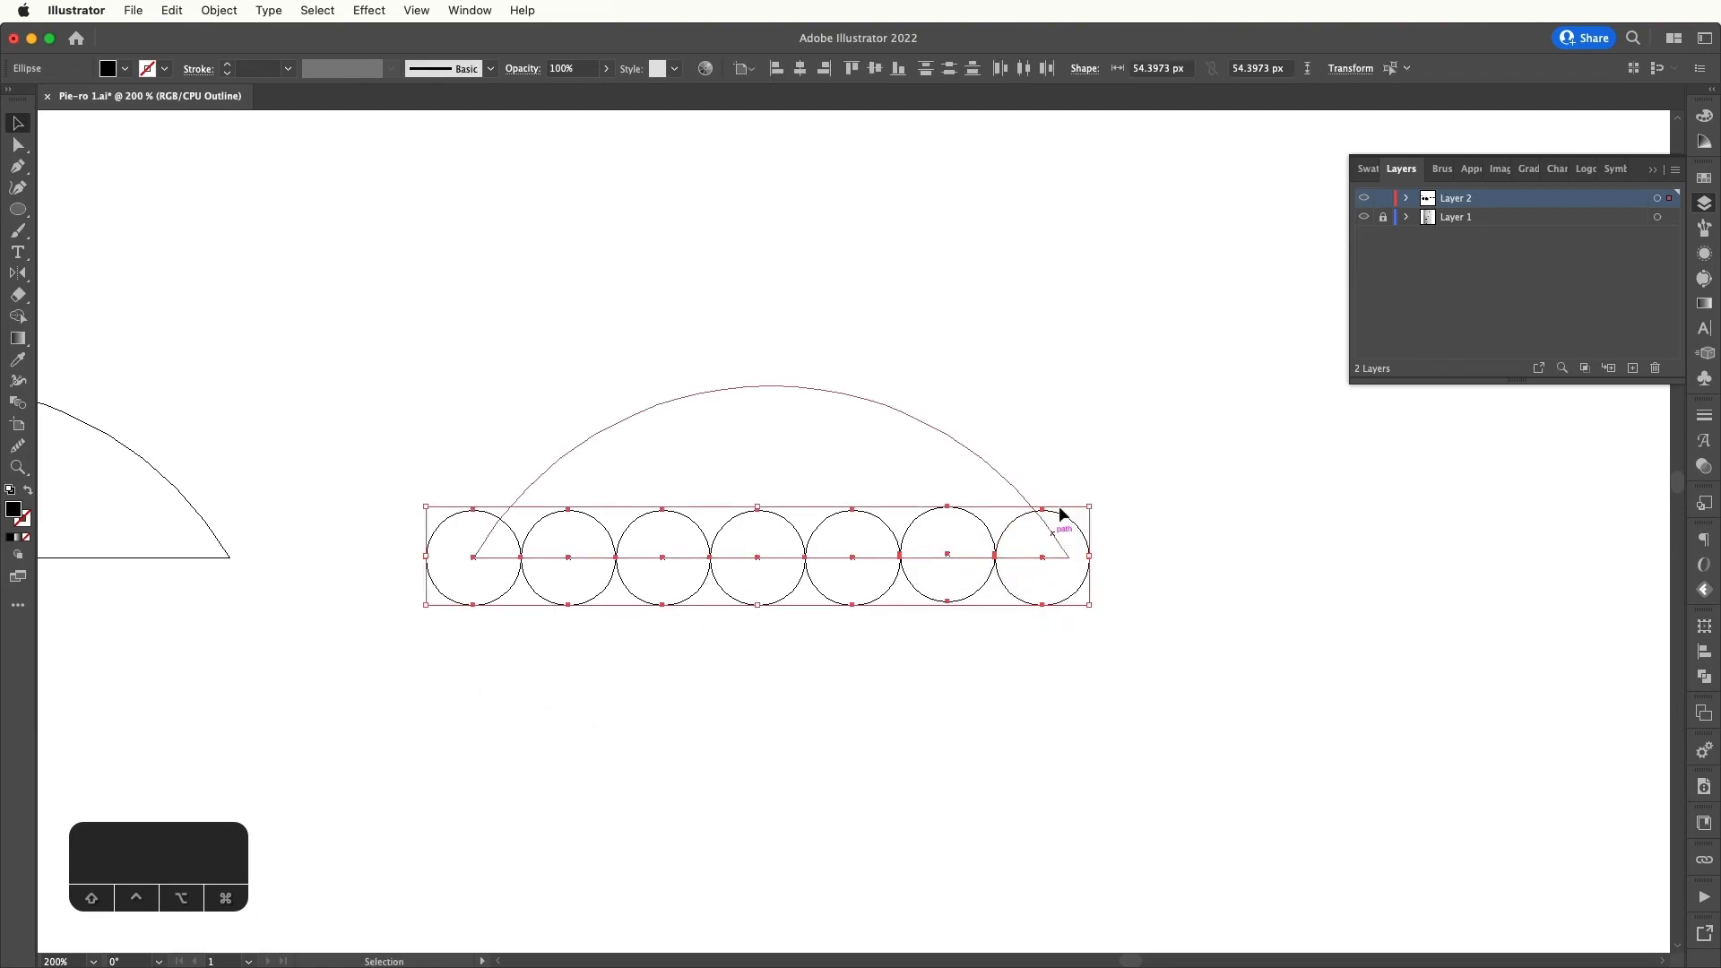
click(875, 70)
key(super+z)
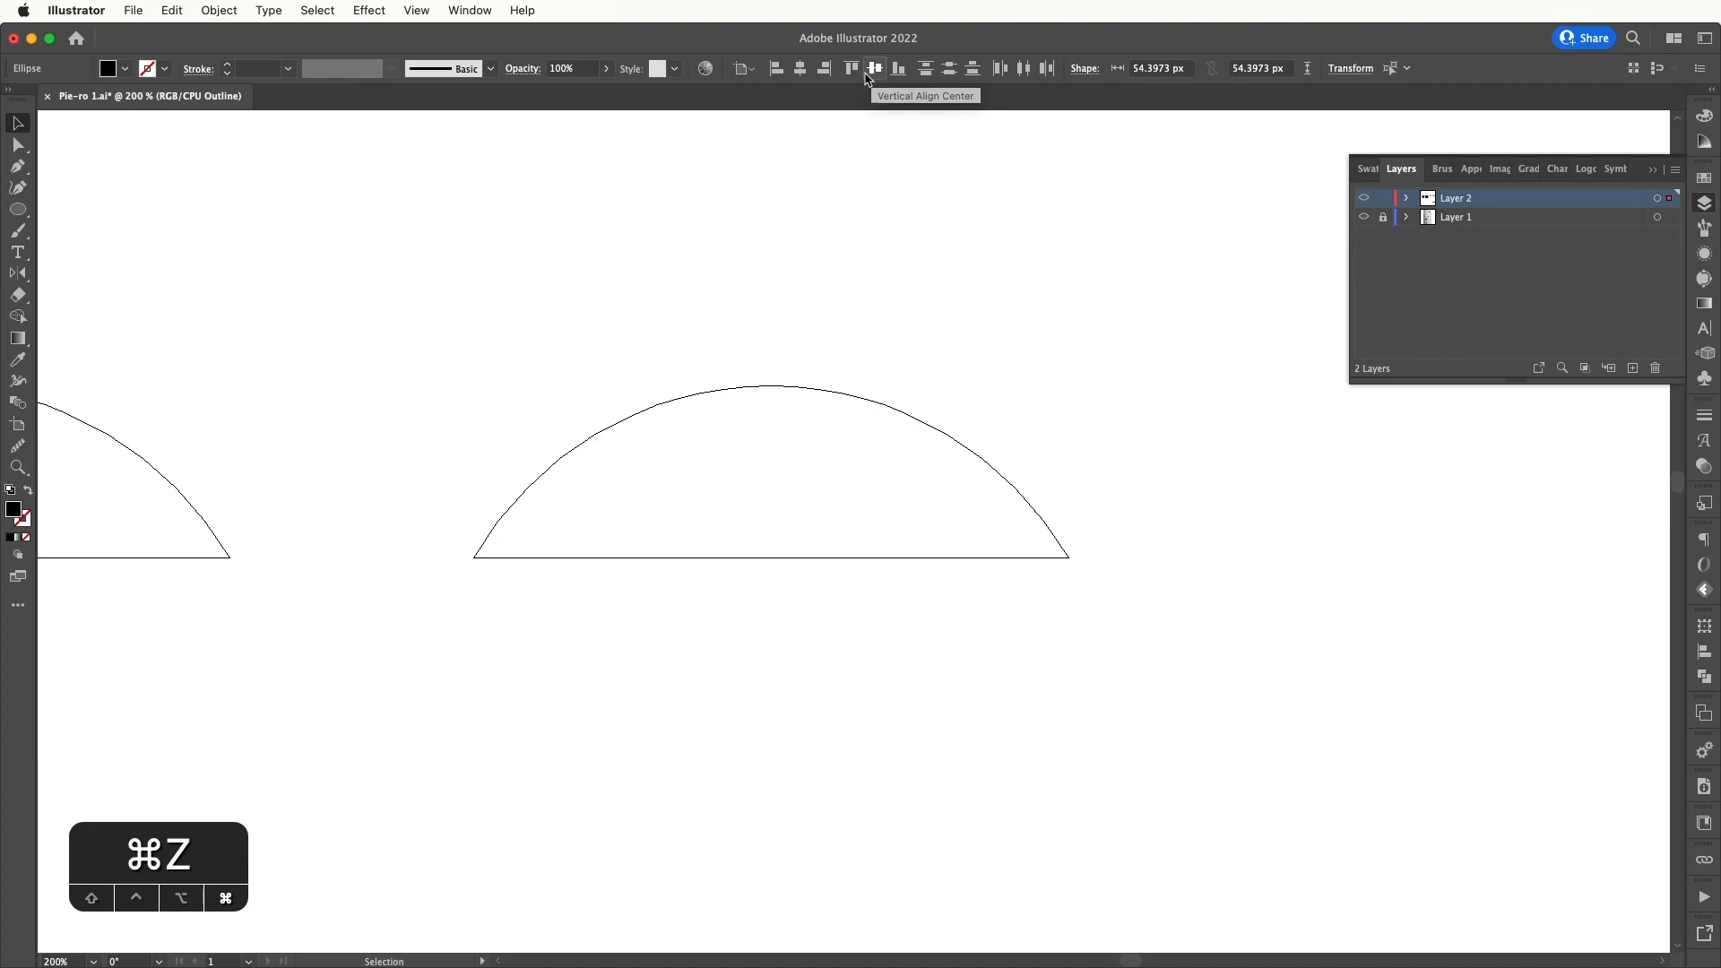
click(743, 70)
click(788, 88)
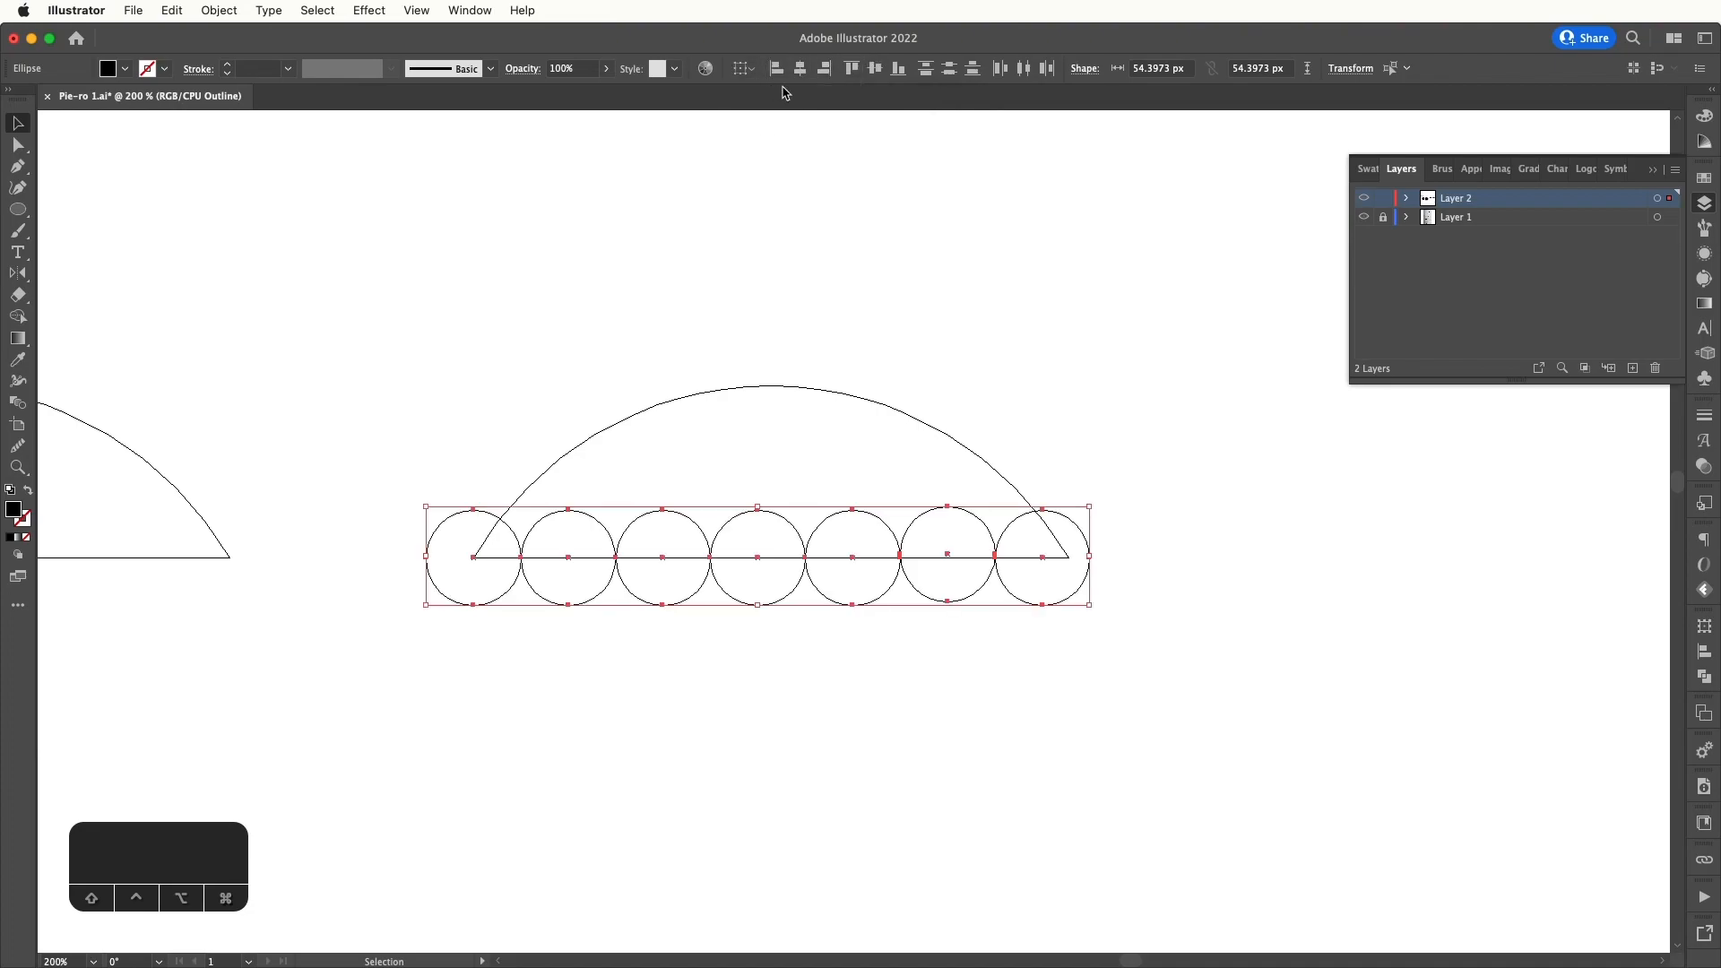
click(876, 70)
click(1167, 569)
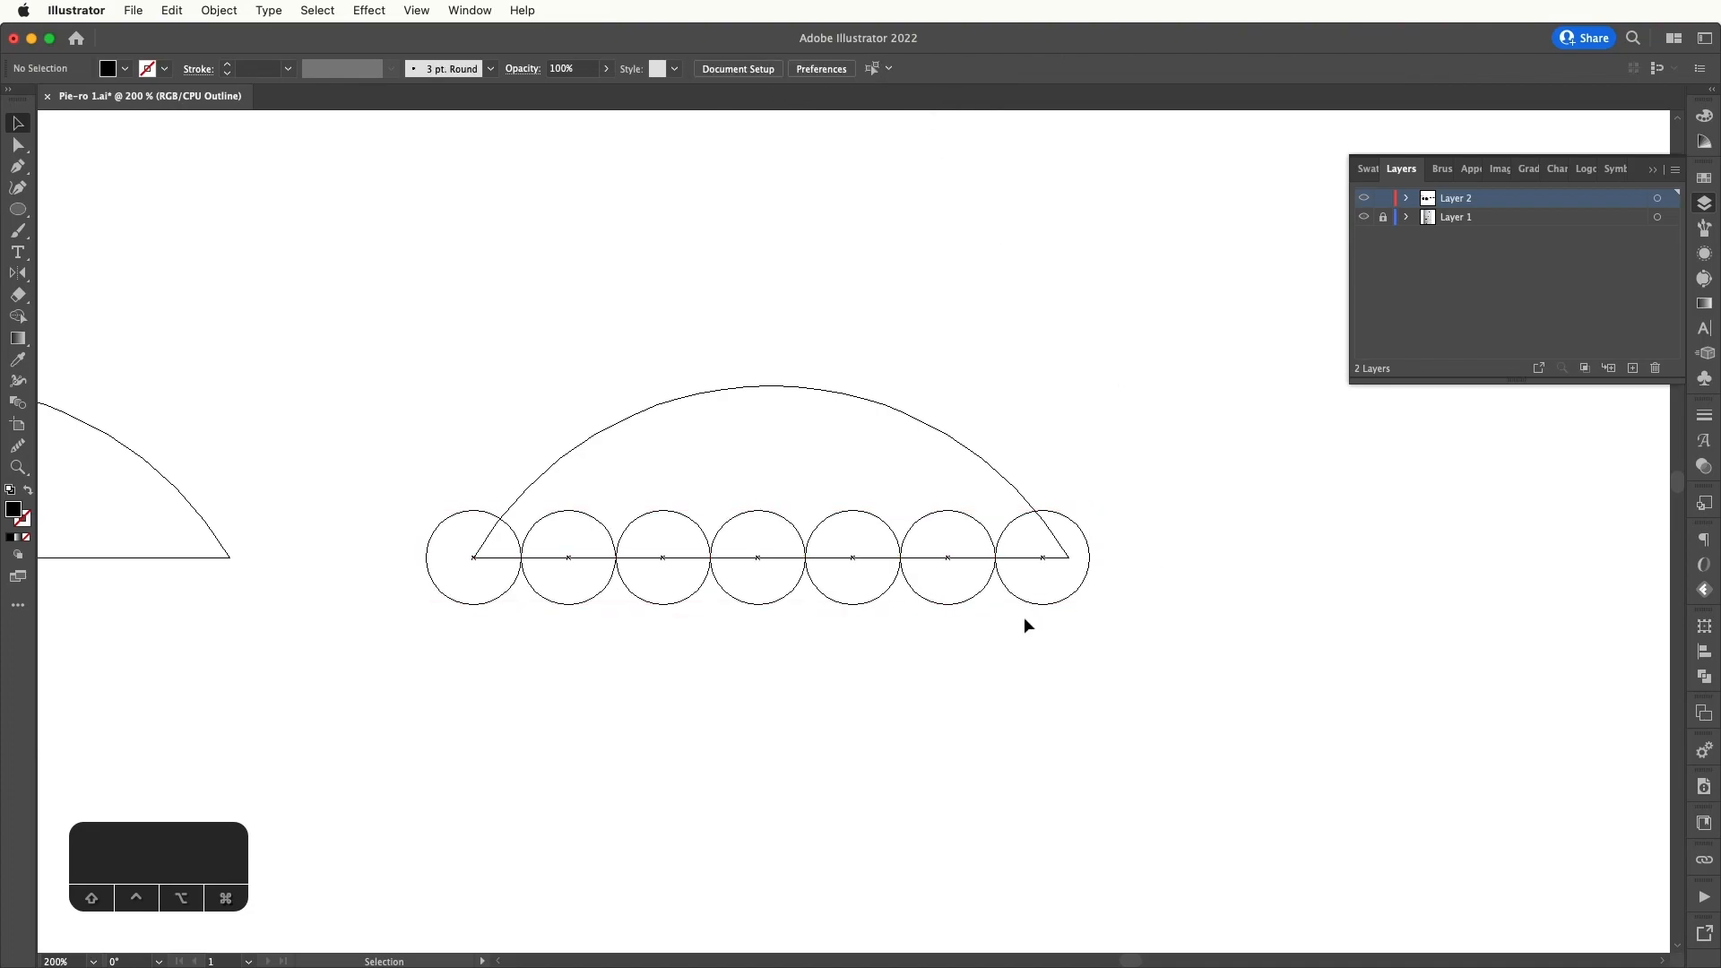
- Group the seven circles, center the group horizontally with the dome, and return to preview display
drag(476, 639, 1089, 590)
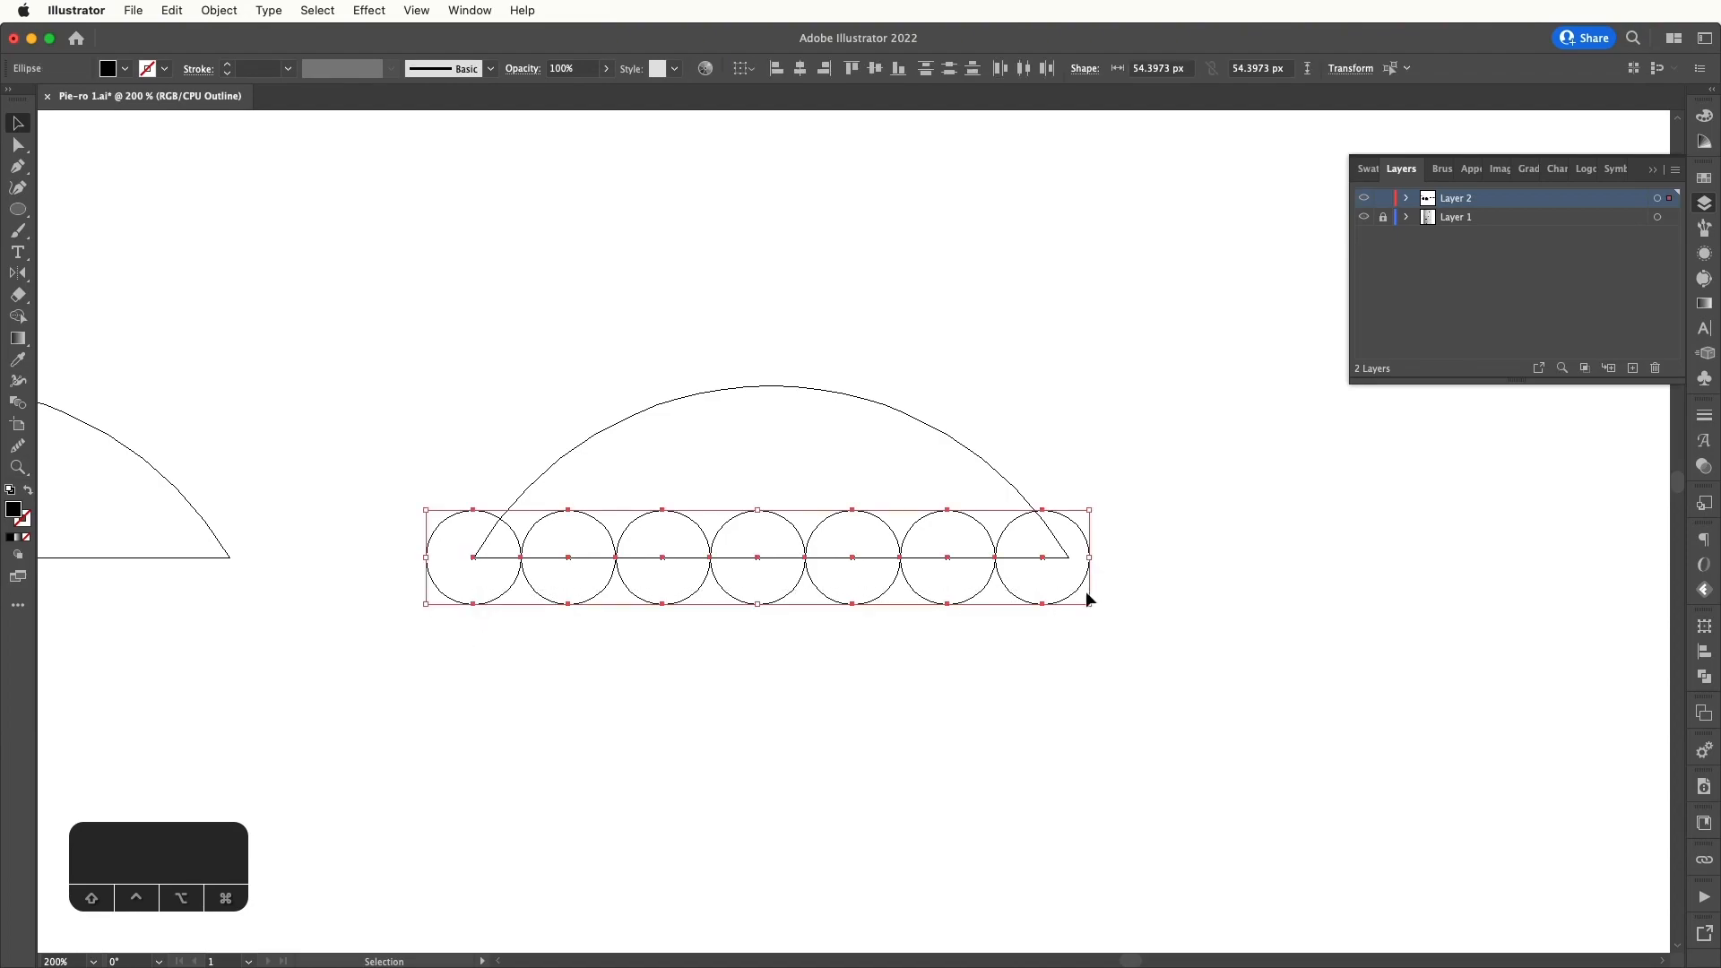
key(super)
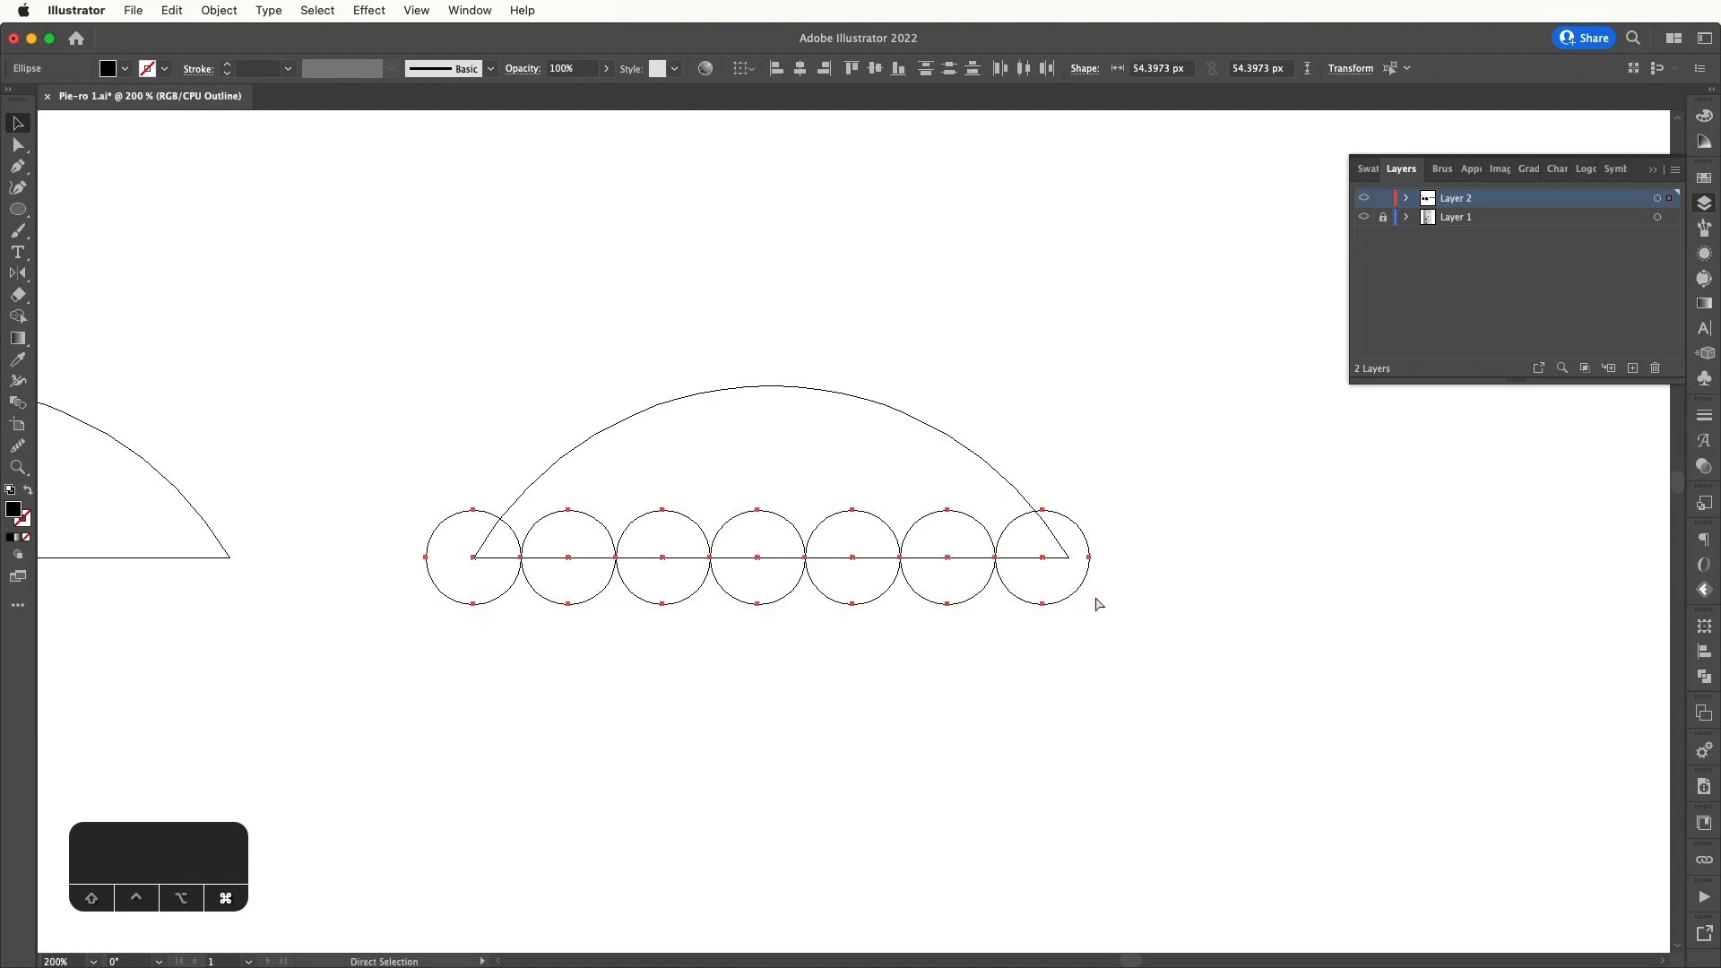
drag(1114, 478, 671, 439)
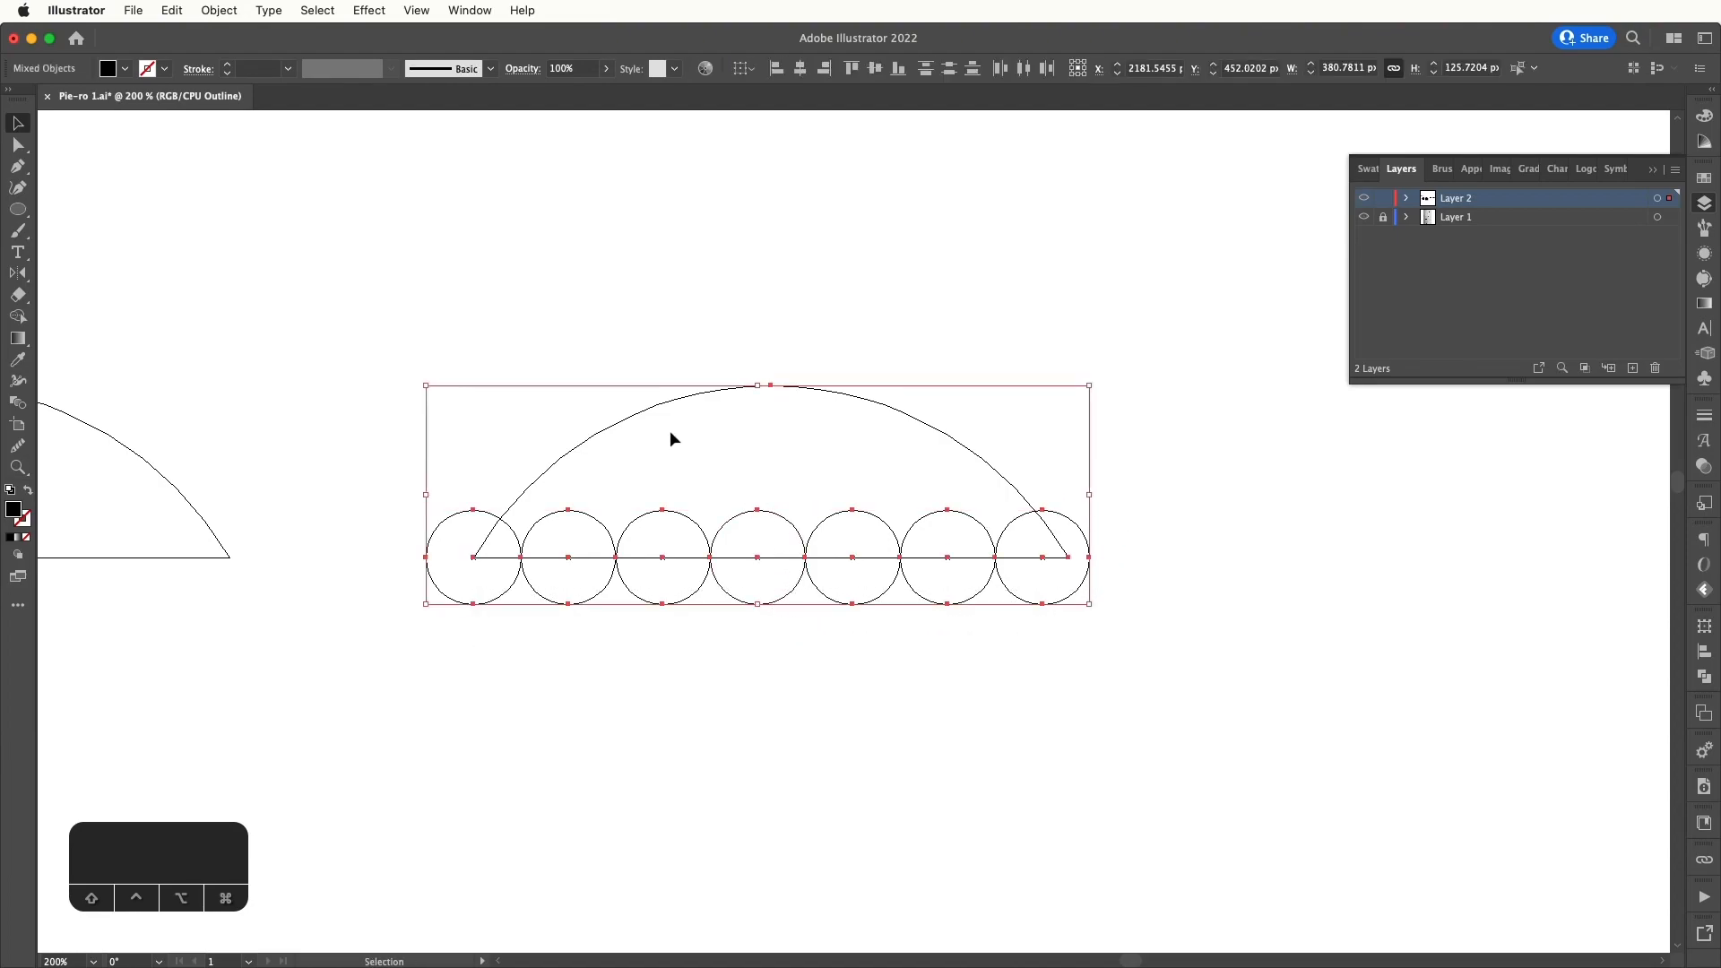
click(799, 69)
super+click(785, 238)
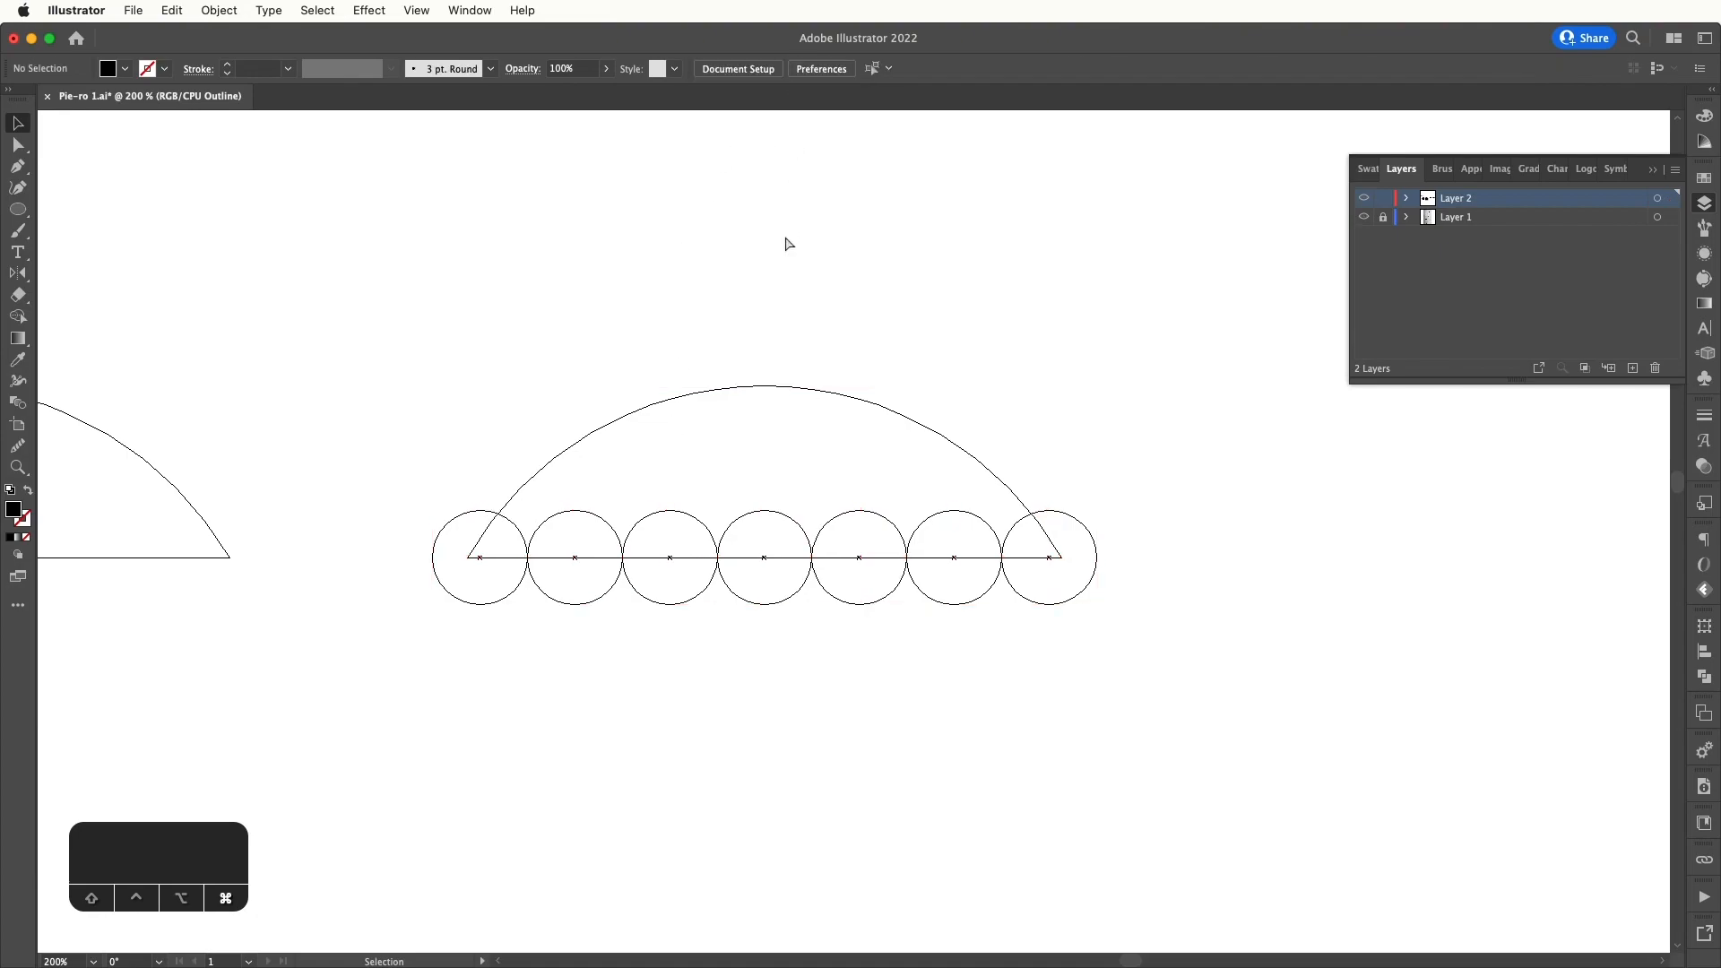
key(super+y)
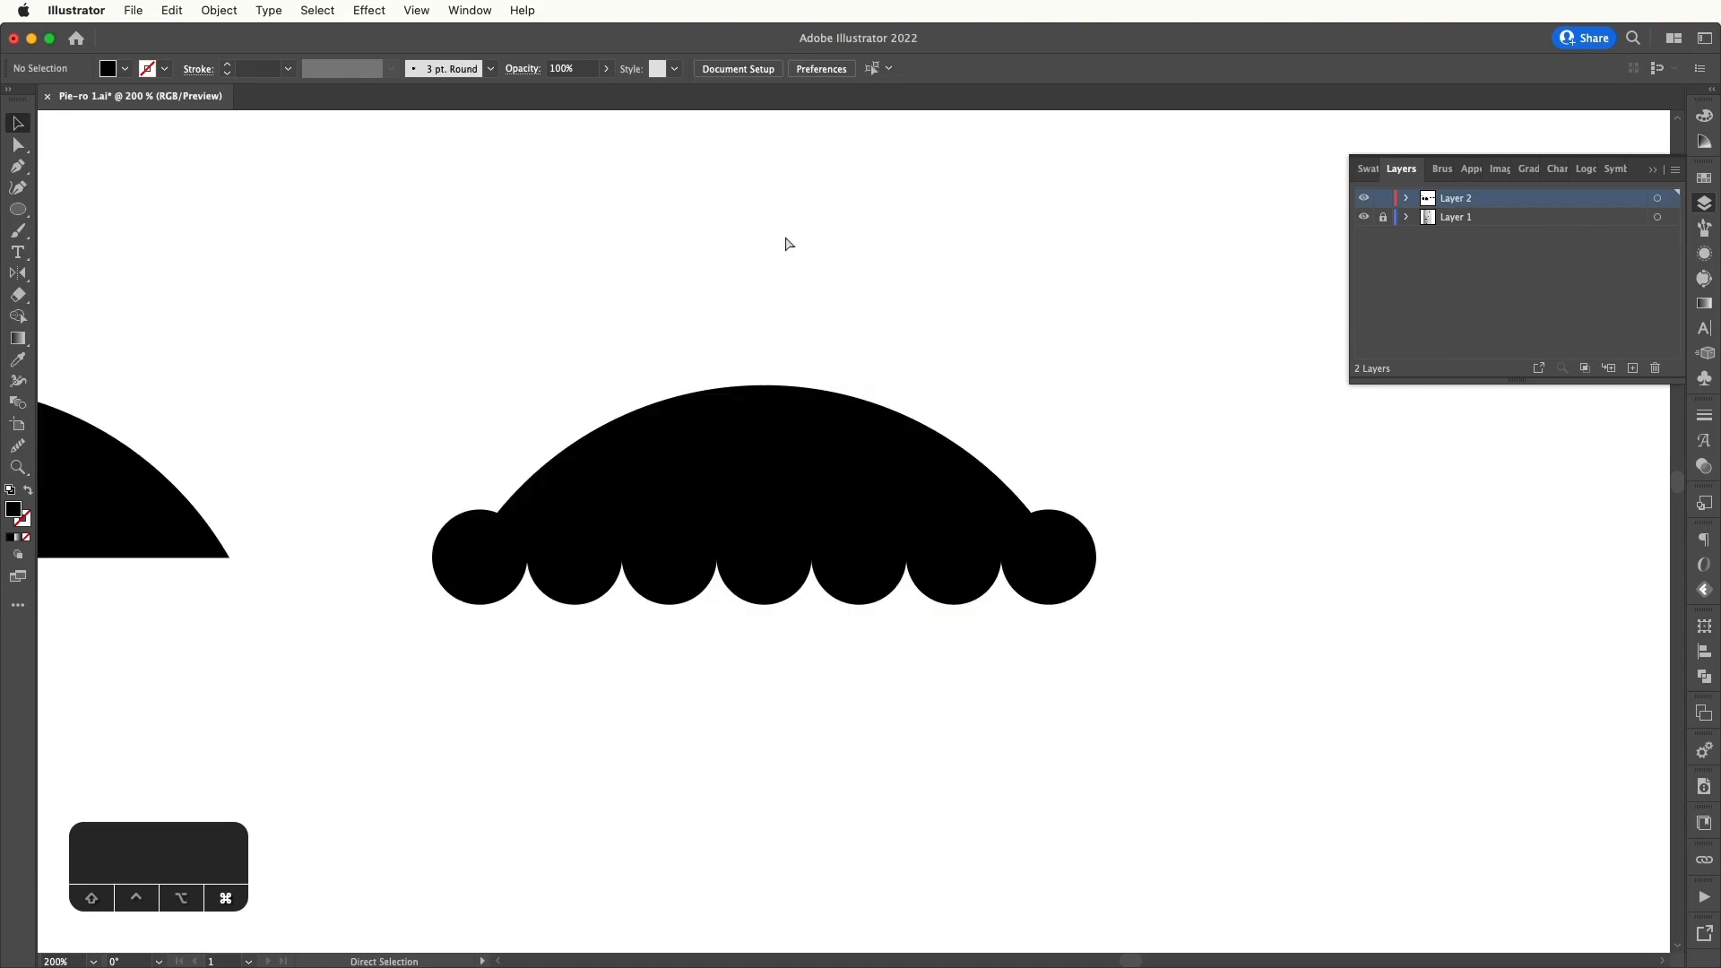
- Duplicate the dome and its scalloped circle row together, placing the copy diagonally below and to the right
key(super+minus)
key(super+minus)
key(super+equal)
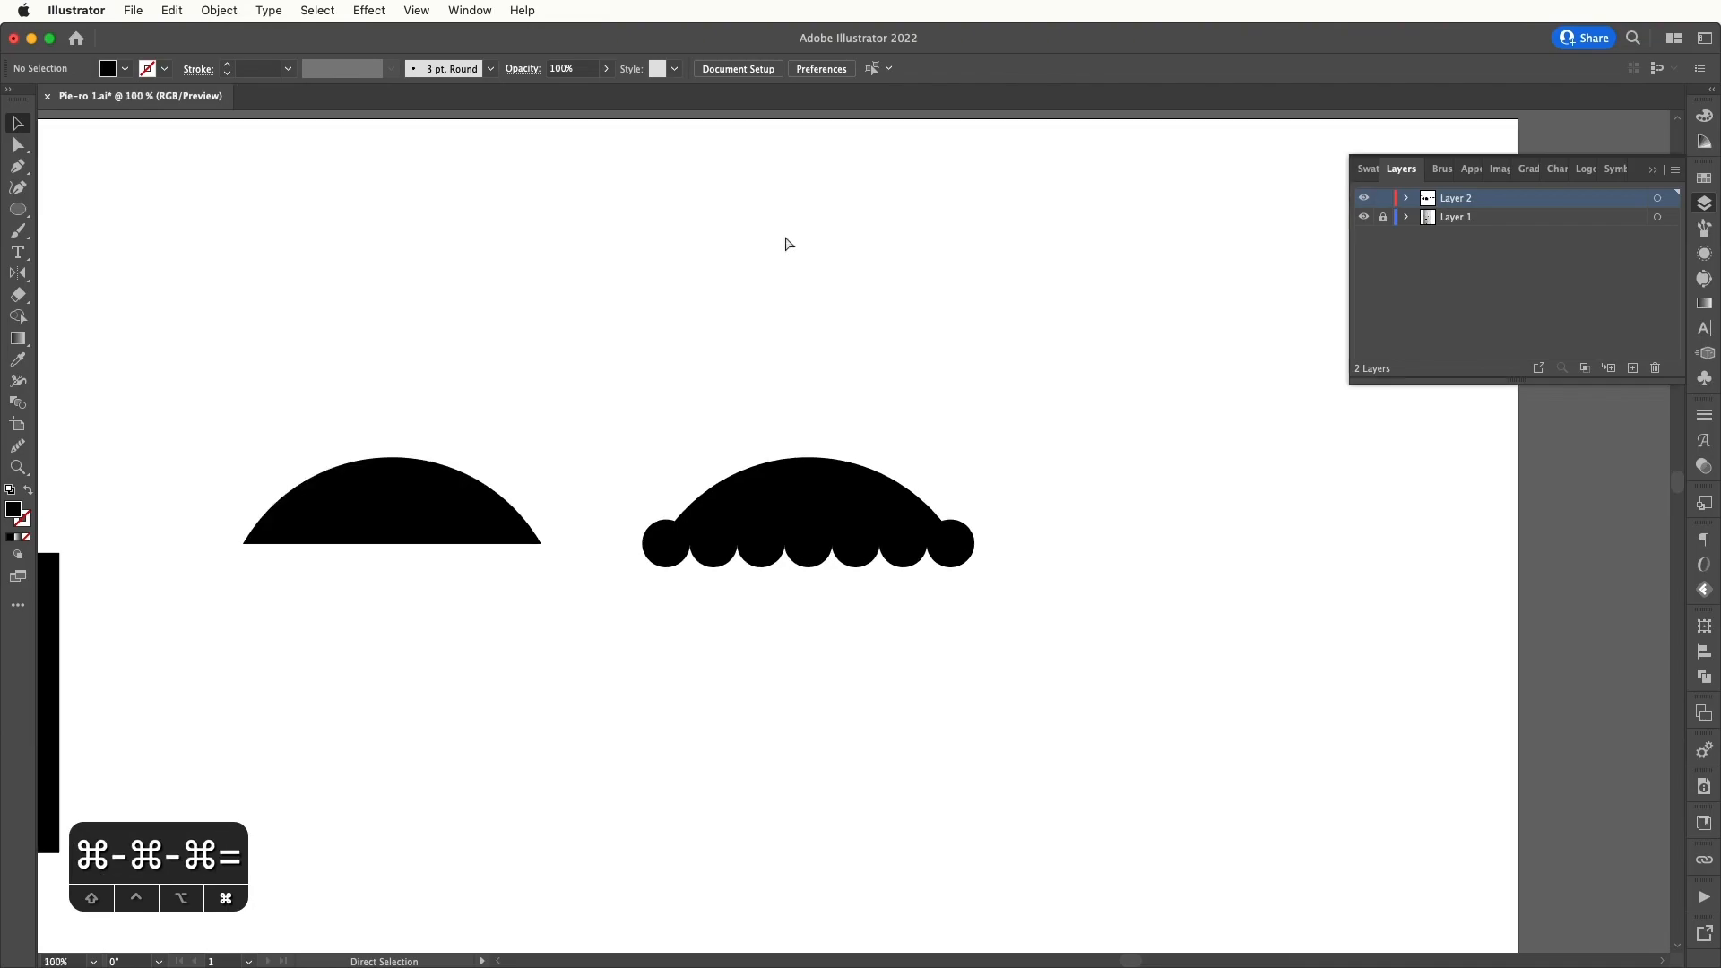
key(space)
drag(817, 395, 688, 294)
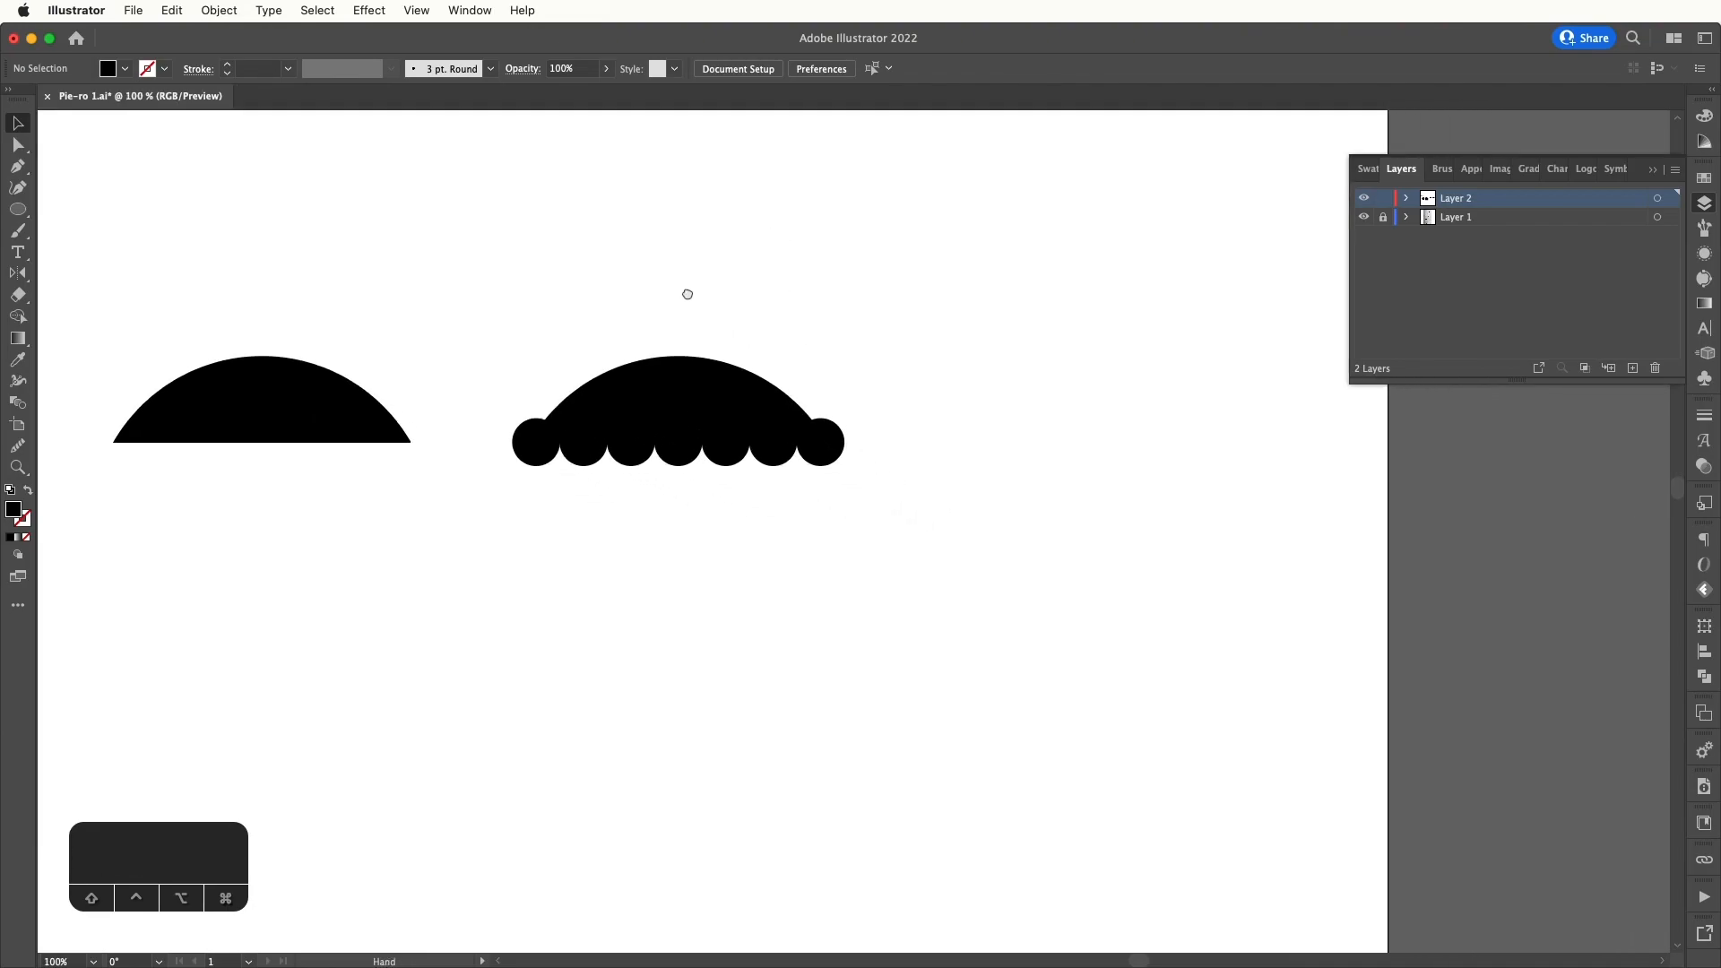
drag(499, 325, 868, 497)
drag(514, 485, 838, 459)
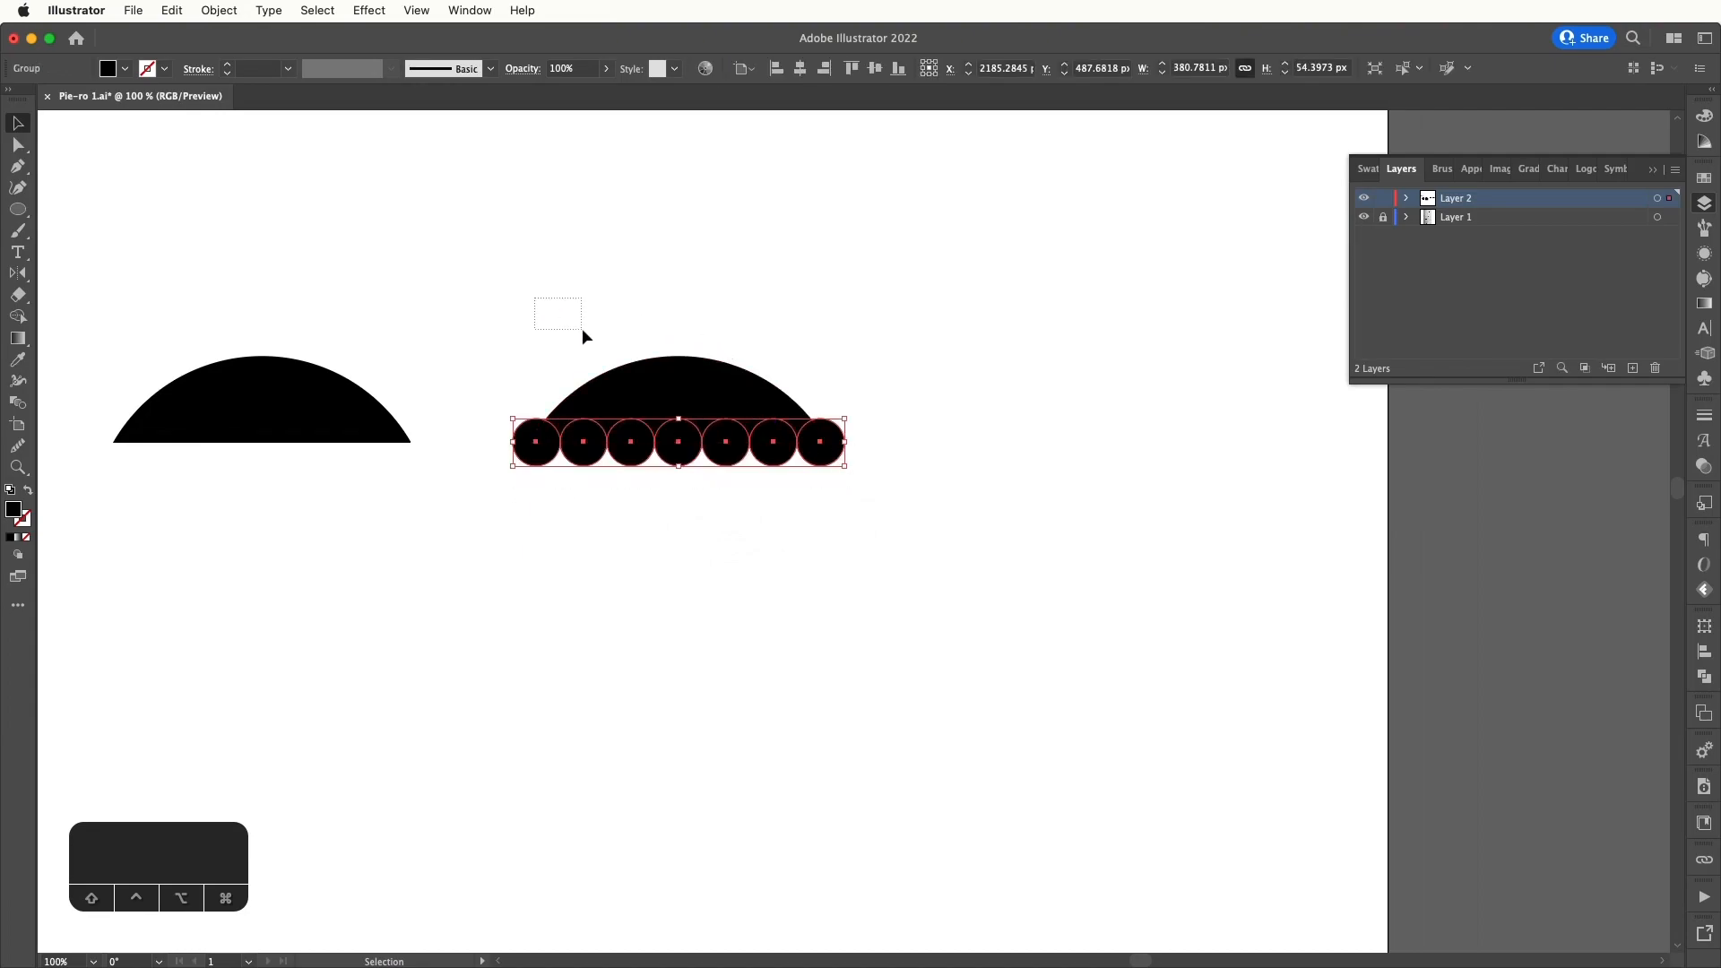
drag(583, 328, 863, 504)
drag(681, 384, 1019, 567)
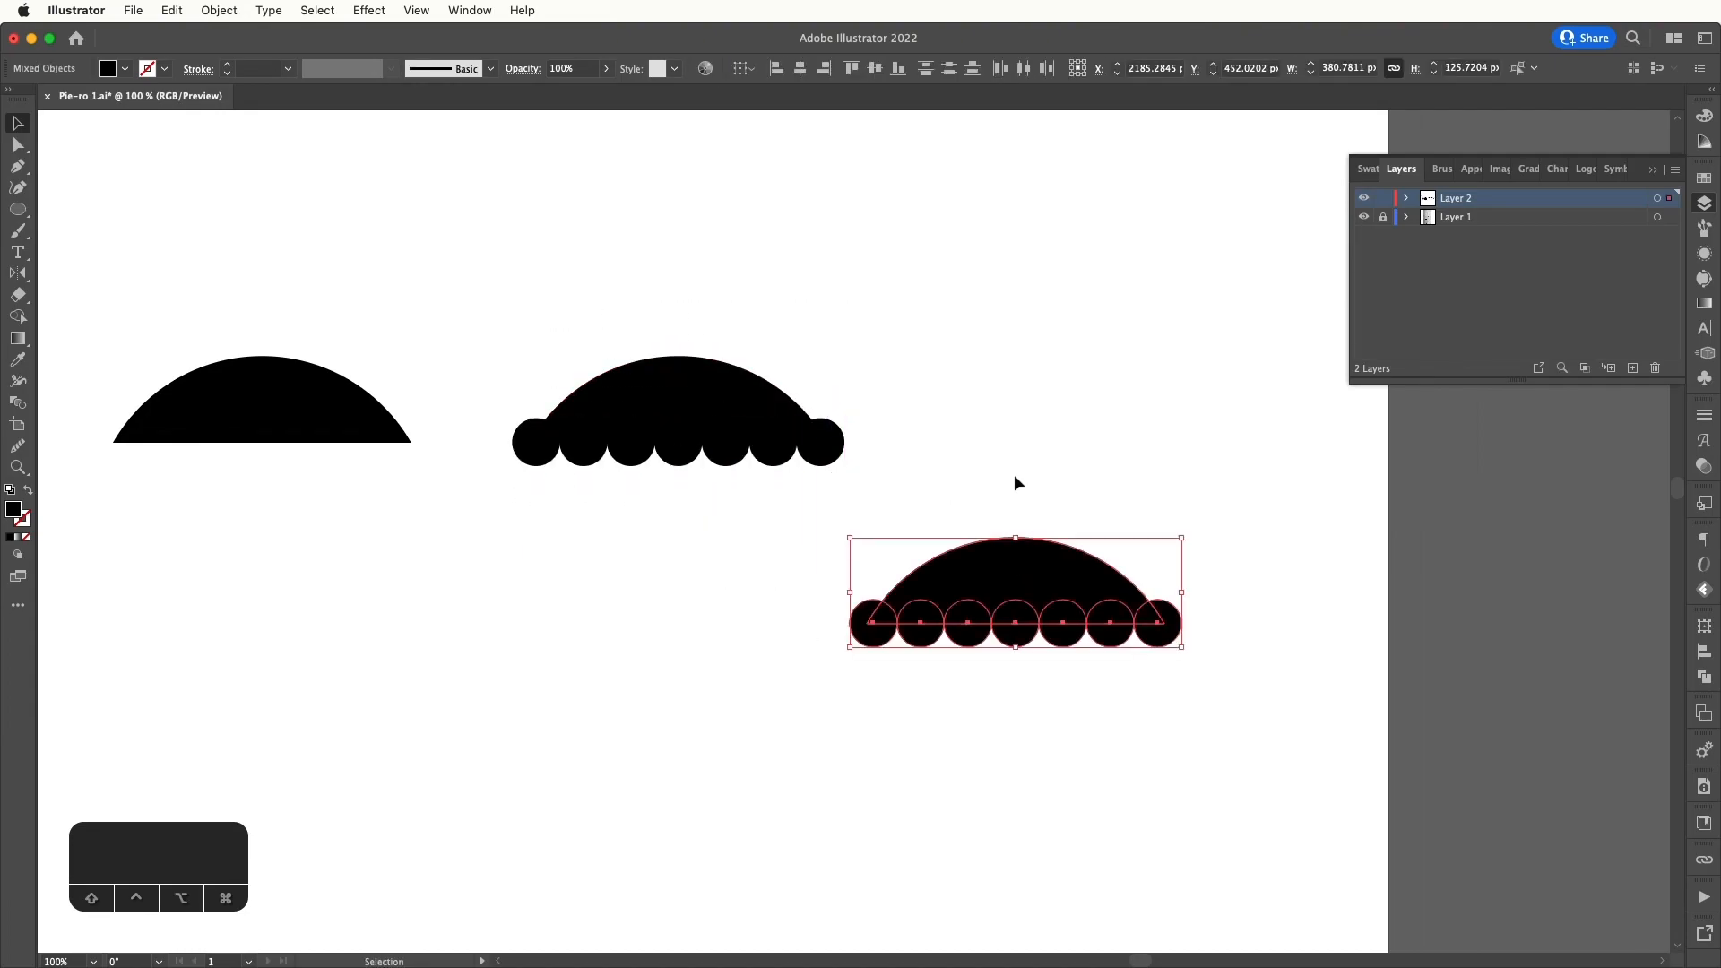
scroll(864, 407, down, 3)
scroll(864, 407, right, 5)
click(859, 402)
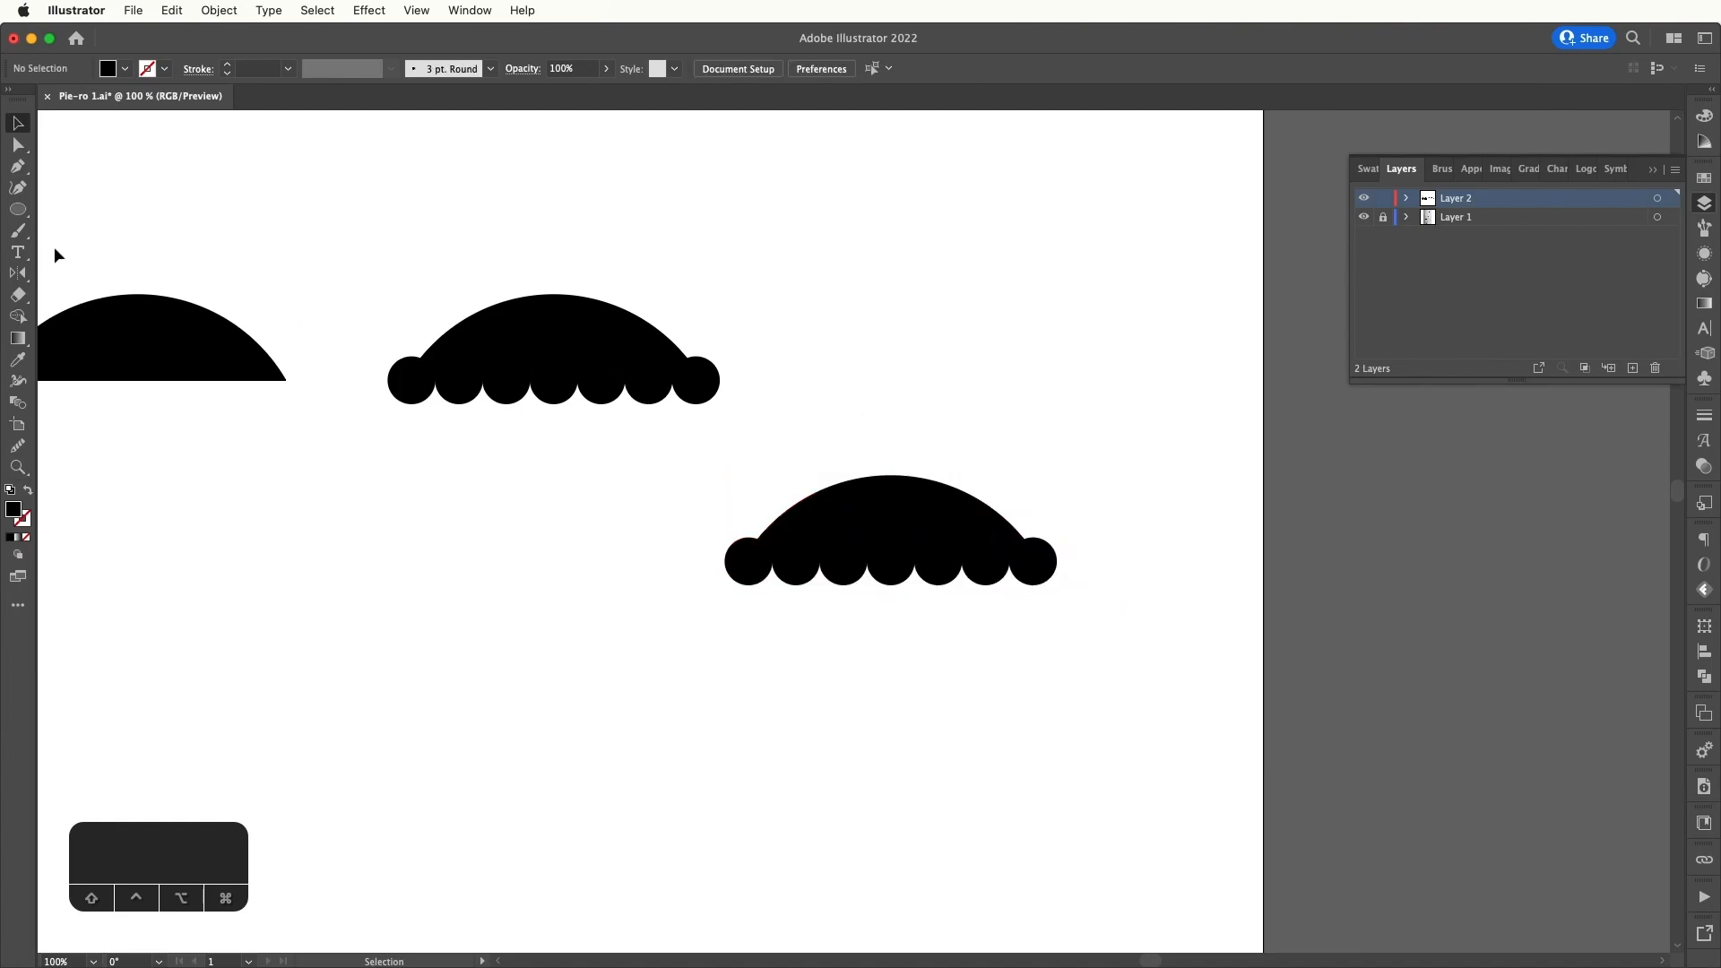
- Draw a rectangle under the lower dome copy, spanning from the first circle's center to the last circle's center
drag(19, 212, 80, 207)
drag(750, 560, 1033, 629)
key(v)
click(960, 436)
key(super+y)
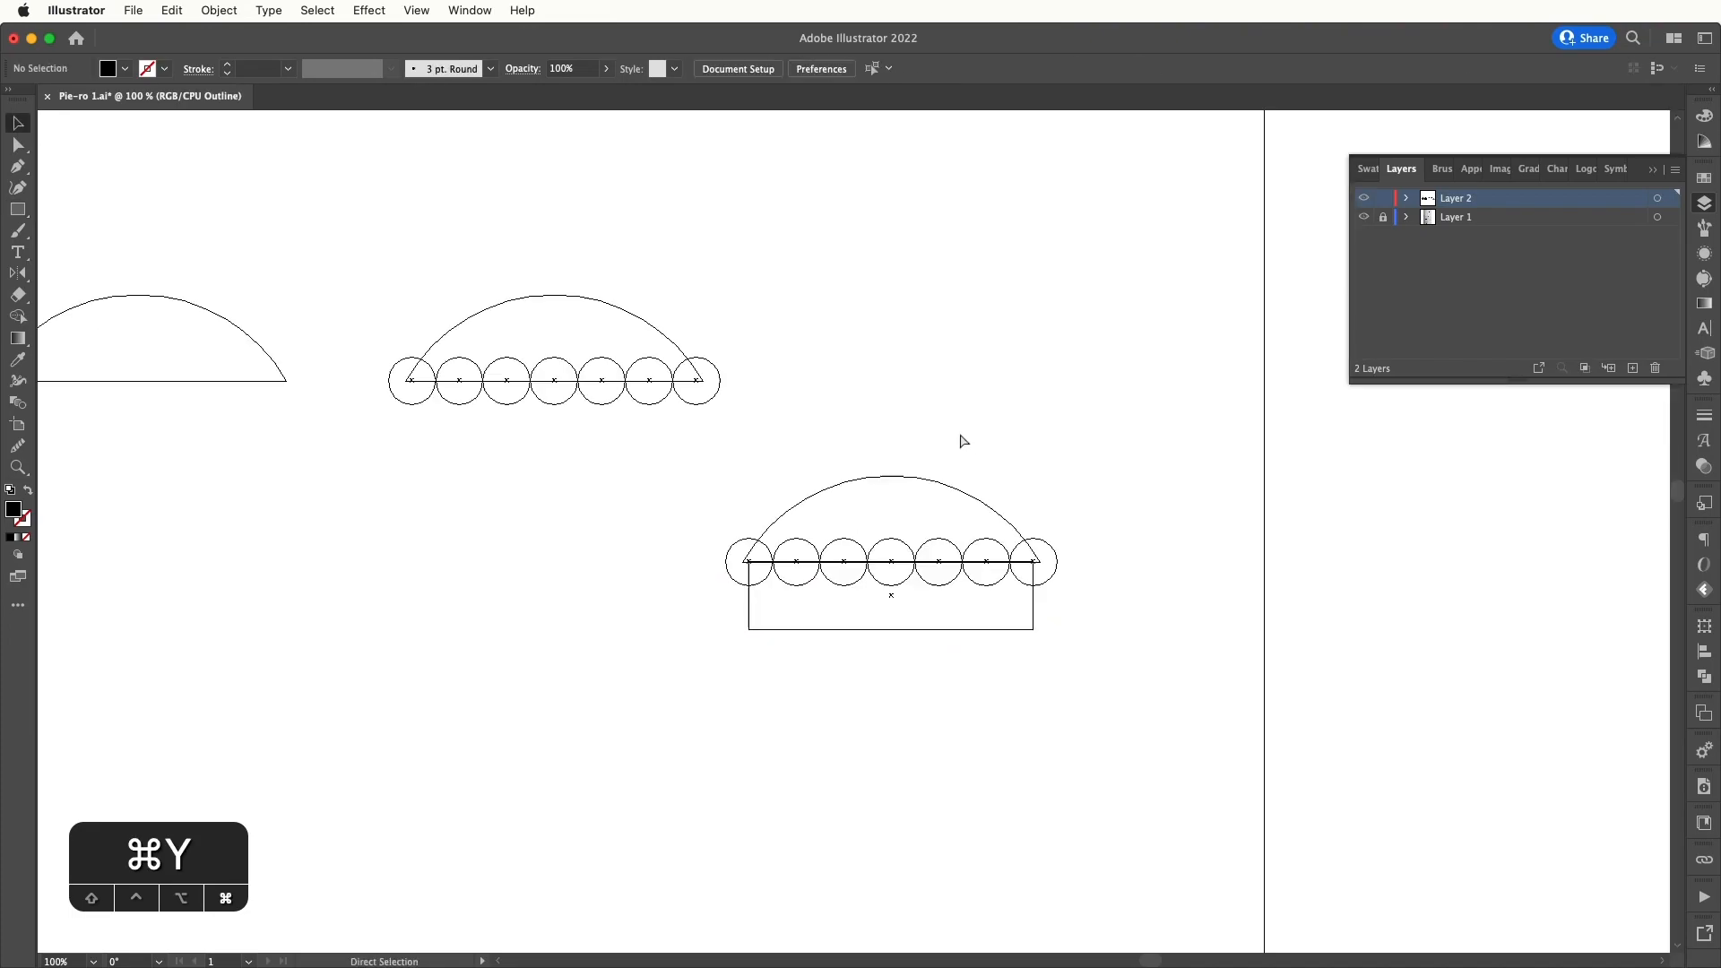
key(super+y)
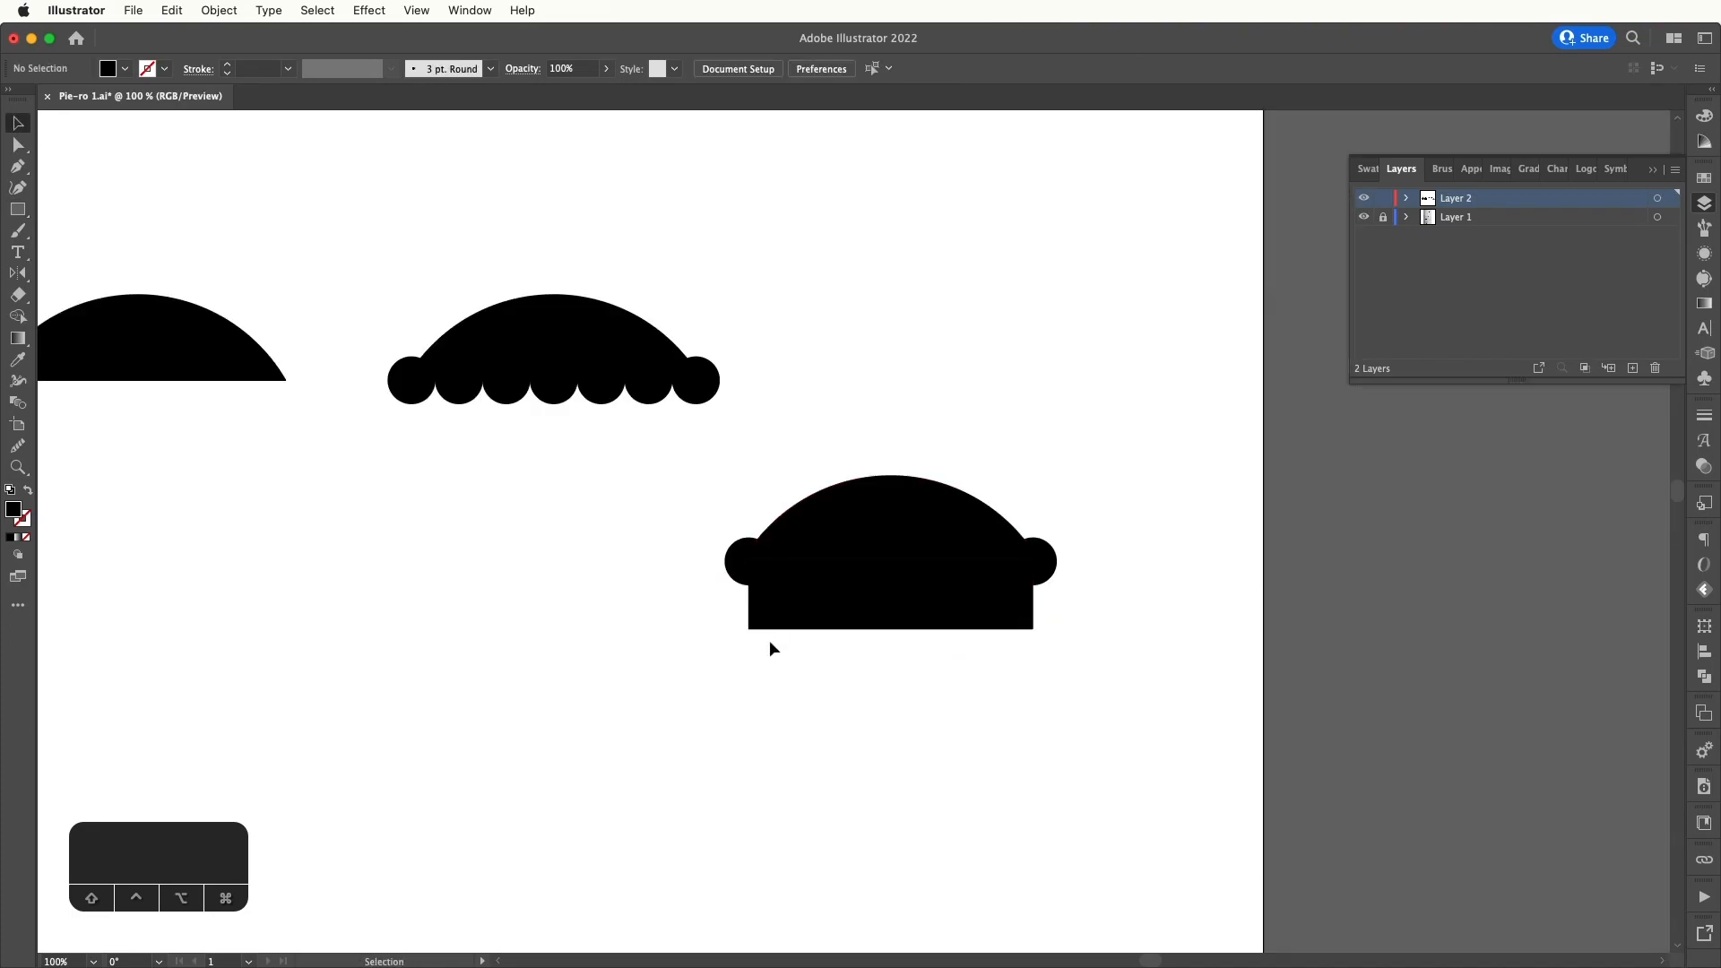
- Taper the rectangle under the lower dome into a pie base by moving both bottom corners inward by equal amounts
key(a)
drag(734, 649, 778, 627)
drag(1103, 627, 1022, 646)
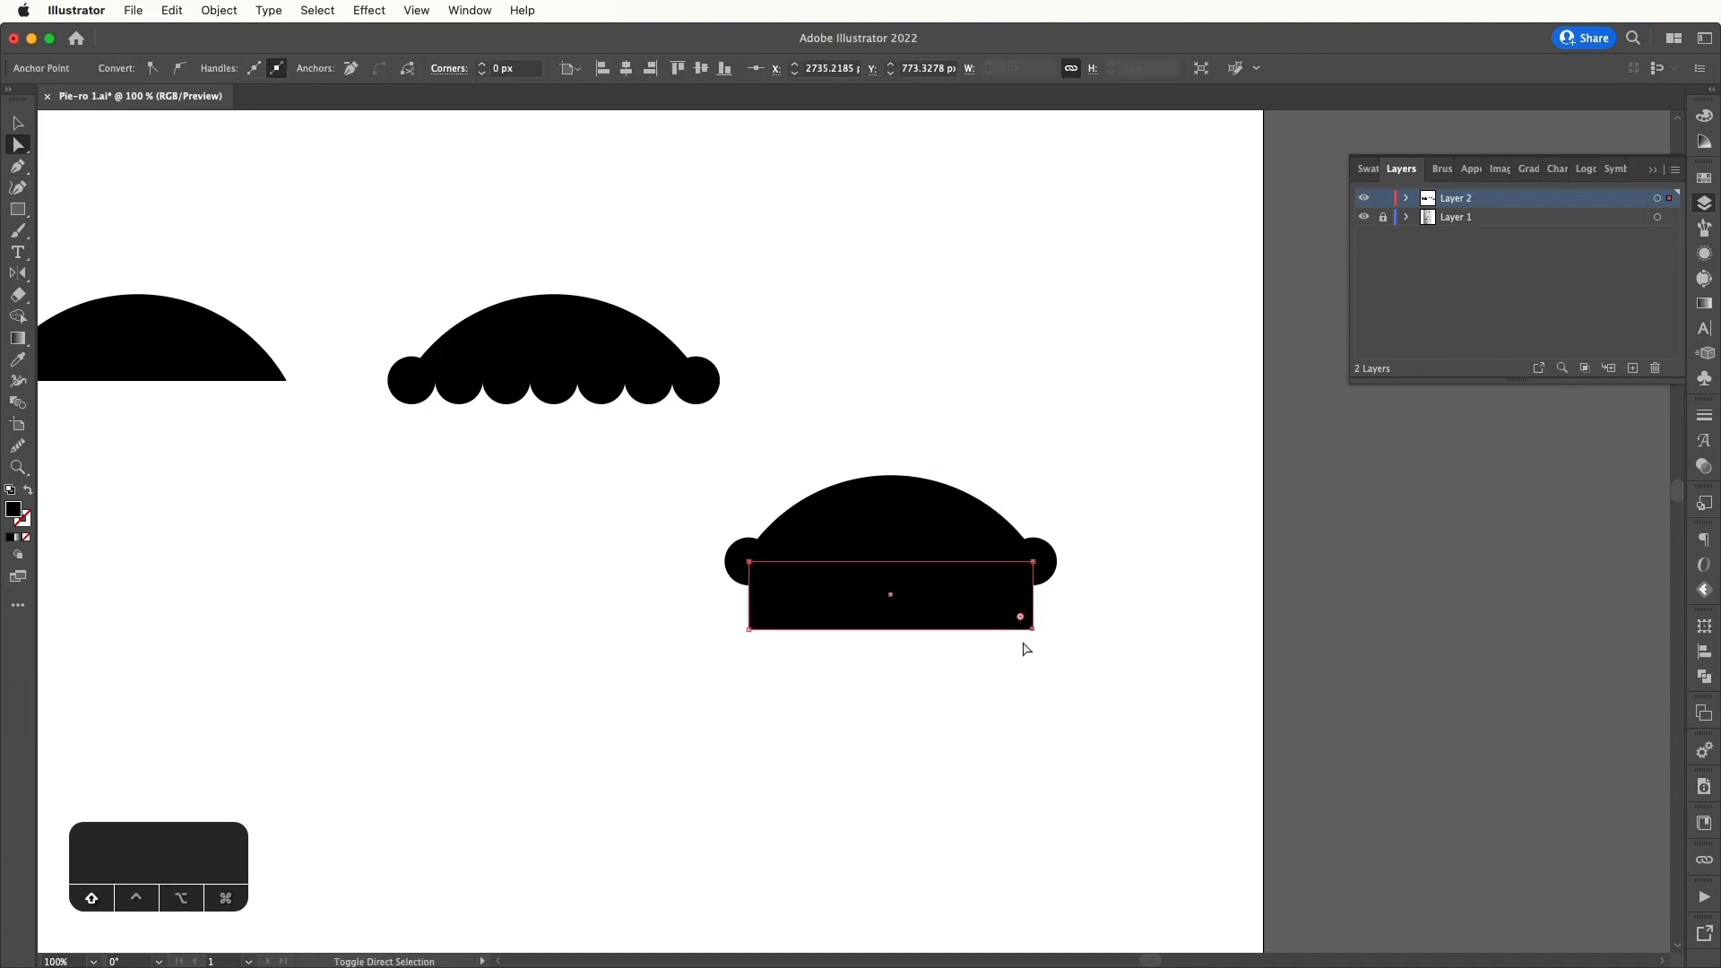
key(shift+Left)
key(shift+Left)
drag(735, 663, 775, 619)
key(shift+Right)
key(shift+Right)
key(v)
click(815, 682)
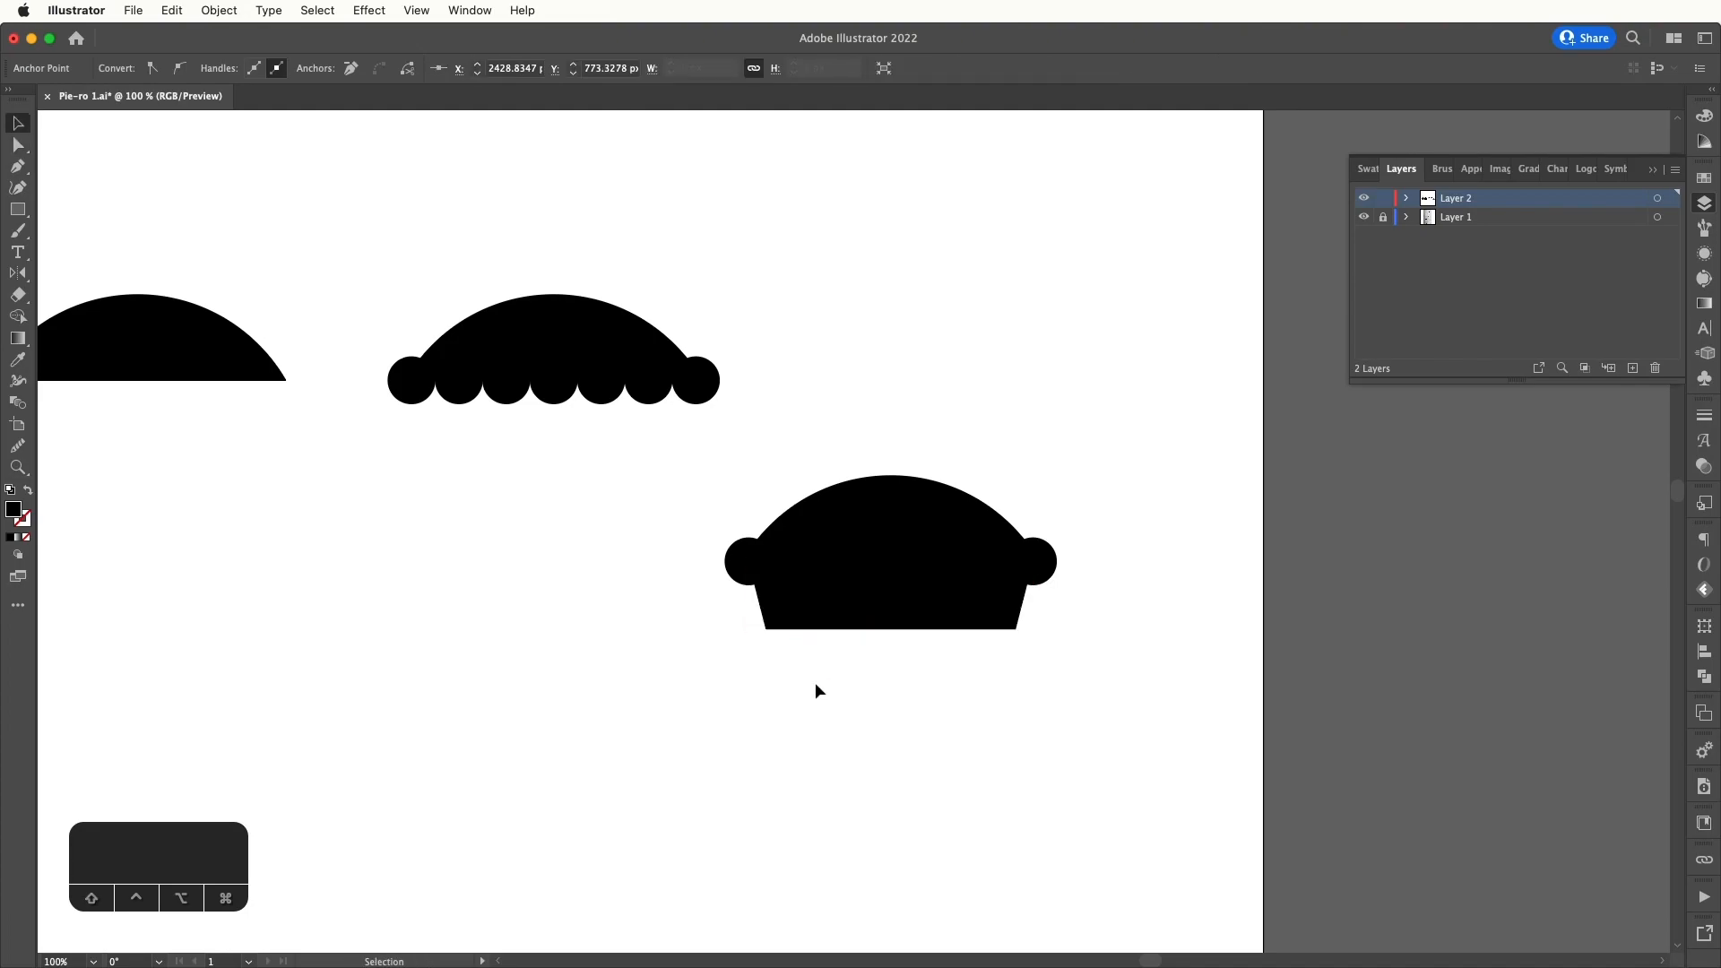
- Duplicate the assembled pie, placing the copy diagonally below and to the left of the original
key(super+minus)
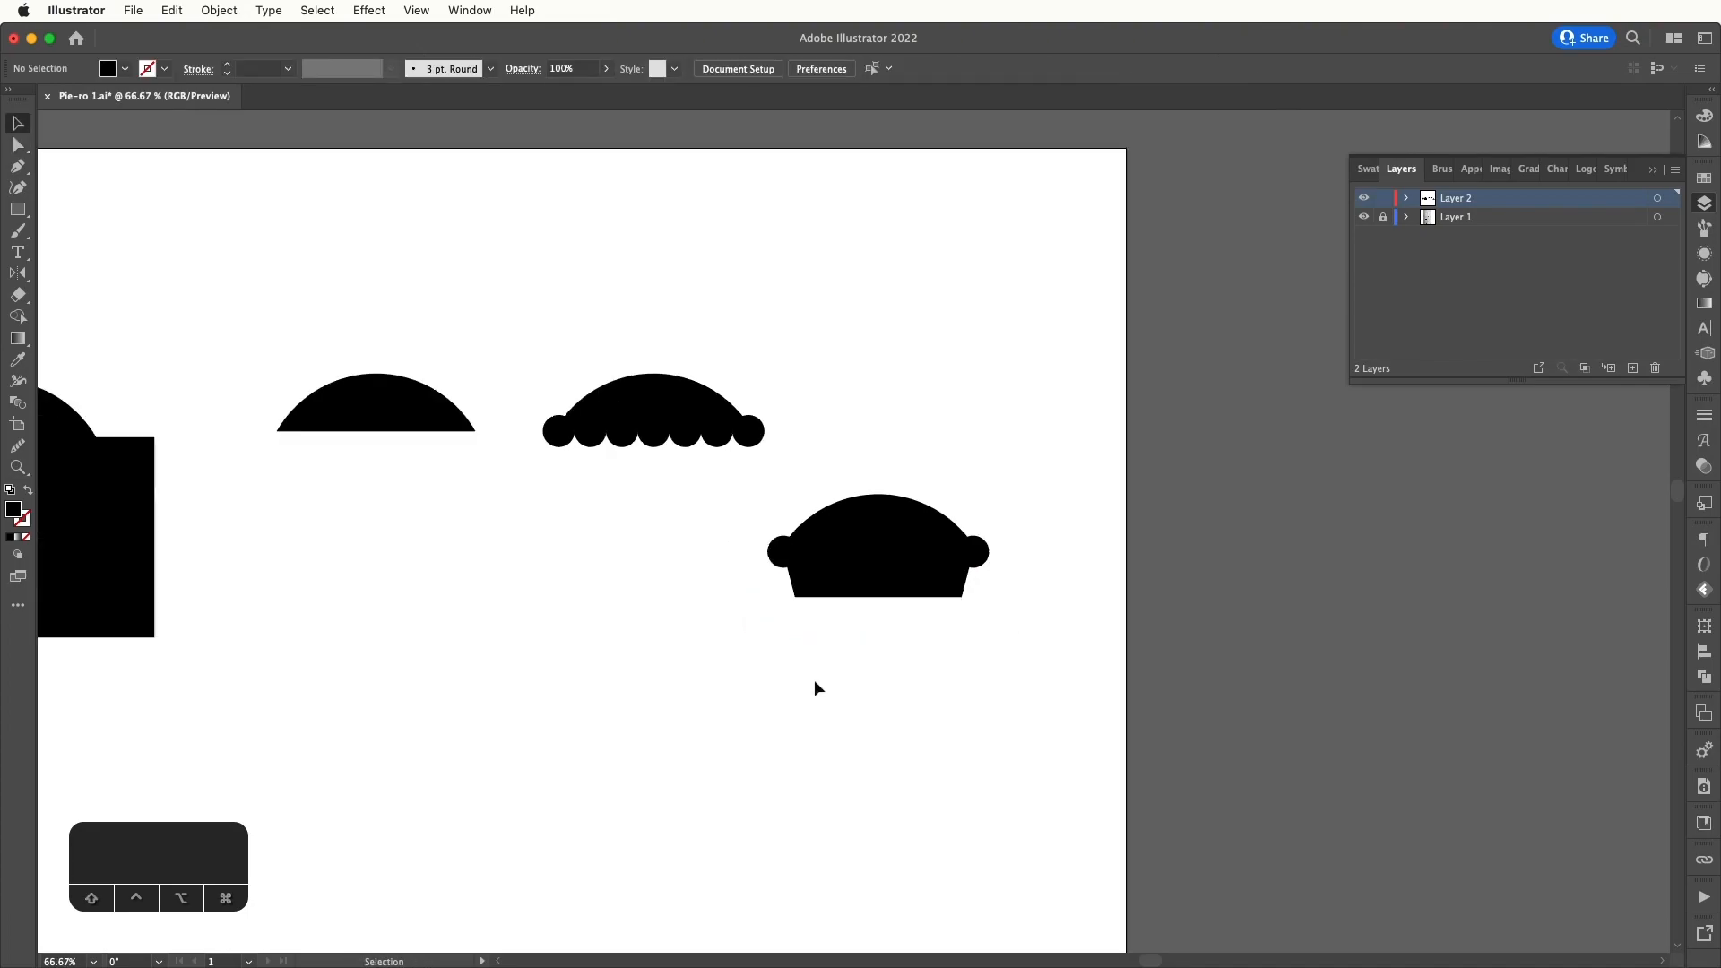
drag(815, 681, 628, 554)
click(852, 571)
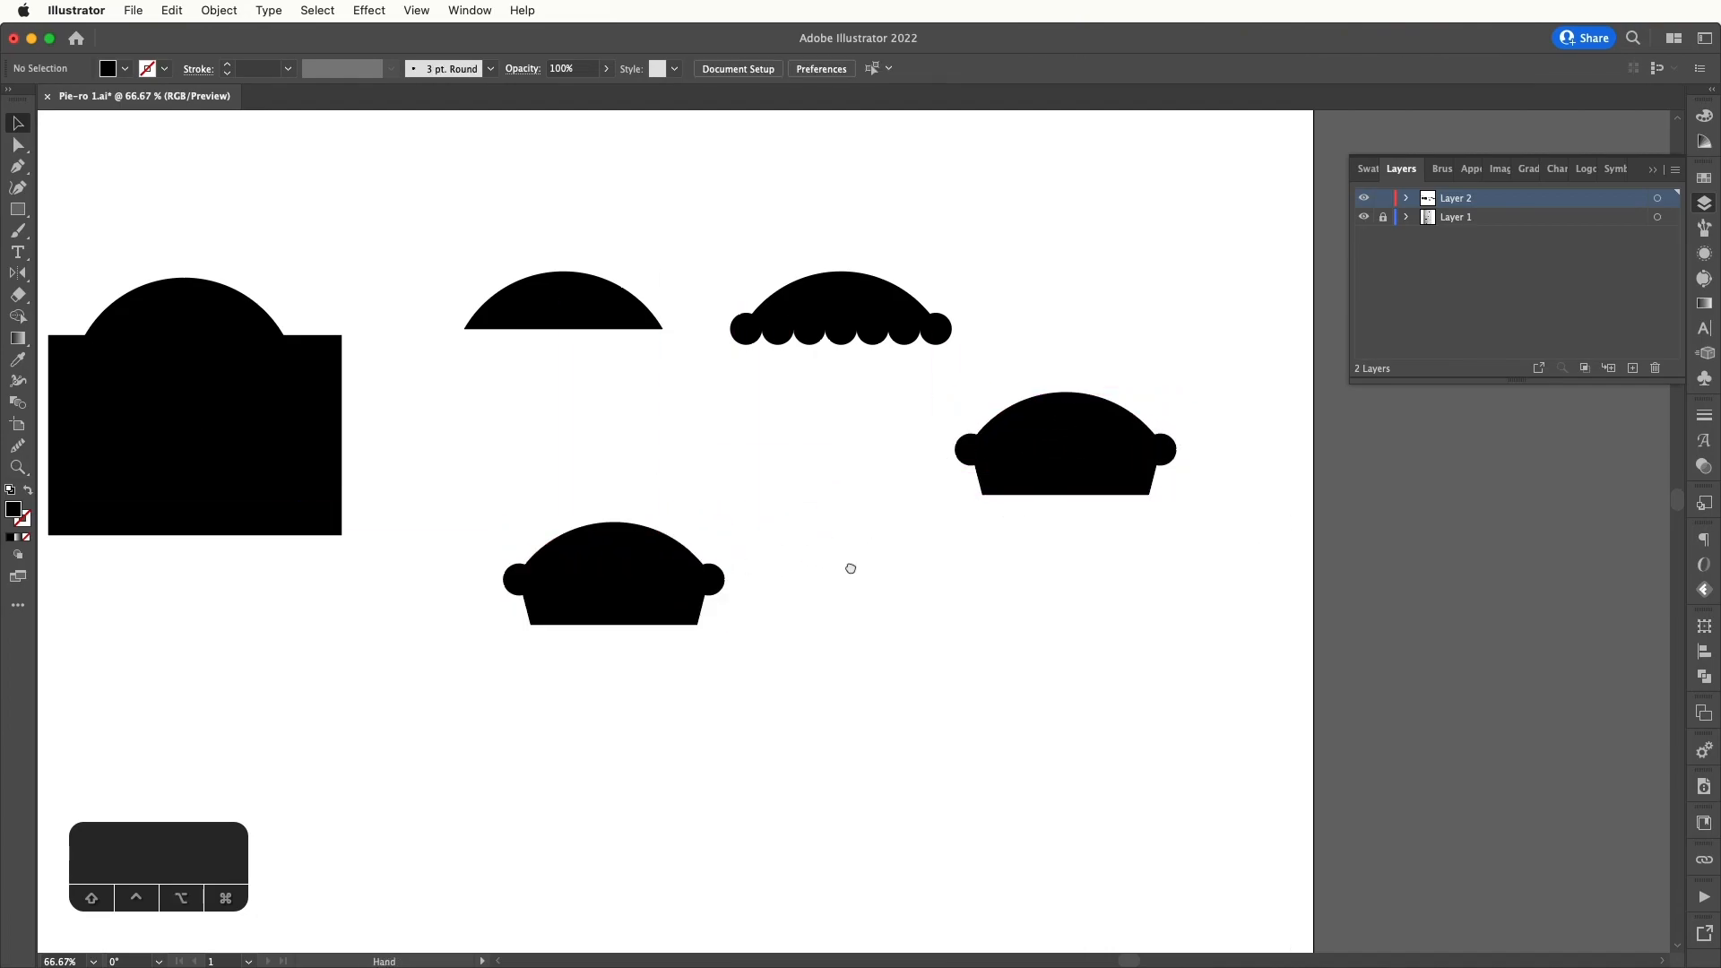
drag(849, 568, 986, 547)
- Draw a circle about 92 px wide above the new pie copy and duplicate it sideways so the two overlap
key(super+plus)
key(super+plus)
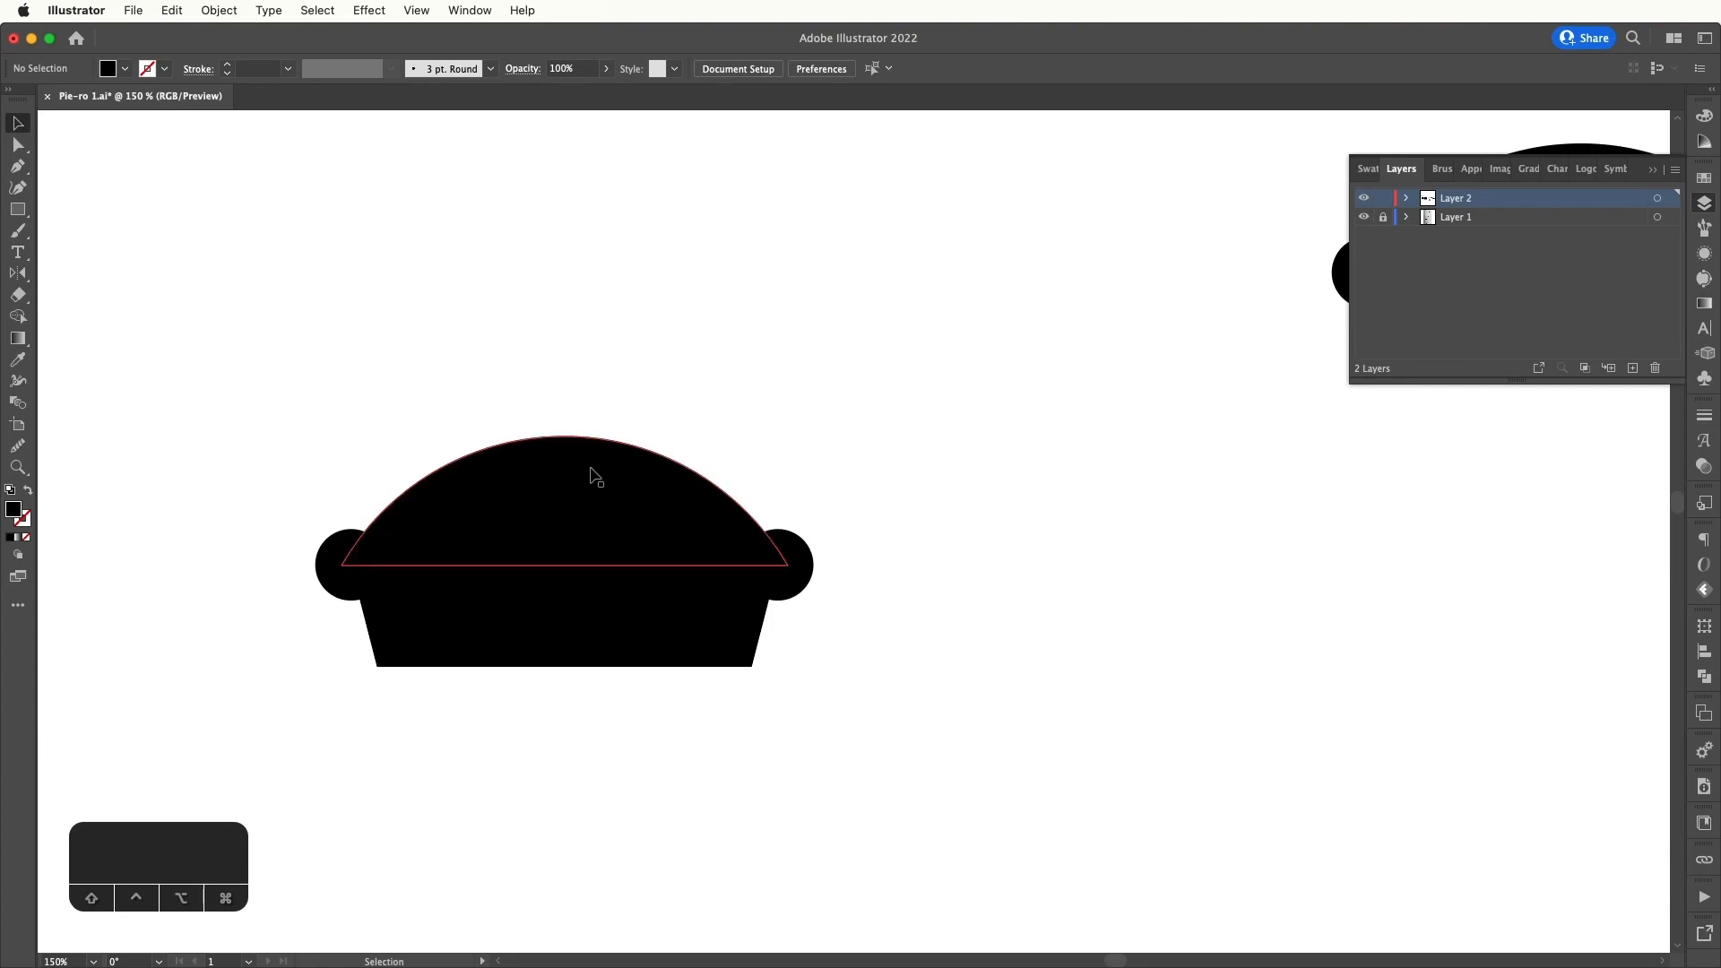
drag(23, 215, 92, 227)
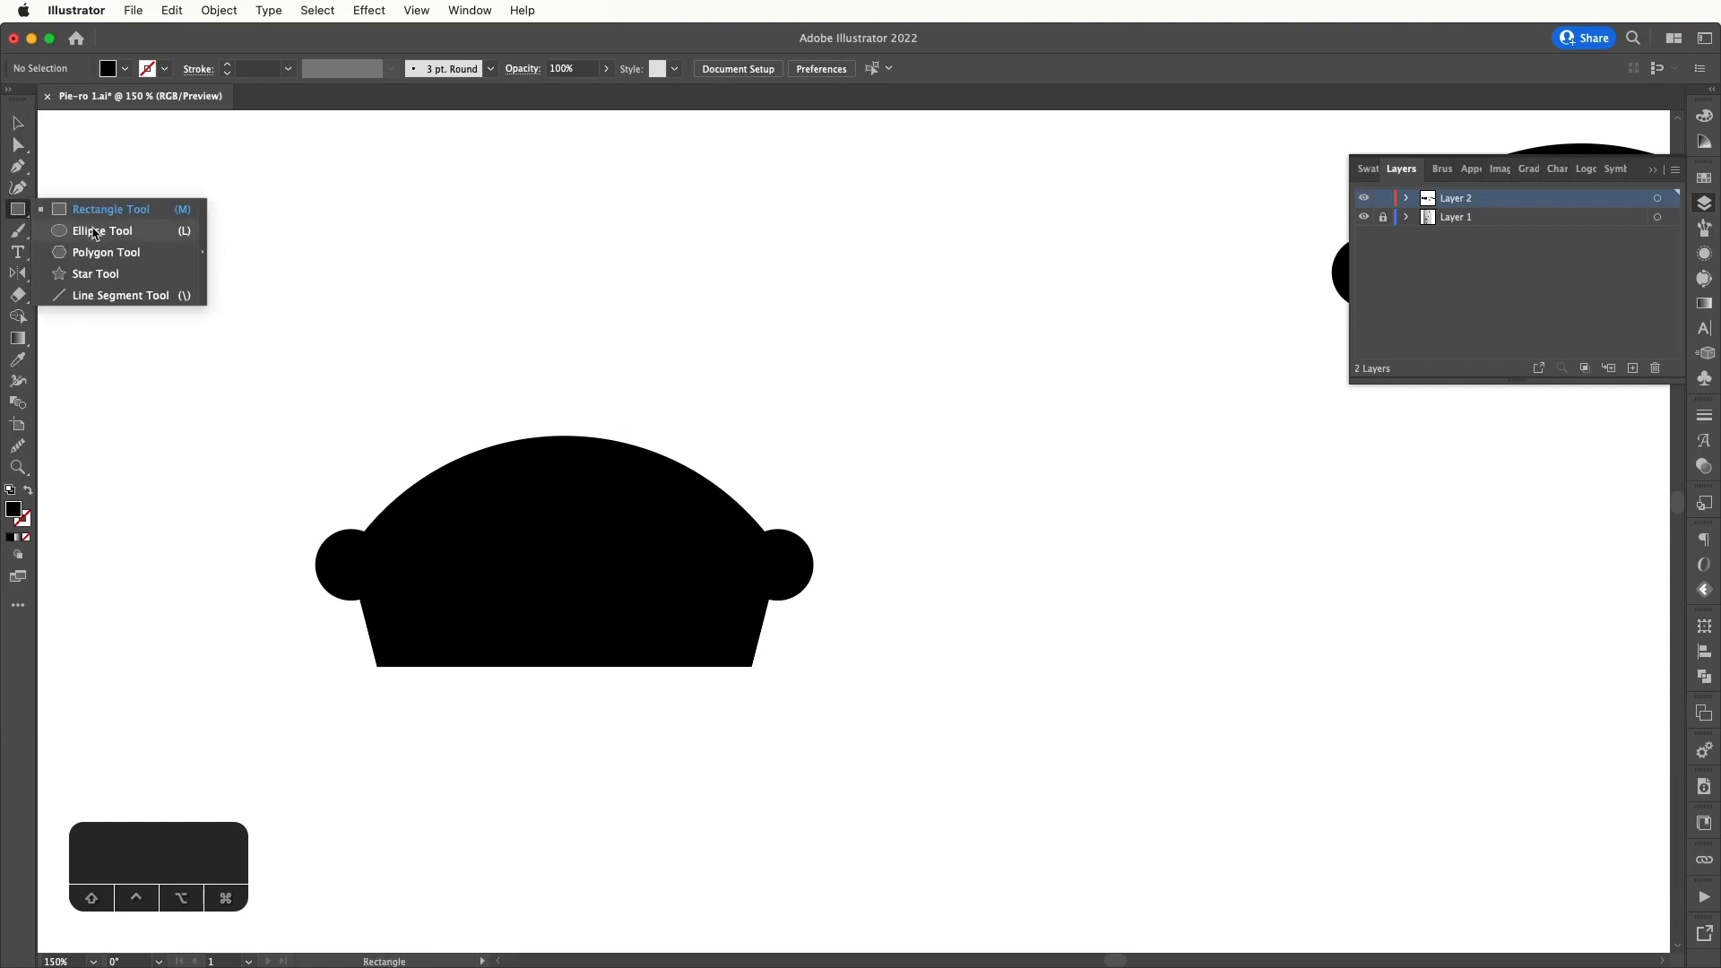
drag(551, 218, 721, 291)
key(v)
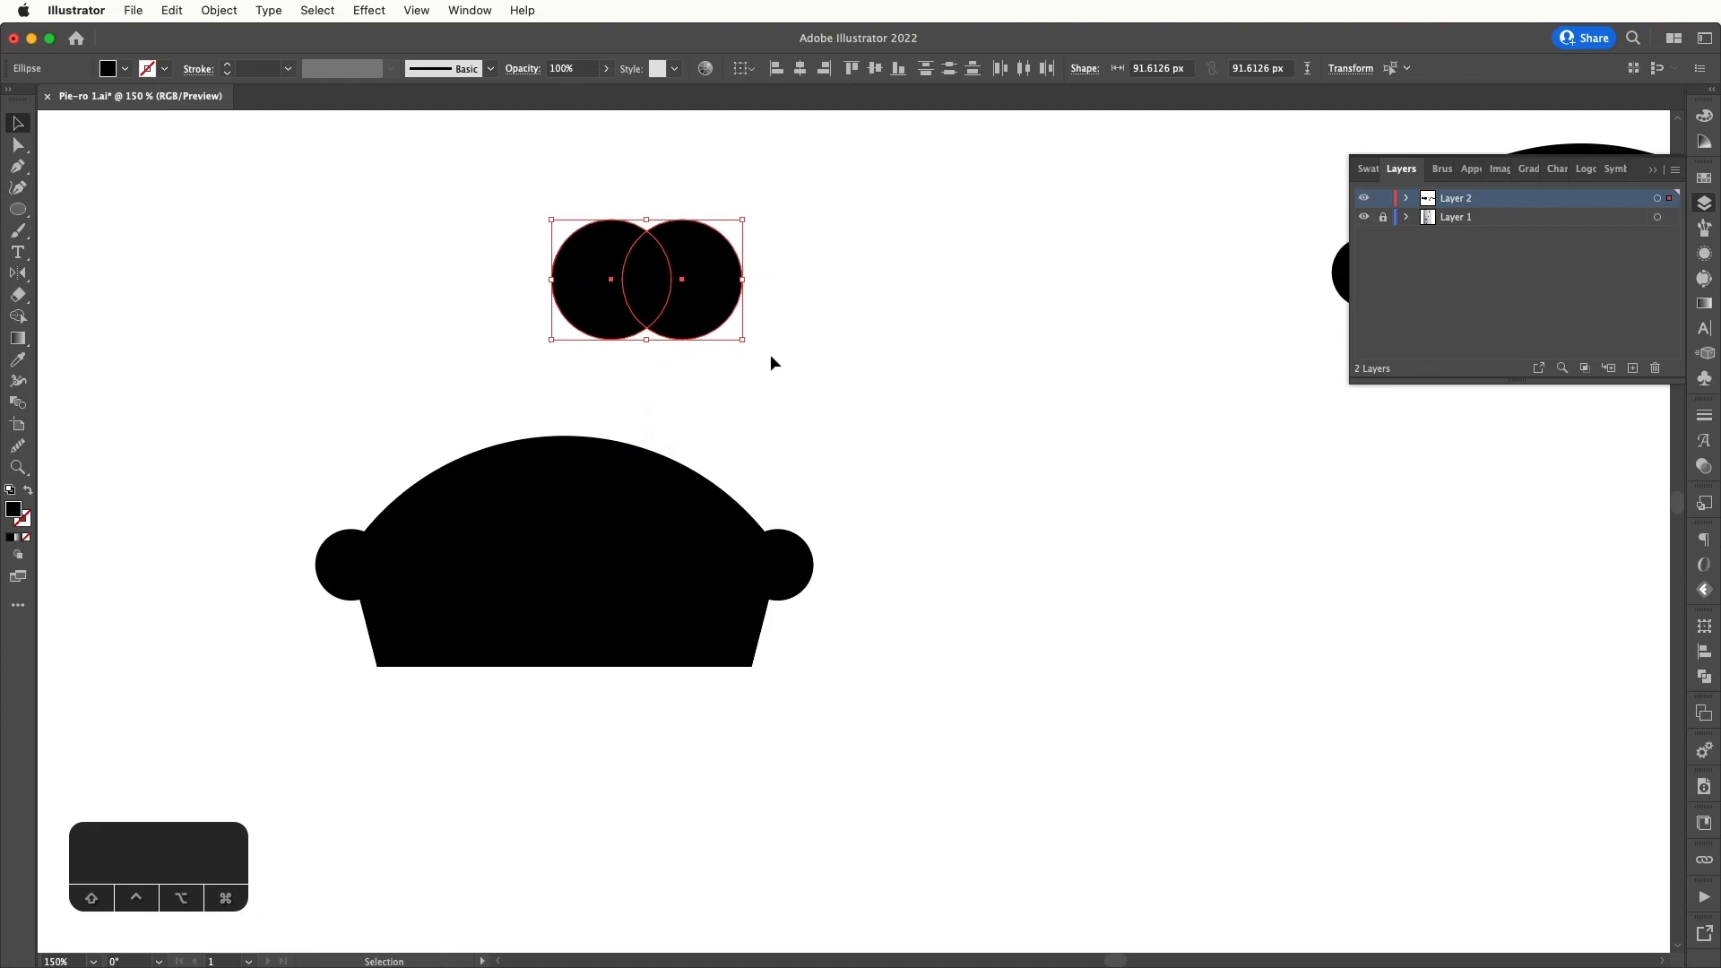
- Remove the outer parts of both circles with Shape Builder, keeping only the leaf-shaped overlap
key(shift+m)
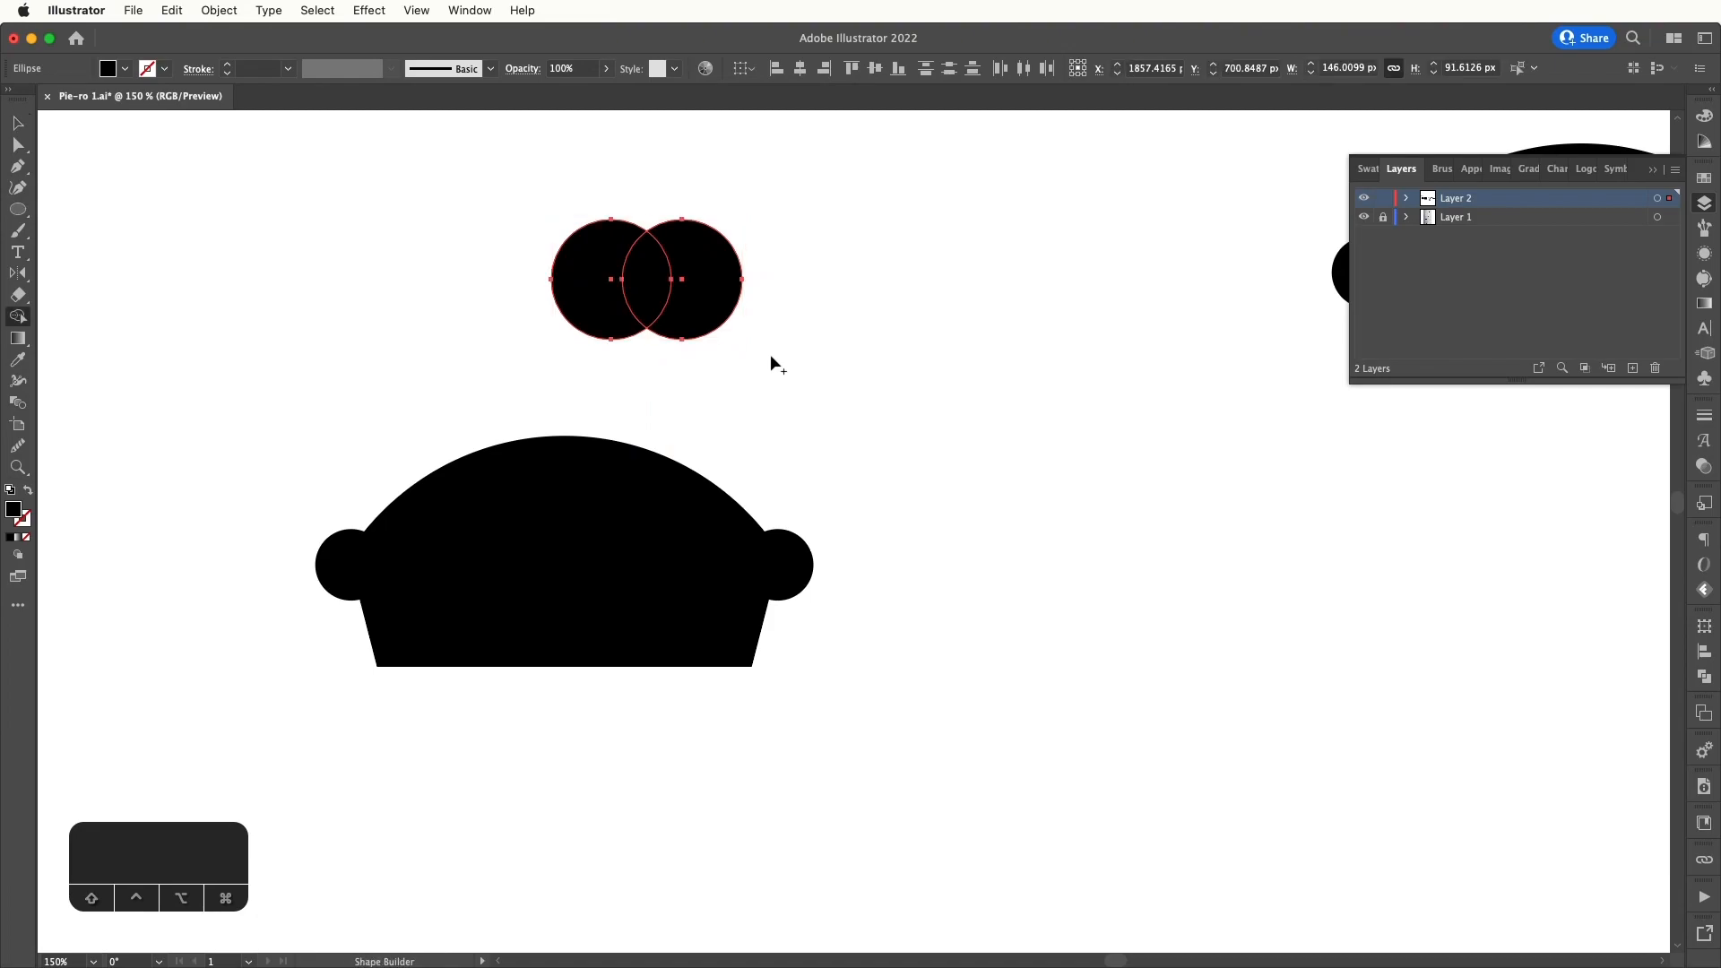
alt+click(715, 320)
alt+click(595, 296)
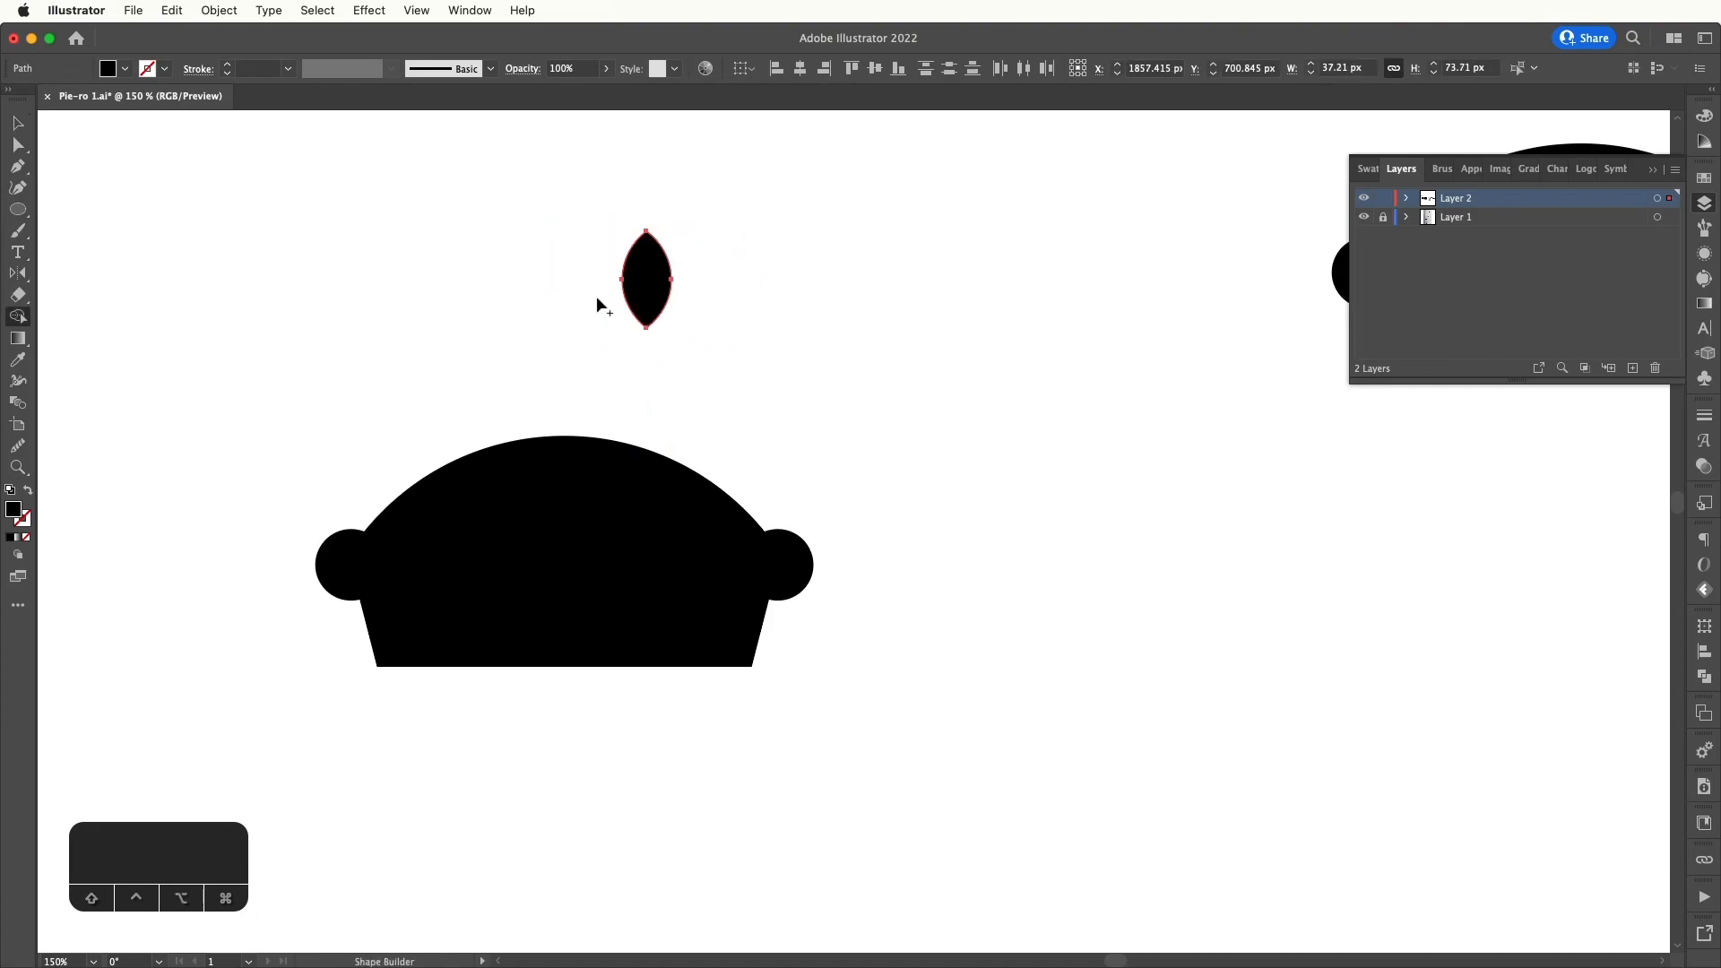
key(v)
click(735, 321)
- Round the leaf shape's bottom point with a corner radius of about 18 px to form a teardrop
key(a)
click(647, 271)
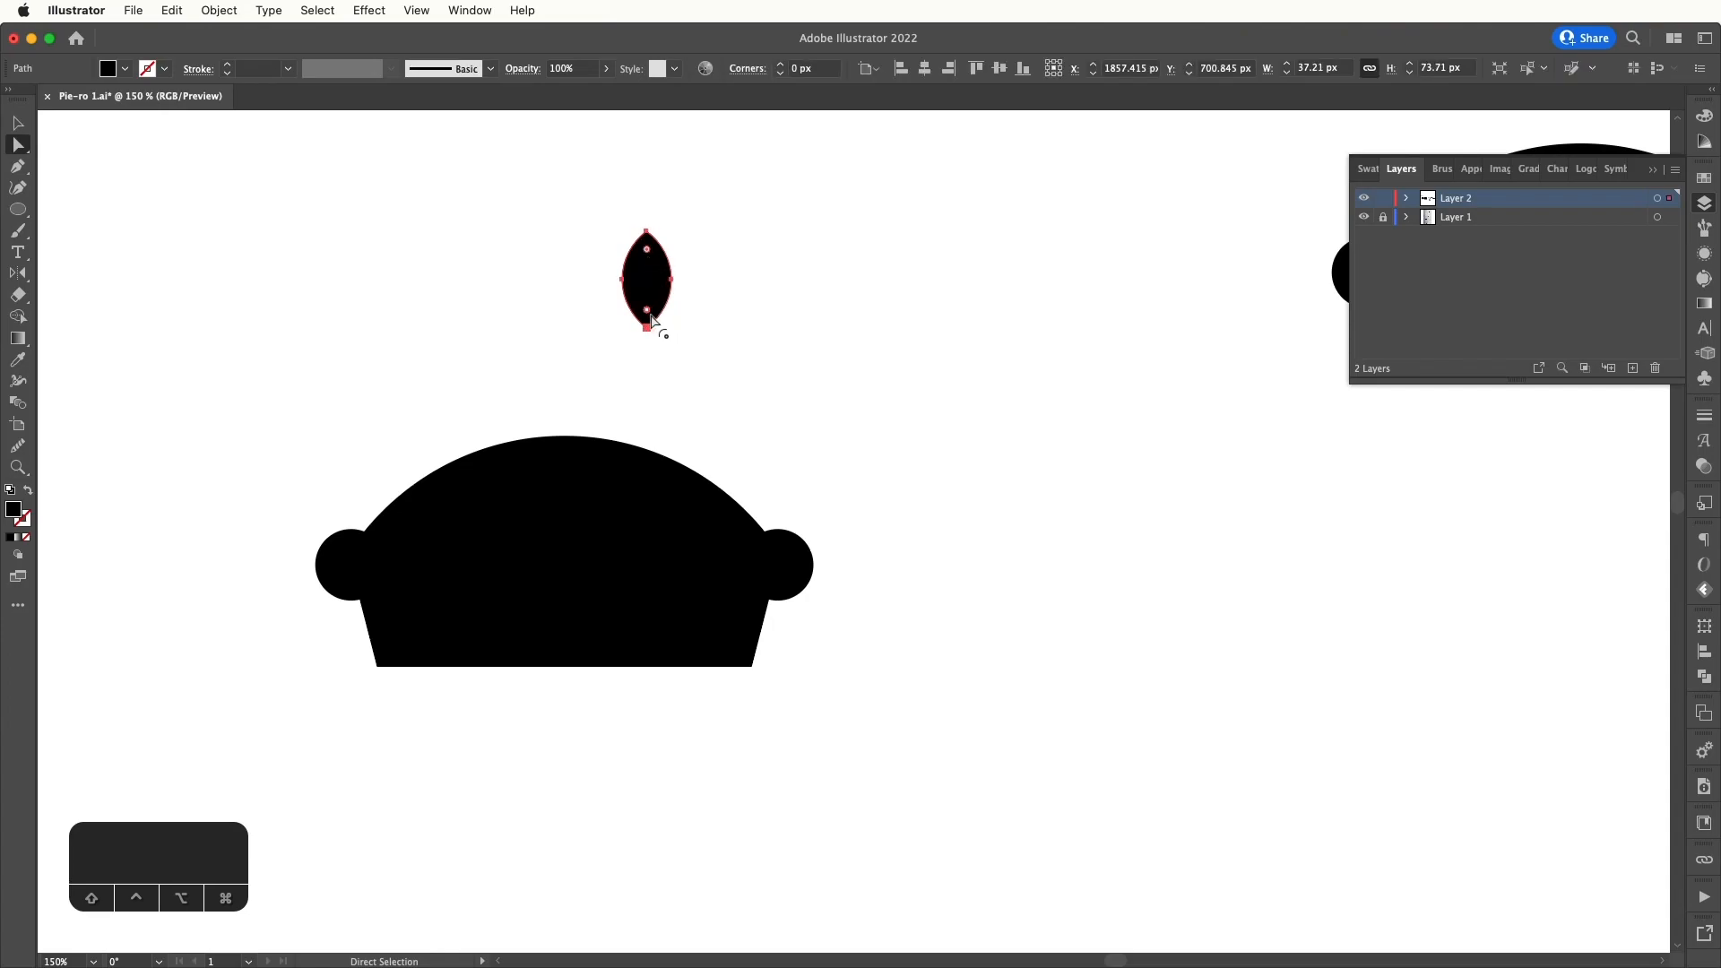
drag(650, 313, 650, 292)
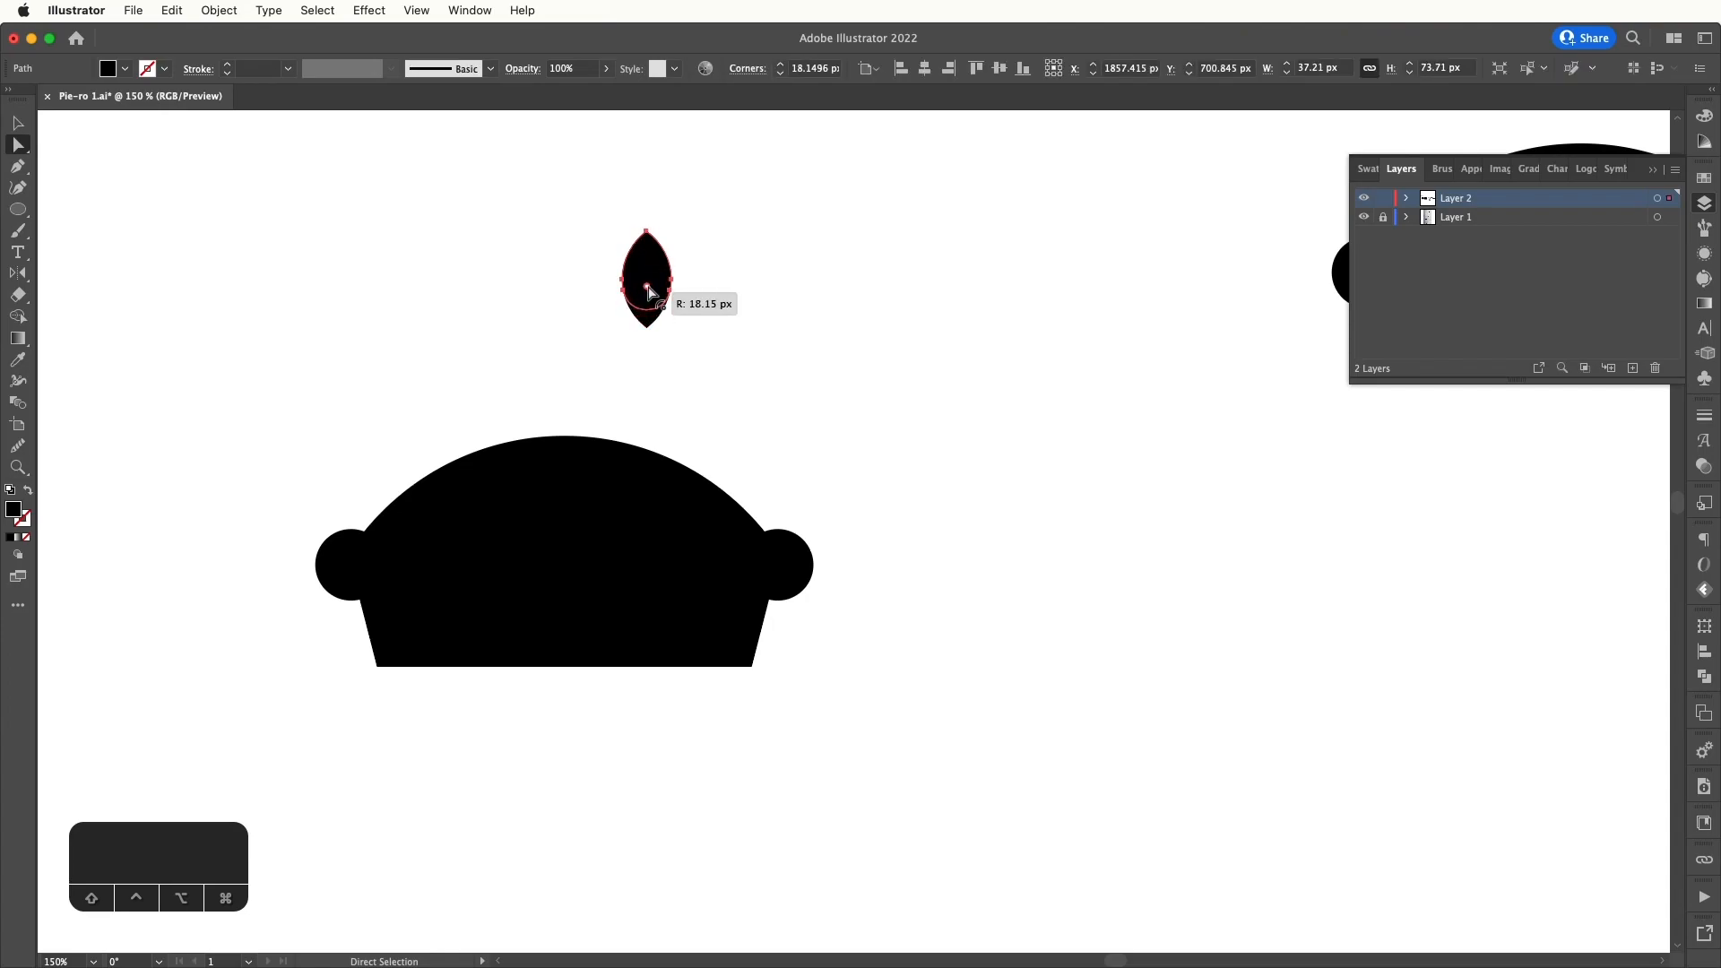
click(661, 317)
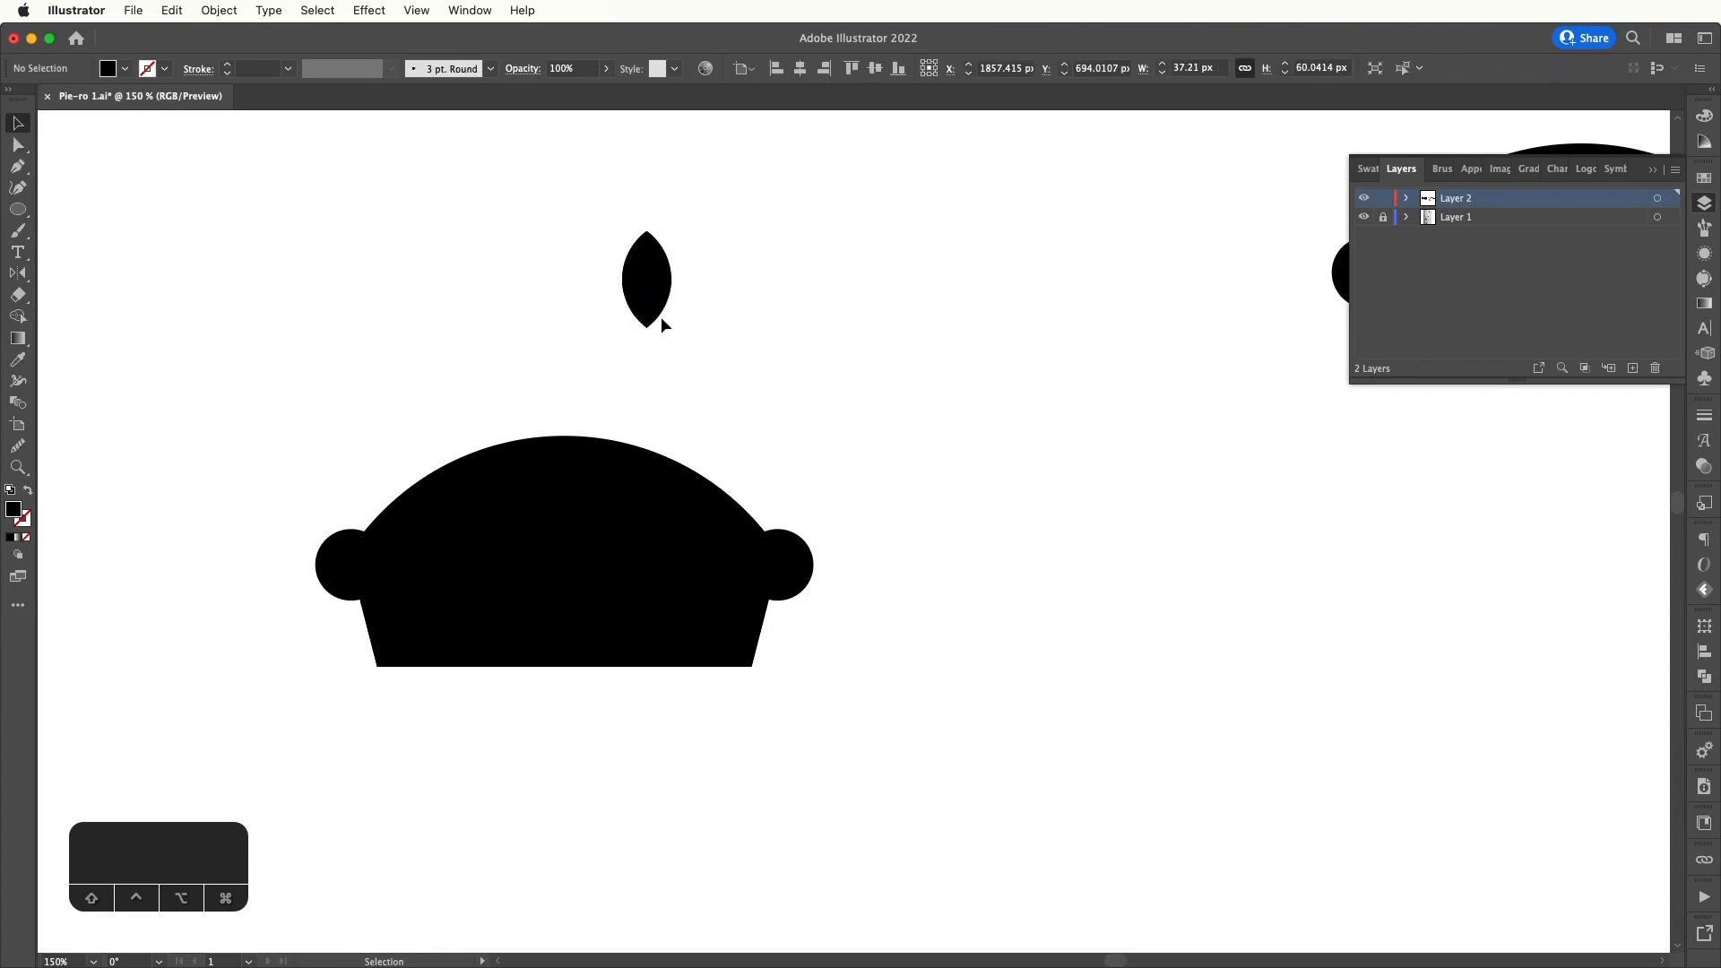
key(a)
click(649, 318)
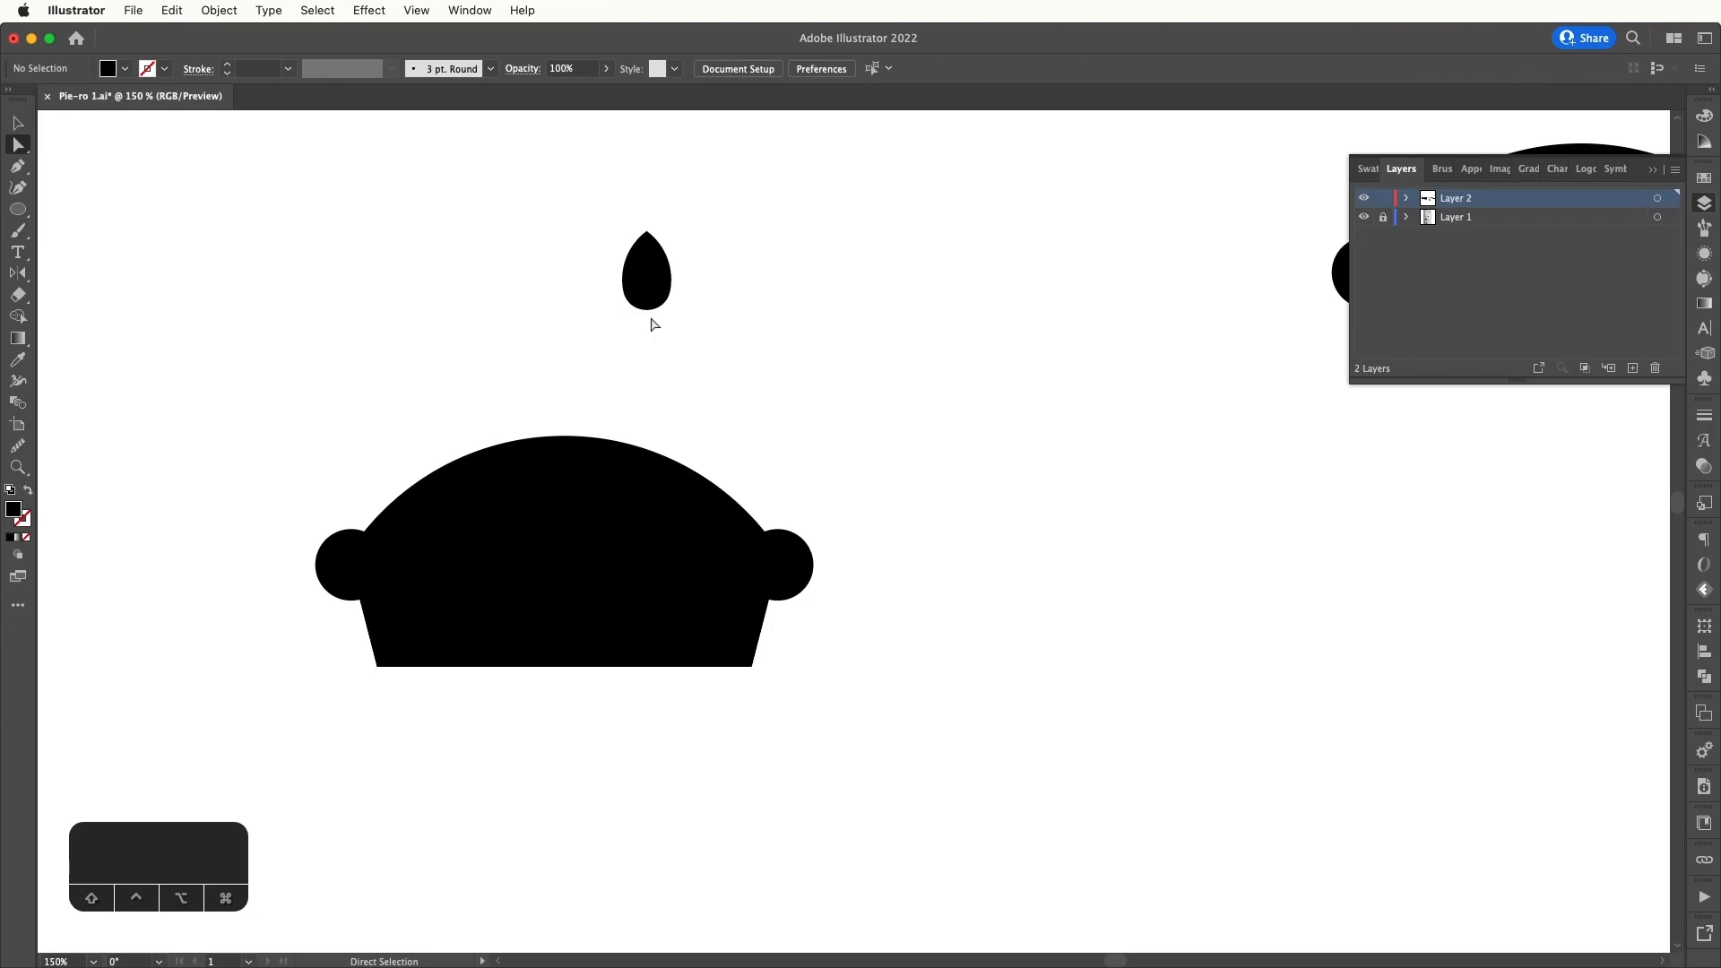
- Narrow the teardrop to about 27 px wide, keeping its height
key(v)
click(664, 271)
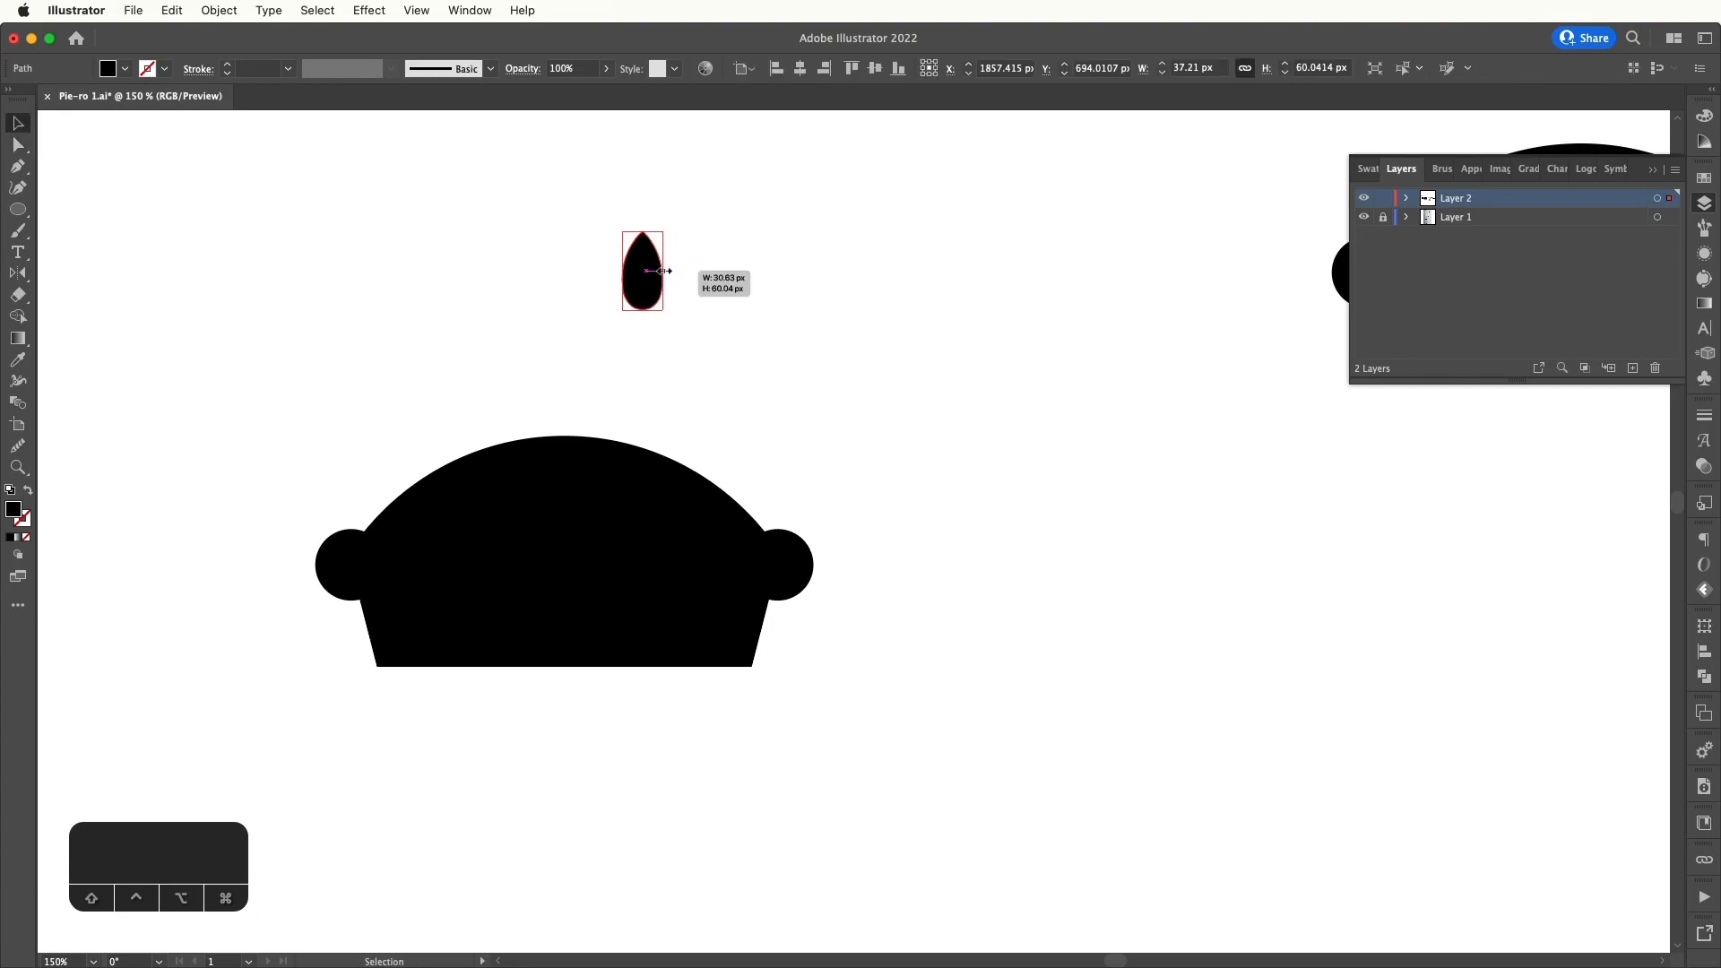
drag(663, 271, 660, 271)
click(681, 252)
- Round the teardrop's lower end further, bringing its height to about 52 px
key(a)
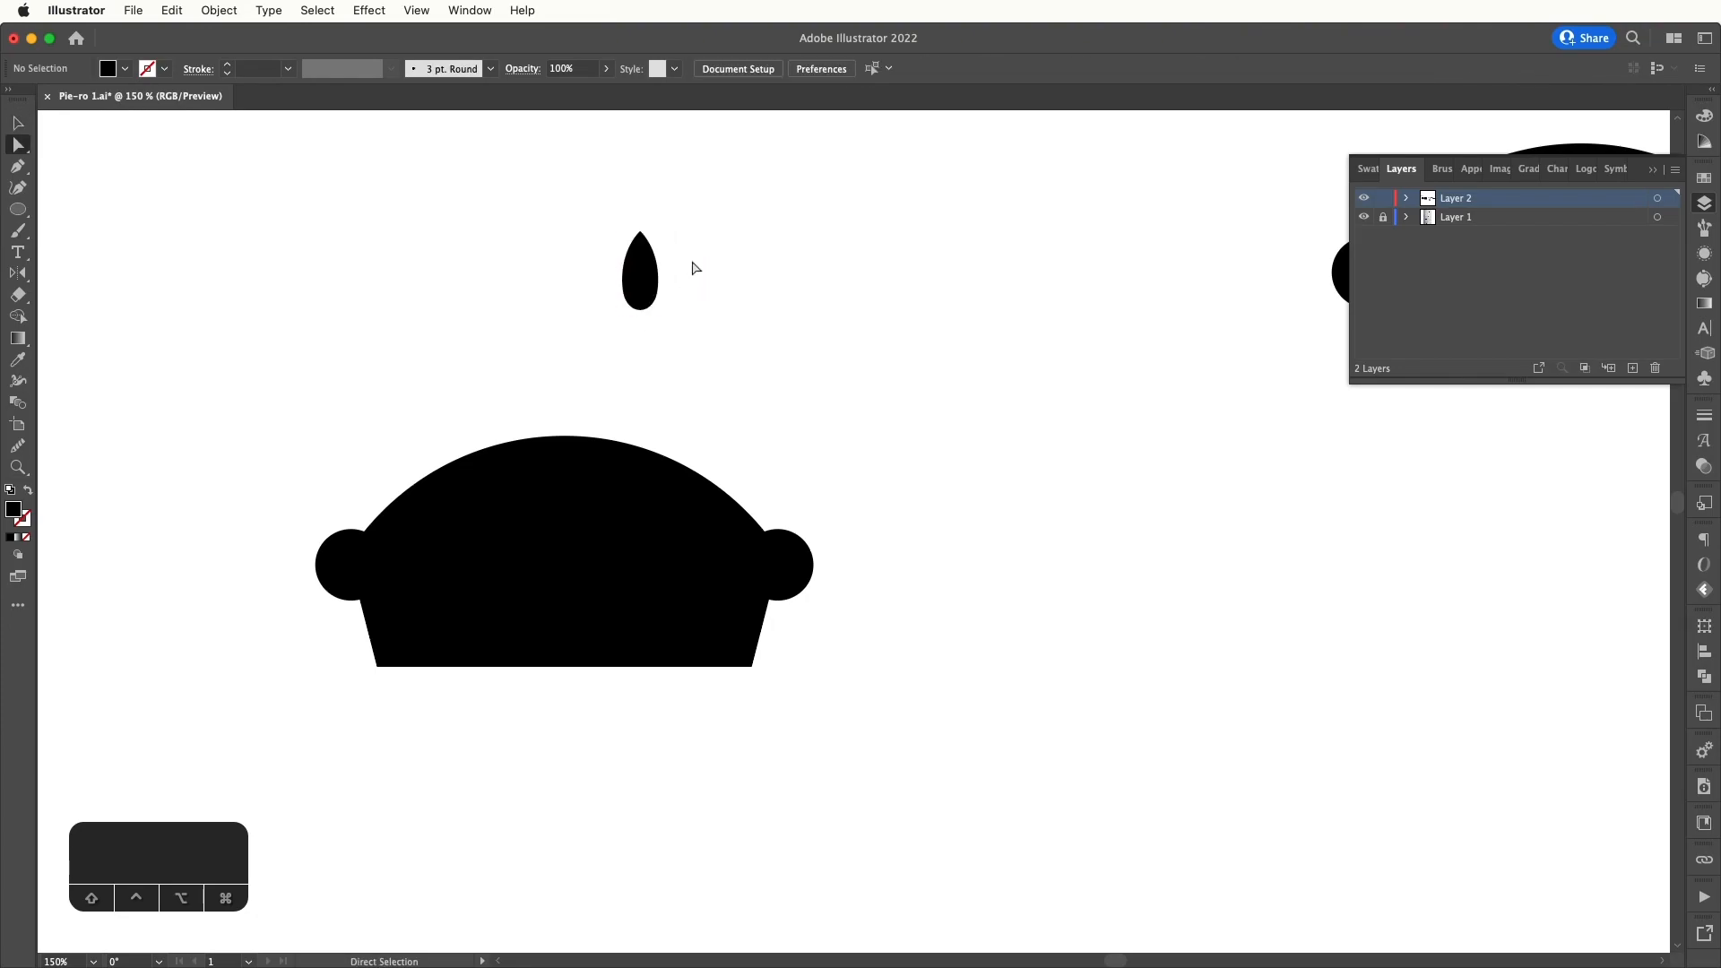
click(649, 289)
key(v)
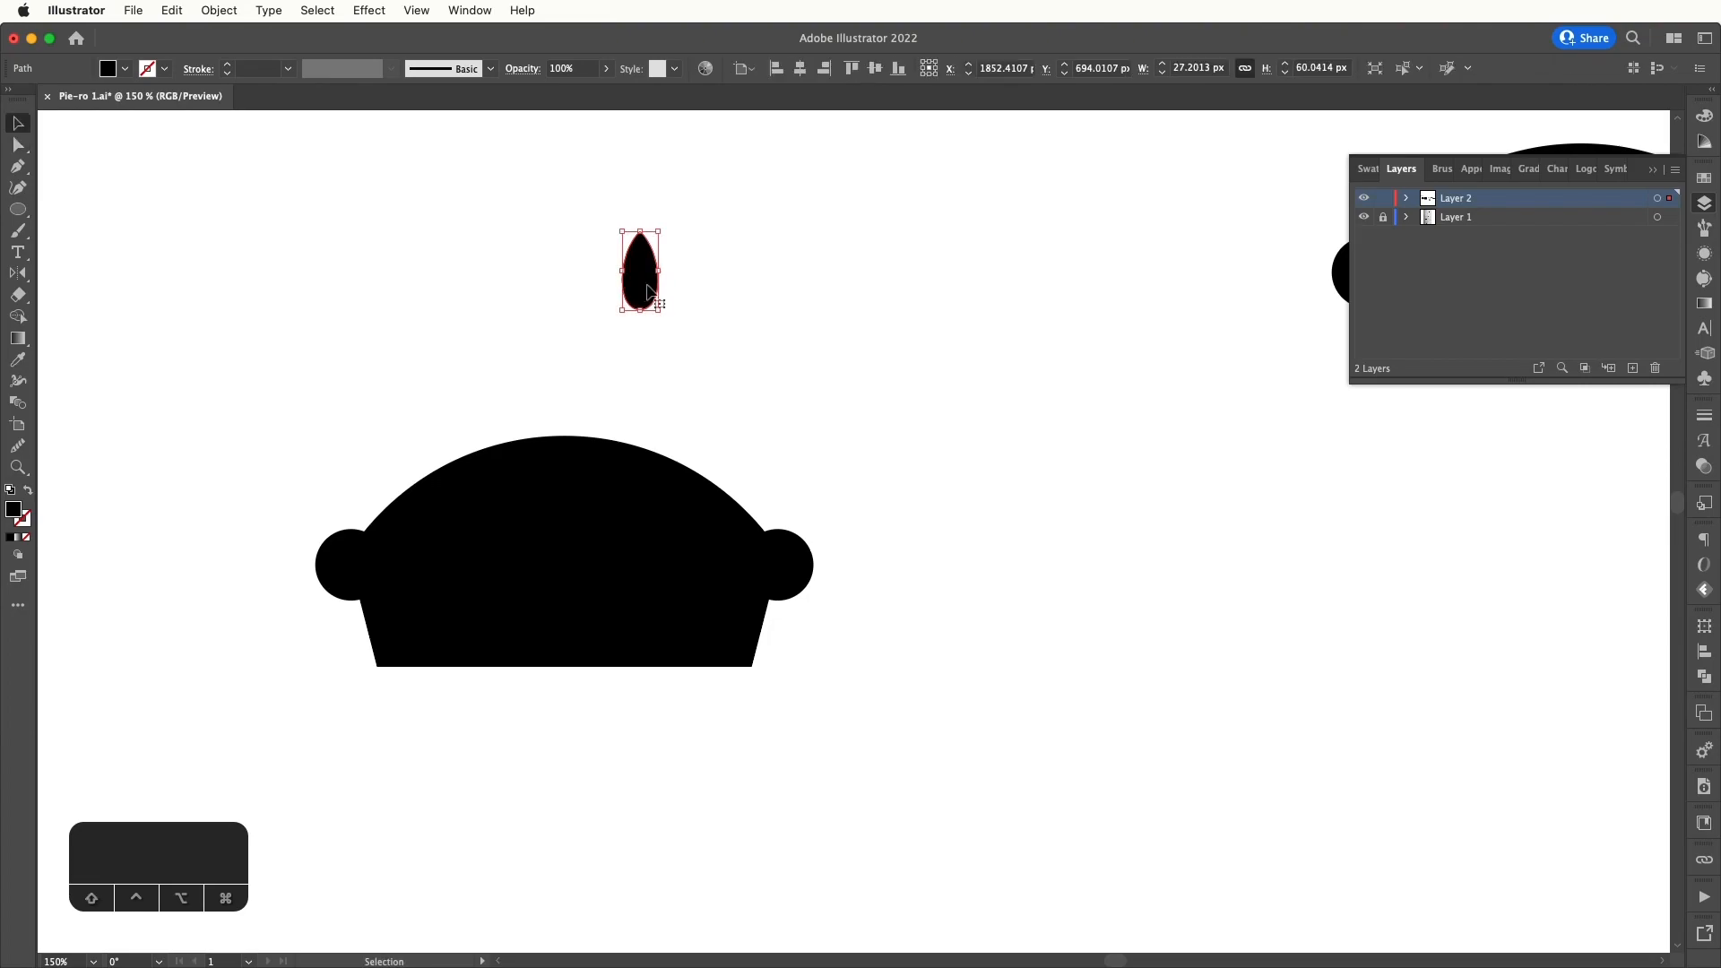
key(a)
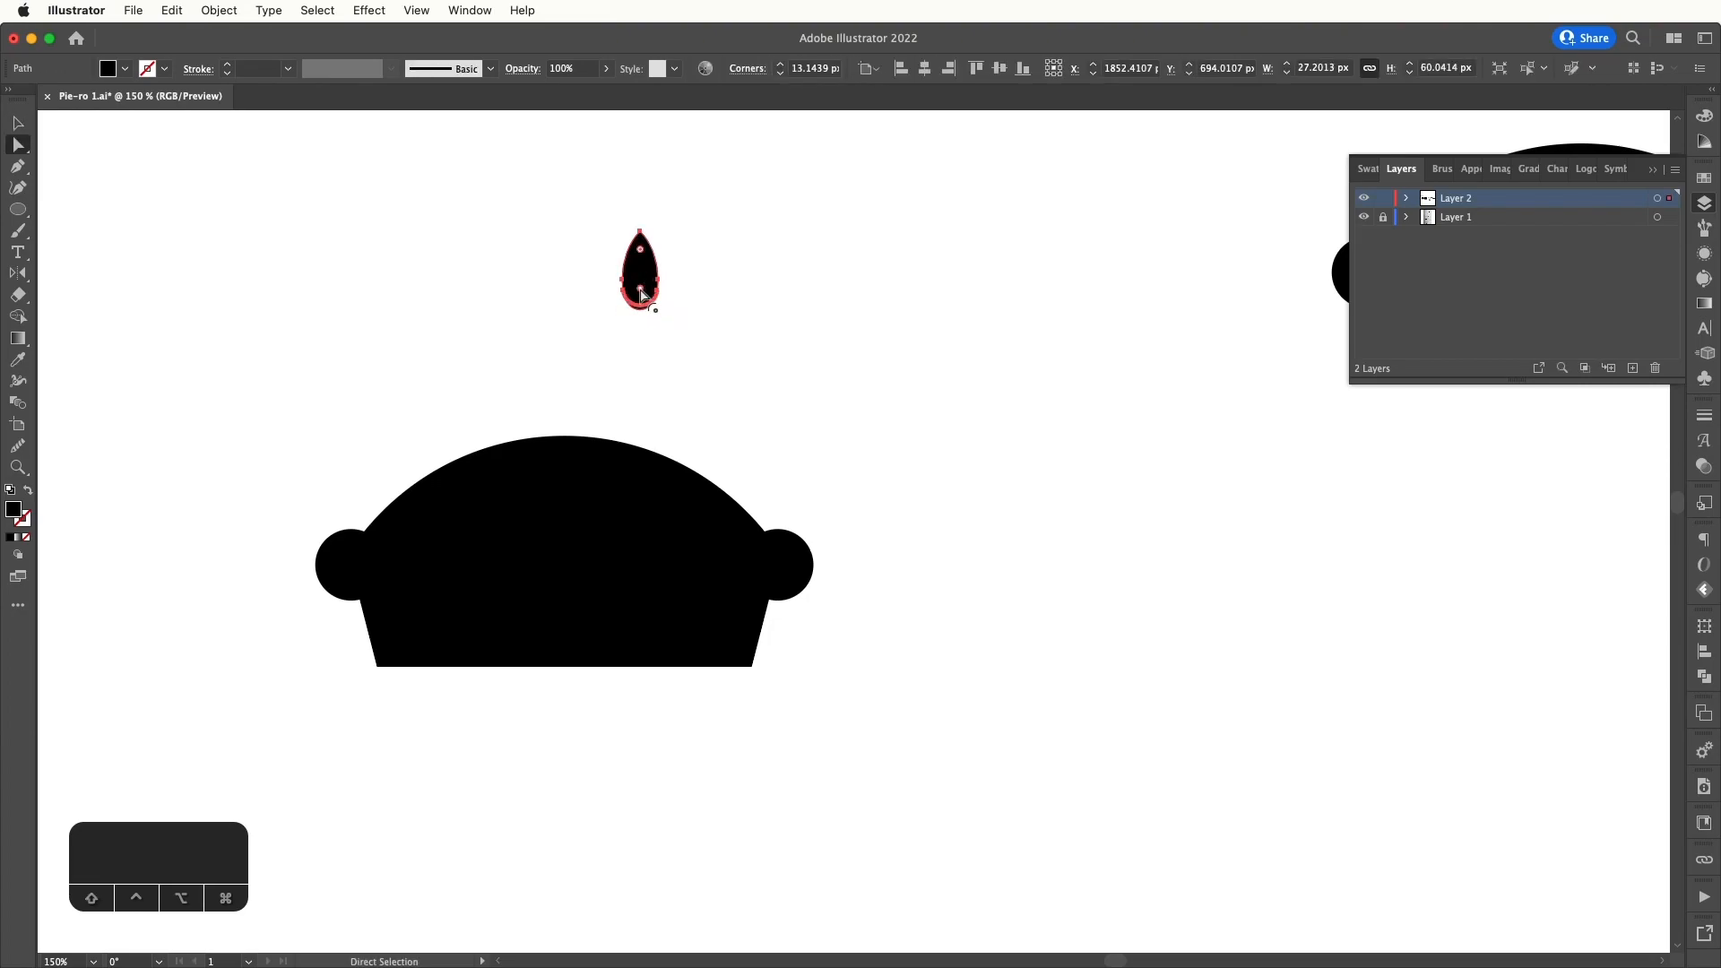
click(691, 293)
key(v)
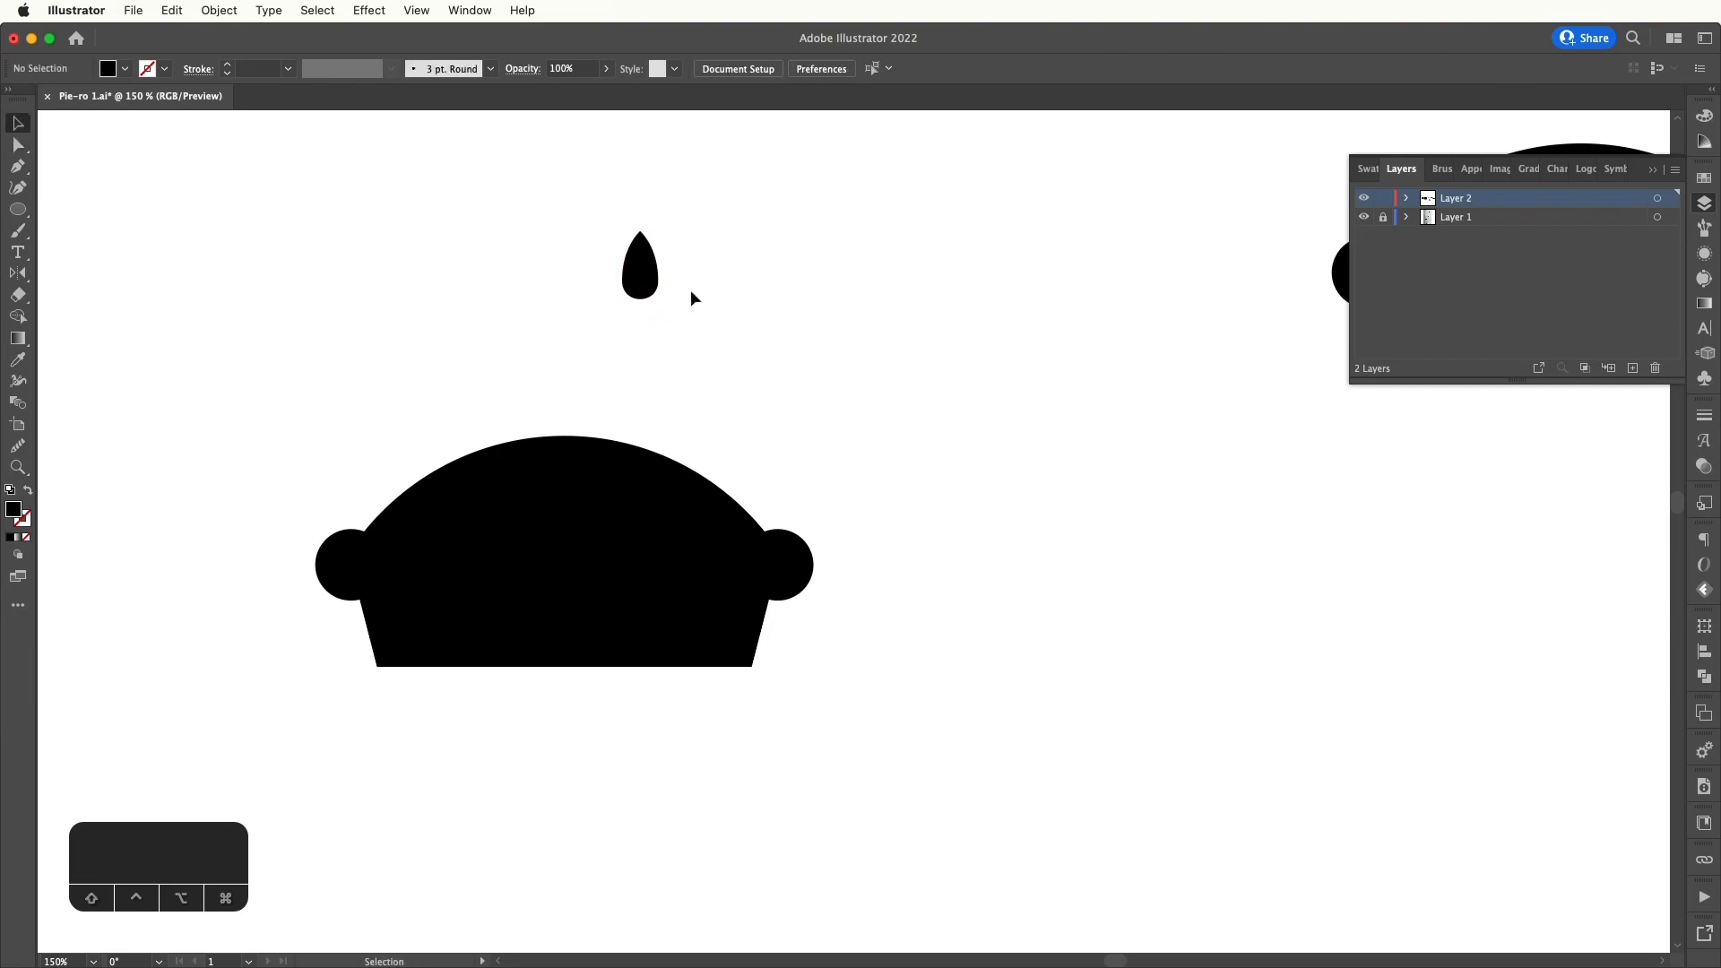
- Place a copy of the teardrop on each side, tilted outward, and space the three teardrops evenly
click(644, 269)
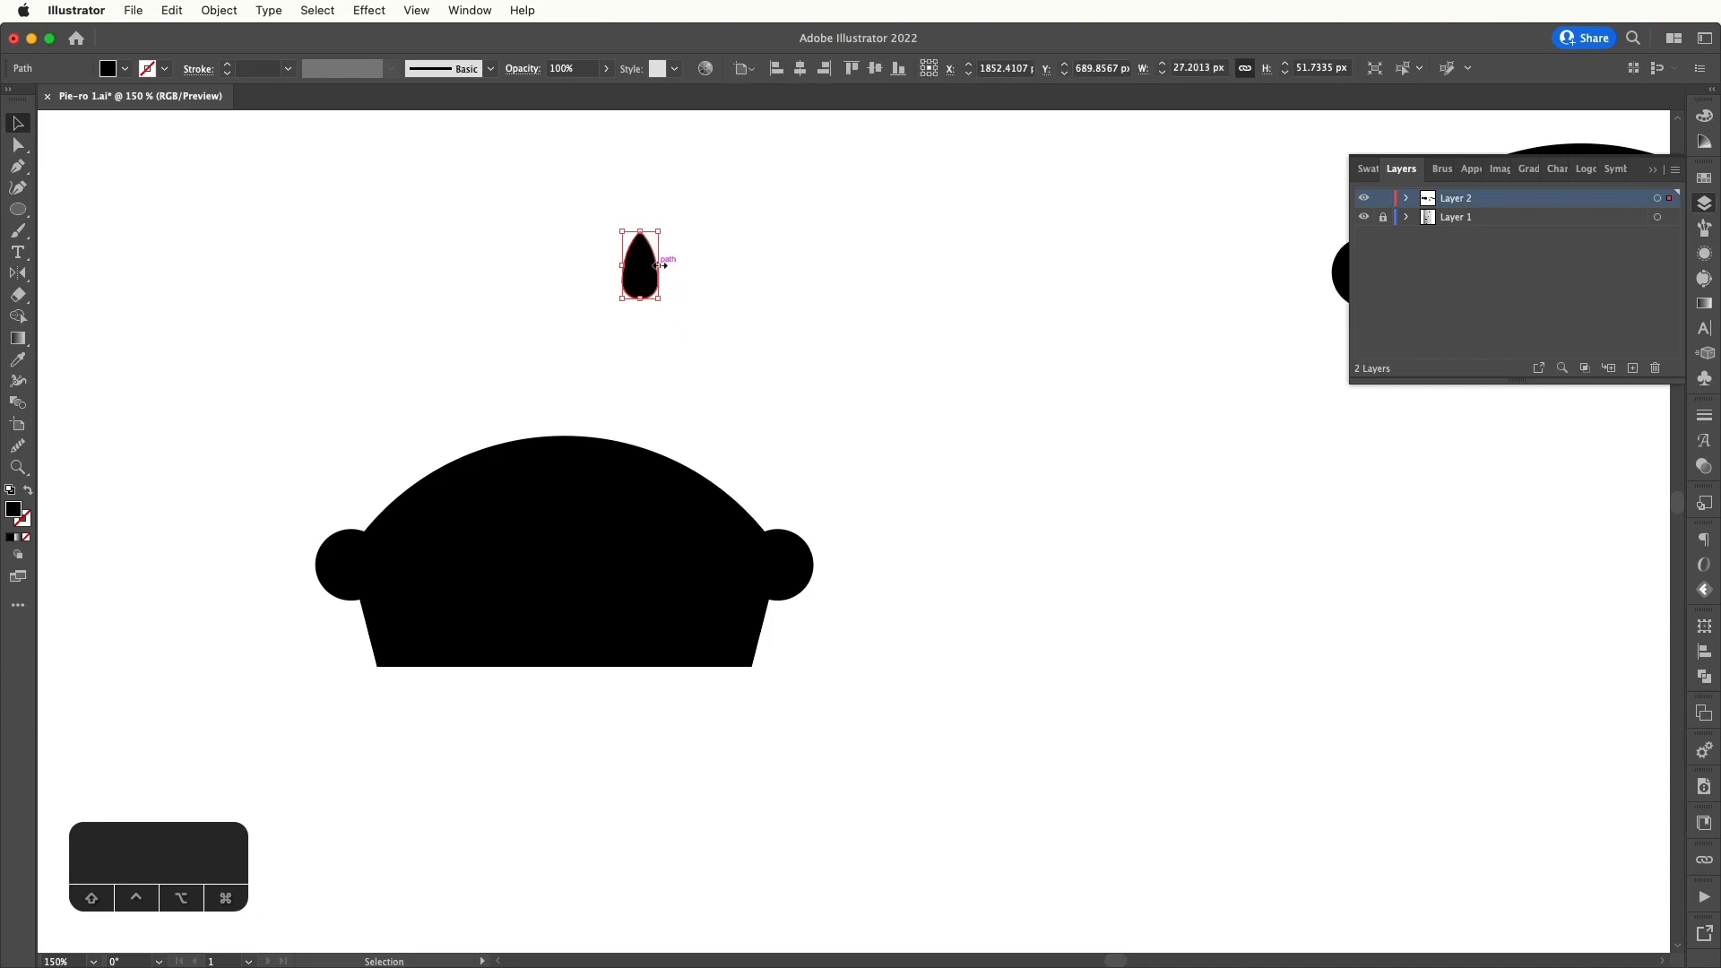
drag(659, 265, 735, 277)
drag(733, 273, 812, 341)
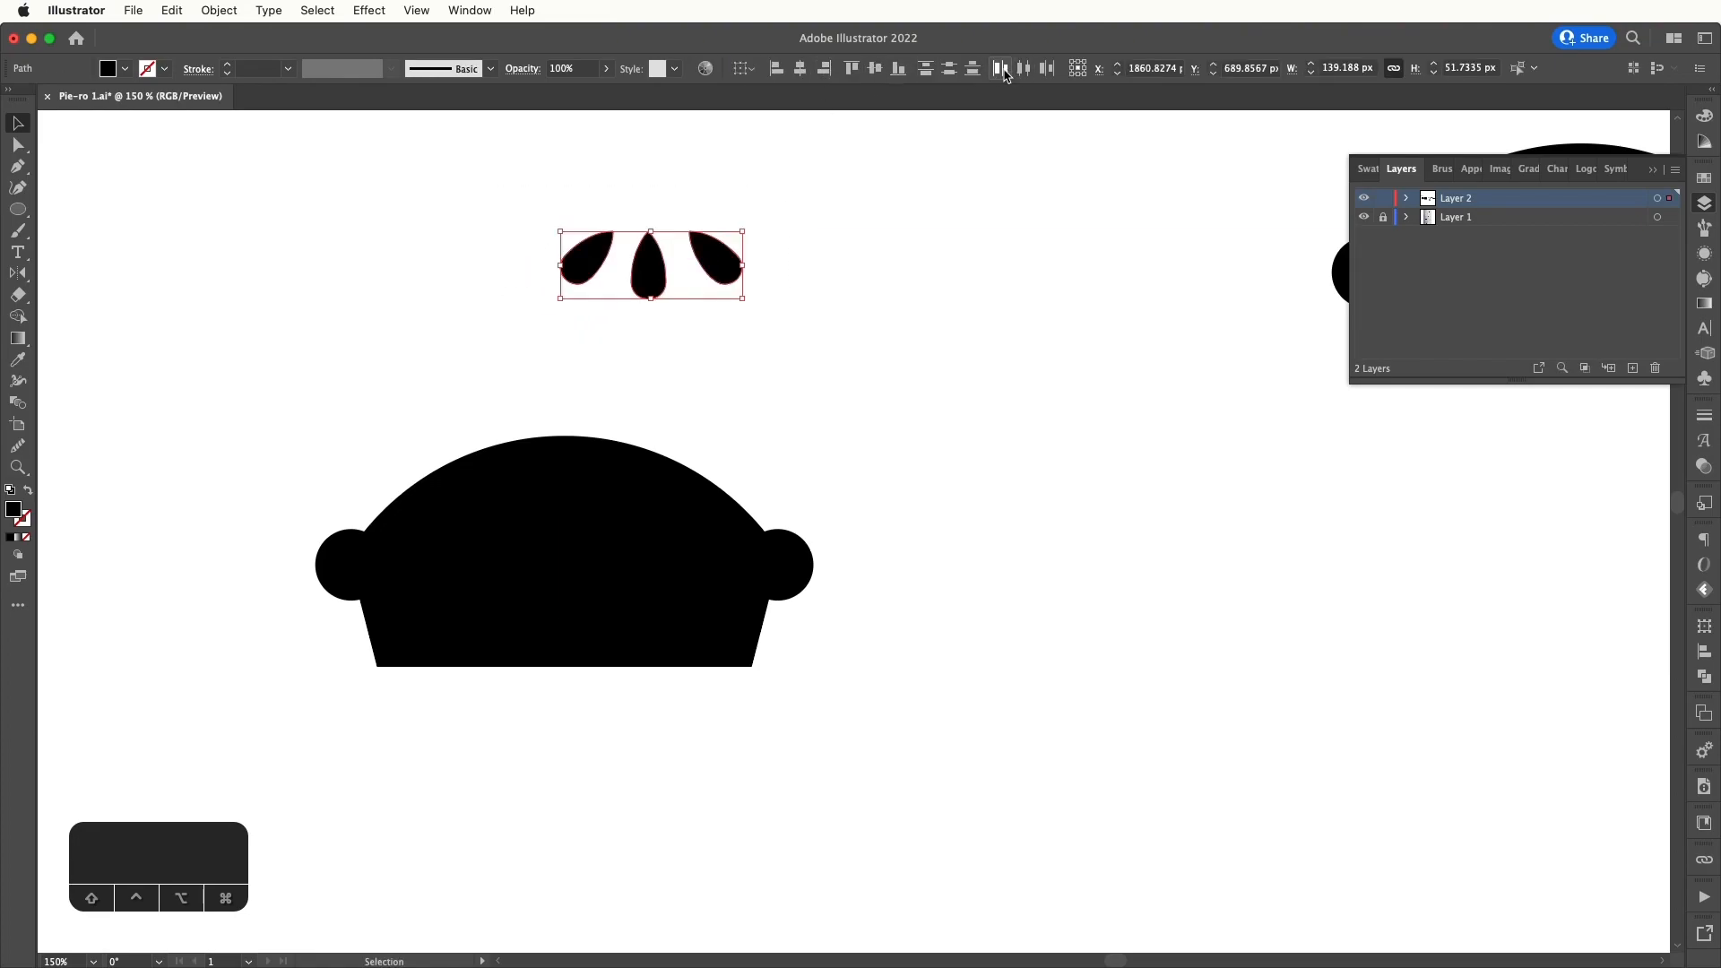
- Group the three teardrops and place a copy of the group on the pie's dome
key(a)
drag(809, 221, 533, 321)
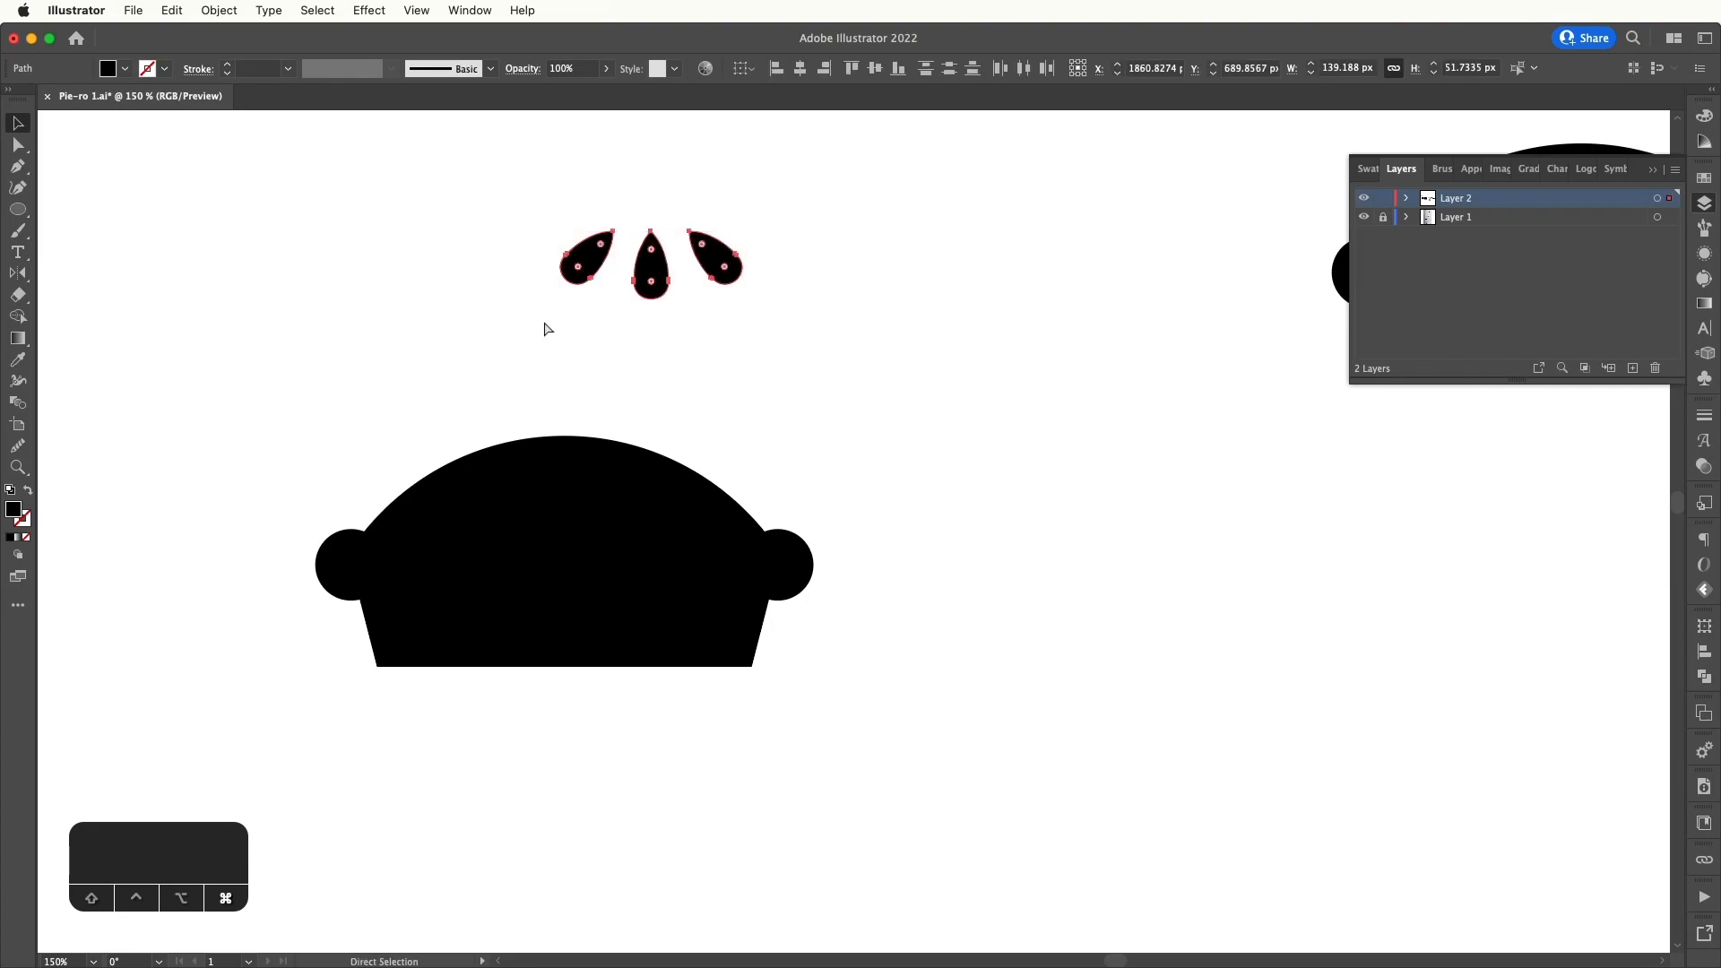
key(v)
drag(715, 267, 634, 527)
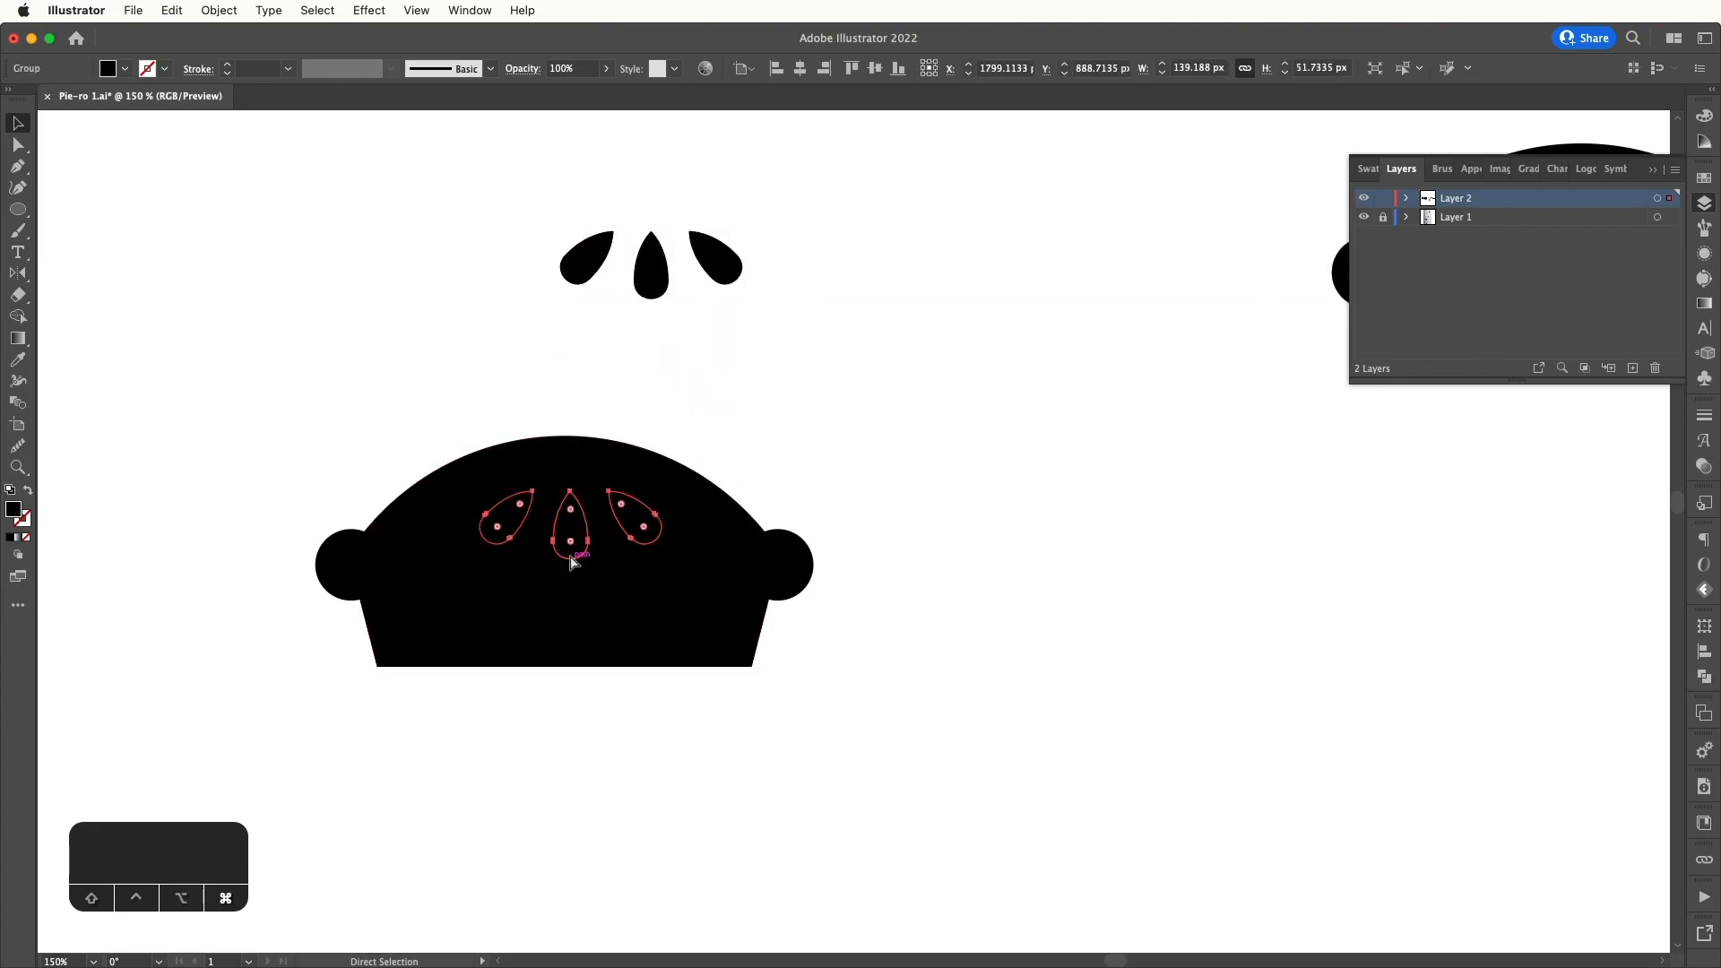
- In outline view, scale the copied teardrop group to about 92 px wide and center it near the dome's top
key(super+y)
drag(568, 556, 572, 470)
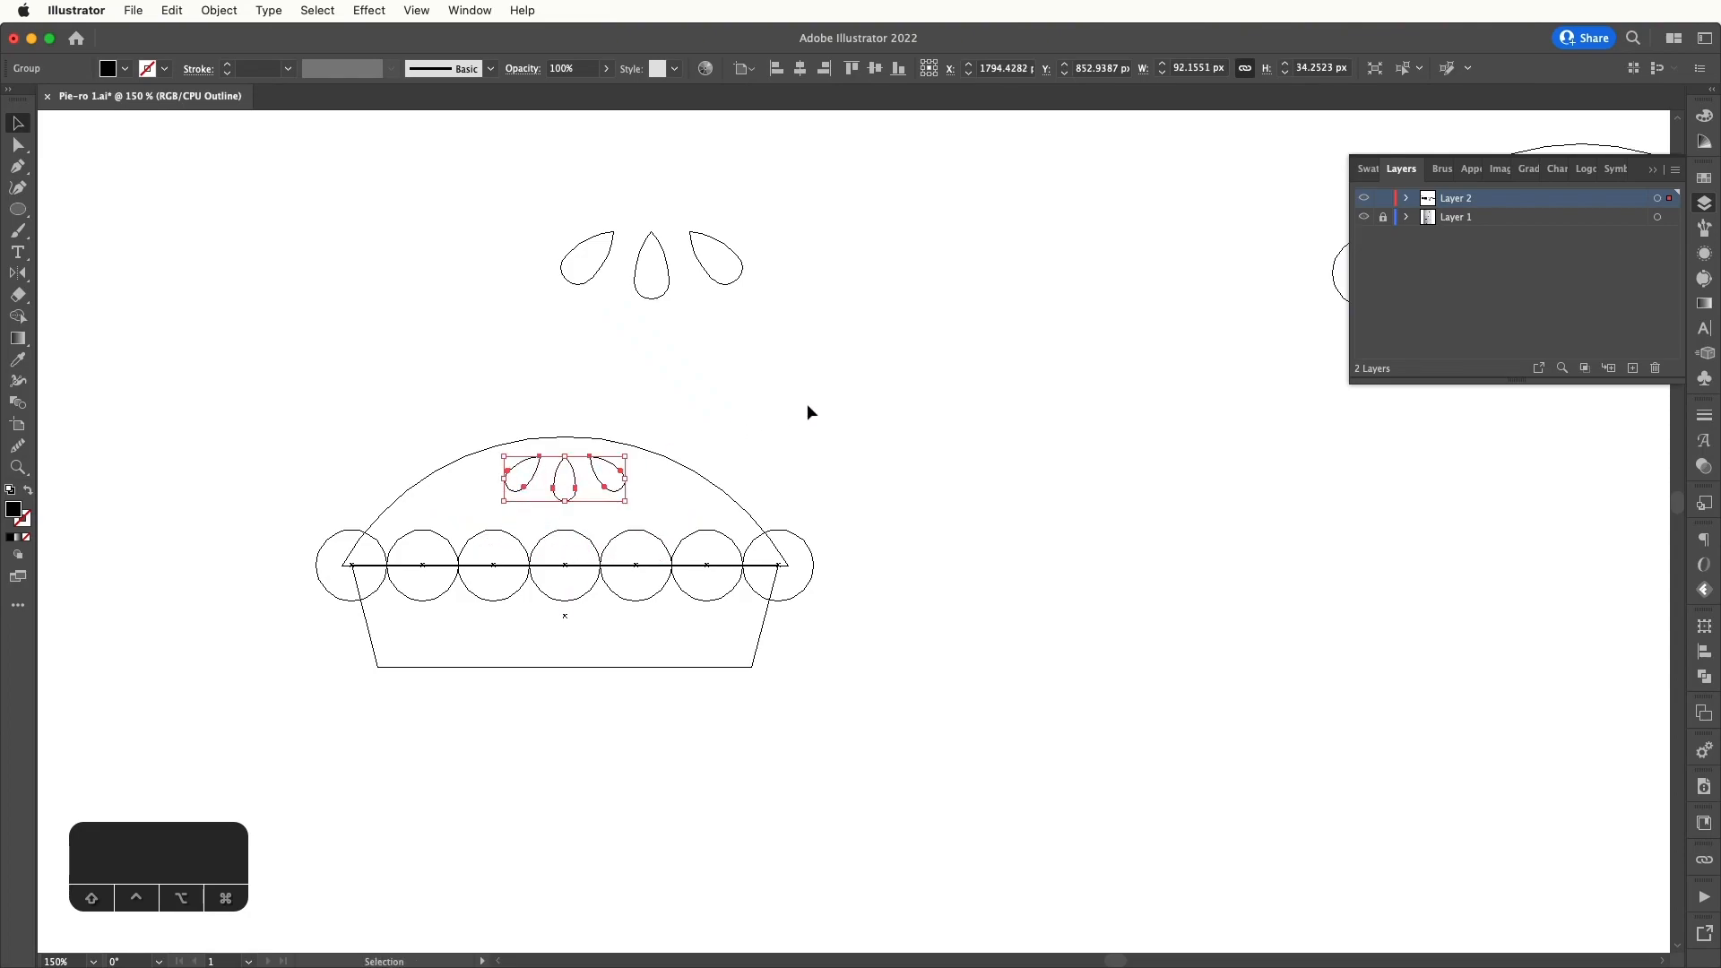
click(807, 412)
- Return to preview display and duplicate the complete pie with its teardrops into the empty space below the large circle
key(super+minus)
key(super+minus)
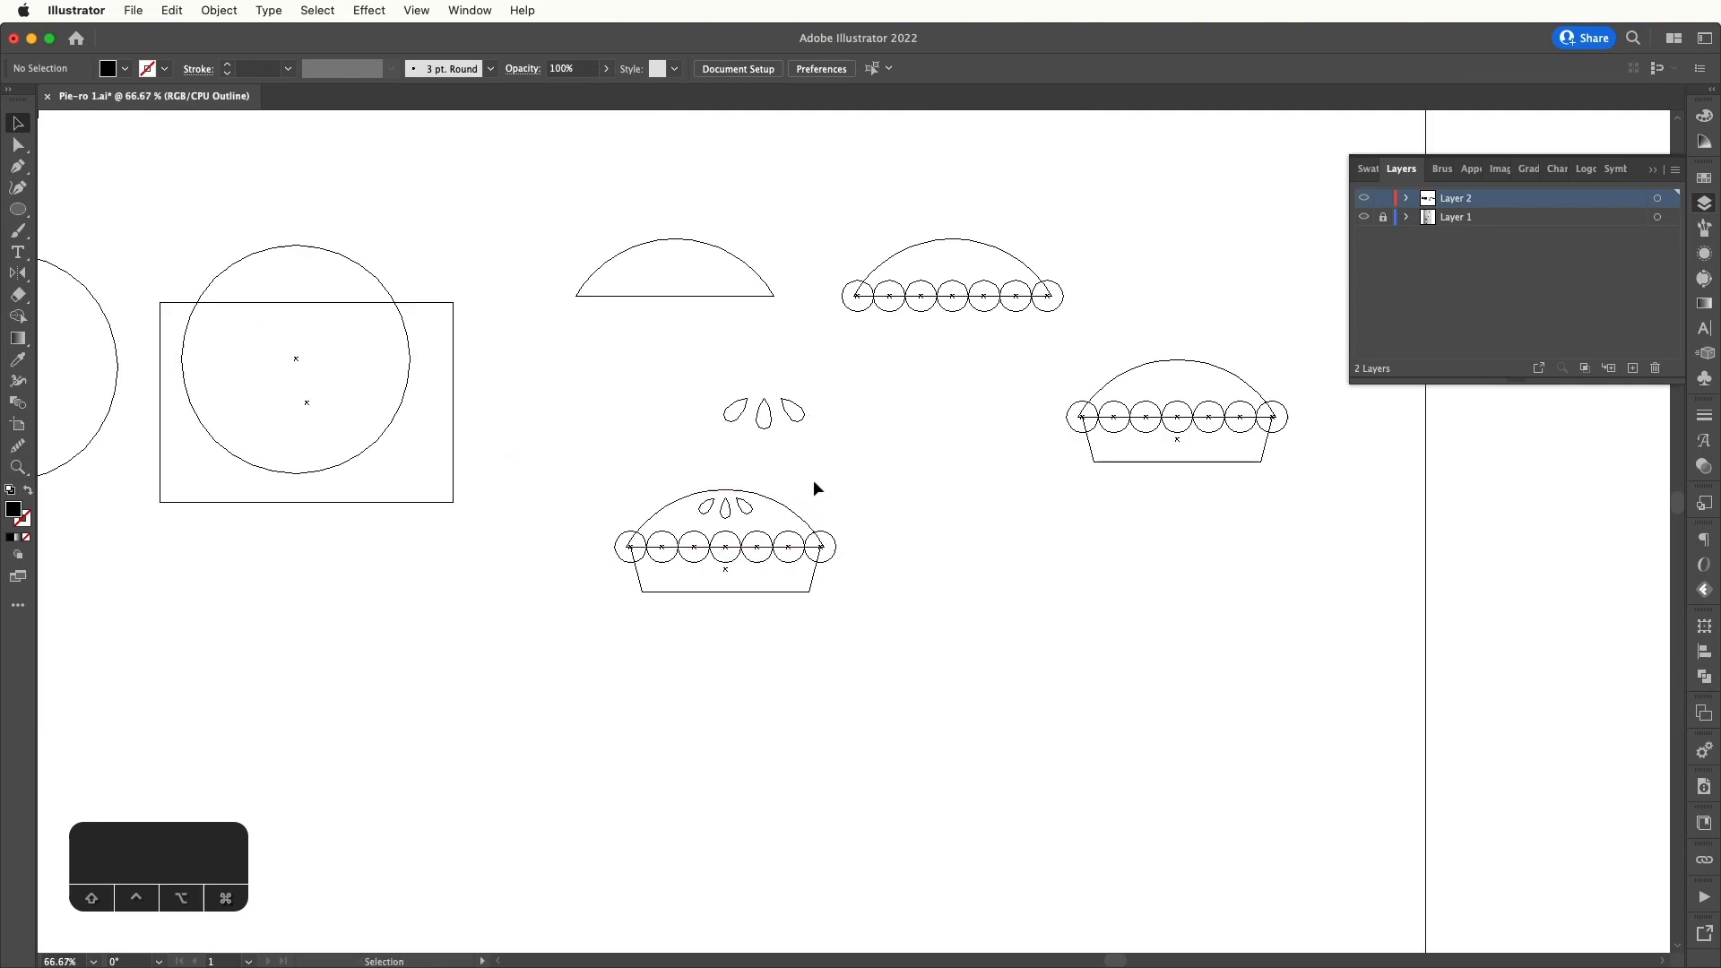
key(super+y)
drag(834, 479, 622, 627)
scroll(622, 627, left, 5)
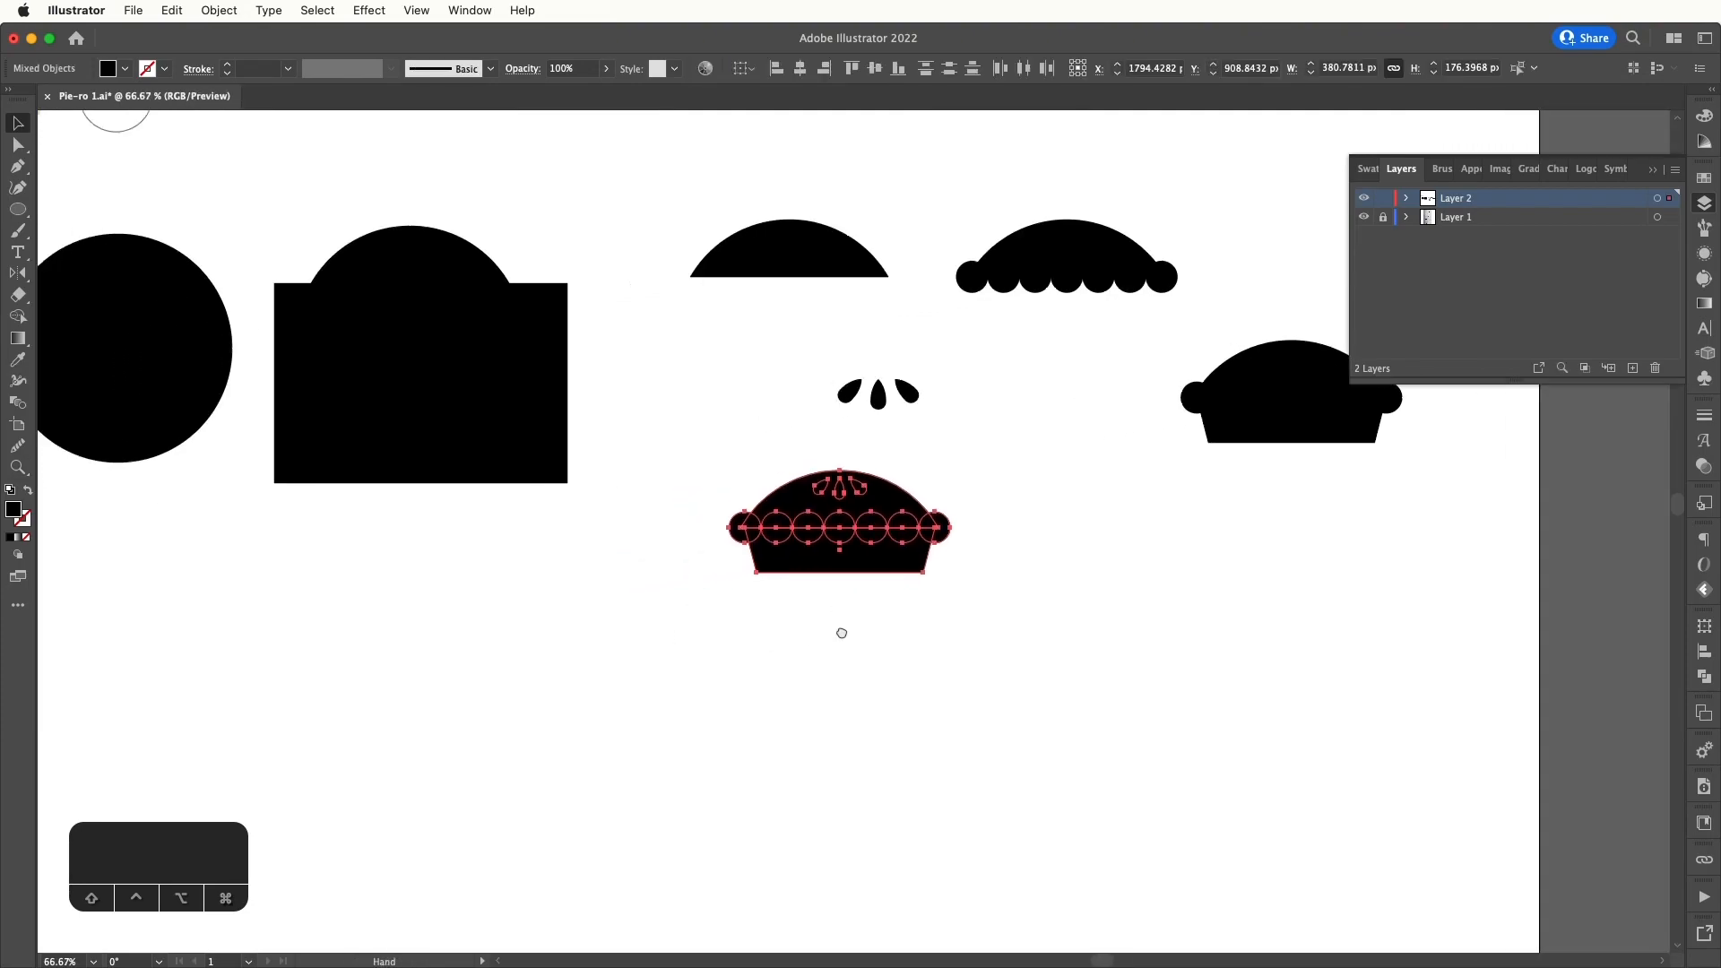
drag(940, 540, 307, 686)
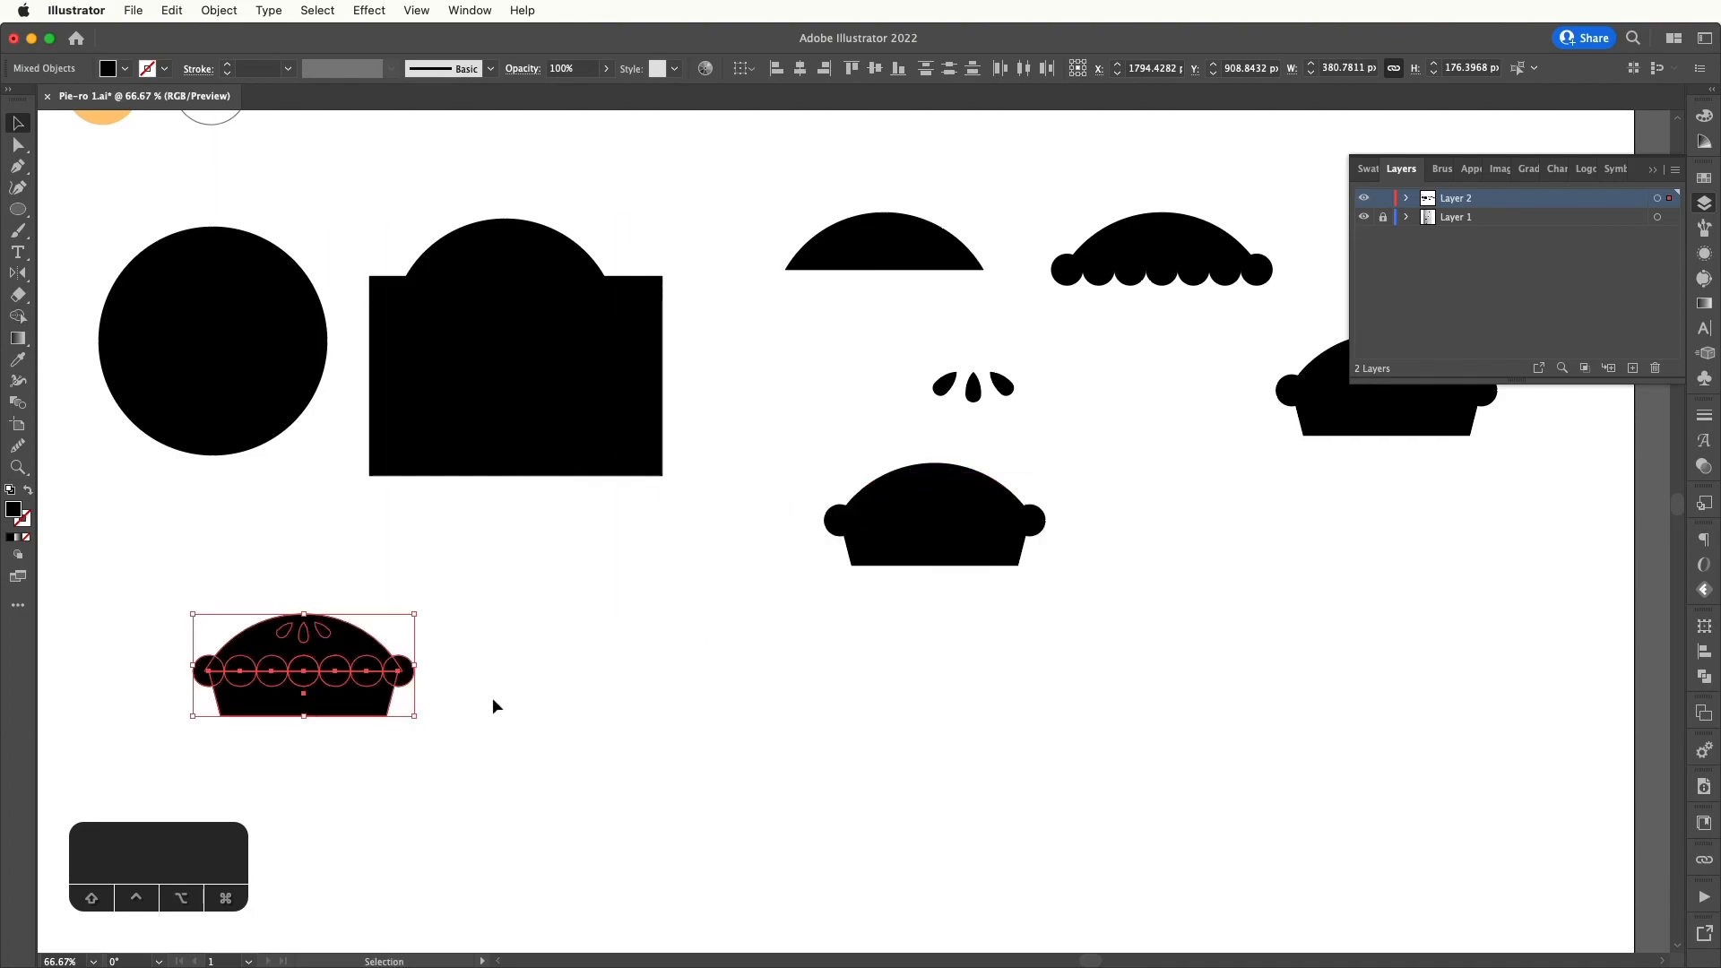
- Fill the new pie's dome and scalloped circle row with the white swatch
scroll(892, 603, left, 5)
scroll(891, 603, down, 2)
click(738, 626)
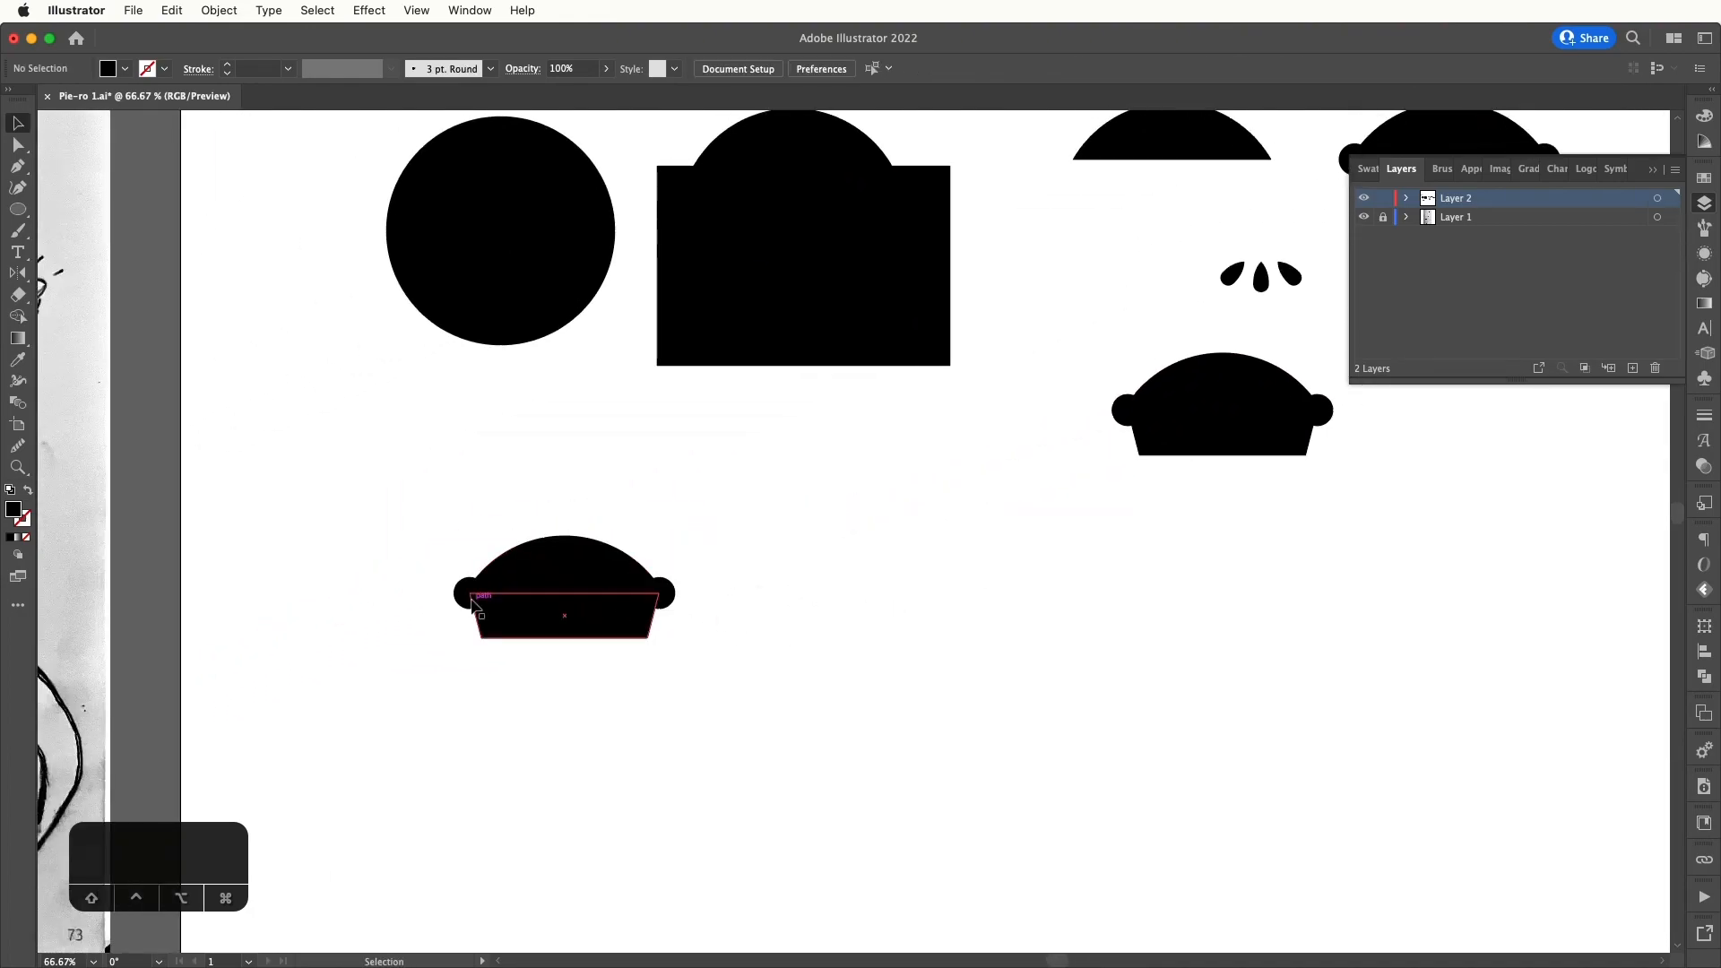
click(626, 596)
shift+click(607, 569)
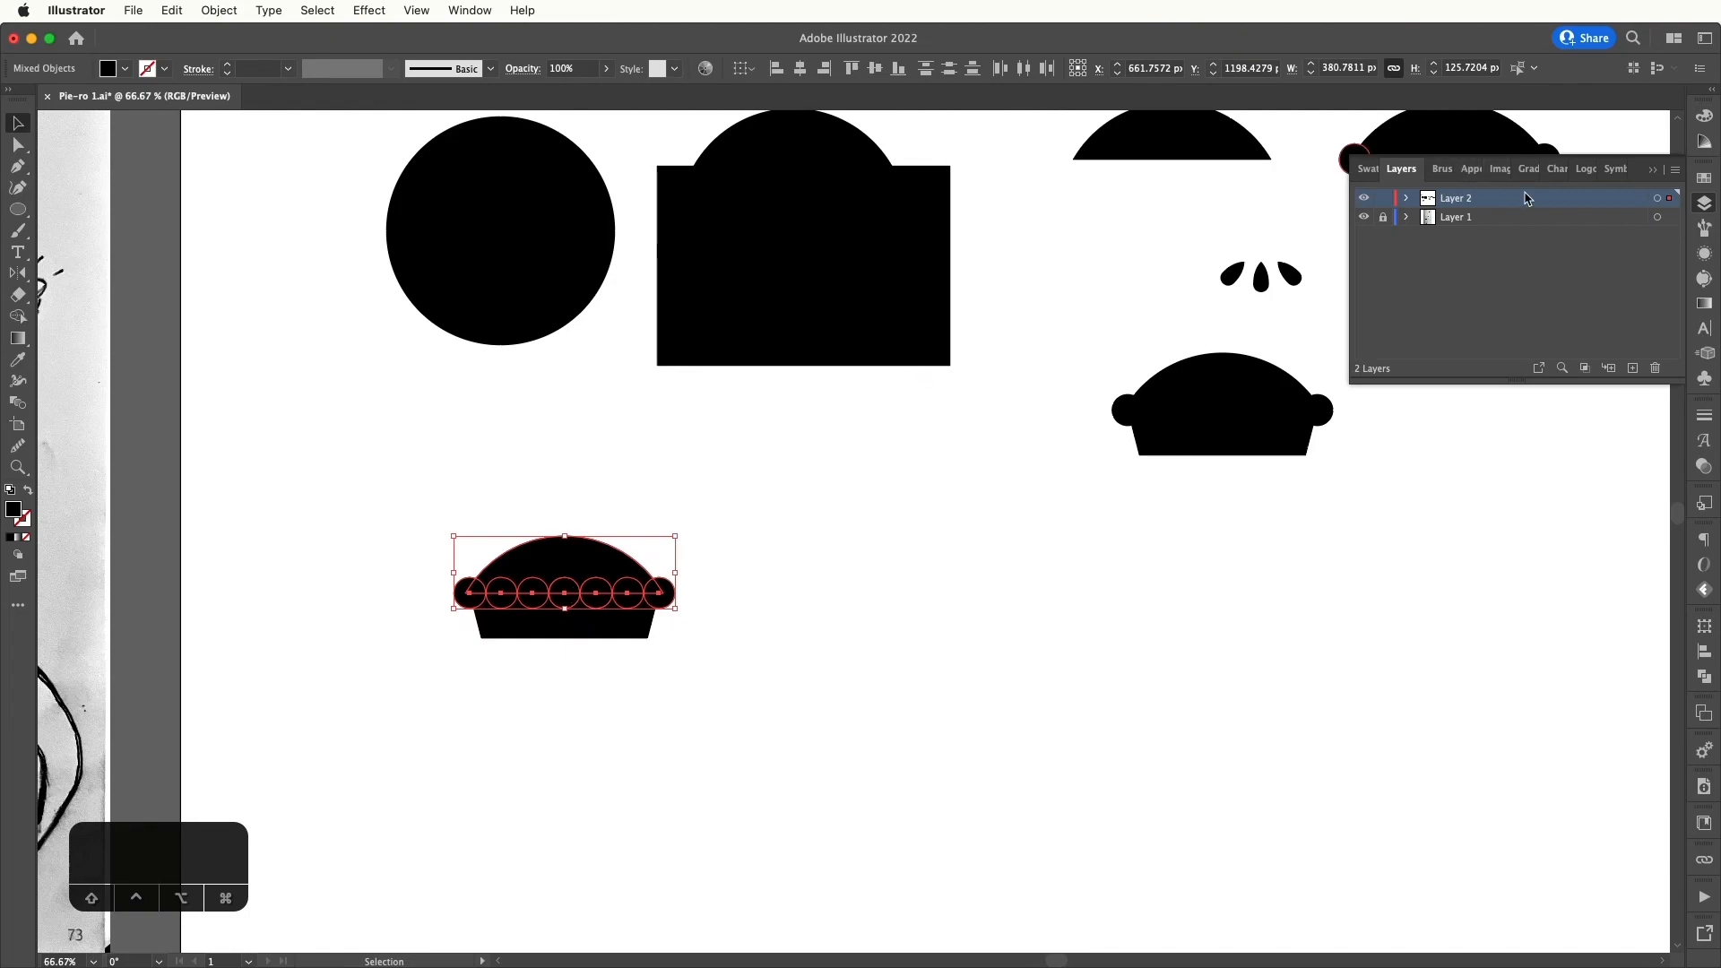
click(1711, 181)
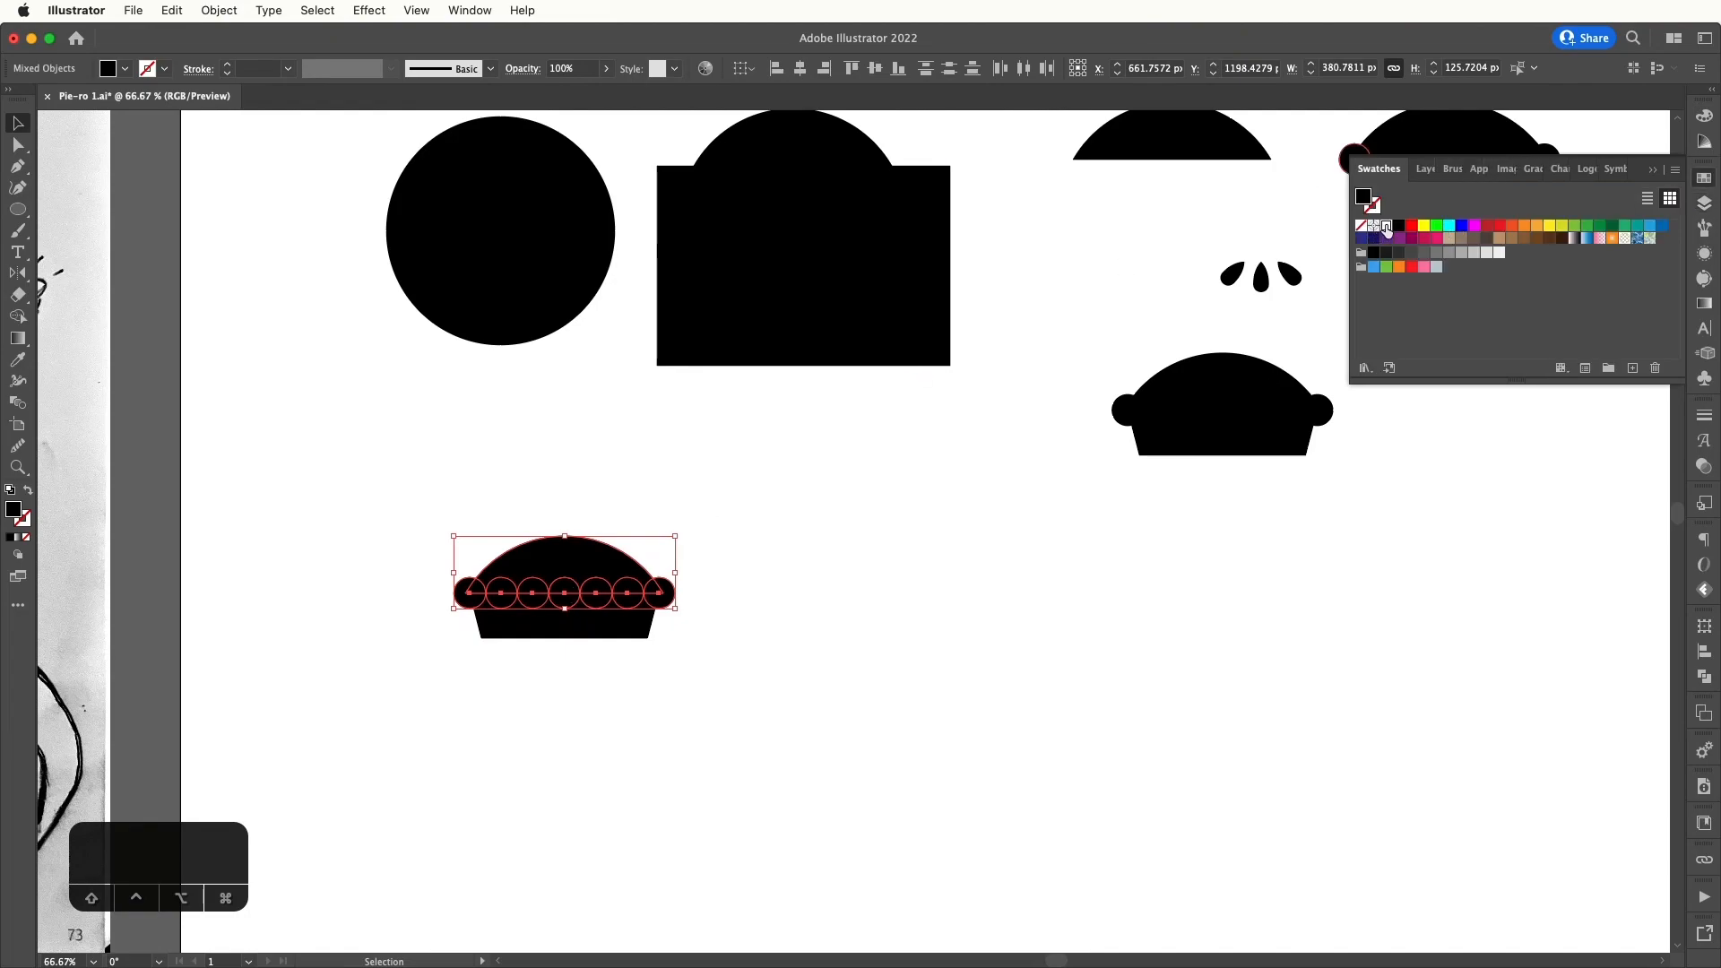
click(1386, 227)
click(777, 596)
- Send the tapered pie base to the back, behind the white dome and circle row
click(632, 634)
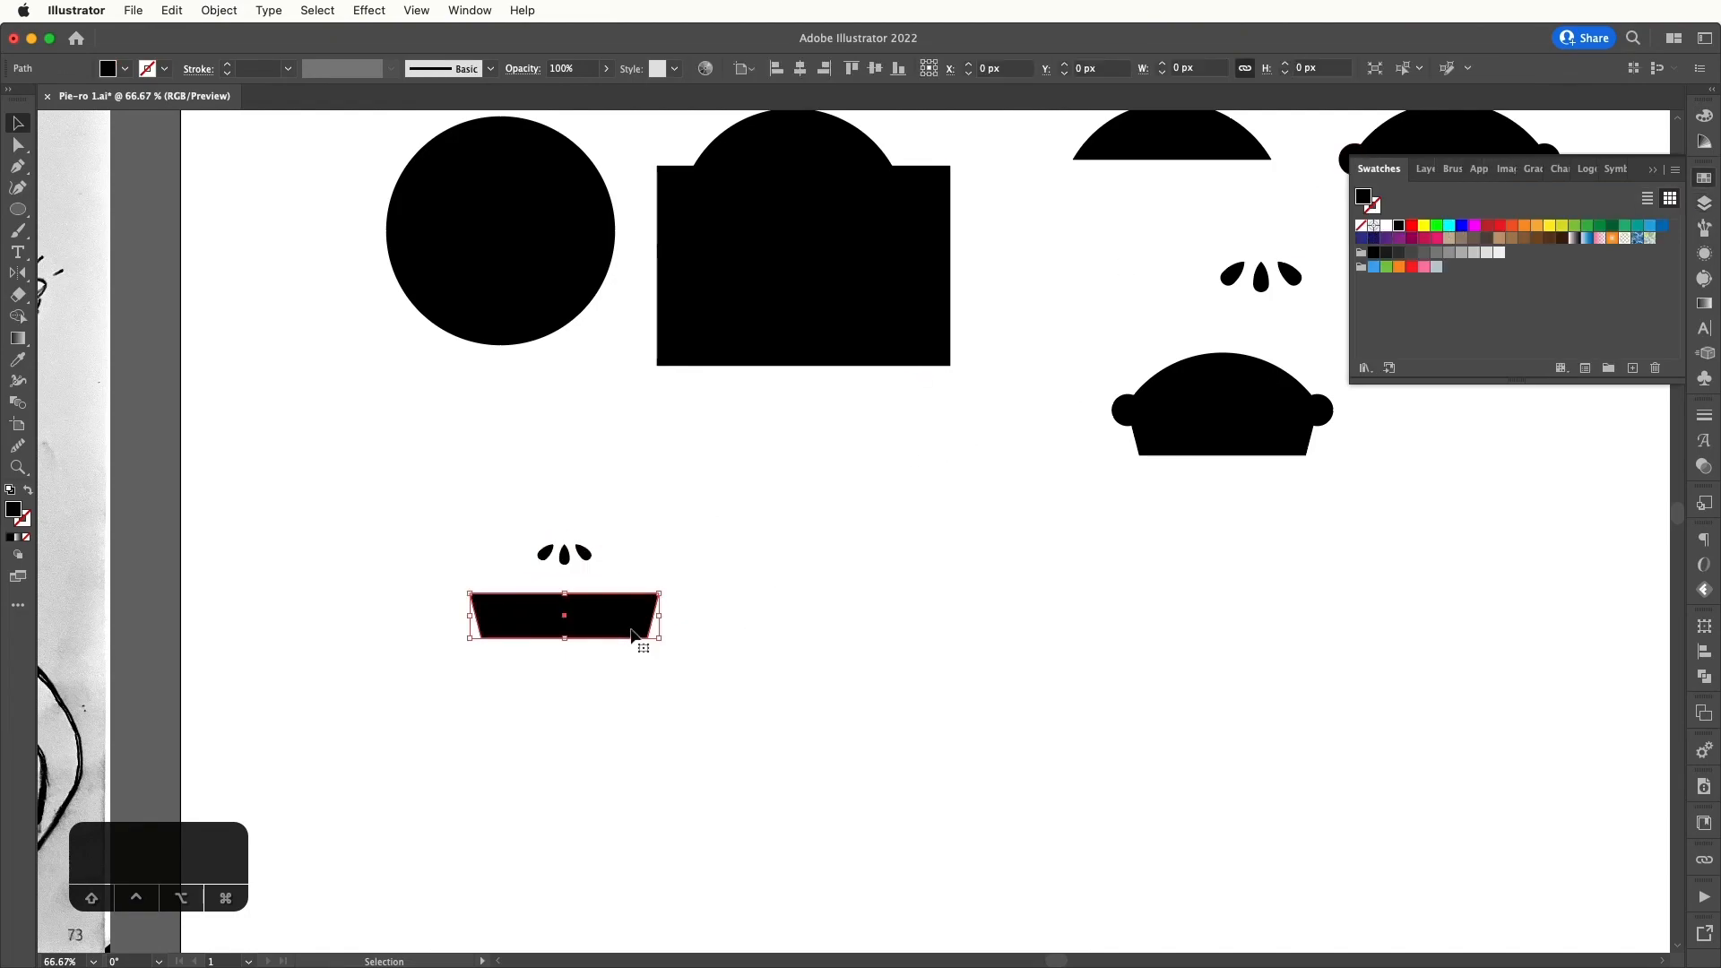
key(super+shift+bracketleft)
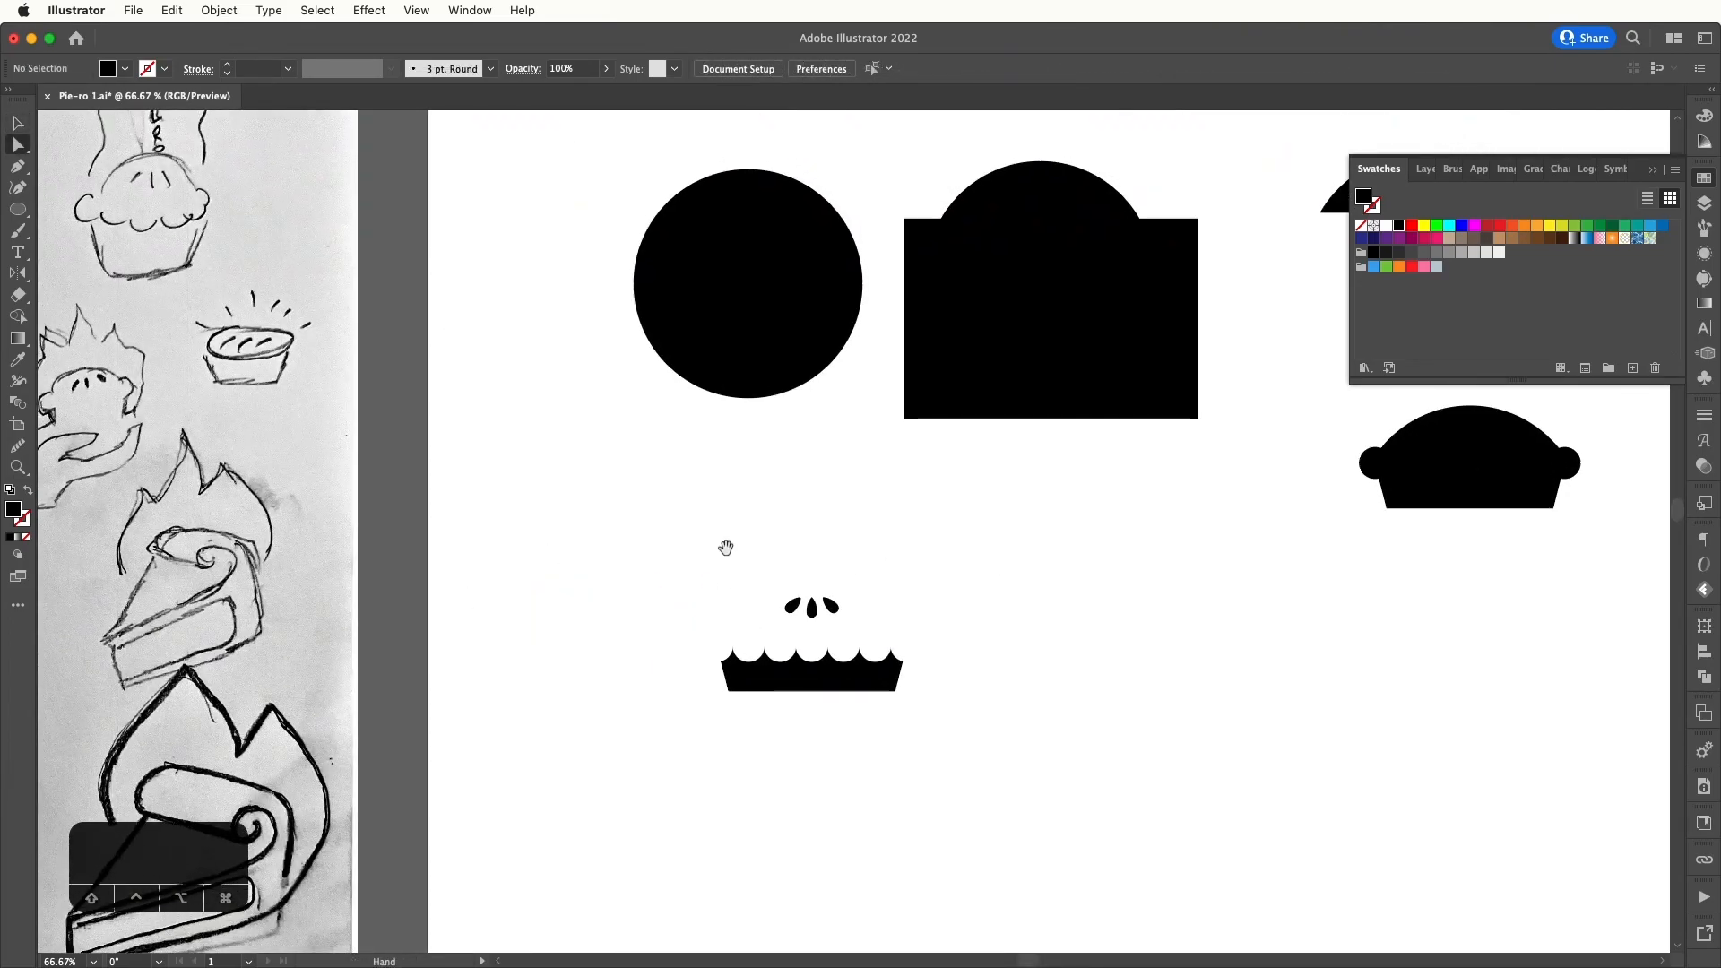
drag(726, 547, 1007, 726)
click(340, 412)
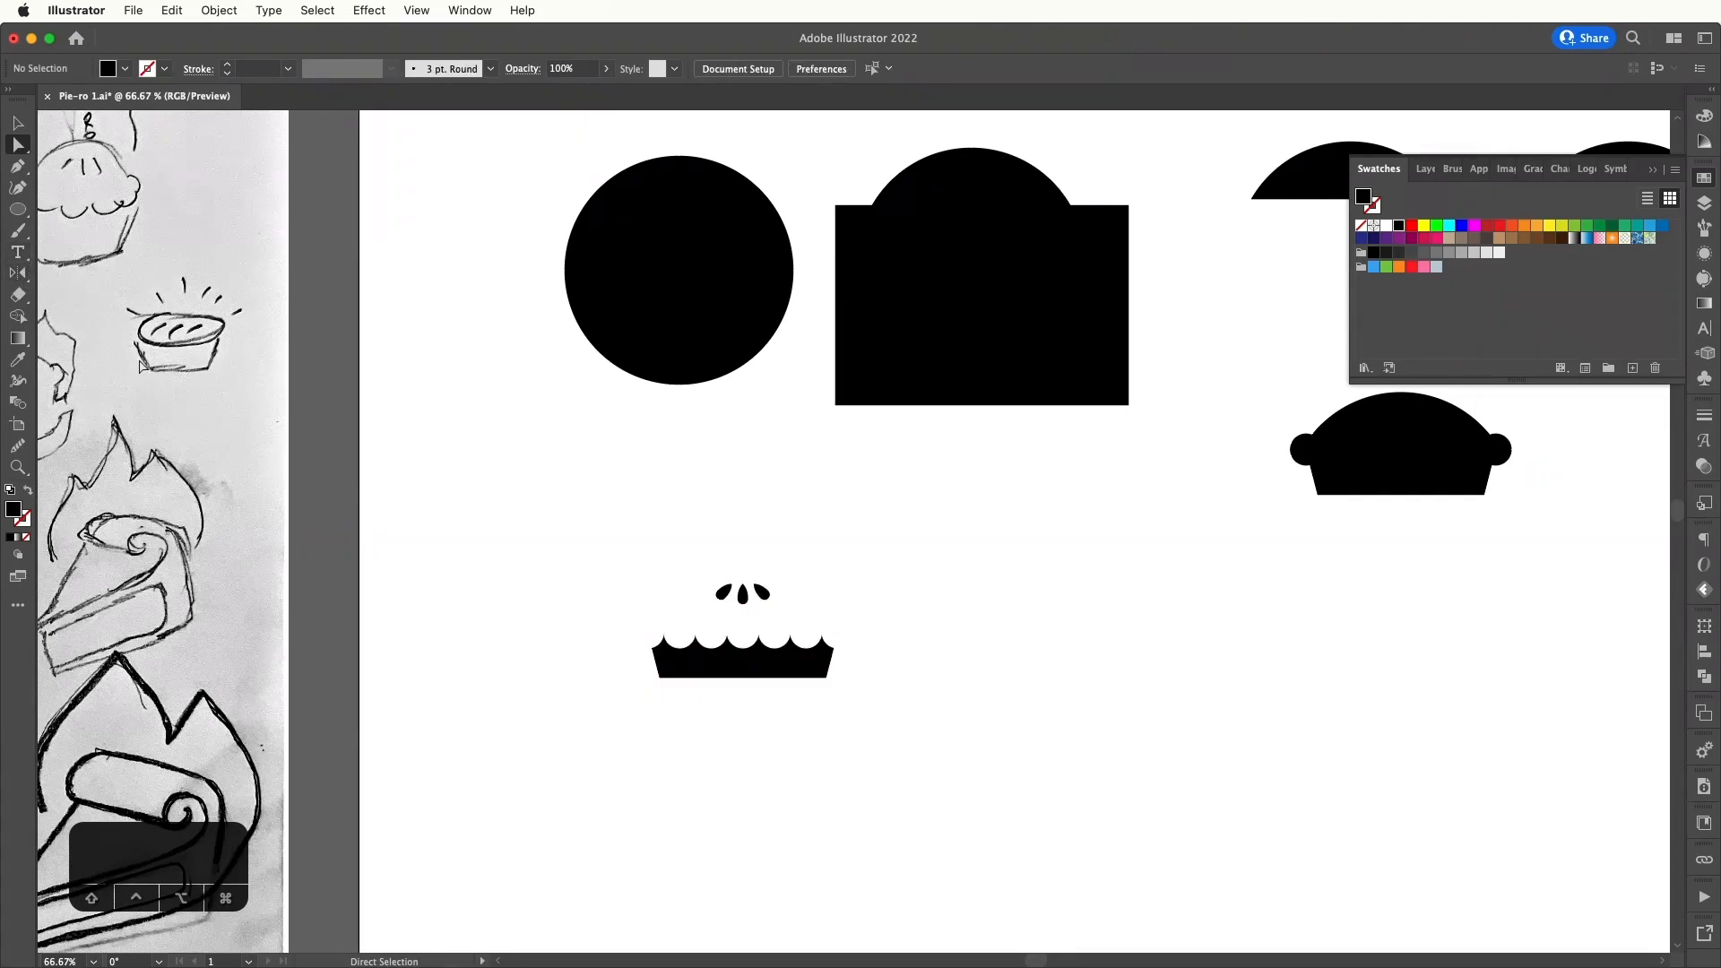
- In outline view, draw the left flame tongue with the Pen tool, from the leftmost crust circle up to a pointed tip and down to a notch
key(p)
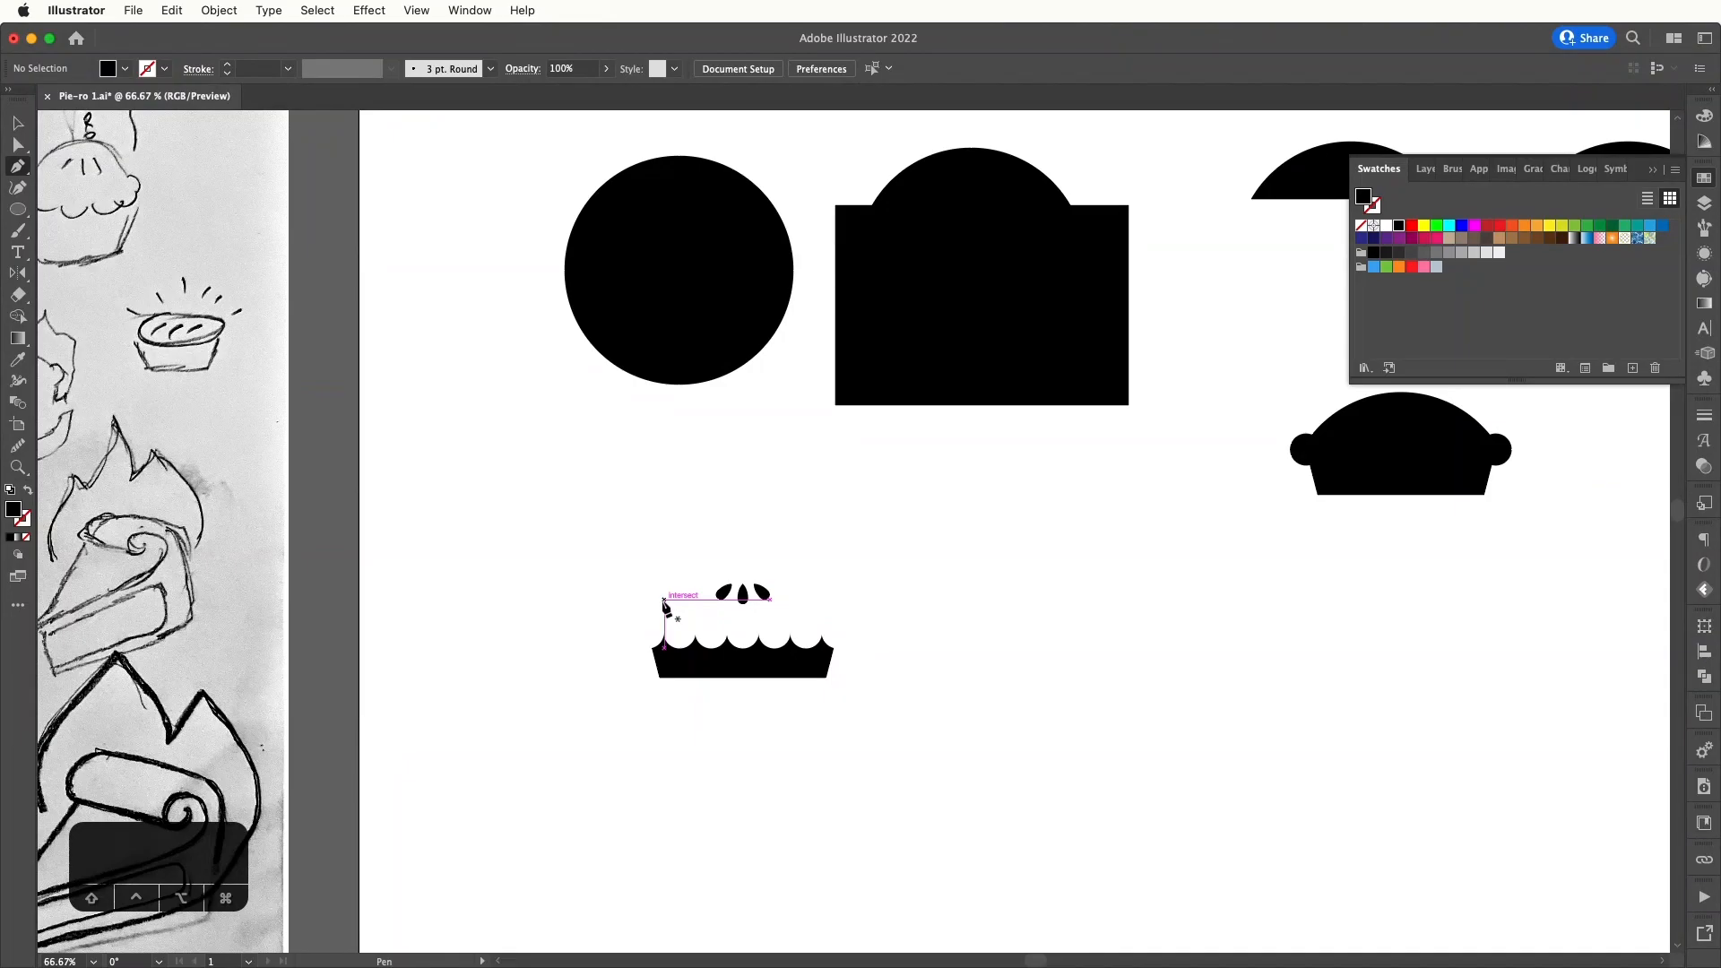
scroll(645, 596, left, 6)
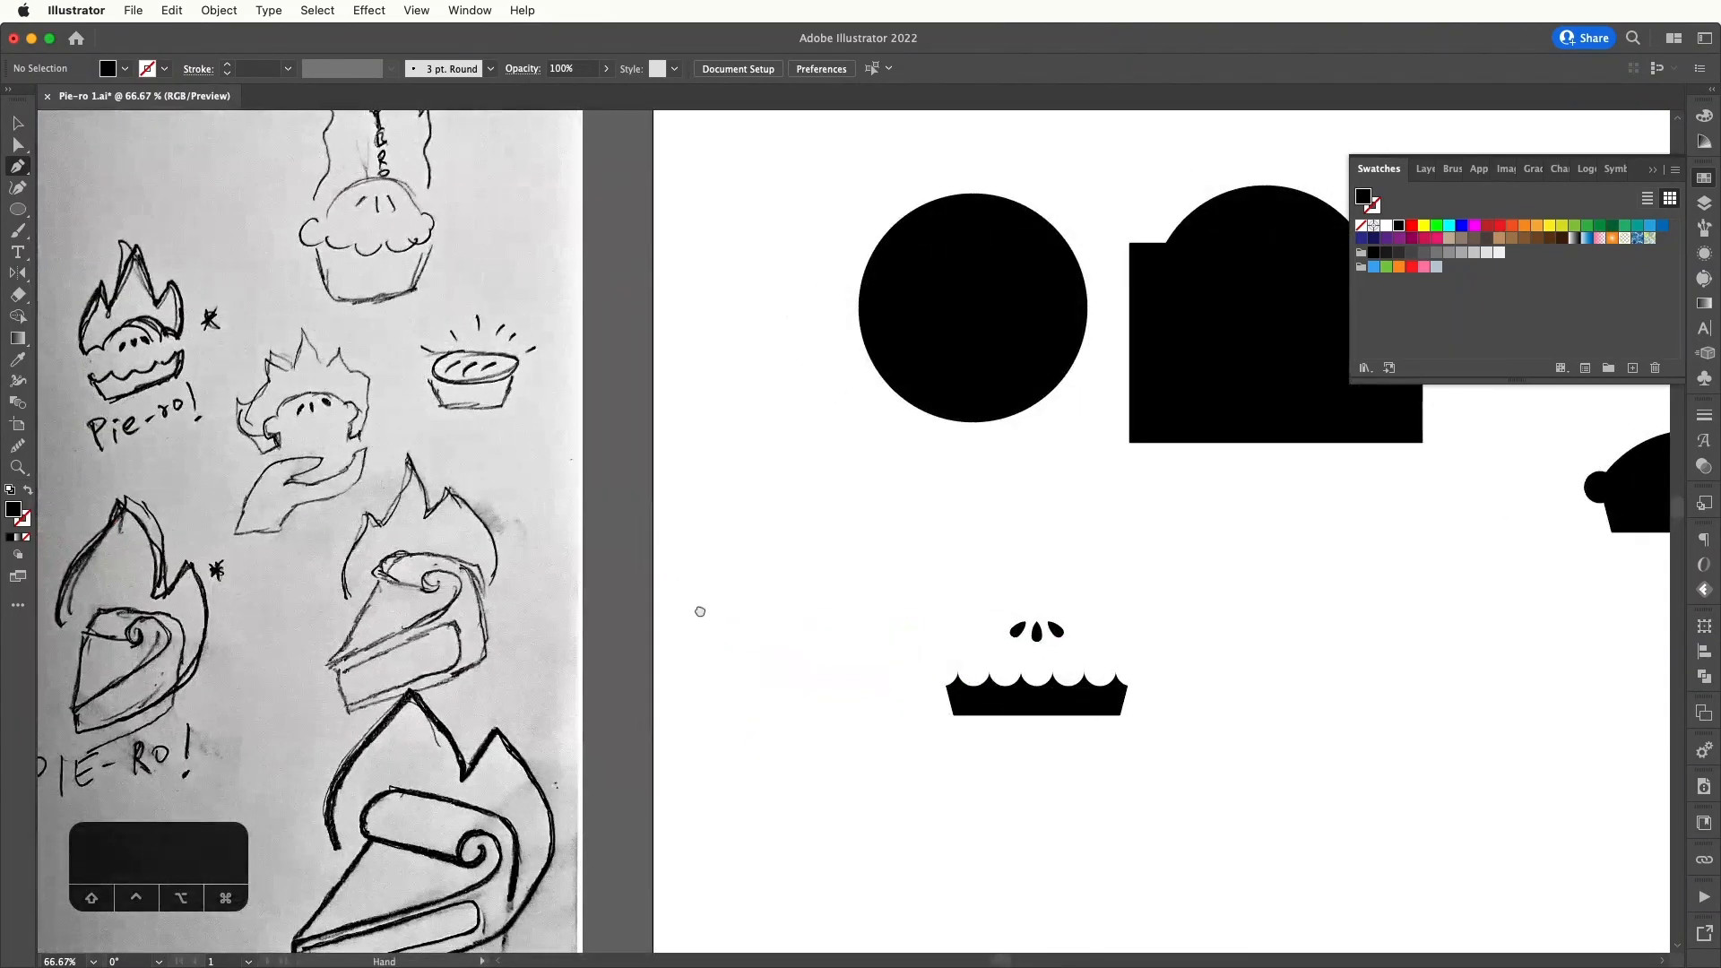
scroll(728, 591, right, 3)
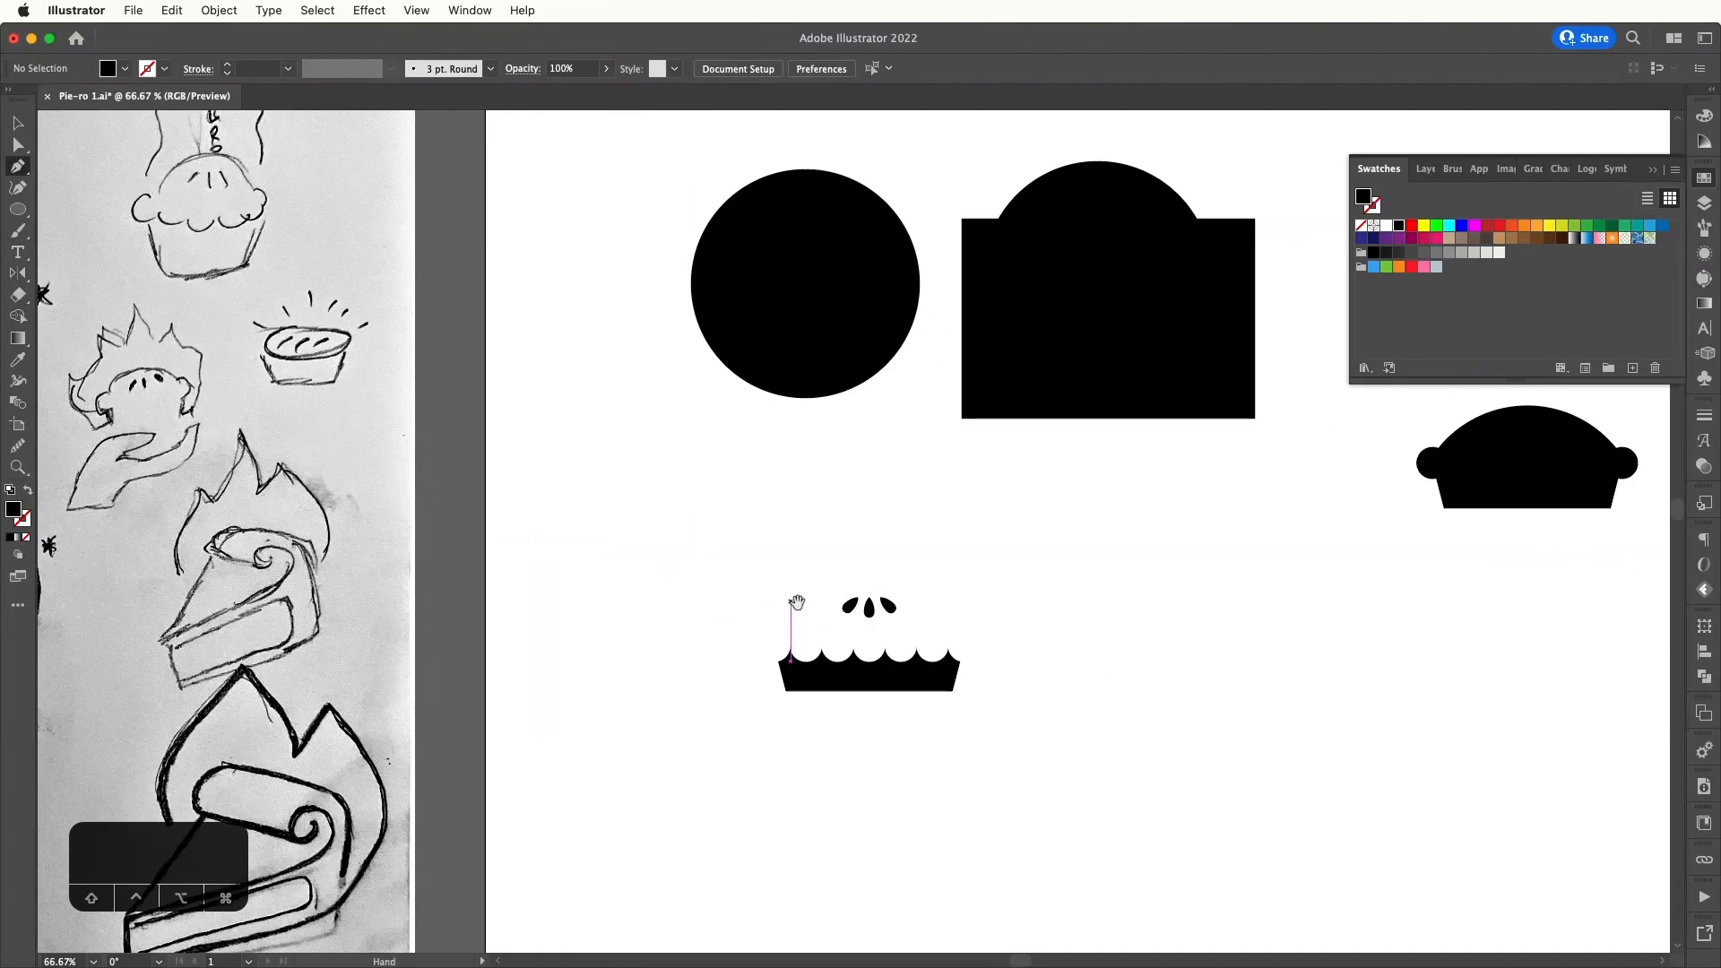
scroll(797, 601, right, 1)
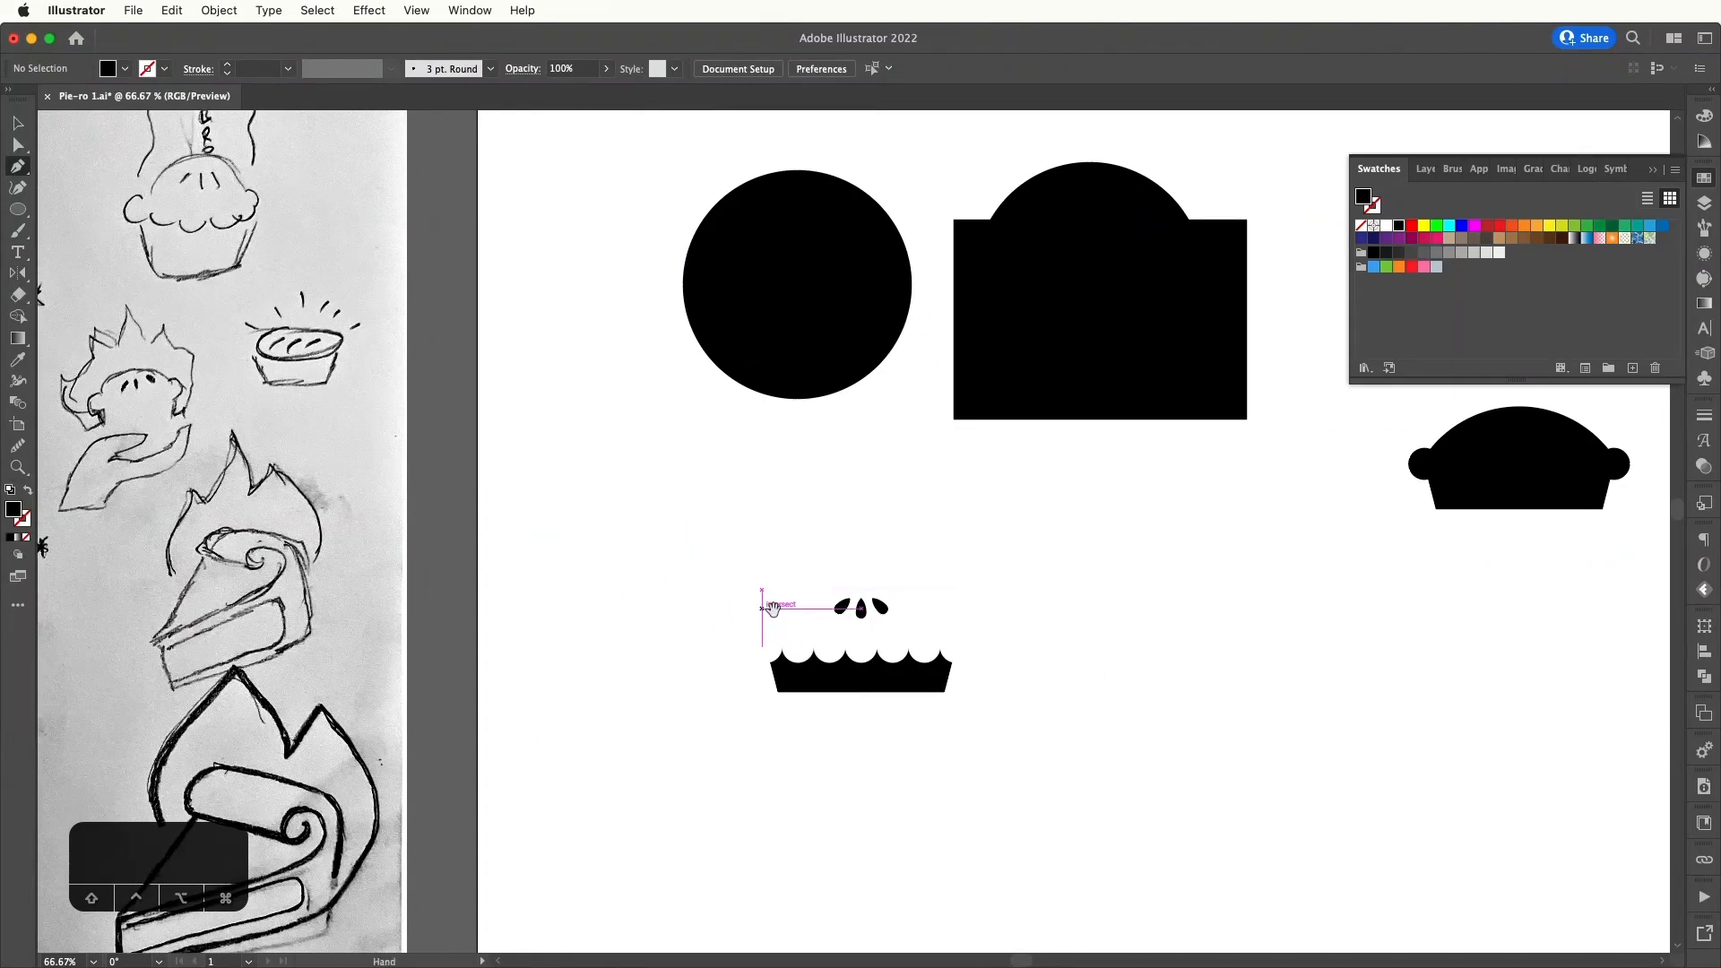
scroll(772, 608, right, 1)
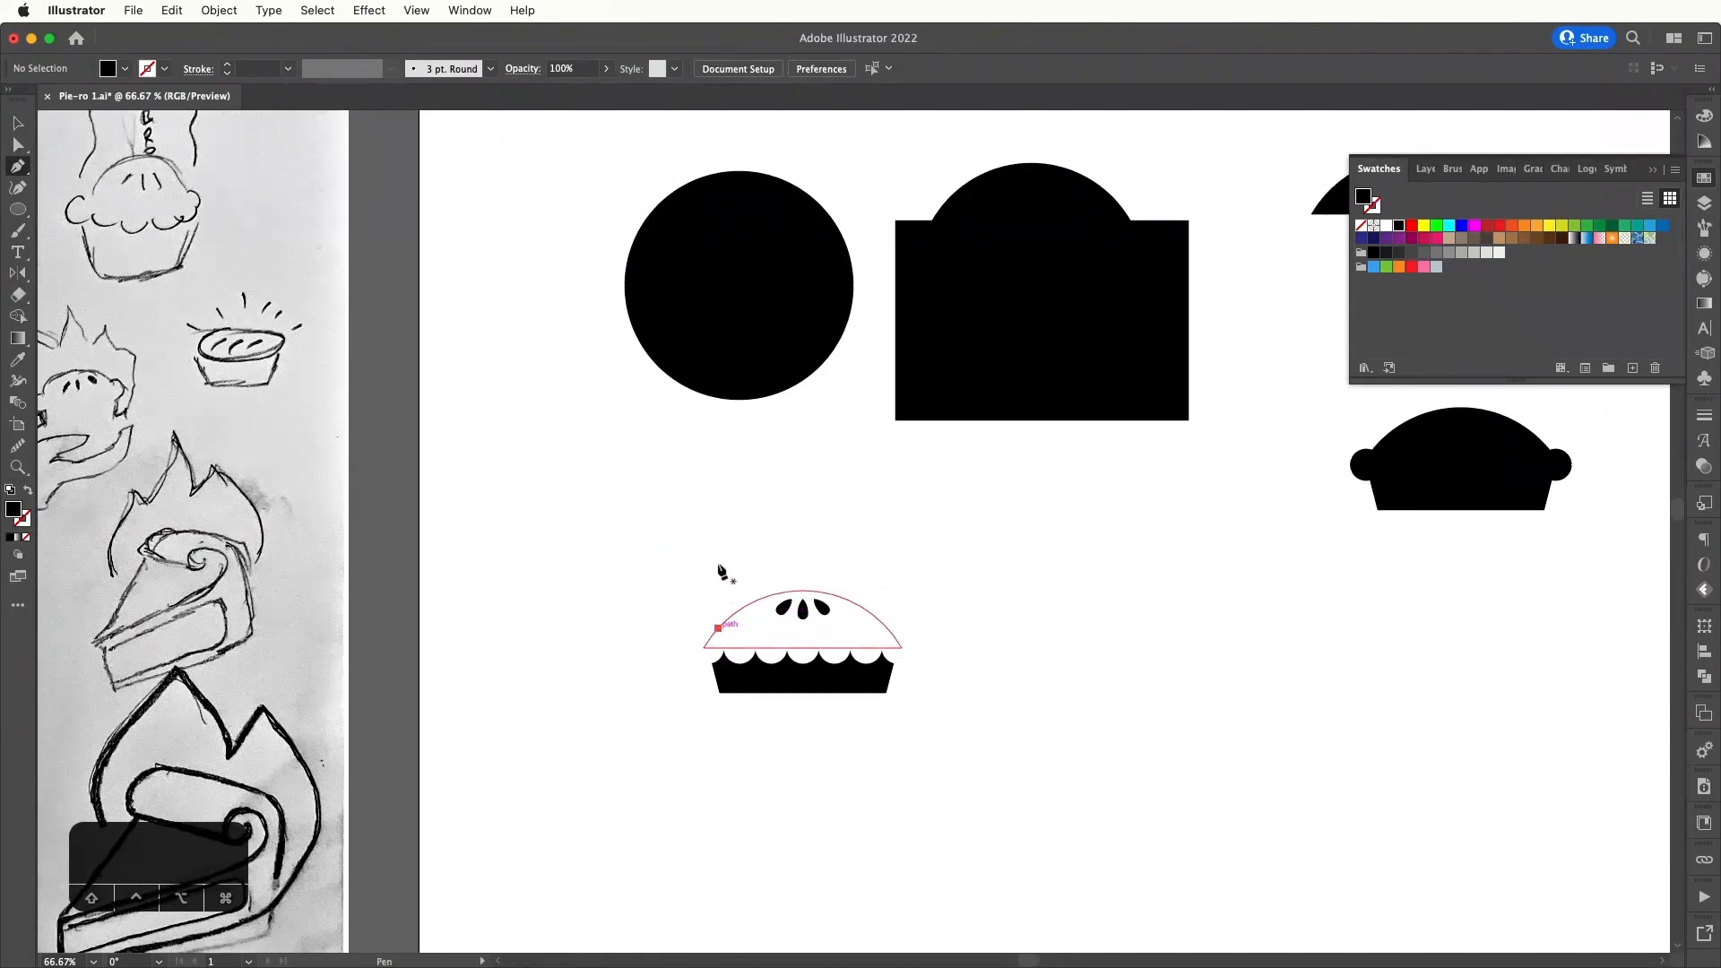
key(super+z)
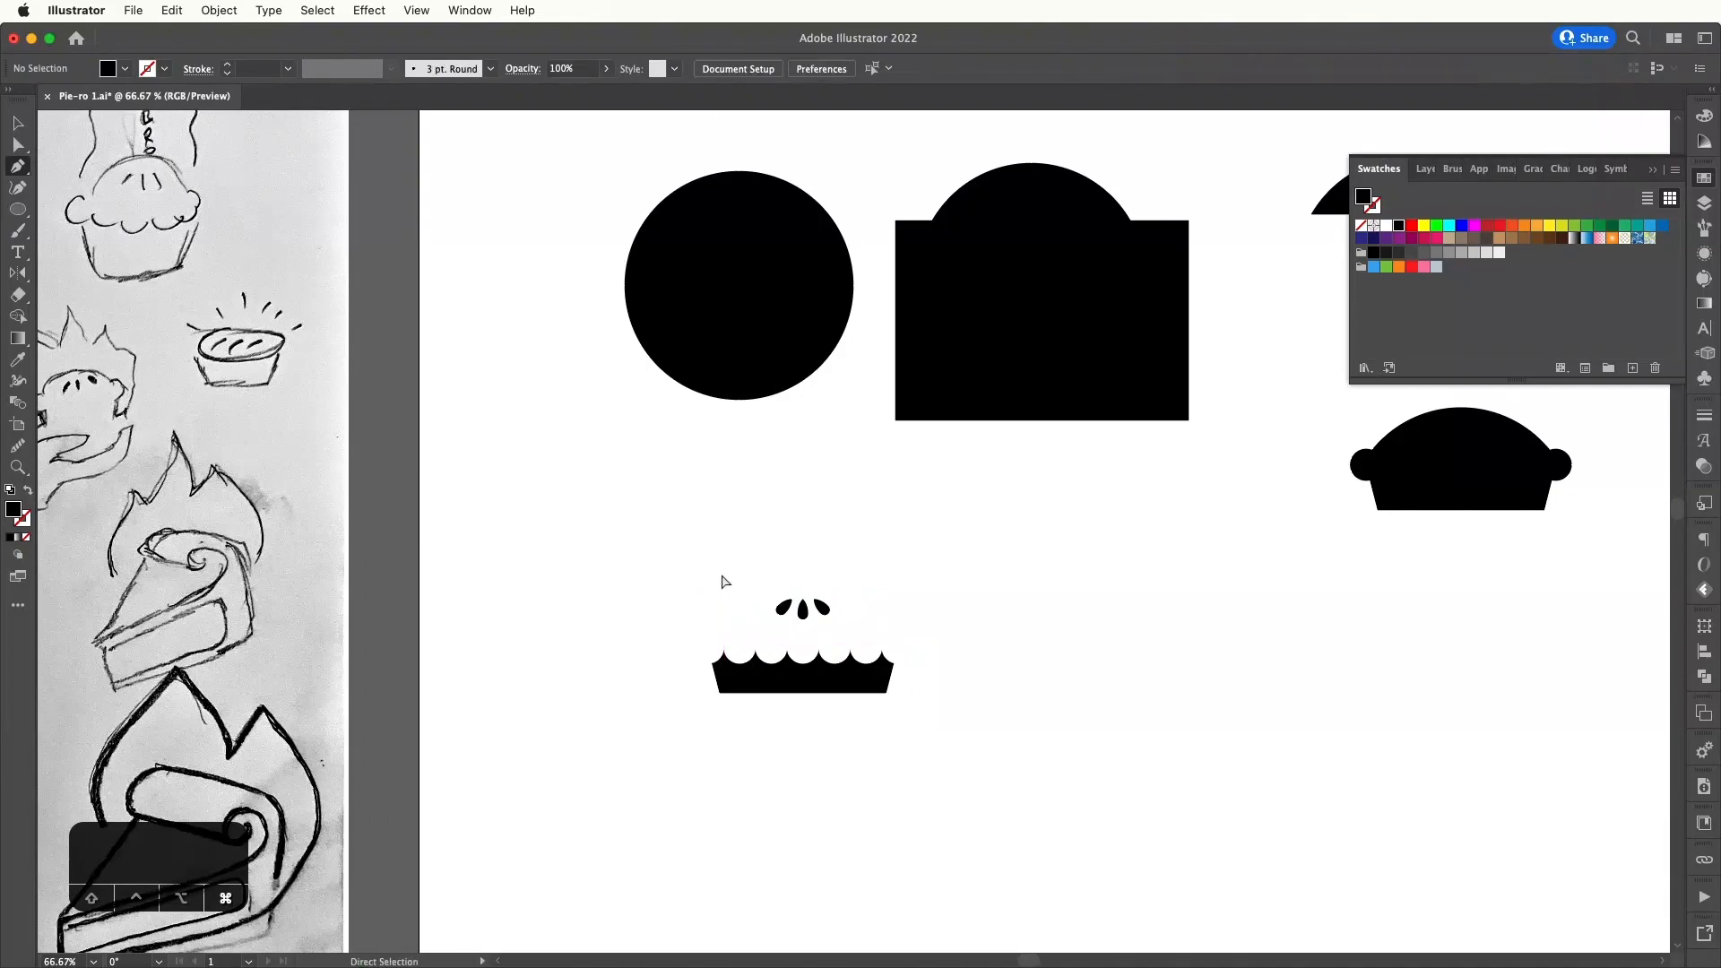
key(super+y)
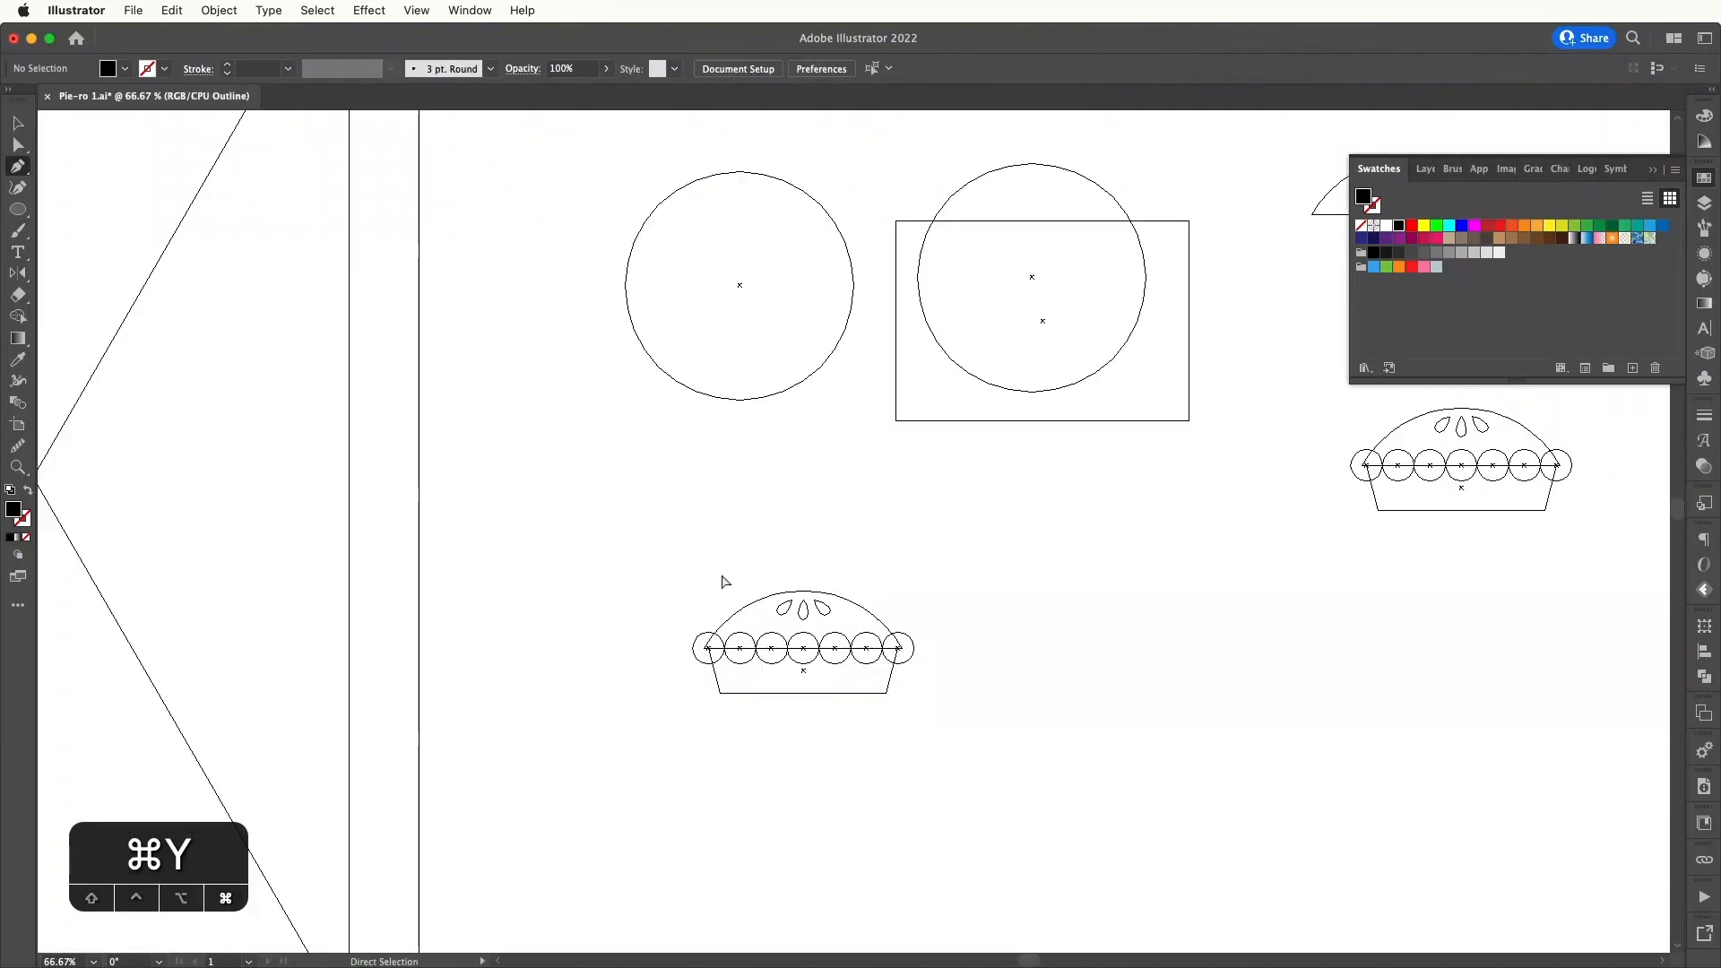
click(695, 642)
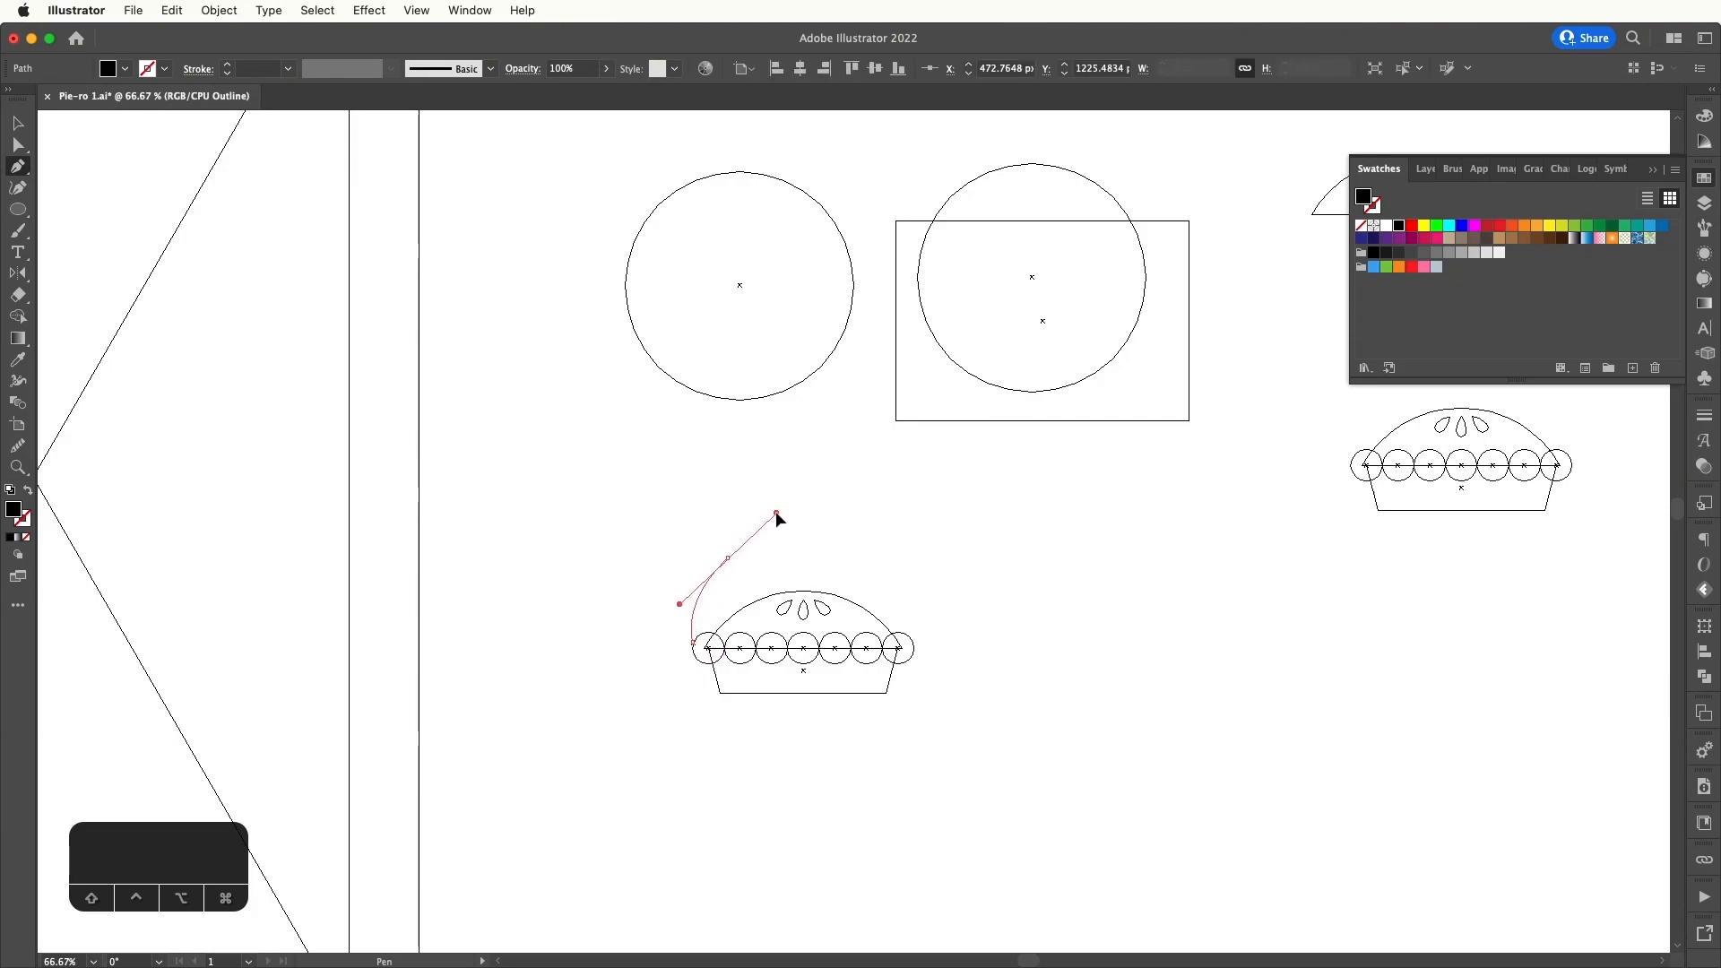
click(728, 558)
drag(741, 527, 742, 493)
click(738, 514)
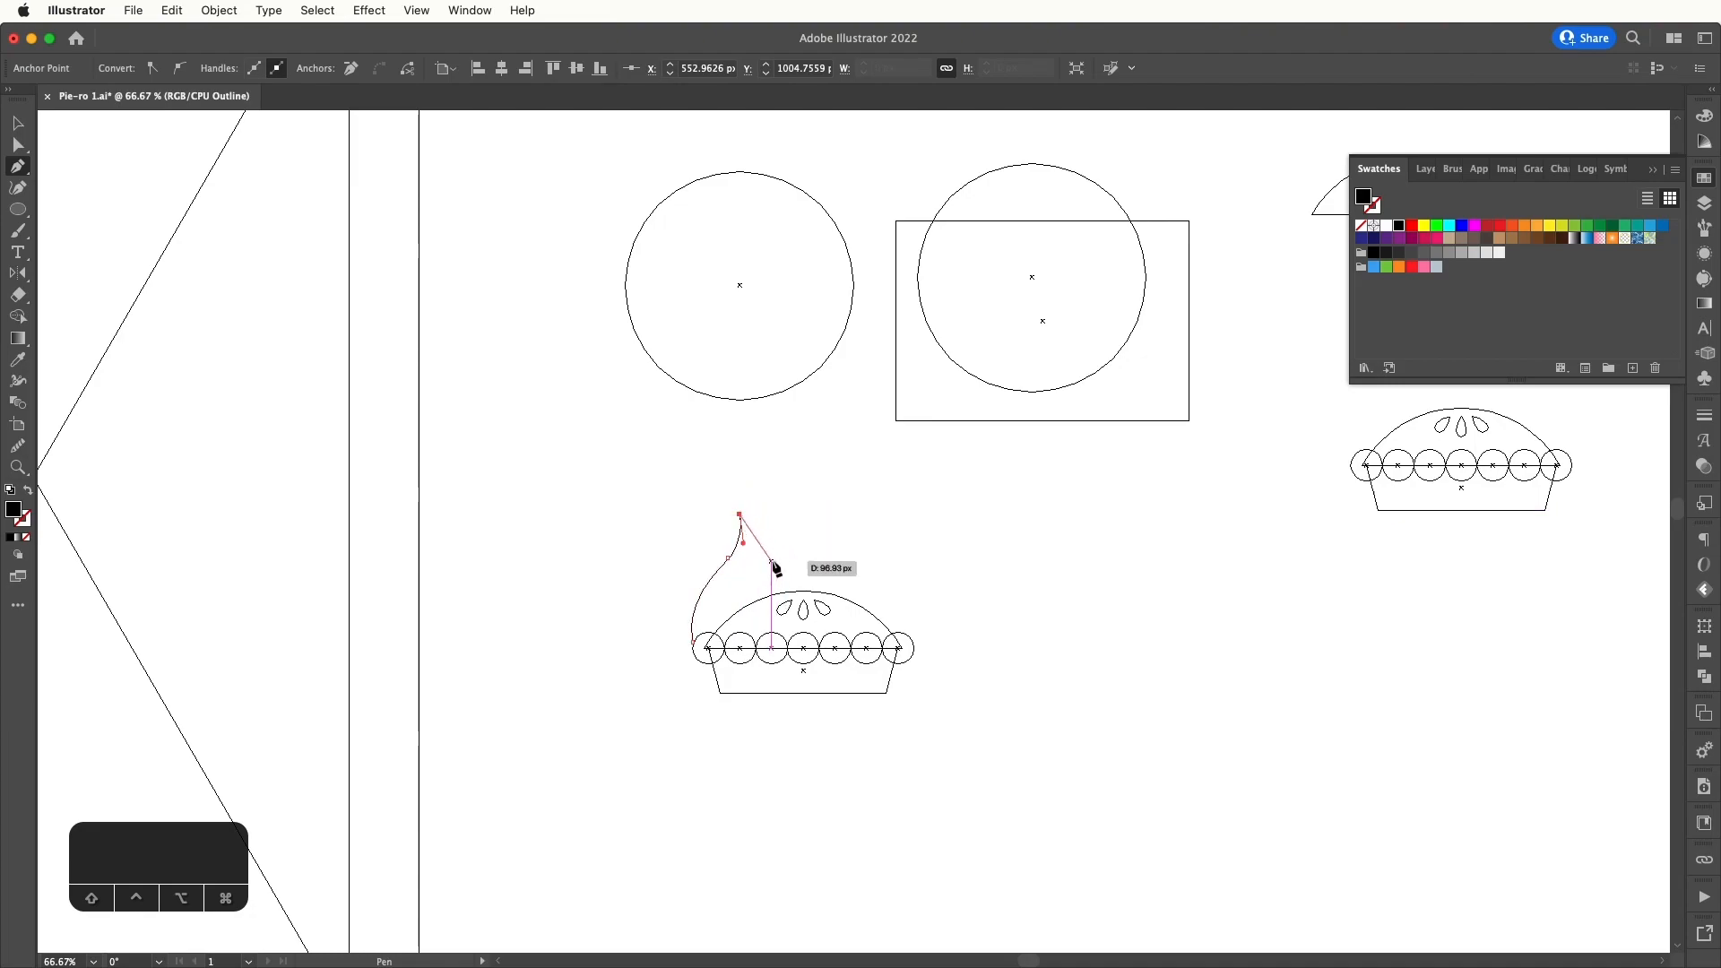
mouse_move(771, 561)
mouse_down()
mouse_move(767, 591)
mouse_move(780, 563)
mouse_up()
key(super+z)
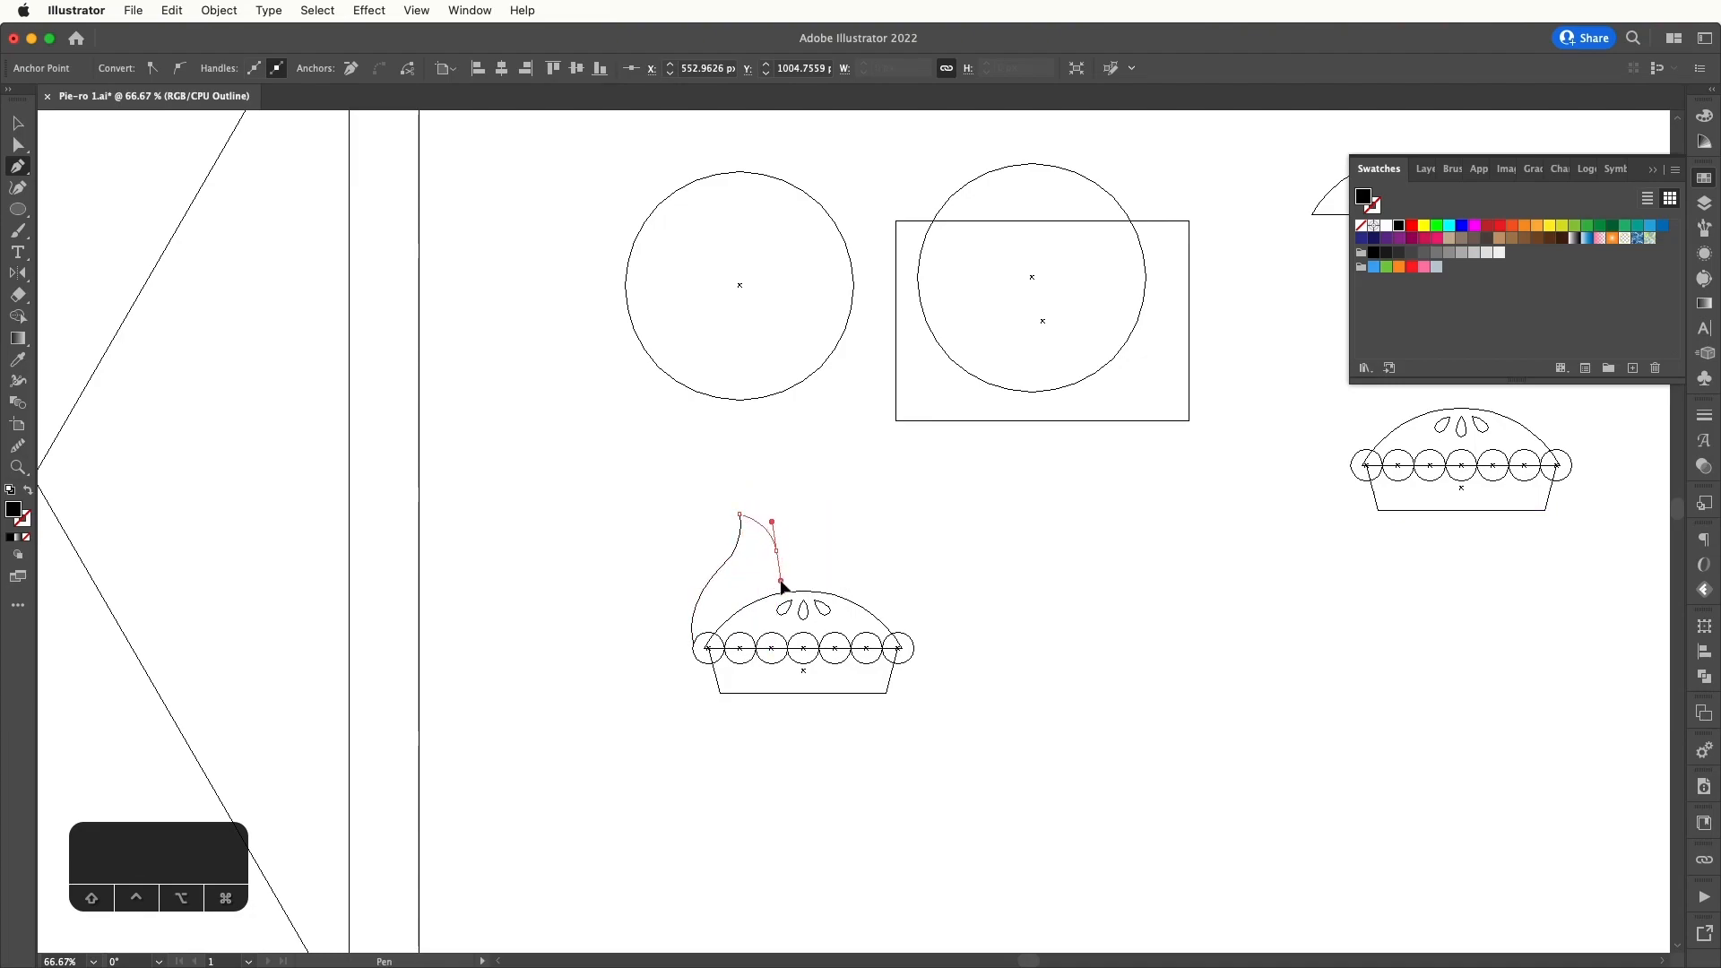
drag(794, 495, 800, 477)
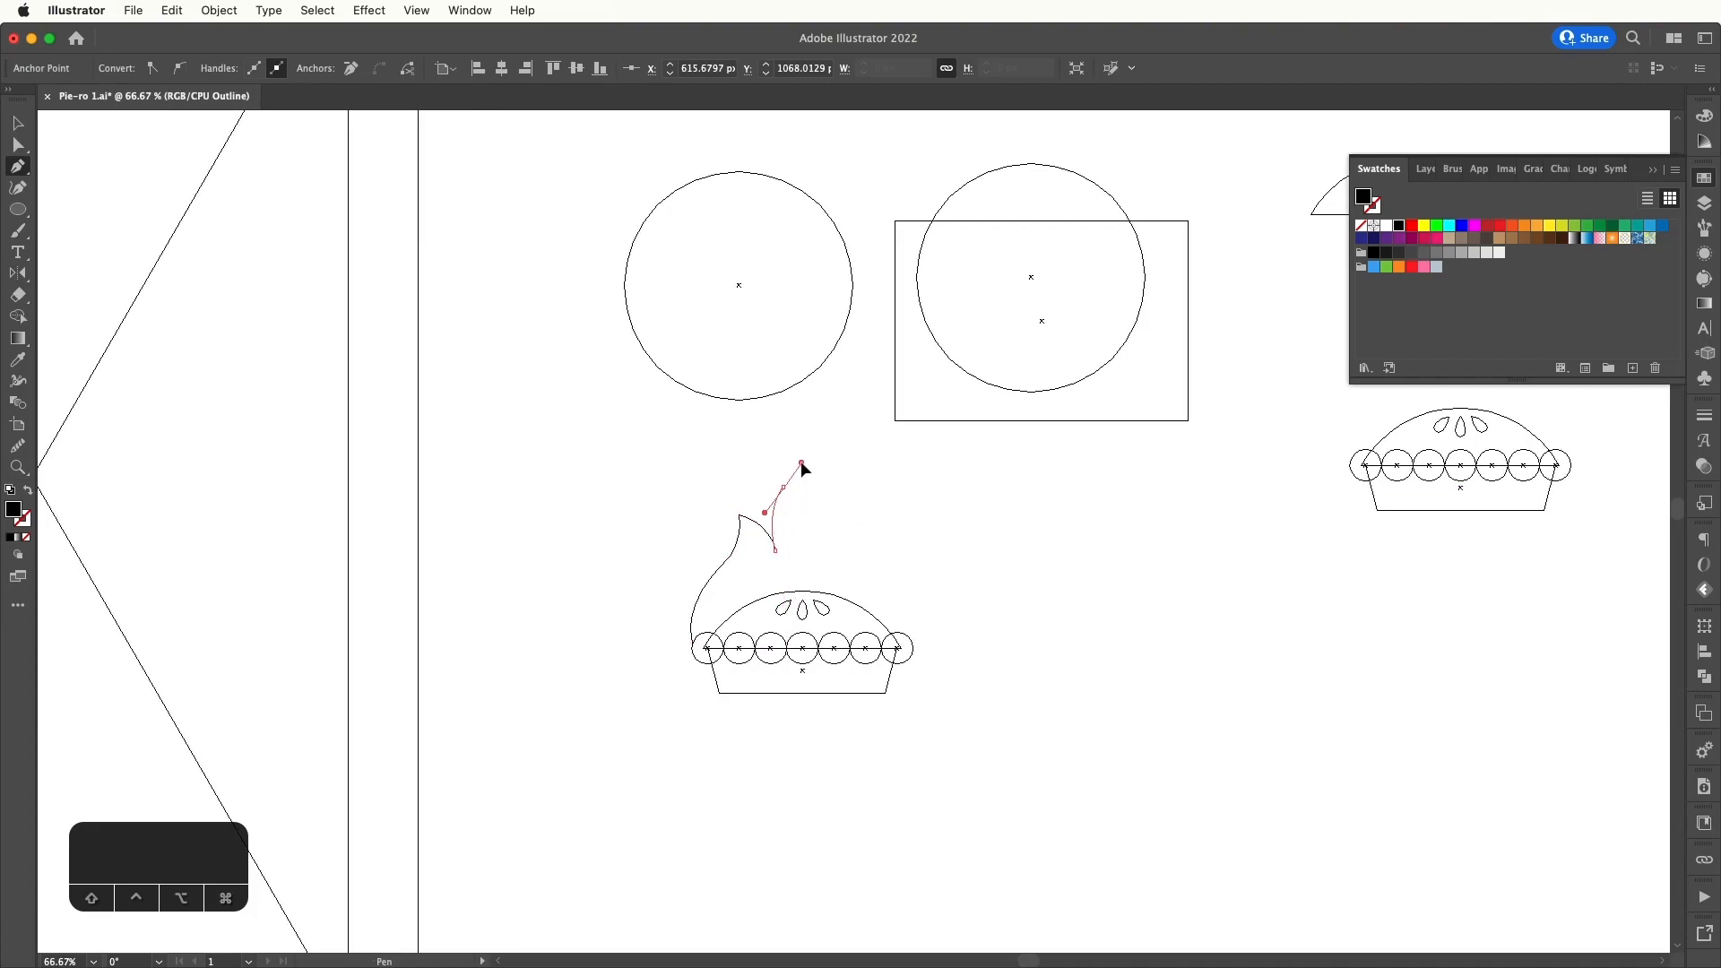
click(784, 487)
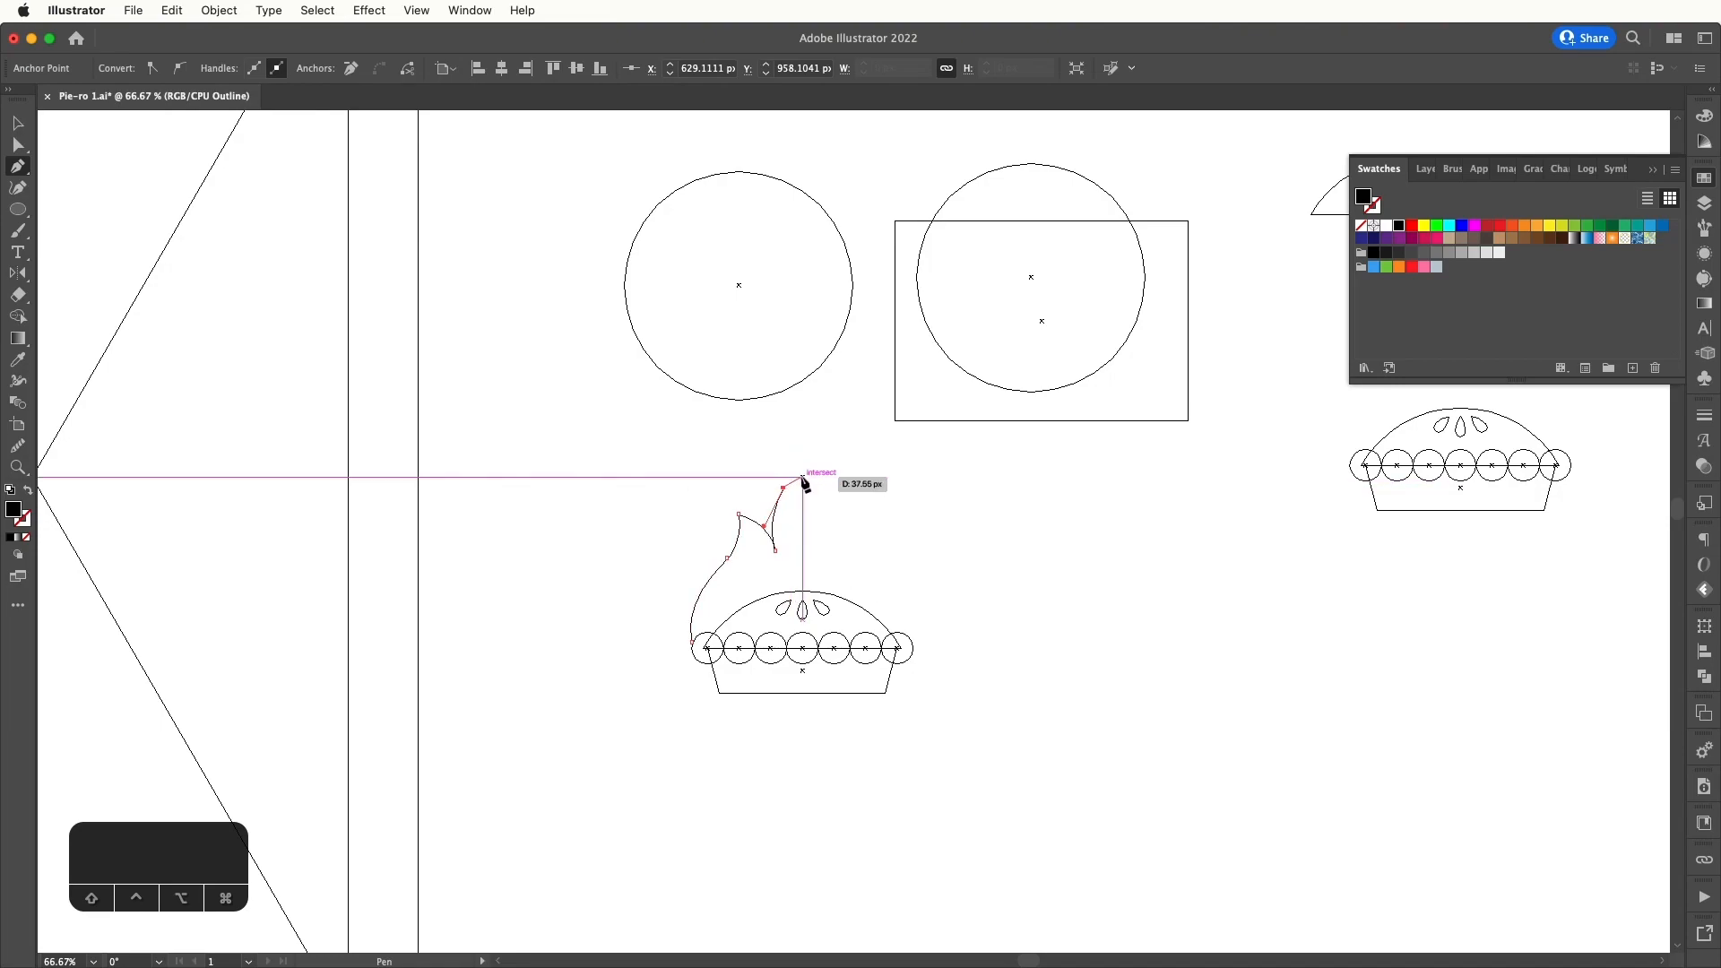
key(super+z)
key(super+z)
- Move the left flame tongue's bend, tip and notch anchor points down 30 px
key(super+equal)
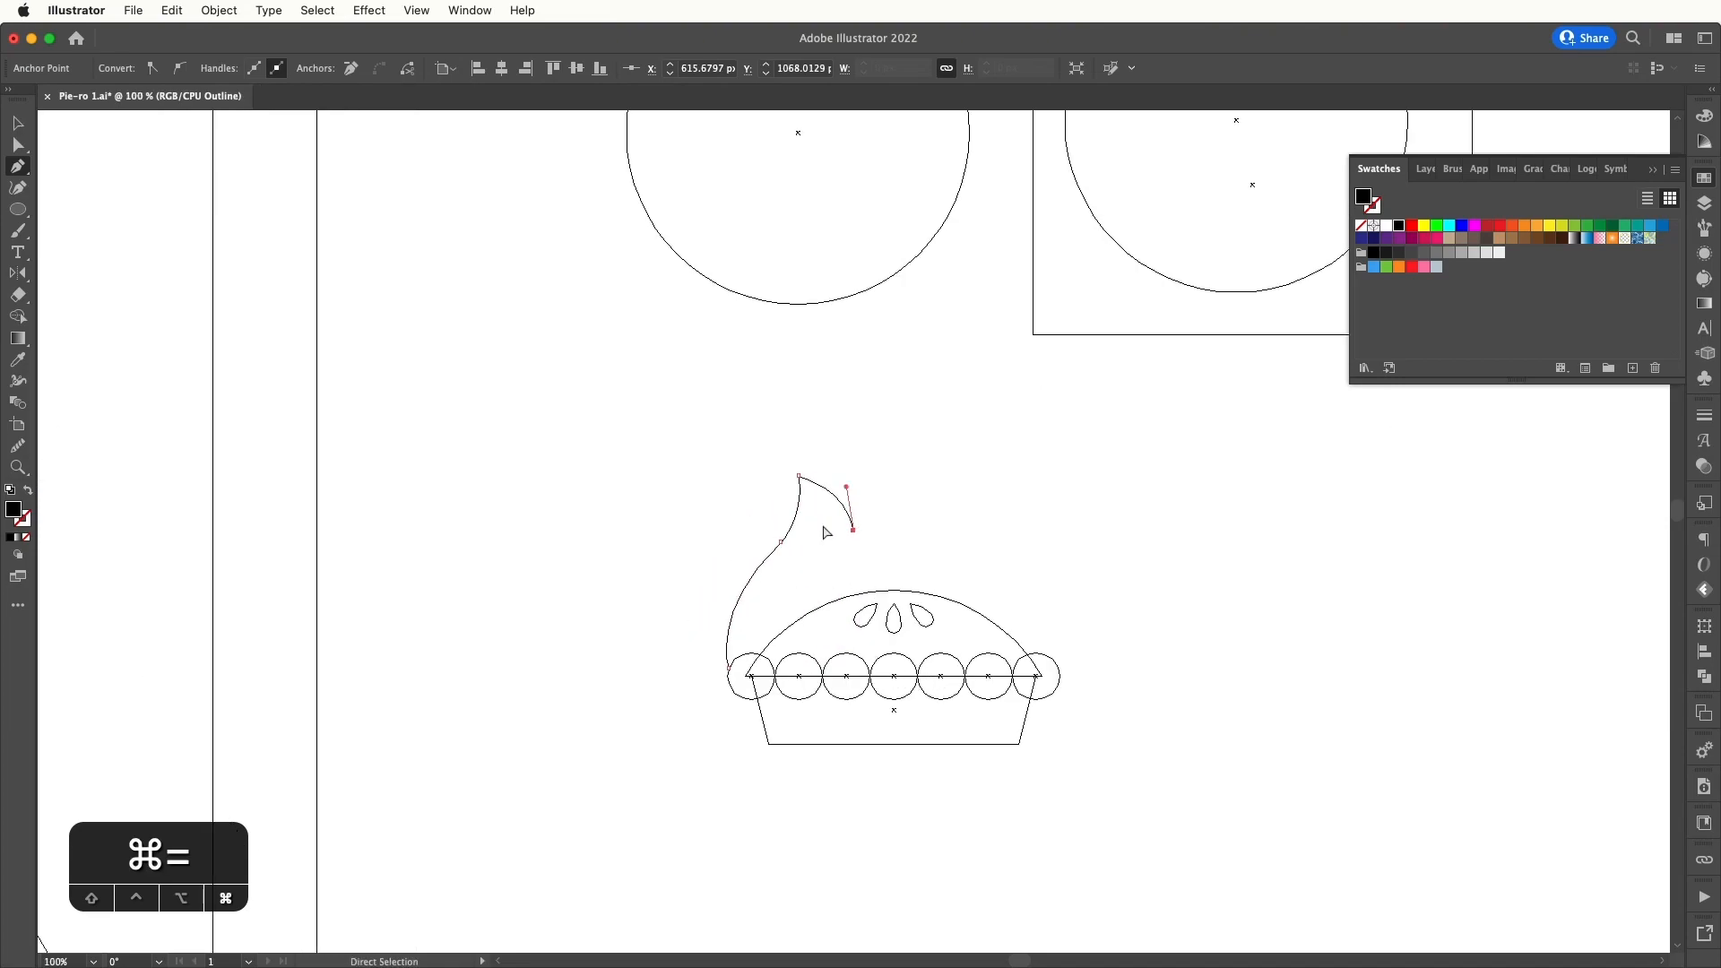
key(super+equal)
drag(743, 429, 935, 592)
key(shift+Down)
key(shift+Down)
key(shift+Down)
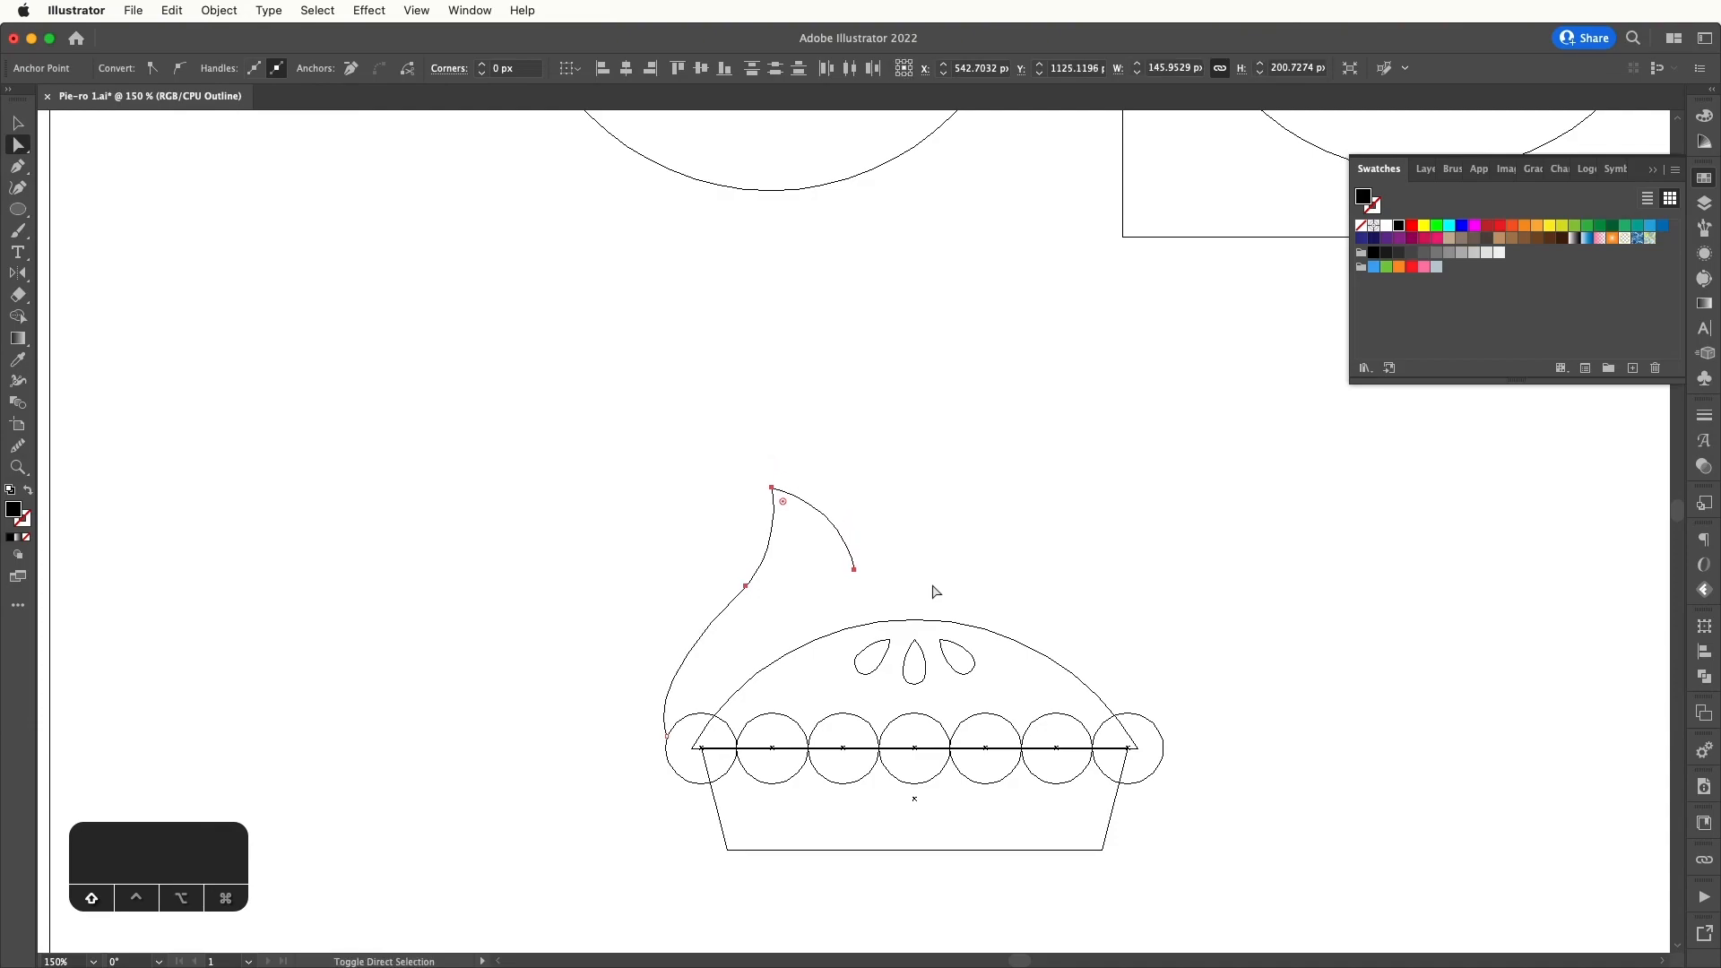
click(799, 596)
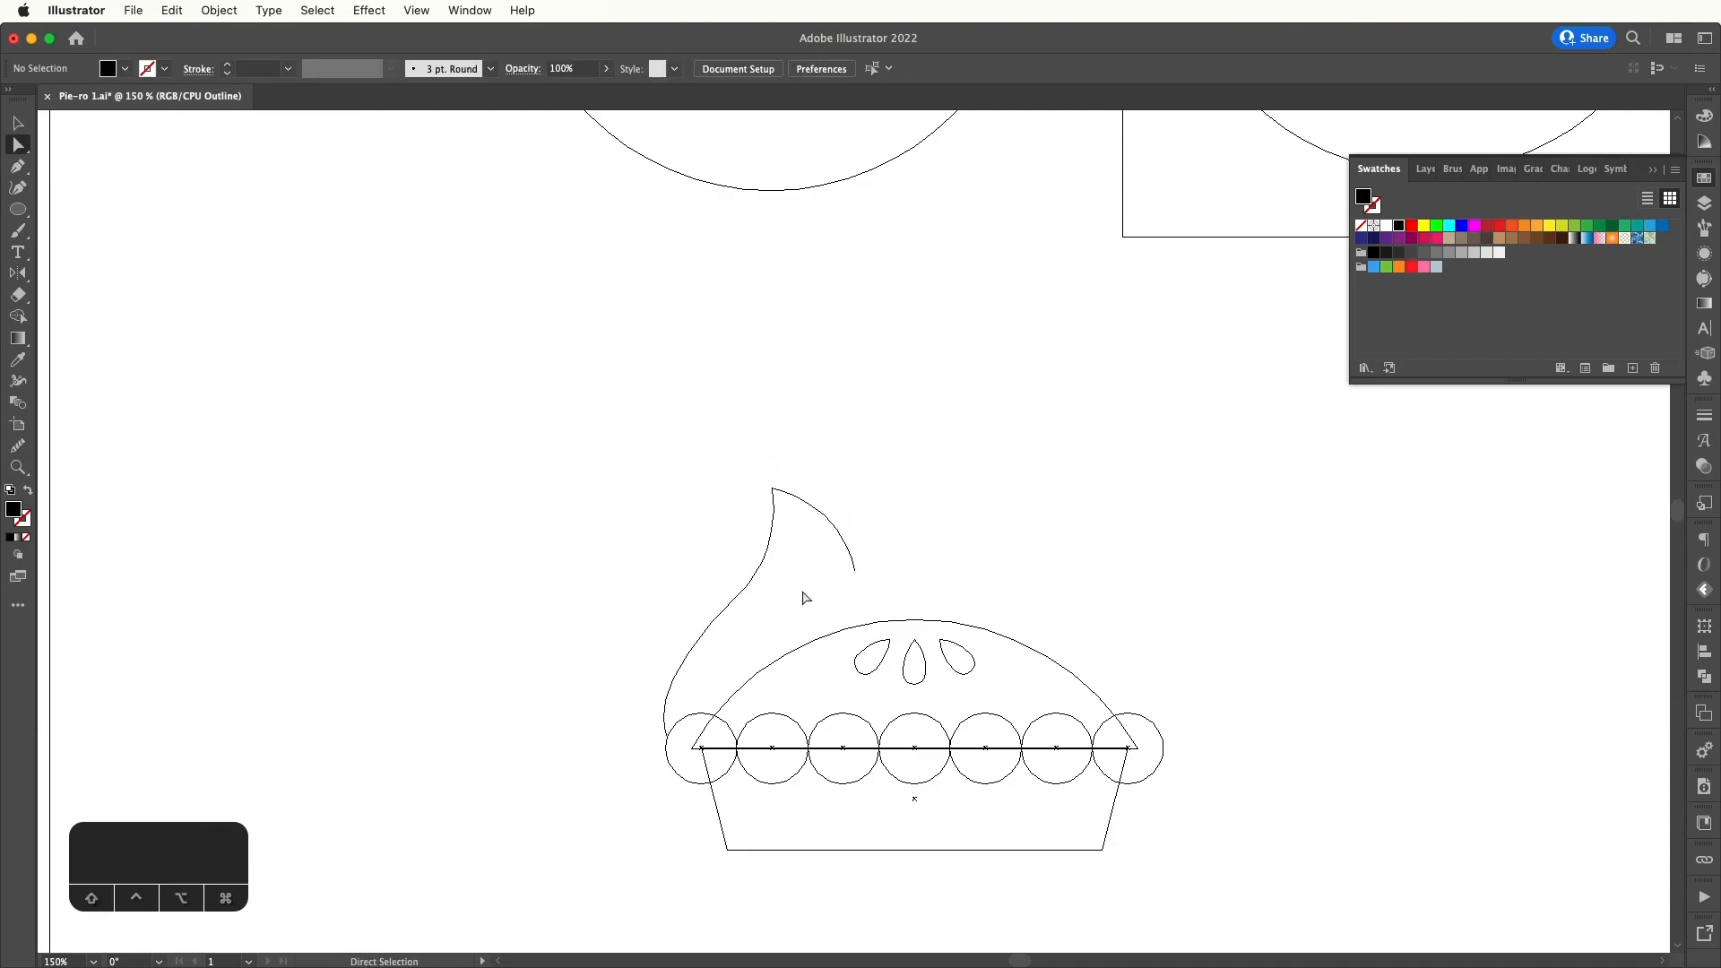
click(747, 586)
click(875, 572)
- Continue the flame path from its notch with a tall, curved middle tongue, ending in a second notch above the dome's right side
key(p)
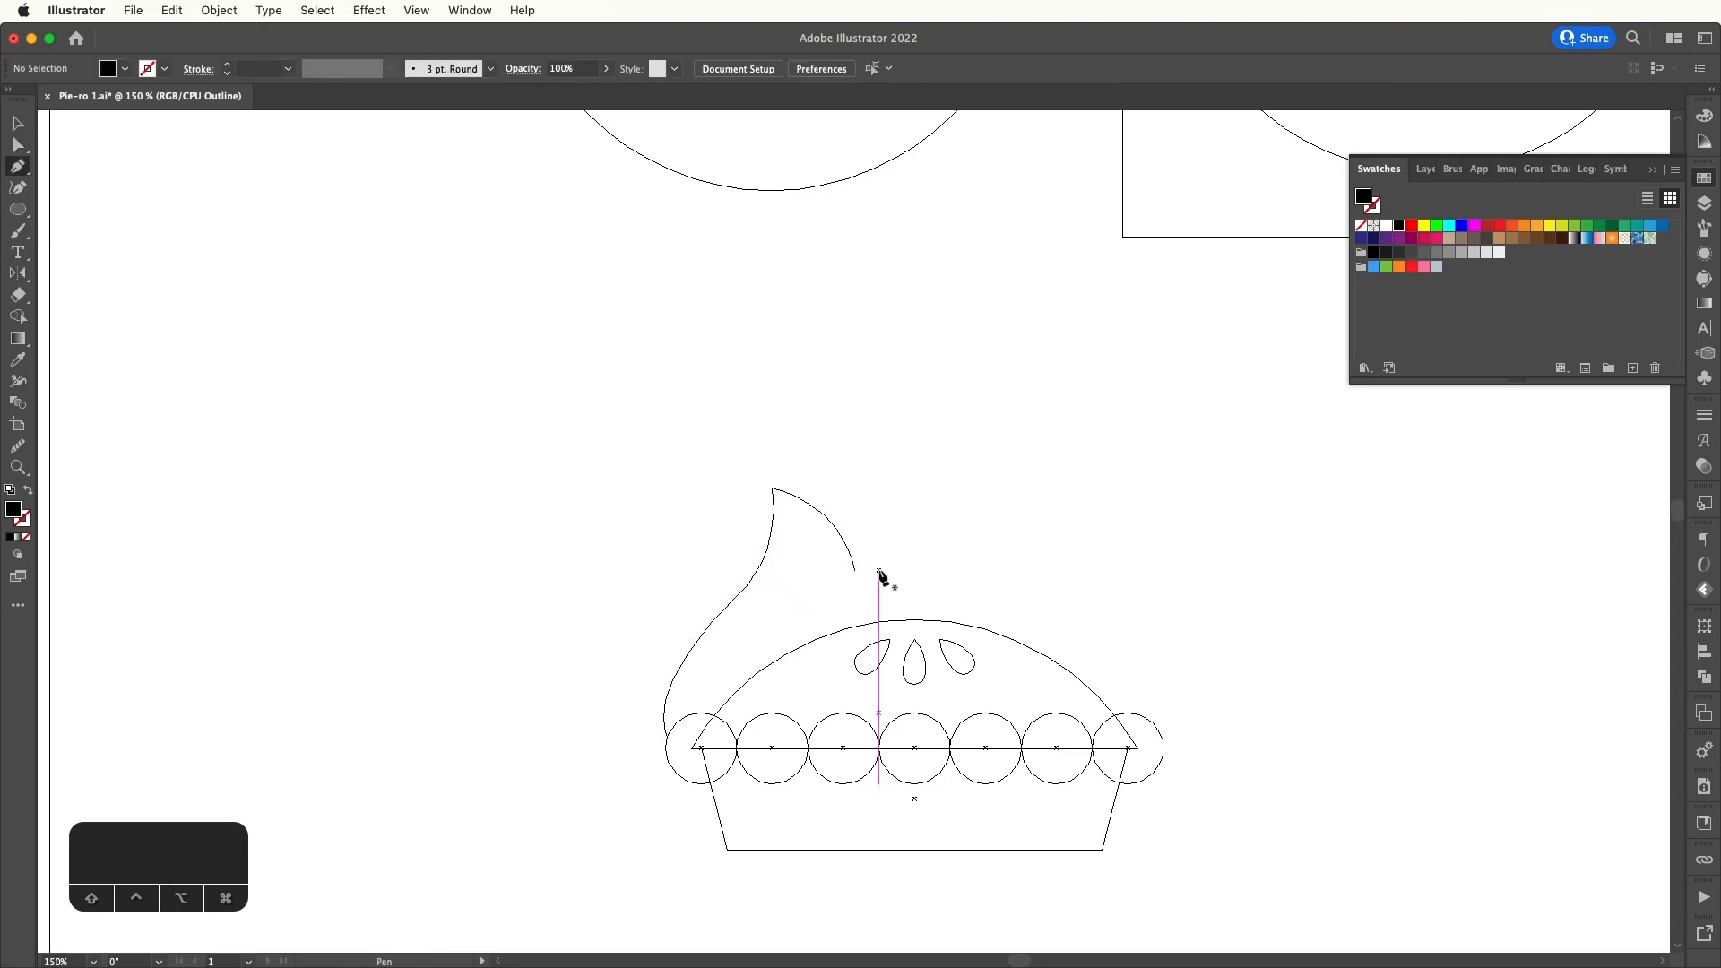
click(856, 570)
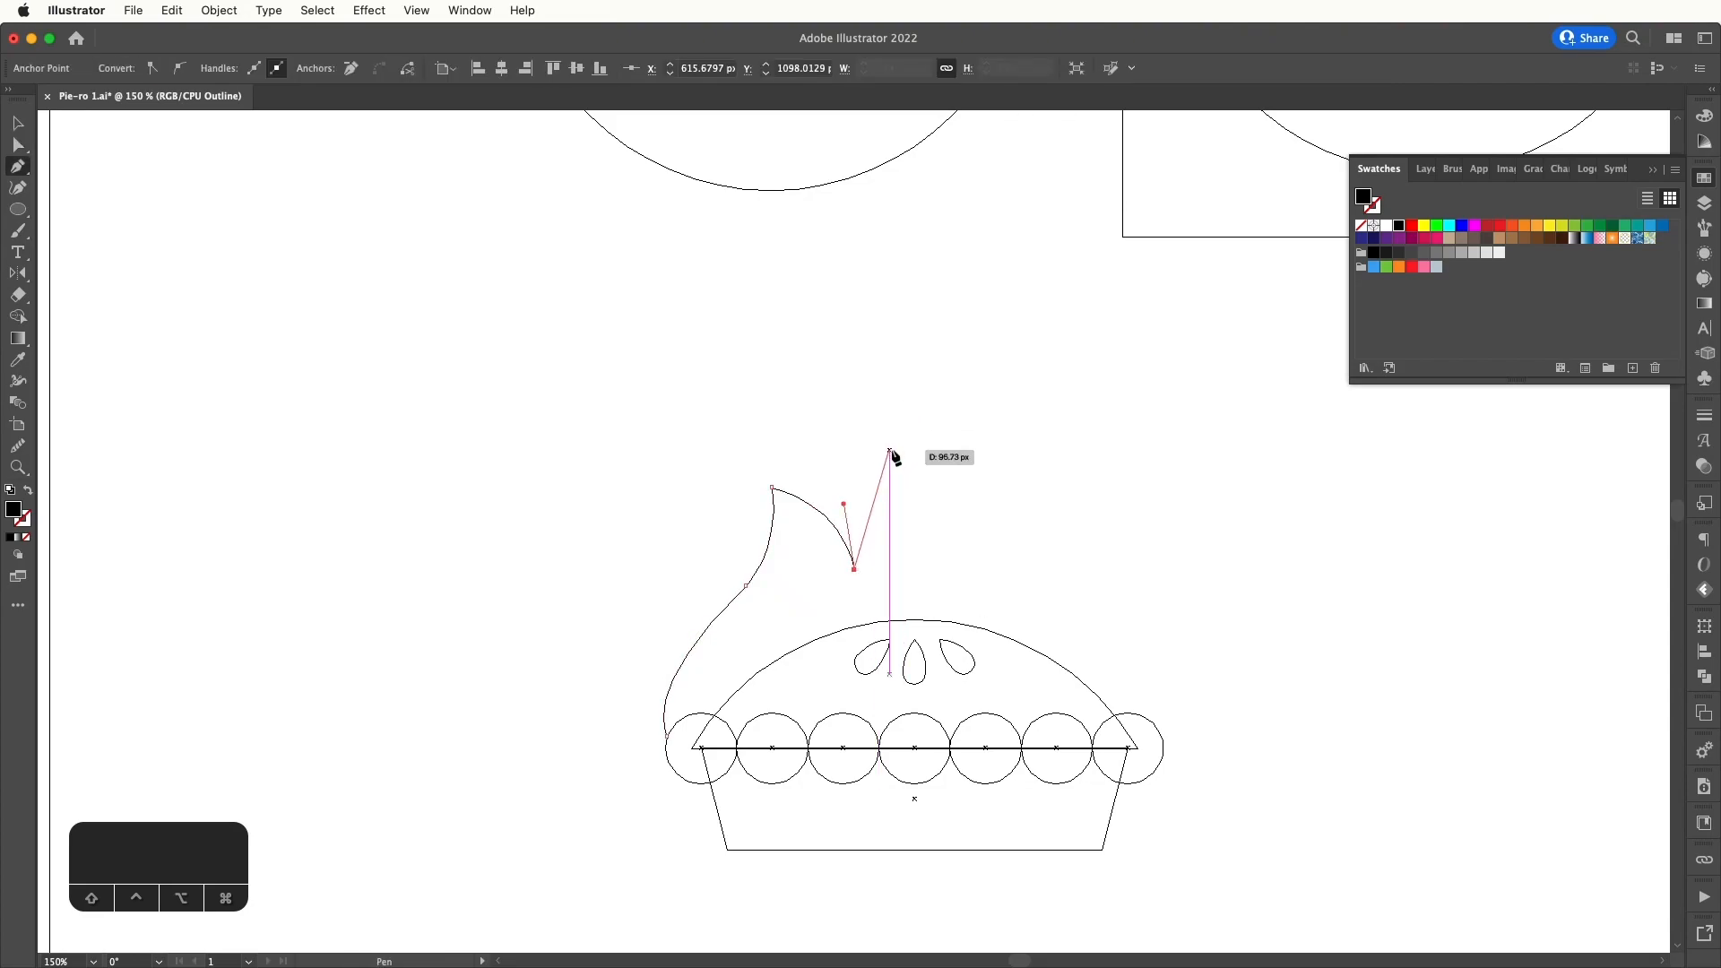
drag(890, 451, 926, 366)
key(super+z)
click(872, 444)
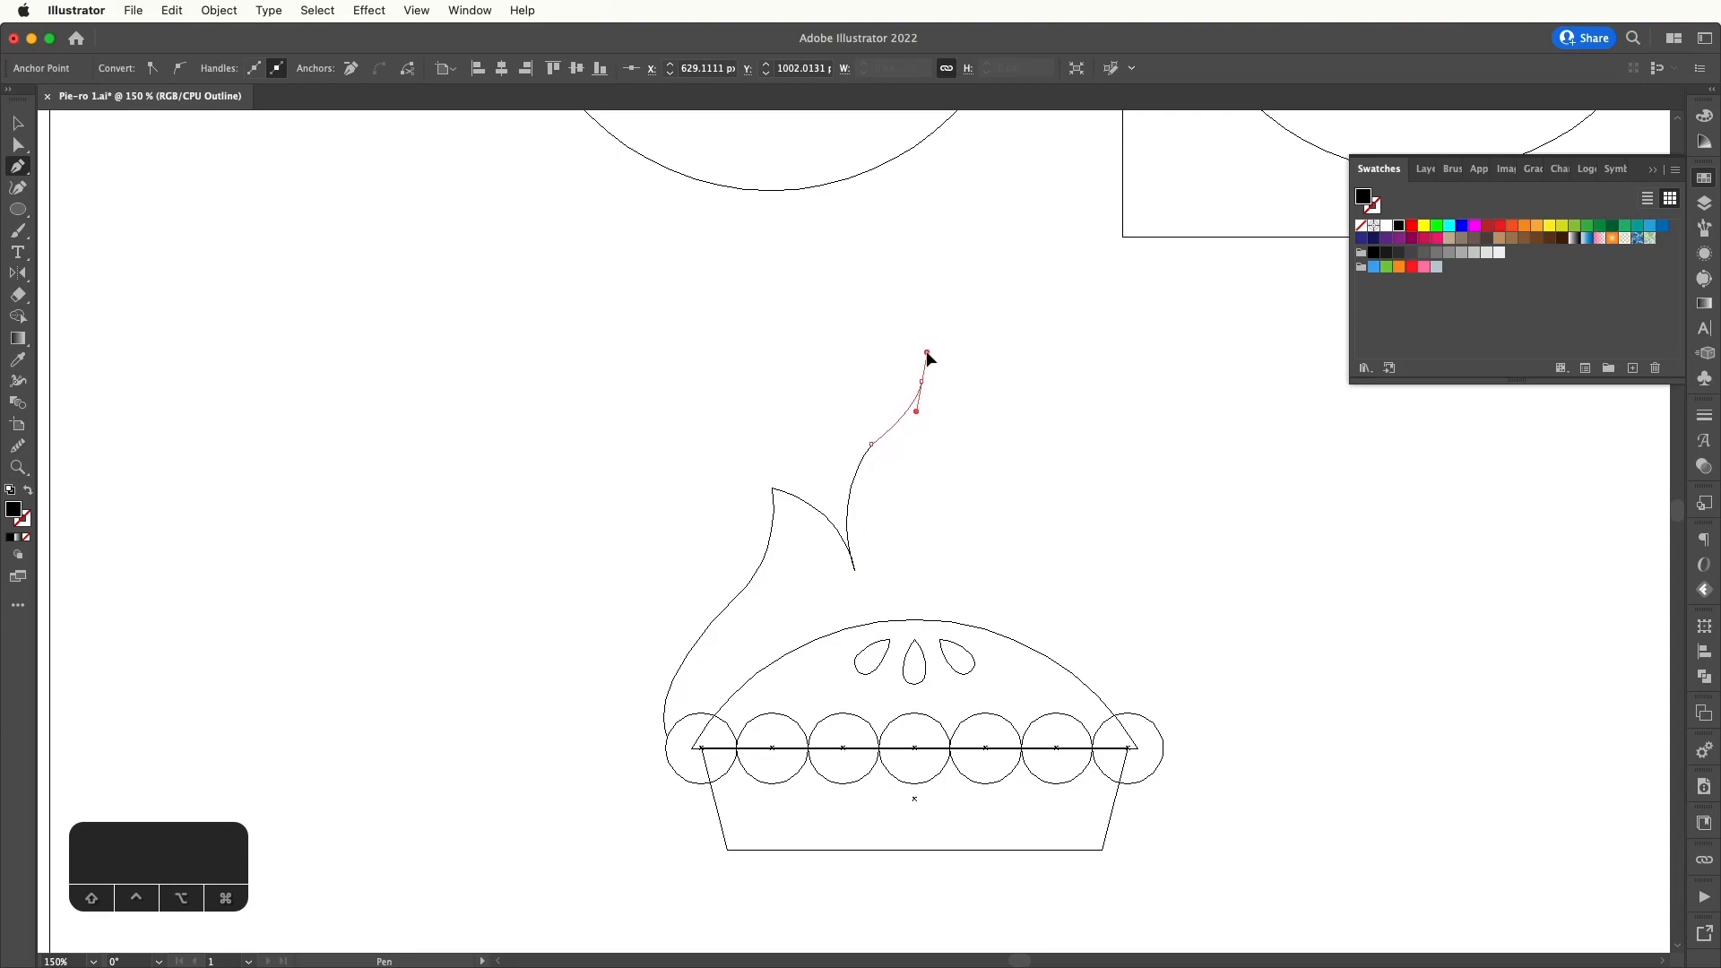
click(923, 383)
click(930, 446)
drag(915, 472, 915, 477)
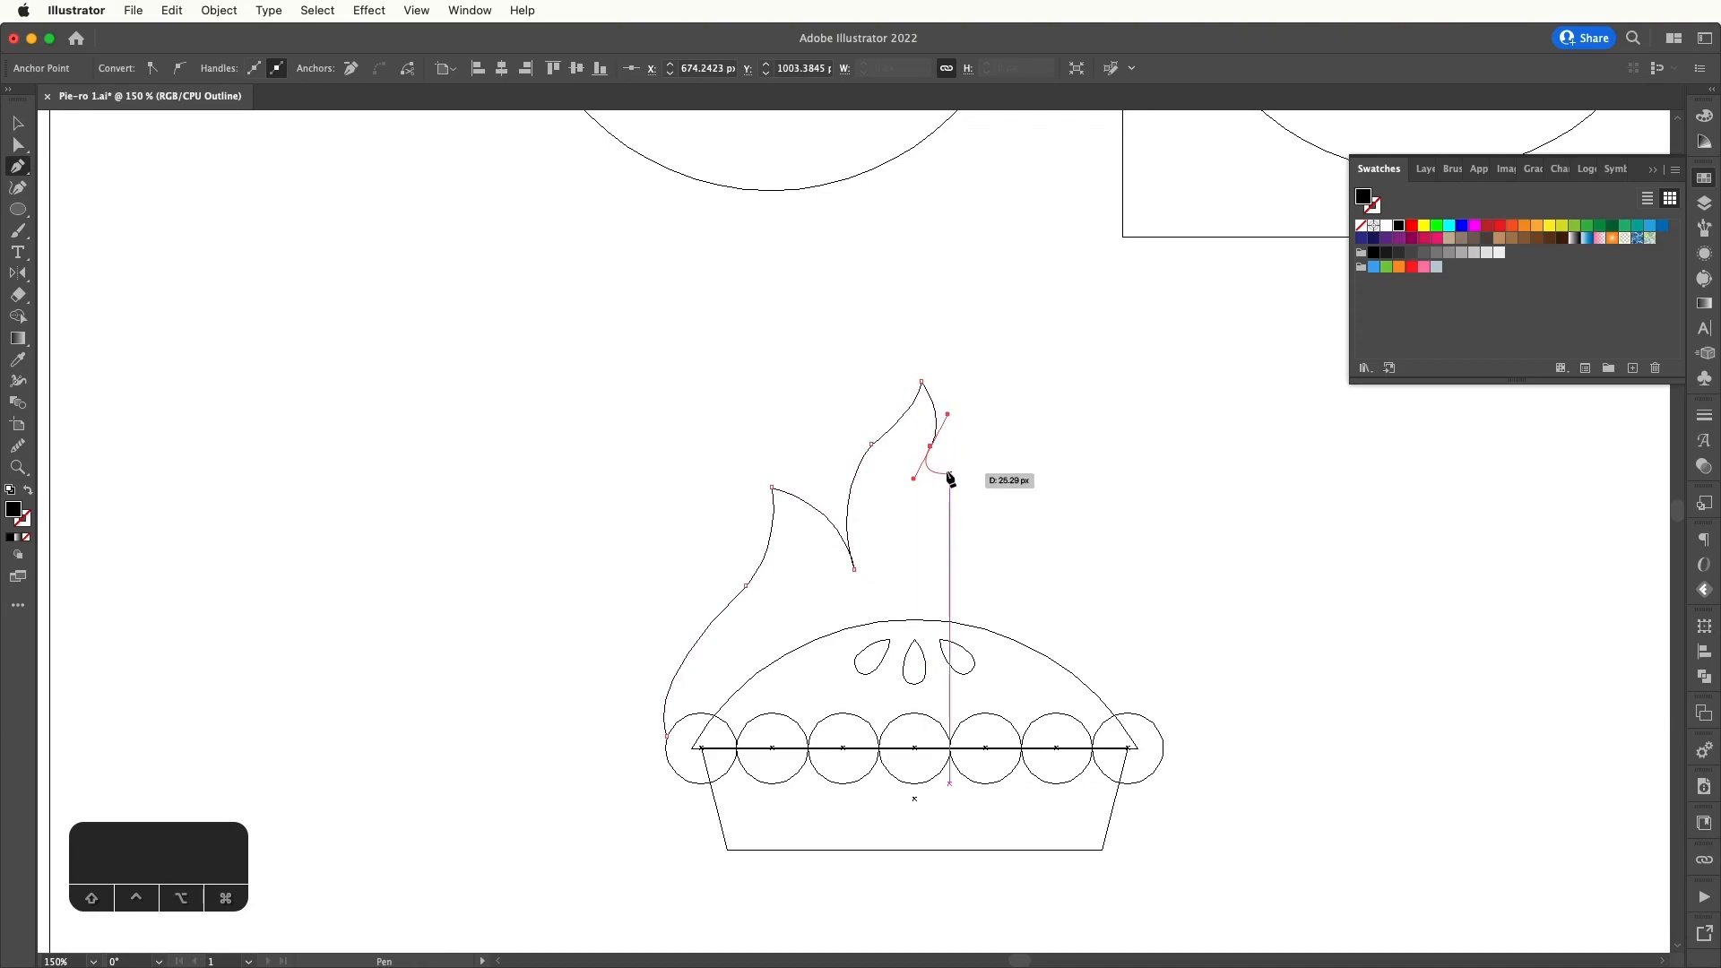
click(930, 445)
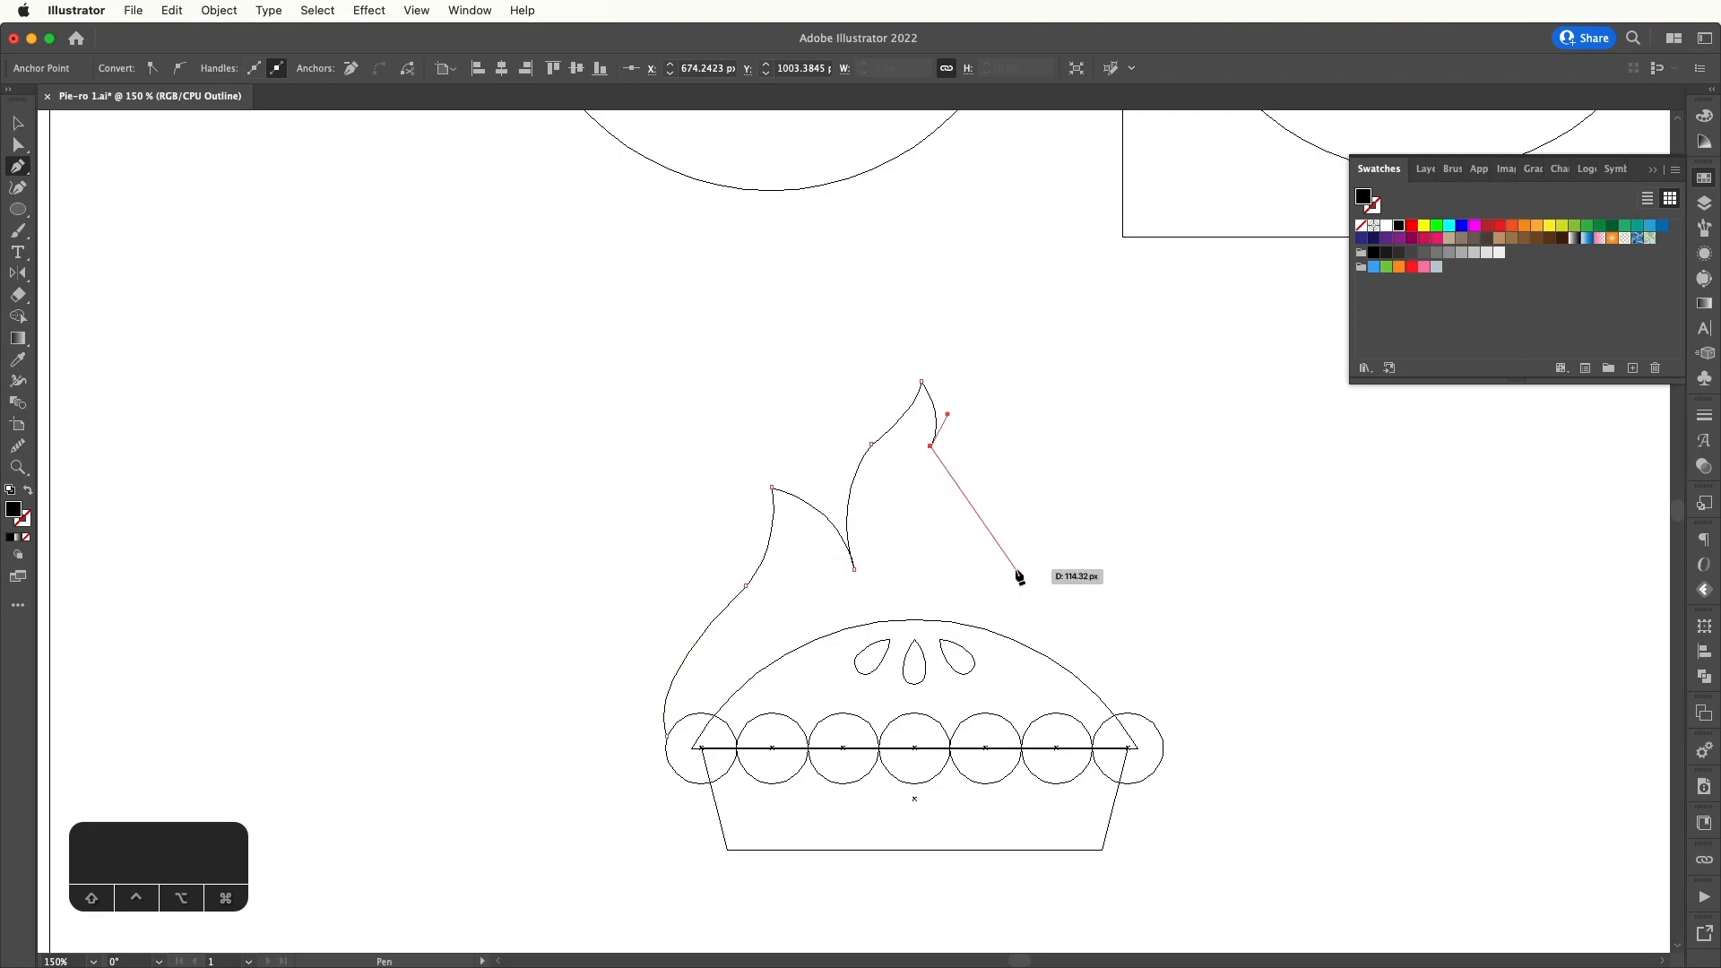
drag(1016, 570, 1133, 613)
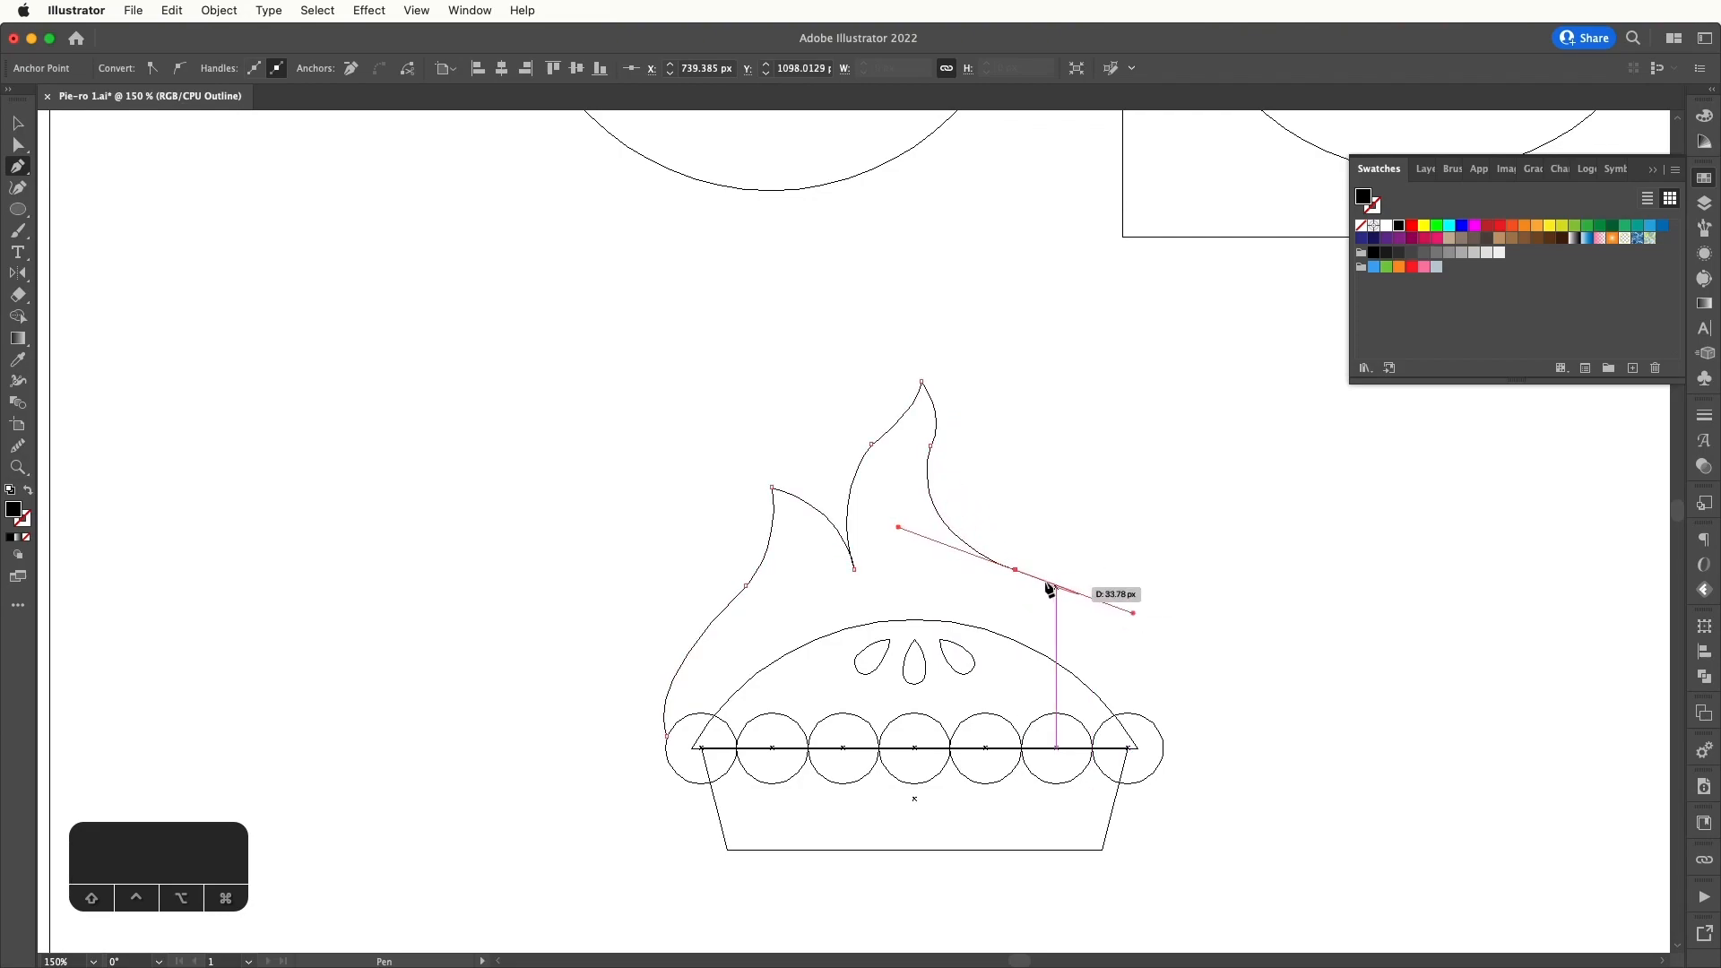
click(1015, 570)
- Add a short right flame tongue with a pointed tip, curving down to end on the rightmost crust circle
drag(1040, 499, 1040, 507)
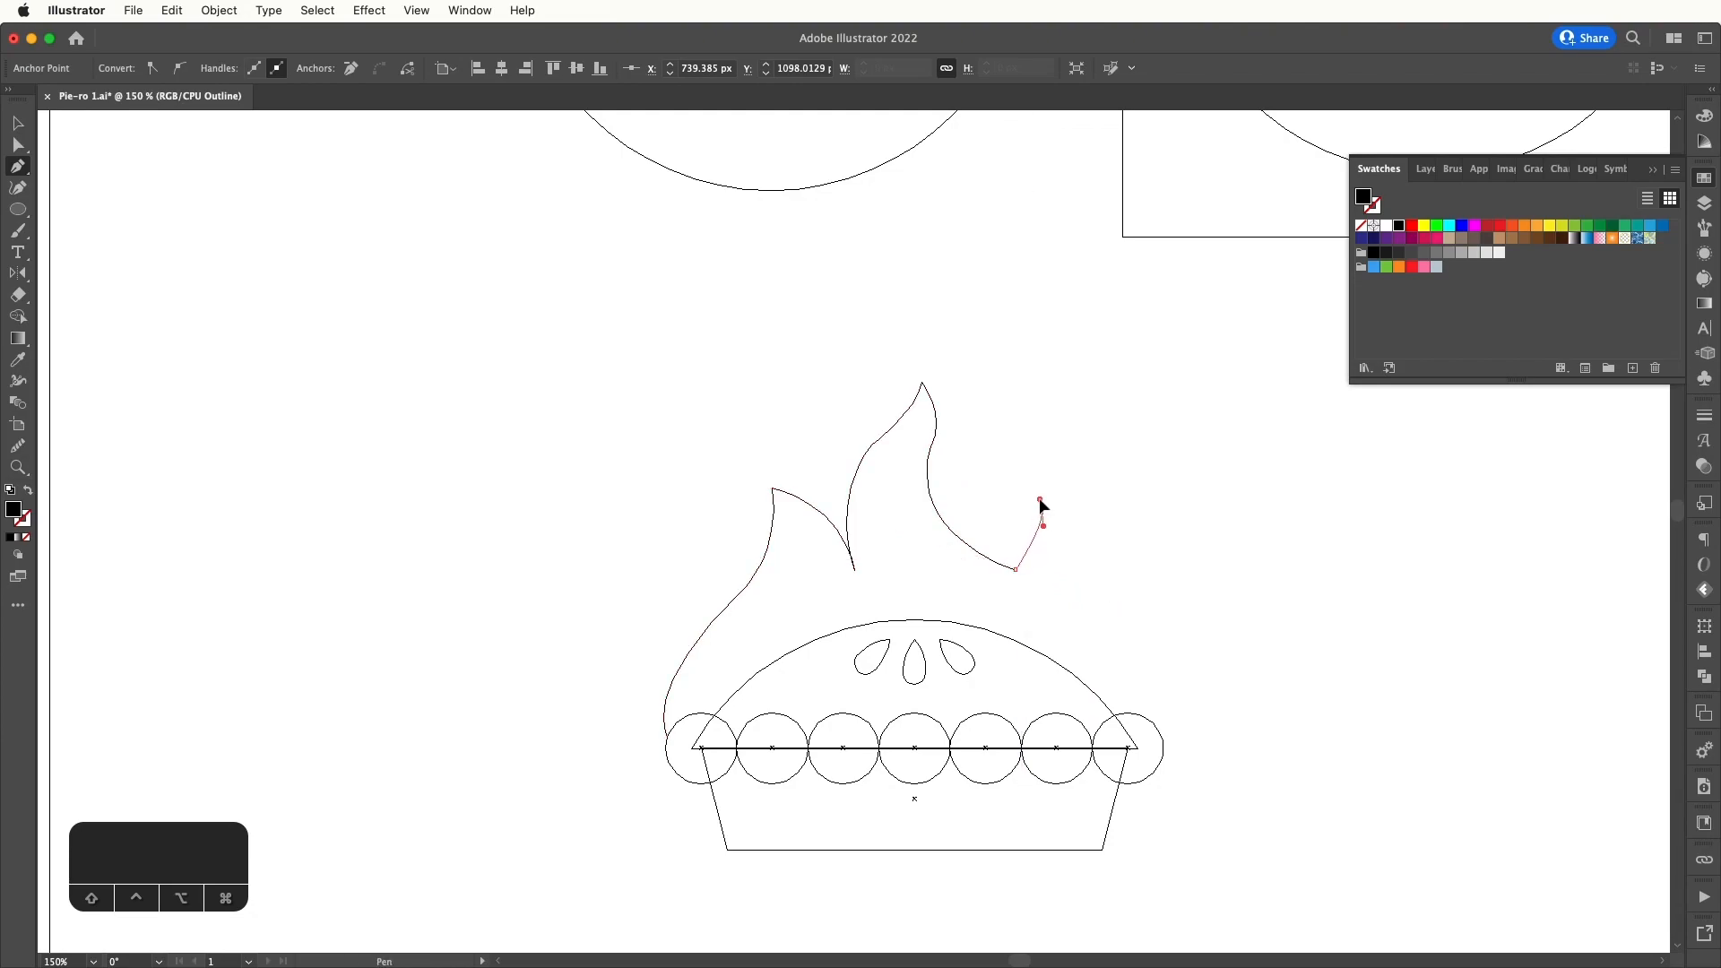
click(1041, 512)
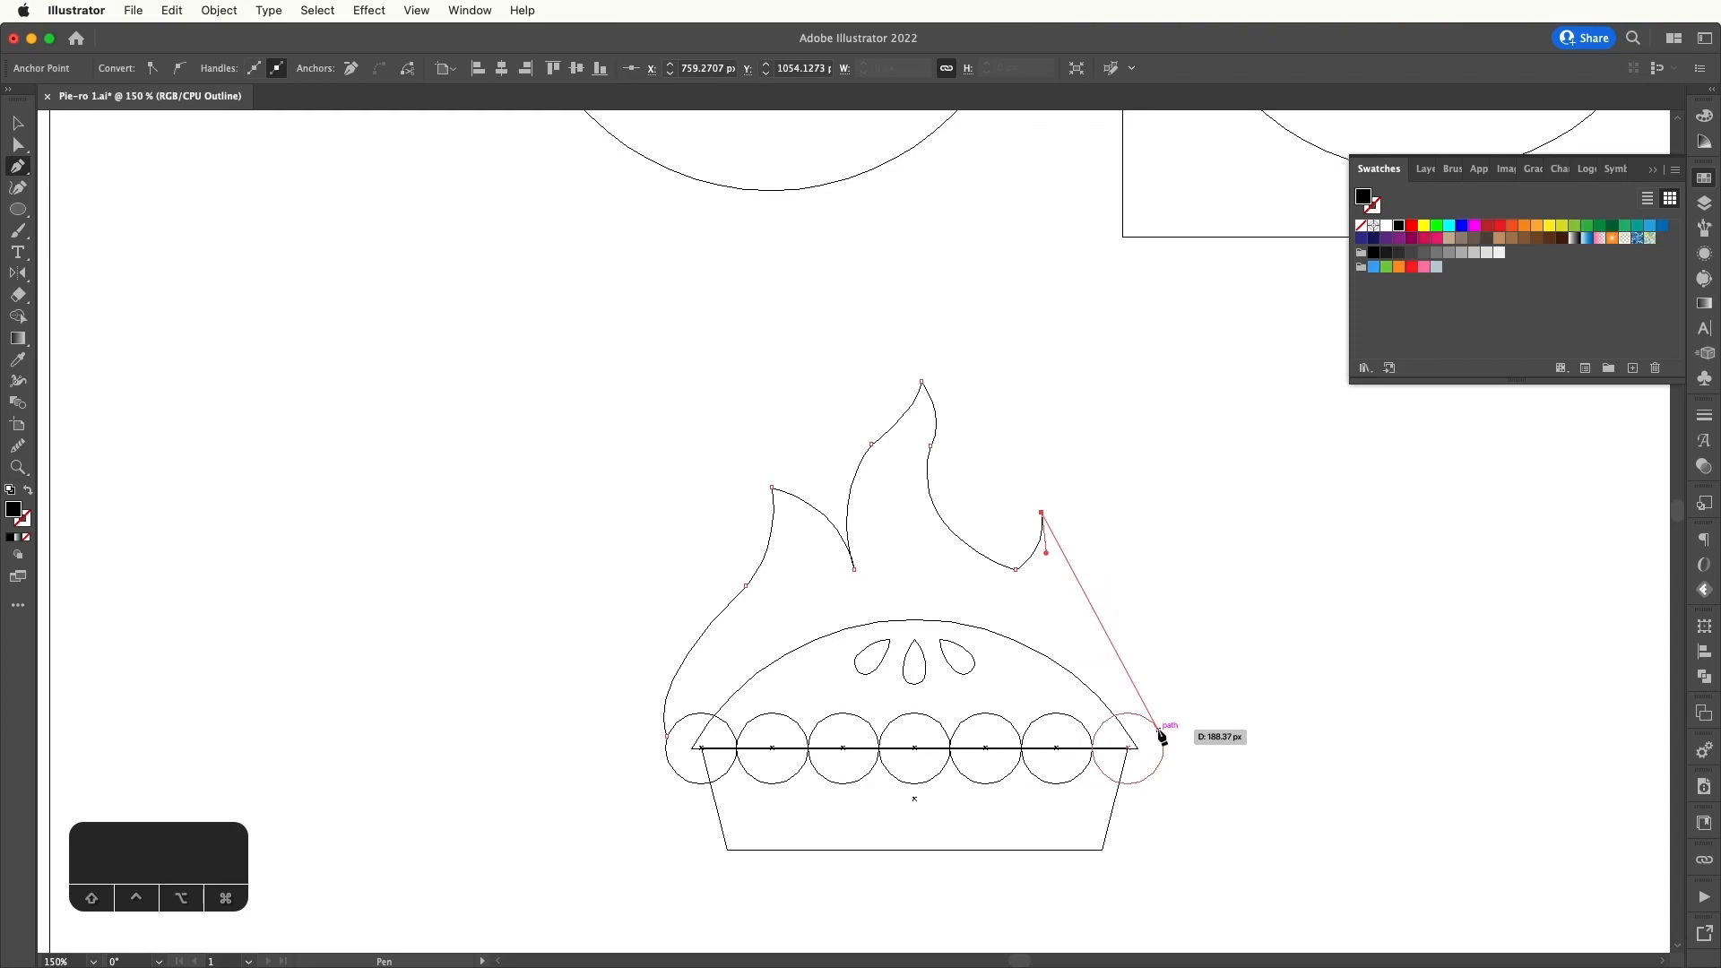
drag(1157, 727, 1124, 866)
key(v)
click(1245, 818)
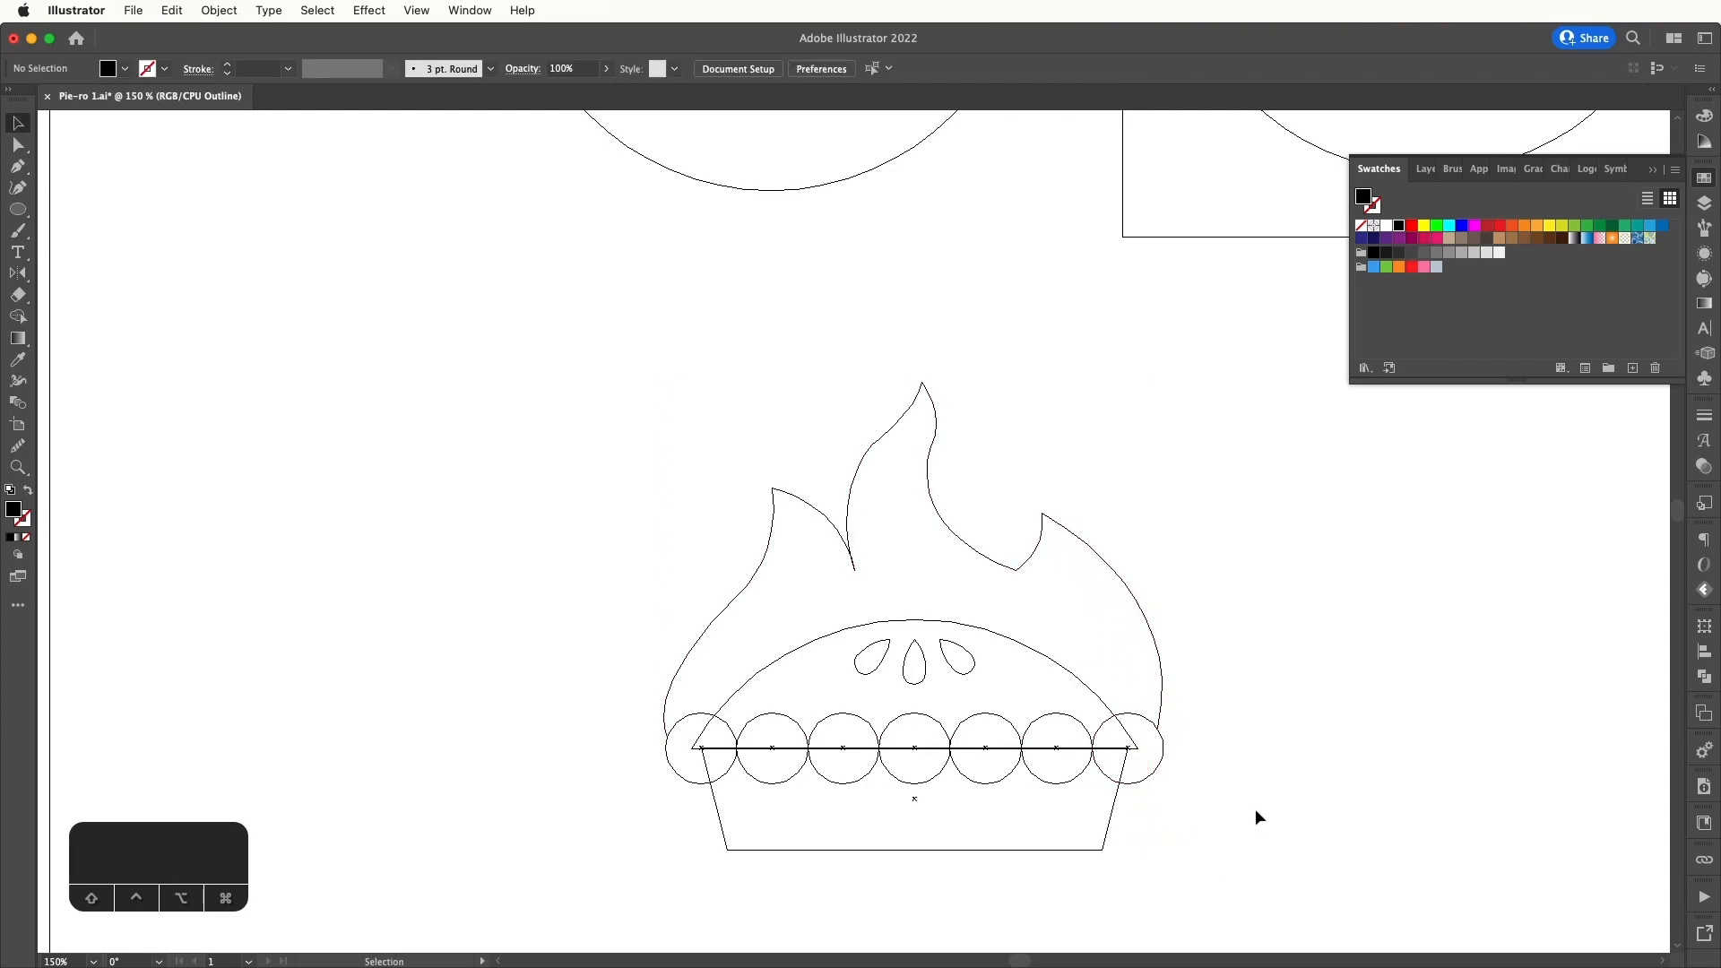
- Return to preview display and send the black flame shape to the back, behind the white pie dome
key(super+y)
click(1100, 673)
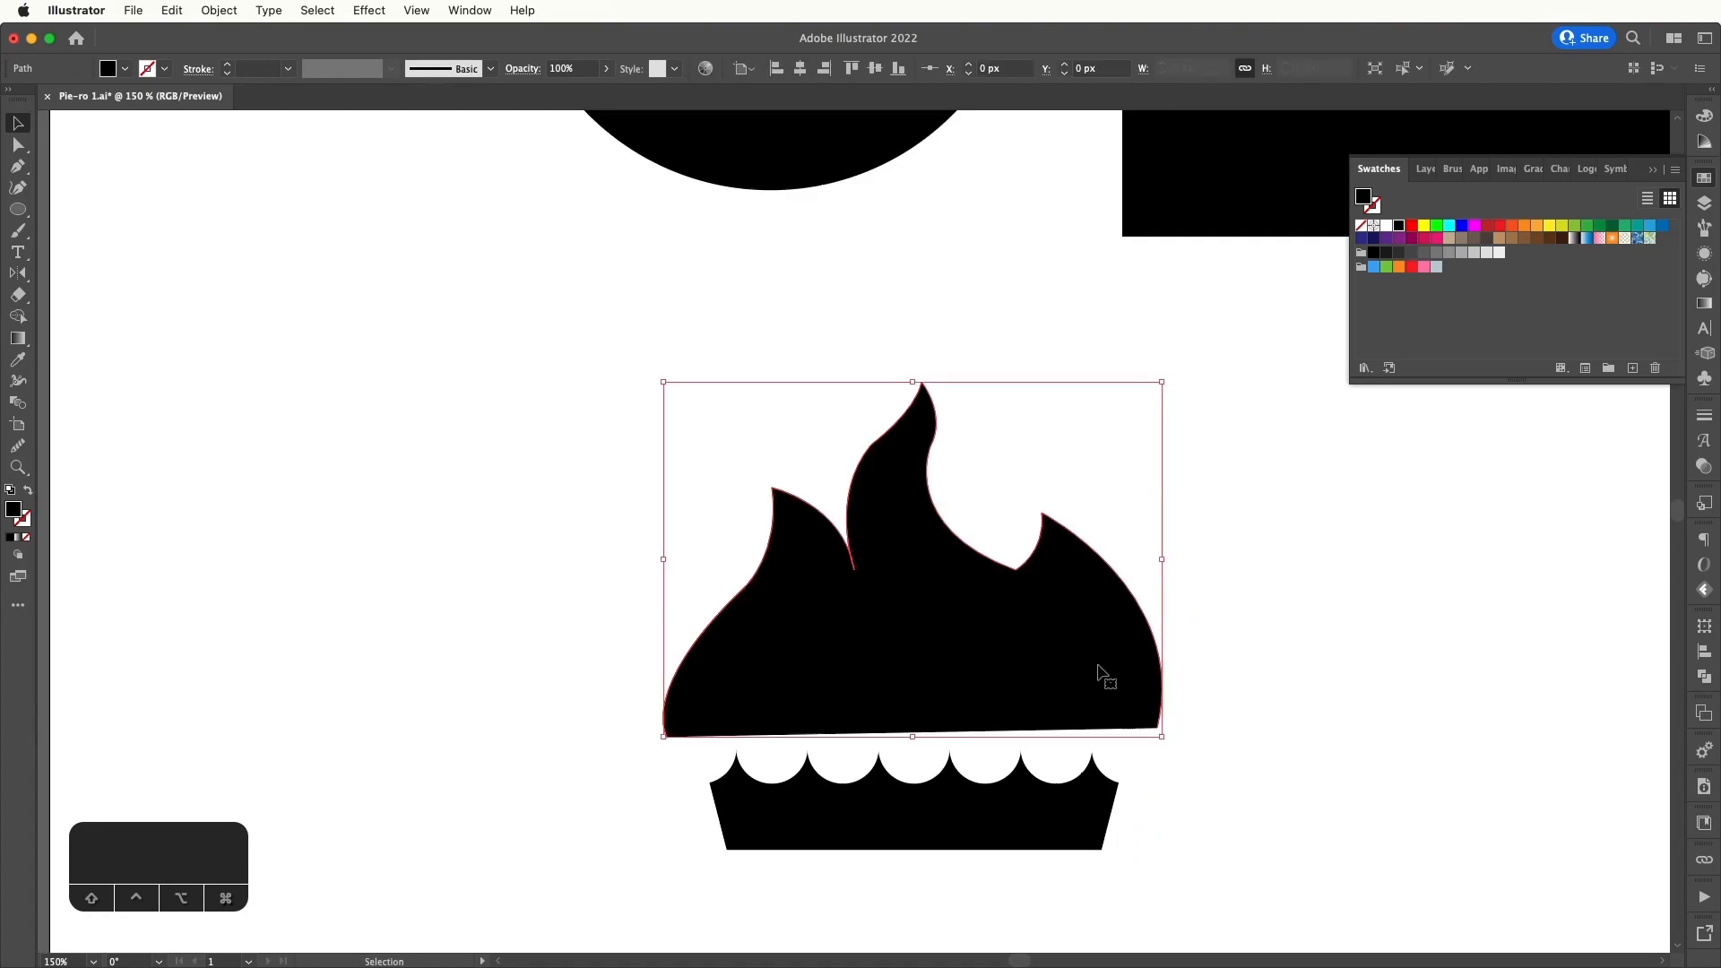
key(super+shift+bracketleft)
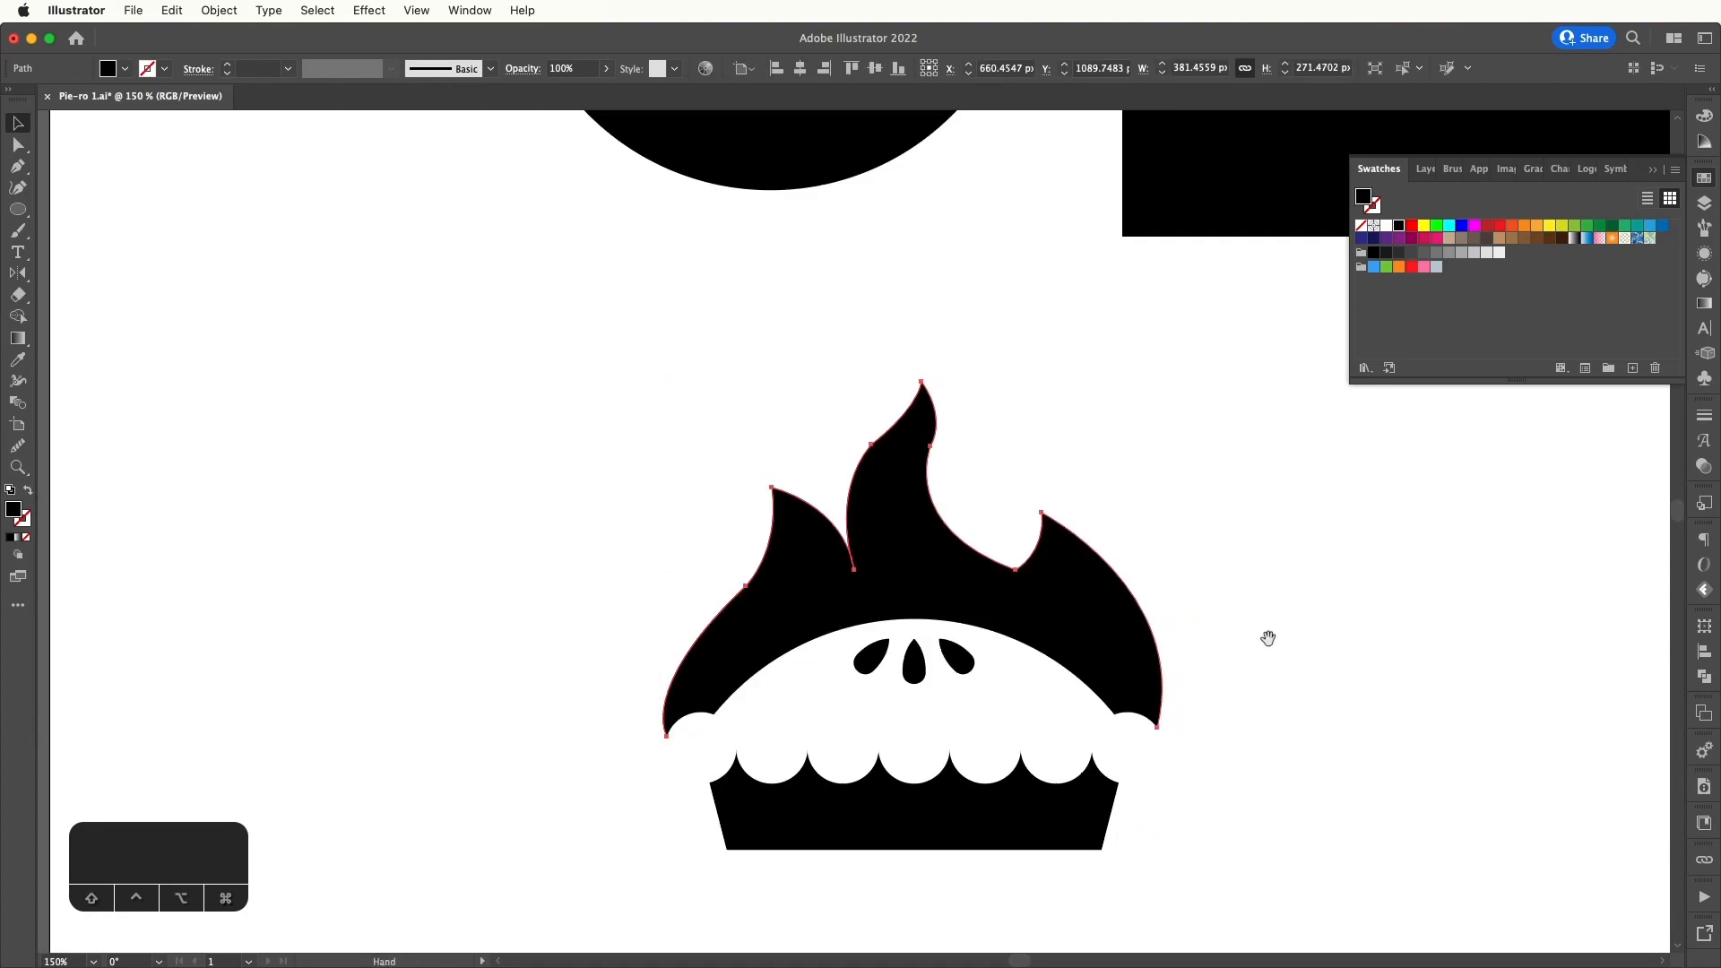
drag(1267, 638, 1257, 635)
click(1248, 633)
- Try to smooth the bend on the left edge of the middle flame tongue with the Smooth tool
key(a)
click(870, 446)
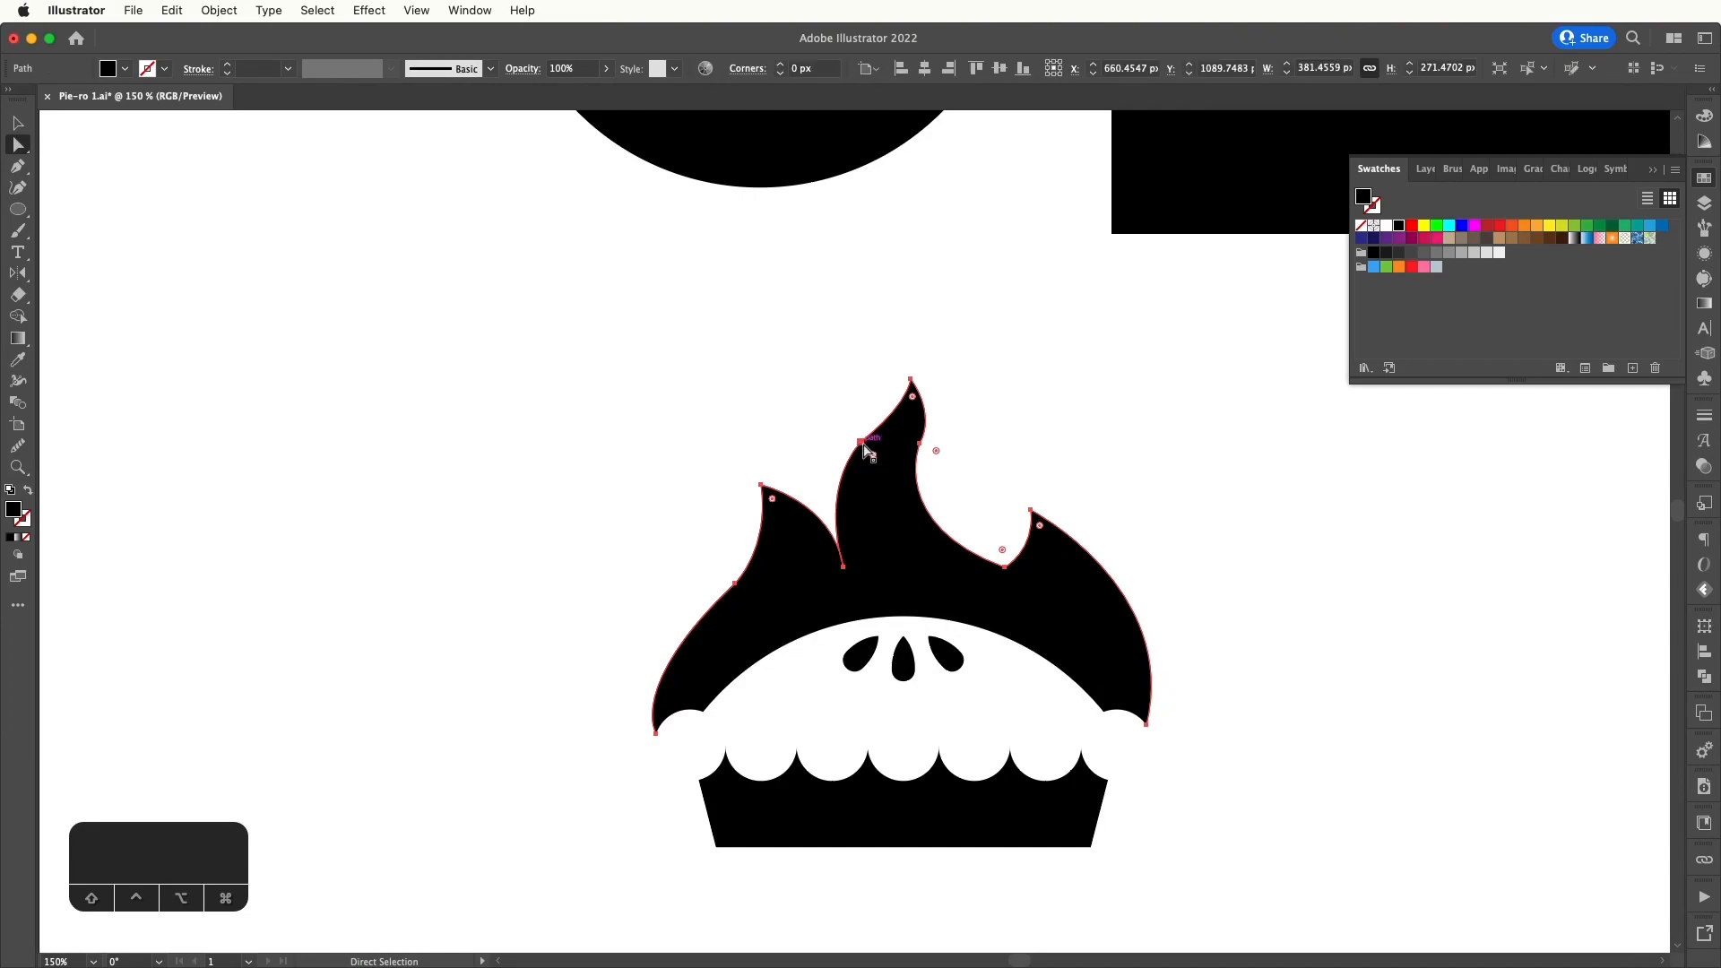
click(862, 443)
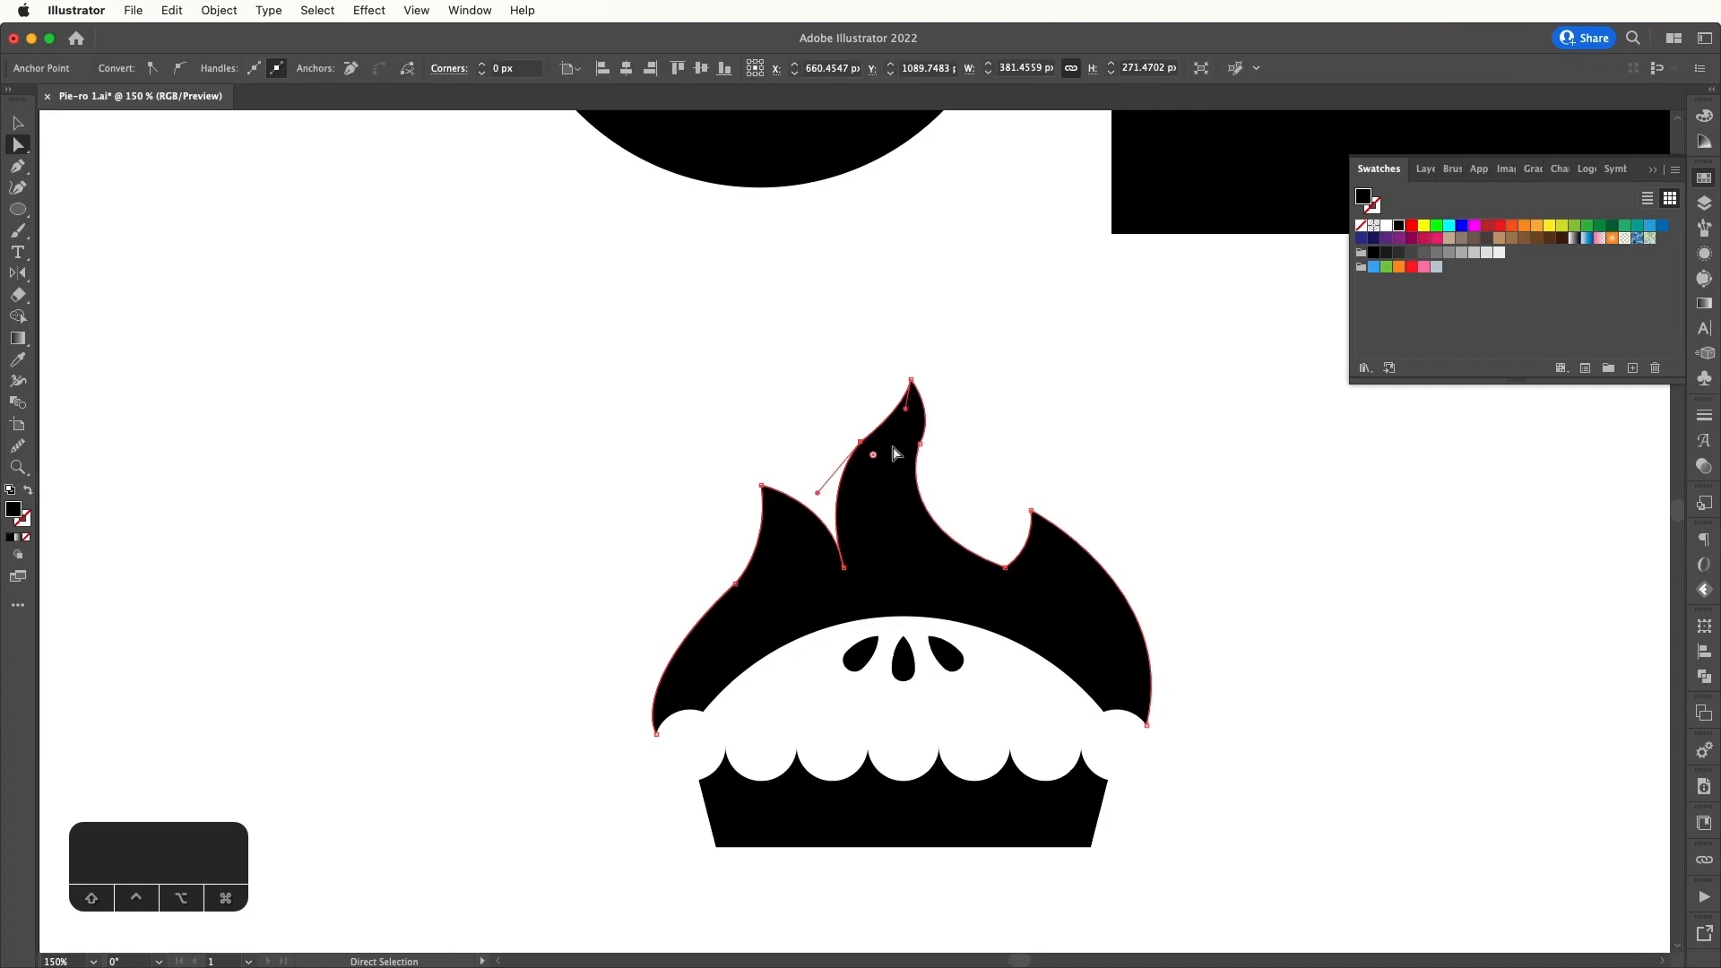
click(21, 443)
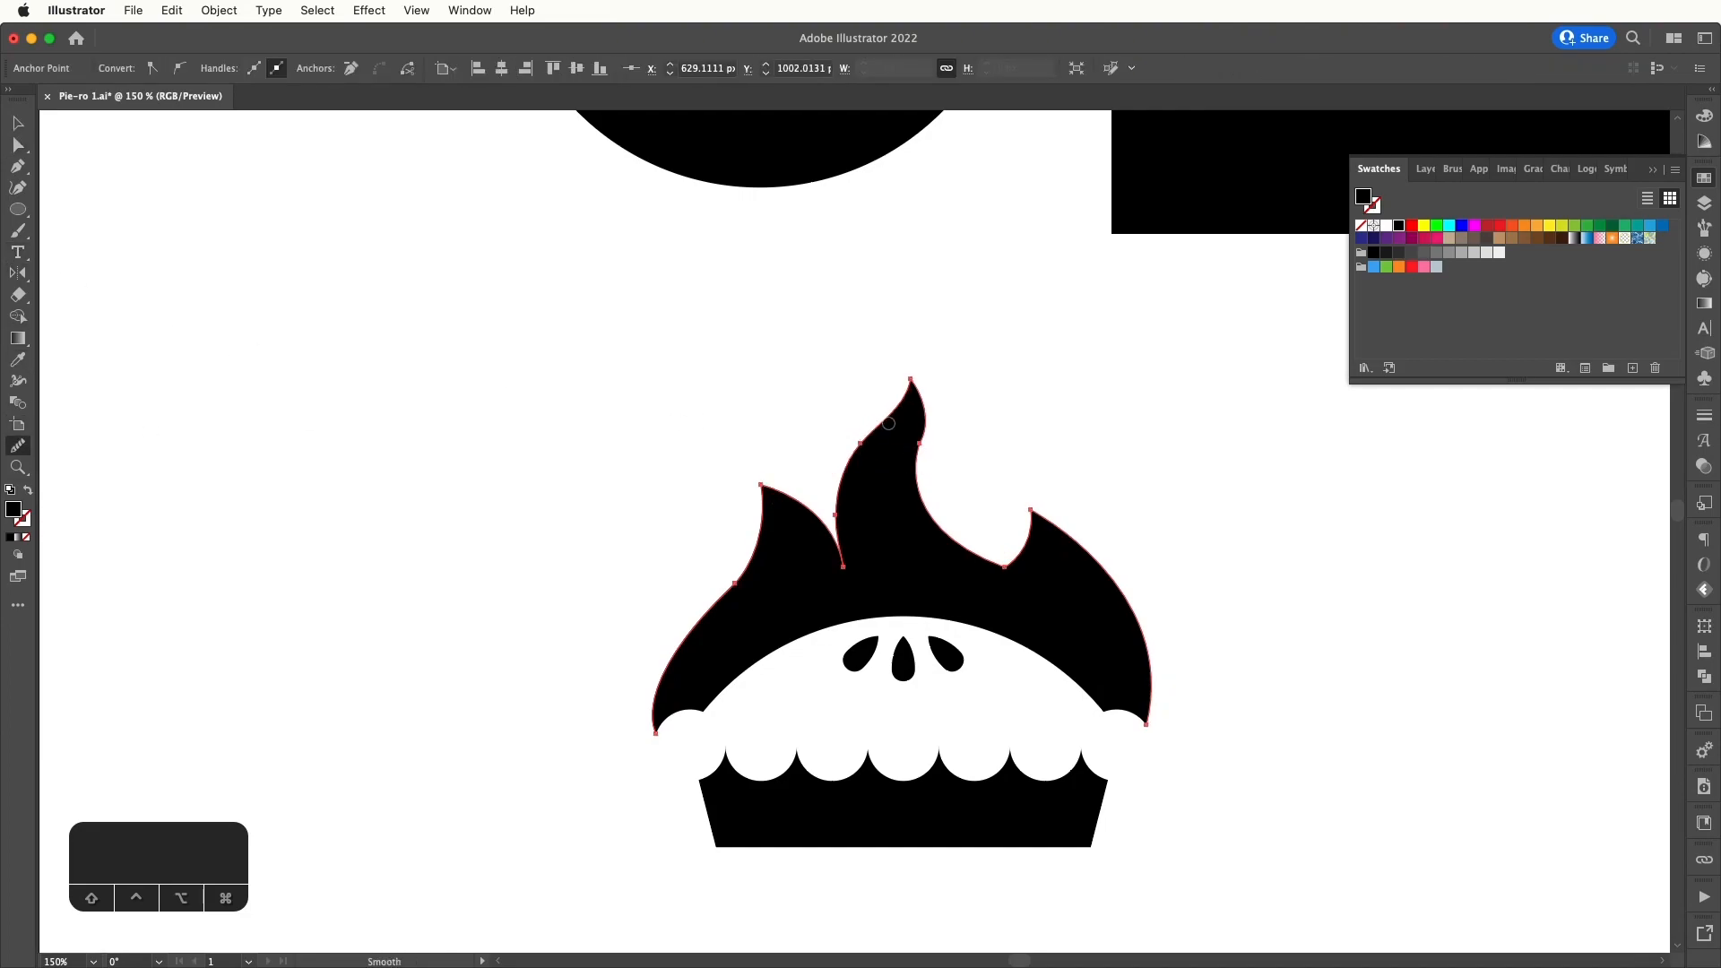
drag(889, 423, 859, 445)
key(a)
click(985, 442)
drag(987, 437, 922, 413)
key(super+z)
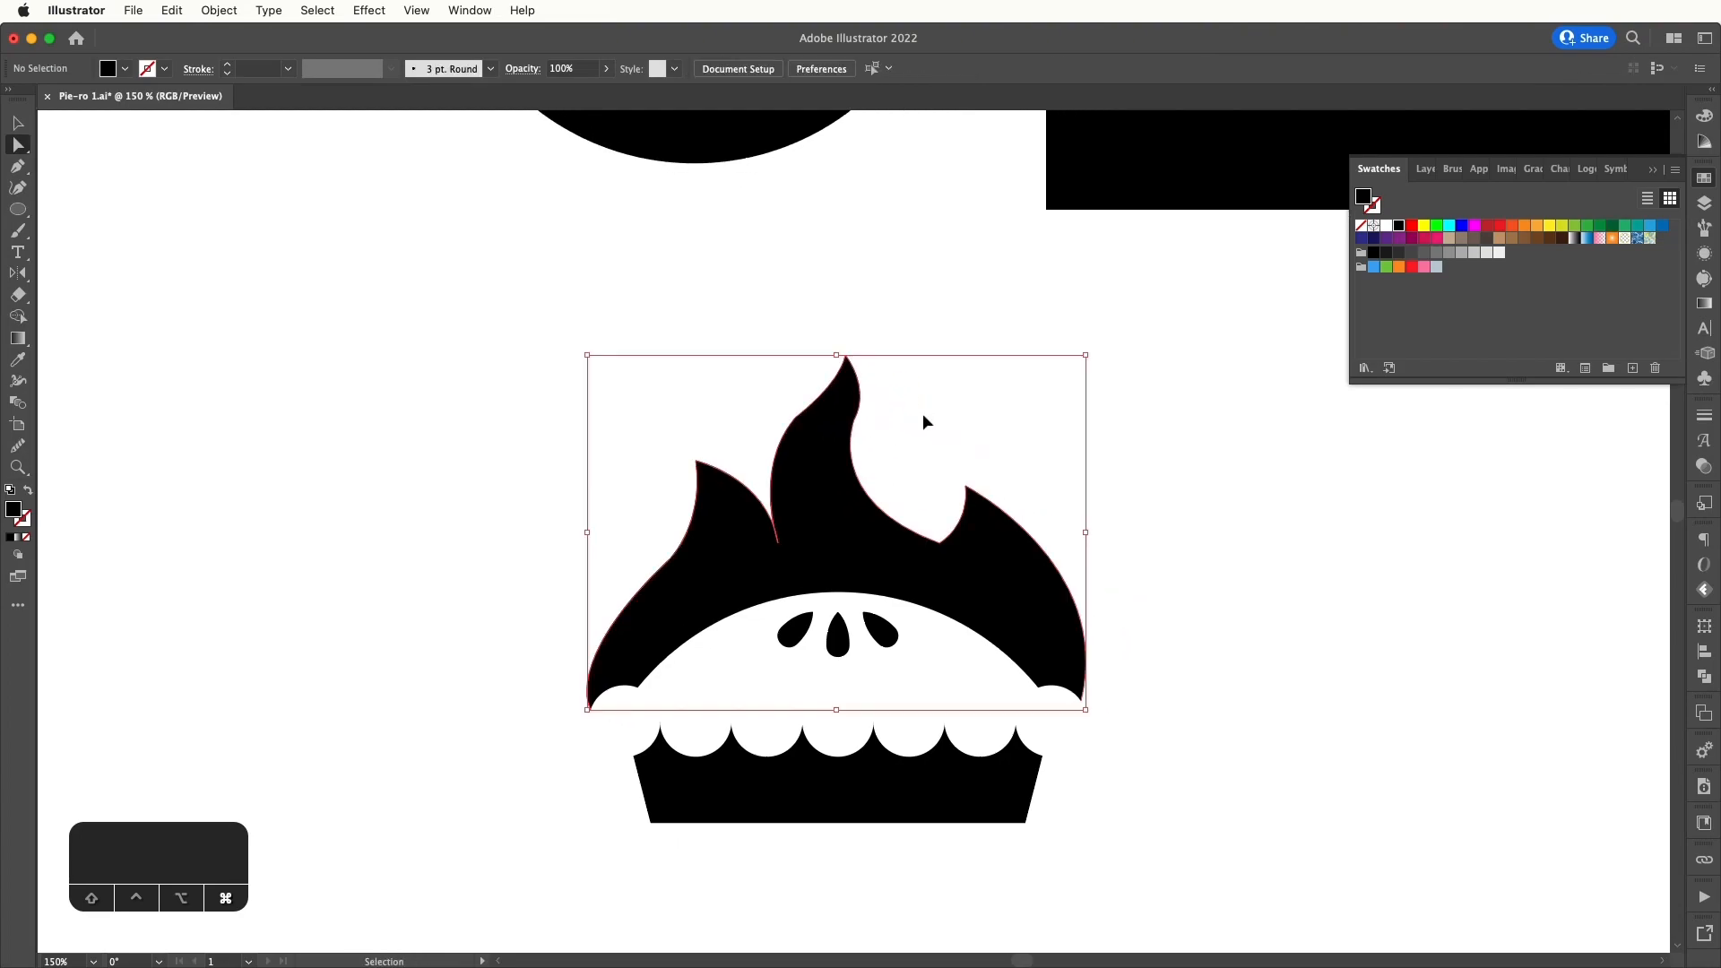
- Move the middle flame tongue's tip and two side anchor points slightly to the right and down
click(903, 426)
click(801, 428)
click(794, 418)
drag(773, 336, 875, 434)
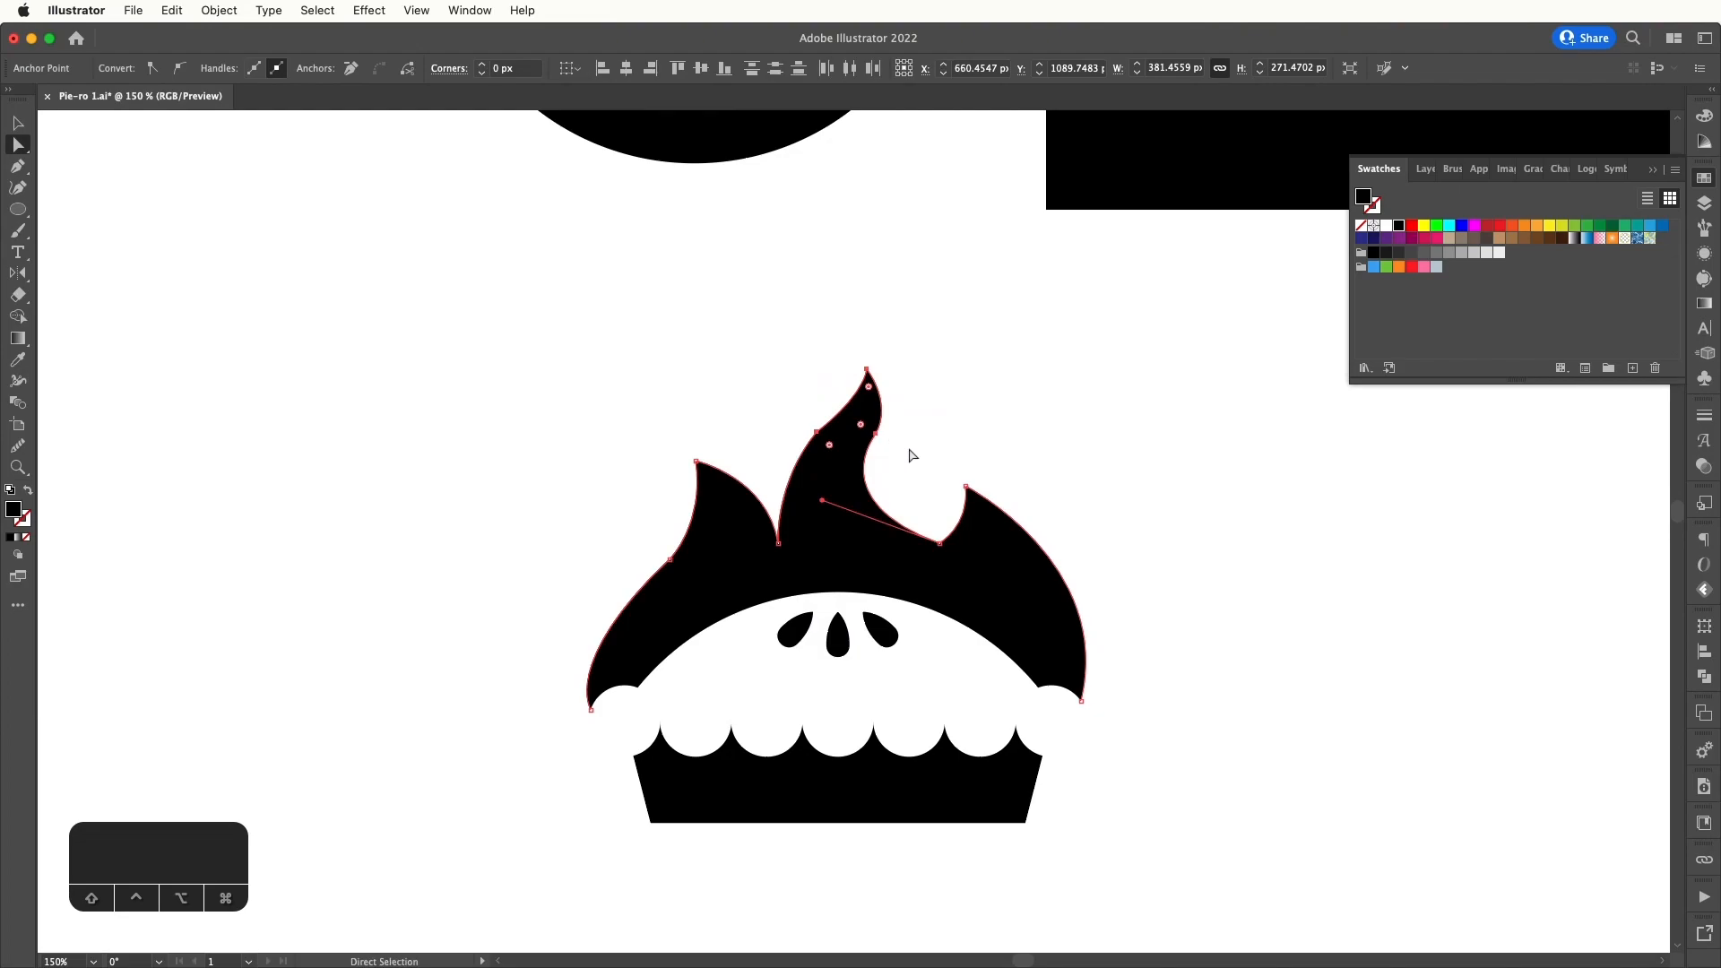
- Shorten the right notch's curve handle and move the middle tongue's right side anchor slightly outward to reshape that edge
click(909, 449)
click(875, 436)
drag(822, 500, 856, 499)
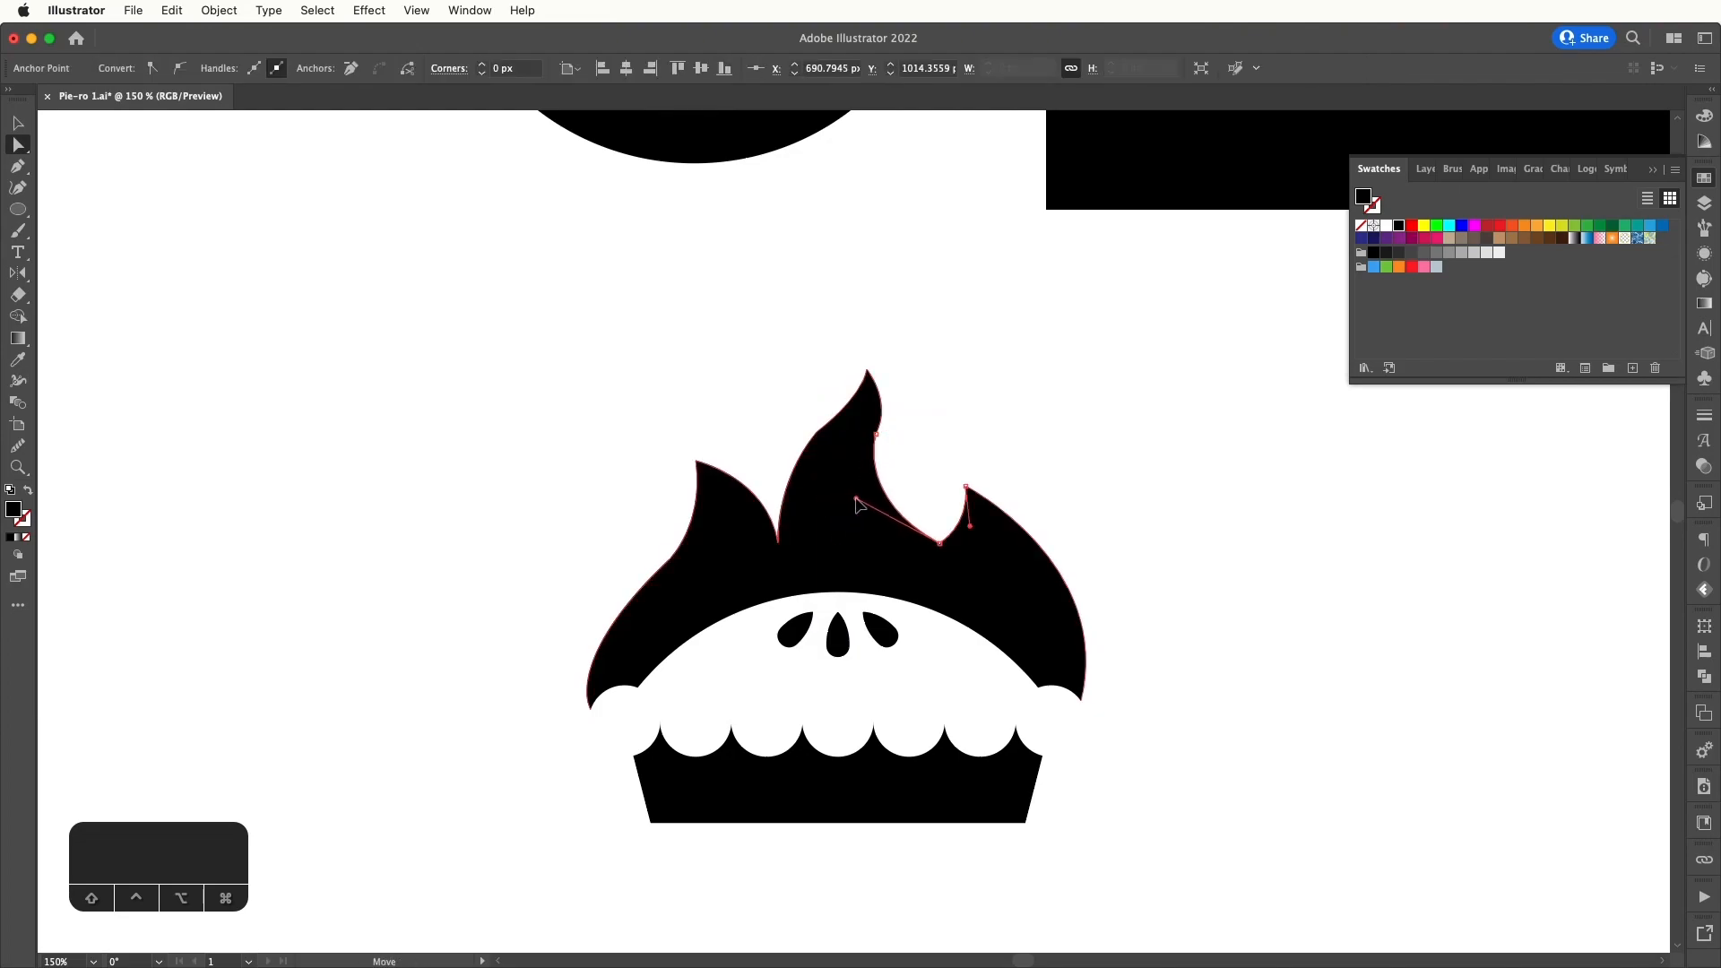
click(902, 431)
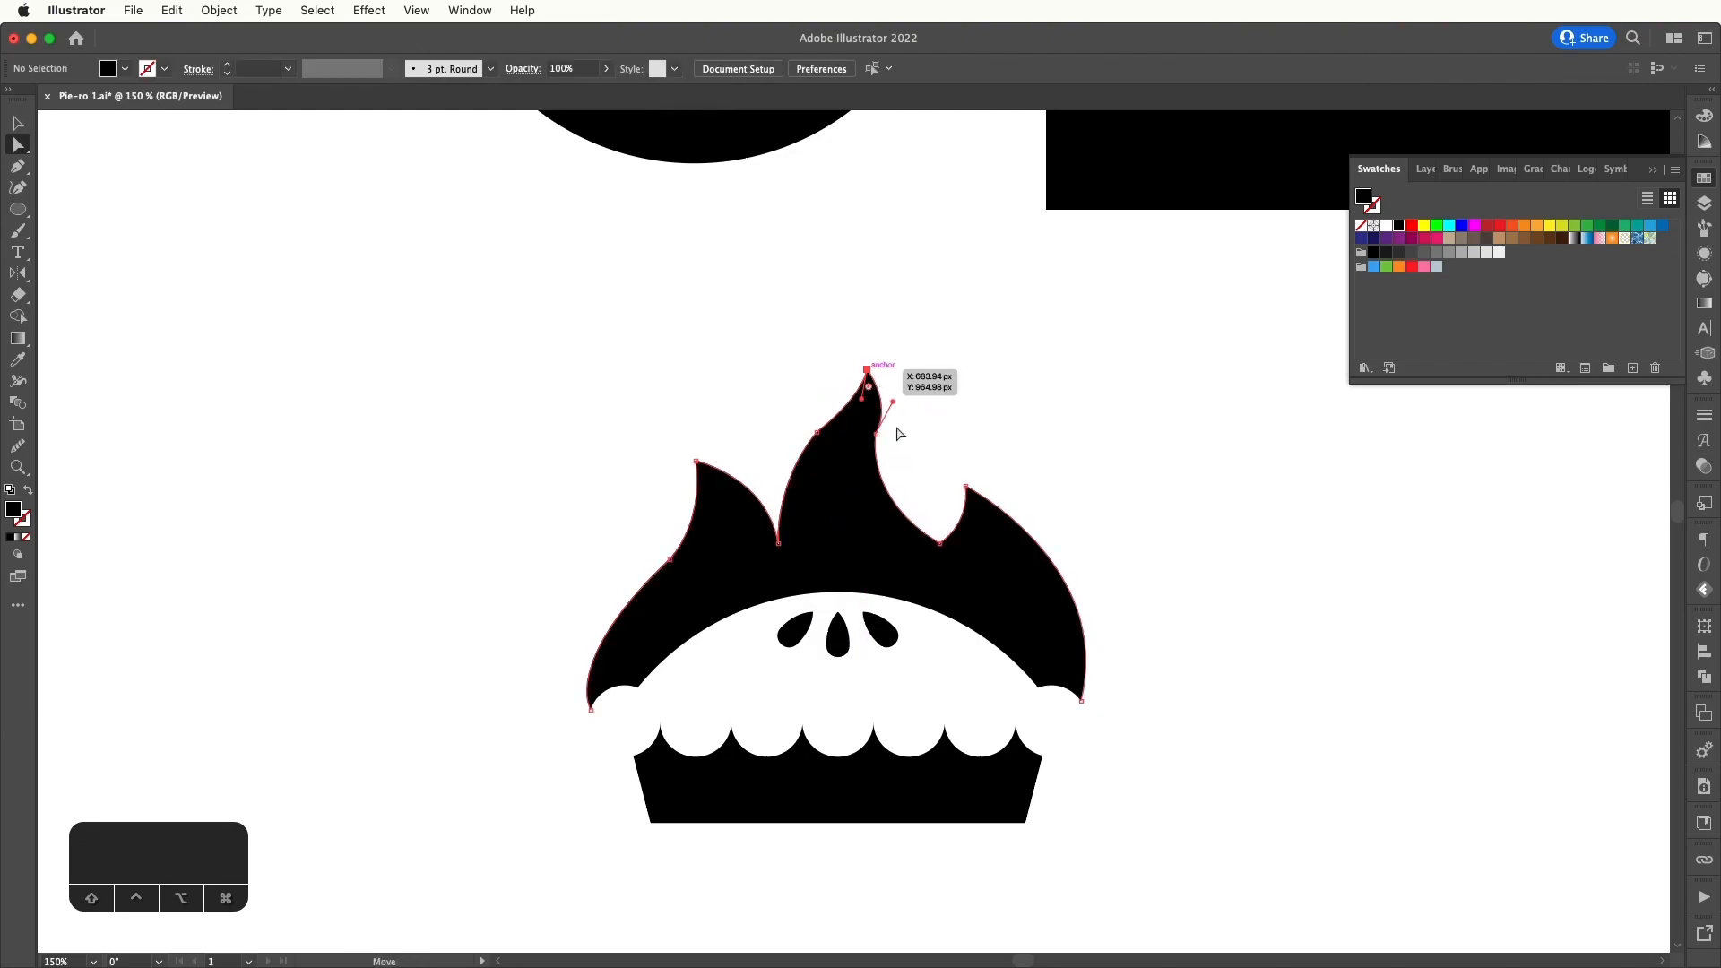
drag(877, 434, 888, 439)
- Convert the anchor on the middle tongue's left edge to a smooth point and adjust its handle for a flowing curve
click(816, 432)
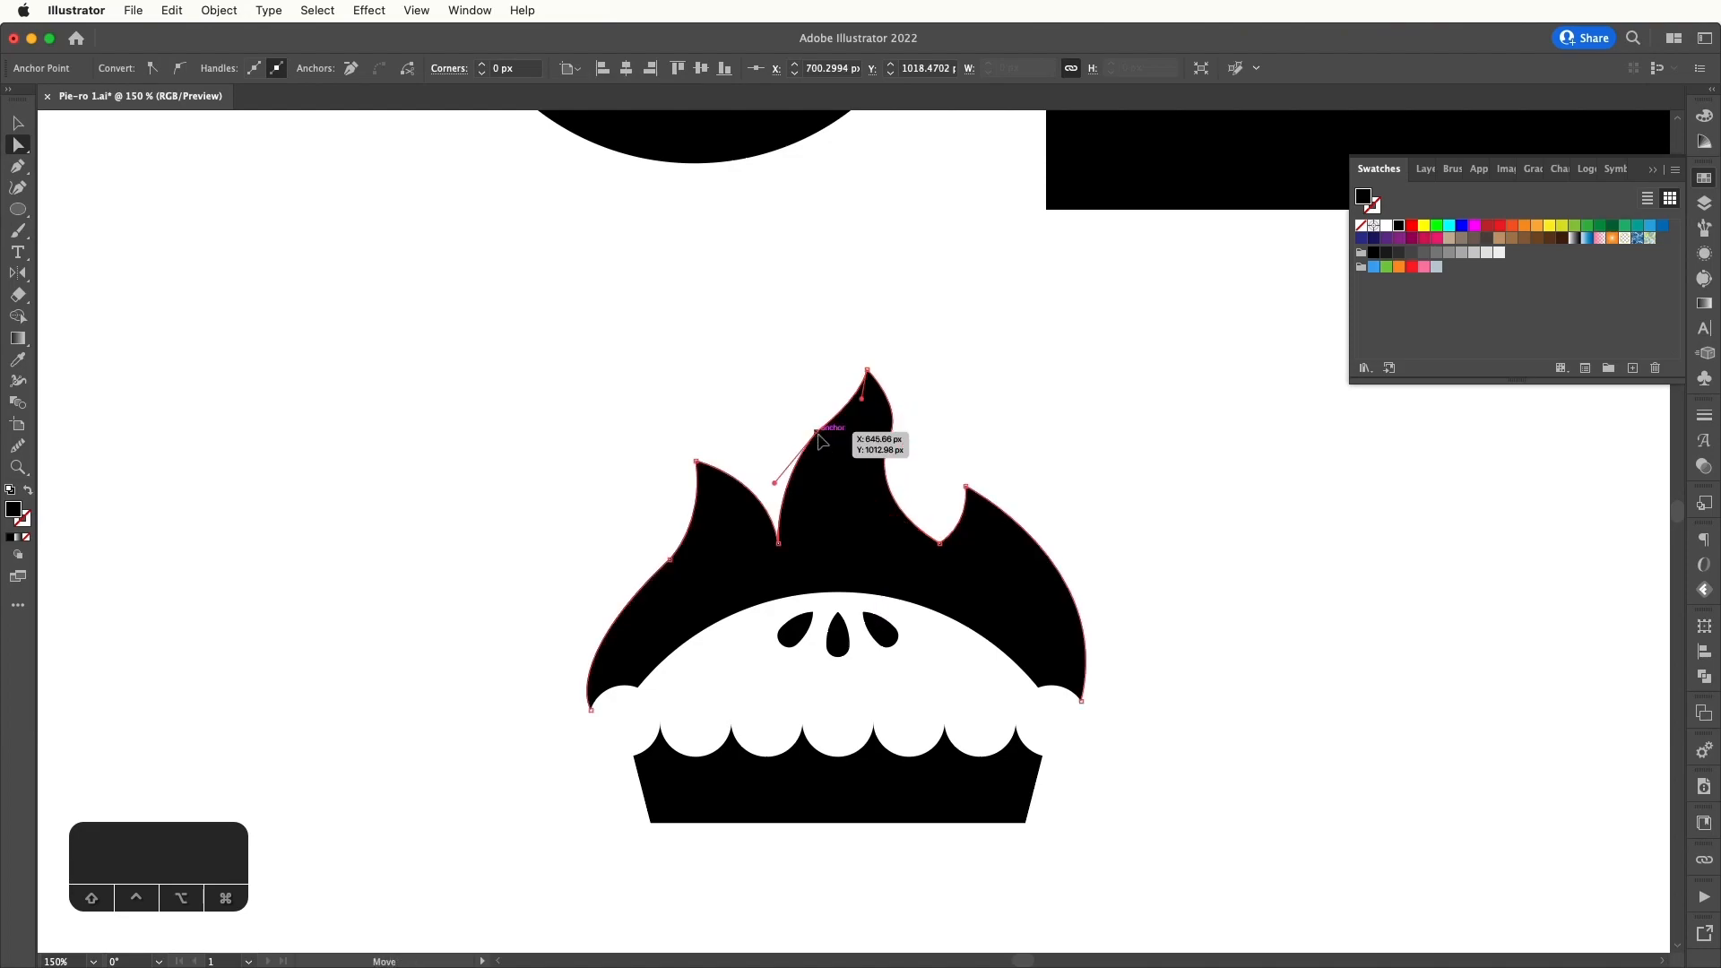
click(178, 72)
drag(830, 417, 837, 415)
click(953, 436)
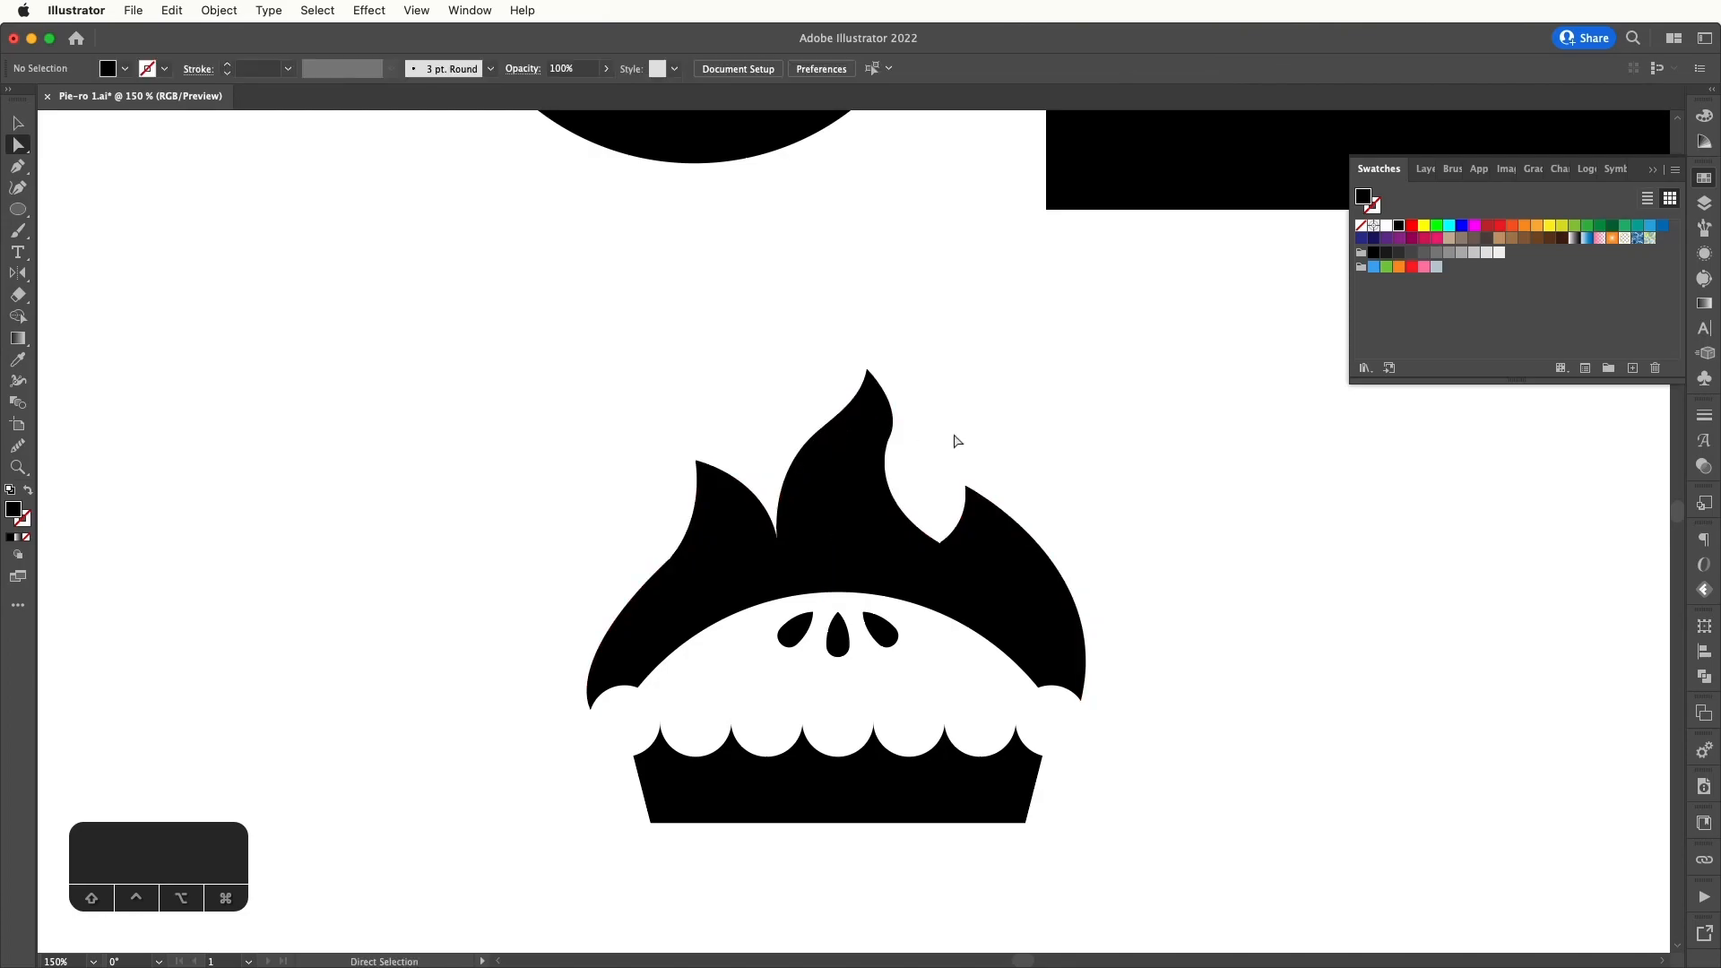
- Raise the base point of the right notch slightly and move the right flame tongue's tip up and outward
key(super+minus)
key(super+minus)
key(super+equal)
key(super+equal)
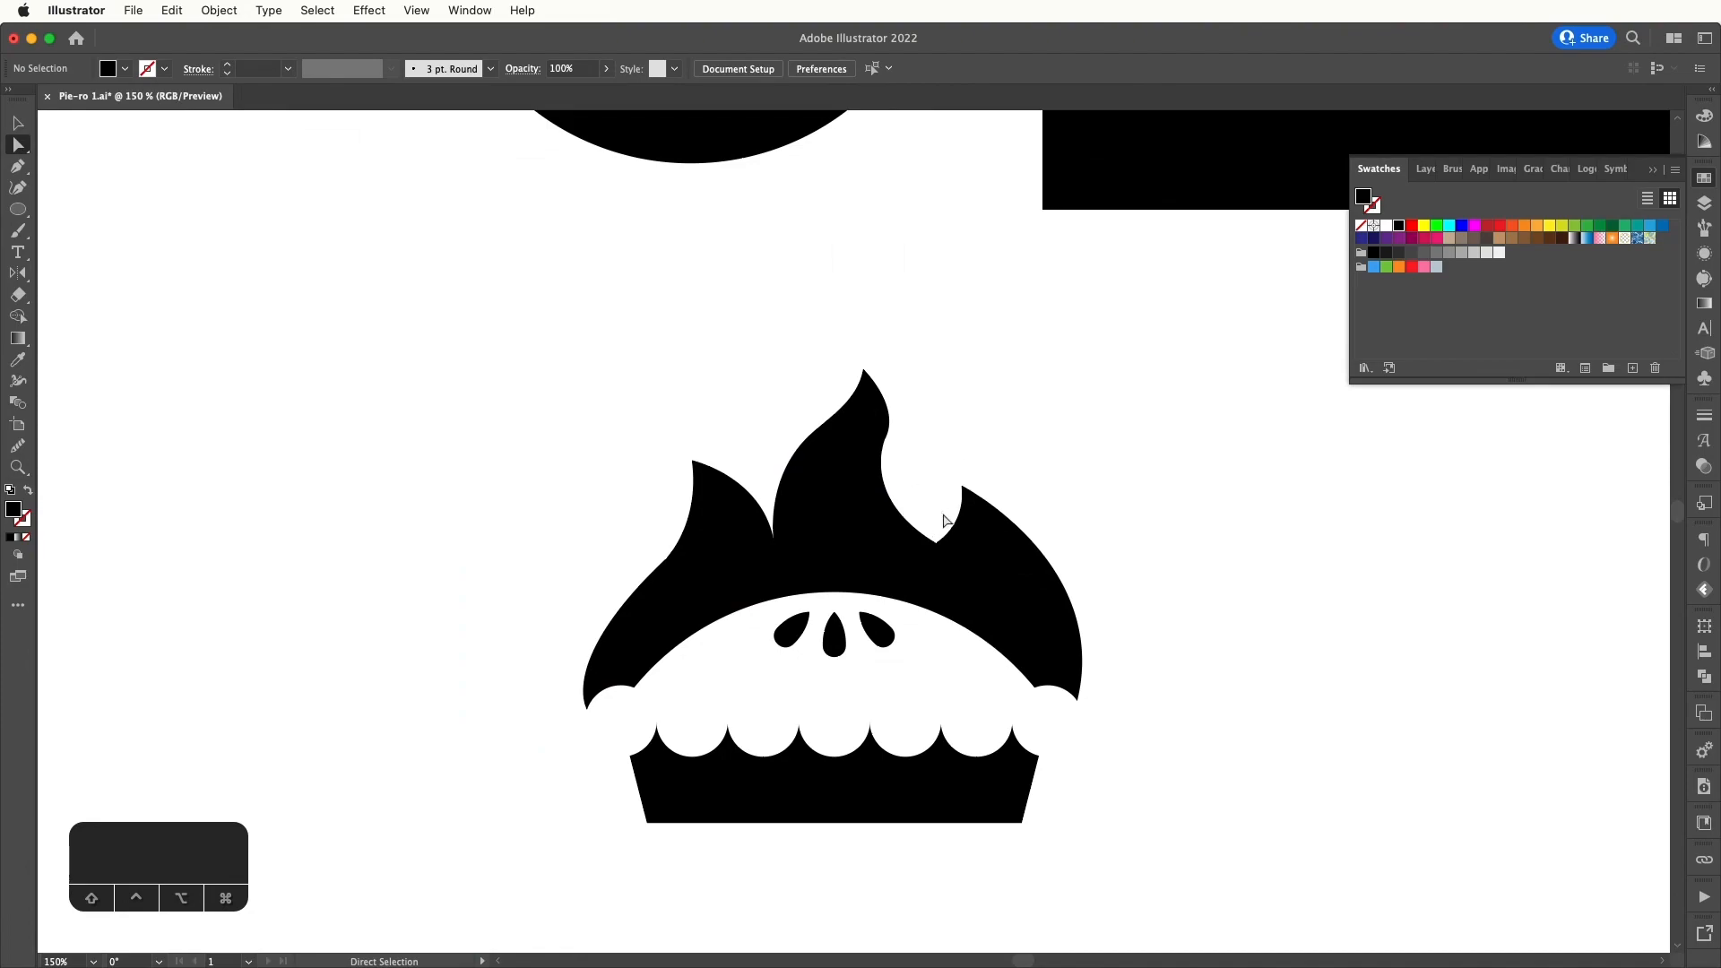
drag(936, 542, 930, 527)
drag(854, 484, 970, 472)
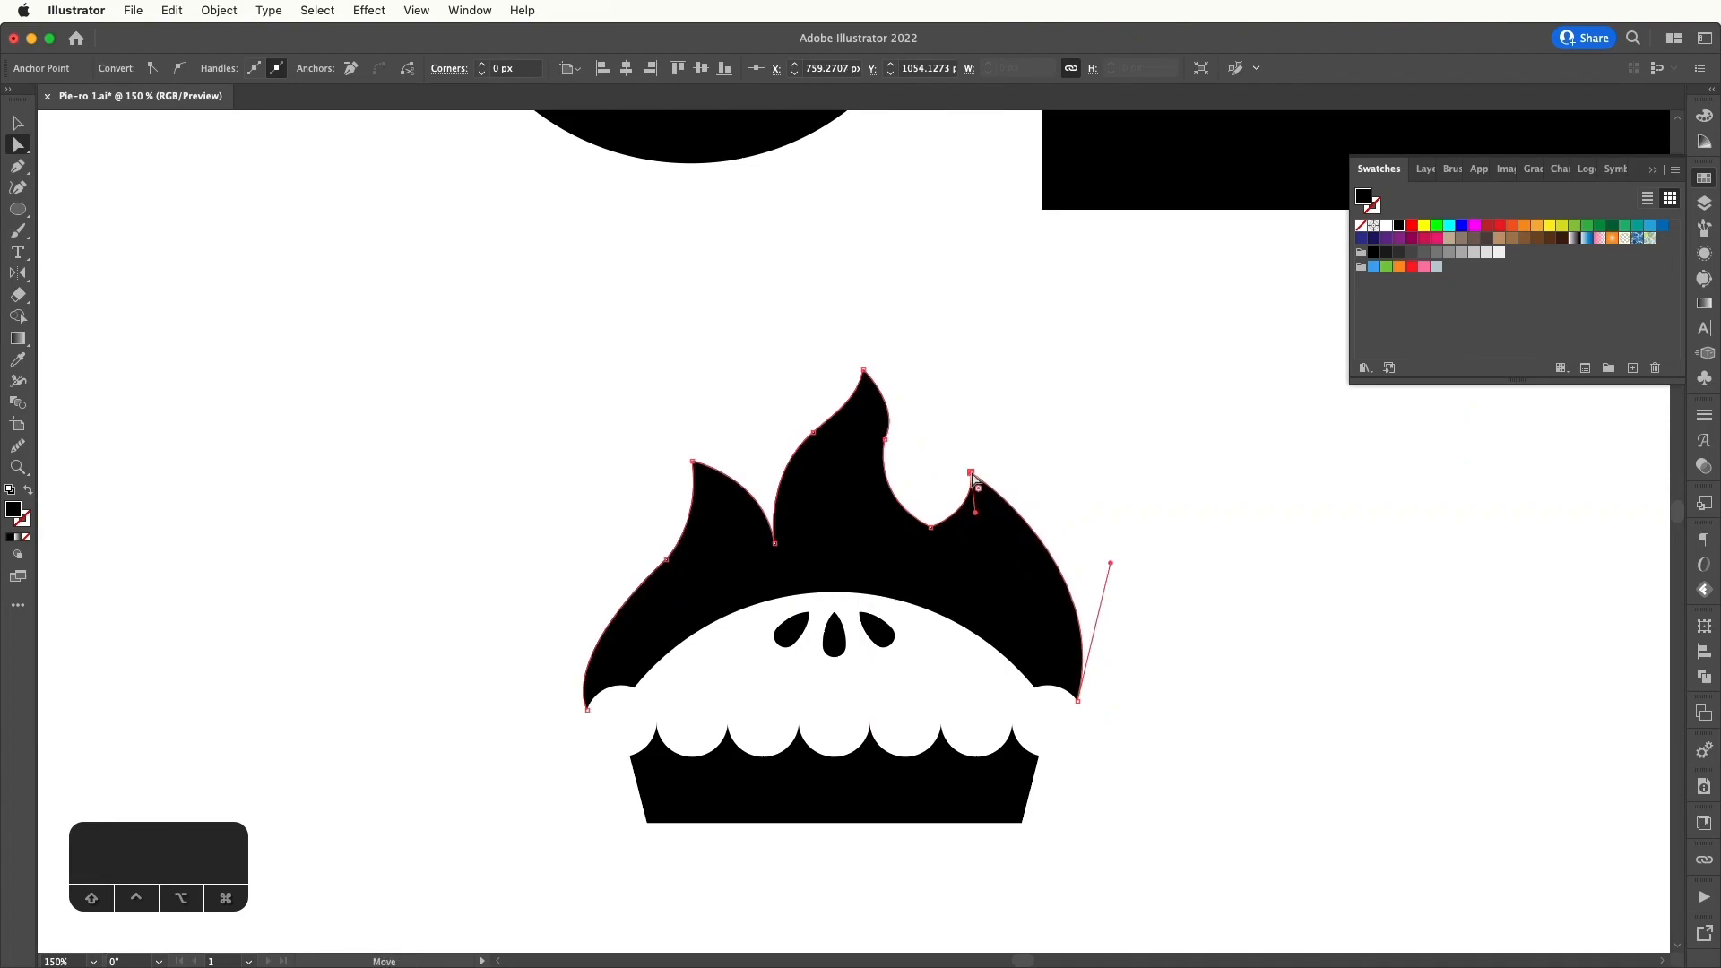
- Convert the anchor on the middle flame tongue's right edge to a smooth point, and check the anchor on its left edge
click(896, 434)
click(884, 438)
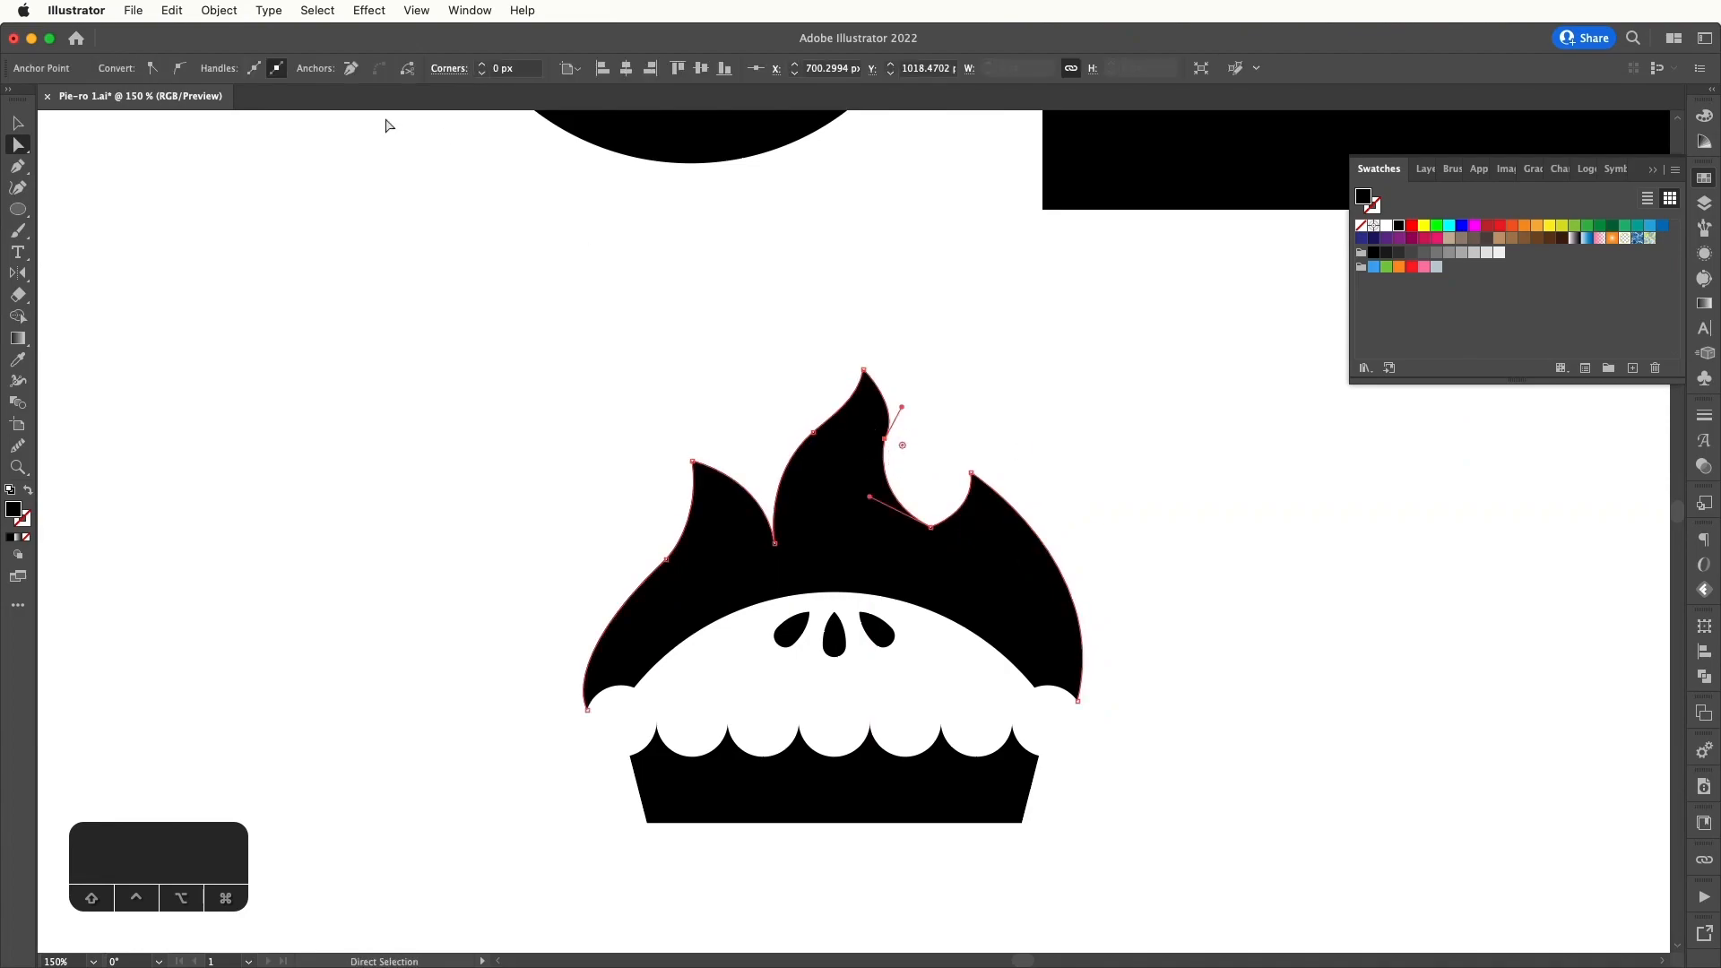
click(1080, 434)
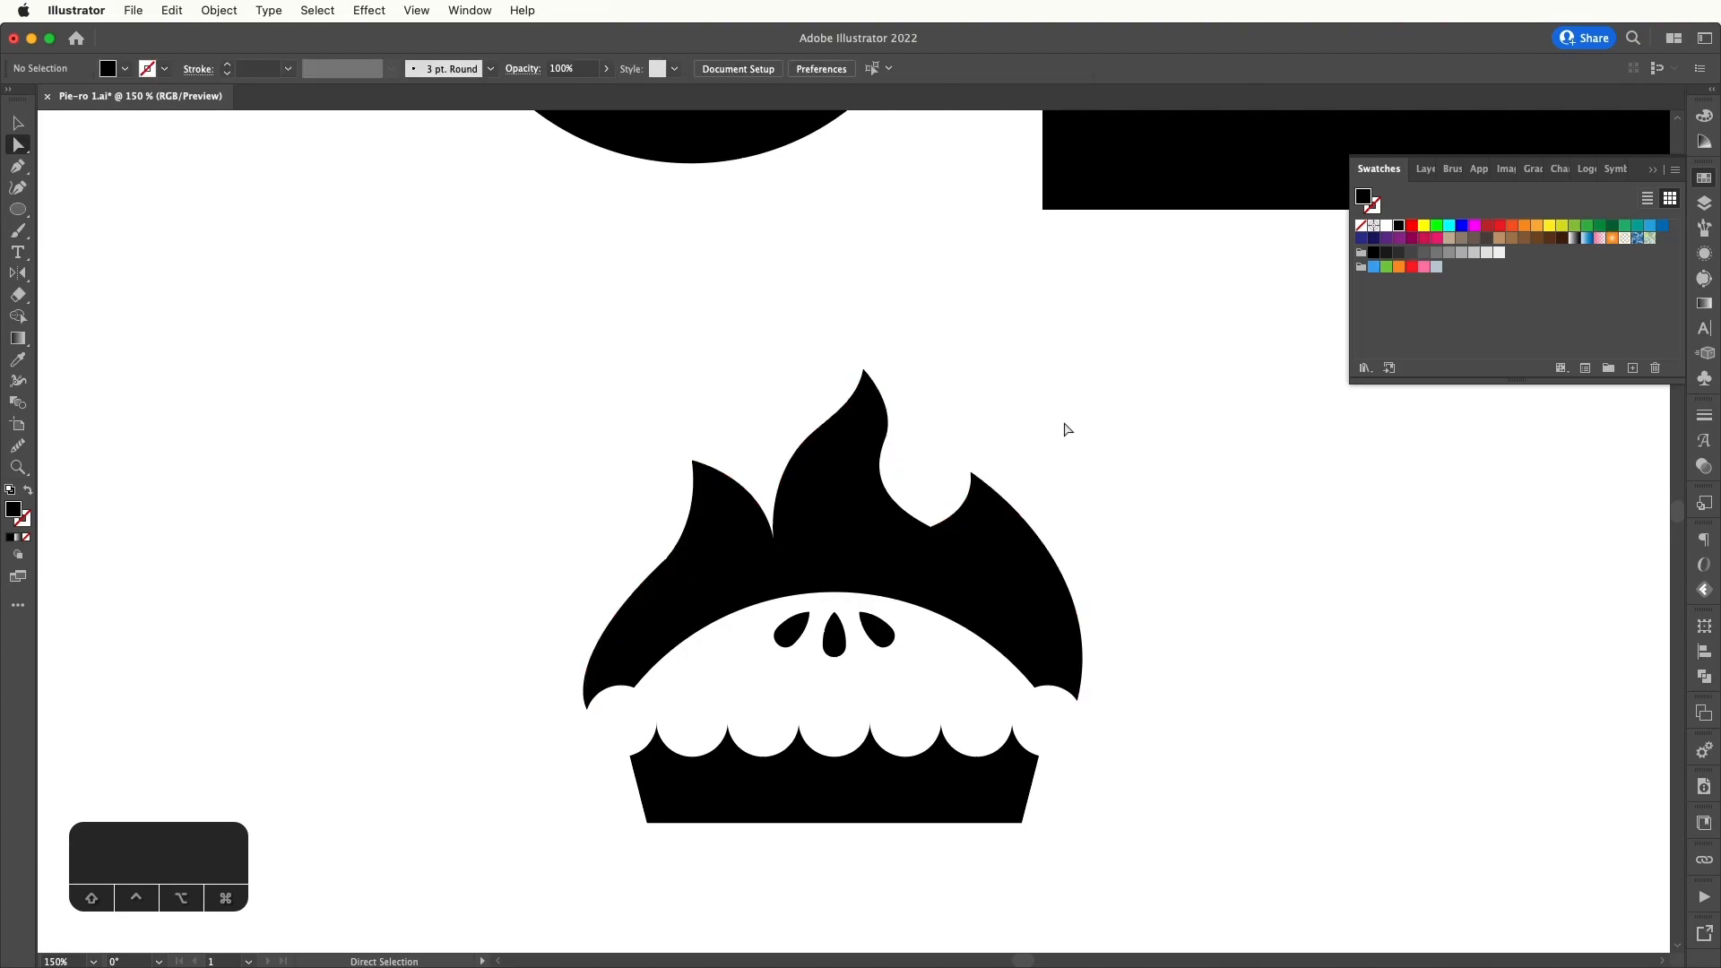
click(814, 431)
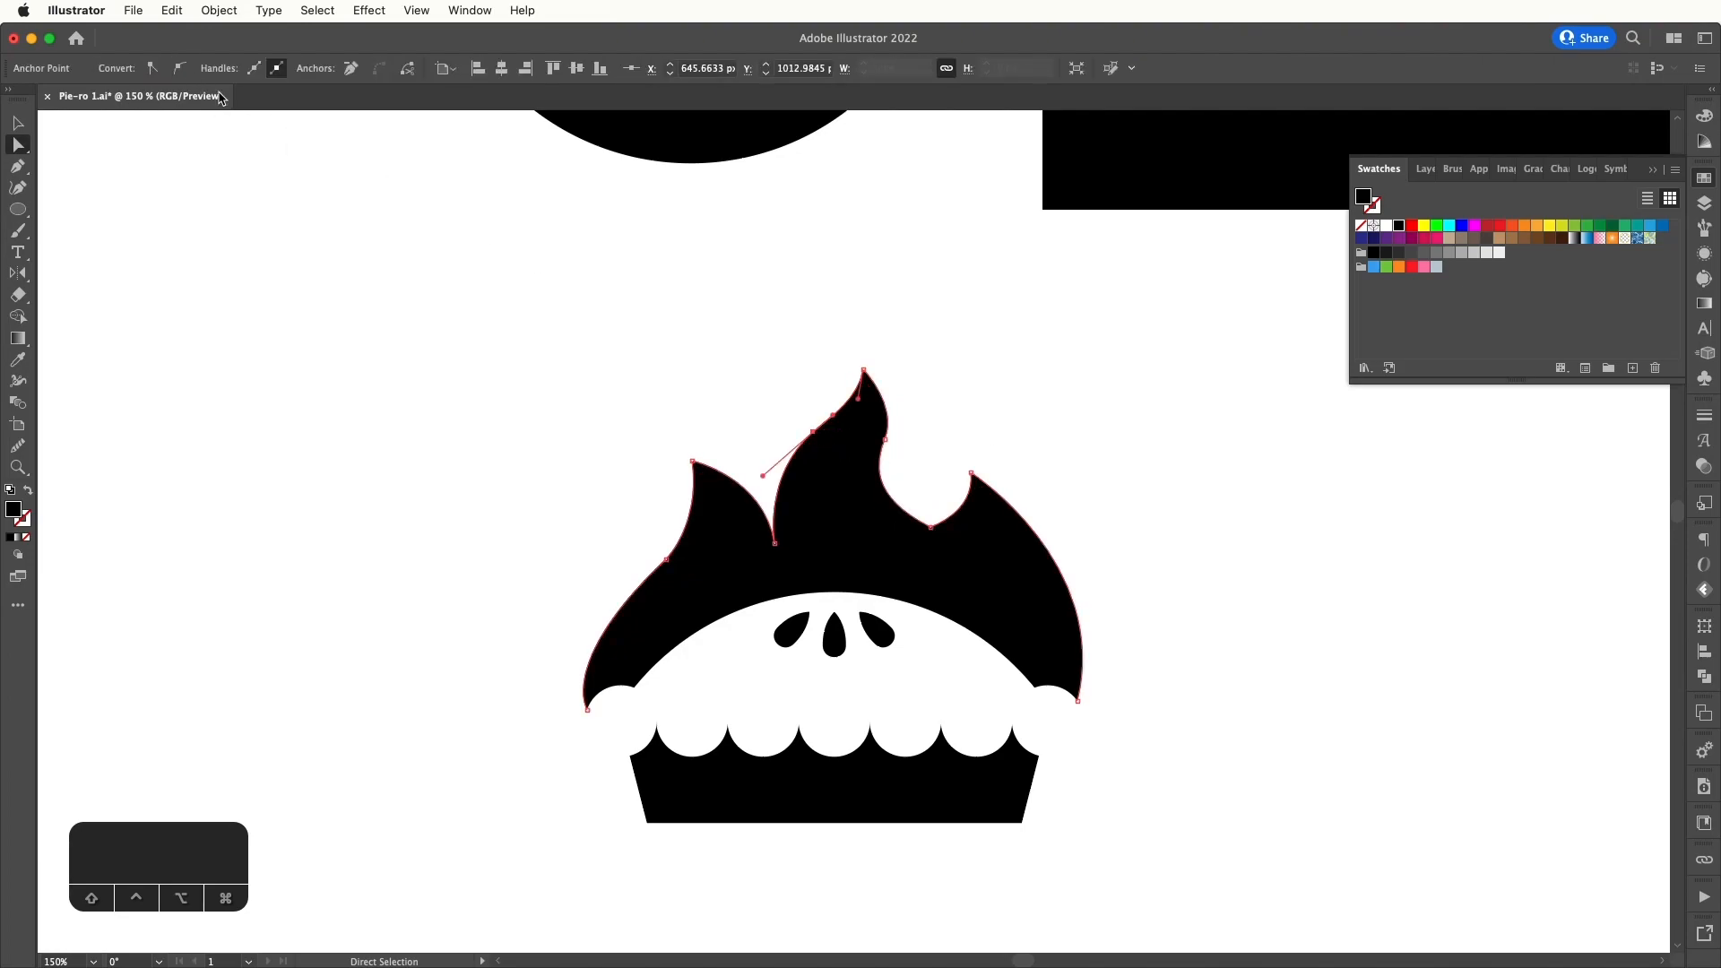
click(529, 265)
drag(910, 389, 852, 342)
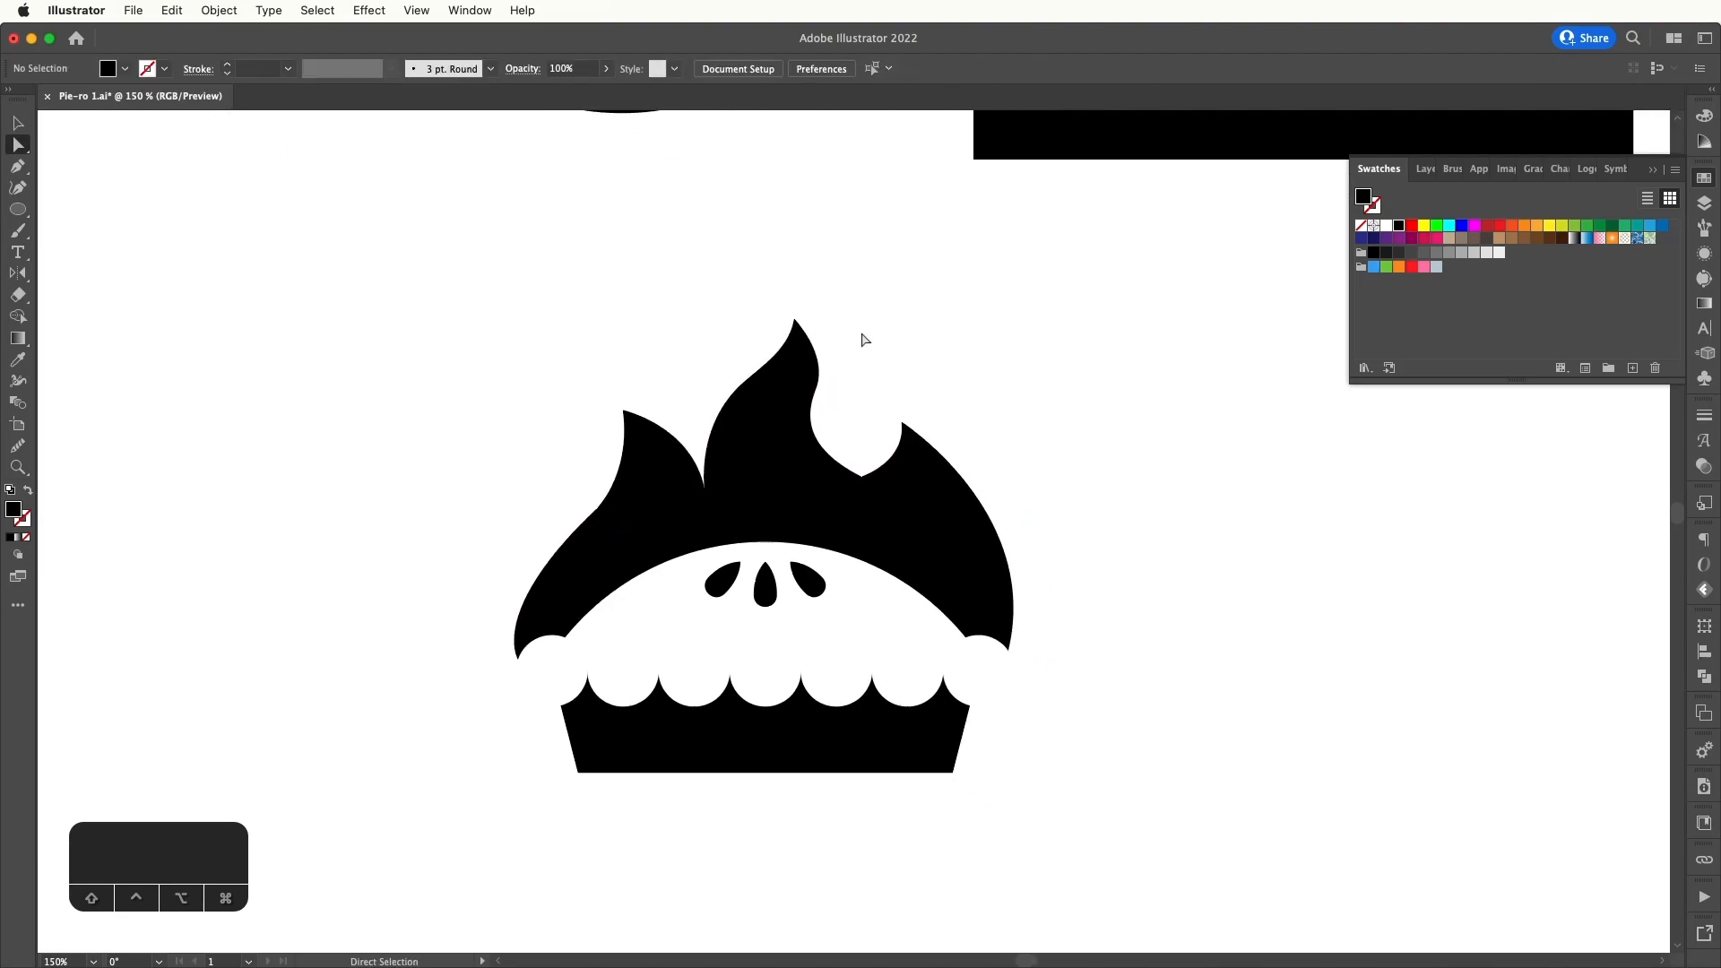
- Move the right flame tongue's tip inward and slightly up, toward the middle tongue
click(903, 502)
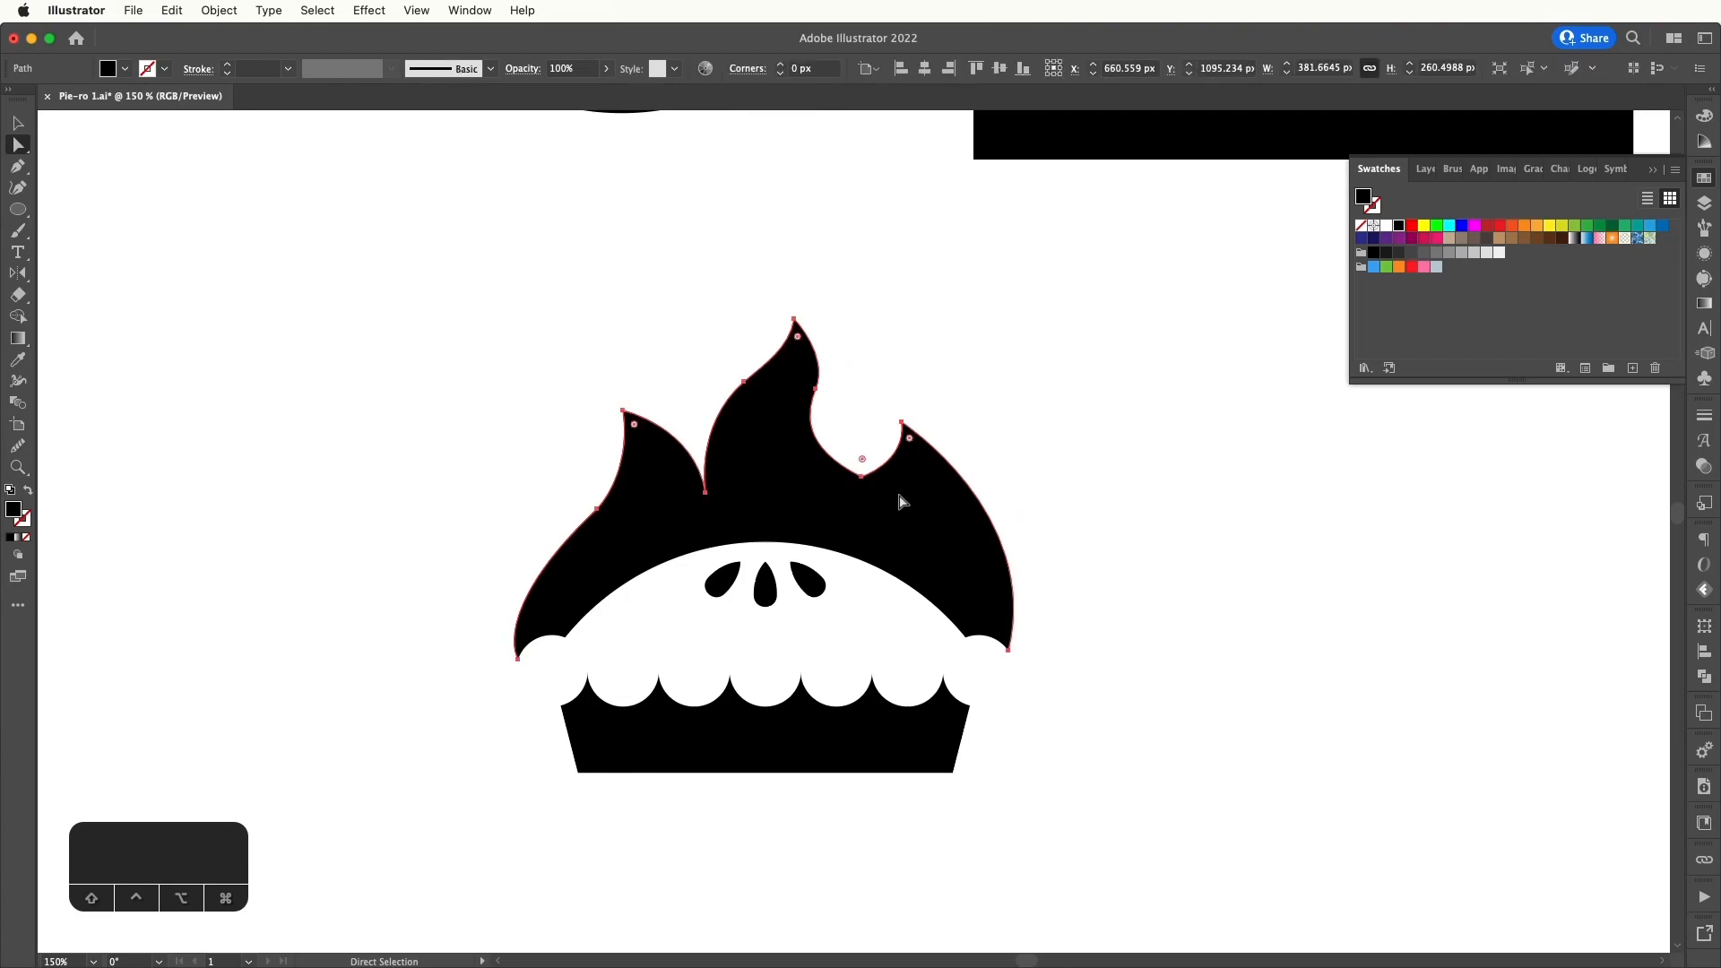
drag(901, 421, 874, 416)
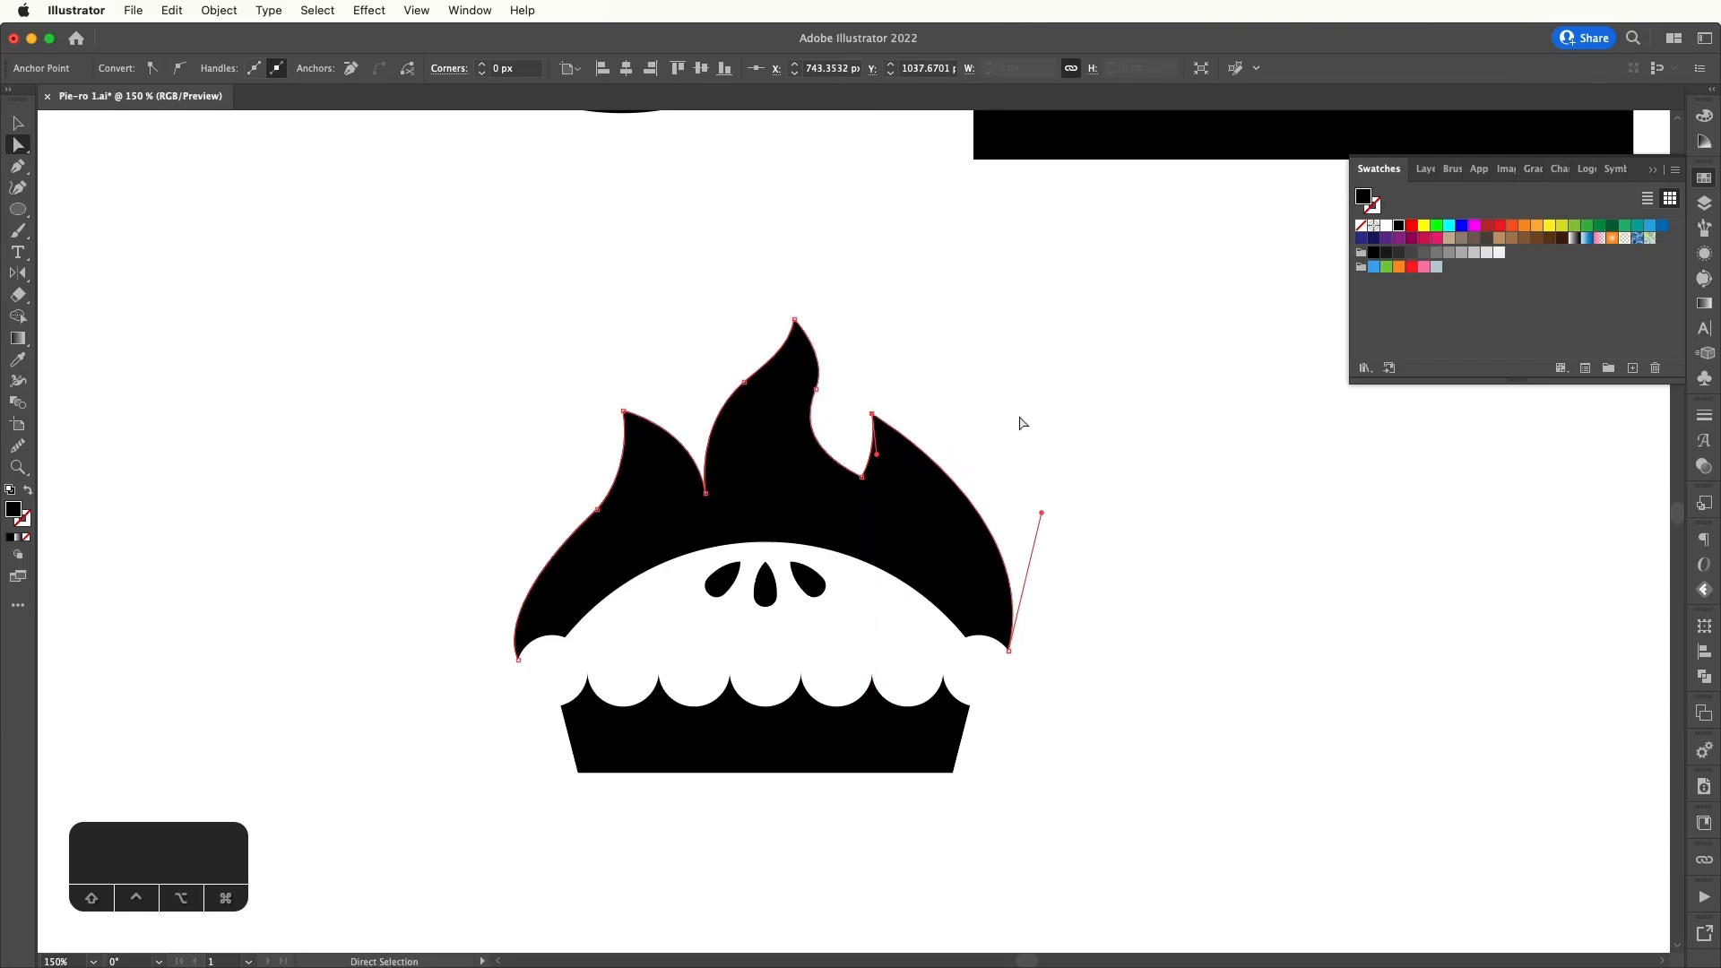
click(1018, 414)
- Examine the flaming pie's overall silhouette at small and large sizes beside the hand-drawn sketches
key(super+minus)
key(super+minus)
key(super+minus)
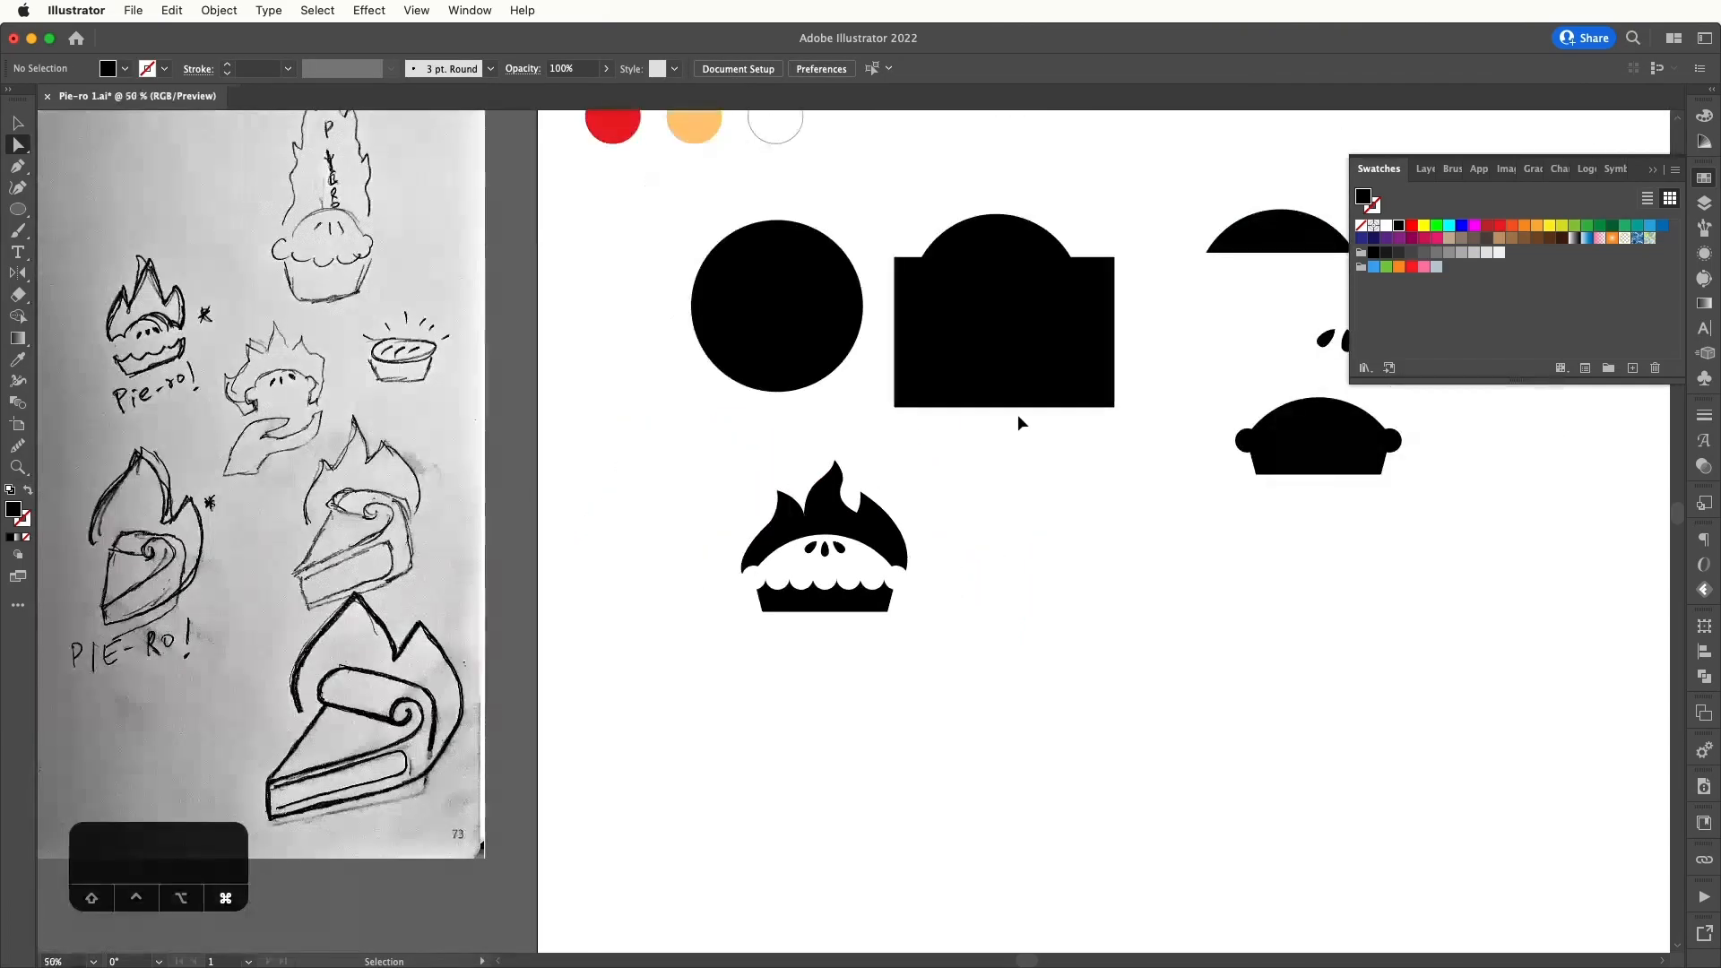
key(super+plus)
key(super+plus)
key(super+plus)
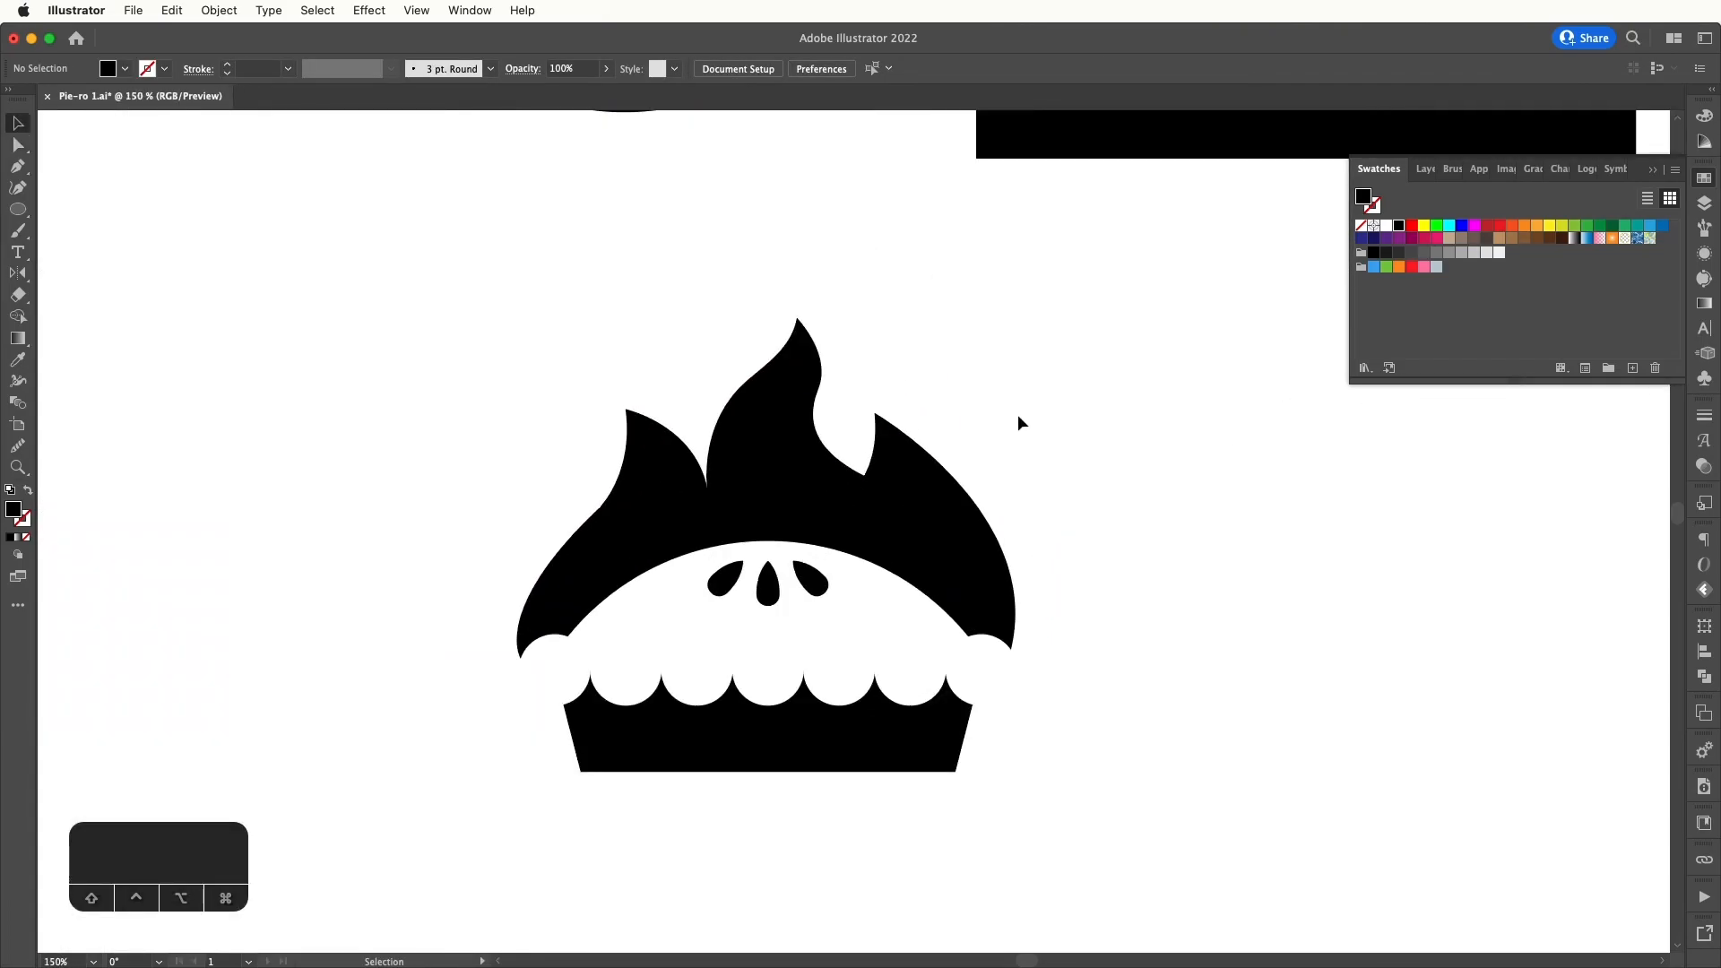
key(super+minus)
key(super+minus)
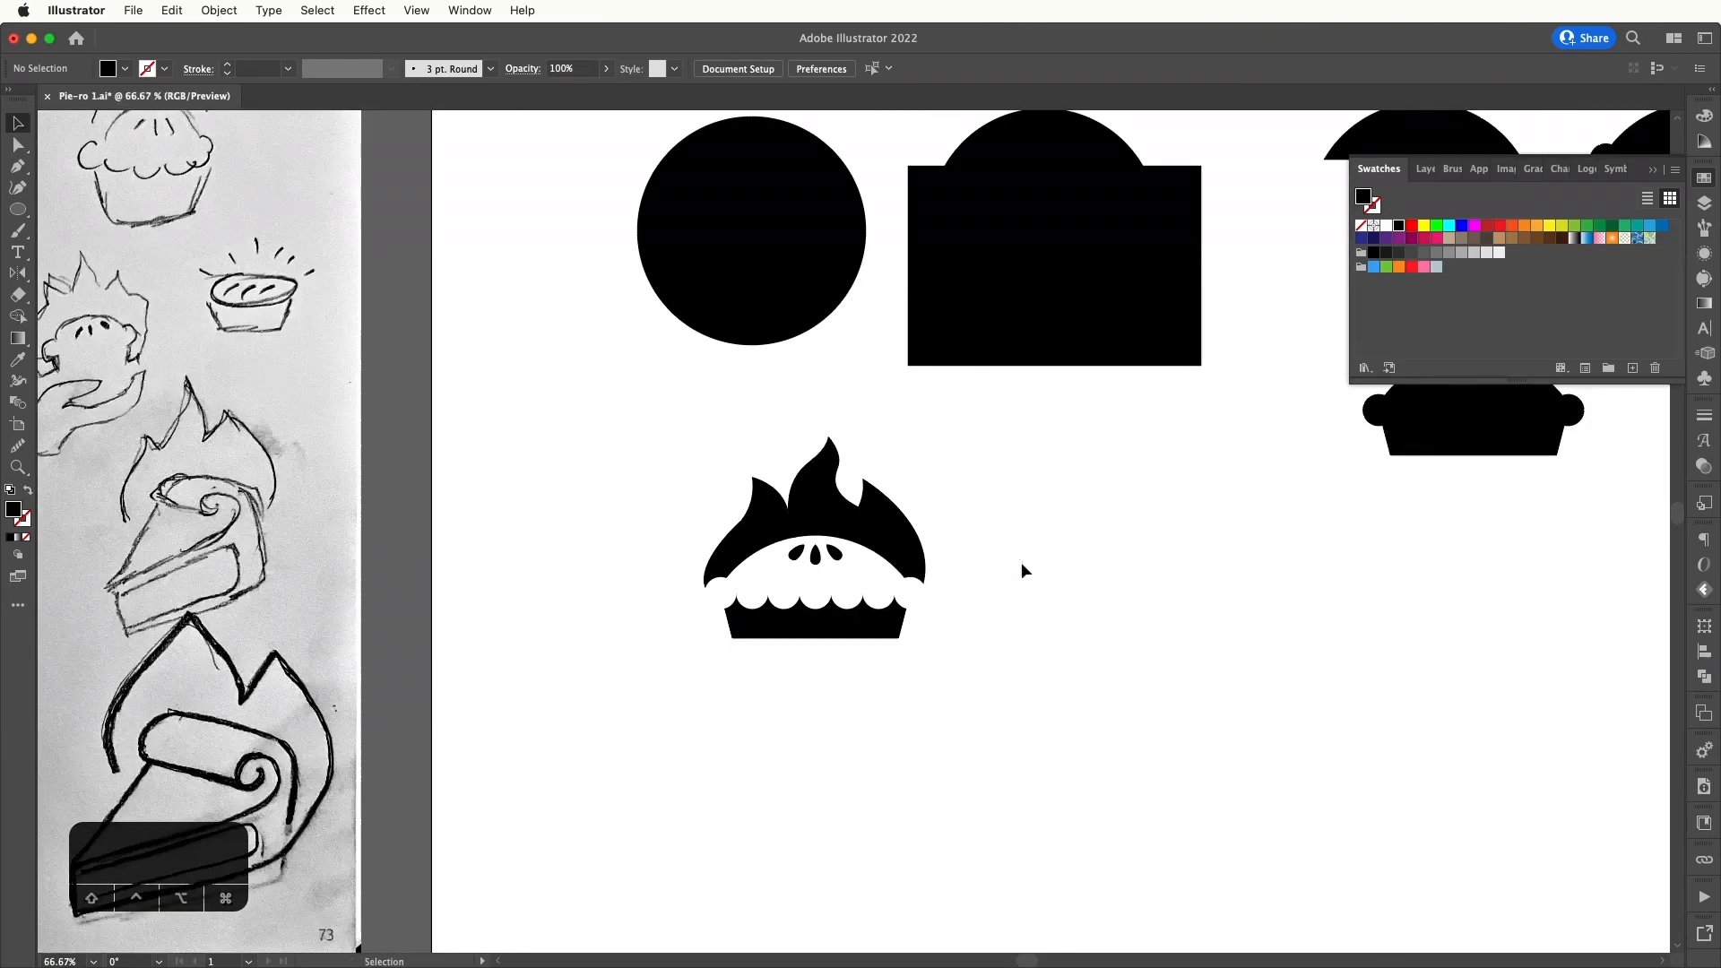
- Duplicate the whole flaming pie icon into the empty space beside the original
scroll(976, 556, down, 1)
scroll(977, 555, right, 1)
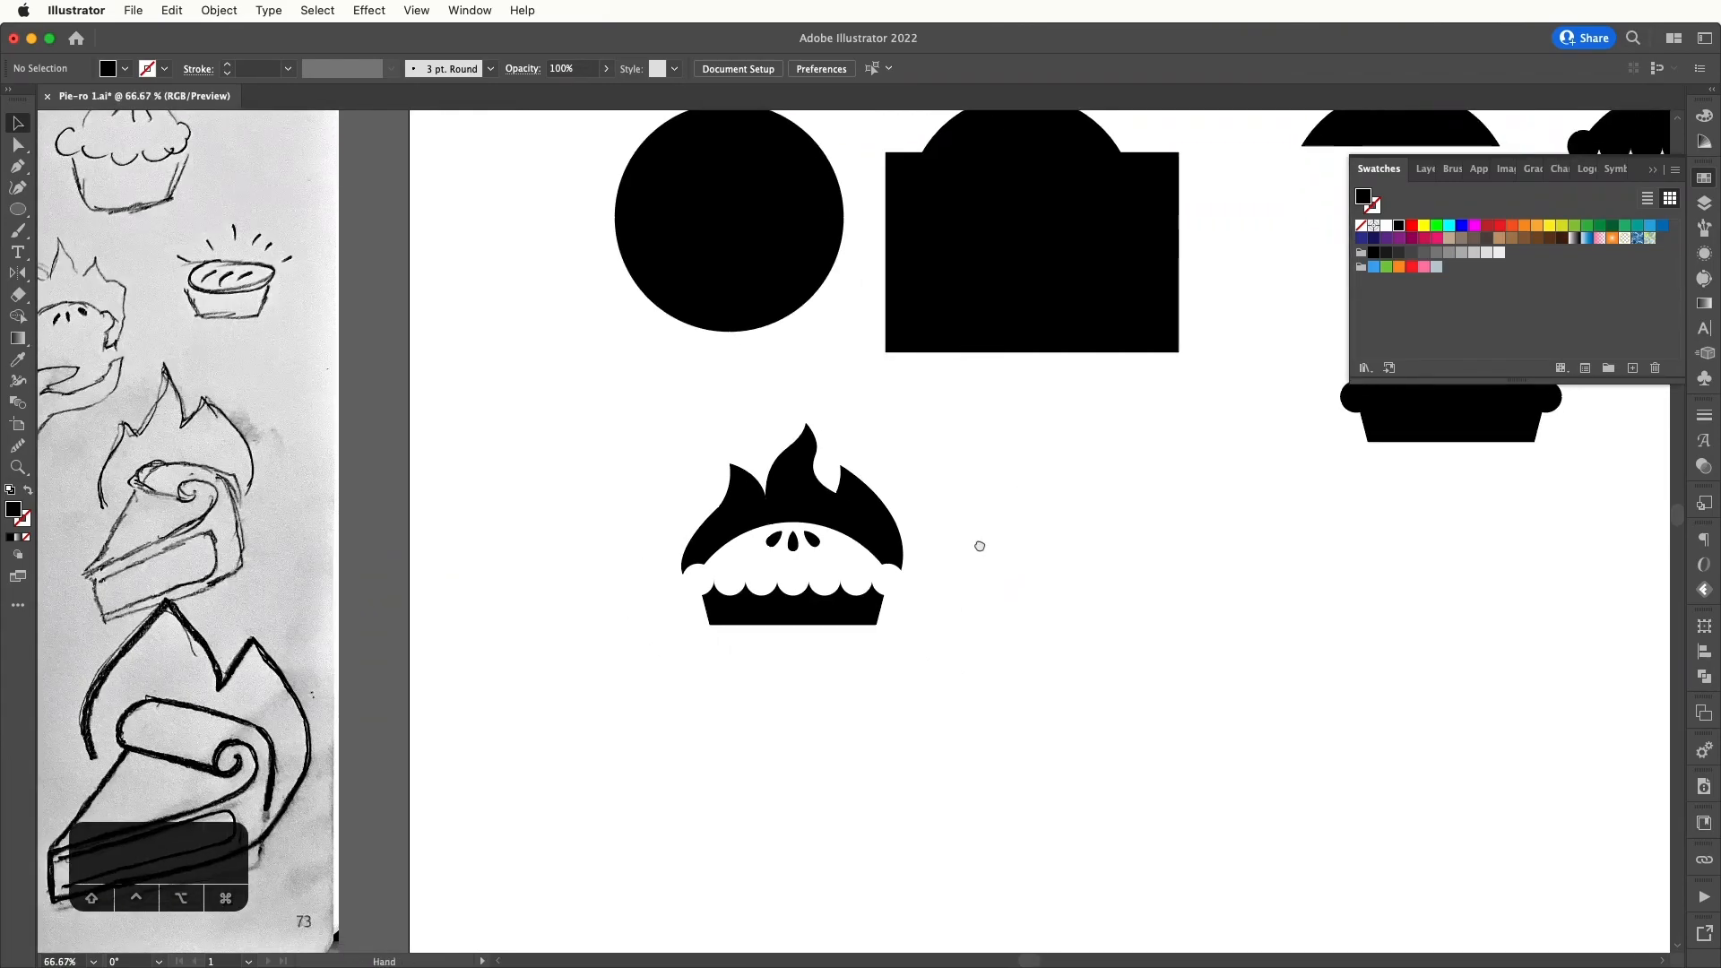
drag(952, 424, 685, 654)
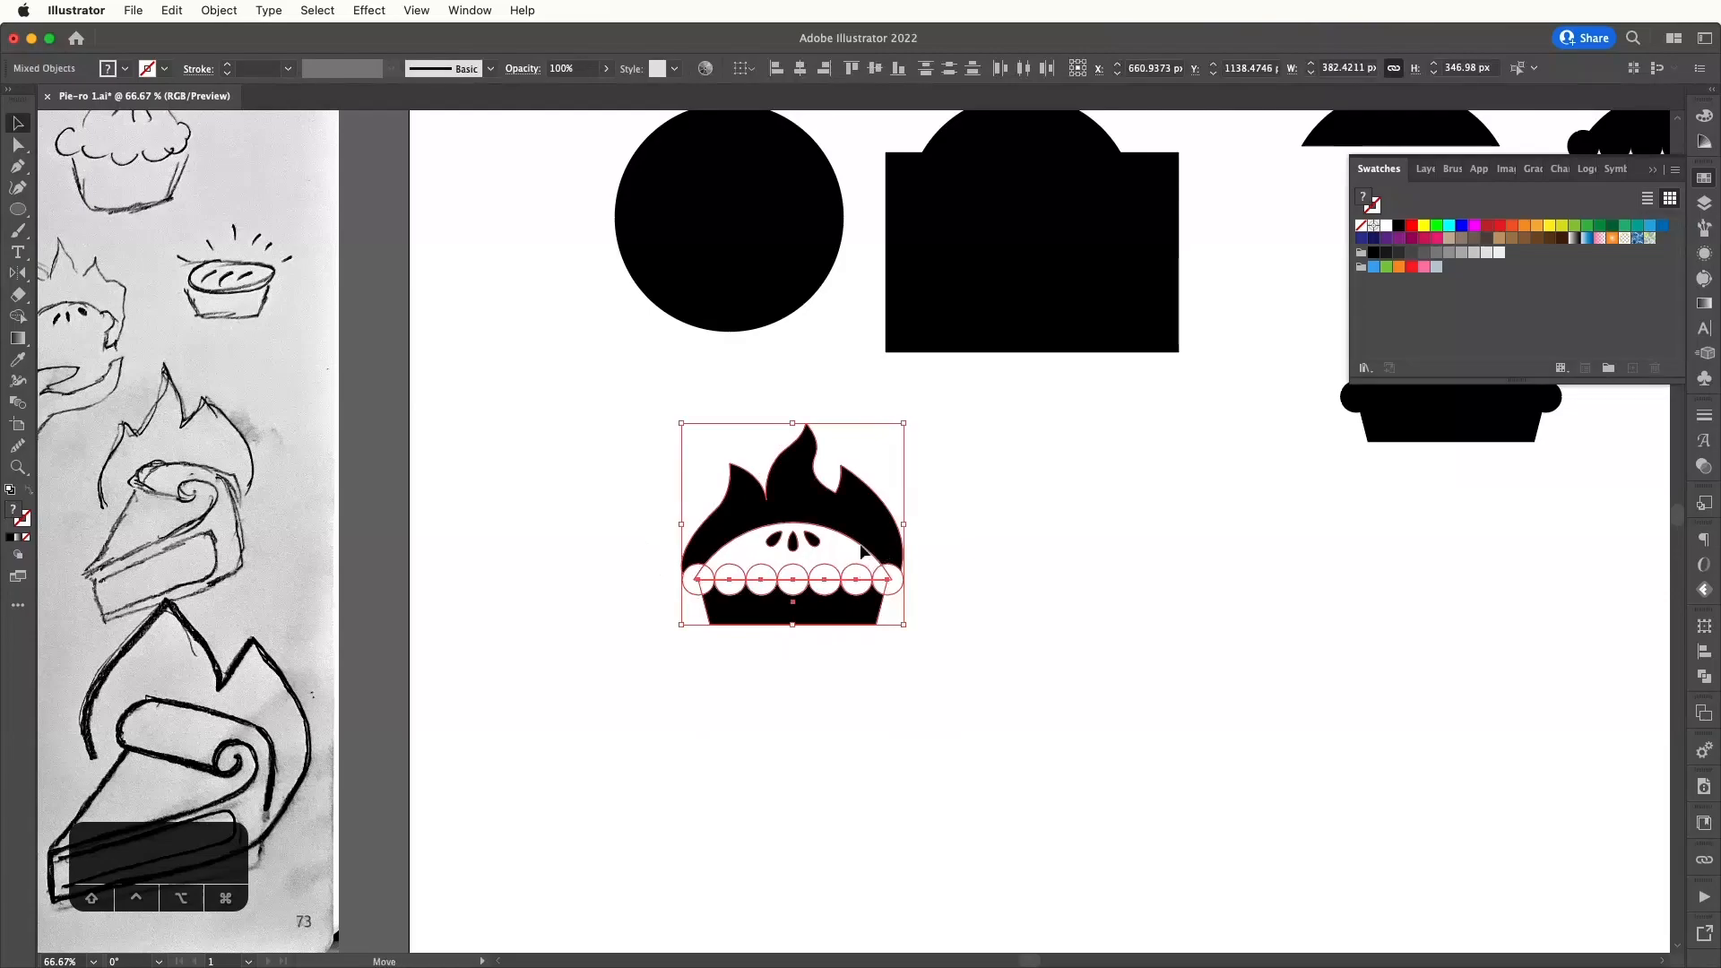
drag(886, 546, 1161, 593)
click(1267, 611)
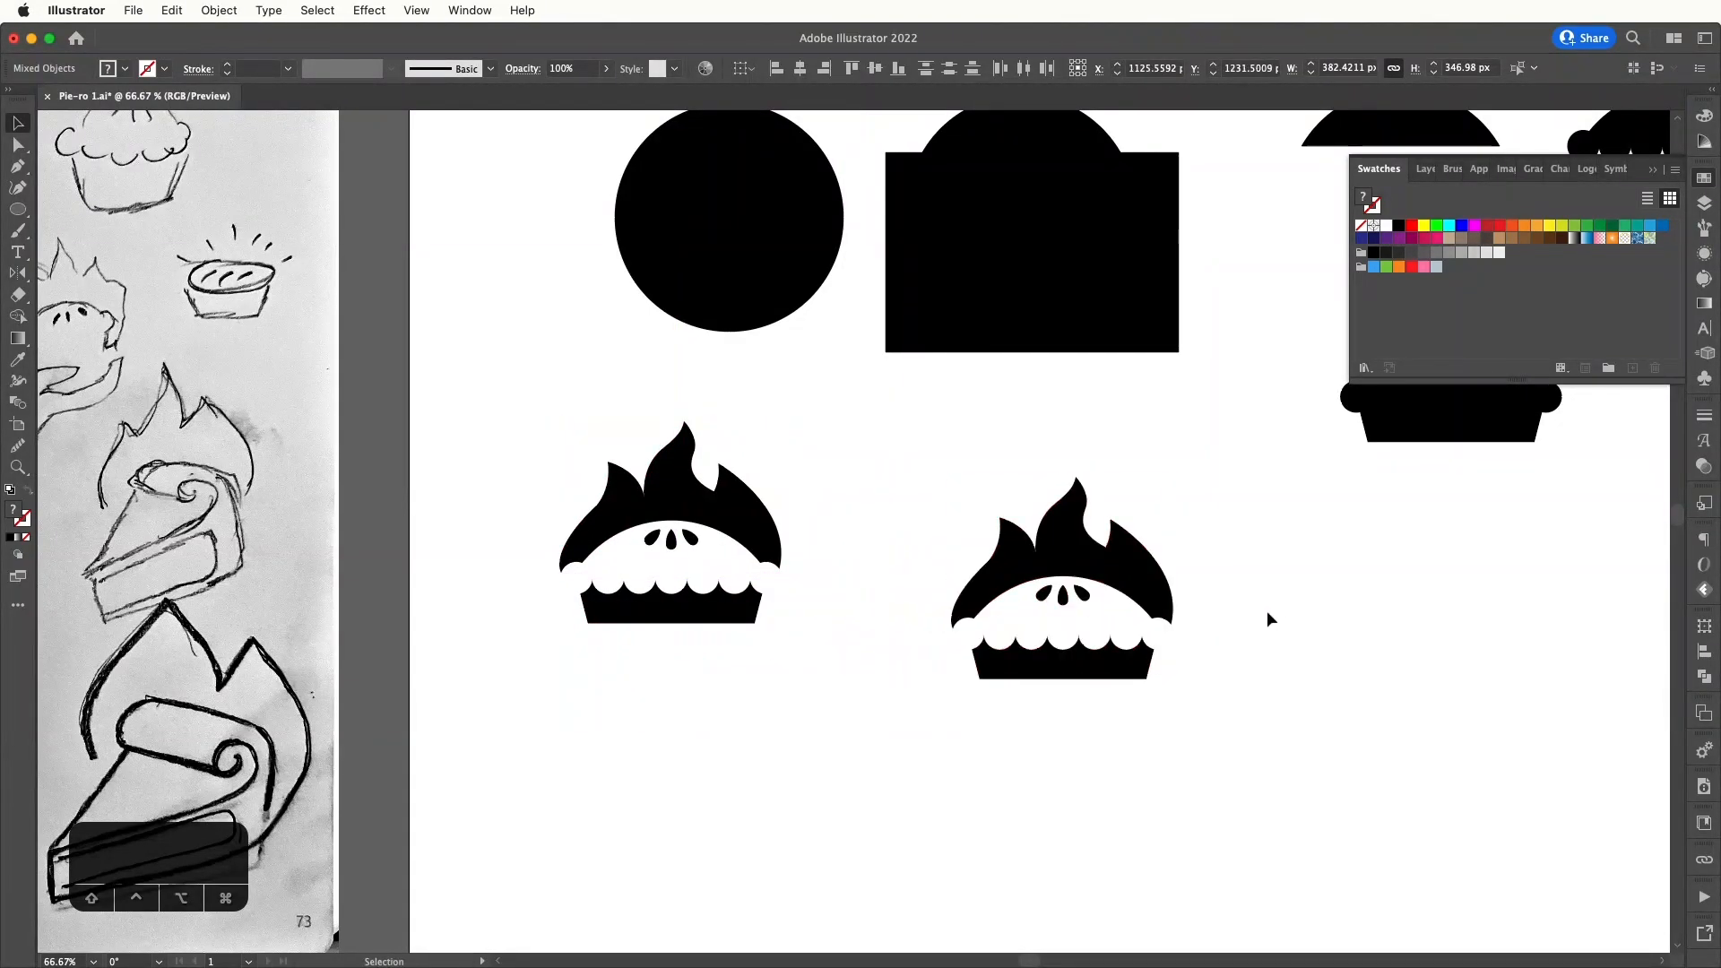
- Ungroup the row of white crust circles on the duplicated pie
scroll(1267, 611, right, 3)
scroll(1266, 610, down, 1)
key(super+equal)
key(super+equal)
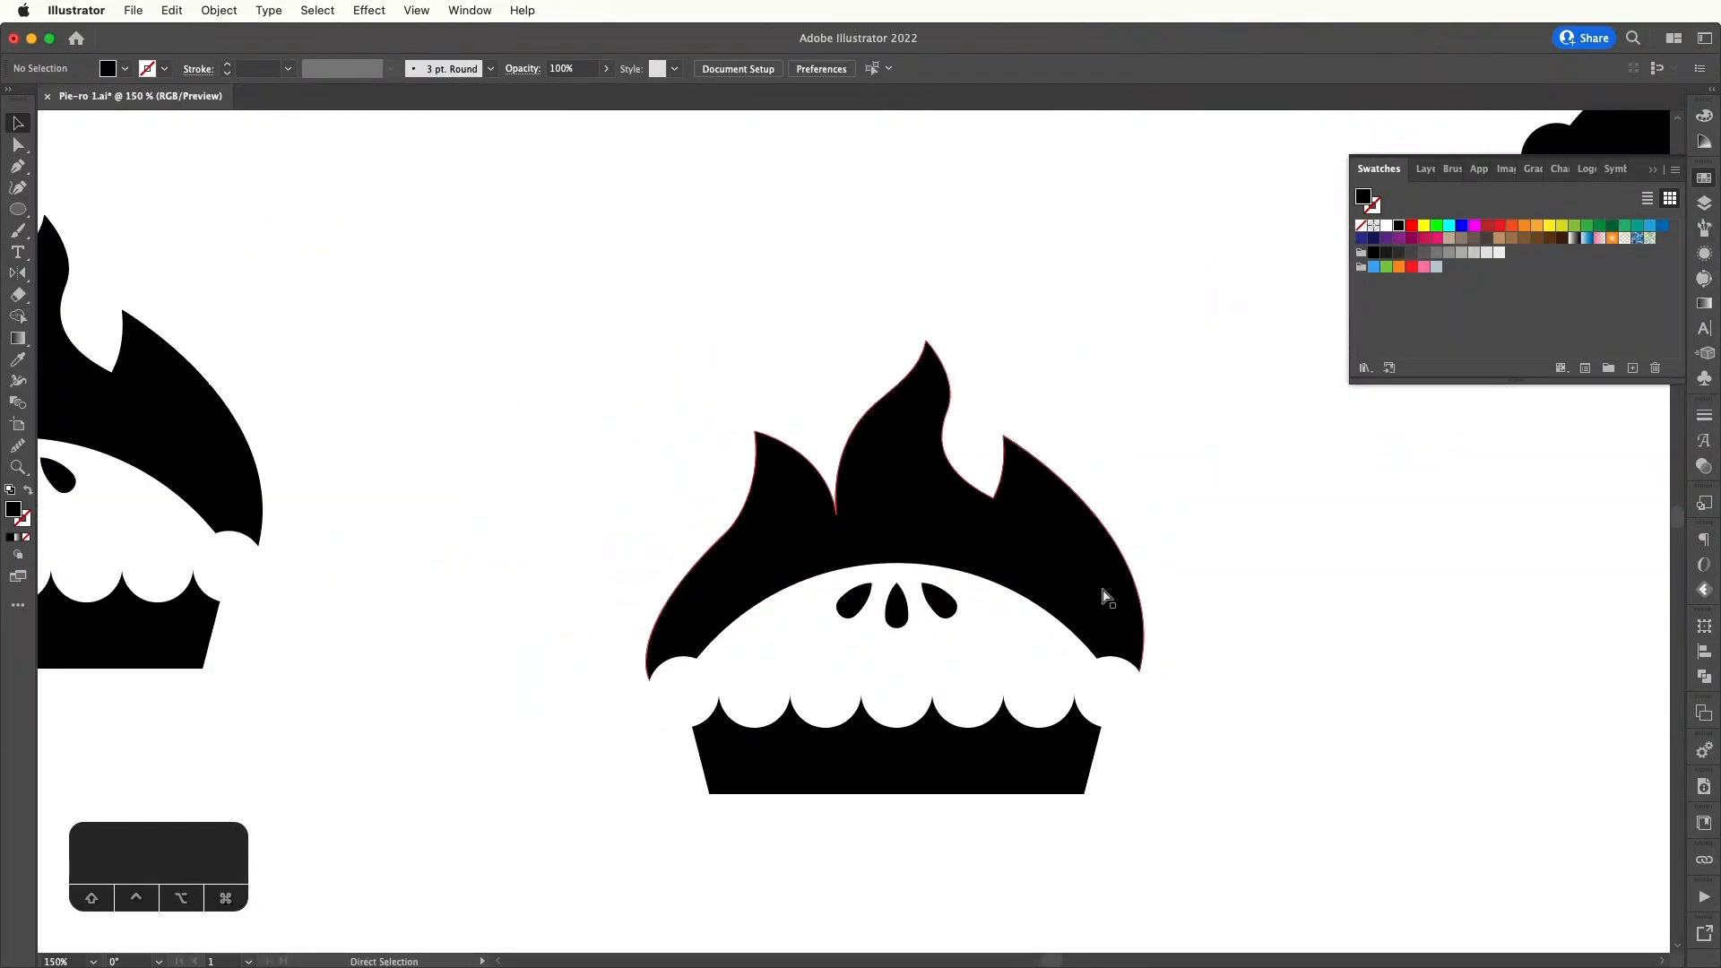
drag(1103, 588, 1054, 545)
click(703, 655)
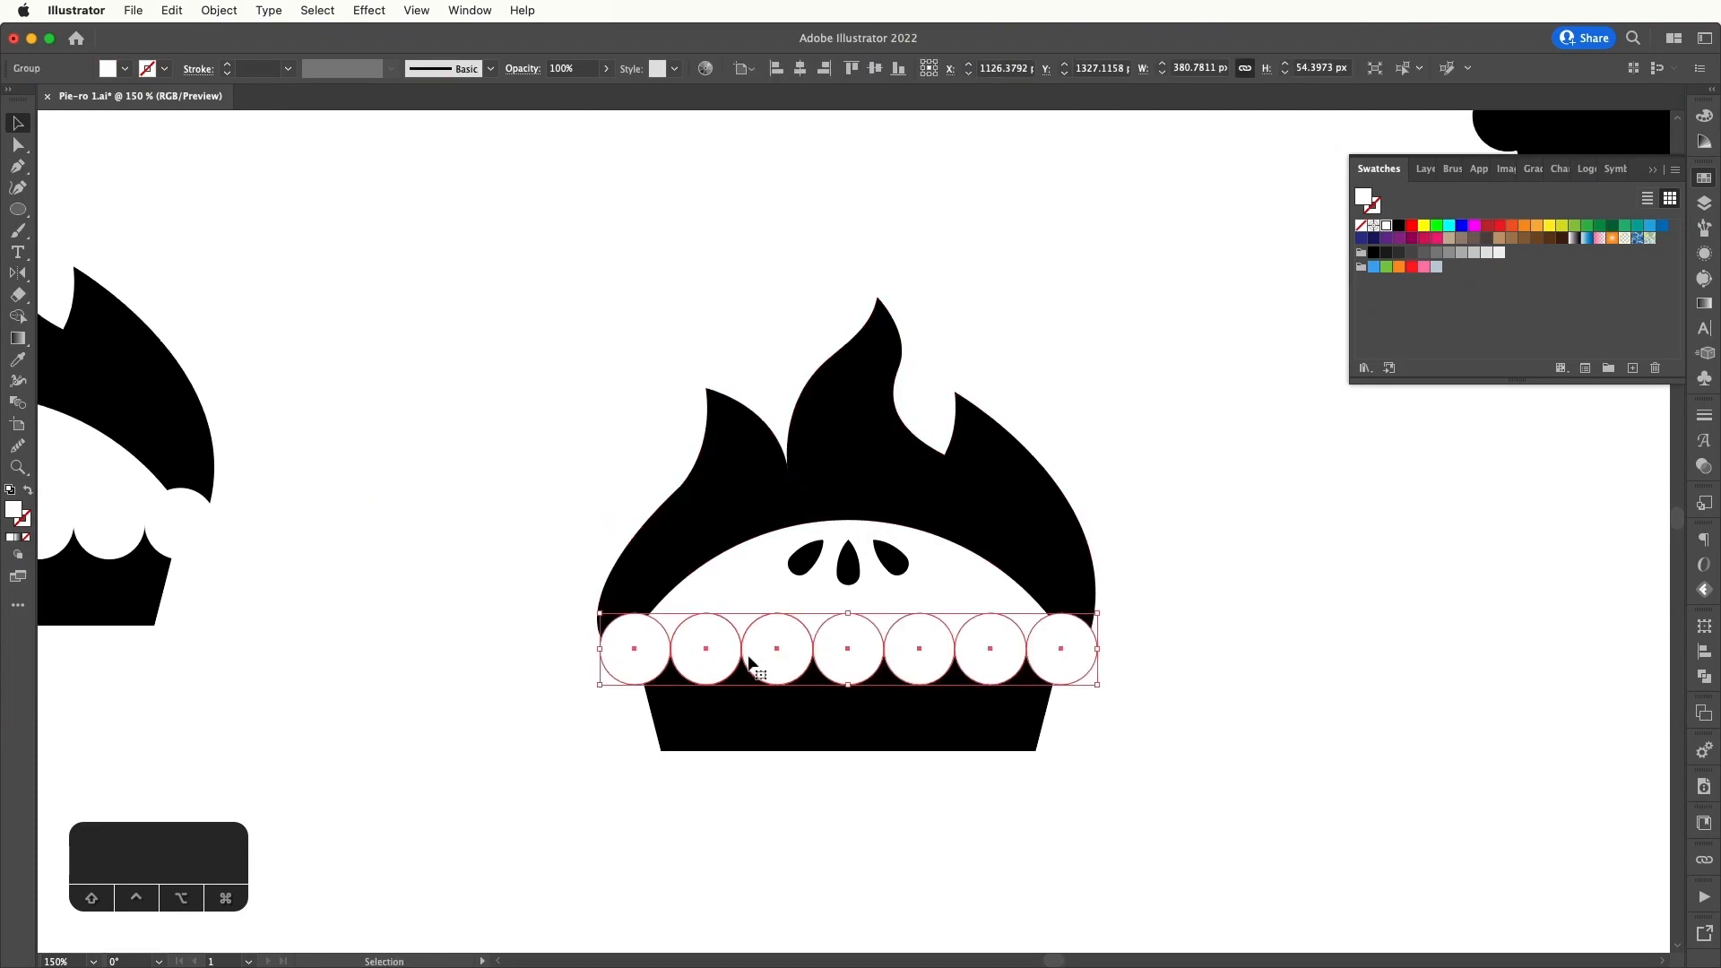
click(1176, 697)
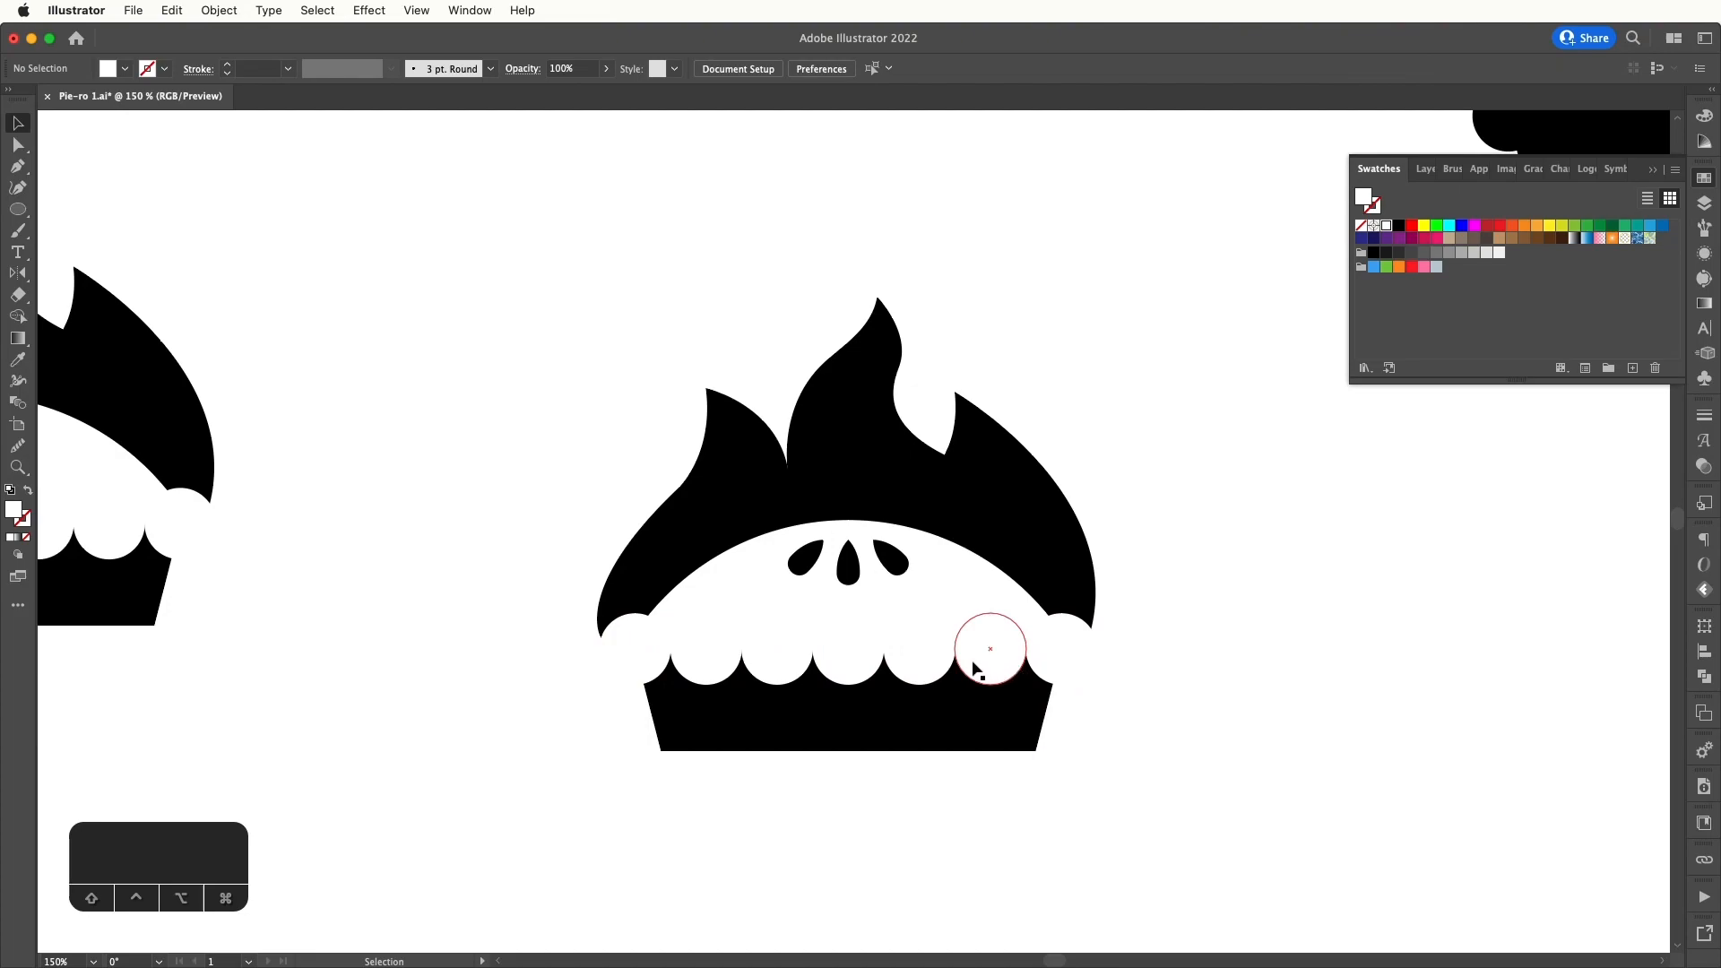
- Delete the two rightmost crust circles from the duplicated pie
click(1022, 668)
shift+click(1047, 659)
key(Delete)
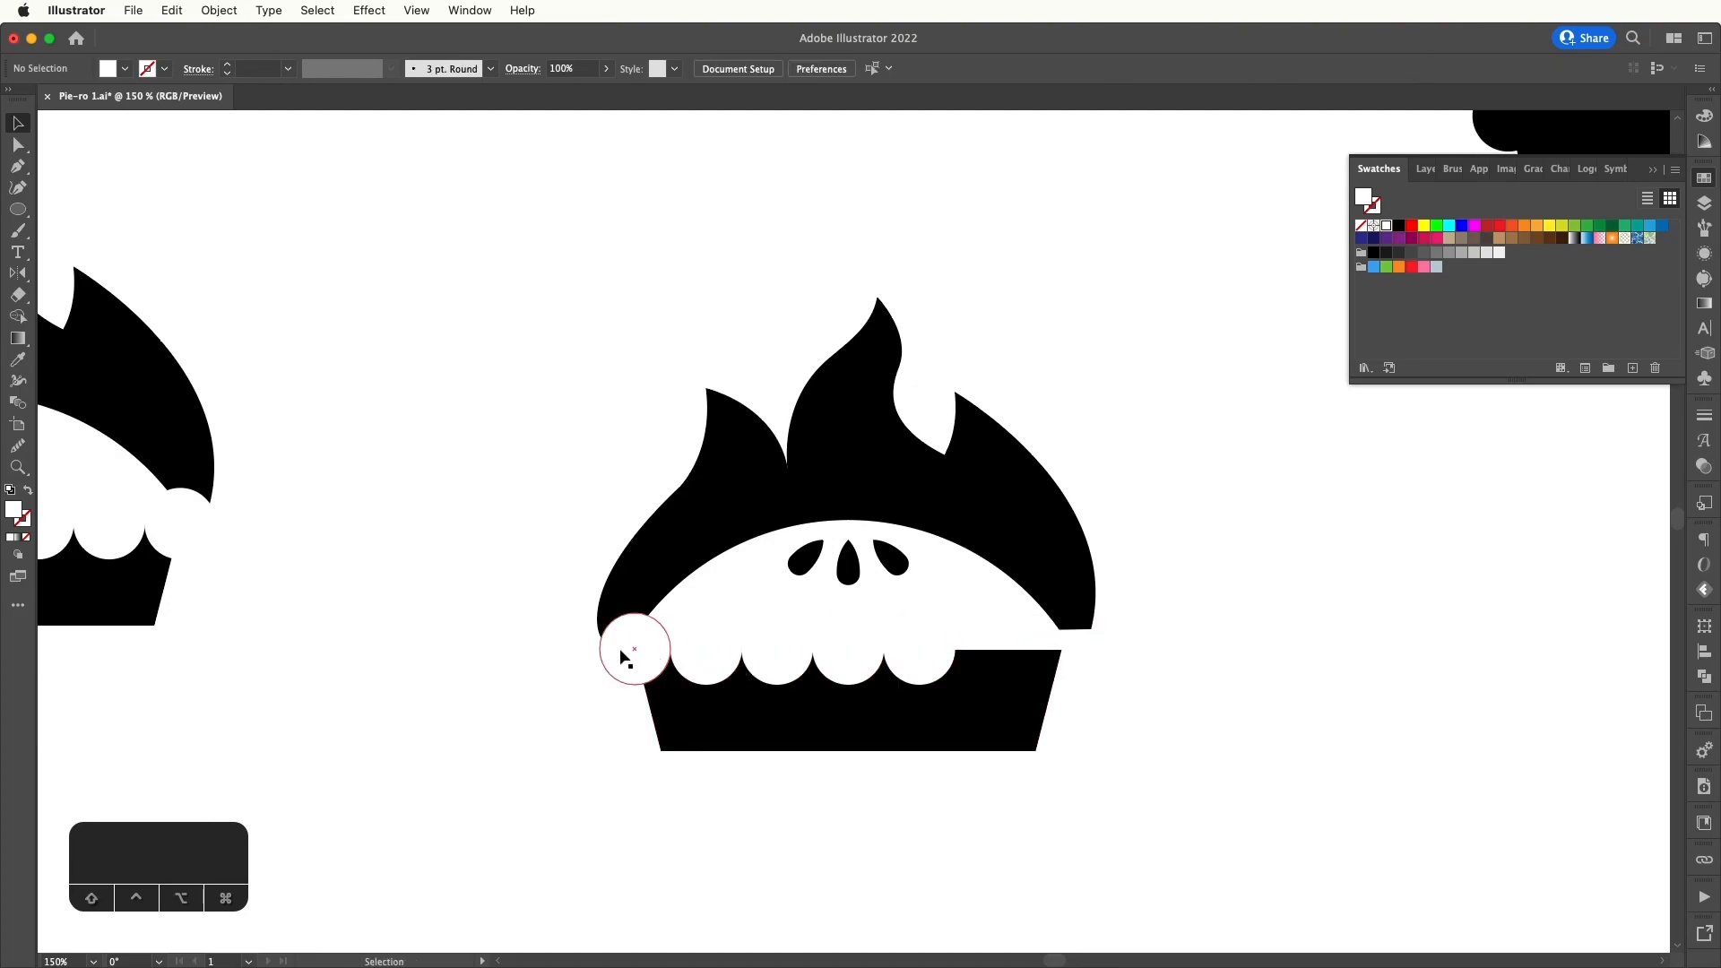
- Select the five remaining crust circles and scale them up together to span the pie's full width
click(625, 659)
shift+click(706, 657)
shift+click(777, 658)
shift+click(848, 657)
shift+click(919, 654)
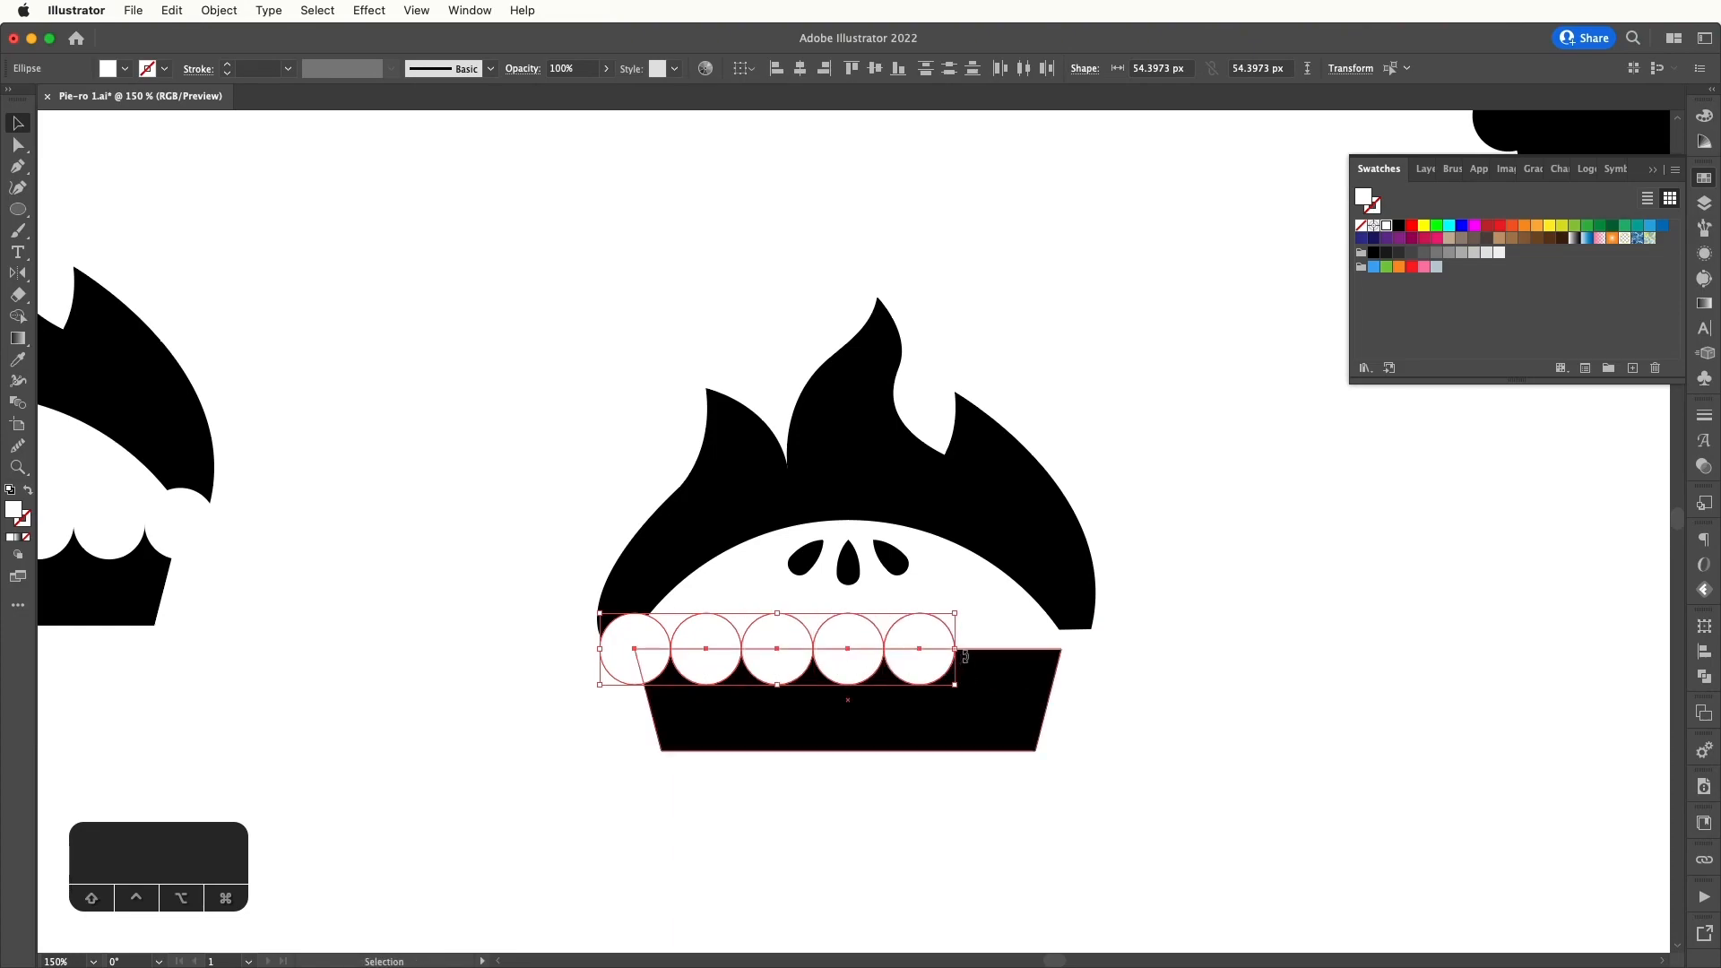
drag(964, 656, 1072, 650)
drag(1102, 650, 1098, 642)
click(1151, 660)
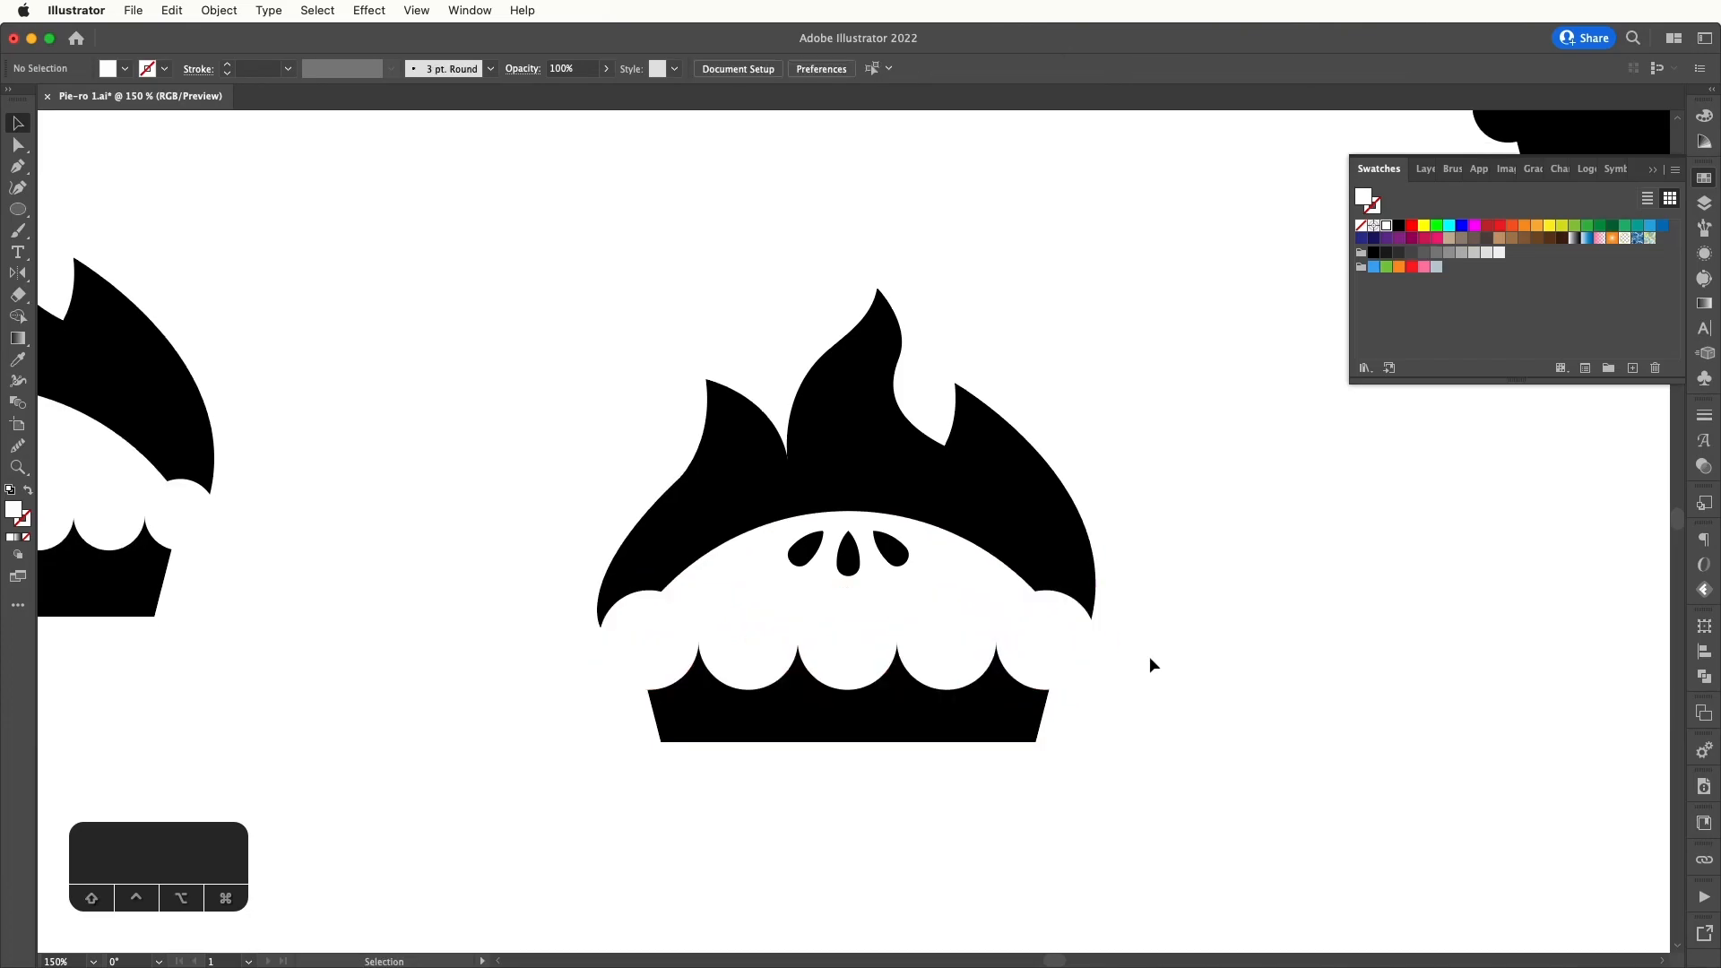
- Review the five-scallop crust against the original pie, and undo the scaling and deletion of the circles
key(super+minus)
key(super+minus)
key(super+minus)
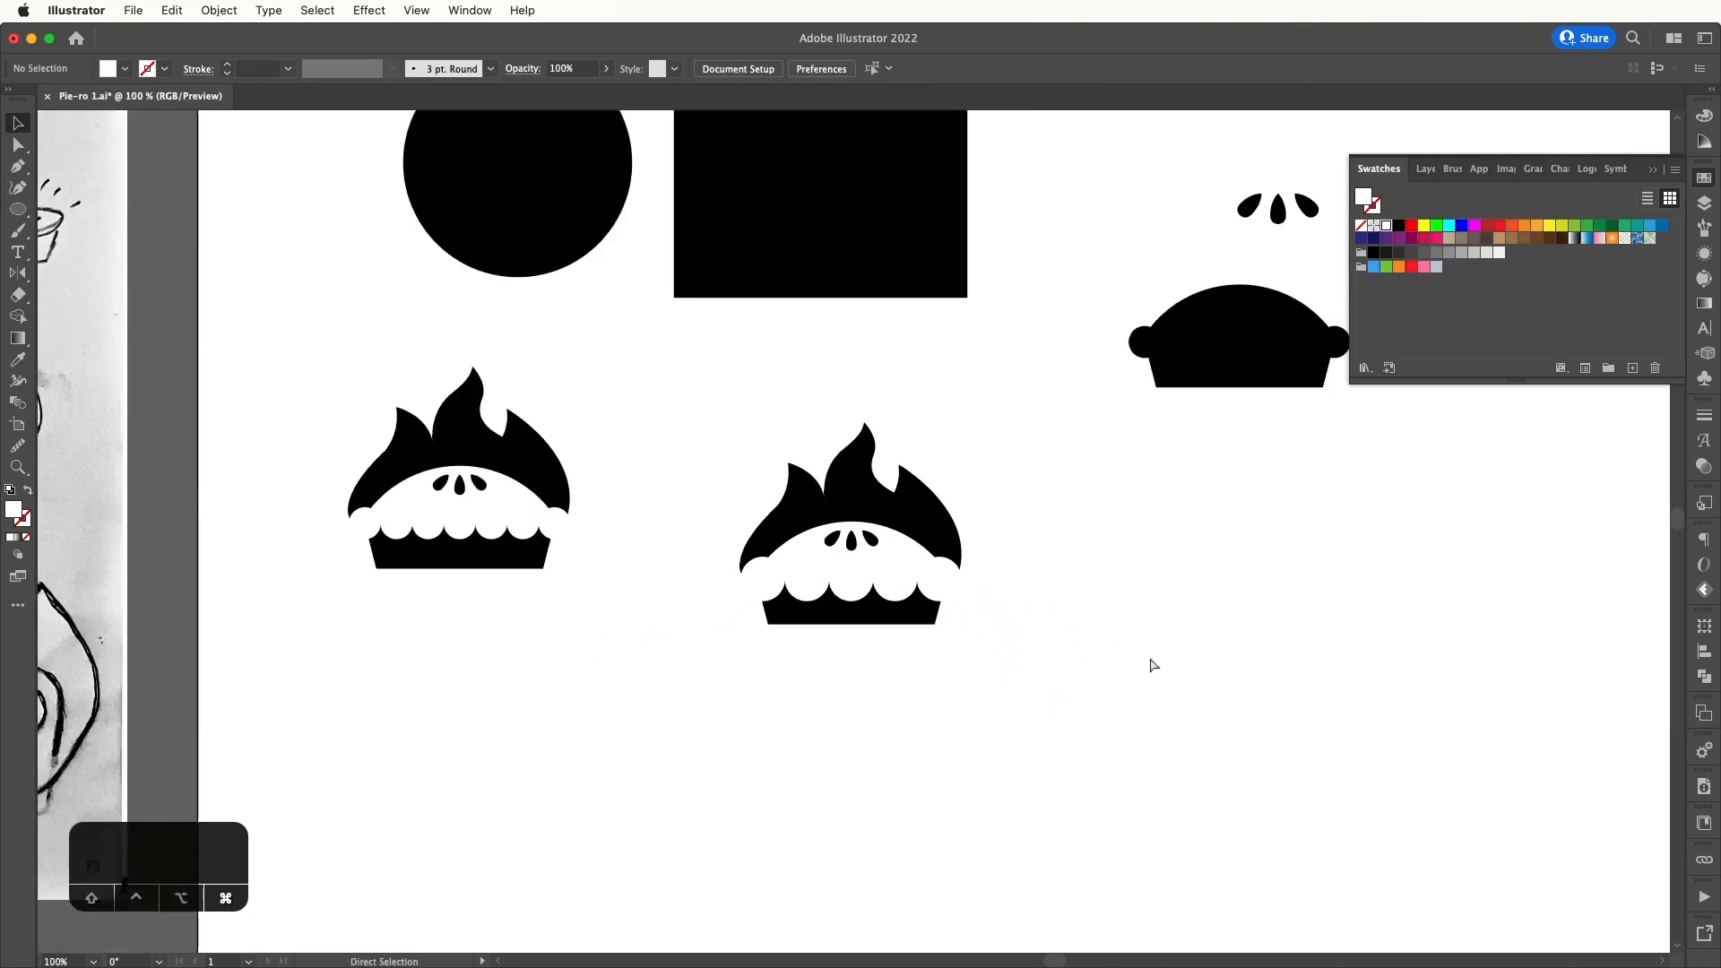
key(super+minus)
key(super+equal)
key(super+equal)
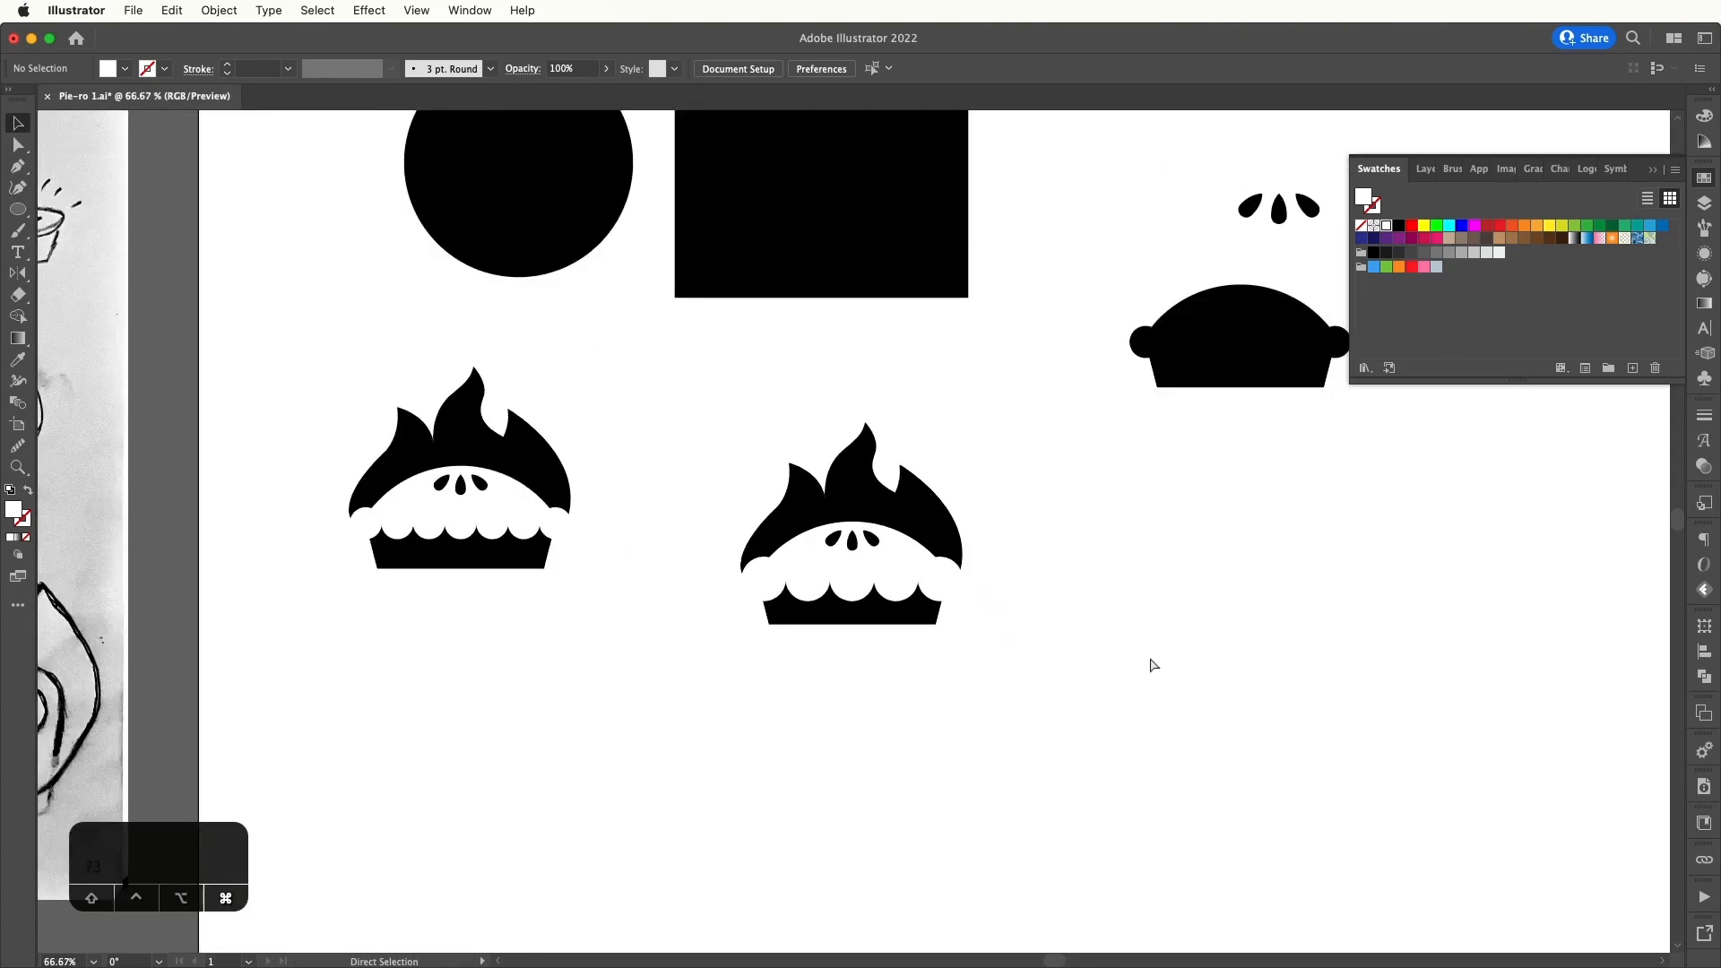
key(super+z)
key(super+z)
key(super+z)
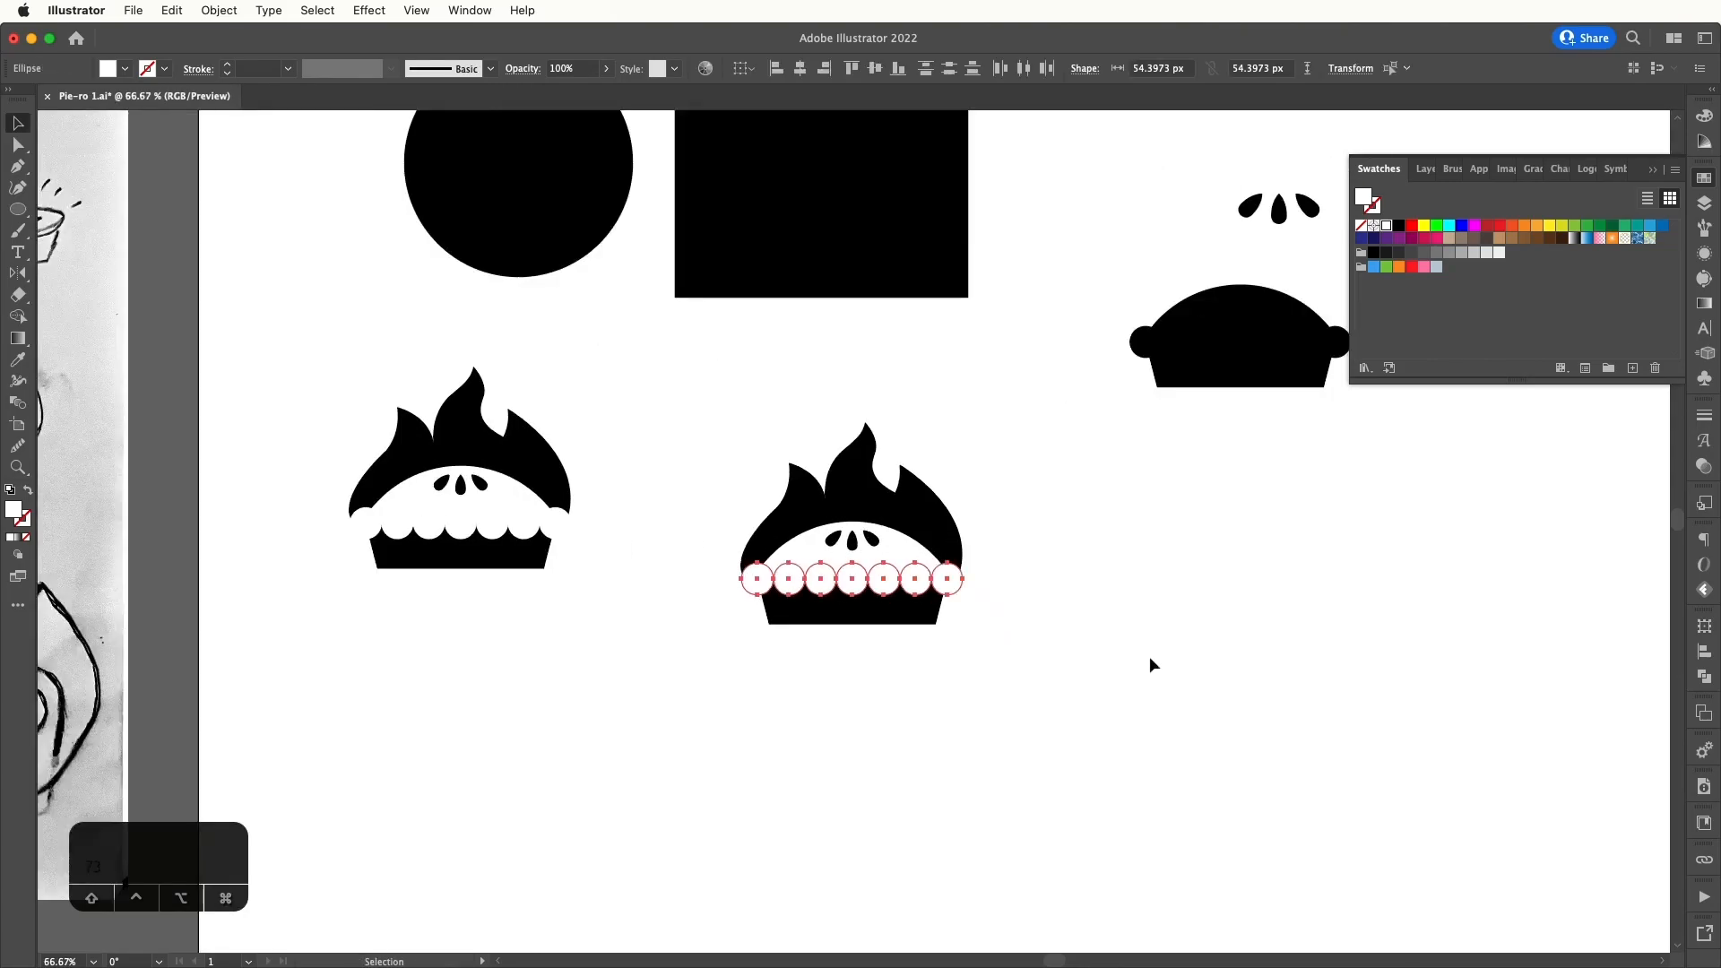
- Delete one crust circle from the duplicated pie and scale the remaining six to about 379 px wide, spanning the flame's width
click(1151, 658)
drag(951, 579, 793, 589)
shift+click(792, 583)
shift+click(825, 582)
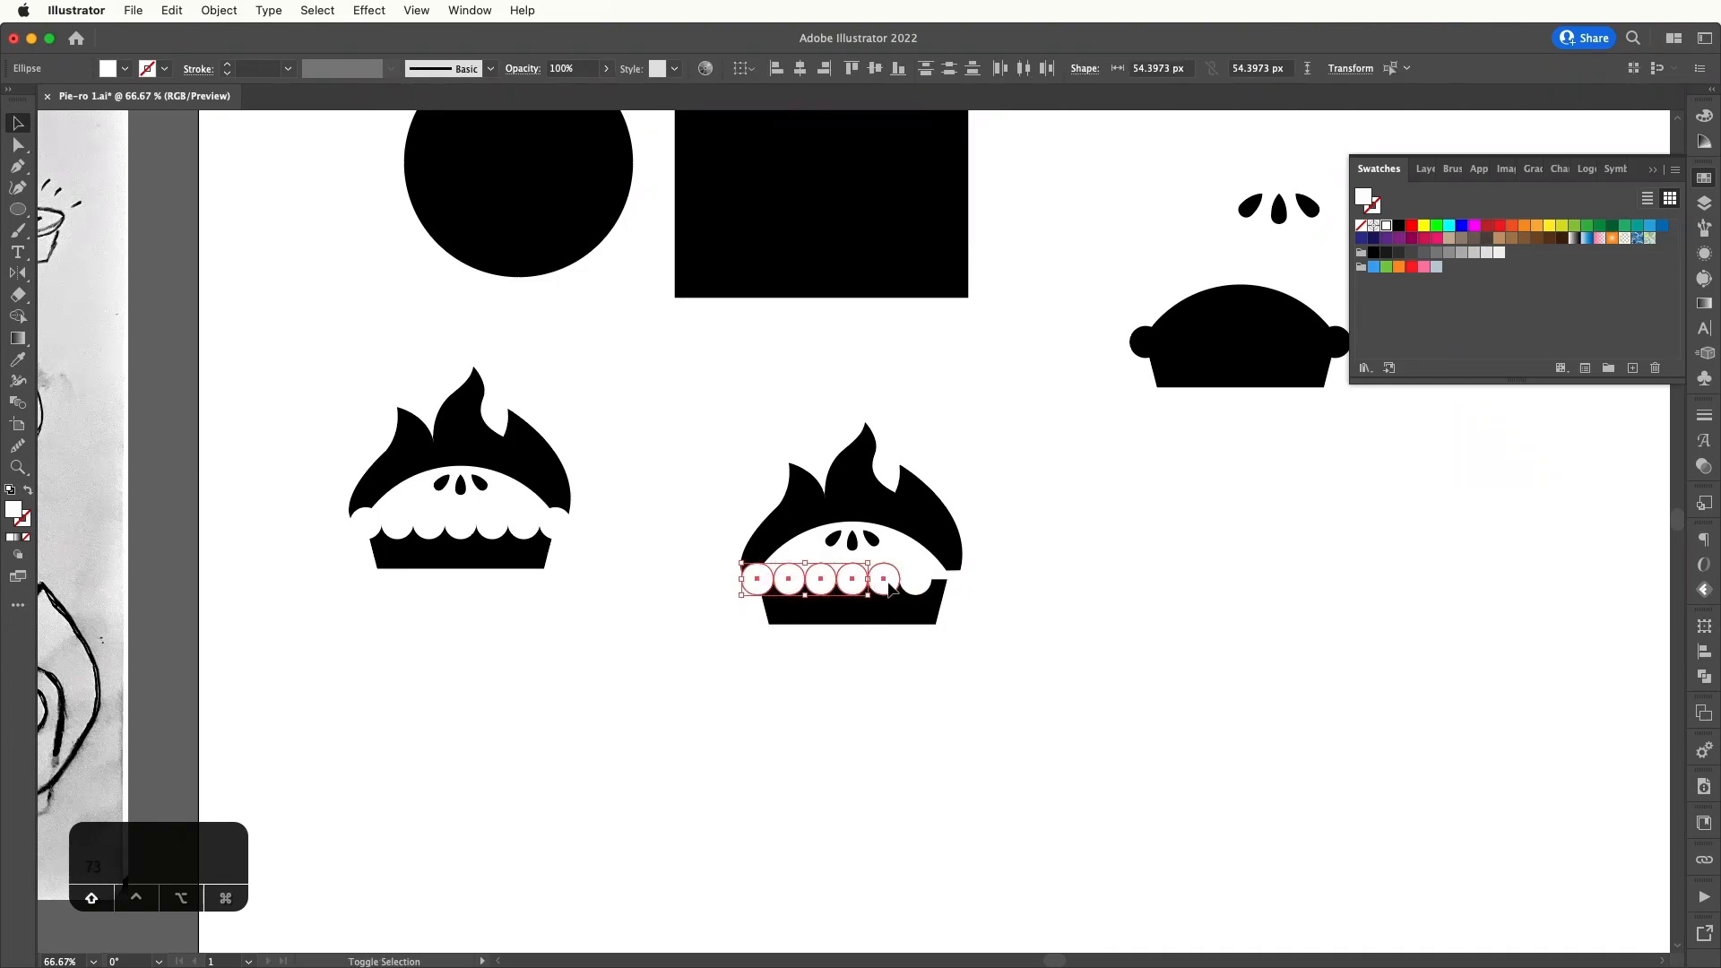
shift+click(888, 583)
shift+click(920, 583)
drag(930, 579, 961, 580)
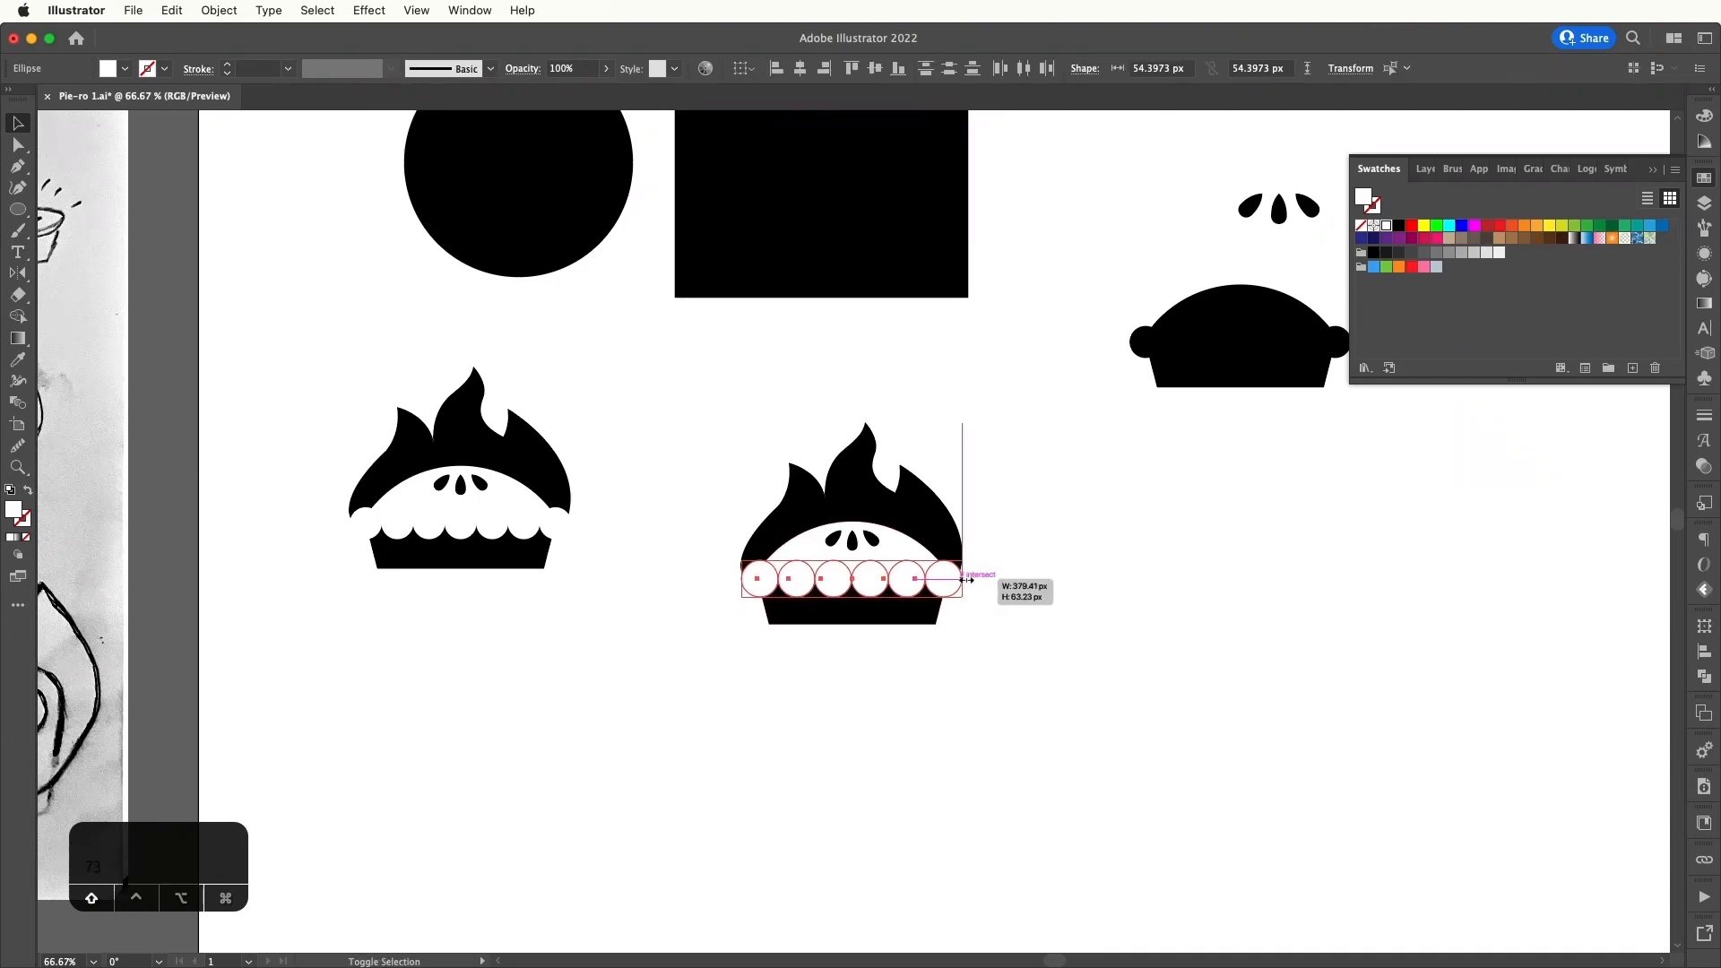
click(1004, 591)
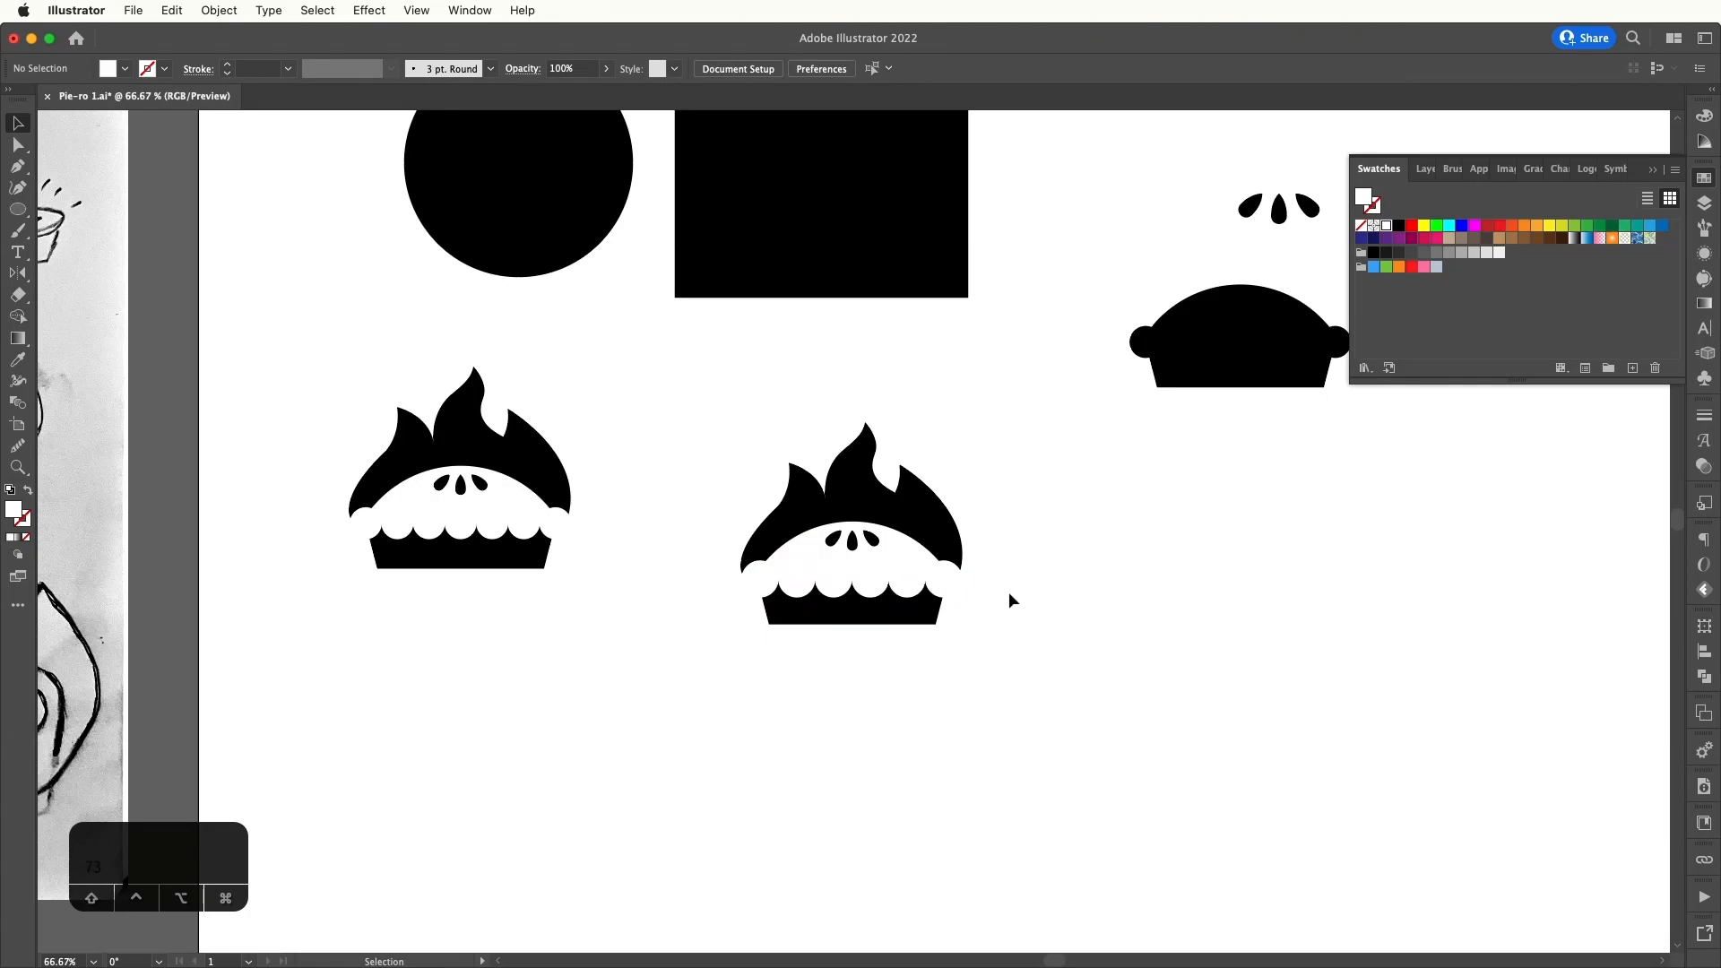
- Duplicate the six-scallop flaming pie icon into the empty space to its right
scroll(1000, 574, up, 1)
scroll(999, 573, right, 1)
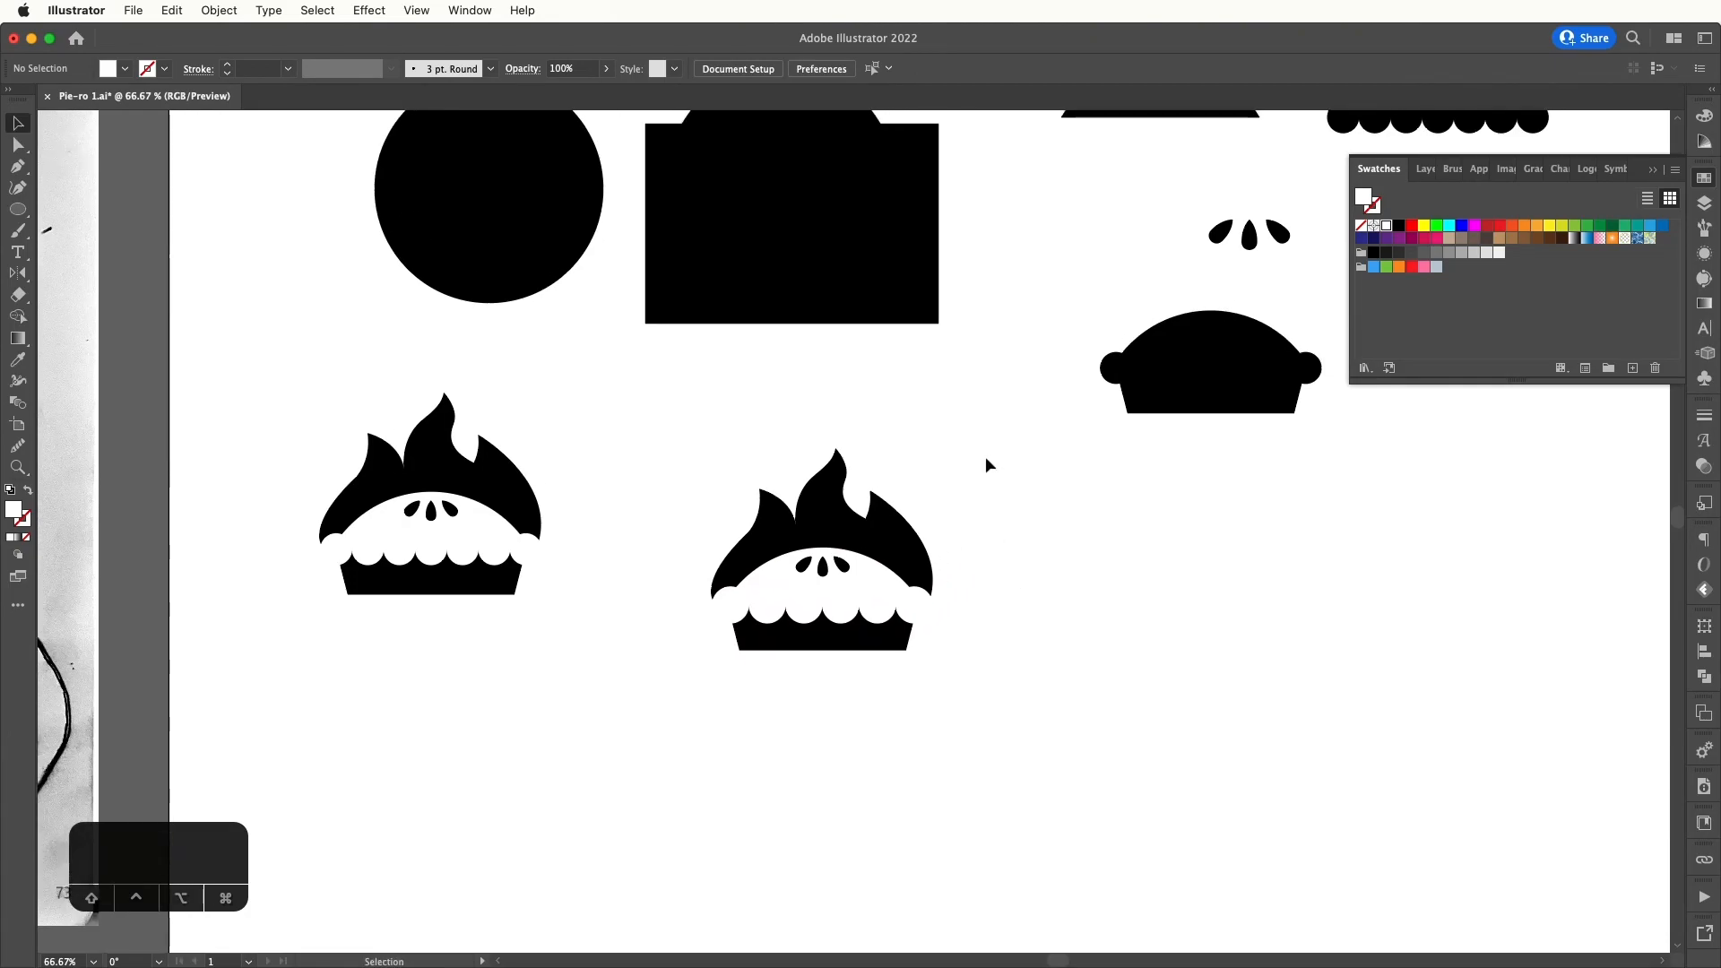
drag(984, 444, 707, 654)
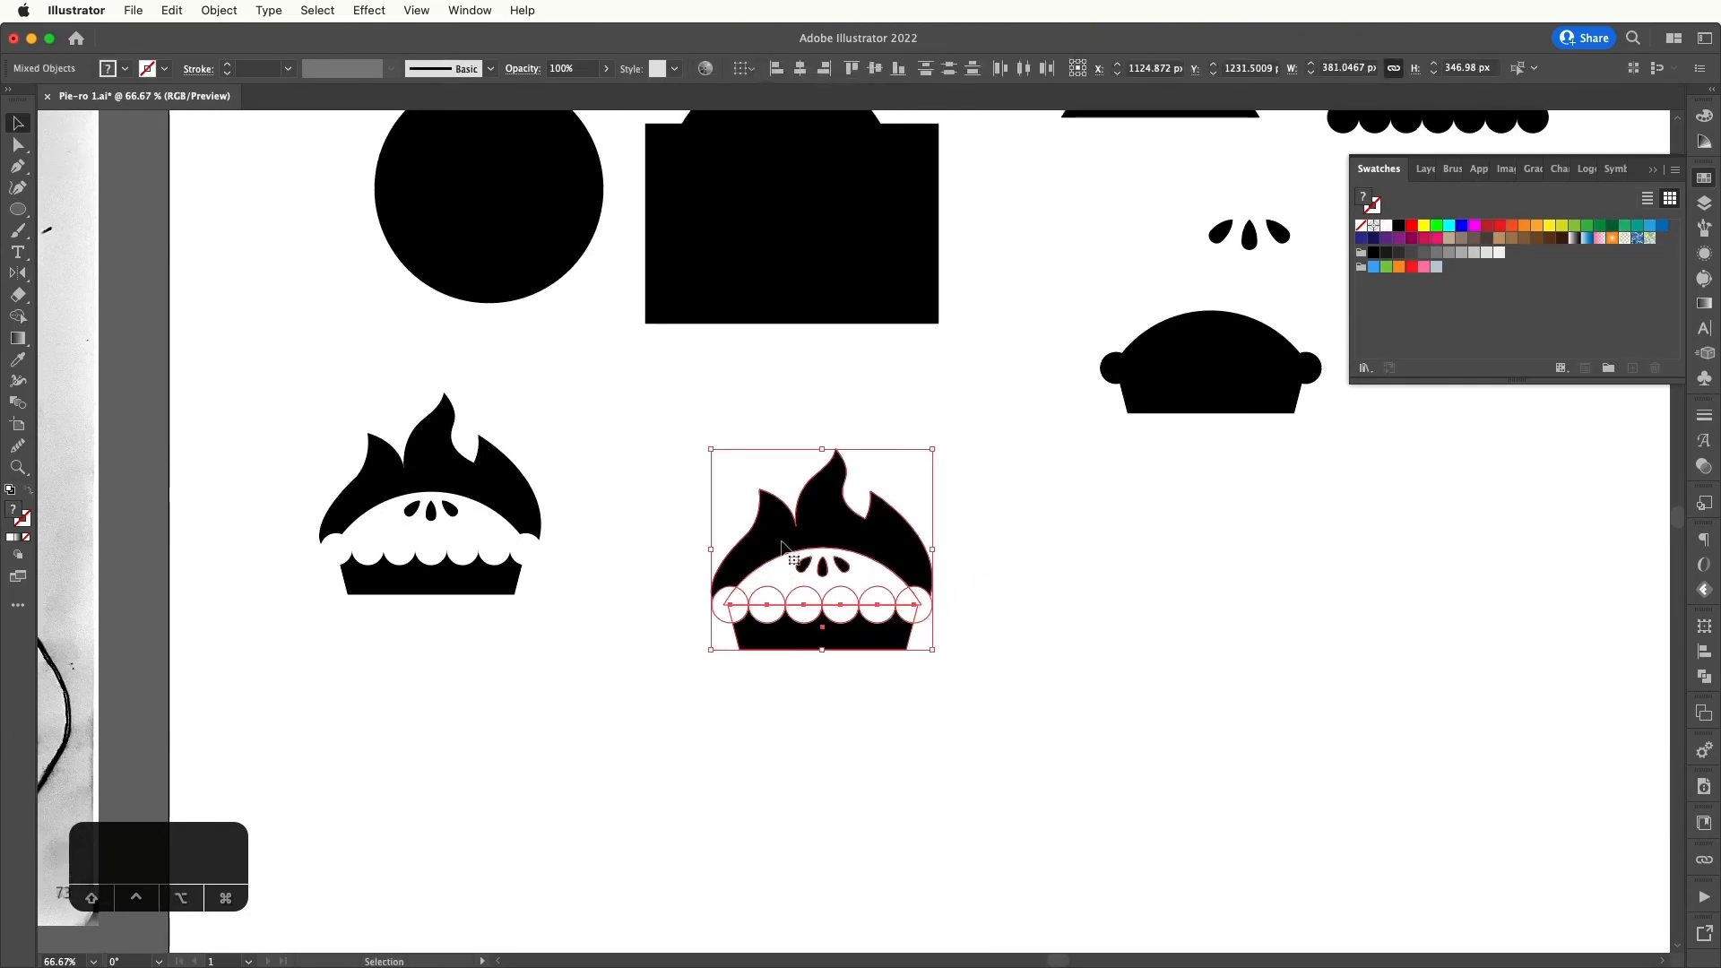
drag(781, 545, 1058, 545)
scroll(1075, 600, right, 3)
click(1079, 602)
- Convert the anchor on the left flame tongue's outer edge to a smooth point in the newest copy
key(super+equal)
key(a)
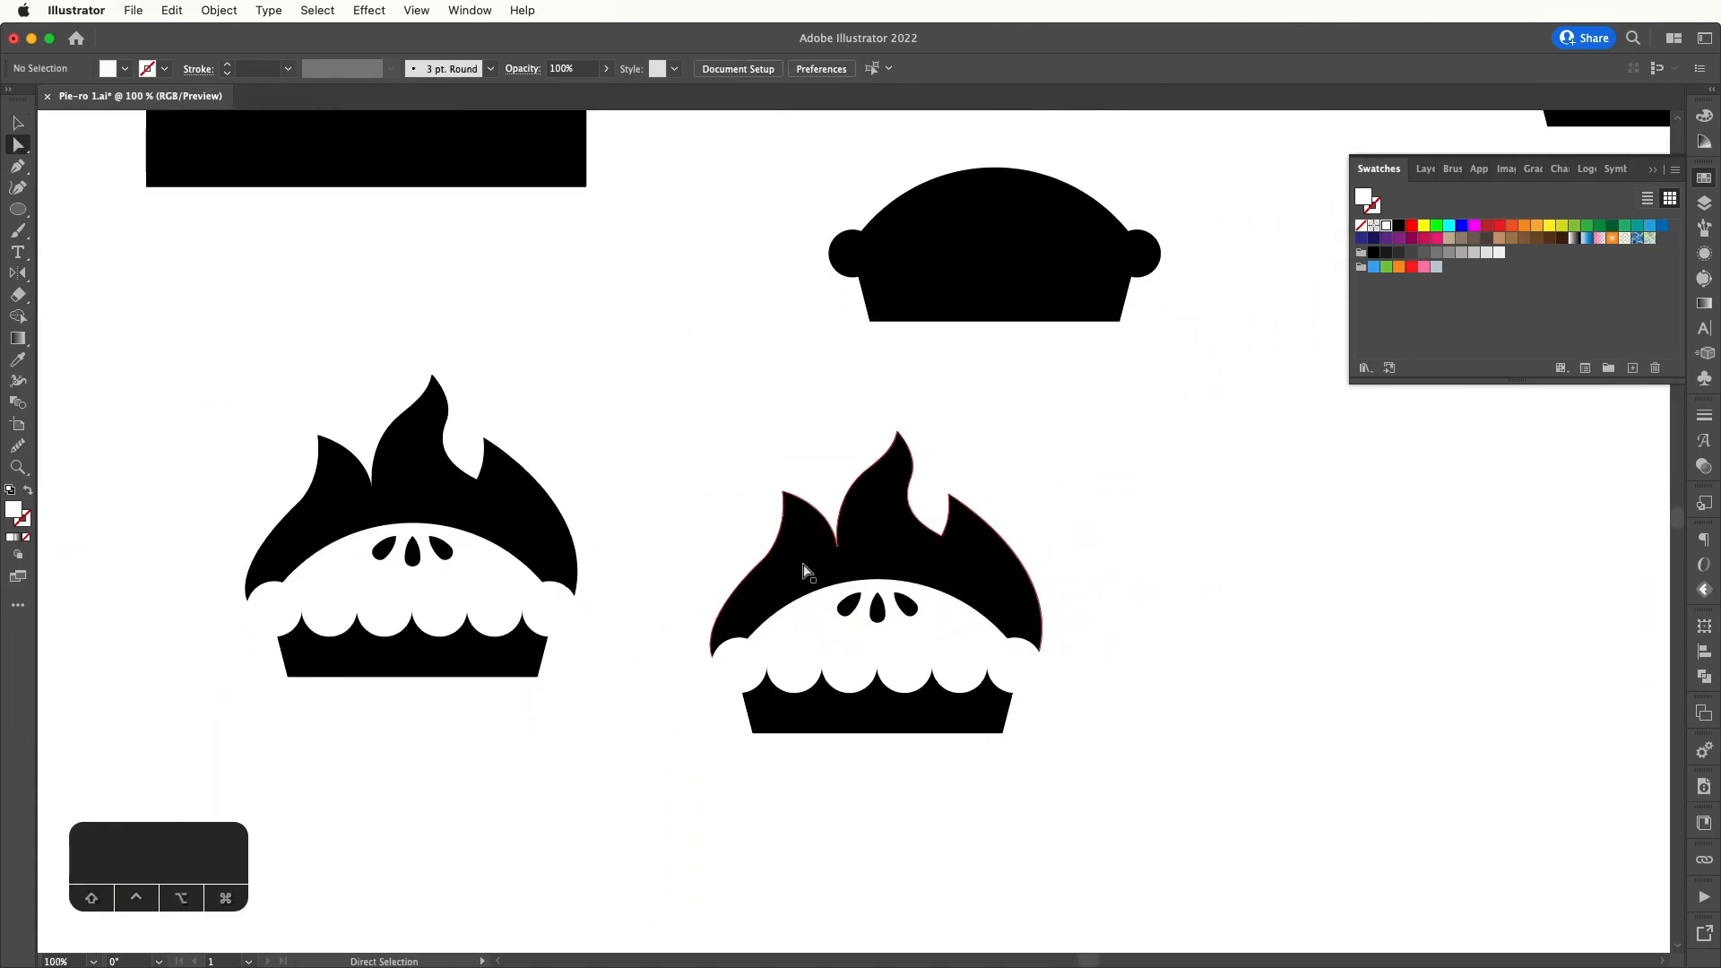
click(765, 558)
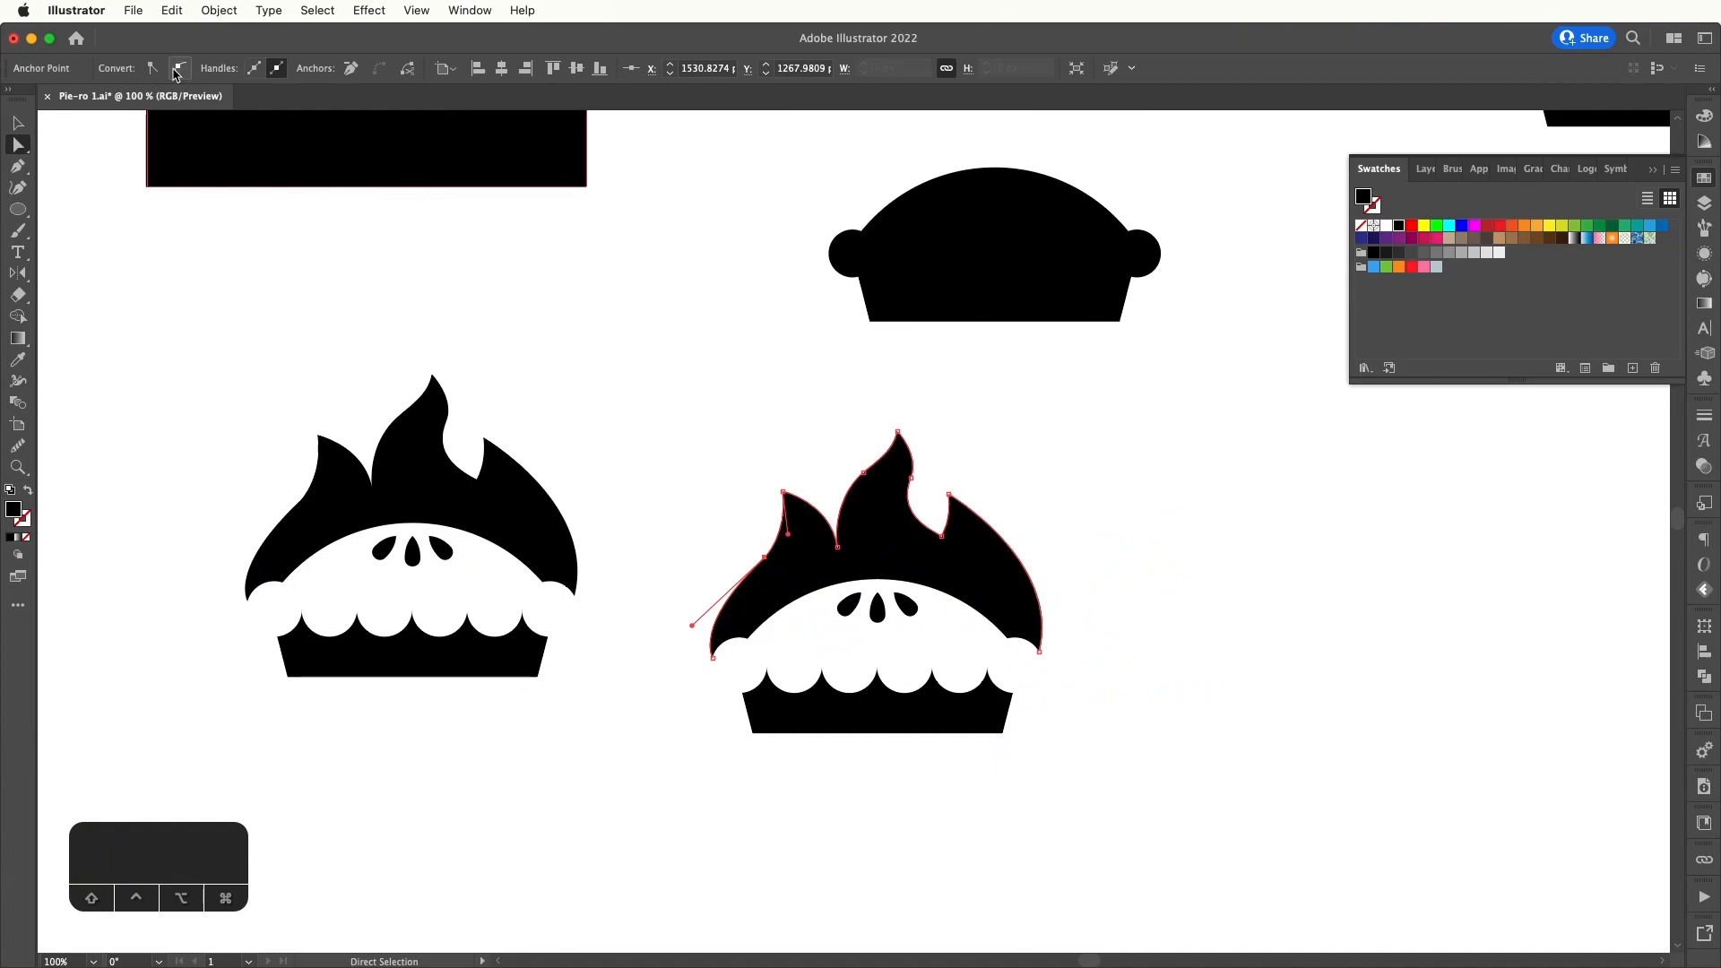
click(179, 69)
click(717, 489)
click(766, 559)
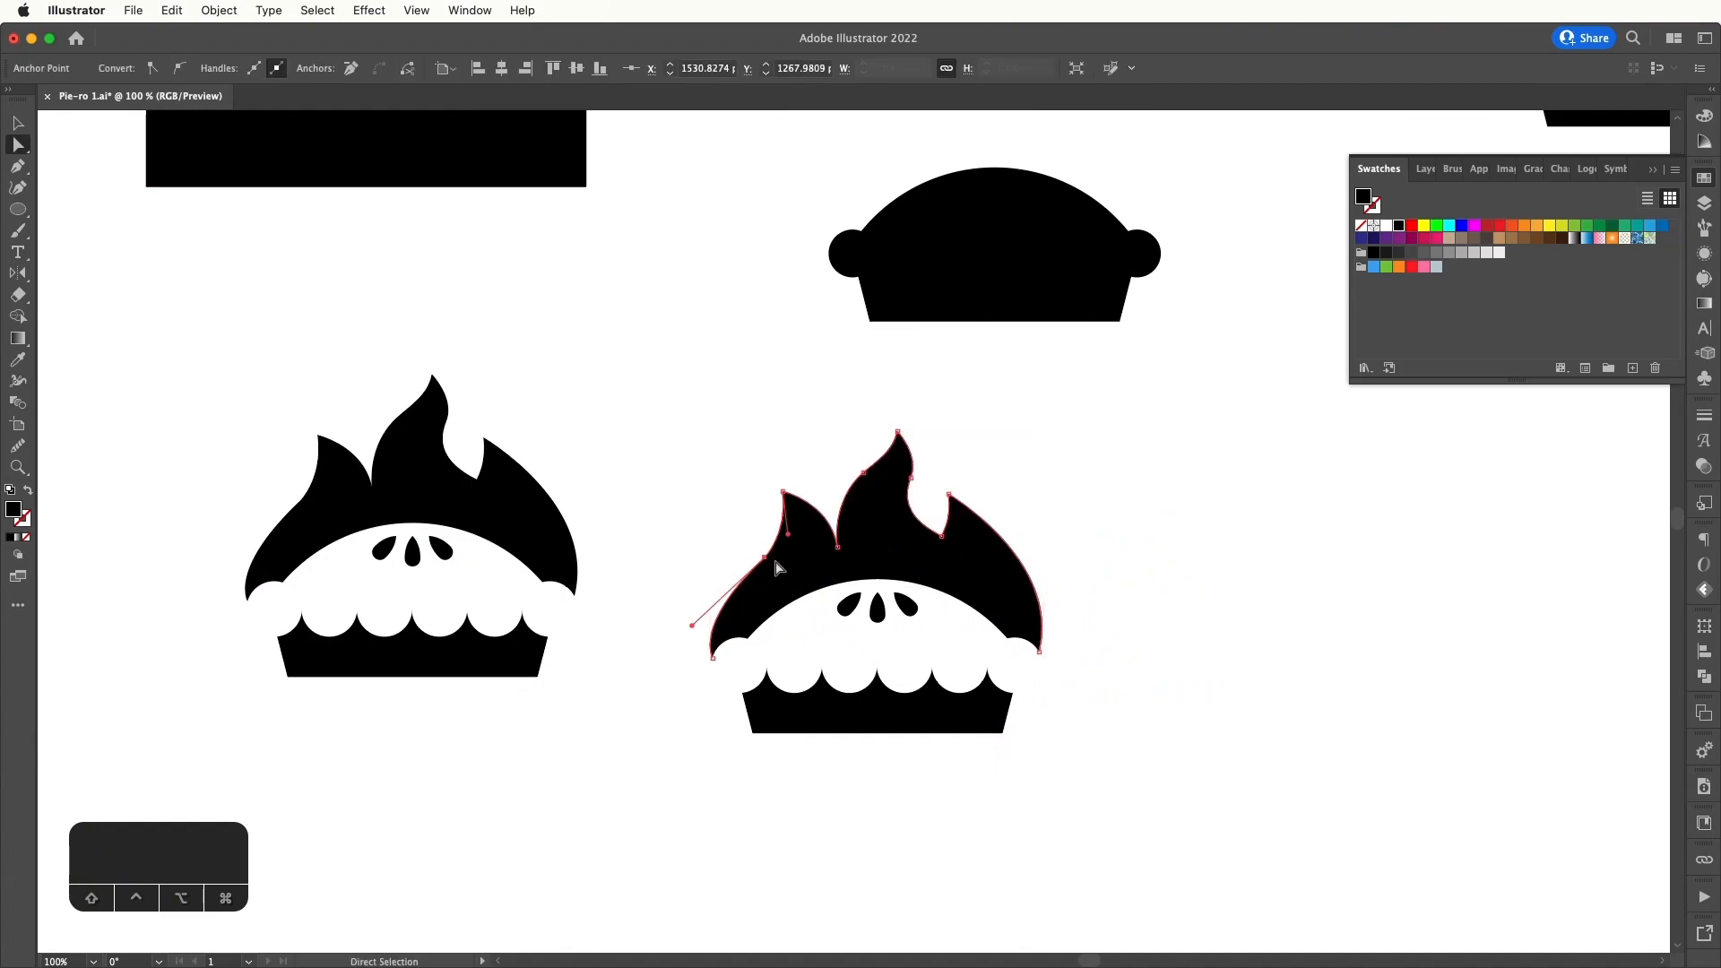
- Move the left flame tongue's outer-edge anchor outward and adjust its lower curve handle to give that side a fuller curve
mouse_move(769, 565)
mouse_down()
mouse_move(790, 524)
mouse_move(747, 562)
mouse_up()
click(752, 499)
mouse_move(677, 637)
mouse_down()
mouse_move(691, 615)
mouse_move(680, 637)
mouse_up()
click(1047, 548)
drag(1047, 549, 1040, 553)
click(750, 565)
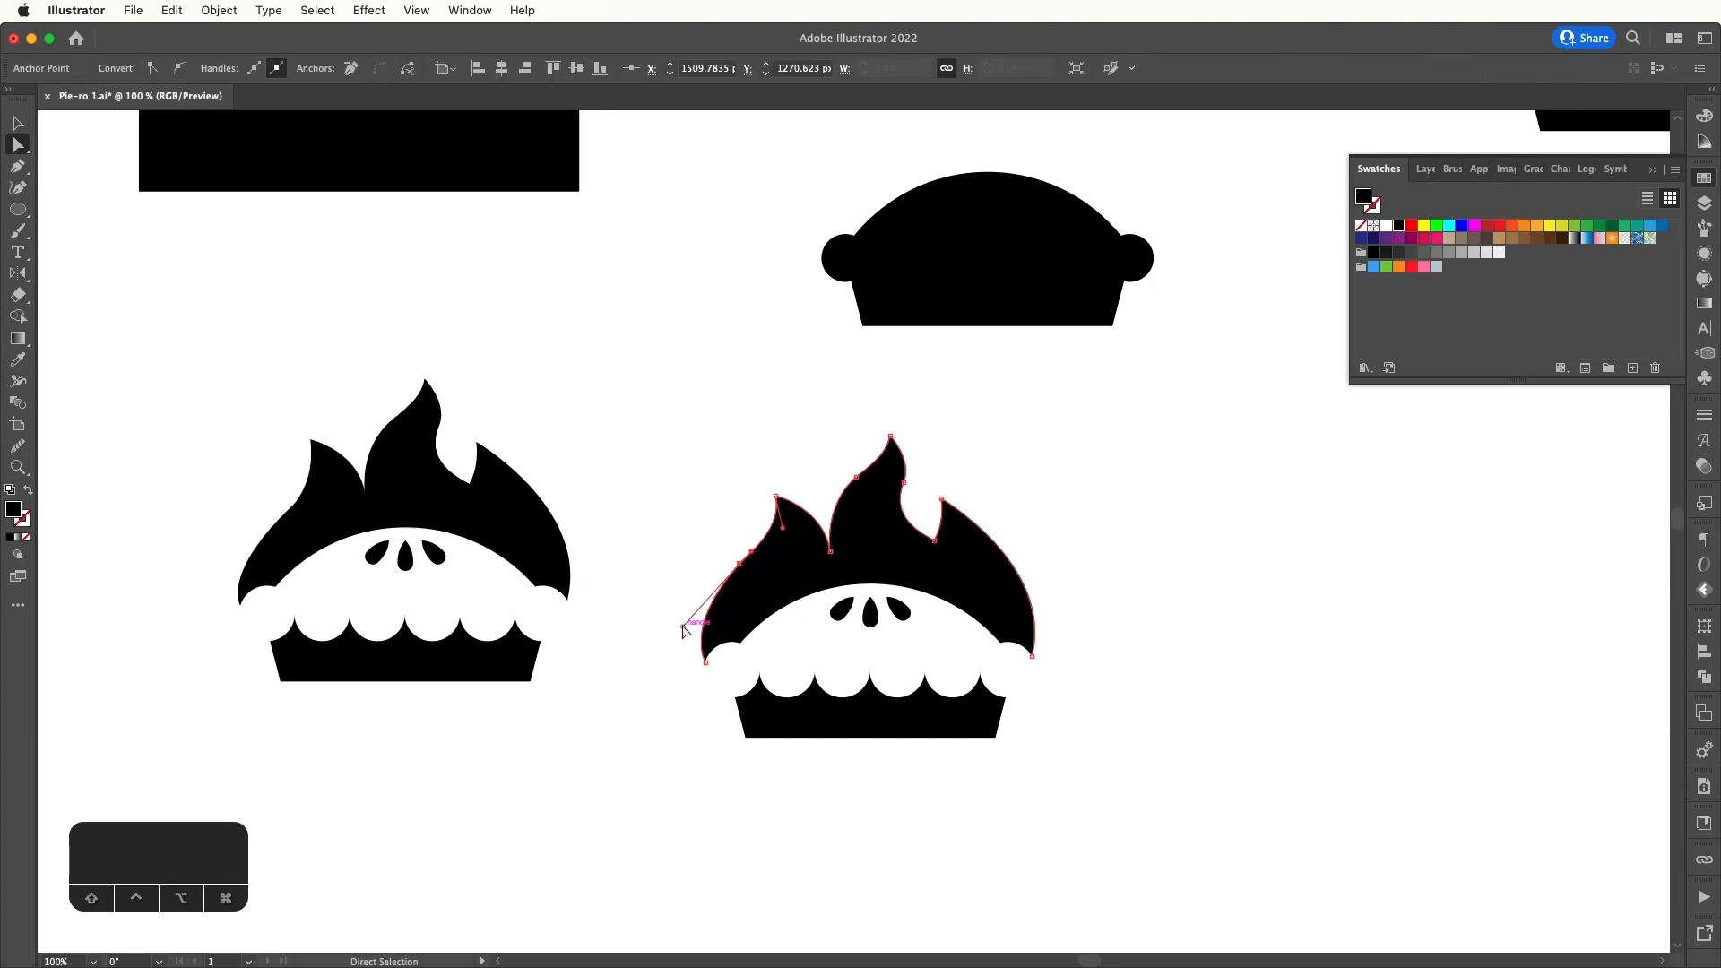
drag(683, 630, 684, 604)
click(697, 505)
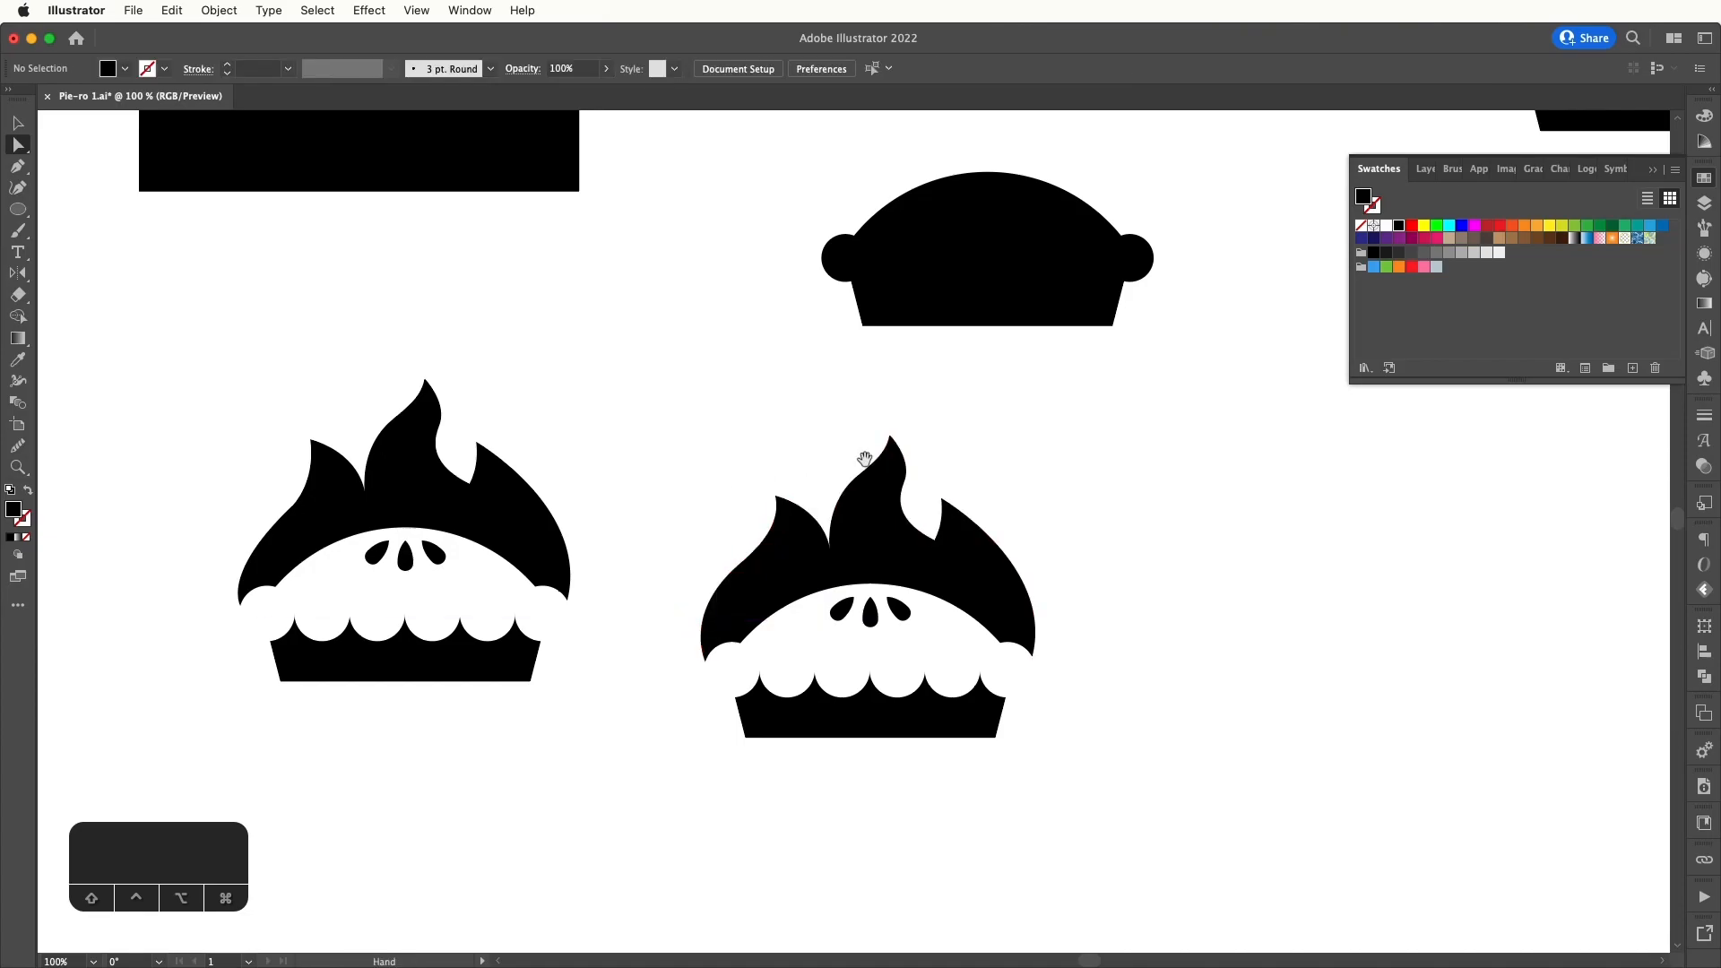
- Compare the reshaped flaming pie icon with the earlier copies
scroll(865, 459, right, 4)
scroll(865, 459, down, 1)
key(super+minus)
key(super+minus)
key(super+equal)
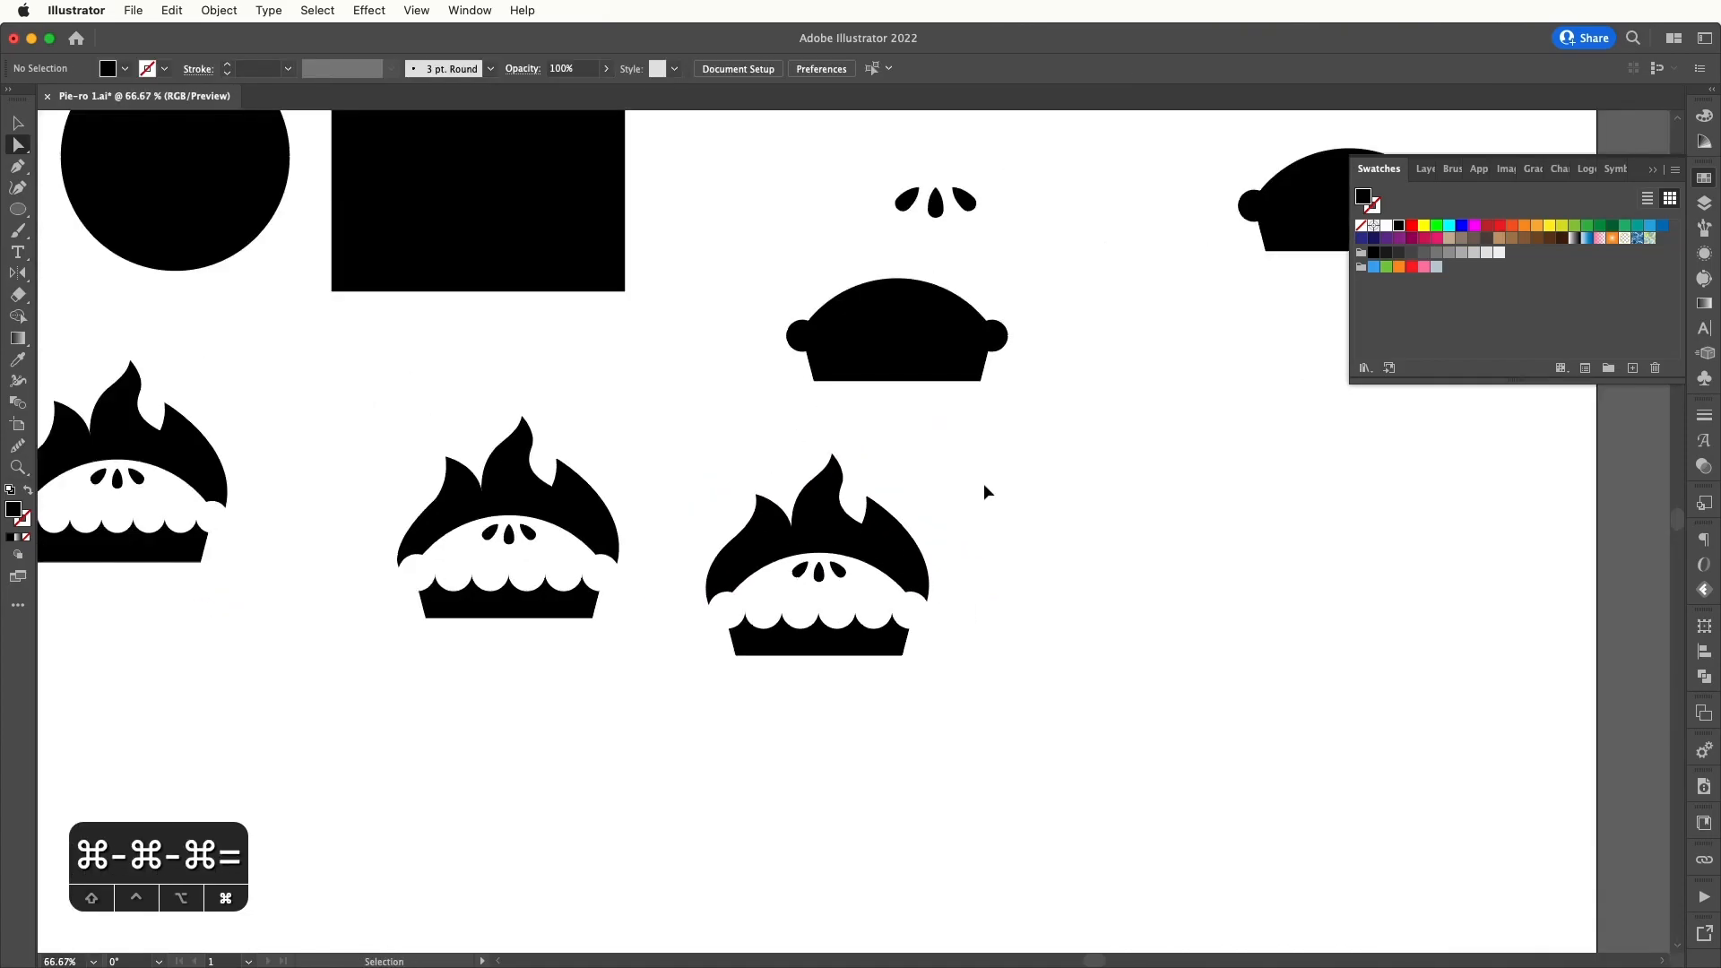
key(super+equal)
drag(987, 489, 946, 494)
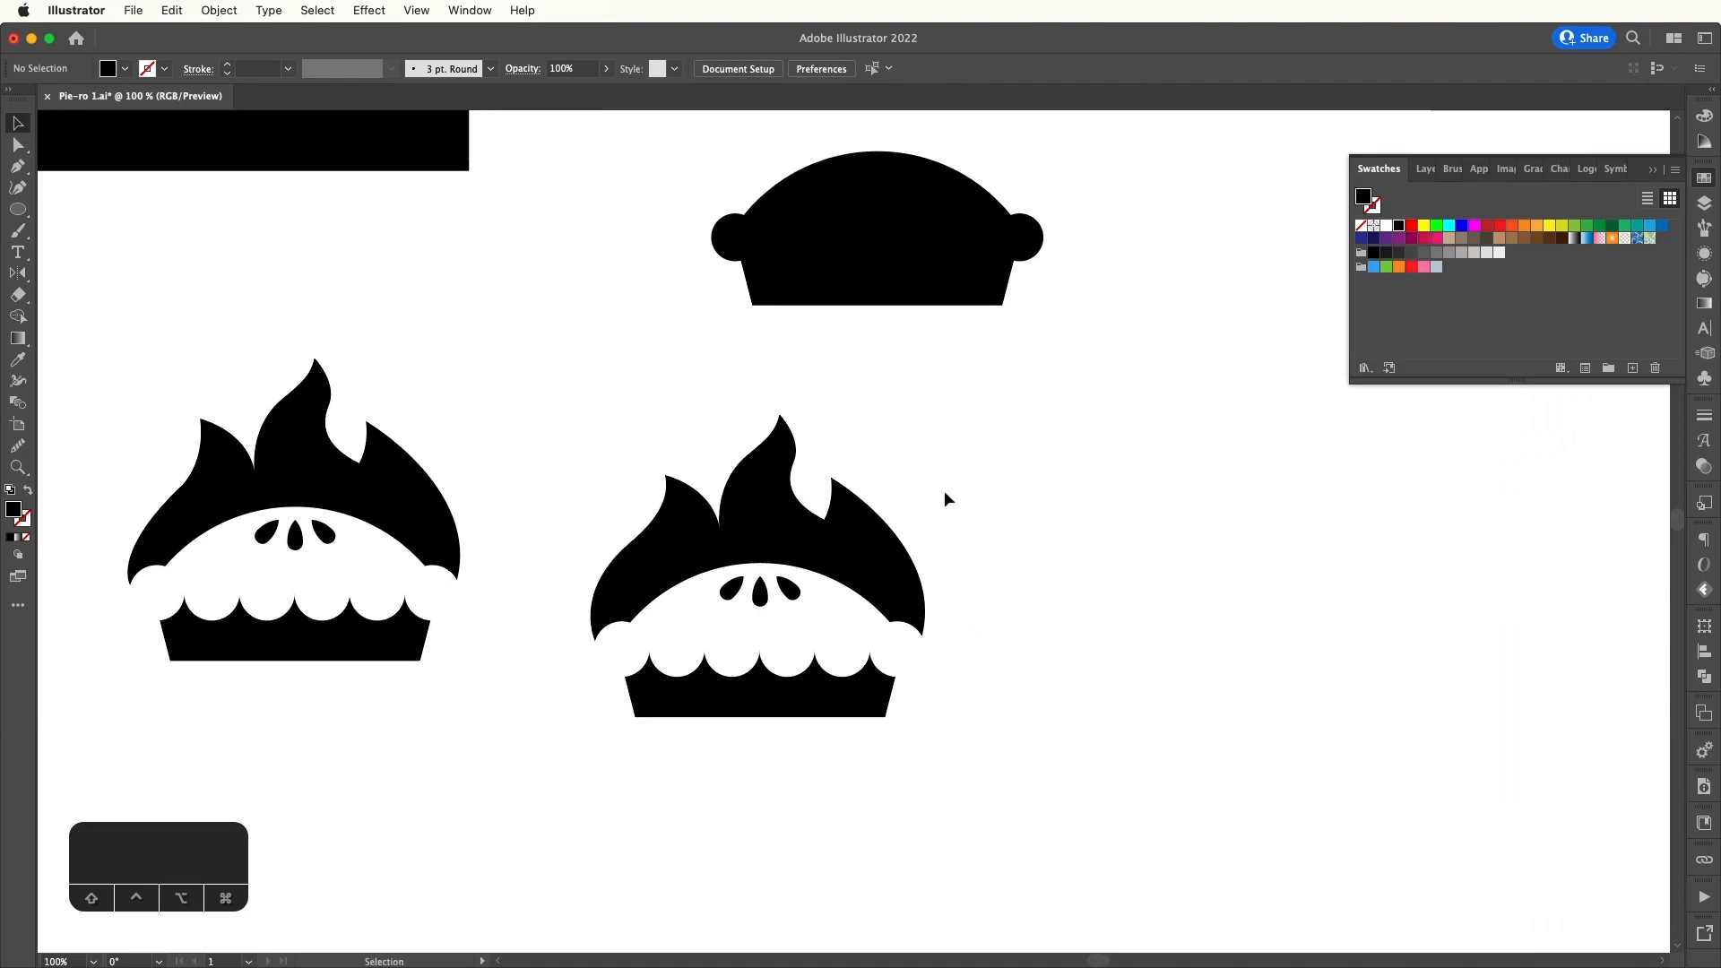
- Lower the two bottom anchor points of the pie dish in the newest copy to make the dish deeper
key(a)
drag(615, 753, 966, 715)
key(shift+Down)
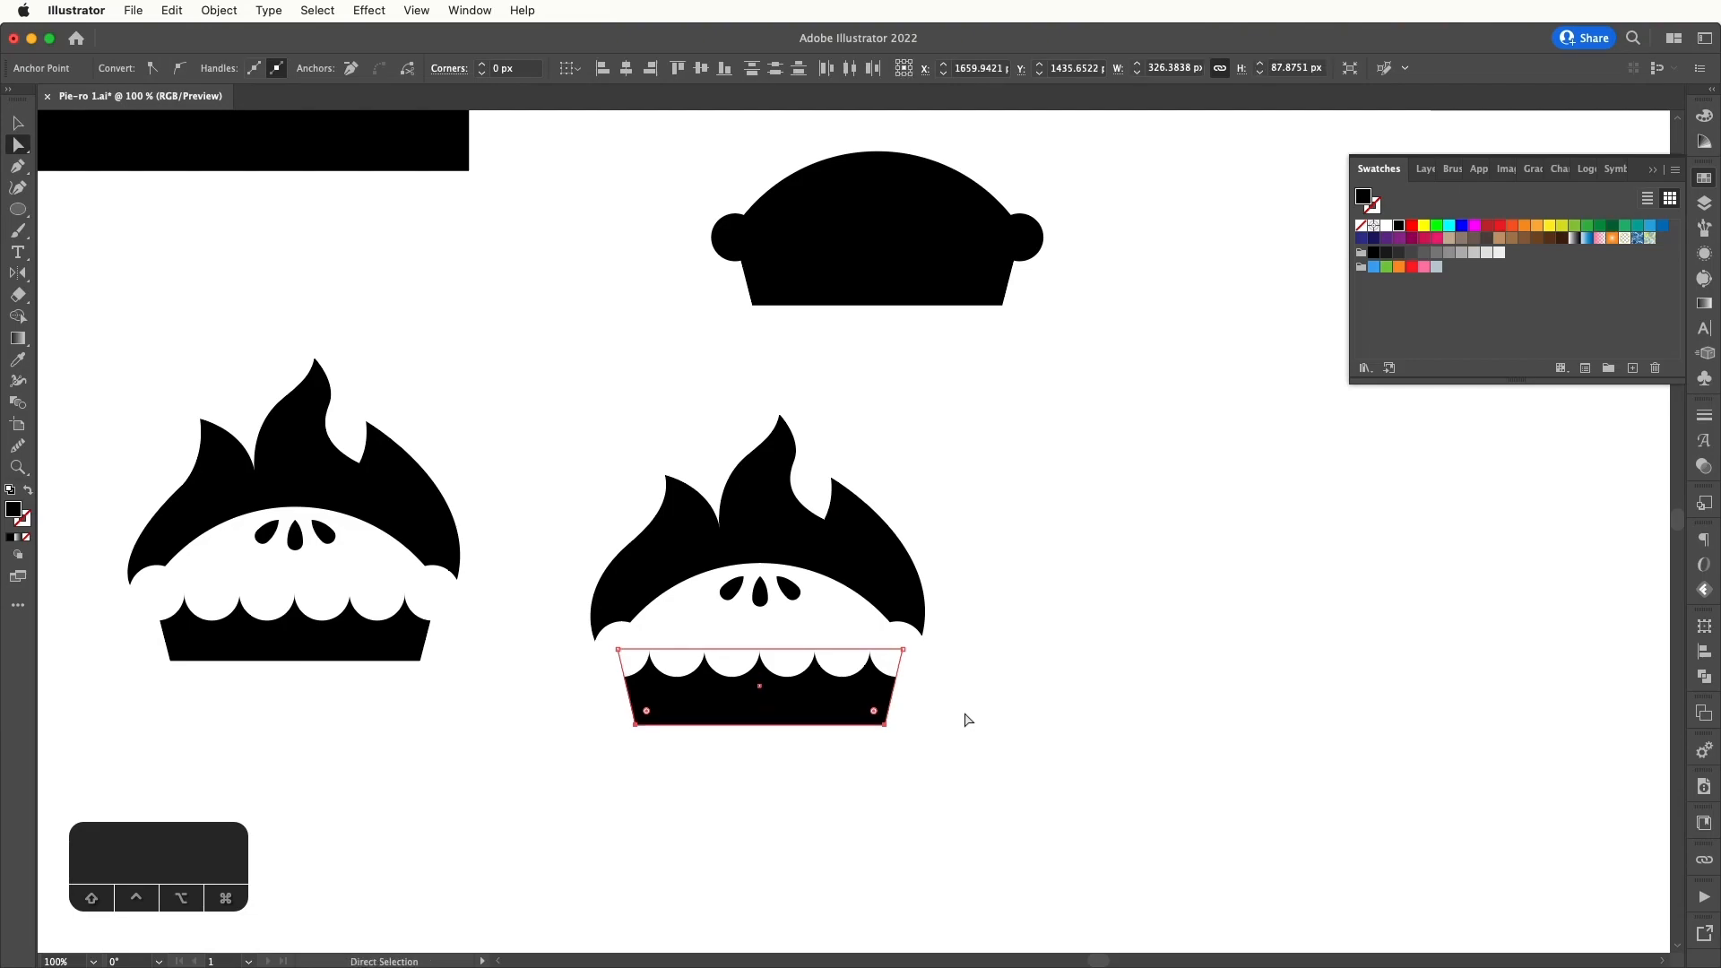
- Enlarge the group of three teardrop slits in the newest copy to about 107 px wide and nudge it down
key(v)
scroll(988, 691, up, 1)
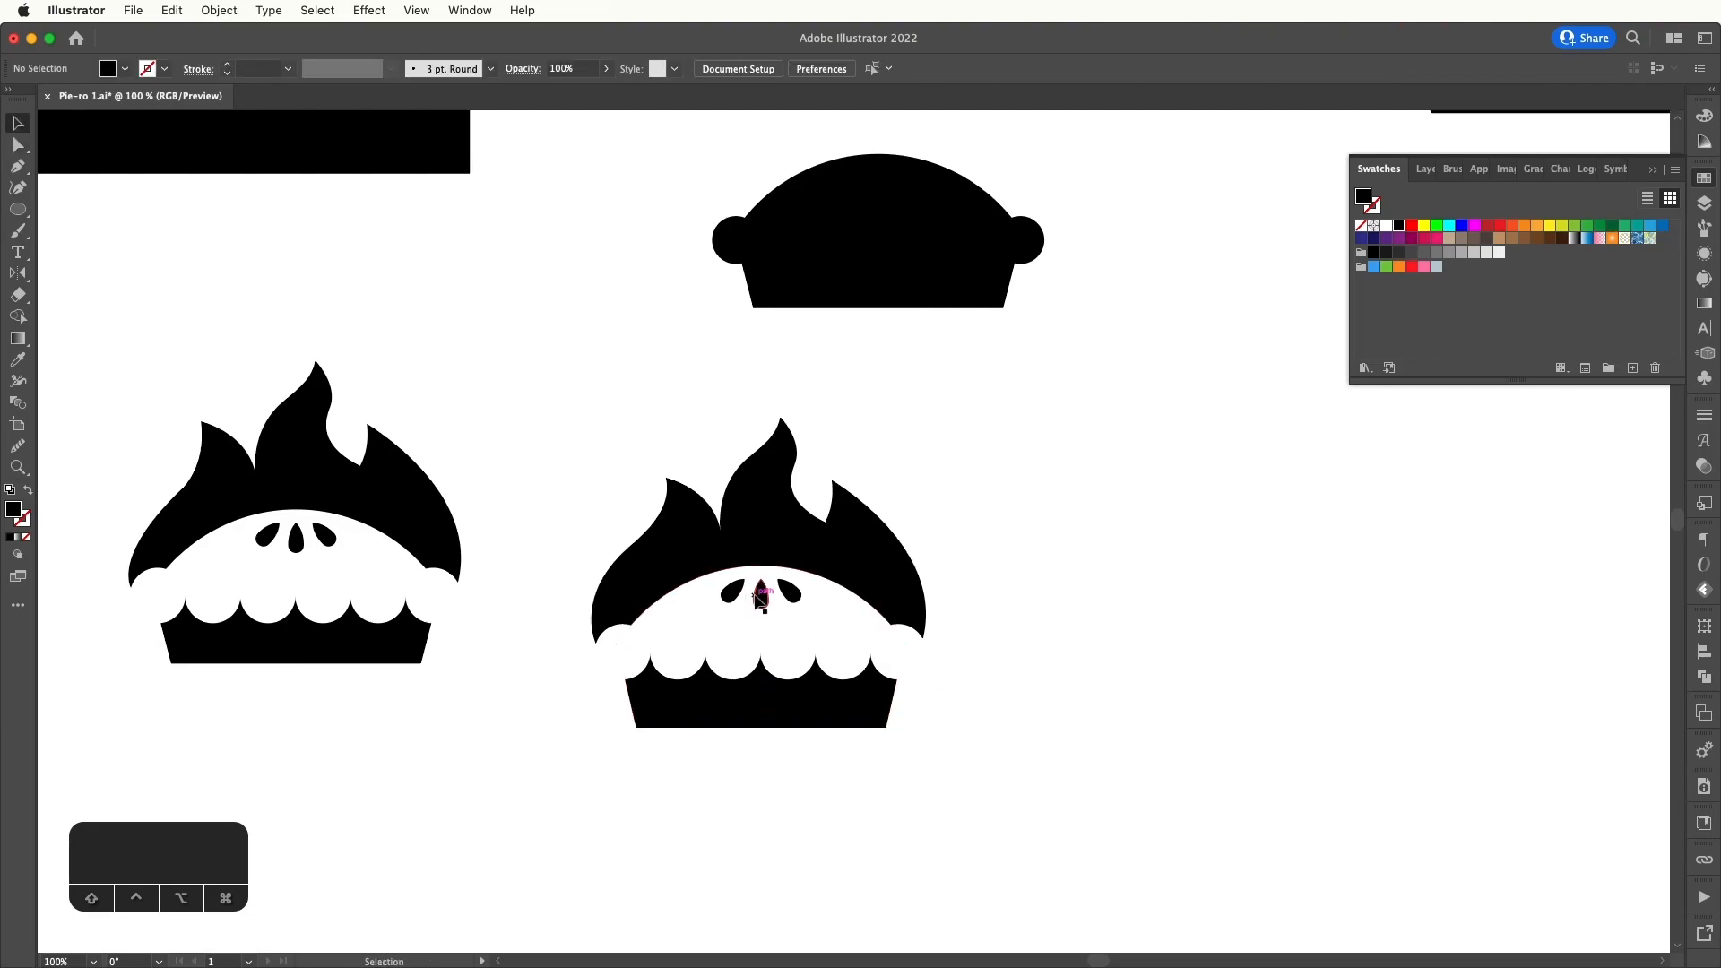
click(785, 606)
drag(761, 609, 762, 615)
key(Down)
key(Down)
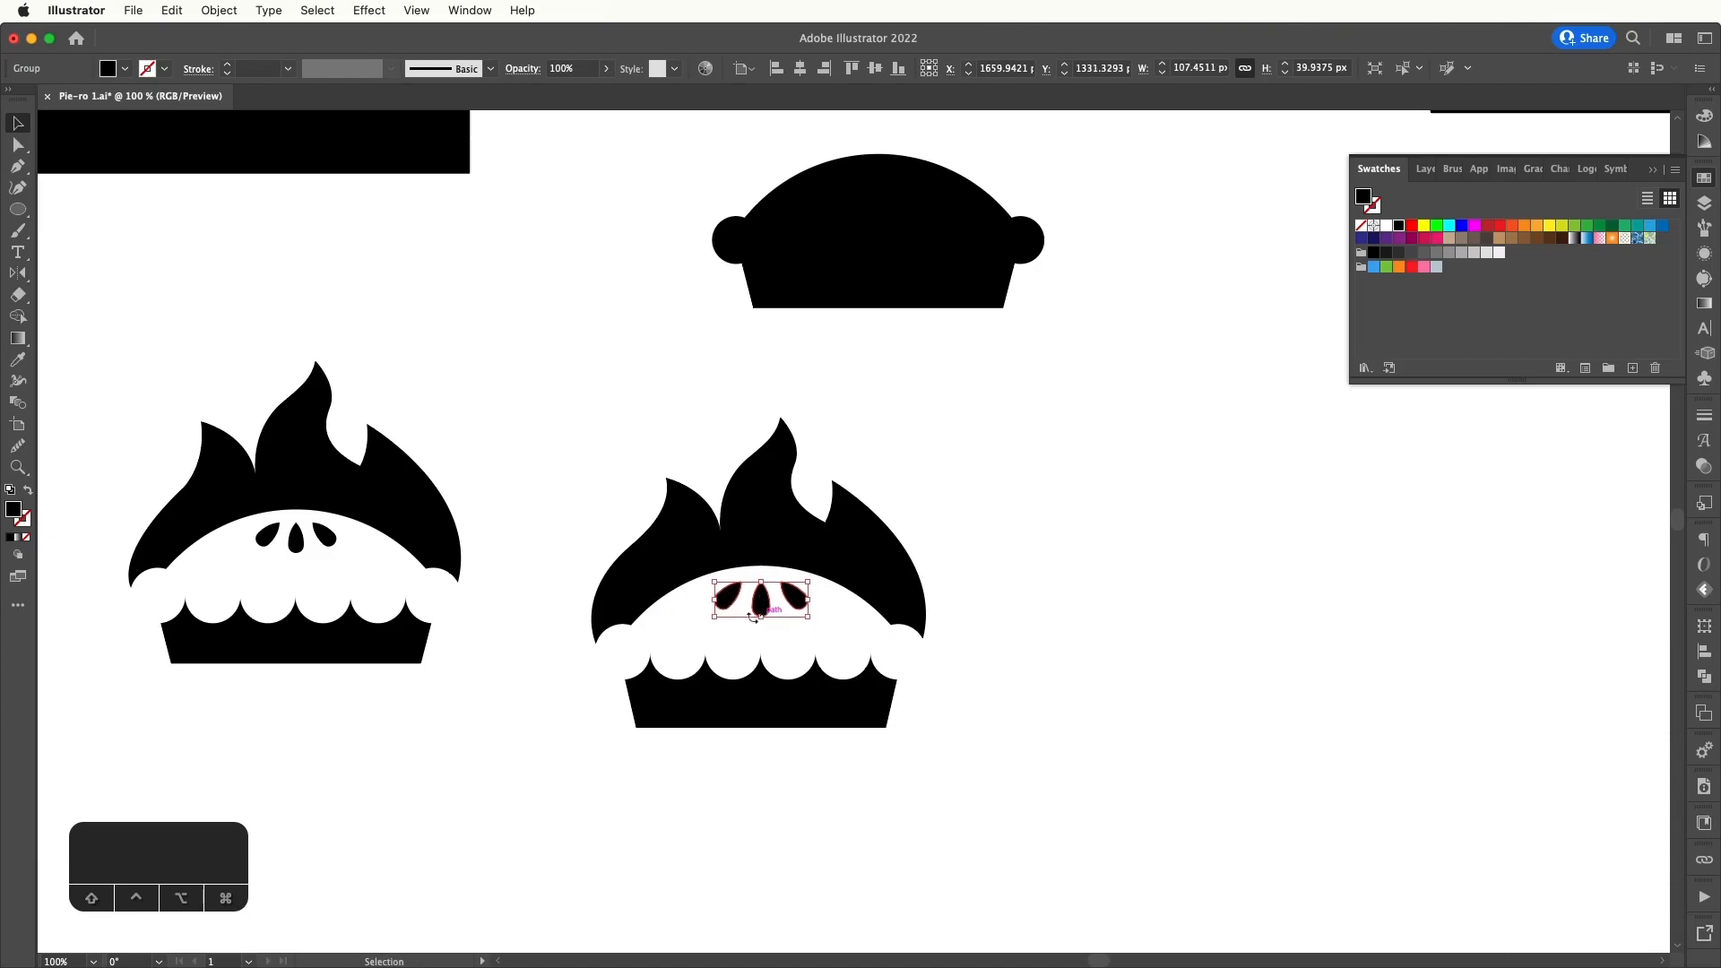
click(988, 567)
- Duplicate the newest flaming pie icon into the empty space to its right
scroll(988, 566, up, 2)
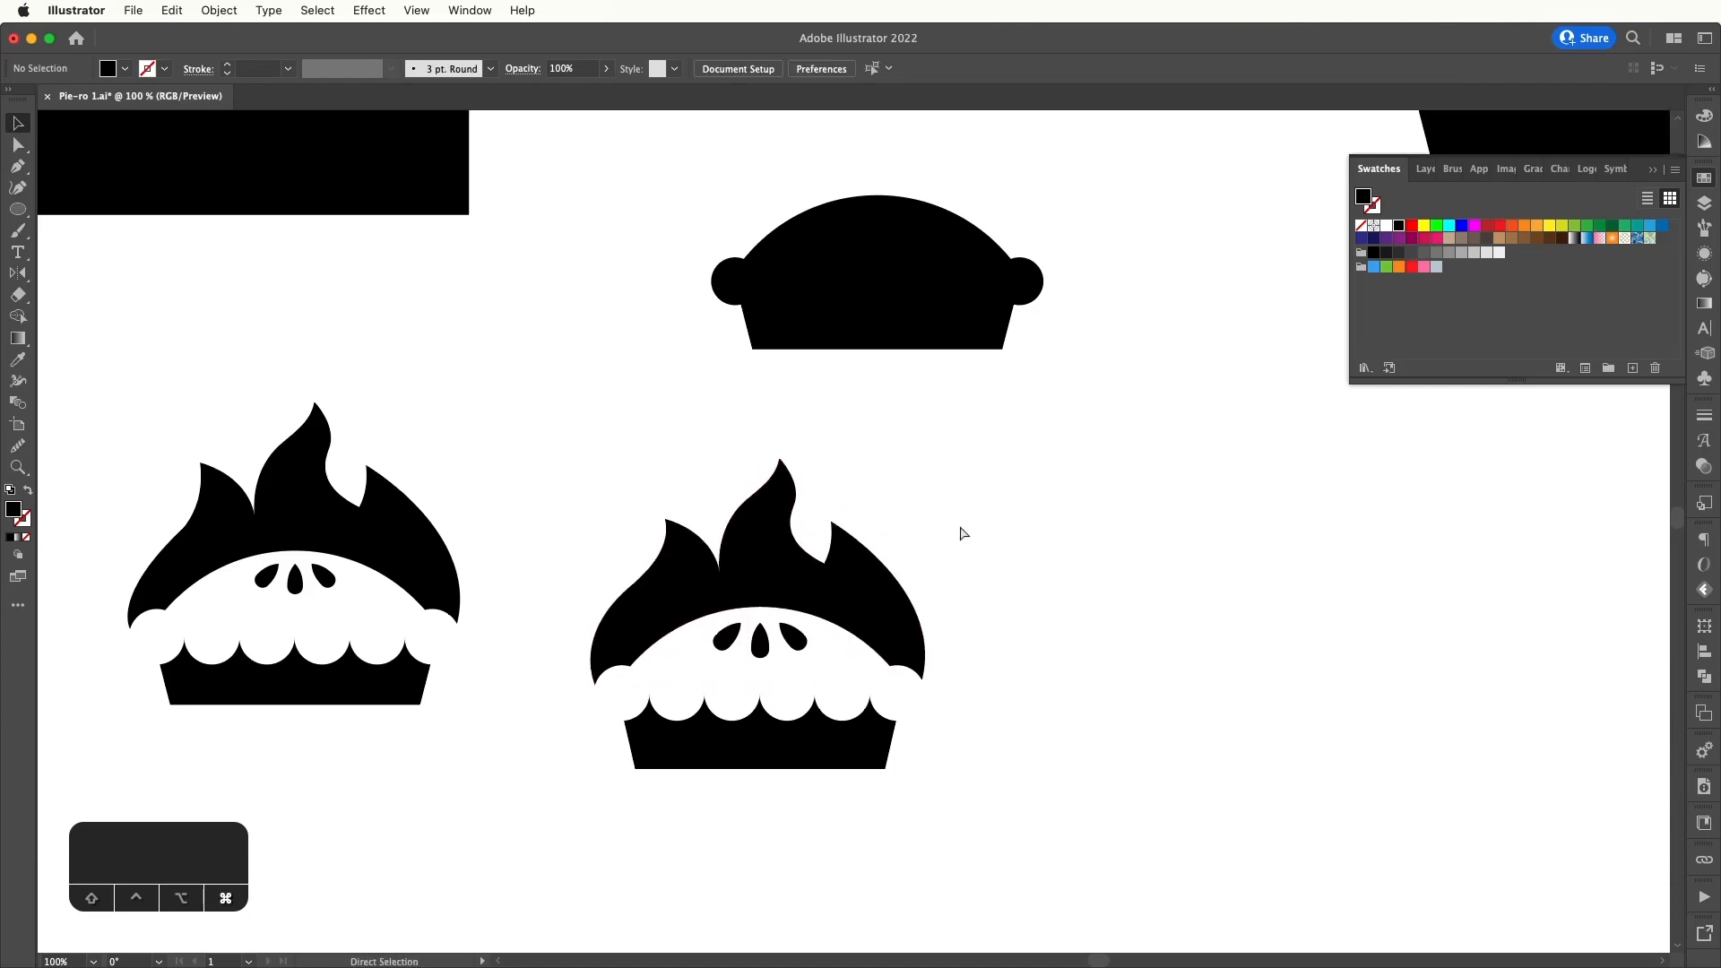
key(super+minus)
key(super+minus)
key(super+minus)
key(super+equal)
key(super+equal)
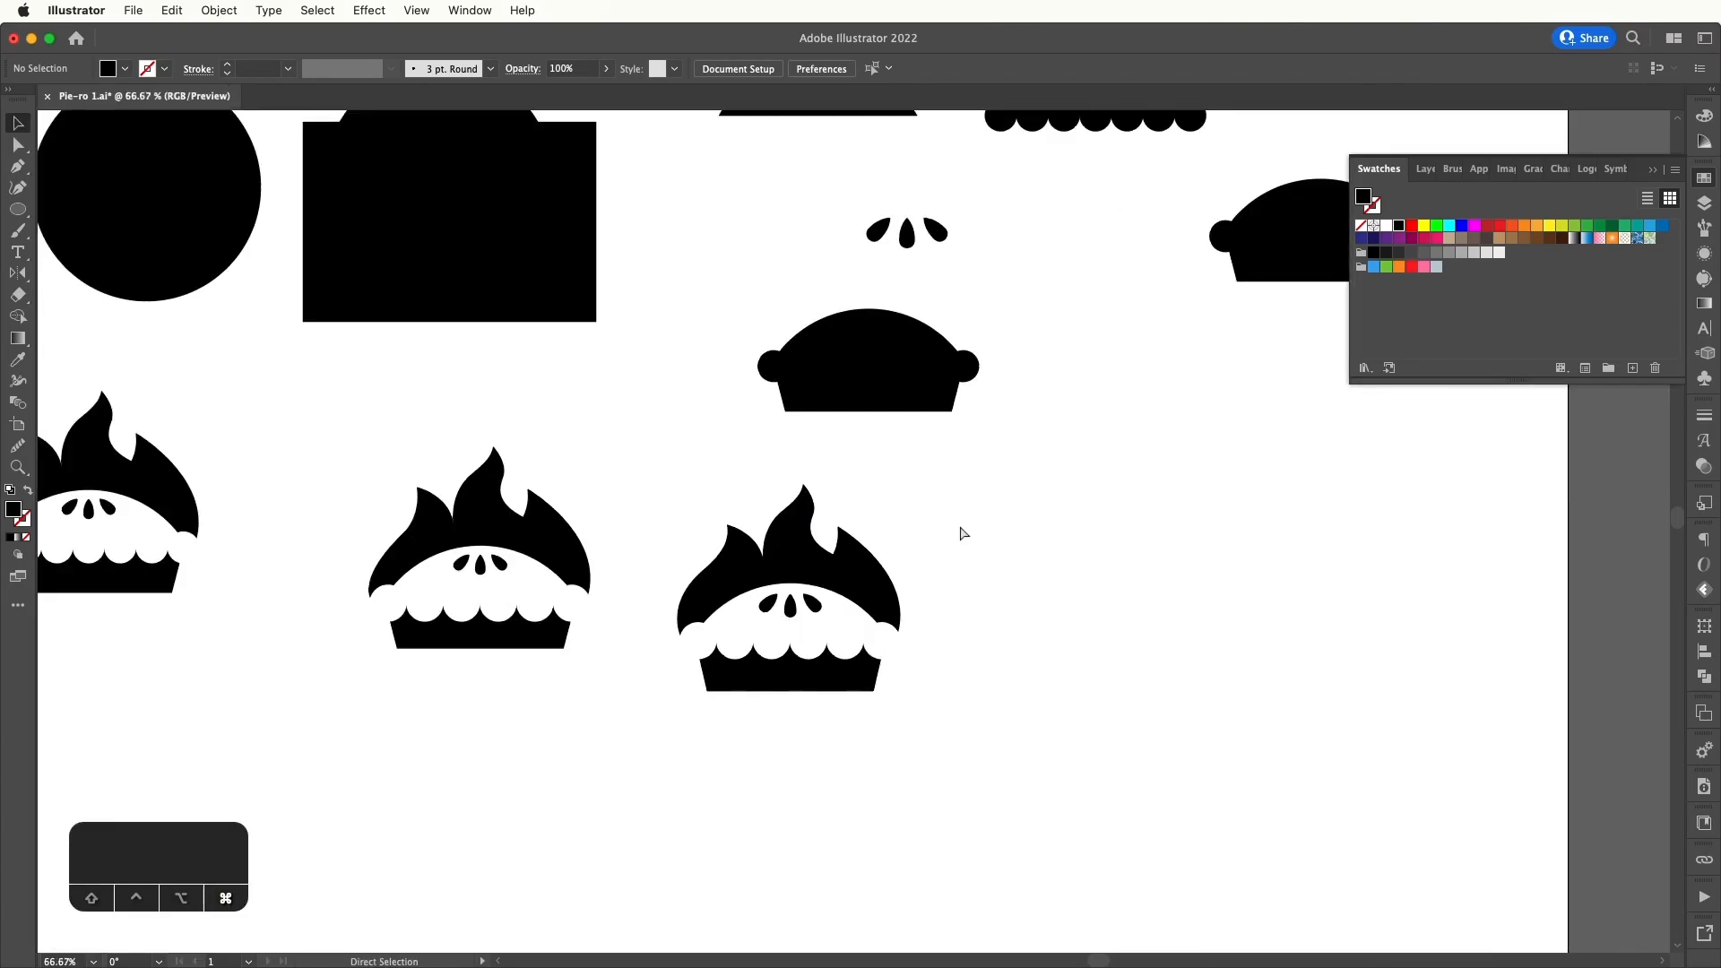
drag(960, 525, 596, 729)
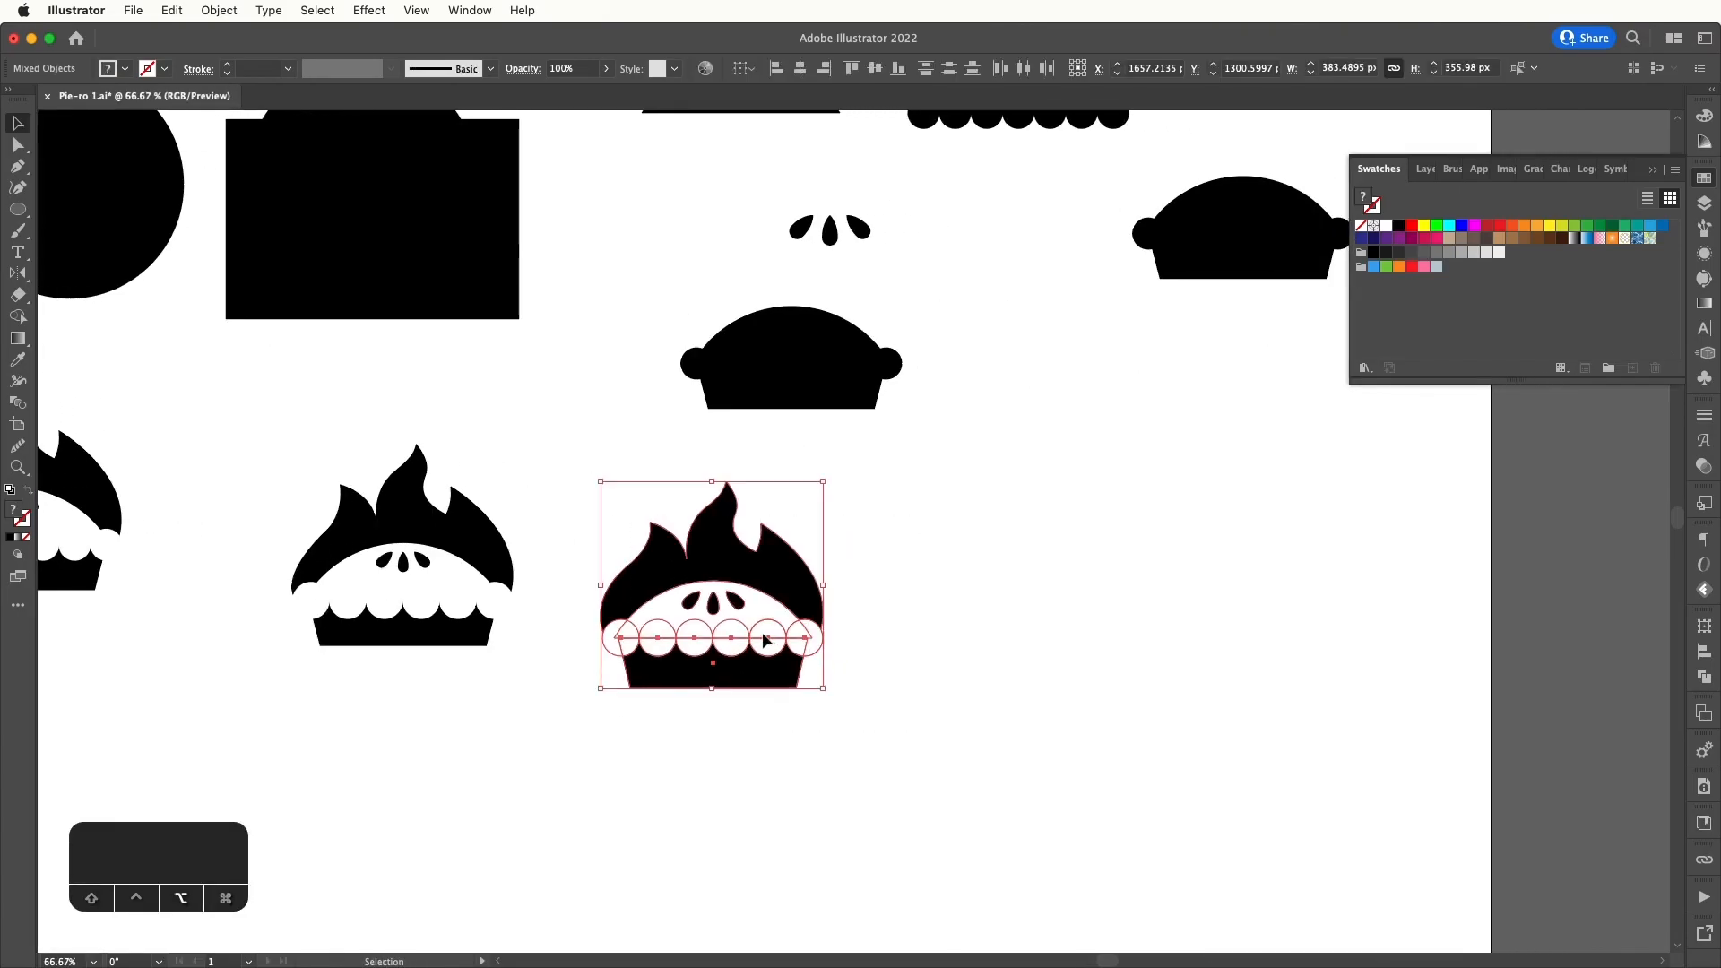
drag(767, 641, 1108, 640)
key(super+equal)
key(super+equal)
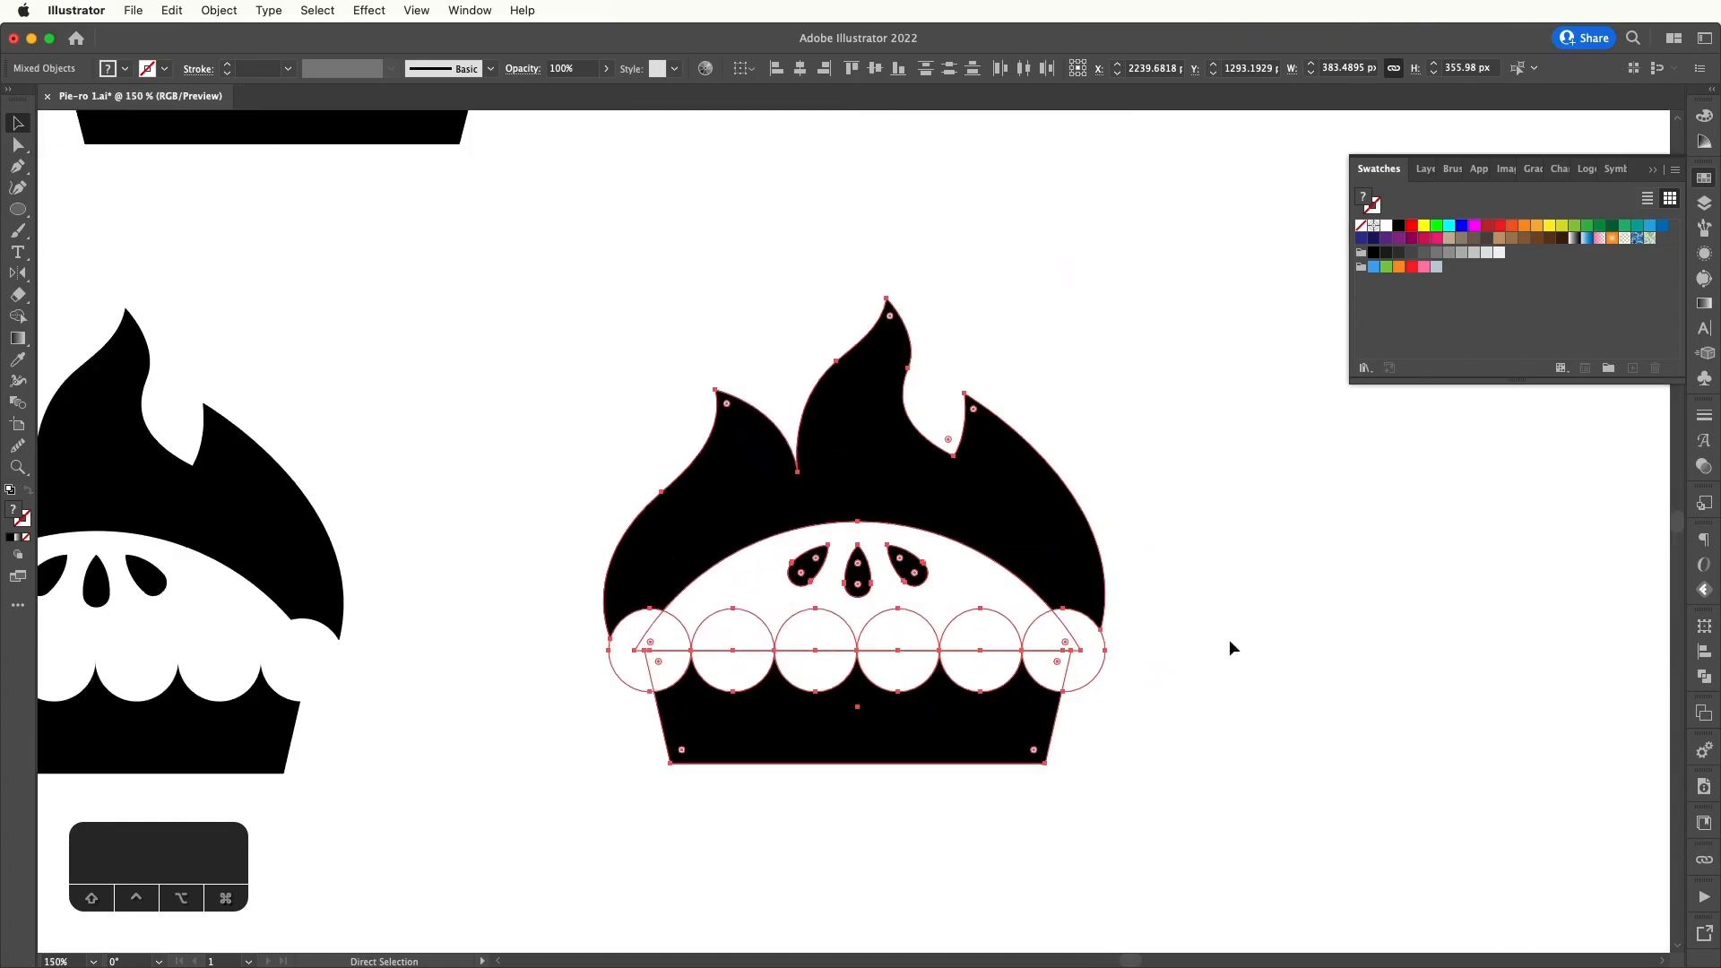
- Cut the six scallop circles and leftover pieces out of the duplicated icon with the Shape Builder tool
key(shift+m)
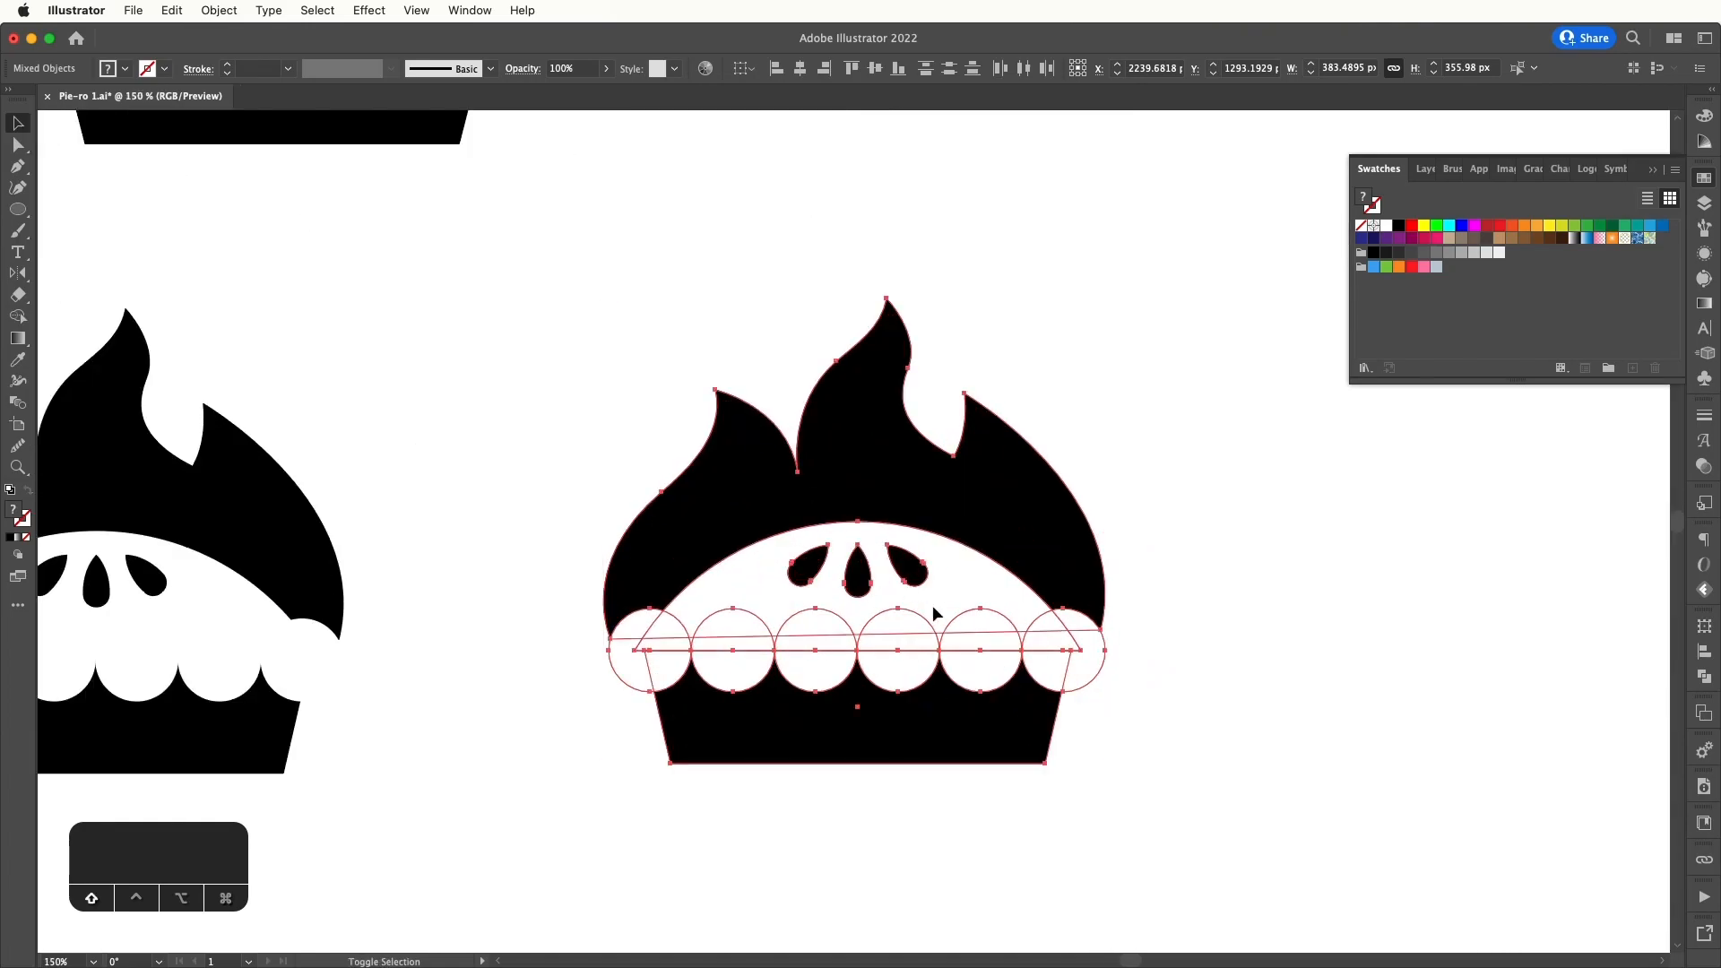
mouse_move(887, 671)
mouse_down()
mouse_move(833, 653)
mouse_move(819, 627)
mouse_move(774, 668)
mouse_move(789, 630)
mouse_move(750, 657)
mouse_move(734, 609)
mouse_move(670, 653)
mouse_move(683, 632)
mouse_move(690, 650)
mouse_move(635, 642)
mouse_up()
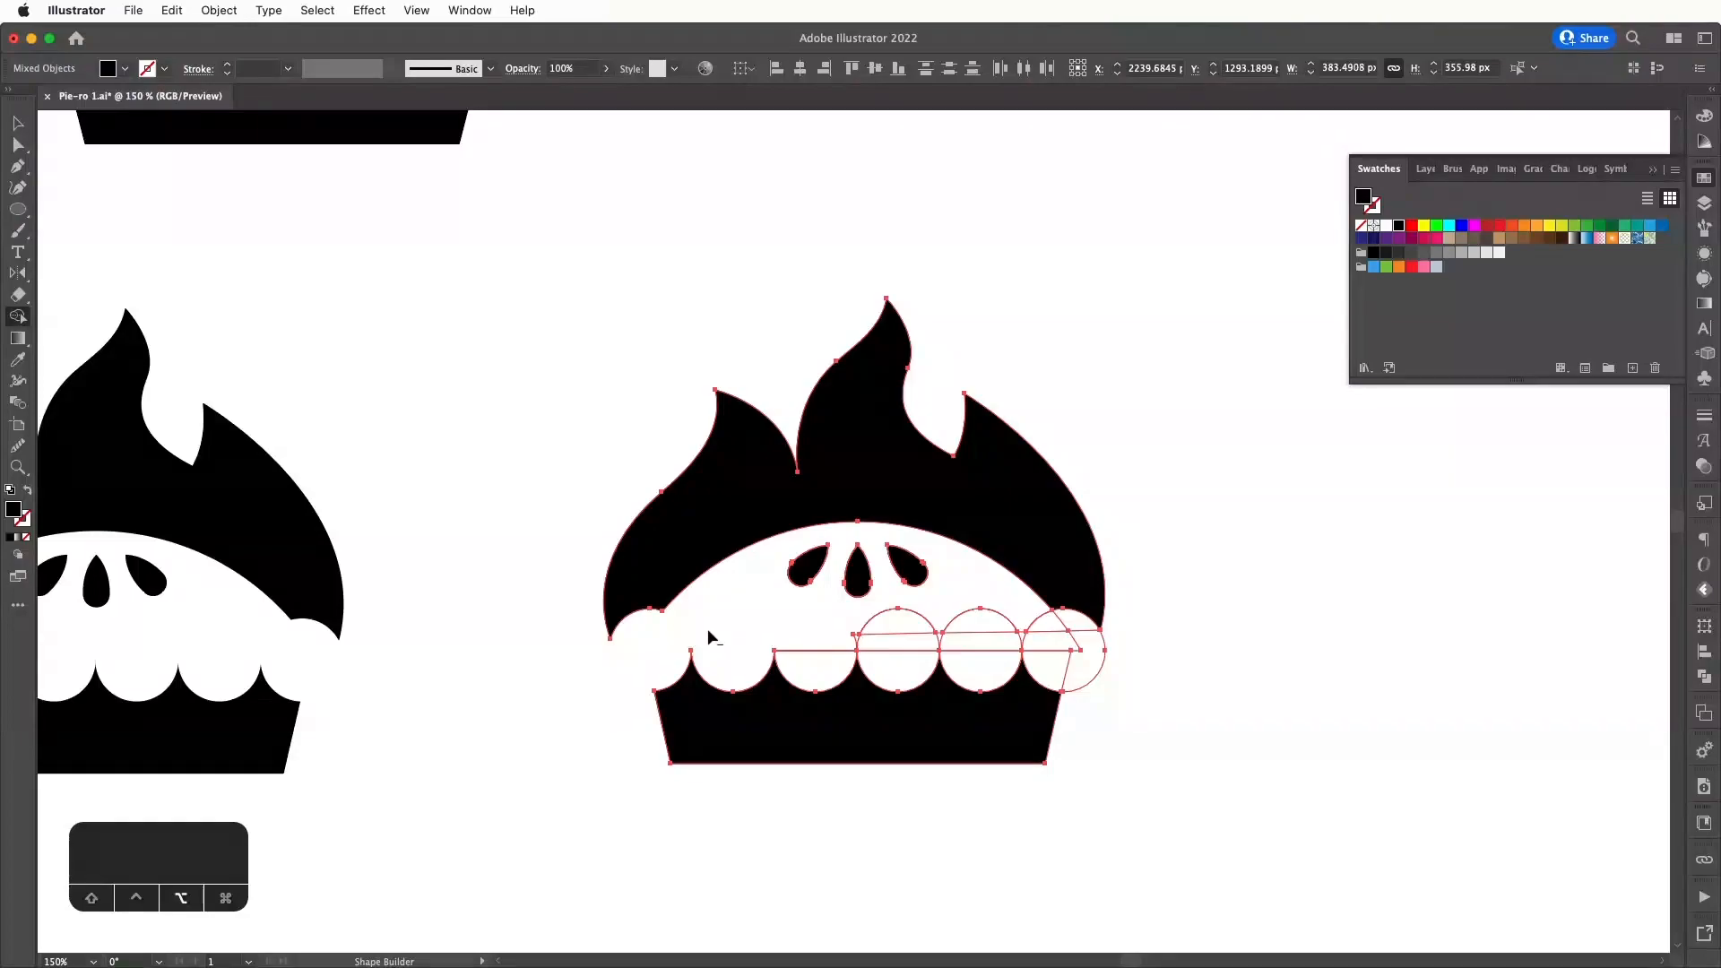
mouse_move(737, 627)
mouse_down()
mouse_move(816, 665)
mouse_move(874, 640)
mouse_move(902, 679)
mouse_move(914, 623)
mouse_move(987, 672)
mouse_move(992, 628)
mouse_move(1058, 666)
mouse_move(1092, 658)
mouse_move(1046, 626)
mouse_up()
key(a)
click(1076, 646)
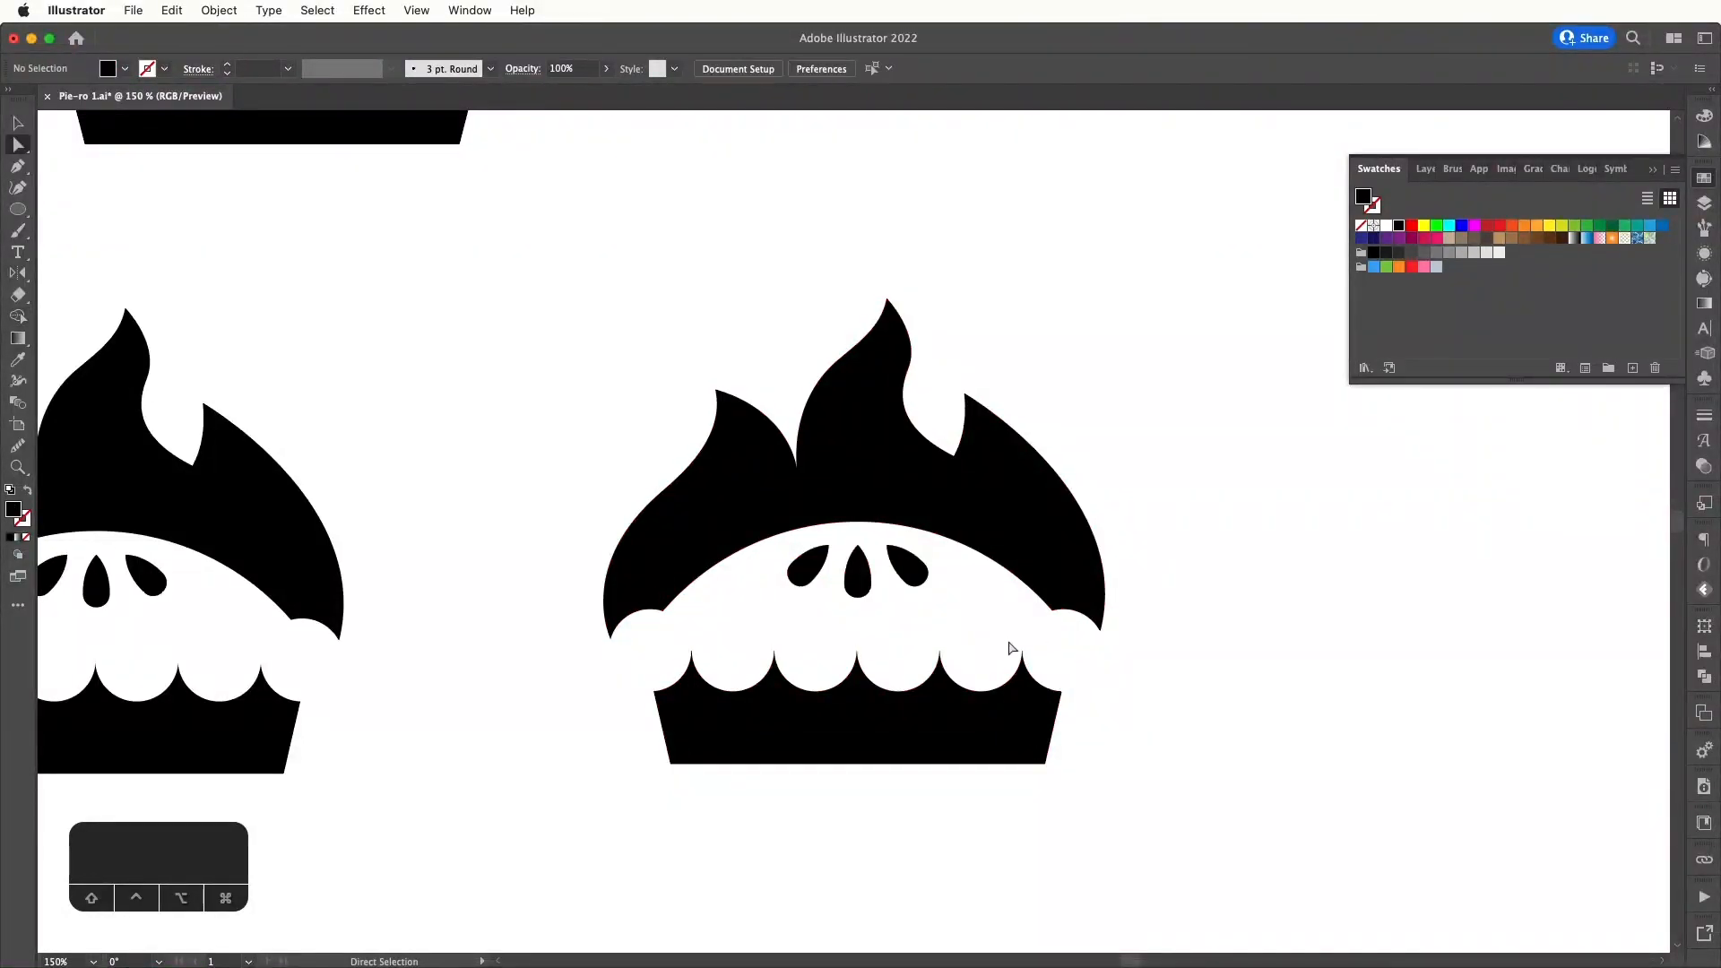
- Round the flame's lower-left tip with a 2 px corner radius
click(614, 624)
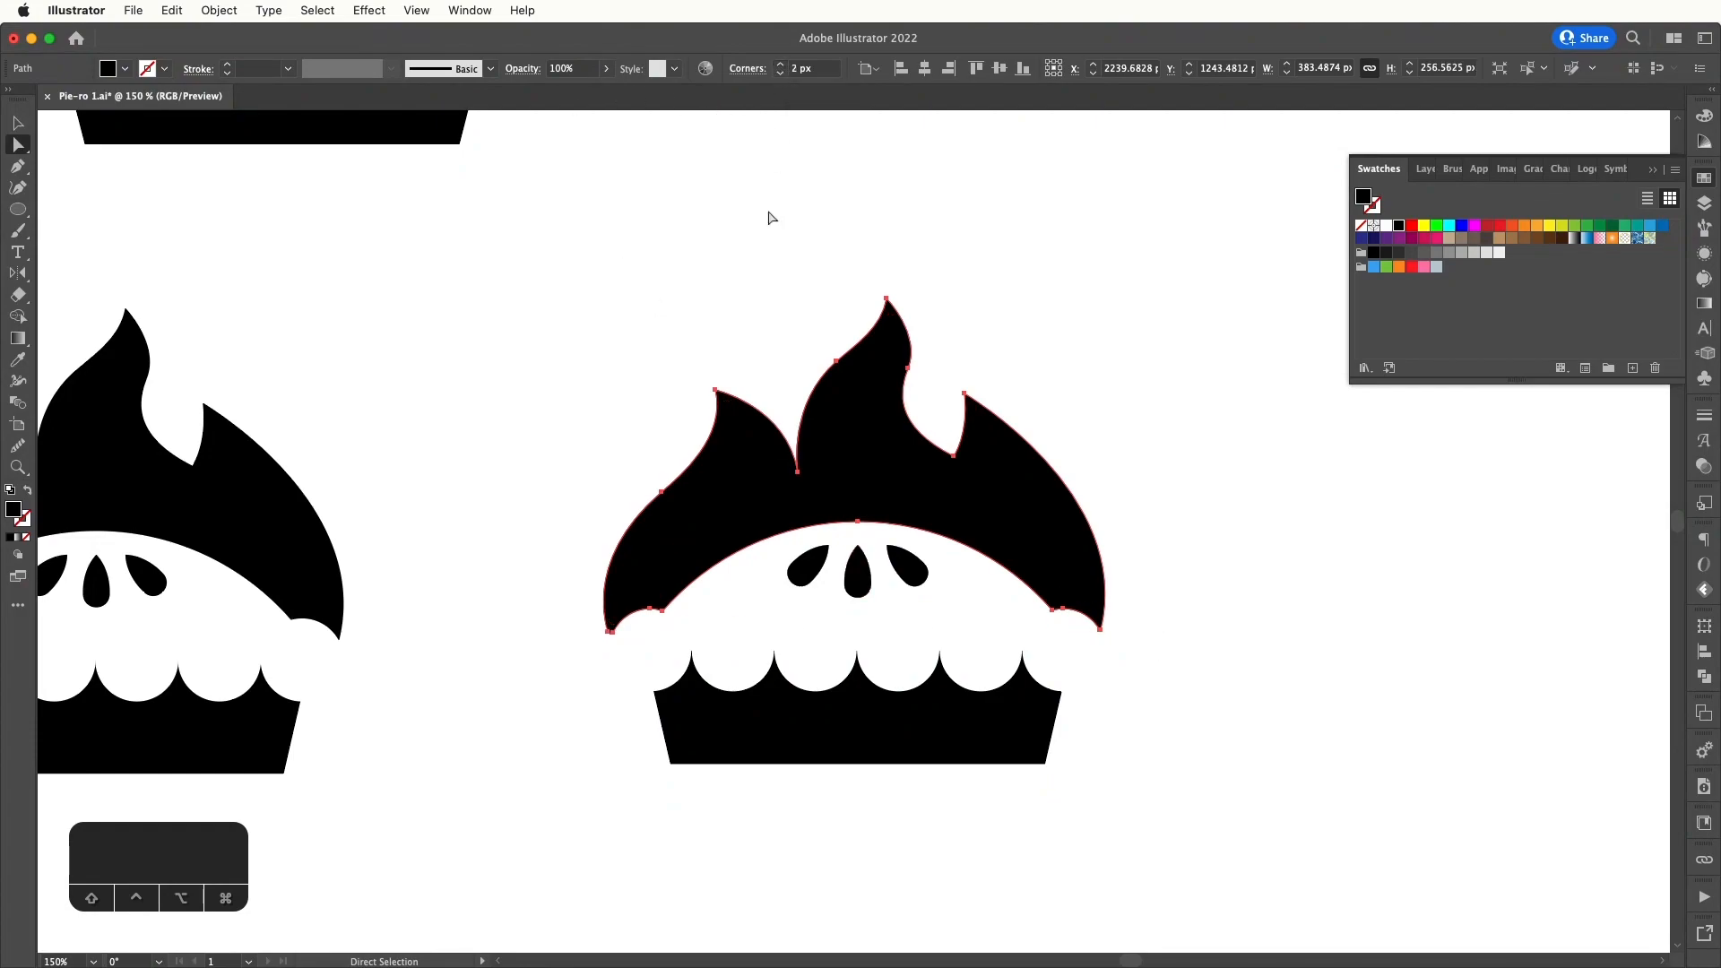
click(834, 295)
- Remove the extra anchor point at the flame's lower-right tip and extend the neighbouring curve handle to keep the crust arc smooth
scroll(897, 403, right, 3)
scroll(896, 403, down, 2)
click(933, 498)
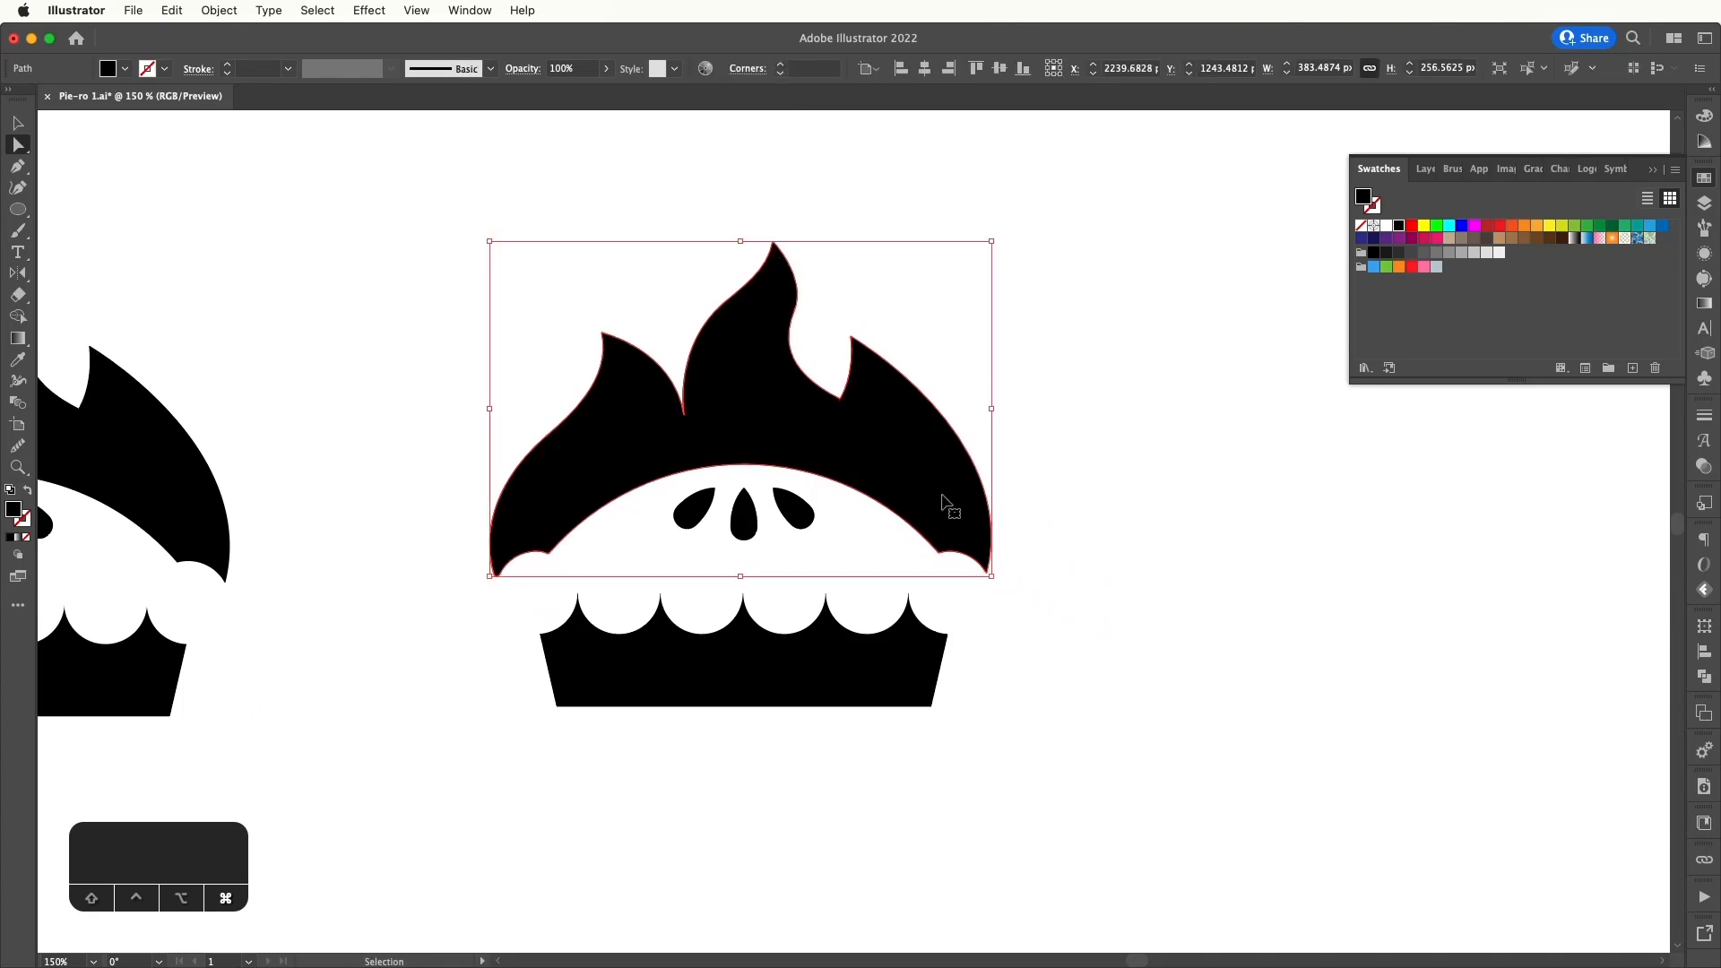
key(super+equal)
key(super+equal)
key(super+equal)
scroll(944, 501, down, 4)
scroll(944, 501, right, 4)
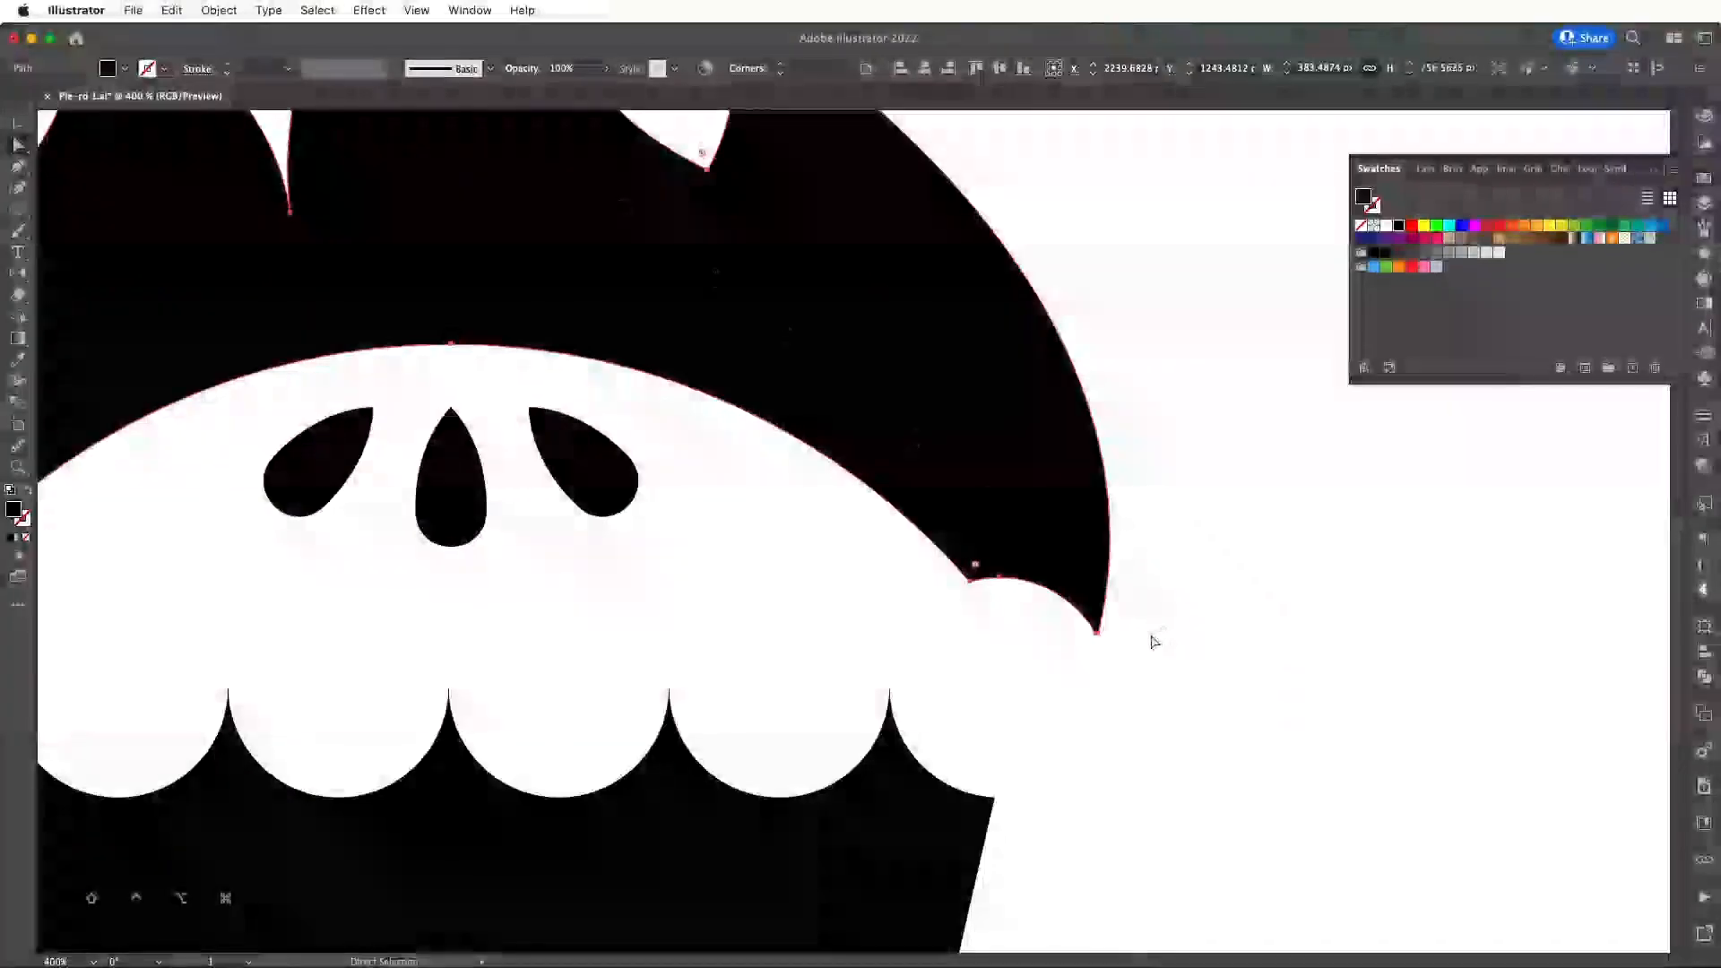
click(1088, 615)
key(super+equal)
key(super+equal)
key(super+equal)
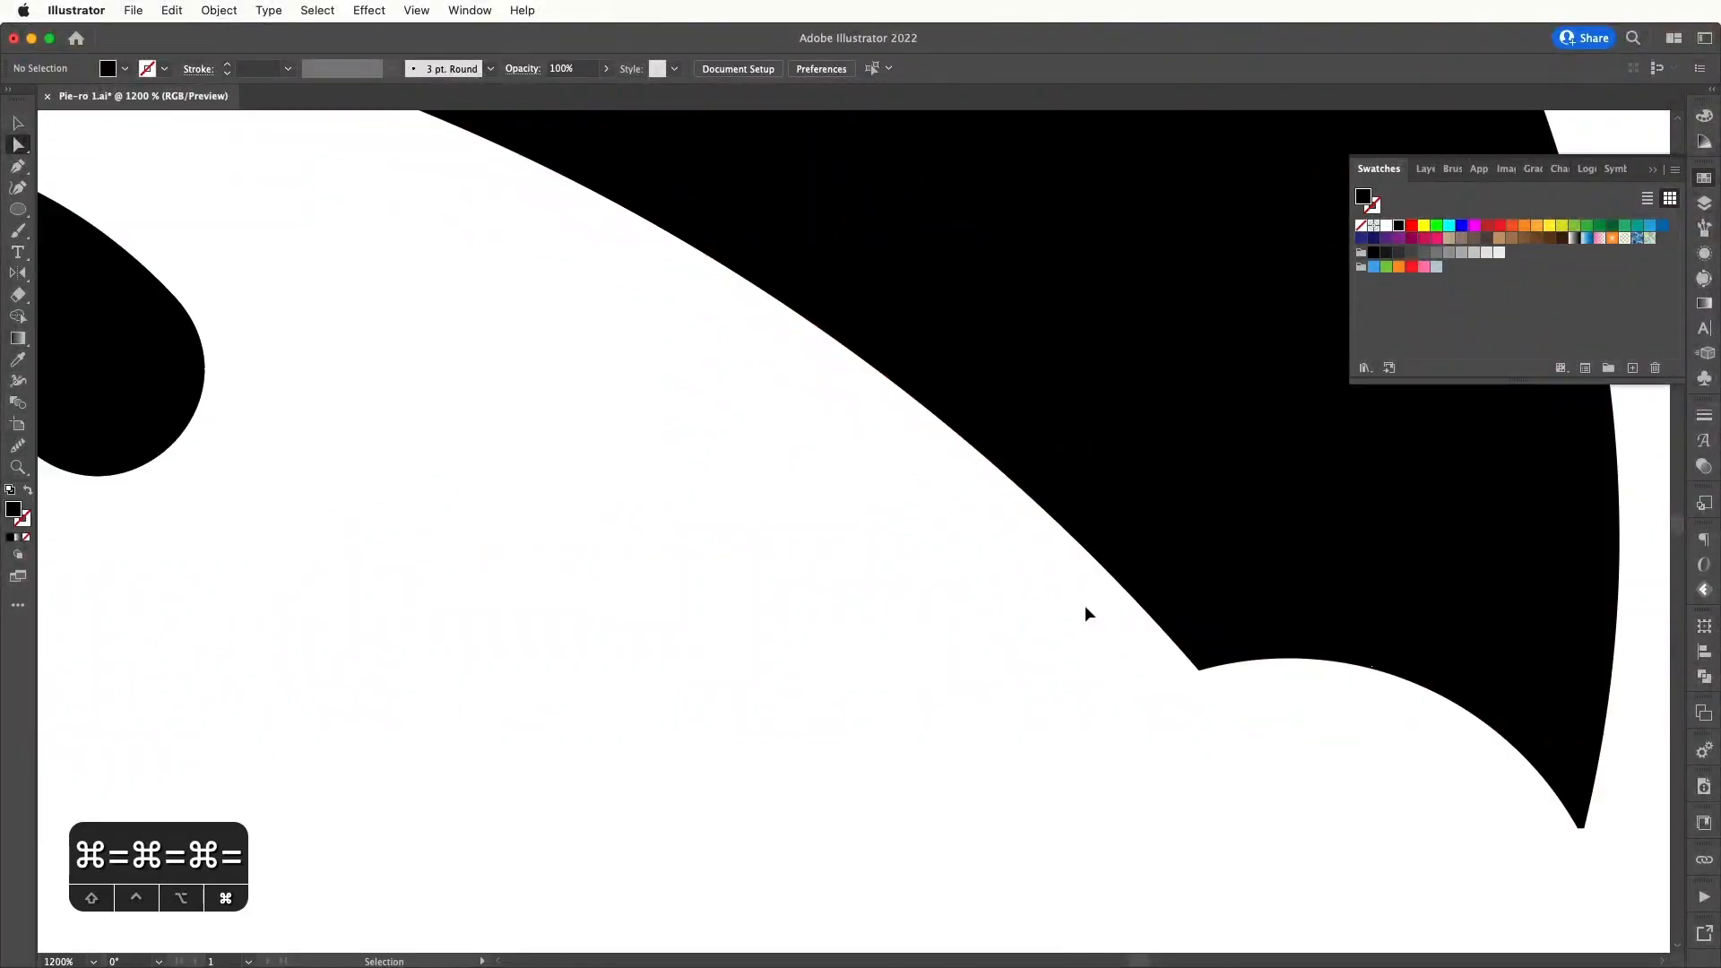
click(1258, 628)
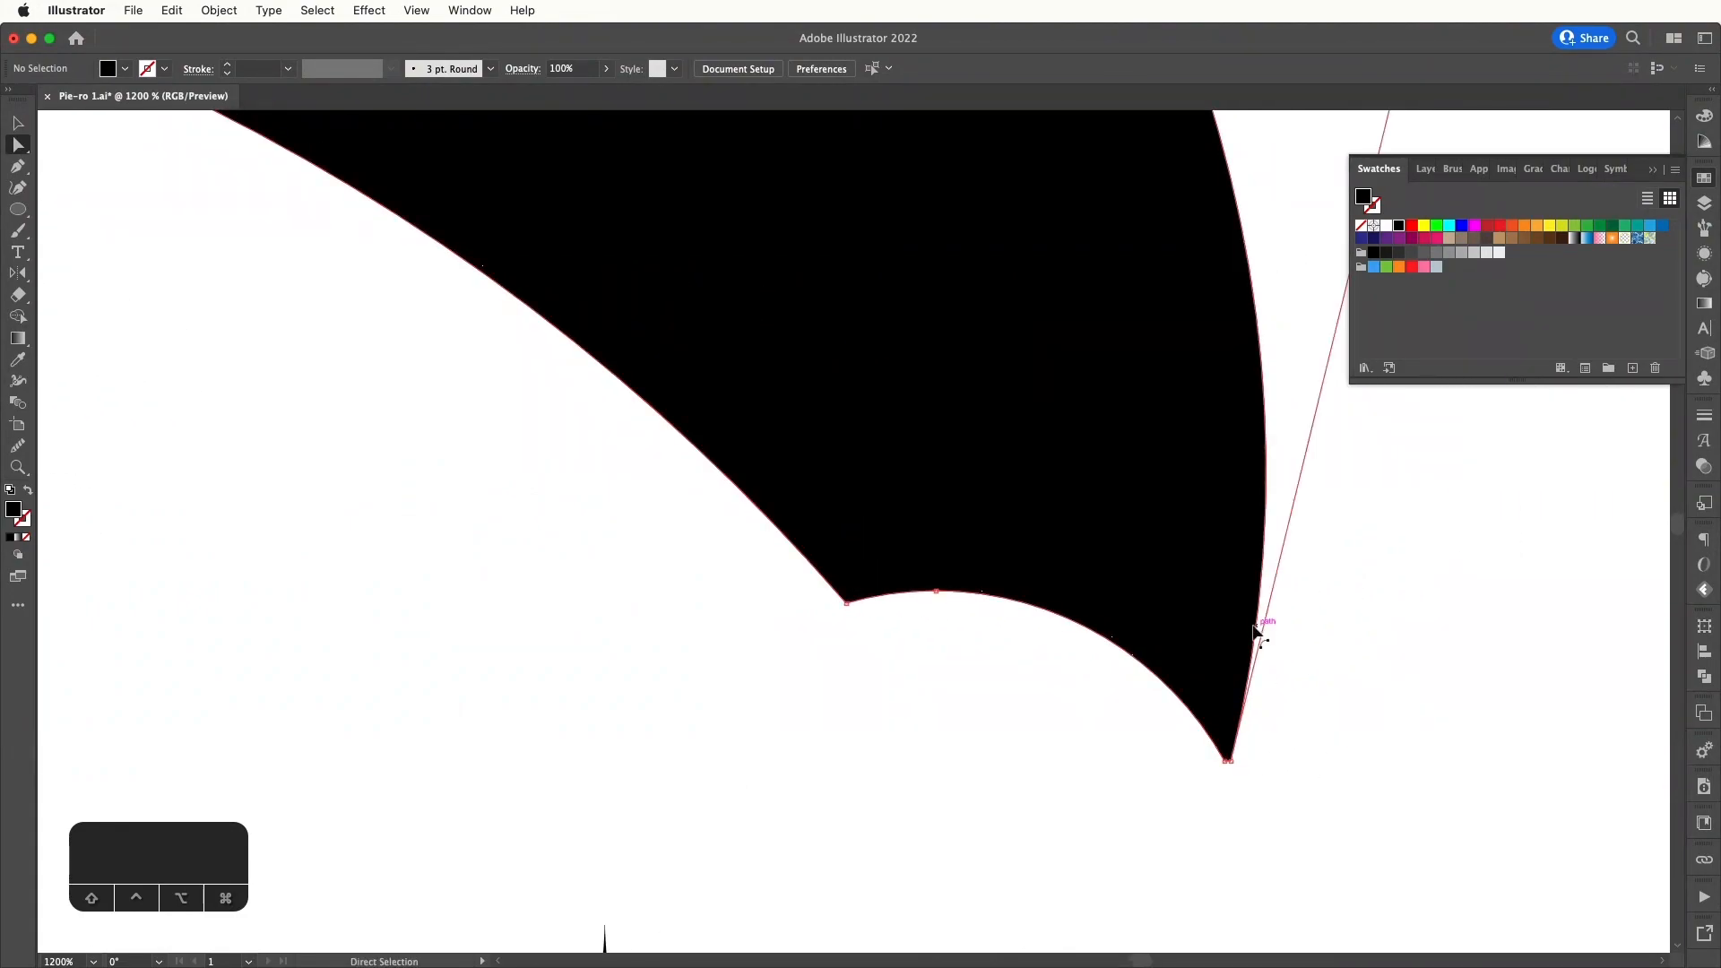
click(1314, 760)
click(1199, 697)
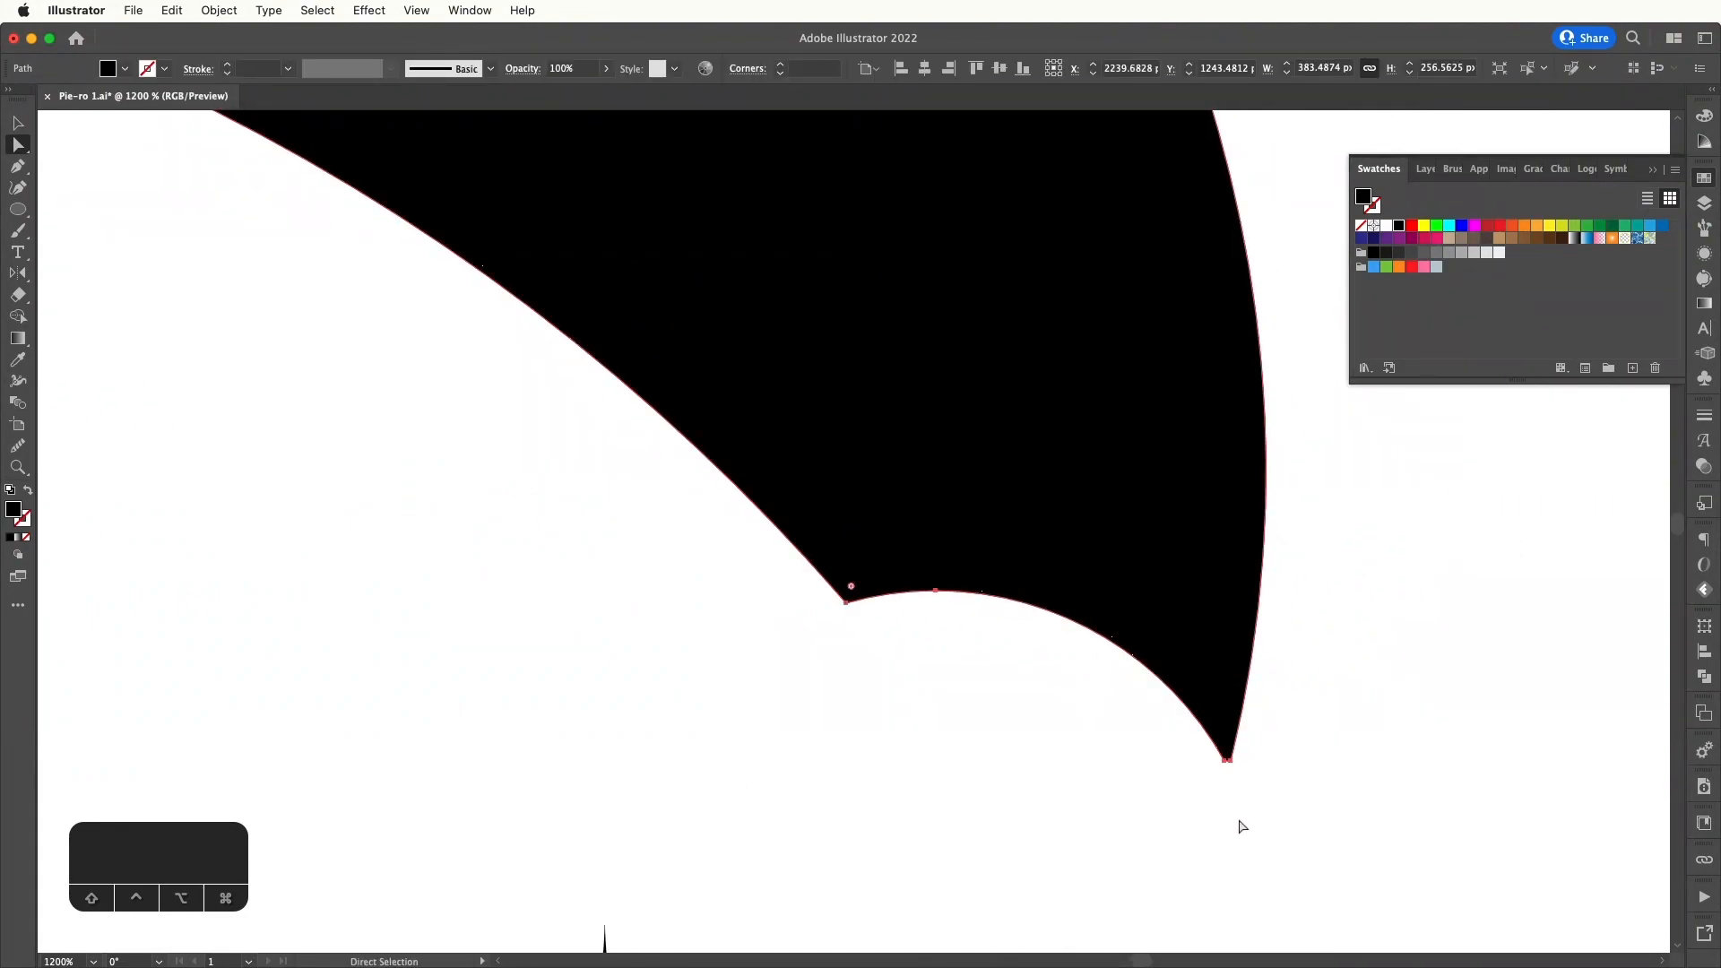
key(p)
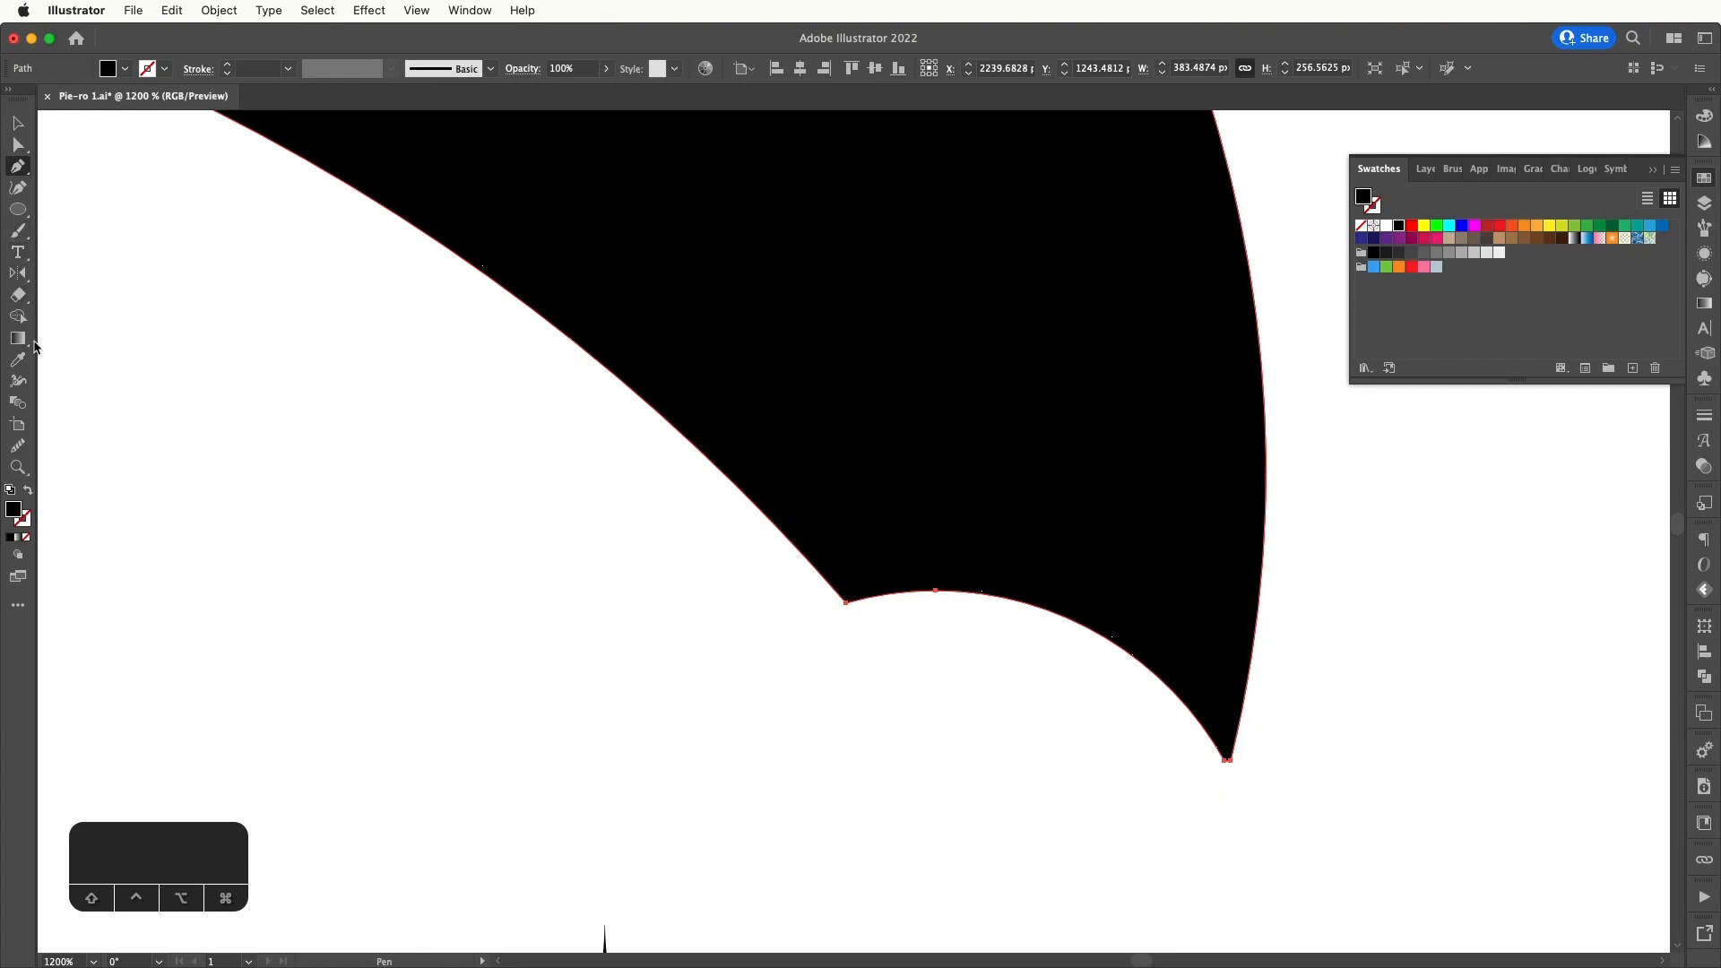
click(1225, 762)
drag(1062, 590, 1153, 592)
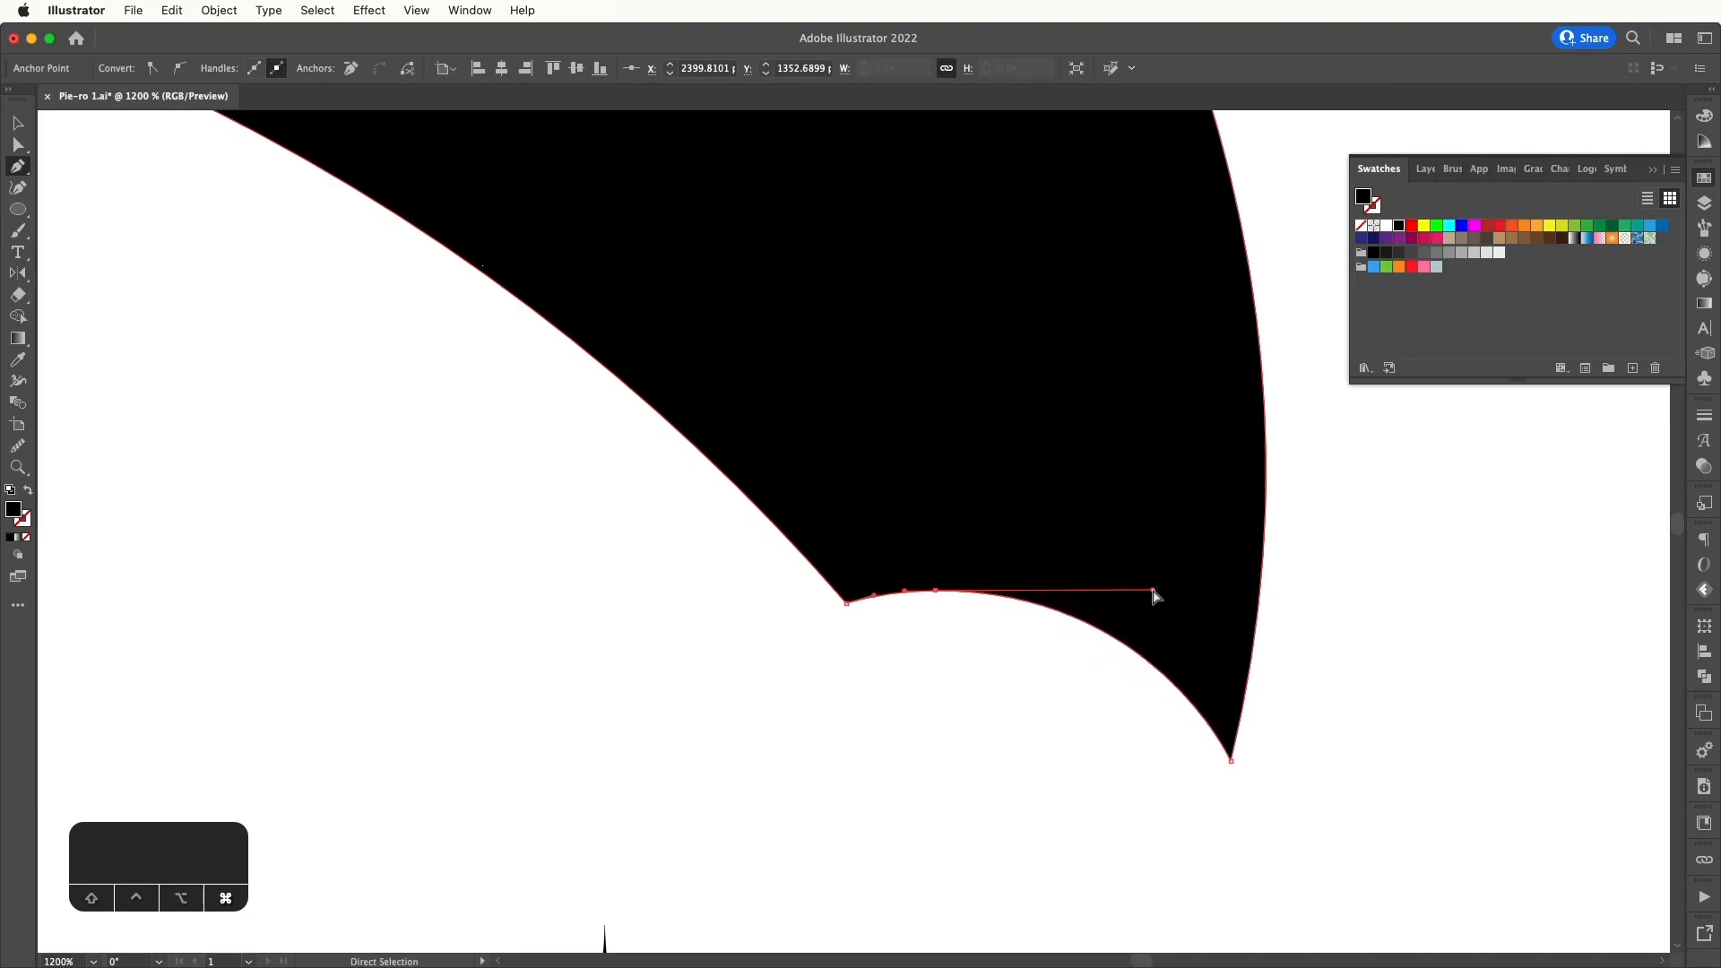
click(1393, 718)
key(a)
key(super+z)
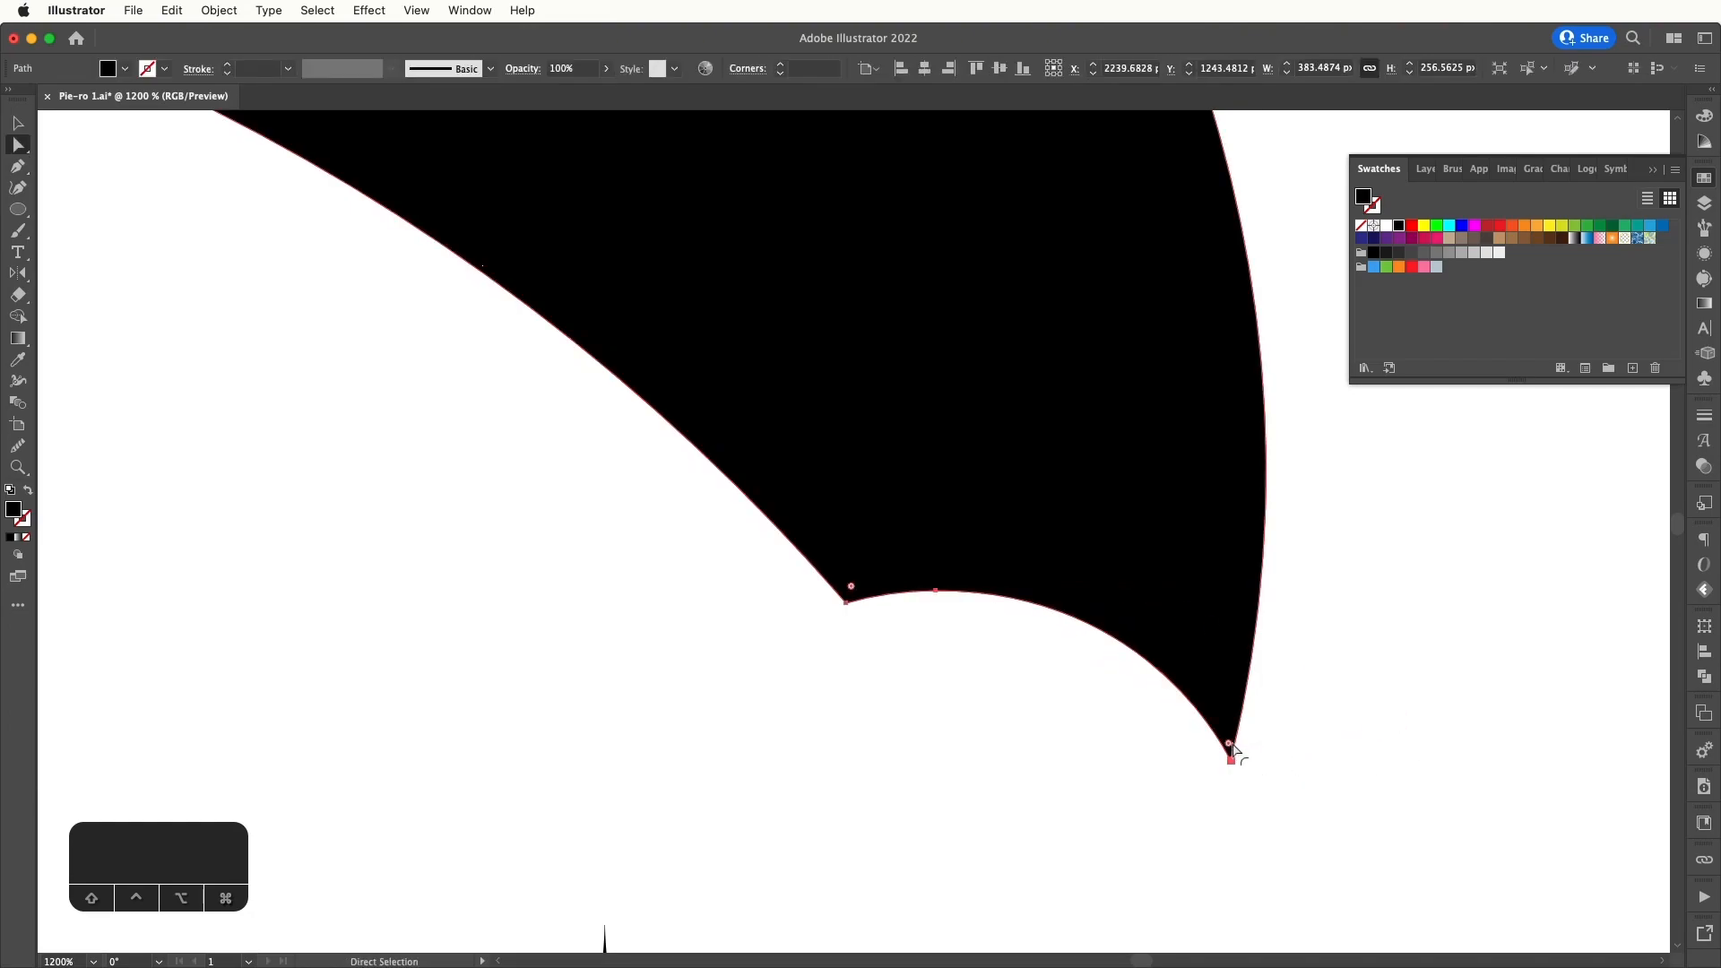
- Round the flame's lower-right tip with a 2 px corner radius
drag(1233, 753, 1230, 744)
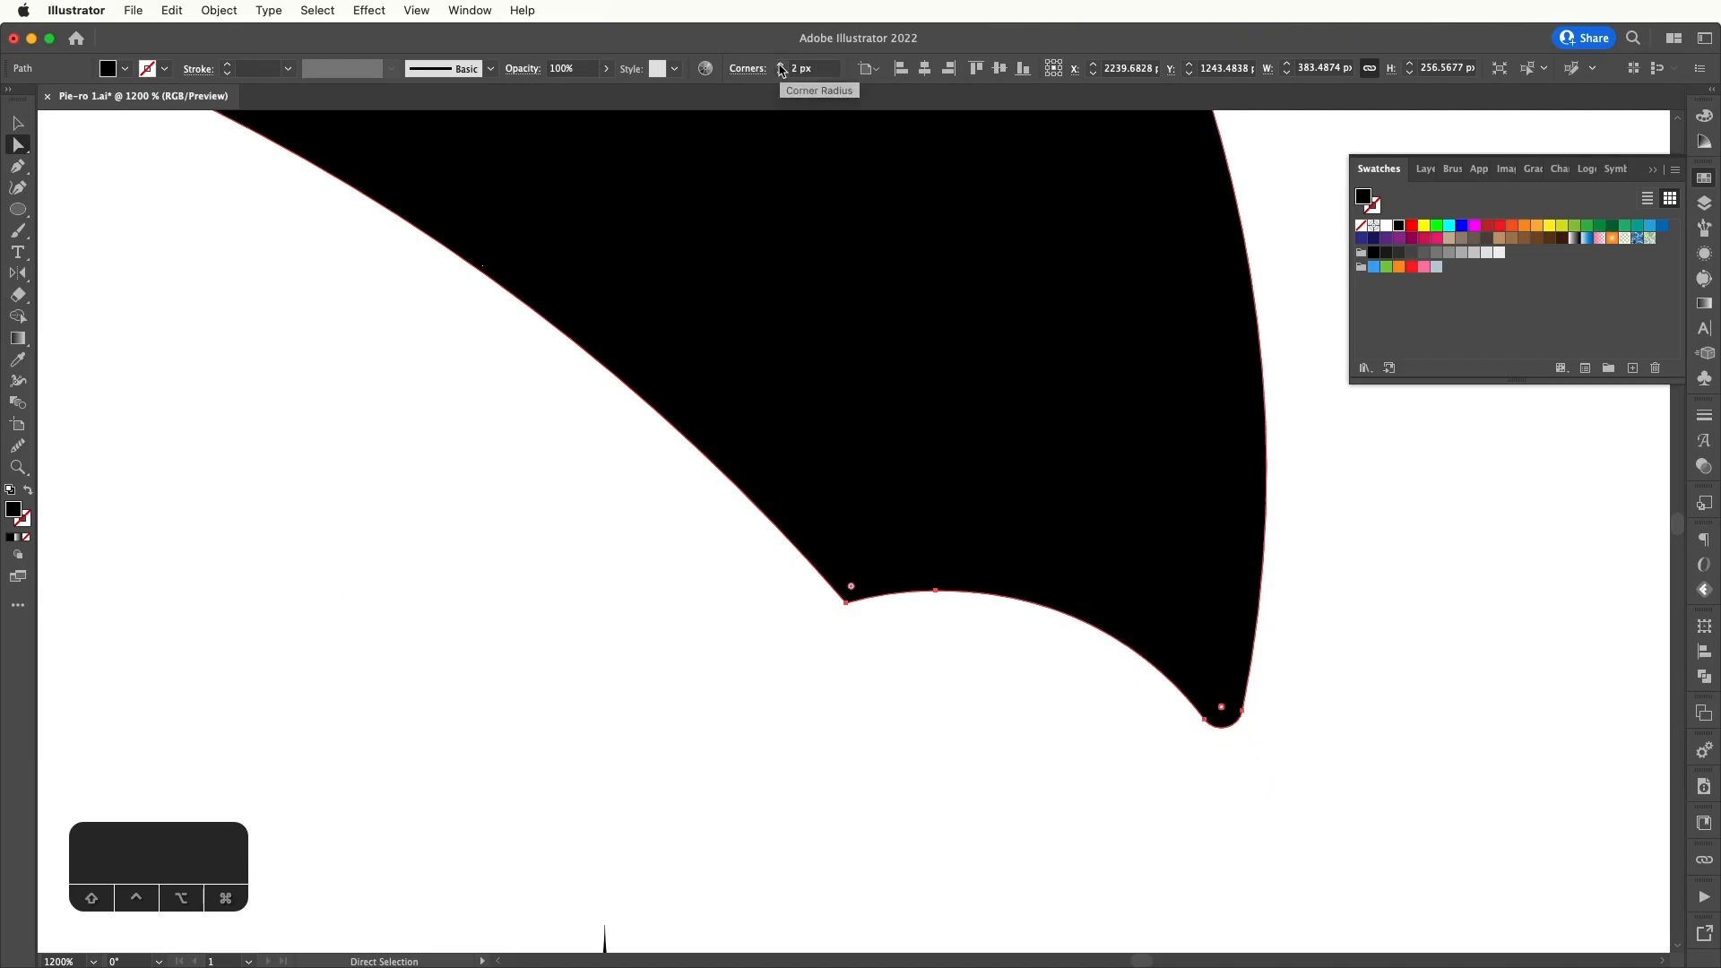
click(1393, 658)
- Examine the whole icon to compare its two rounded lower flame tips
key(super+minus)
key(super+minus)
key(super+minus)
key(super+minus)
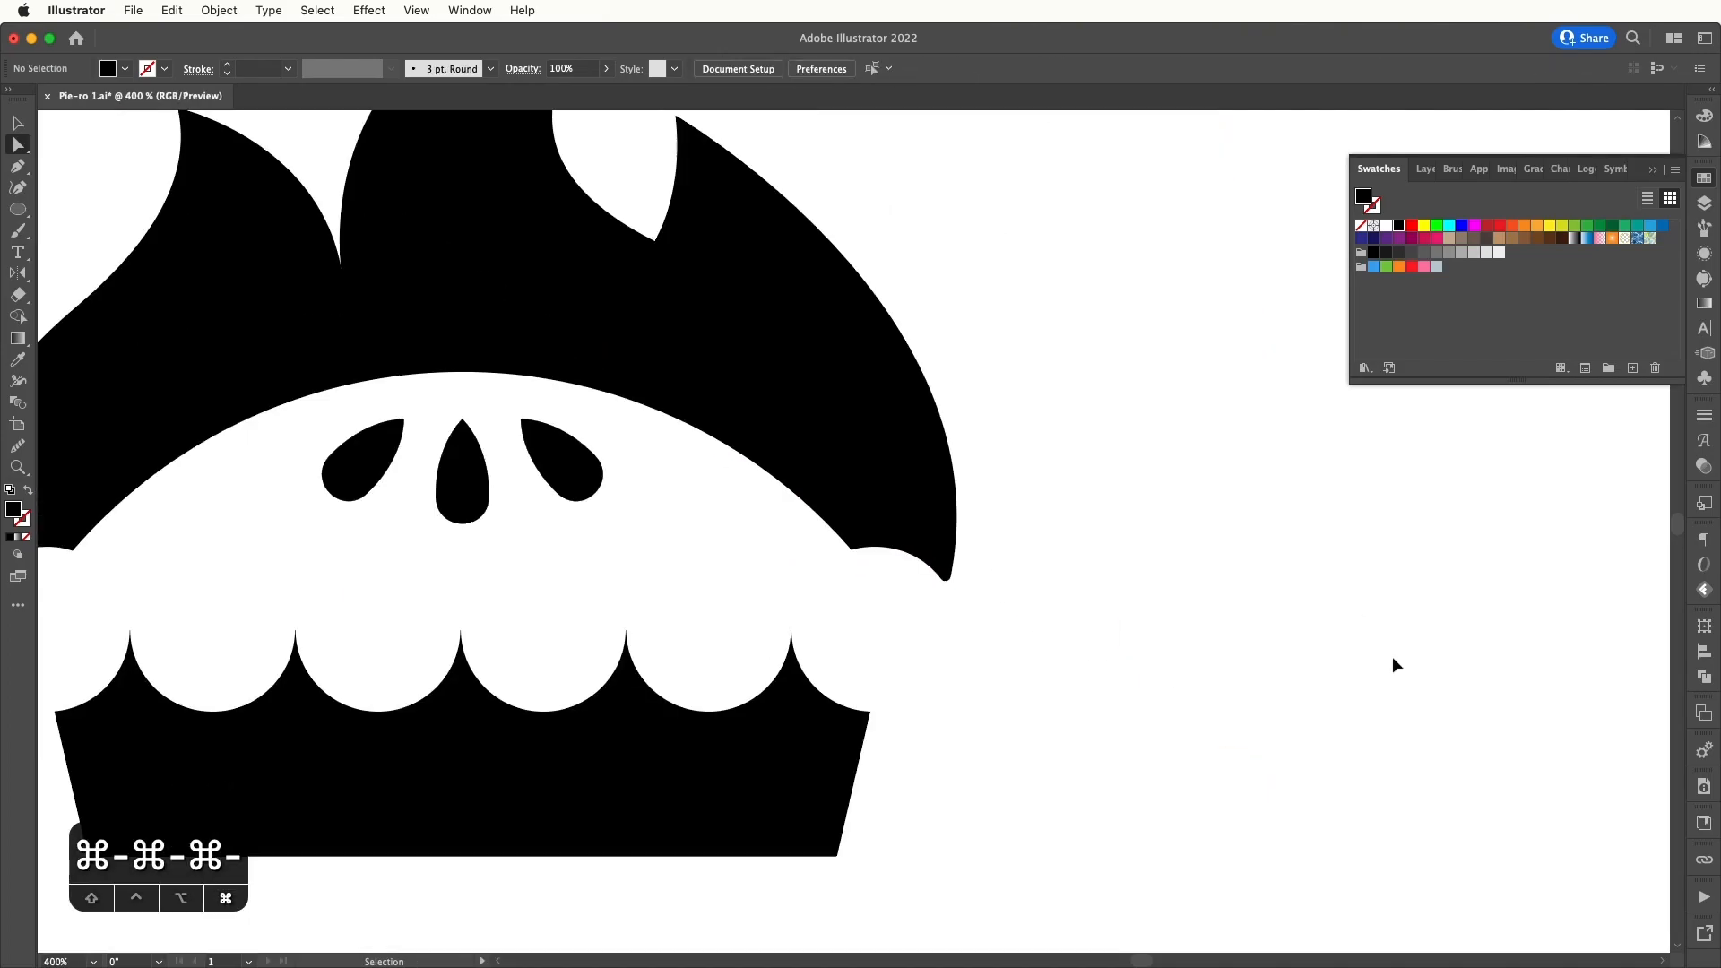
key(super+minus)
key(space)
drag(1284, 643, 1372, 642)
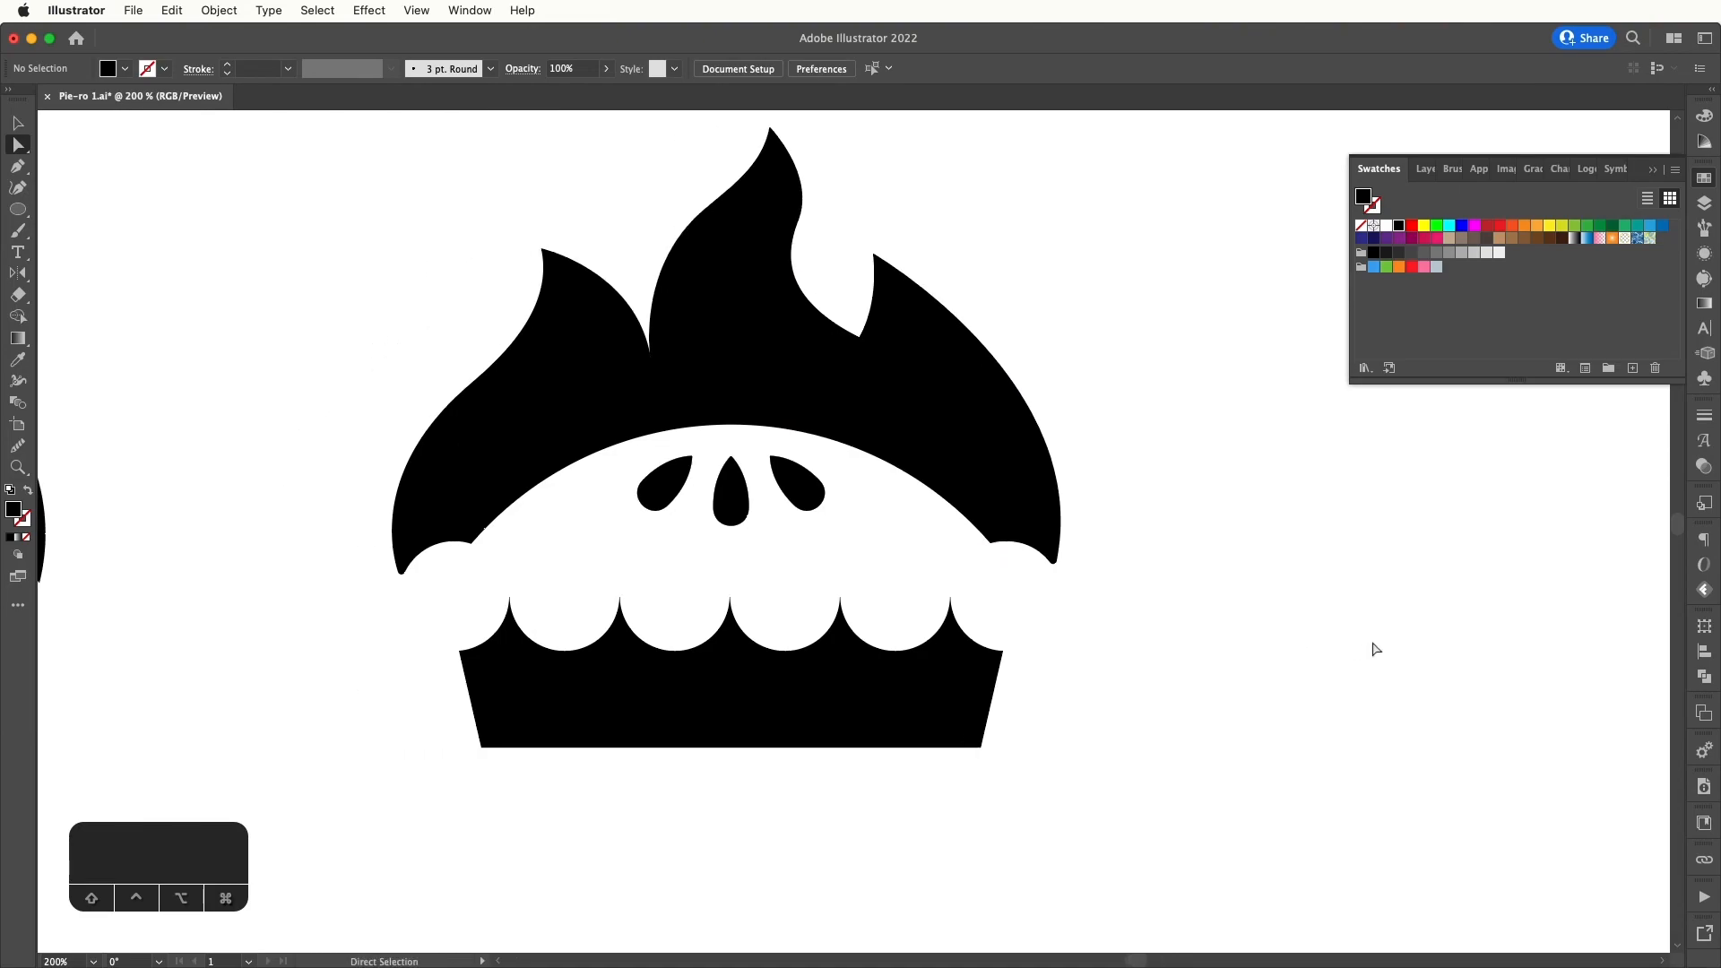
key(super+minus)
key(super+minus)
key(super+equal)
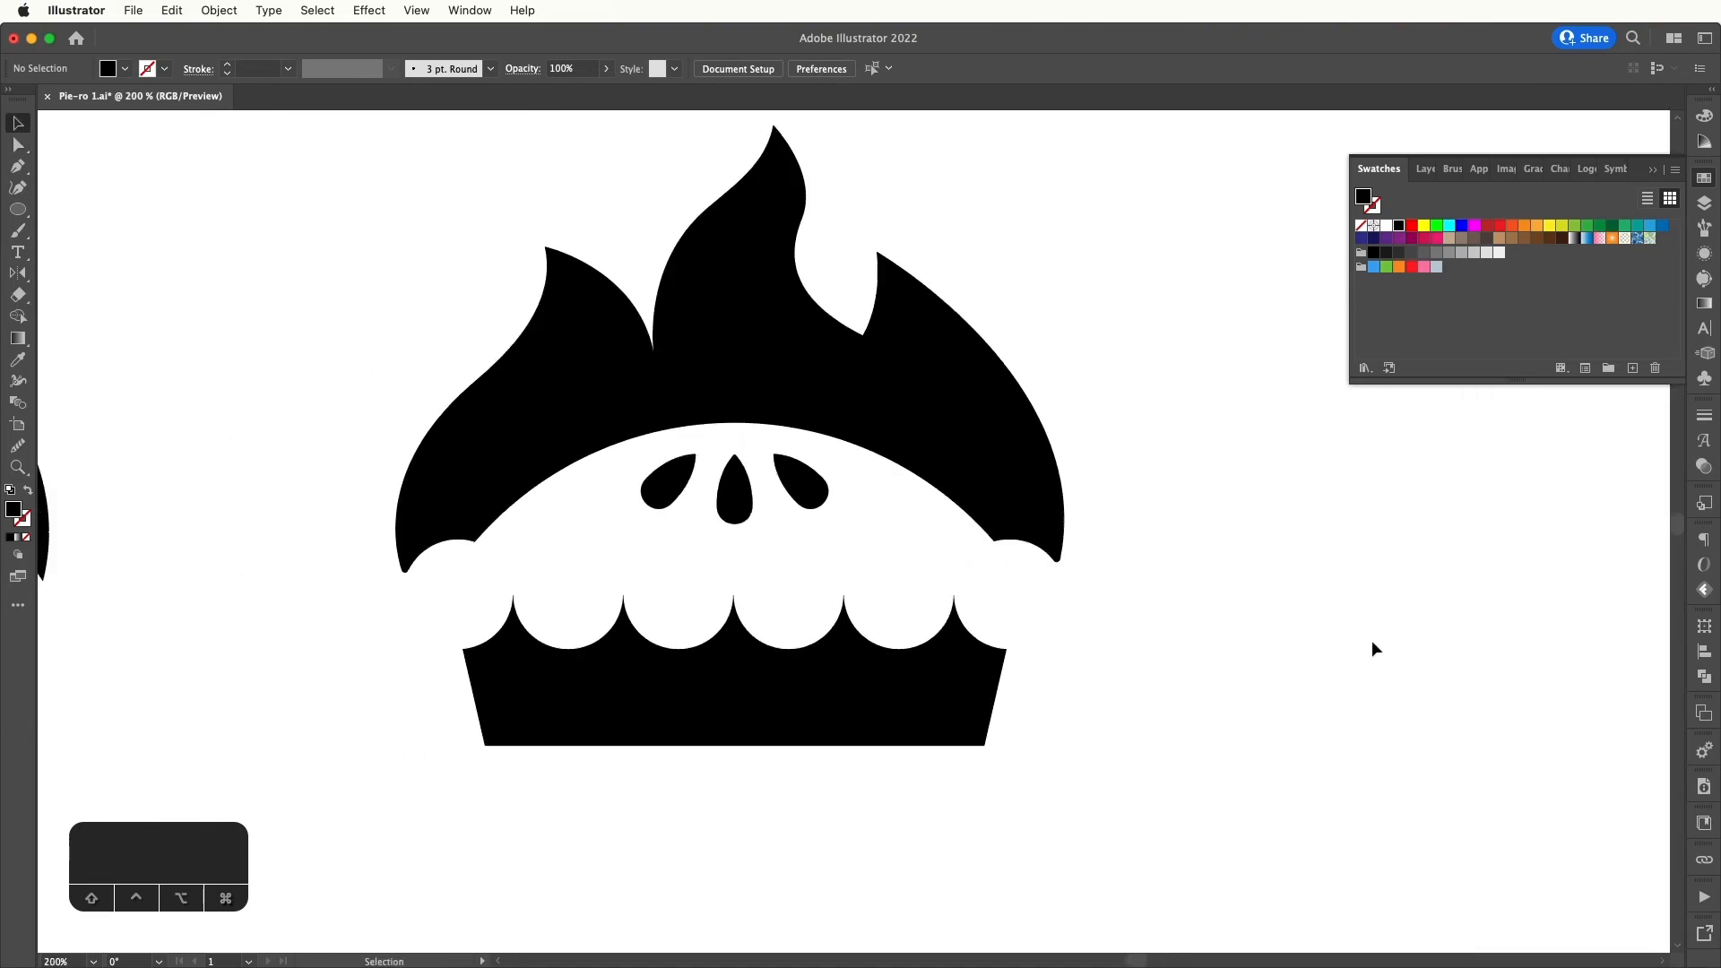
key(space)
drag(1372, 642, 1425, 630)
- Duplicate the icon with the rounded flame tips into the space to its right
key(super+minus)
key(super+minus)
key(super+minus)
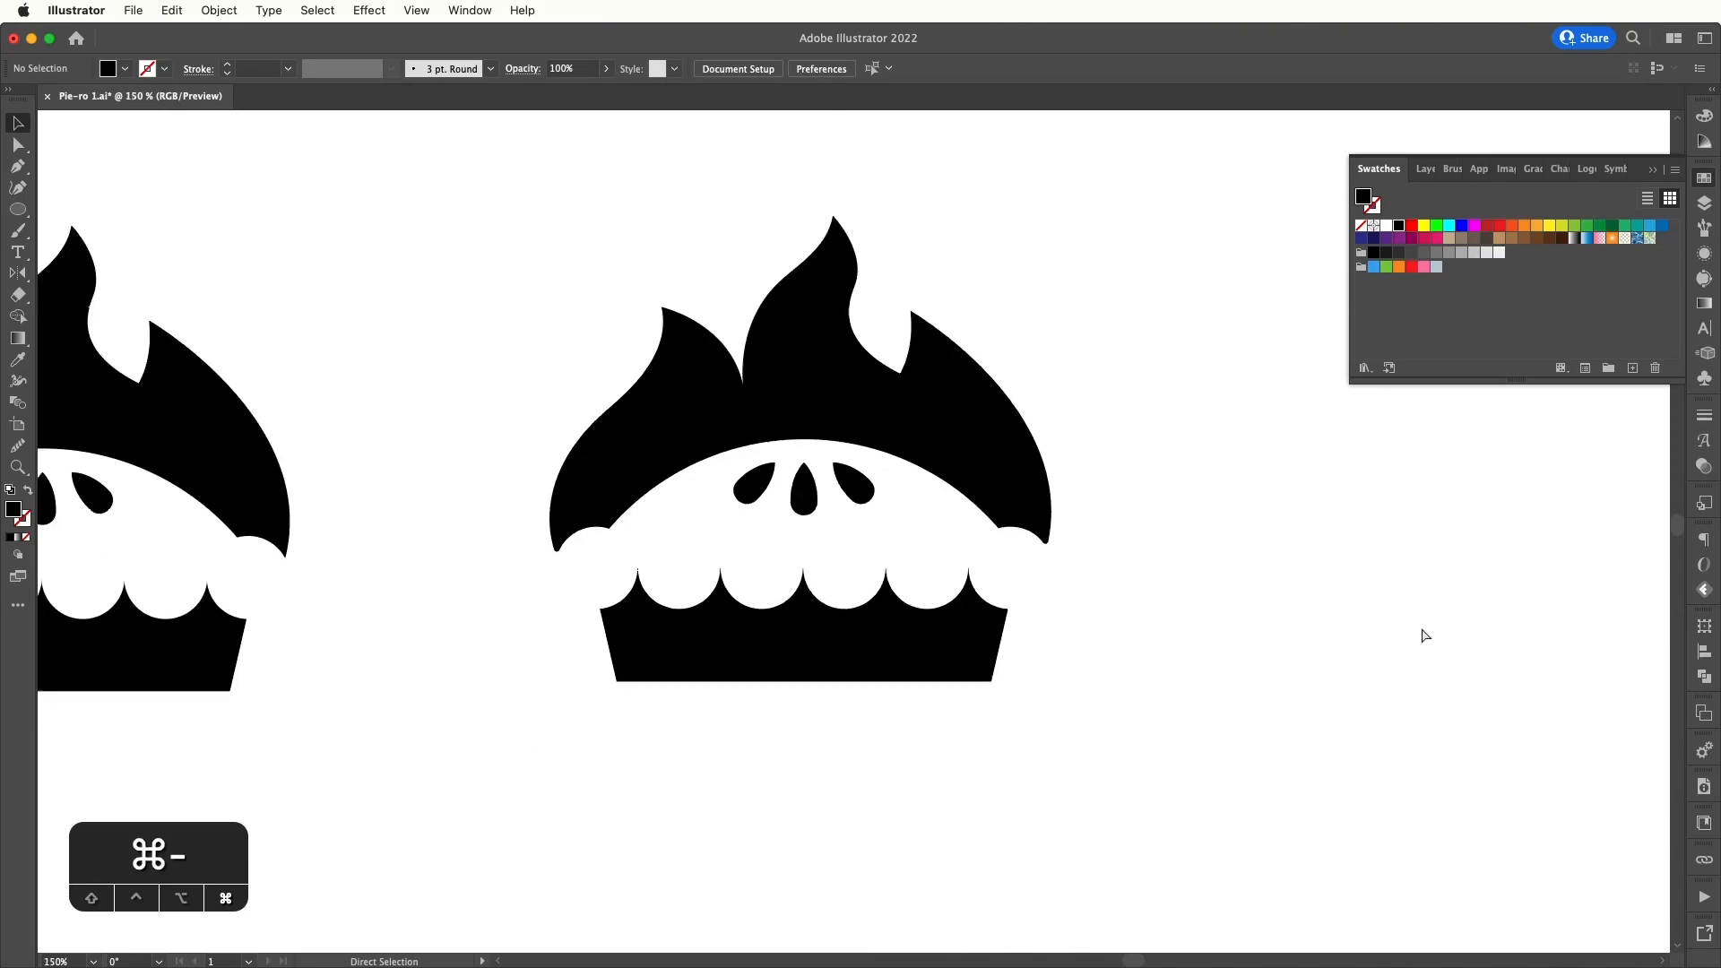
drag(930, 441, 852, 627)
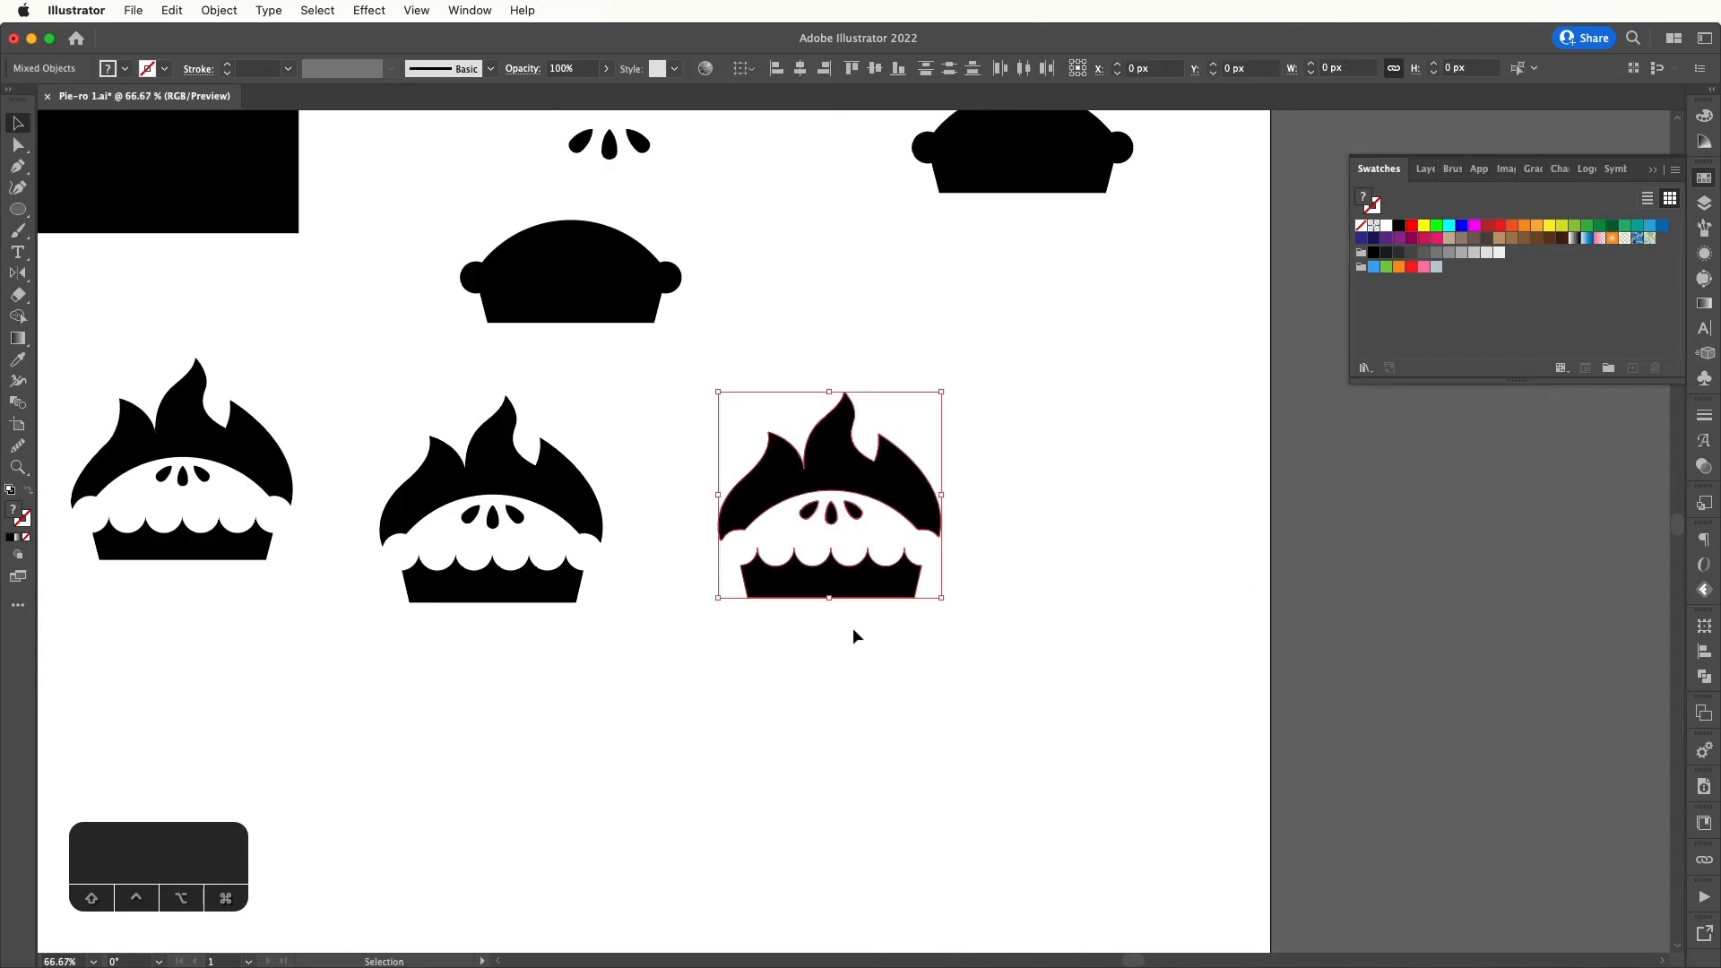
scroll(852, 627, right, 3)
drag(749, 585, 989, 575)
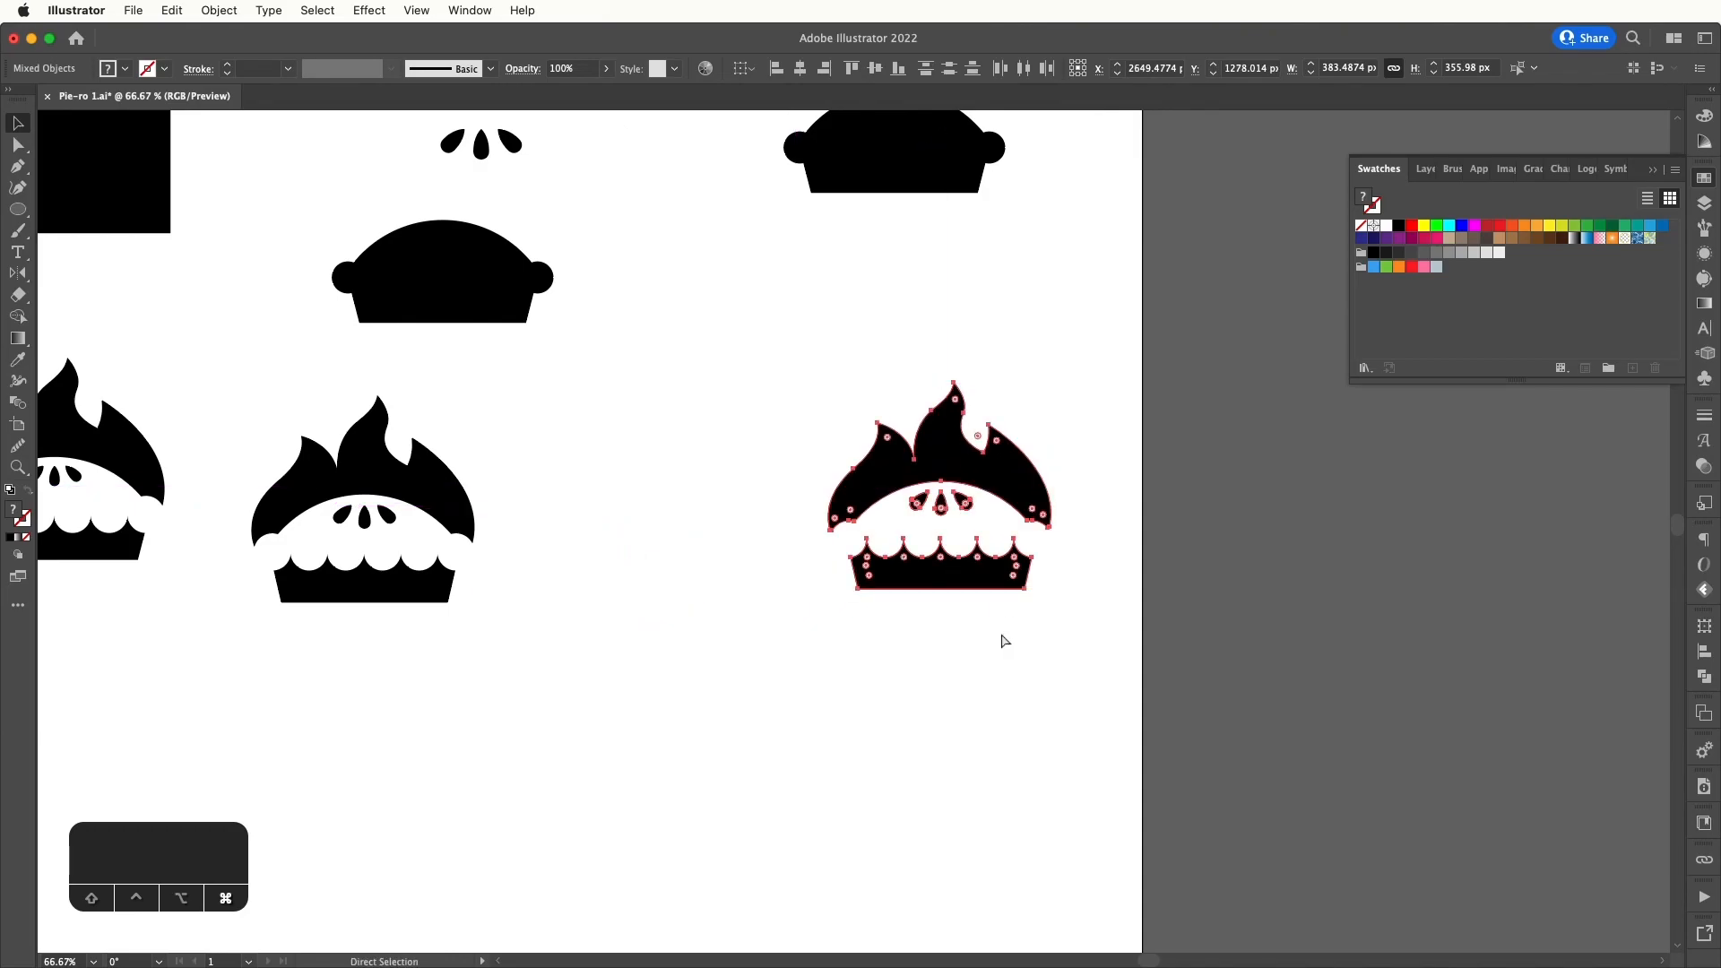
key(super+z)
alt+drag(743, 576, 975, 578)
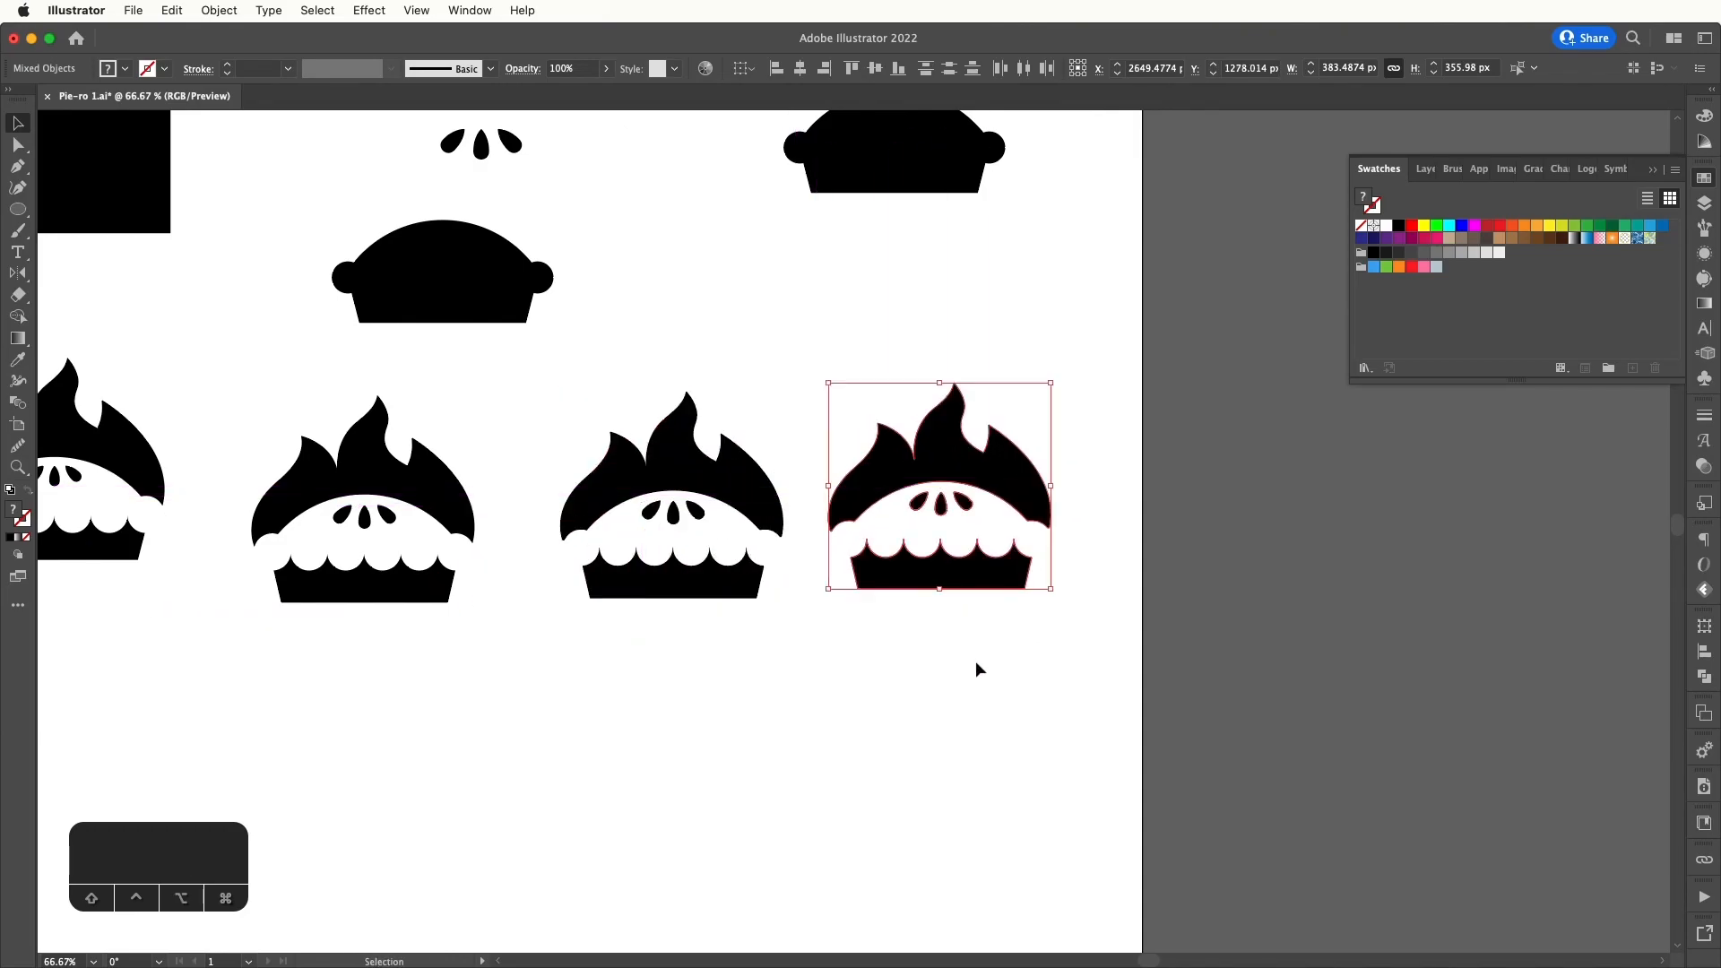
- Round the five pointed peaks between the scallops of the newest copy's dish into soft waves
key(a)
key(super+equal)
key(super+equal)
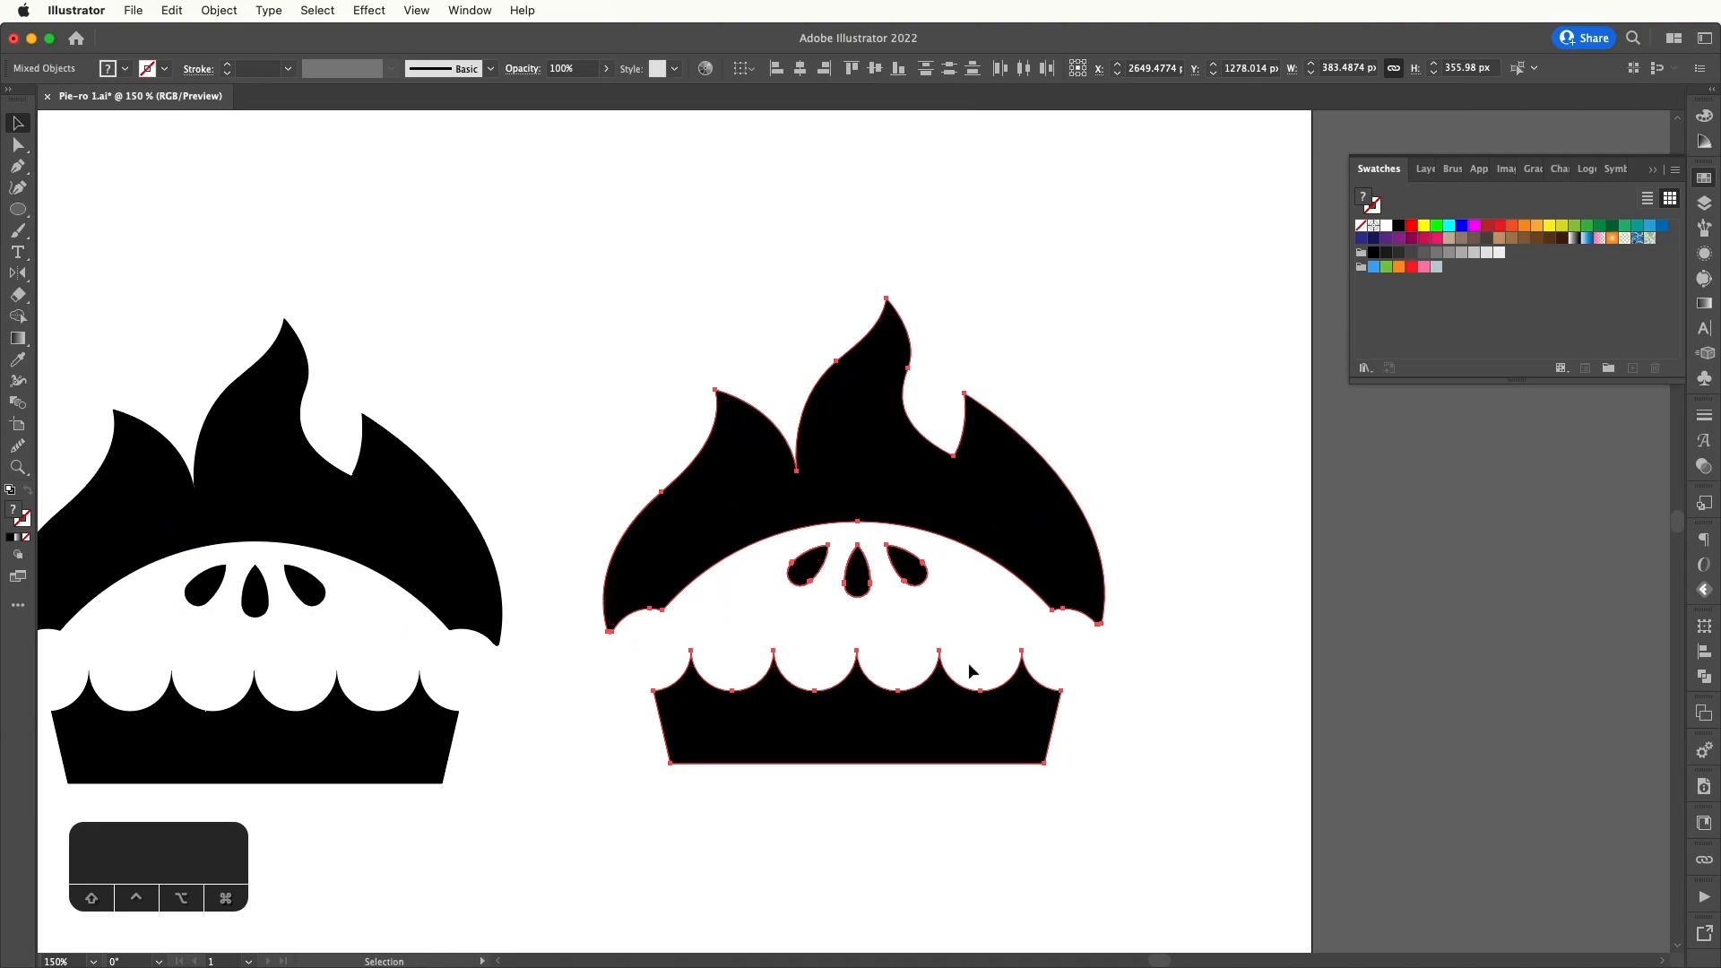
click(730, 654)
click(704, 680)
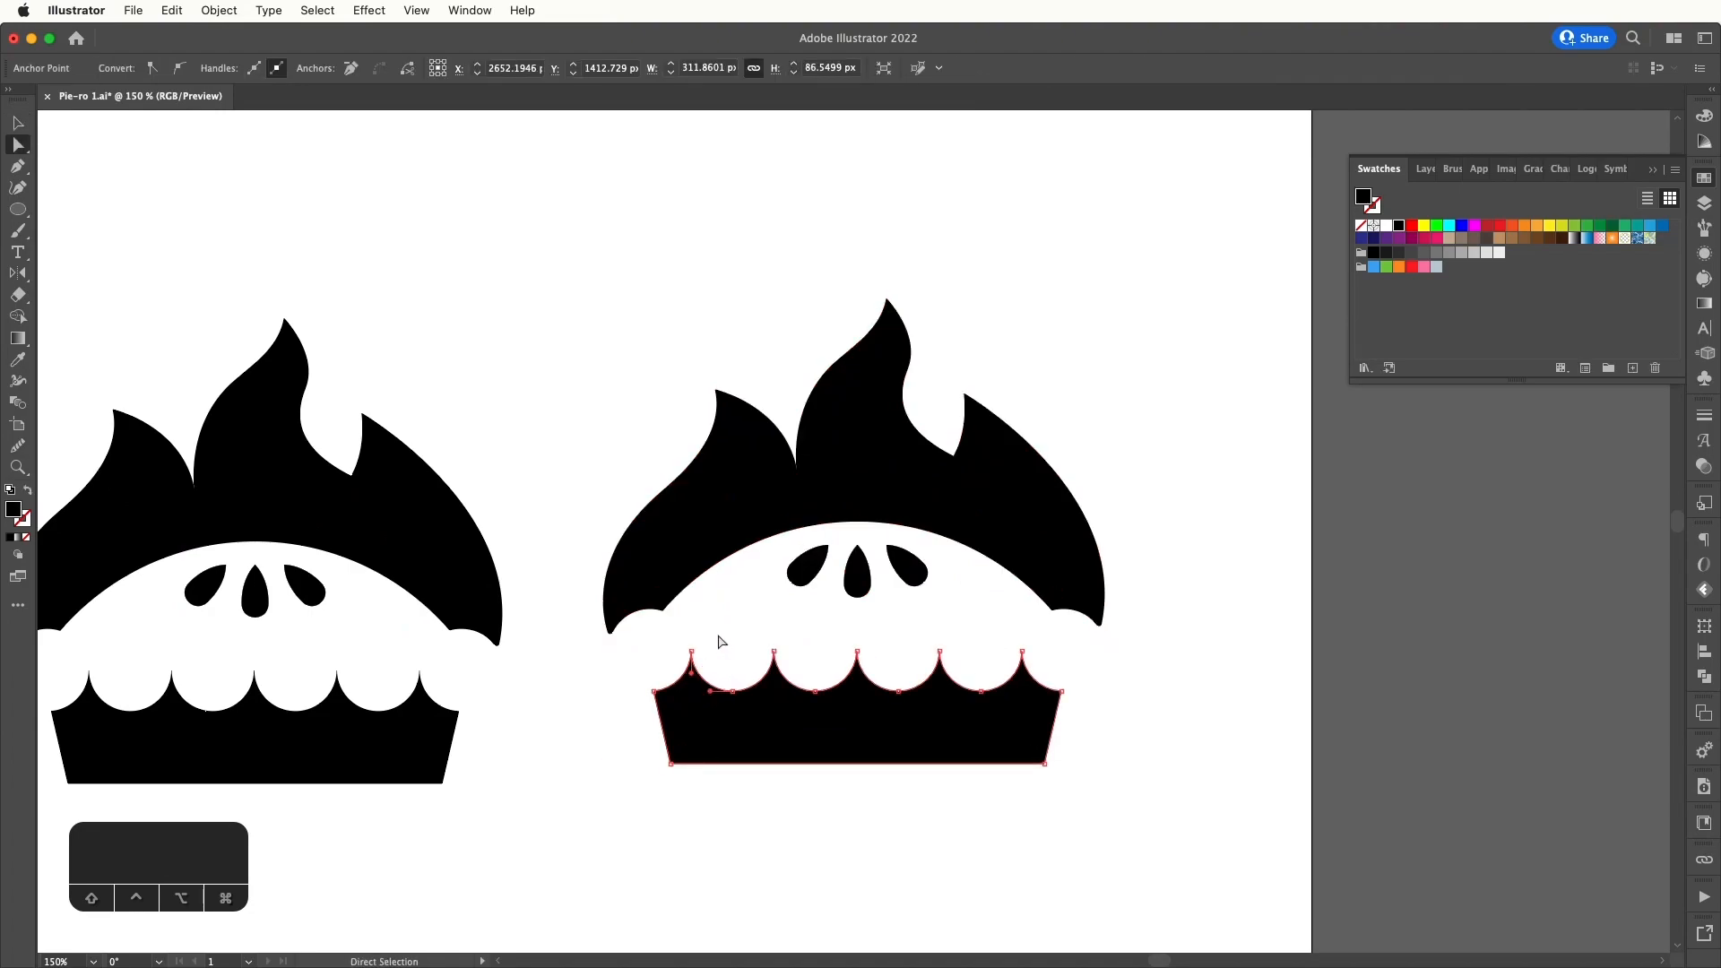
click(699, 692)
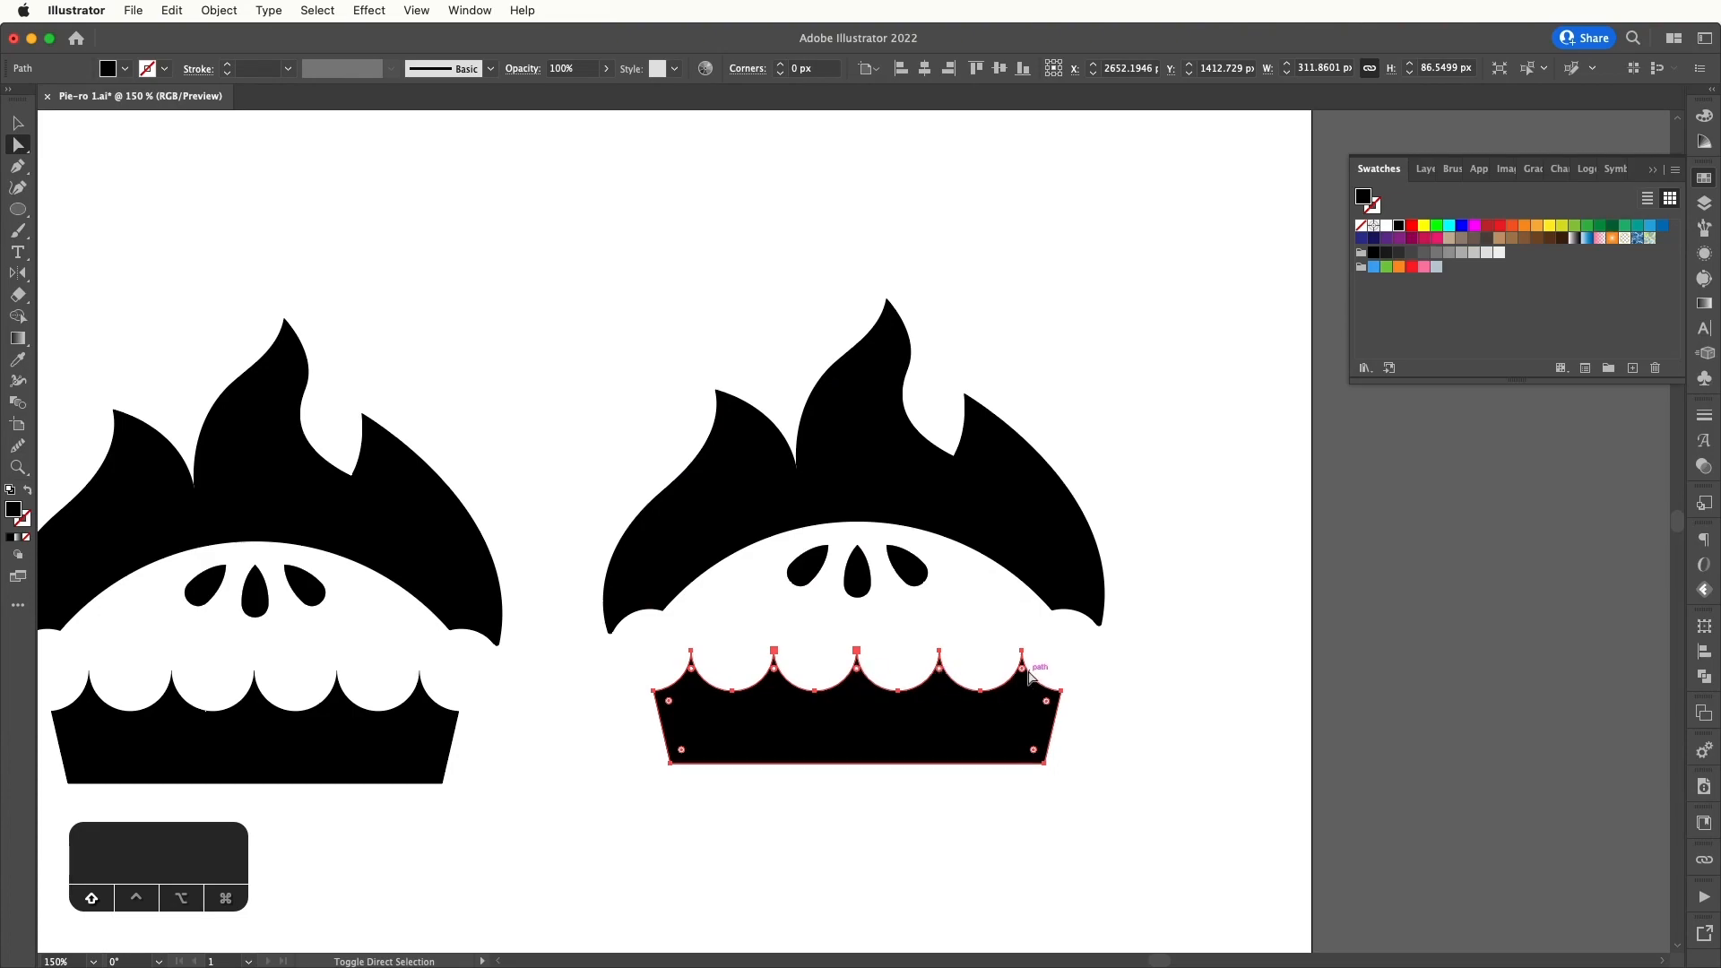
drag(1024, 675, 1031, 697)
click(1123, 705)
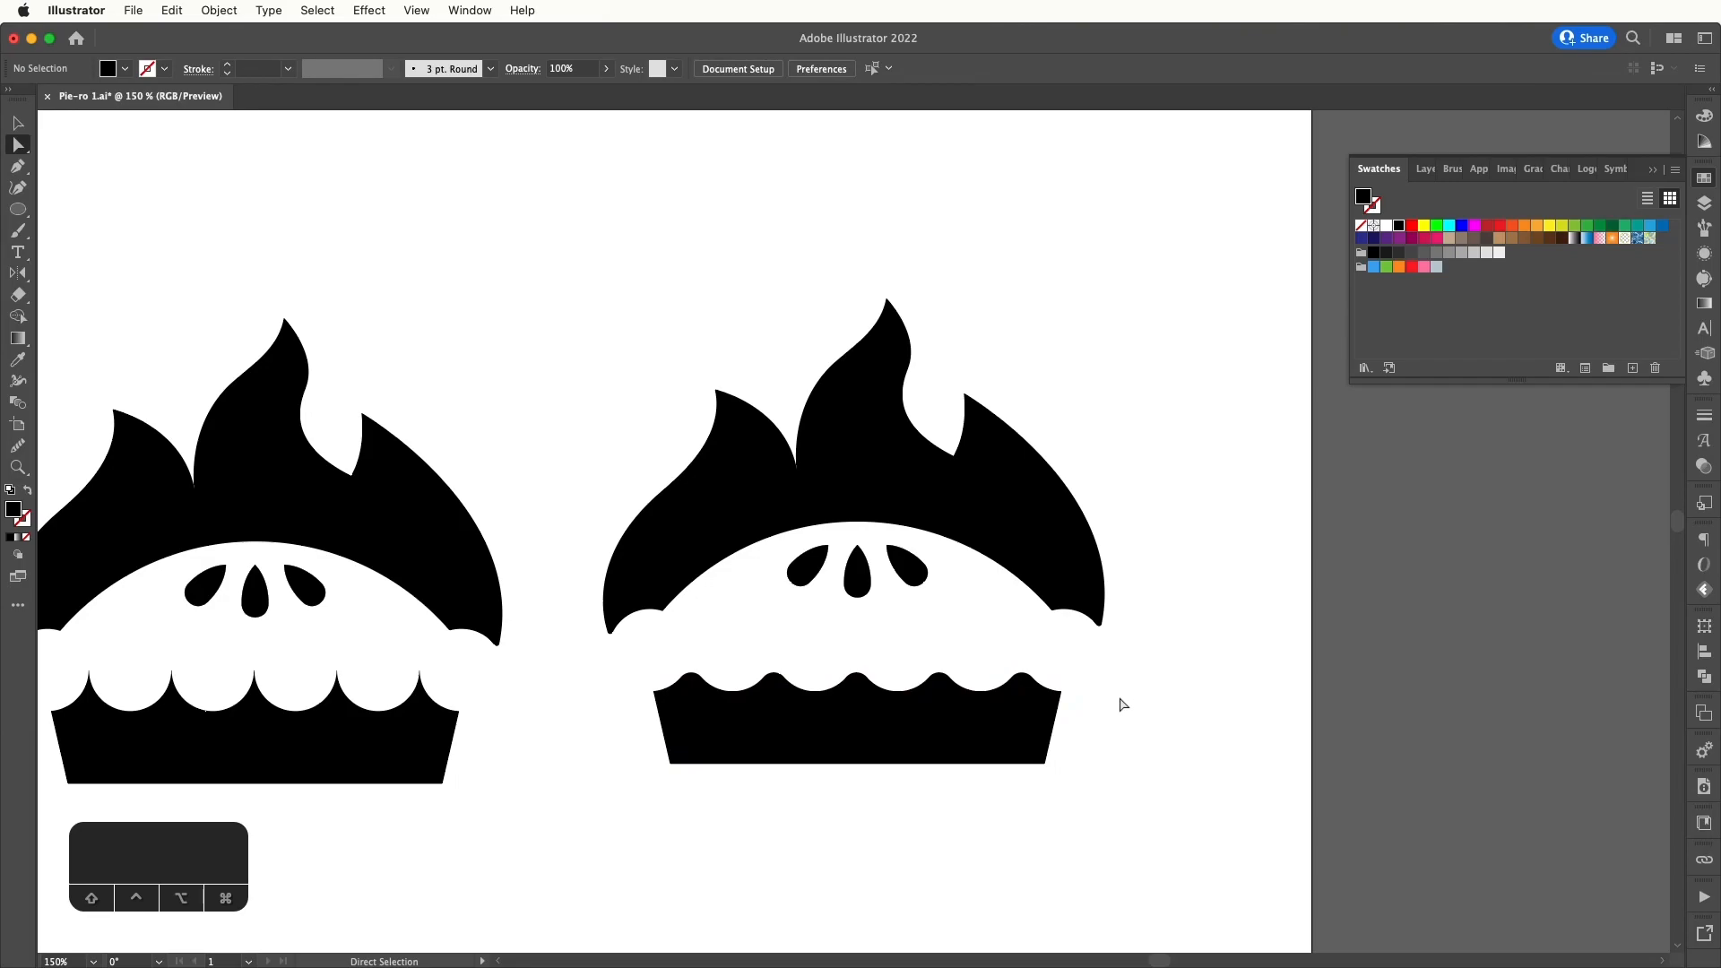
- Round the two bottom corners of the newest copy's dish with a corner radius of about 6.9 px
key(super+minus)
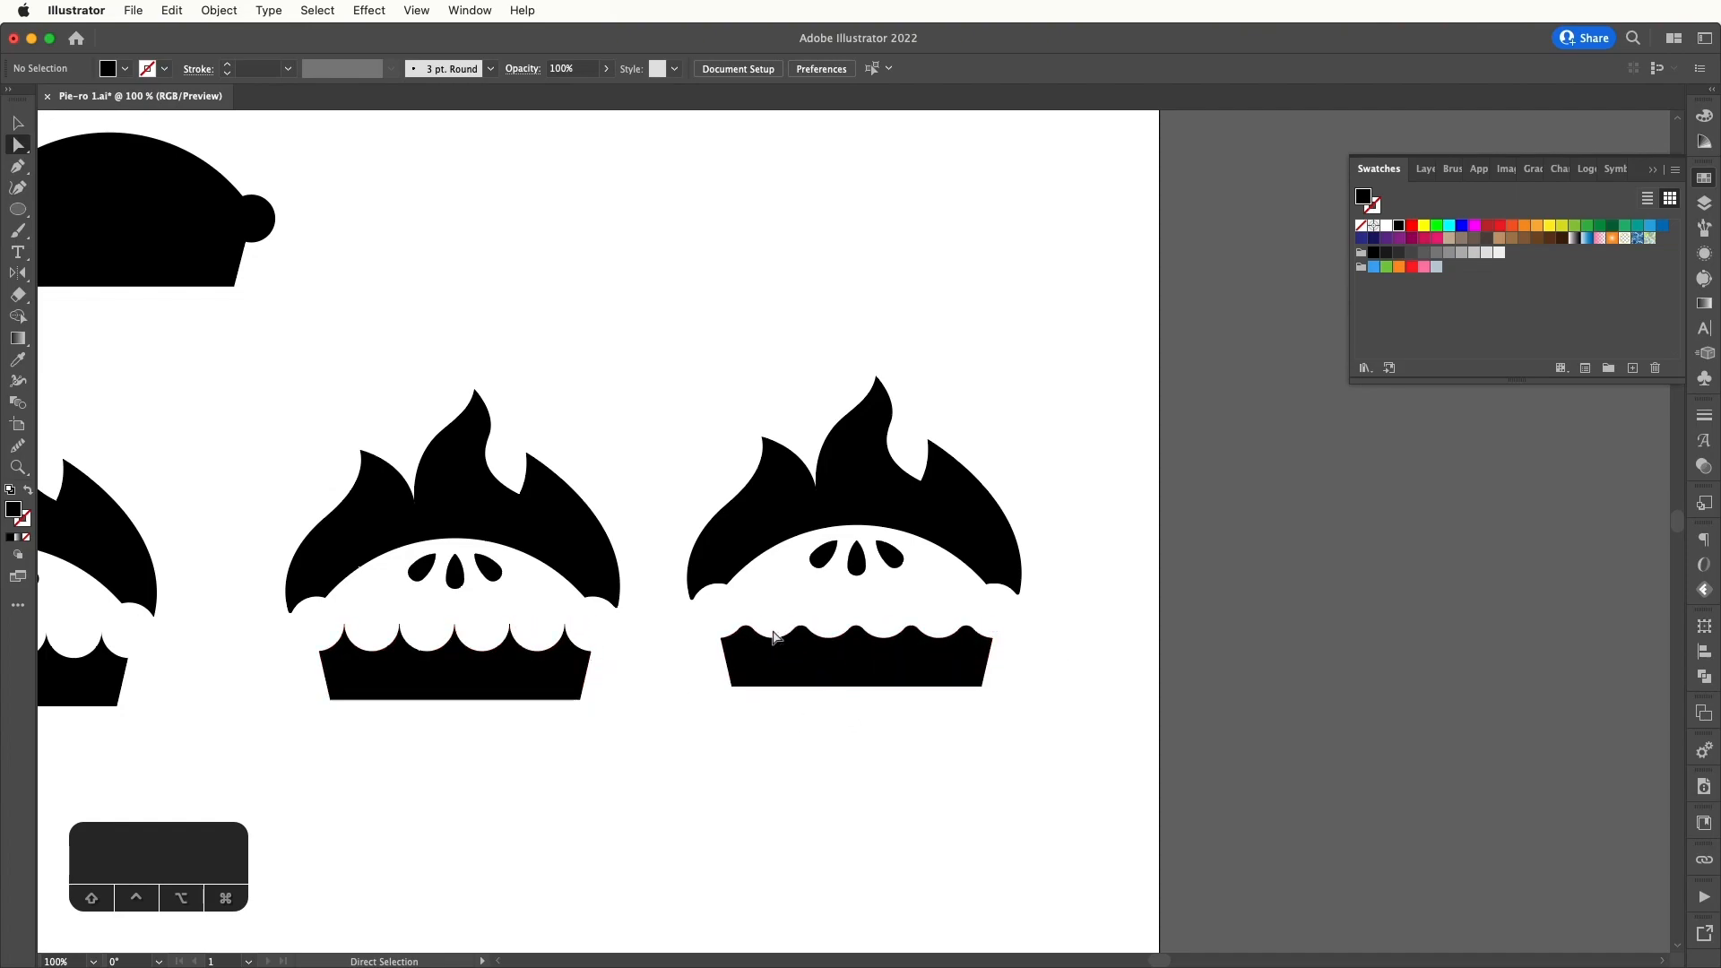
key(super+equal)
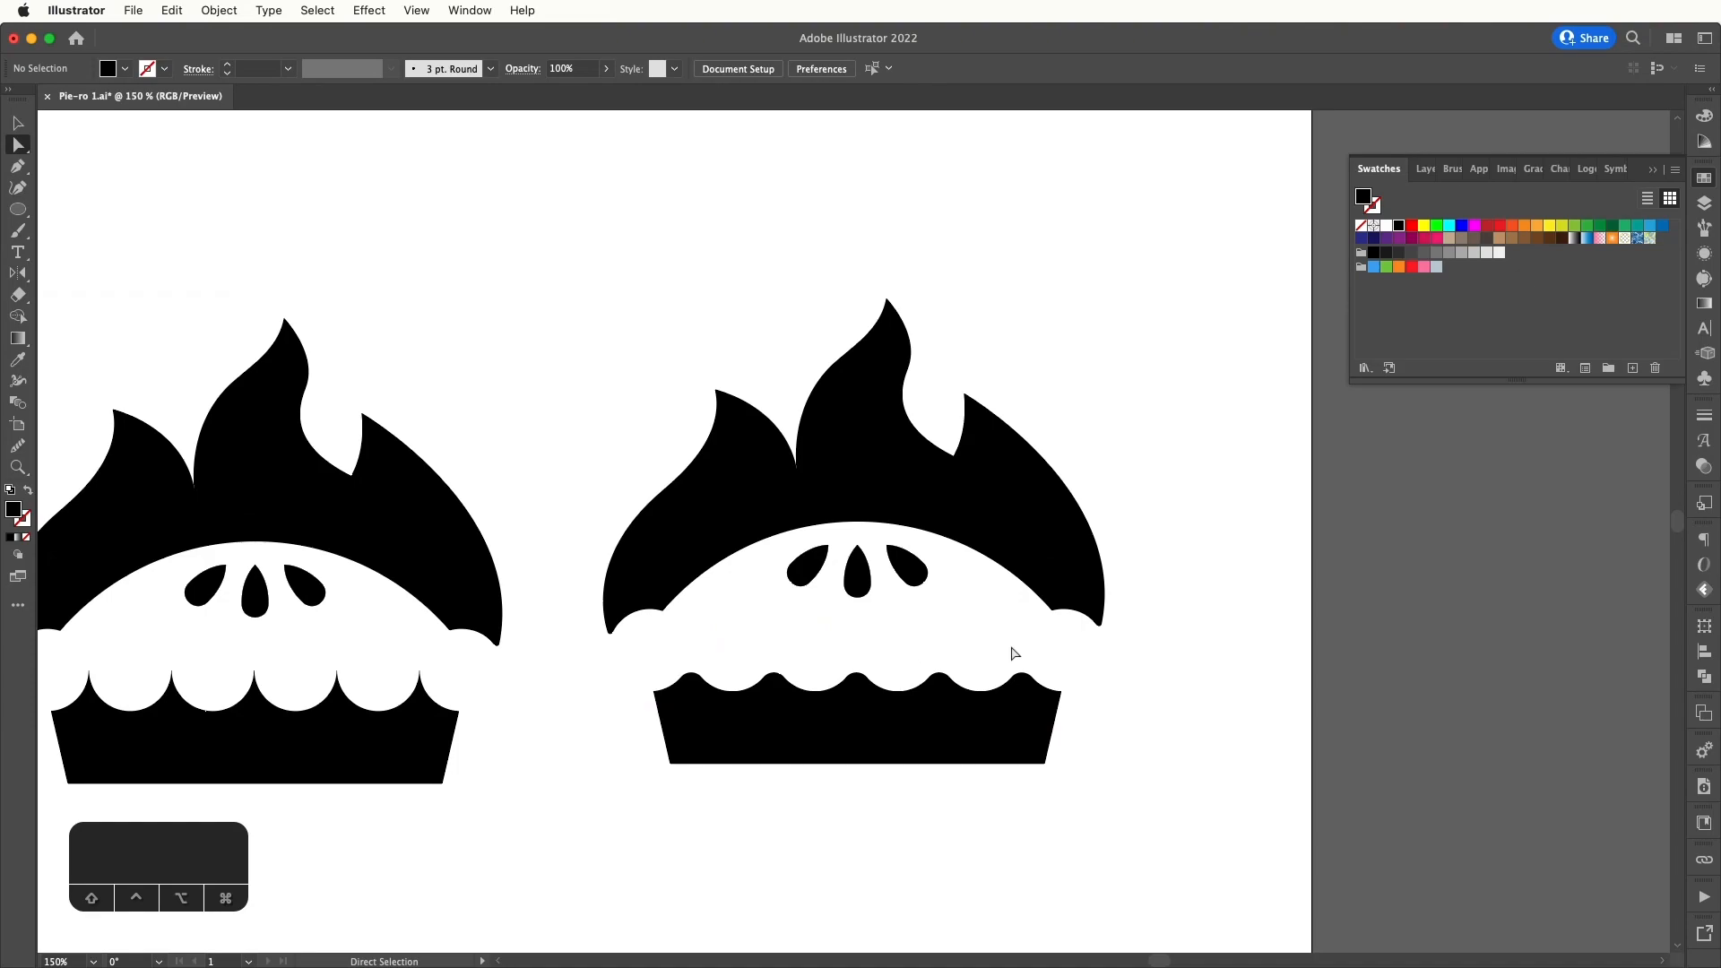
click(670, 709)
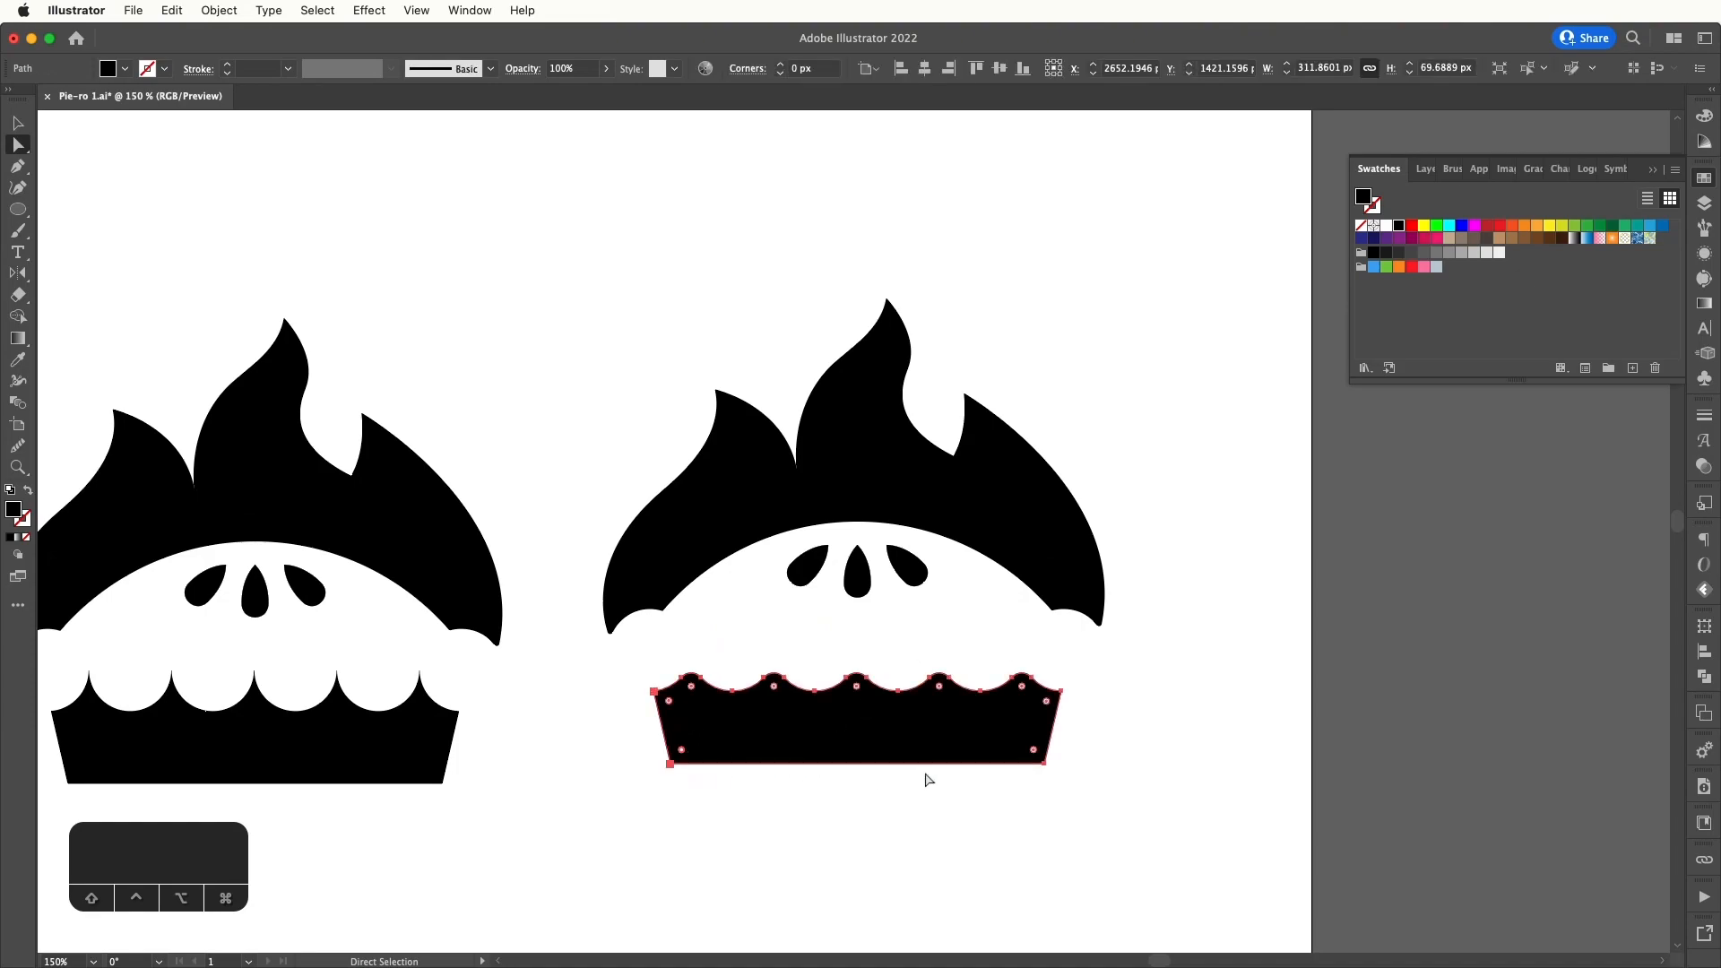
drag(1035, 752, 1040, 757)
click(1127, 773)
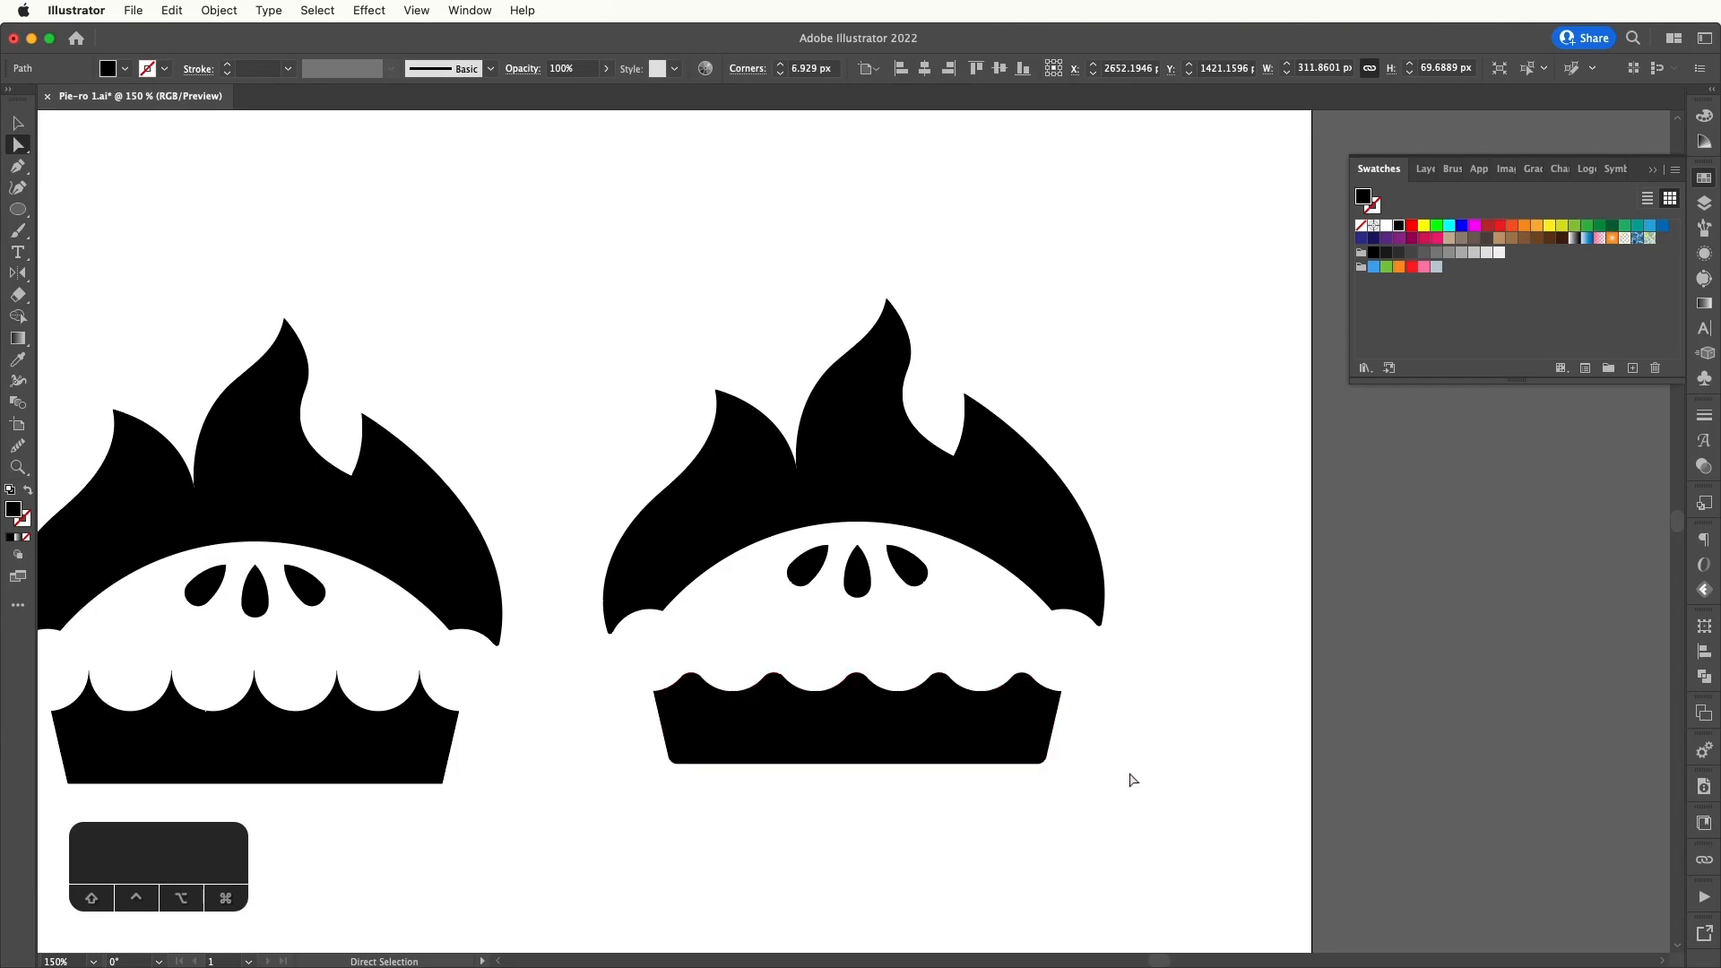
- Duplicate the newest icon with the wavy dish into the empty space below the row, near the artboard's left side
key(super+minus)
key(super+minus)
key(super+minus)
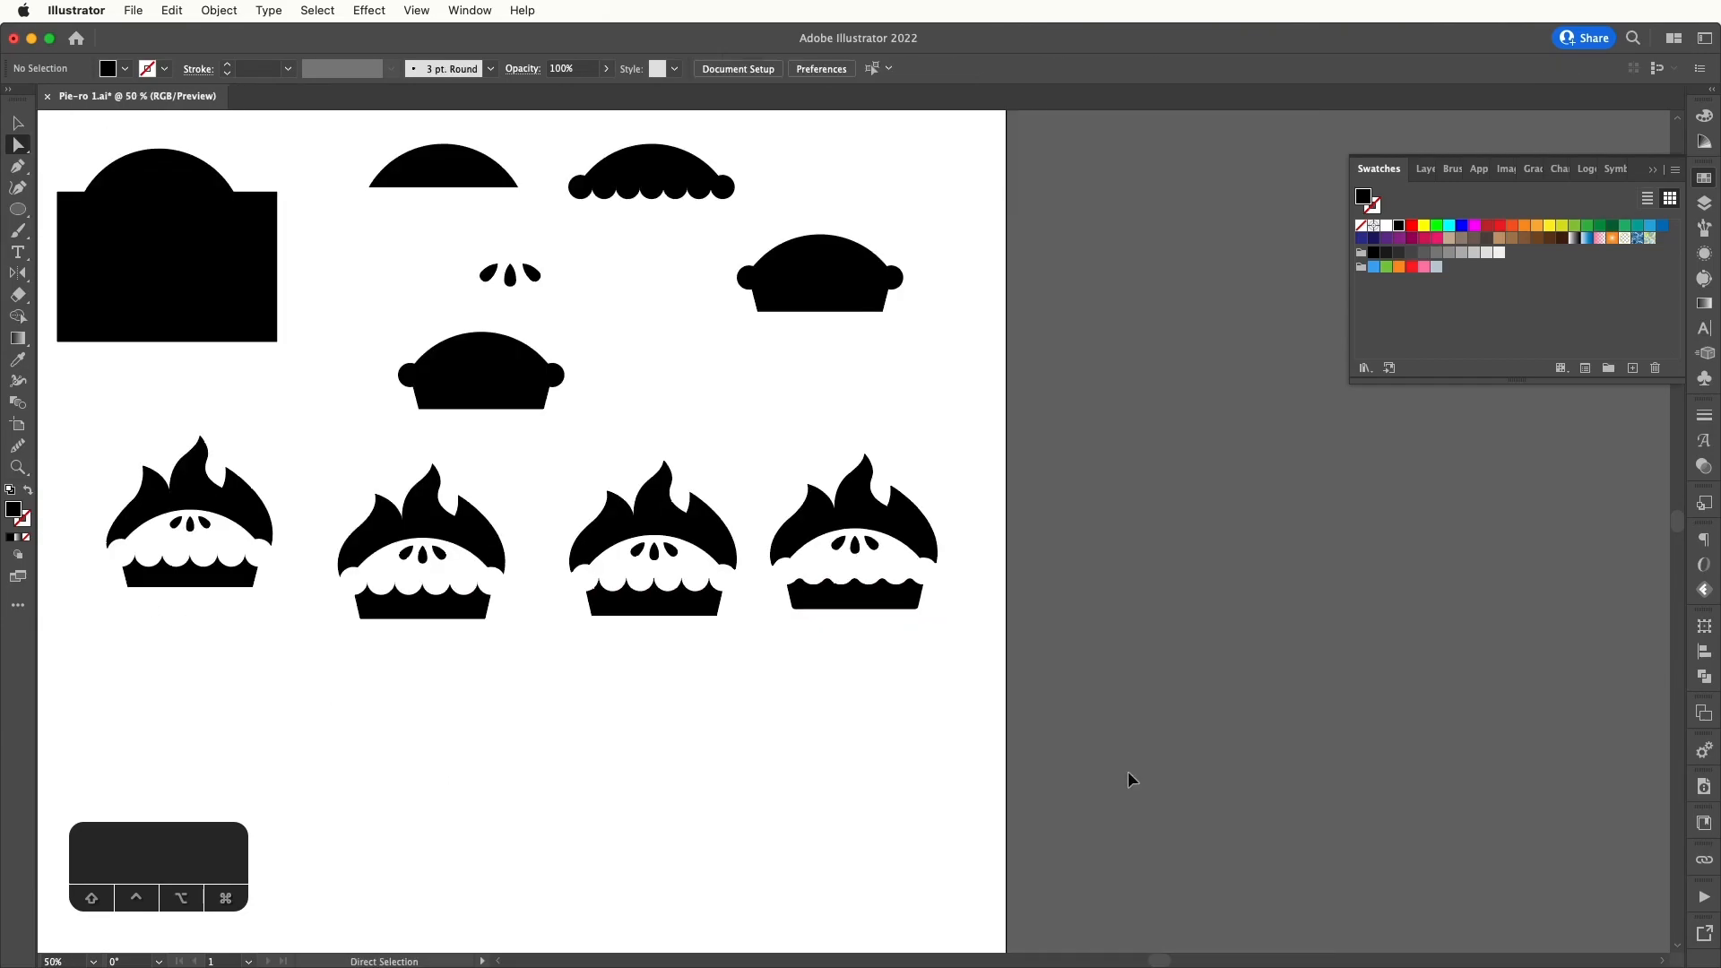
key(v)
drag(949, 728, 1006, 765)
drag(1030, 481, 1143, 658)
drag(1185, 480, 333, 698)
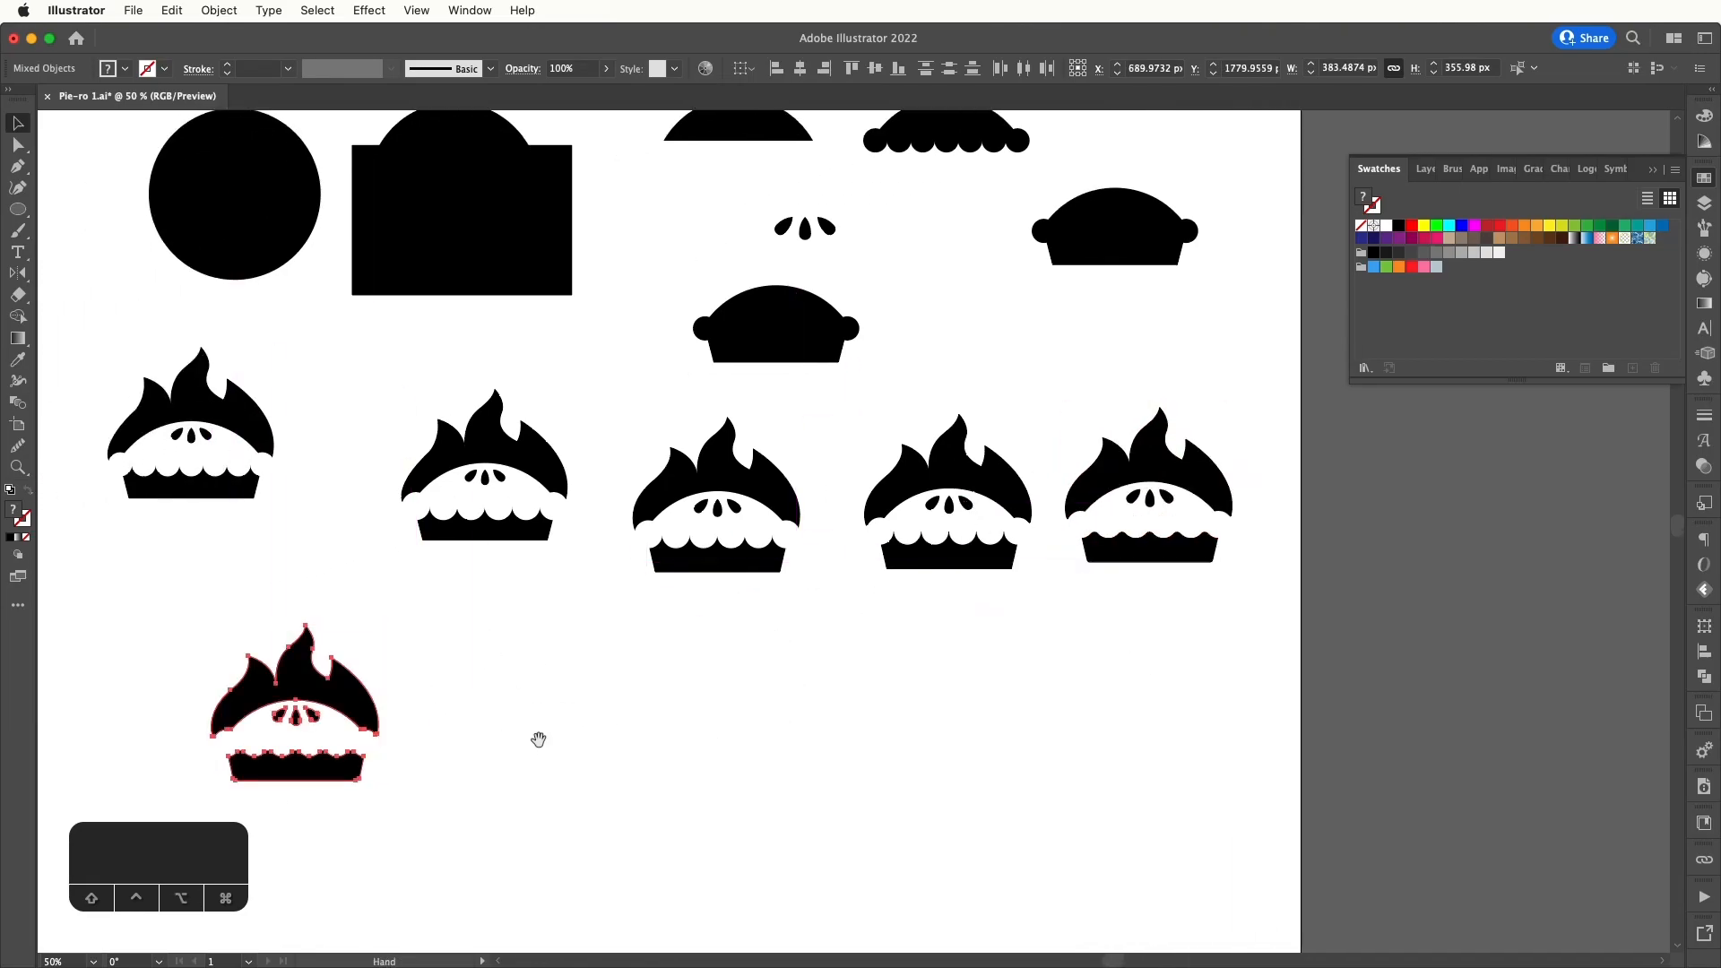
drag(538, 738, 1015, 673)
drag(825, 639, 743, 617)
click(905, 643)
- Recolor the flames, slits and dish of the duplicated icon with the red sampled from the reference circle
drag(905, 643, 995, 715)
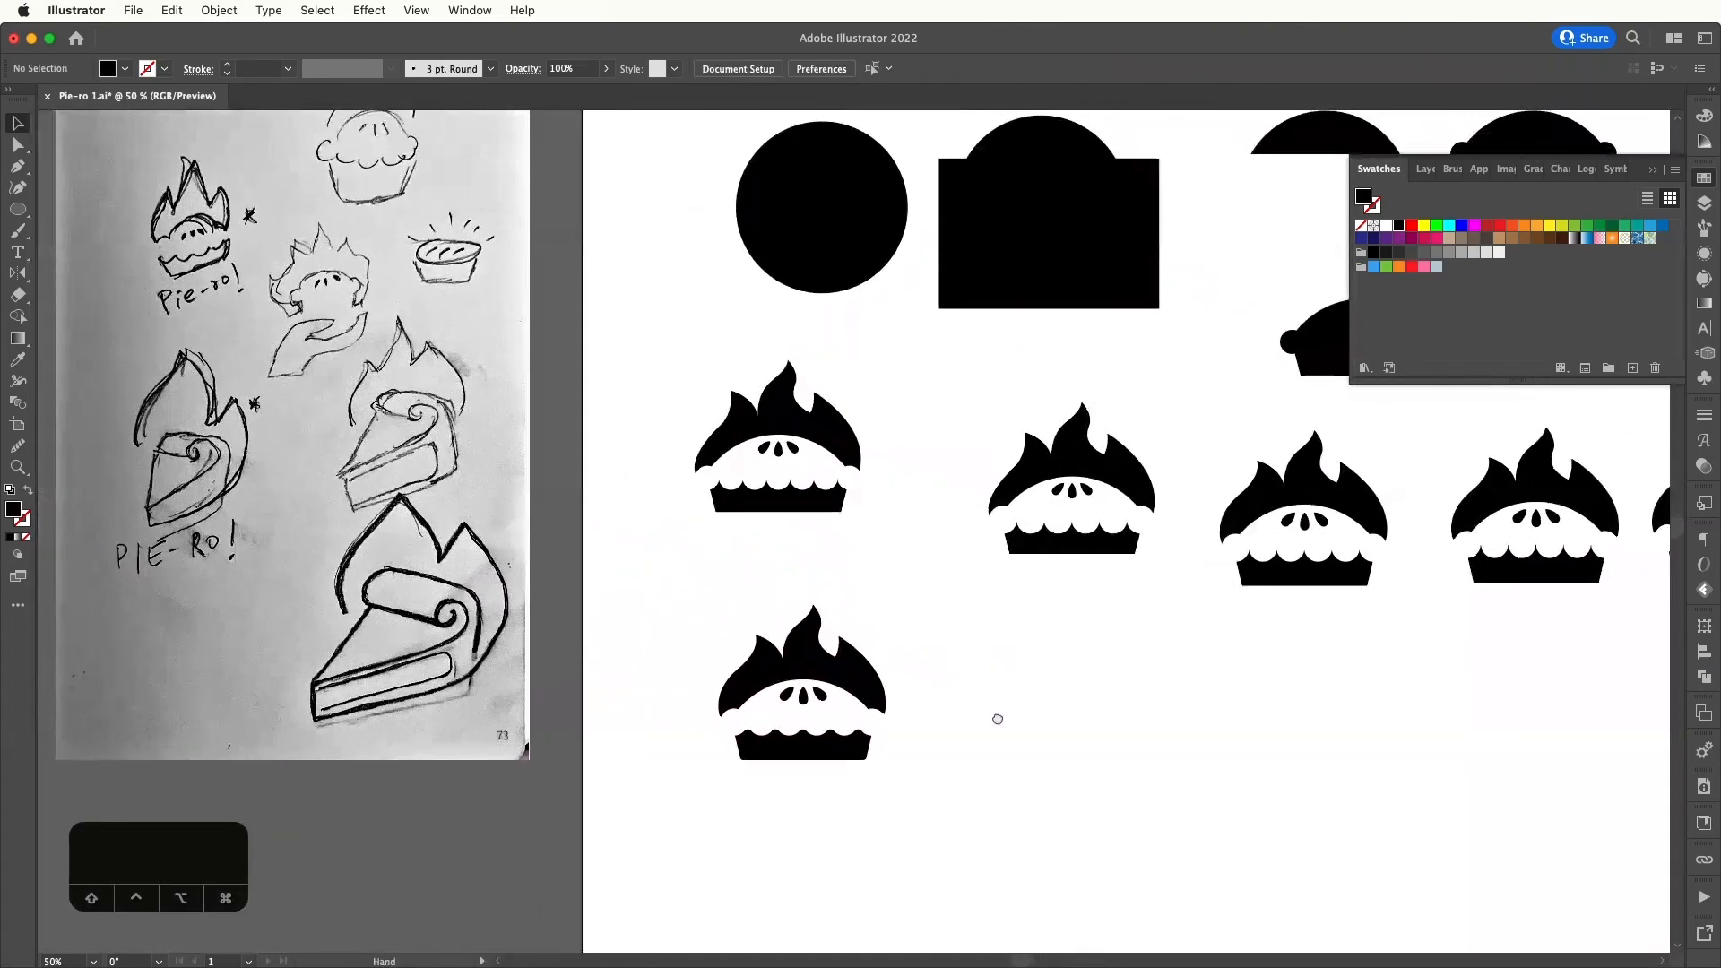
scroll(993, 712, up, 2)
click(814, 696)
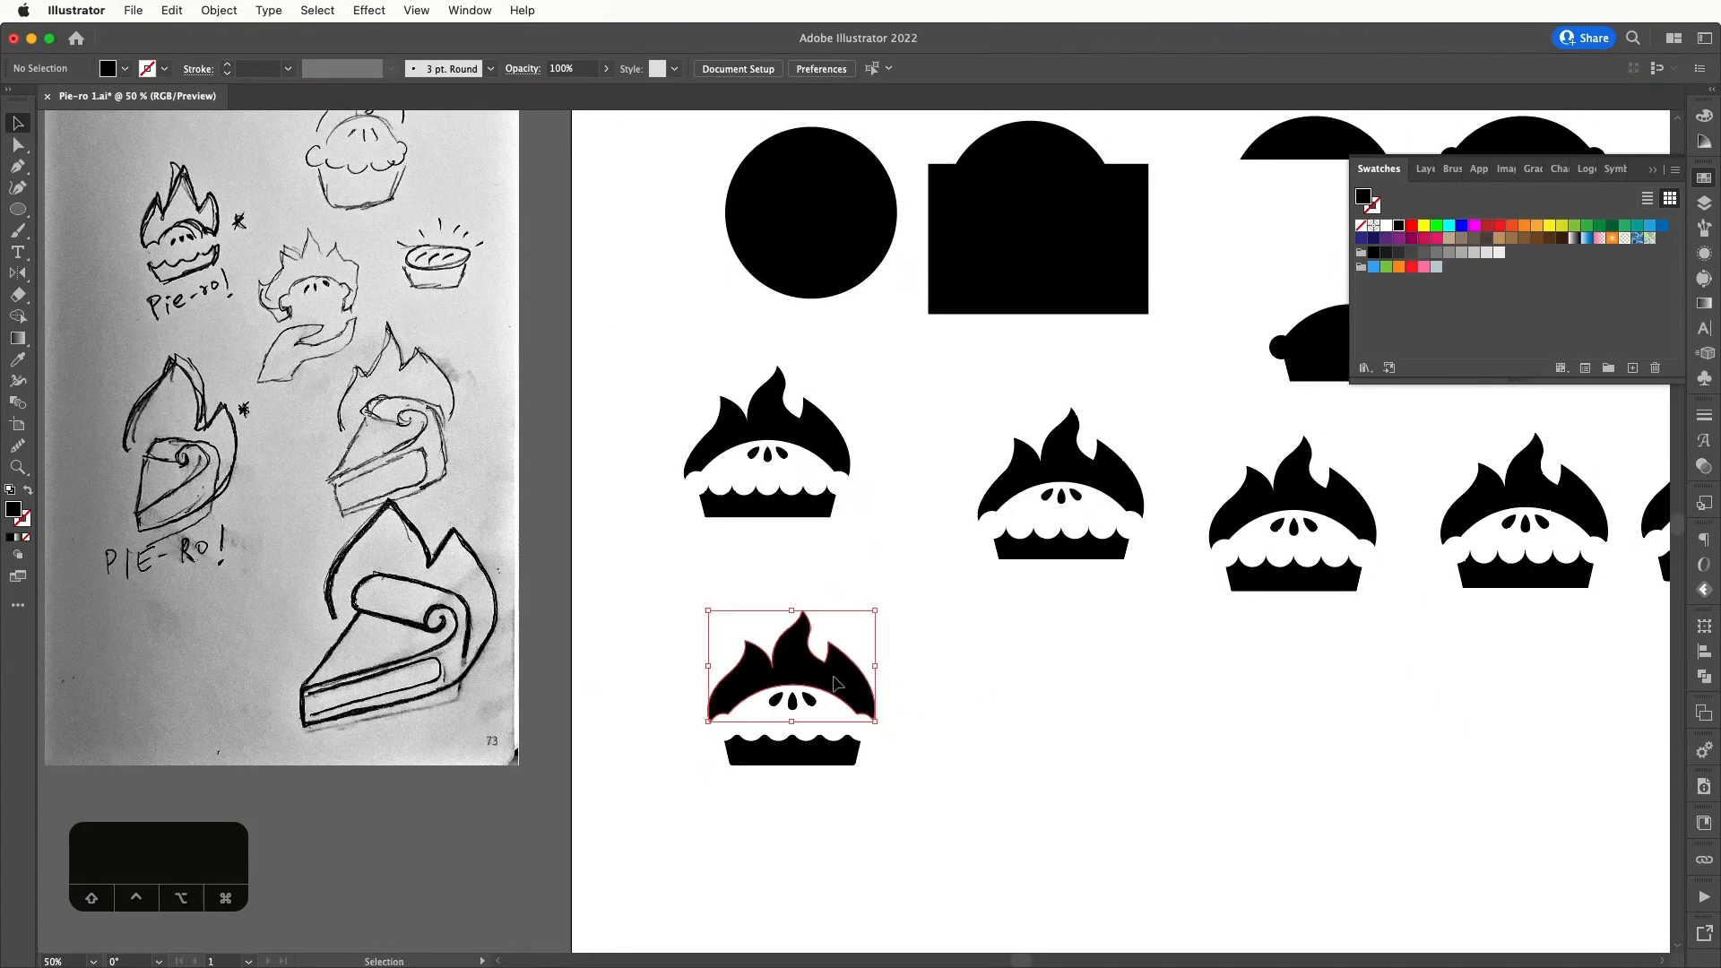
shift+click(818, 751)
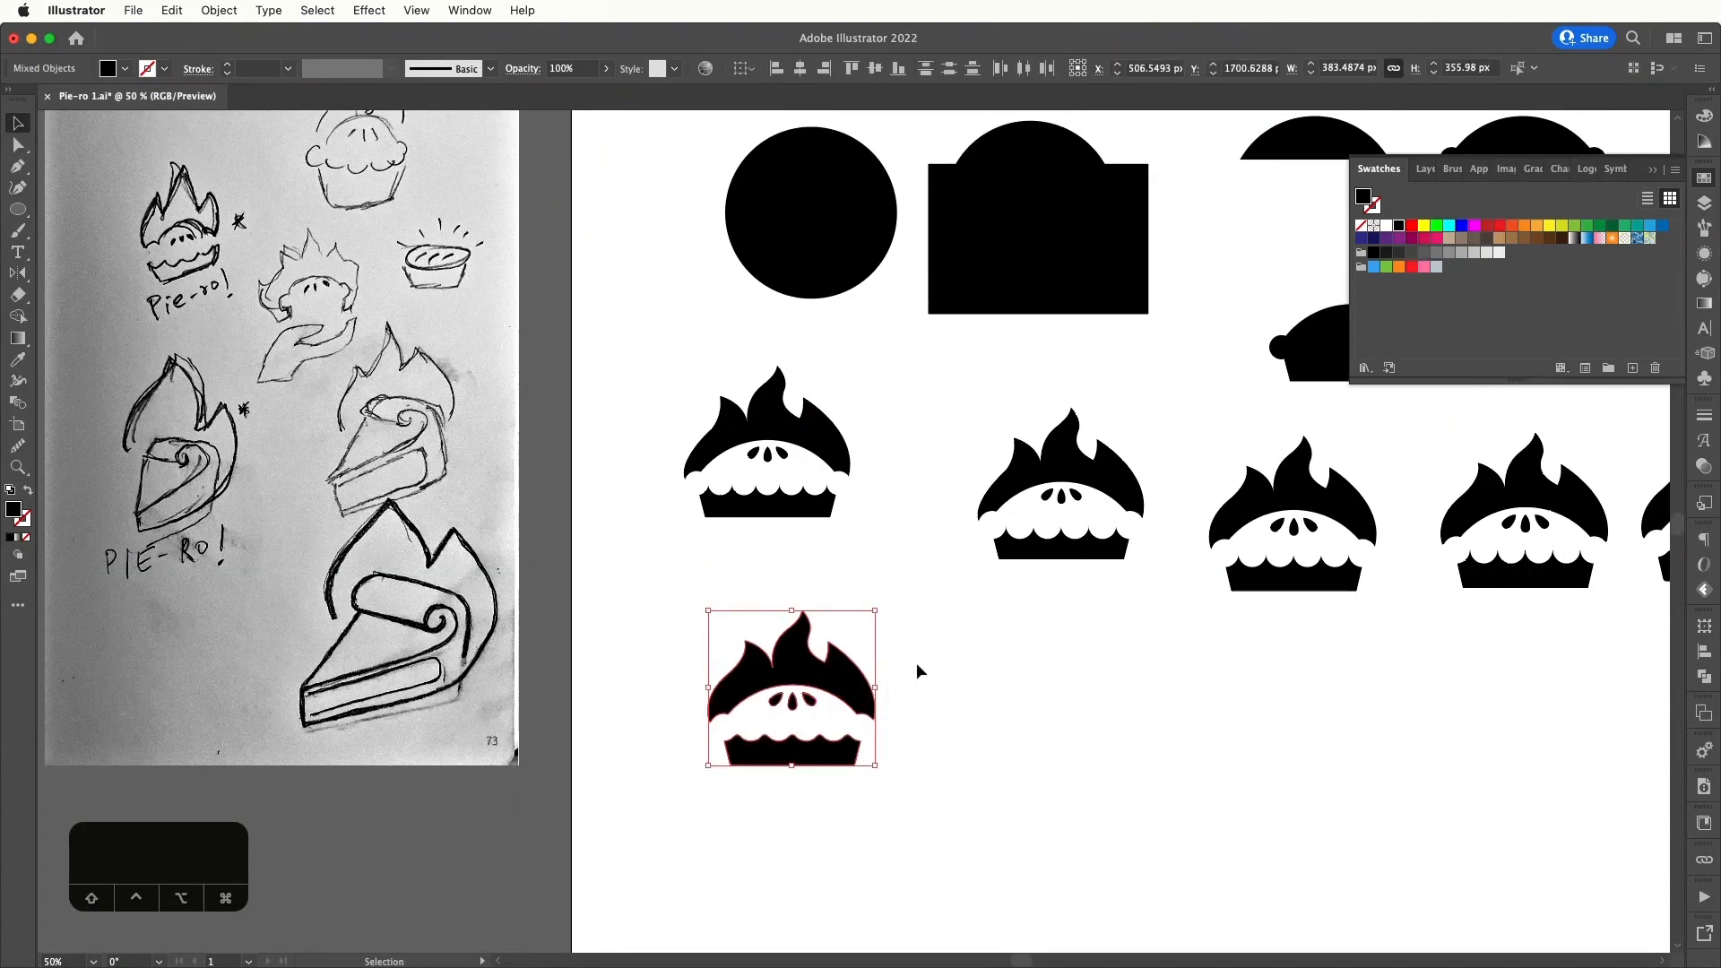
drag(918, 669, 960, 683)
click(17, 359)
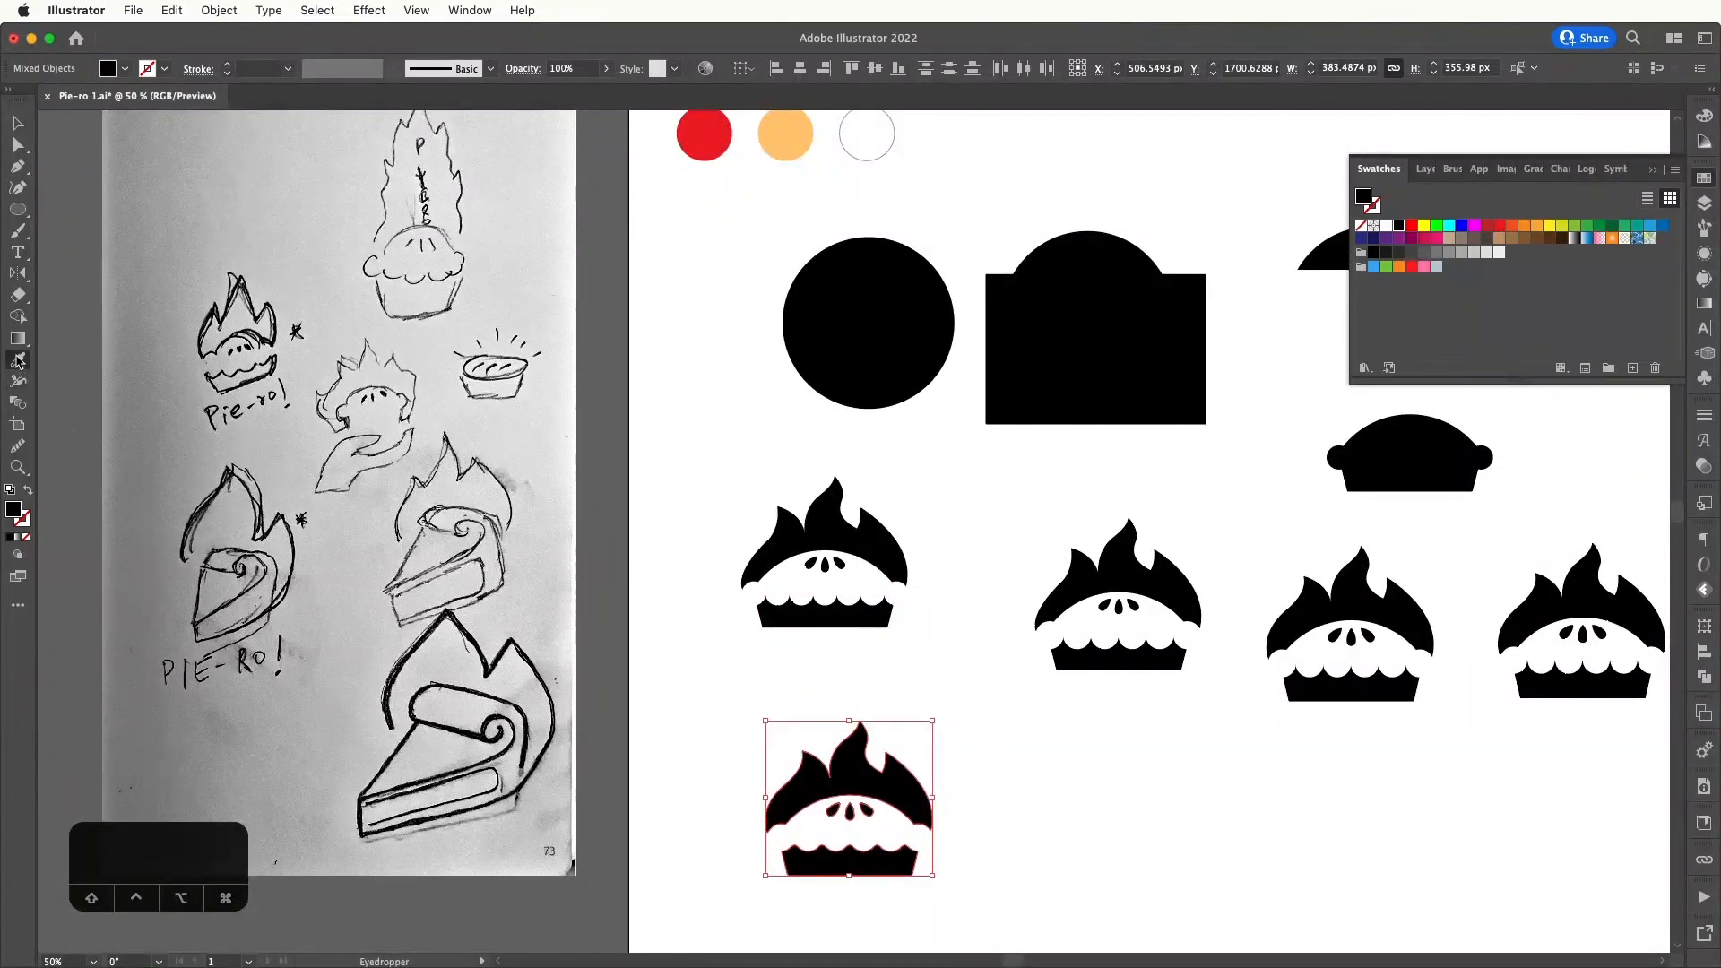
click(702, 139)
key(v)
click(627, 524)
drag(949, 797, 549, 701)
drag(695, 586, 698, 592)
click(787, 618)
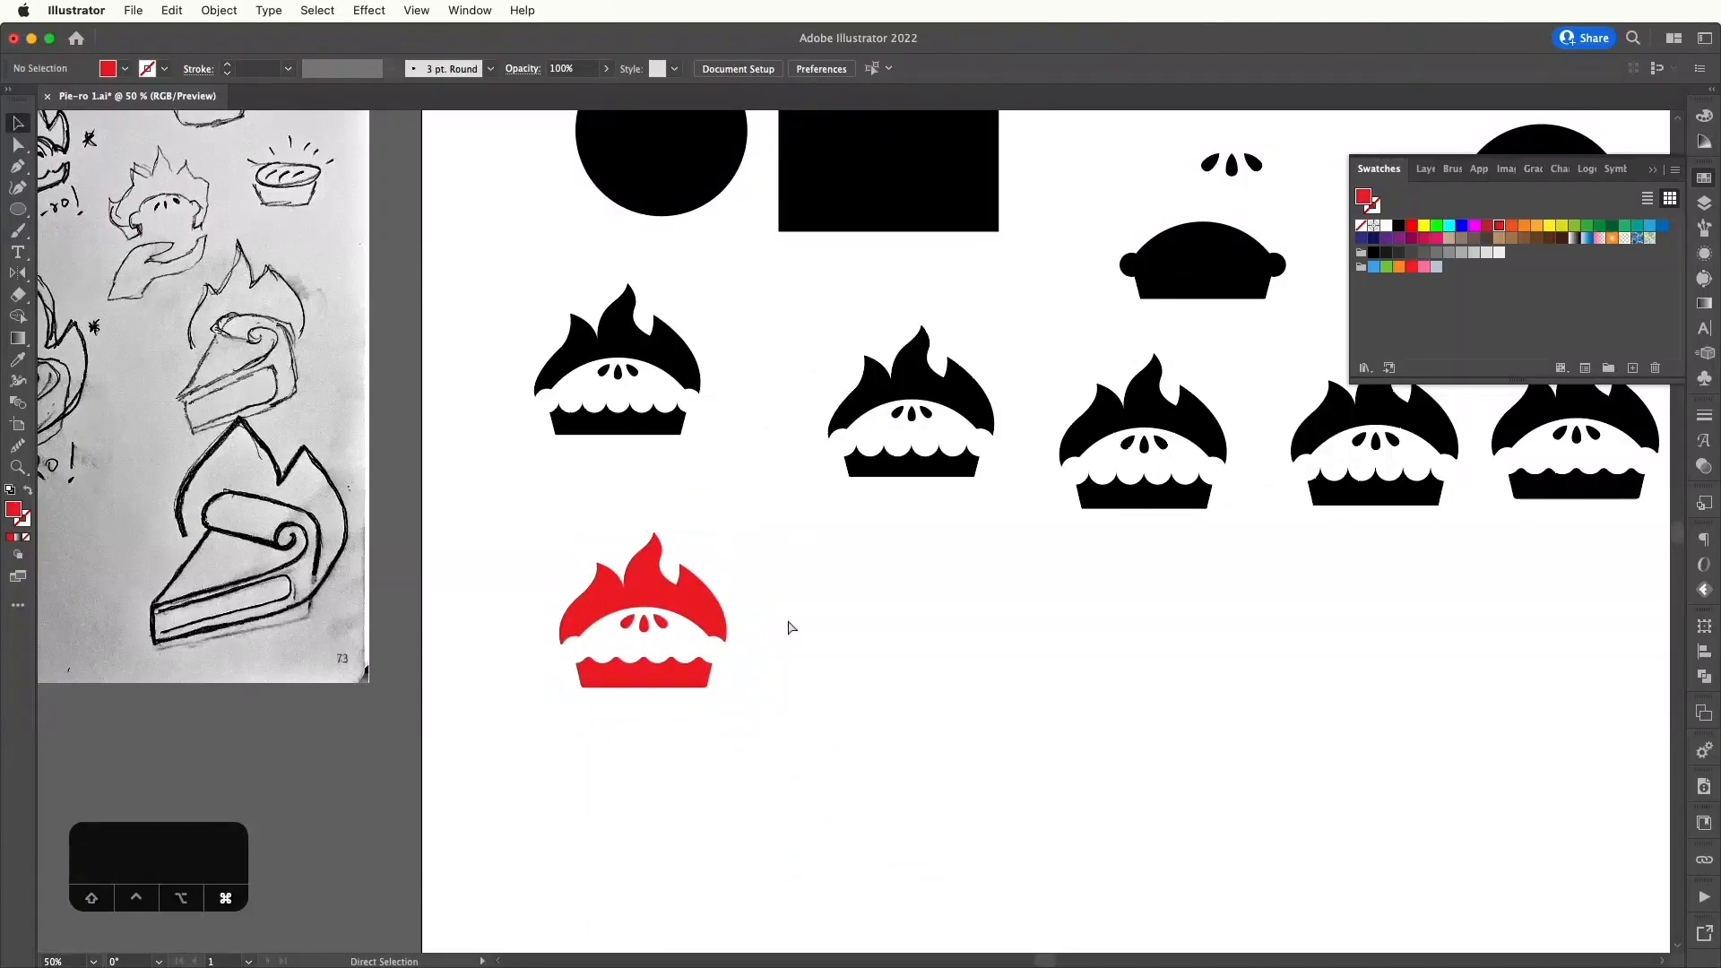
- Draw a horizontal line about 27 px long inward from the red icon's left crust corner with the Pen tool
key(super+equal)
key(super+equal)
key(super+equal)
drag(570, 687, 893, 584)
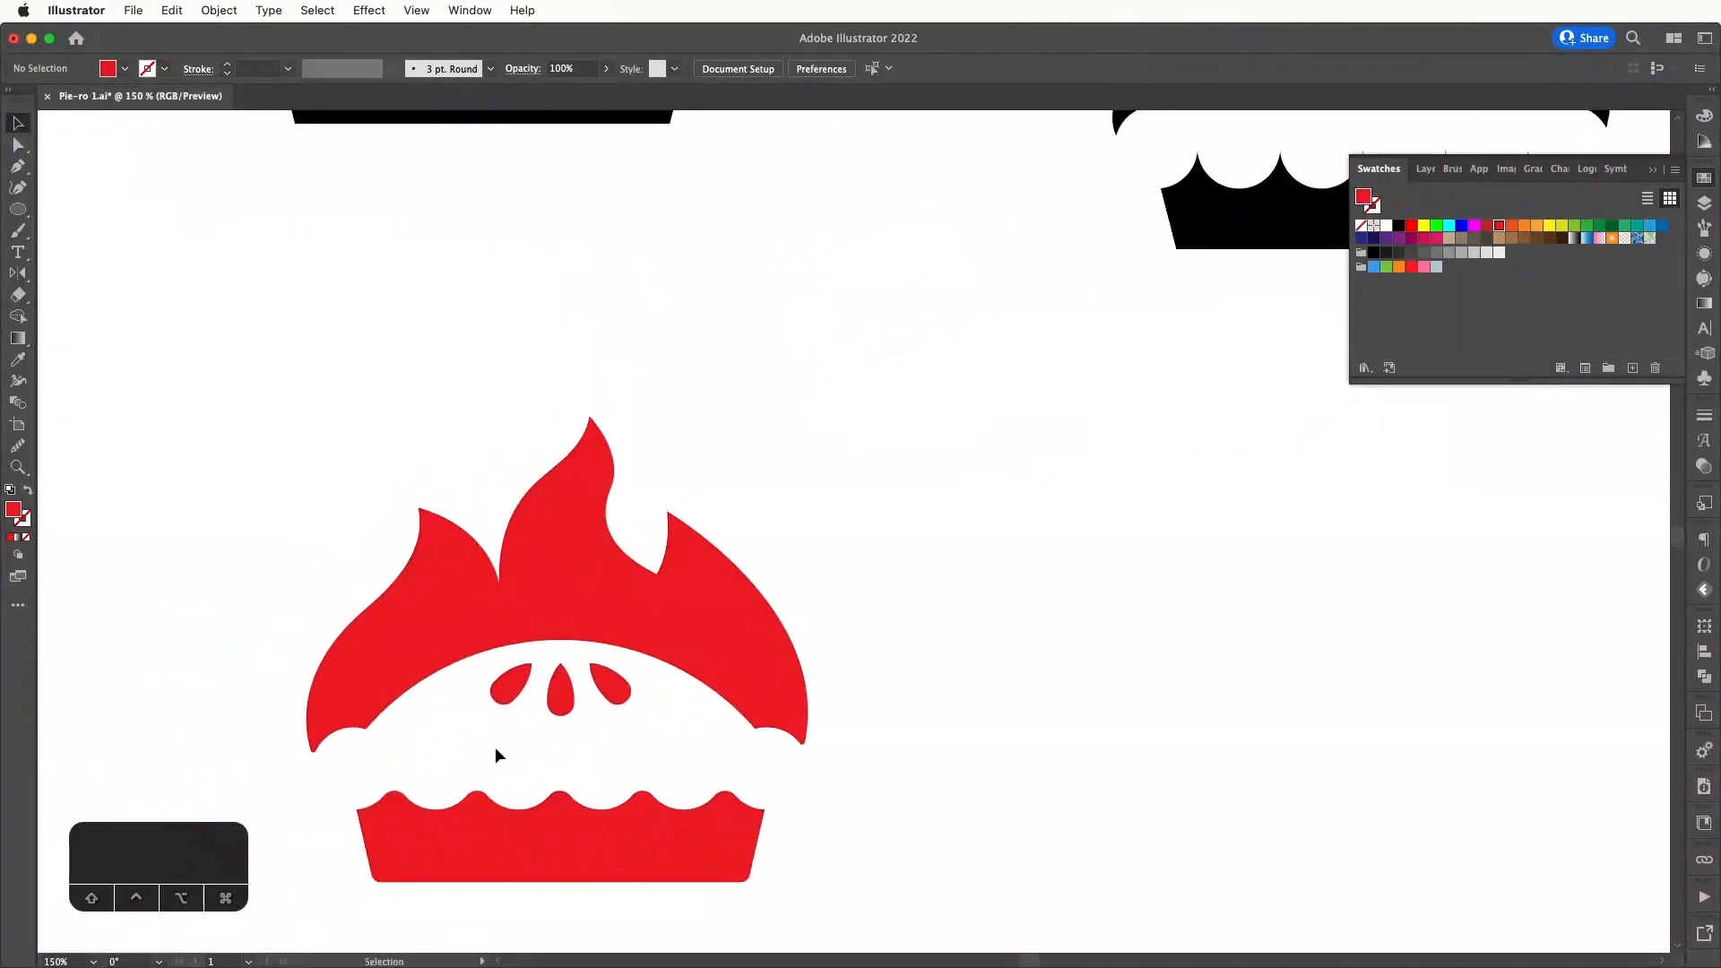
key(p)
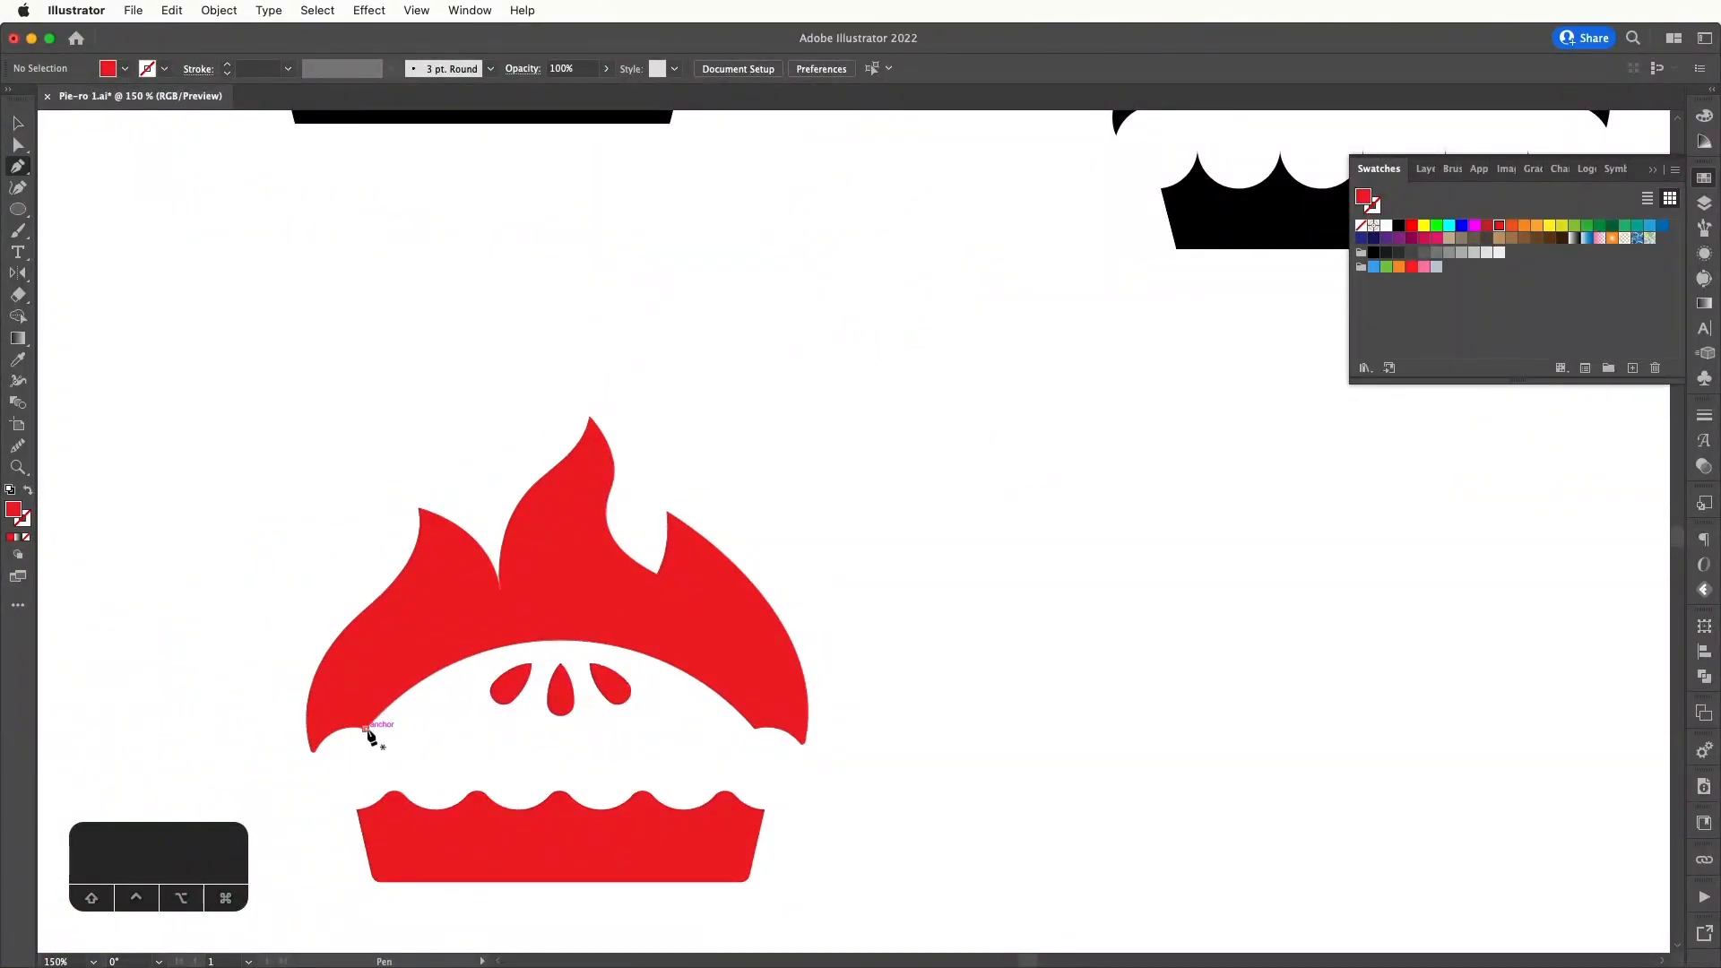
click(366, 728)
click(402, 732)
key(v)
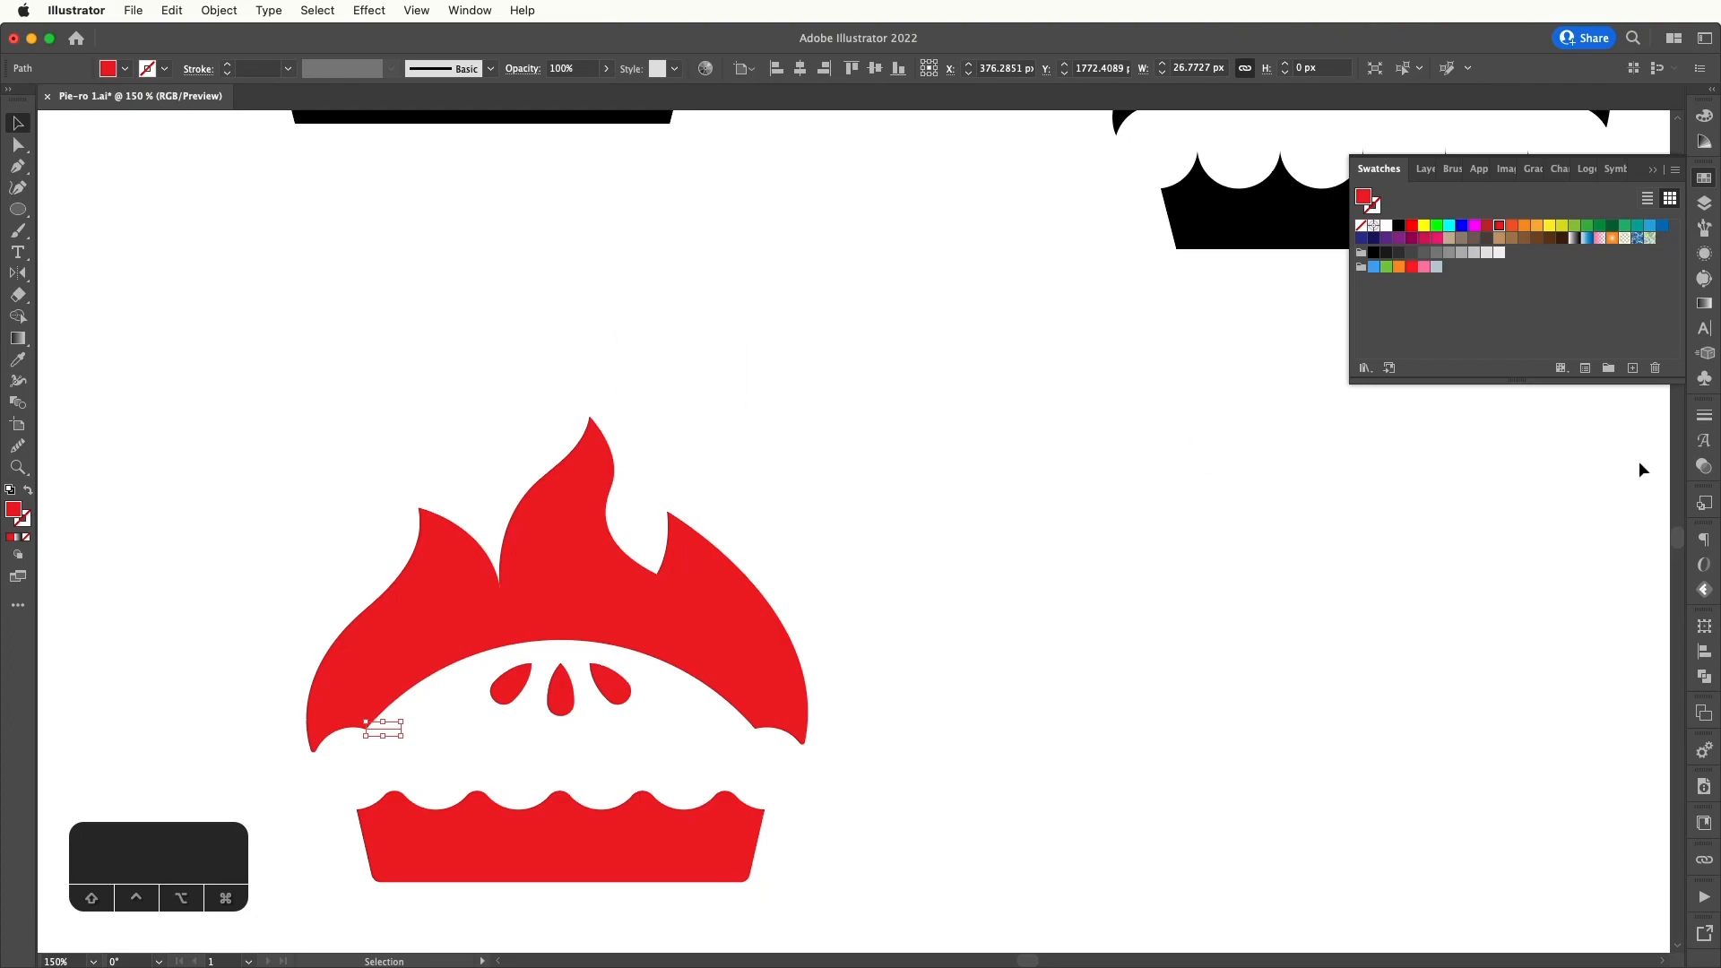
- Give the short crust line a 7 pt stroke with a round cap and round corners
click(1702, 420)
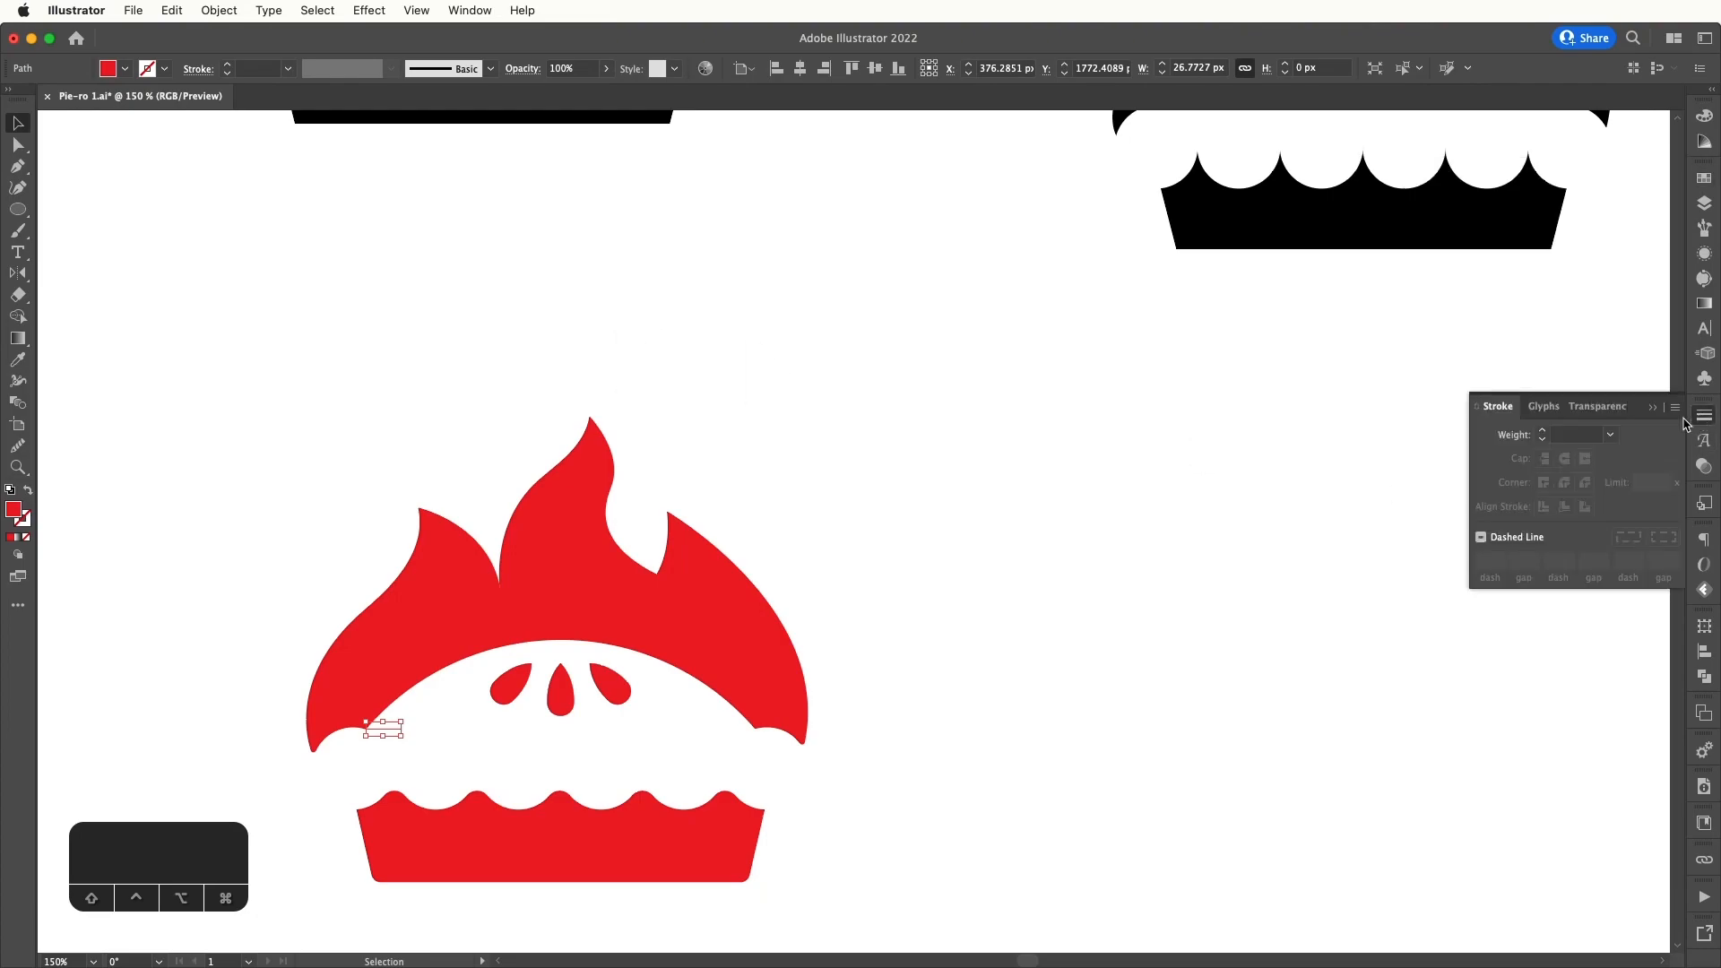
click(1544, 431)
click(1543, 431)
click(1544, 431)
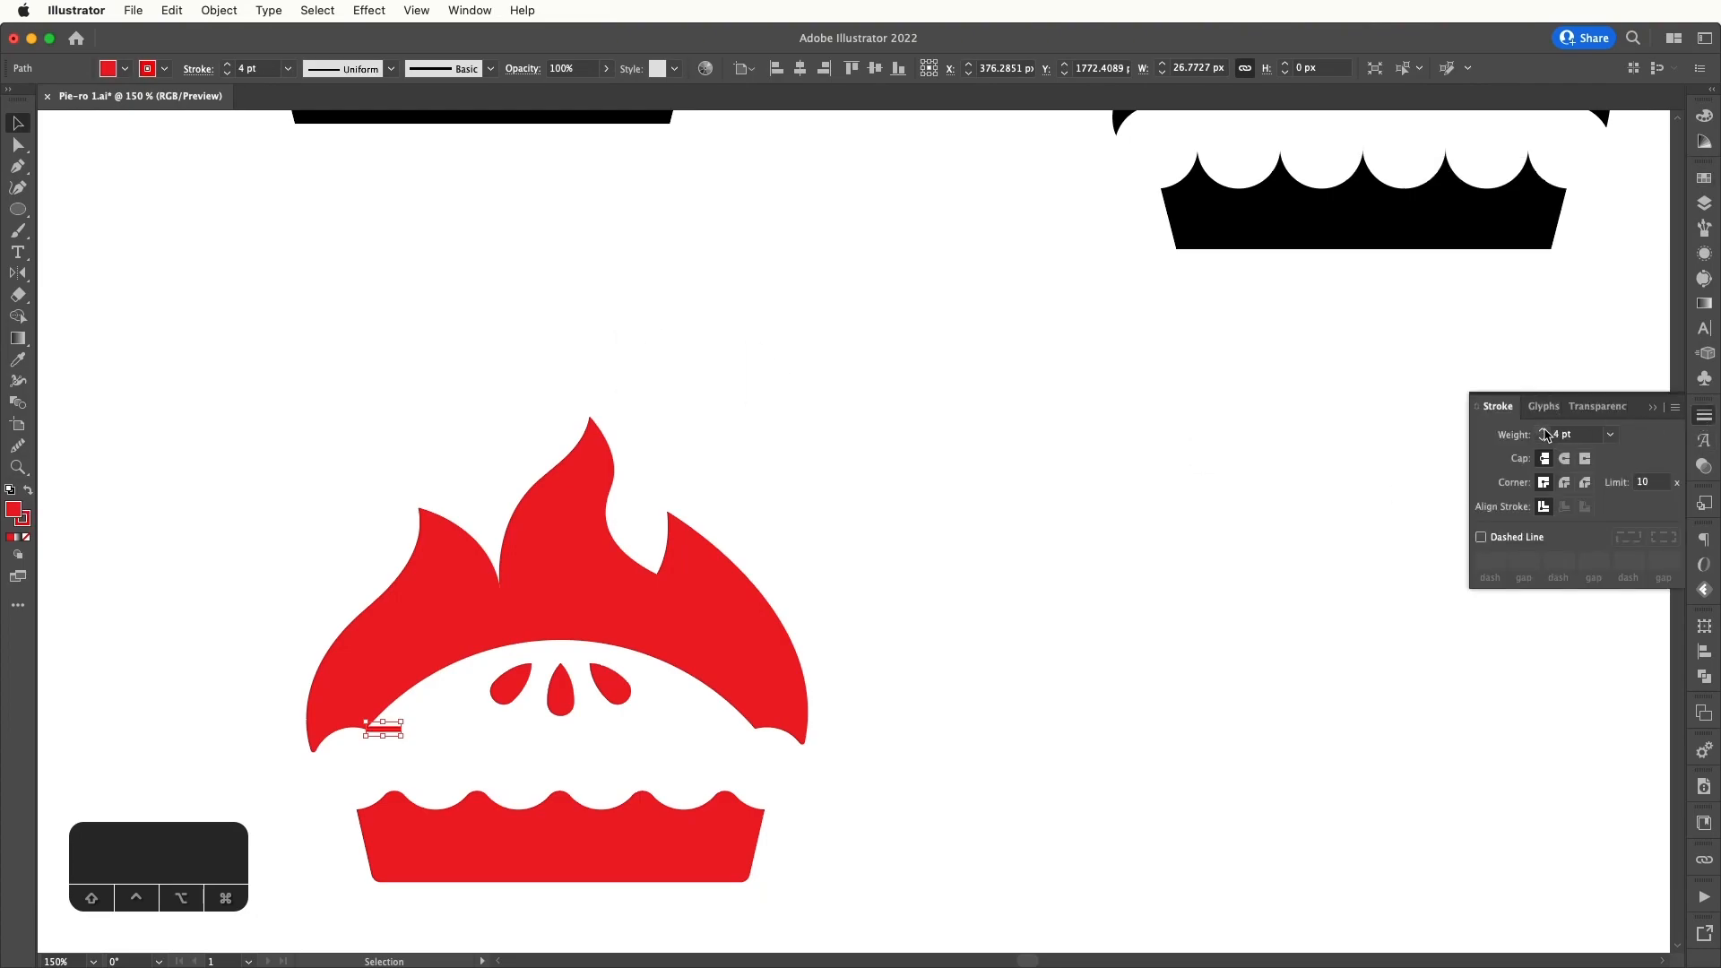
click(1544, 431)
key(a)
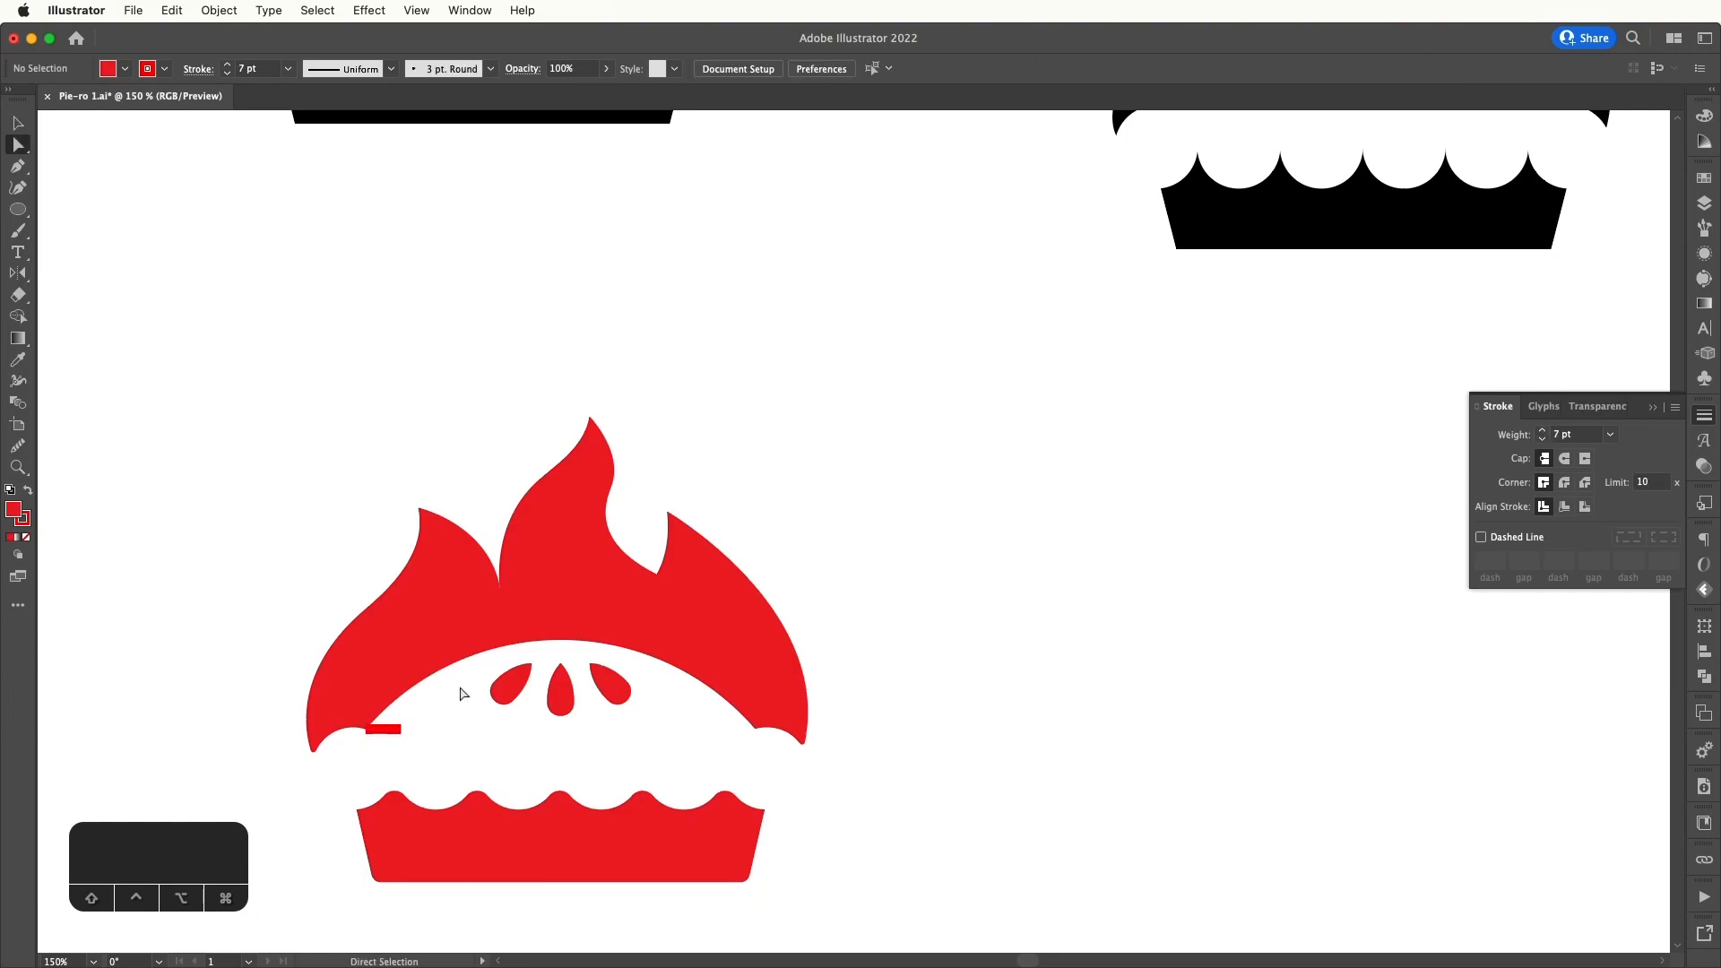
click(401, 728)
click(1565, 458)
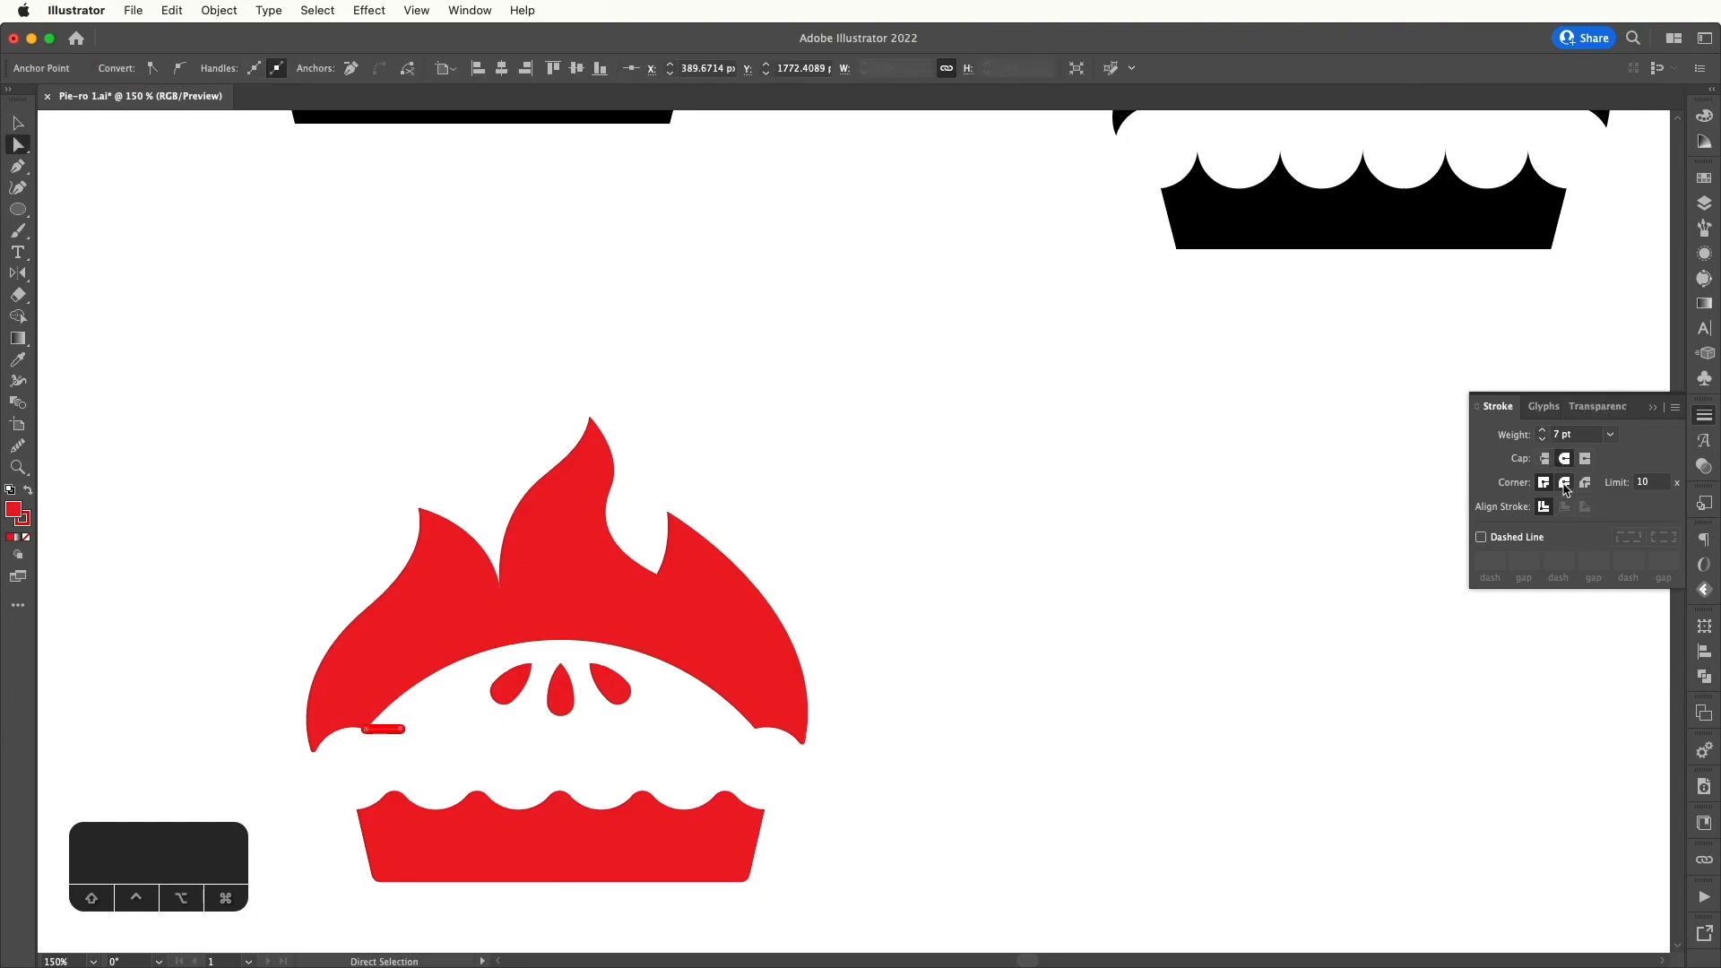
click(1564, 482)
- Shift the short line slightly up and left, and duplicate it onto the crust's right corner
key(v)
click(1241, 572)
drag(385, 730, 766, 727)
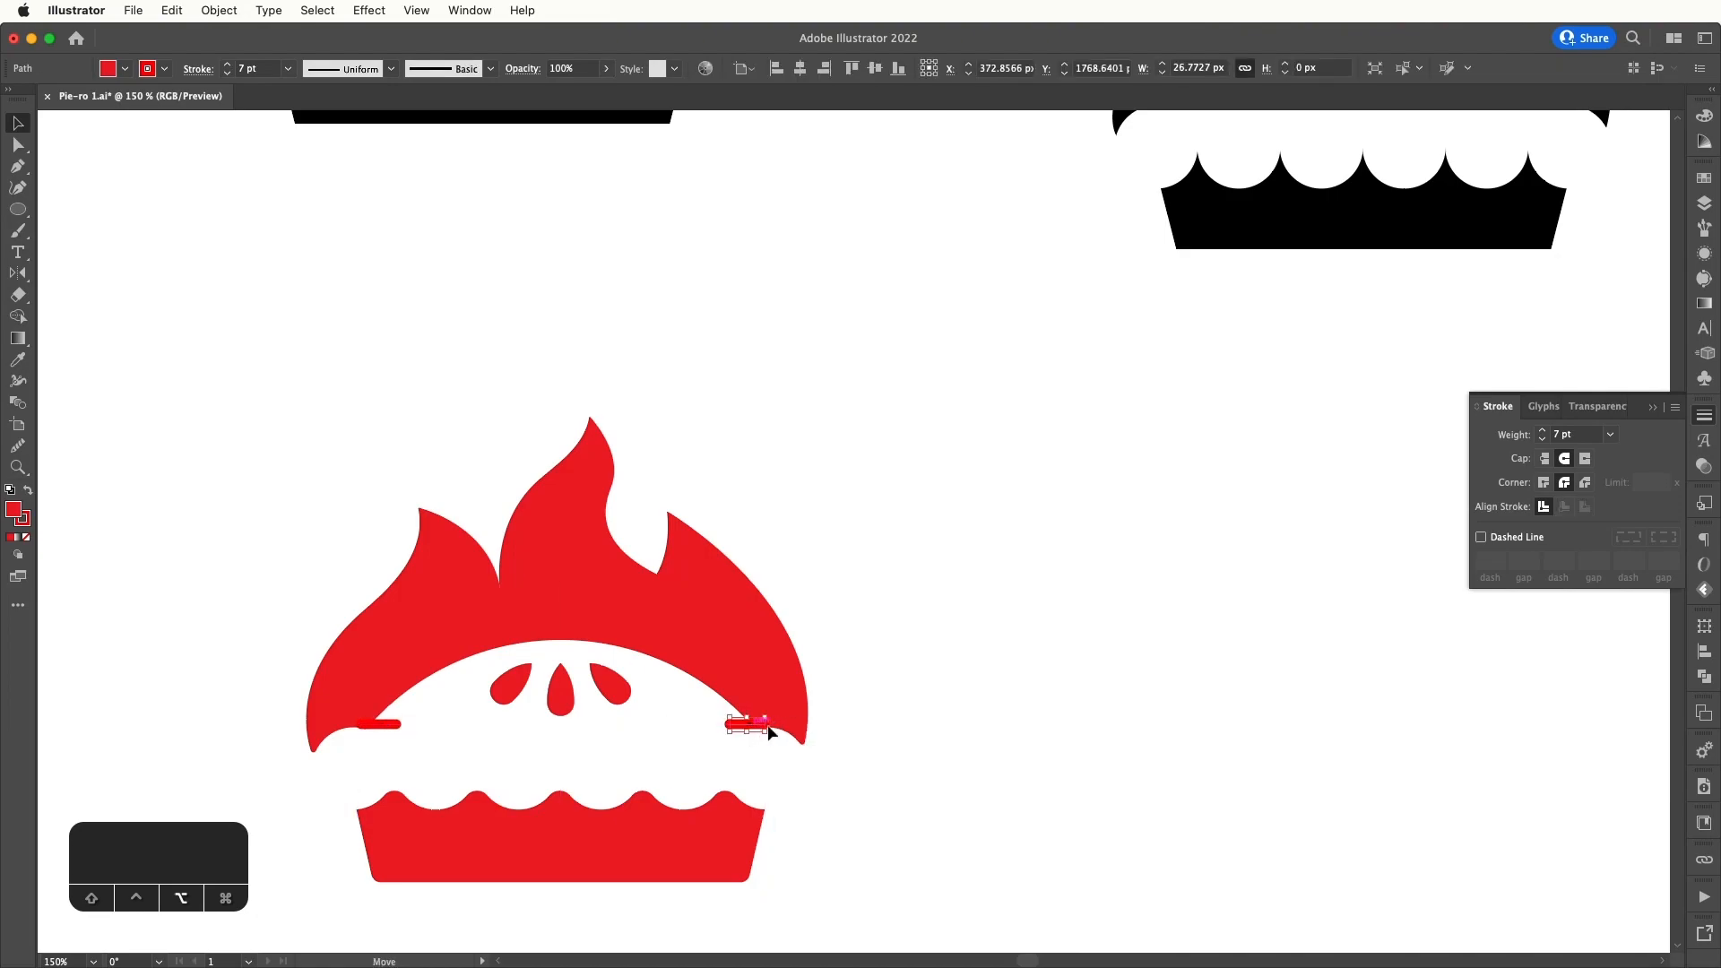
click(902, 729)
- Remove the fill from both short crust lines, keeping only their red strokes
key(super+minus)
key(super+minus)
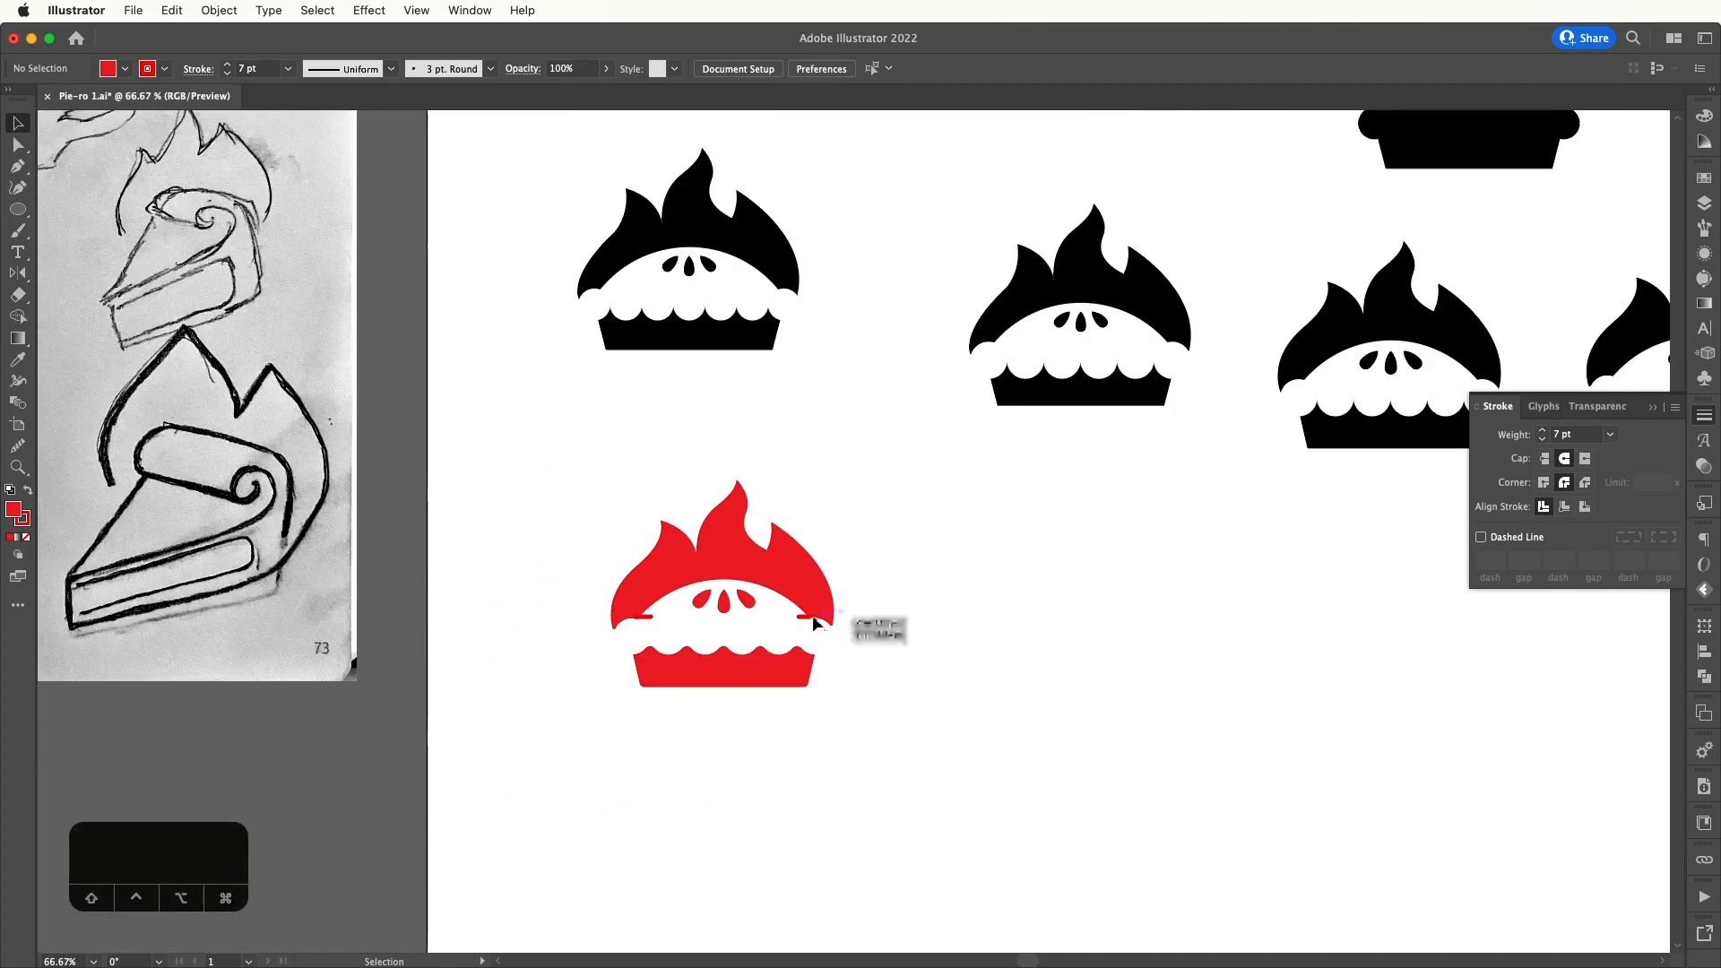
click(813, 617)
shift+click(649, 617)
mouse_move(947, 599)
mouse_down()
mouse_move(959, 806)
mouse_move(923, 776)
mouse_move(922, 904)
mouse_up()
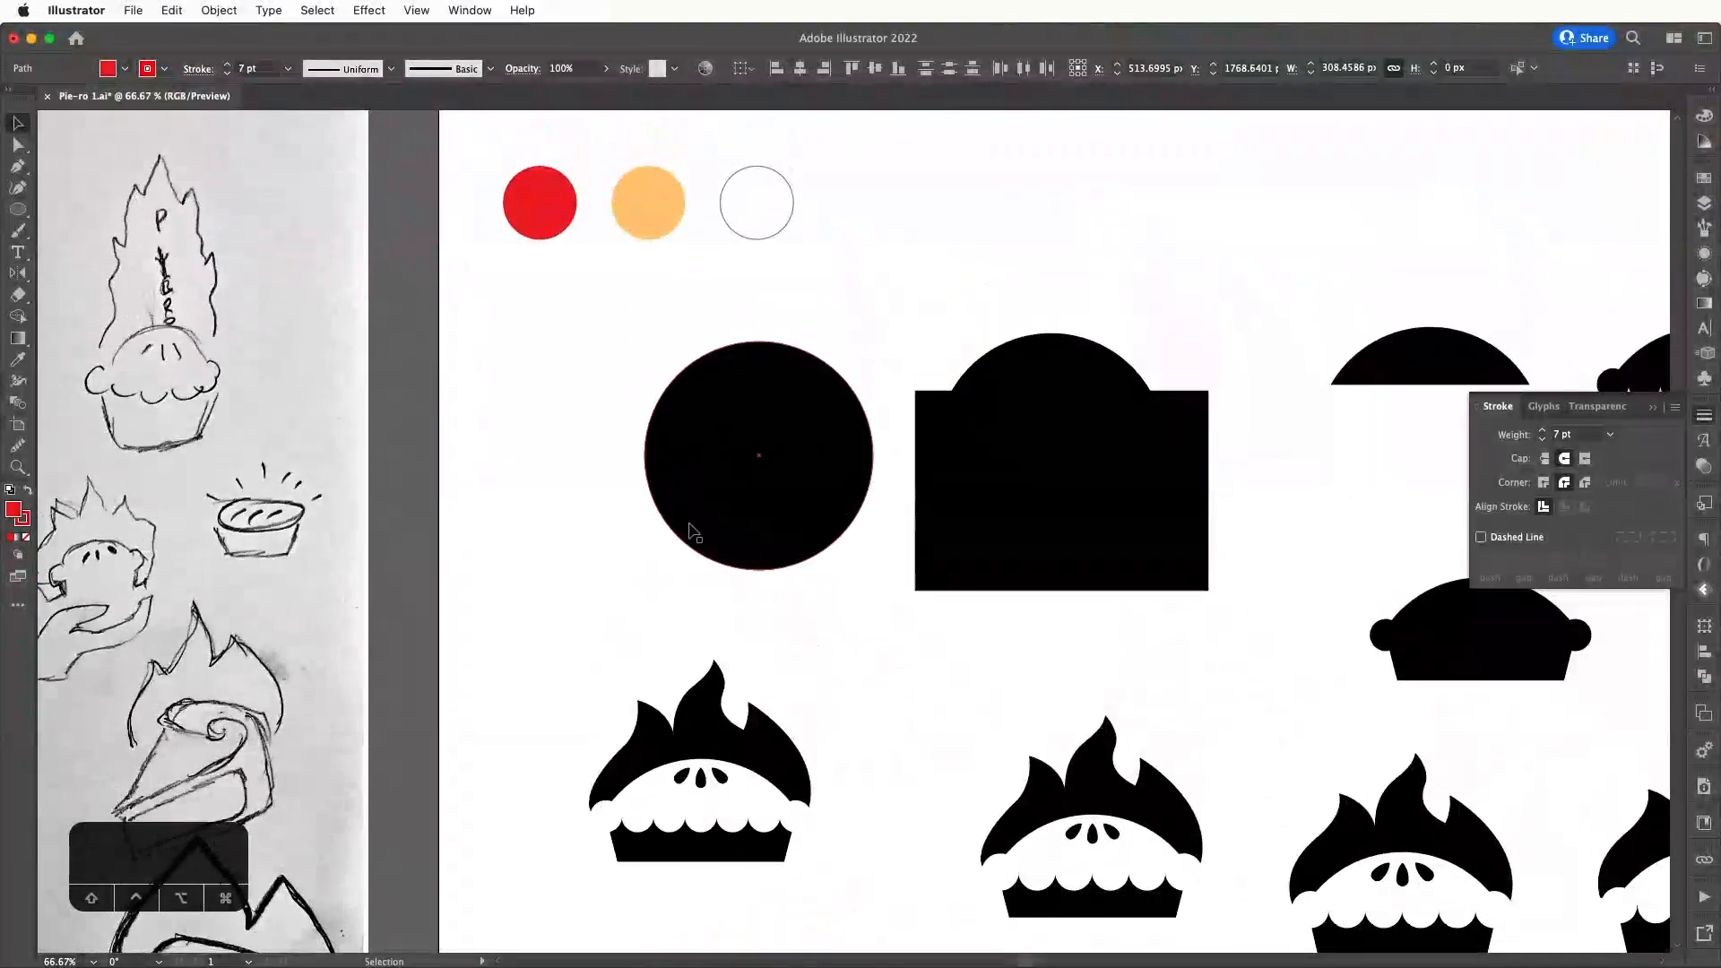
click(25, 537)
drag(563, 588, 460, 184)
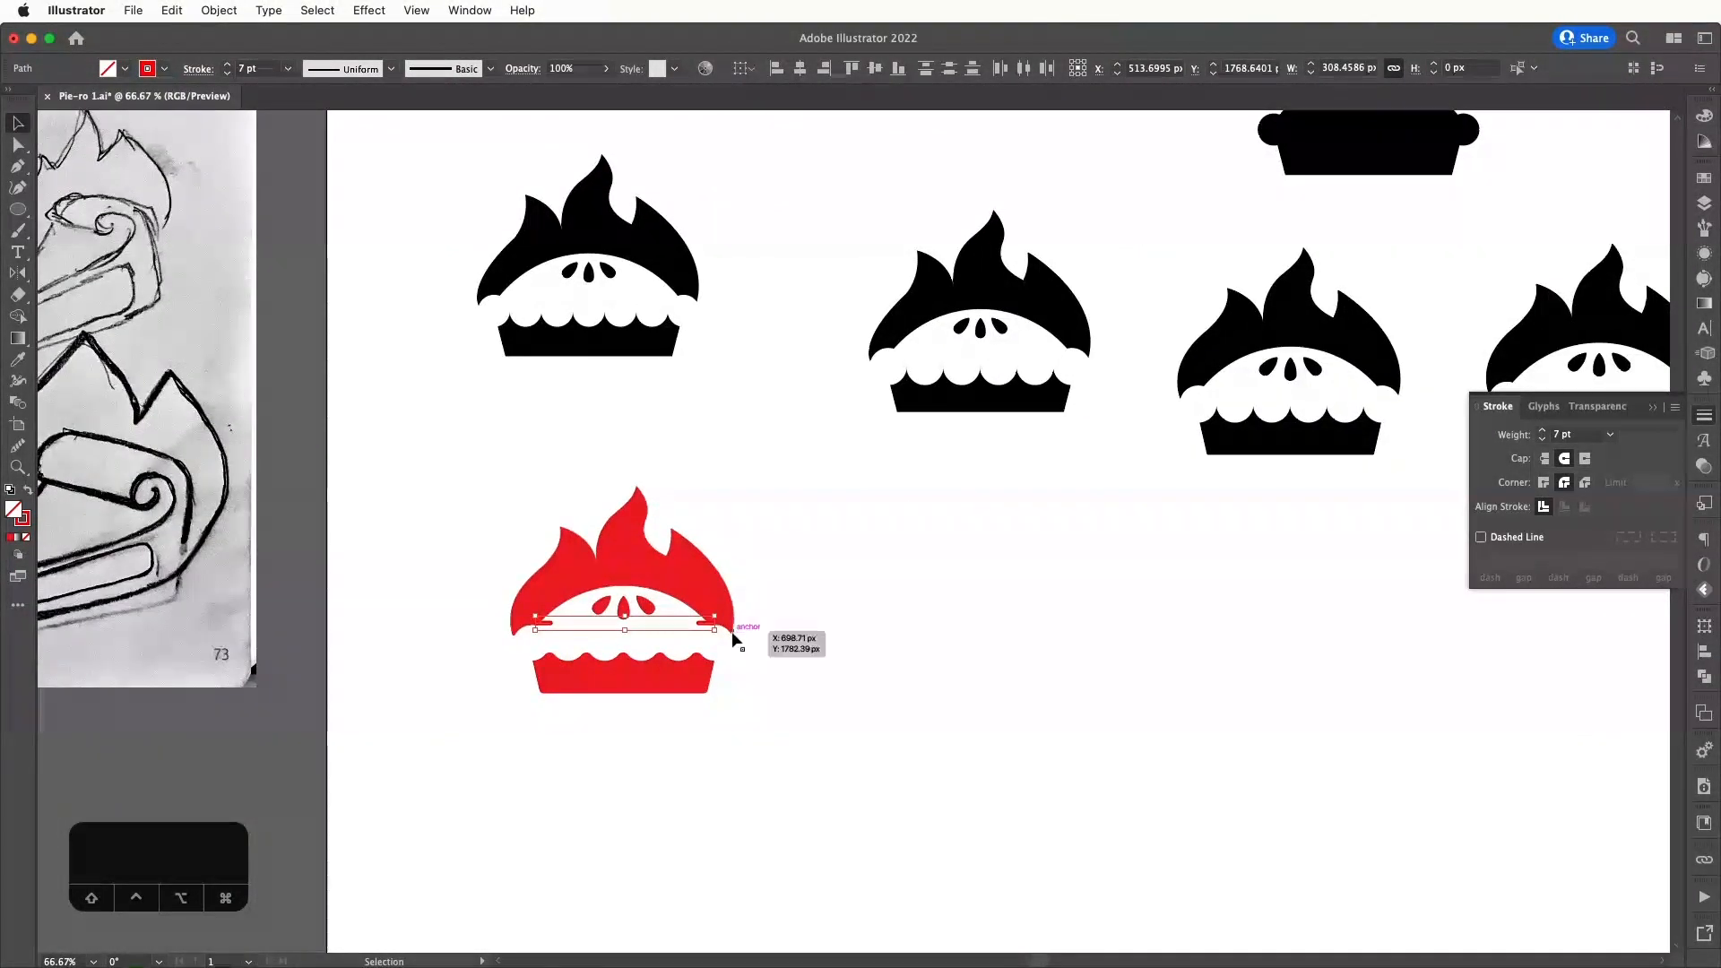
click(790, 554)
drag(780, 523, 782, 556)
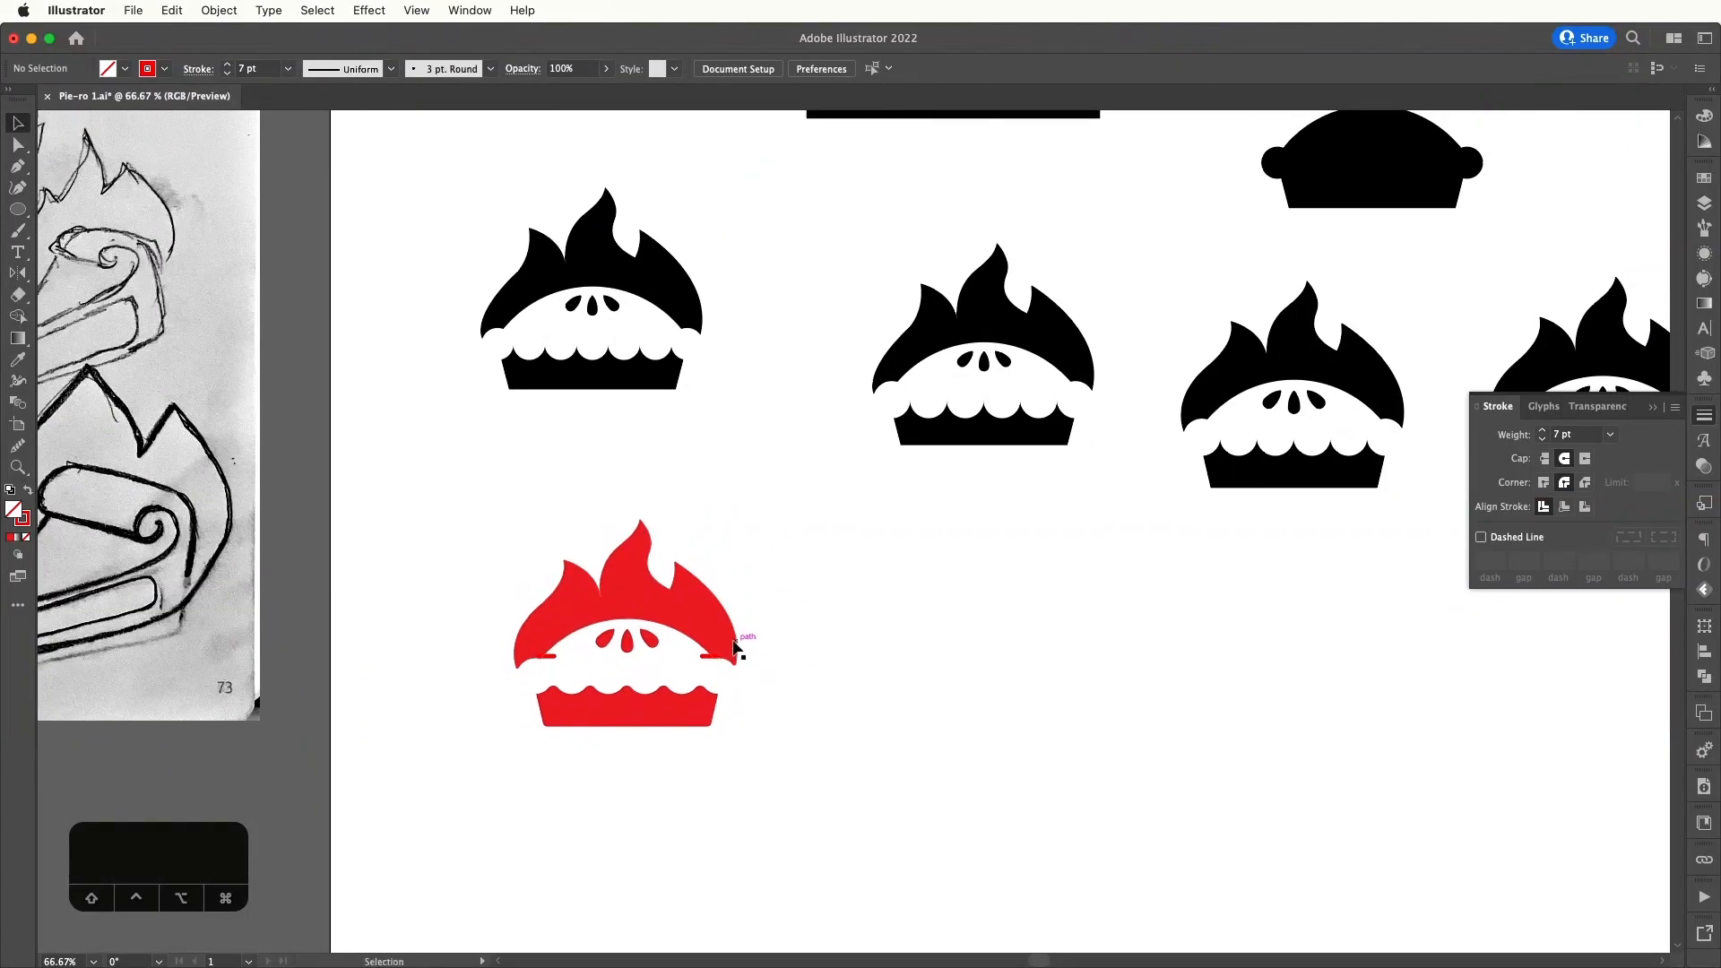
- Lengthen both crust lines toward the pie's center, the left one to about 47 px and the right one to about 53 px
click(710, 656)
click(553, 661)
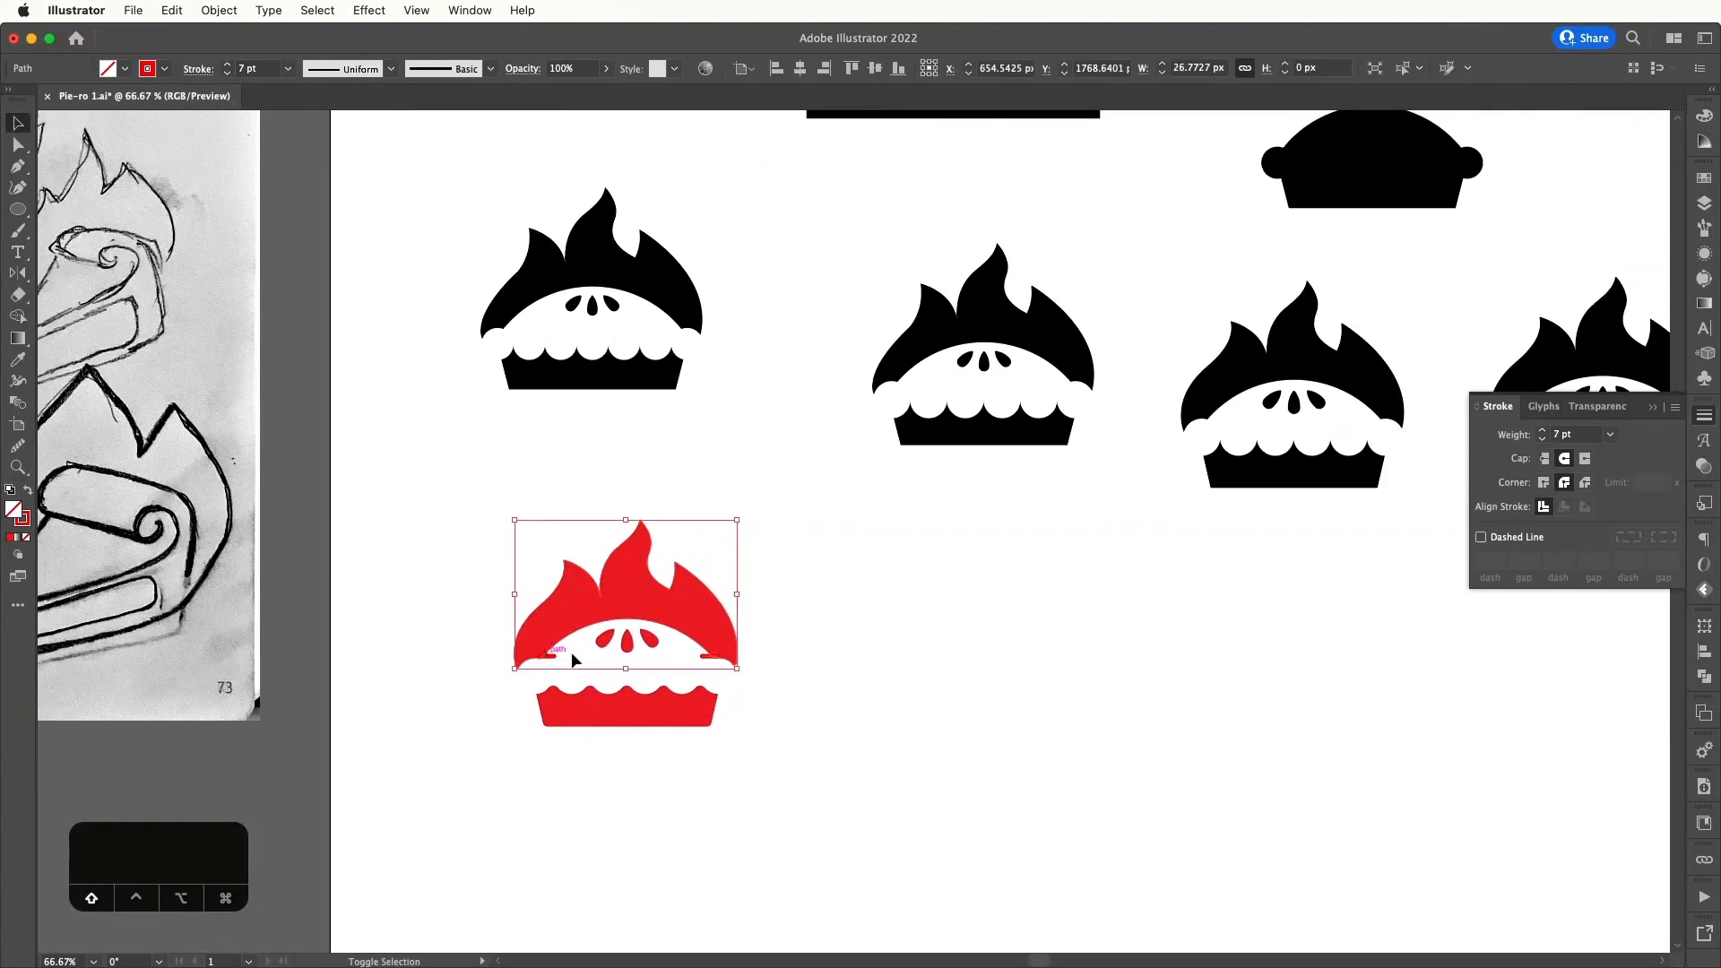
click(772, 619)
click(555, 661)
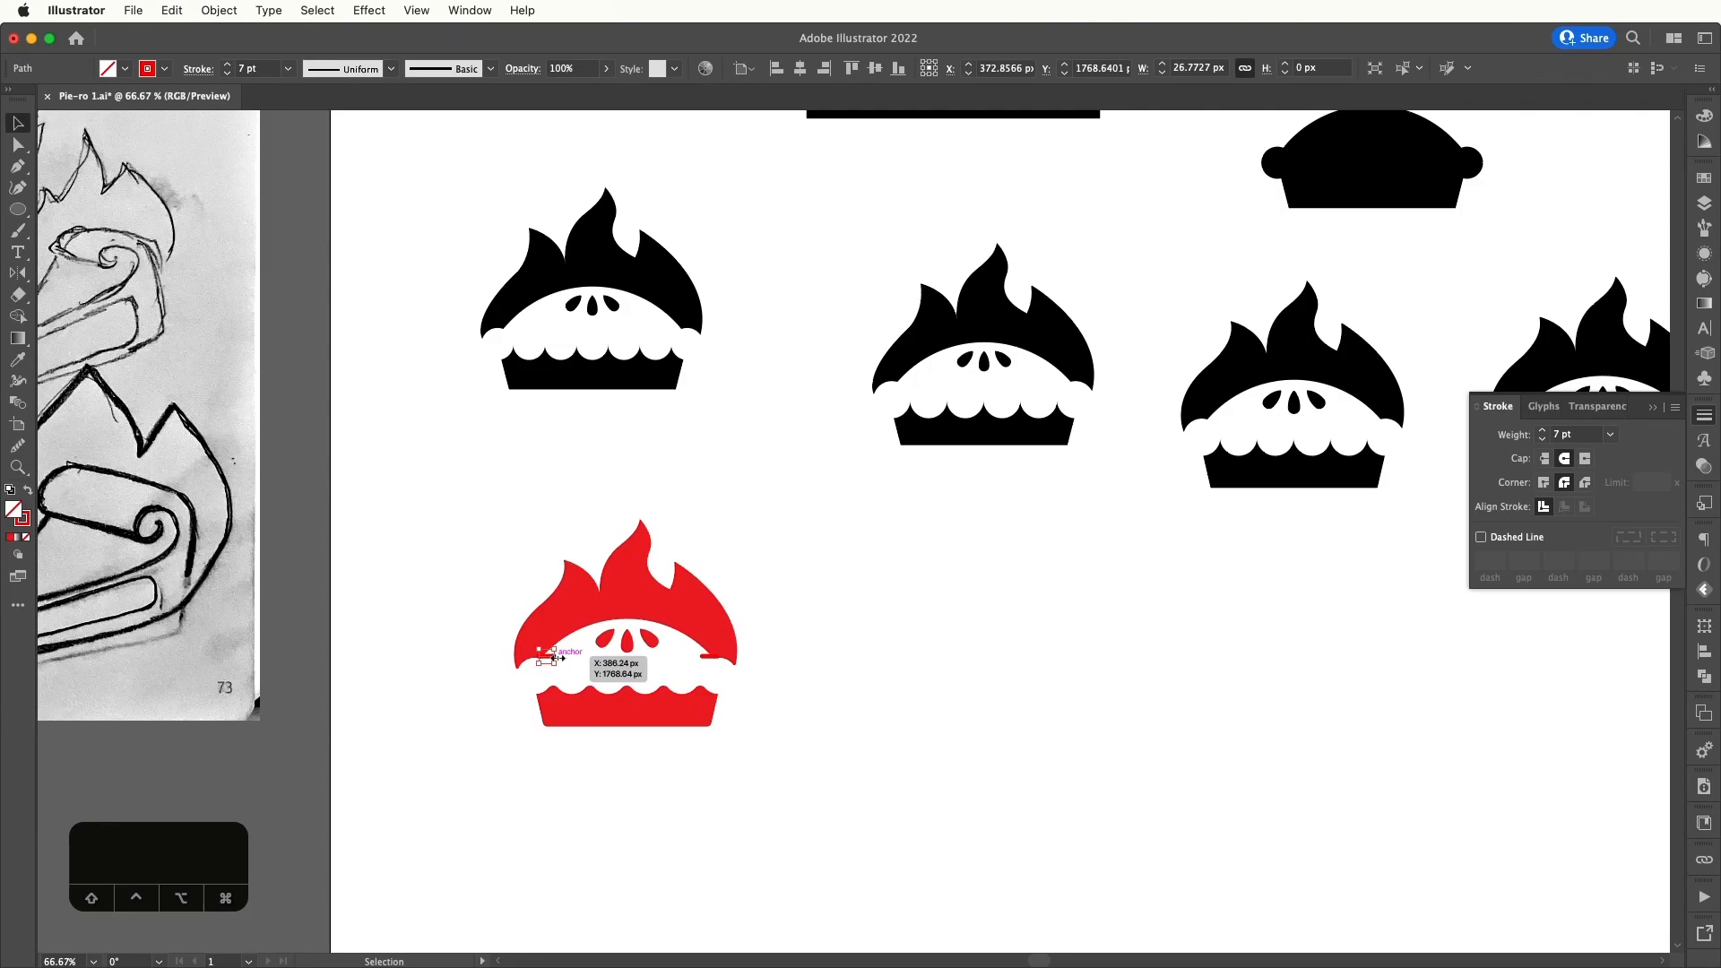
drag(552, 656, 565, 656)
click(804, 587)
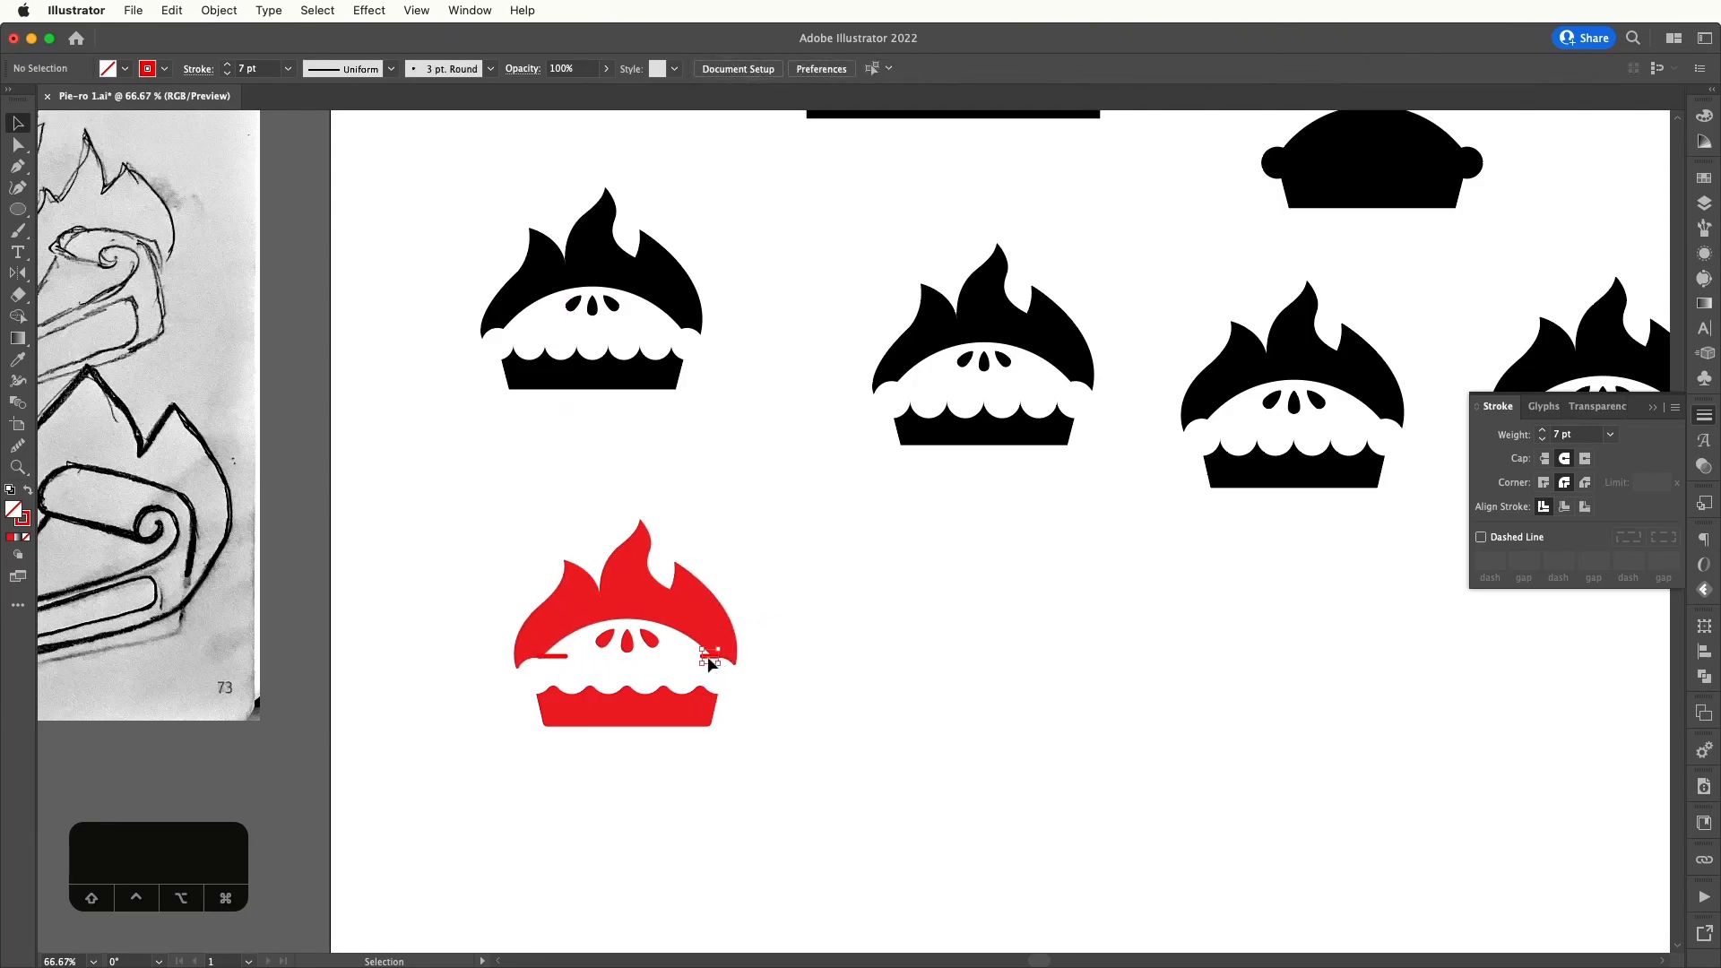
drag(702, 657, 686, 656)
- Try nudging the pair of crust lines upward by 1 px
shift+click(557, 656)
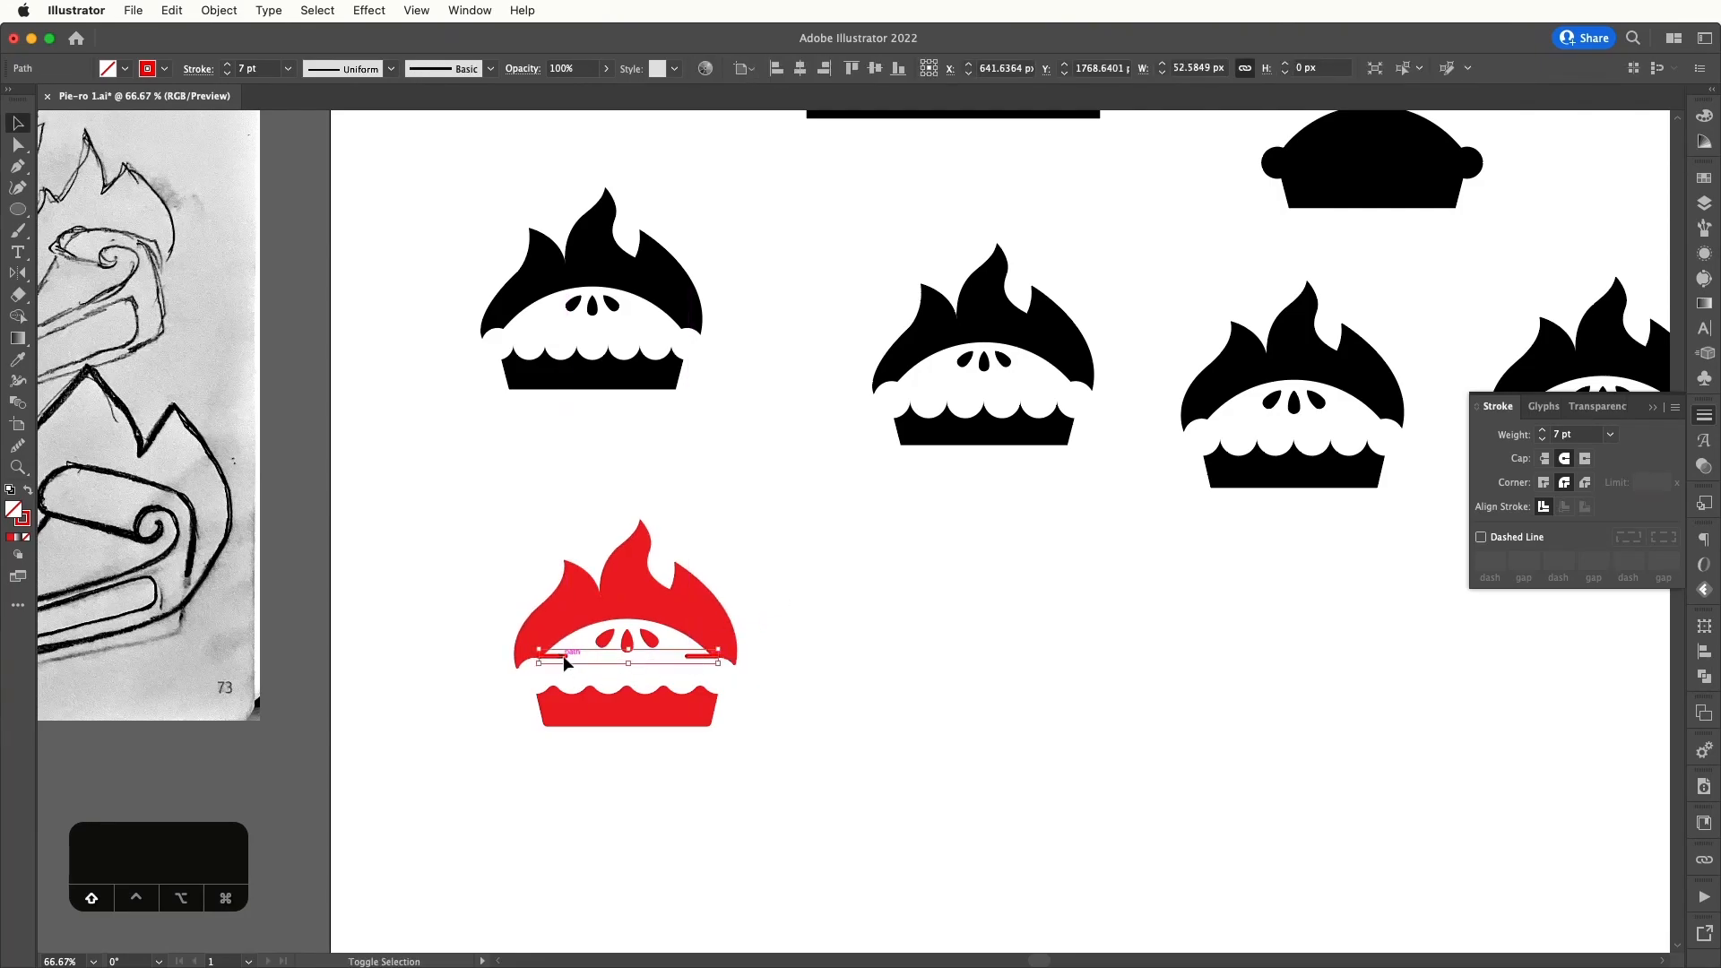
click(742, 68)
click(766, 89)
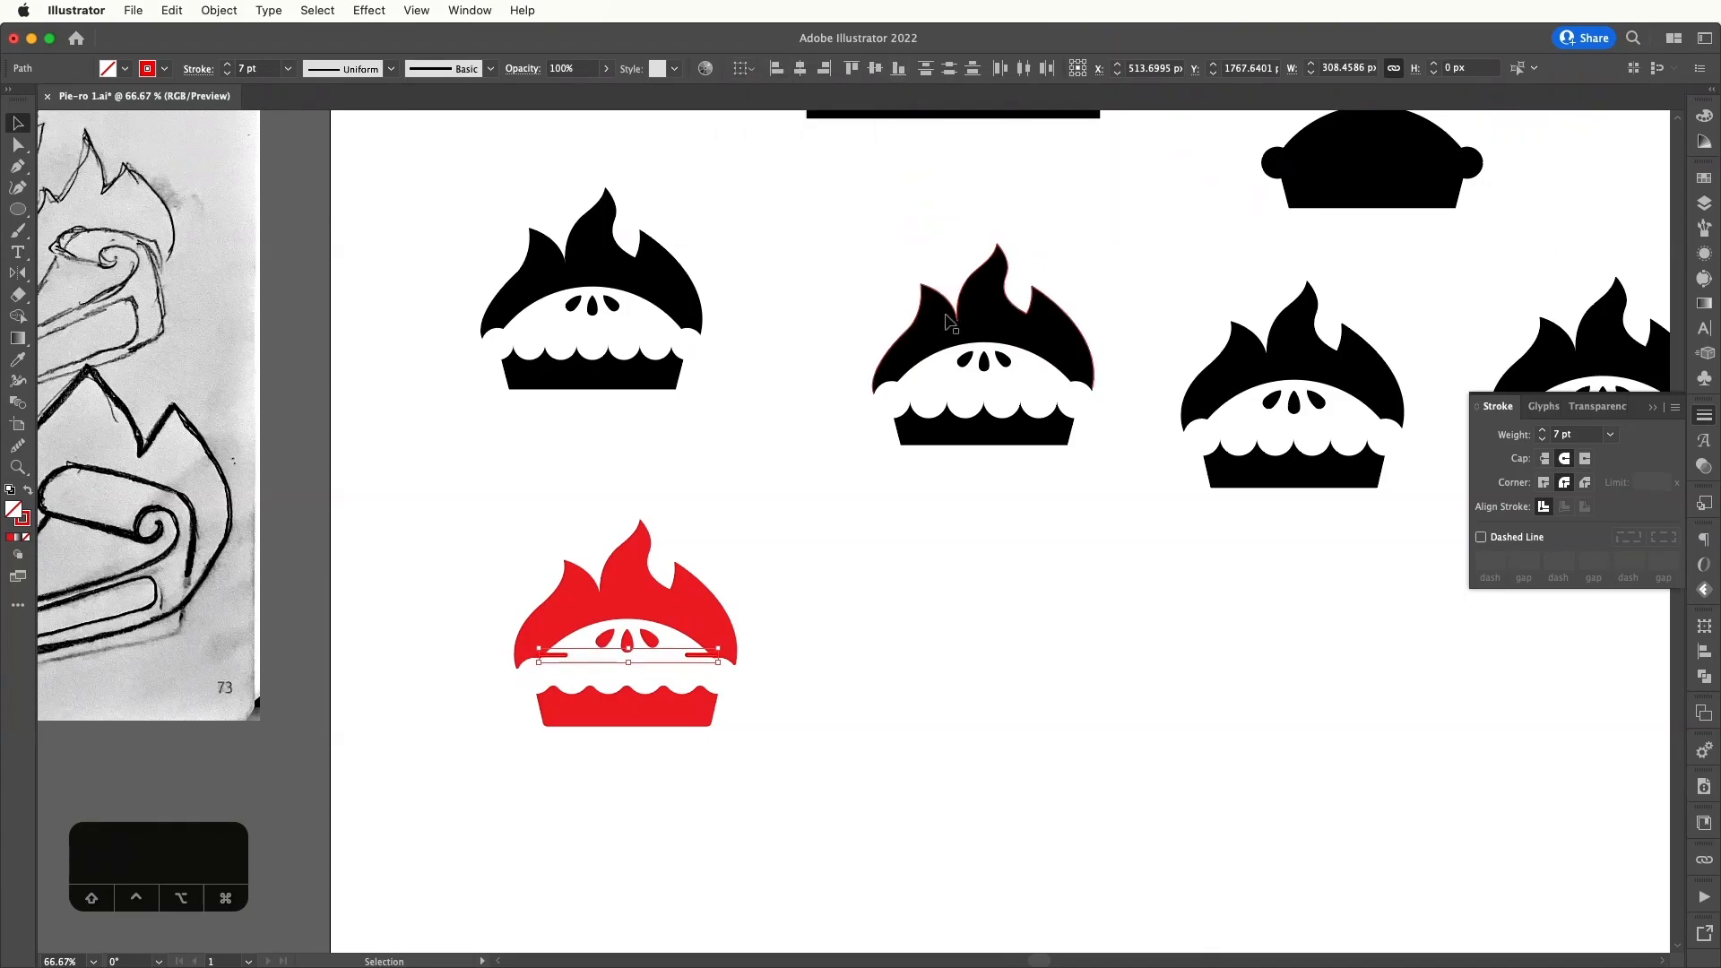
key(Up)
click(786, 792)
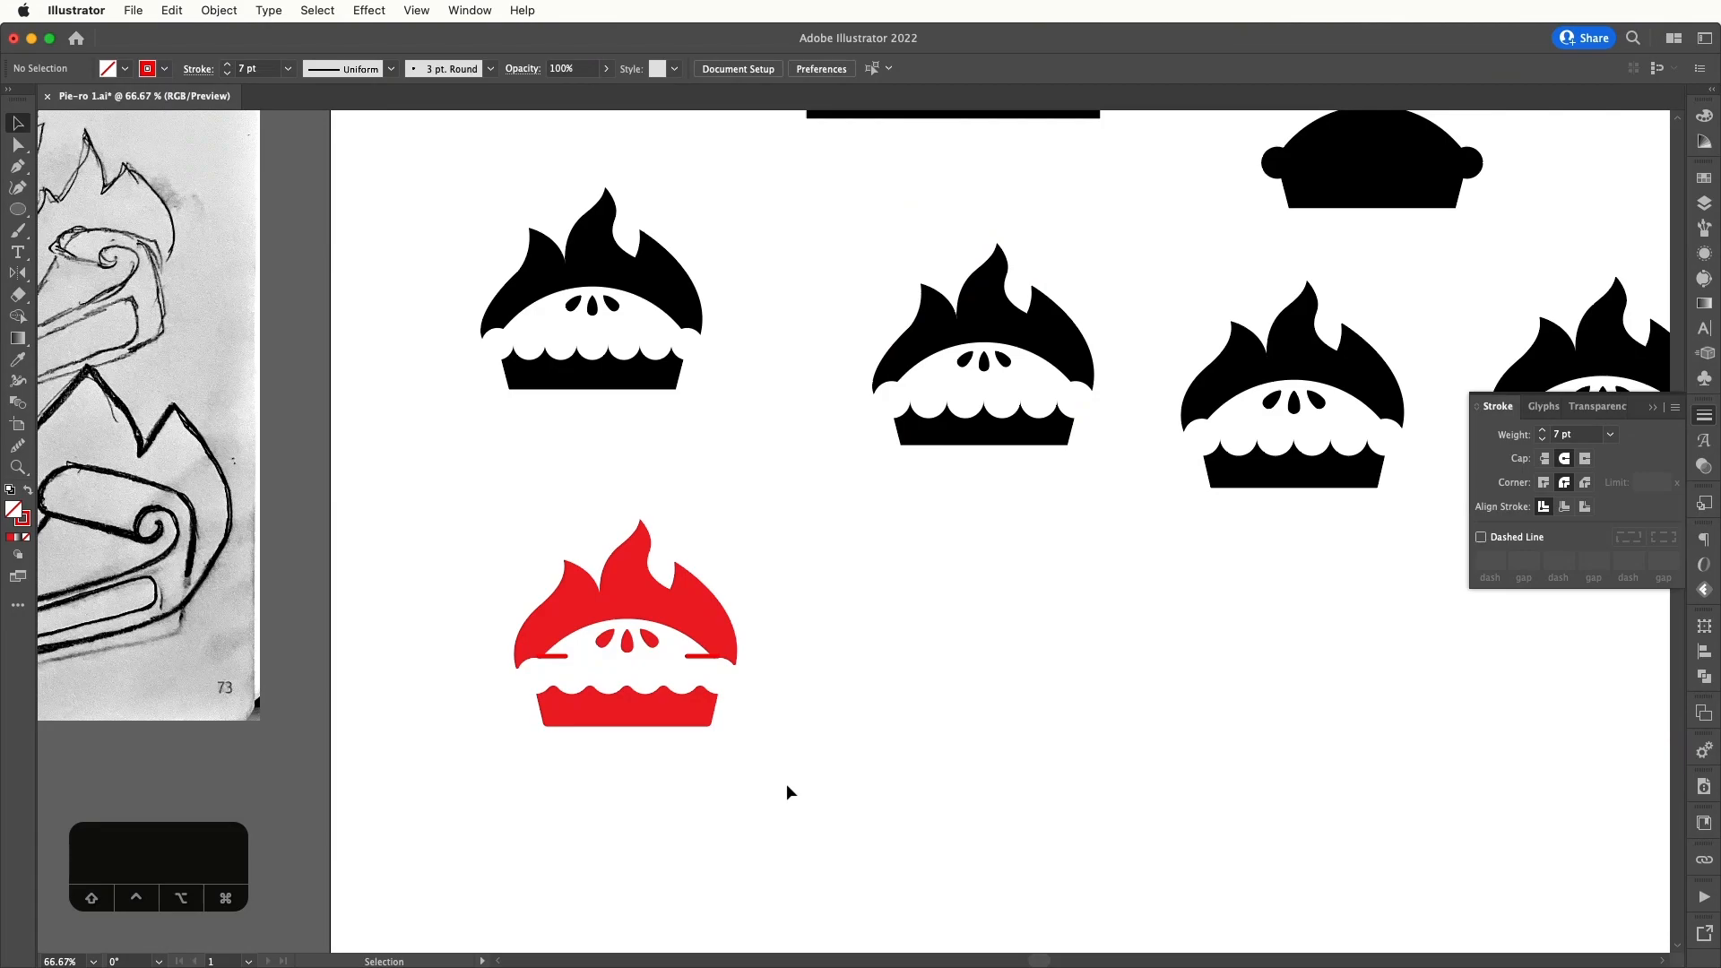
- Thicken both crust lines to a 17 pt stroke and nudge them up by about 6 px
click(708, 657)
shift+click(527, 666)
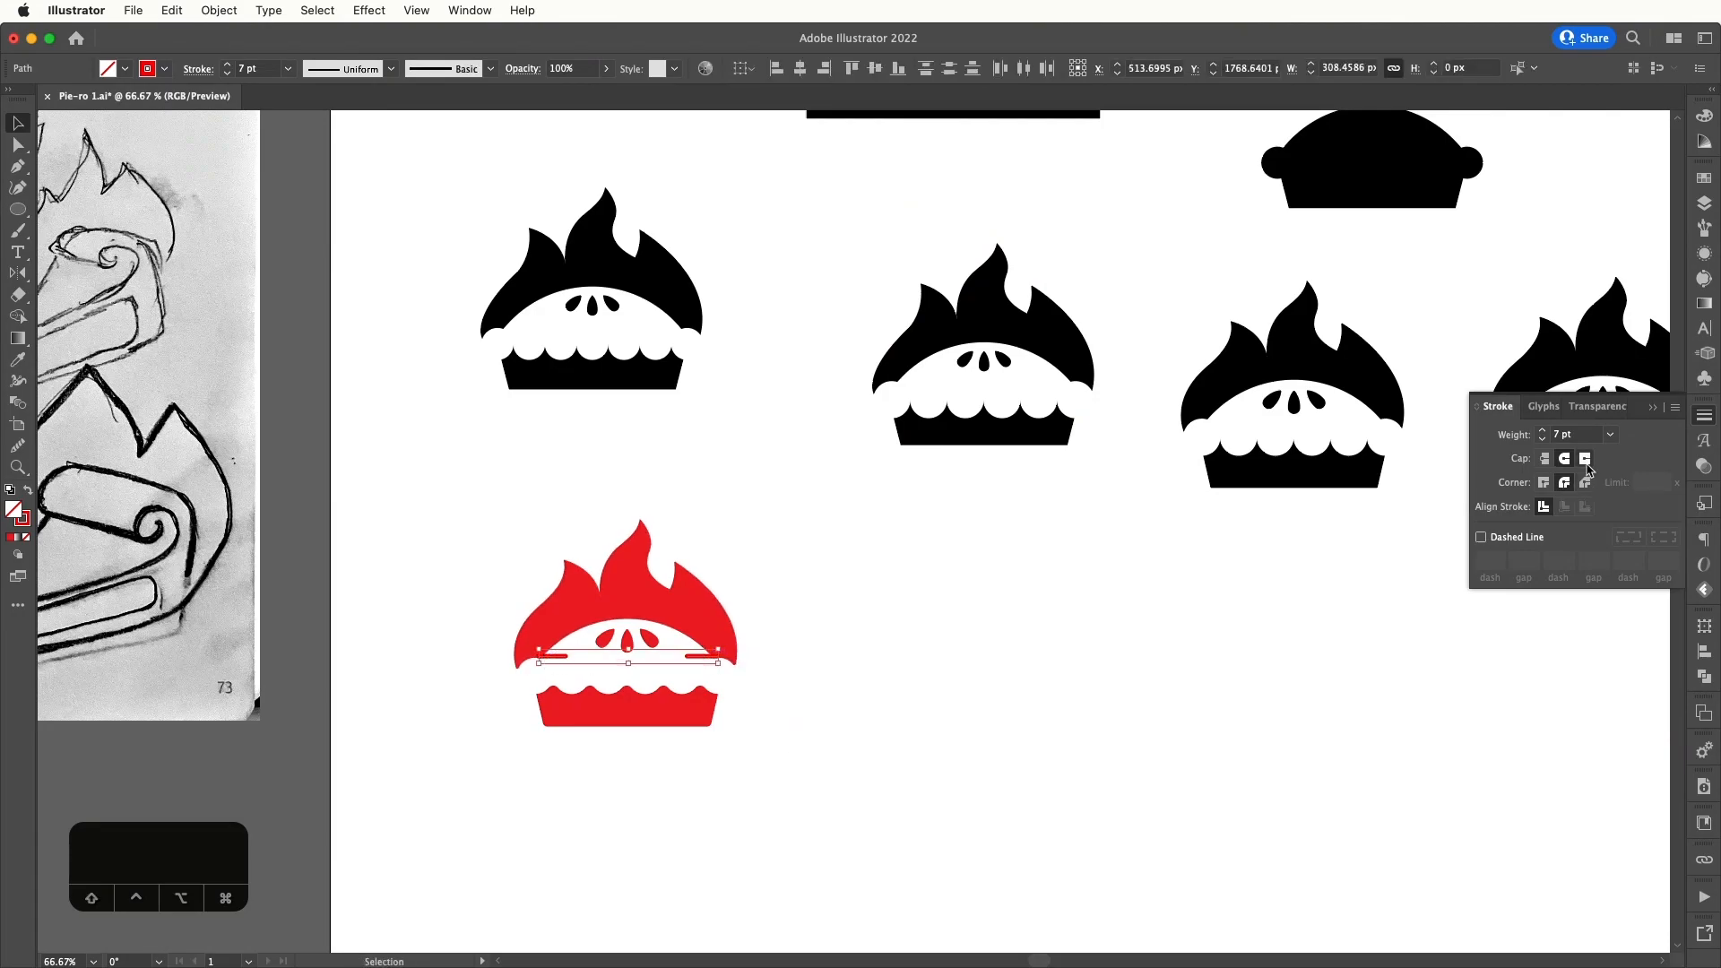
click(1544, 432)
click(1544, 431)
click(1544, 431)
key(Up)
key(Up)
key(Up)
key(Up)
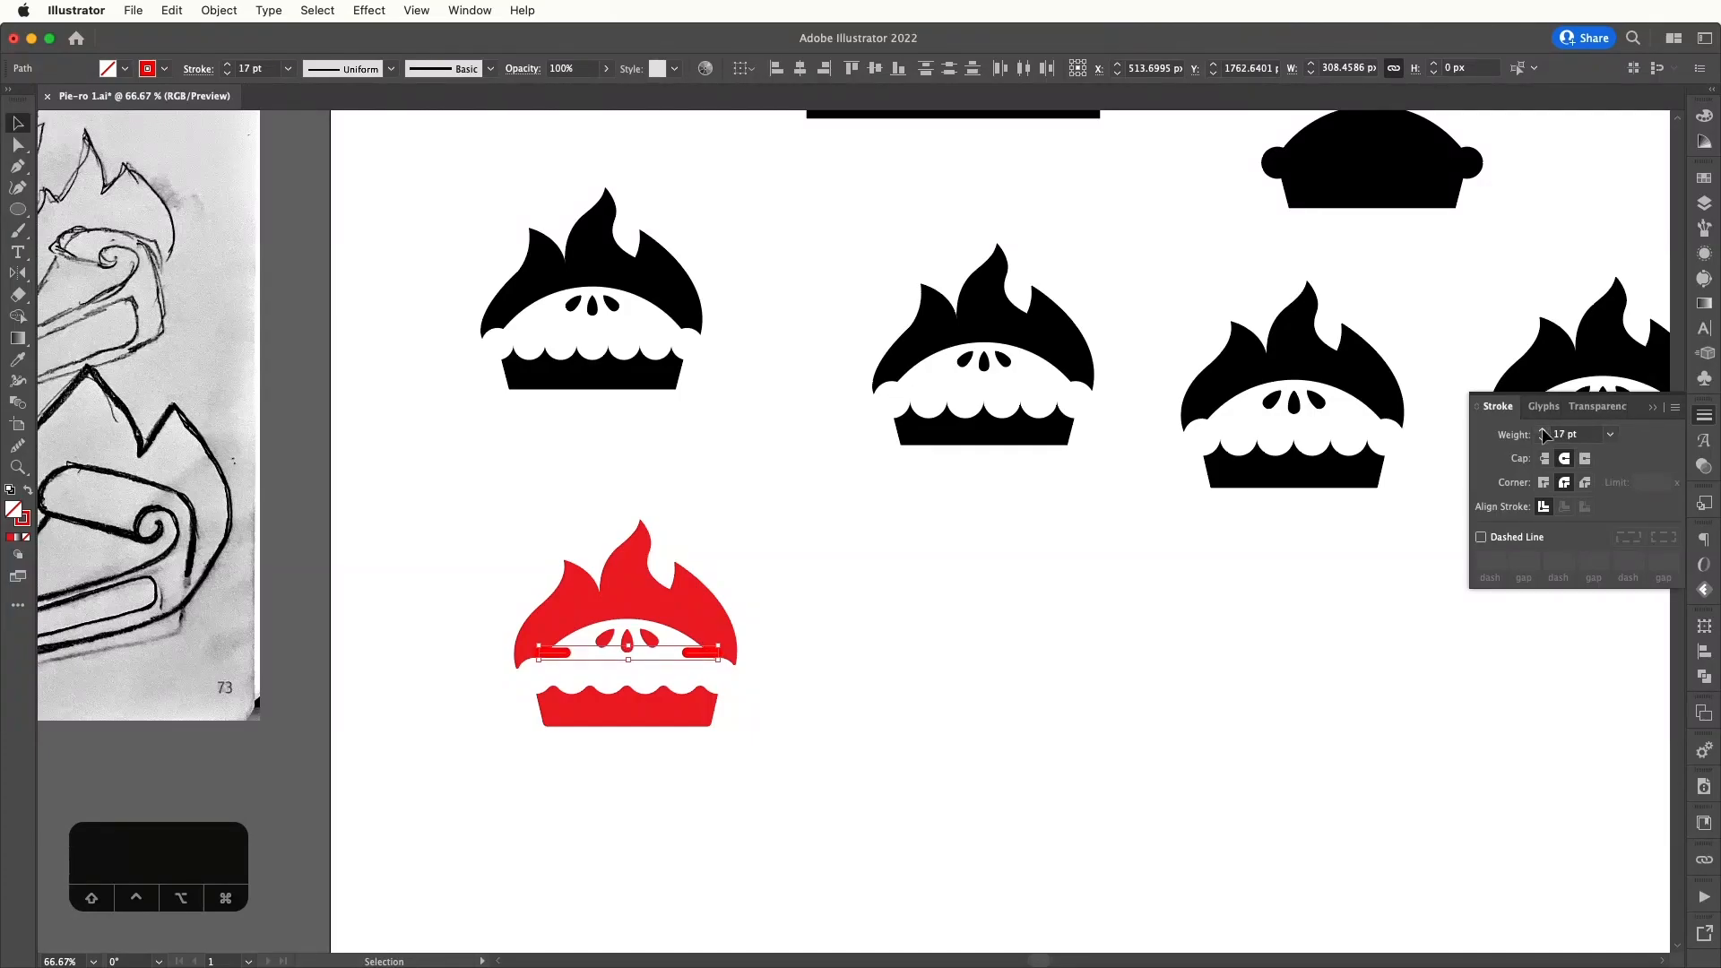
click(1322, 556)
- Sample the red palette circle's color onto both short crust lines of the red pie with the Eyedropper
click(721, 652)
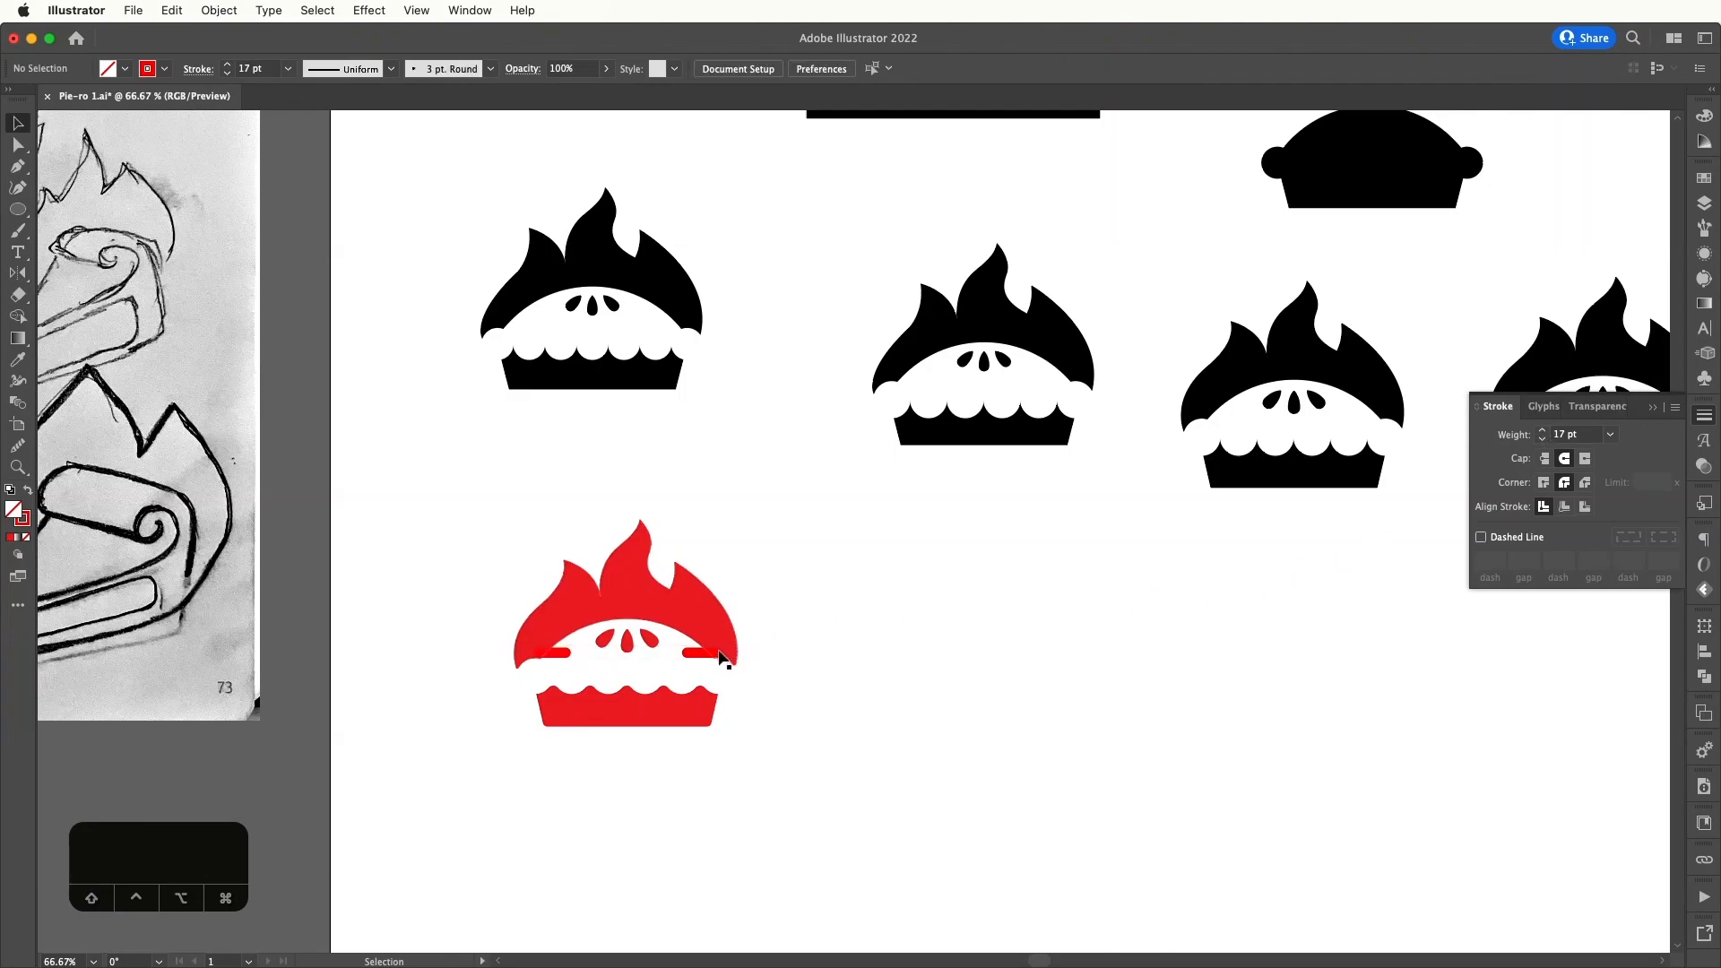
click(643, 641)
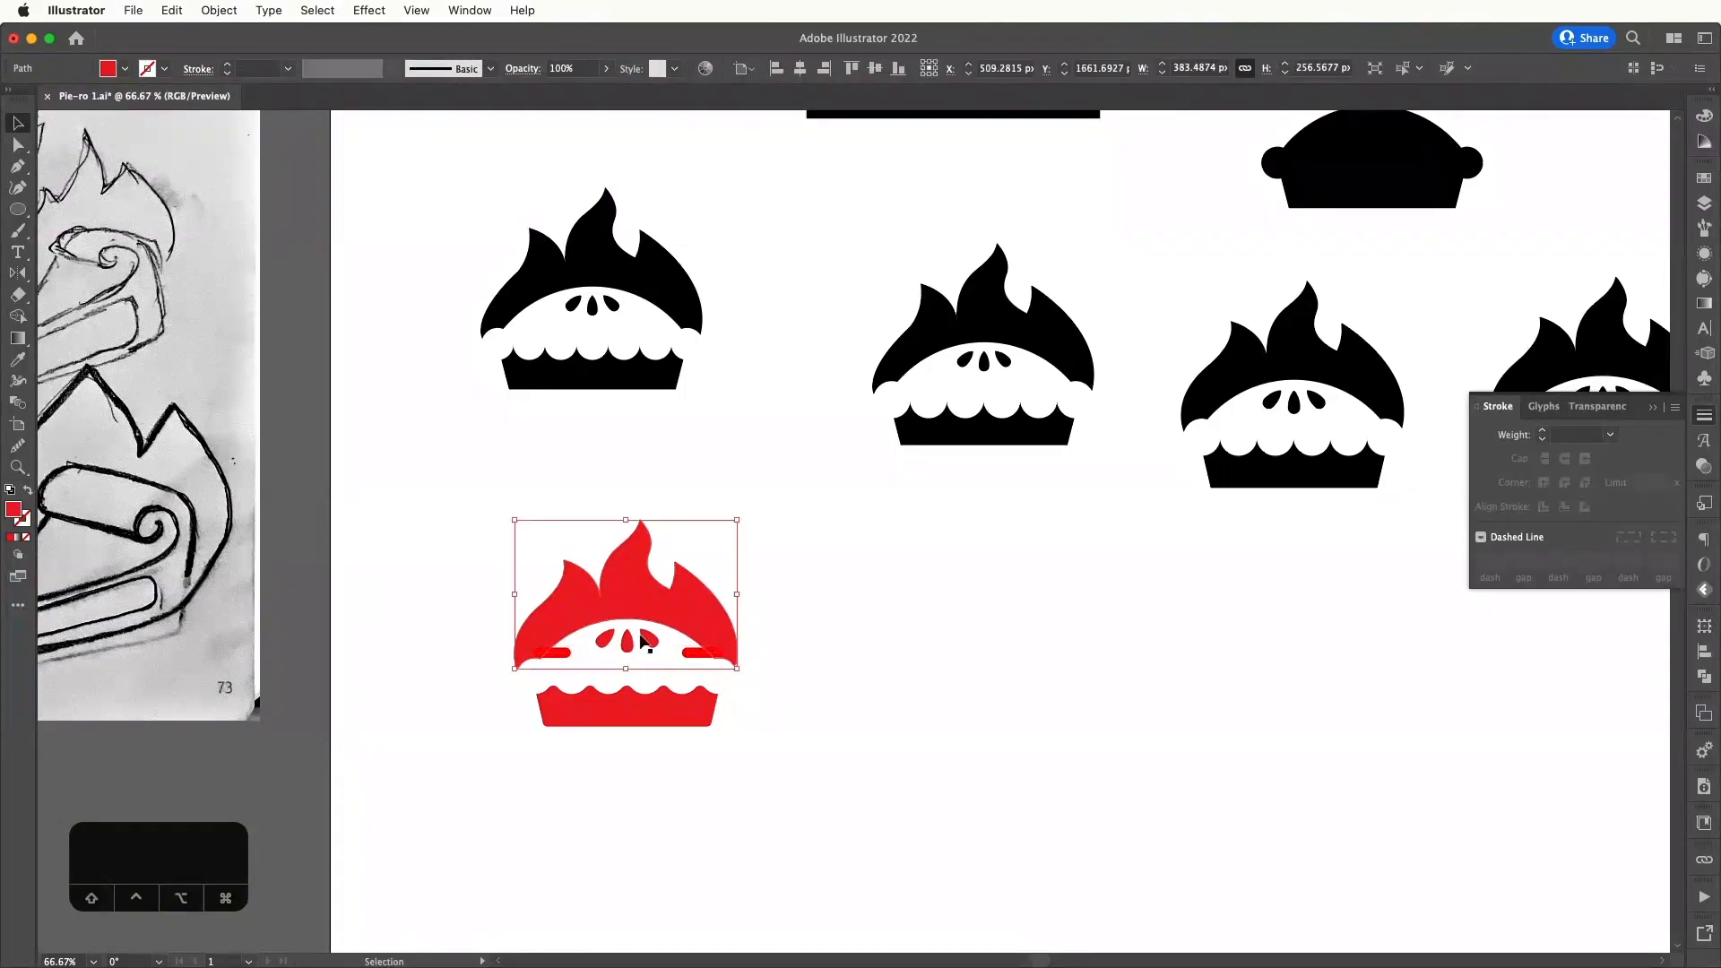
click(561, 655)
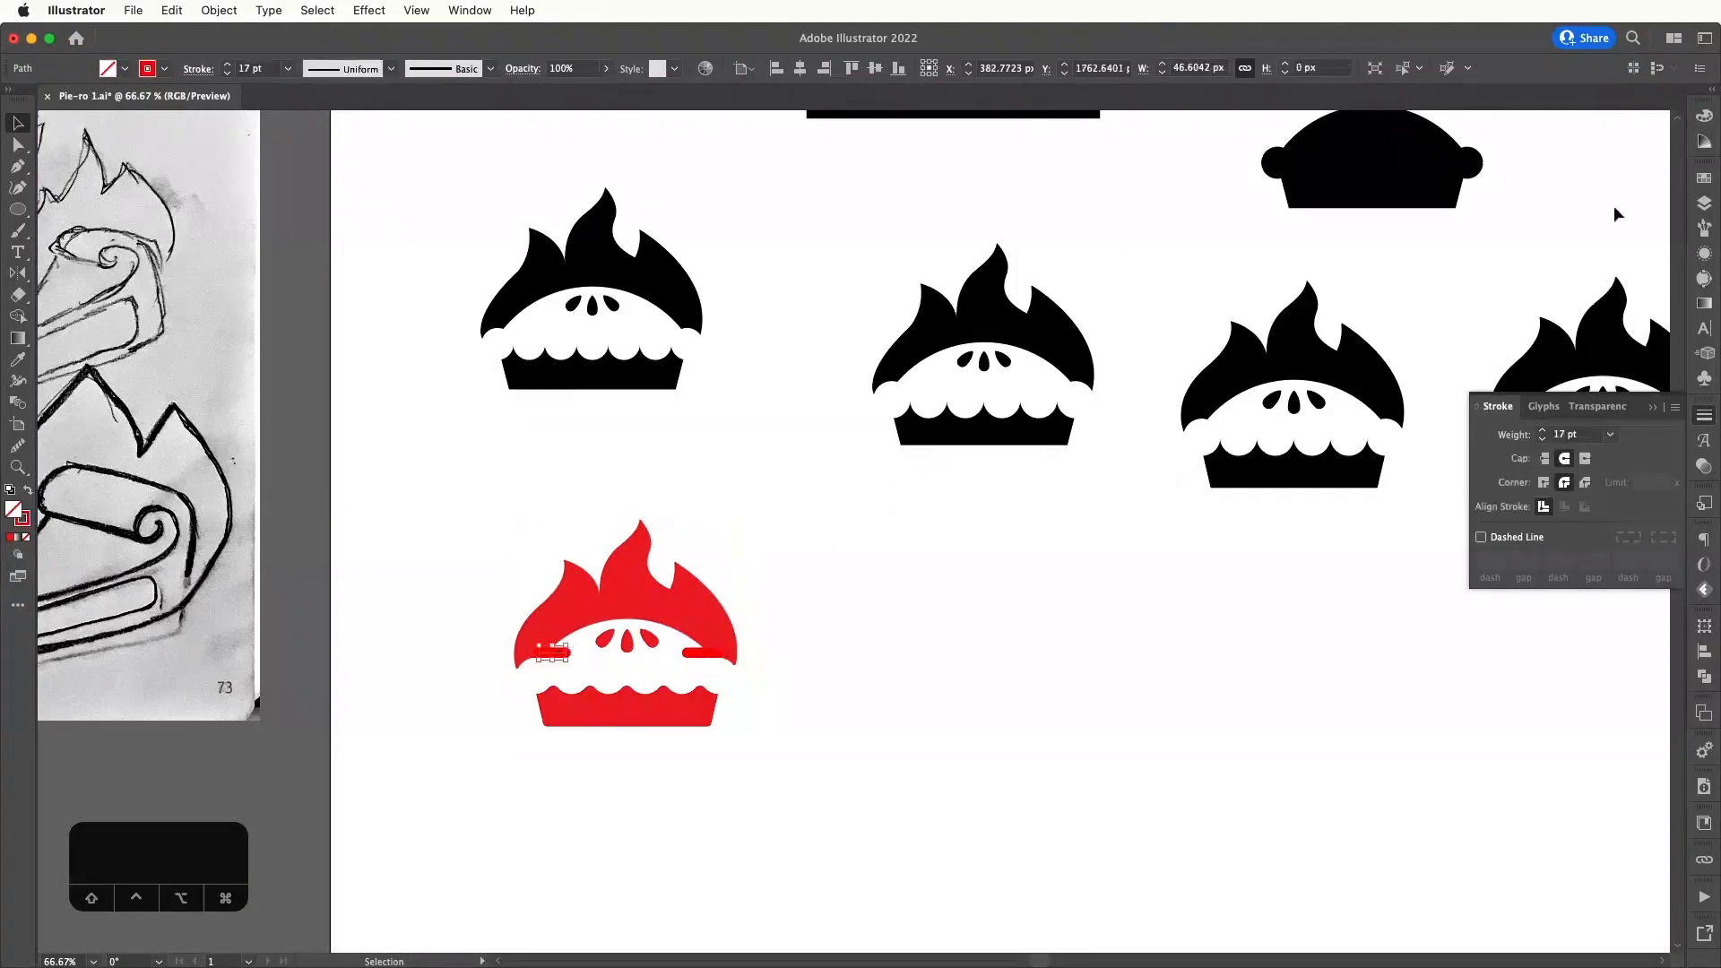
click(1704, 177)
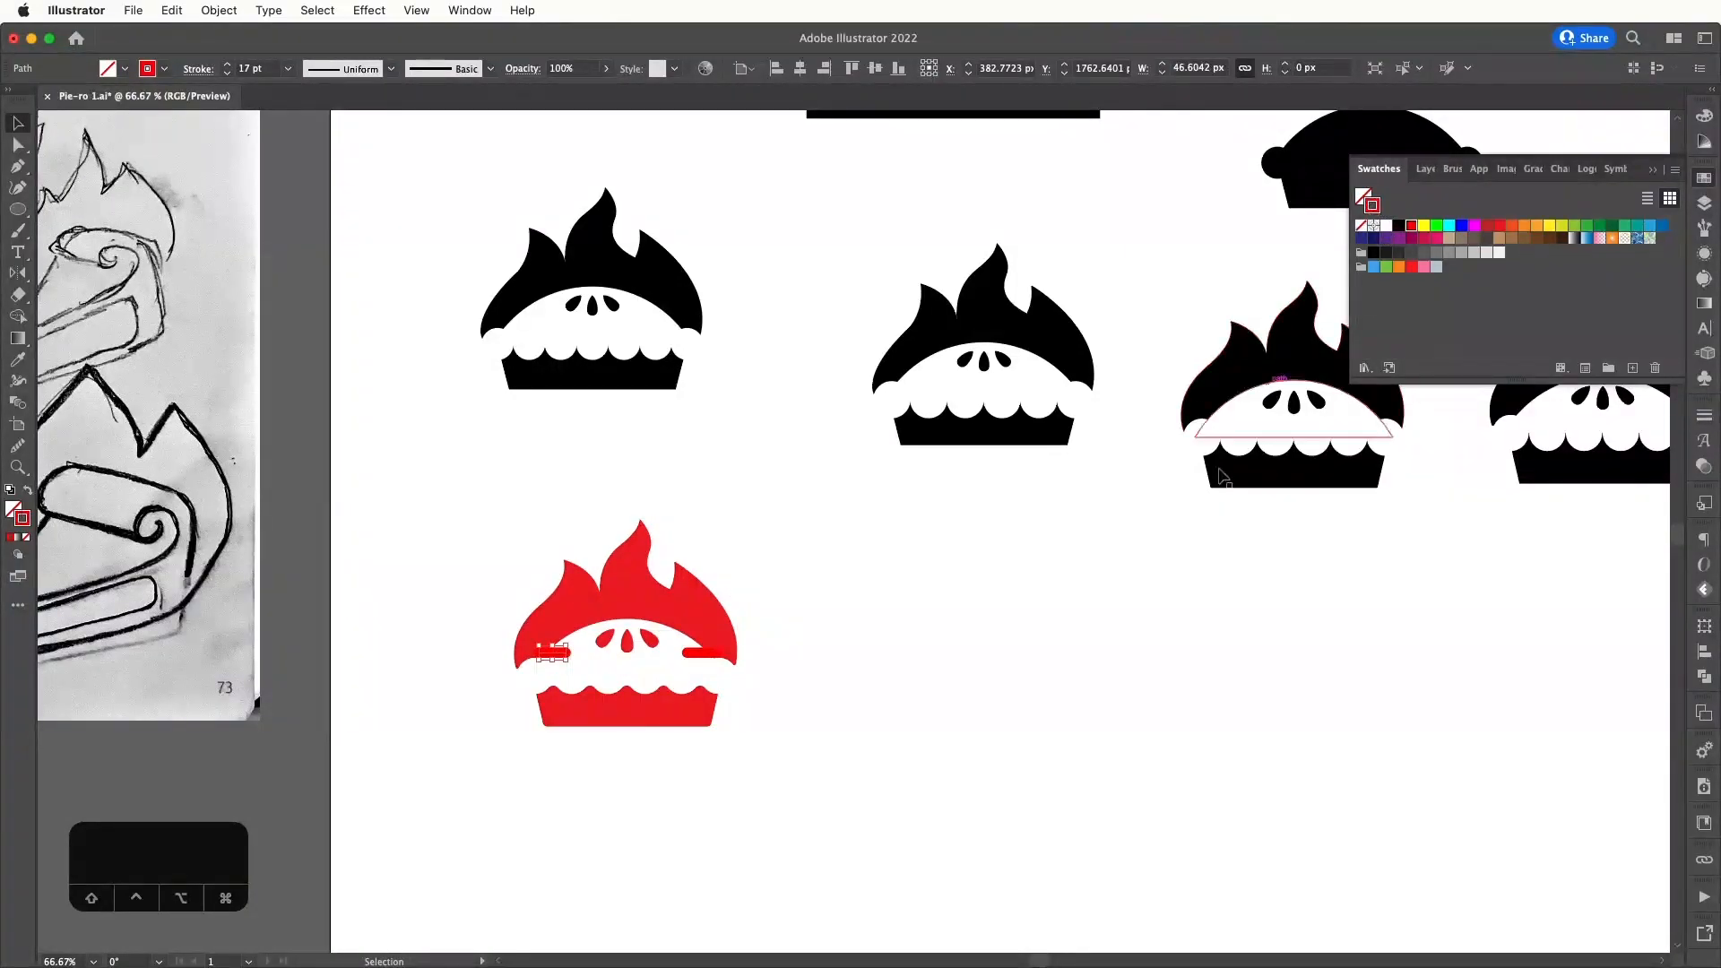
click(891, 621)
click(713, 654)
shift+click(555, 654)
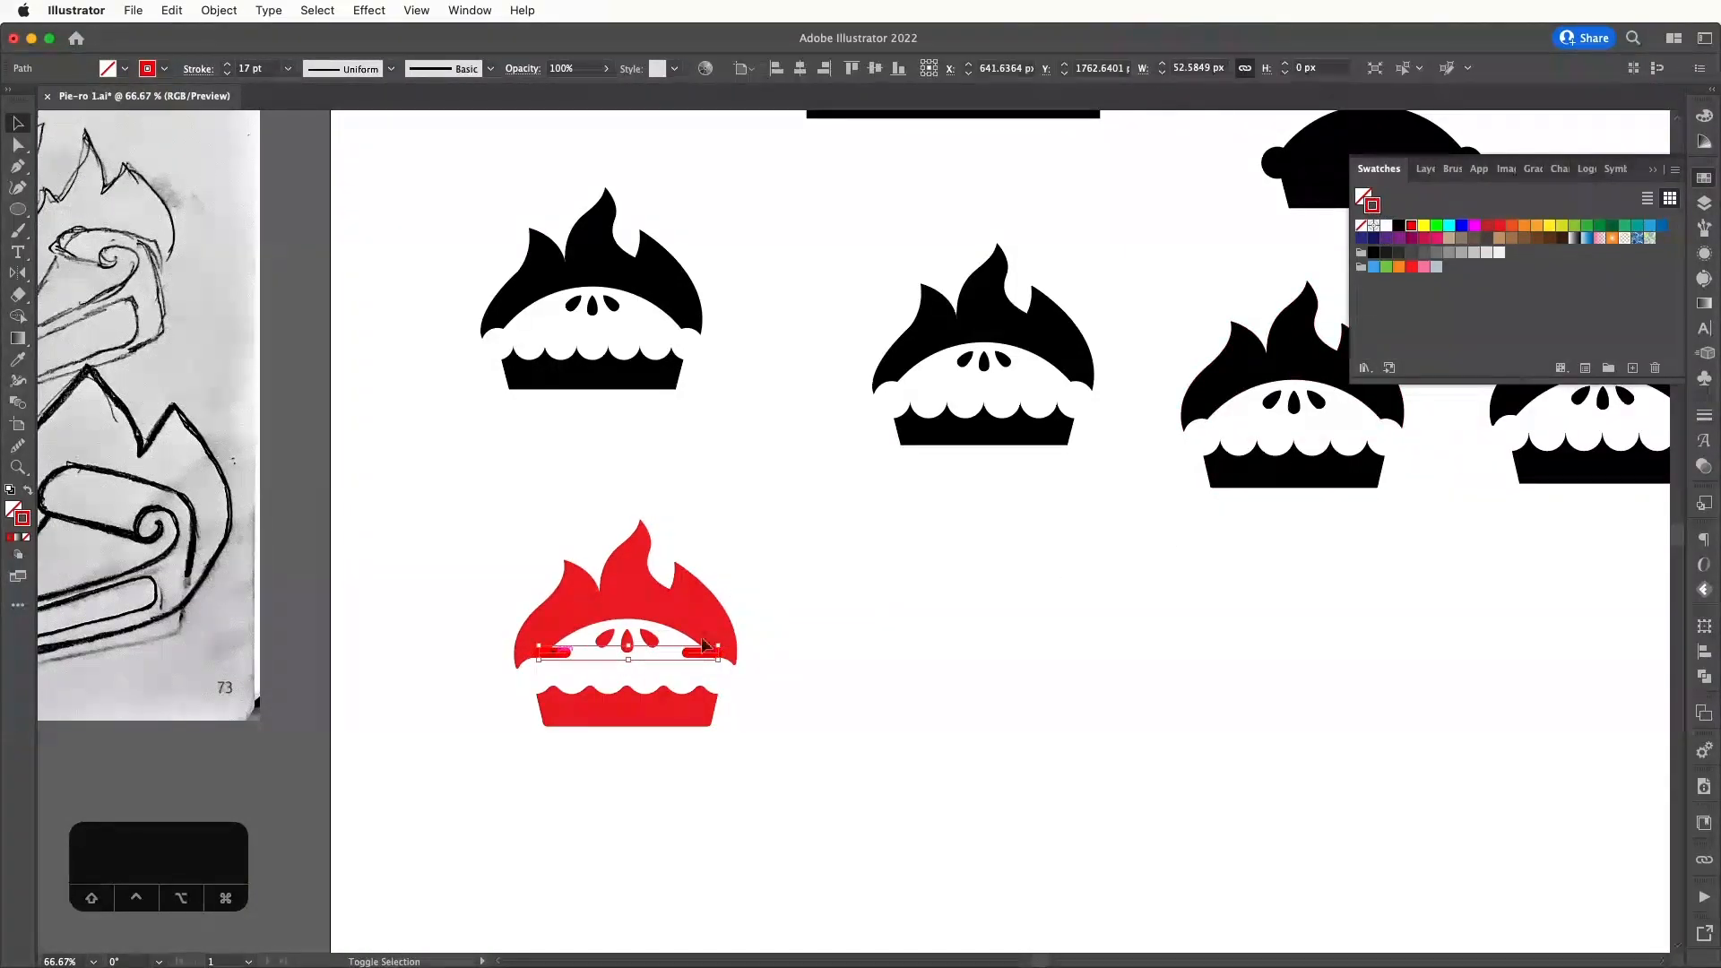
drag(805, 398, 920, 687)
drag(890, 424, 904, 615)
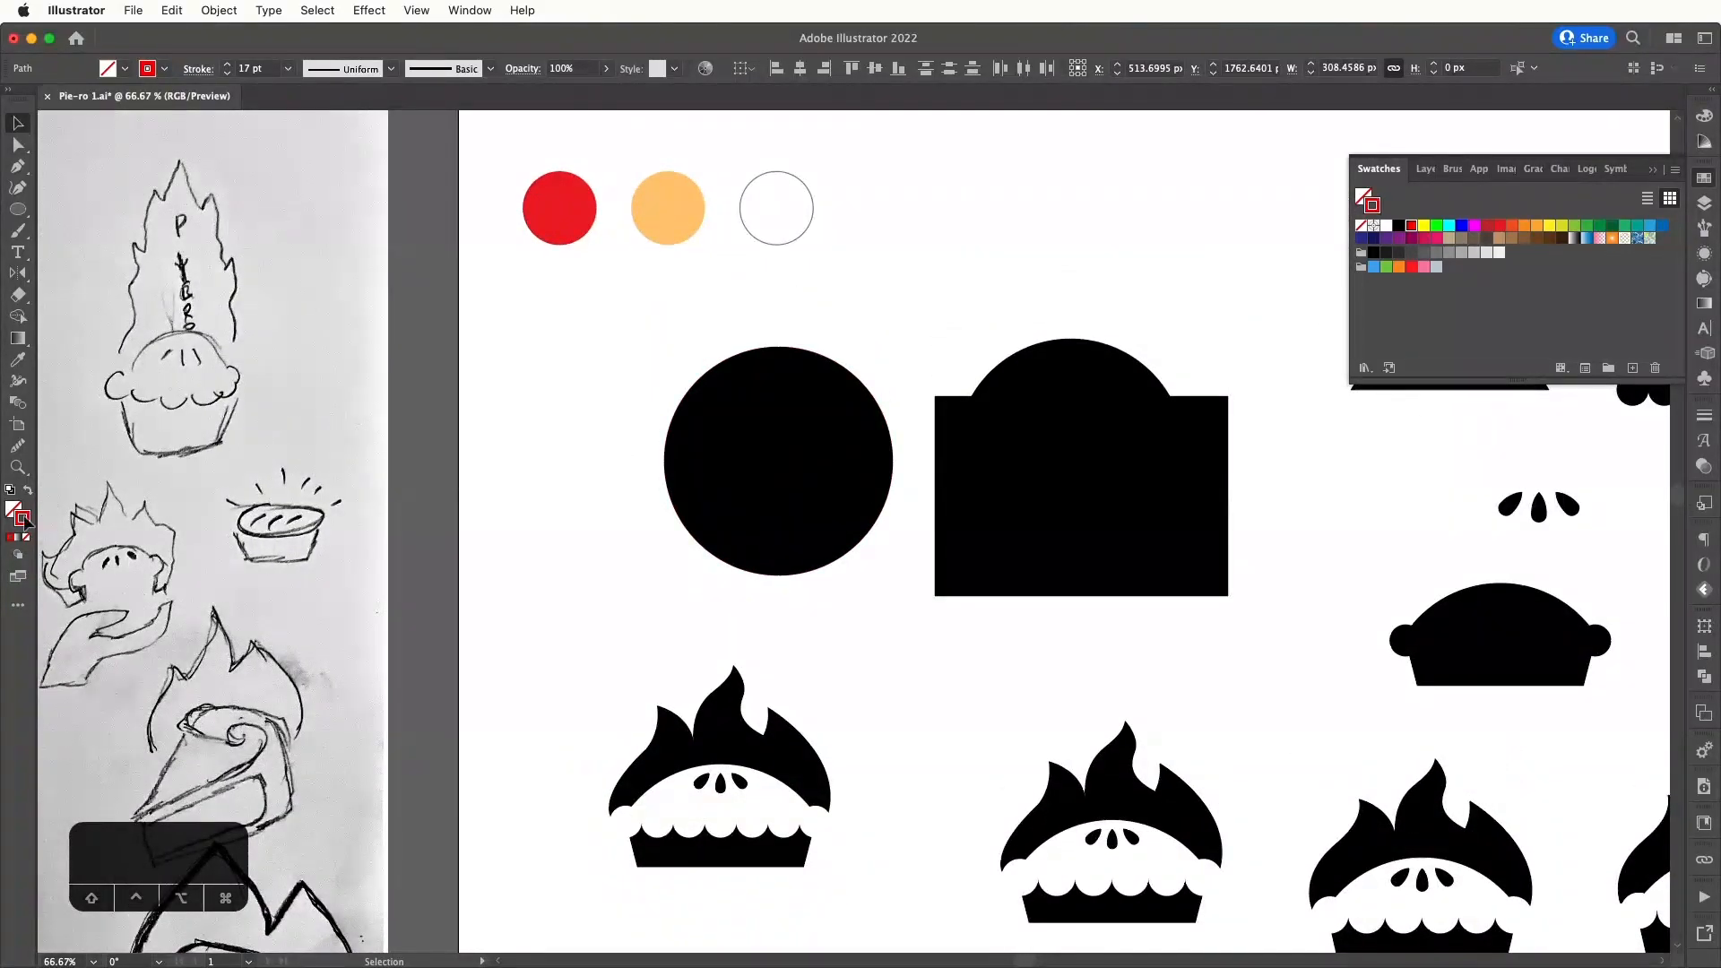
click(17, 359)
click(551, 220)
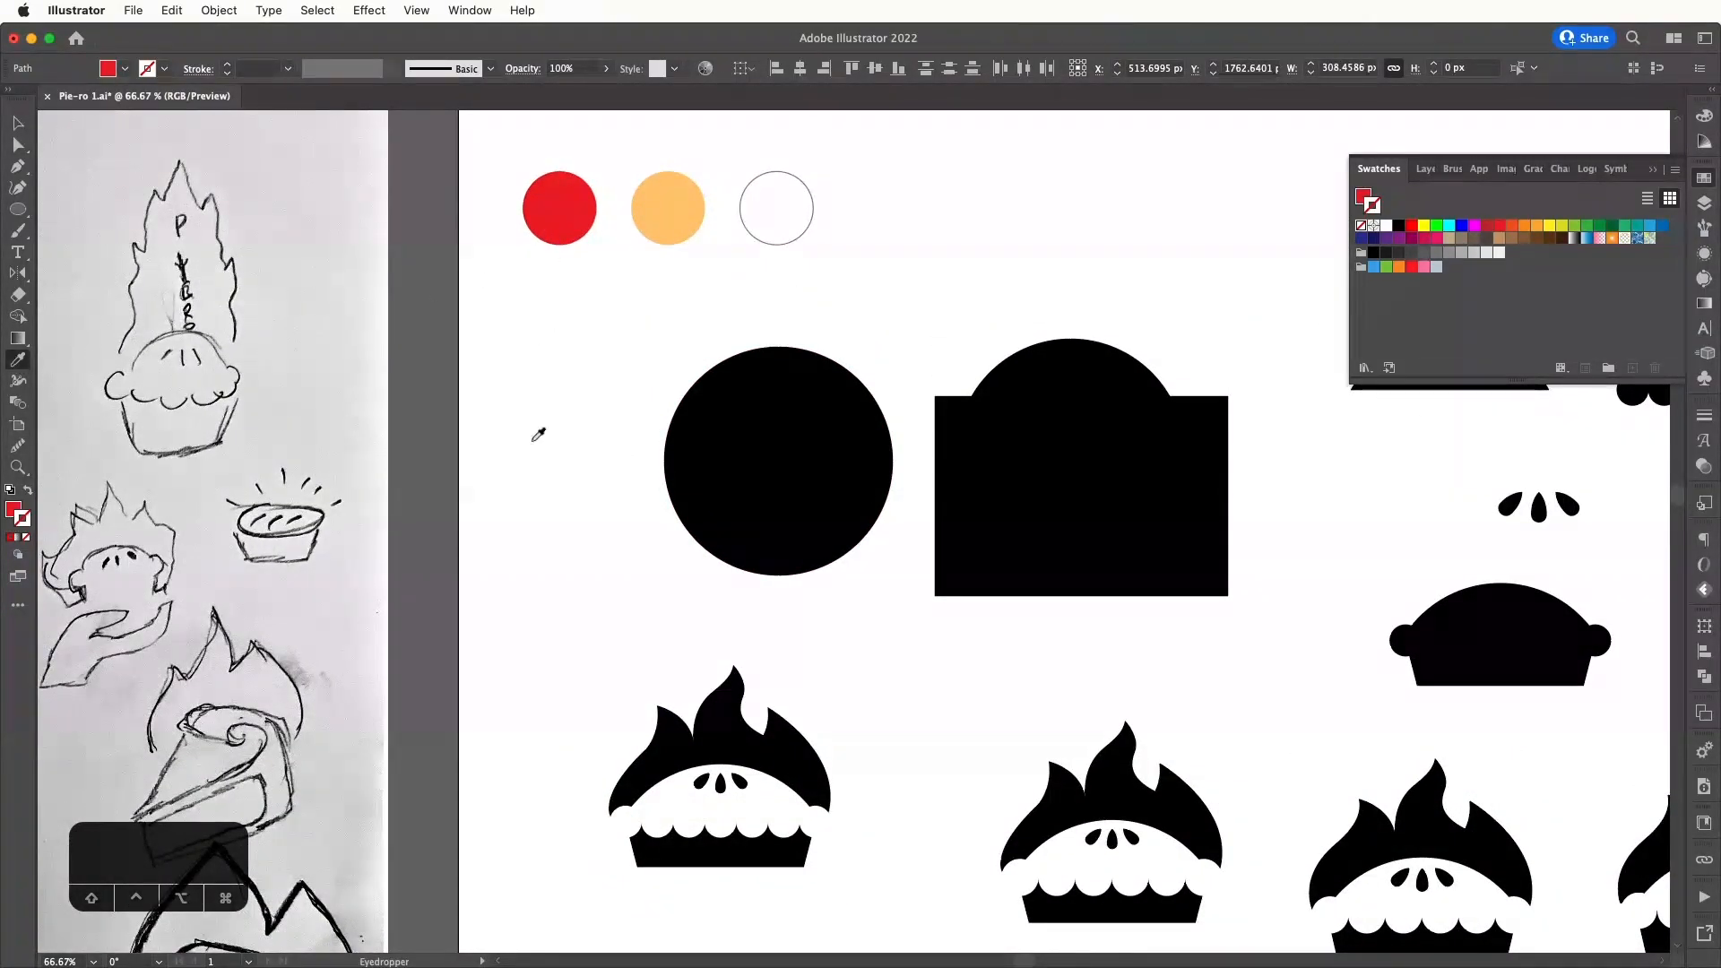
- Swap the fill and stroke of both crust lines so only the strokes are red, and set their weight to 18 pt
scroll(543, 413, down, 10)
key(v)
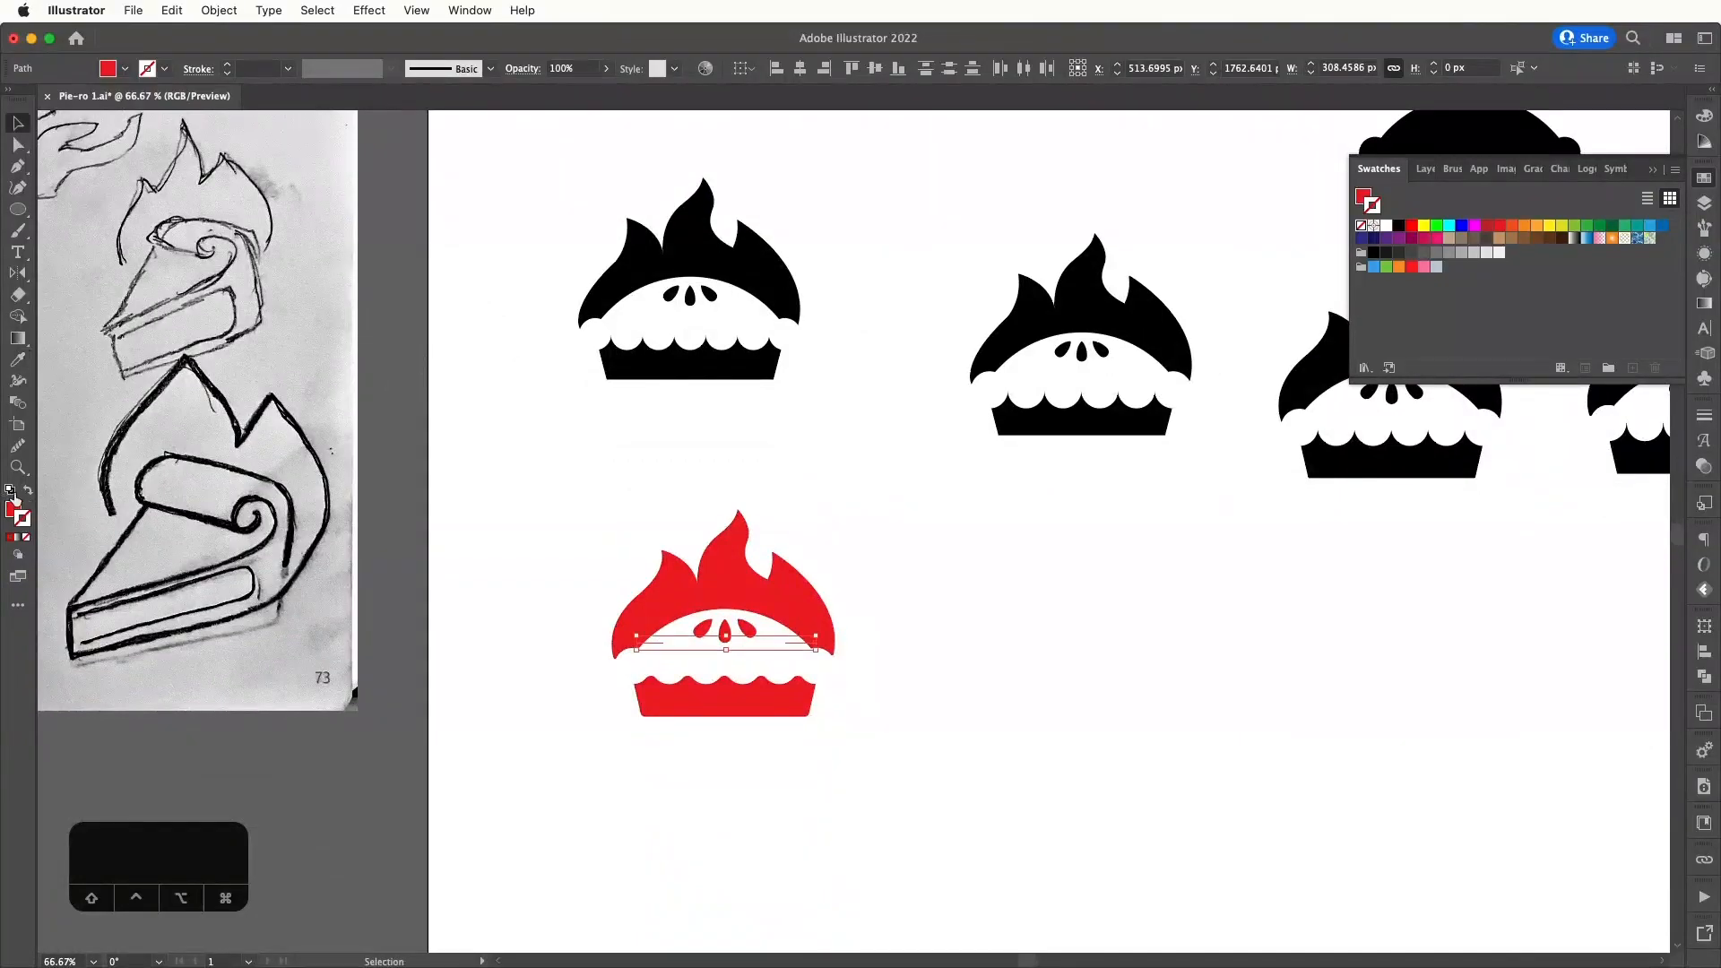
click(28, 491)
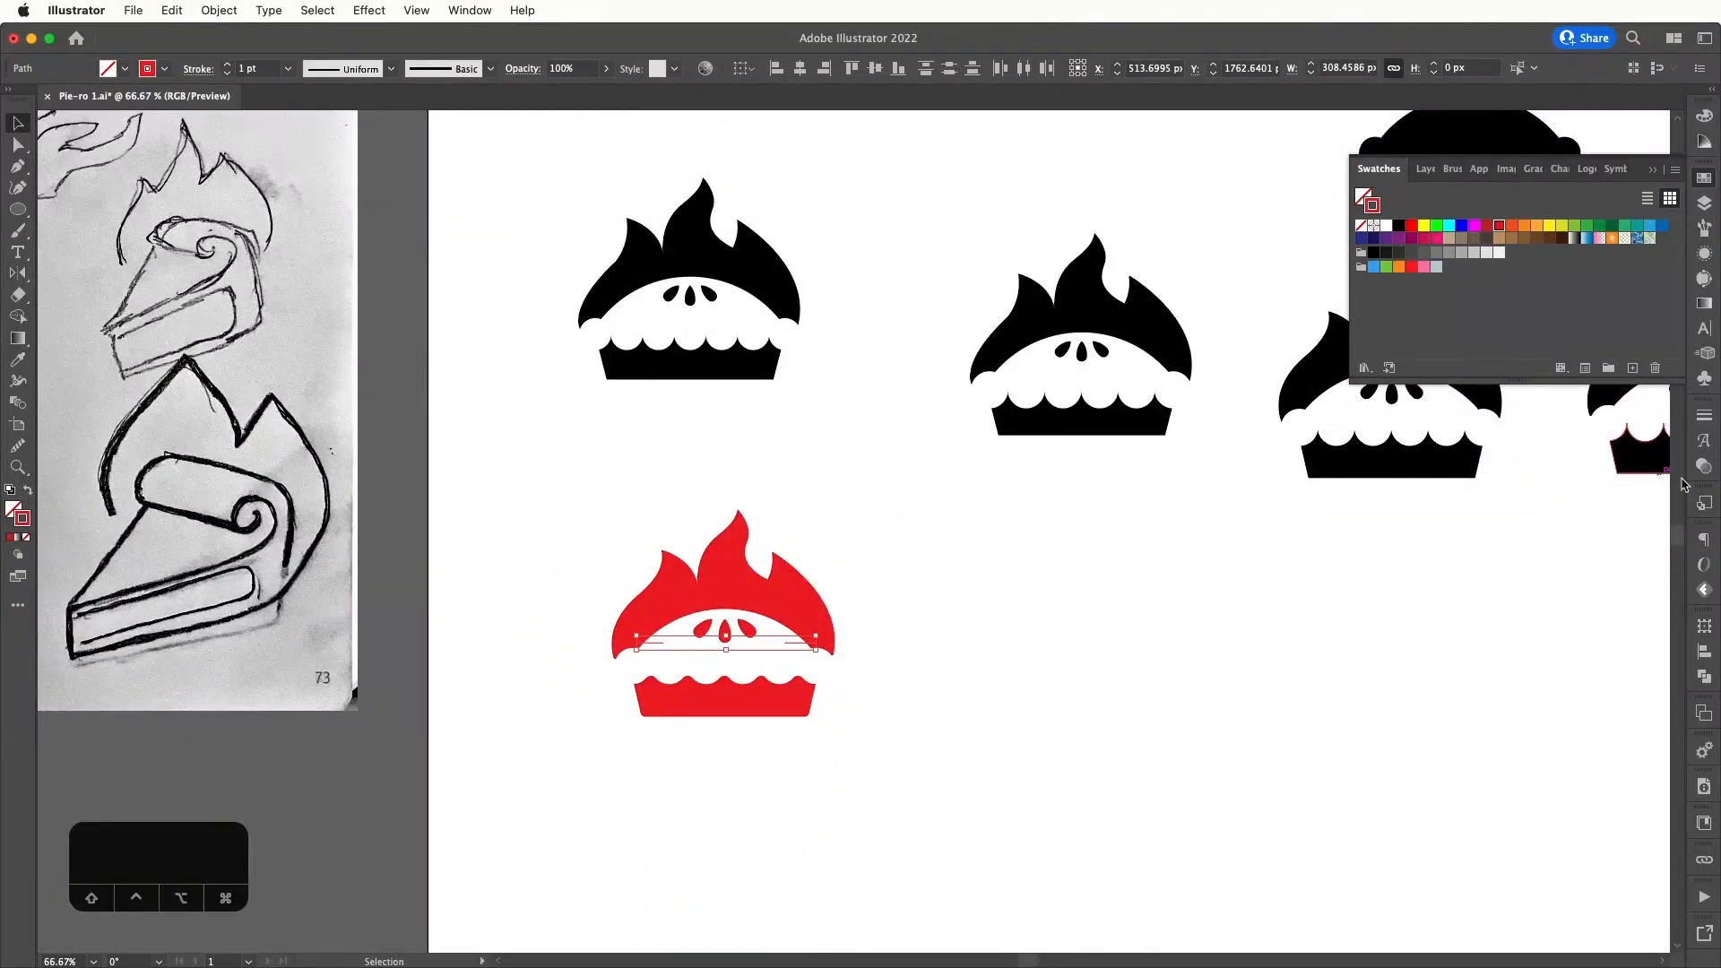
click(1711, 415)
double_click(1570, 434)
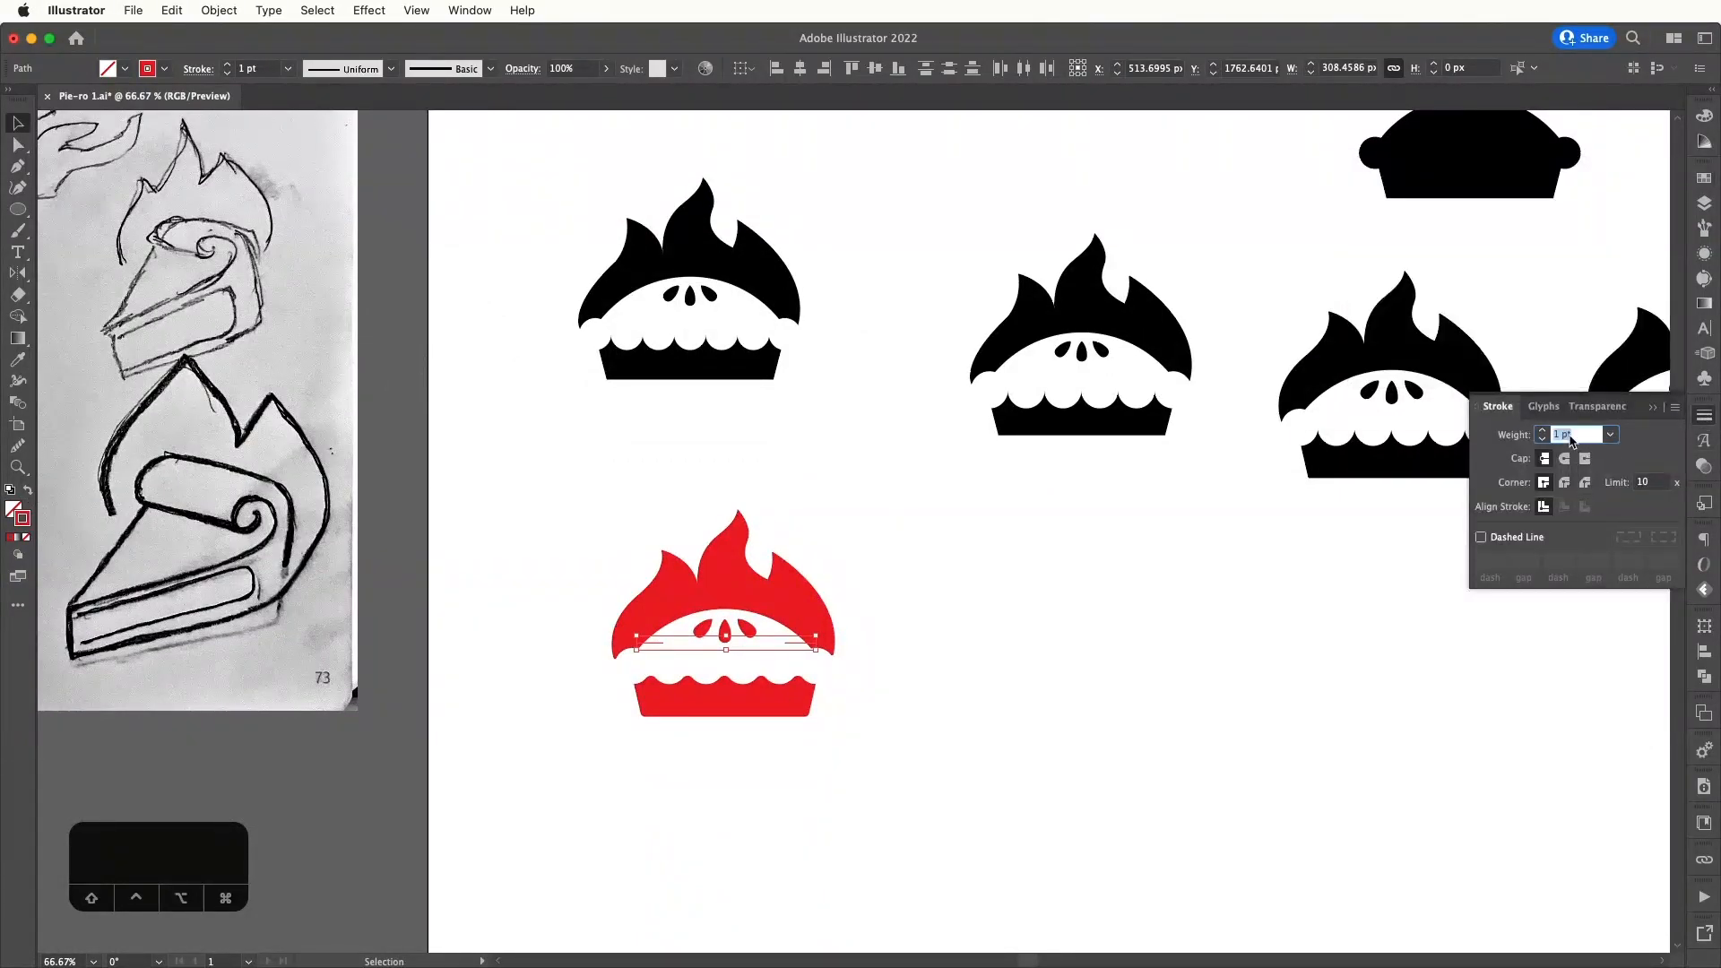
text(18)
key(Return)
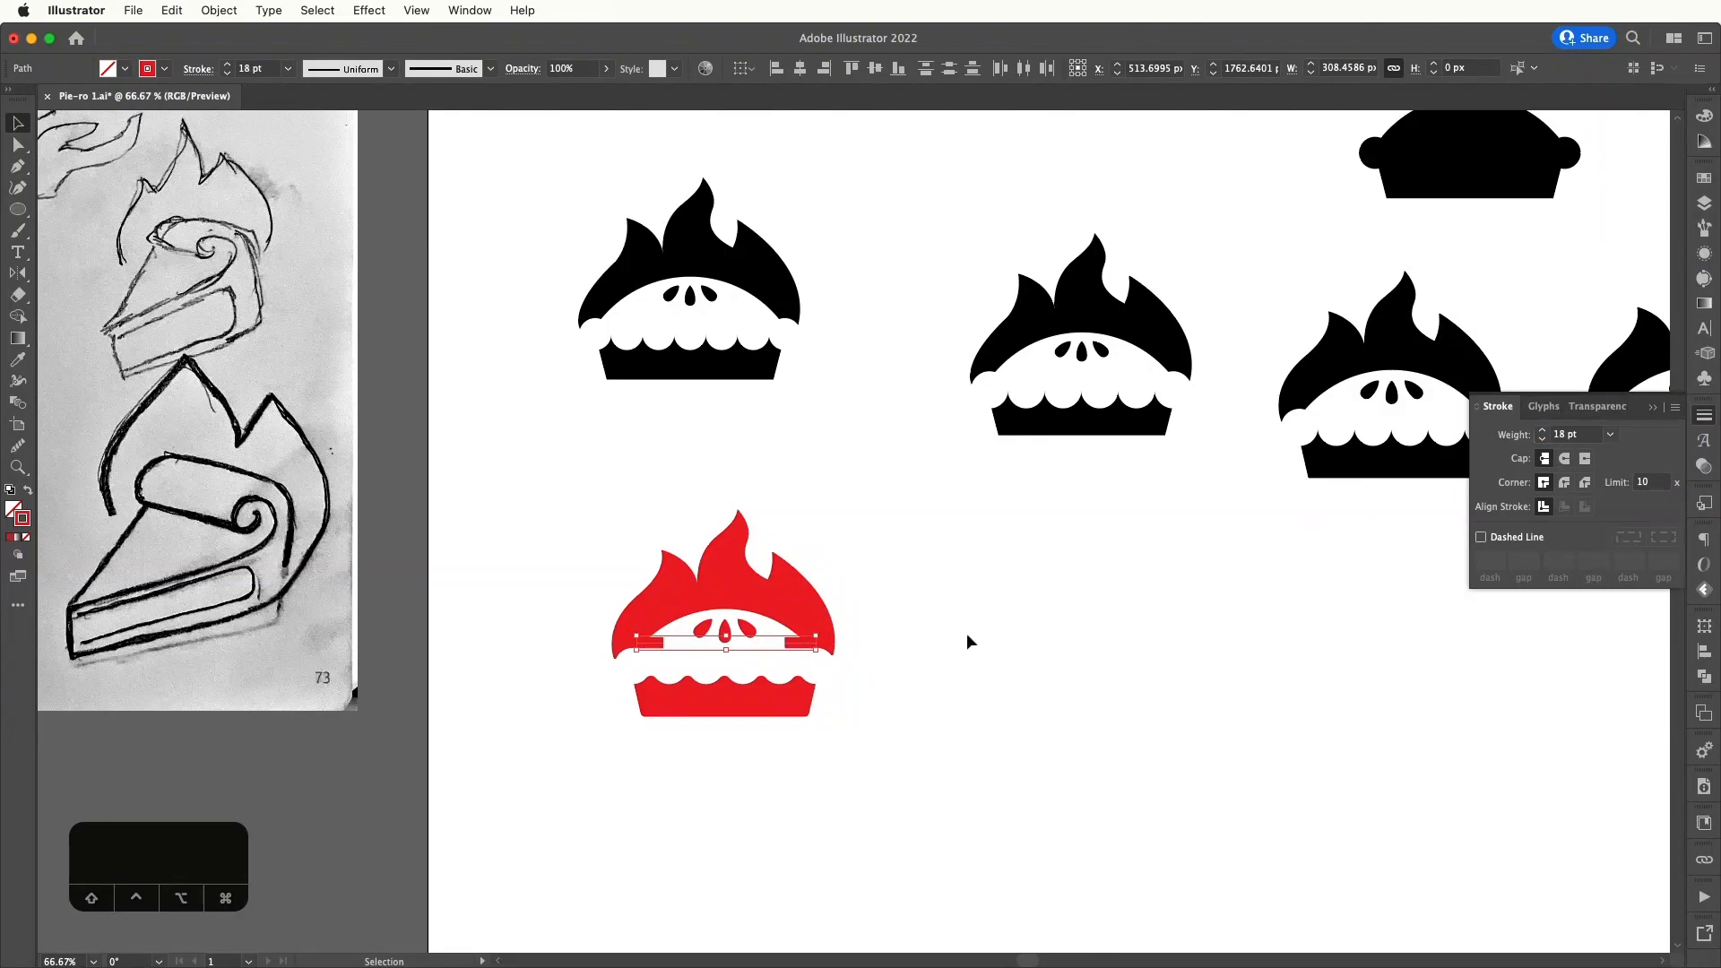
- Give both crust lines of the red pie round corner joins and round caps
click(965, 635)
click(807, 644)
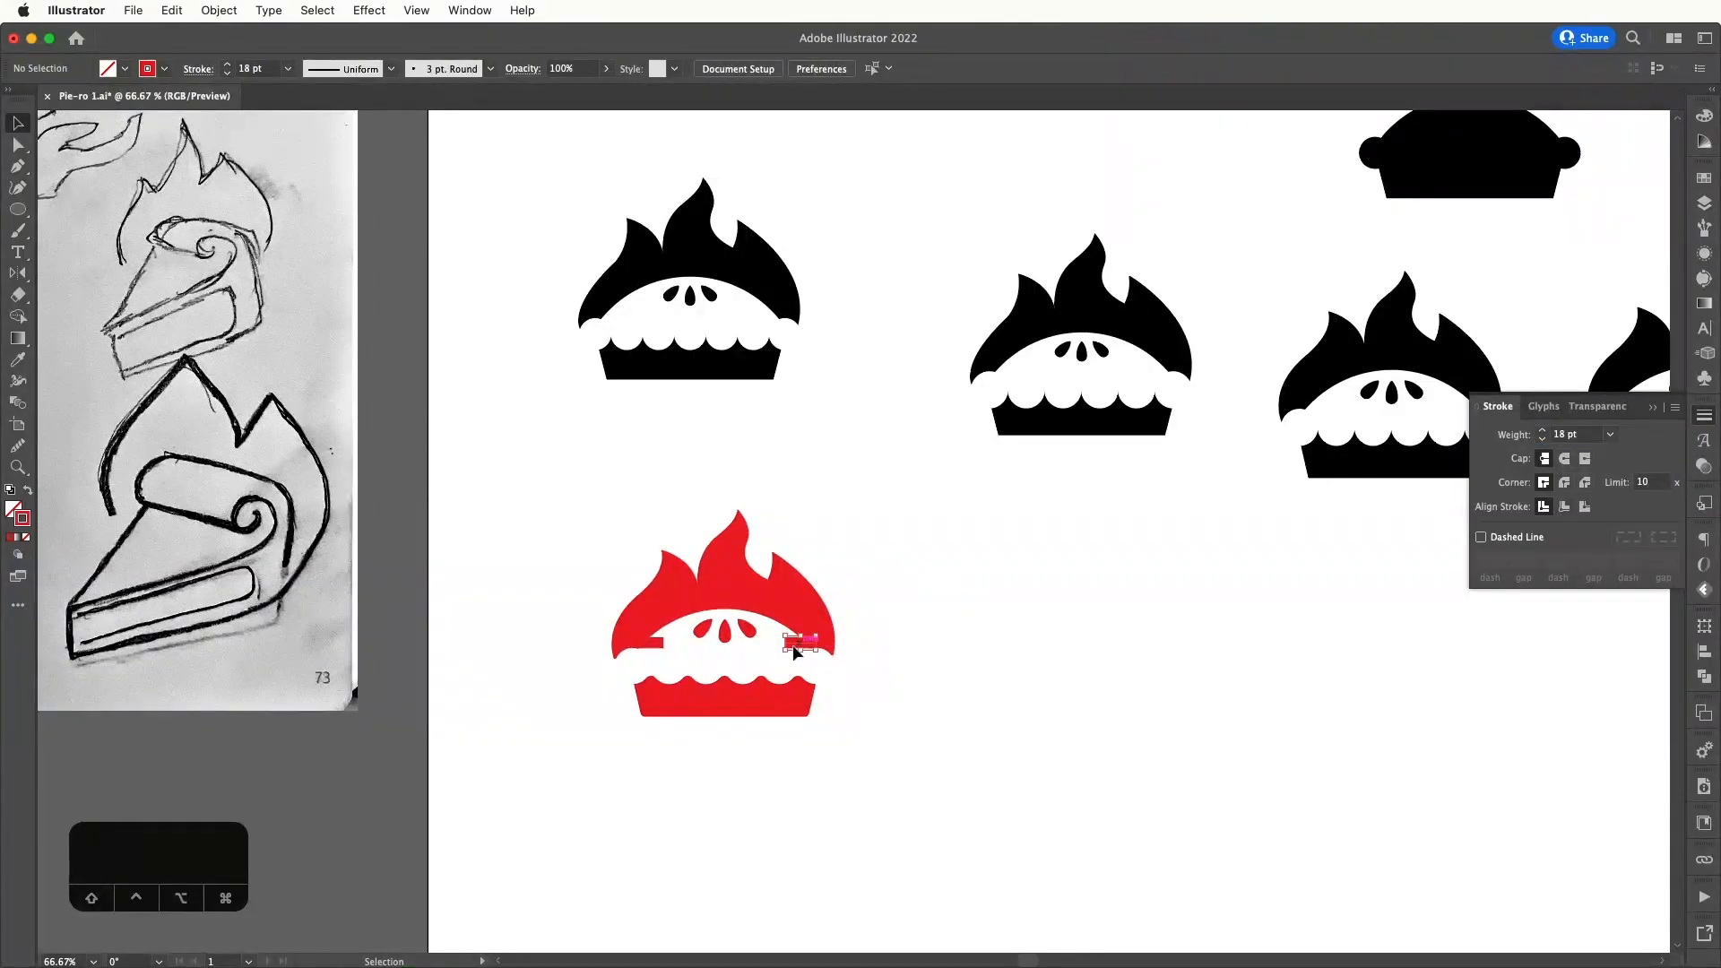
shift+click(647, 646)
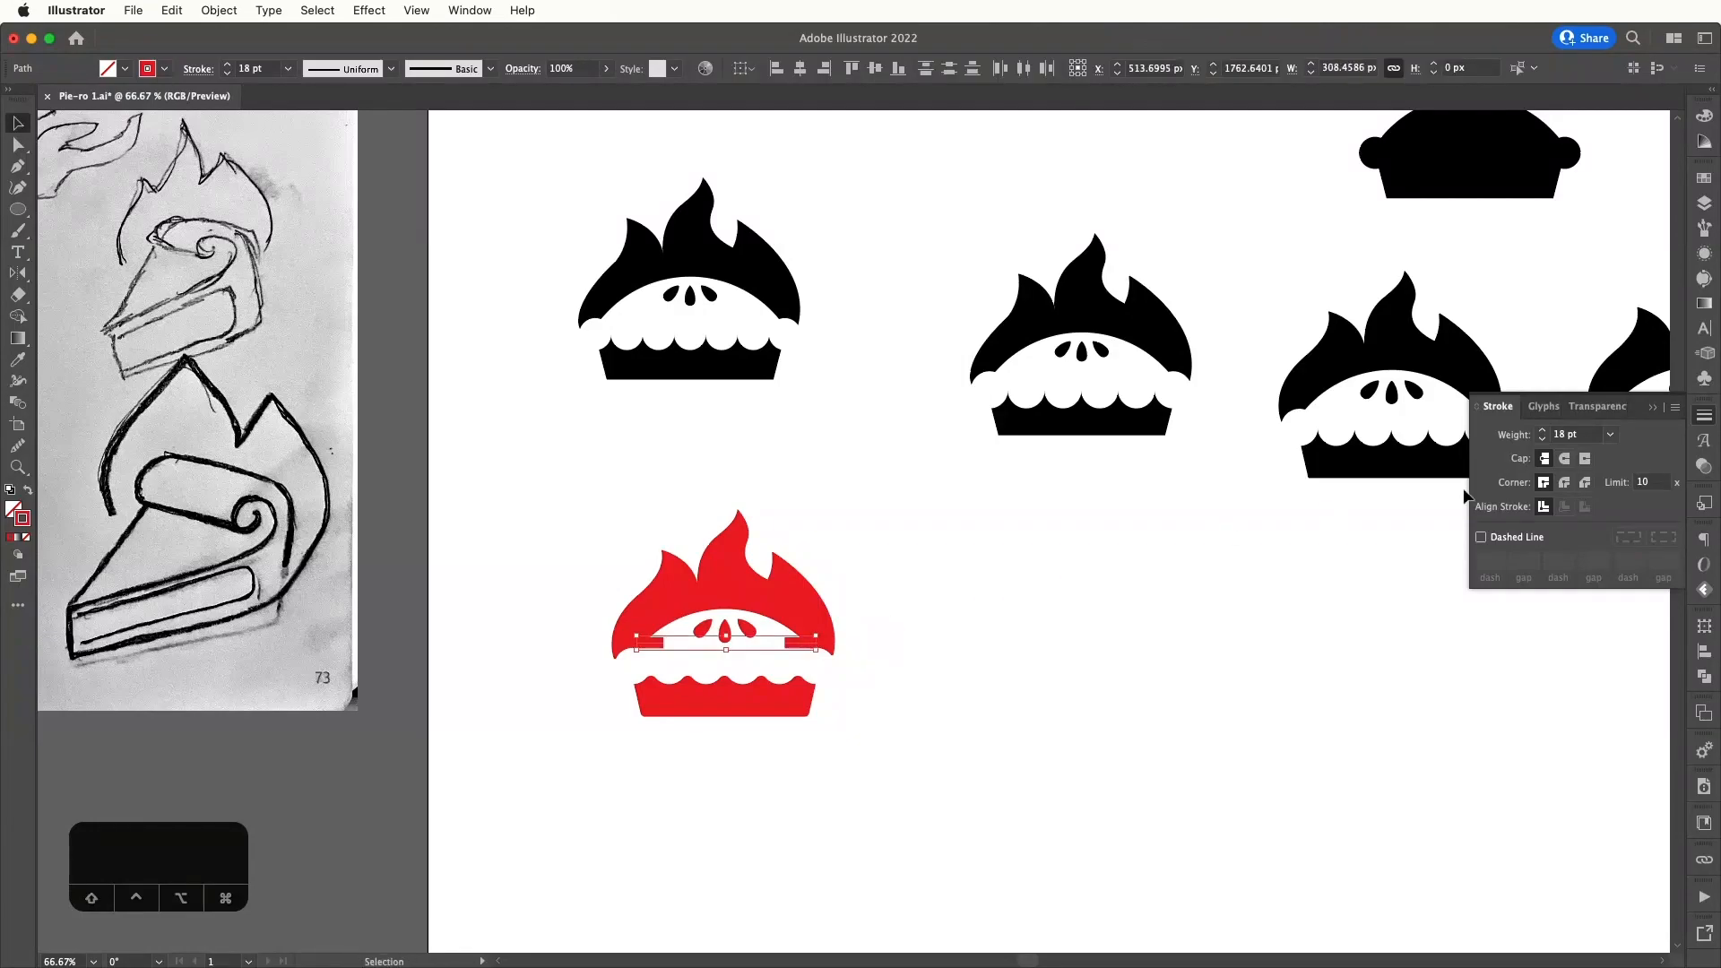
click(1565, 482)
click(1565, 458)
click(1235, 613)
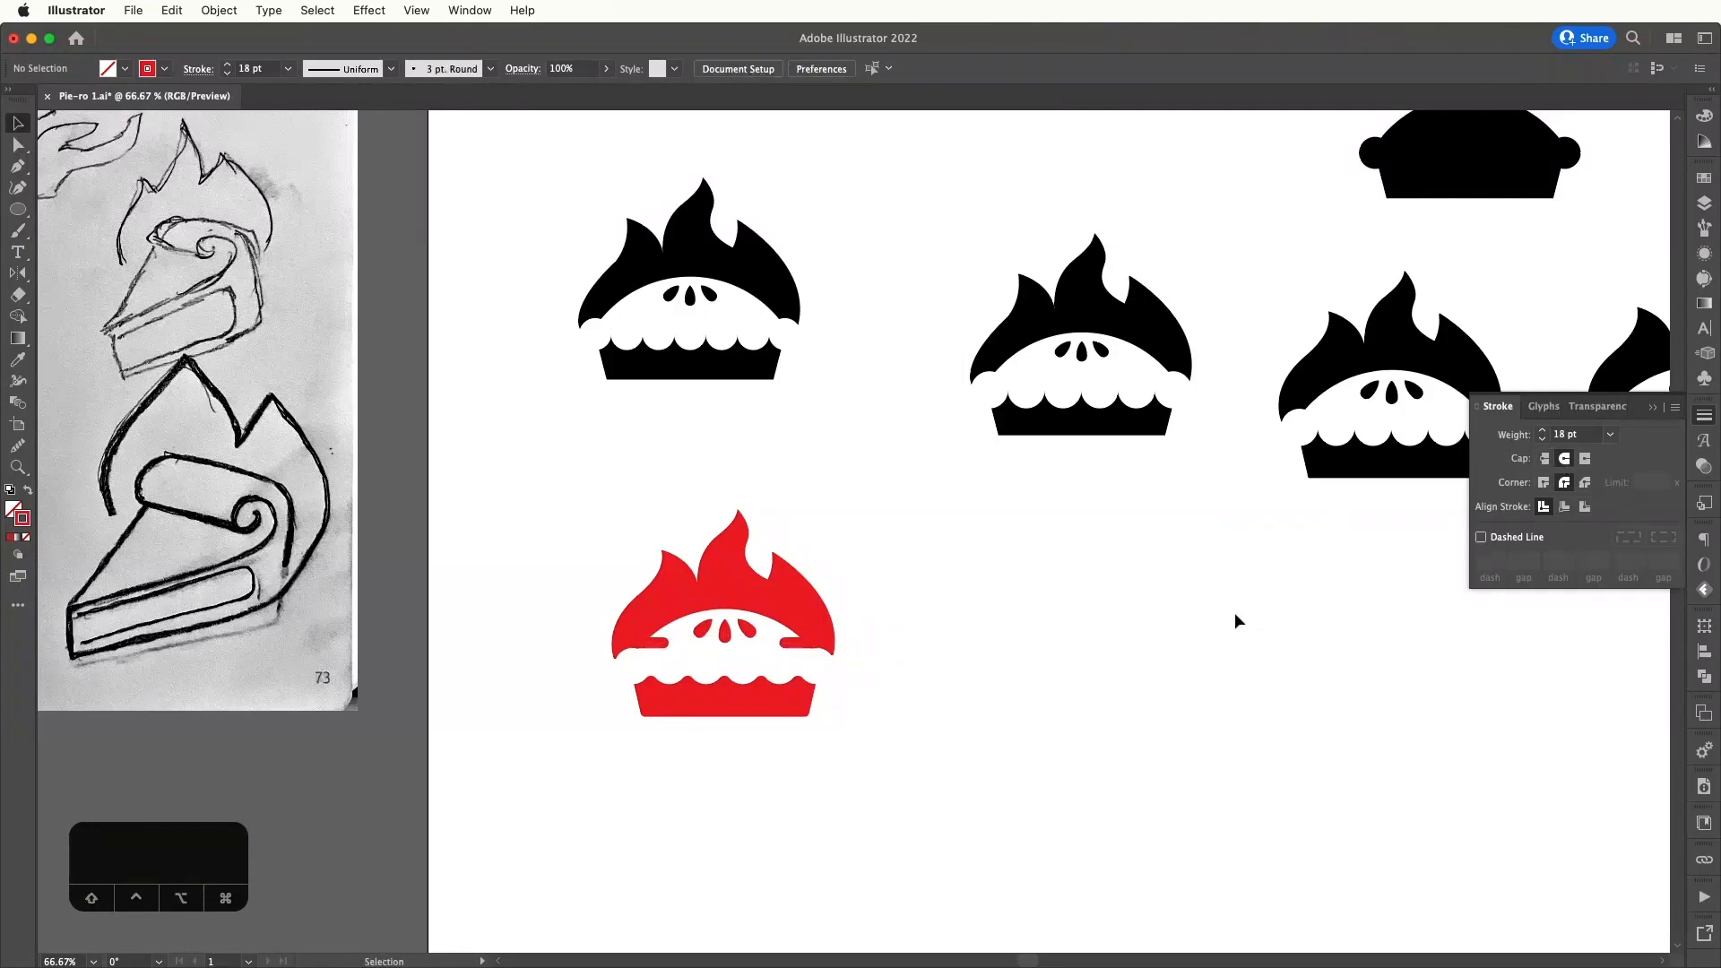
- Set both crust lines' stroke weight to 10 pt and nudge the pair down by 2 px
key(super+minus)
key(super+minus)
key(super+equal)
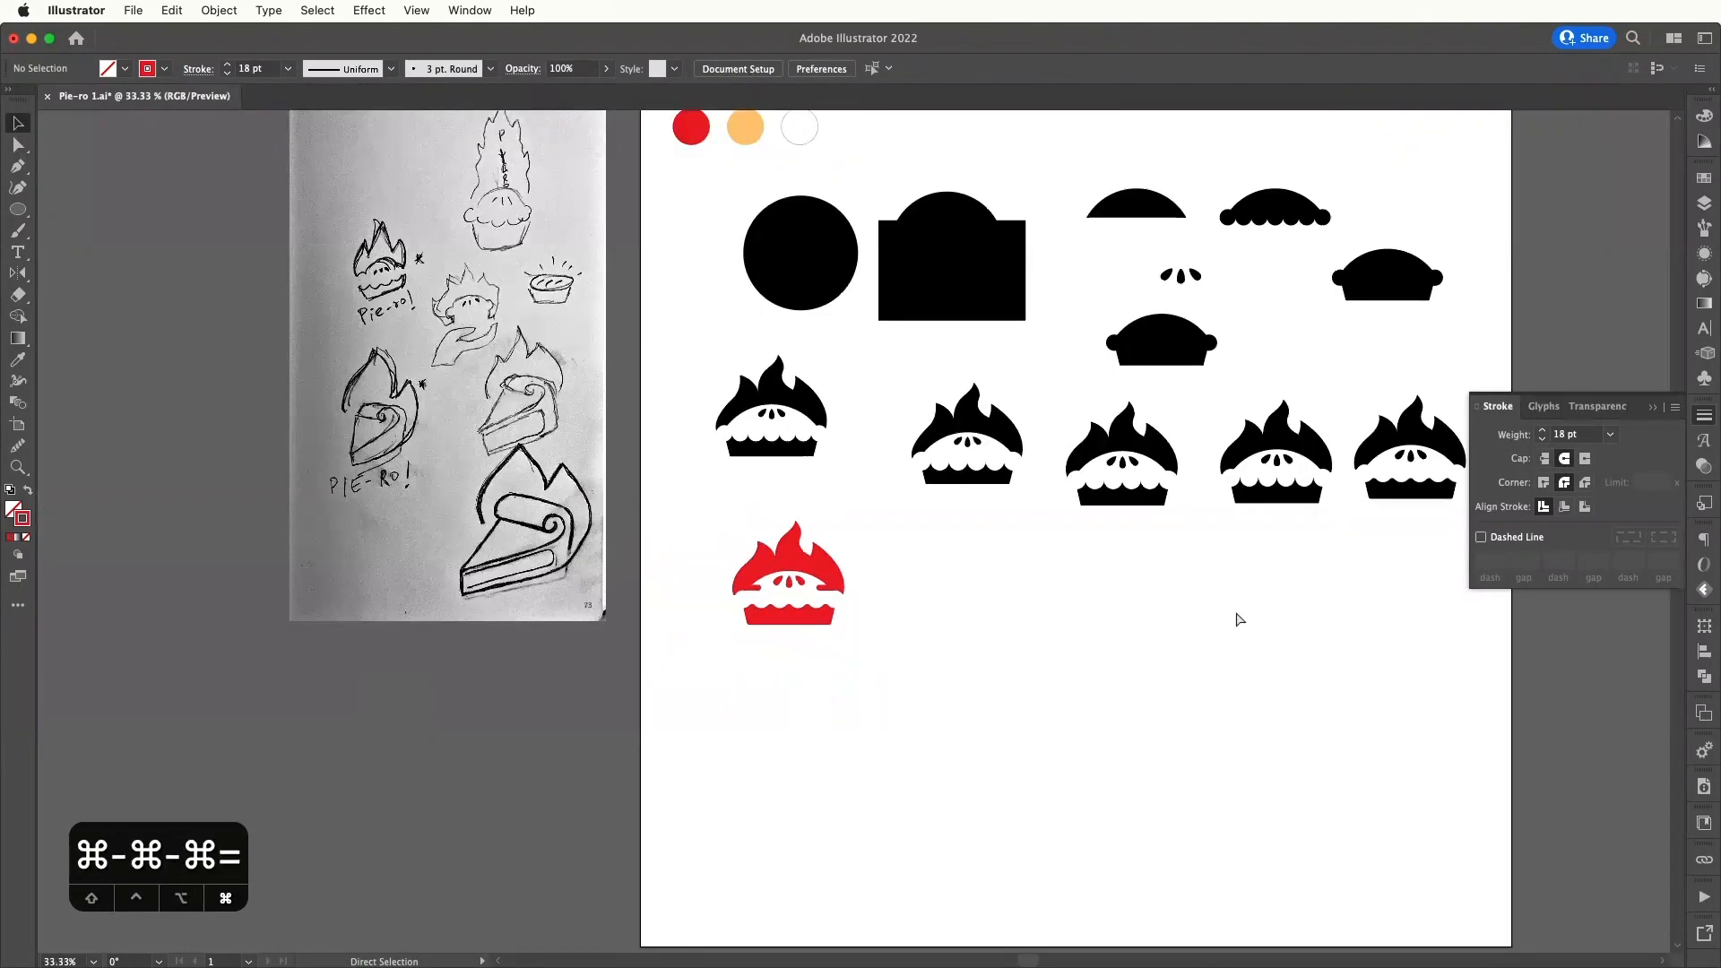
key(super+equal)
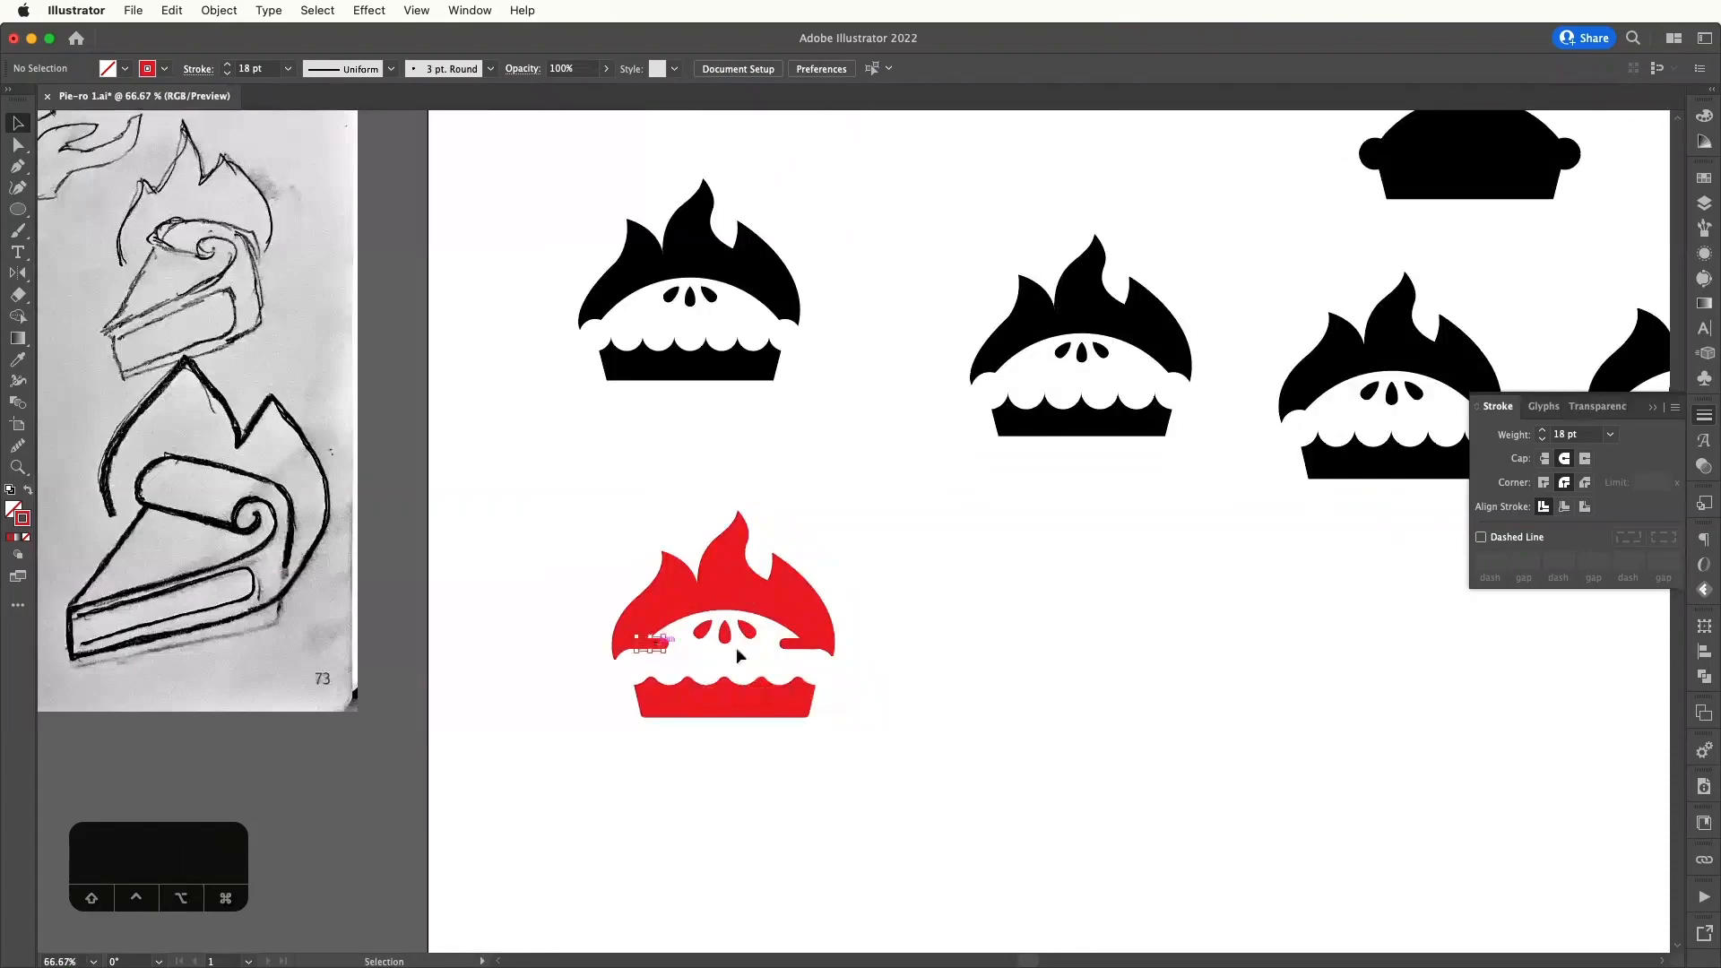
click(739, 646)
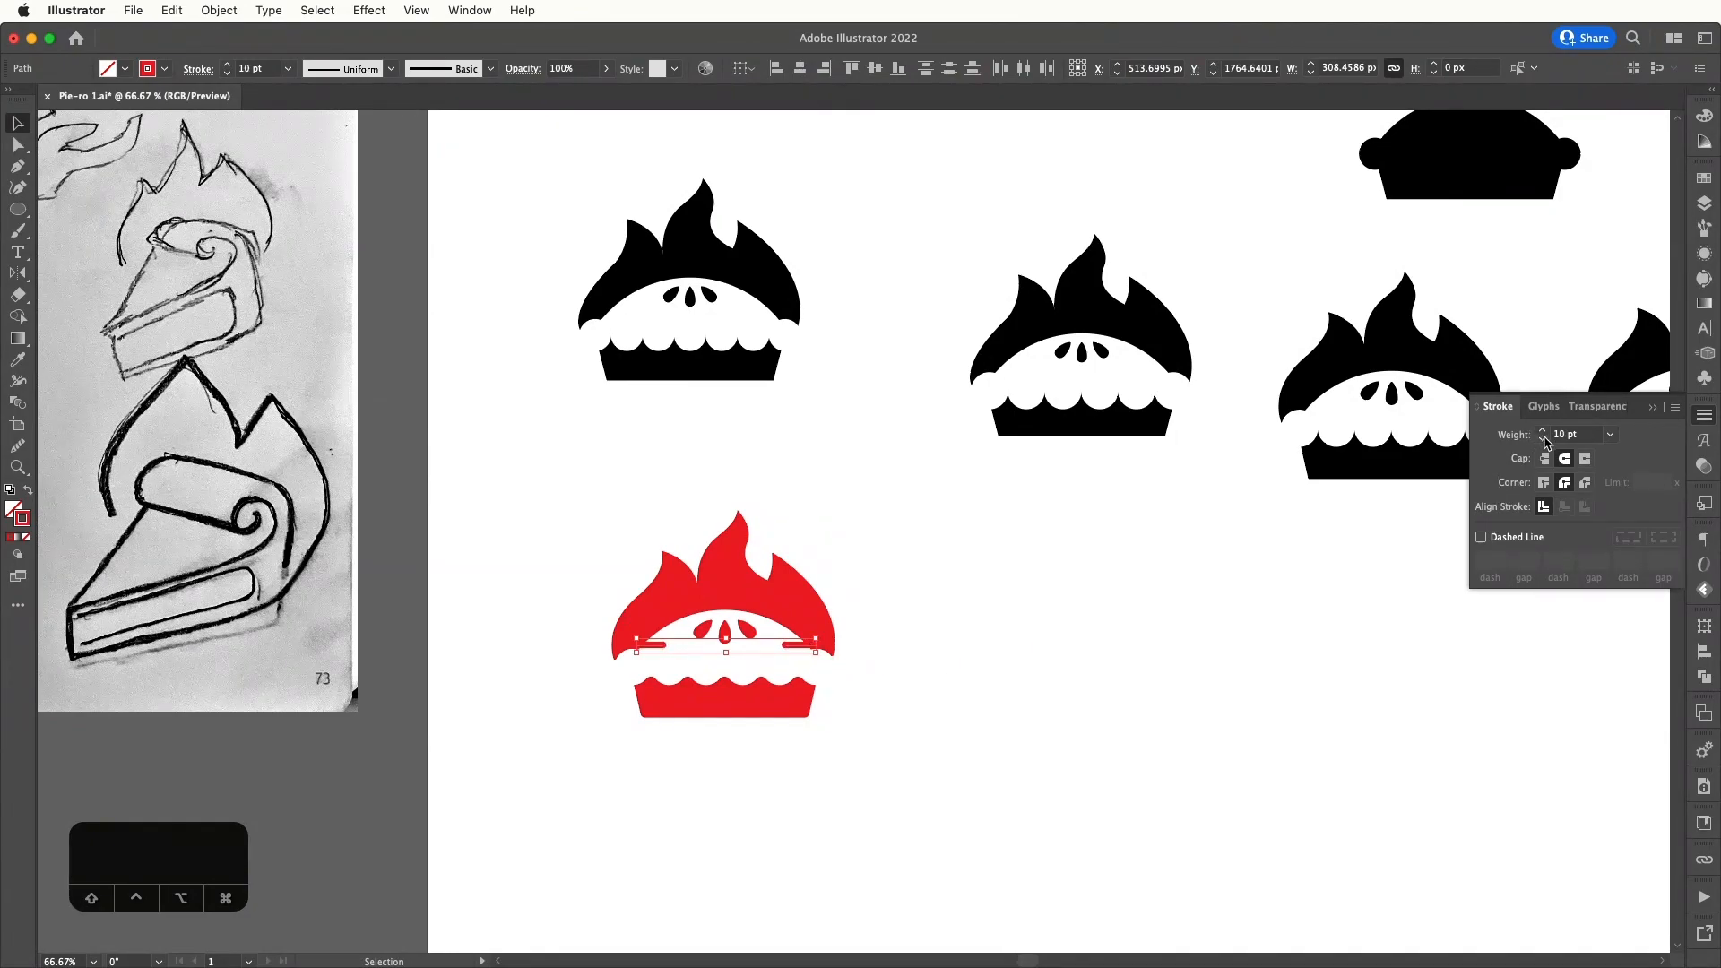
click(1181, 592)
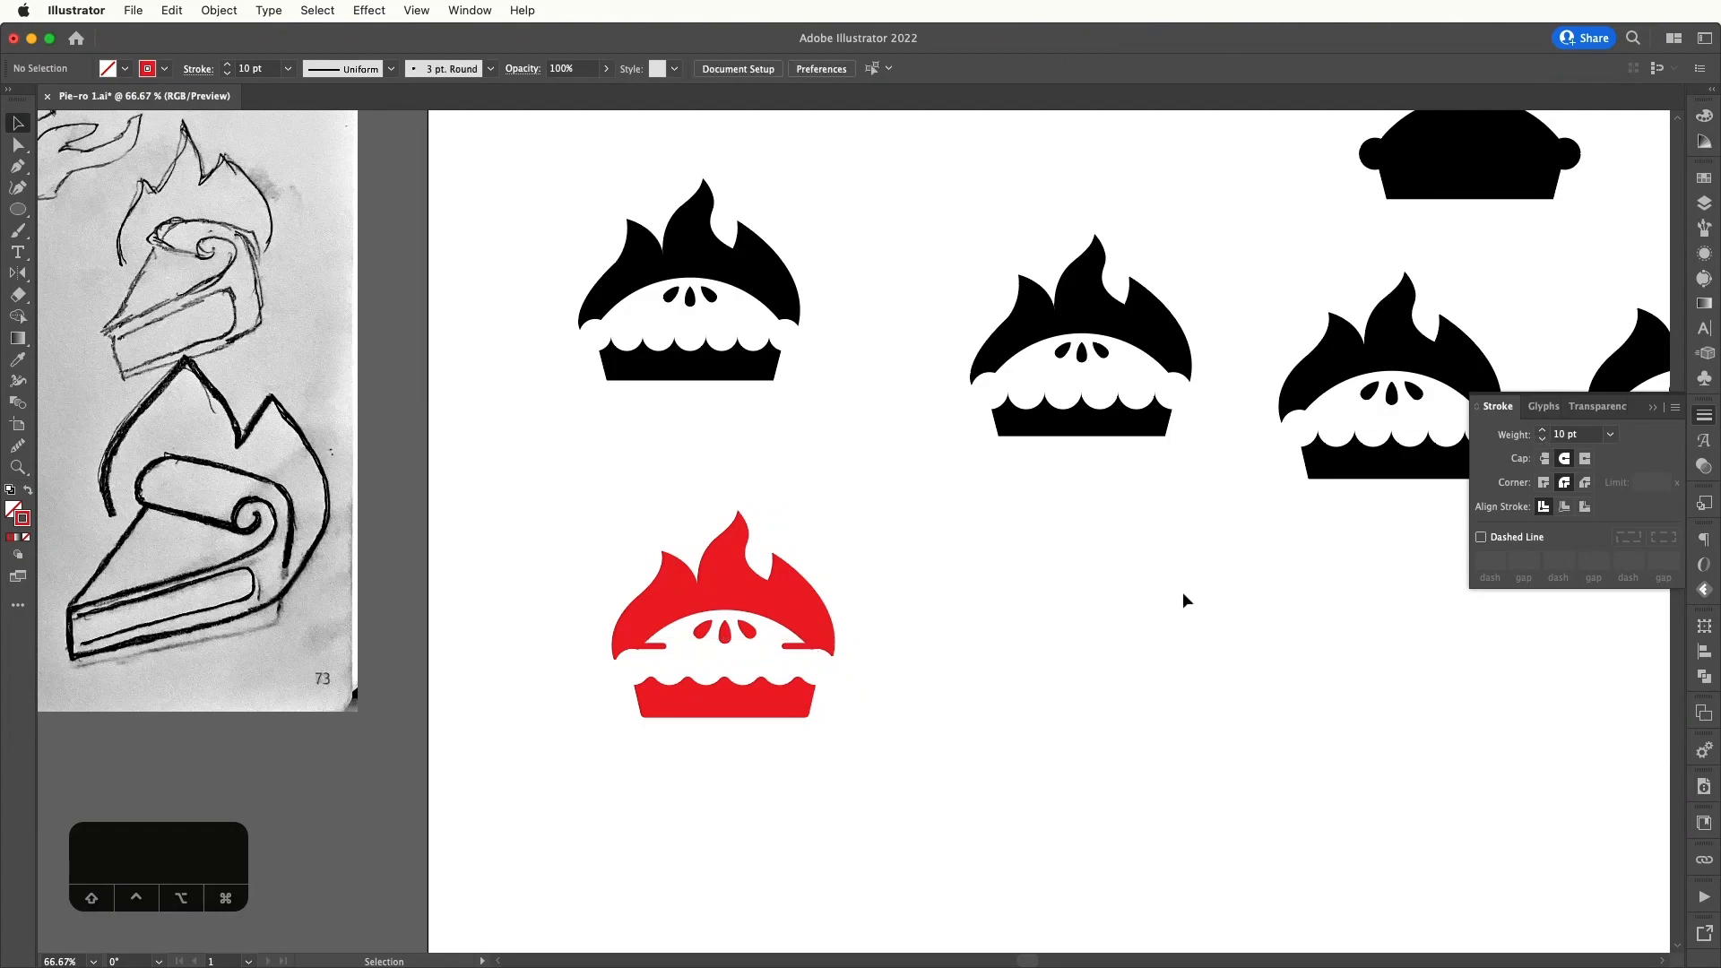
- Duplicate the complete red flaming pie with its crust lines, placing the copy to the right of the original
key(super+minus)
key(super+minus)
key(super+equal)
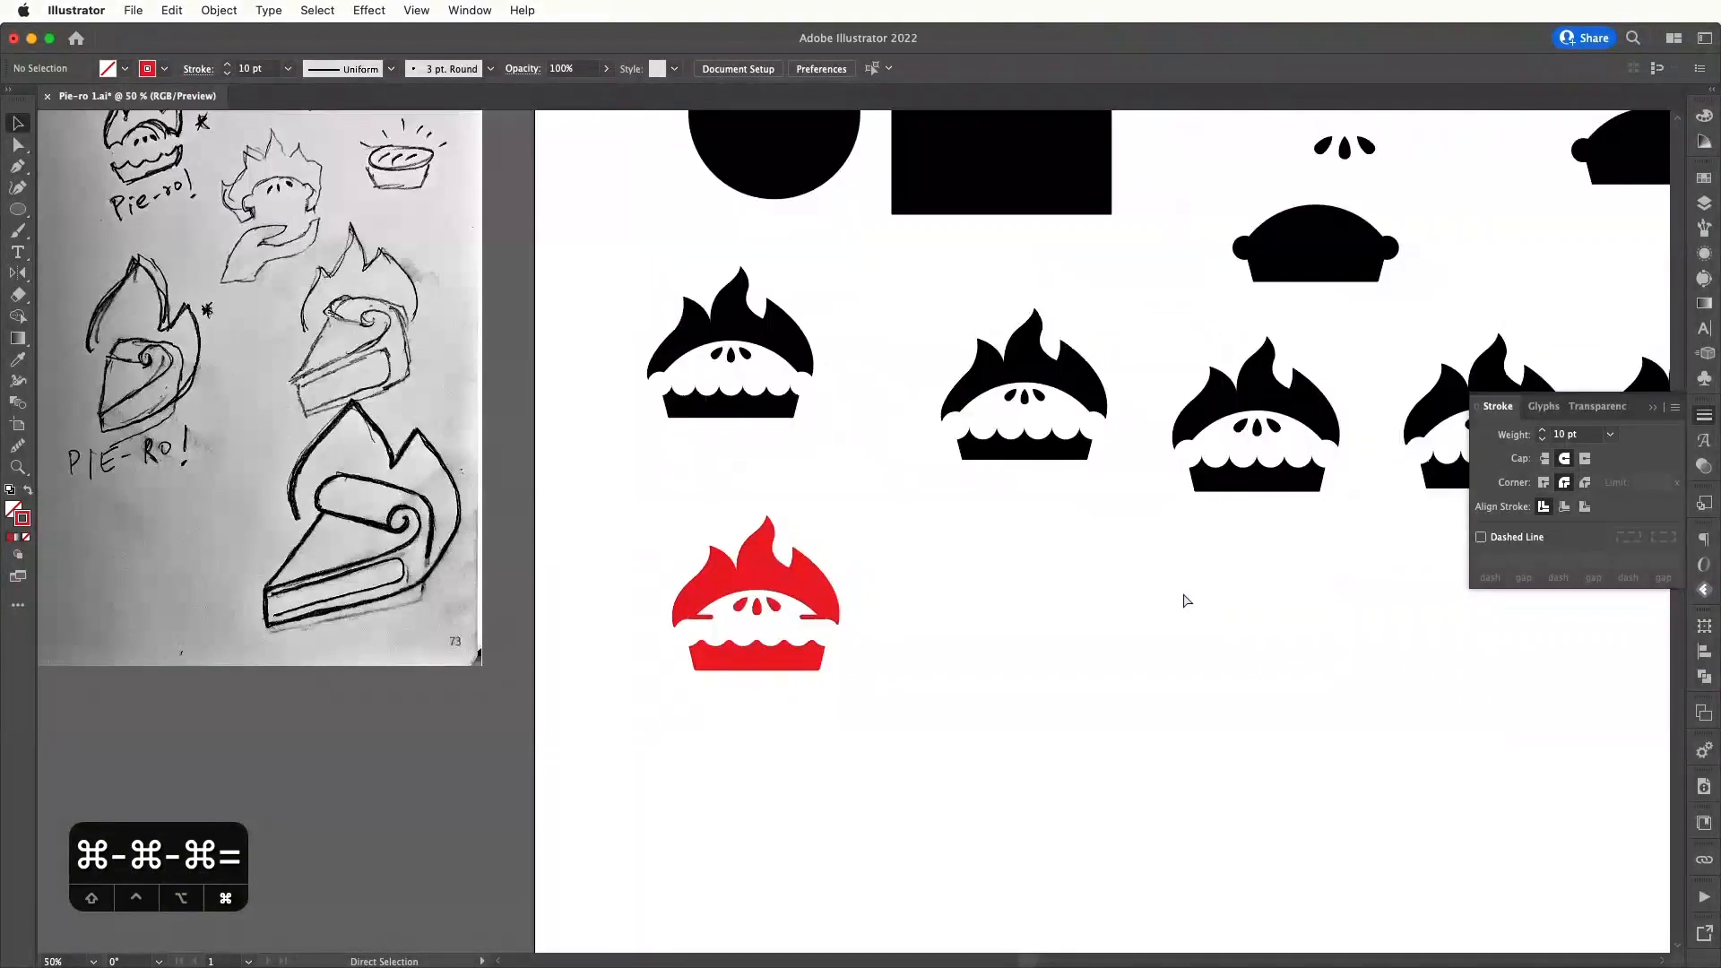
drag(876, 550, 603, 723)
drag(776, 566, 1072, 609)
click(1197, 669)
key(super+z)
drag(790, 592, 1148, 603)
- Delete both short crust lines from the duplicated red pie
click(1218, 631)
click(1170, 629)
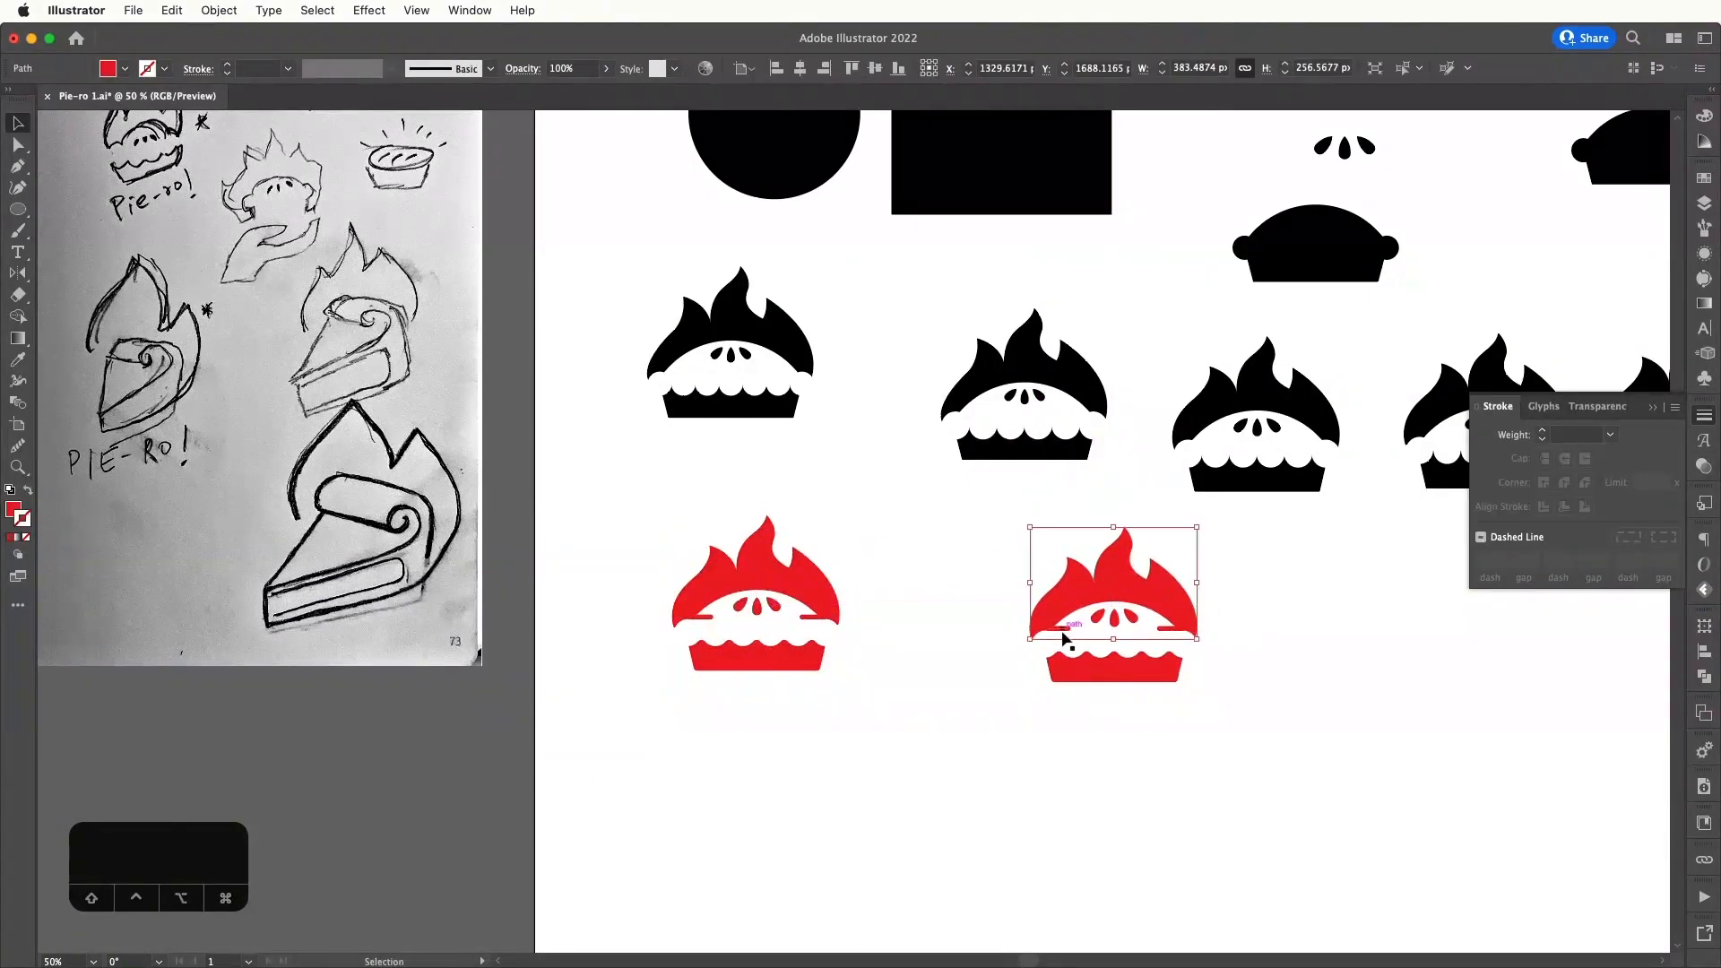
click(1063, 631)
shift+click(1164, 630)
key(Delete)
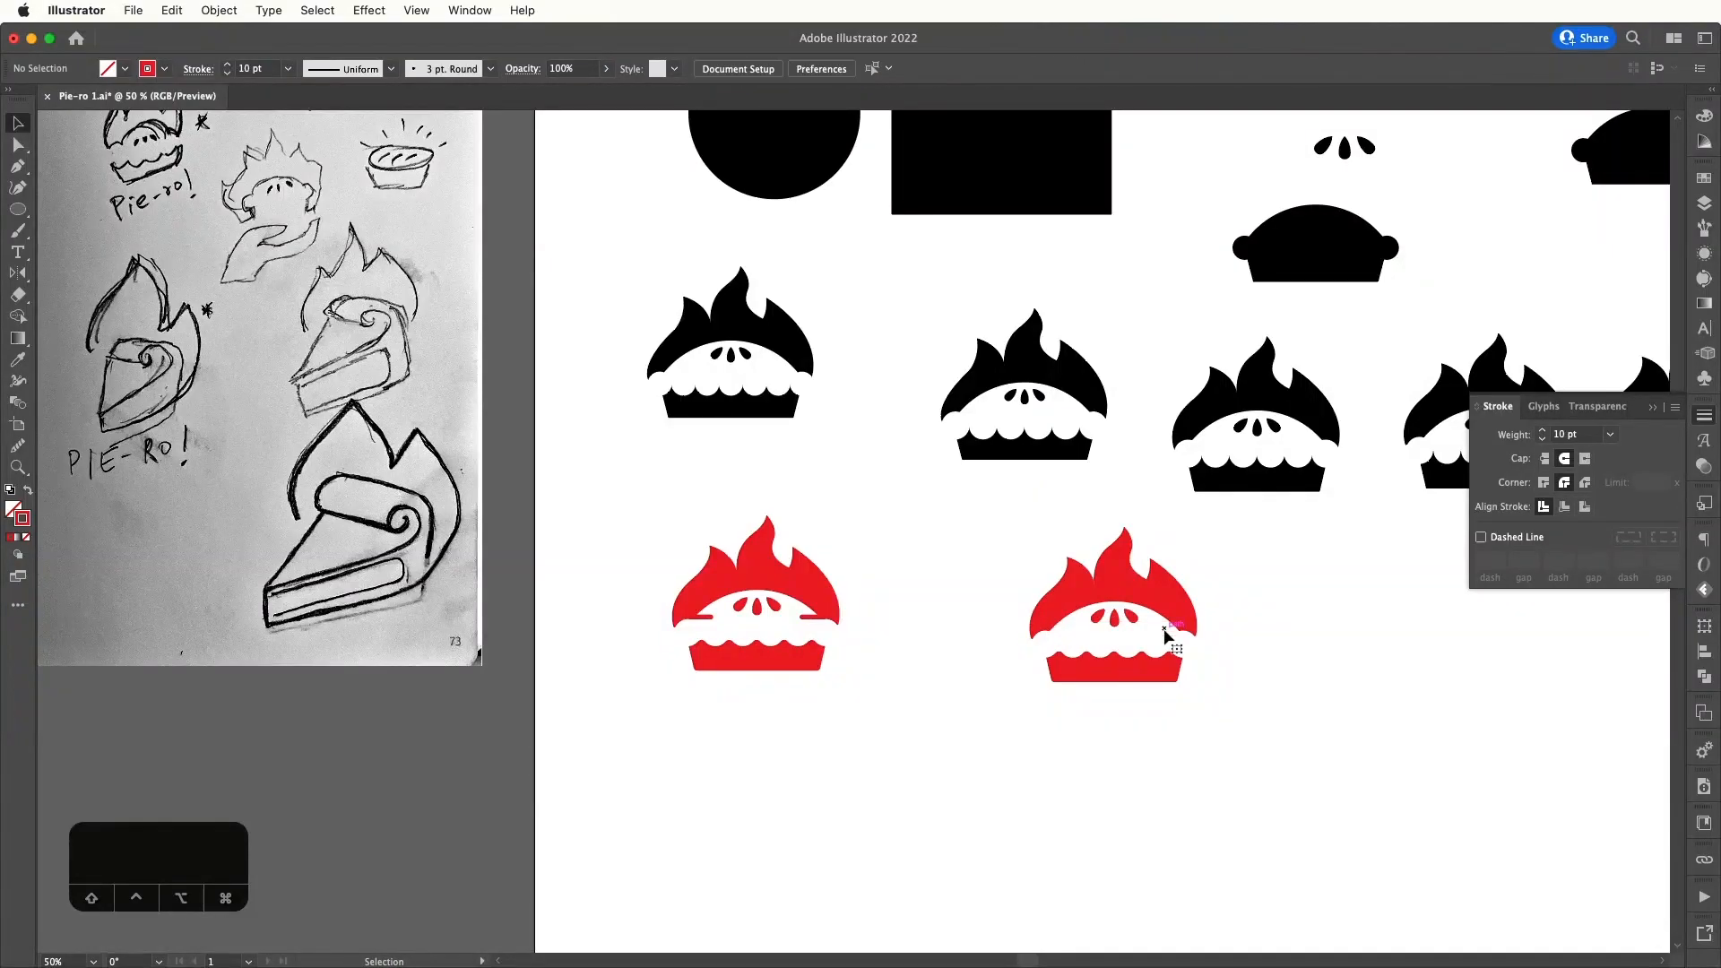
- Examine the large sketch of the flaming pie slice with the rolled crust up close
scroll(1161, 638, up, 1)
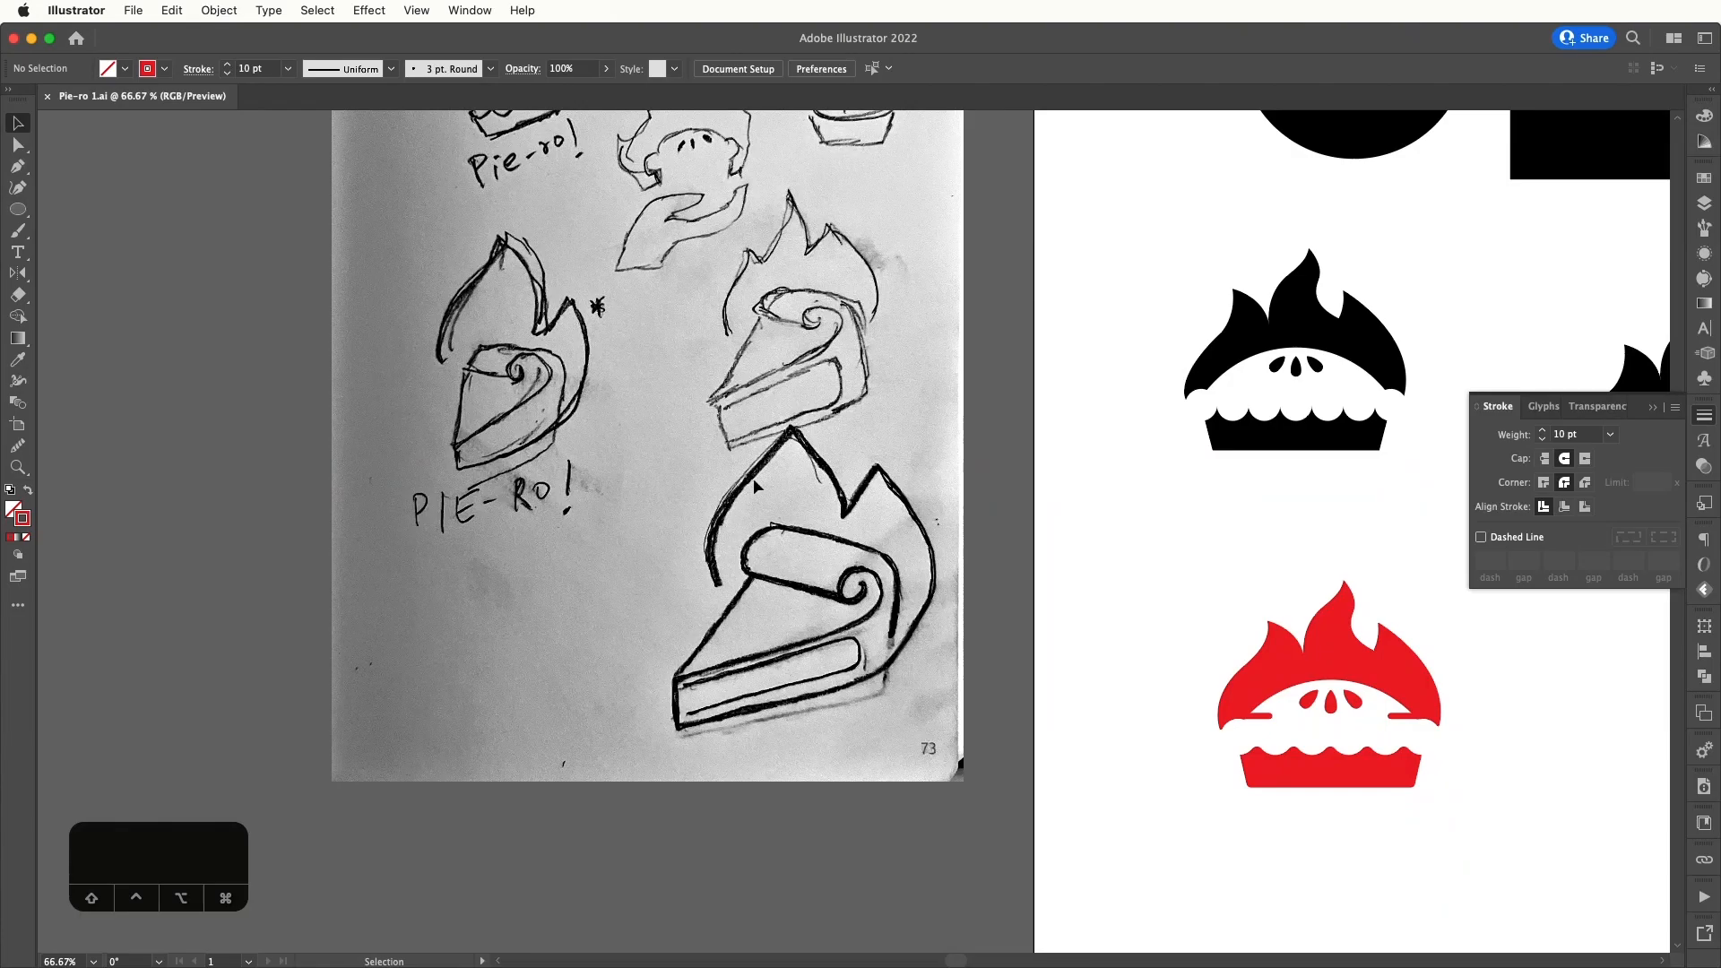
key(super+equal)
key(super+equal)
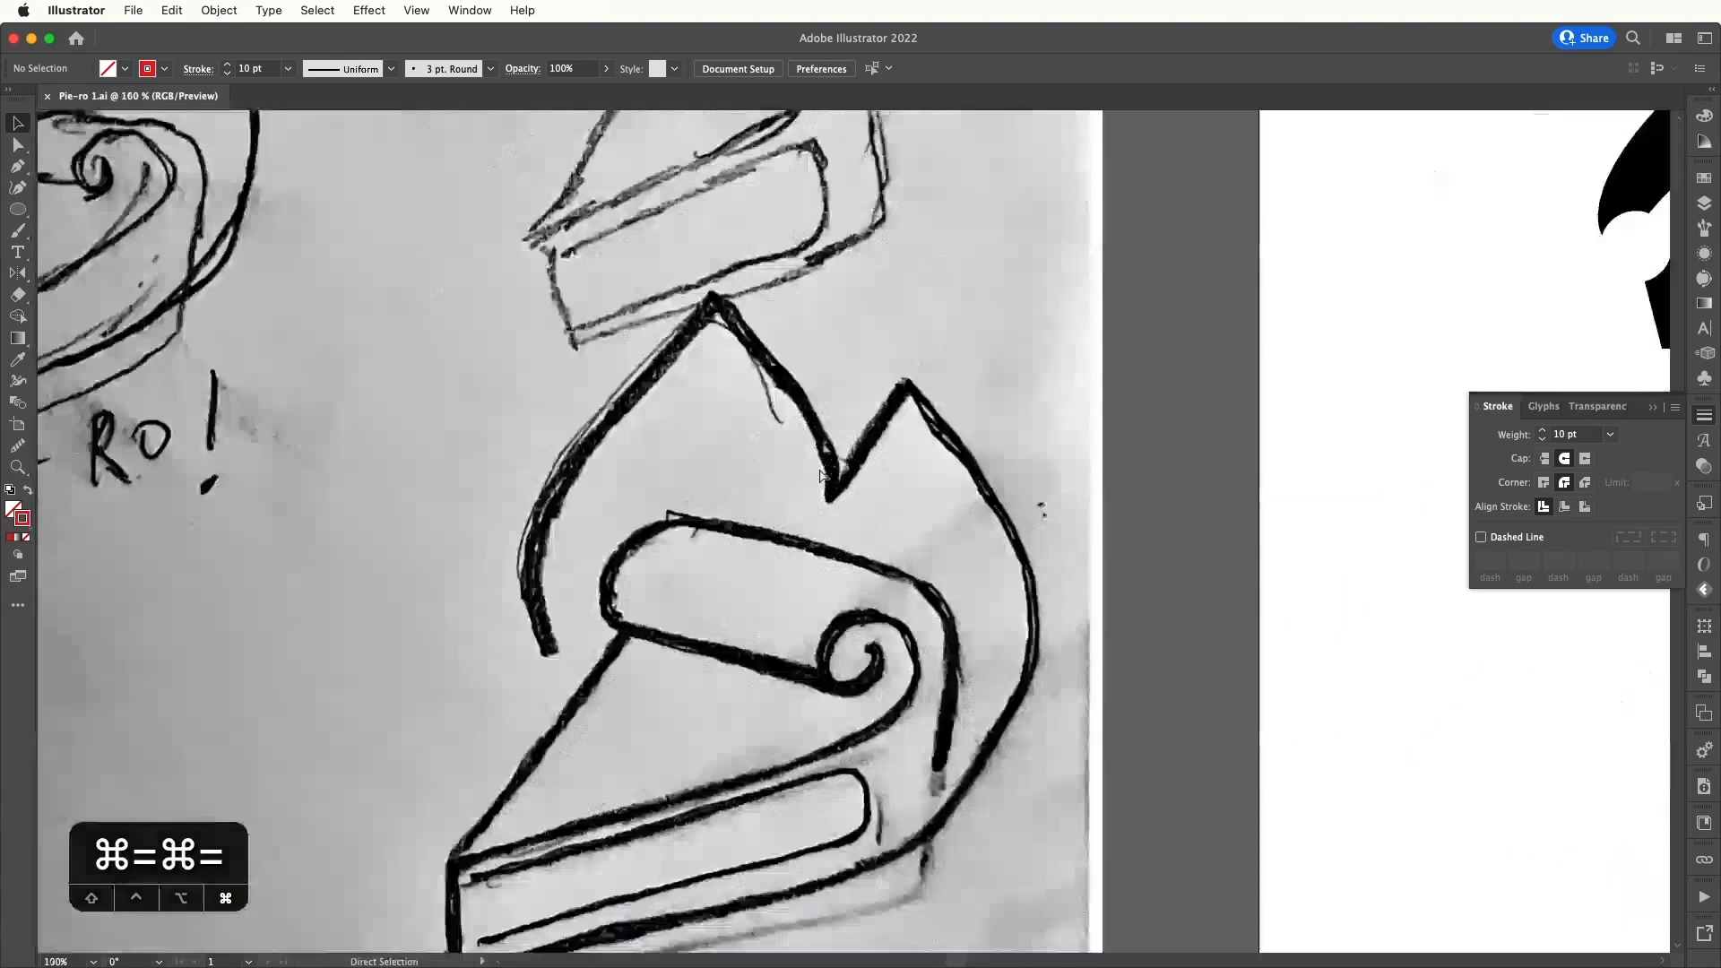
scroll(813, 499, down, 4)
scroll(813, 498, left, 1)
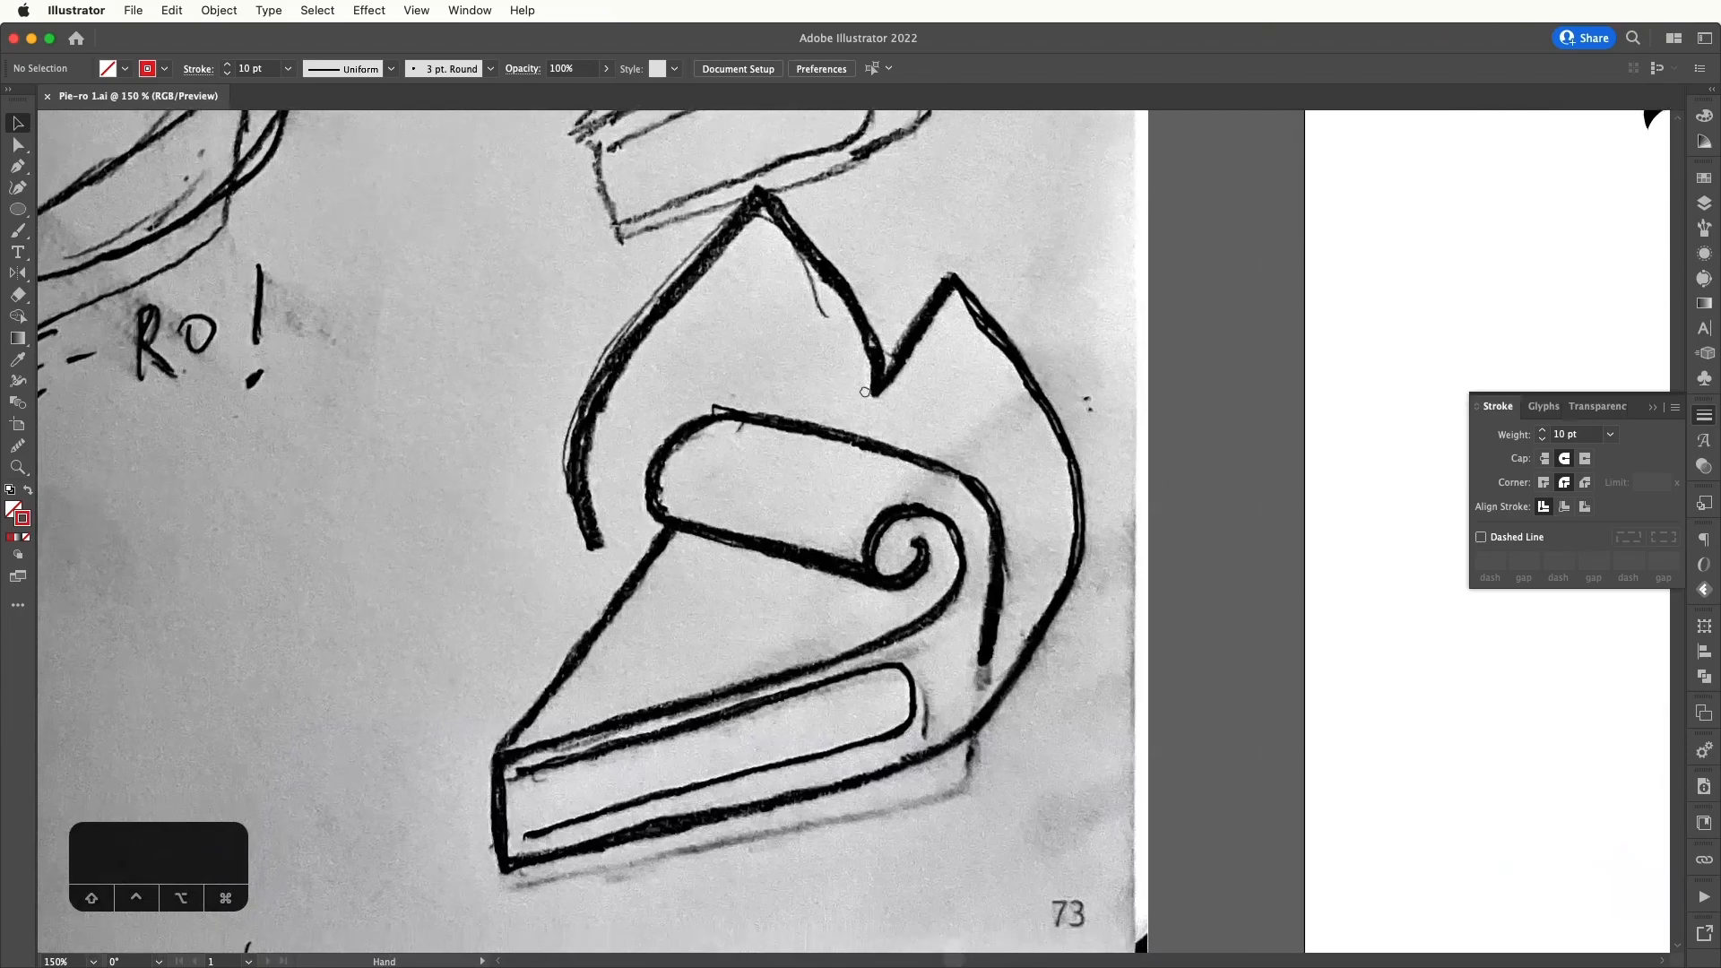
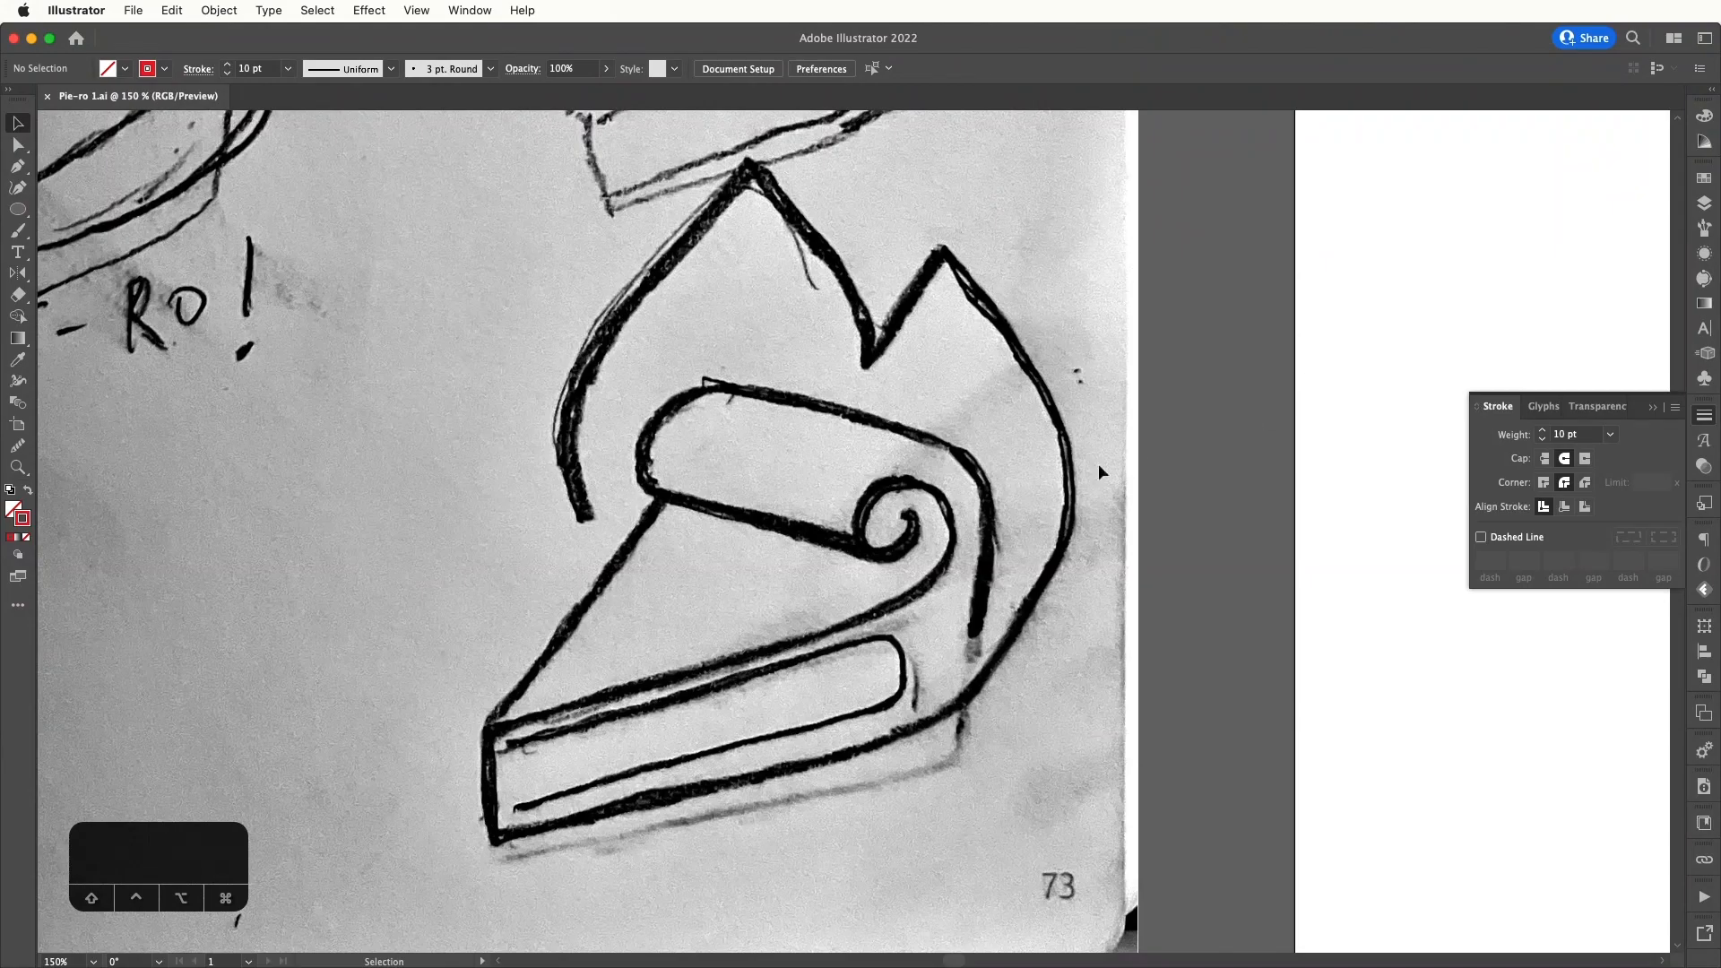
key(p)
click(908, 520)
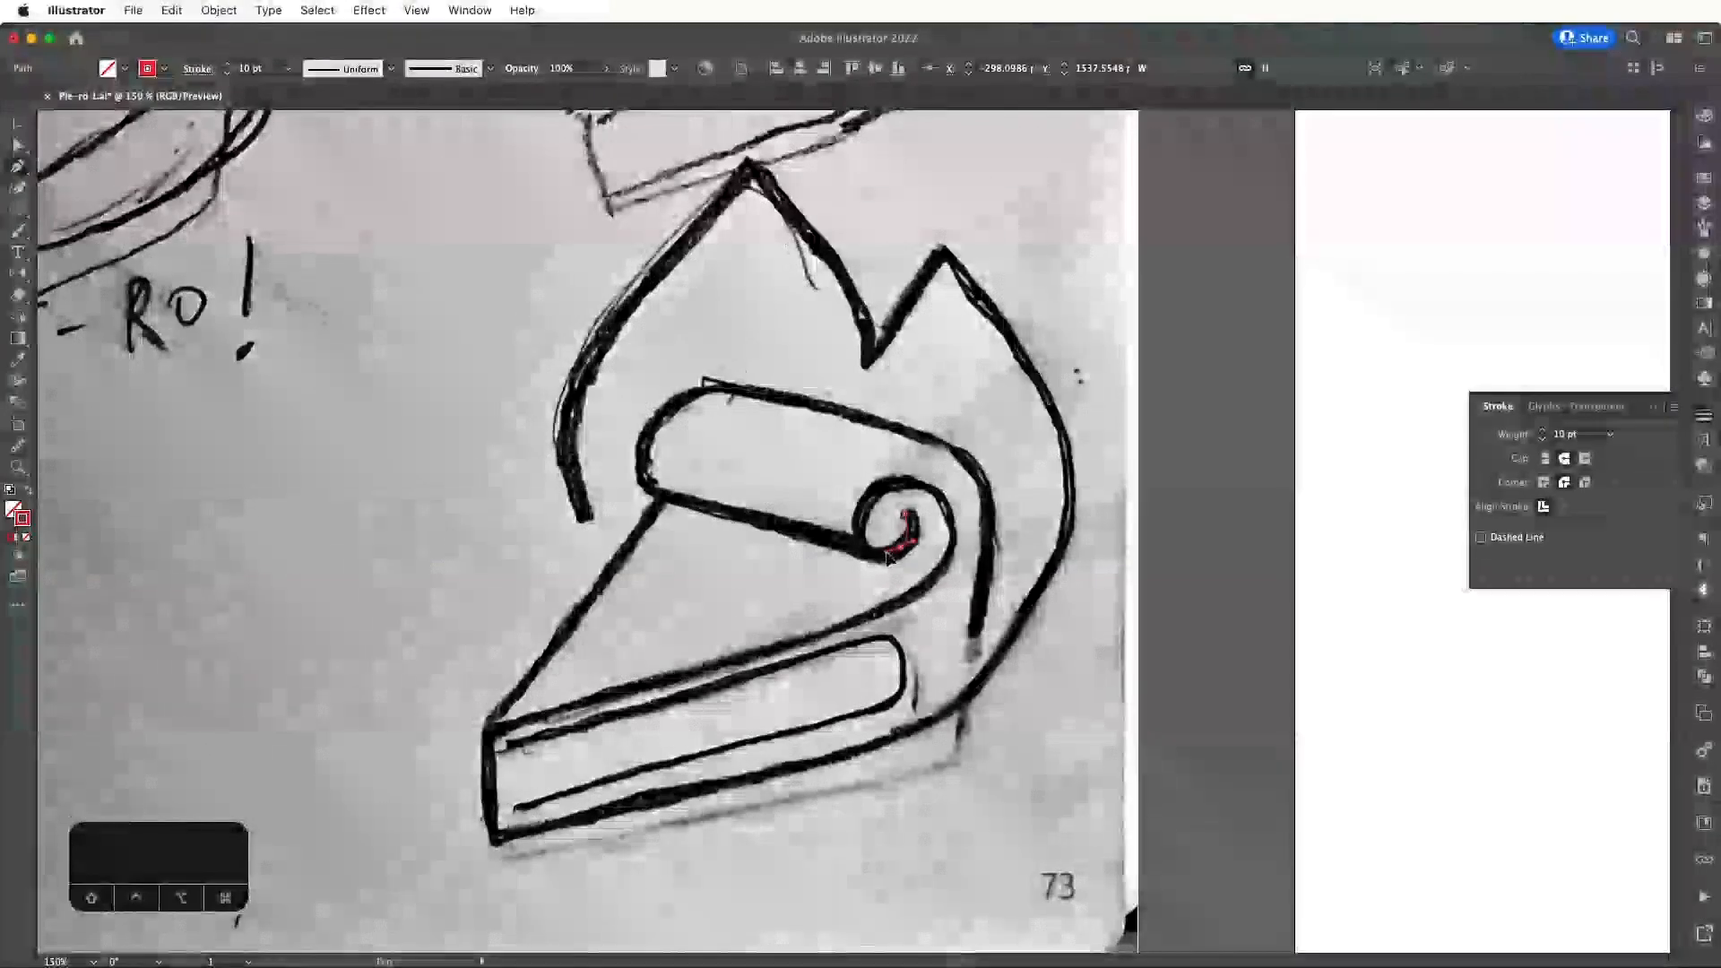
drag(887, 552, 878, 556)
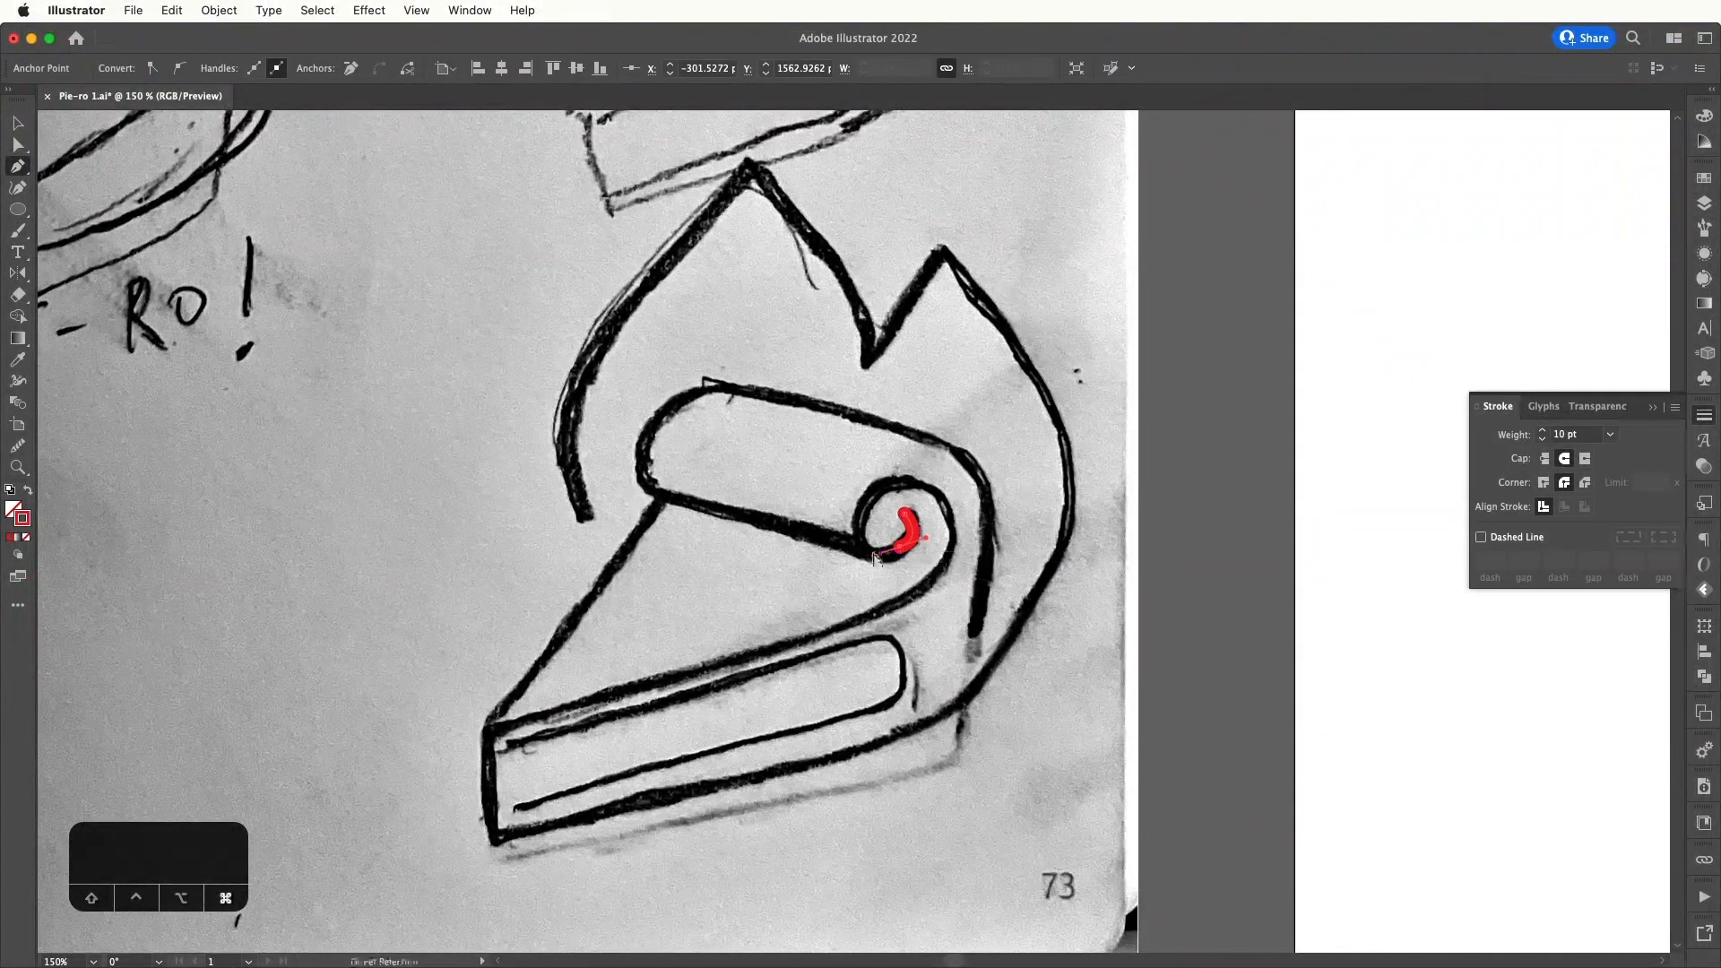
key(super+equal)
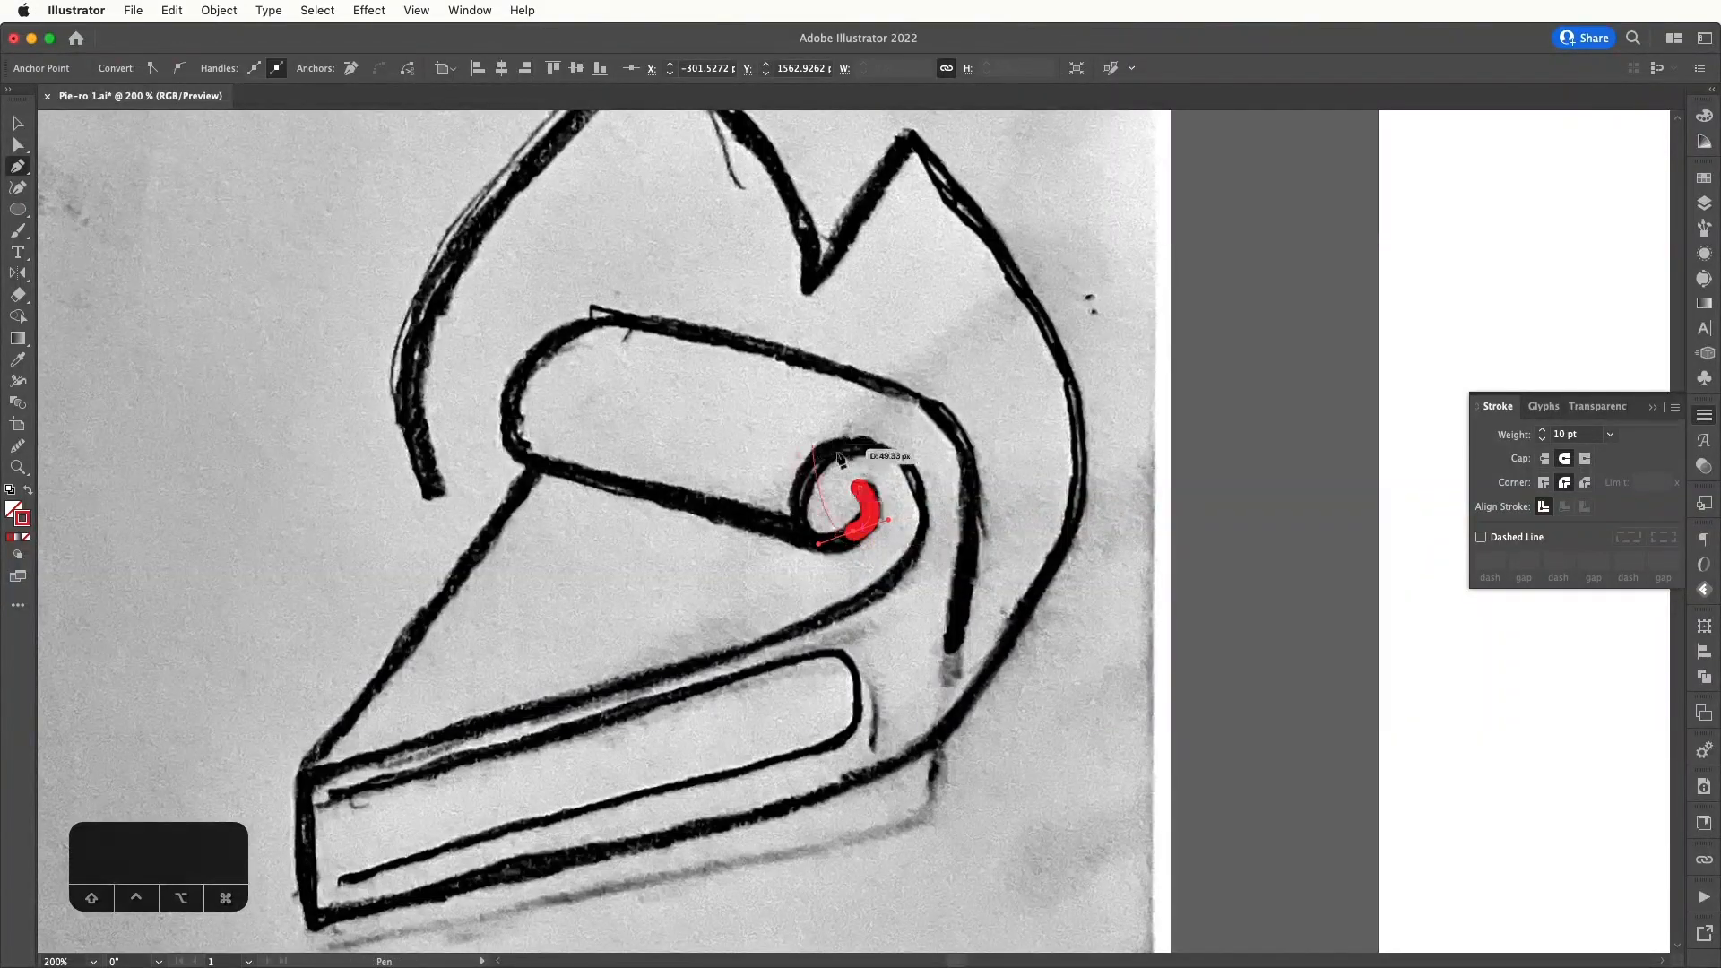
key(z)
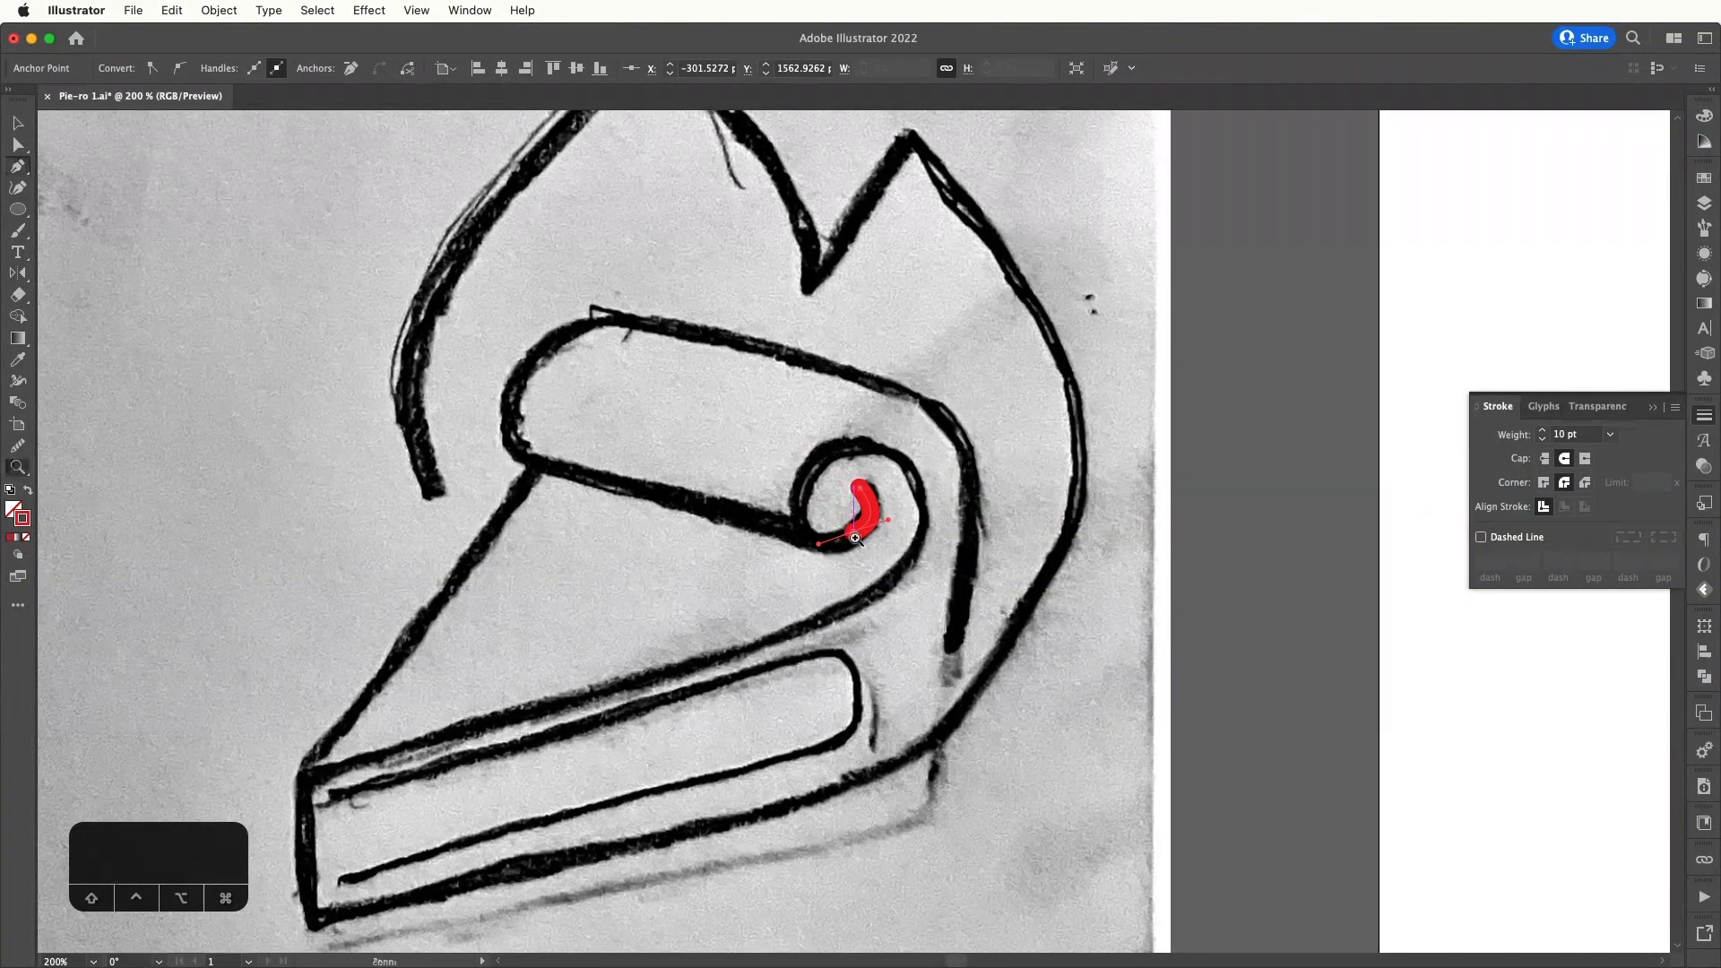
key(a)
click(874, 541)
click(855, 532)
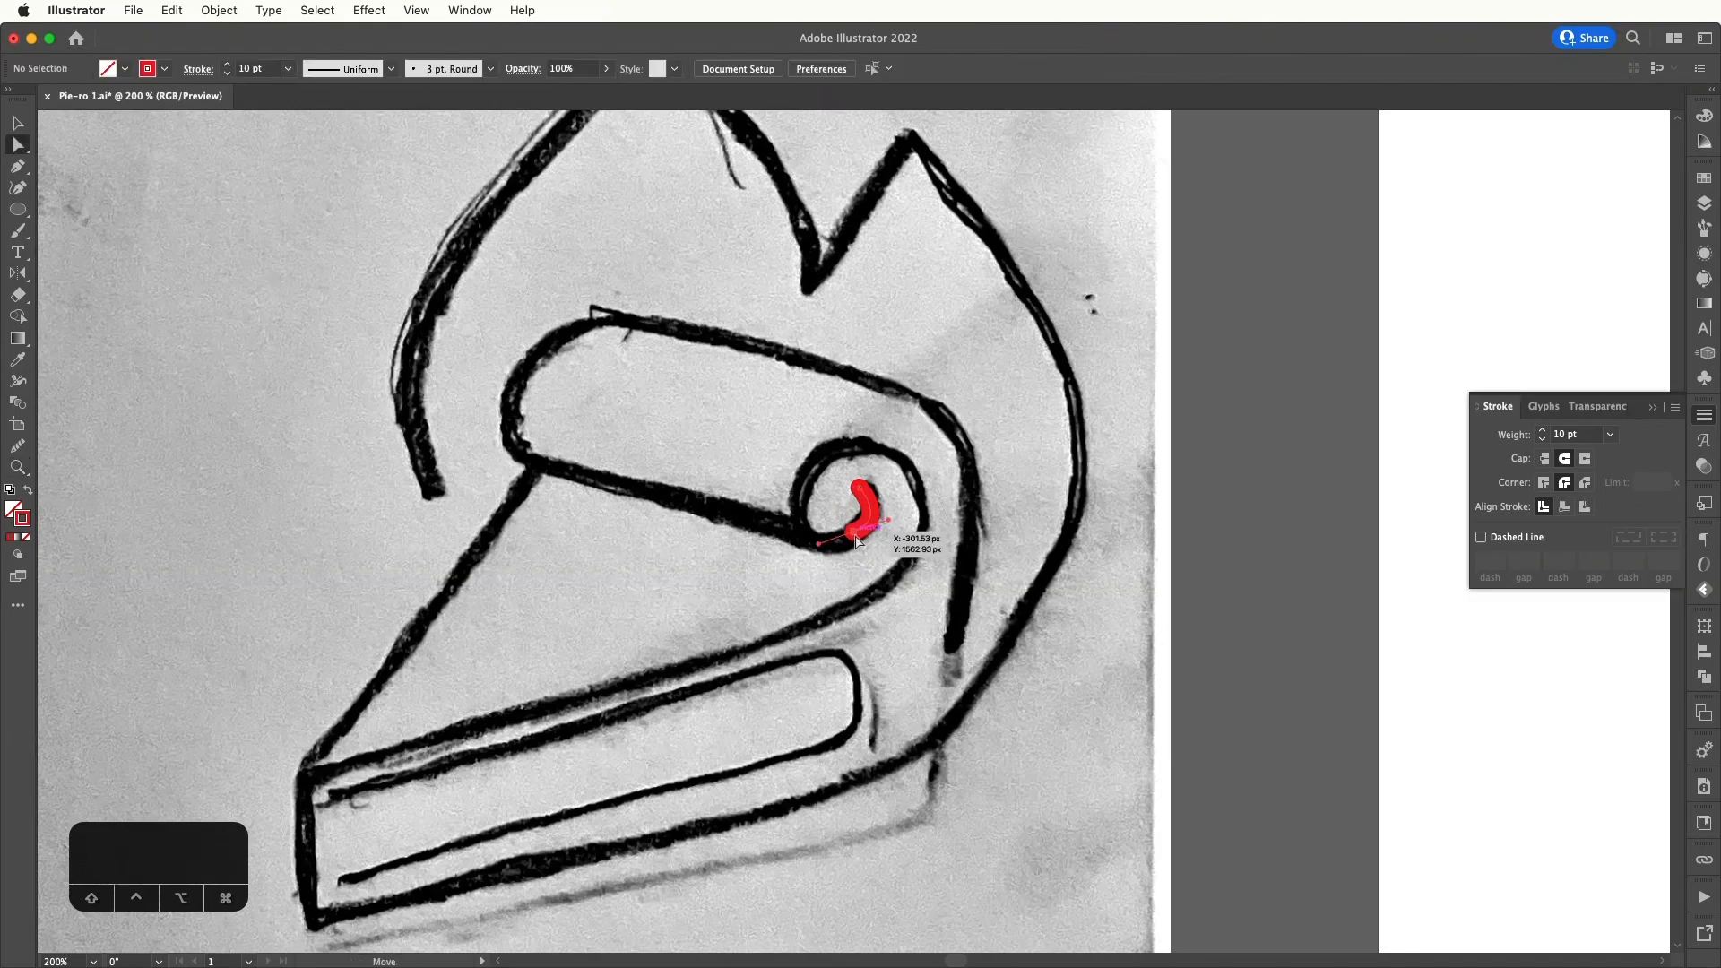
key(BackSpace)
key(BackSpace)
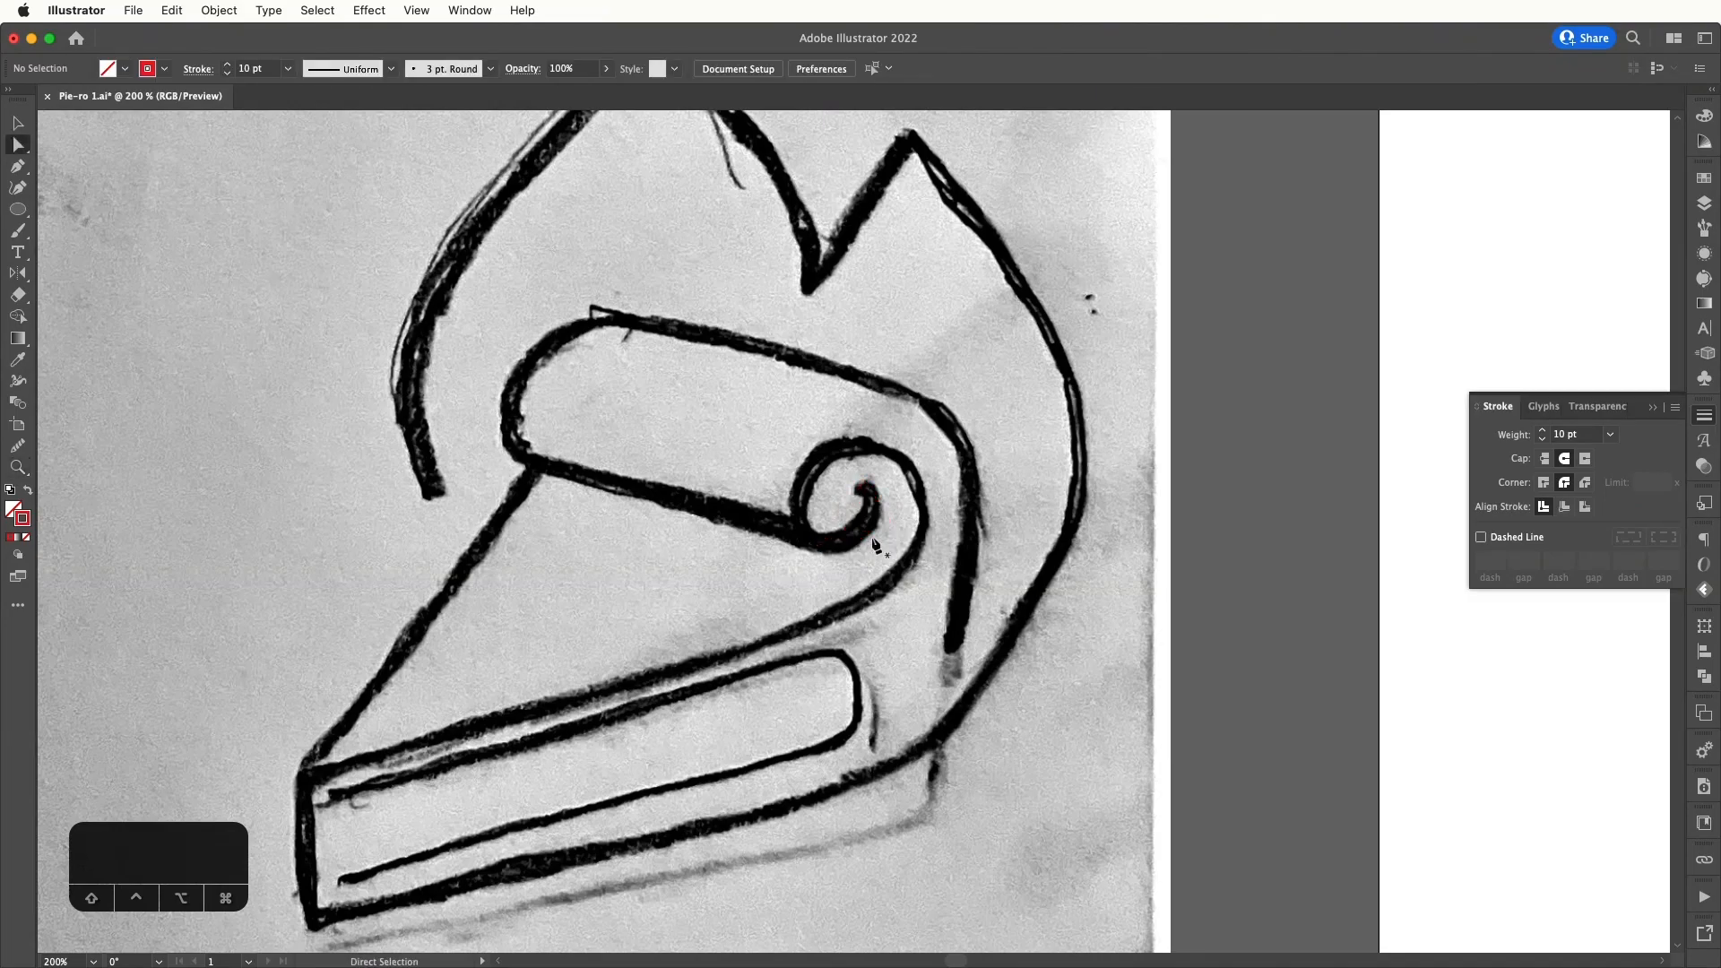
- Start a Pen path at the inner end of the crust's spiral and set its stroke weight to 4 pt
key(p)
click(861, 487)
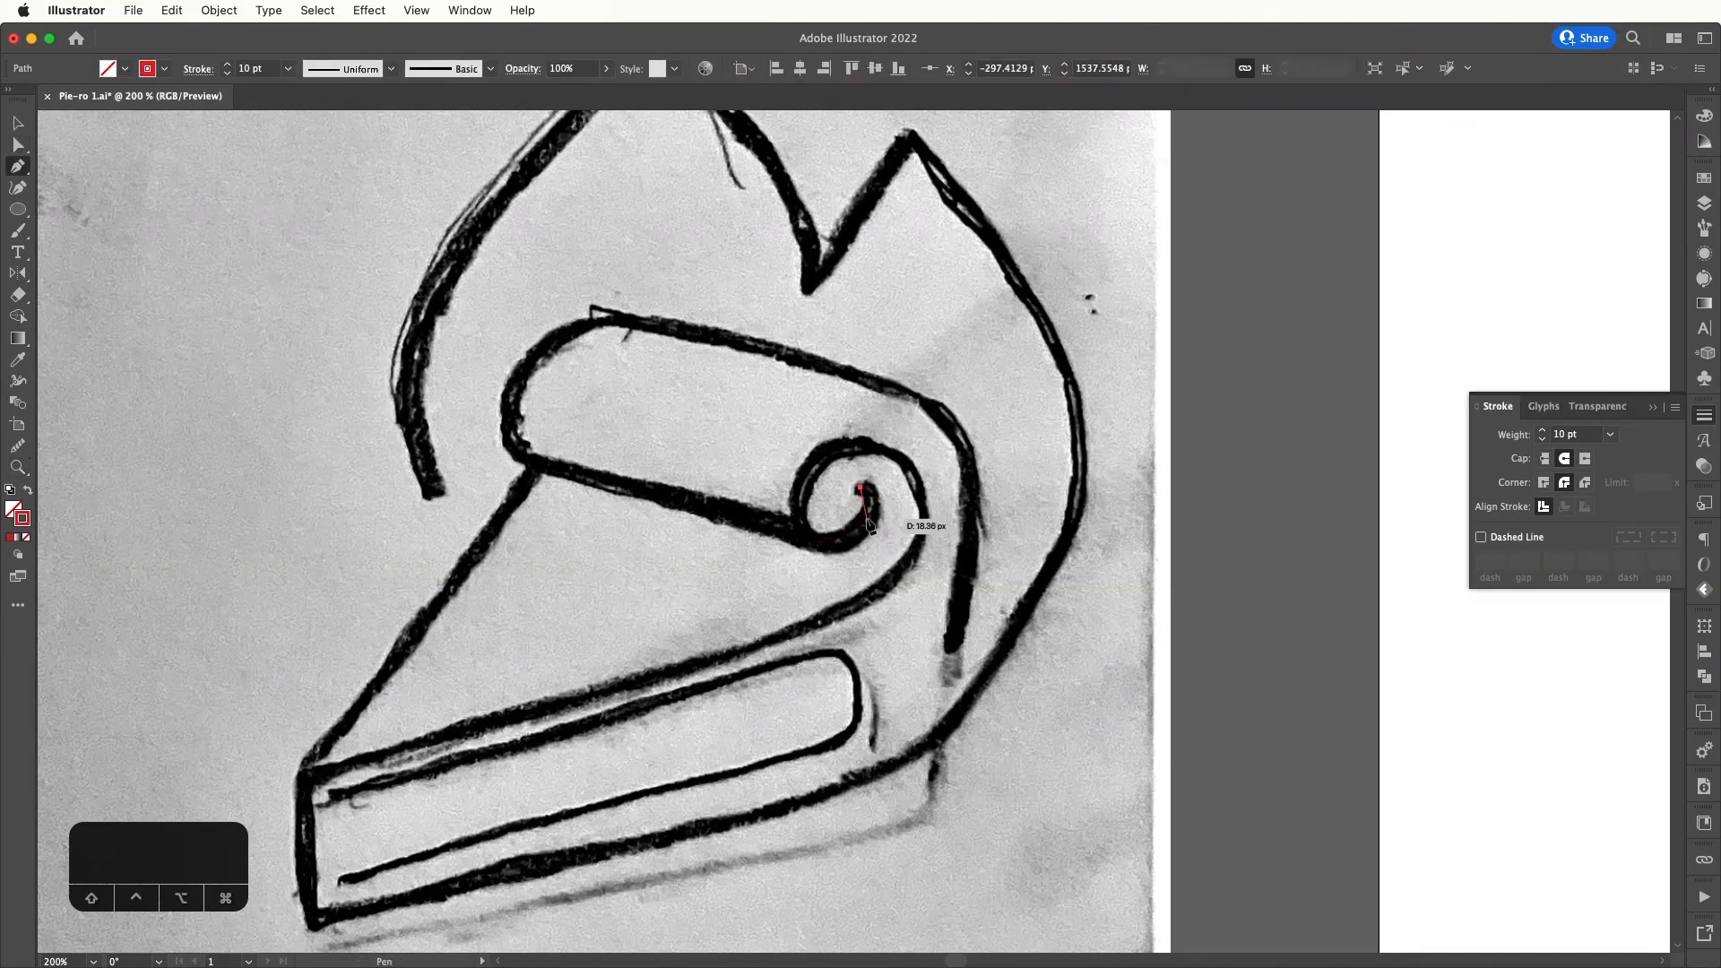
drag(866, 521, 855, 534)
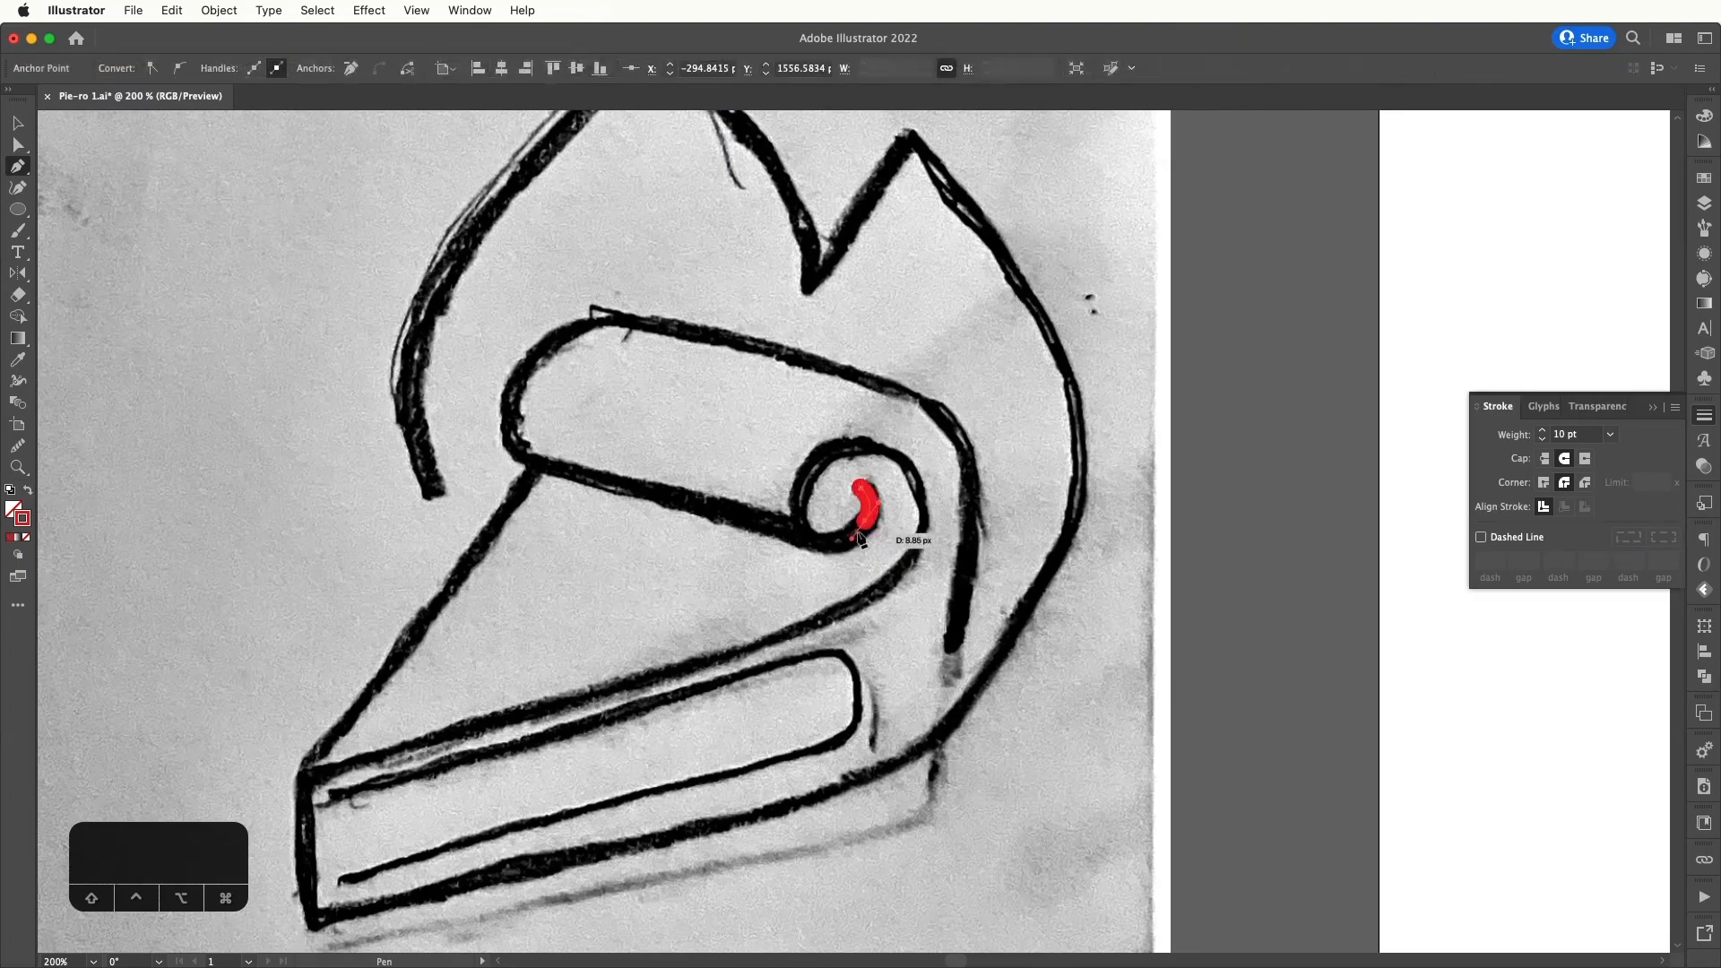
click(867, 528)
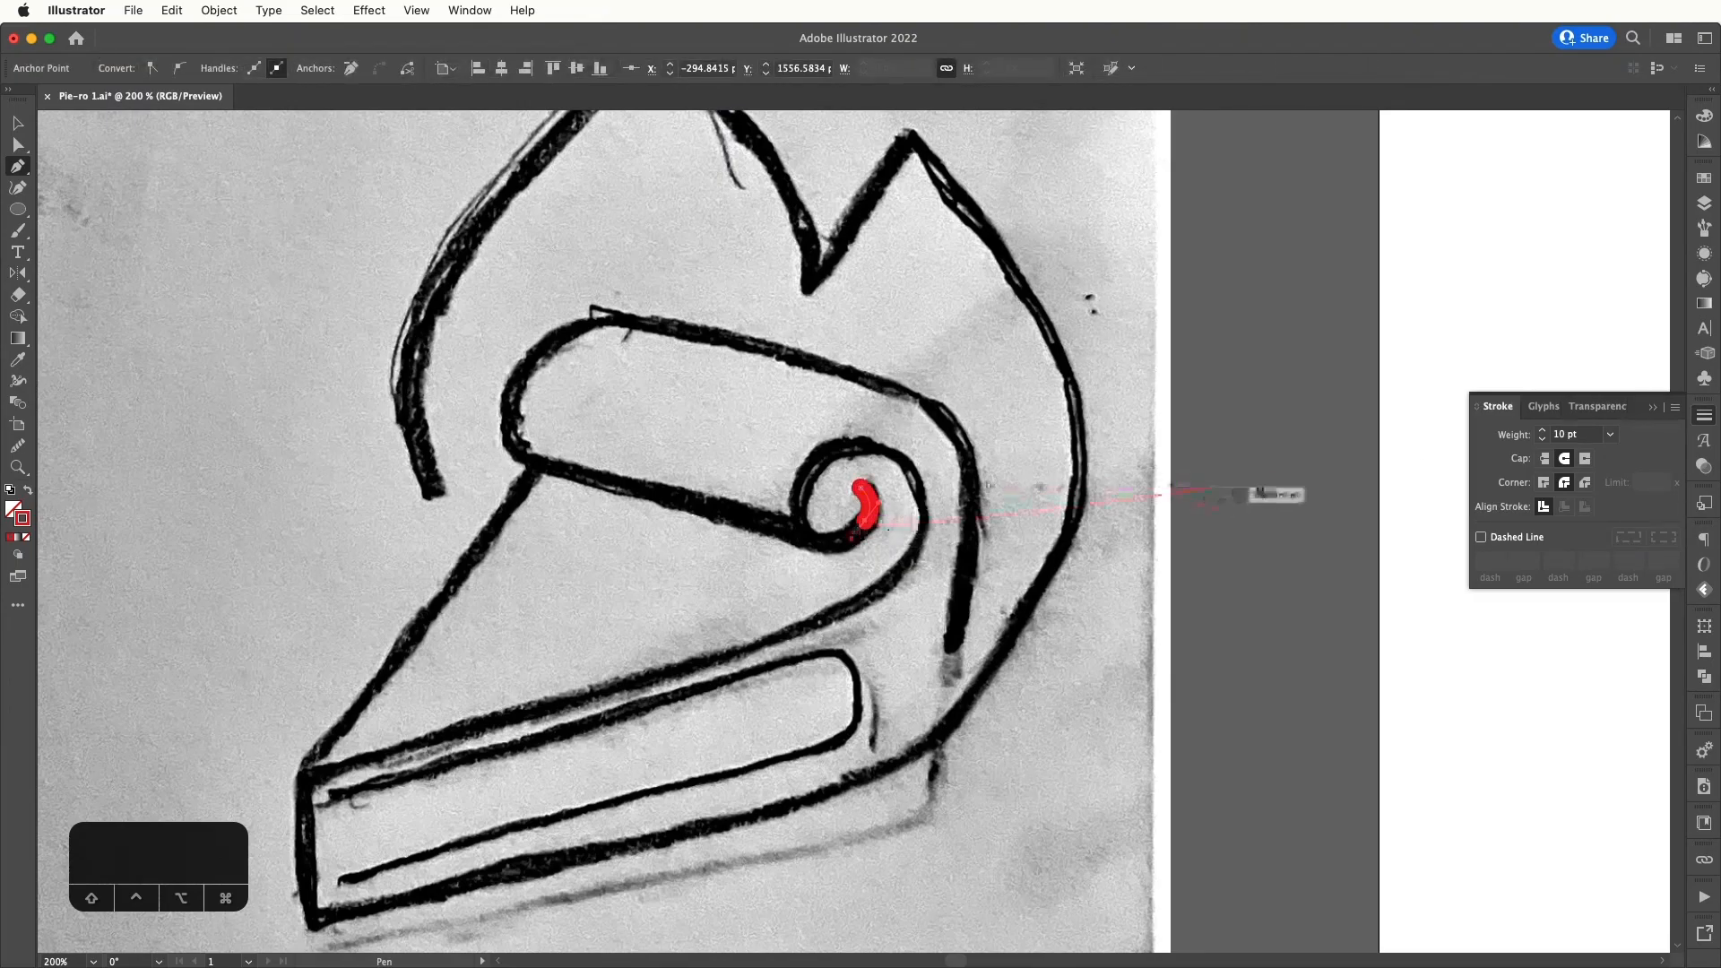
click(1543, 440)
click(1543, 440)
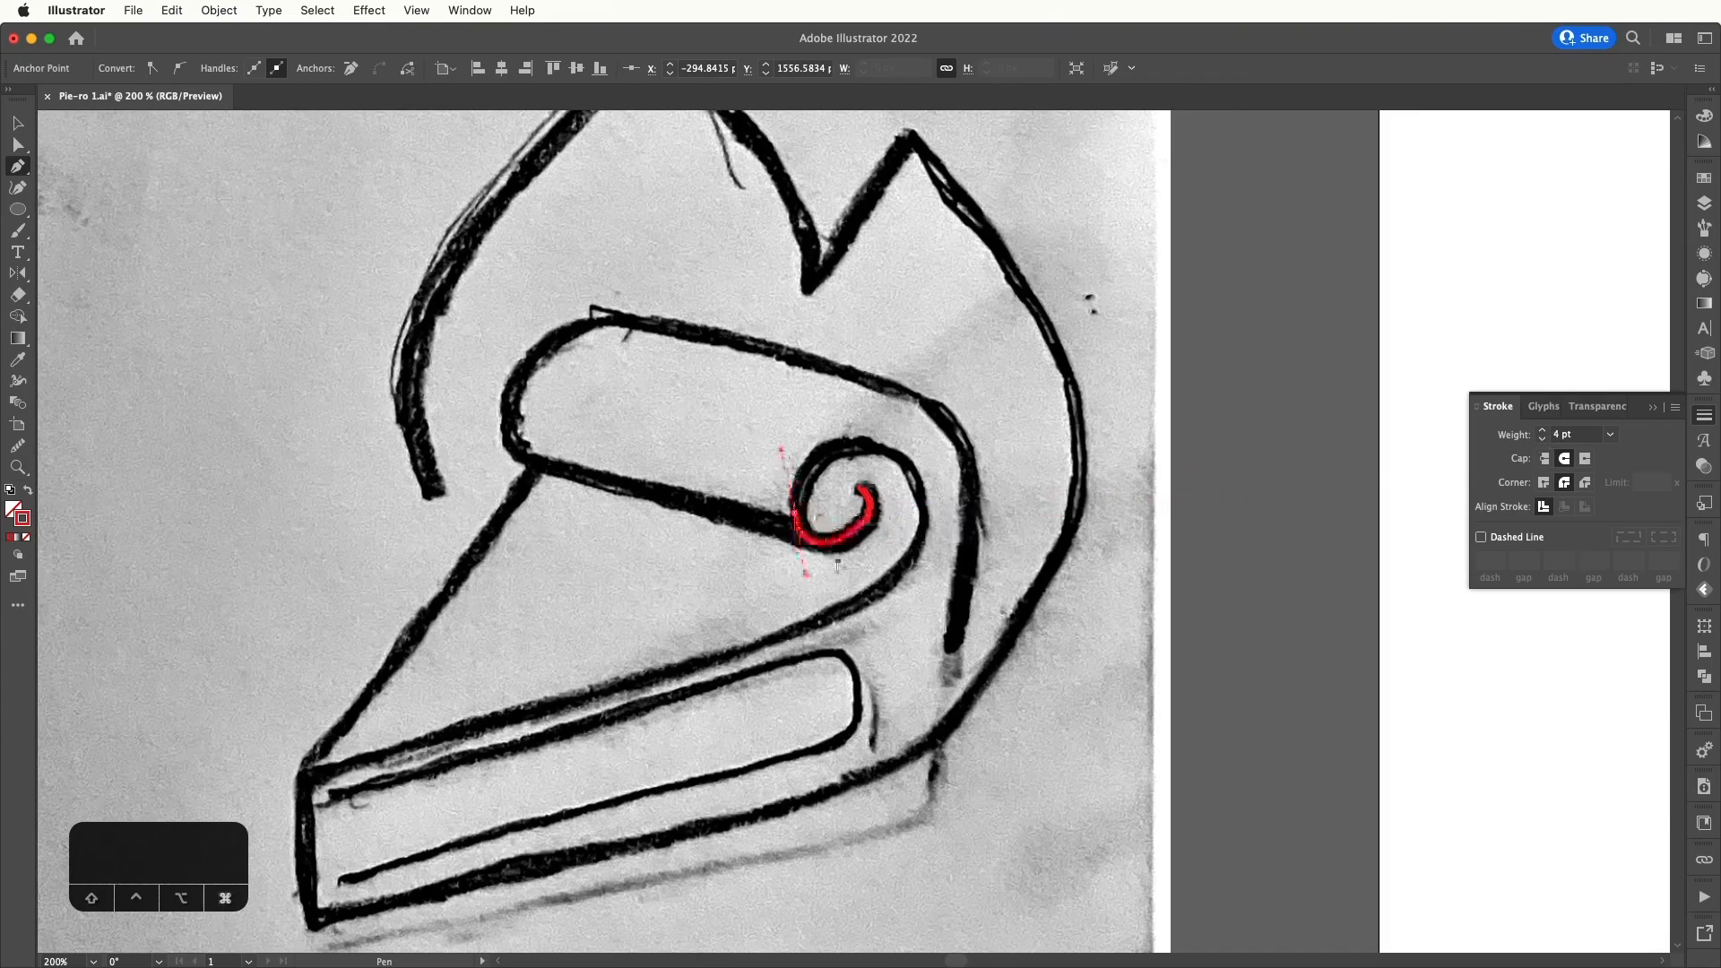
- Continue the path around the crust's spiral, following the sketched curl to its outer edge
click(822, 545)
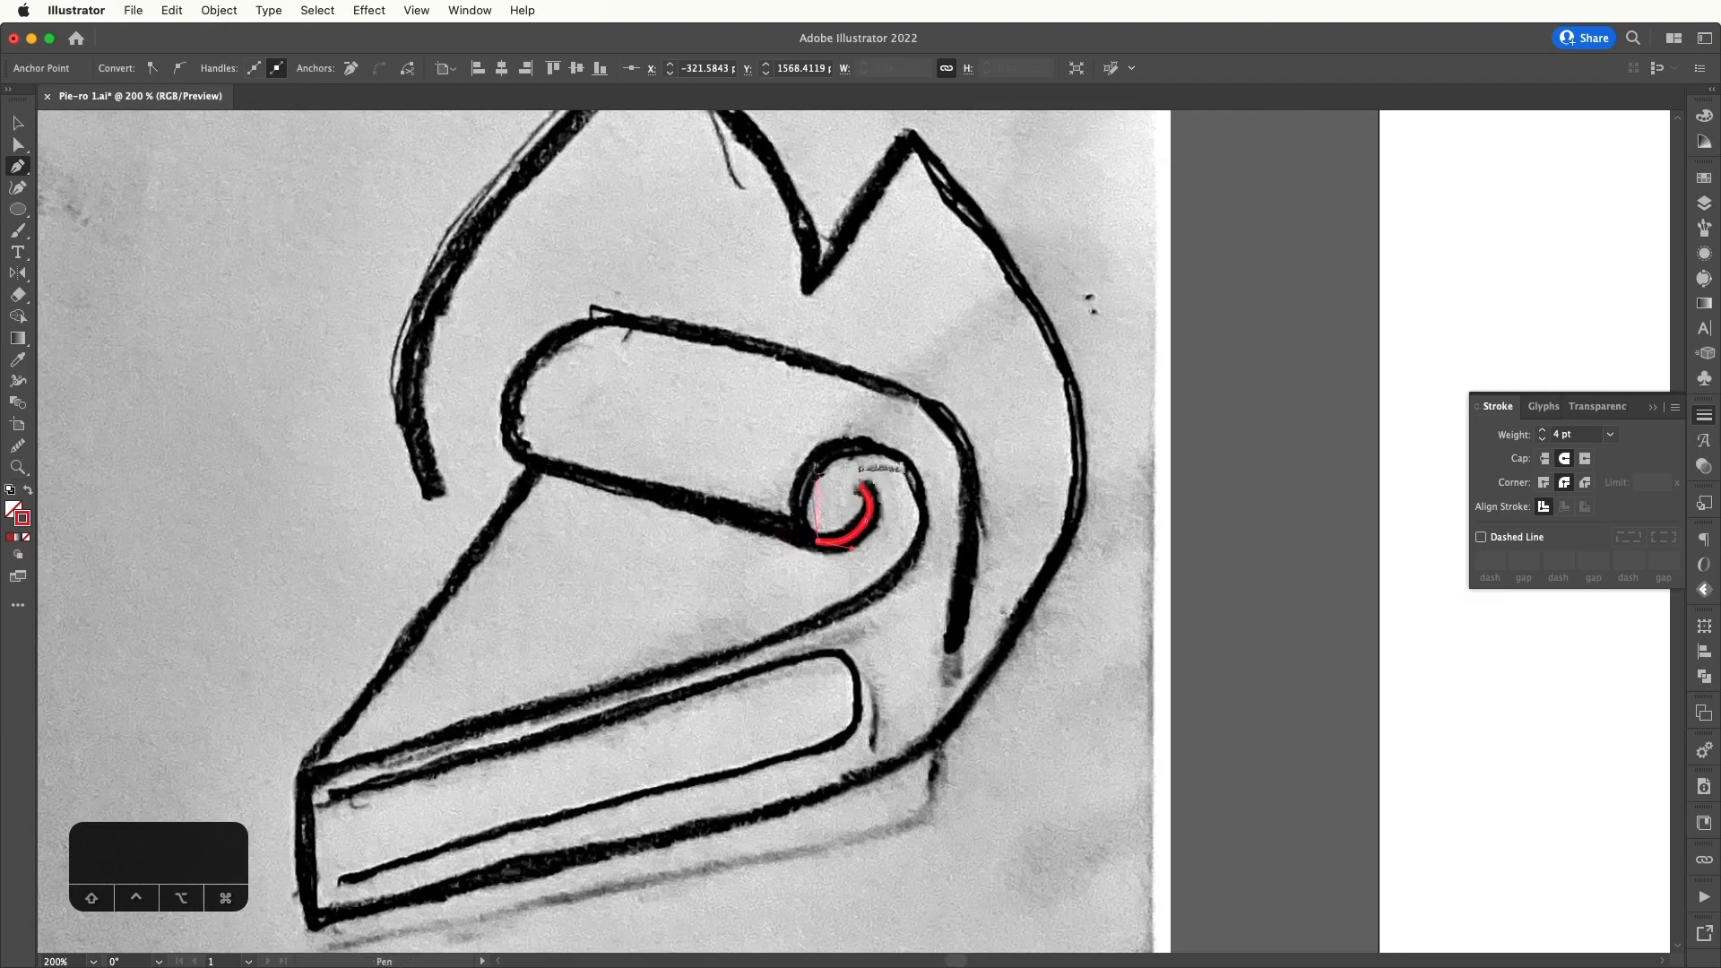
mouse_move(818, 459)
mouse_down()
mouse_move(861, 416)
mouse_move(821, 434)
mouse_move(923, 454)
mouse_up()
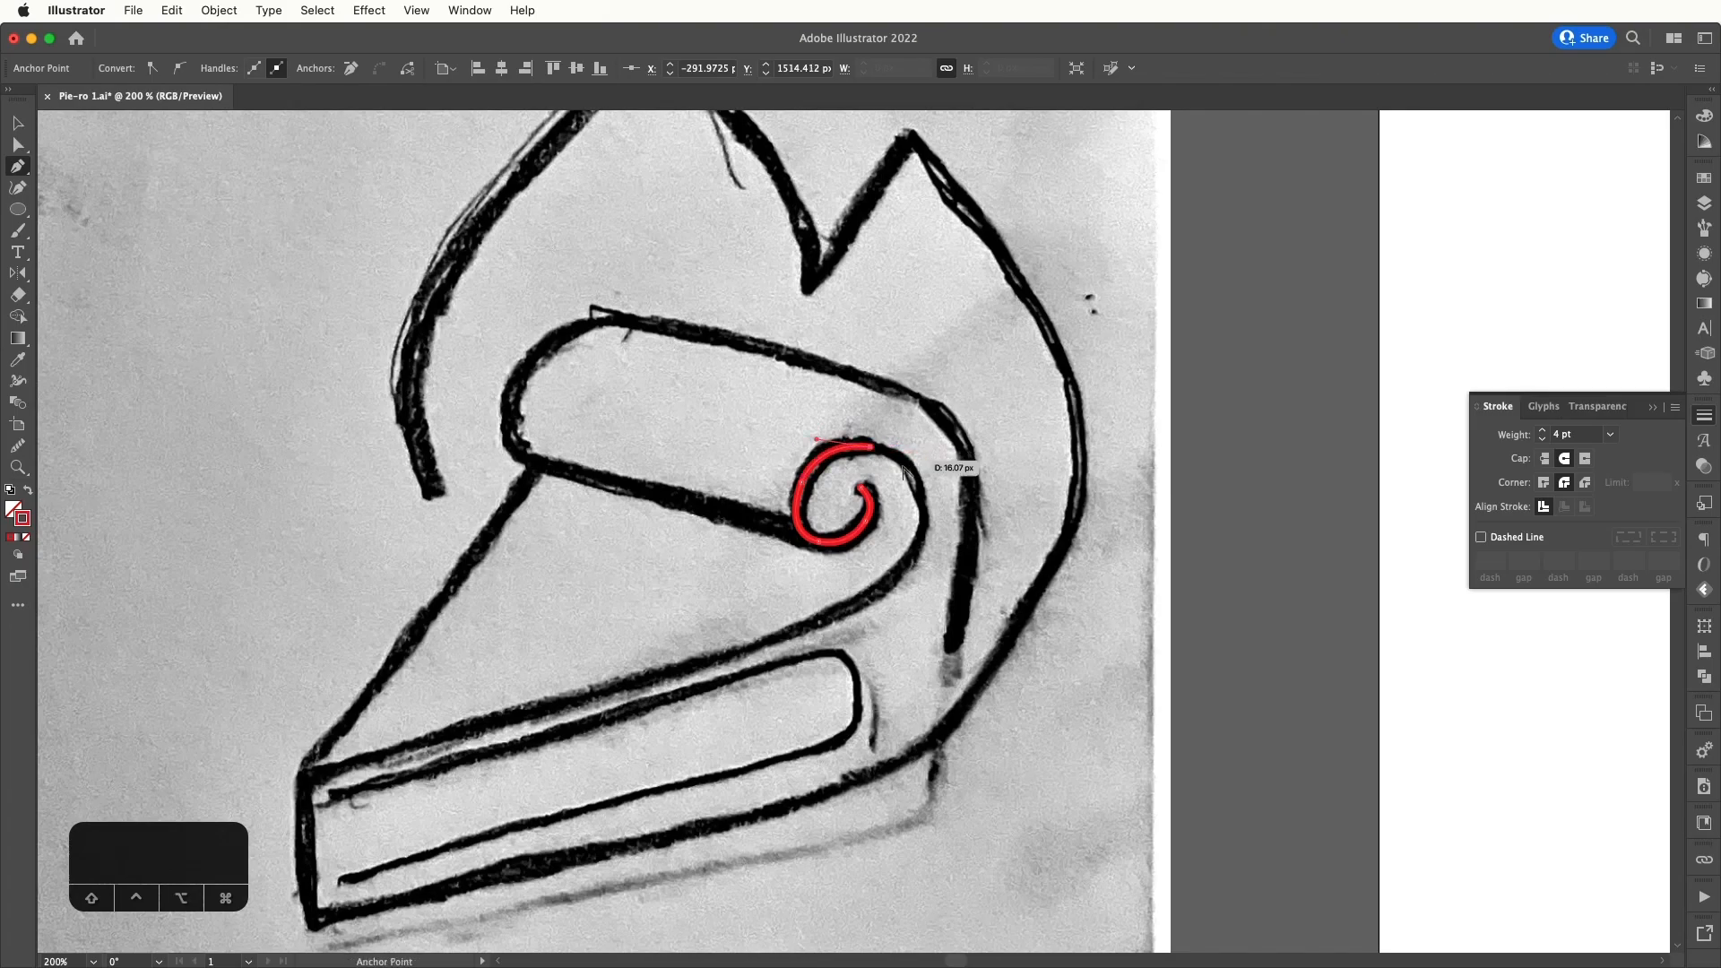
drag(917, 549, 886, 627)
click(916, 550)
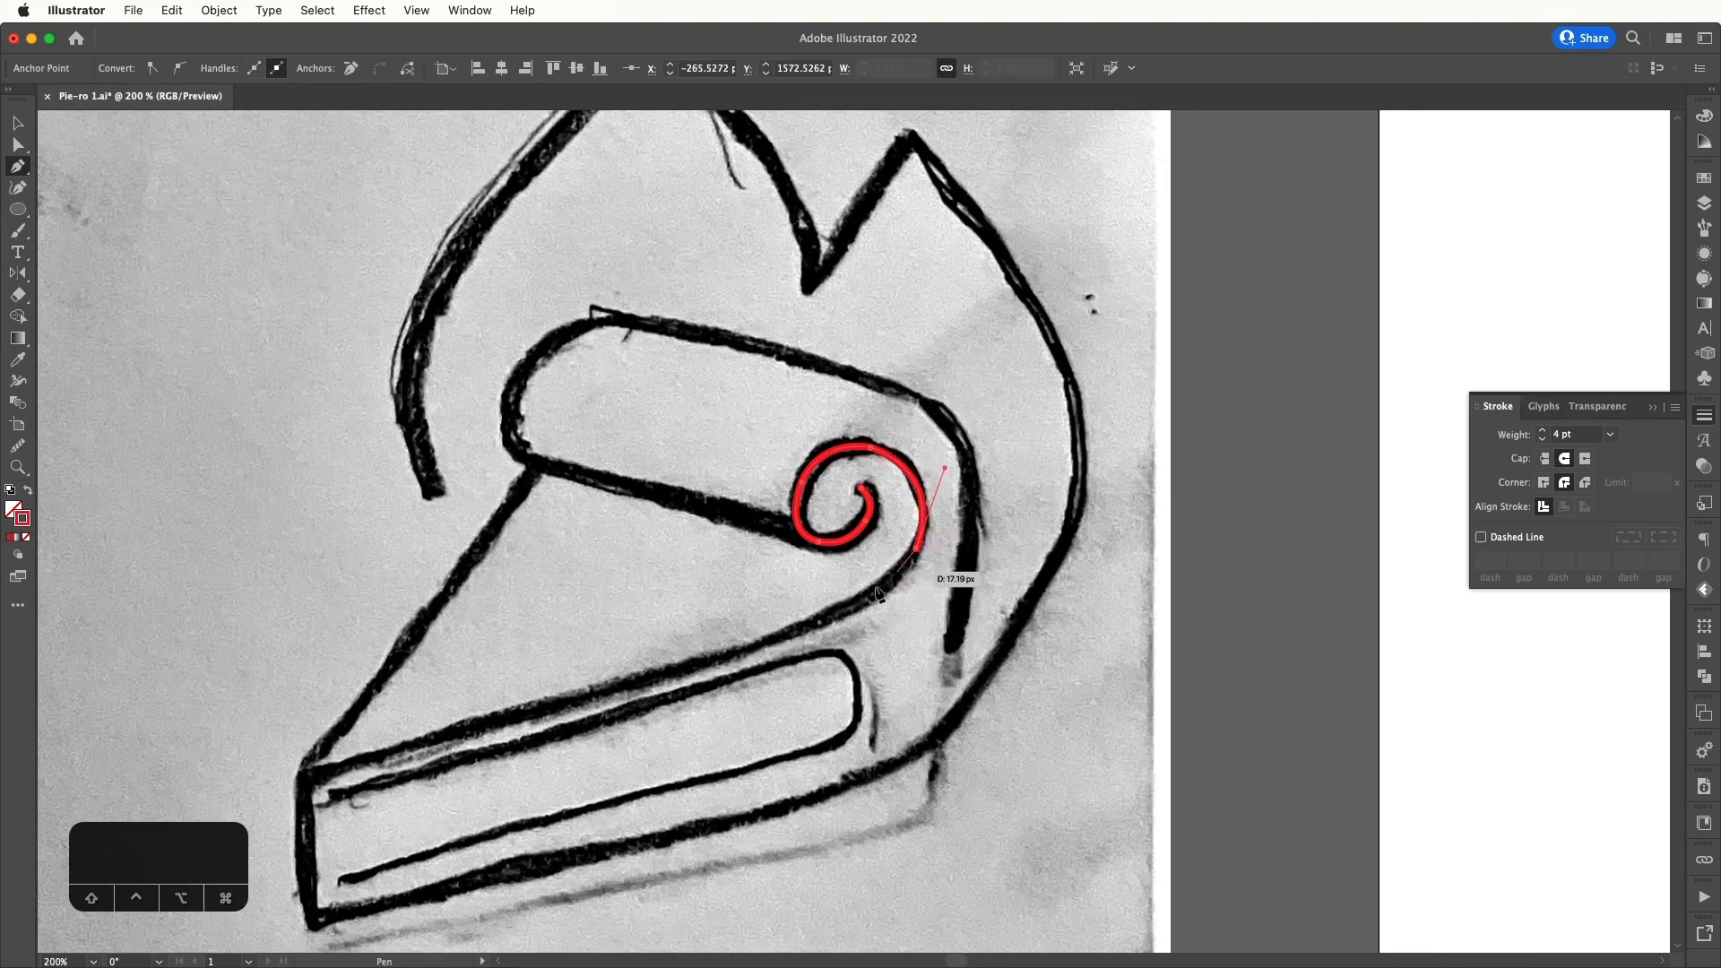
- Extend the spiral path along the slice's upper front edge to the tip and back up to the crust roll, then end it
drag(771, 637, 671, 652)
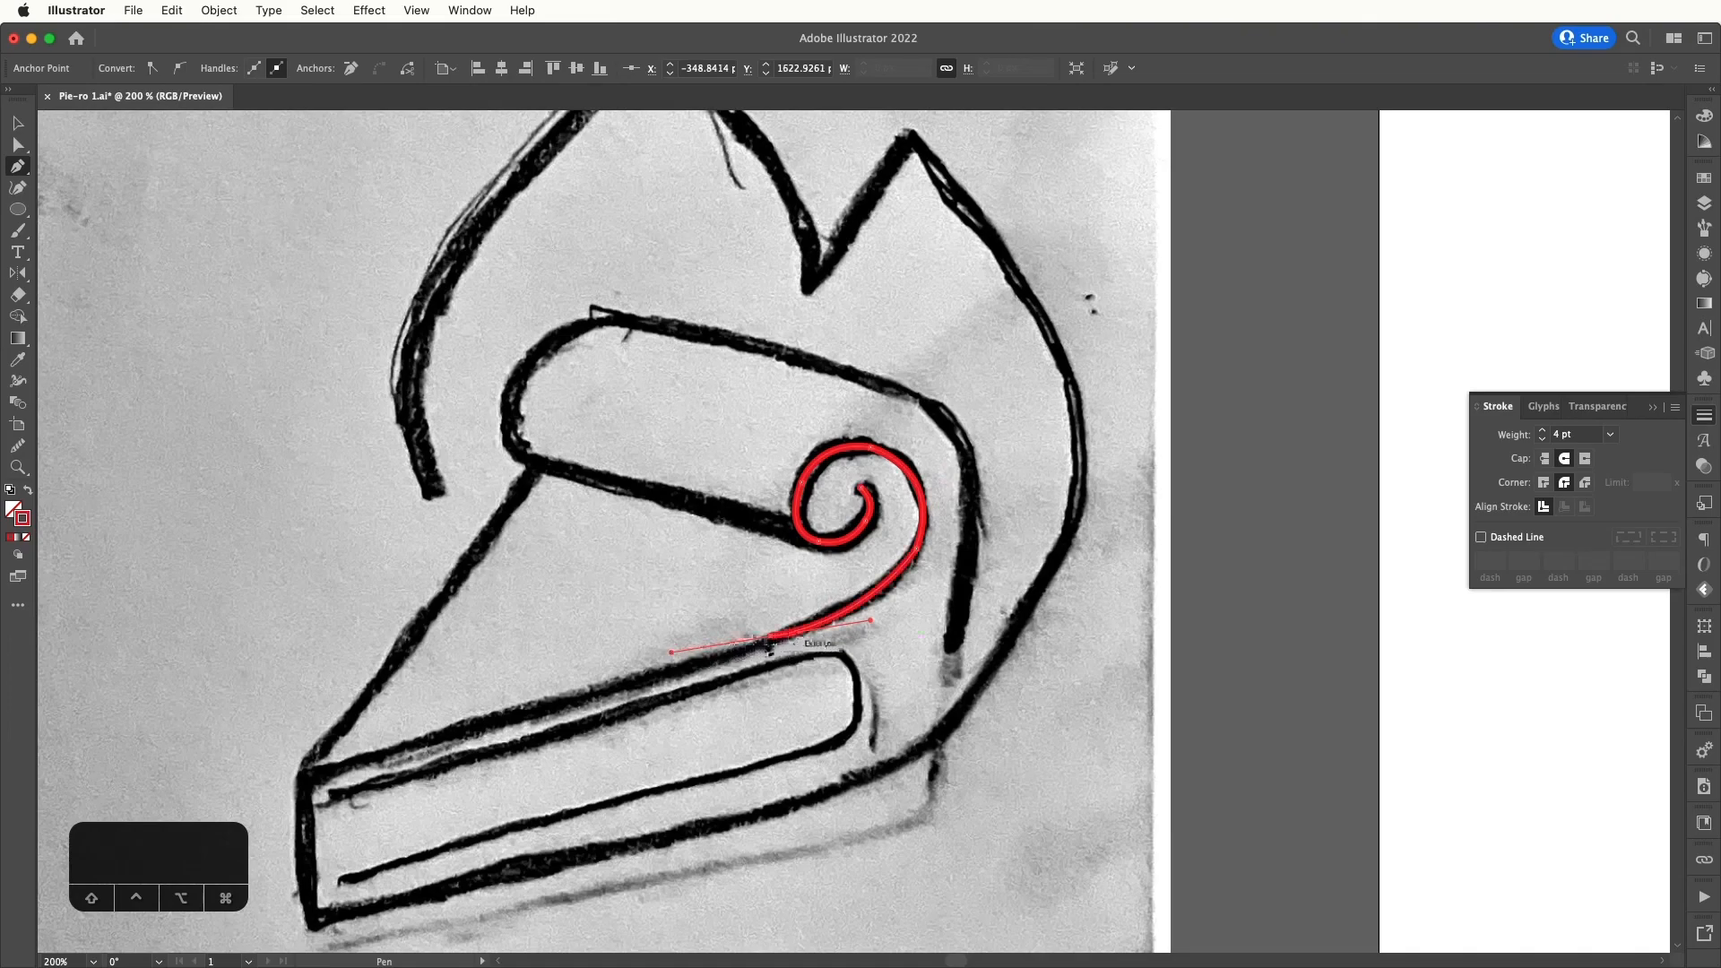
click(771, 638)
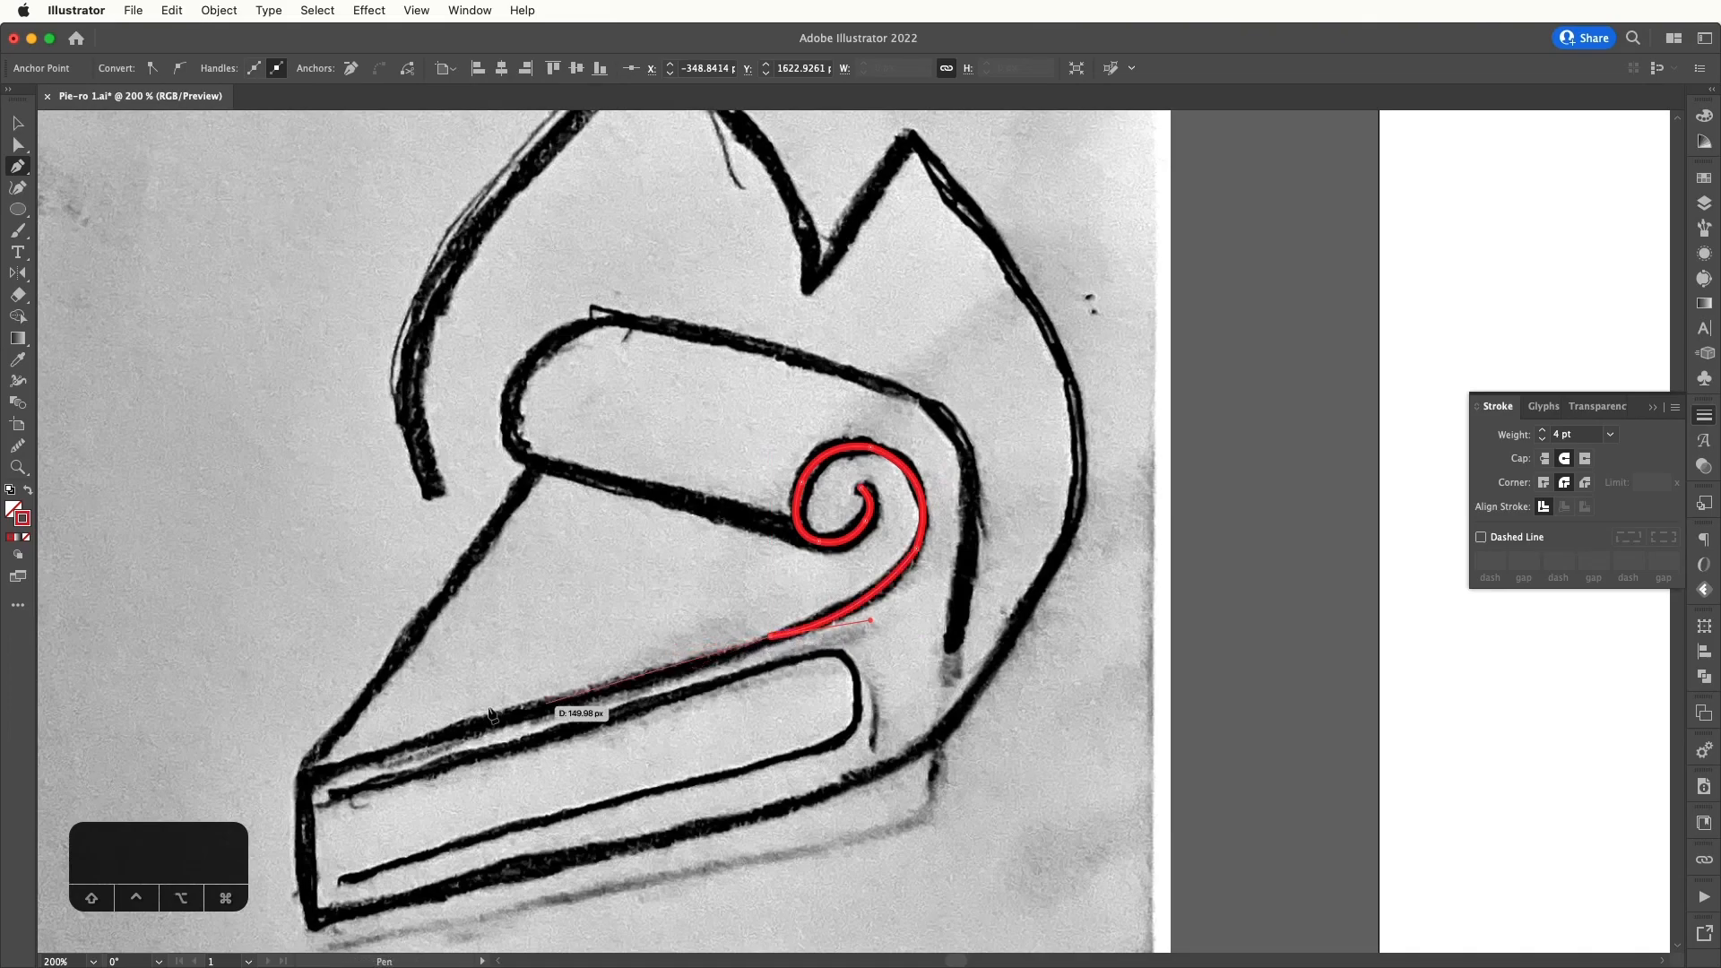
click(305, 771)
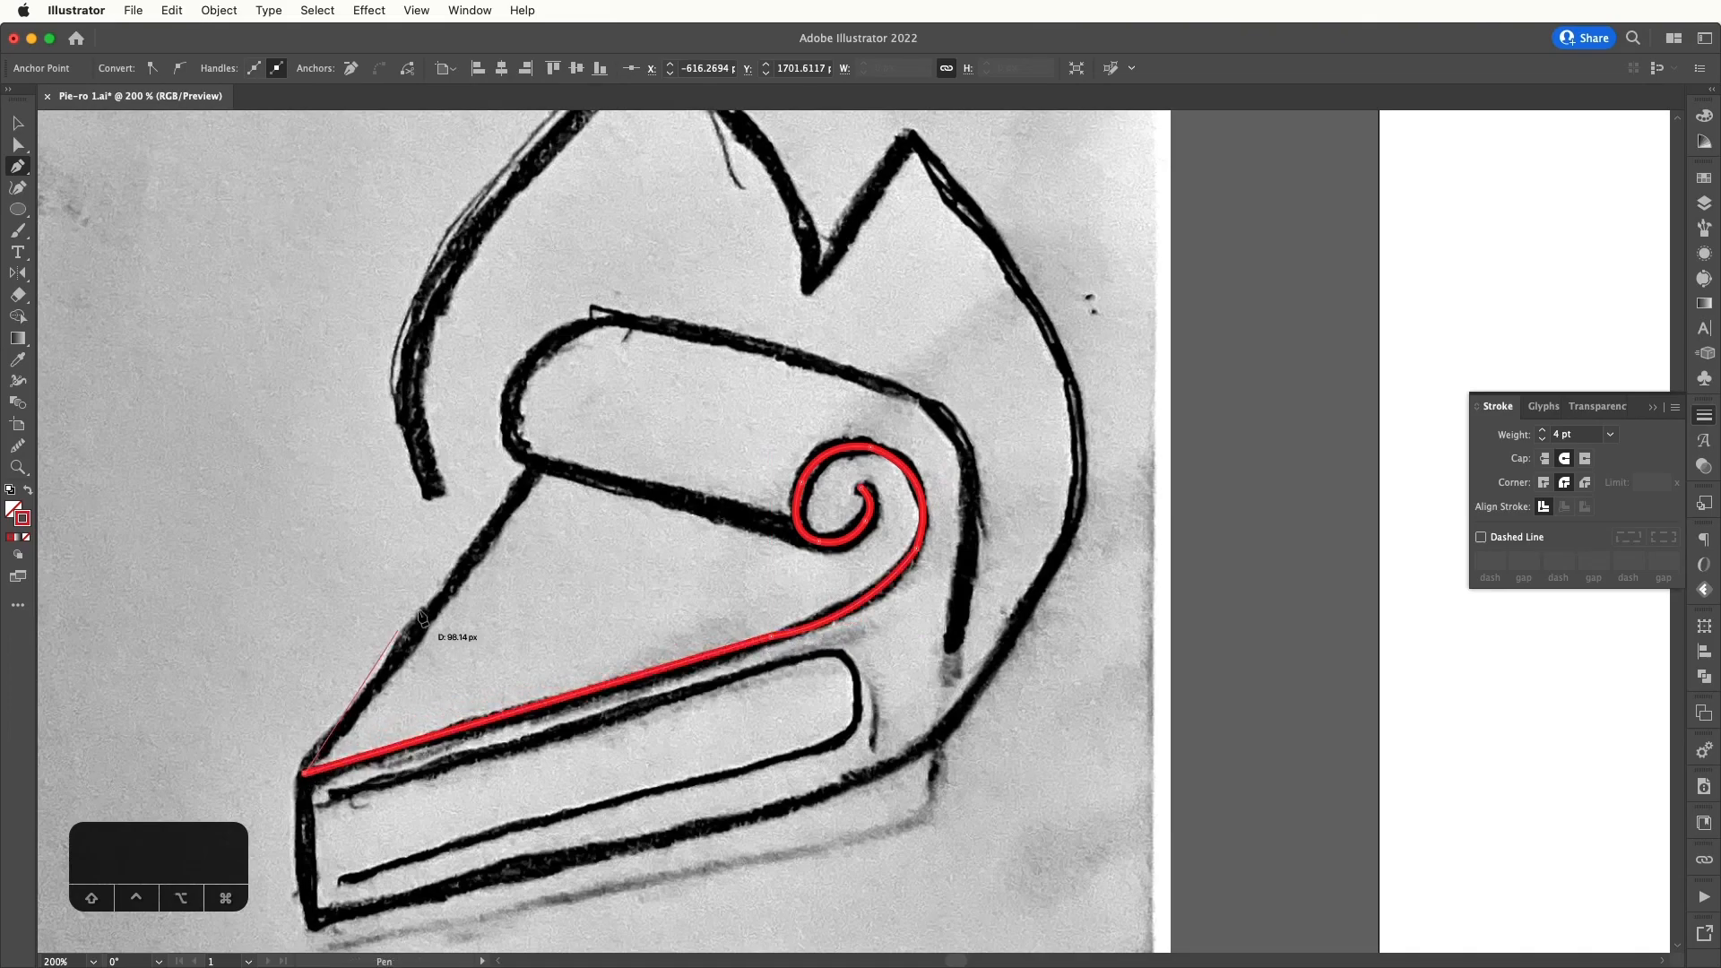
click(530, 475)
drag(642, 516, 639, 527)
key(v)
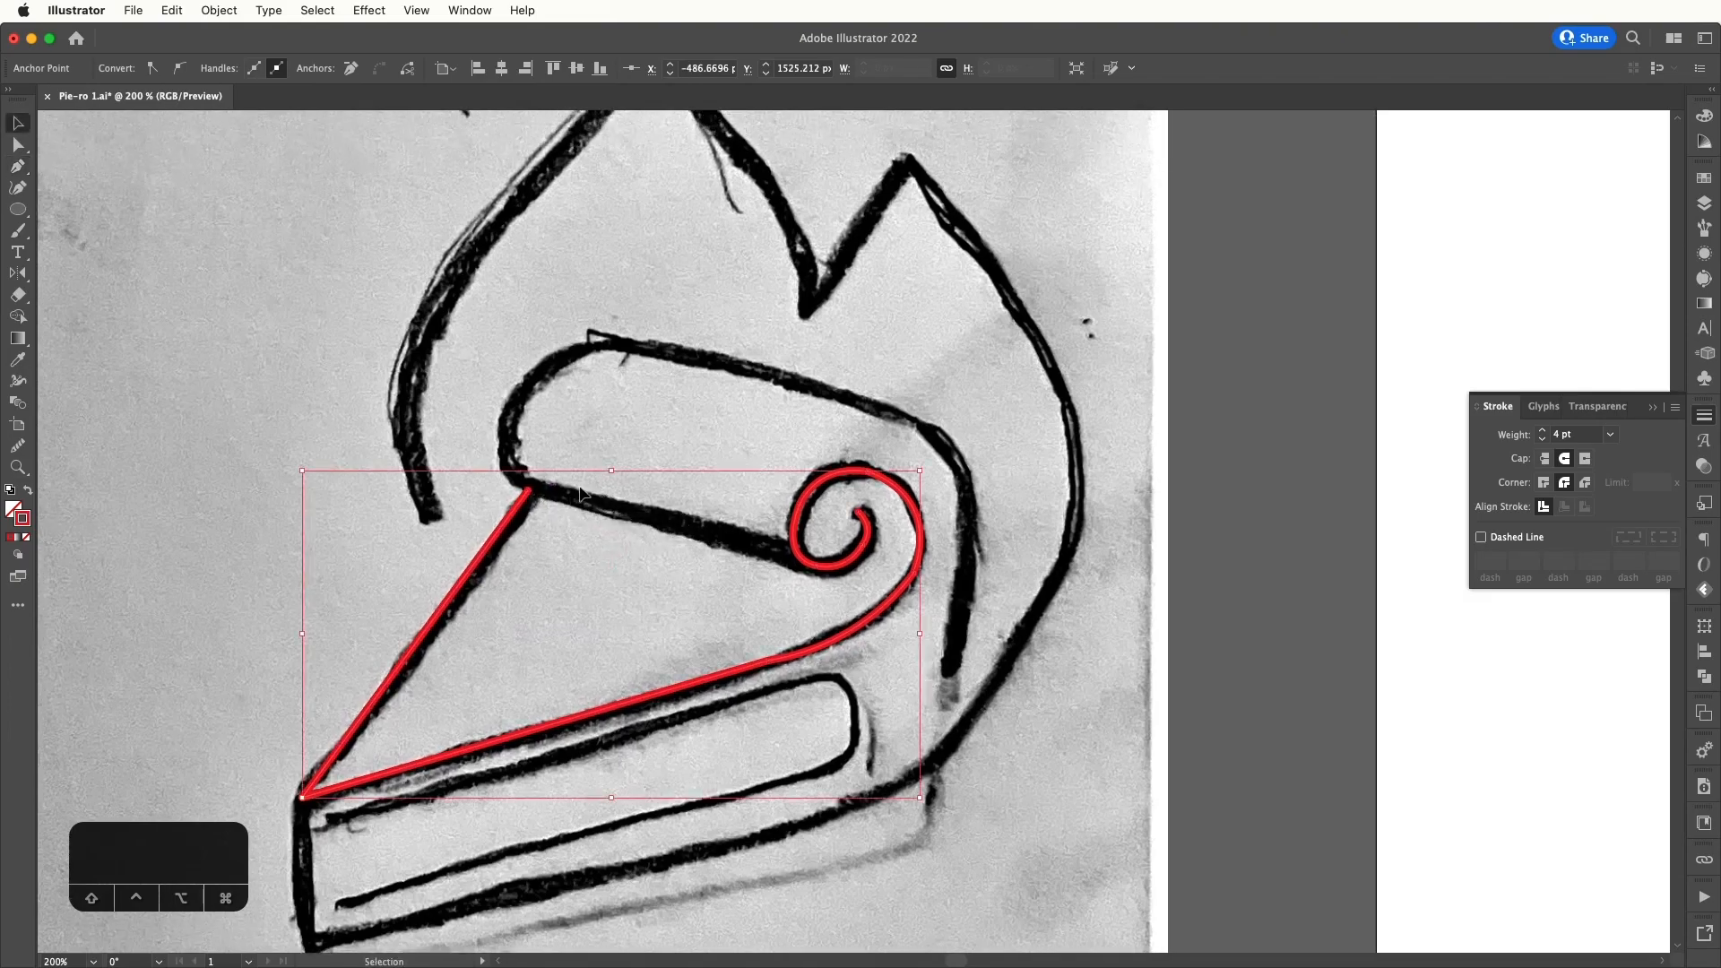
click(580, 423)
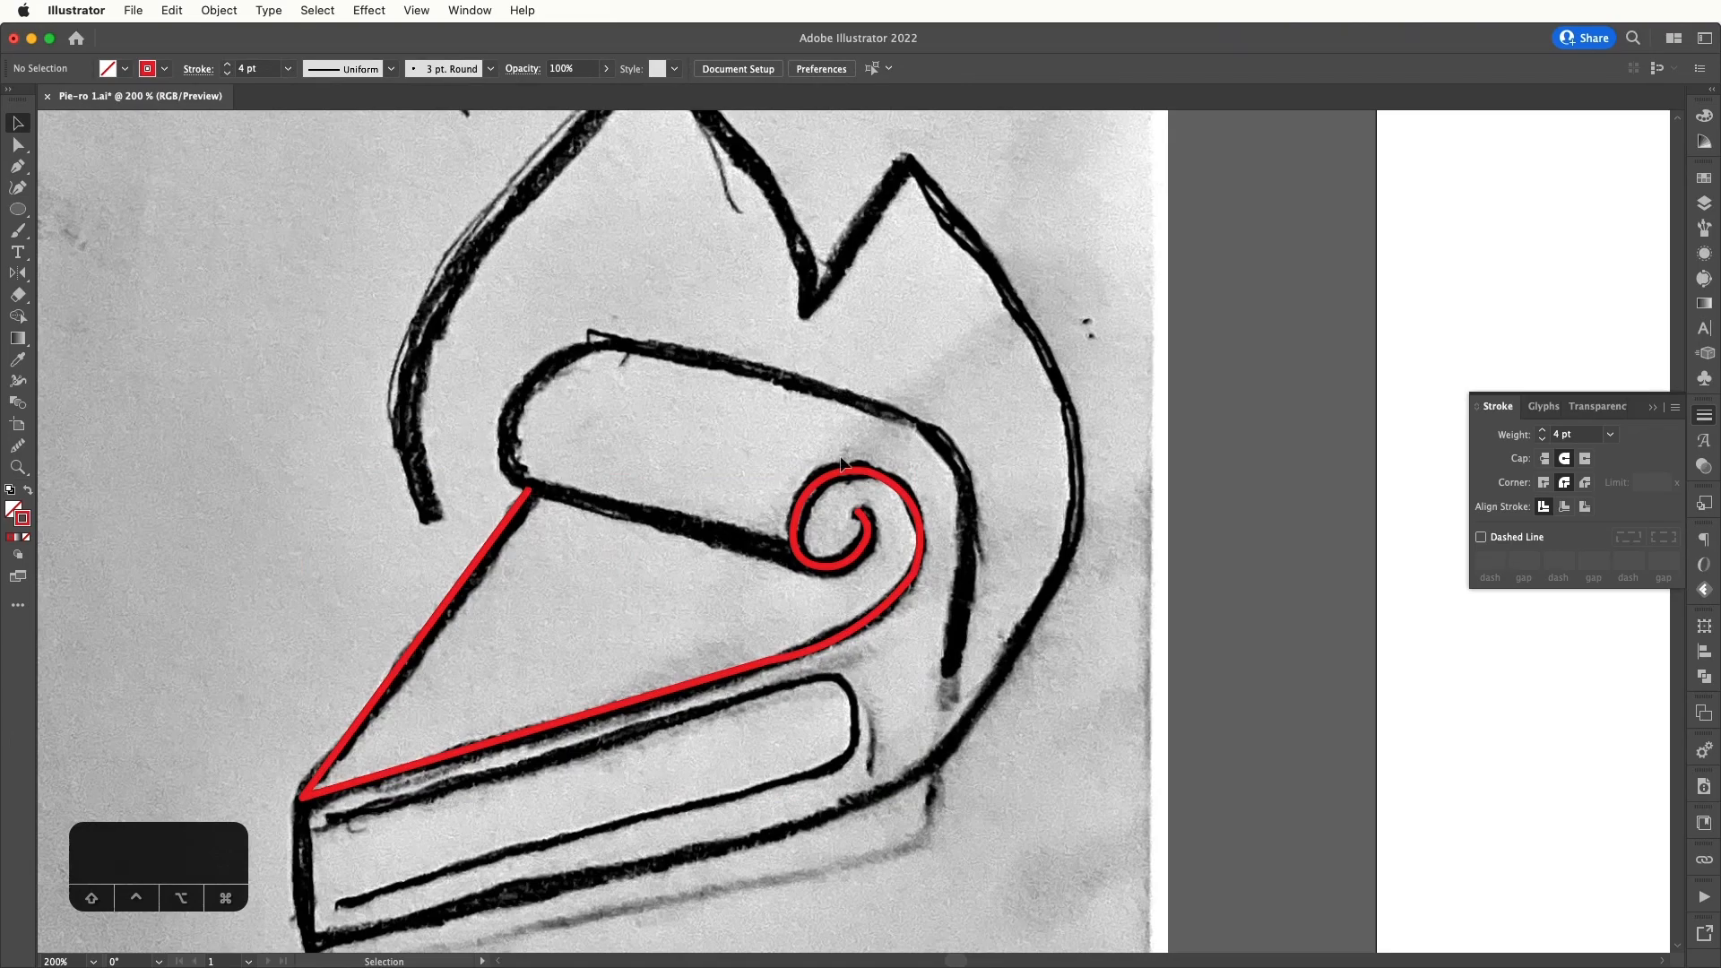
- Trace the crust roll's lower edge from the spiral and around its rounded far end with a new Pen path
key(p)
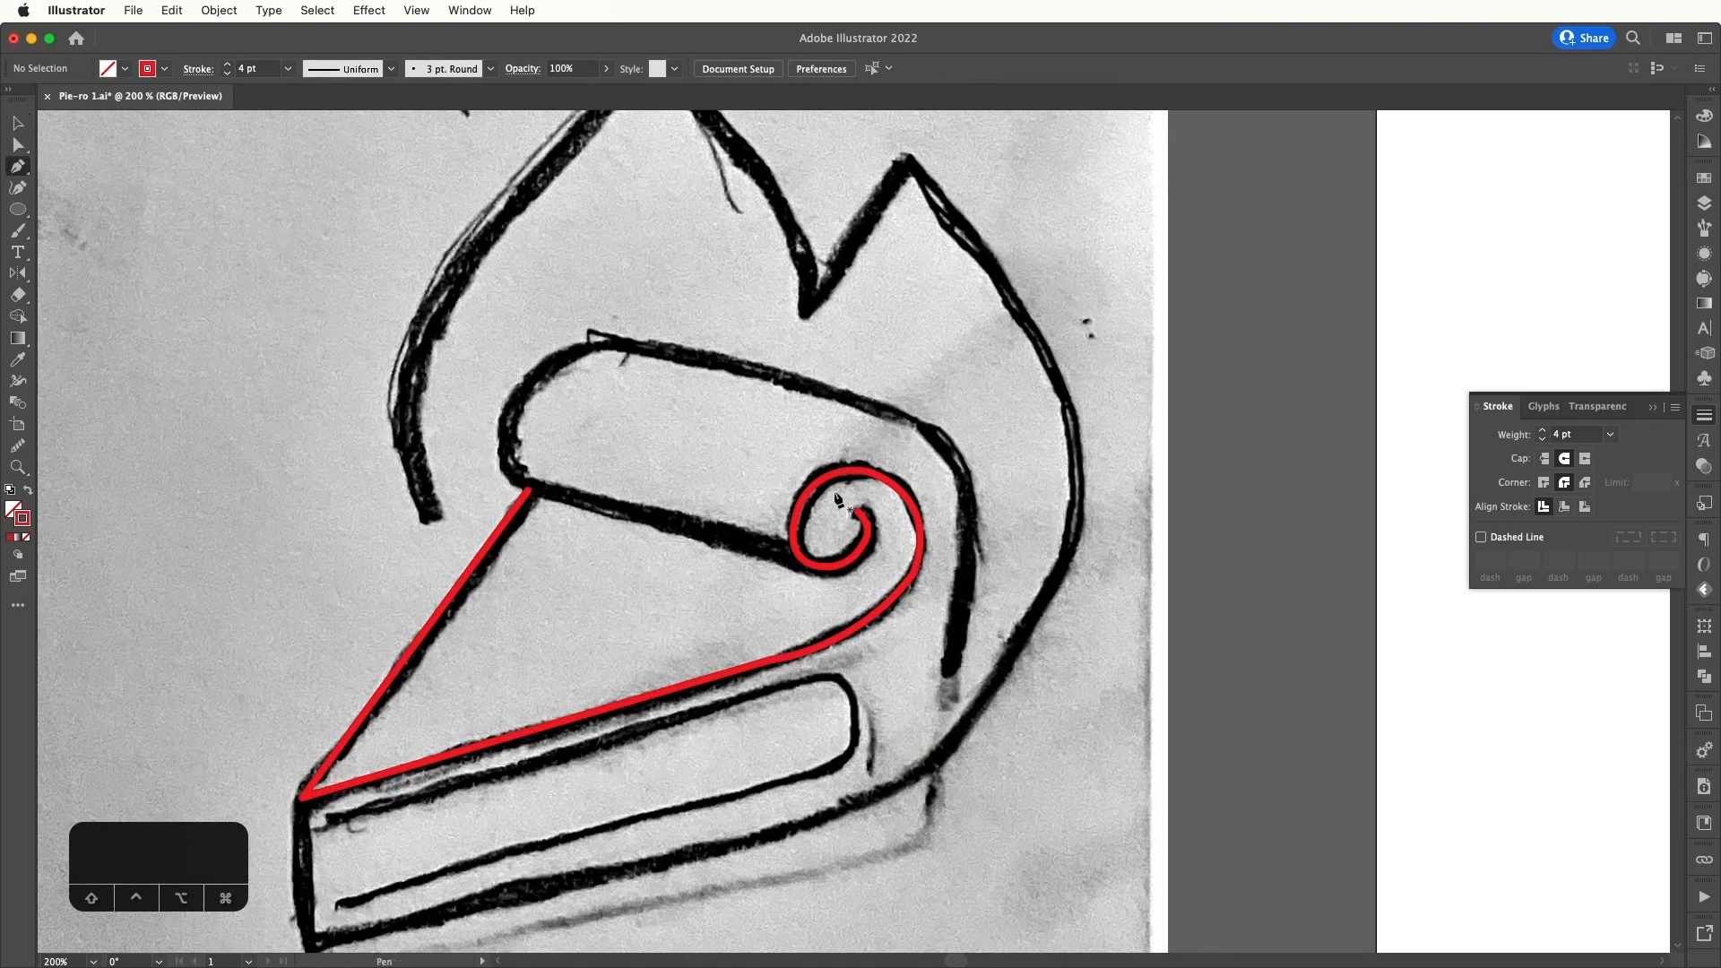
click(797, 557)
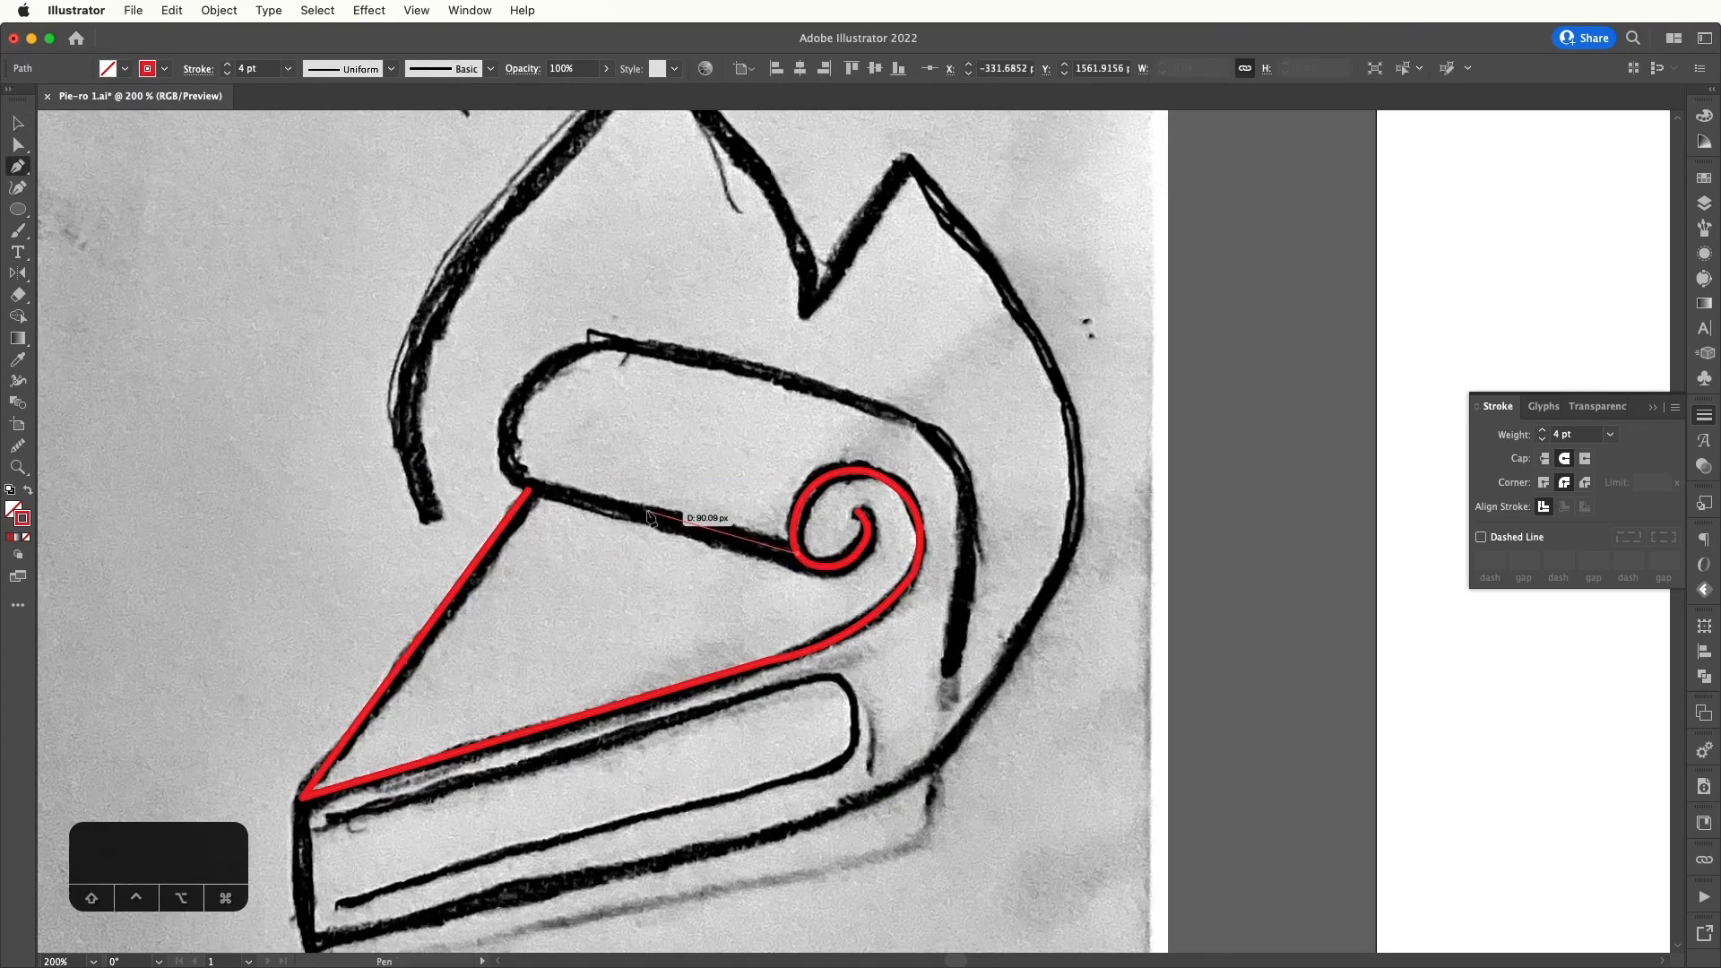
click(521, 485)
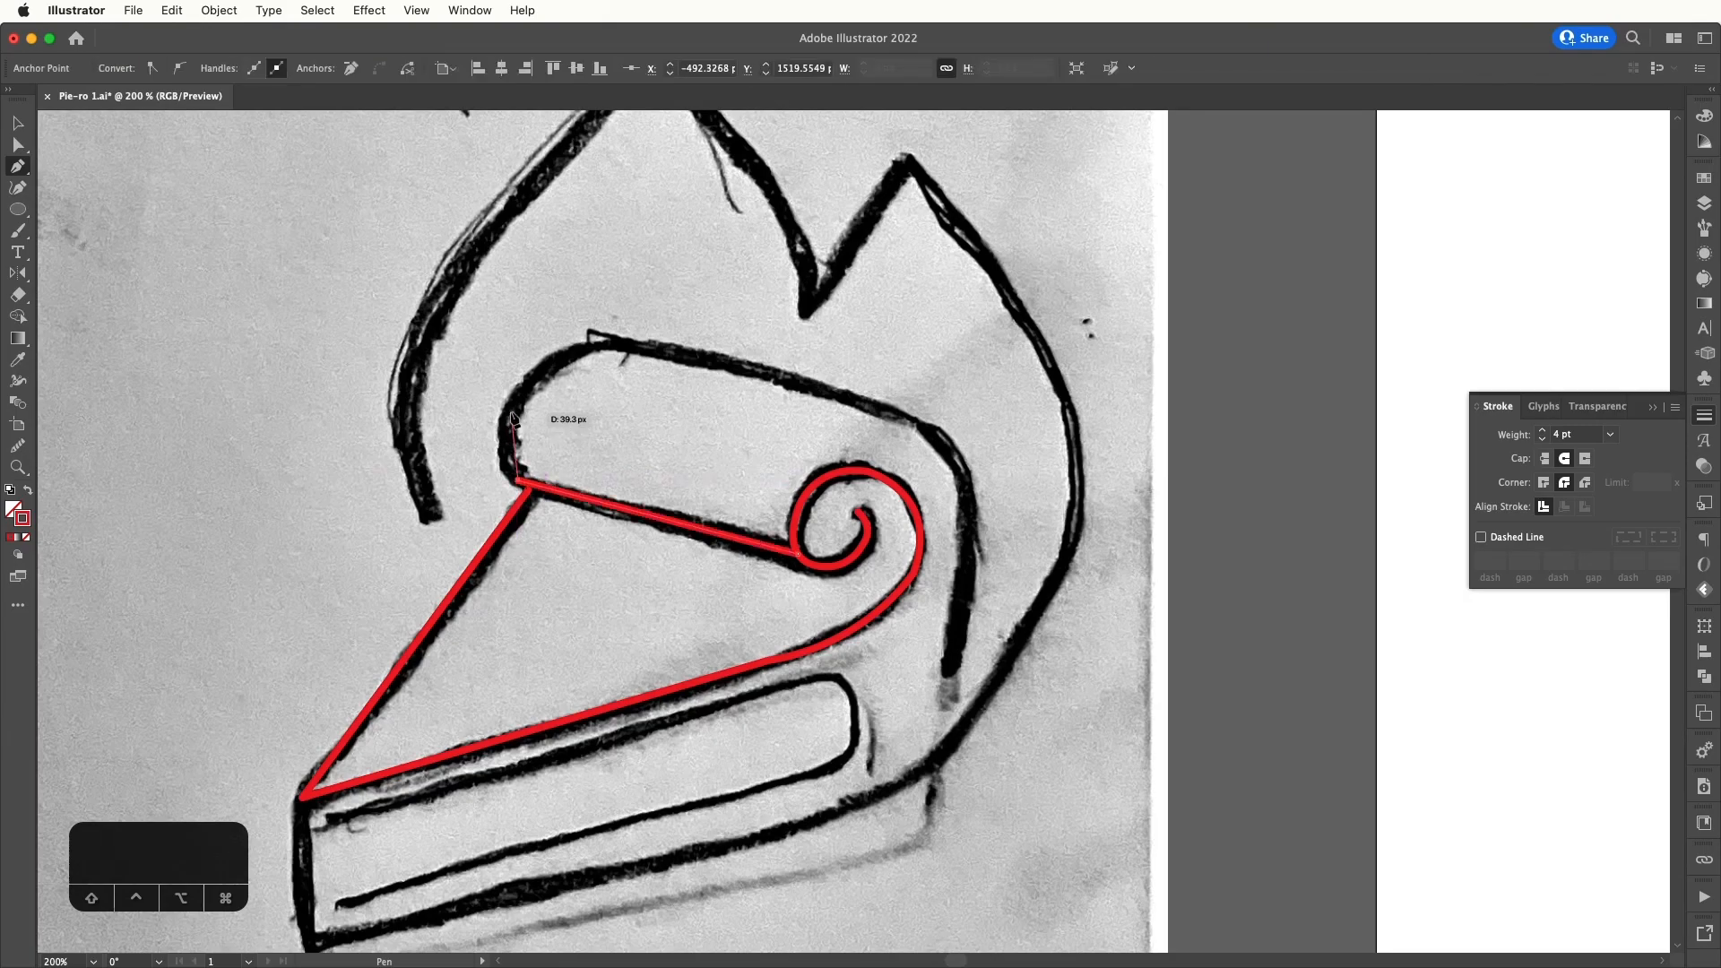
drag(511, 412, 530, 366)
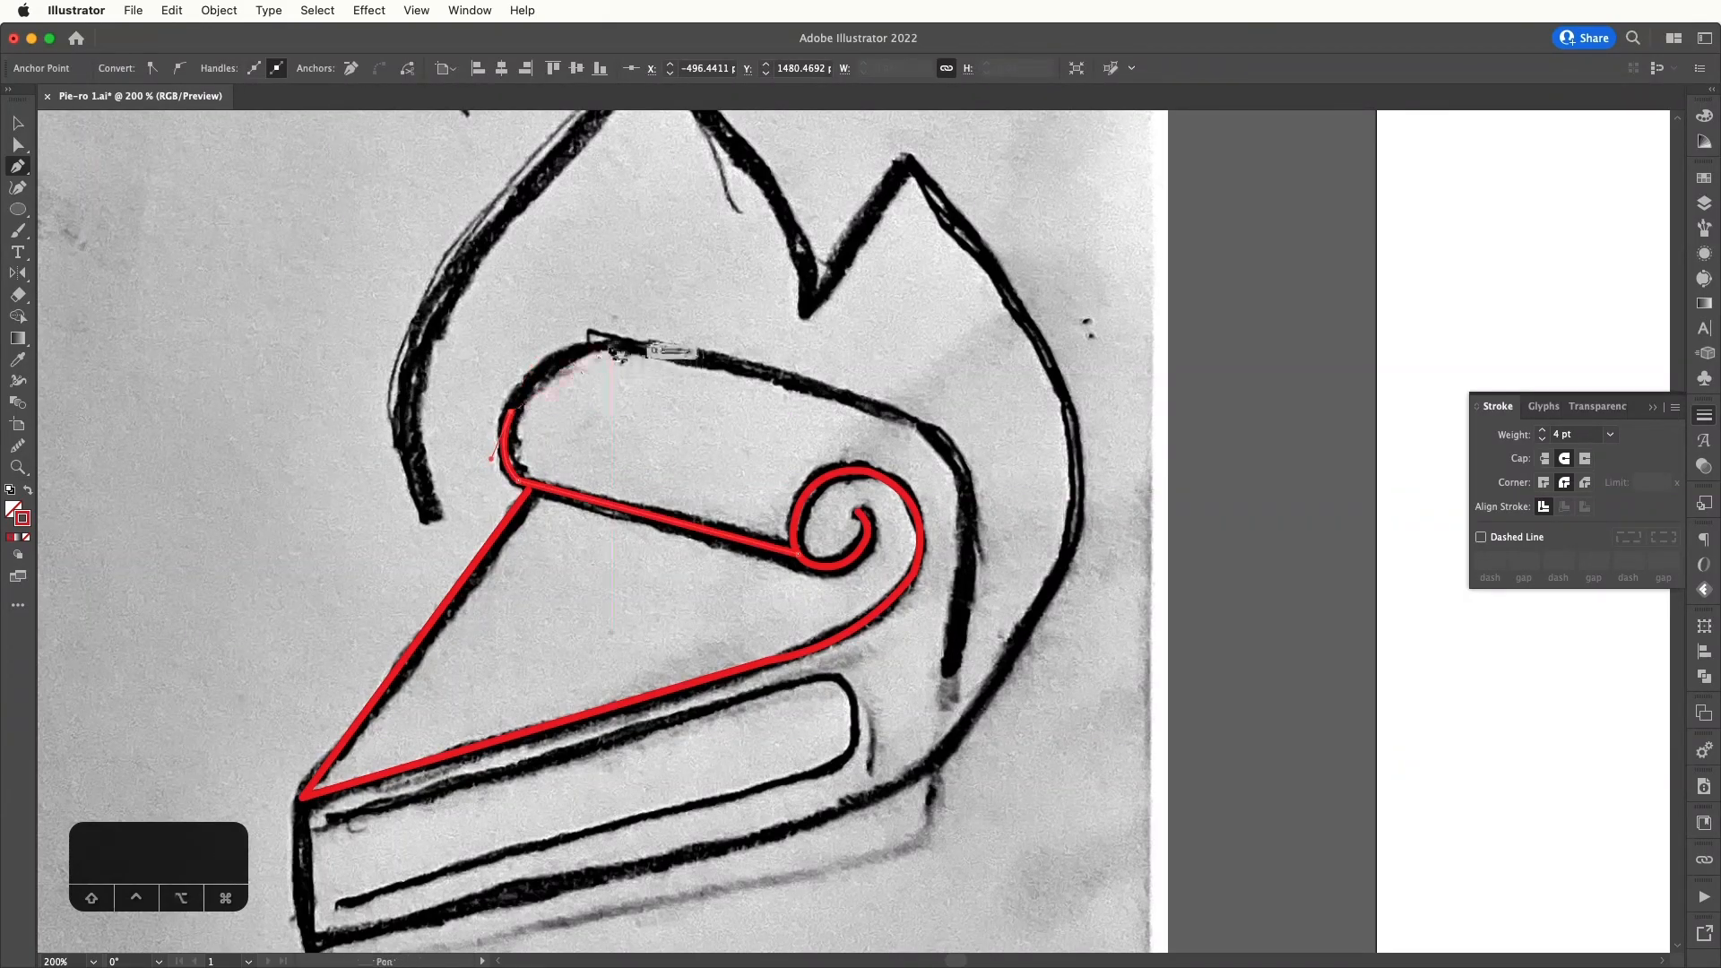
drag(611, 343, 685, 352)
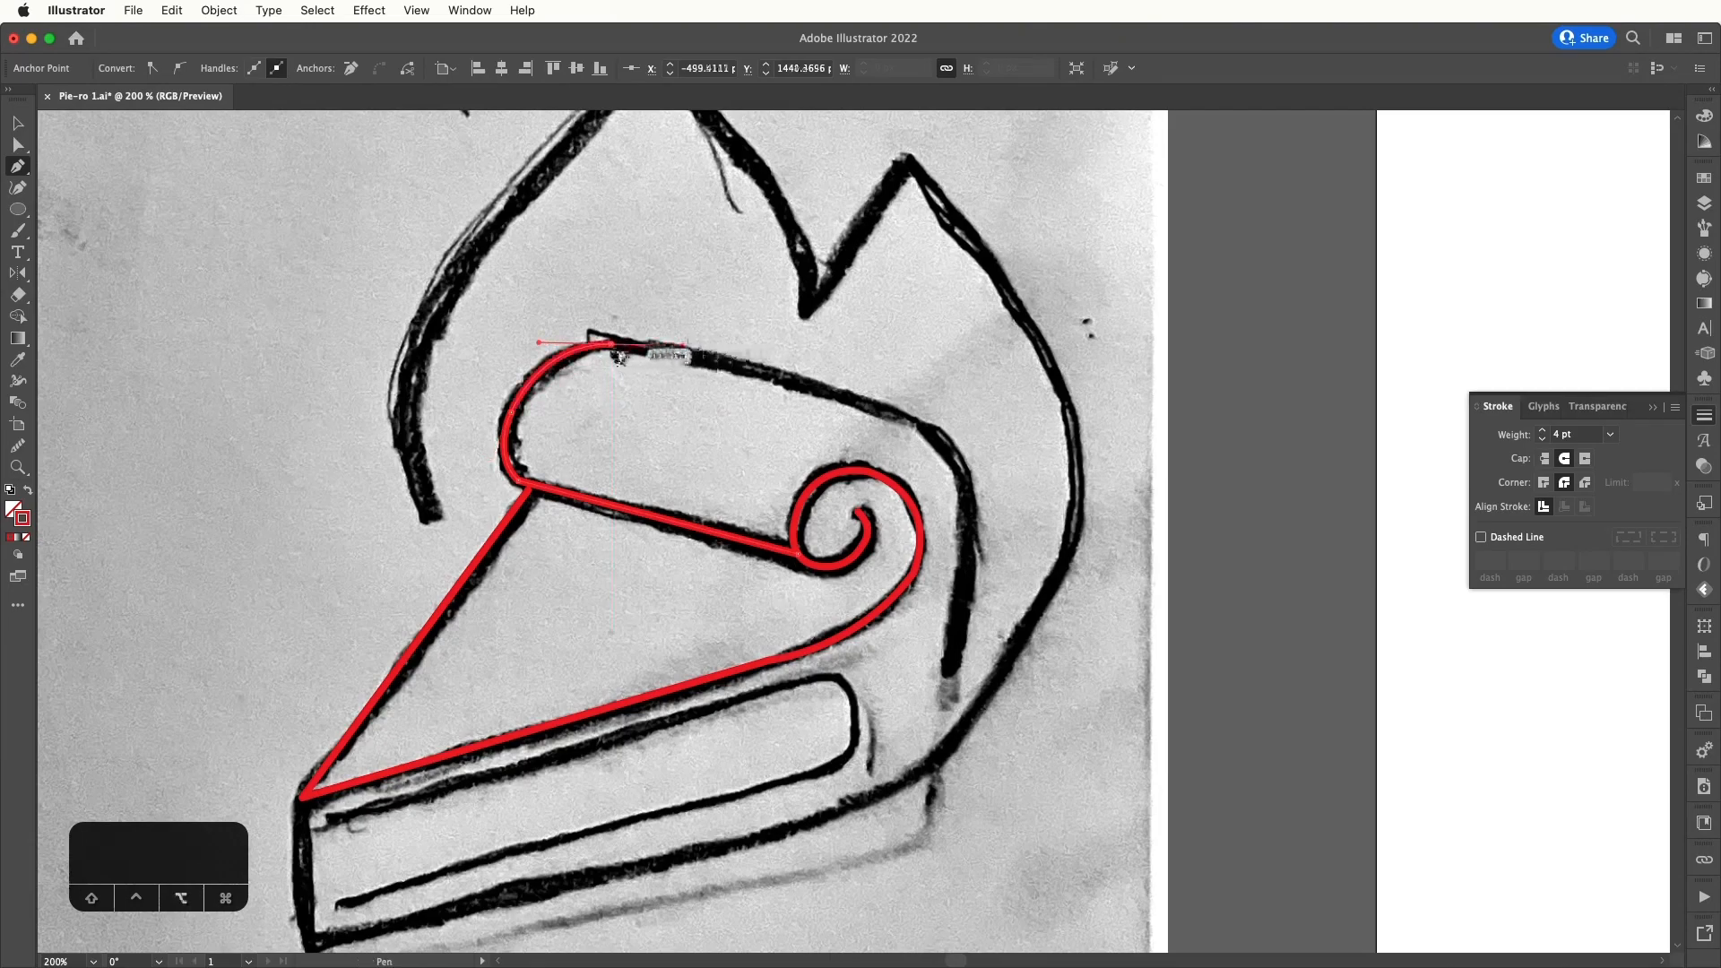
click(612, 344)
- Continue the crust path along the roll's upper edge, around the back corner and down the short back line, then end it
click(857, 399)
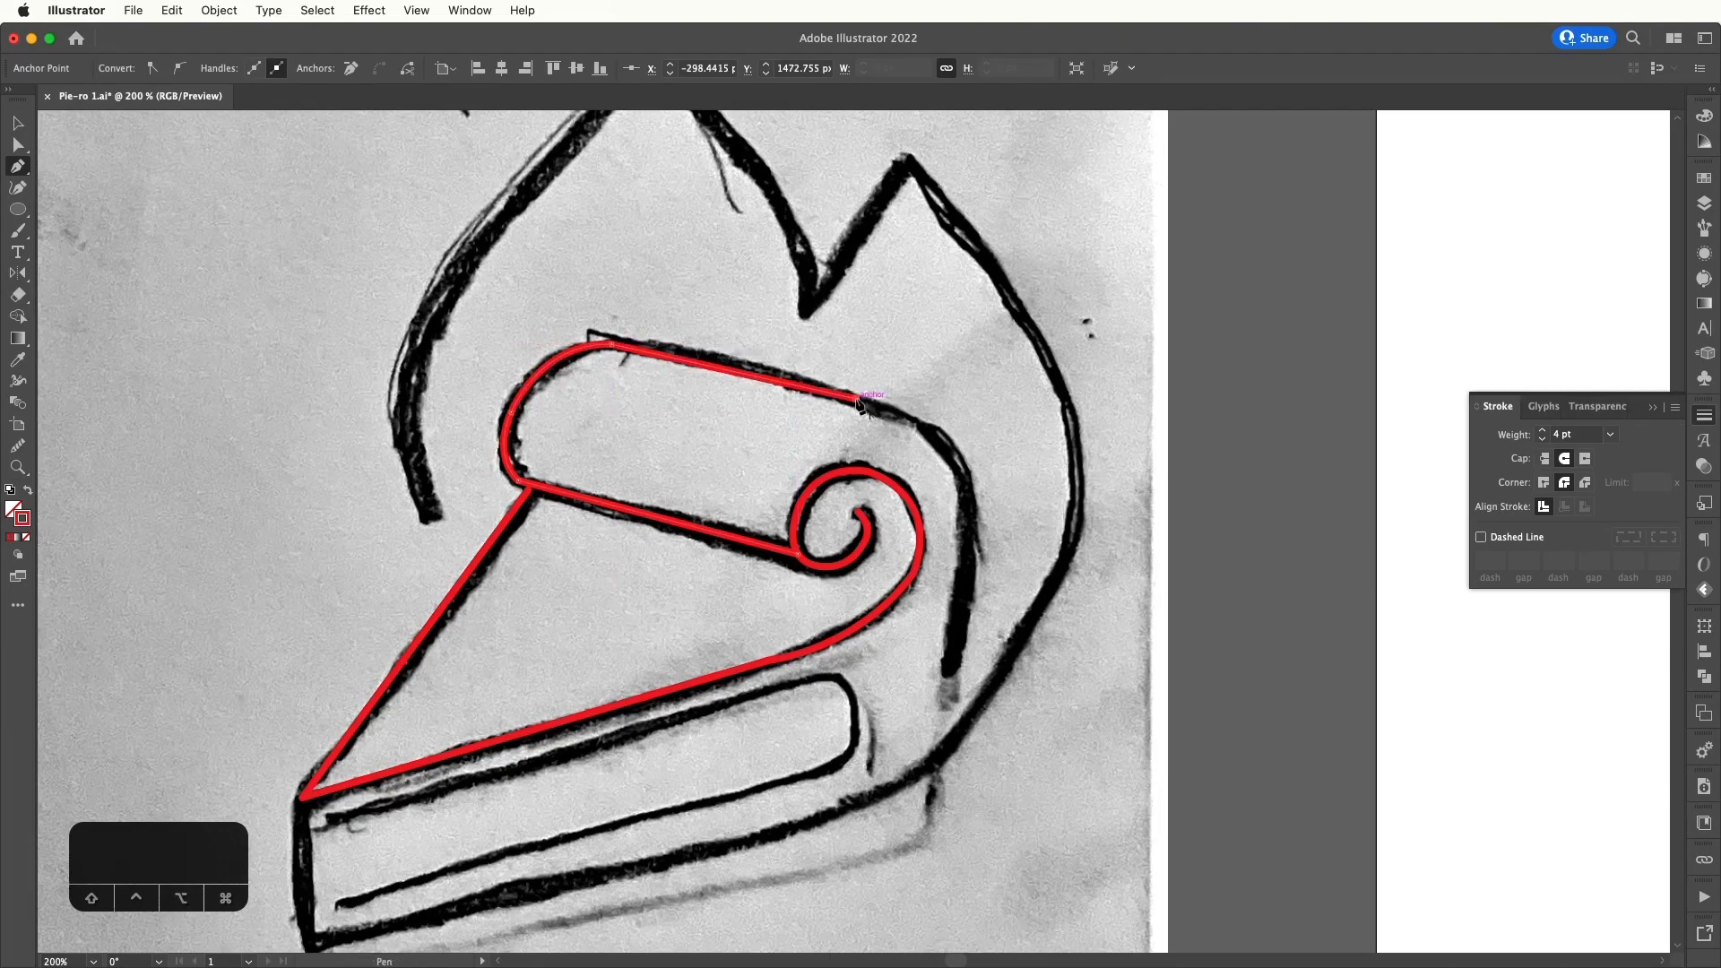
drag(966, 516, 958, 610)
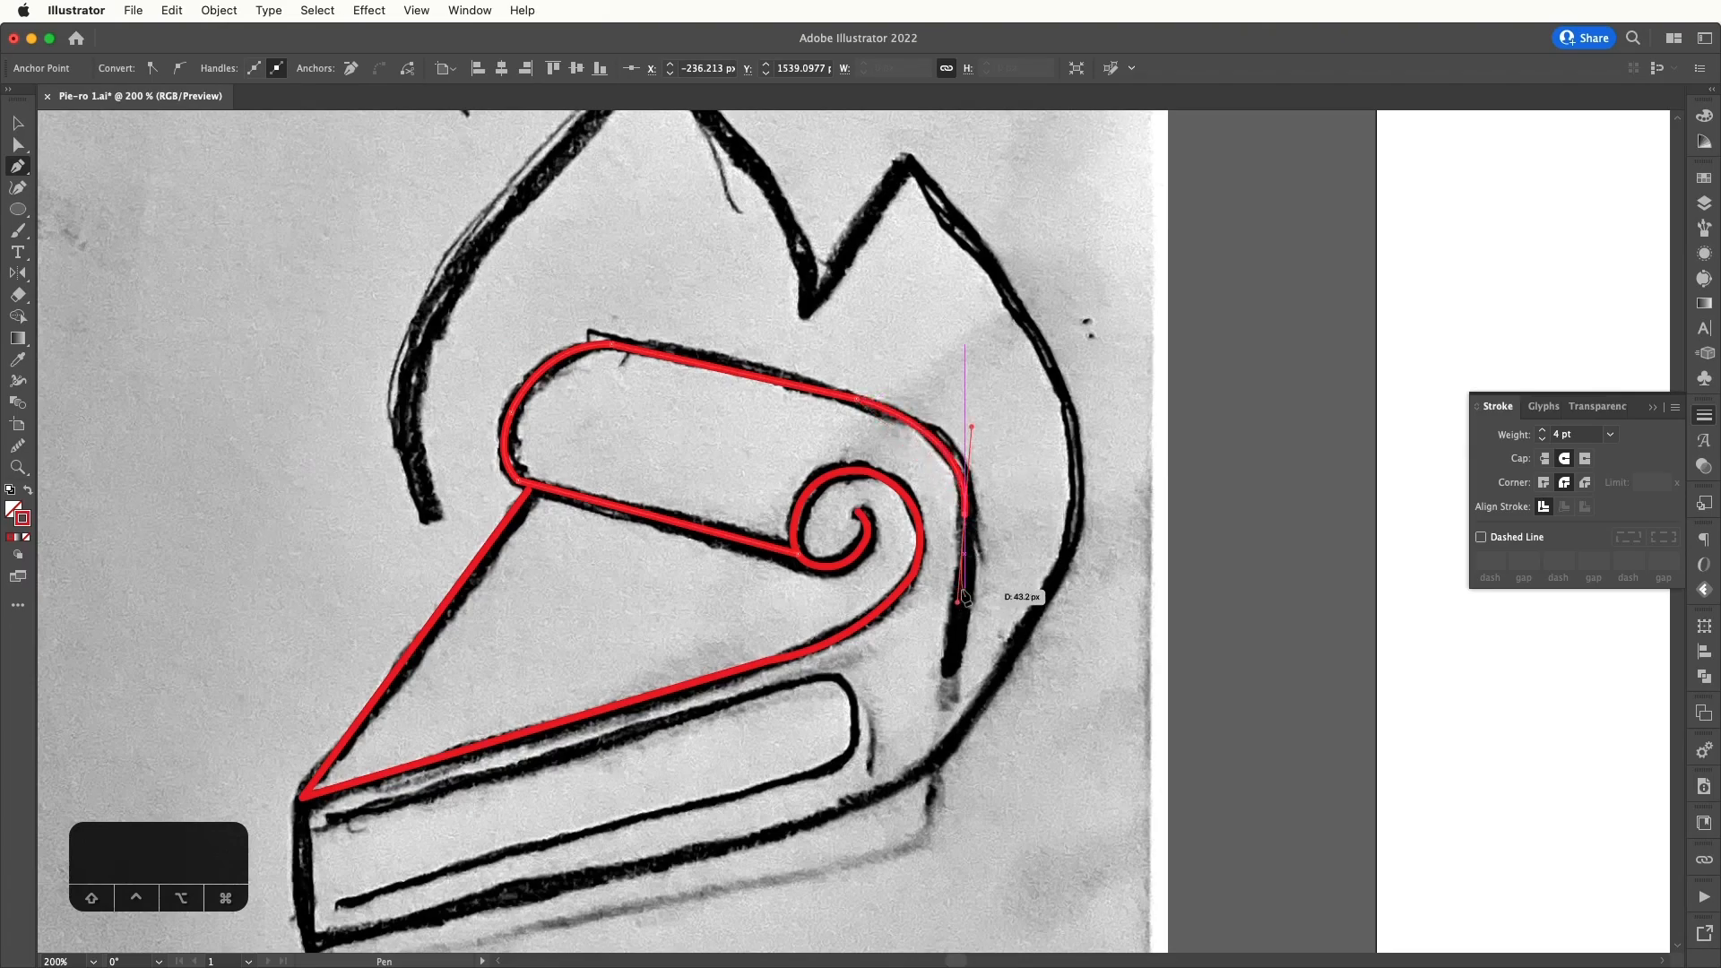
key(super+z)
drag(968, 542, 957, 683)
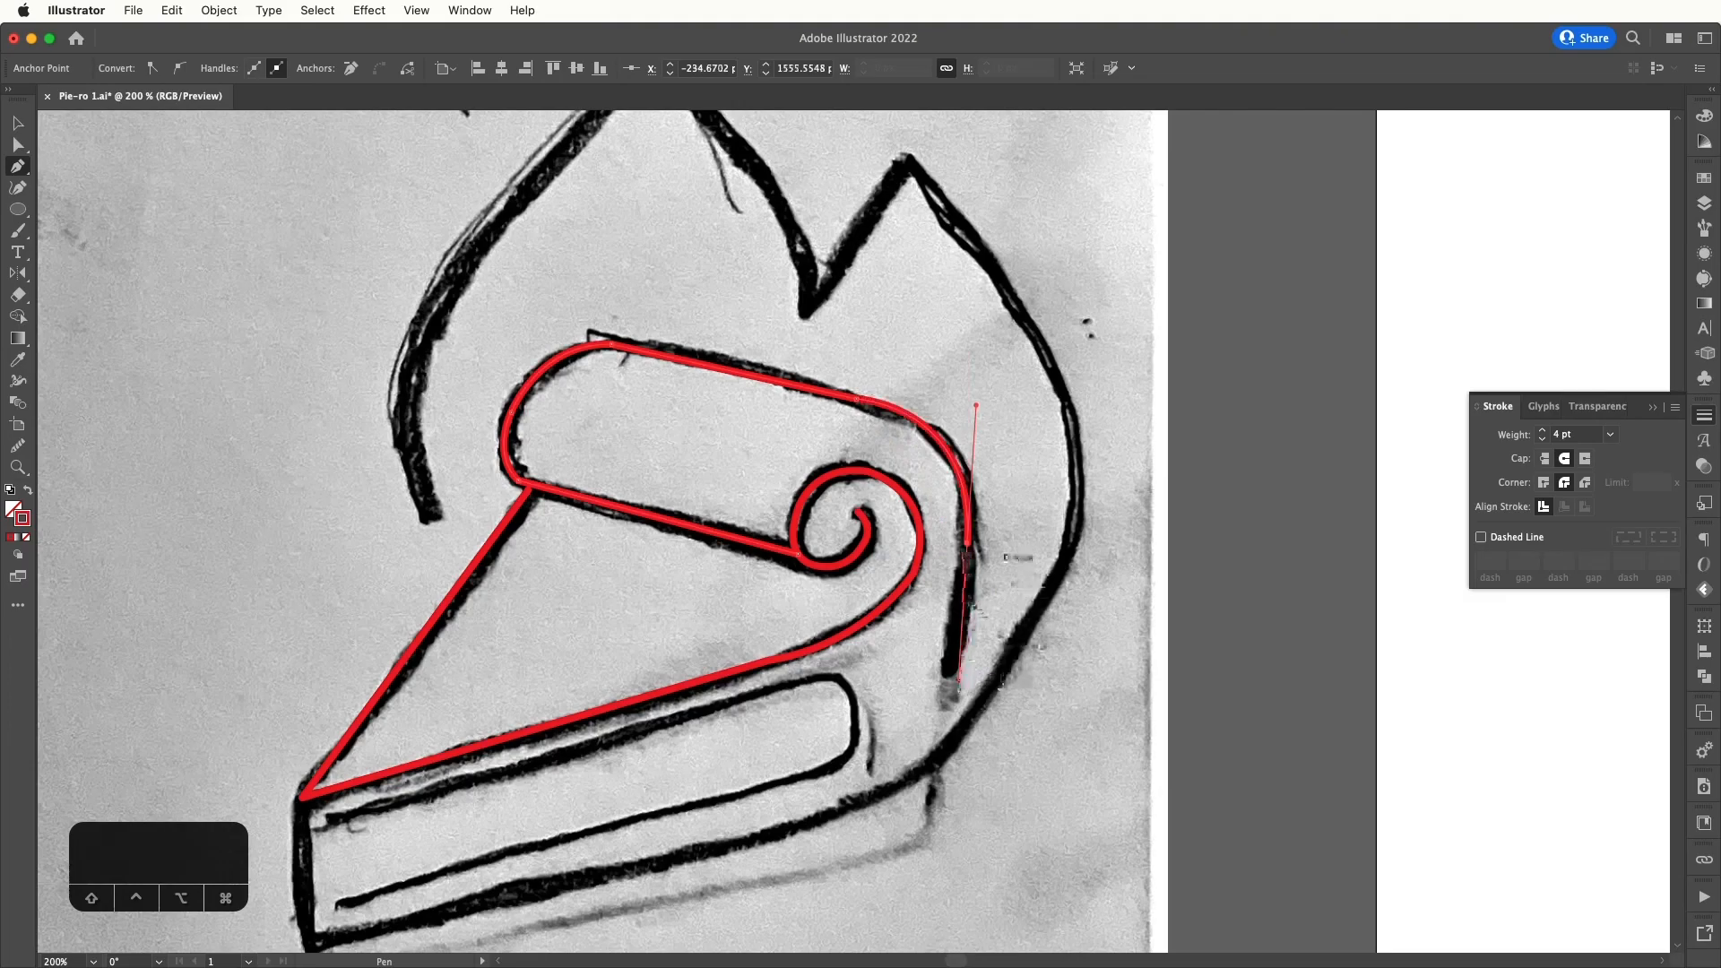
click(969, 544)
click(955, 671)
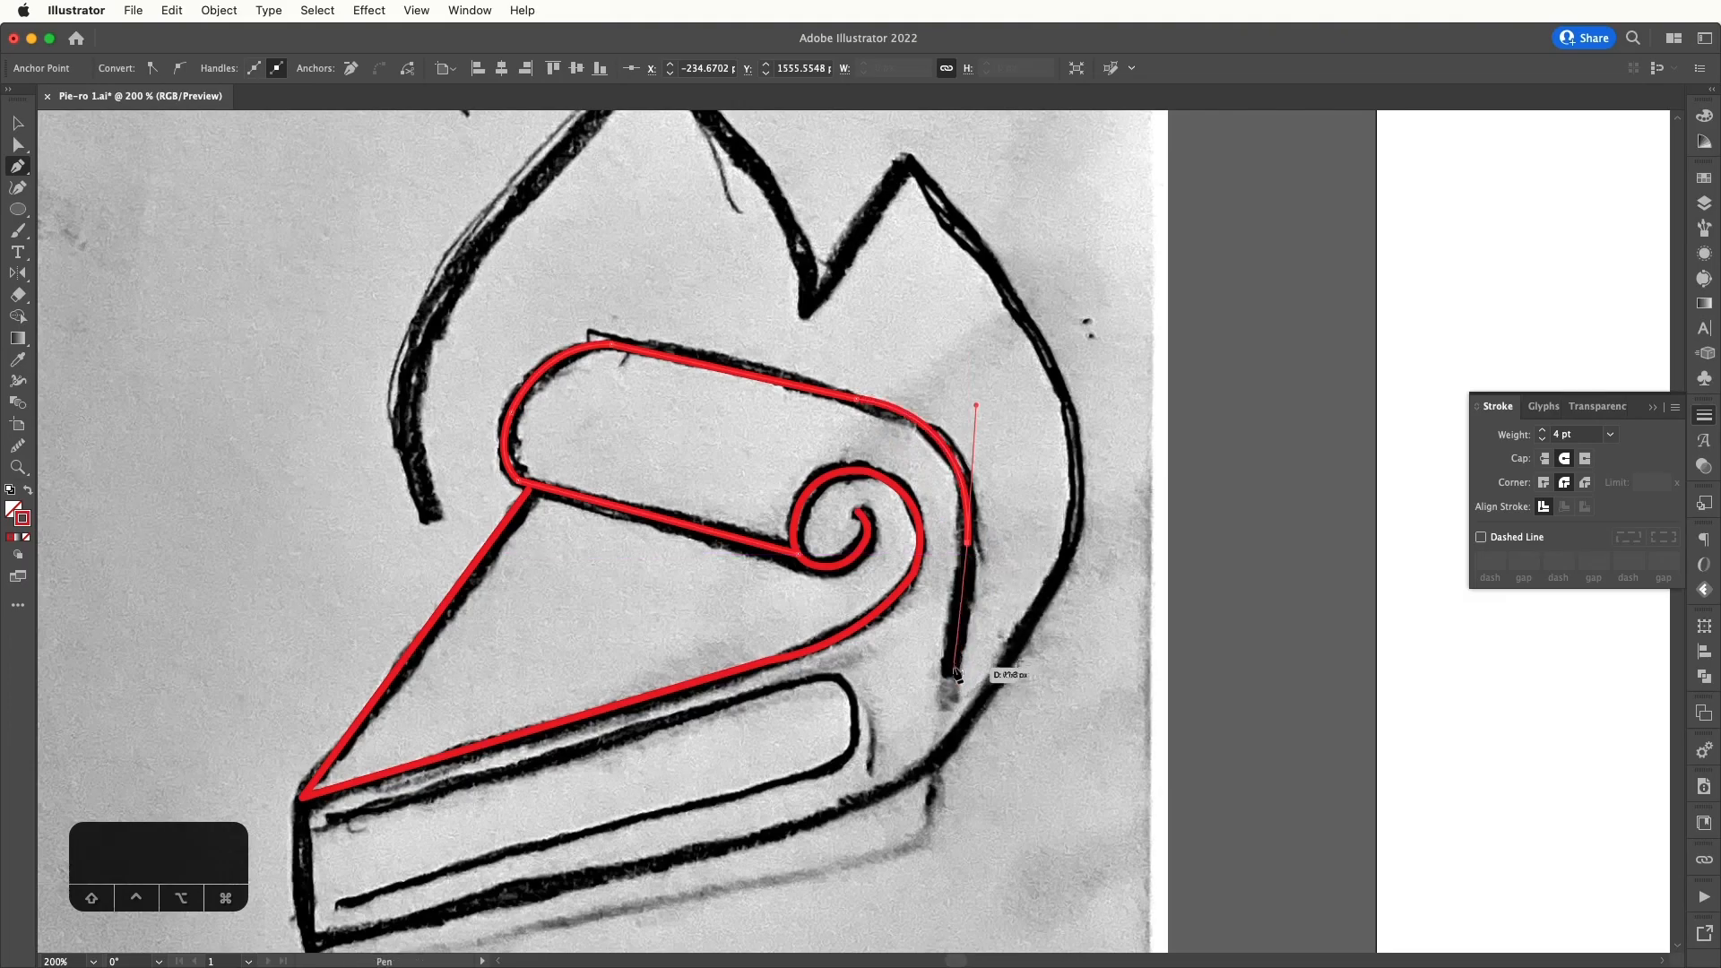
drag(985, 689, 1040, 536)
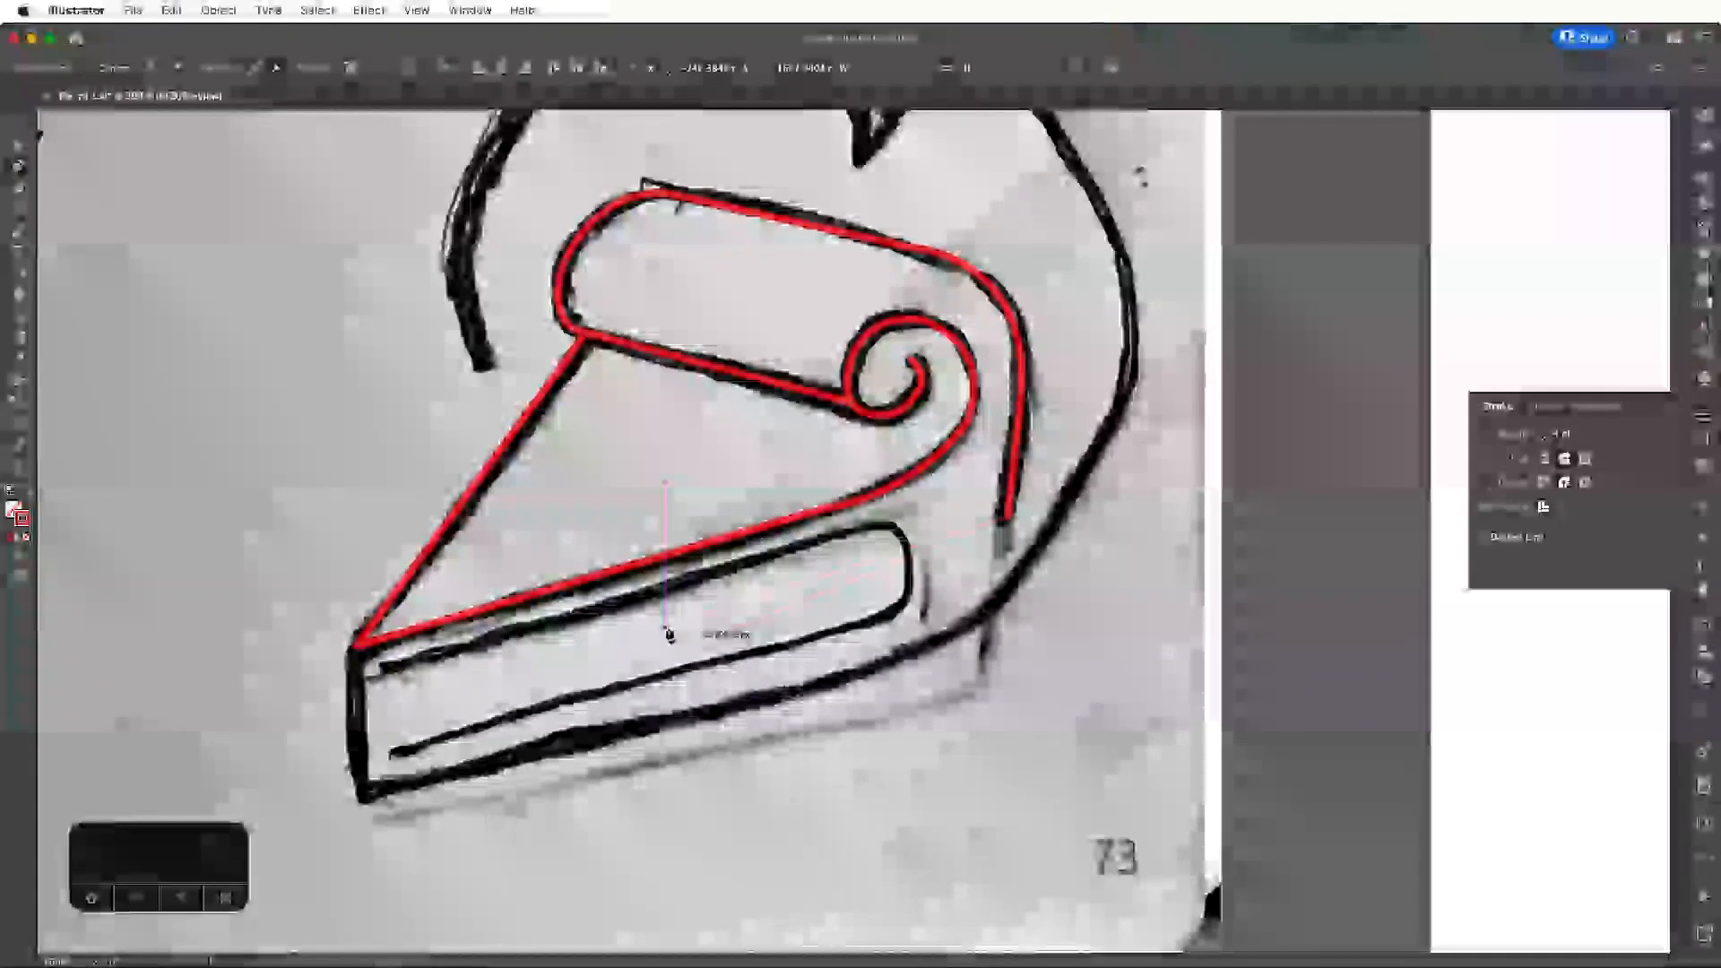
drag(895, 573, 898, 717)
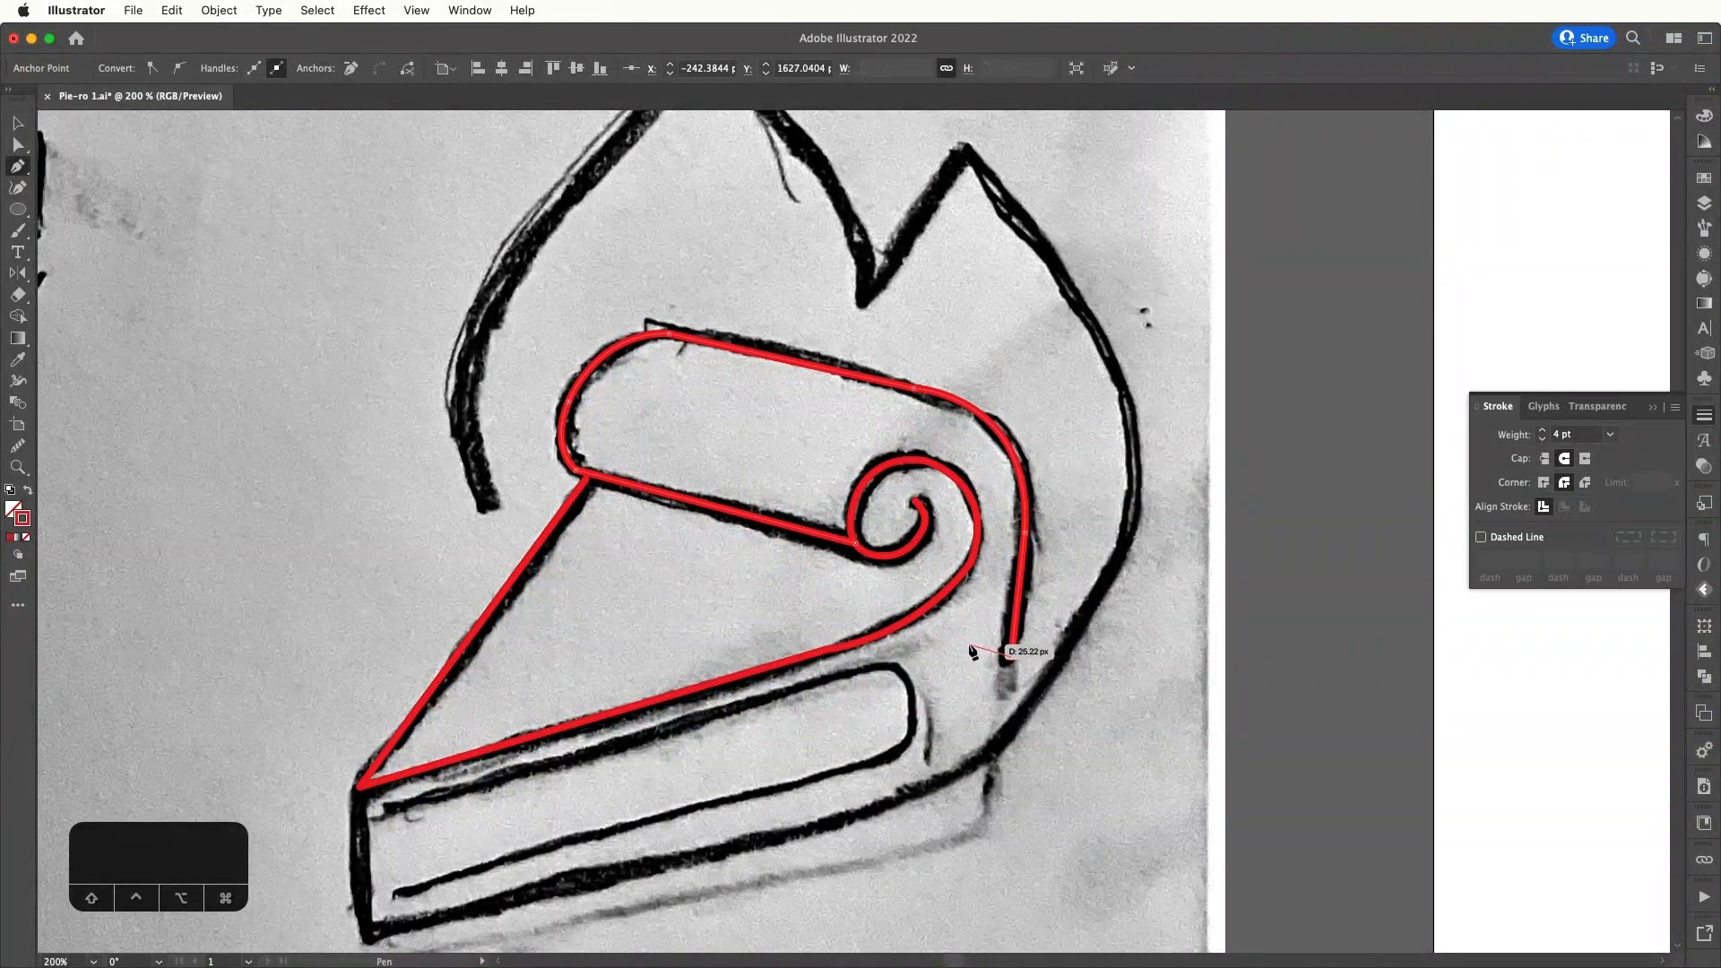
key(Escape)
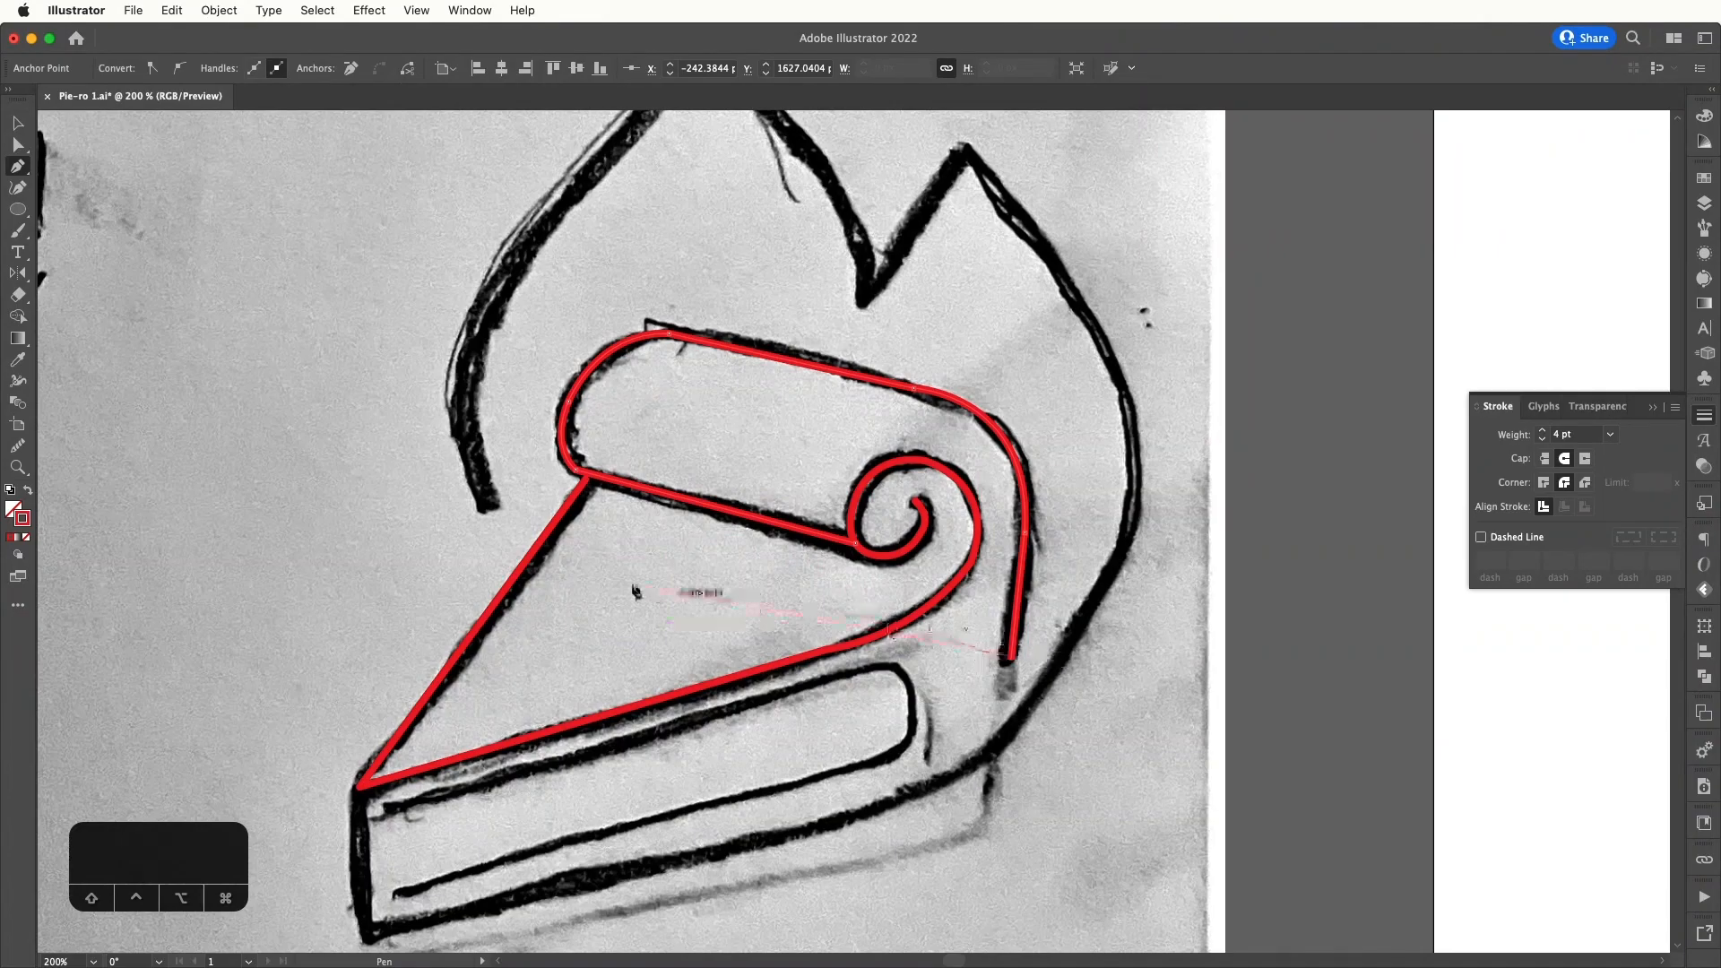
- Trace the flame's outer curve with a new Pen path from its loose lower end up to the tallest peak
drag(746, 549, 781, 624)
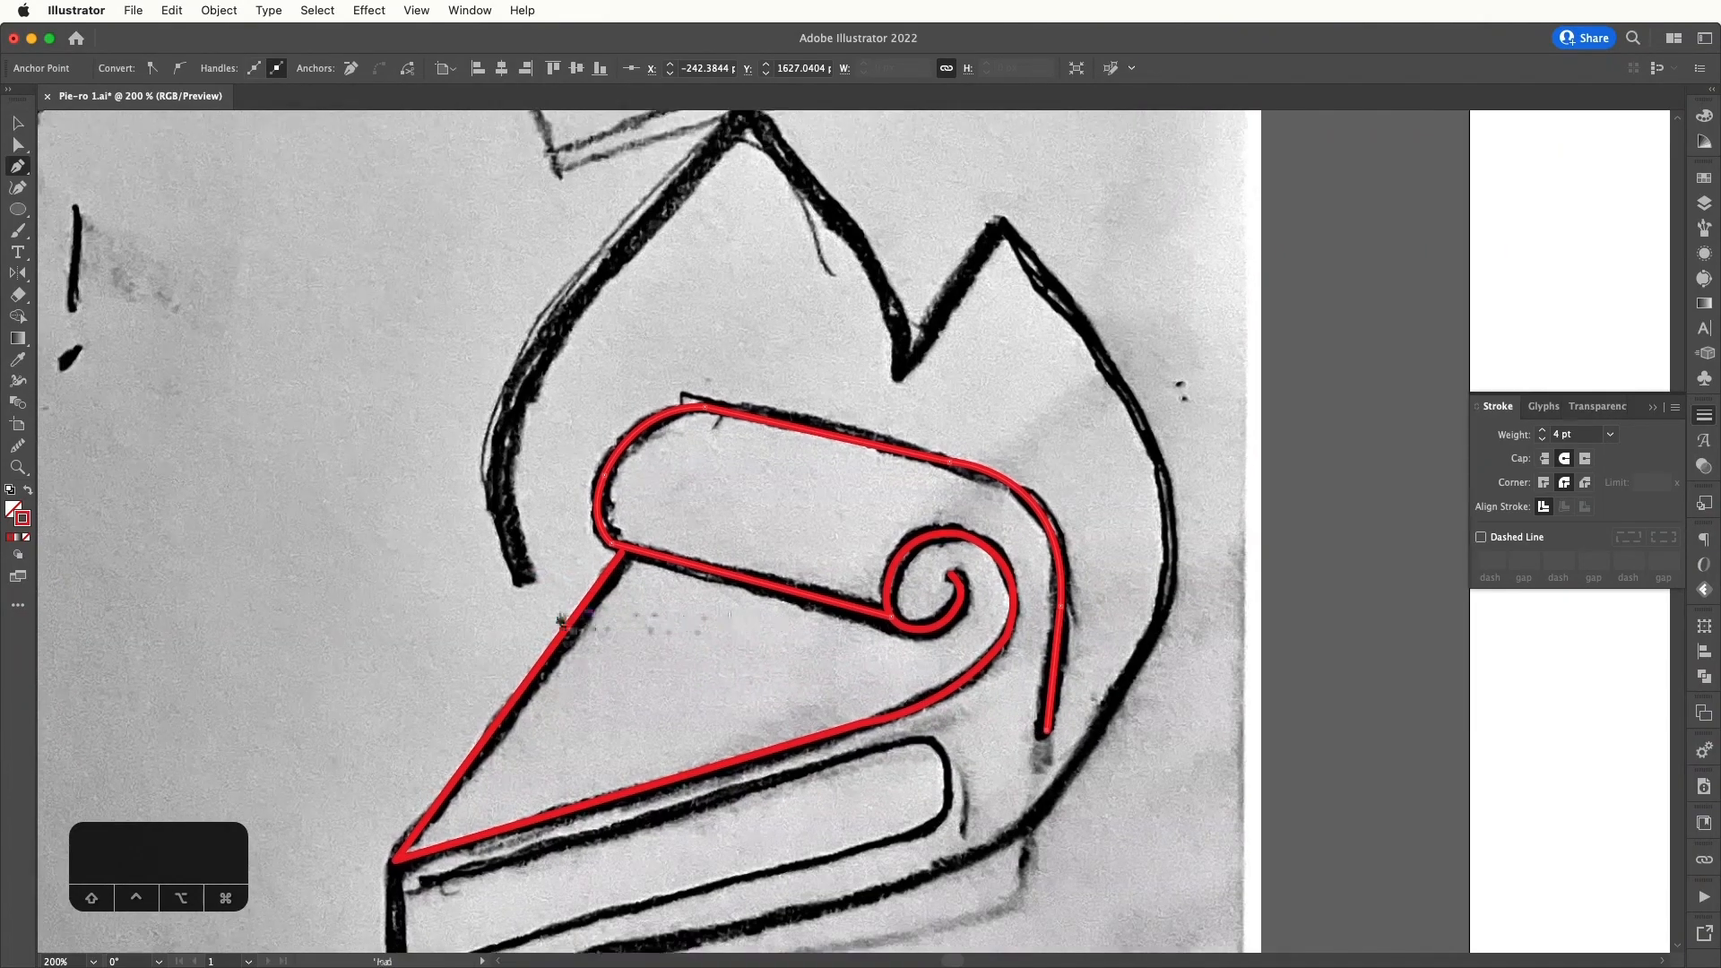
click(521, 581)
drag(568, 511, 570, 601)
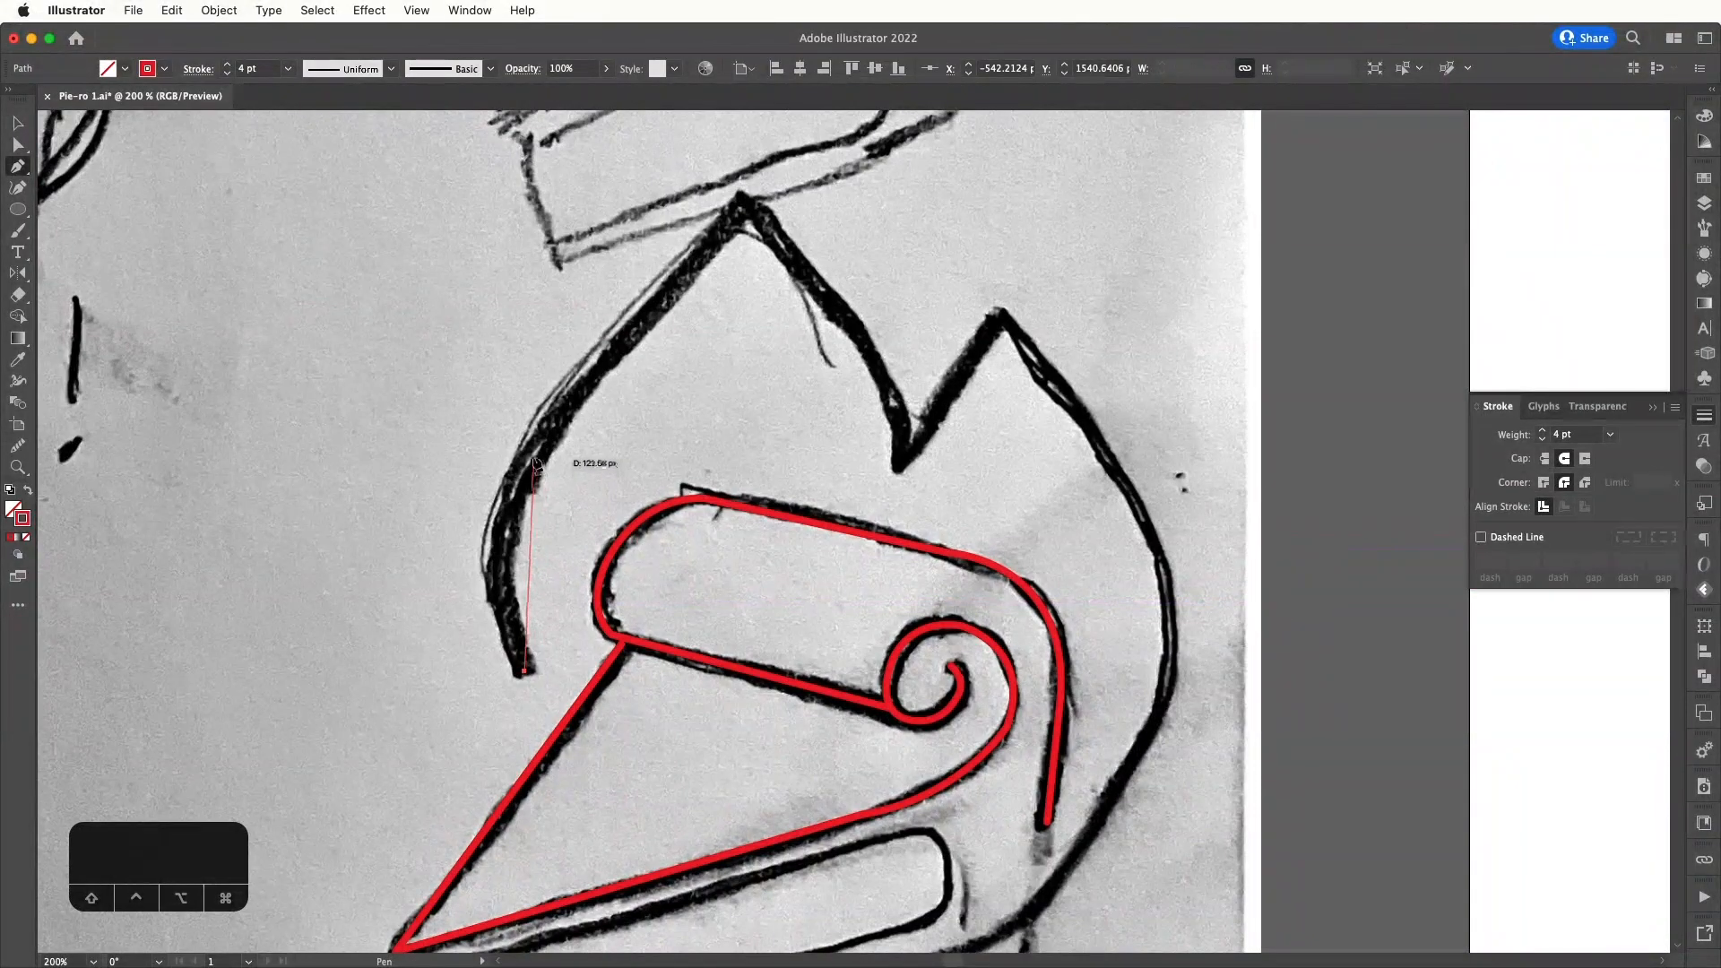
drag(498, 496, 532, 455)
drag(604, 371, 603, 370)
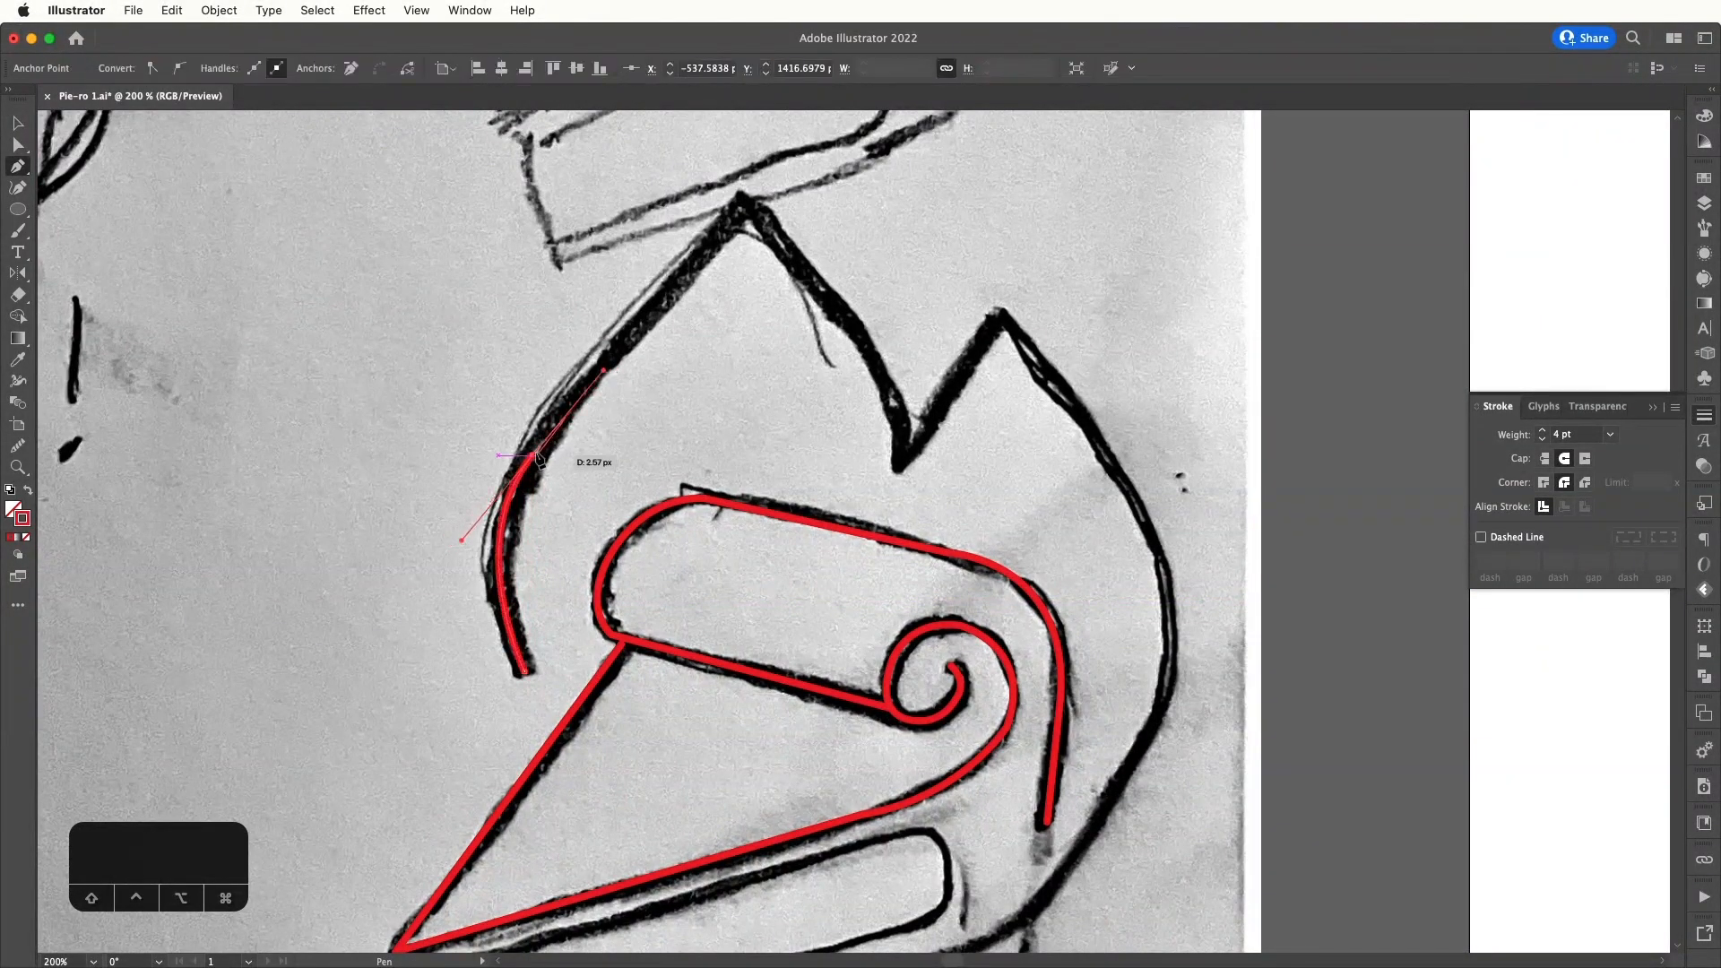
click(532, 455)
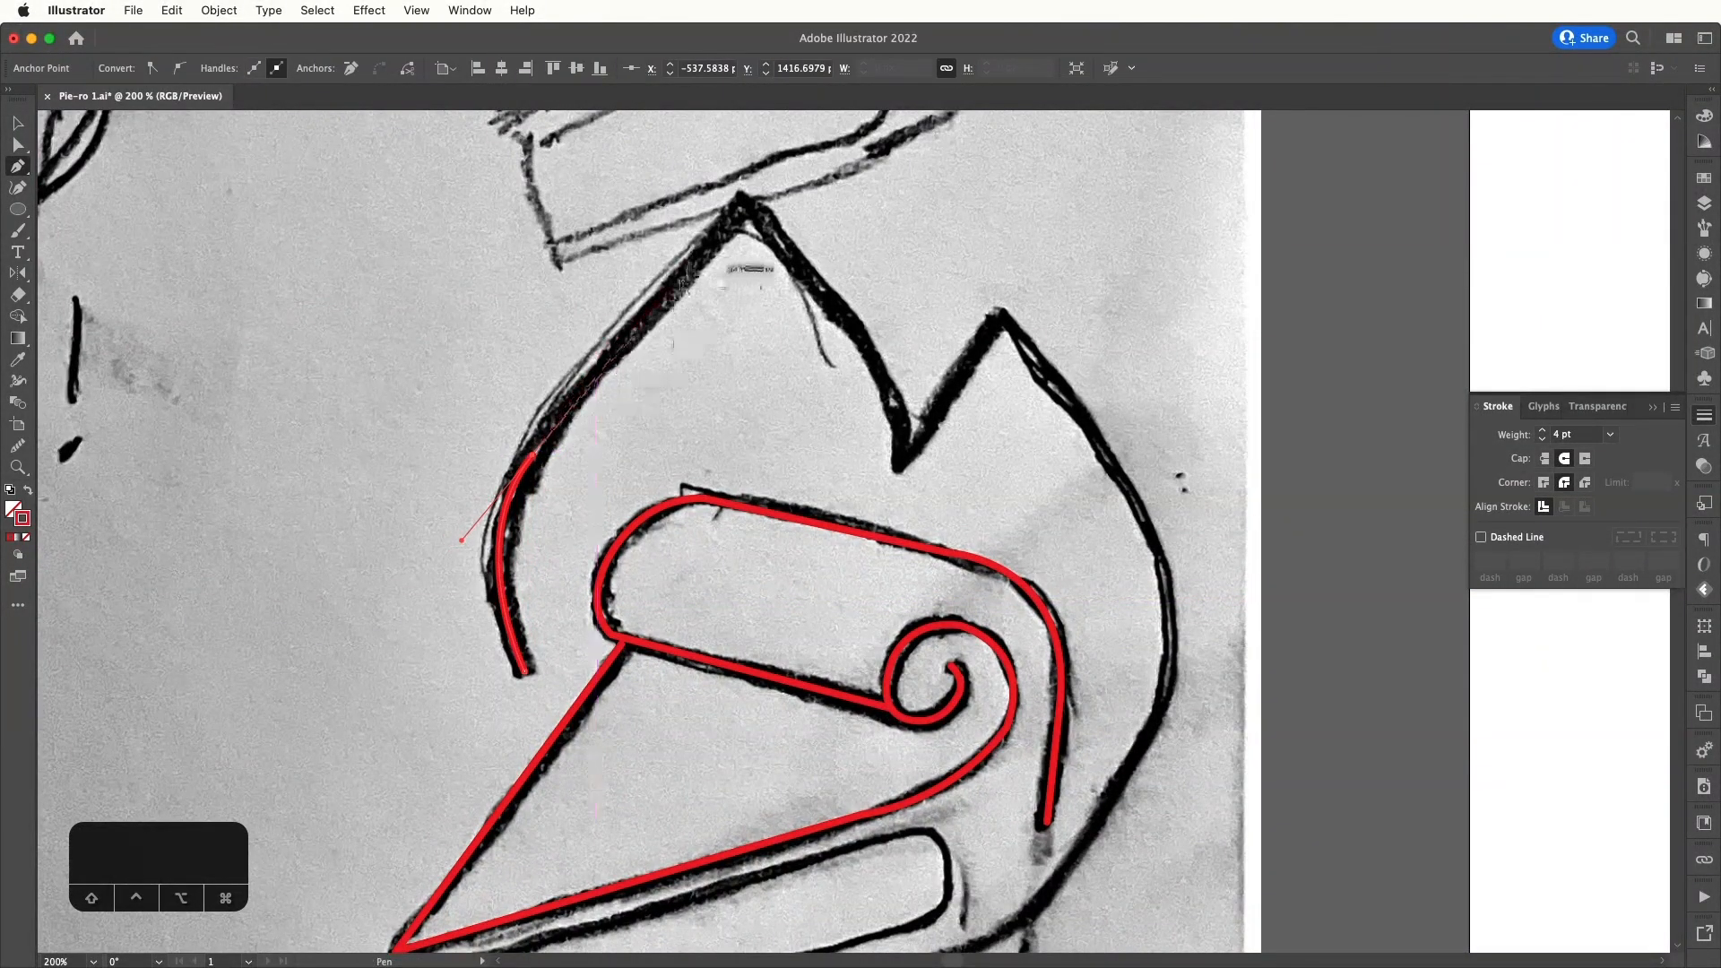
click(735, 216)
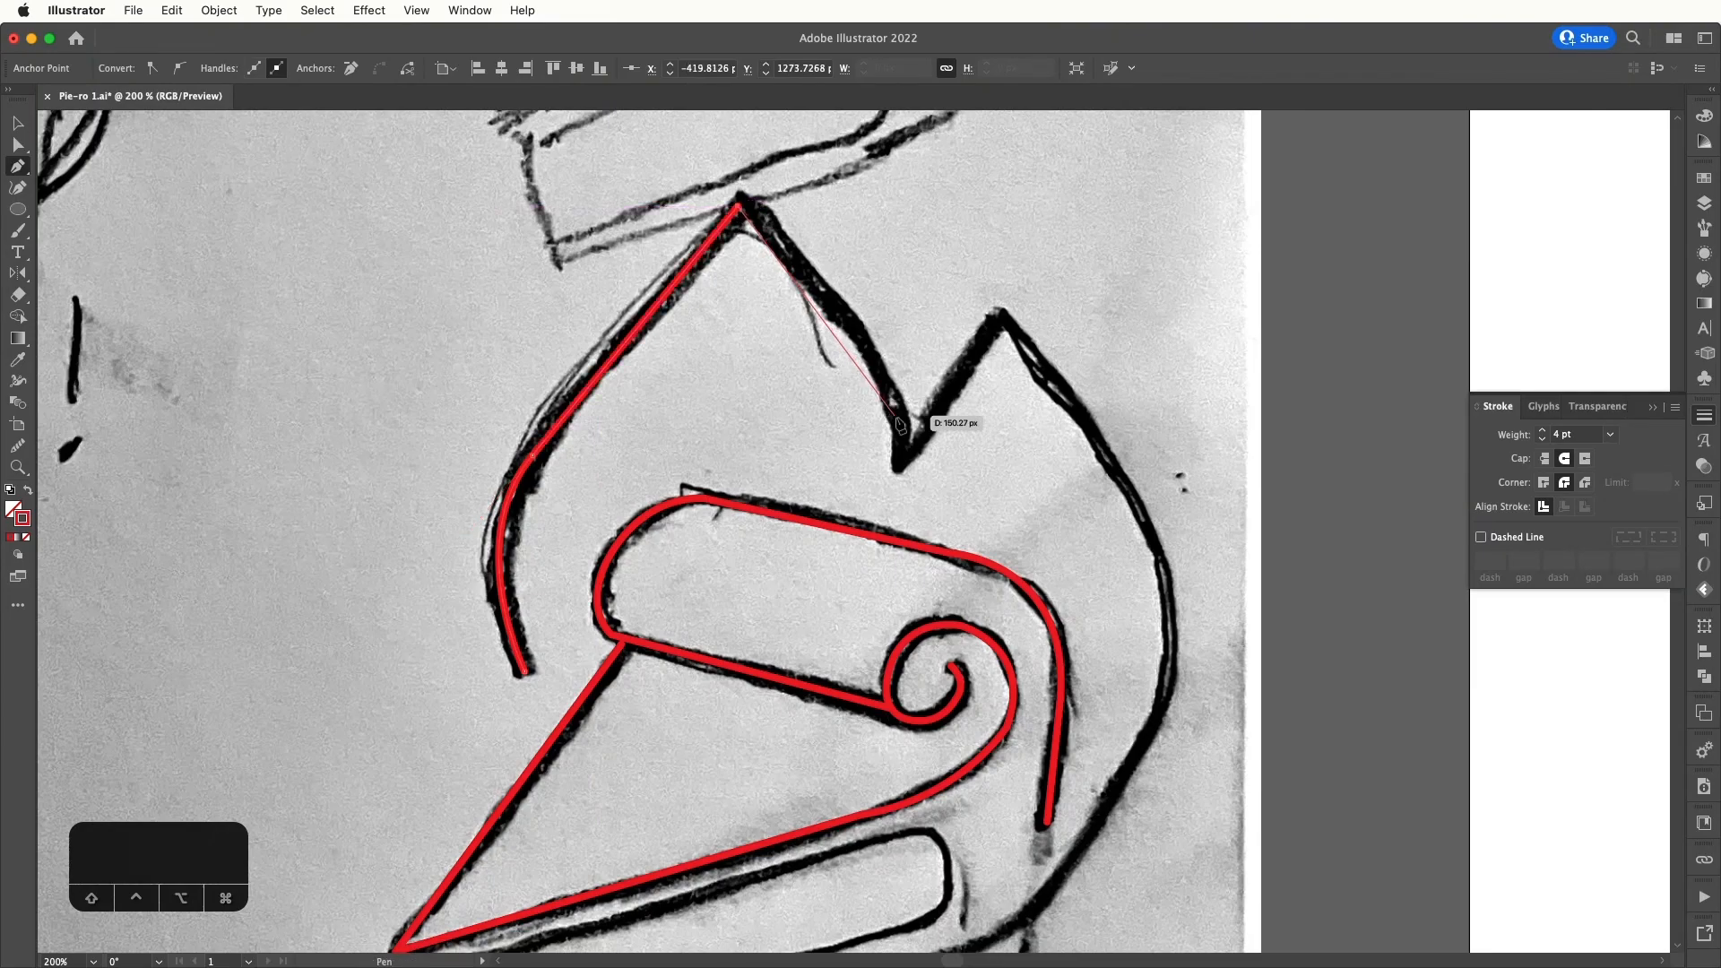
- Continue the flame path down into the notch between the peaks and up to the shorter peak
drag(906, 442, 931, 571)
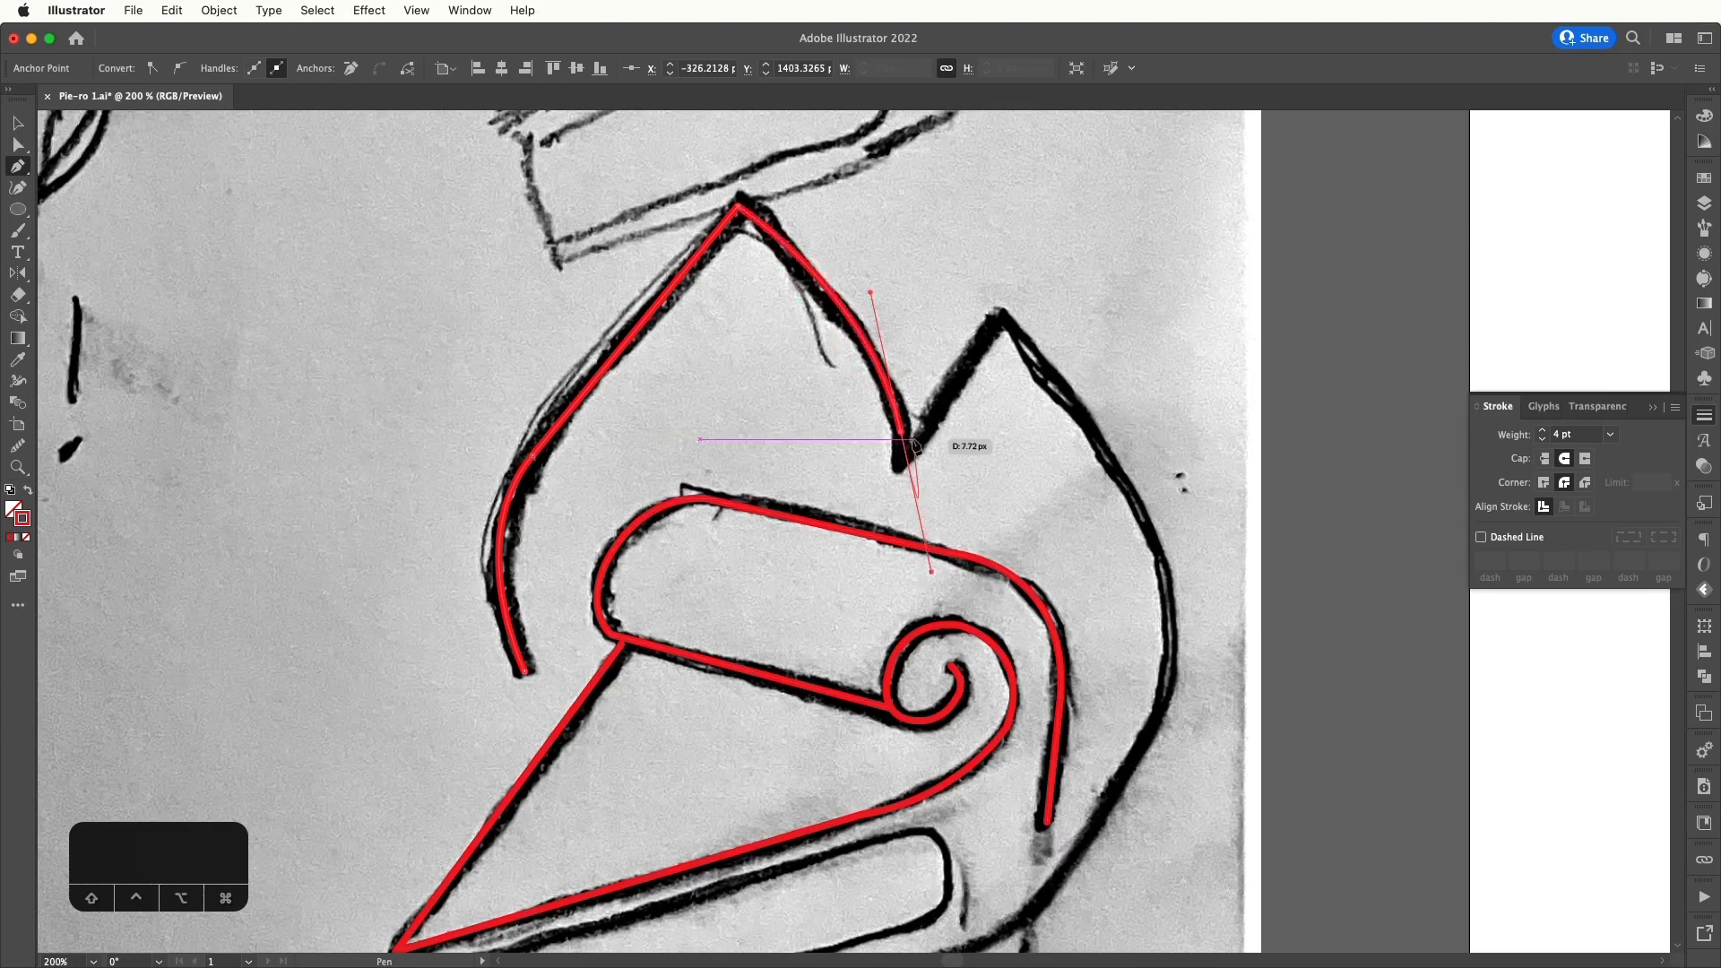
click(901, 466)
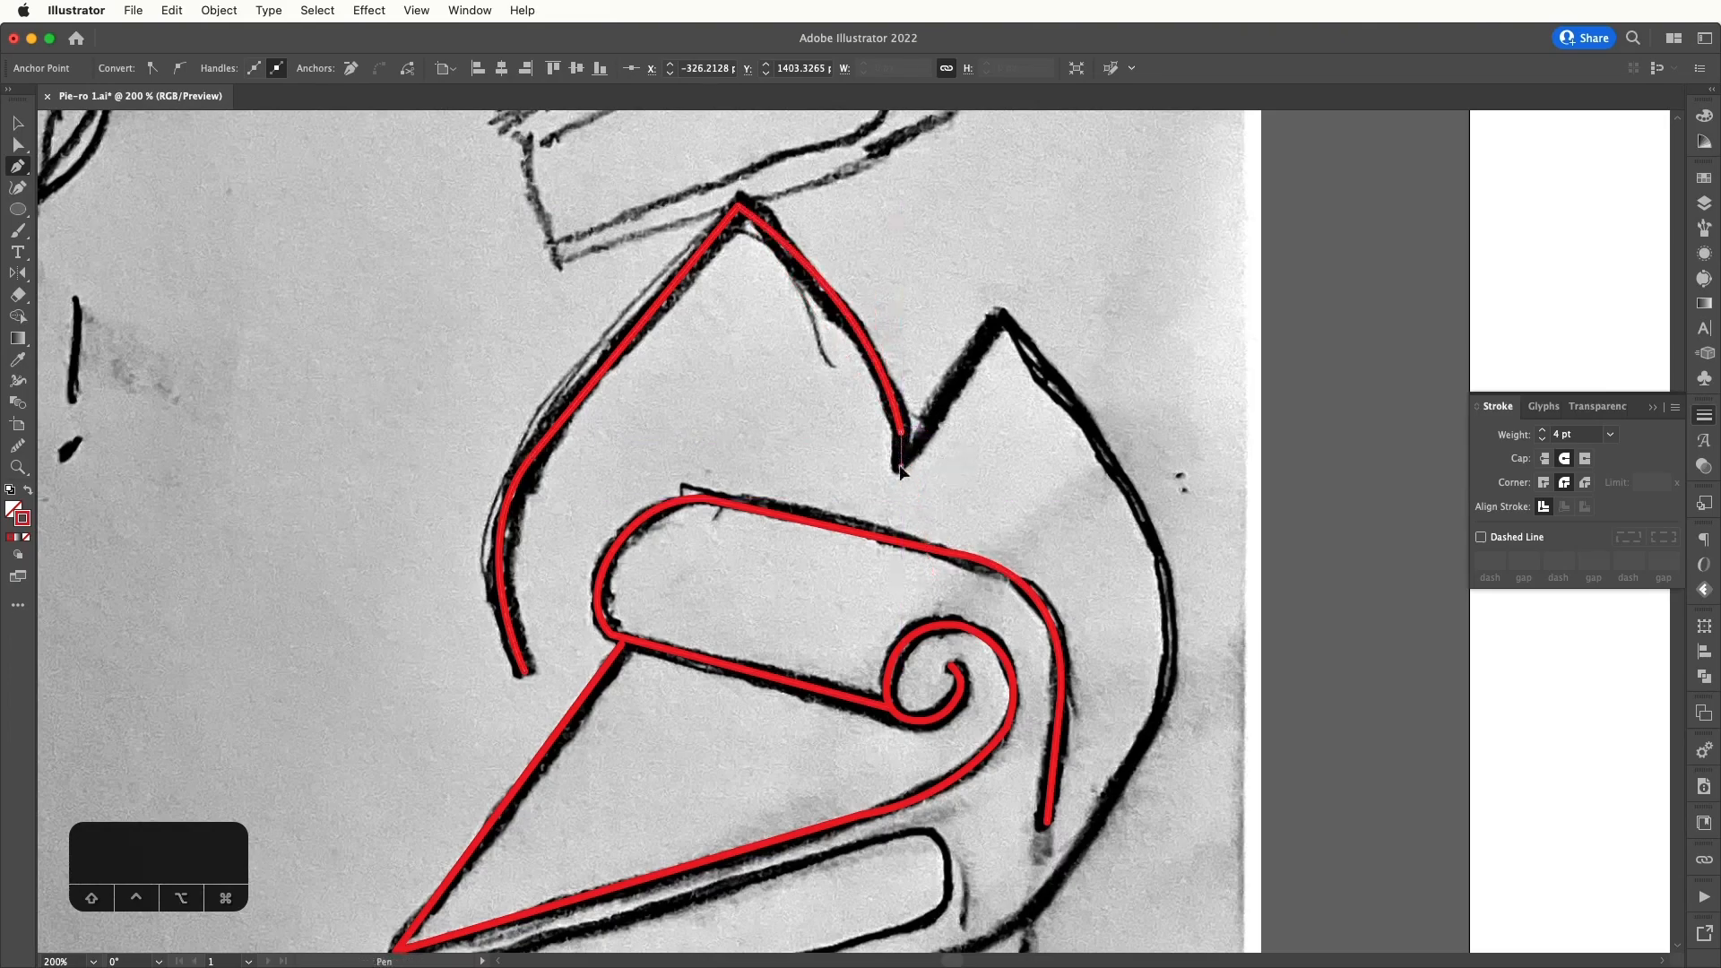
click(1002, 314)
- Curve the flame path from the shorter peak around the back of the slice to its bottom edge
drag(1170, 600, 1182, 731)
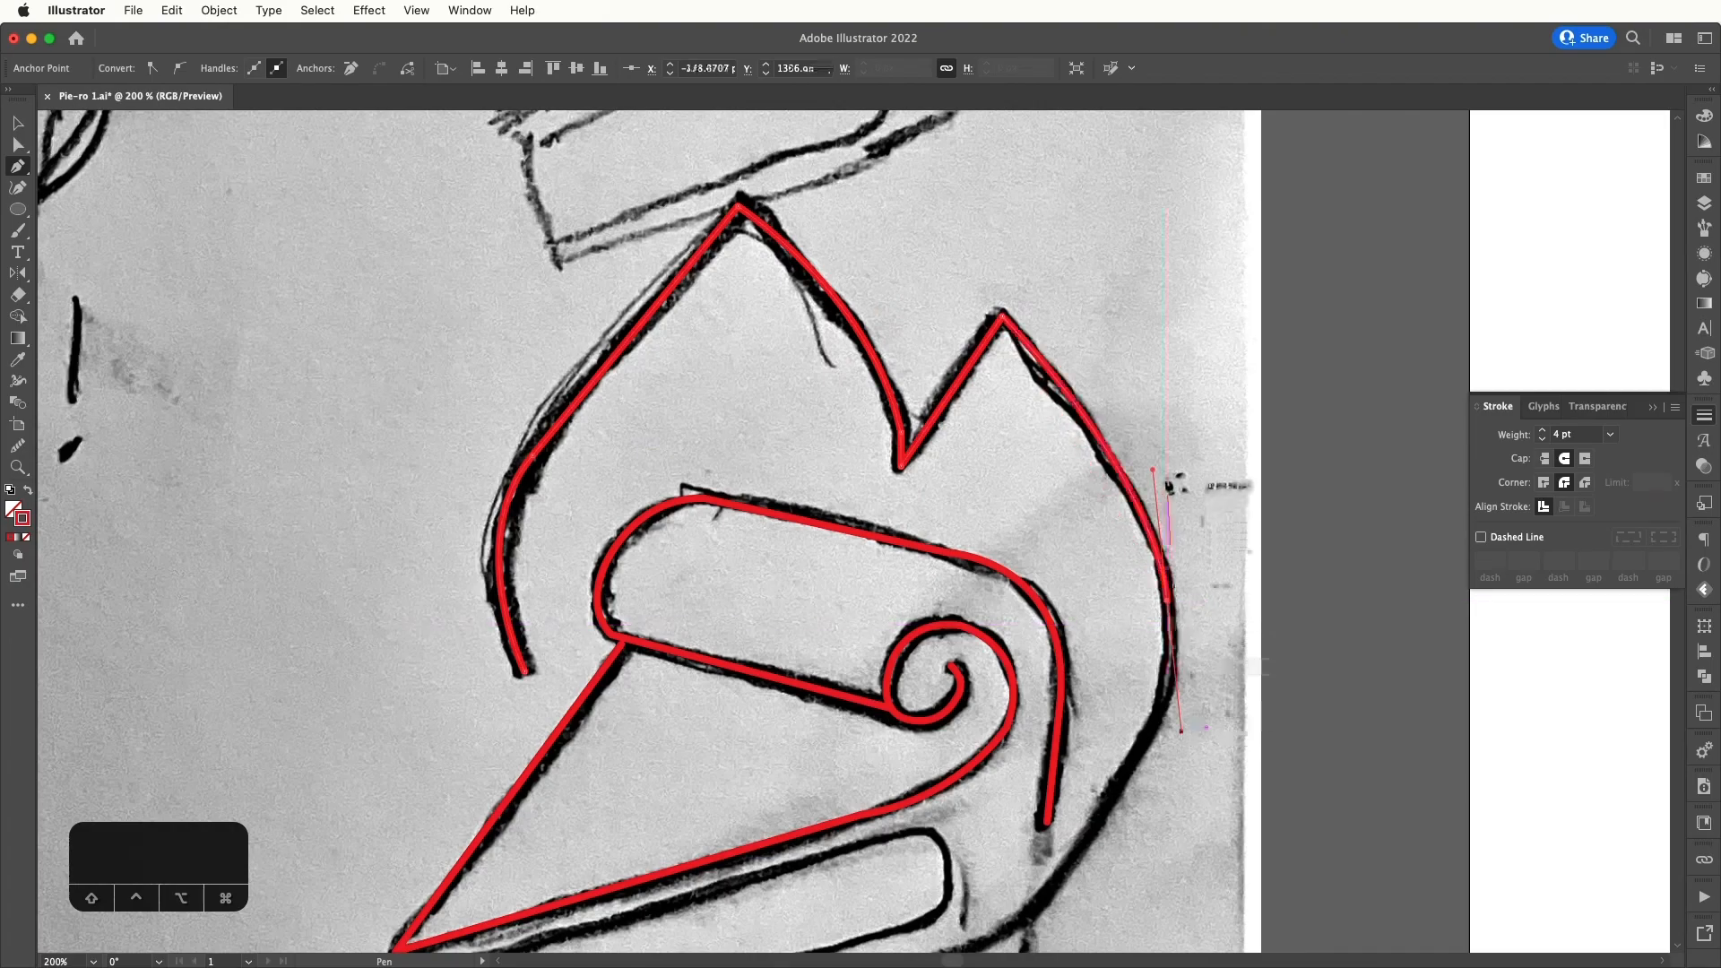
alt+click(1168, 601)
drag(1170, 606, 1148, 389)
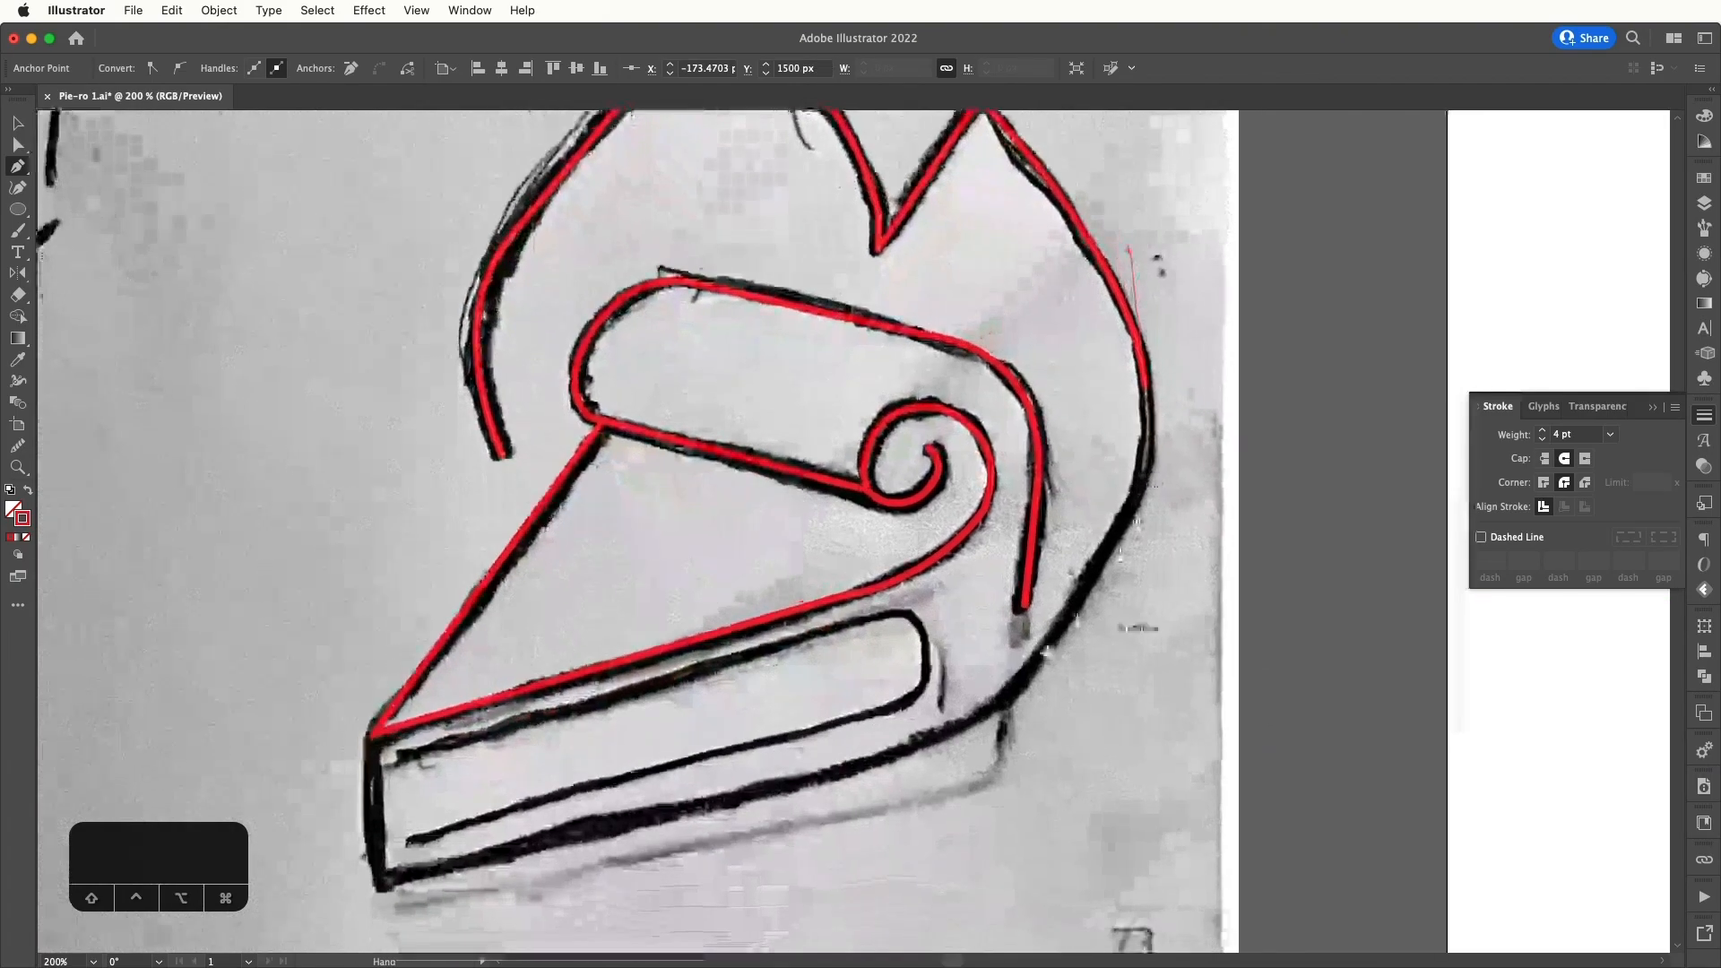
drag(979, 720, 1184, 590)
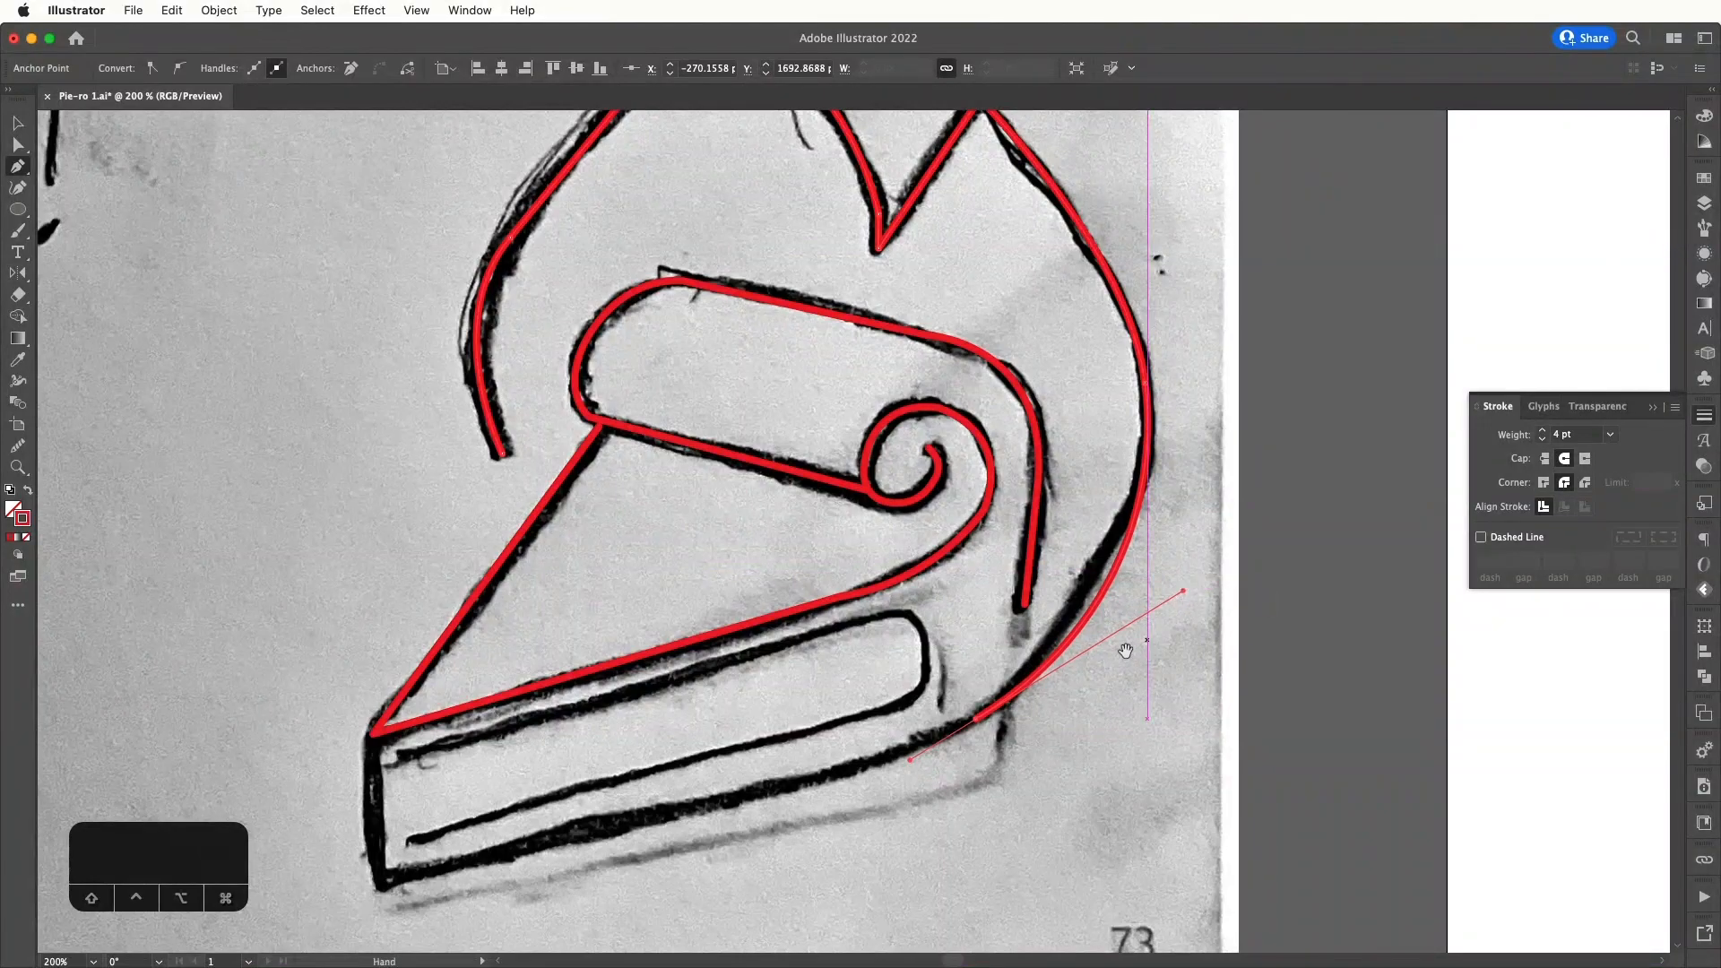
scroll(1165, 556, down, 1)
scroll(1166, 556, left, 1)
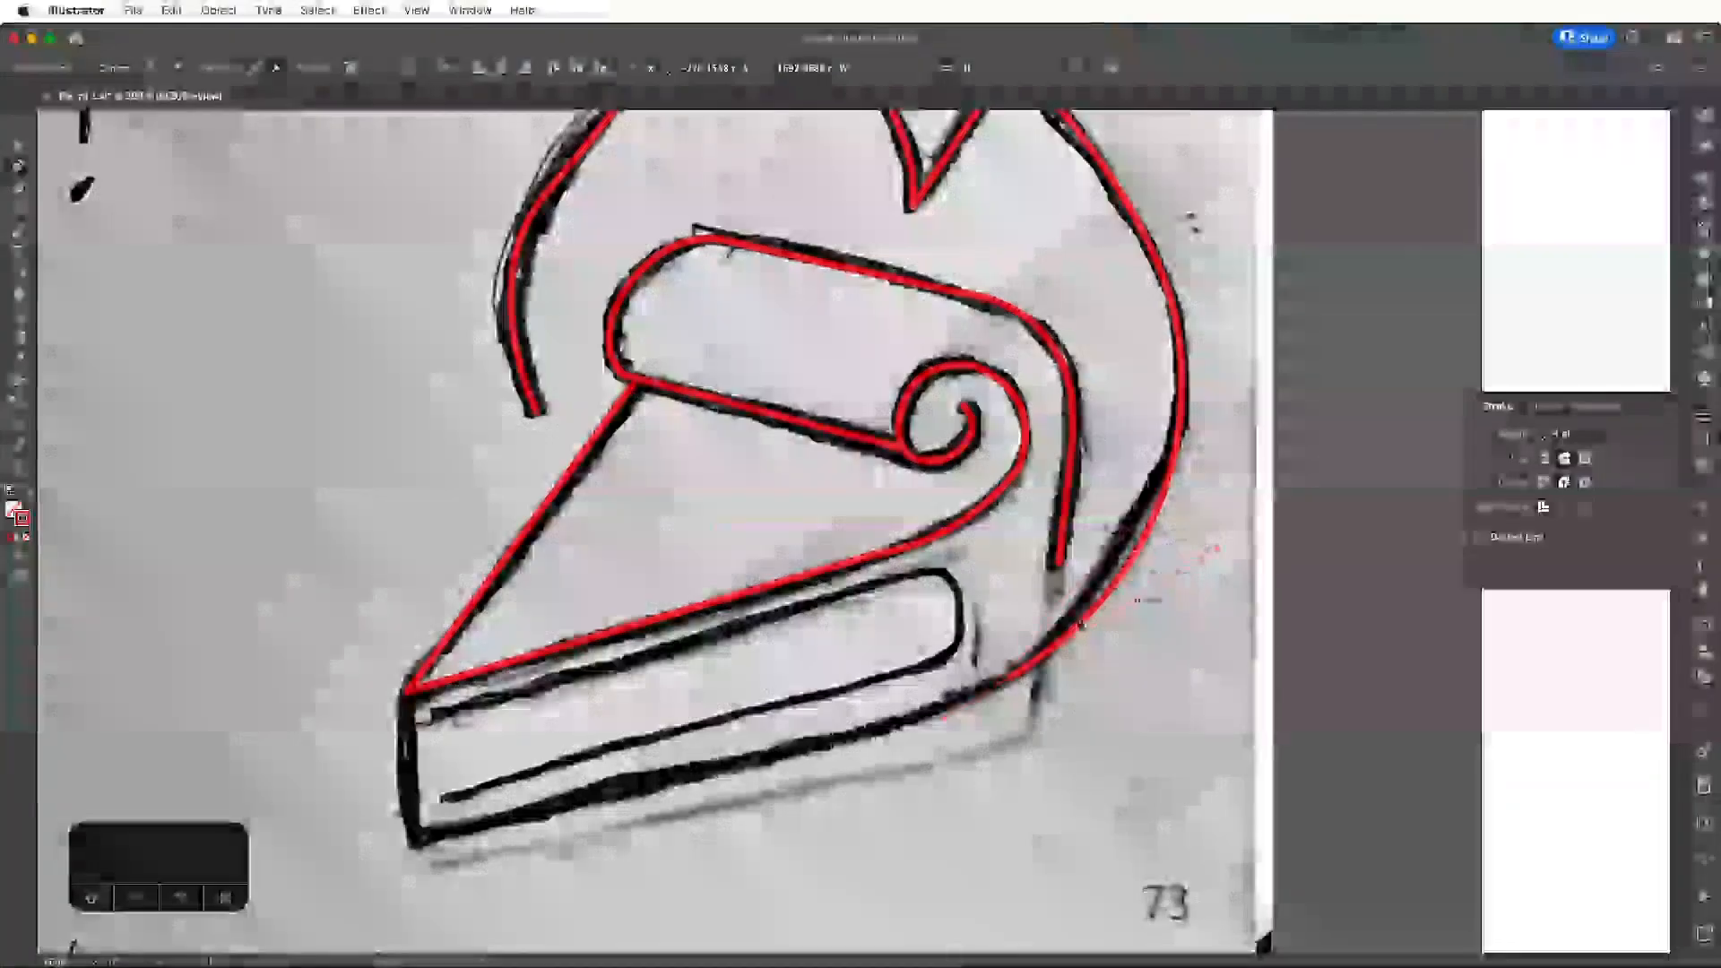
- Continue the flame path along the slice's bottom edge to the front tip and up the short front edge to the crust outline's corner, then end it
scroll(1083, 657, down, 1)
scroll(1083, 657, left, 2)
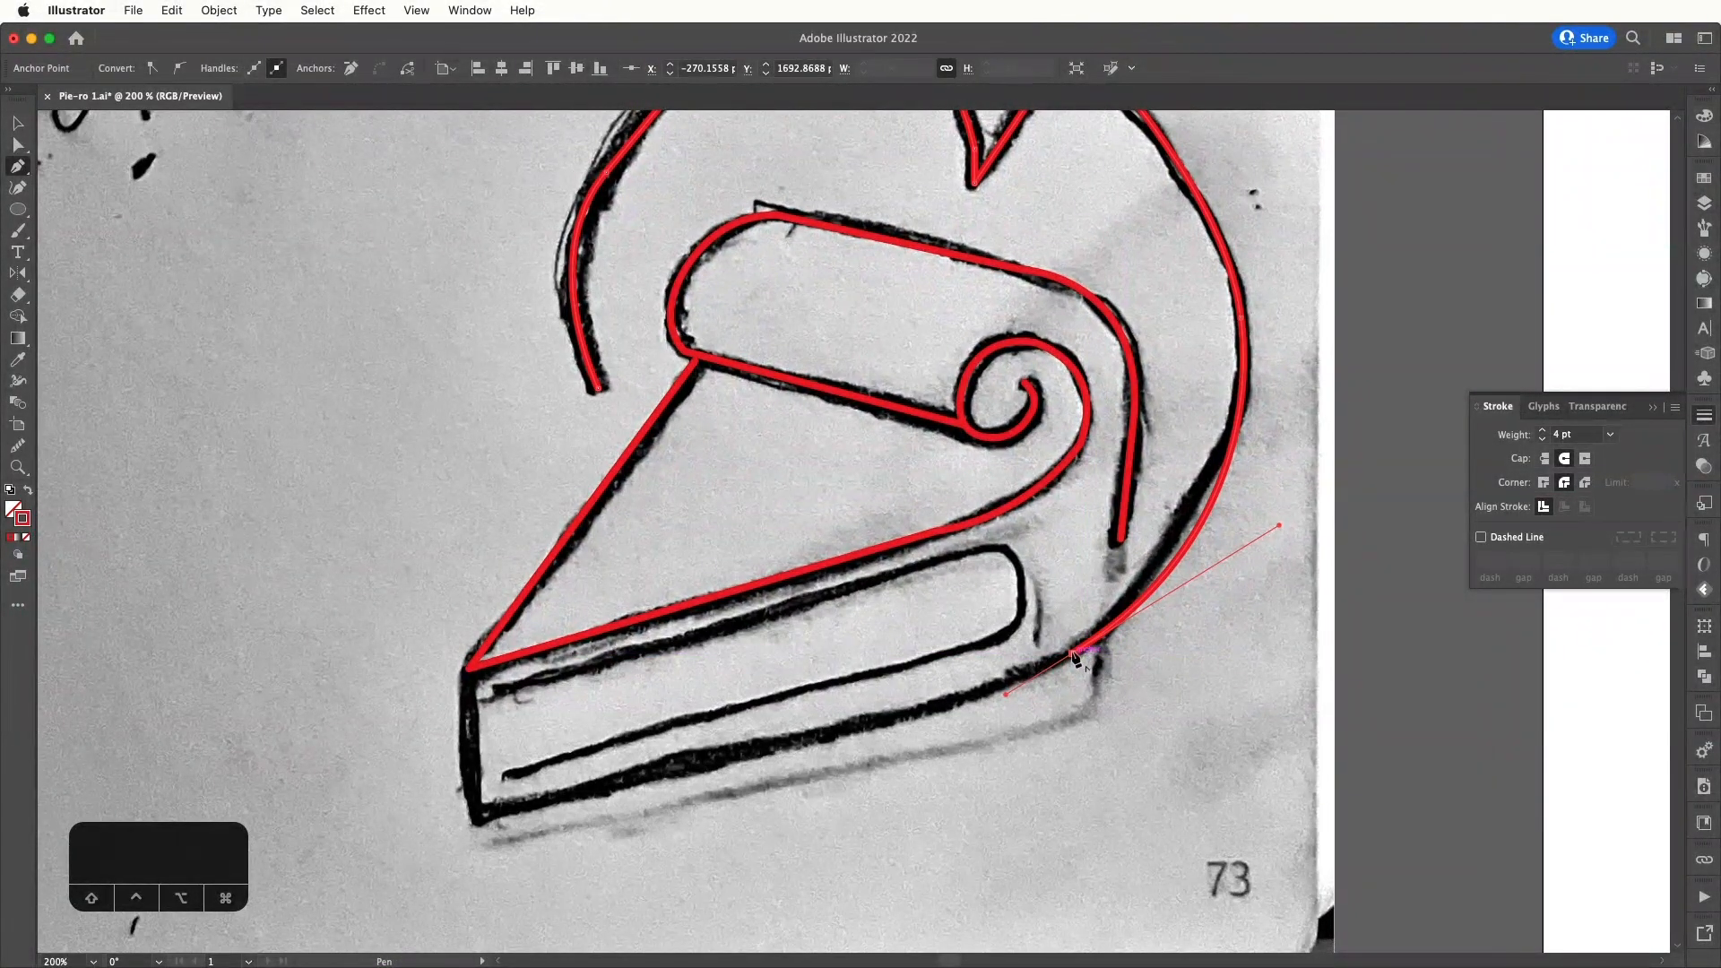
click(475, 819)
key(super+z)
drag(988, 691, 965, 701)
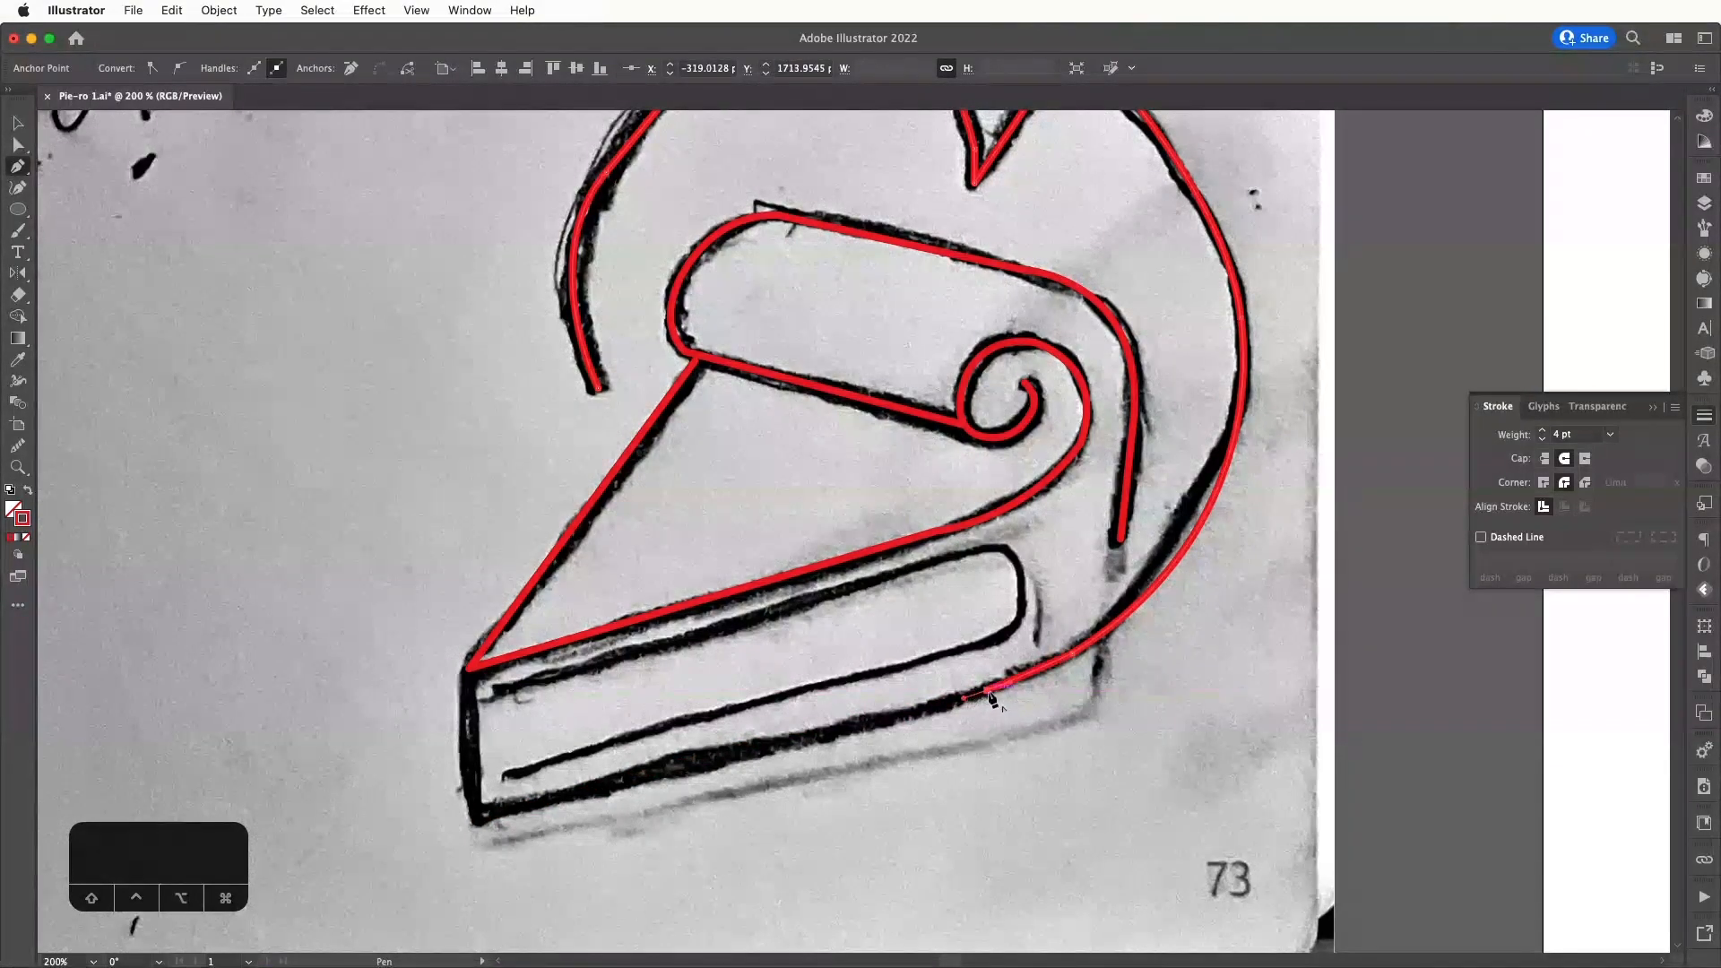
click(475, 818)
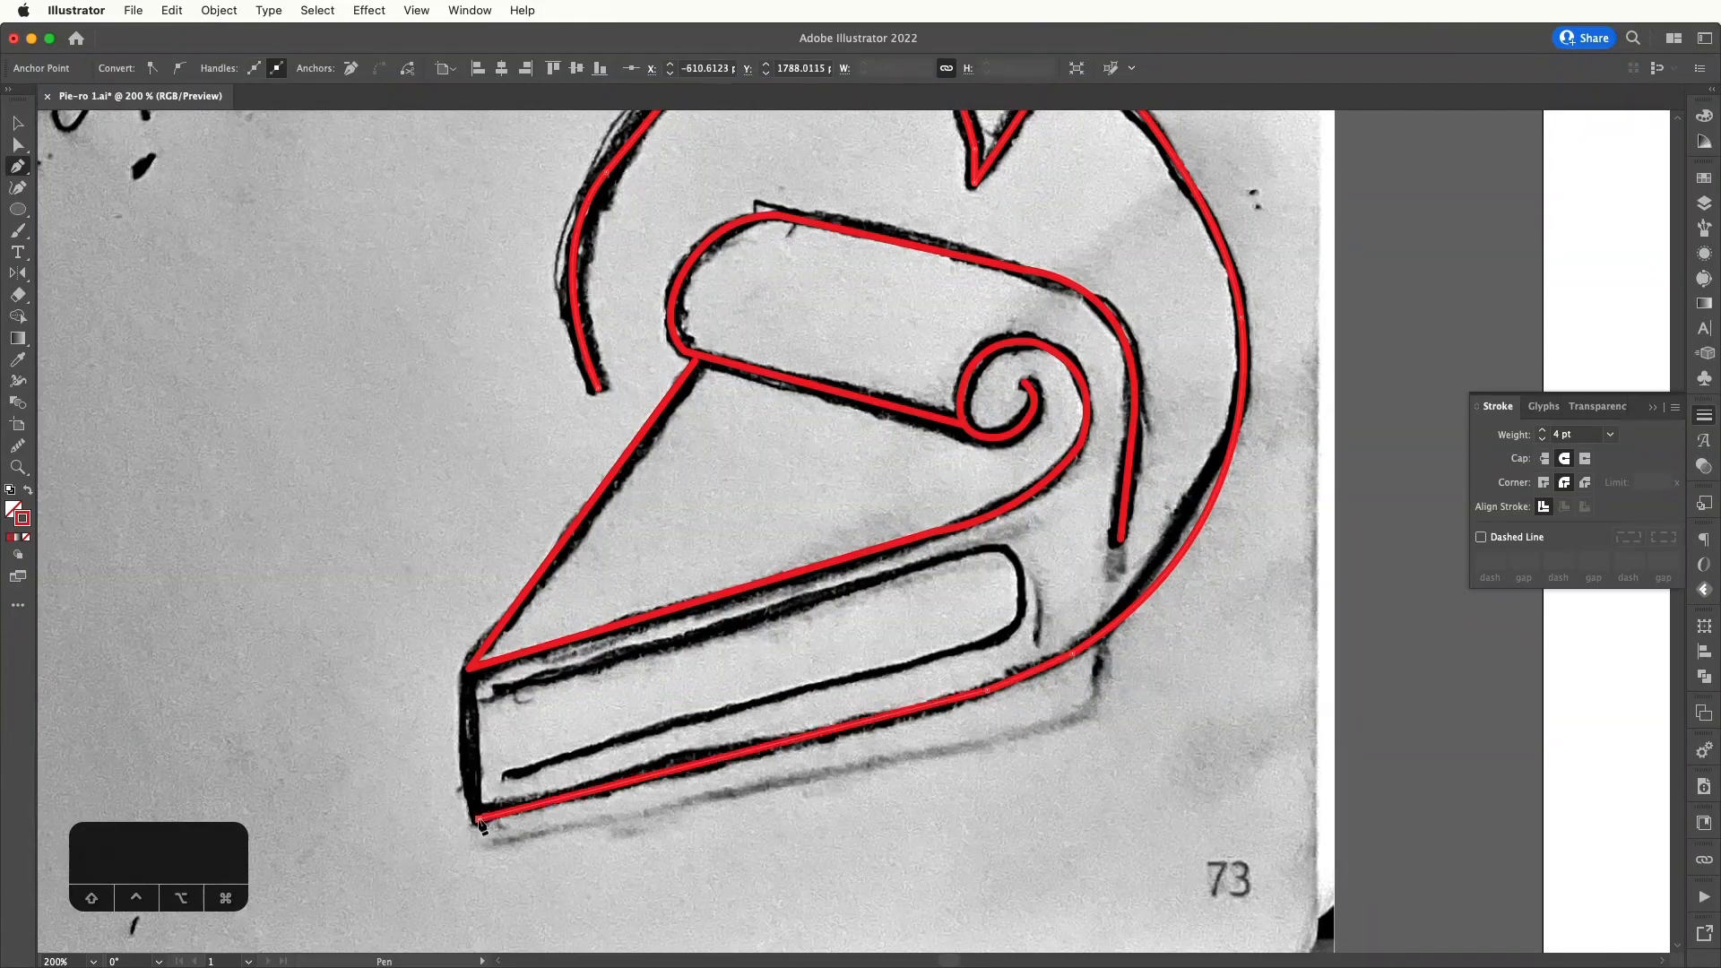
click(468, 668)
key(a)
click(429, 693)
key(super+minus)
key(super+minus)
key(super+minus)
key(super+minus)
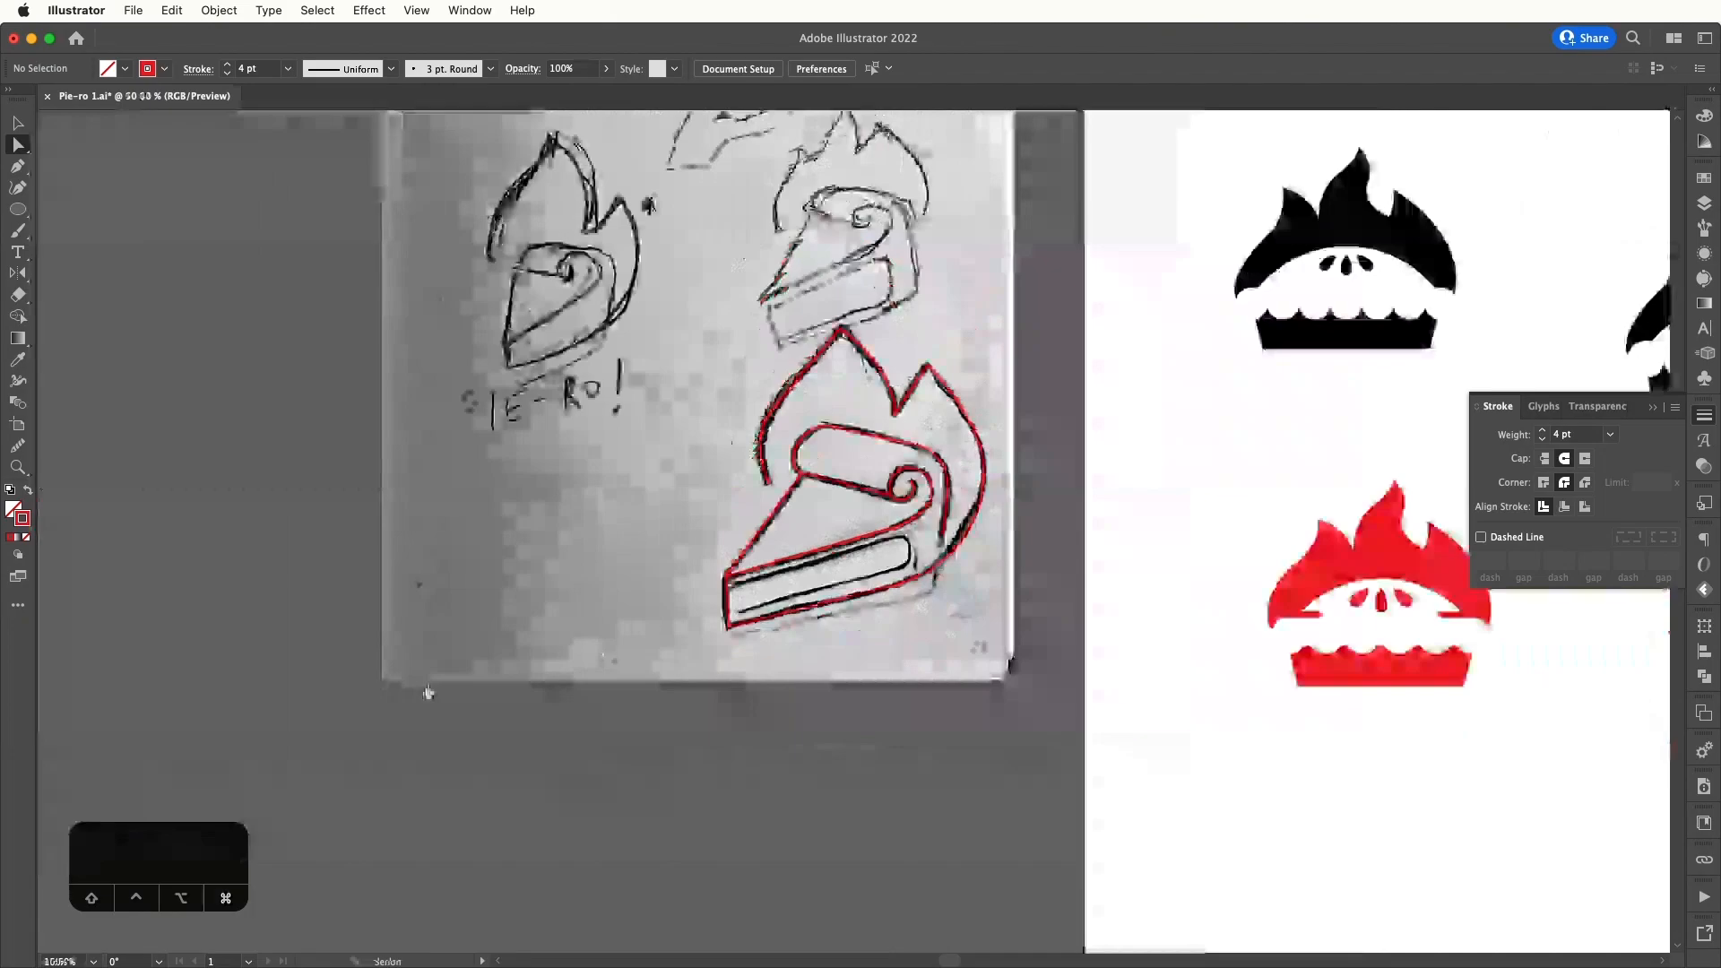
drag(429, 693, 355, 791)
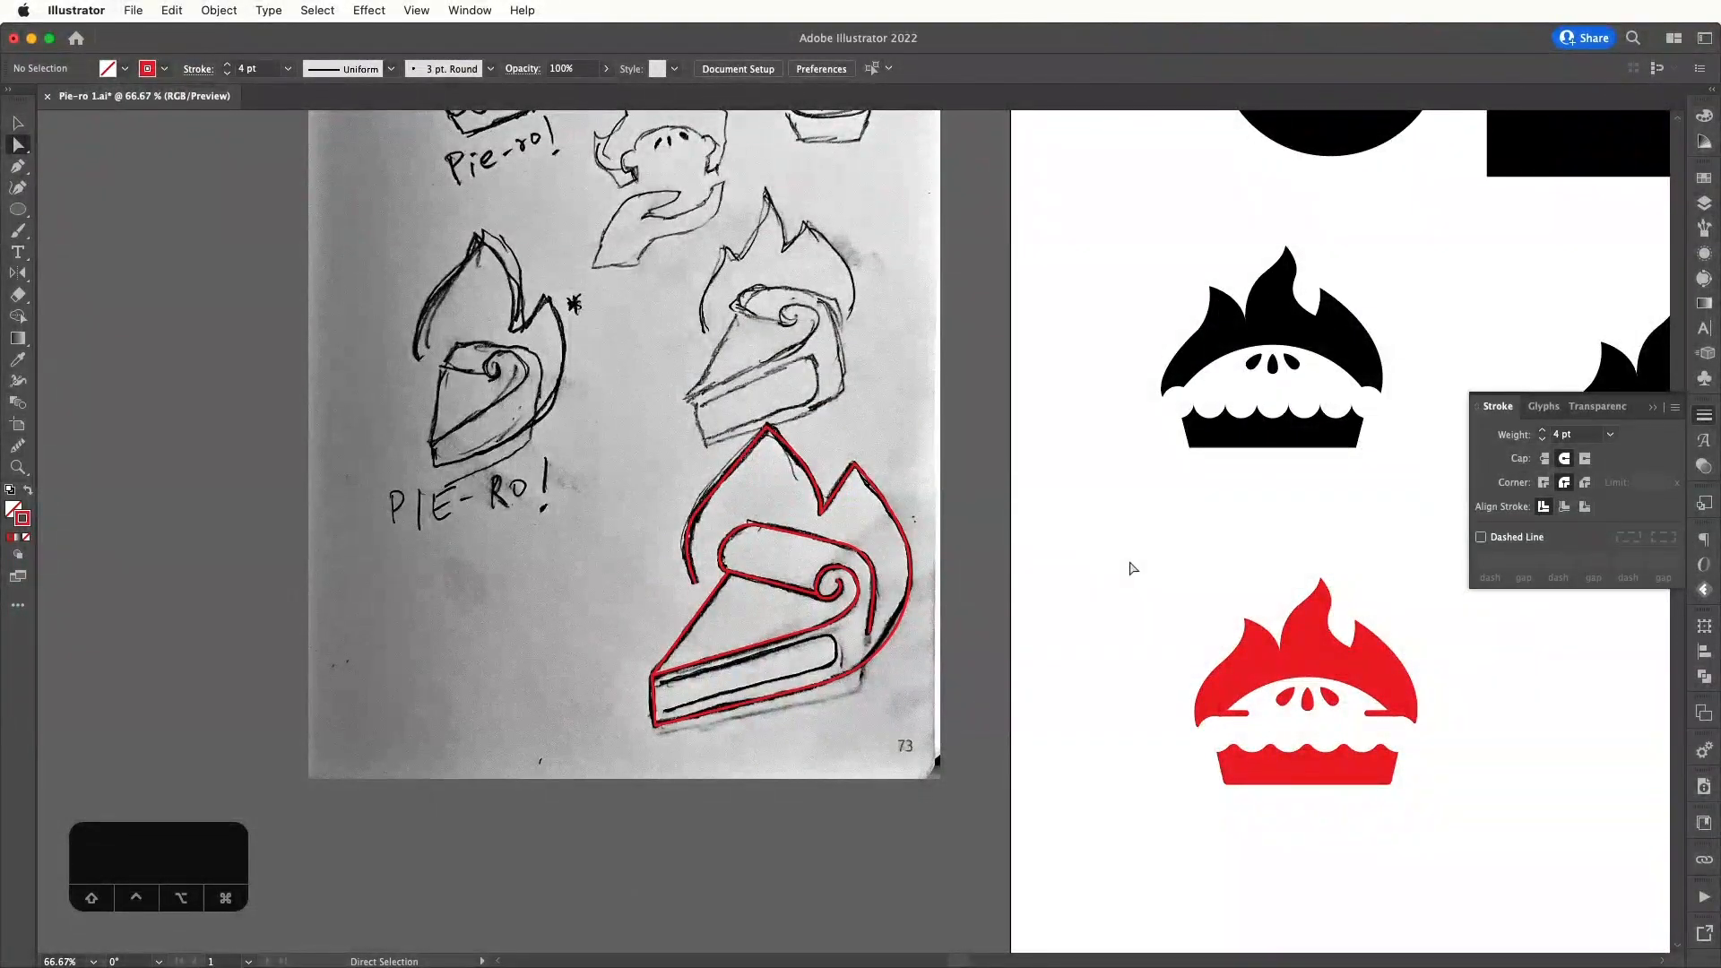
drag(1135, 566, 1079, 550)
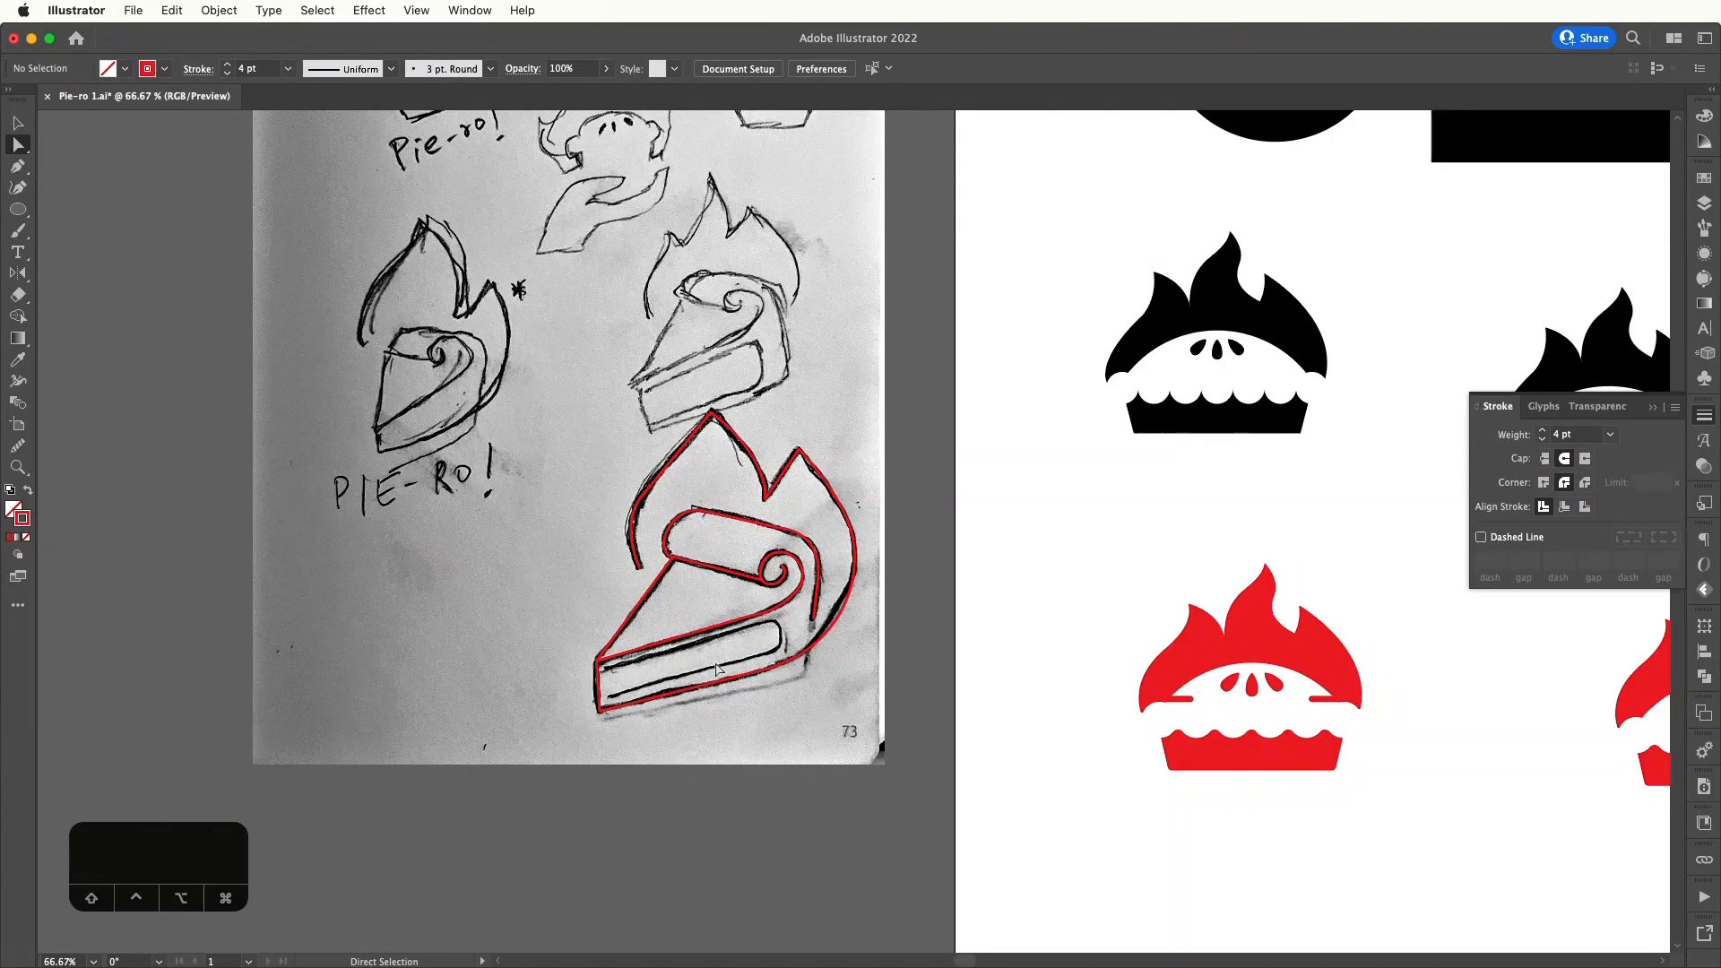
- Copy the traced flame and pie-slice paths from the sketch and paste them onto the artboard below the red pies
key(v)
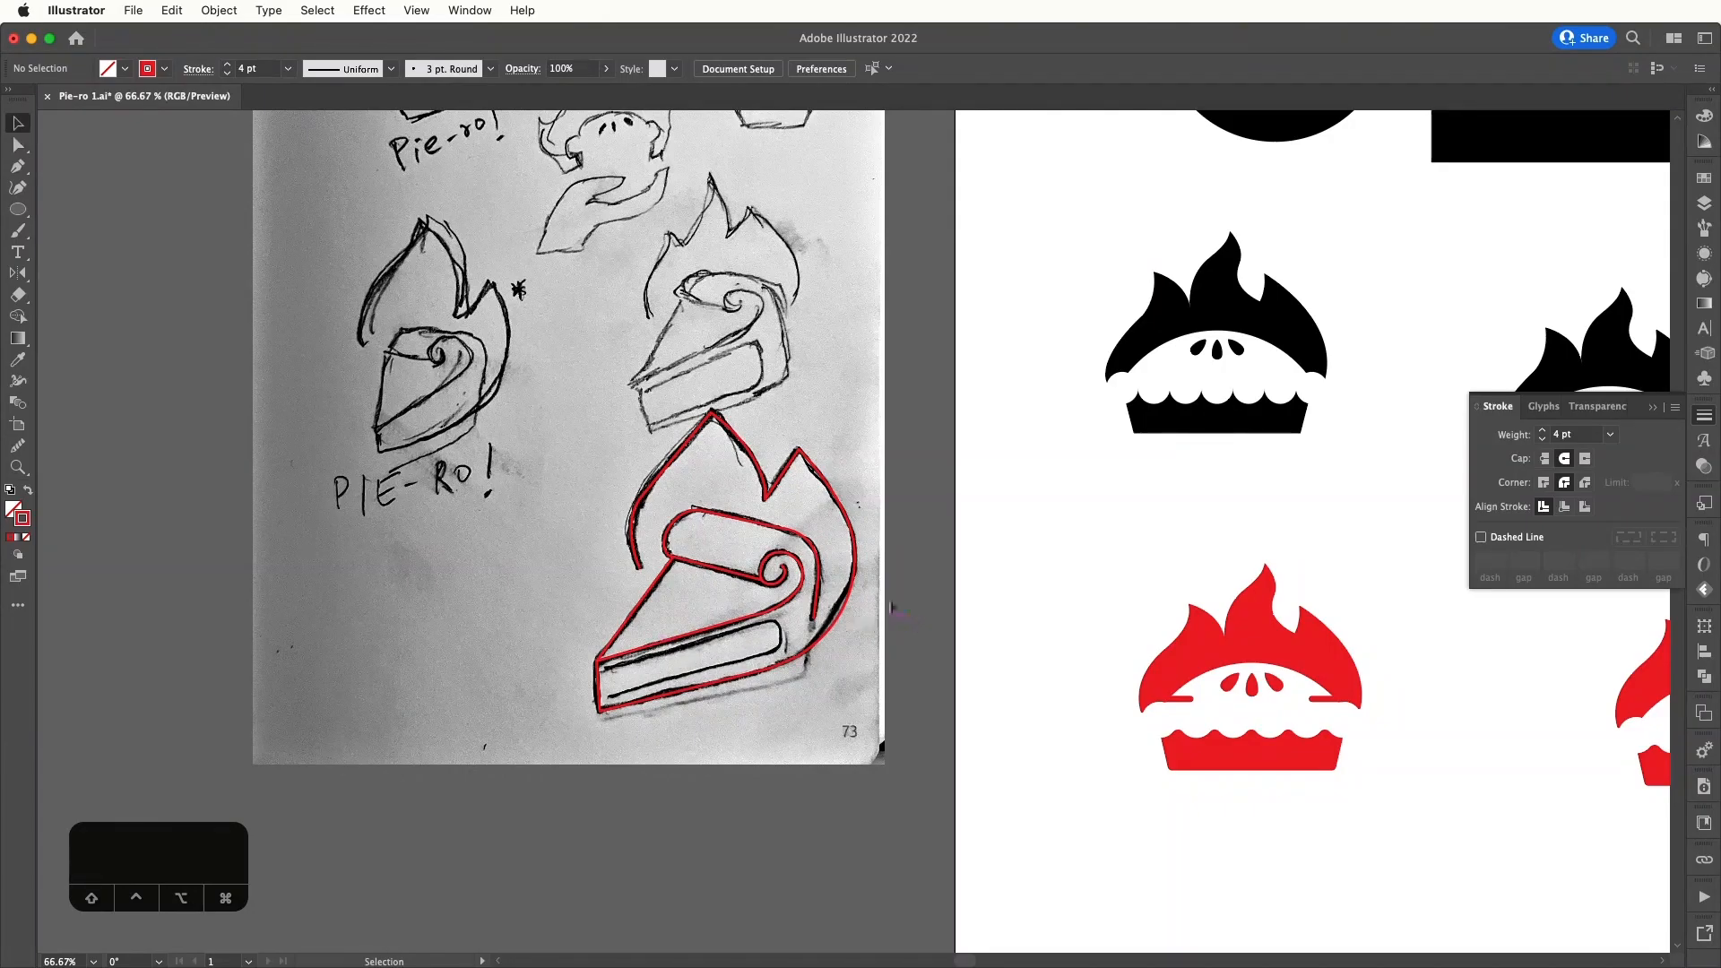
click(802, 565)
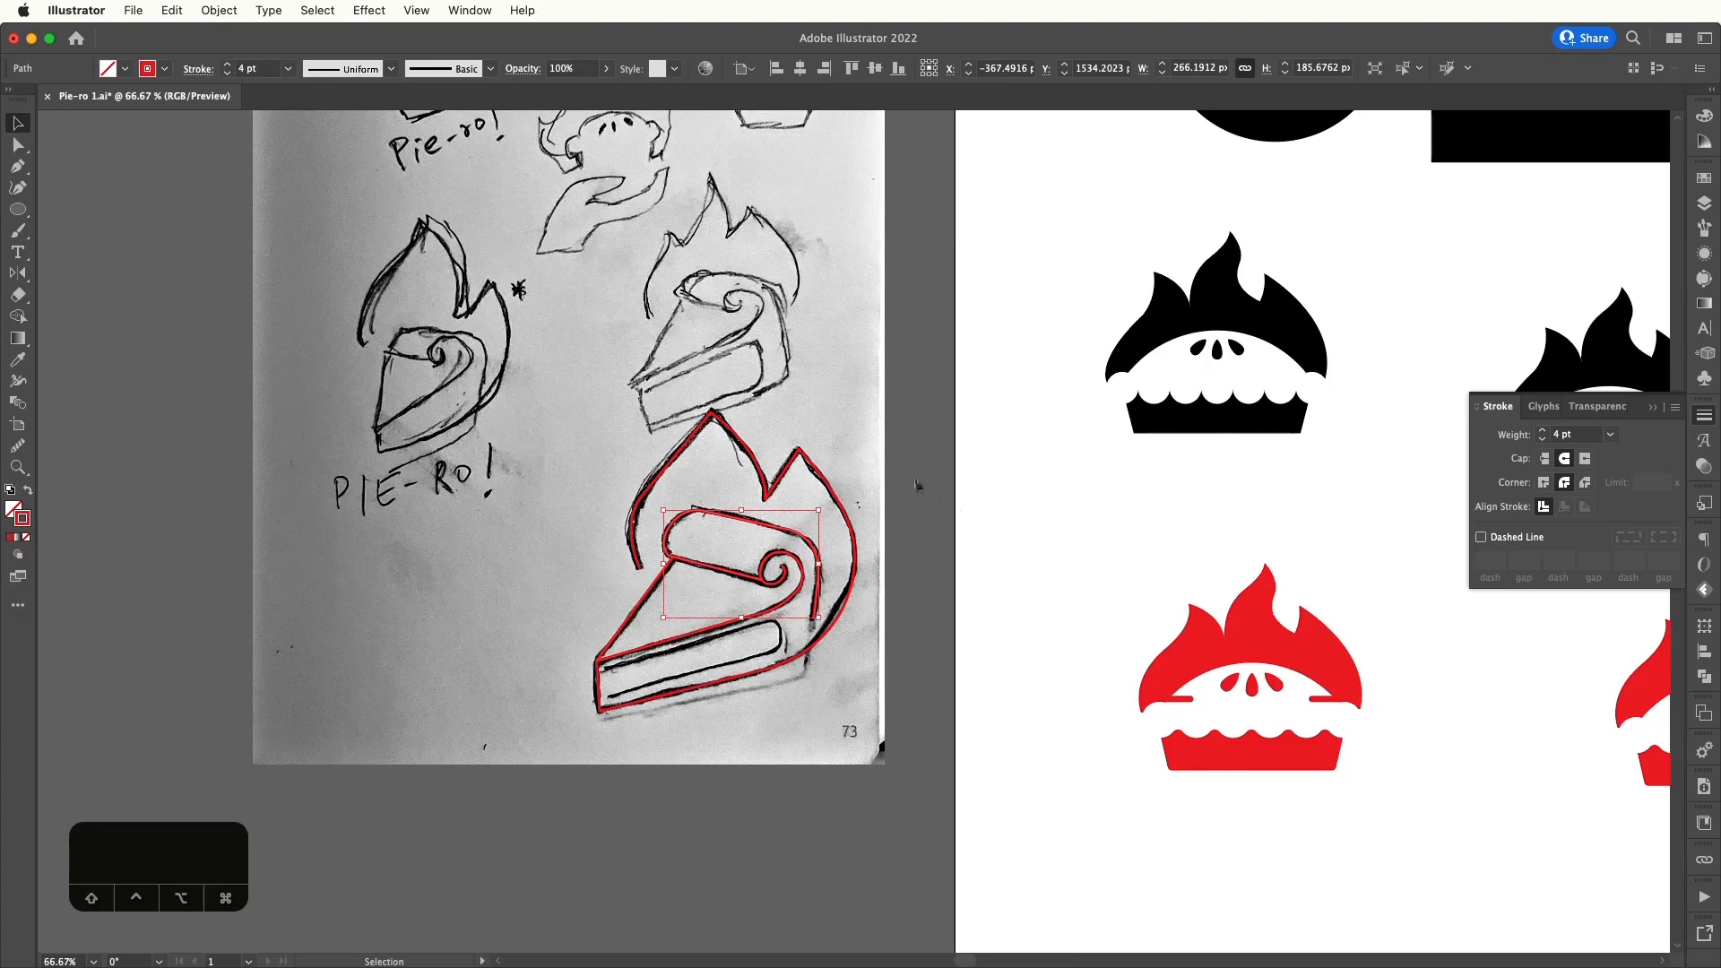
shift+click(604, 663)
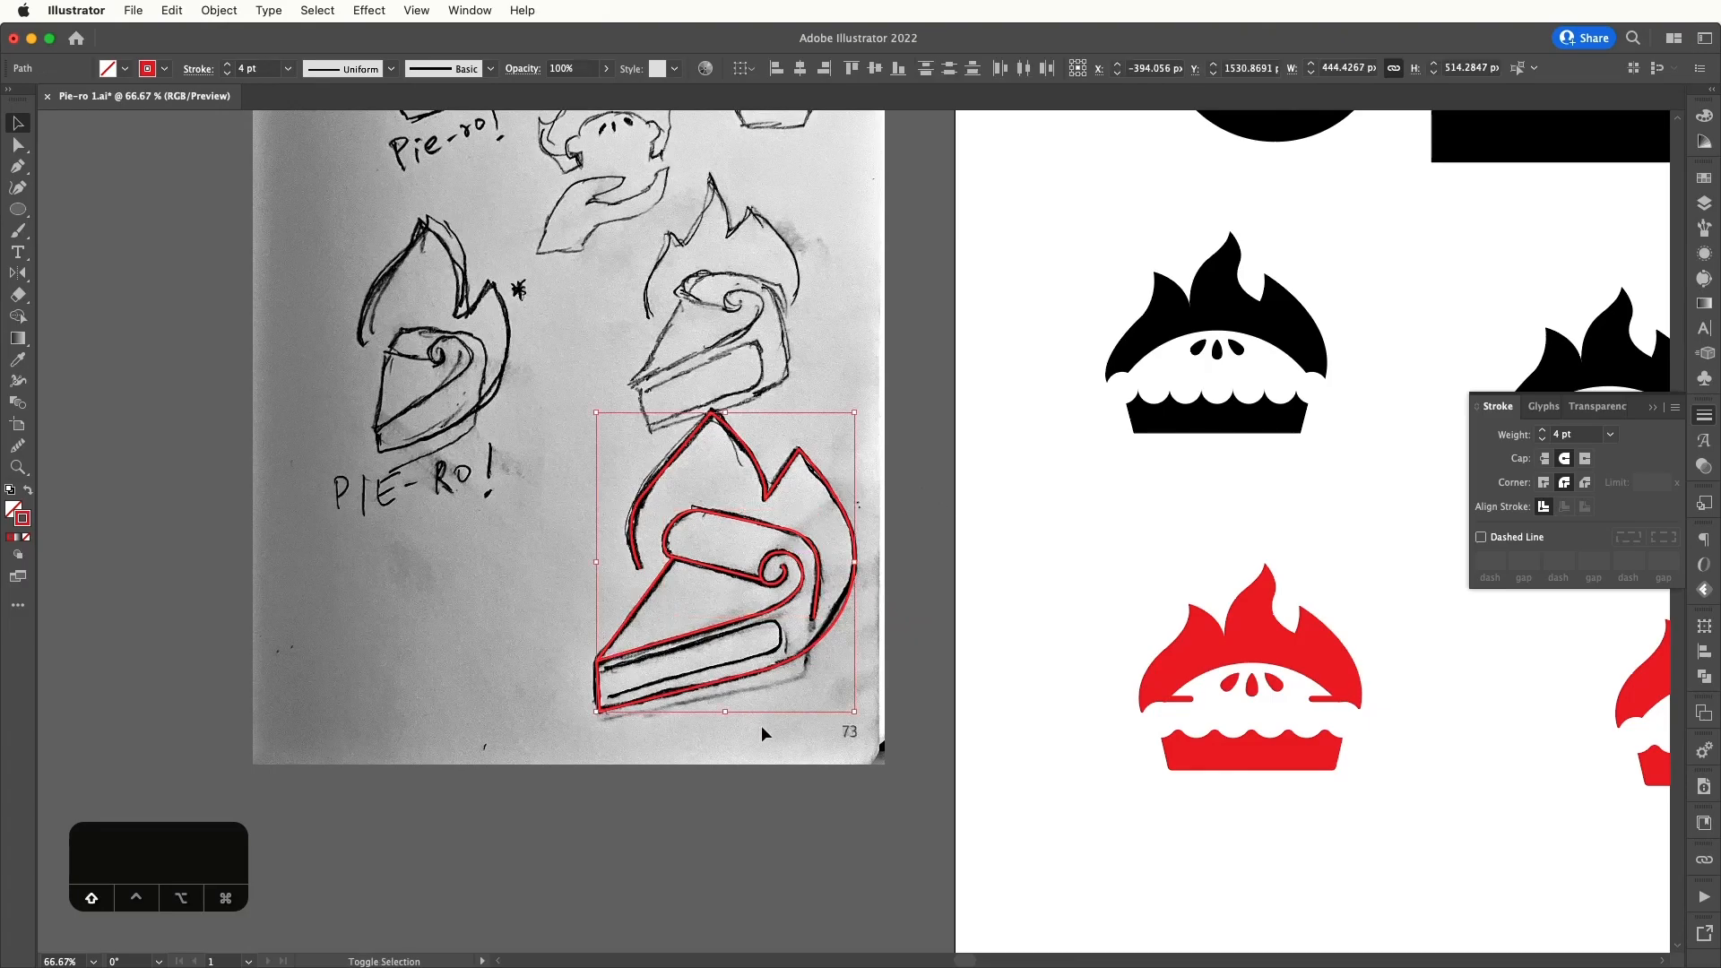
scroll(809, 727, down, 10)
scroll(809, 728, right, 10)
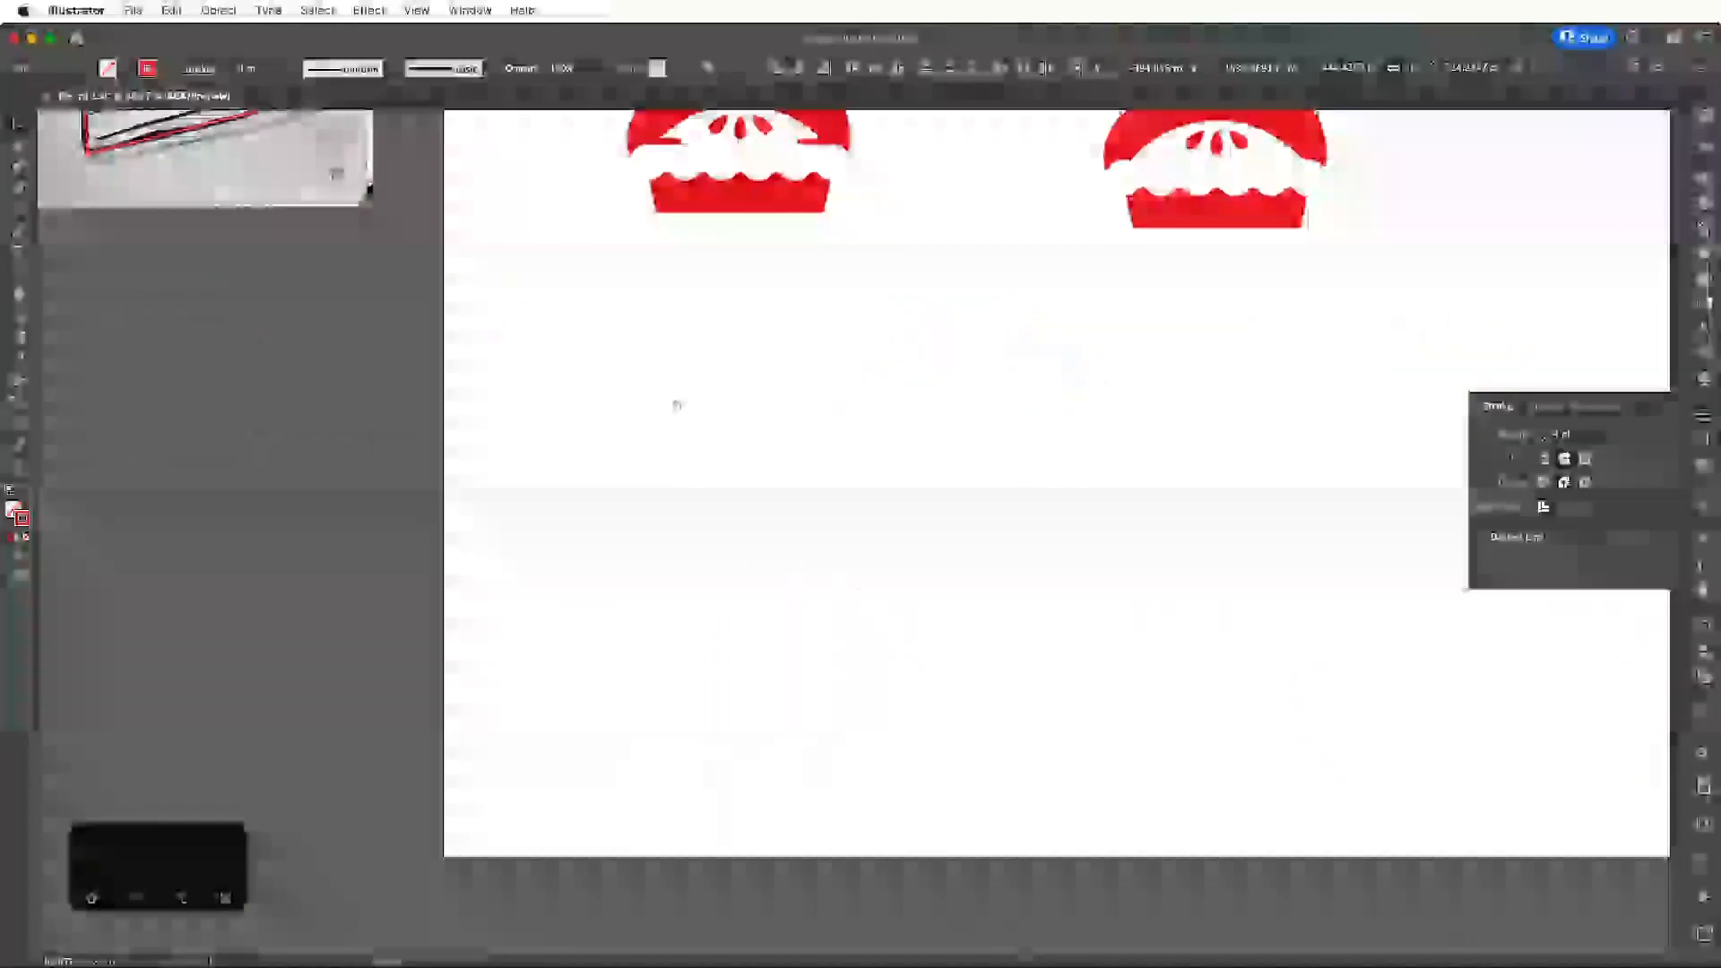
key(super+v)
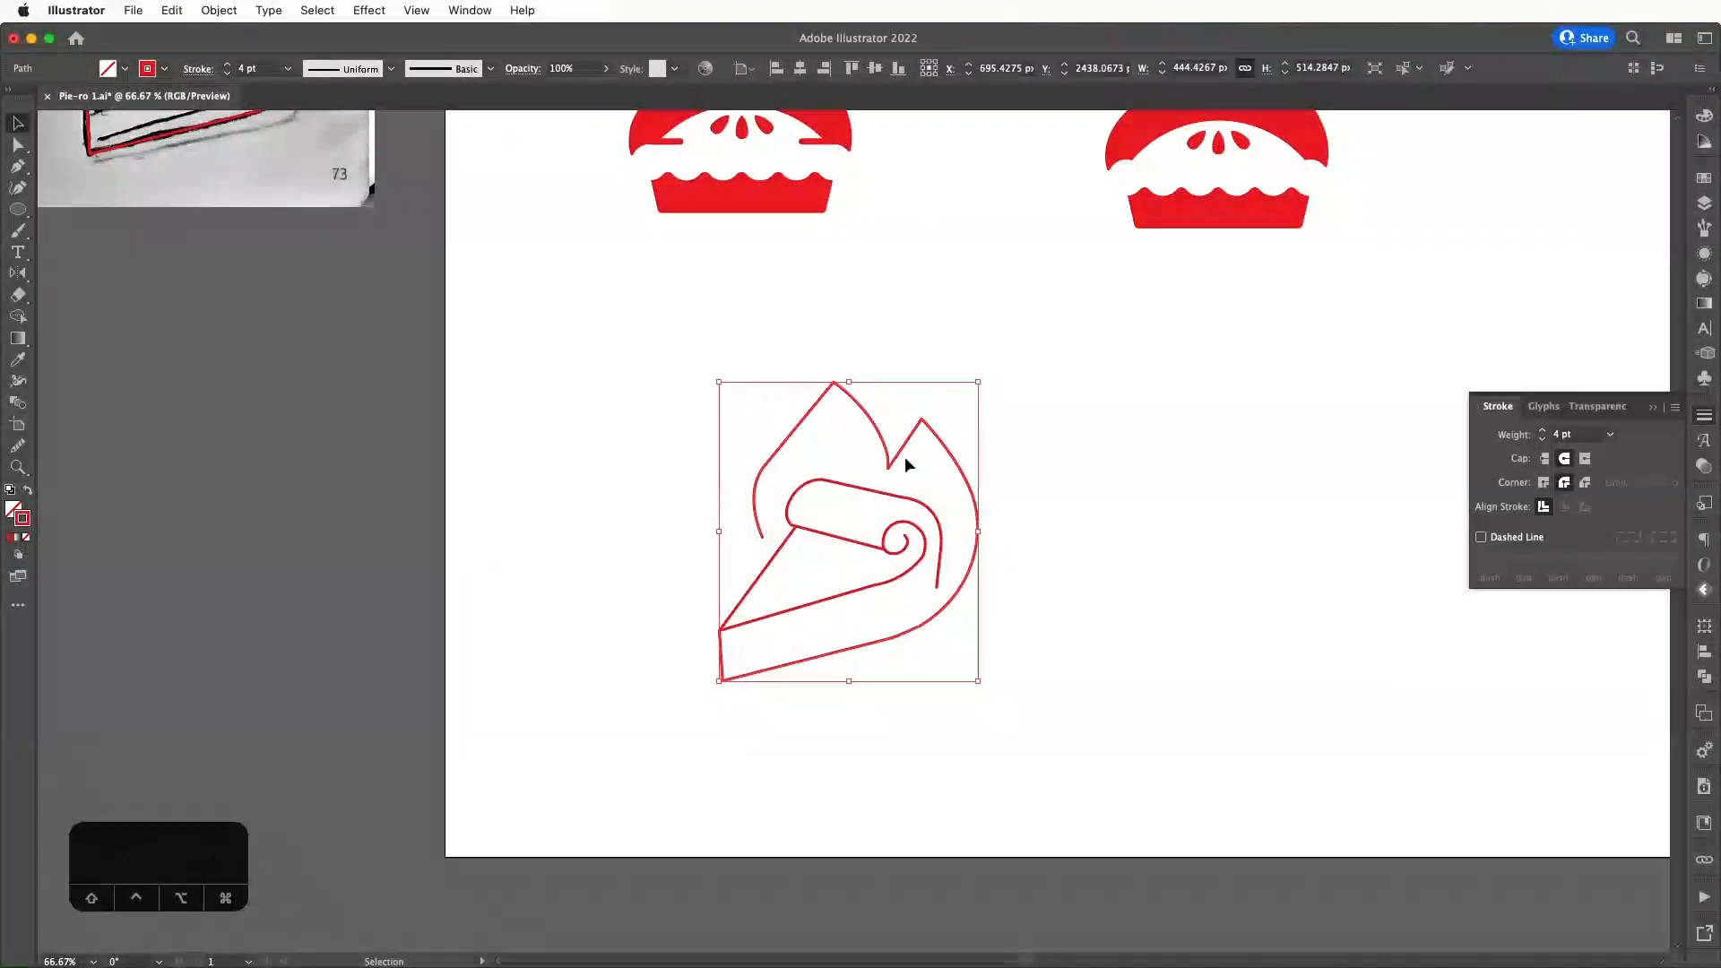
click(997, 473)
- Smooth the spiral curl and its transition into the slice's straight front edge with the Smooth tool
key(super+equal)
key(super+equal)
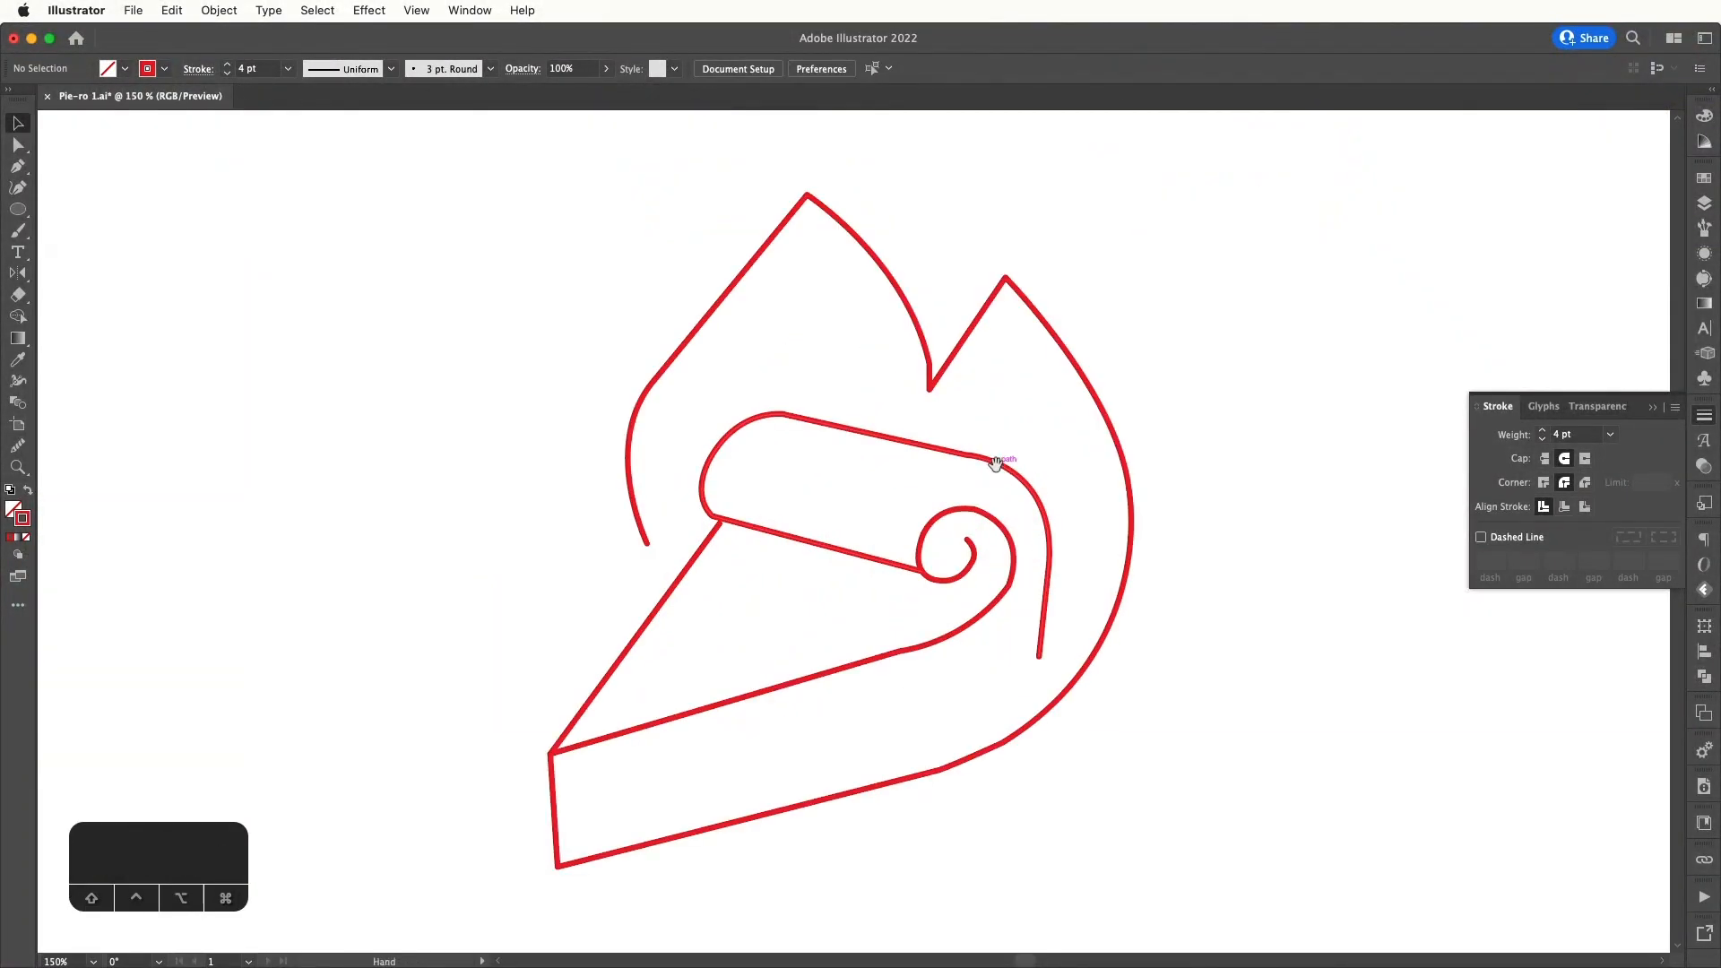
scroll(866, 439, down, 1)
scroll(866, 440, right, 1)
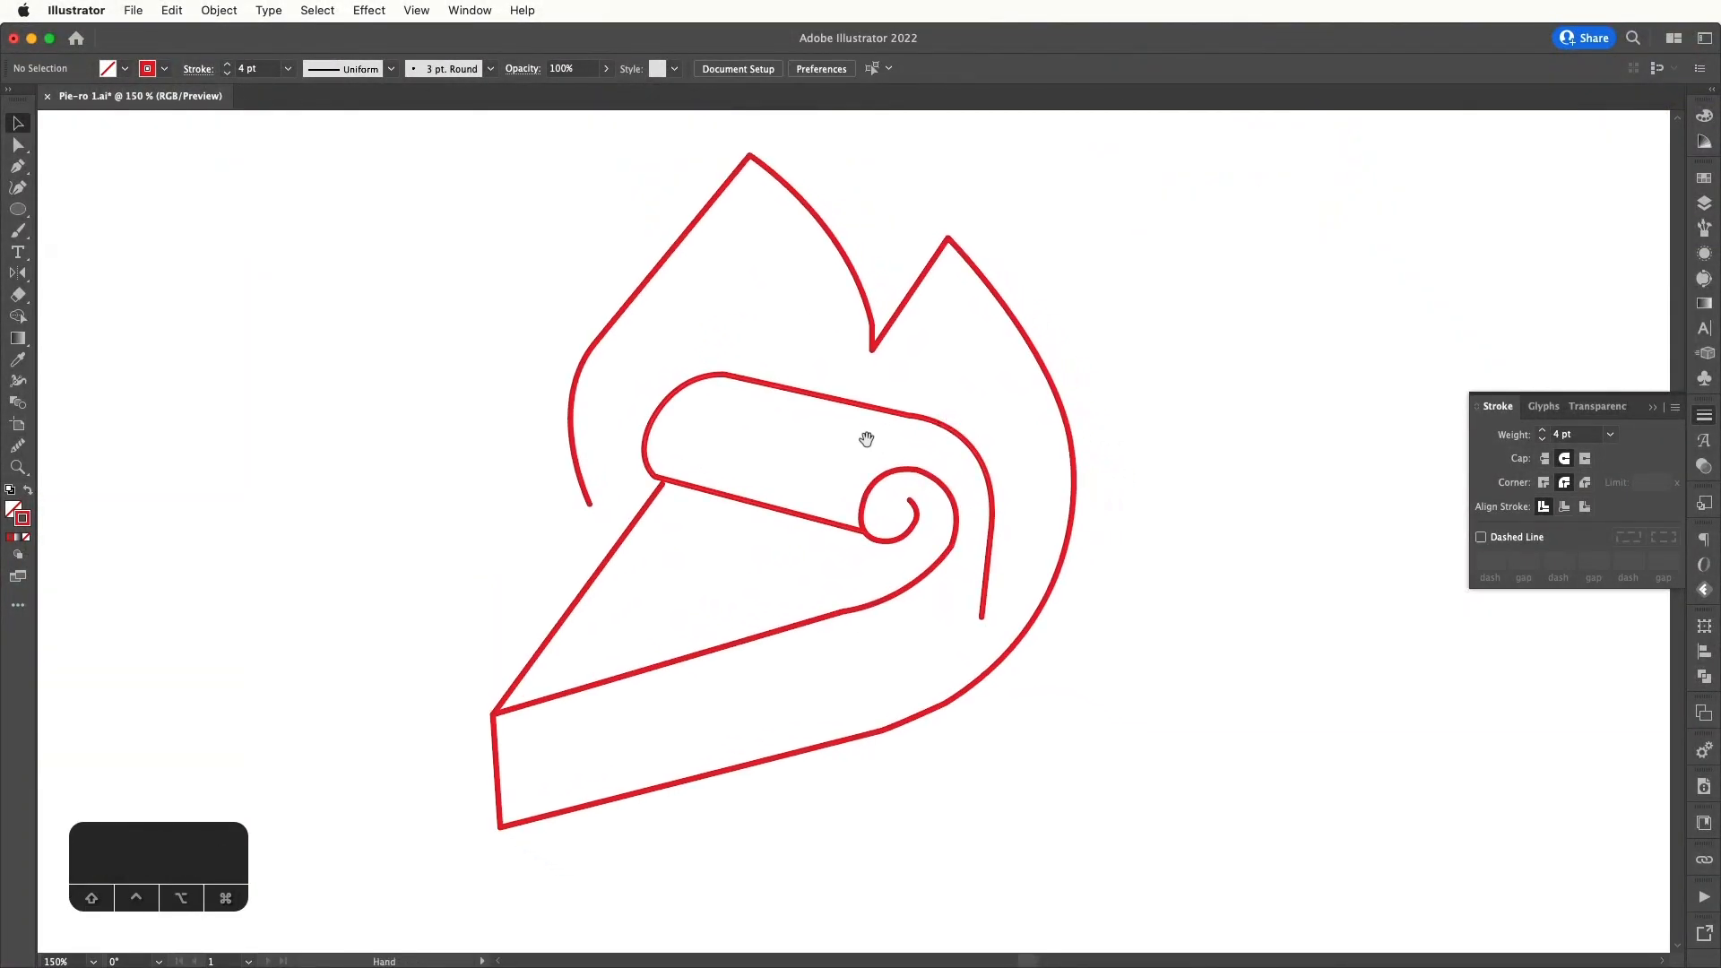
click(914, 512)
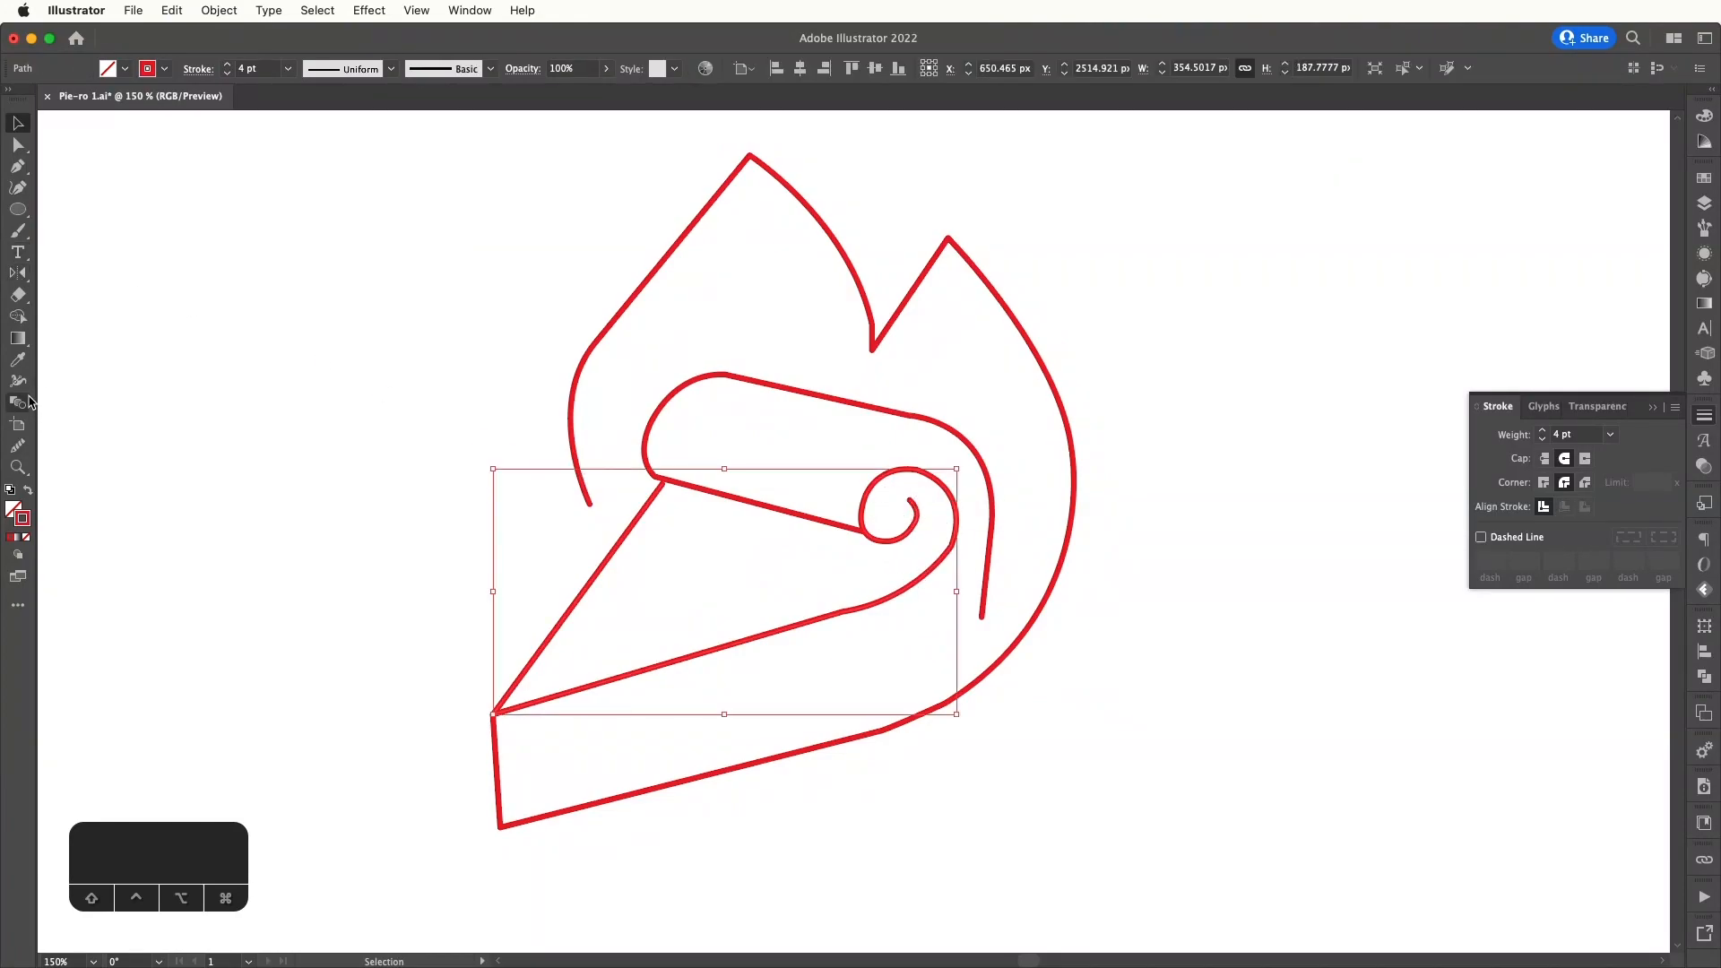
click(20, 445)
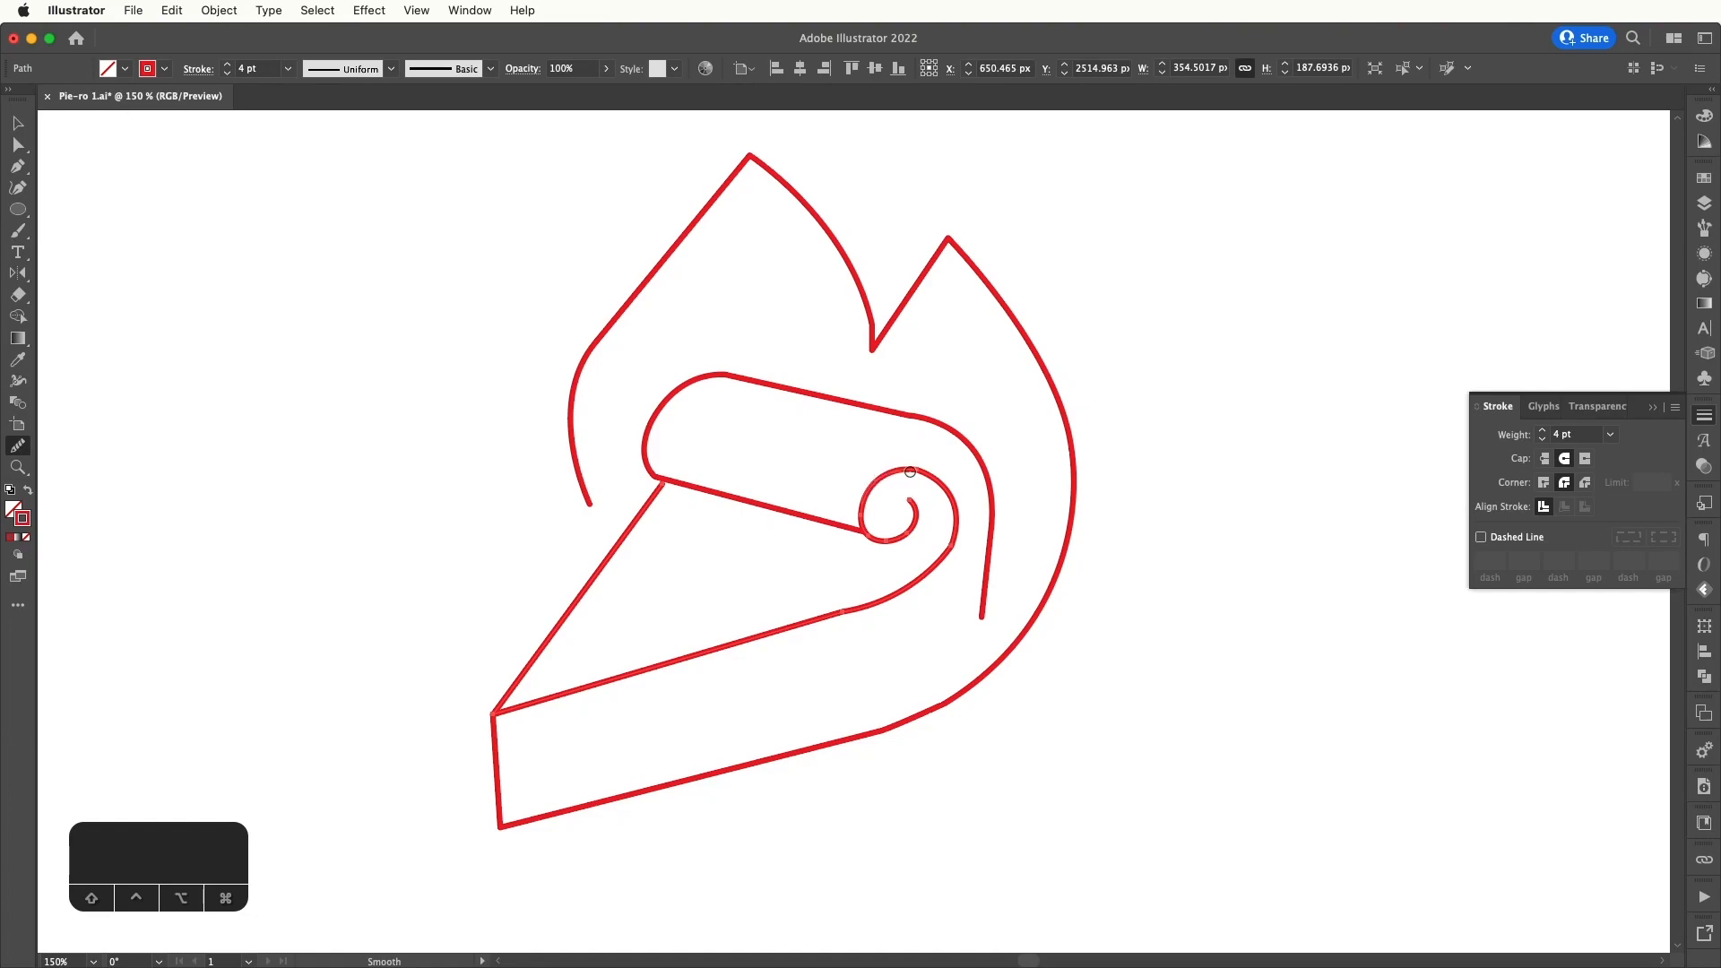
drag(910, 472, 951, 522)
drag(909, 589, 844, 614)
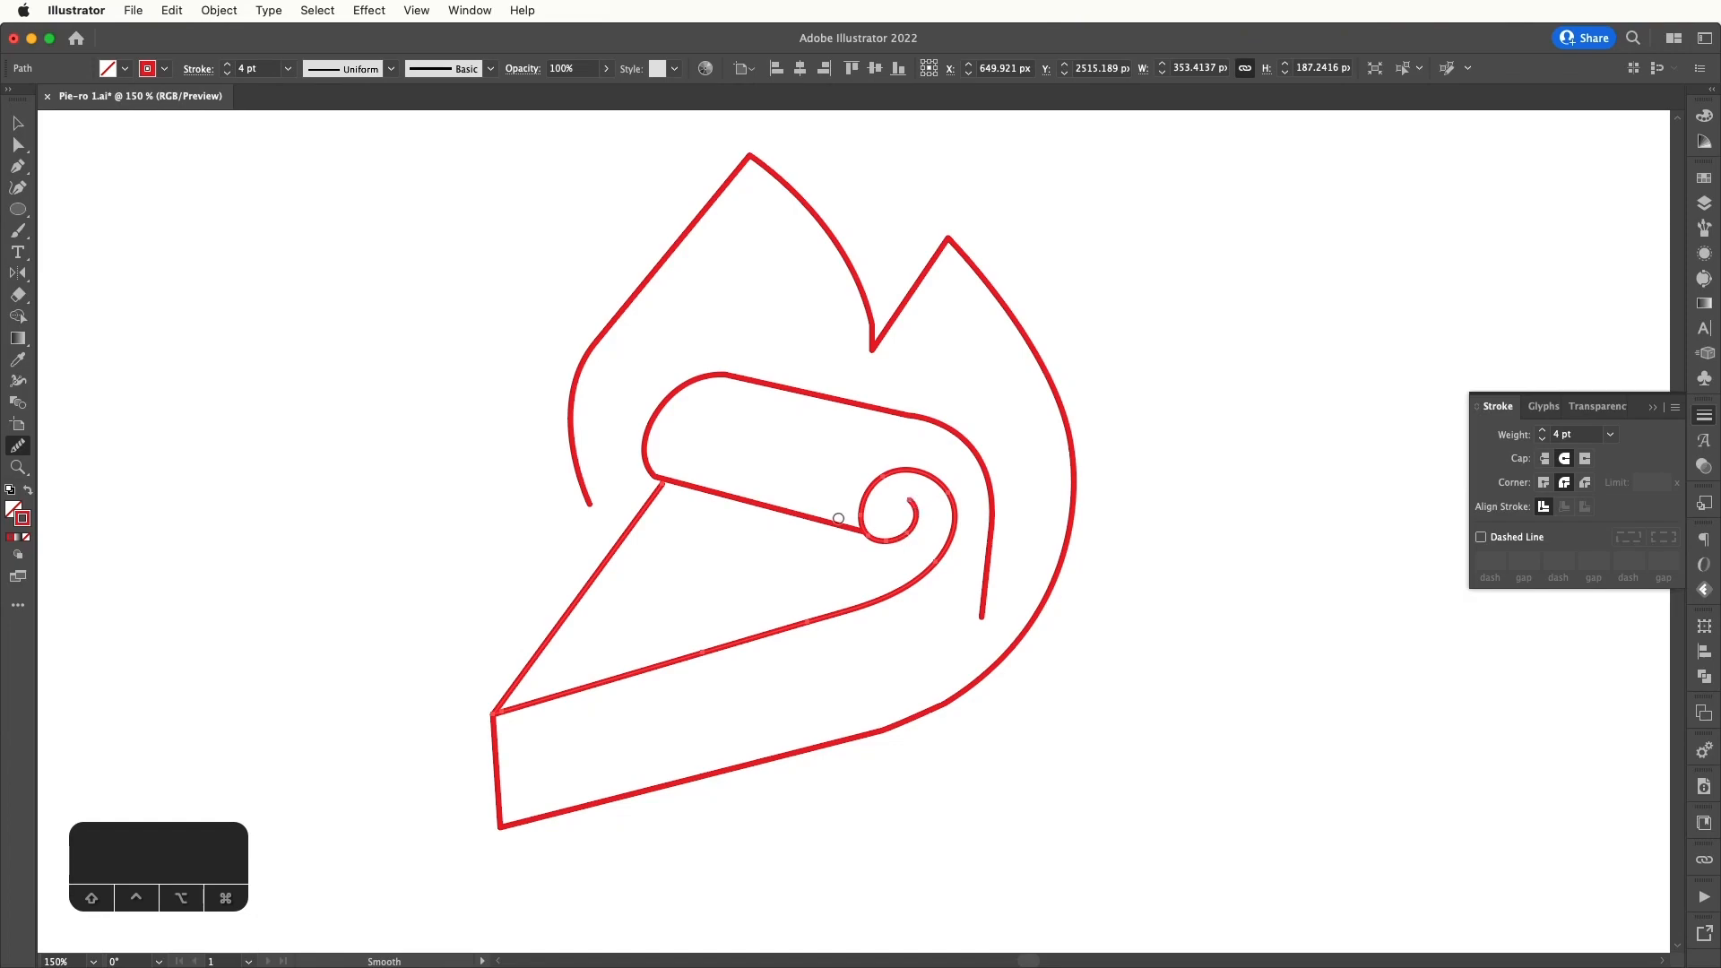
- Smooth the large outer curve where the slice's base edge sweeps up into the flame
key(a)
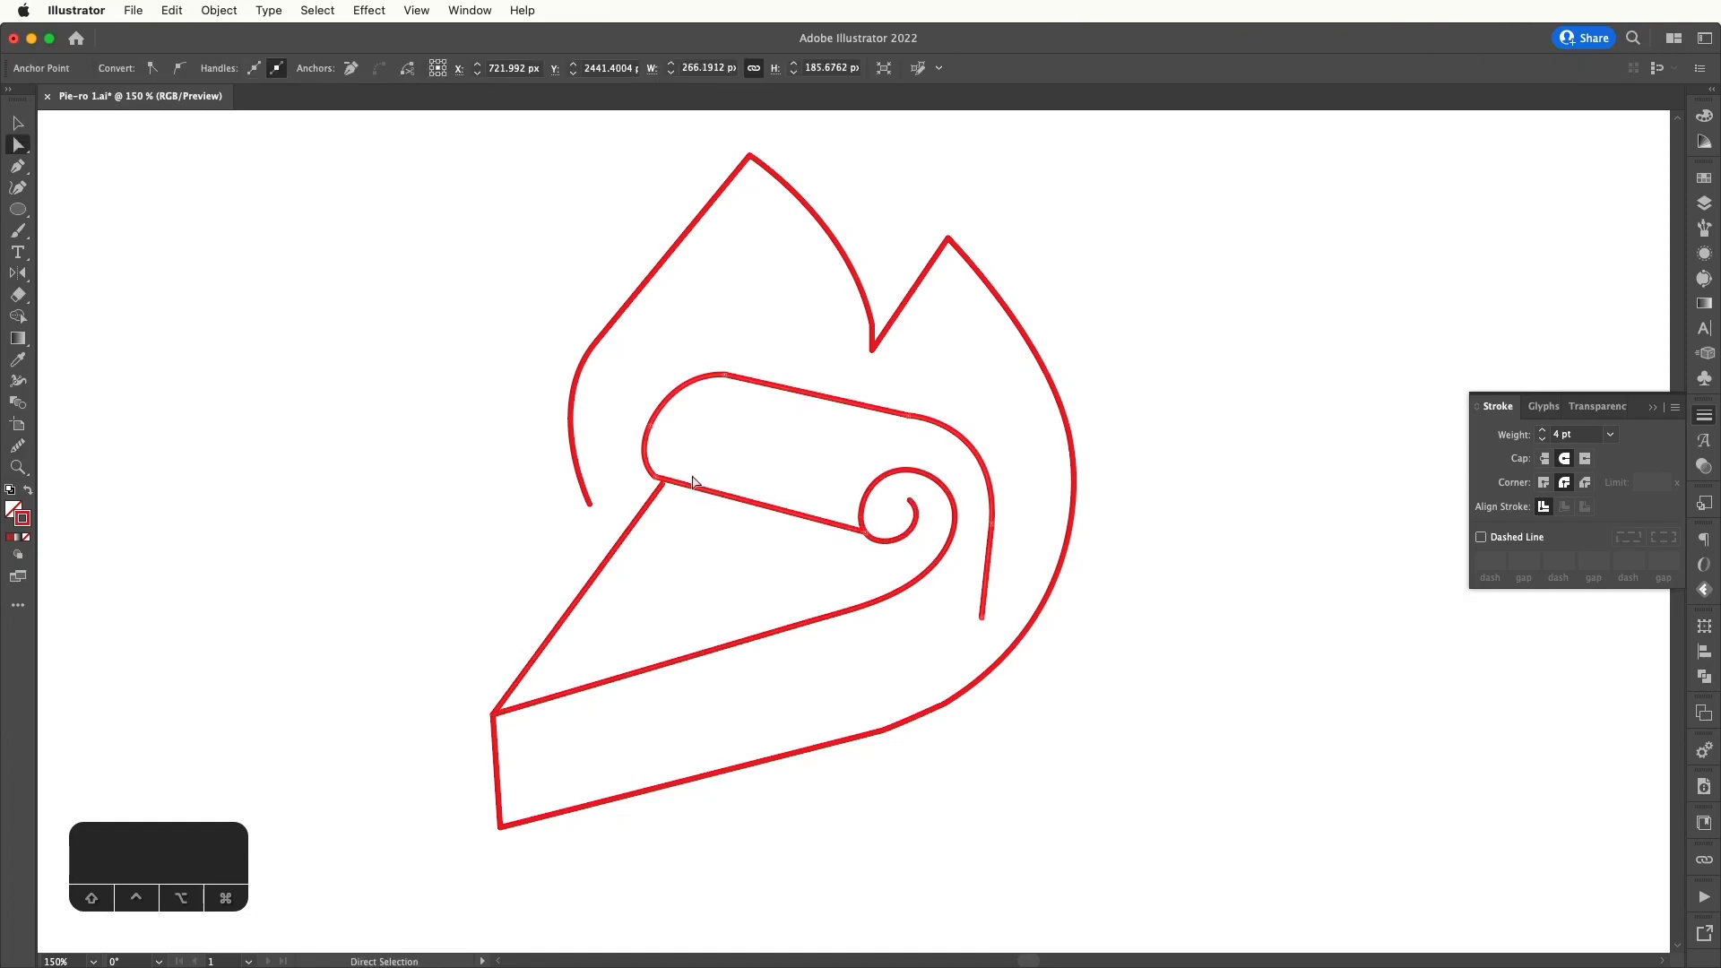
key(v)
click(1003, 664)
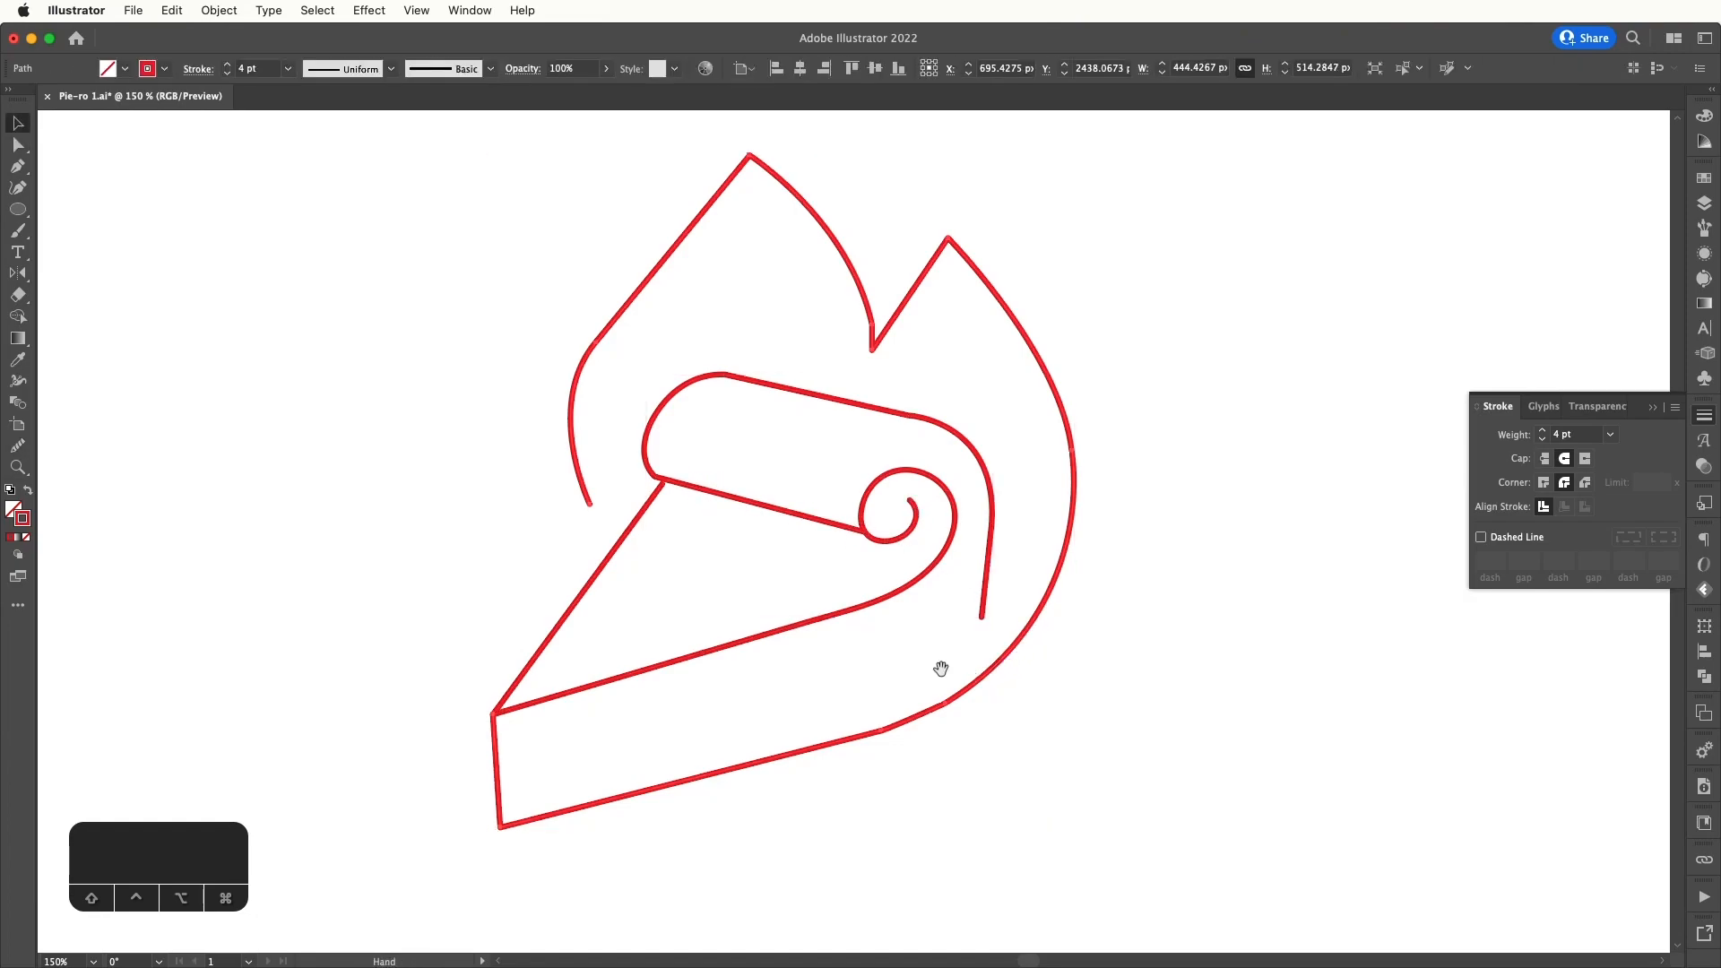
drag(940, 668, 922, 616)
click(17, 445)
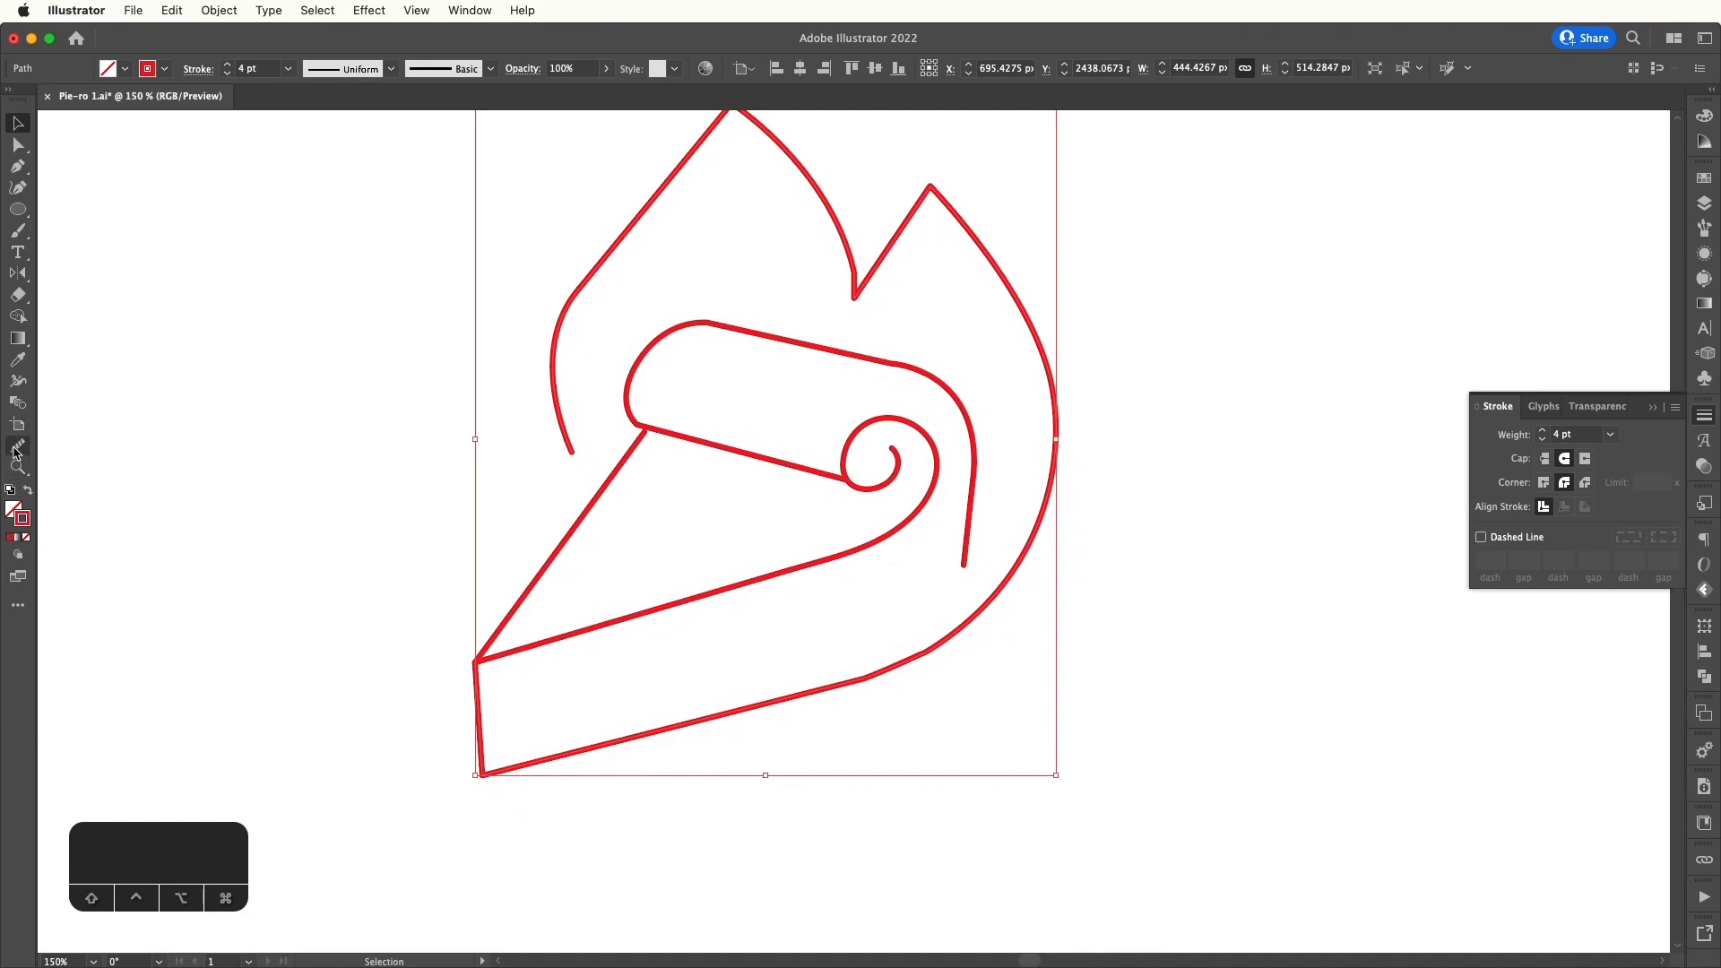
mouse_move(898, 661)
mouse_down()
mouse_move(855, 681)
mouse_move(948, 625)
mouse_up()
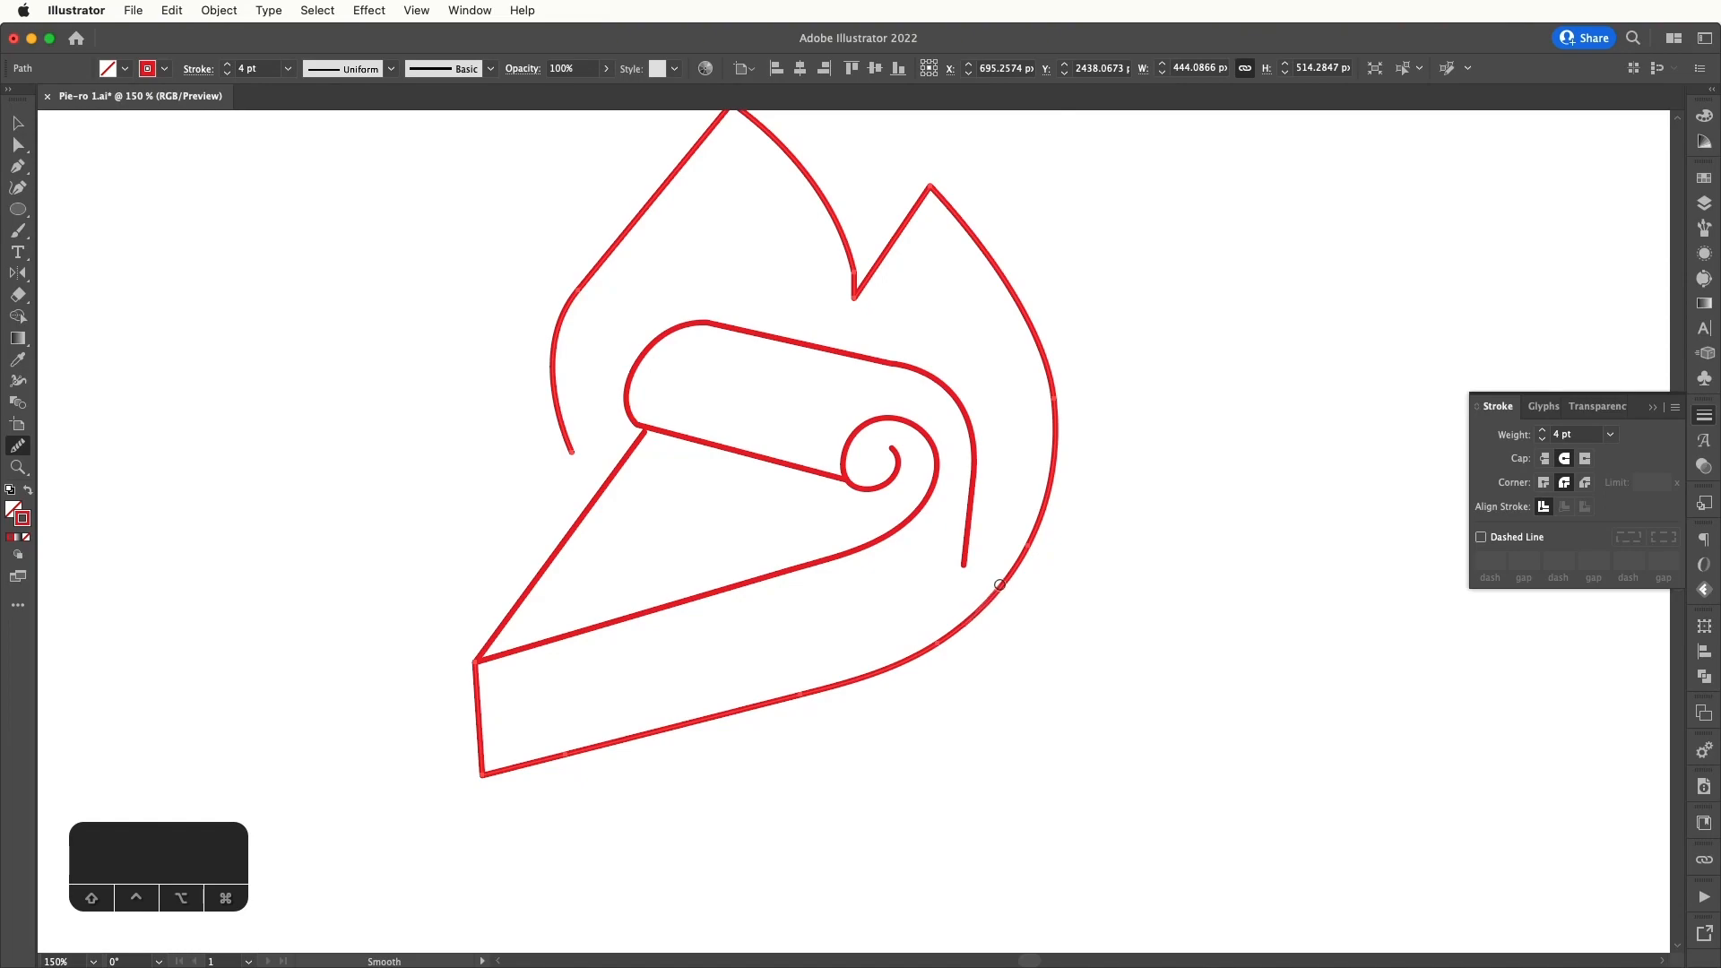
drag(1033, 540, 1103, 445)
- Smooth the kink above the notch between the two flame tips and the flame's outer curve beside the crust
scroll(887, 360, up, 5)
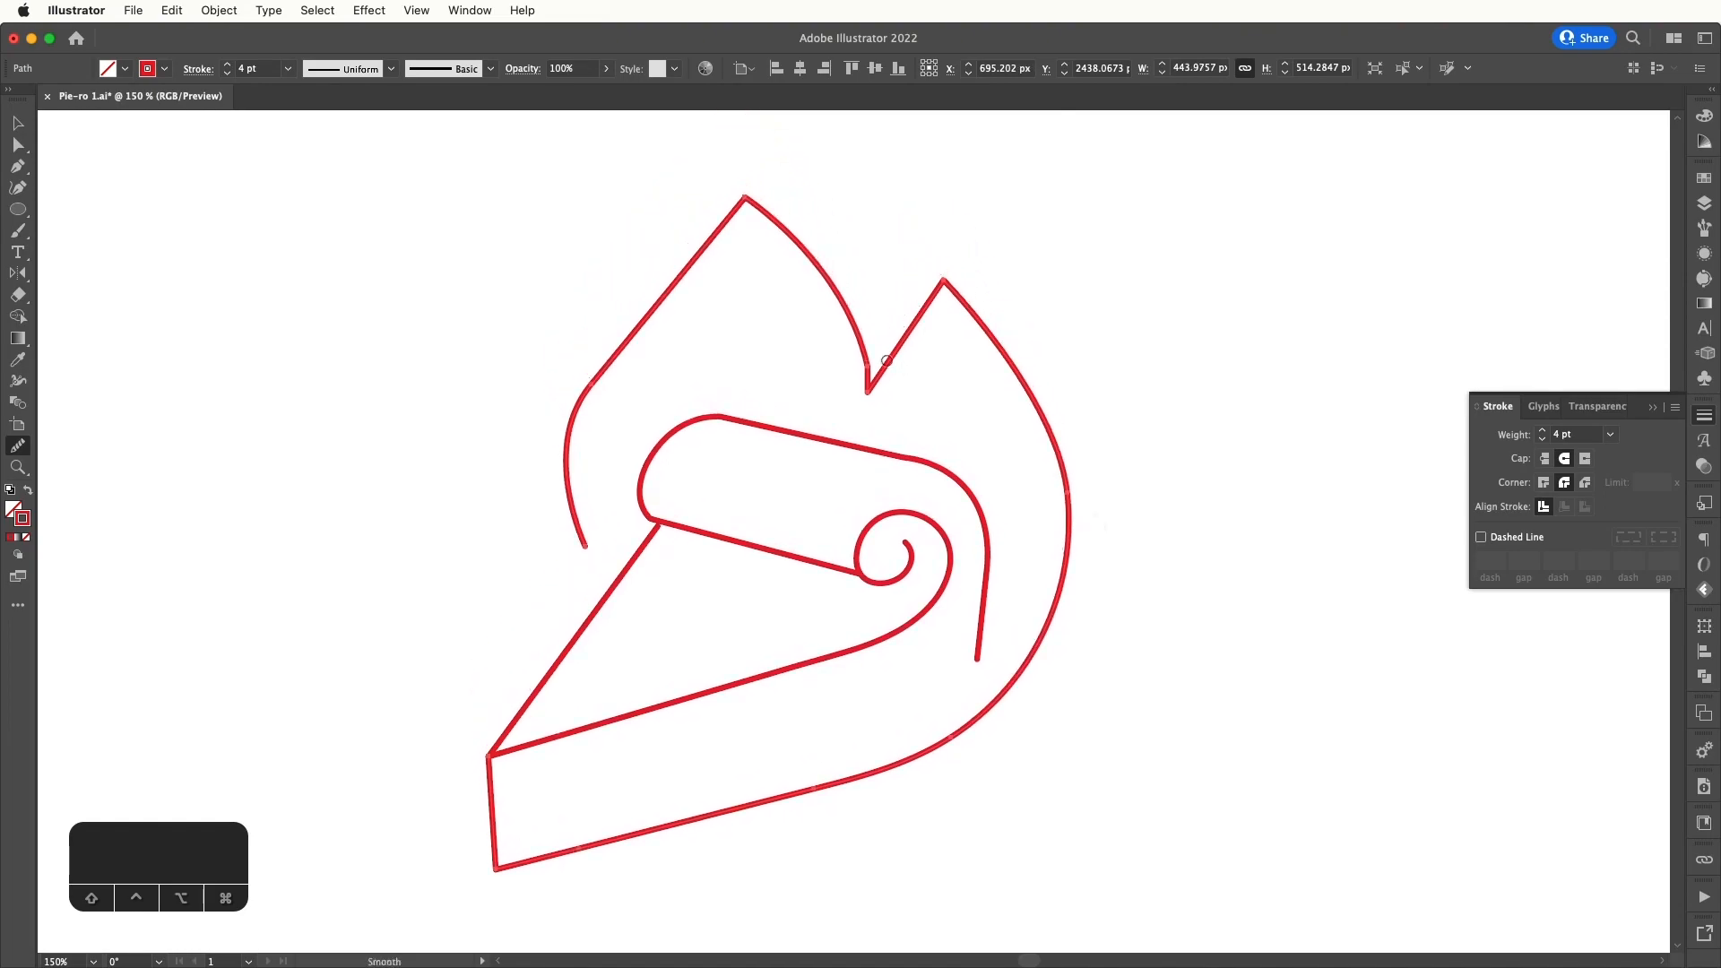
drag(864, 380, 859, 341)
mouse_move(593, 388)
mouse_down()
mouse_move(578, 409)
mouse_move(664, 352)
mouse_up()
key(v)
click(643, 392)
- Smooth the rounded end of the crust roll where it curves over the slice's upper surface
click(699, 372)
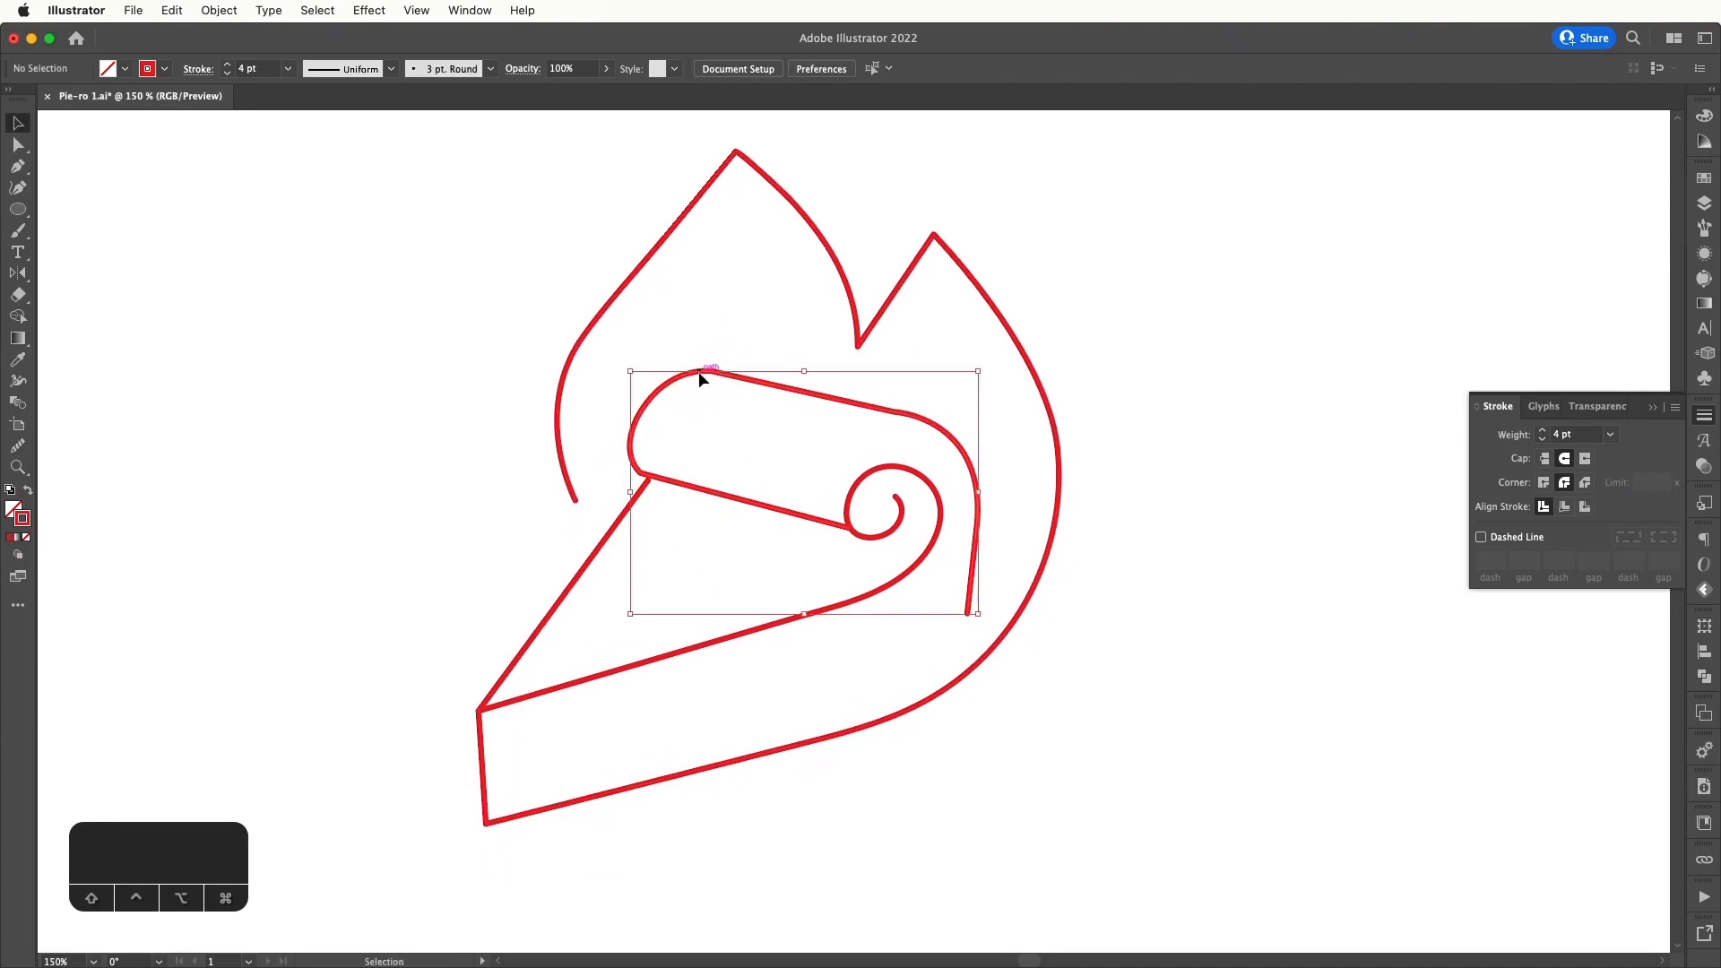
click(18, 445)
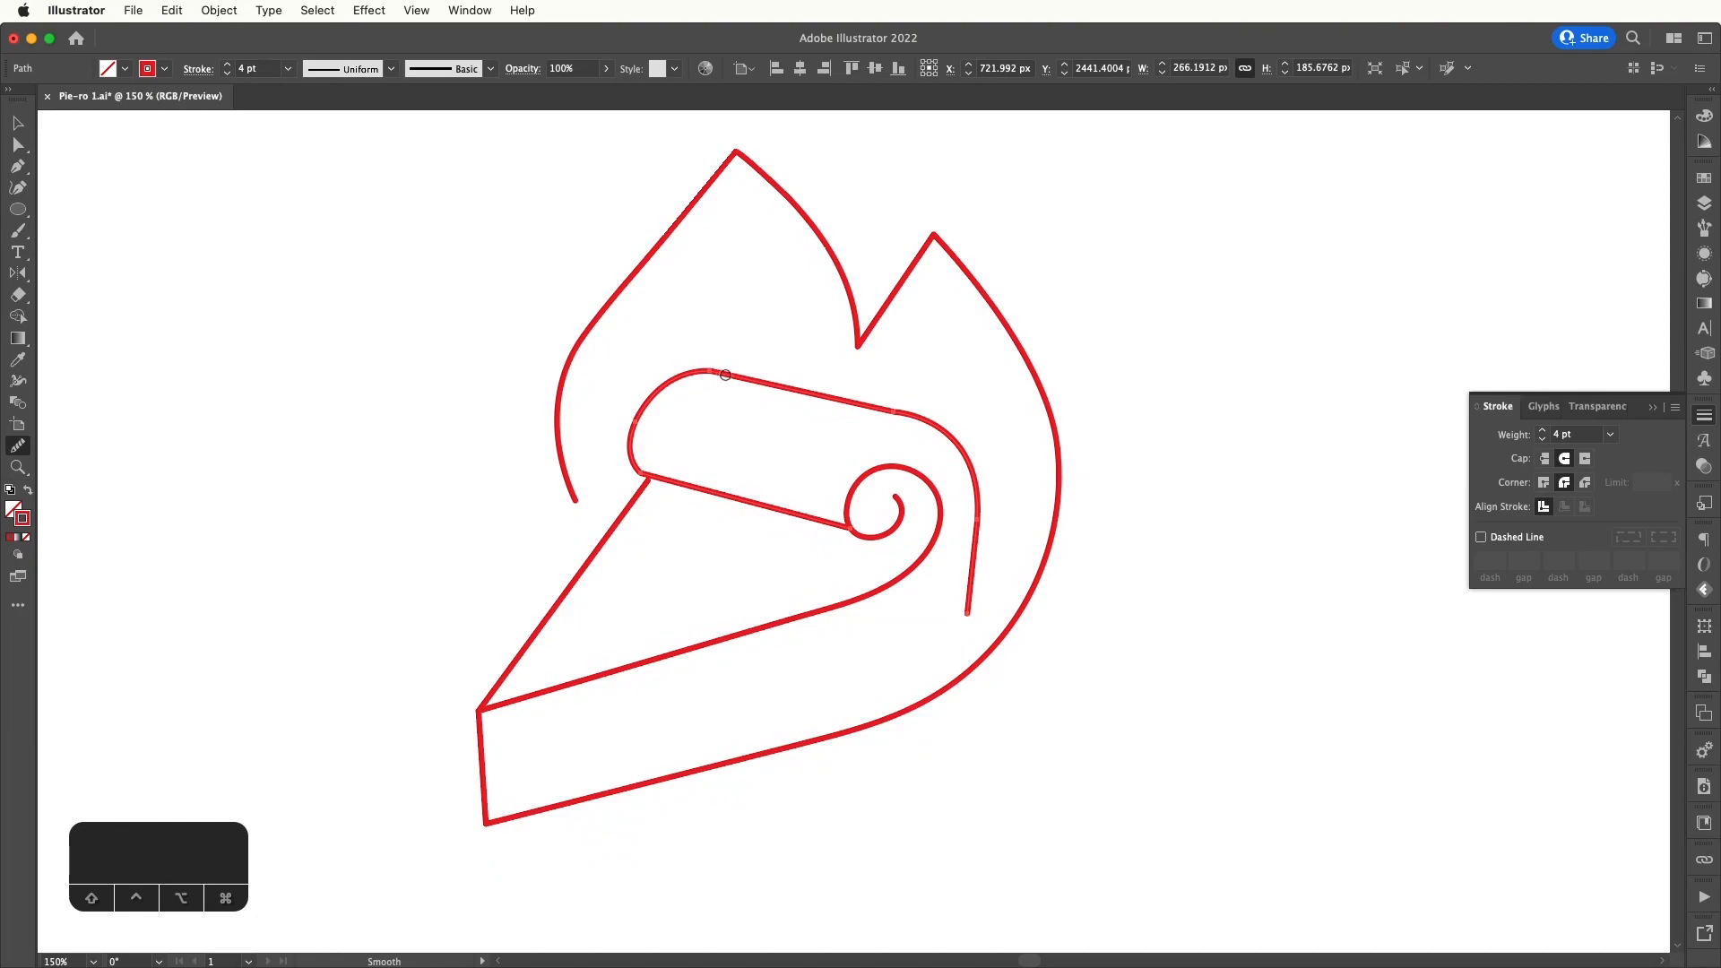
drag(728, 374, 704, 376)
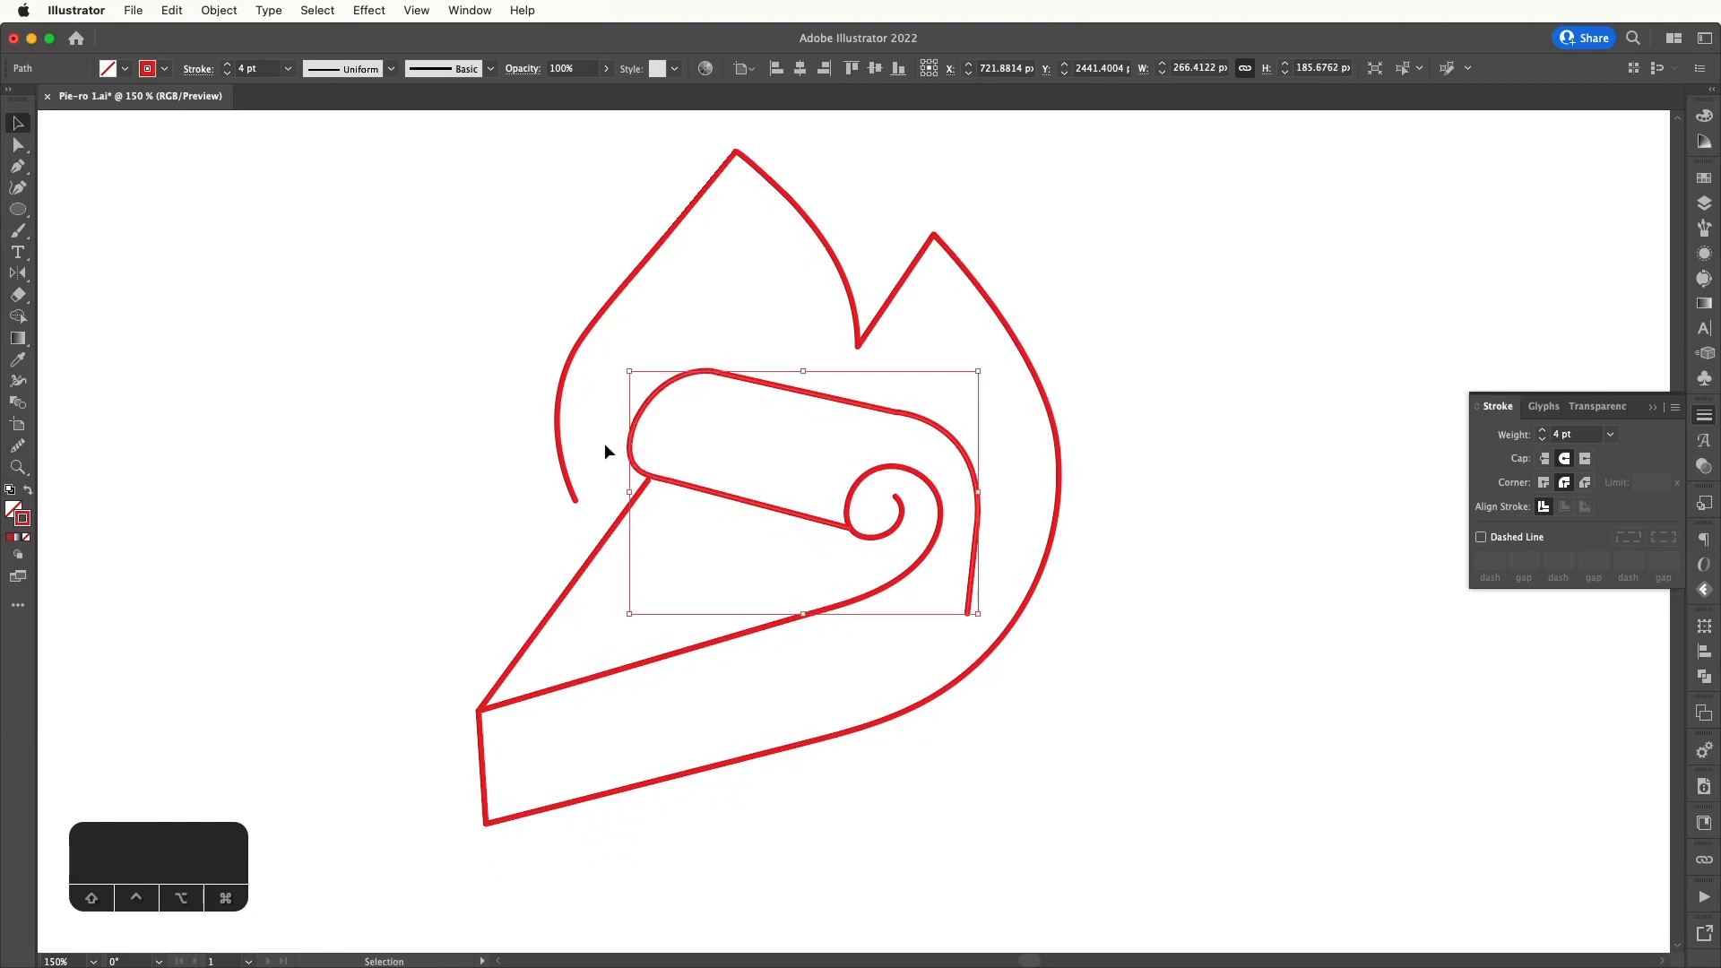
key(a)
click(650, 485)
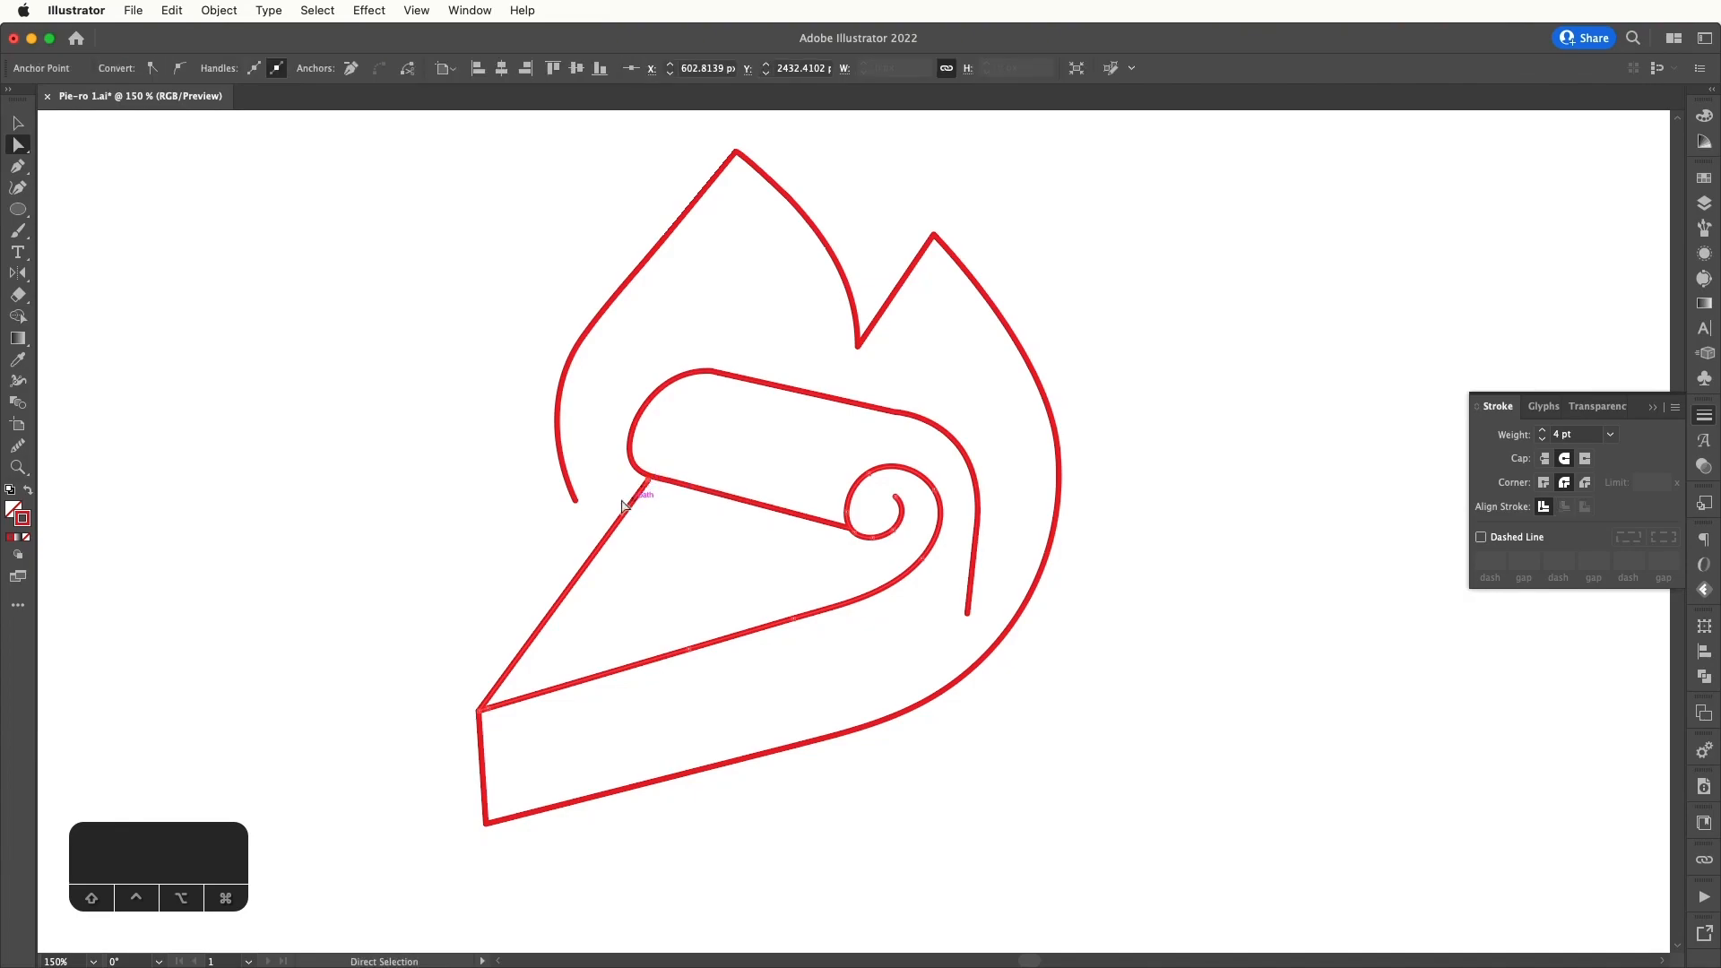
click(478, 509)
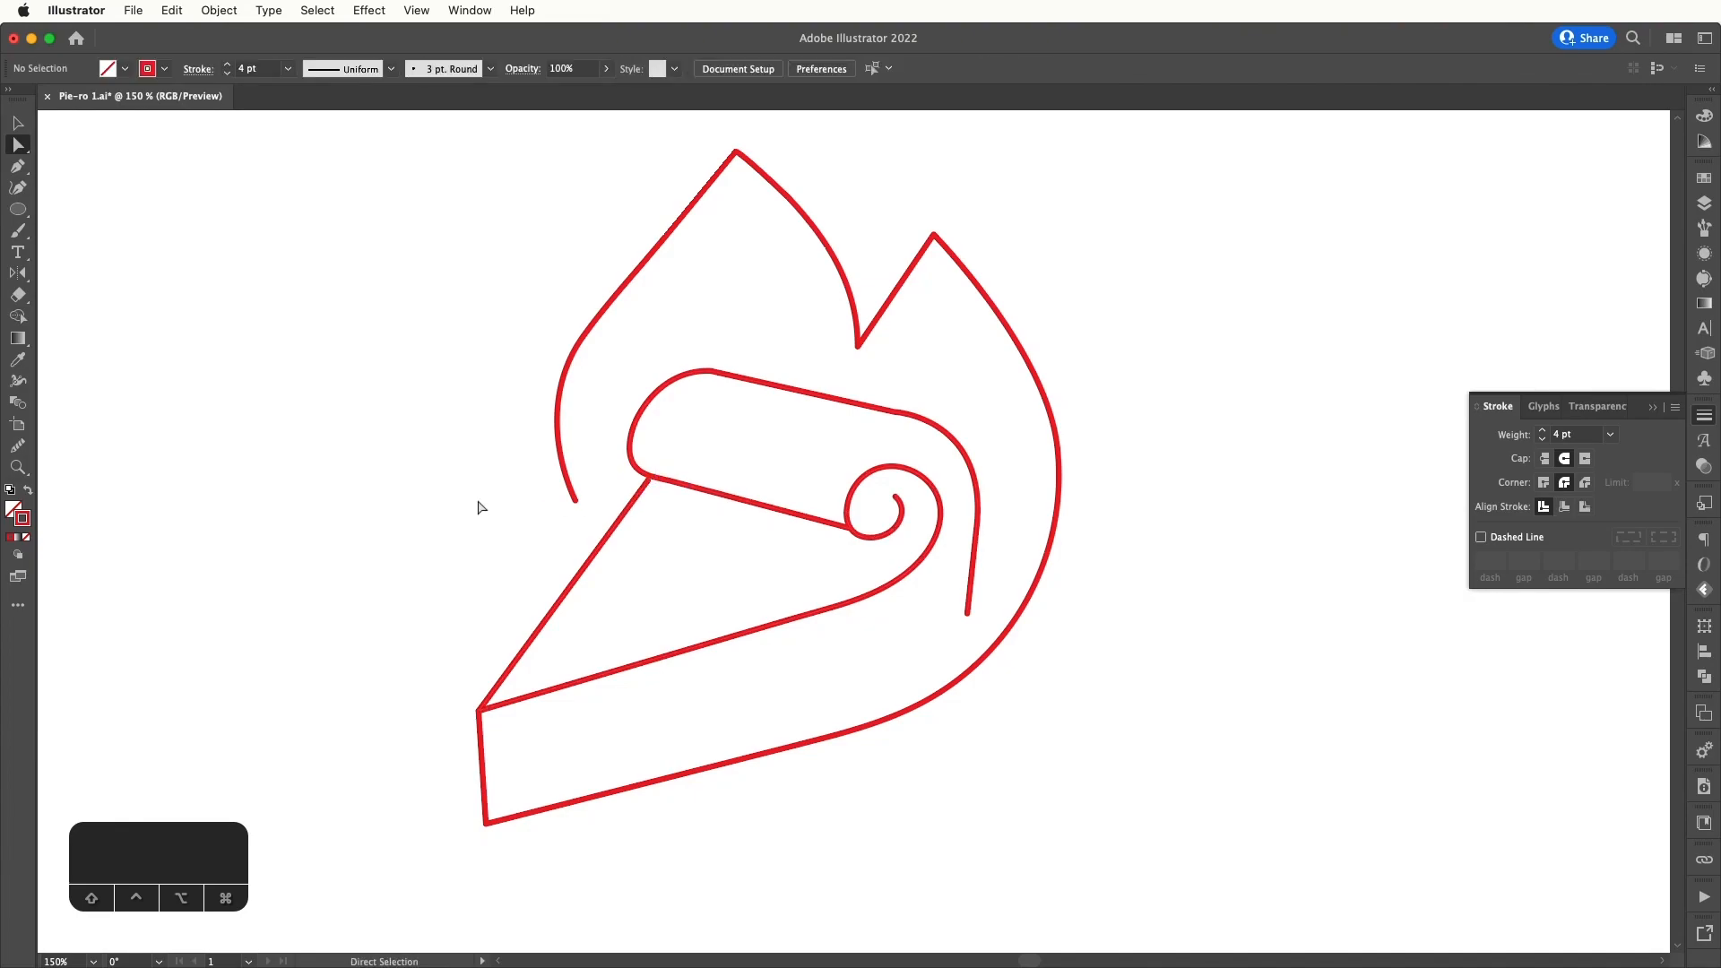
- Try to remove an extra anchor point from the slice's straight front edge with the Pen tool
click(757, 638)
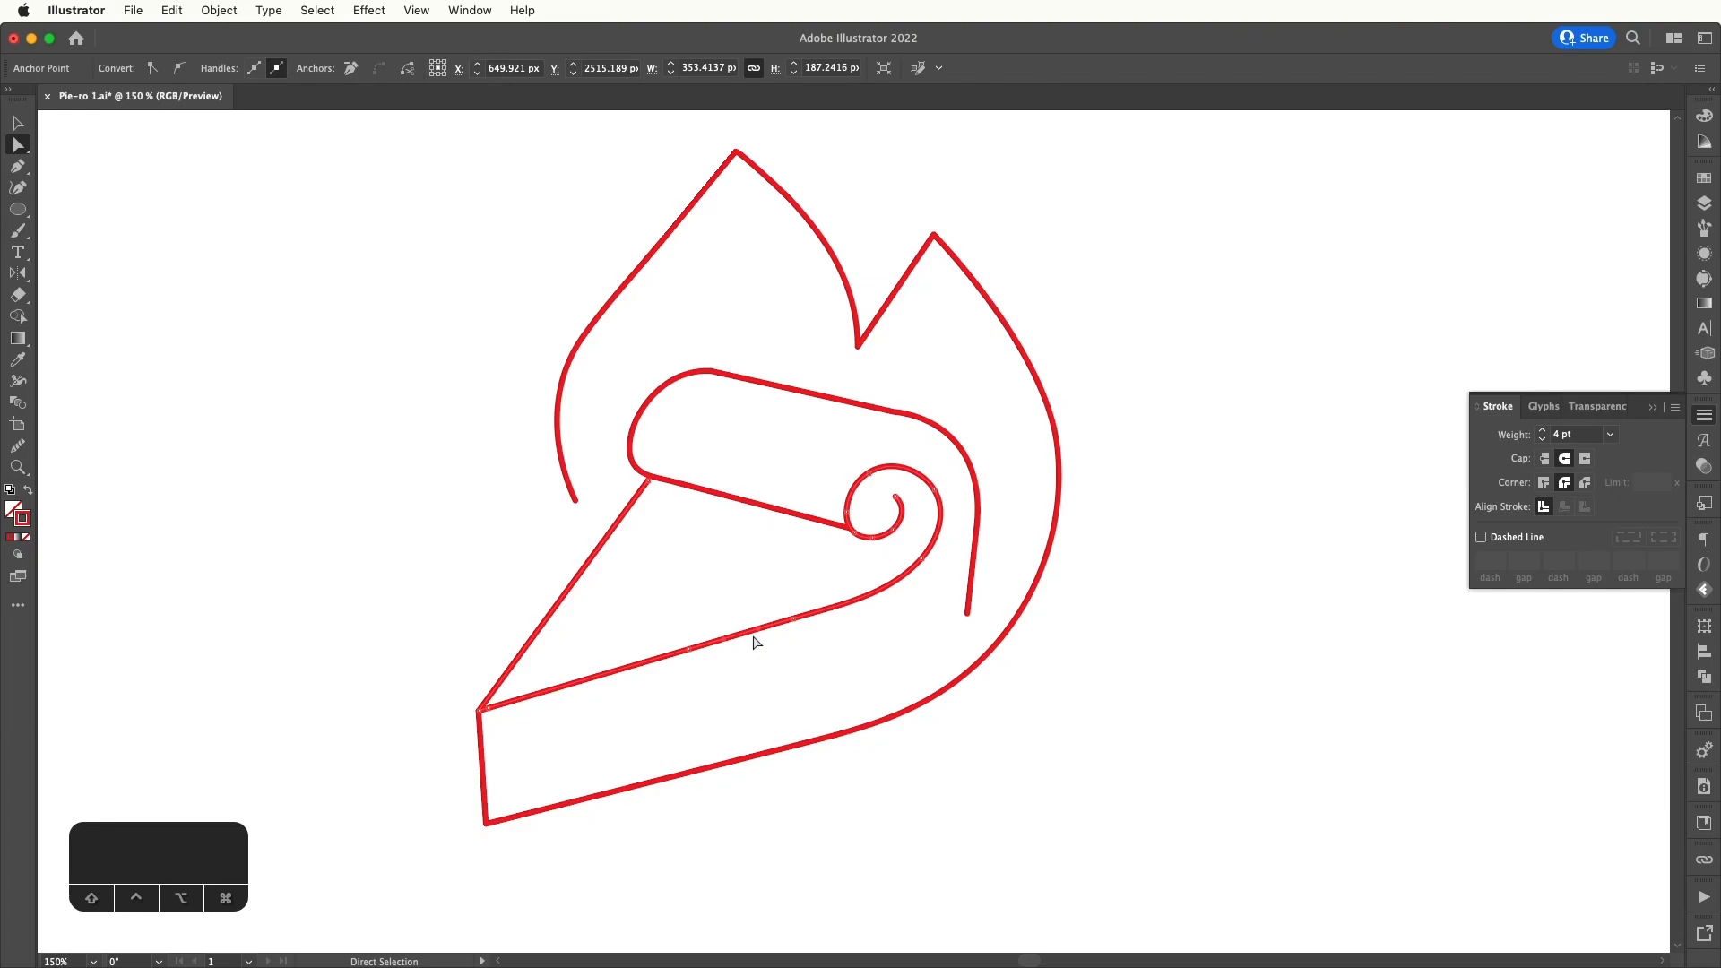
key(p)
click(487, 711)
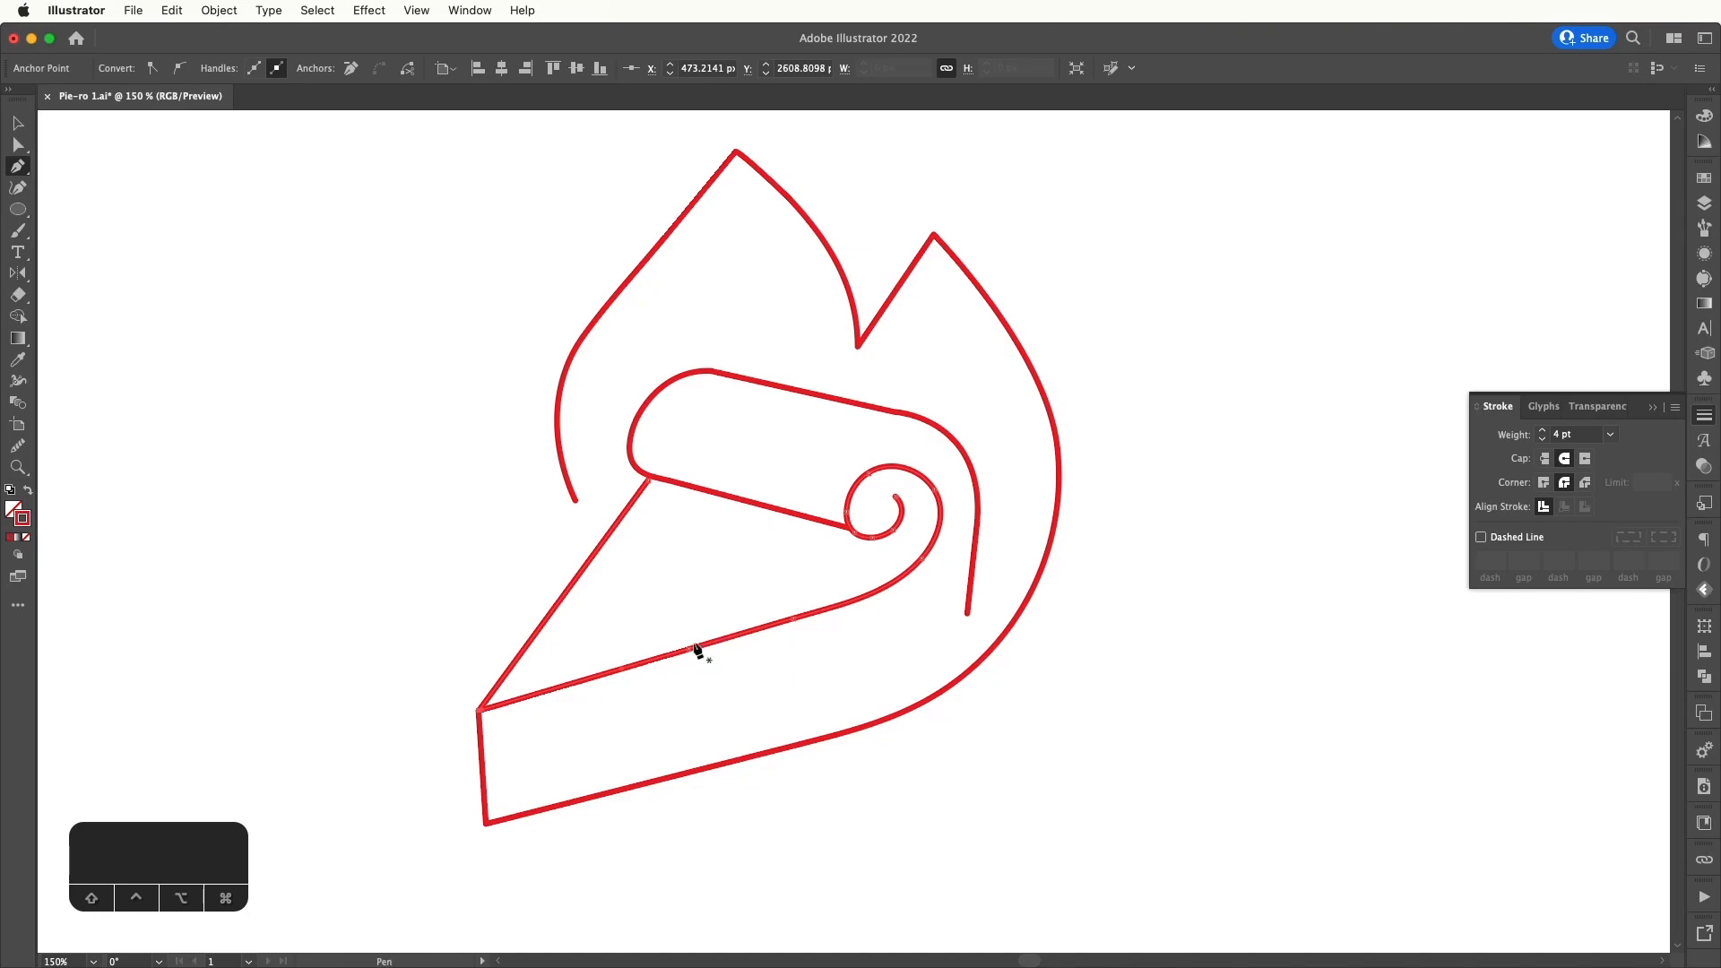
click(793, 619)
key(super+z)
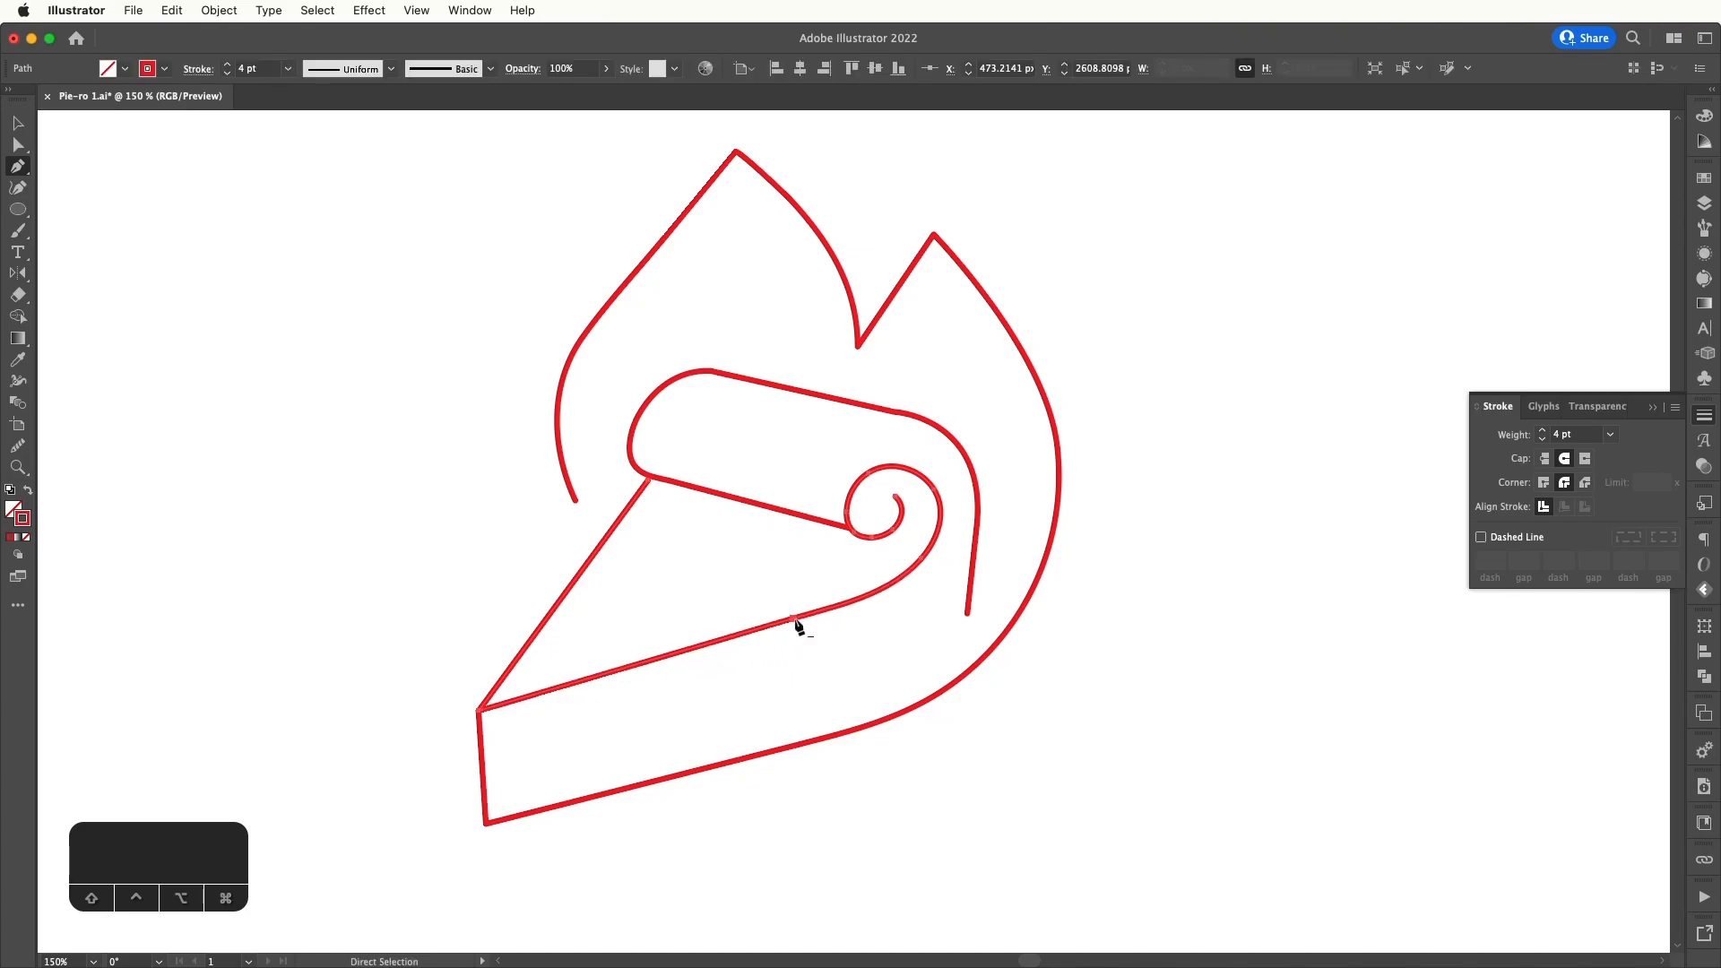
- Examine the anchor points and handles along the outer flame outline and its curve into the slice's base
key(v)
click(1018, 701)
key(super+minus)
key(super+minus)
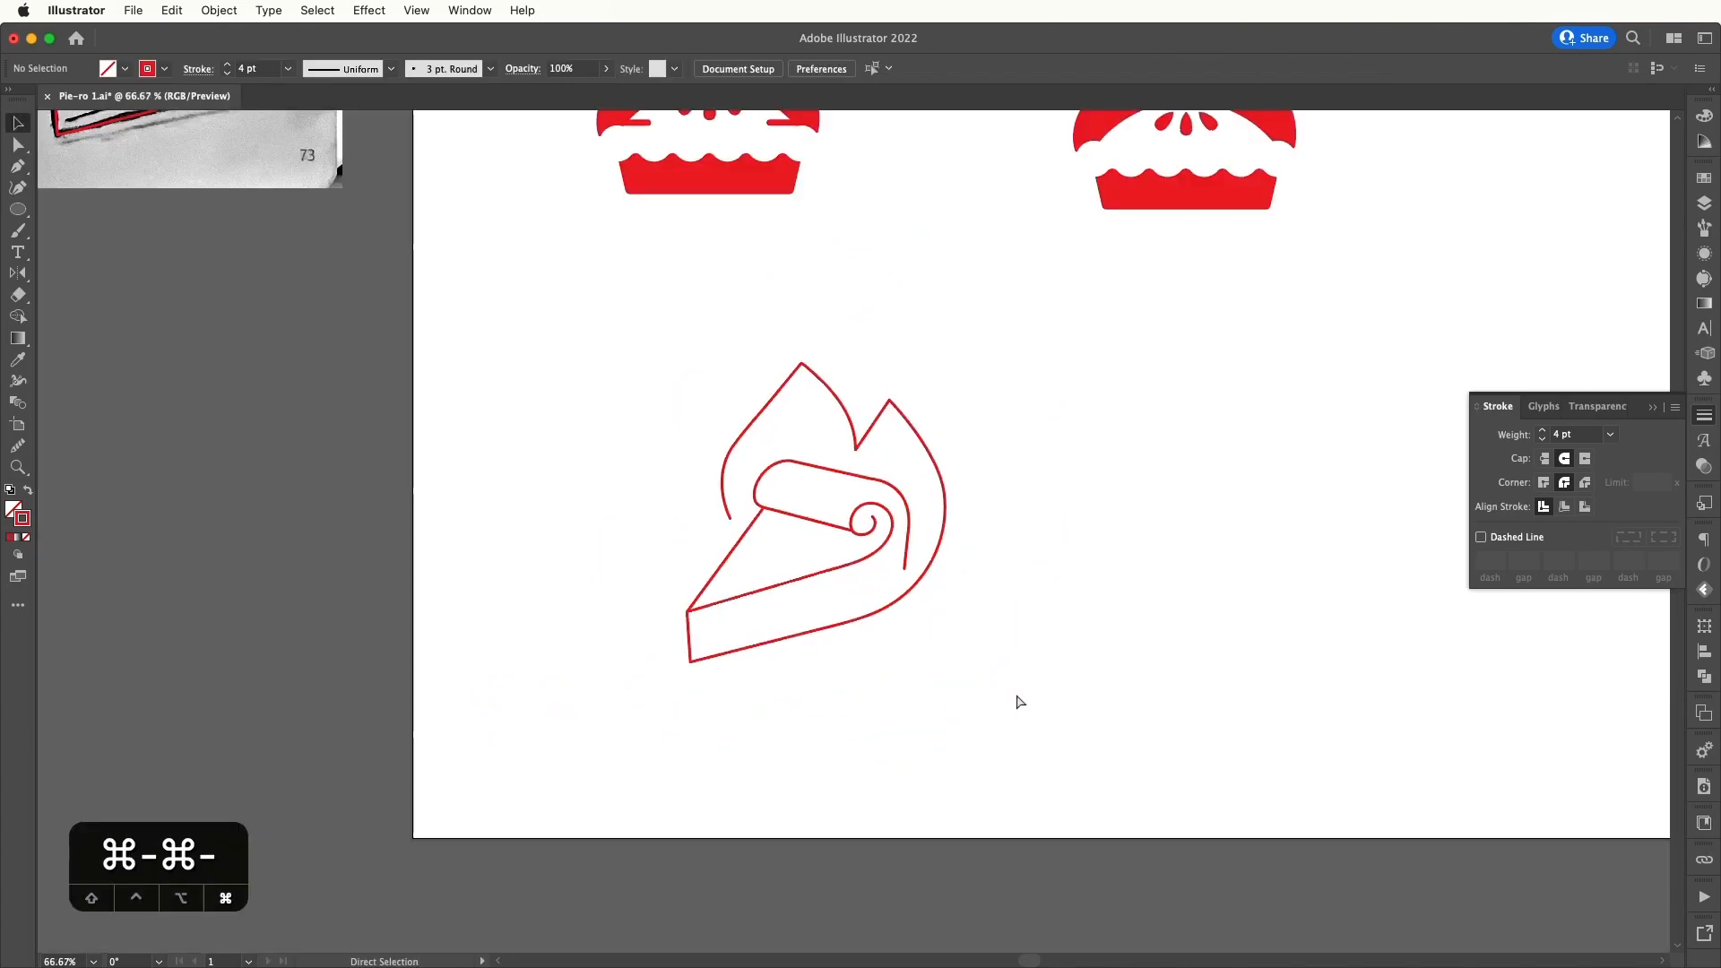
scroll(1007, 692, right, 1)
key(a)
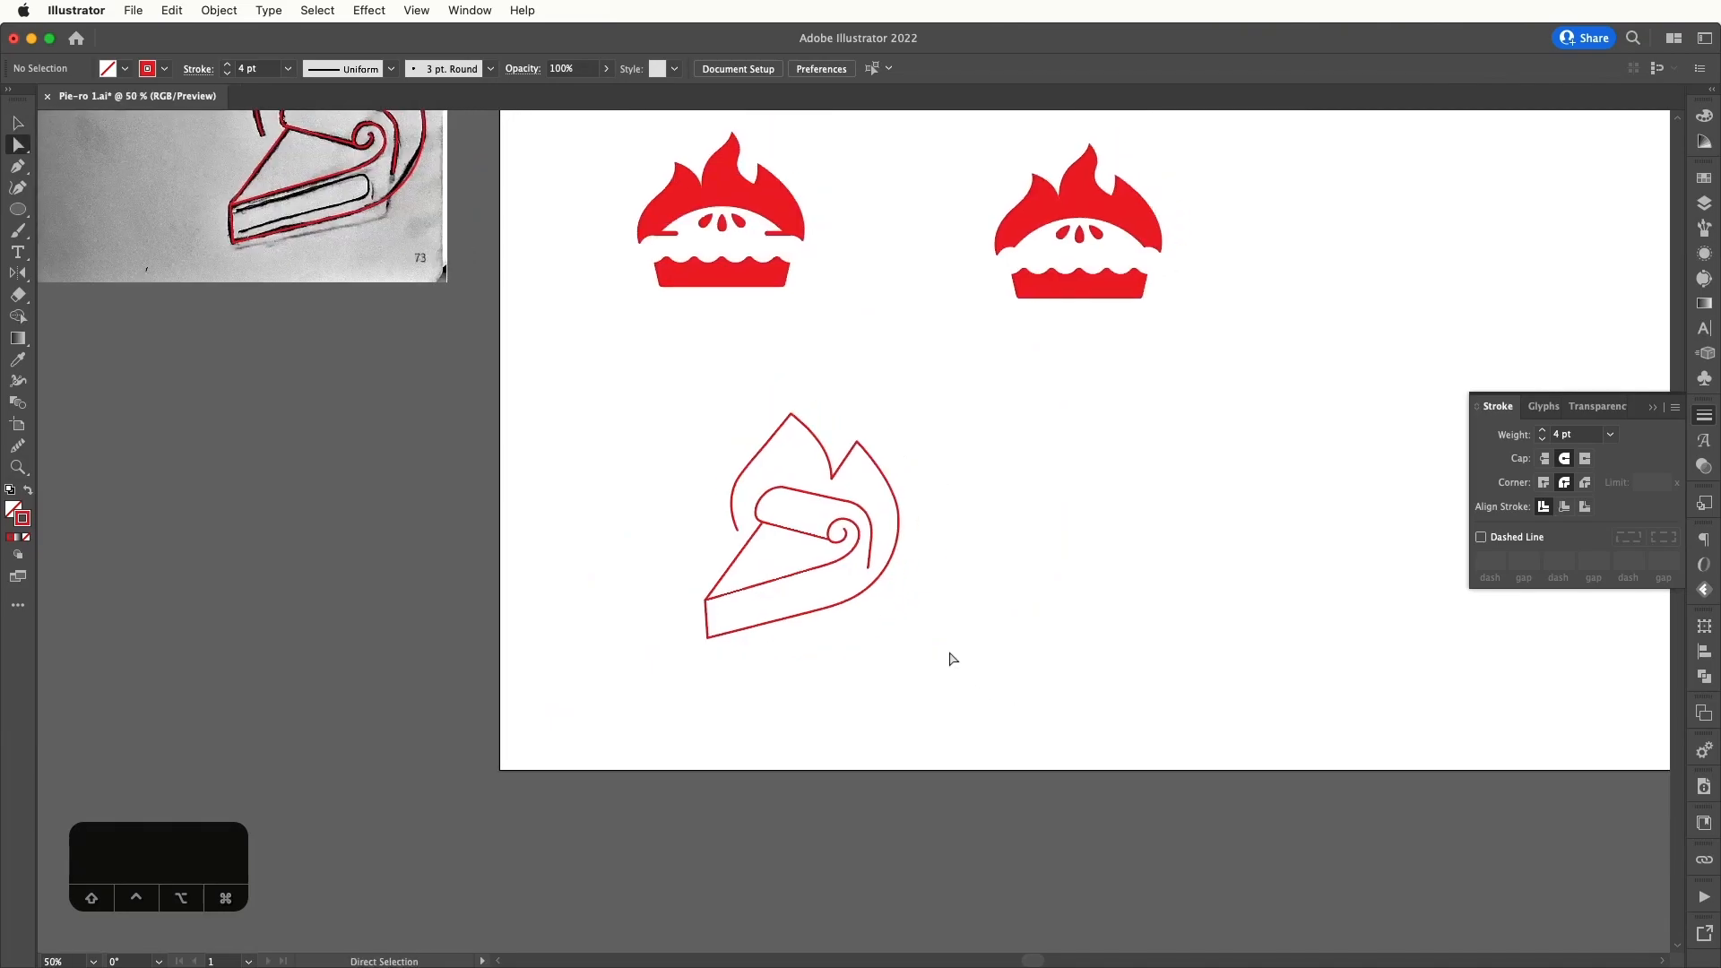
key(super+plus)
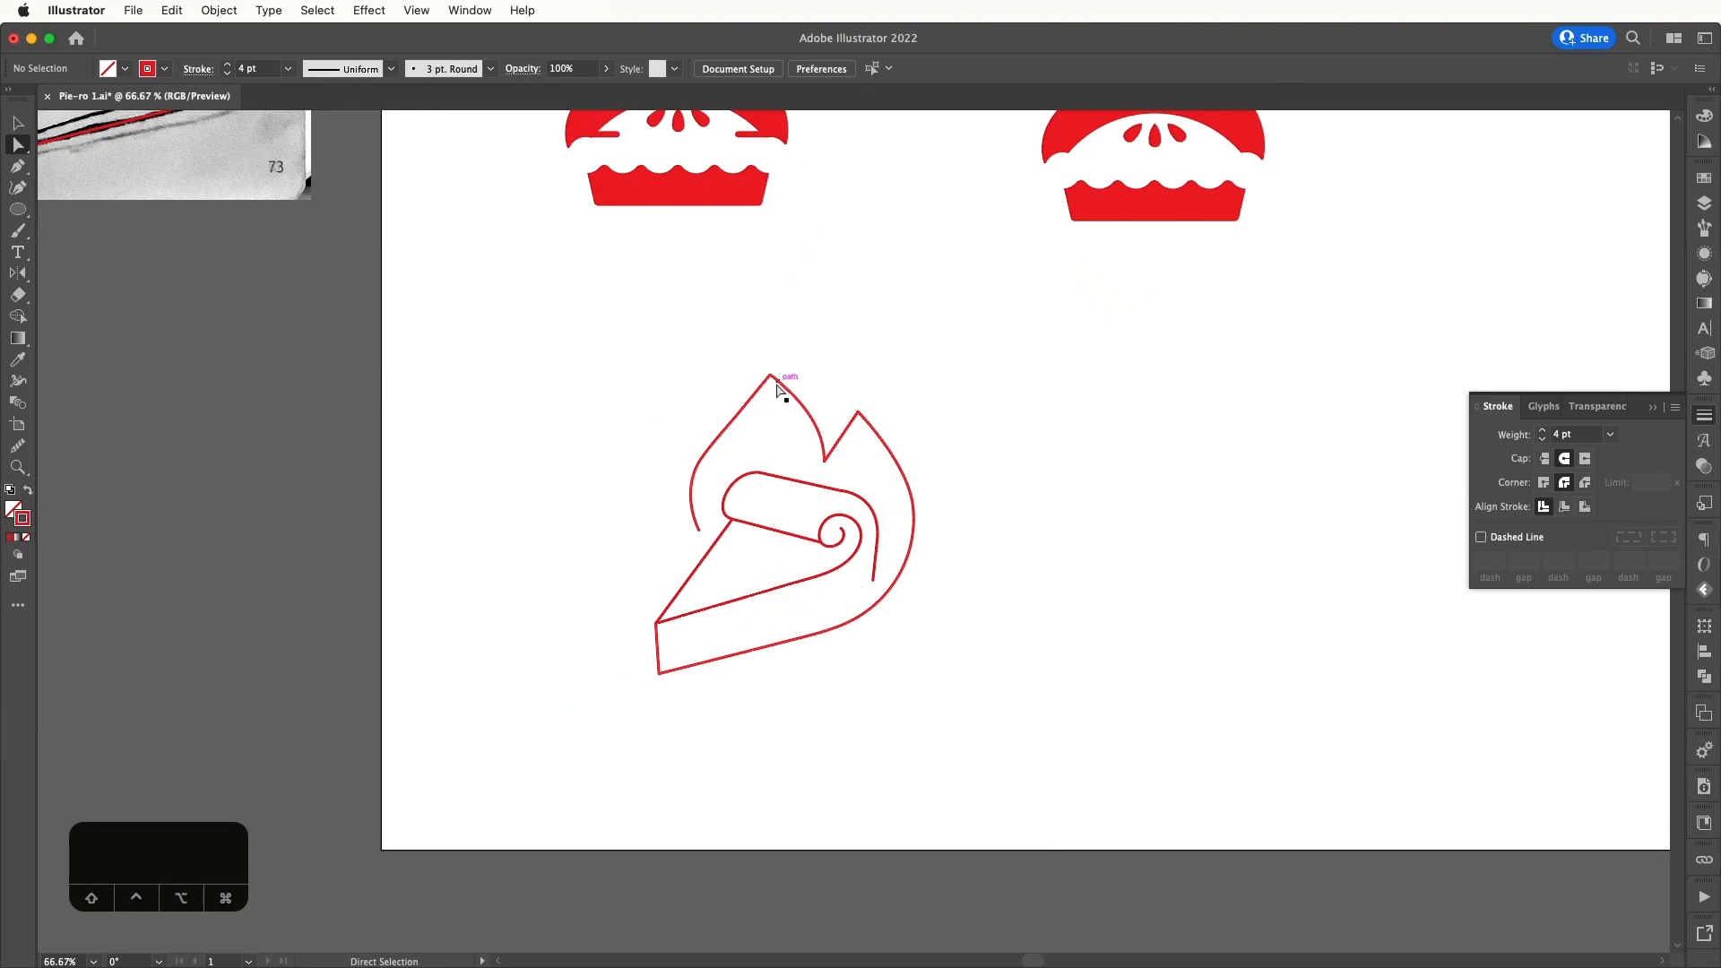
click(904, 576)
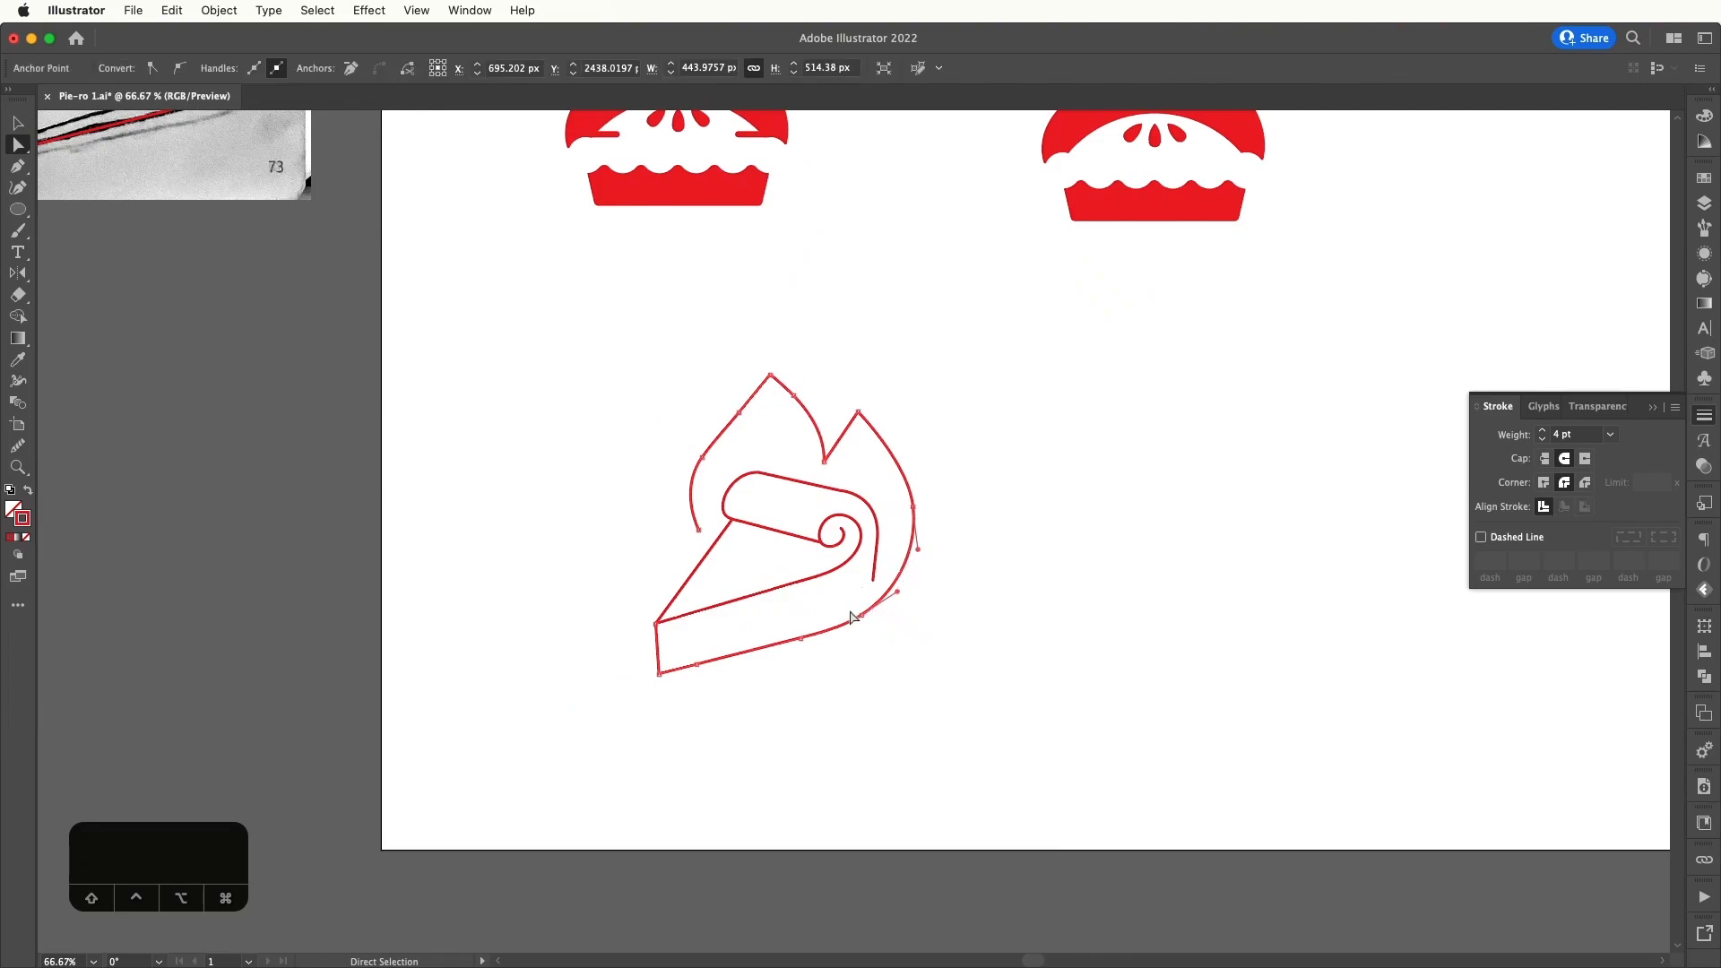
drag(900, 648, 902, 649)
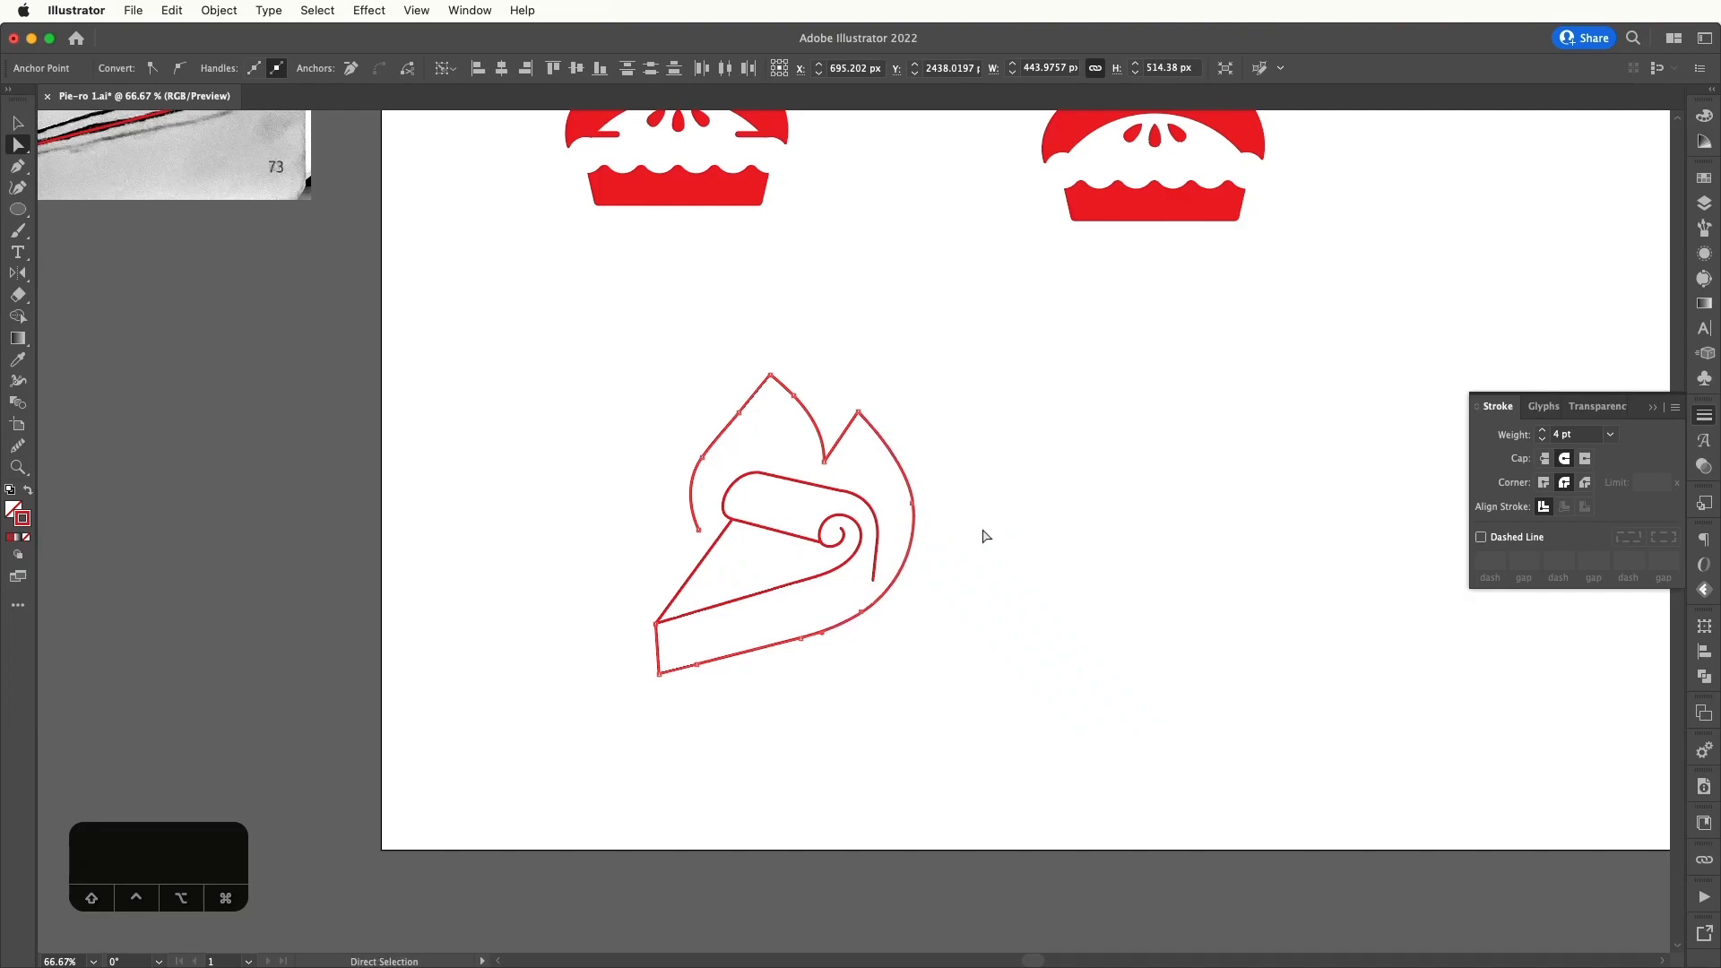
click(986, 533)
- Position the pie-slice outline beneath the first red pie and place a duplicate beside it, beneath the second pie
key(v)
scroll(957, 475, up, 2)
scroll(958, 475, right, 1)
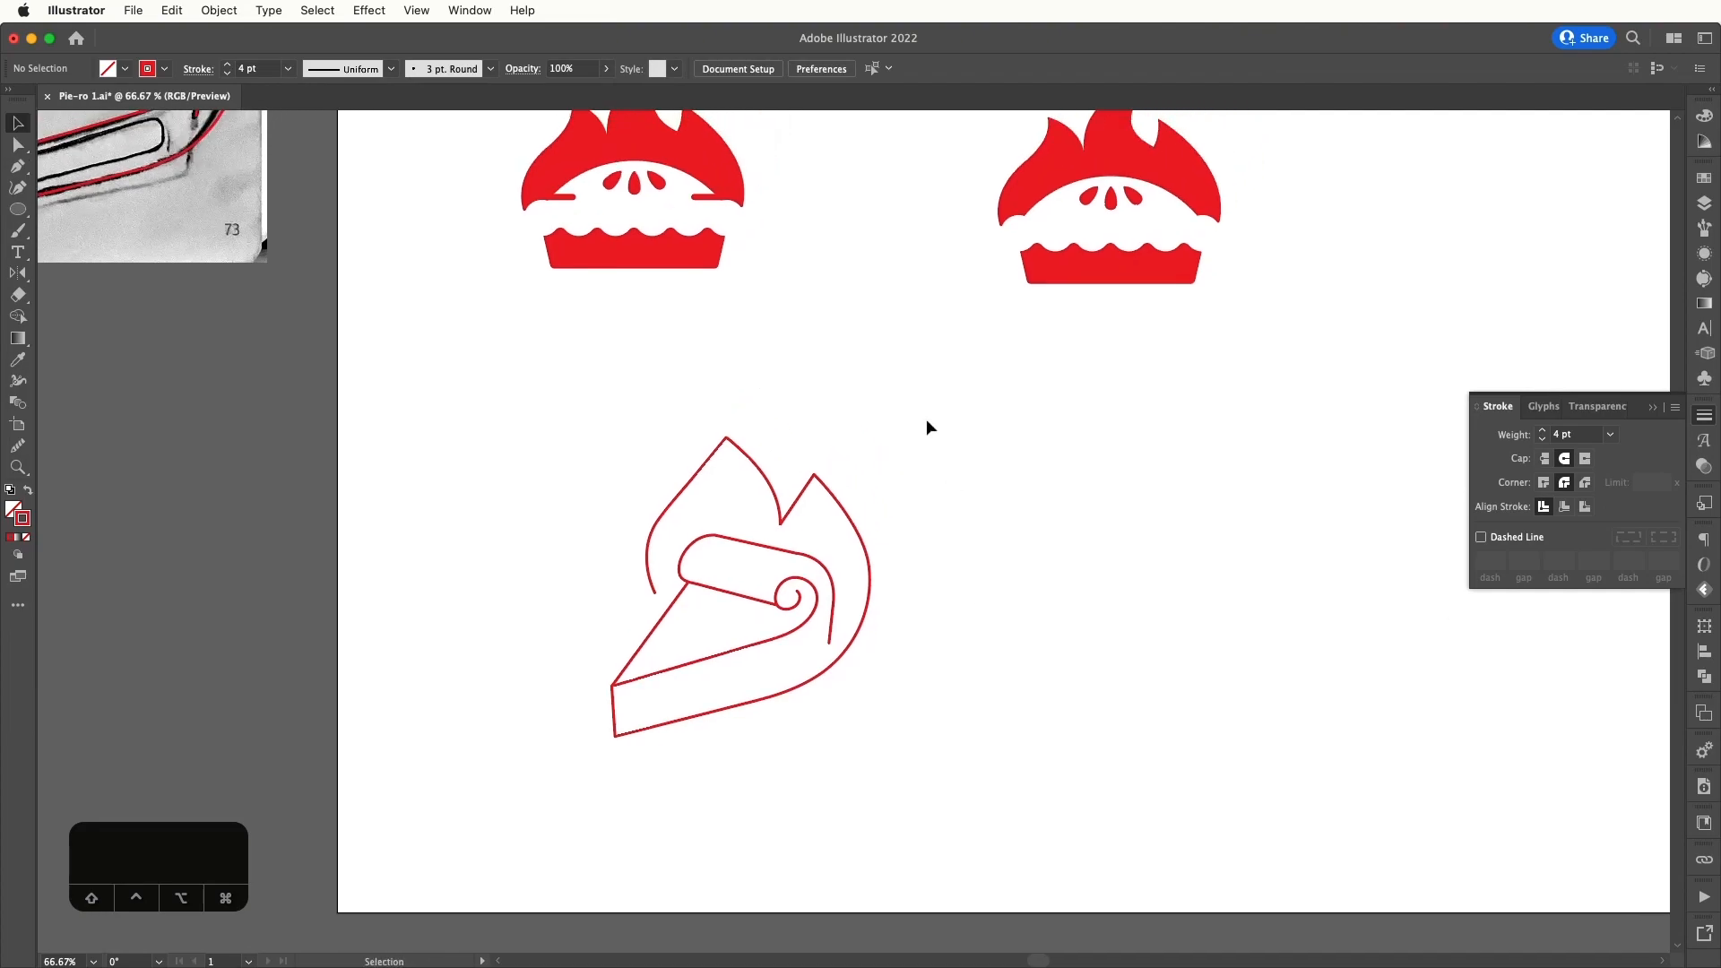
click(868, 598)
drag(819, 603, 1183, 594)
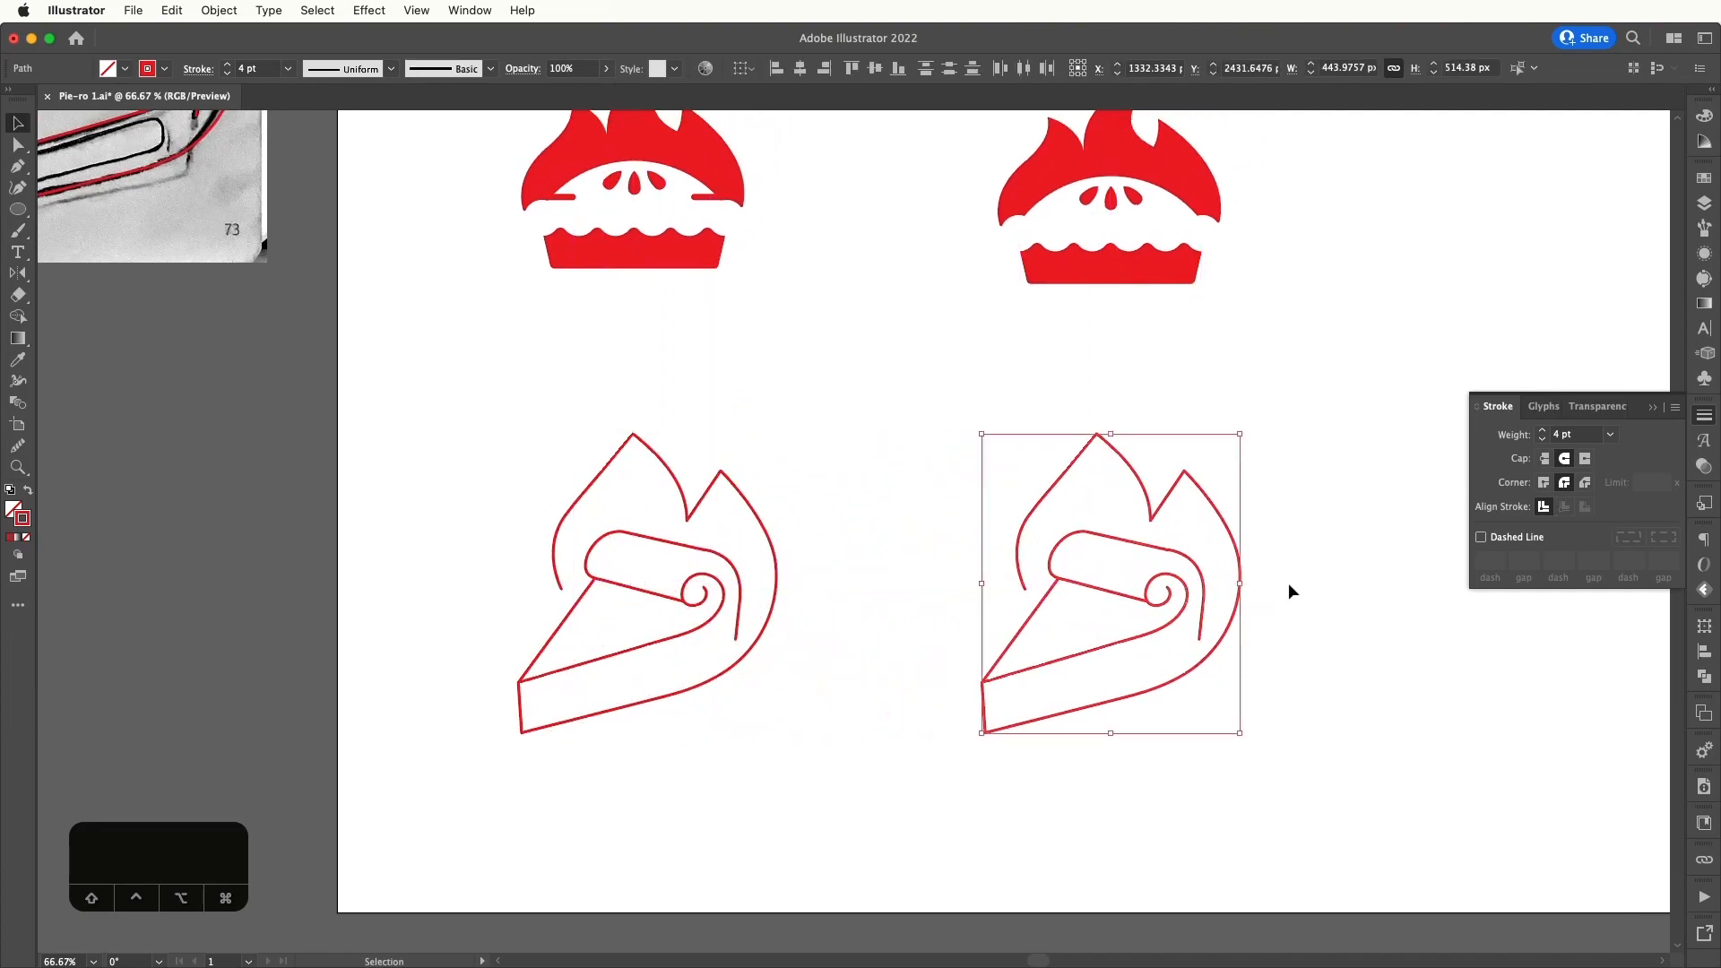
- Increase the stroke weight of the duplicated flame and pie slice to 14 pt
click(1543, 432)
click(1543, 432)
click(1542, 433)
click(1543, 432)
click(1543, 432)
click(1542, 433)
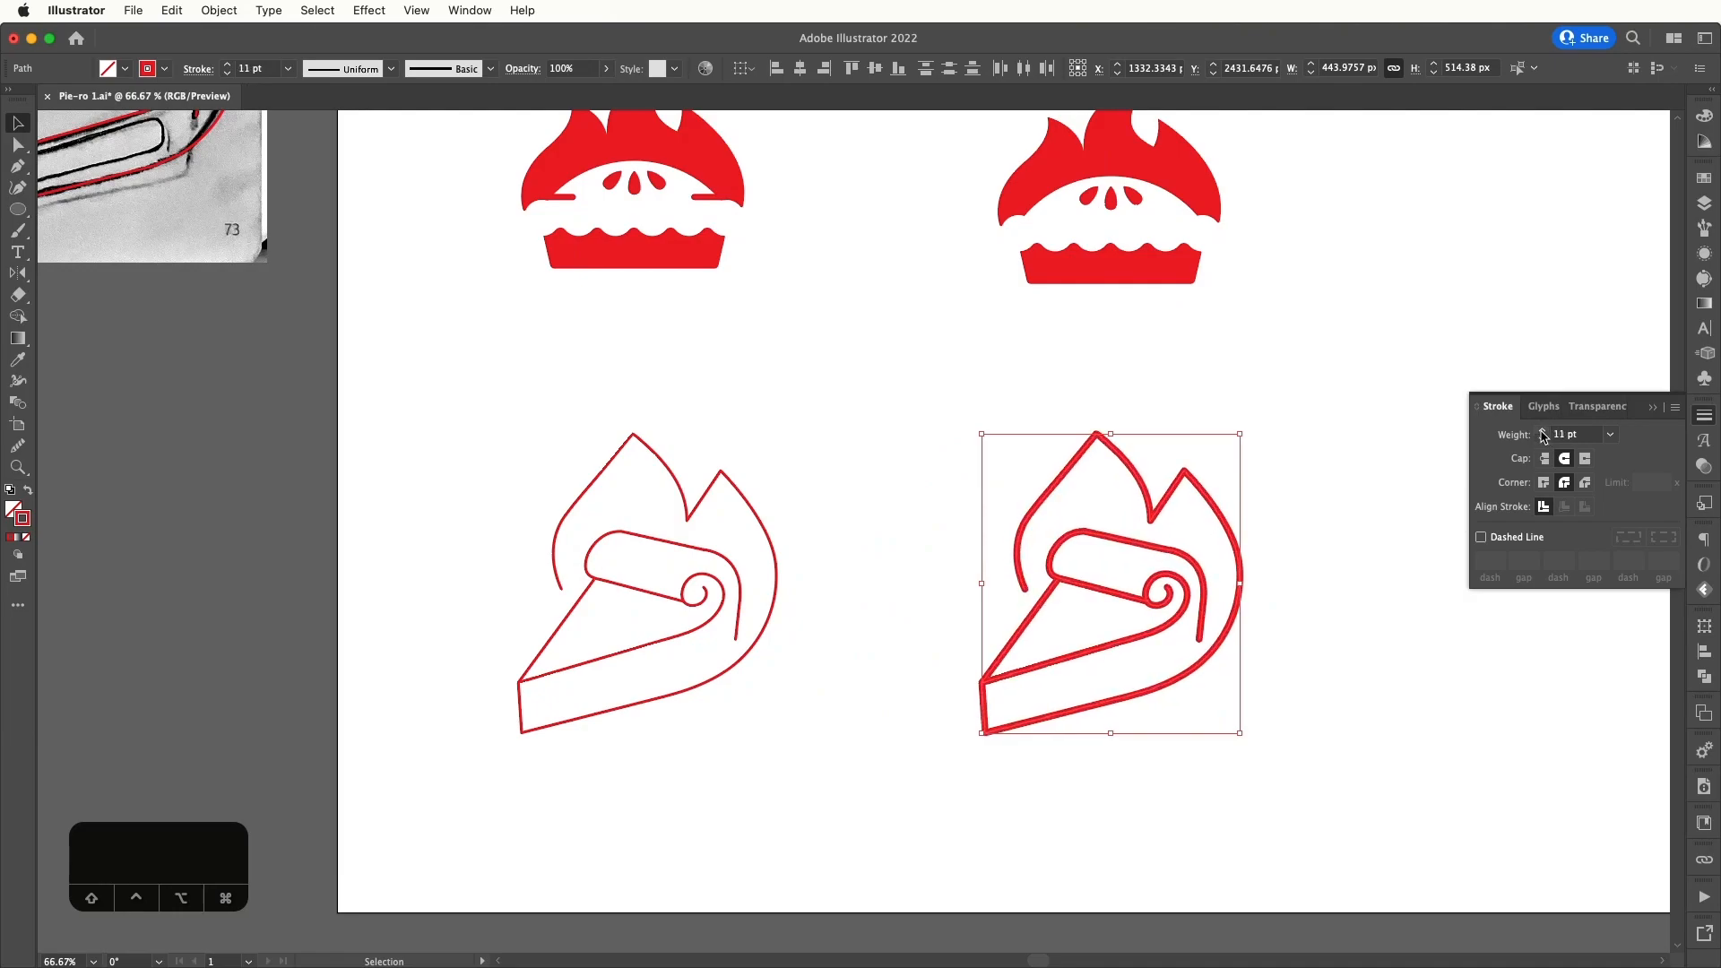
click(1543, 432)
click(1543, 432)
click(1543, 433)
scroll(1324, 463, right, 2)
scroll(1323, 463, down, 1)
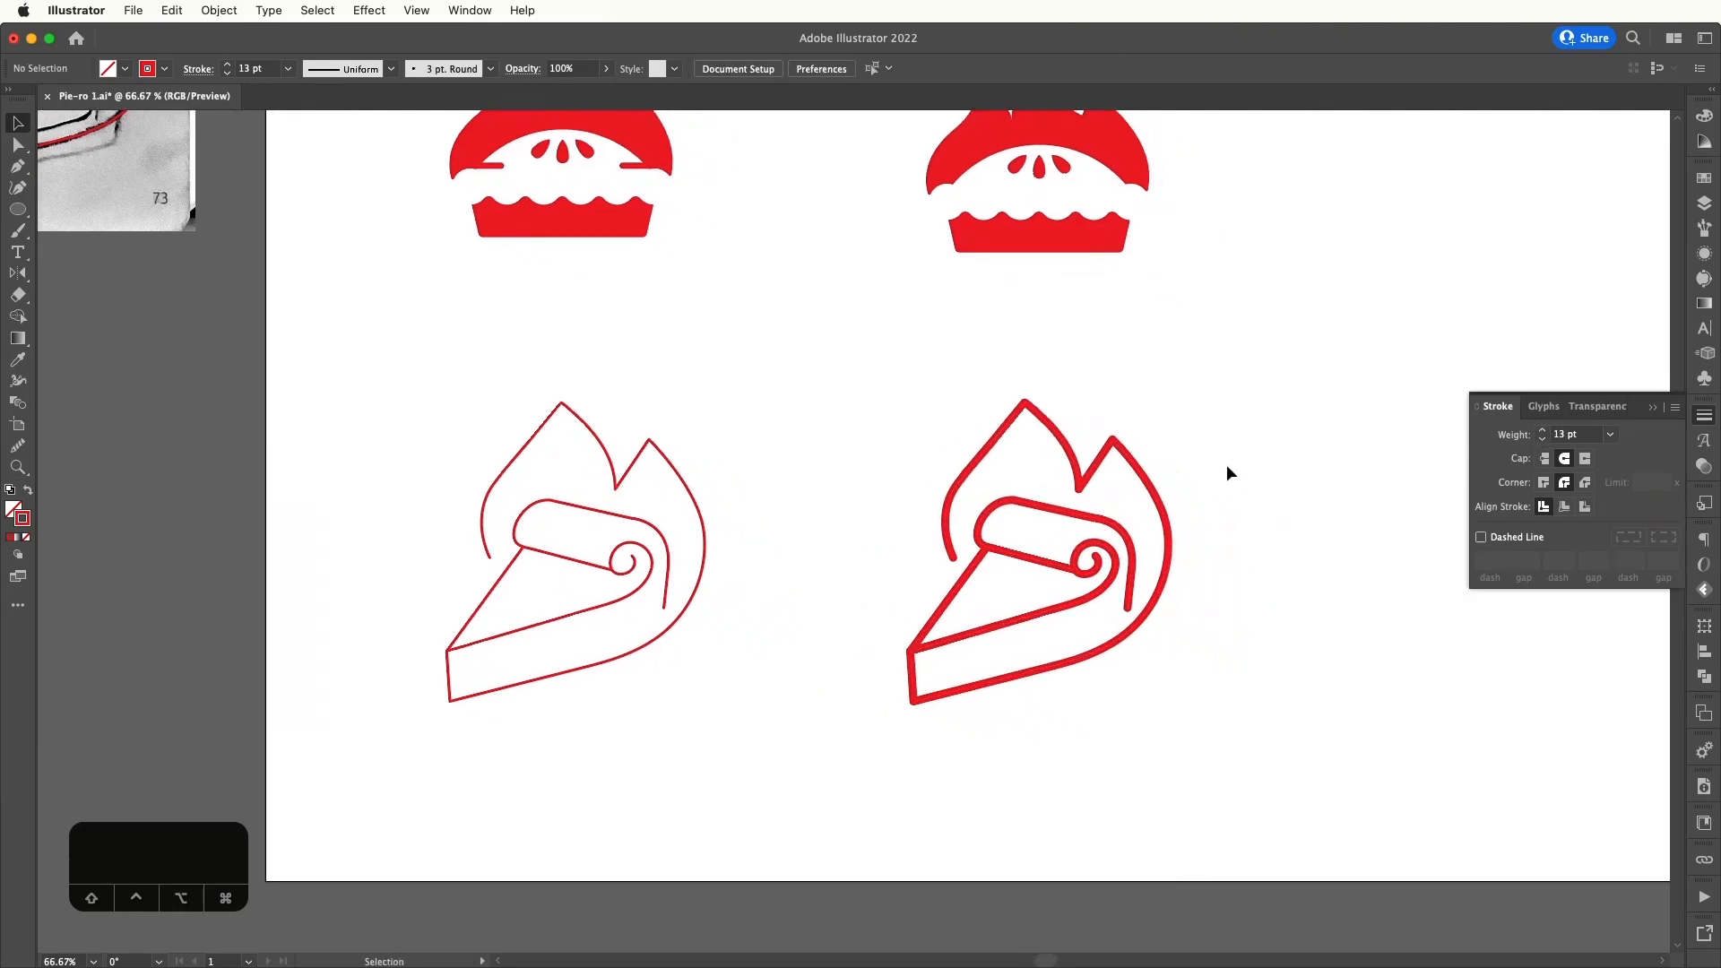
click(1543, 433)
click(1371, 462)
- Examine the thickened flame and slice up close, especially the spiral at the end of the rolled crust
scroll(1219, 499, right, 2)
scroll(1219, 499, down, 1)
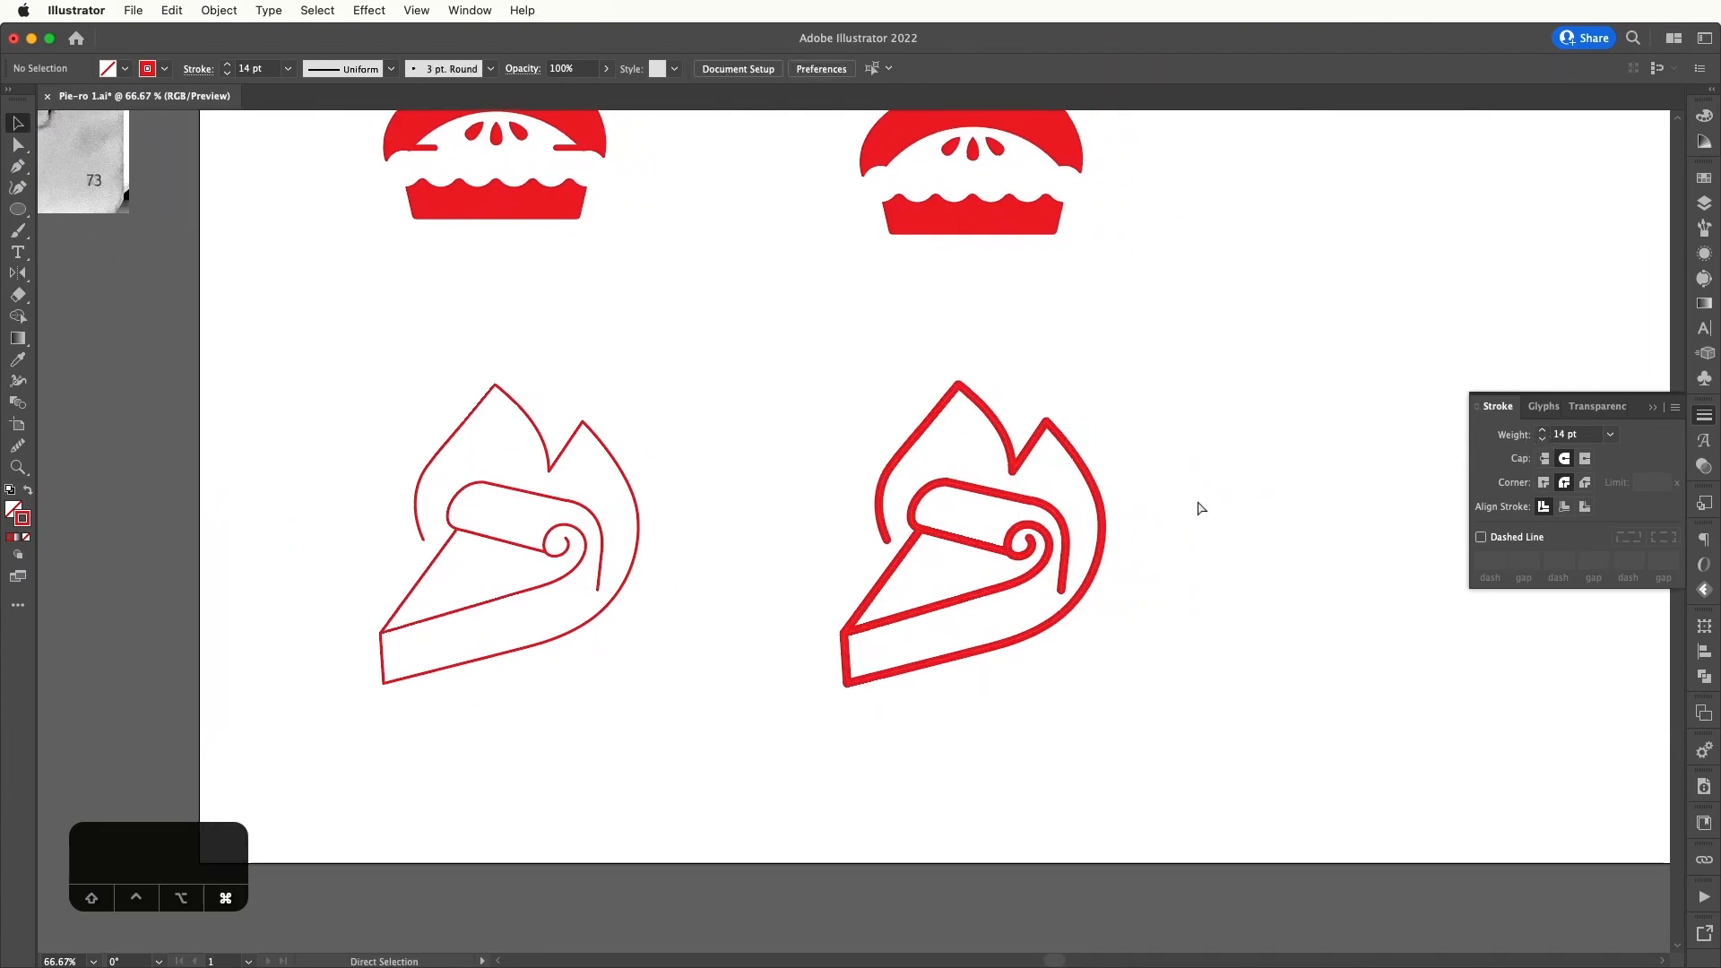
key(super+equal)
key(super+equal)
drag(1197, 503, 1135, 503)
key(a)
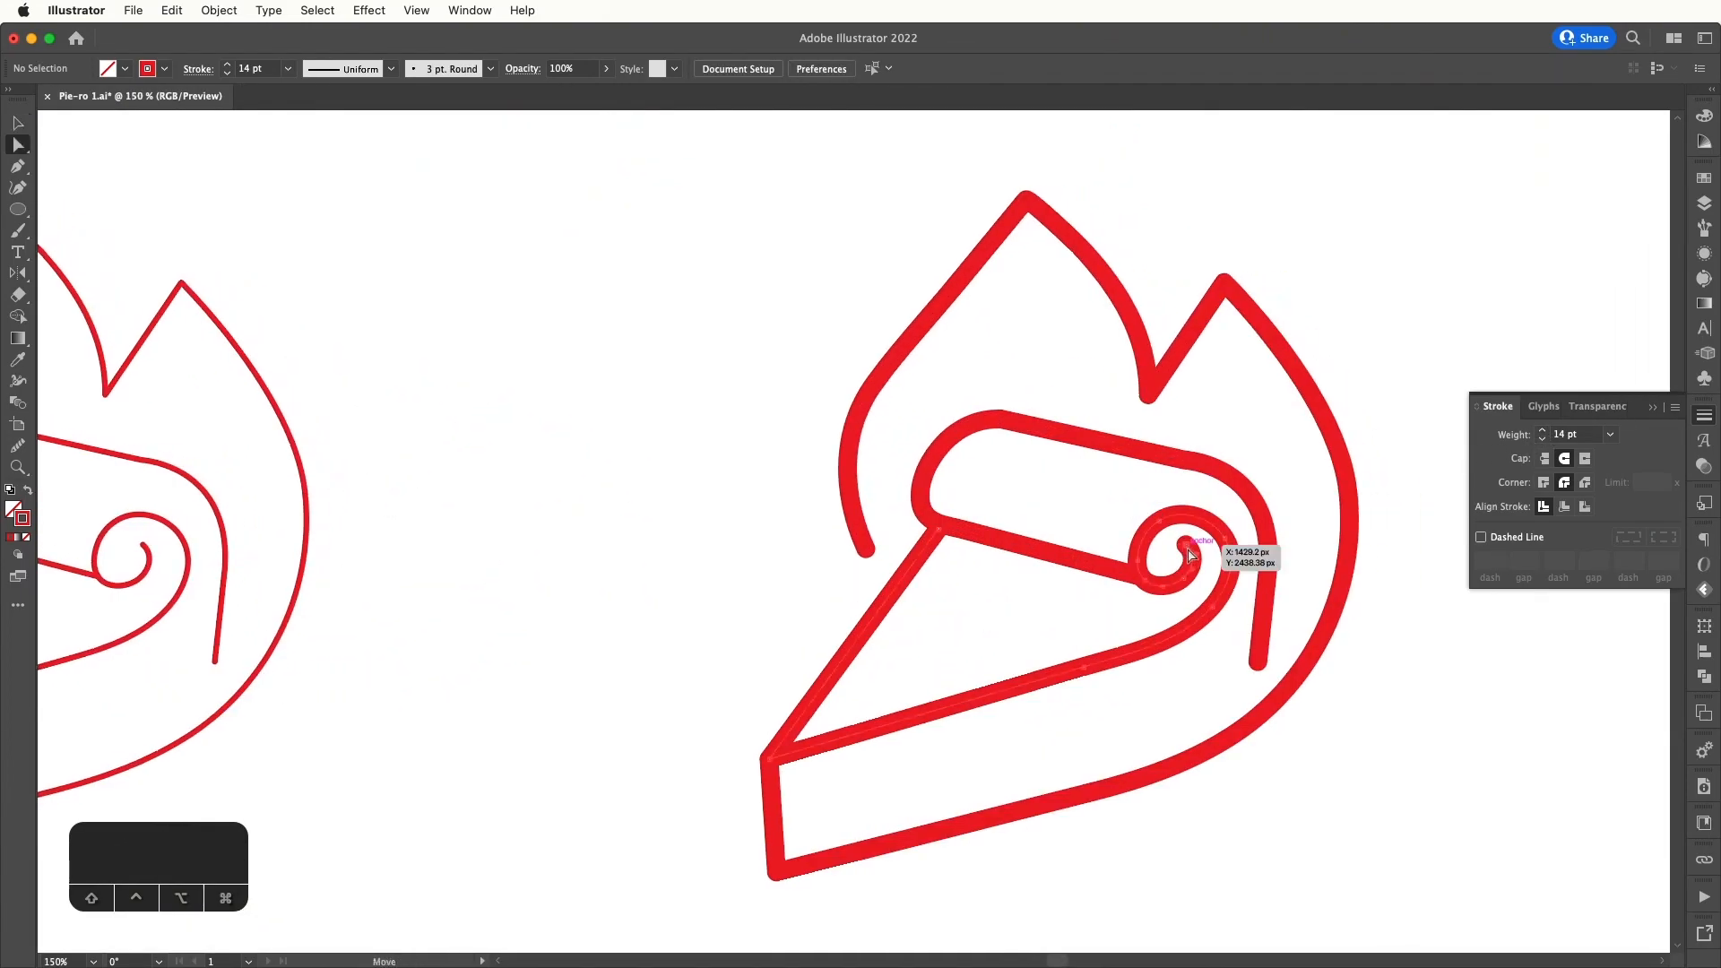
click(1206, 570)
click(1209, 572)
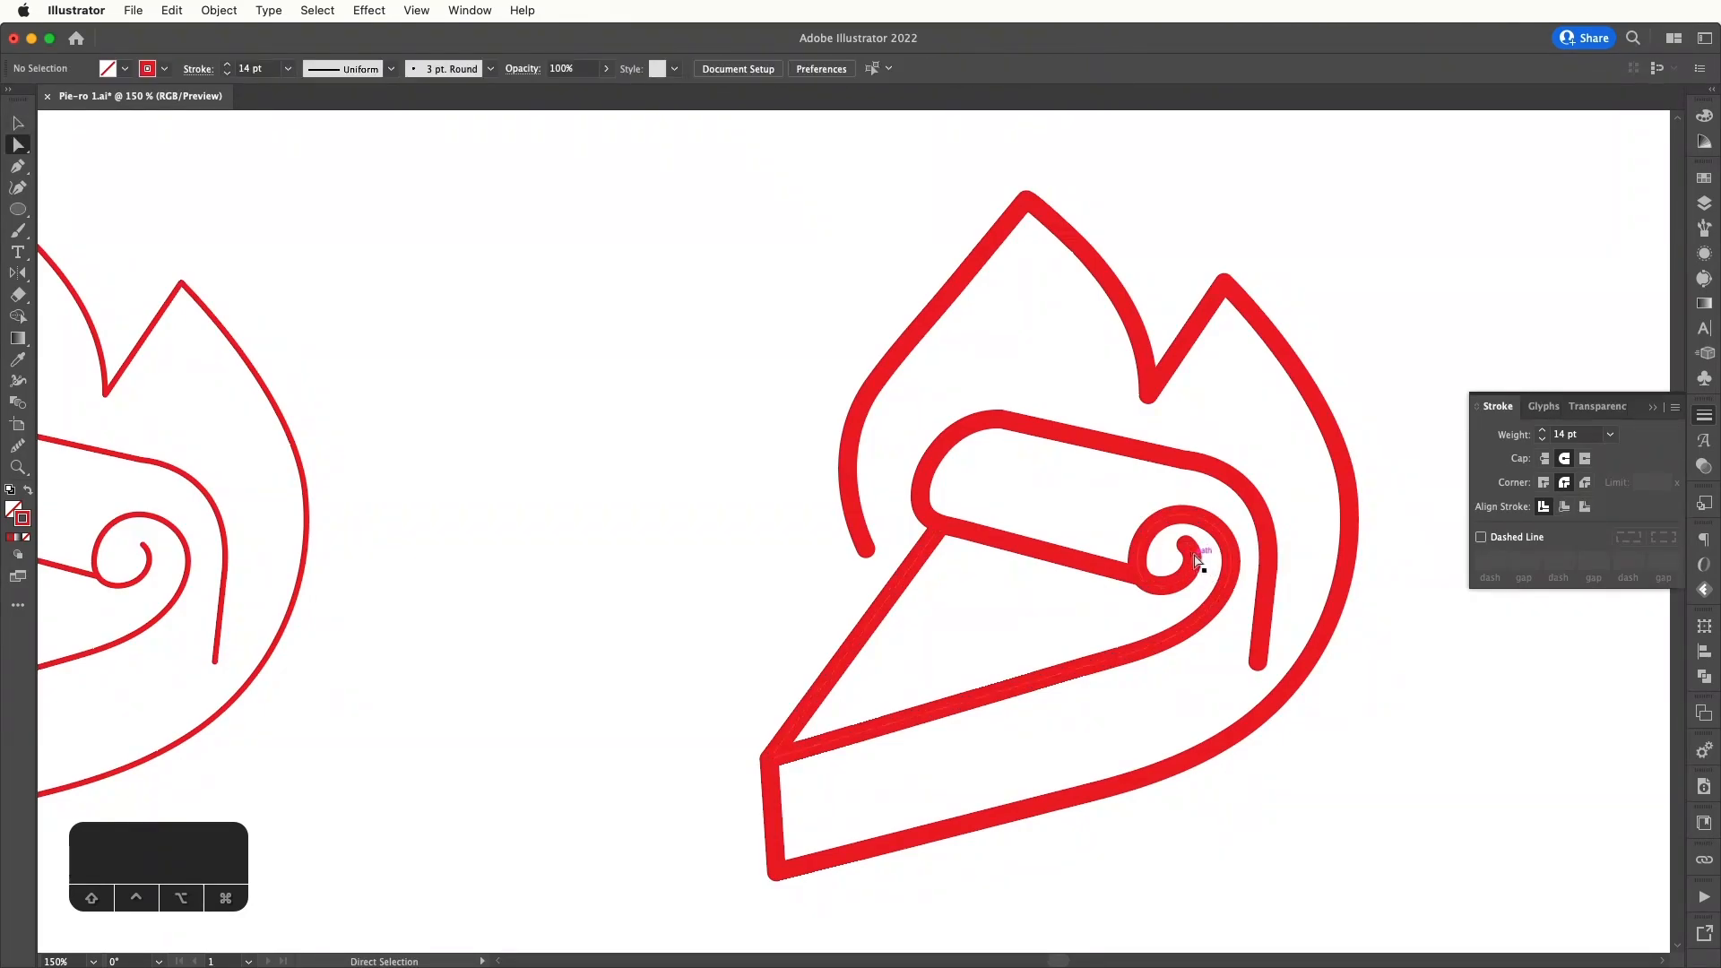
click(1201, 565)
drag(1018, 618, 936, 577)
key(v)
click(1305, 579)
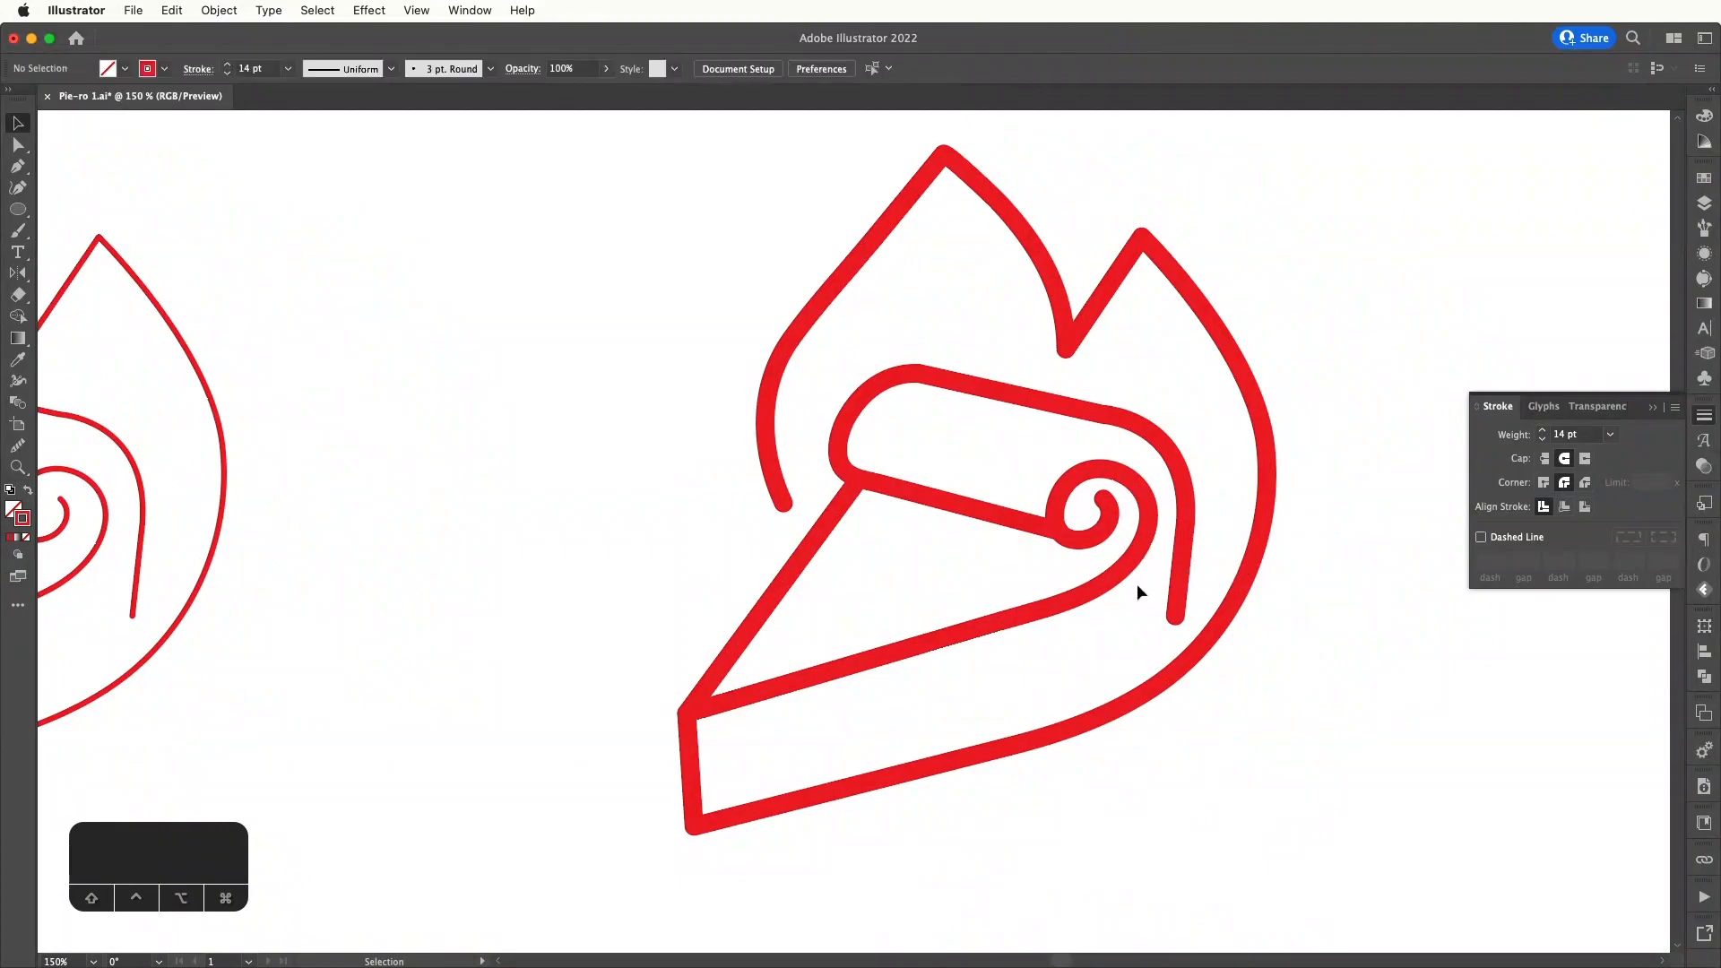
key(super+equal)
drag(1136, 583, 1095, 599)
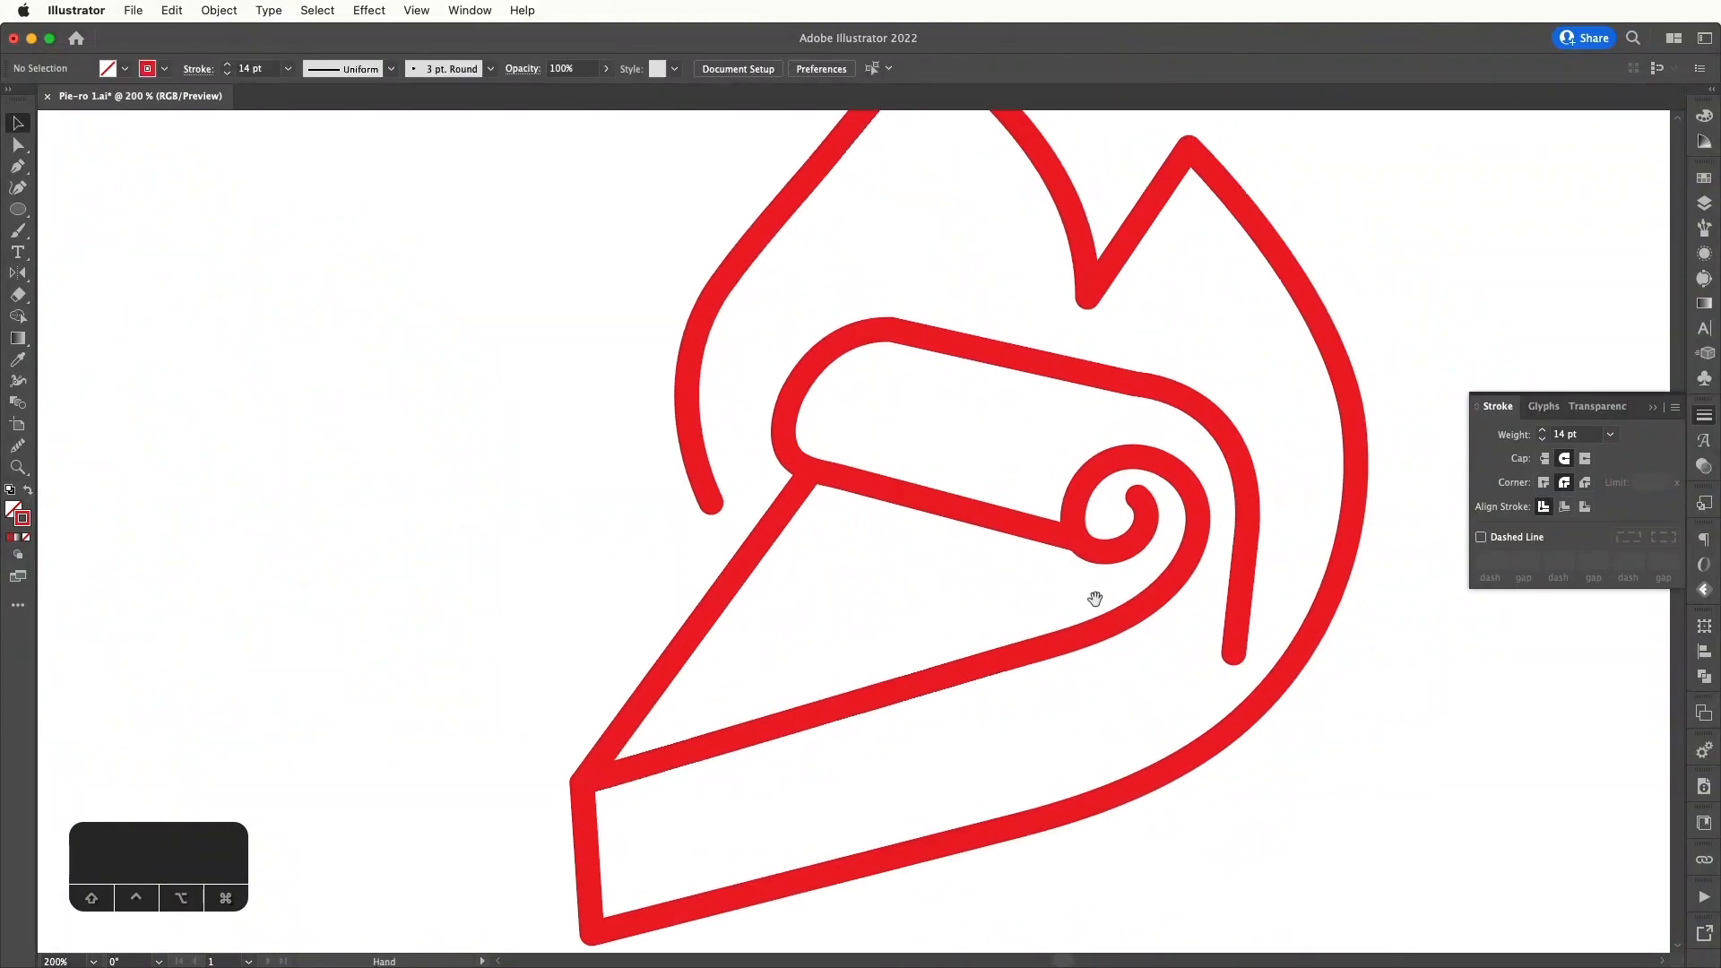
- Reshape the inner tip of the crust spiral by adjusting its end anchor point
click(1149, 535)
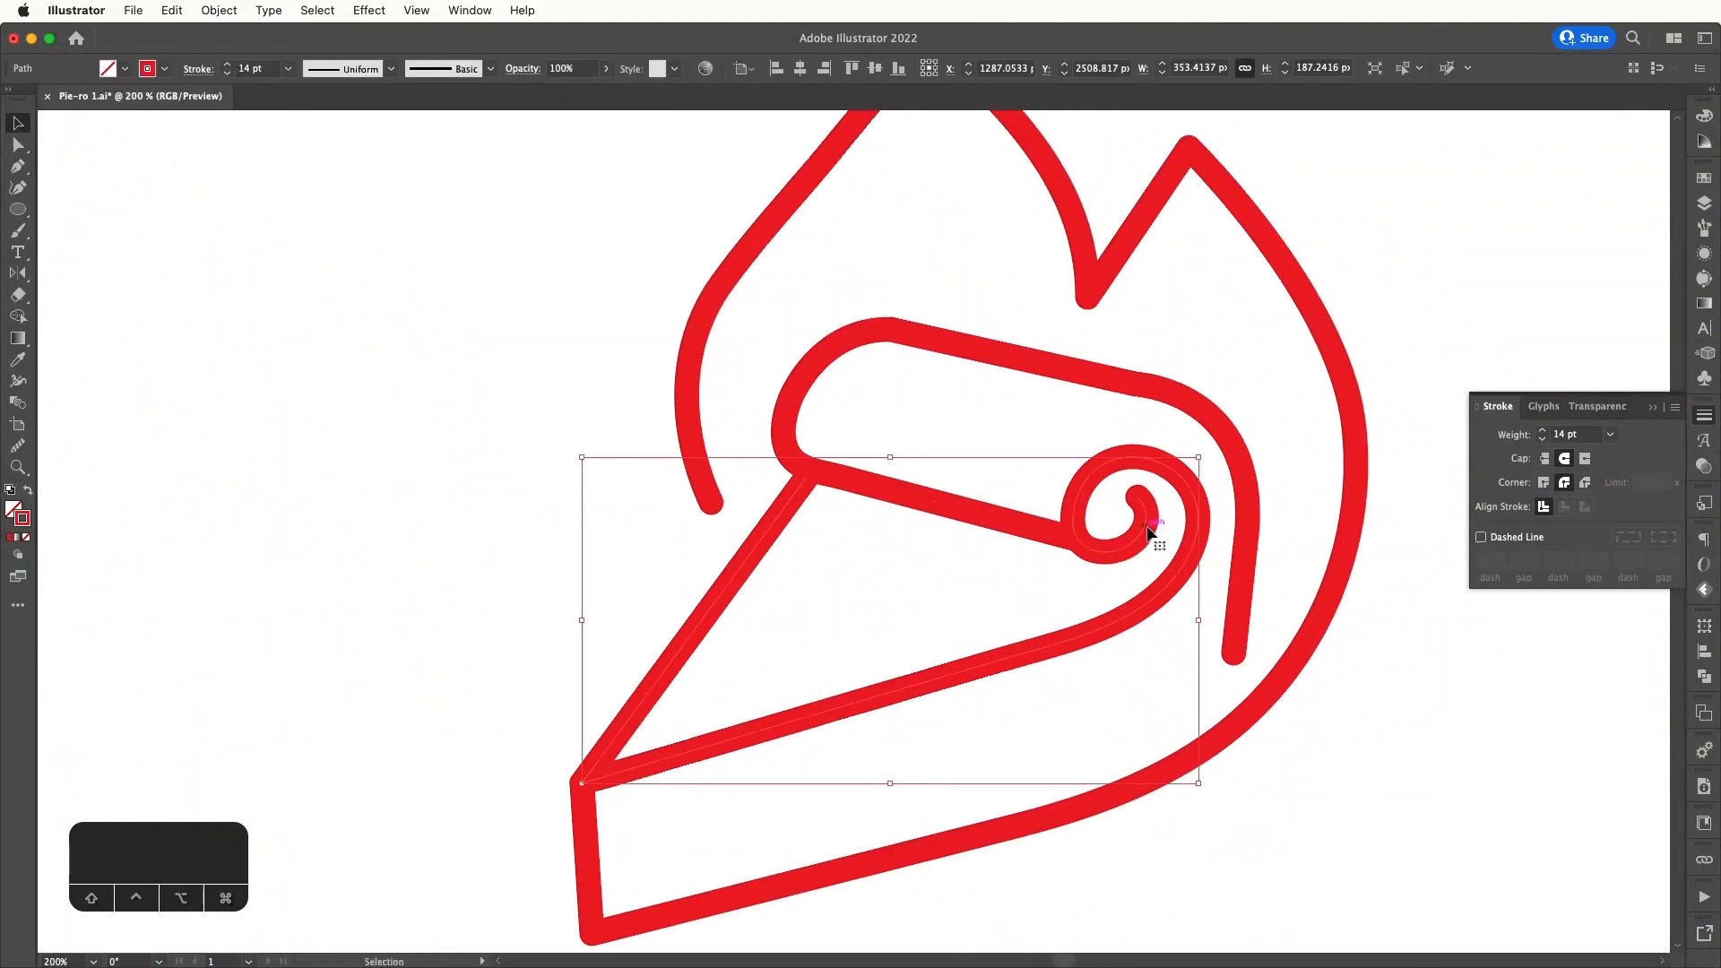
key(a)
drag(1138, 499, 1155, 530)
click(1164, 534)
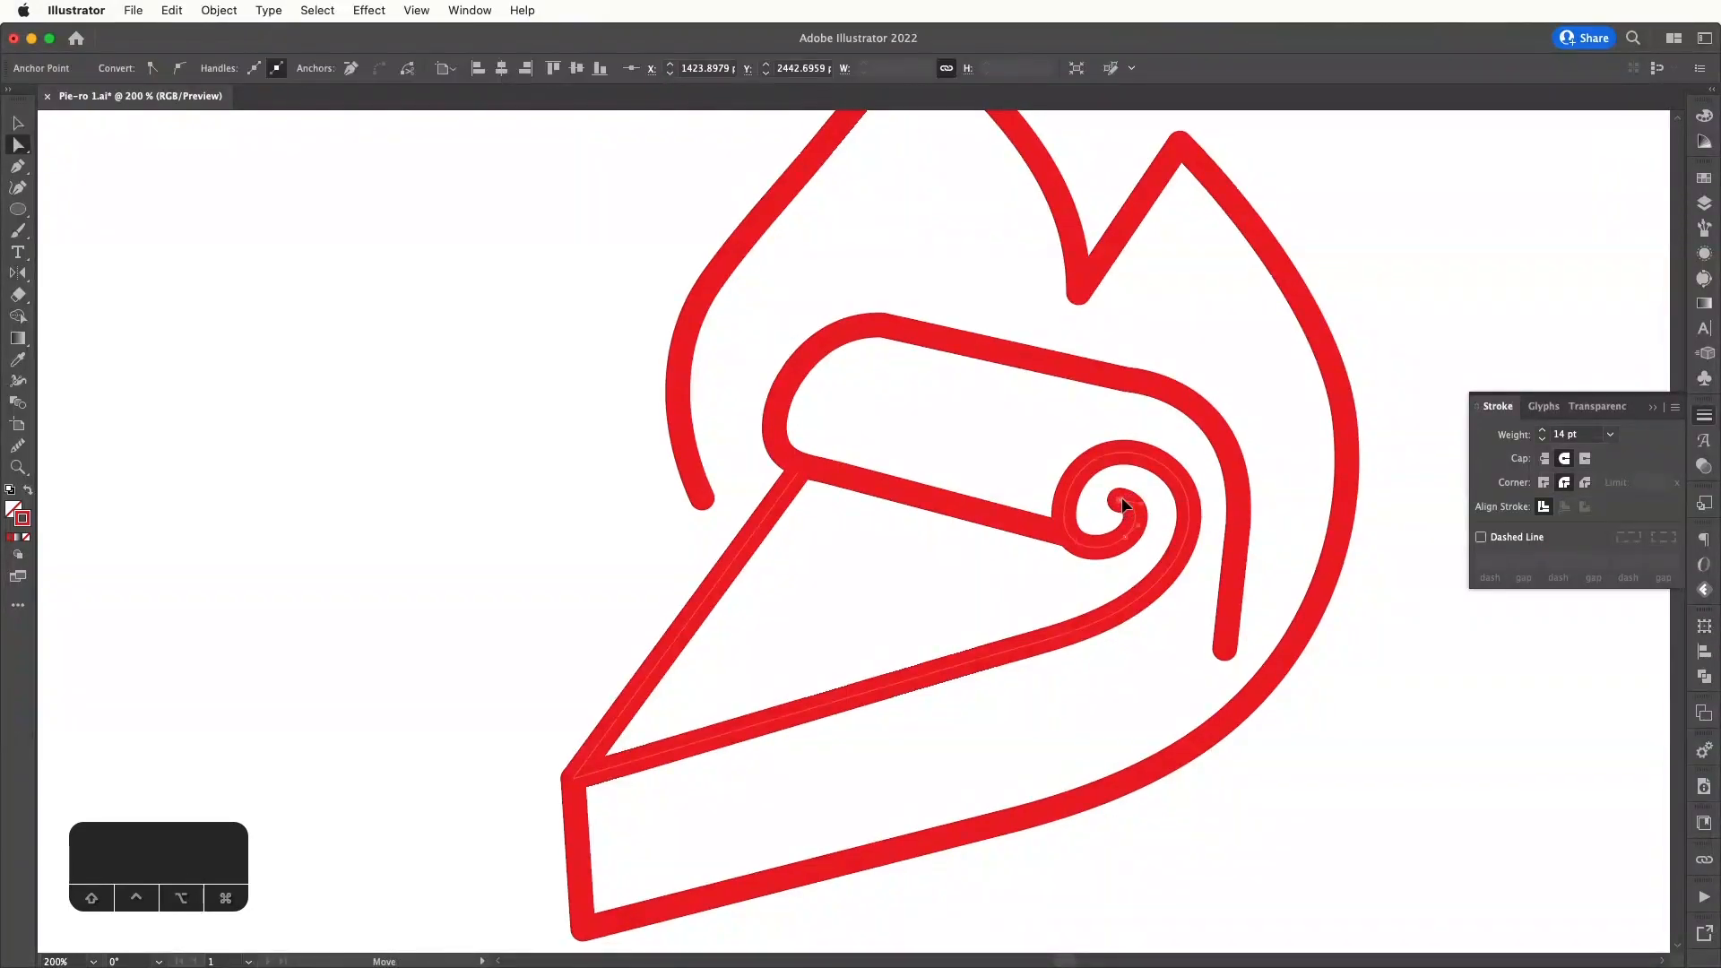
click(1164, 516)
- Check how the adjusted spiral reads within the thick-stroked slice at smaller and larger magnifications
key(super+minus)
key(super+minus)
key(super+minus)
key(super+minus)
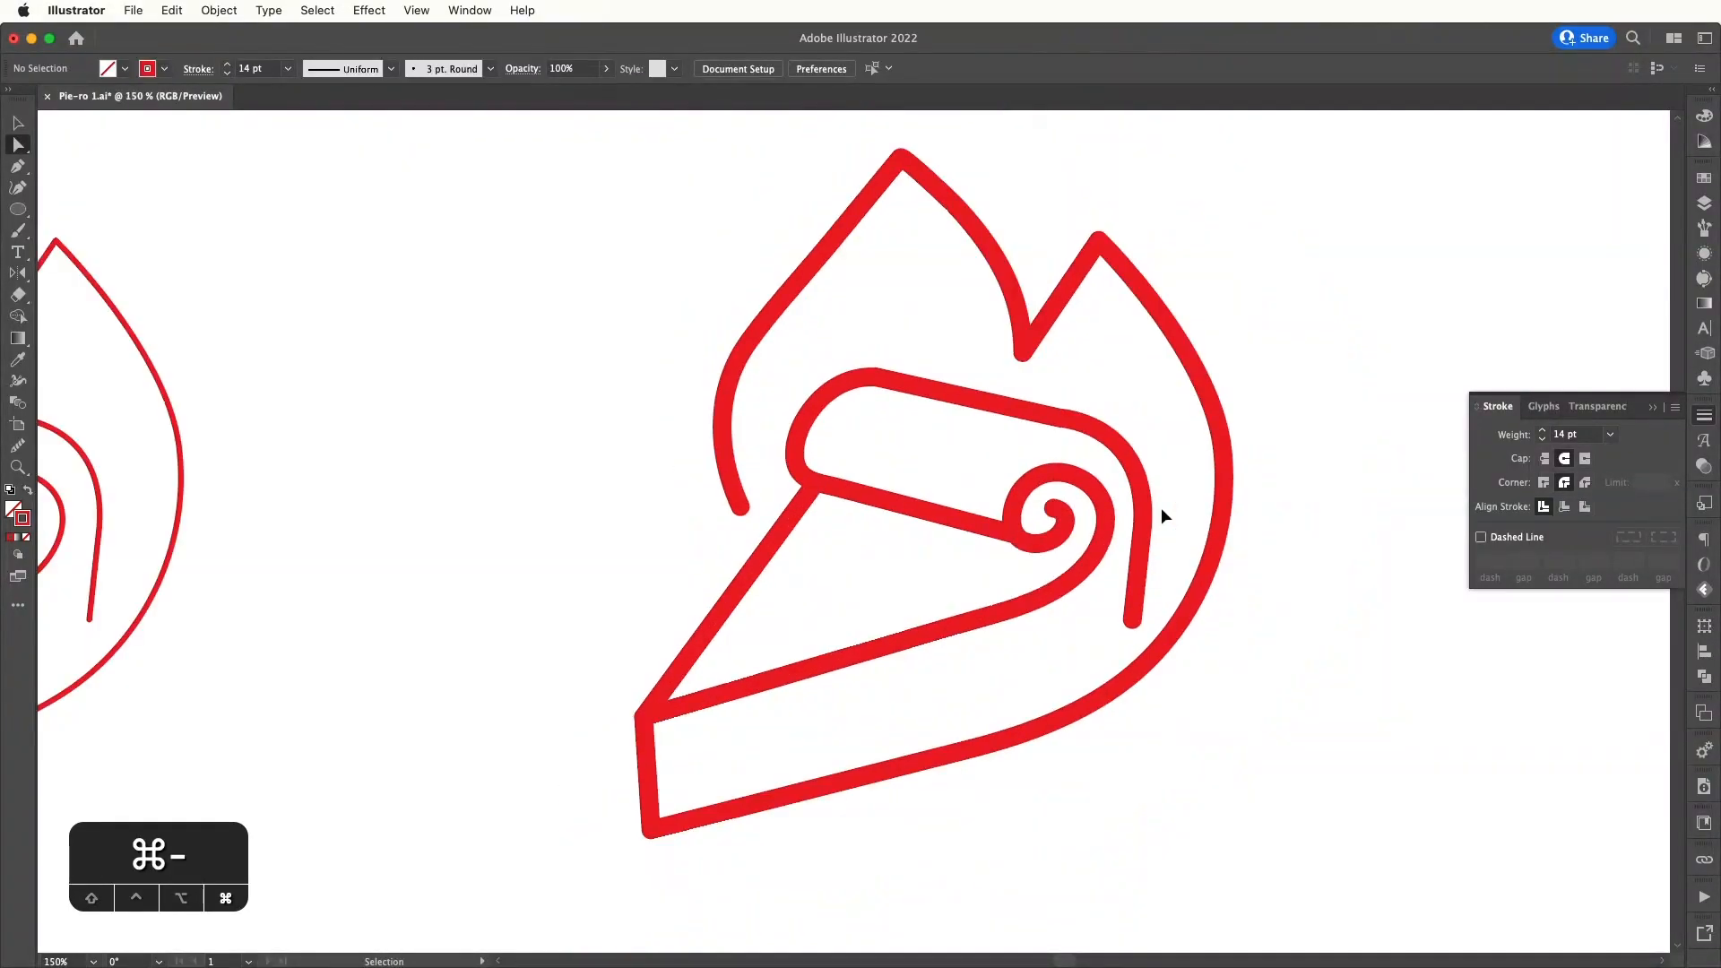
key(super+equal)
key(super+equal)
key(super+equal)
key(super+equal)
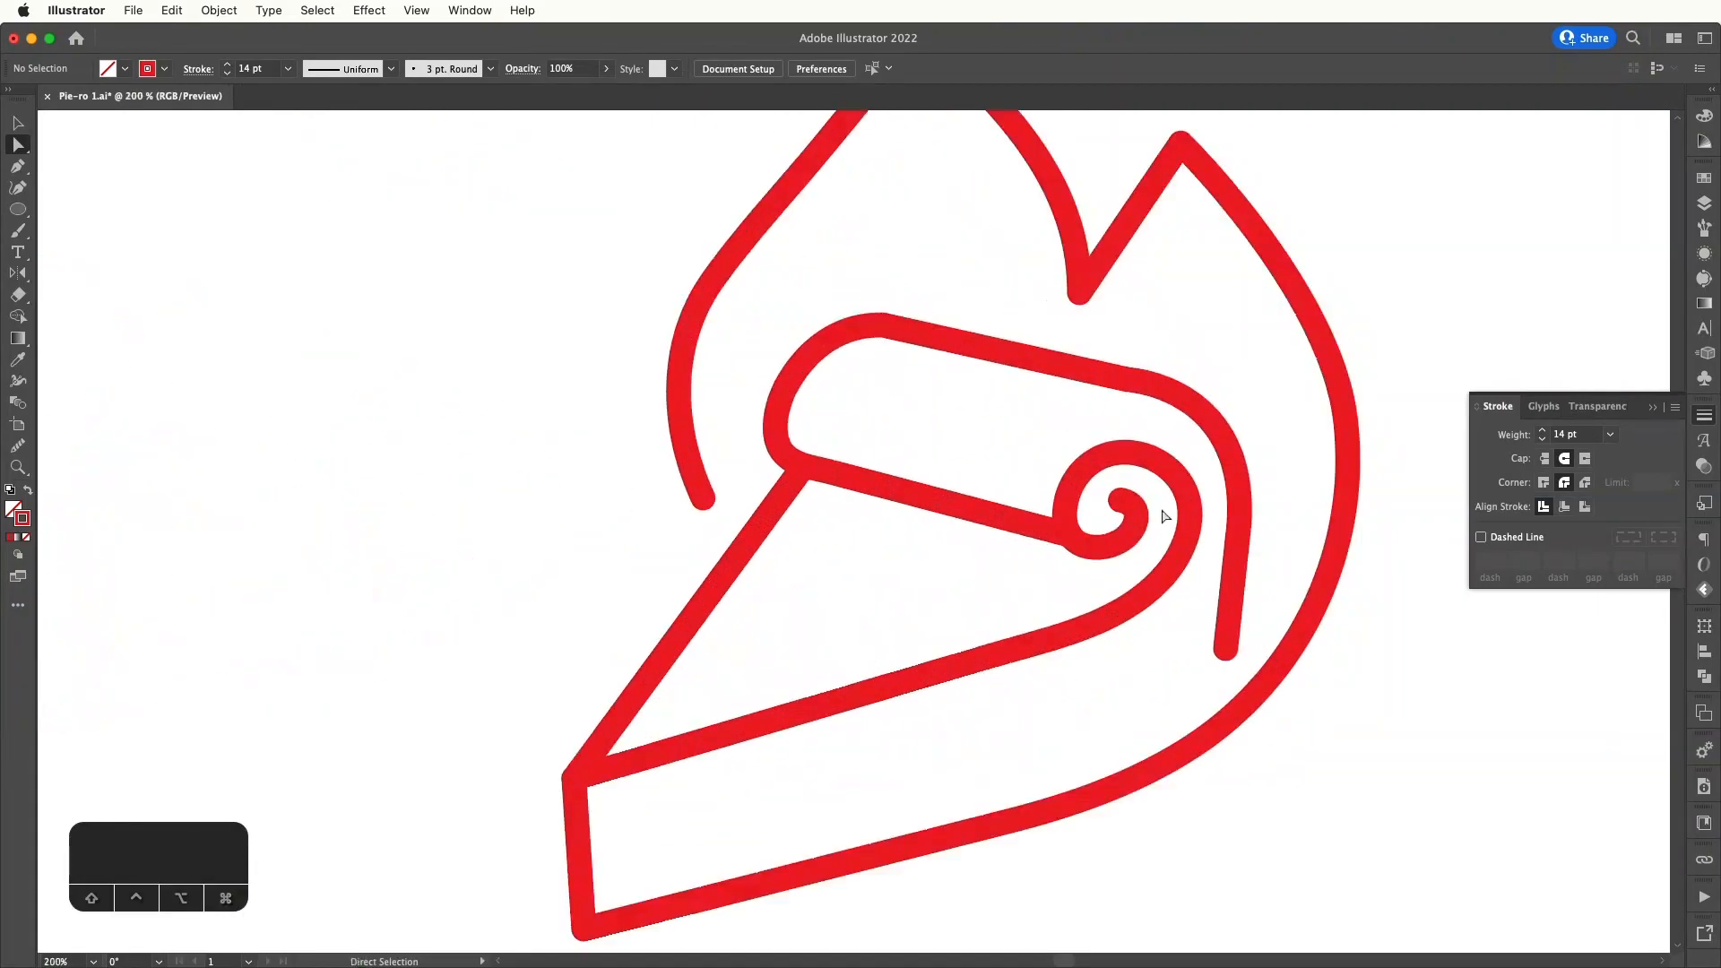
- Smooth the spiral's inner and outer curves with the Smooth tool, undoing the last pass
key(v)
click(1160, 508)
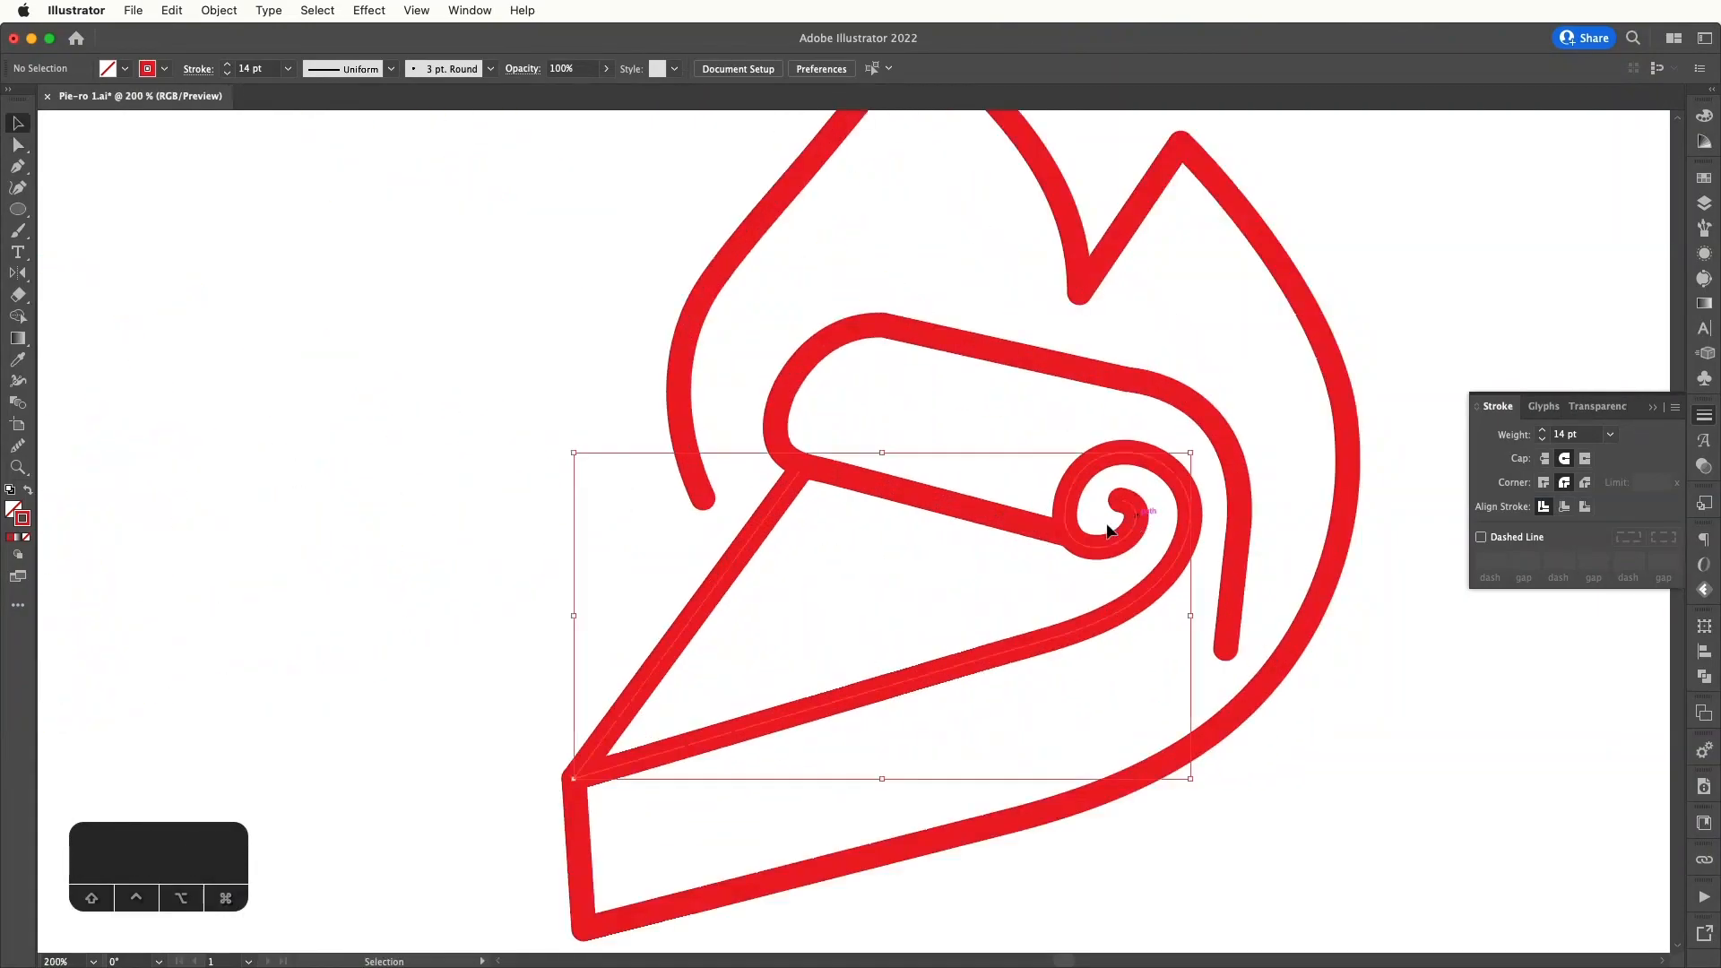
click(17, 448)
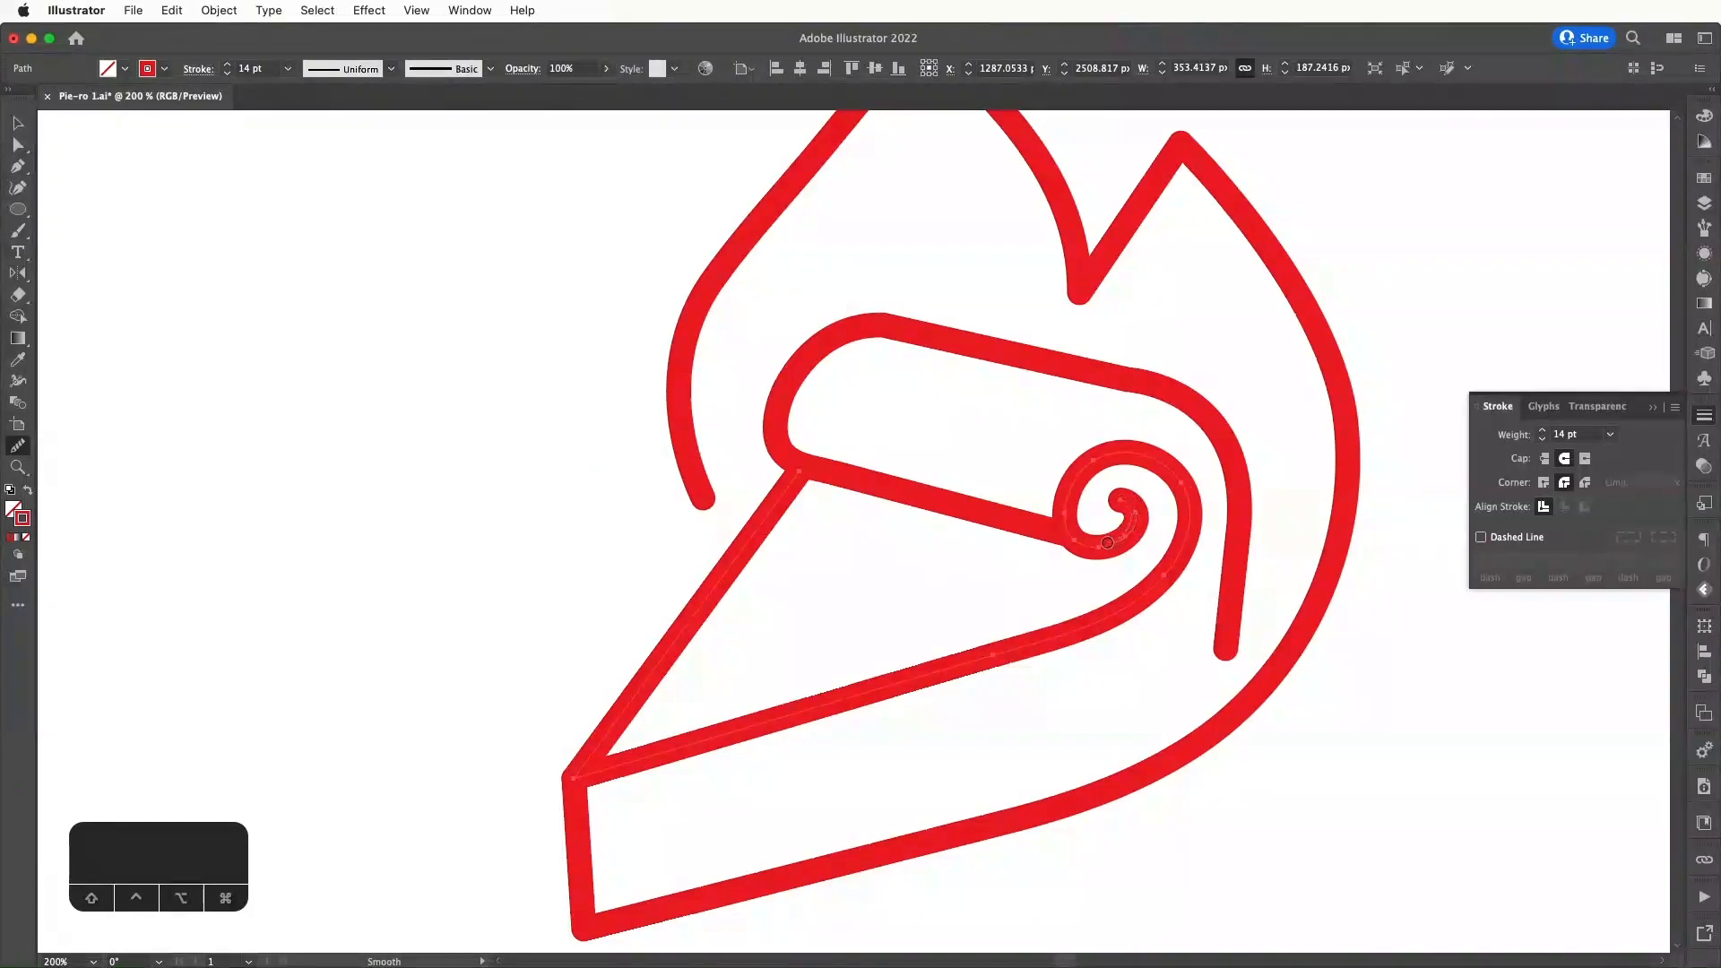
drag(1107, 542, 1104, 543)
mouse_move(1122, 459)
mouse_down()
mouse_move(1096, 464)
mouse_move(1186, 496)
mouse_up()
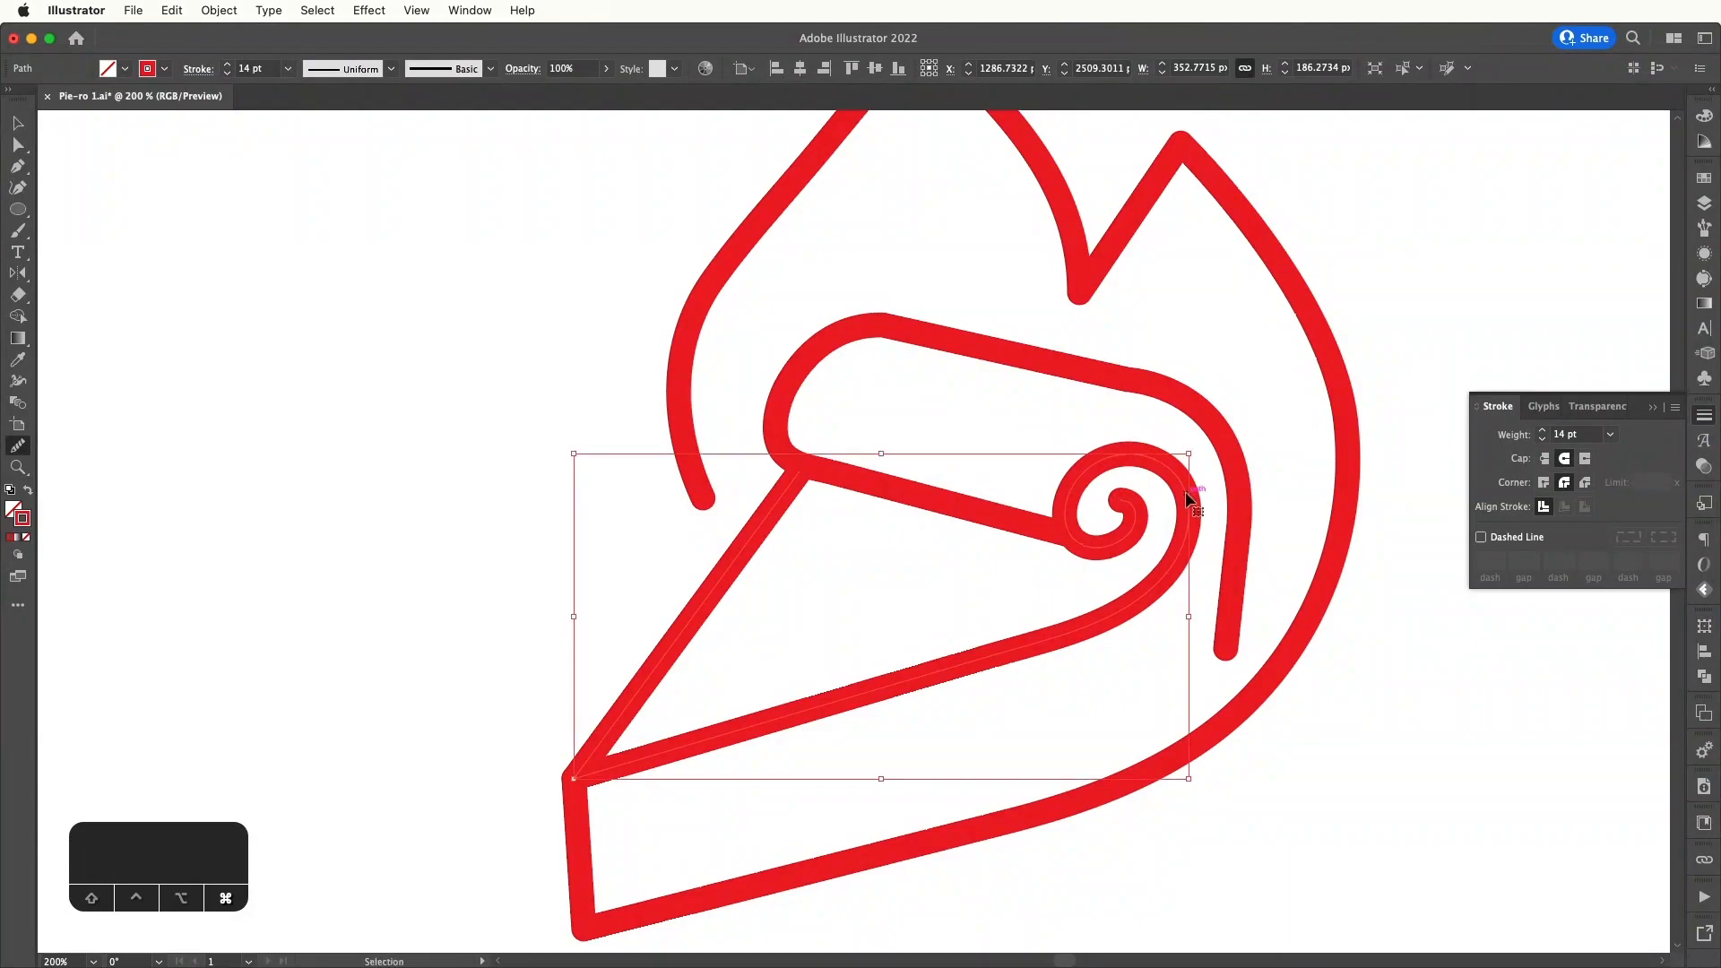
key(super+z)
key(v)
click(1214, 511)
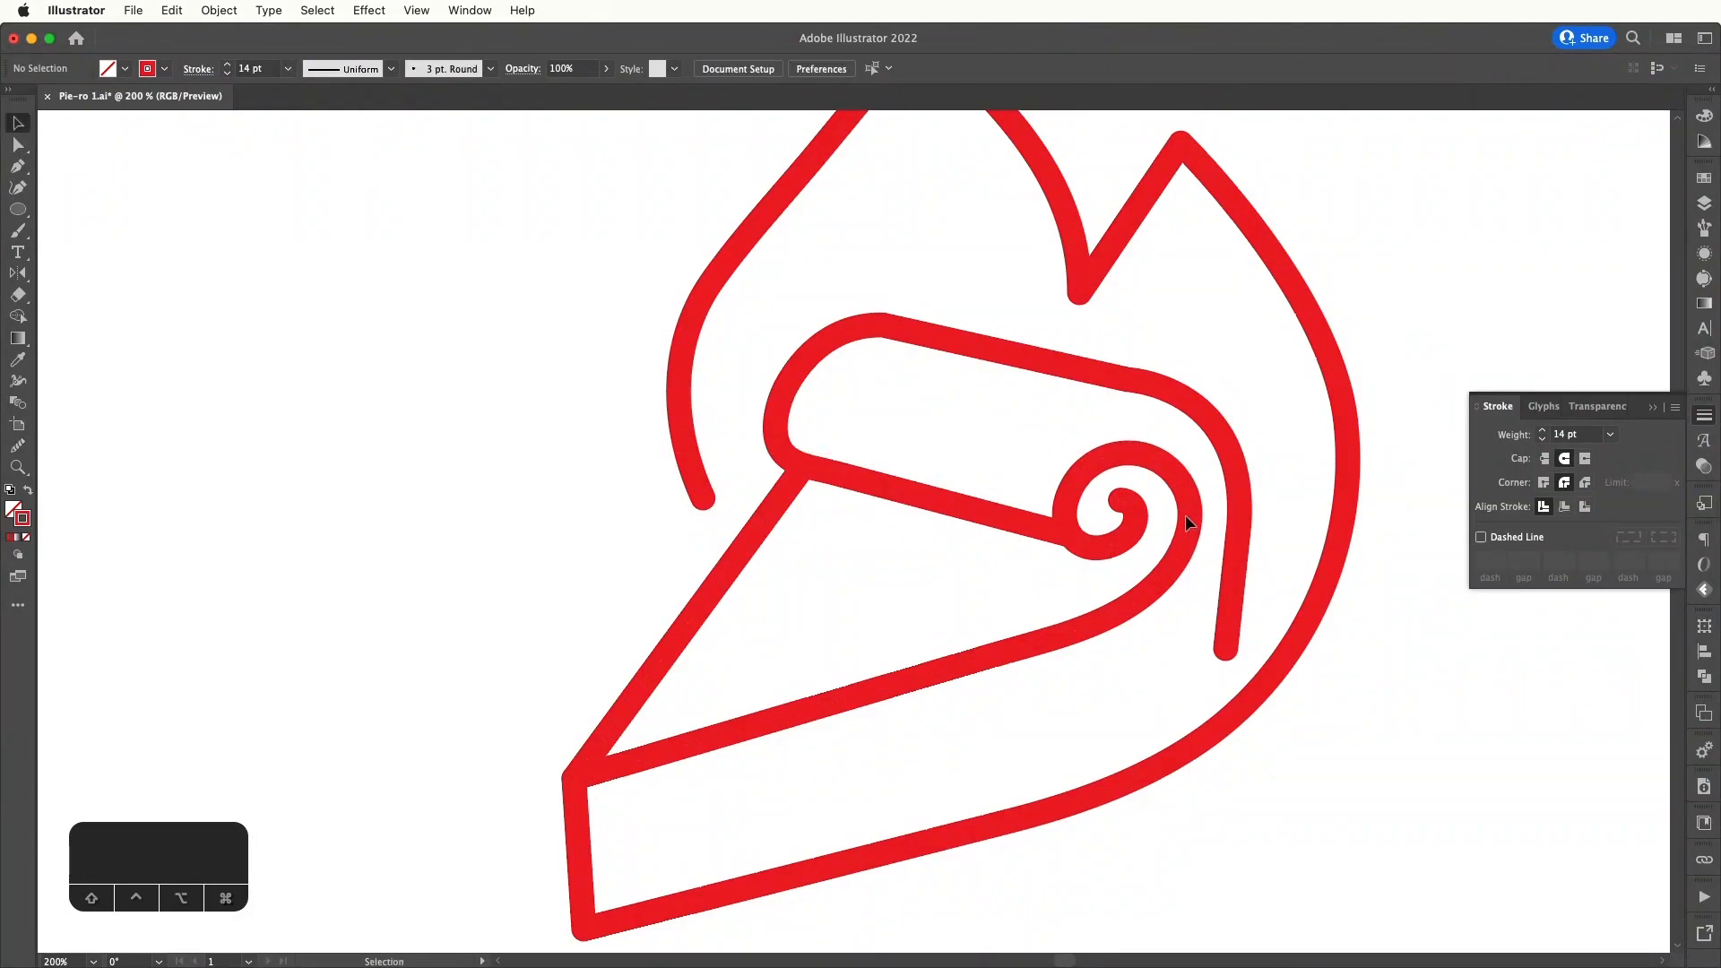
- Try to shorten the spiral's inner tip by adding an anchor point and deleting the end beyond it, undoing the deletion
key(a)
click(1139, 506)
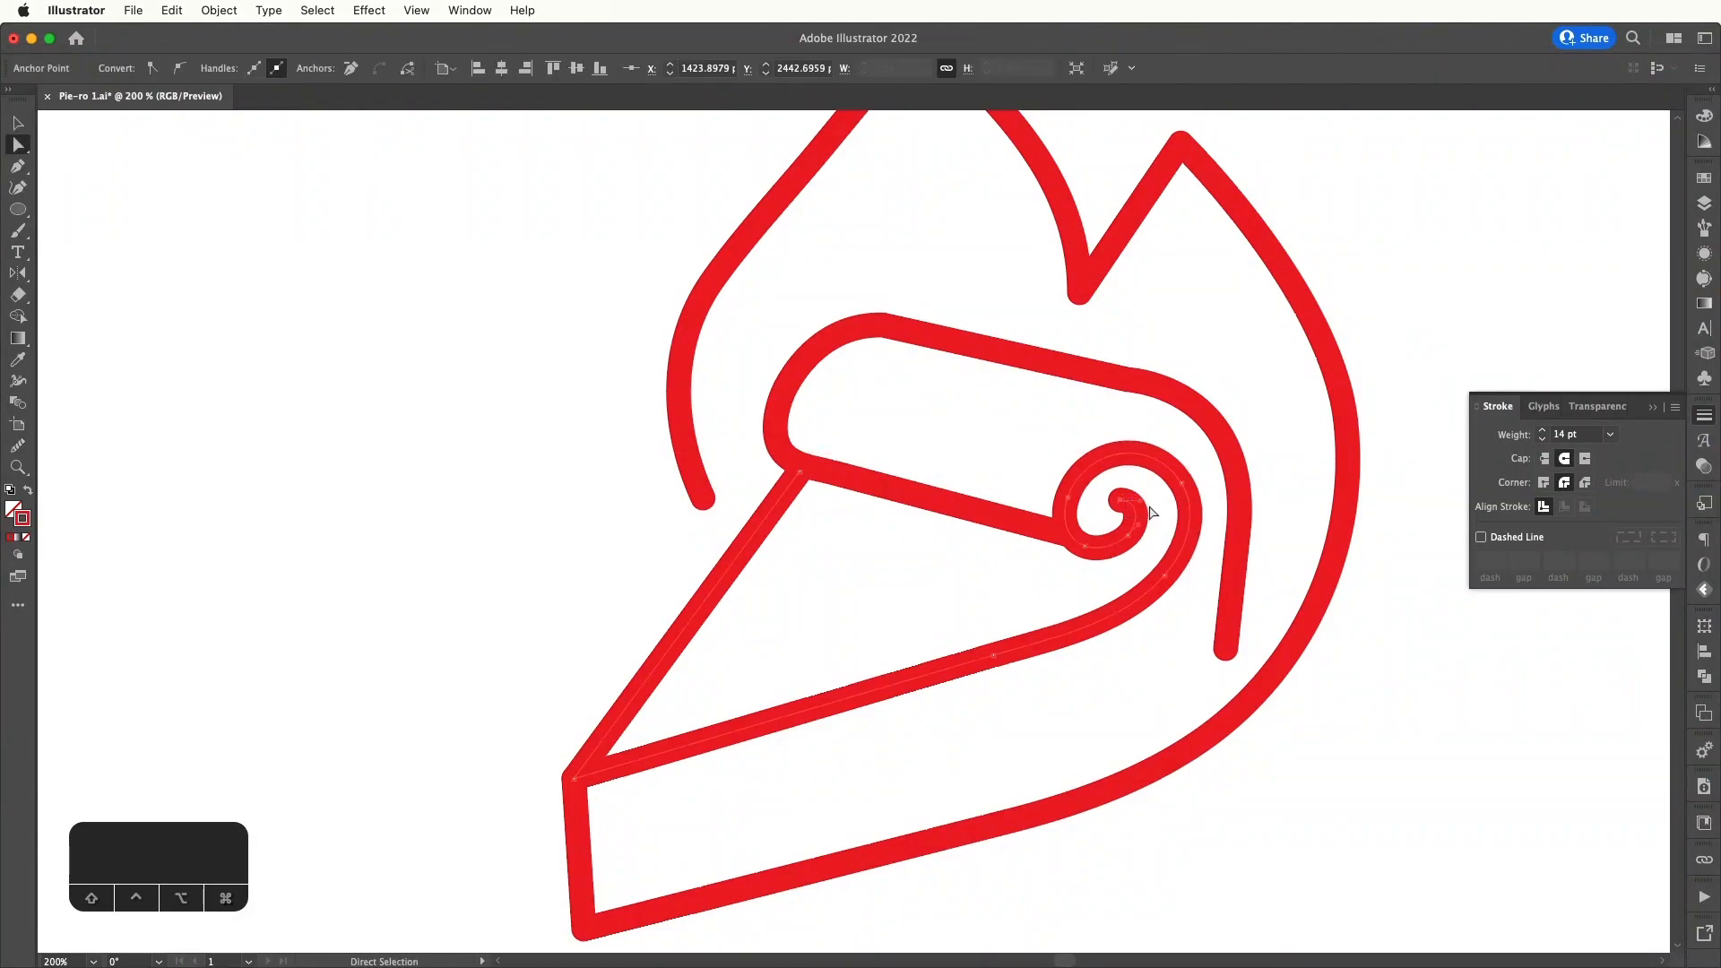
key(p)
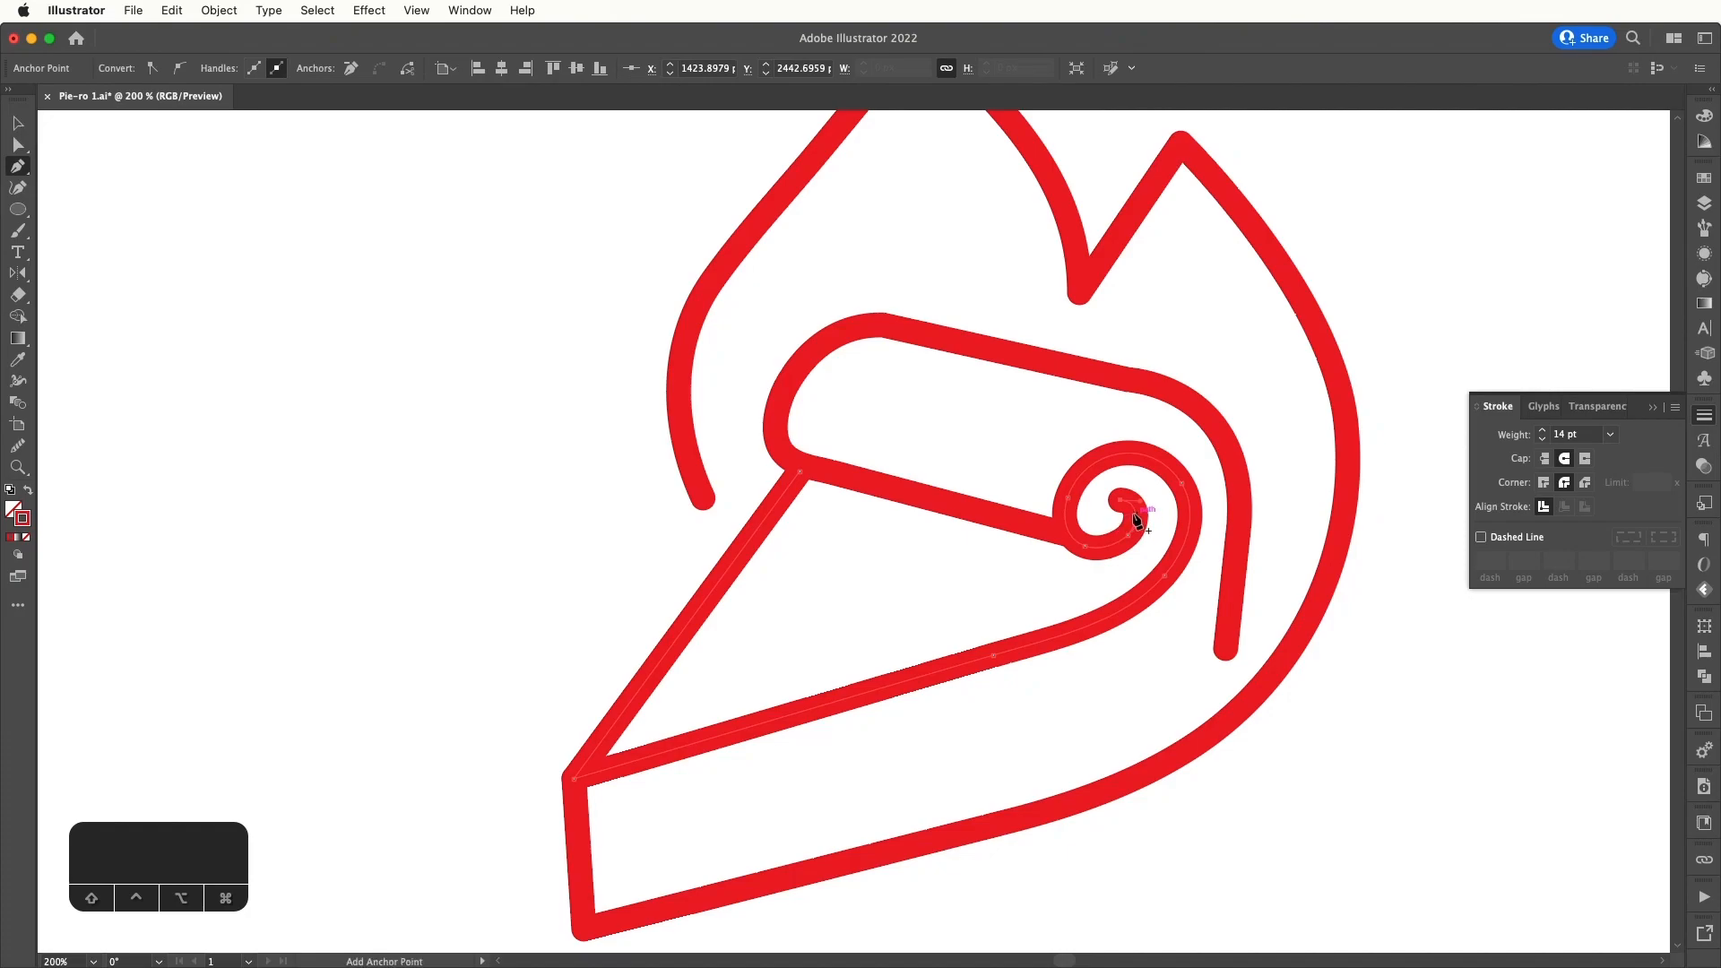
drag(1120, 500, 1154, 513)
key(a)
click(1154, 509)
click(1121, 501)
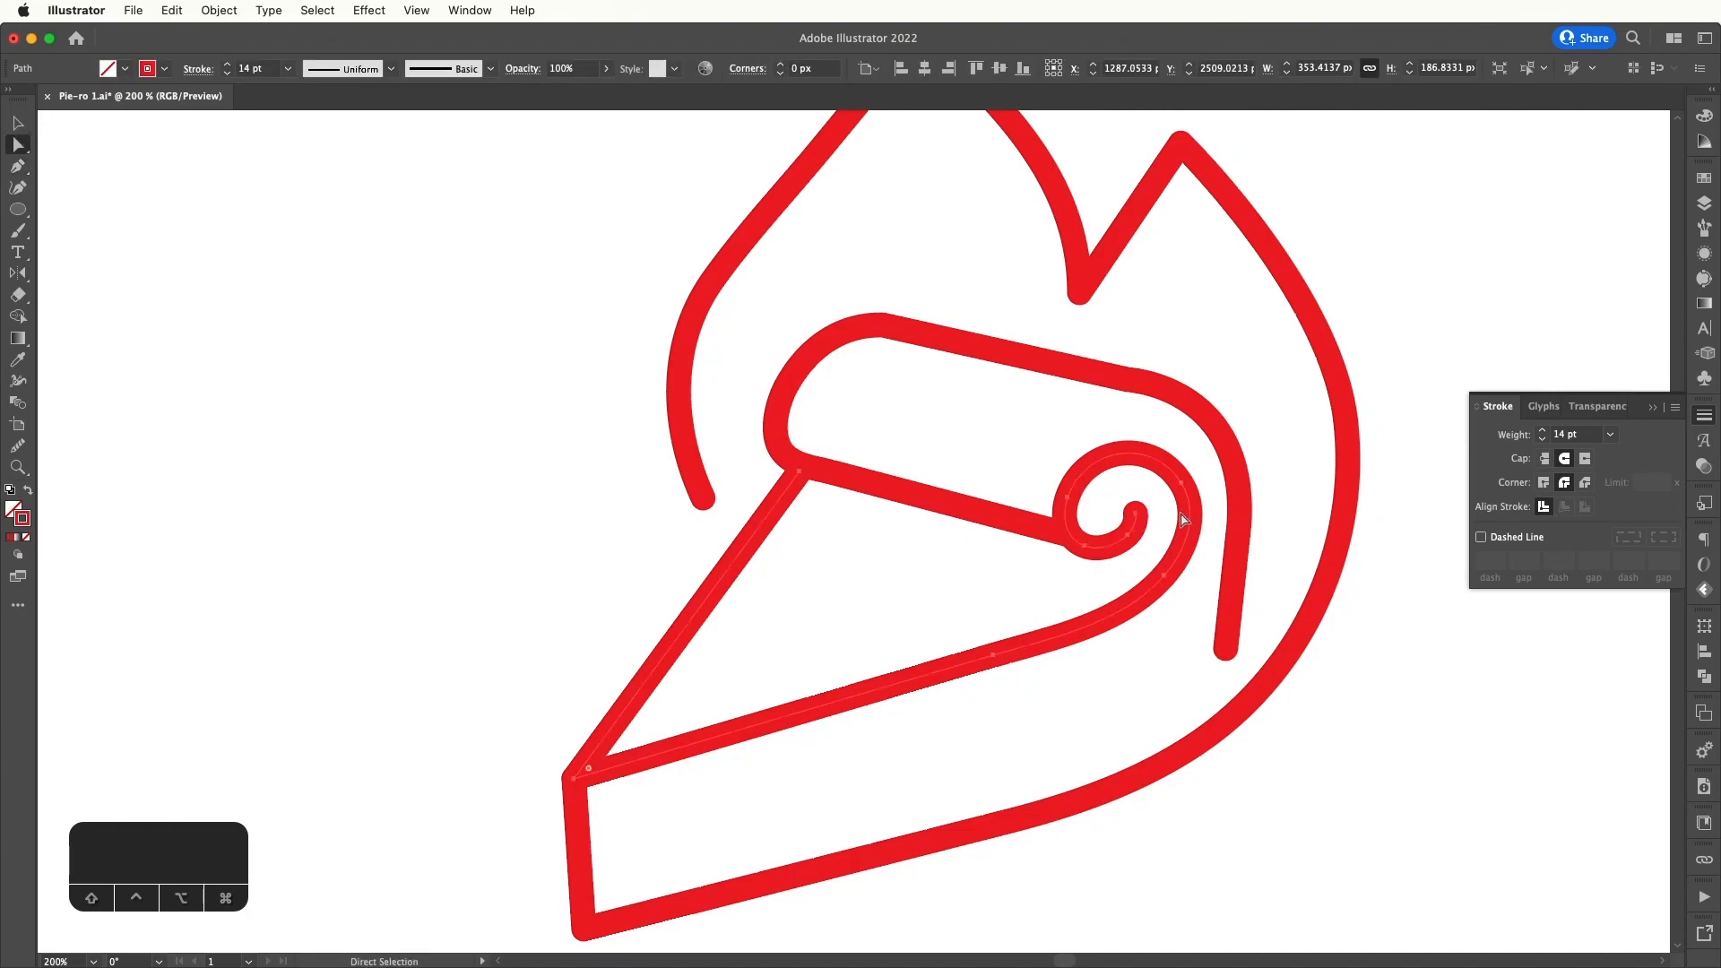
key(v)
click(1152, 487)
key(a)
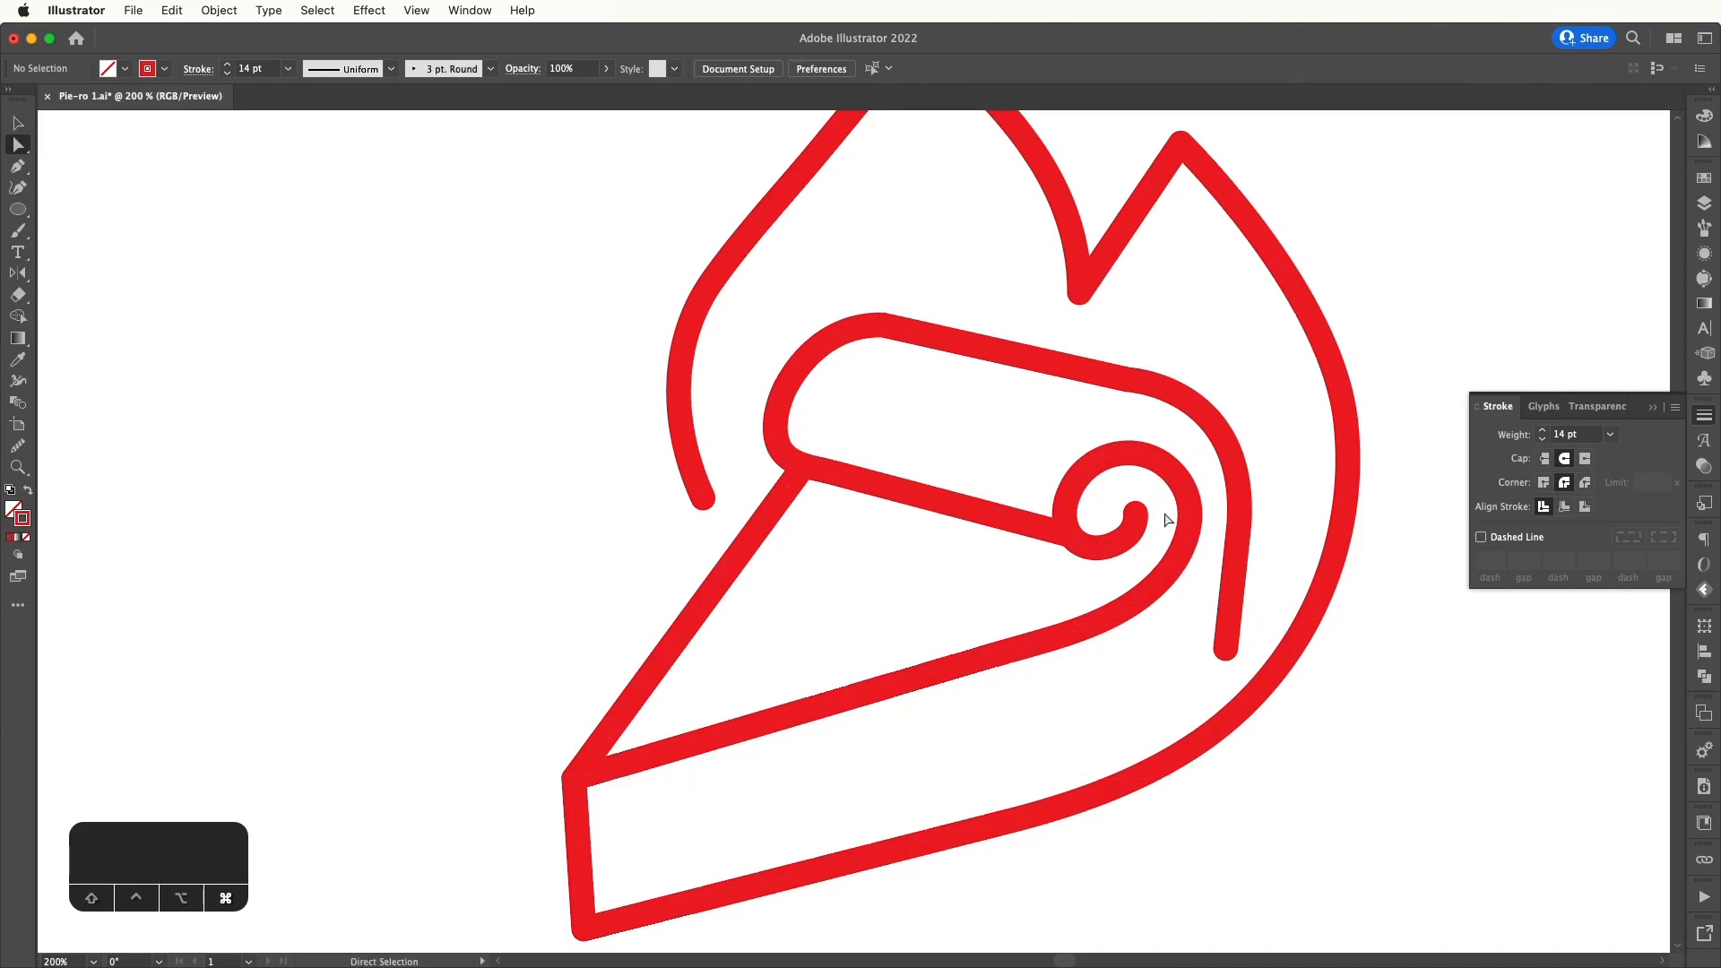
key(super+z)
click(1162, 510)
- Trim the spiral's inner tip slightly by adding an anchor point just before its end and deleting the end anchor
key(super+equal)
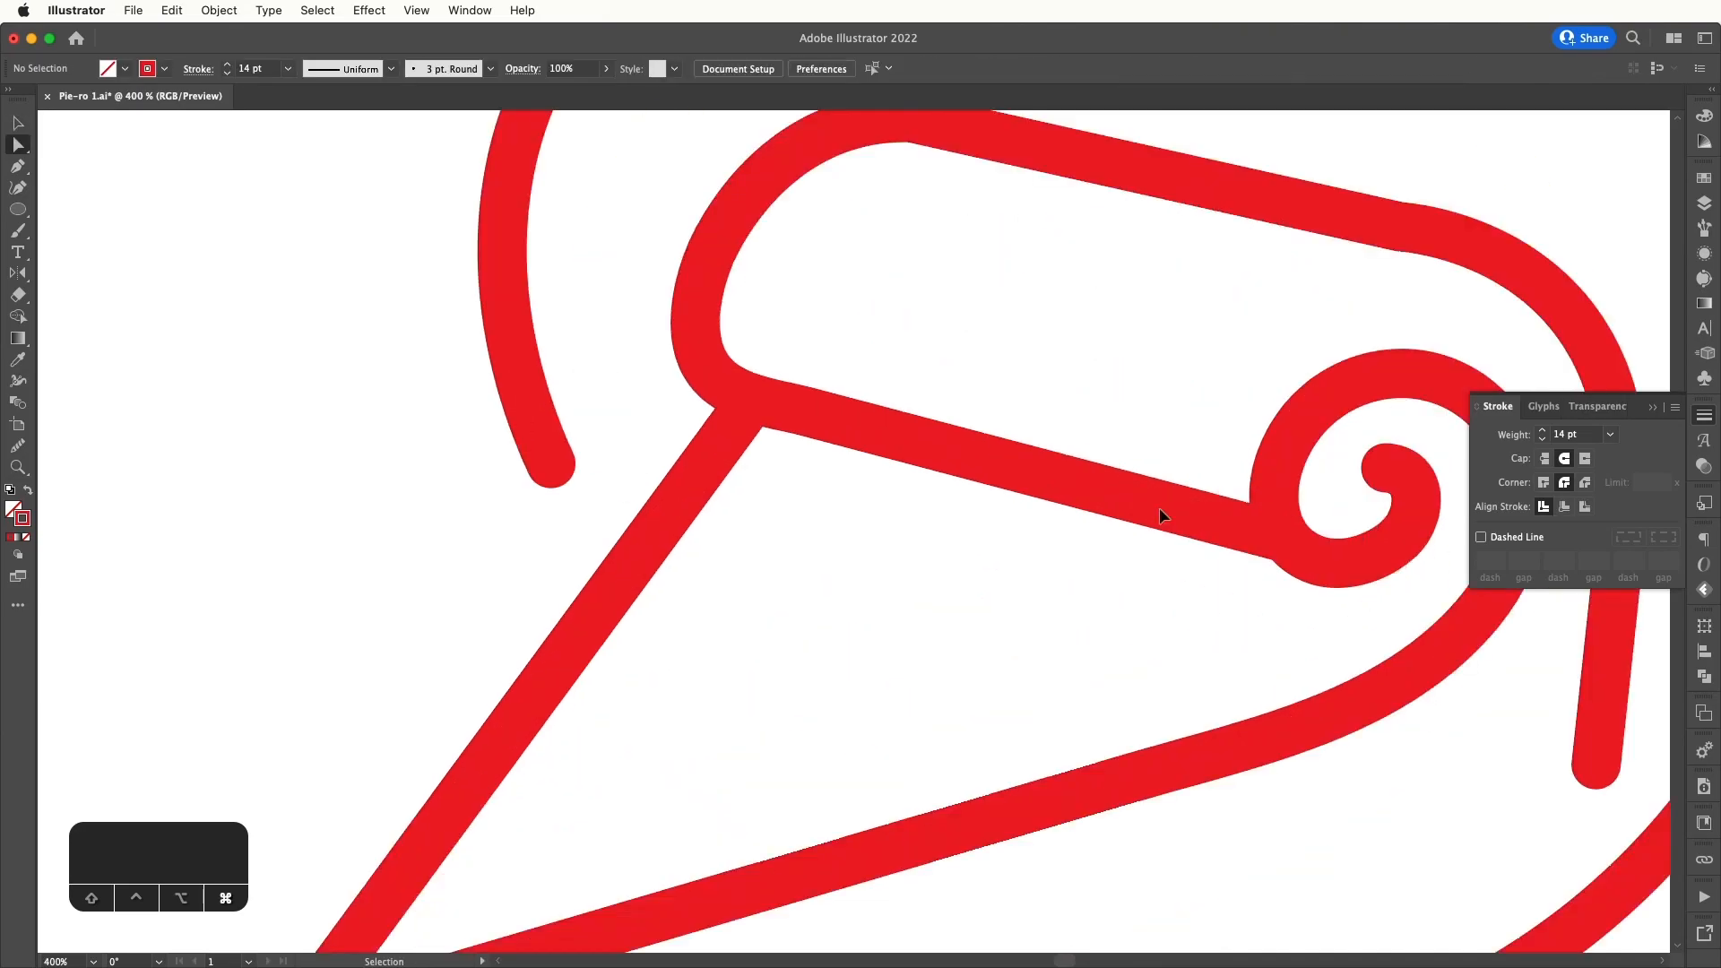
key(super+equal)
click(1153, 485)
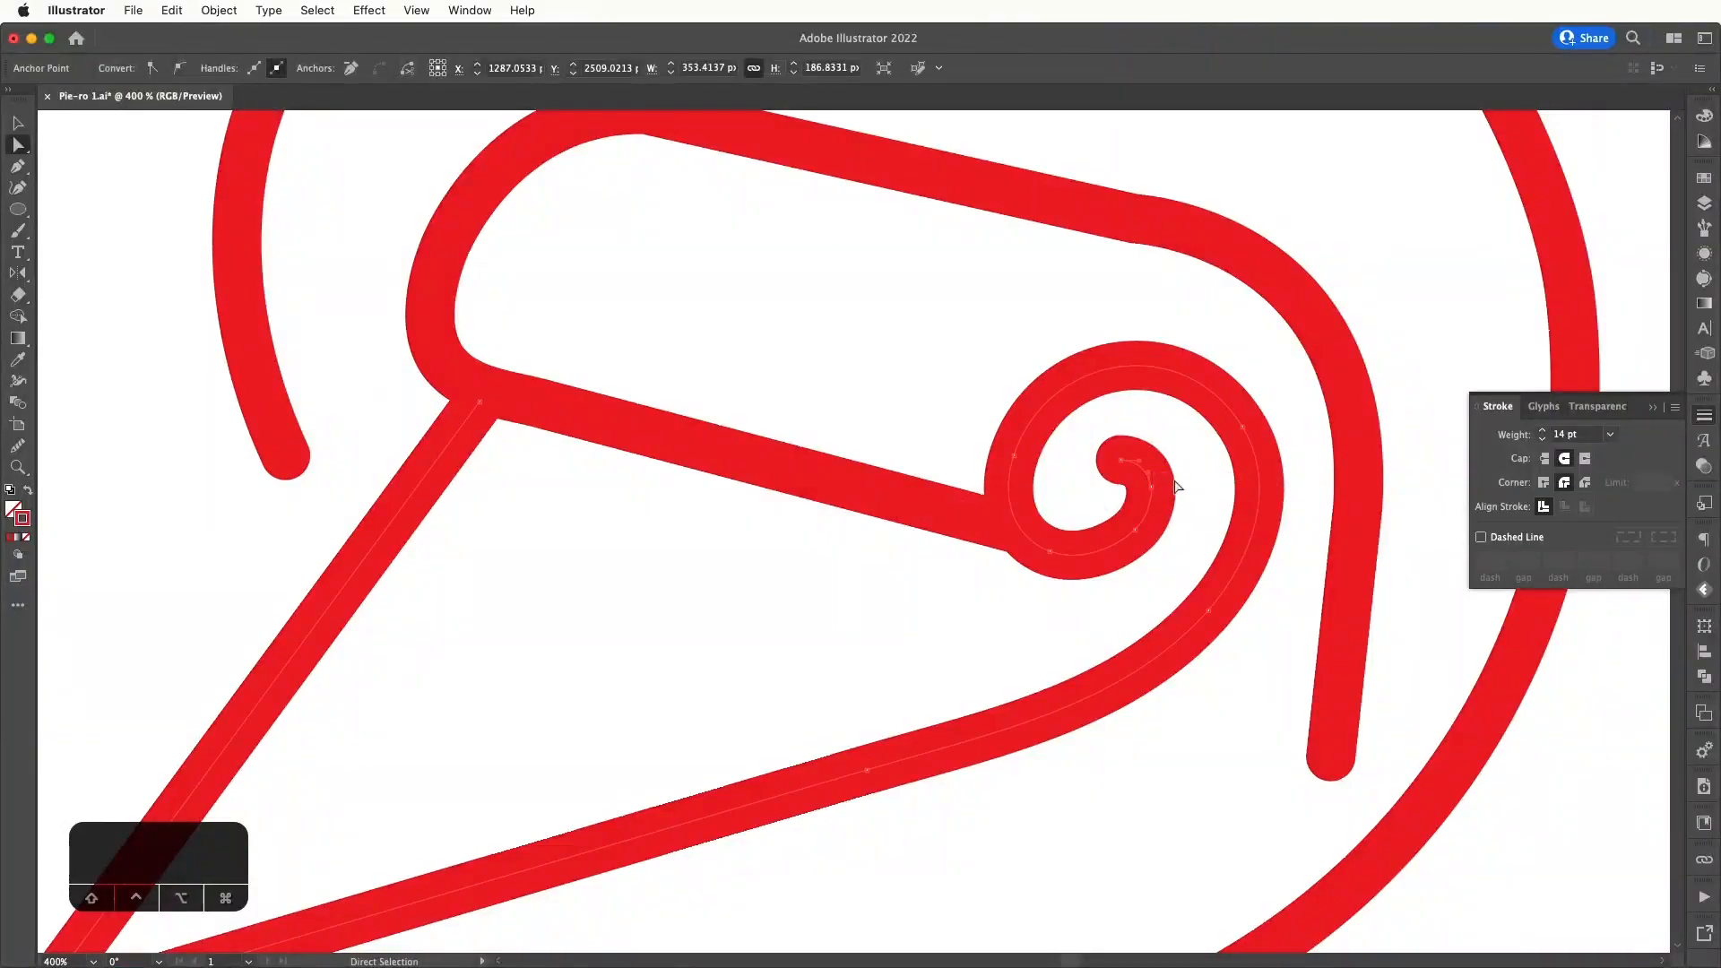
key(p)
click(1142, 468)
key(a)
key(Delete)
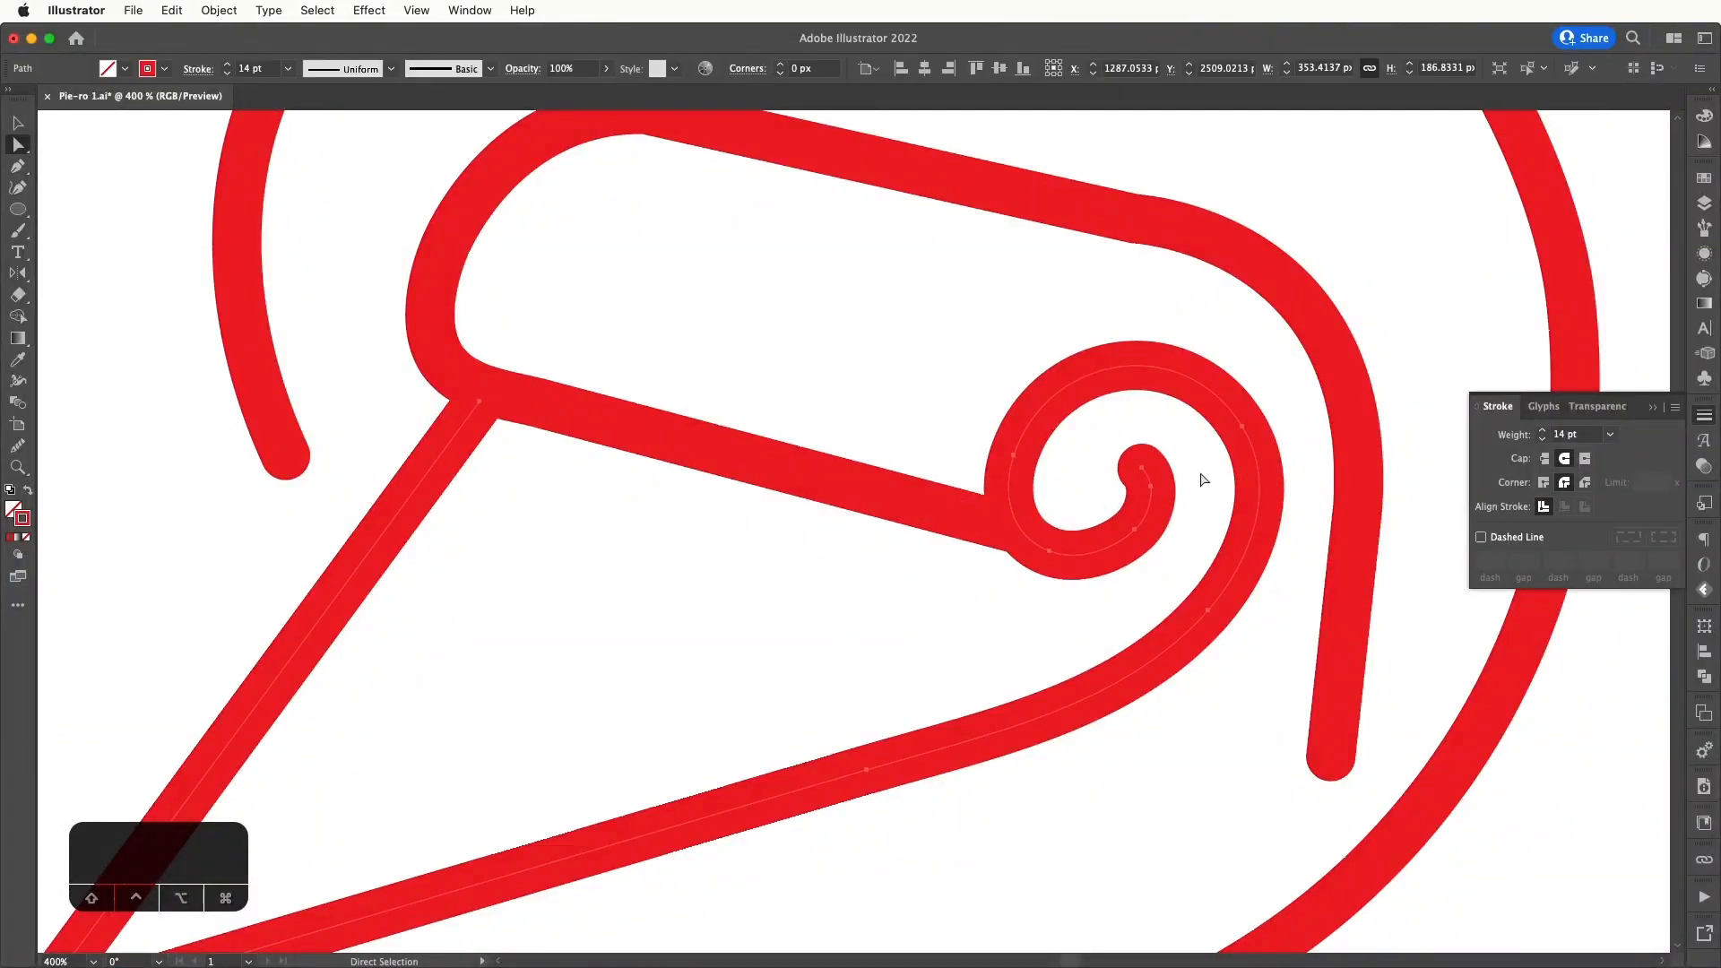
key(super+minus)
key(super+minus)
key(super+minus)
key(super+minus)
key(super+minus)
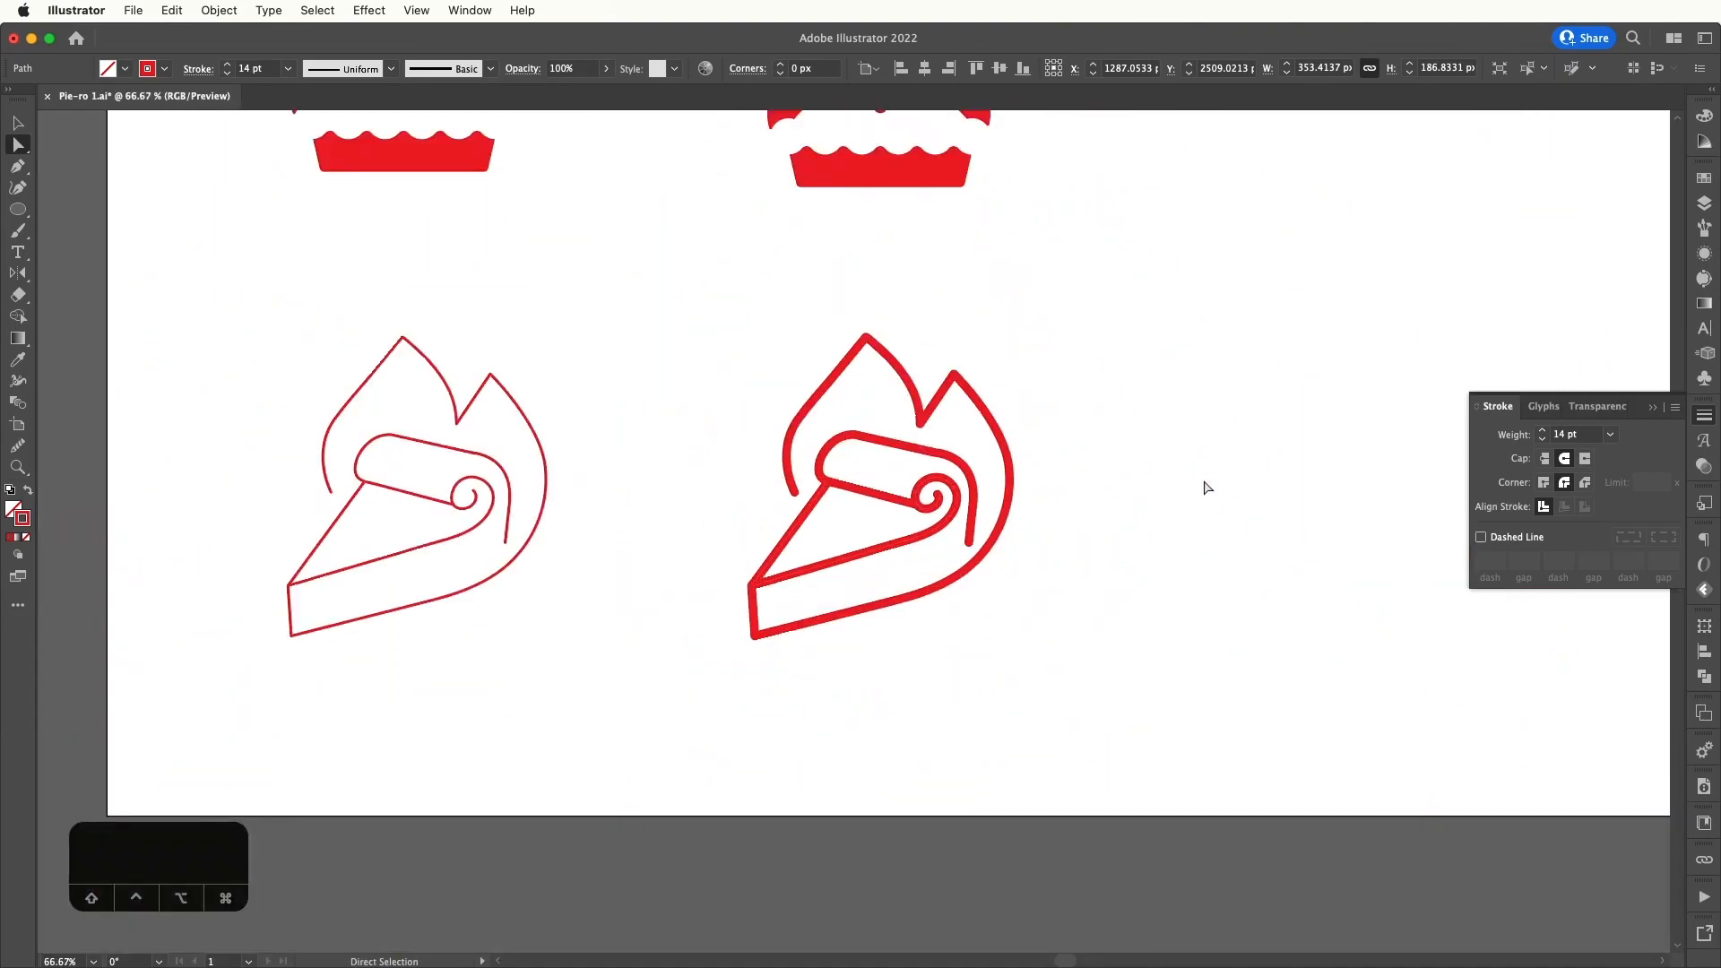
click(1171, 478)
- Duplicate the whole thick-stroked flame and slice and place the copy beside it as a third version
key(v)
drag(1171, 481, 1138, 481)
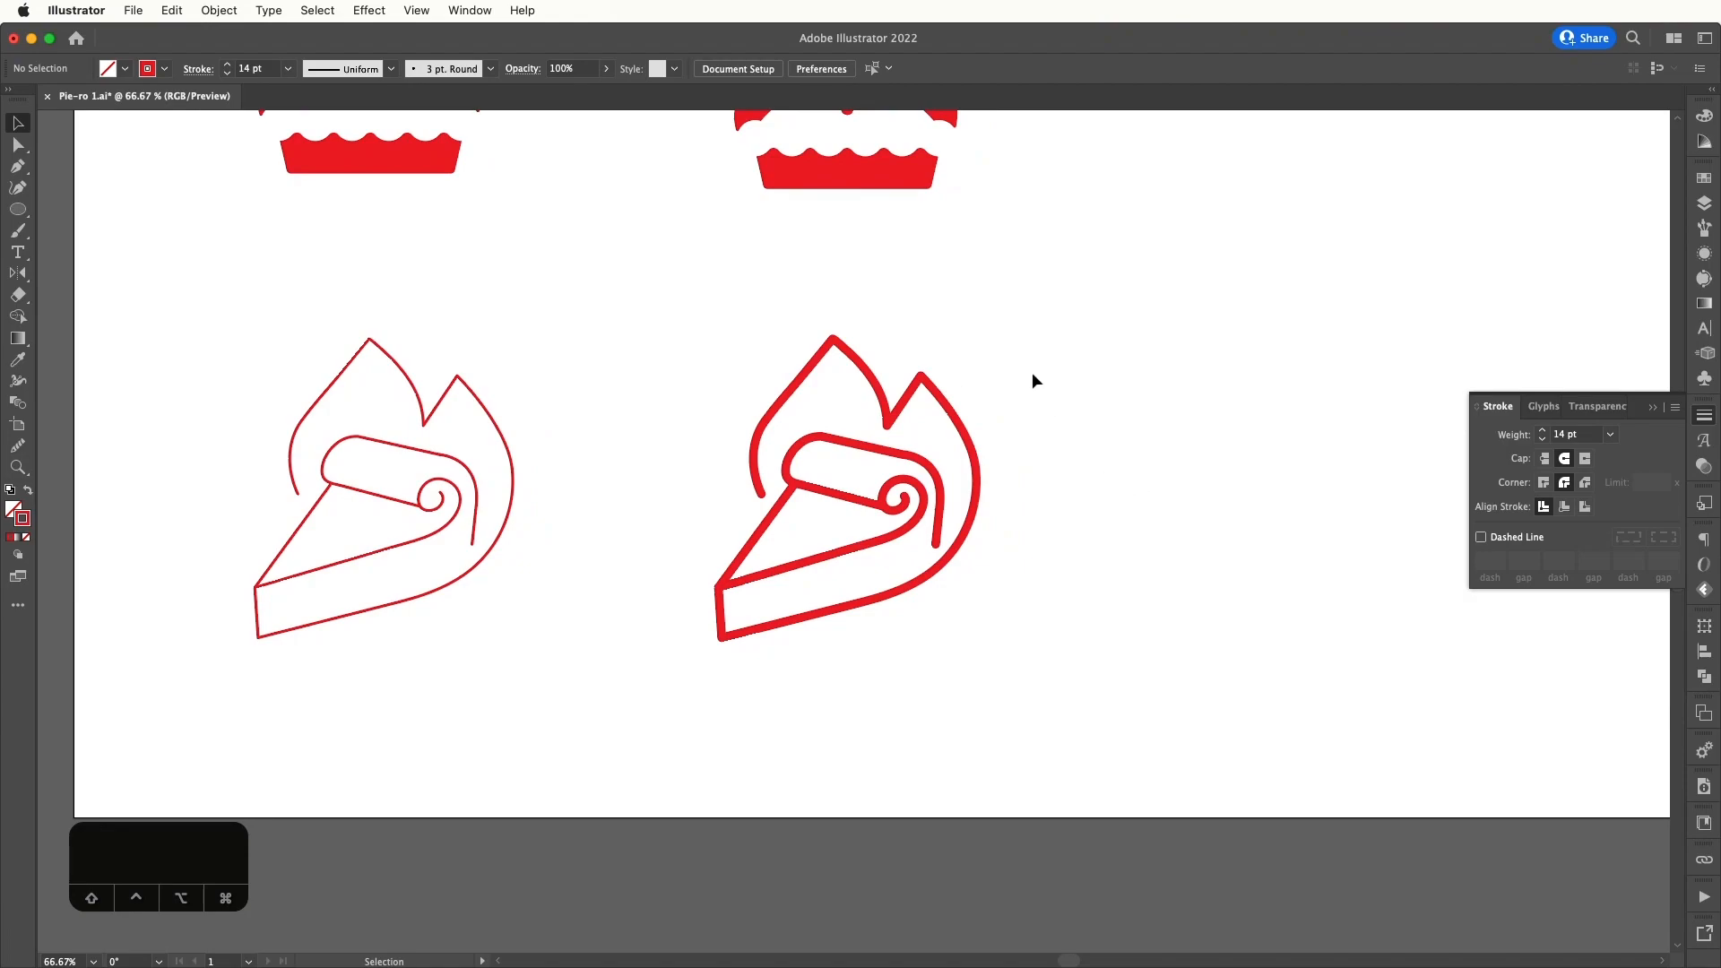
drag(1045, 351, 678, 671)
drag(1011, 664, 822, 673)
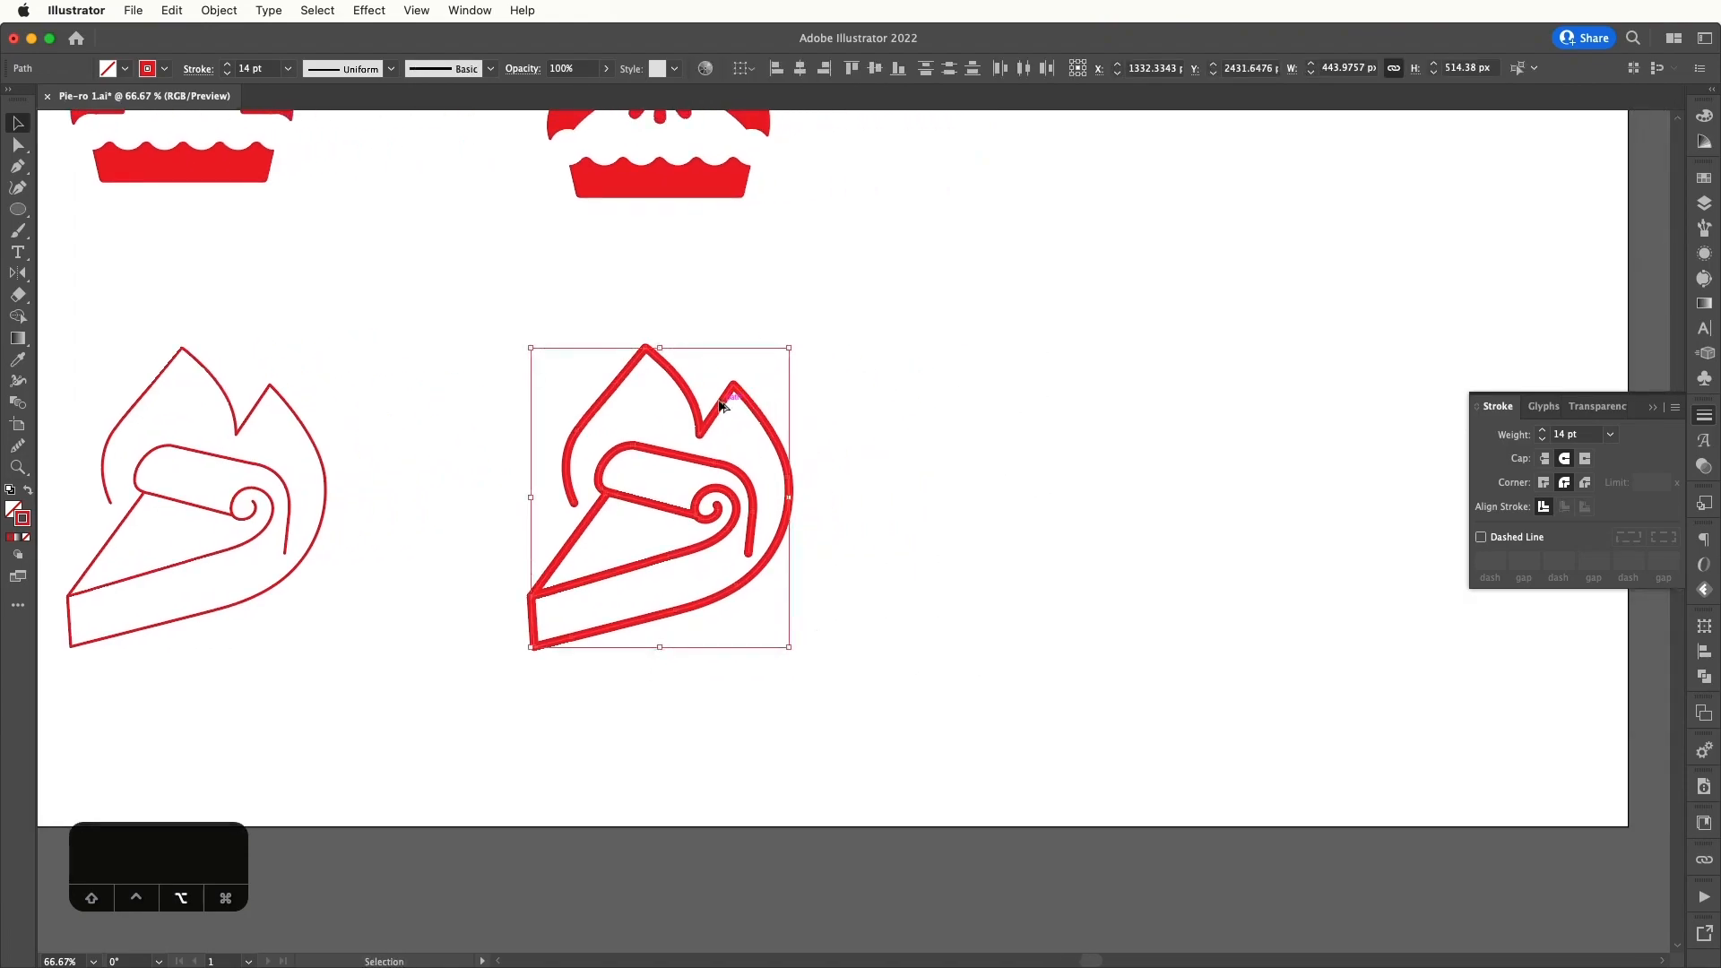
alt+drag(766, 430, 1215, 430)
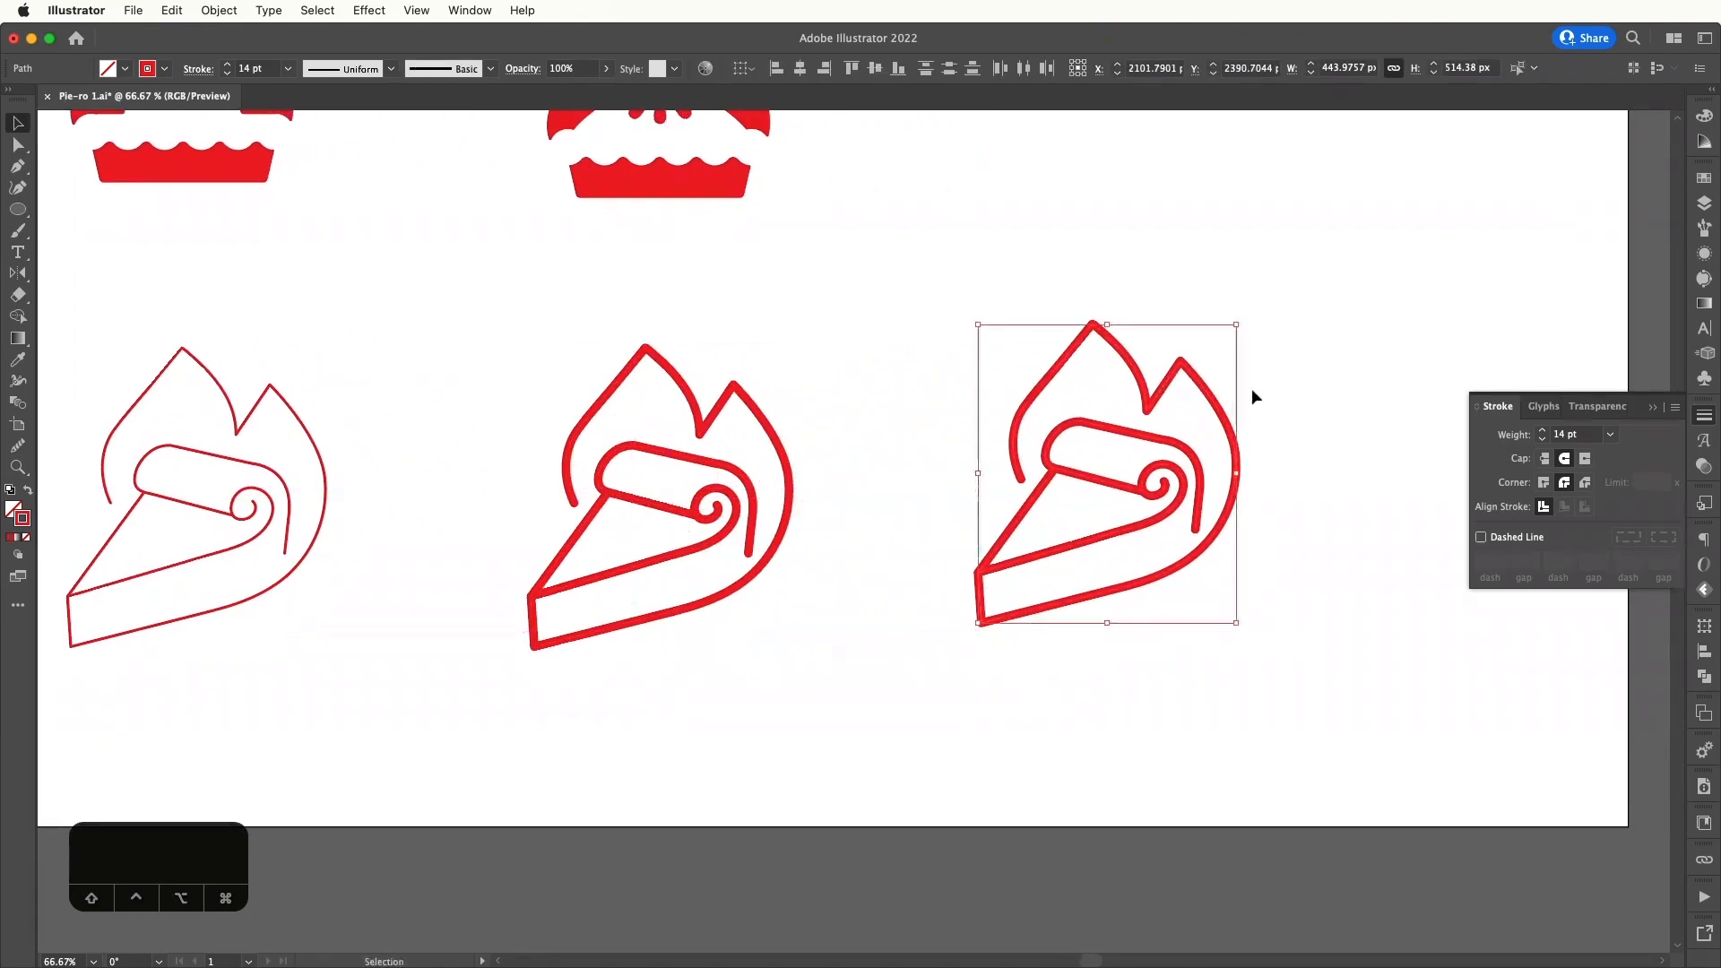
- Increase the stroke weight of the third flame and slice to 16 pt
click(1543, 431)
click(1543, 432)
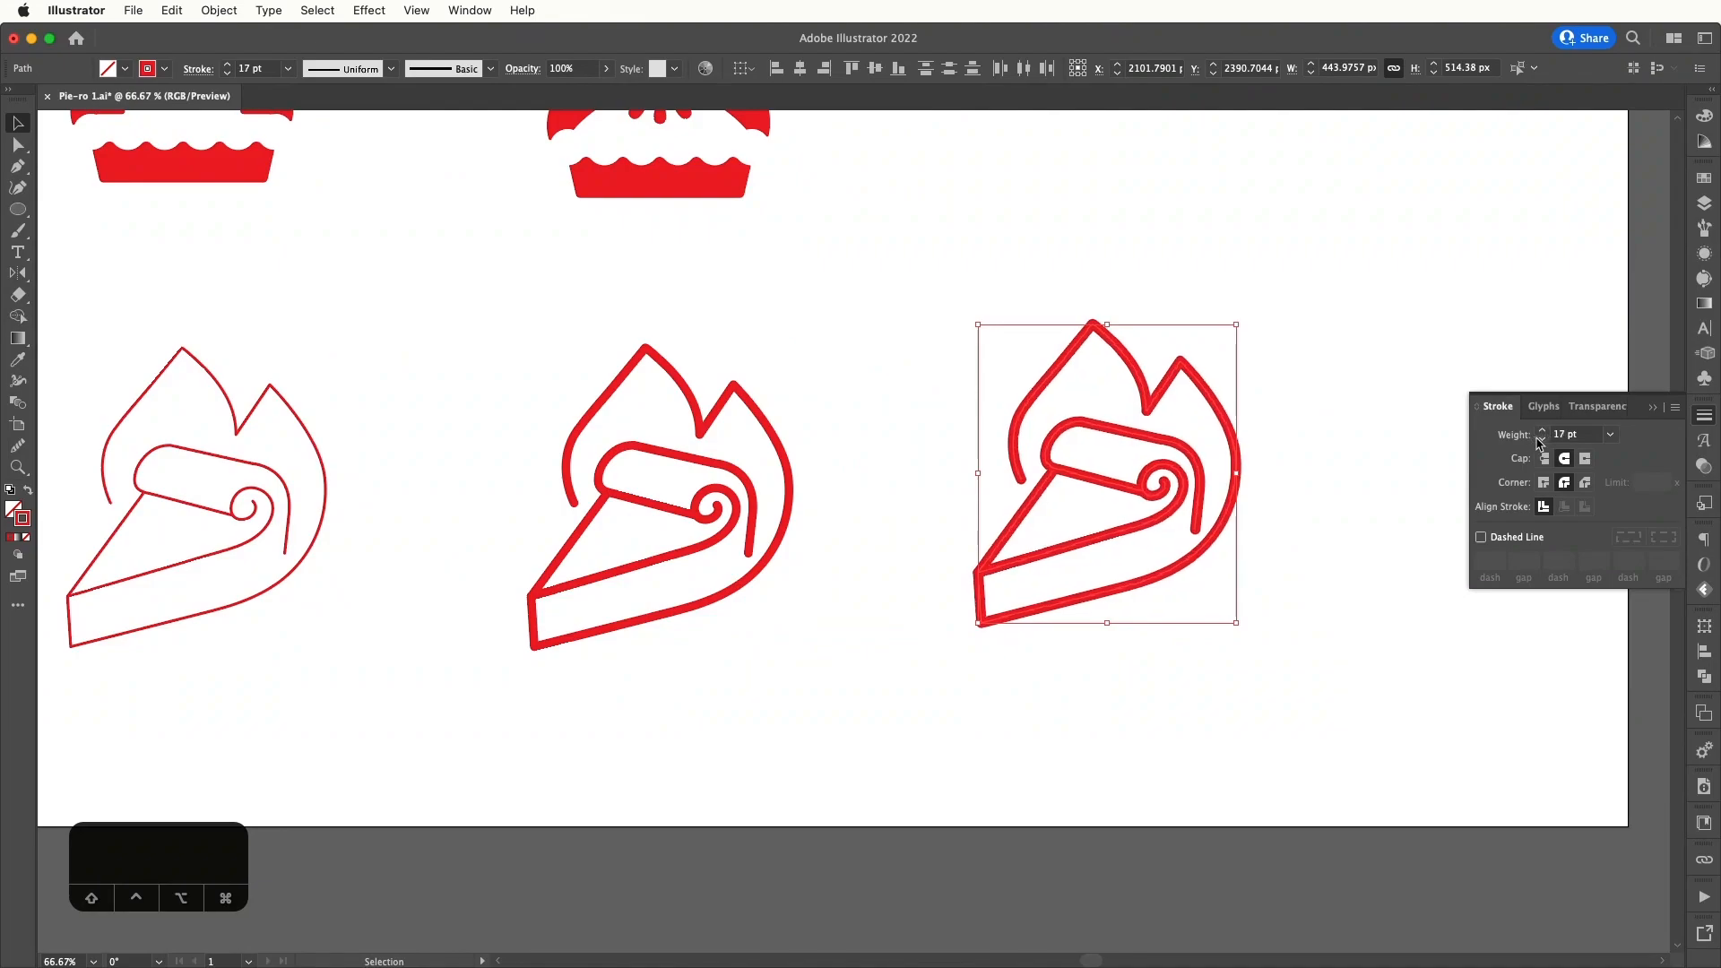
click(1542, 440)
click(1374, 459)
drag(1374, 459, 1332, 459)
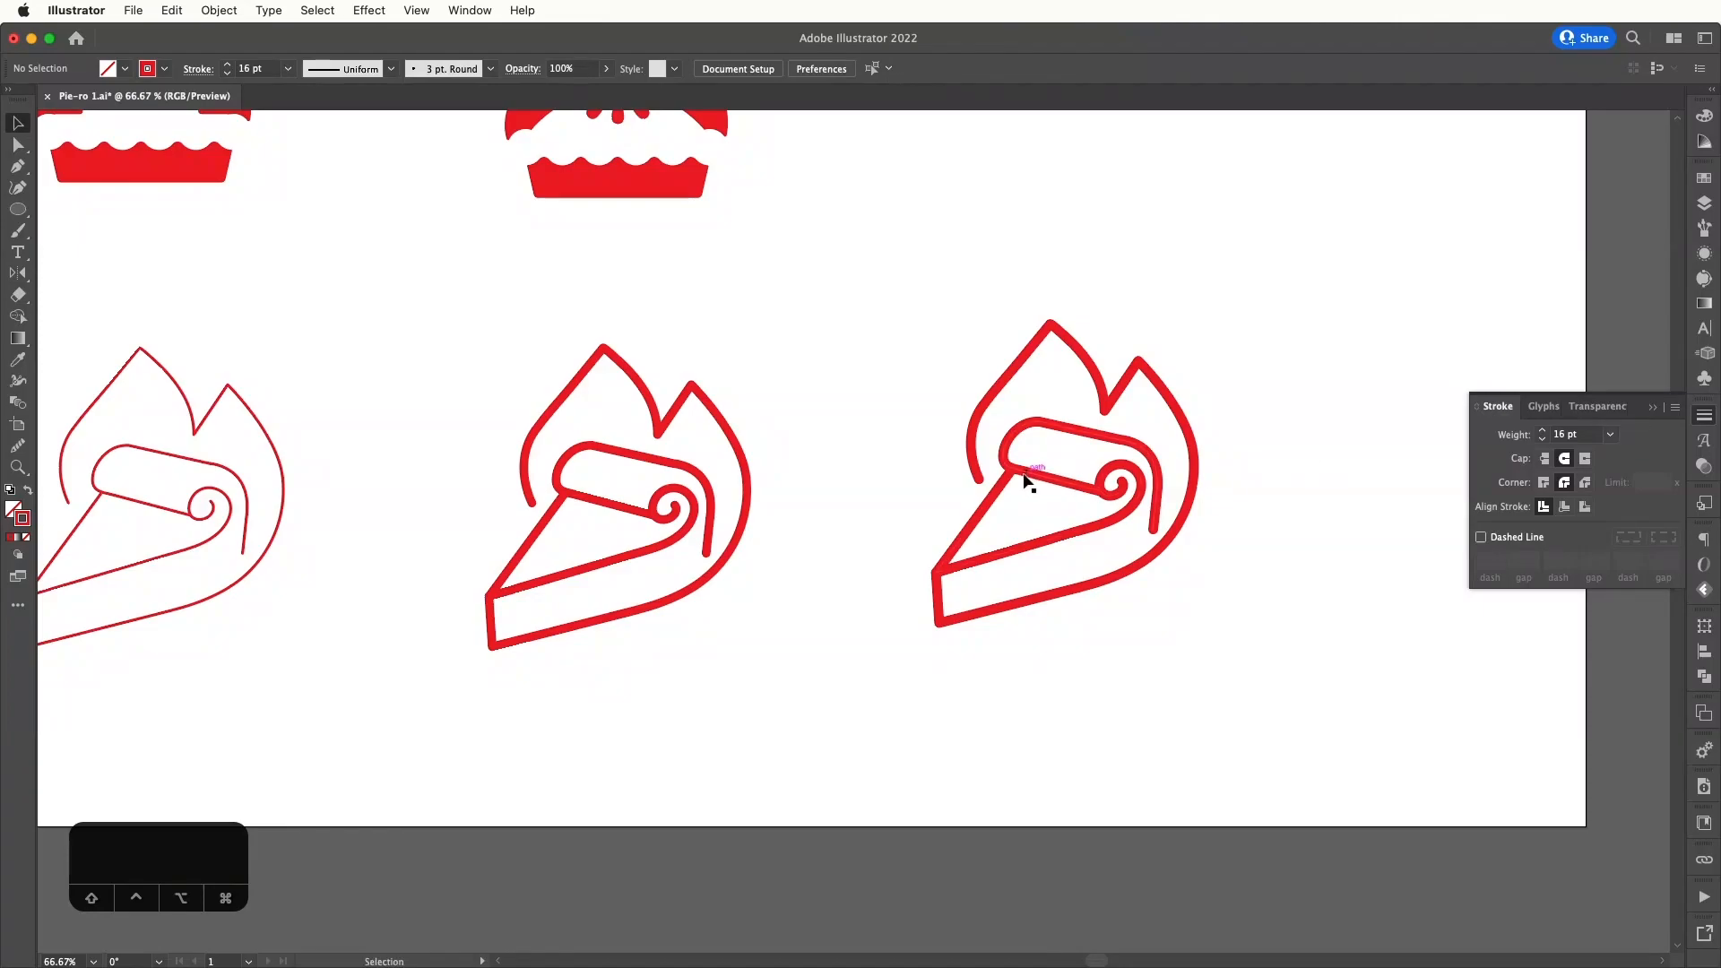
- Try a butt cap and a miter join on only the third version's outer flame outline
click(995, 495)
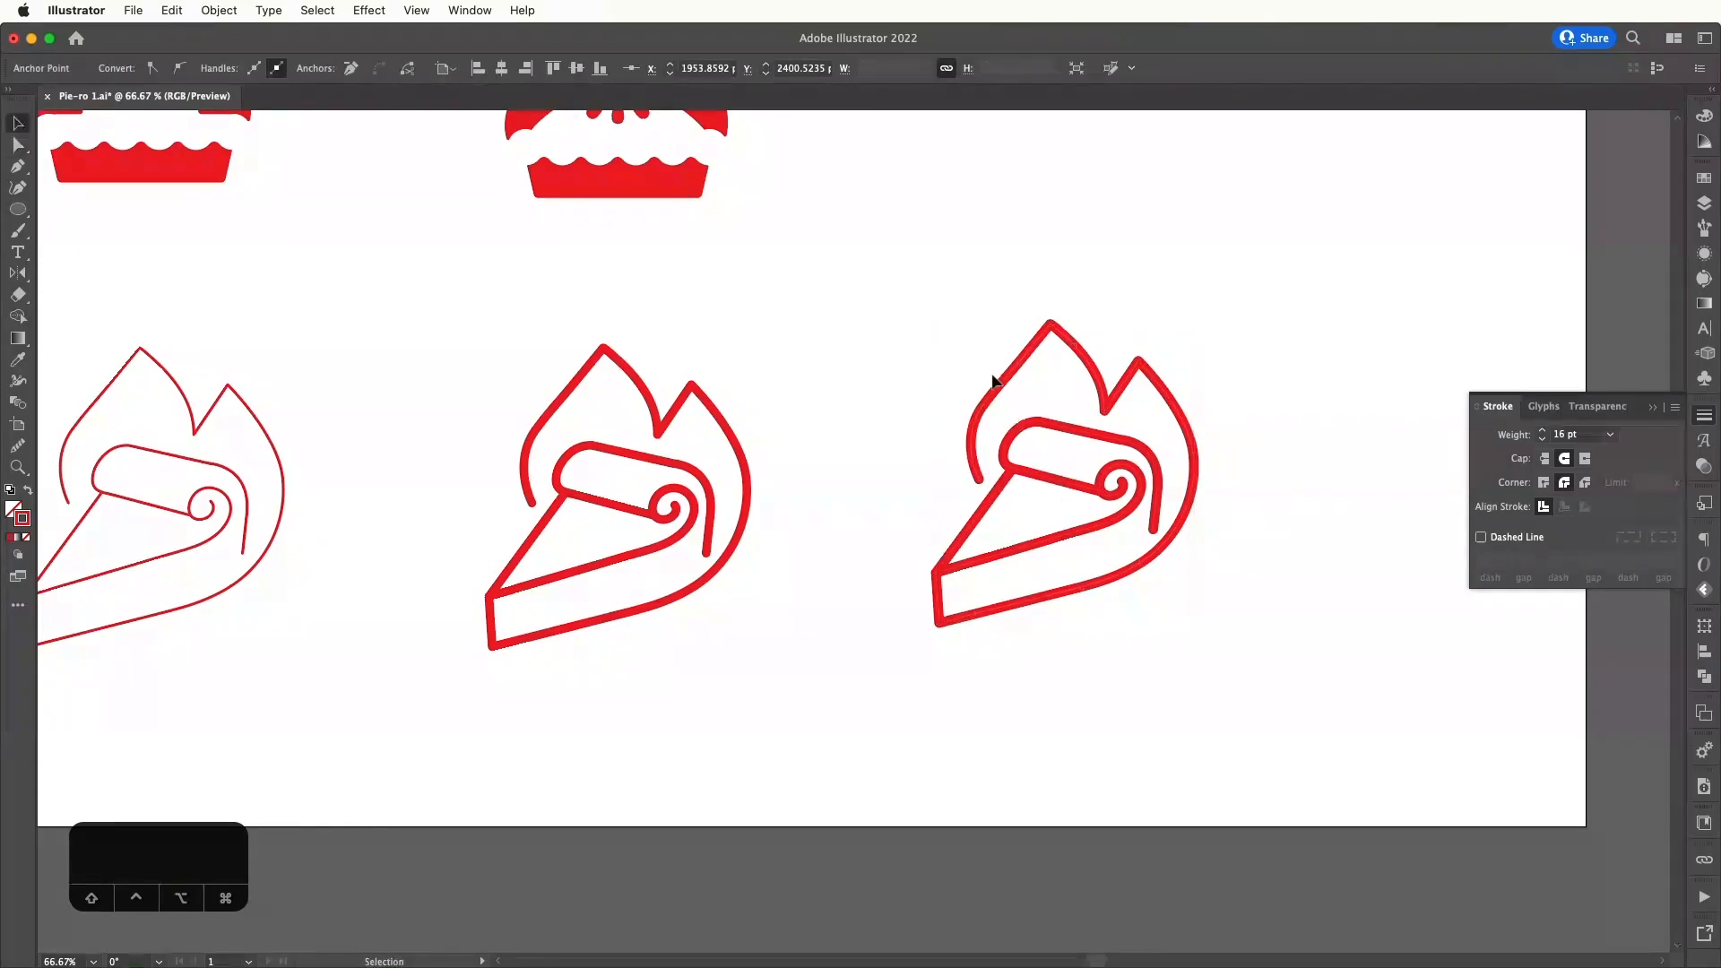
click(1544, 459)
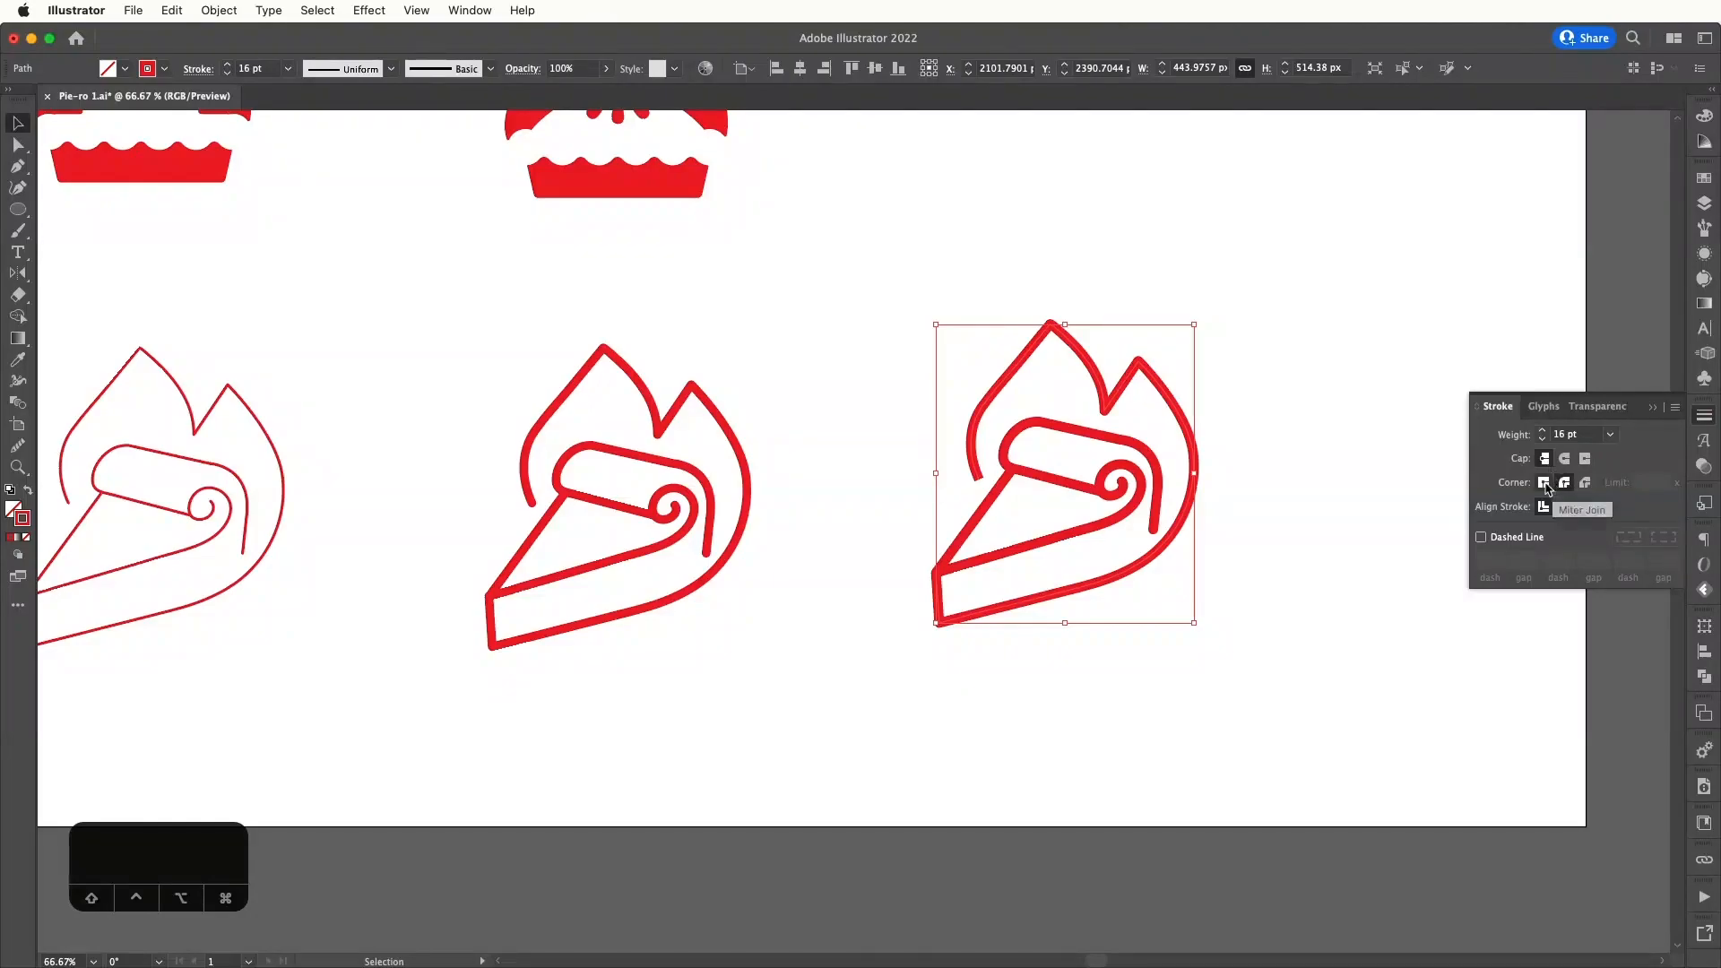
click(1544, 484)
click(1403, 481)
key(super+z)
- Give all the strokes of the third flame and slice butt caps and miter joins
click(1002, 325)
drag(1006, 309, 1227, 567)
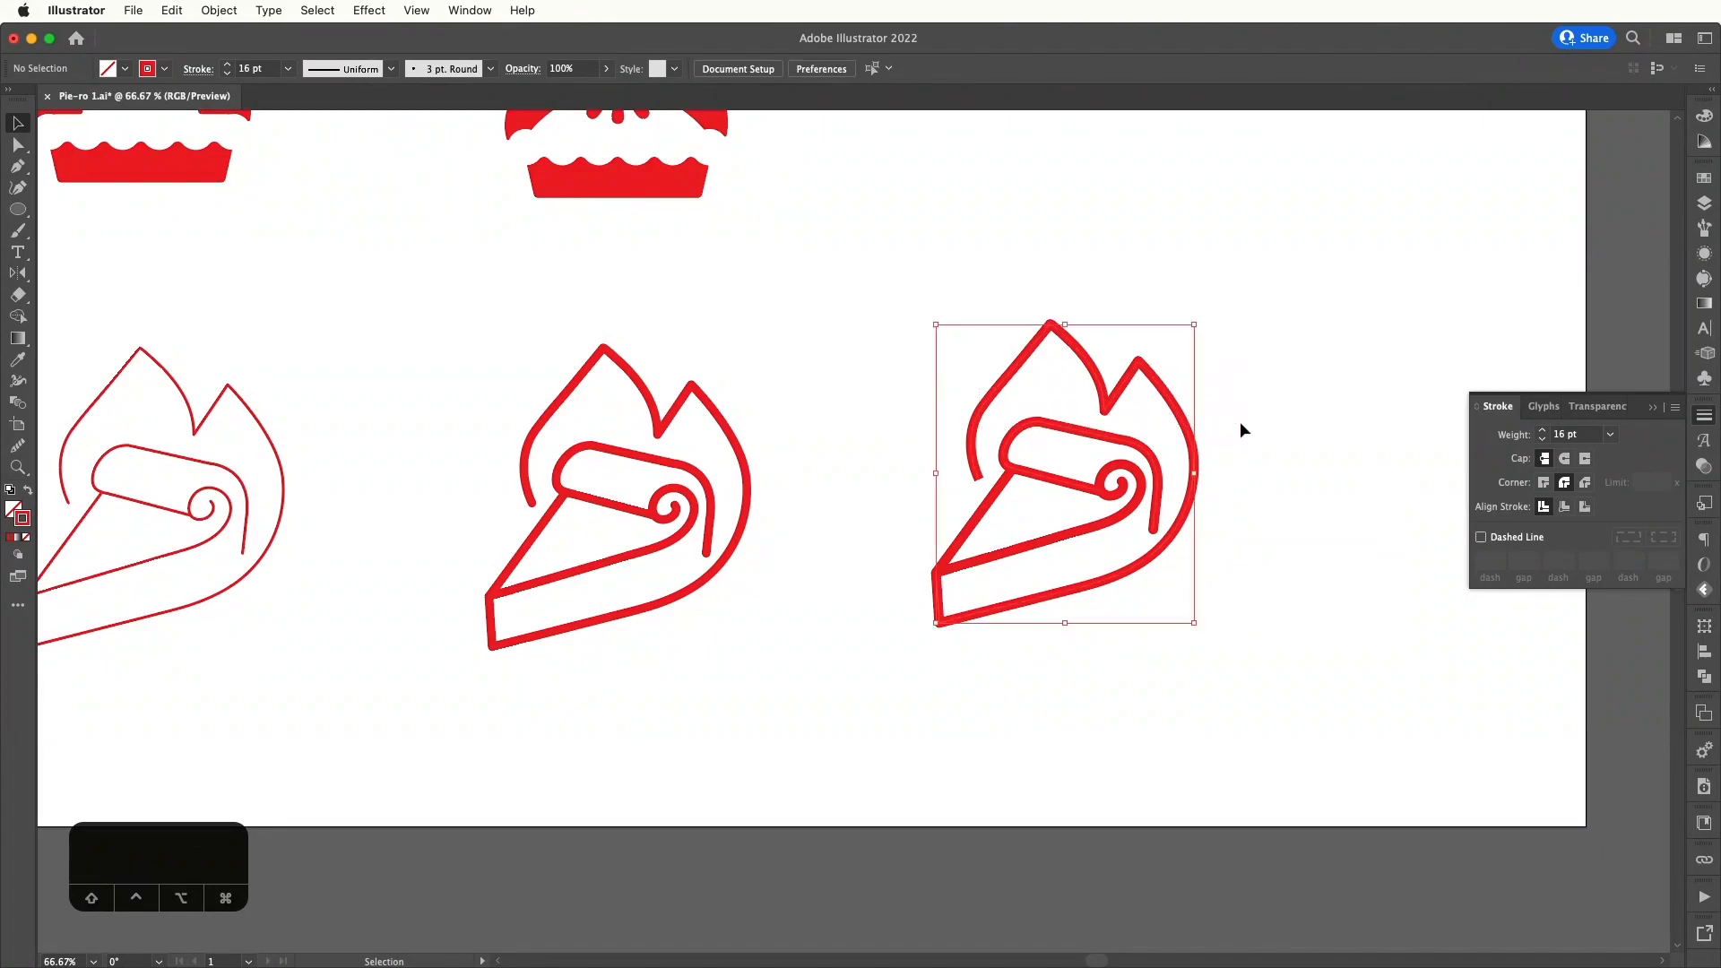
drag(766, 261, 1257, 624)
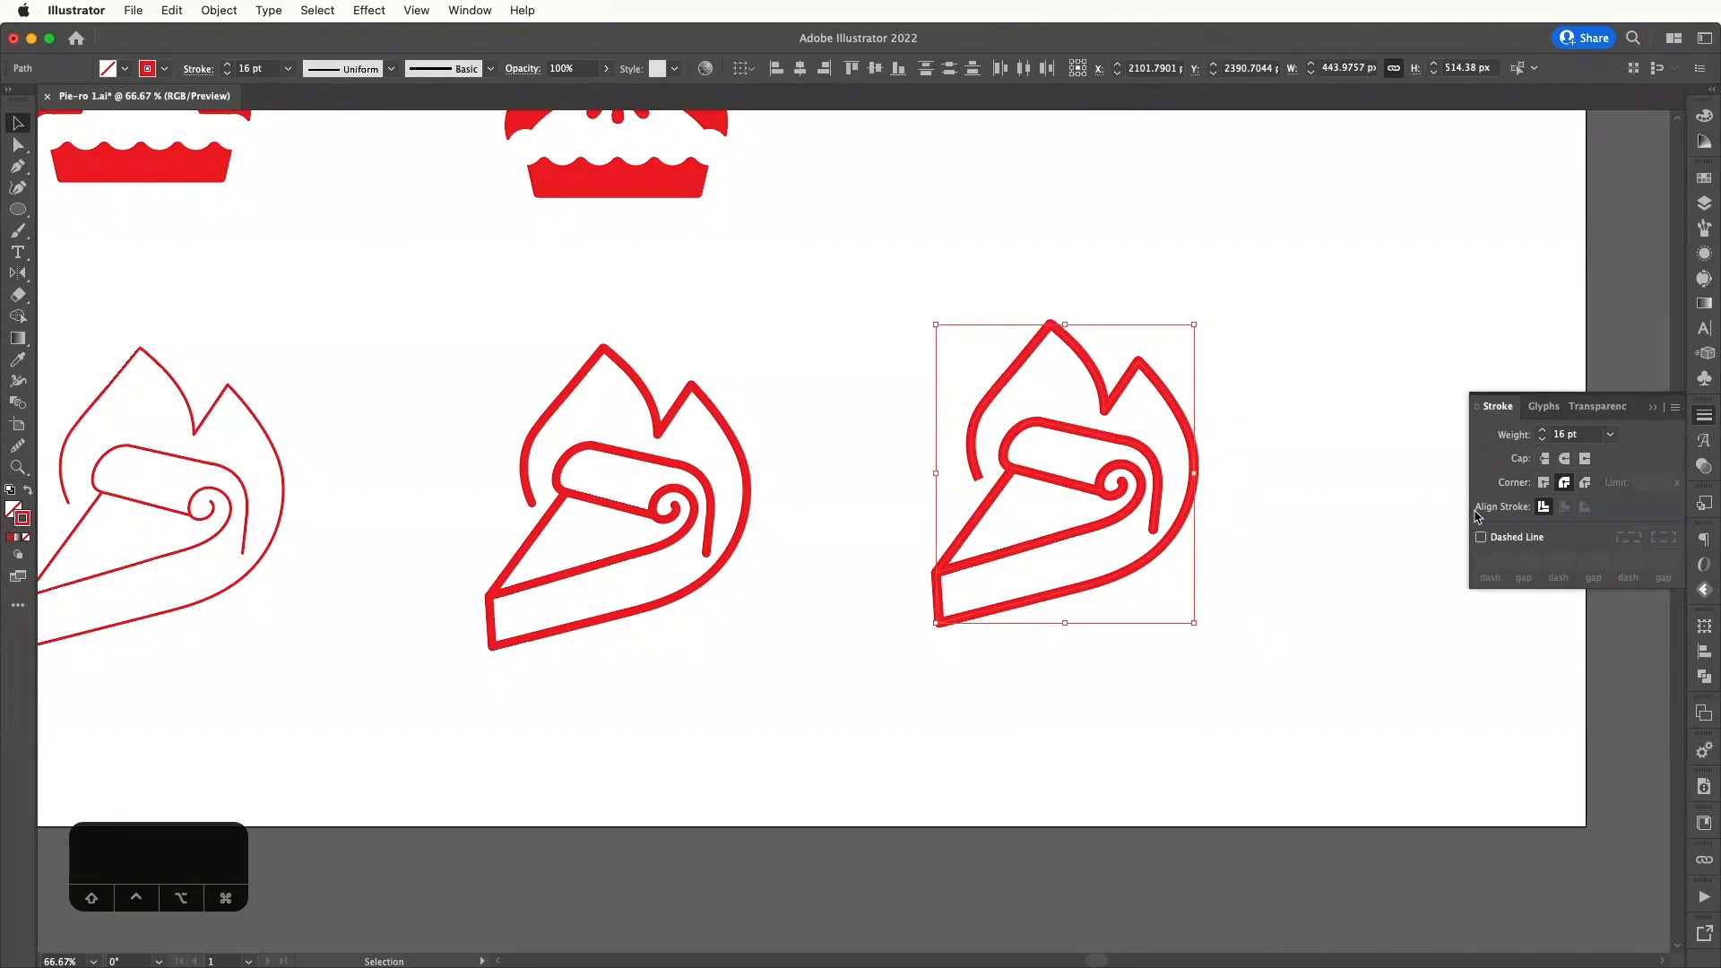
click(1543, 484)
click(1434, 470)
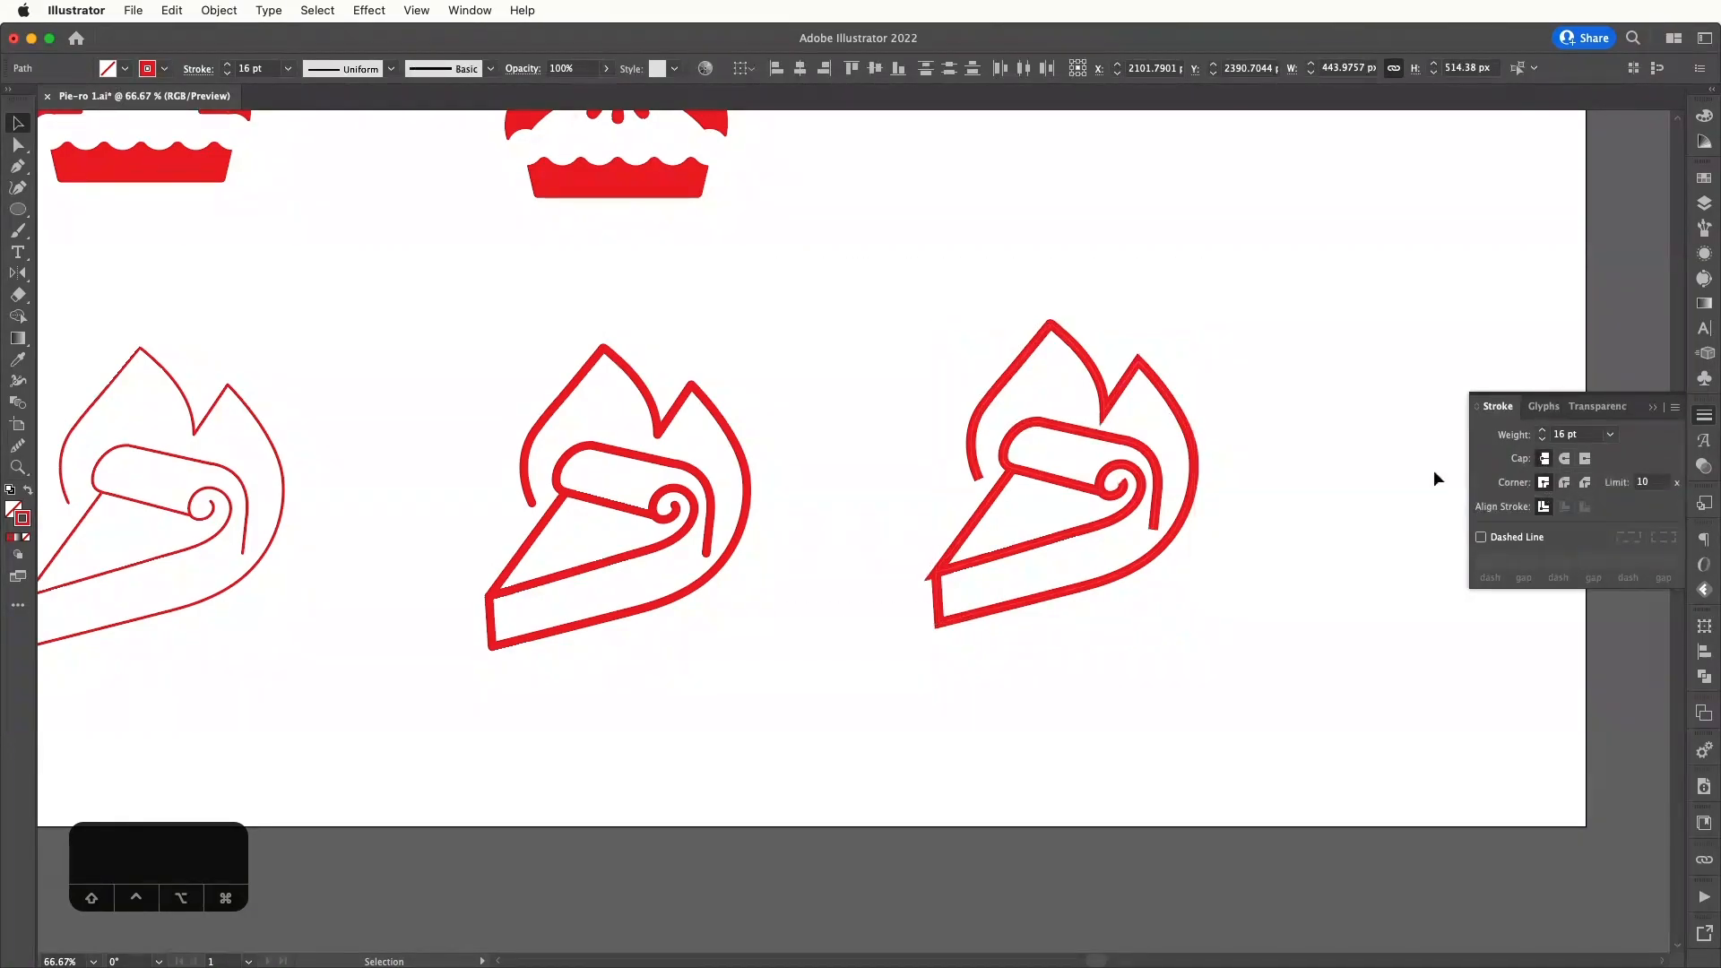
drag(1284, 477, 1191, 546)
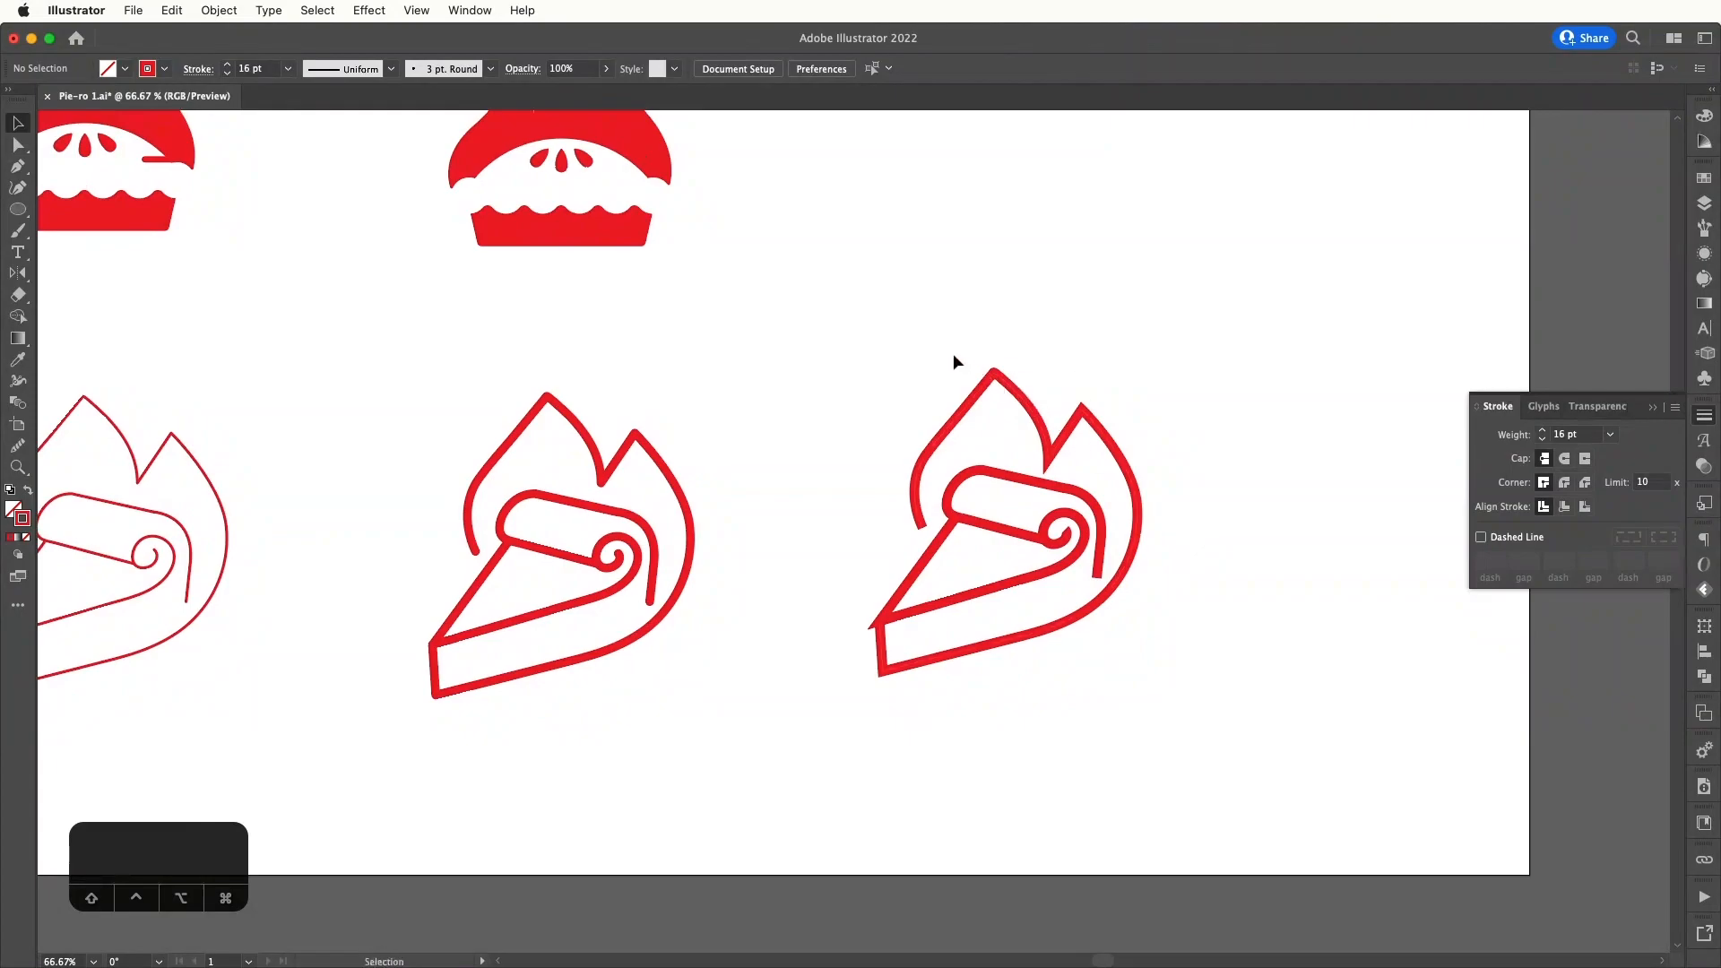
click(1044, 420)
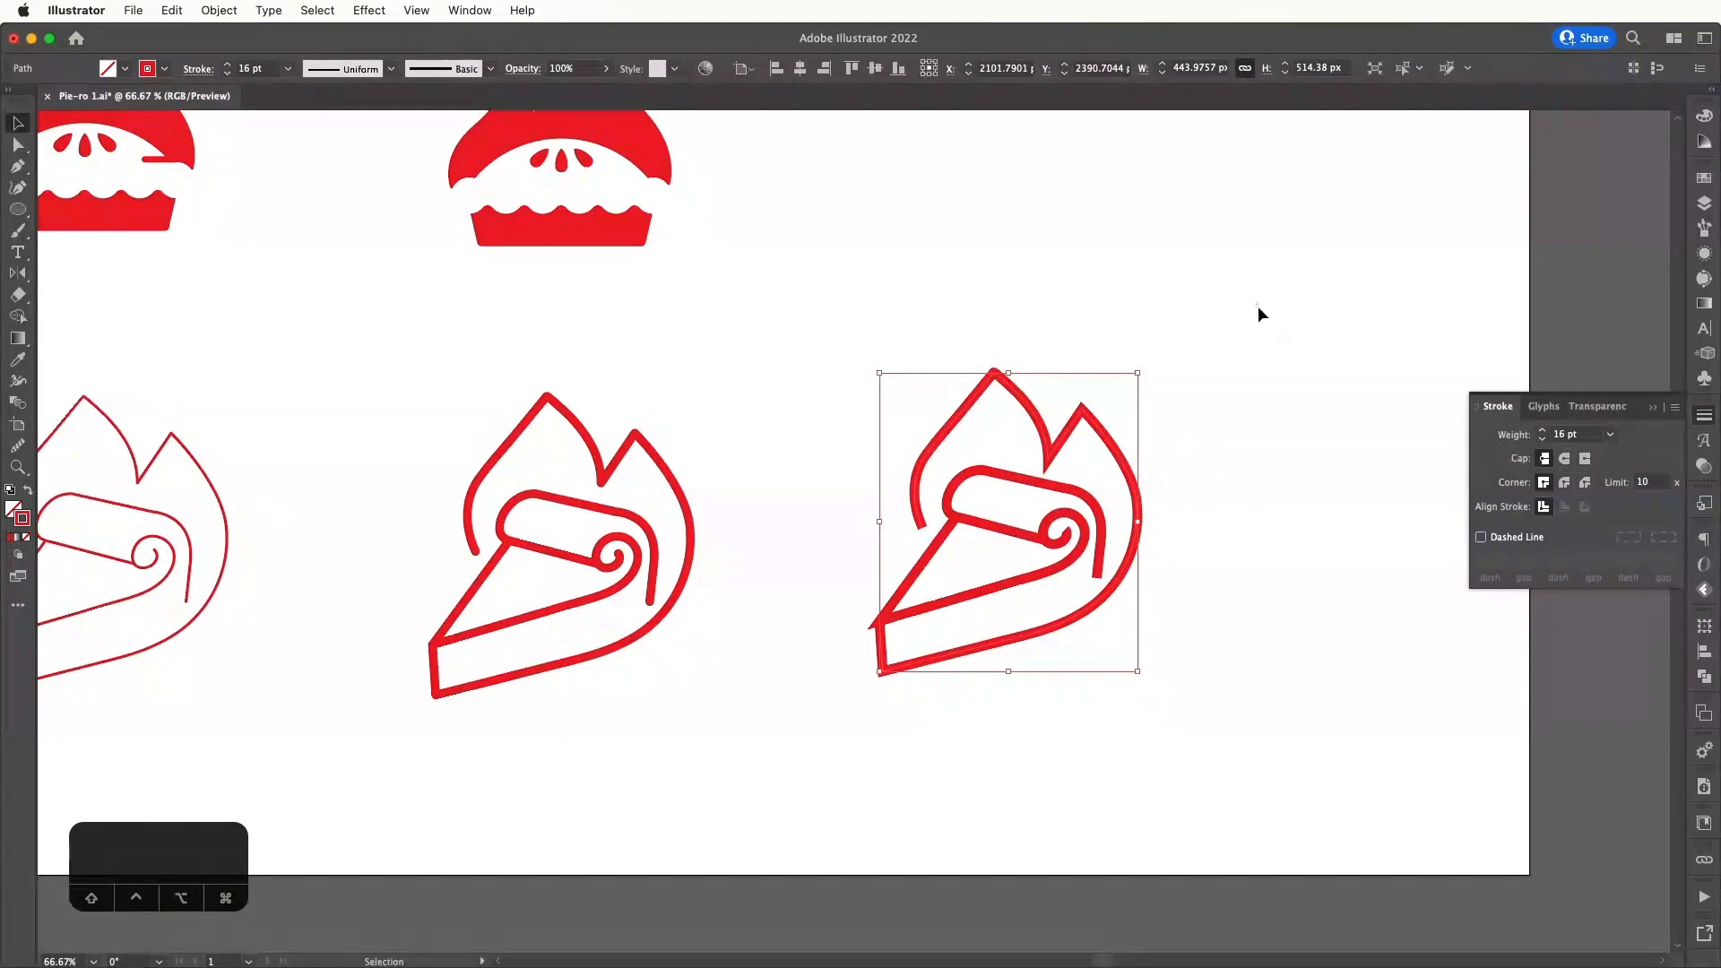
drag(1258, 308, 876, 714)
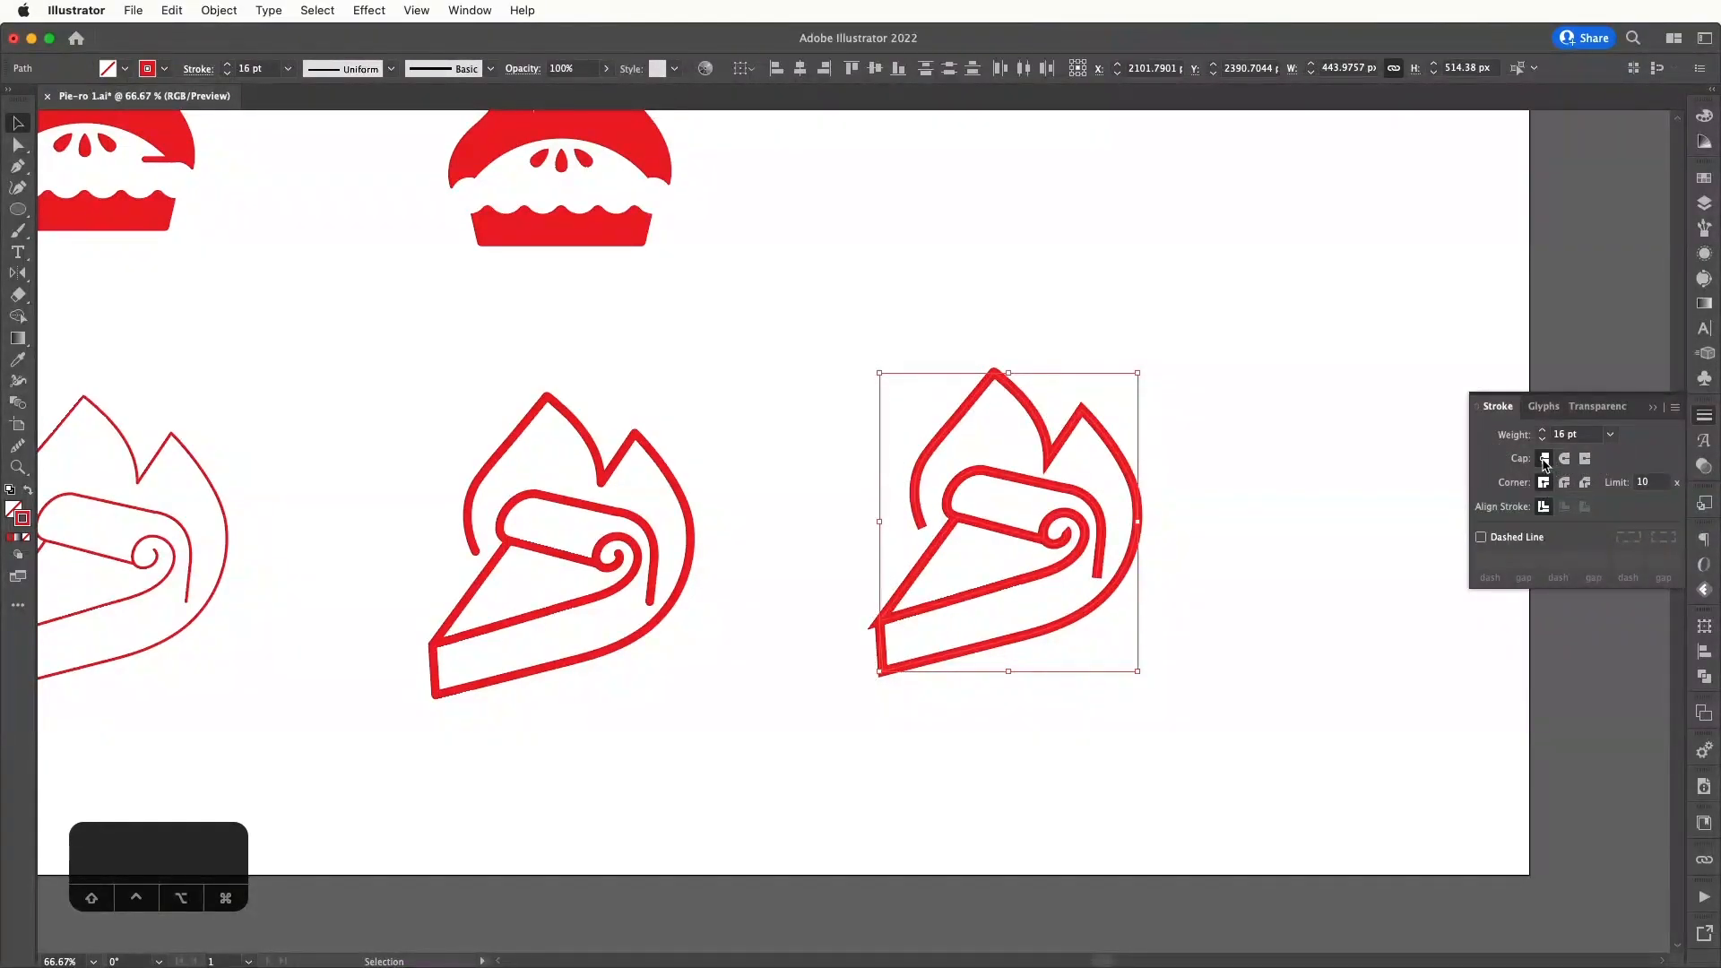
click(1081, 337)
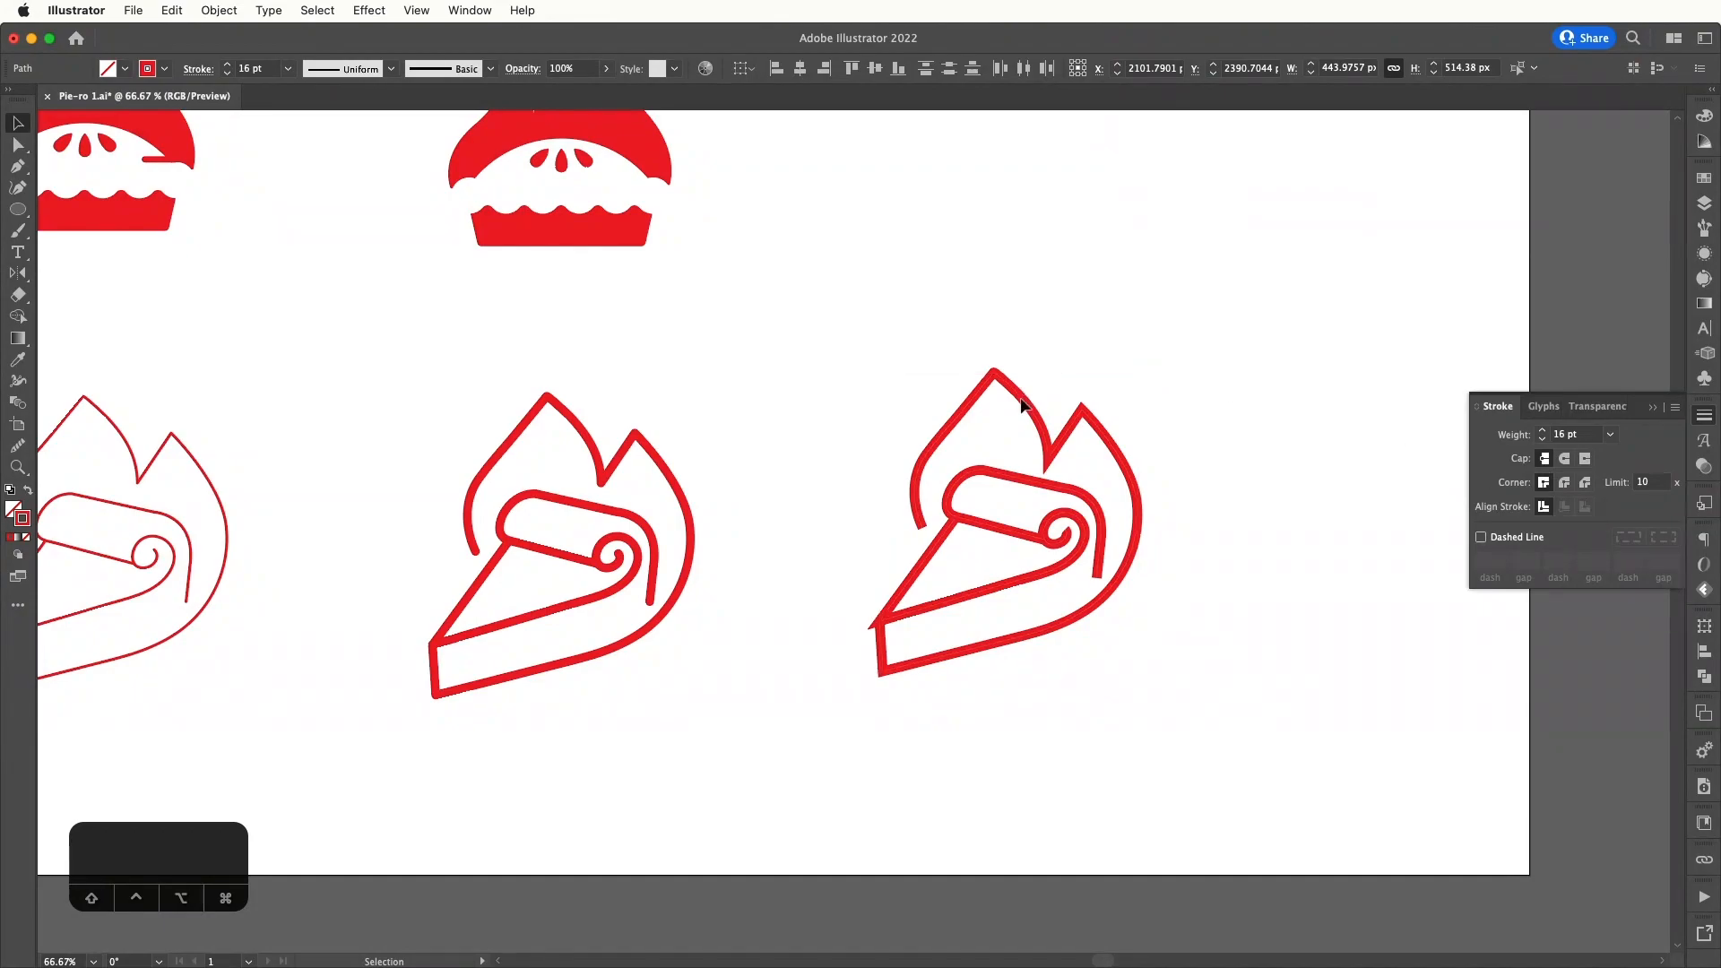
- Try to remove the anchor point at the rounded left tip of the third flame with the Pen tool
key(a)
click(1019, 394)
key(super+plus)
key(super+plus)
key(super+plus)
key(super+plus)
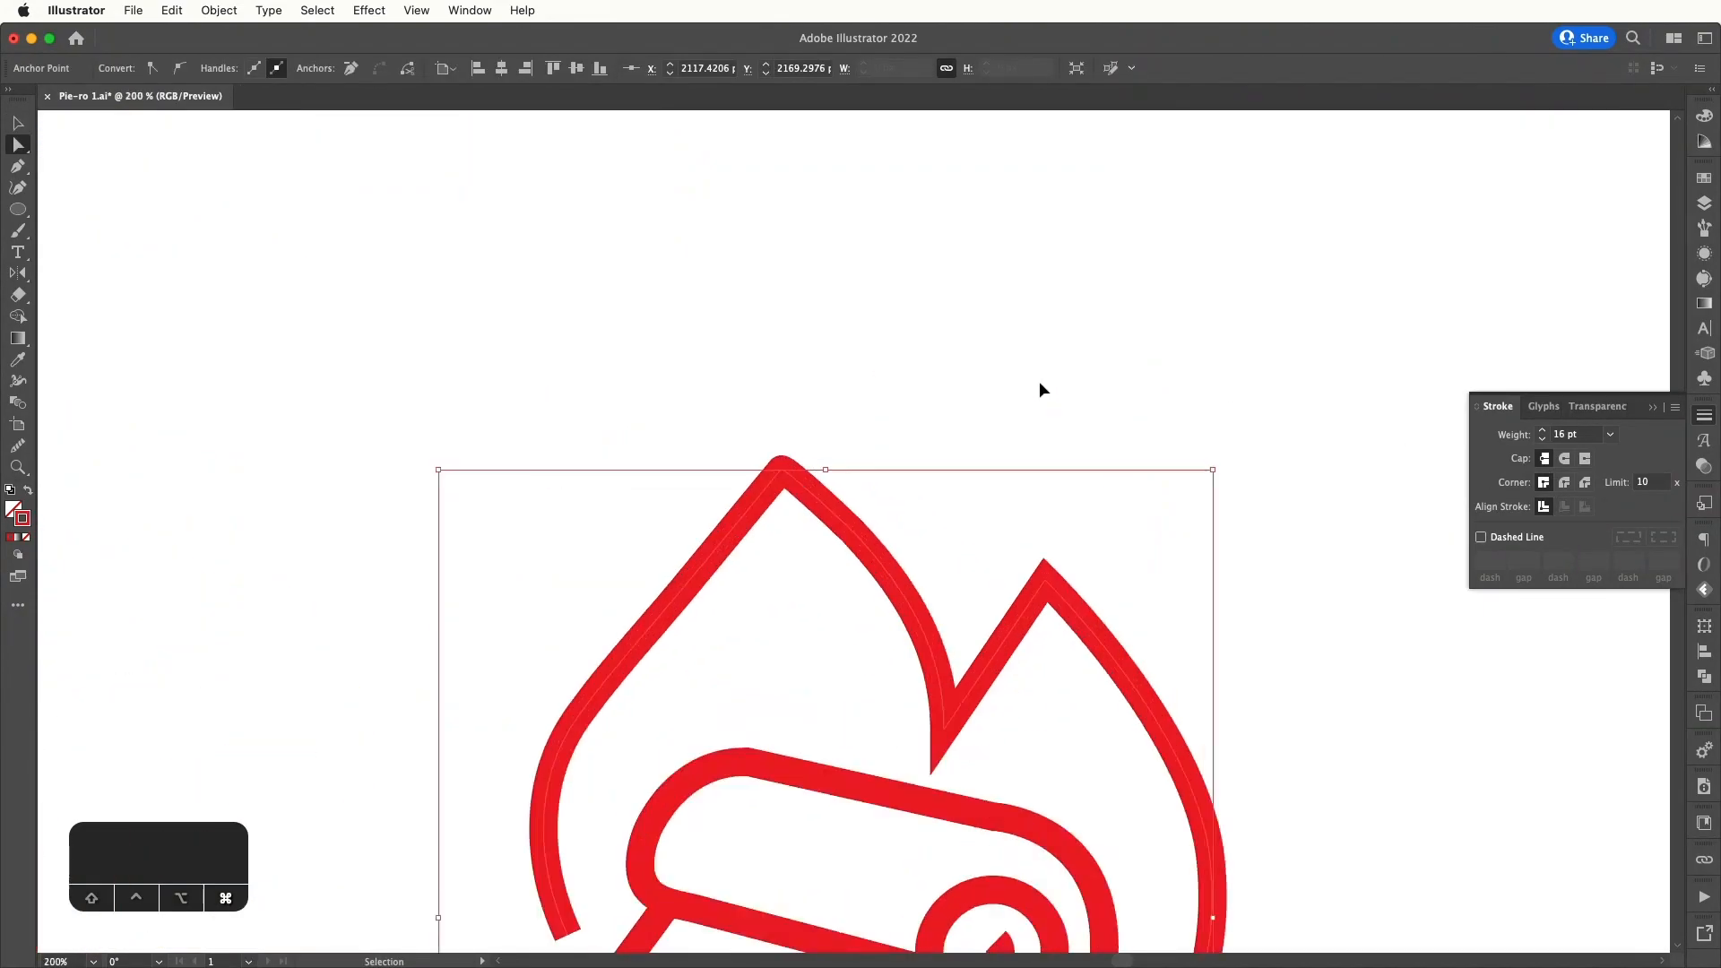
key(p)
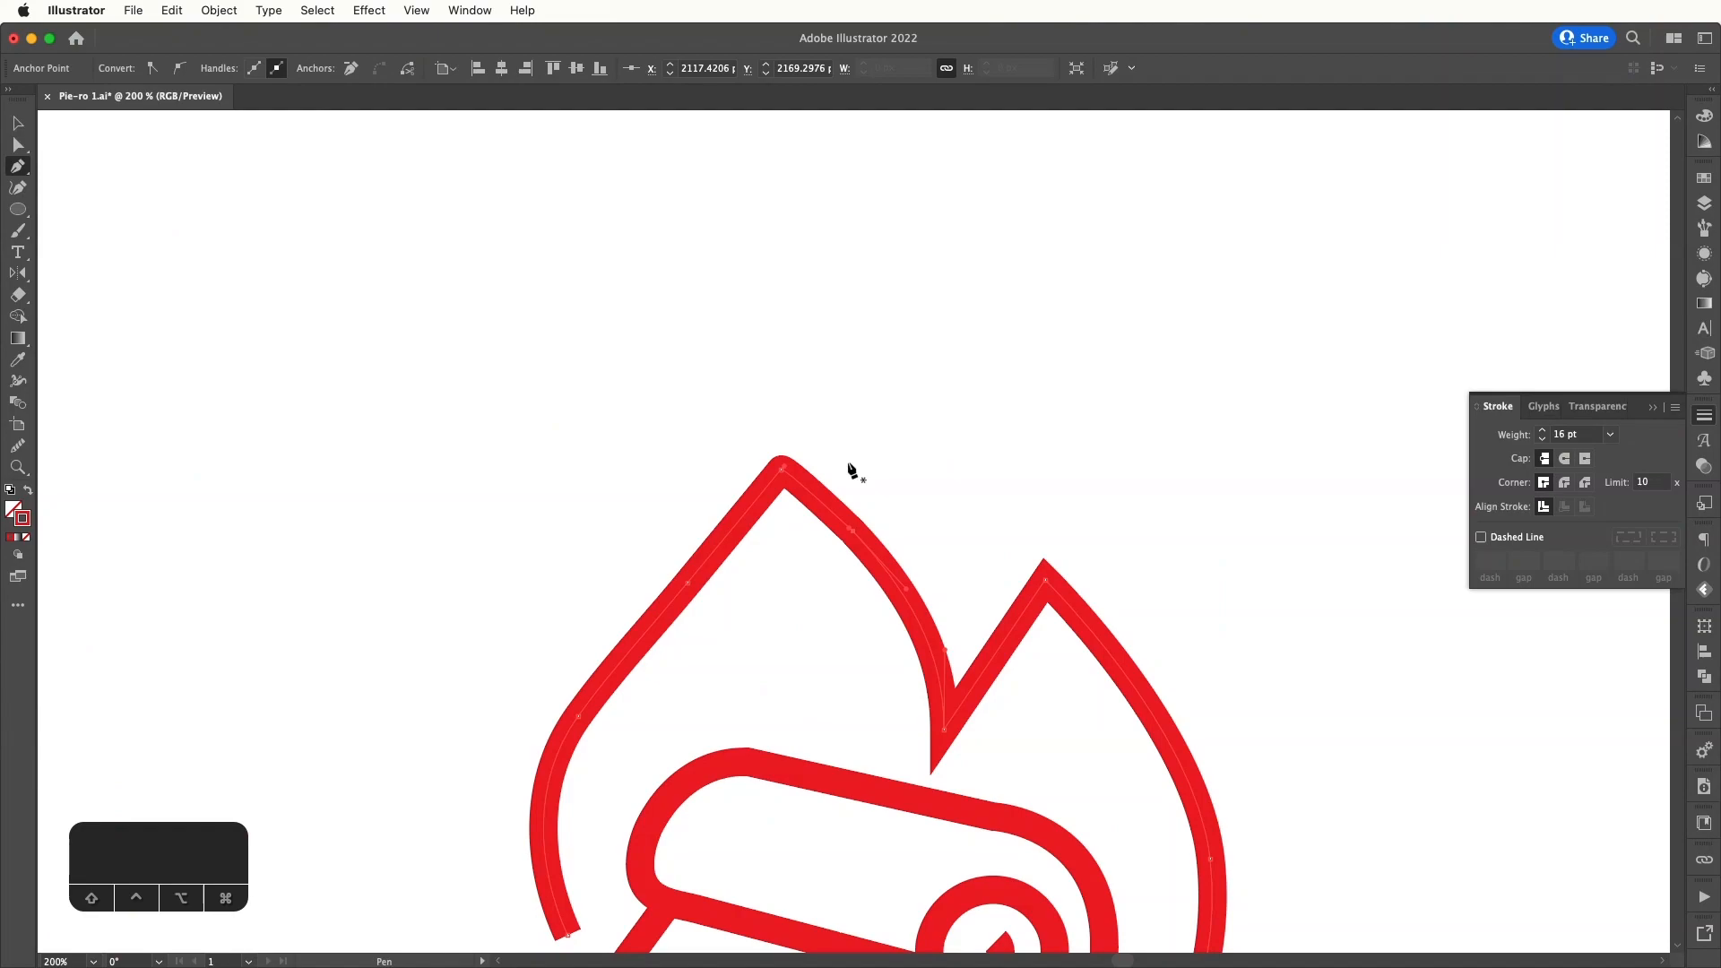
click(782, 468)
key(super+z)
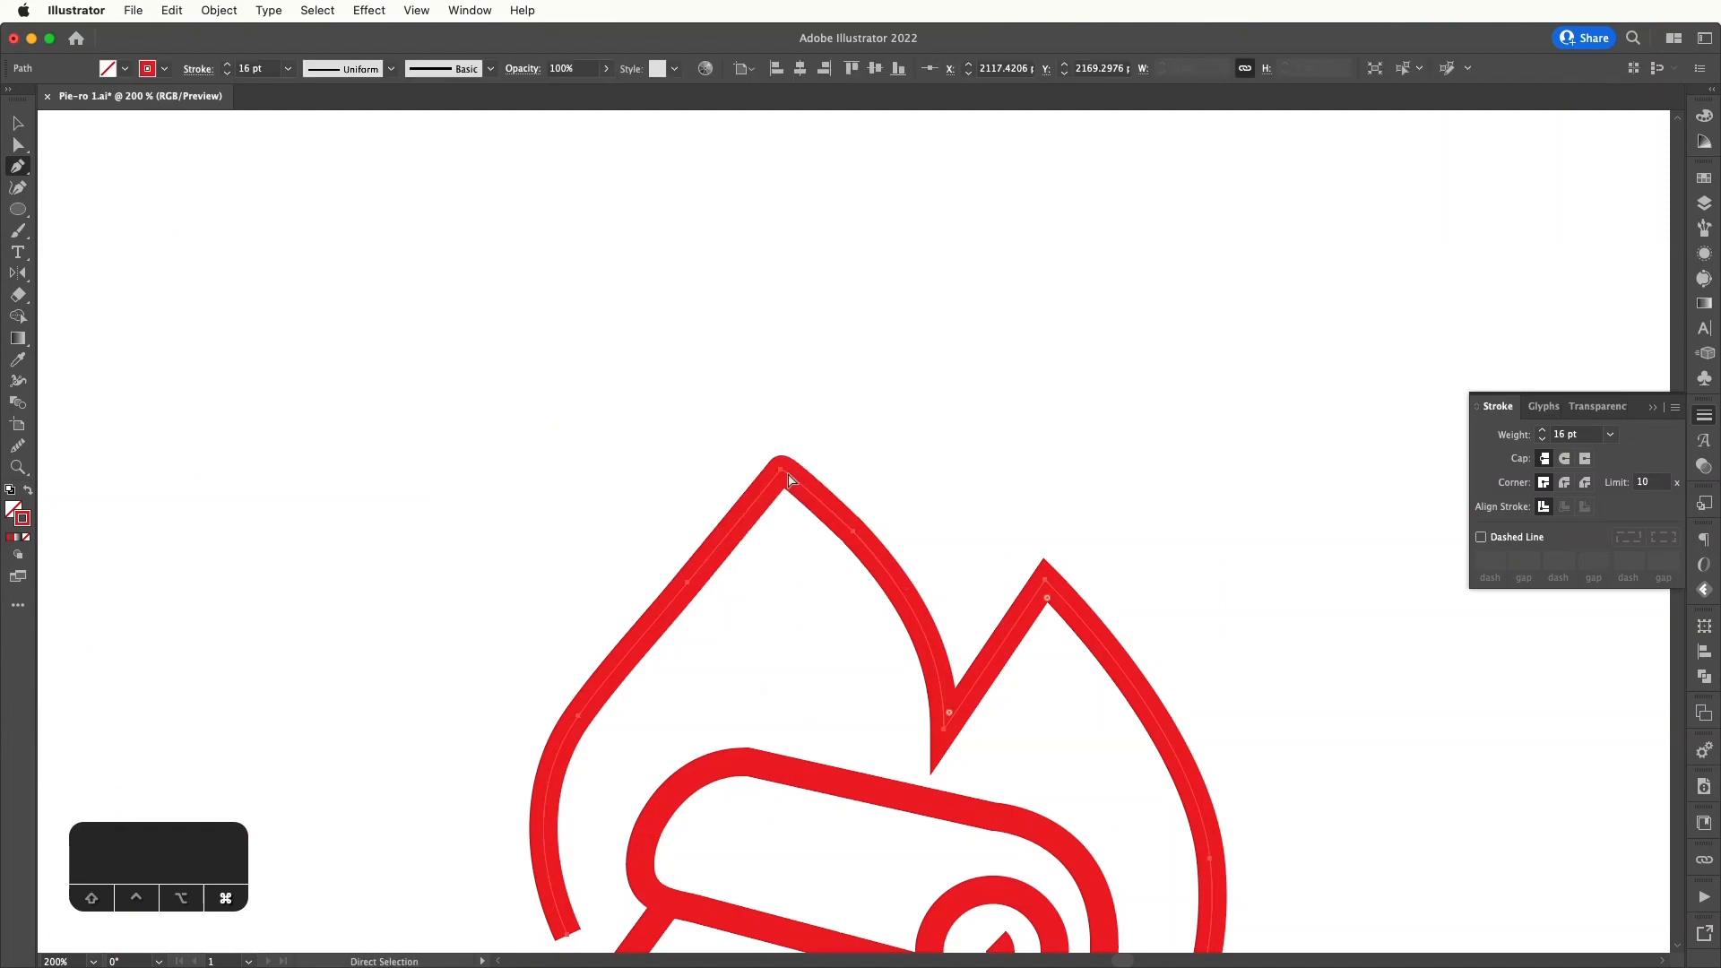
- Try to sharpen the third flame's rounded left tip by moving its anchor point, and undo the change
key(a)
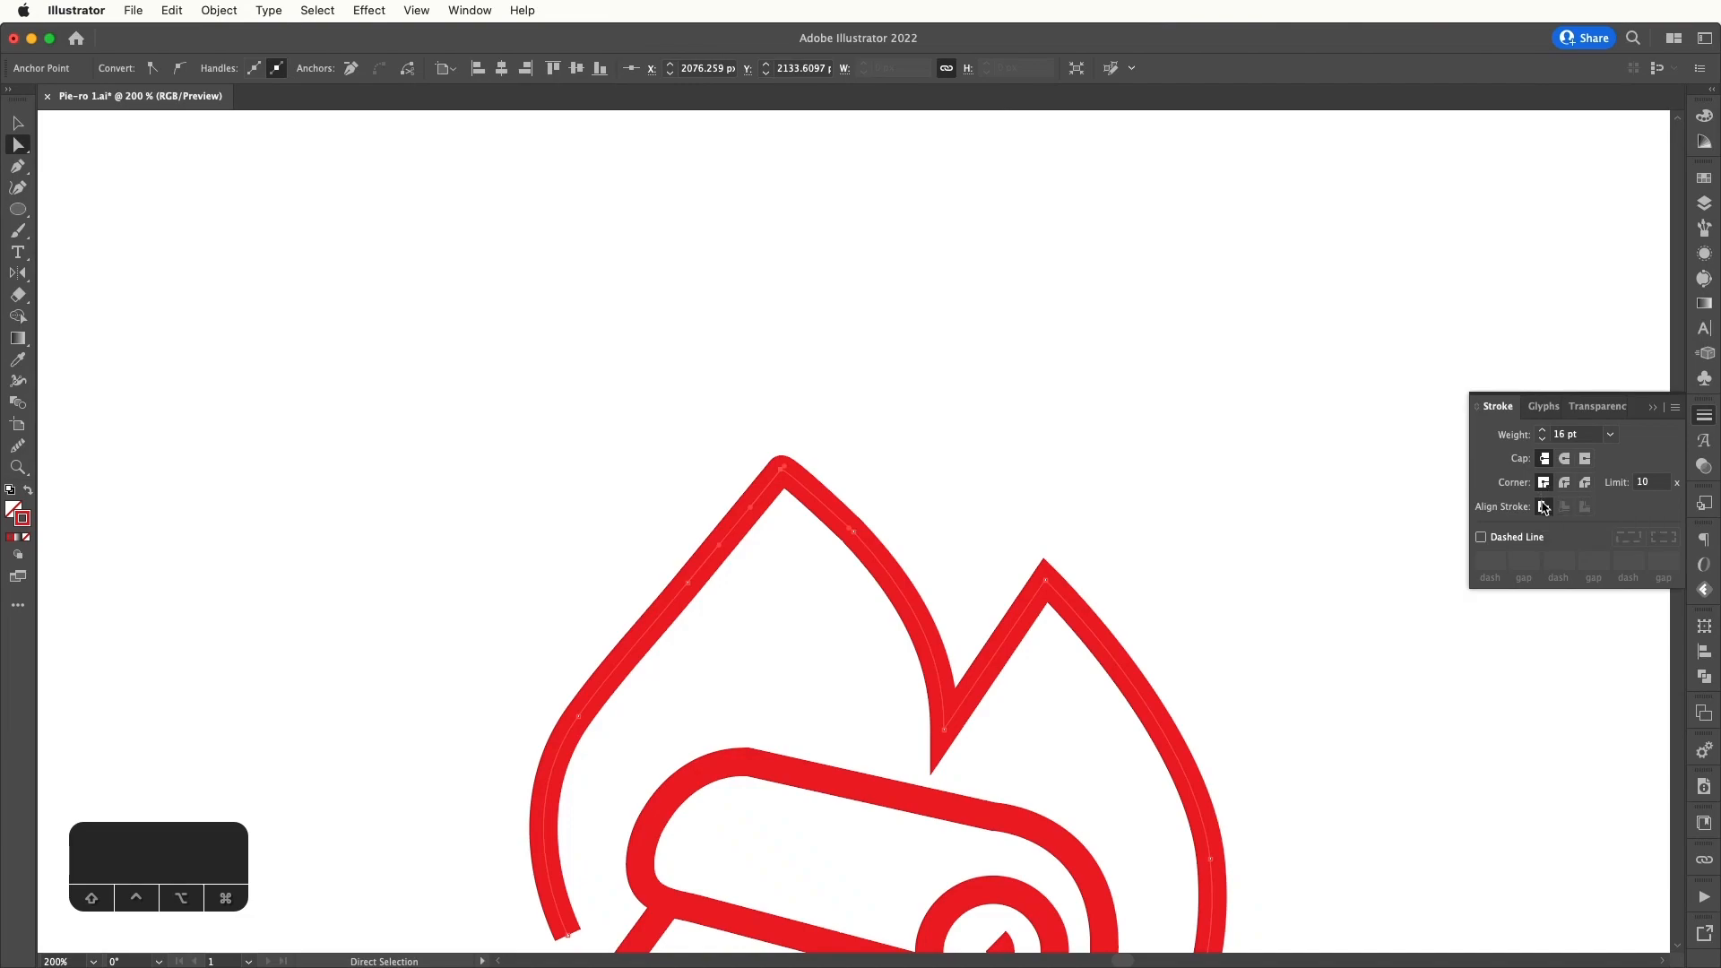
click(1381, 459)
key(v)
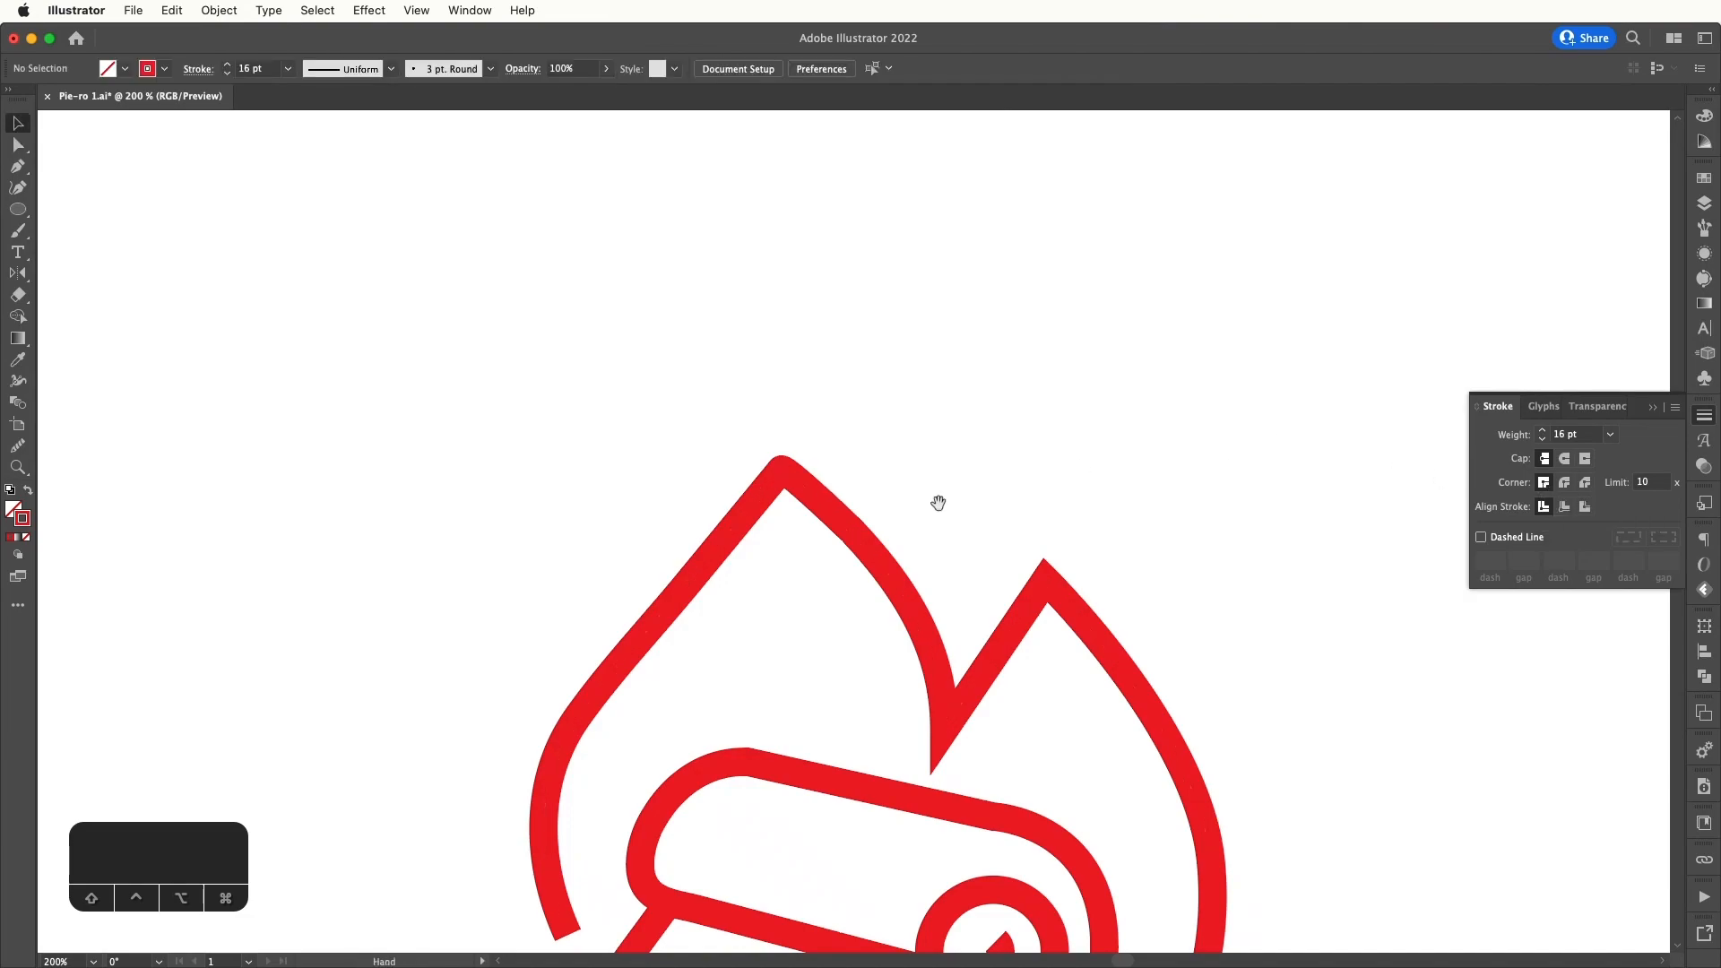
drag(938, 499, 918, 428)
click(764, 399)
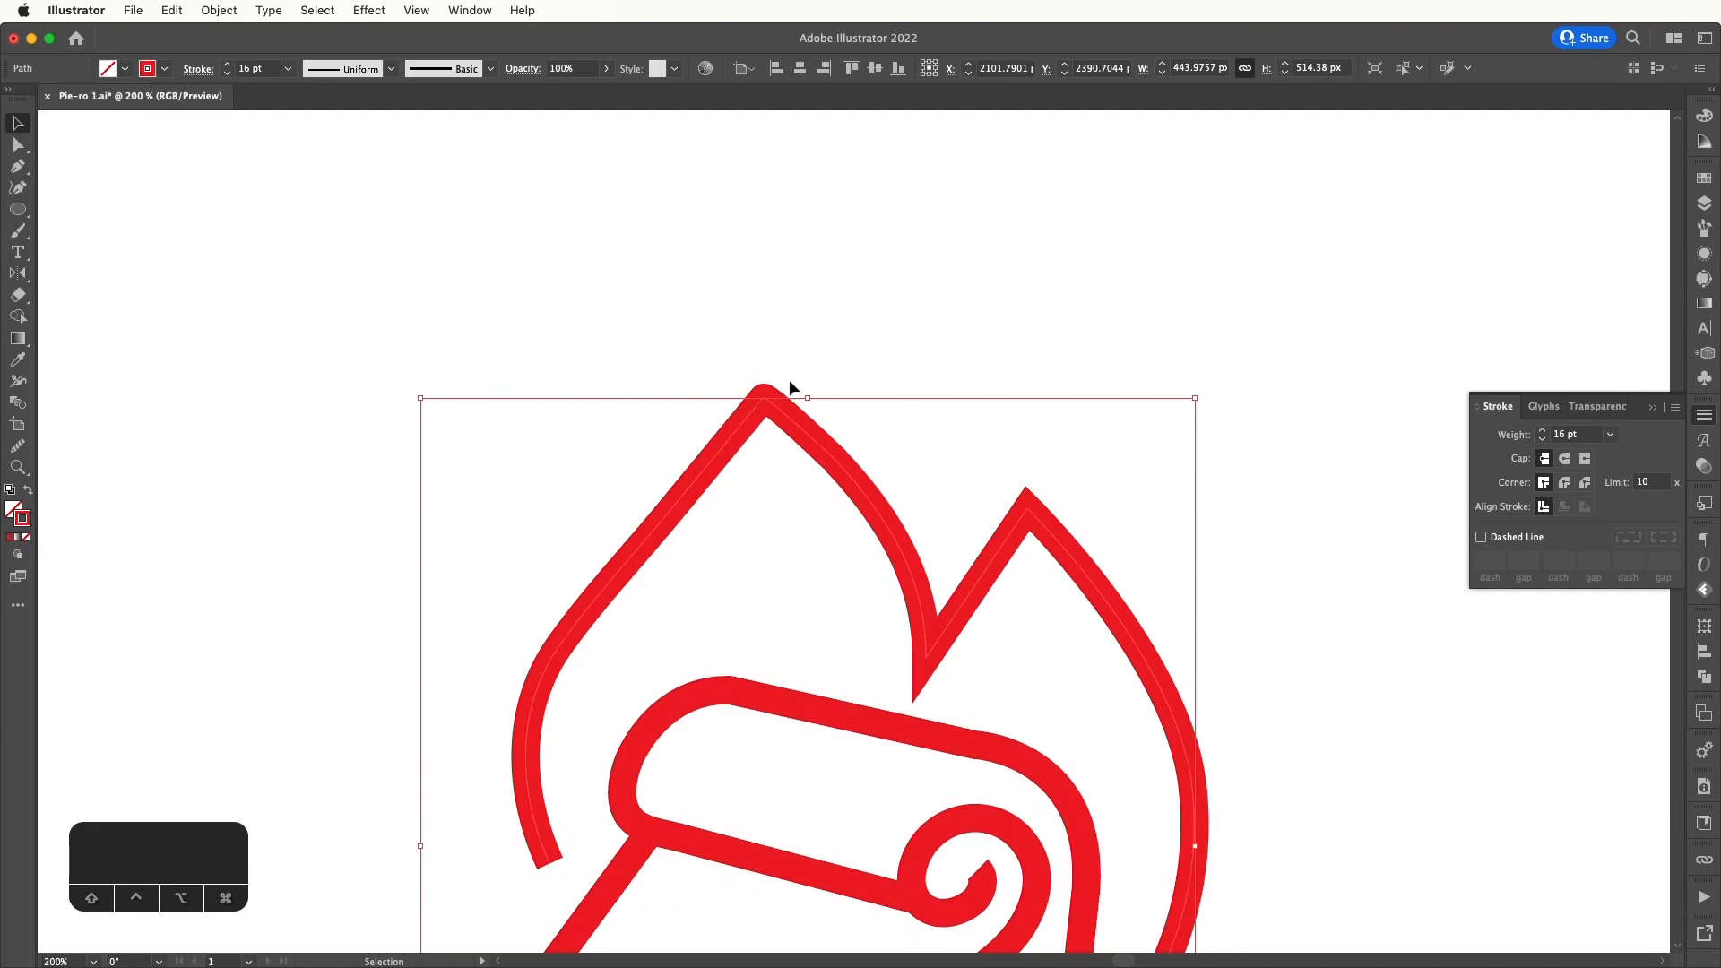
click(789, 380)
key(a)
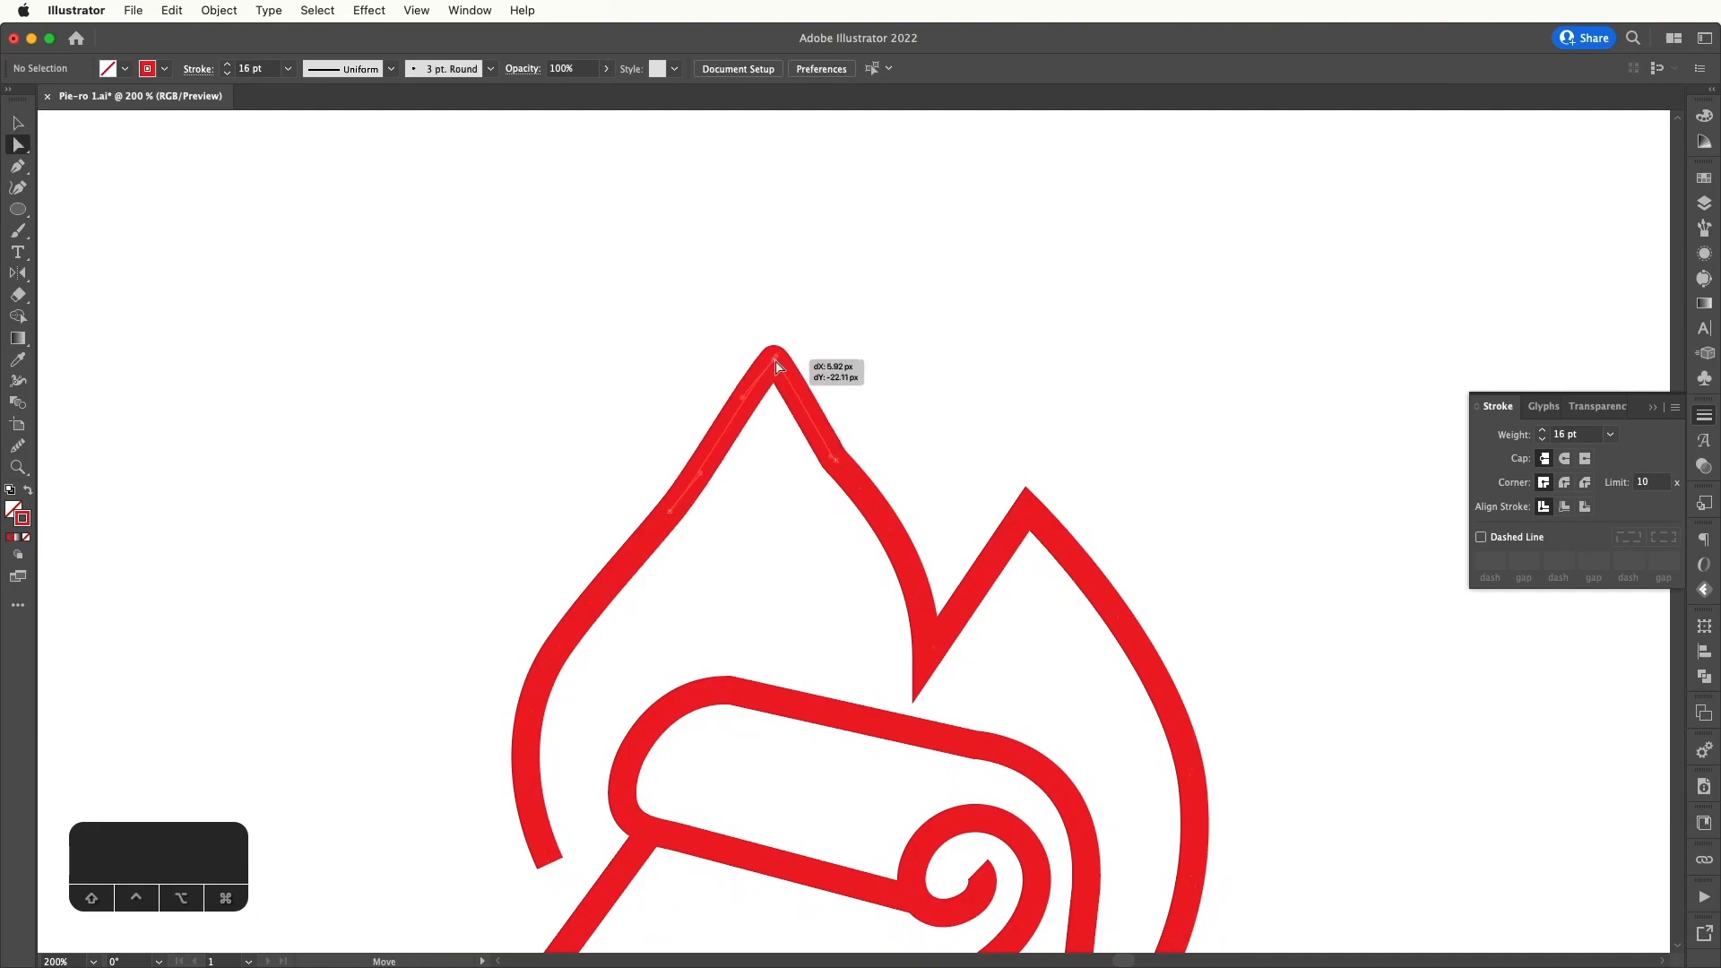
click(764, 400)
click(764, 395)
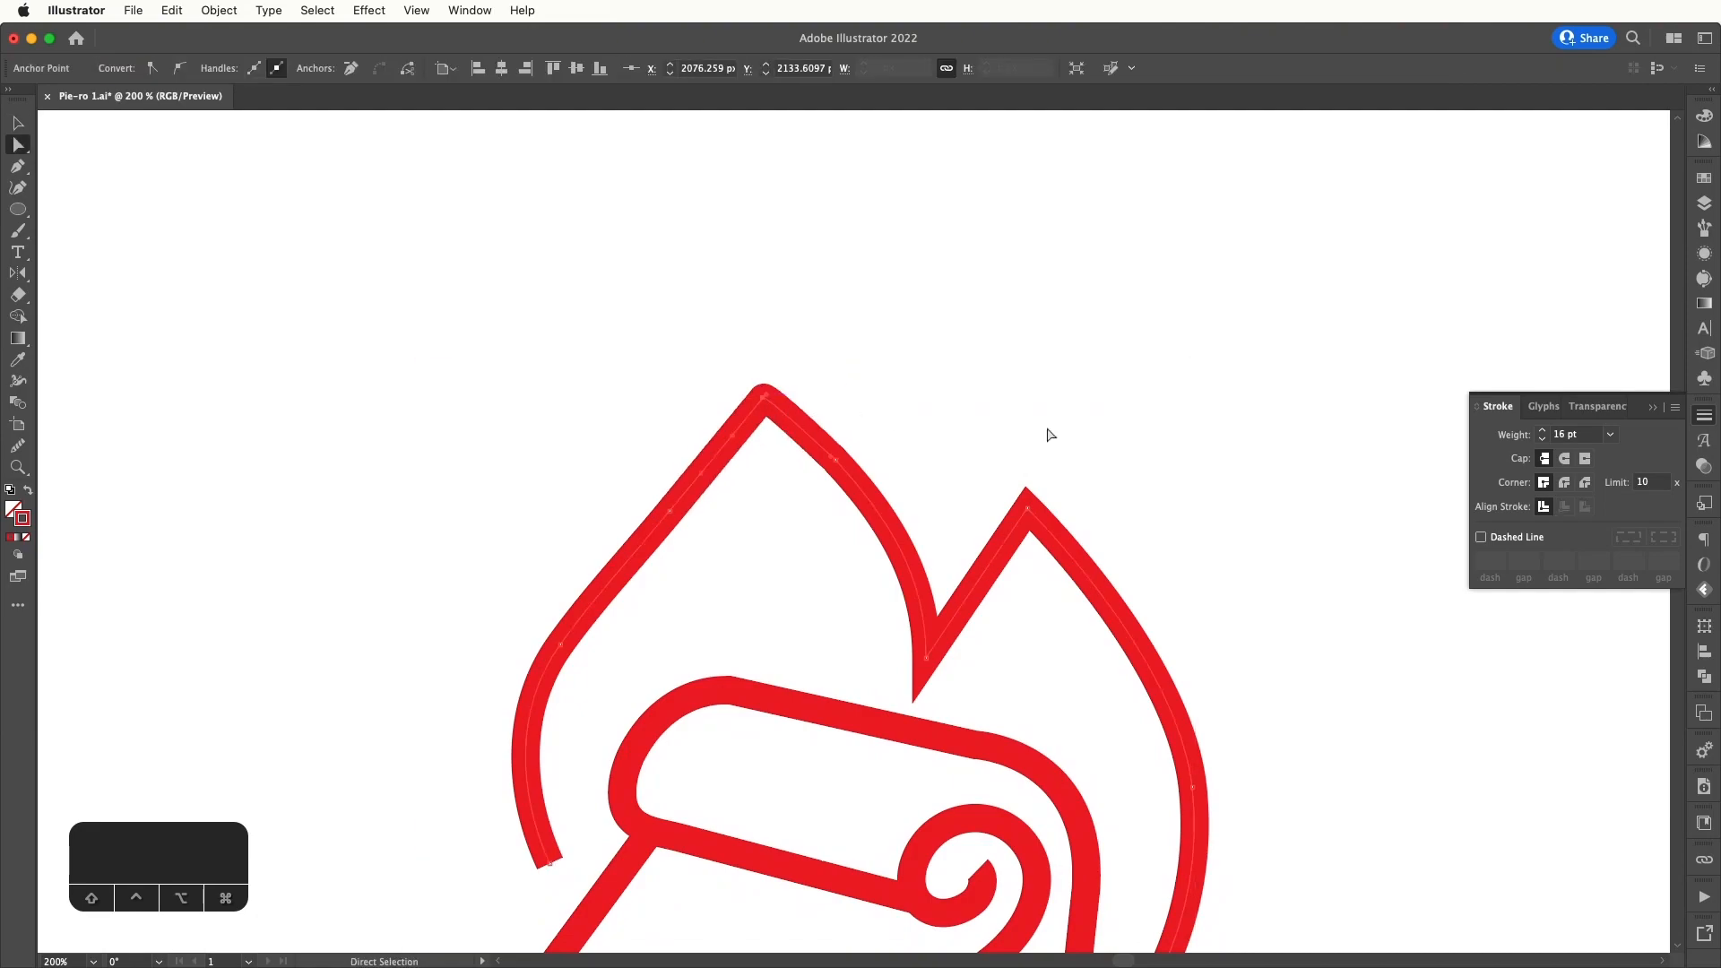
click(1564, 458)
key(super+z)
- Select the anchor point at the third flame's left tip and turn it into a sharp corner
drag(743, 357, 813, 396)
click(254, 67)
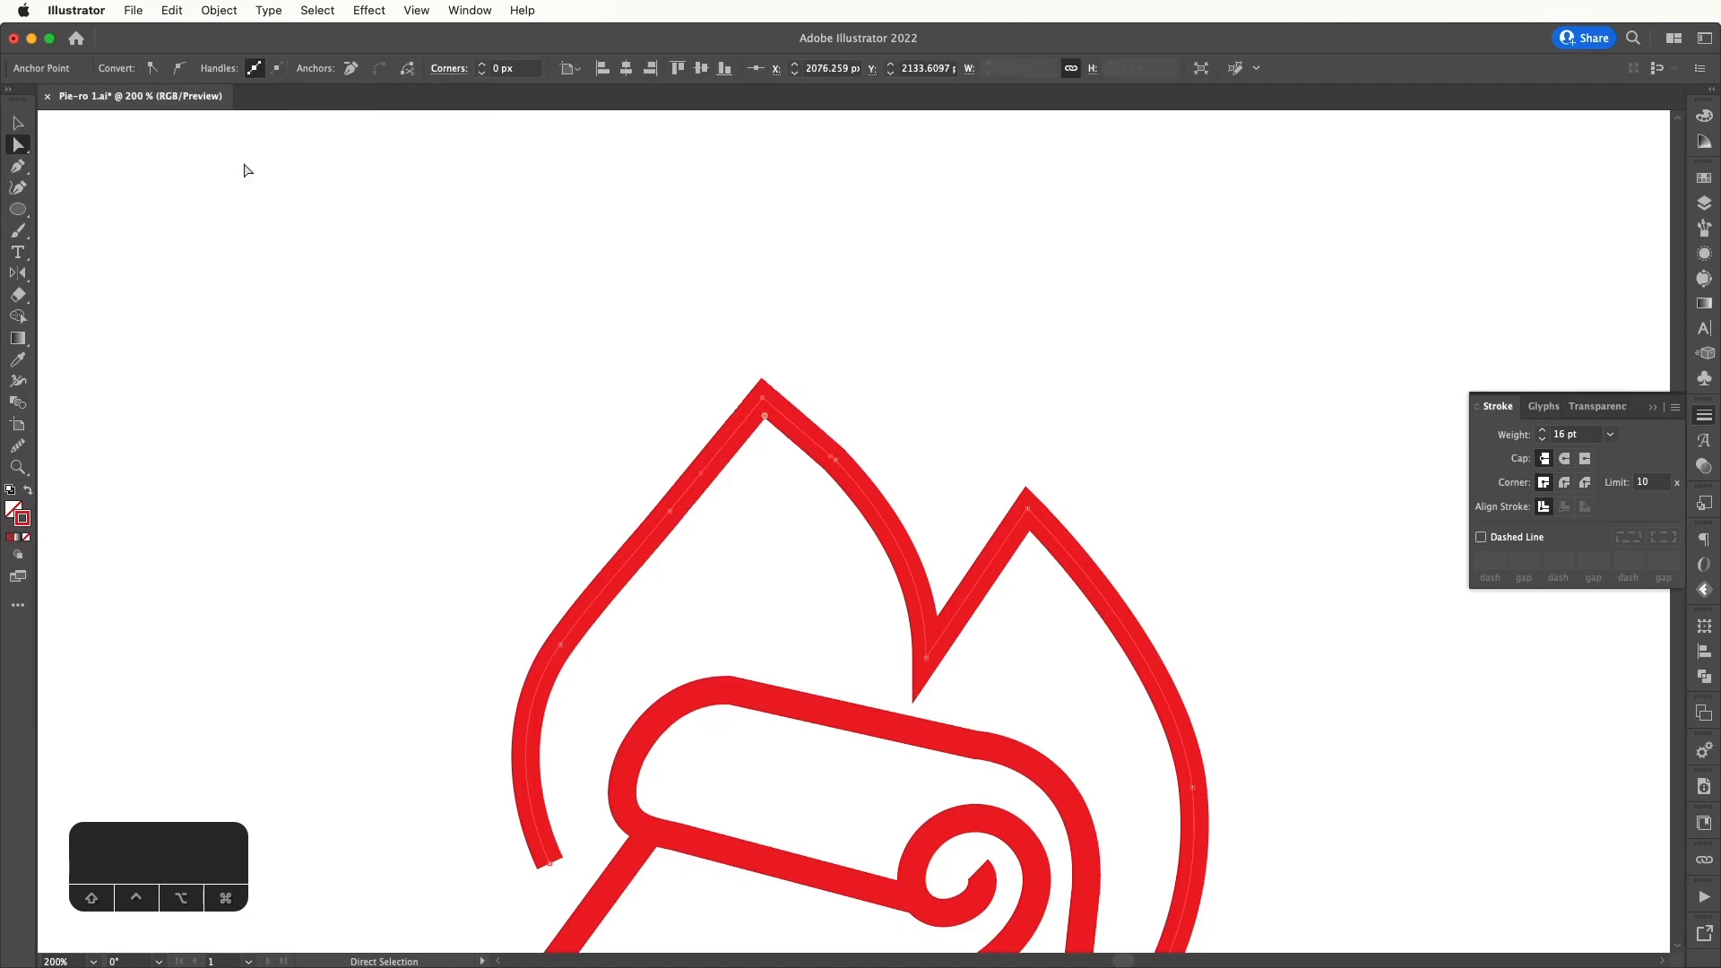
click(489, 252)
key(super+minus)
key(super+minus)
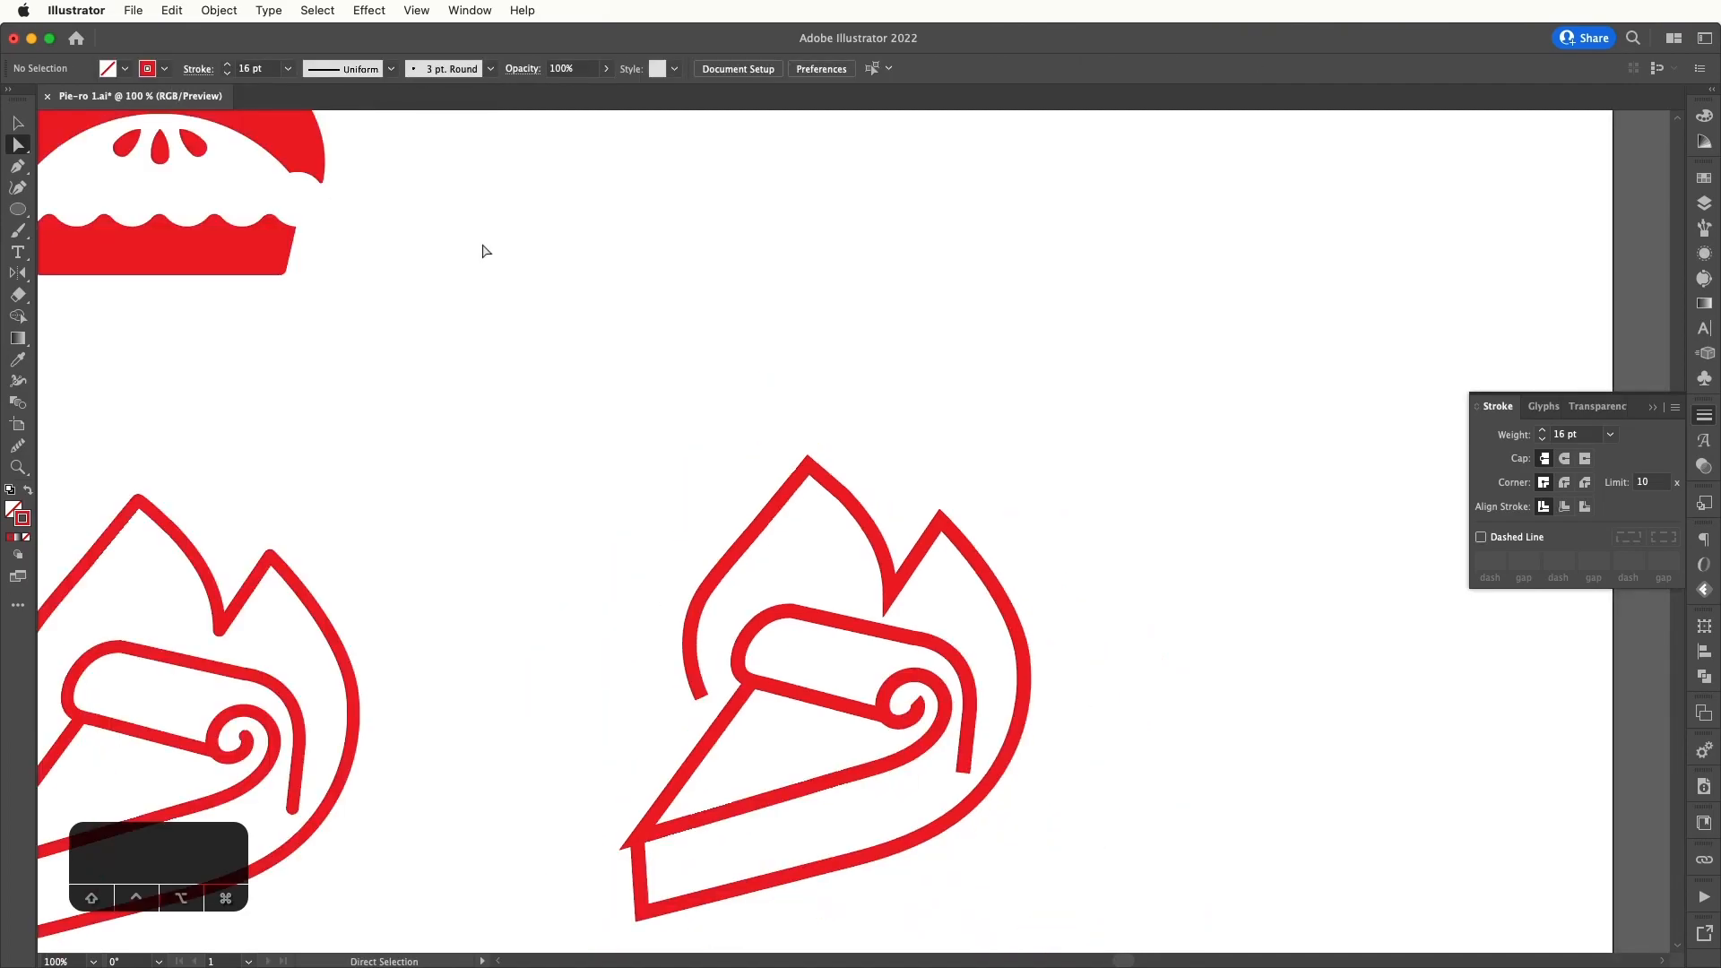
- Give the spiral path of the third version a round cap
drag(619, 409, 542, 226)
key(v)
drag(952, 409, 907, 281)
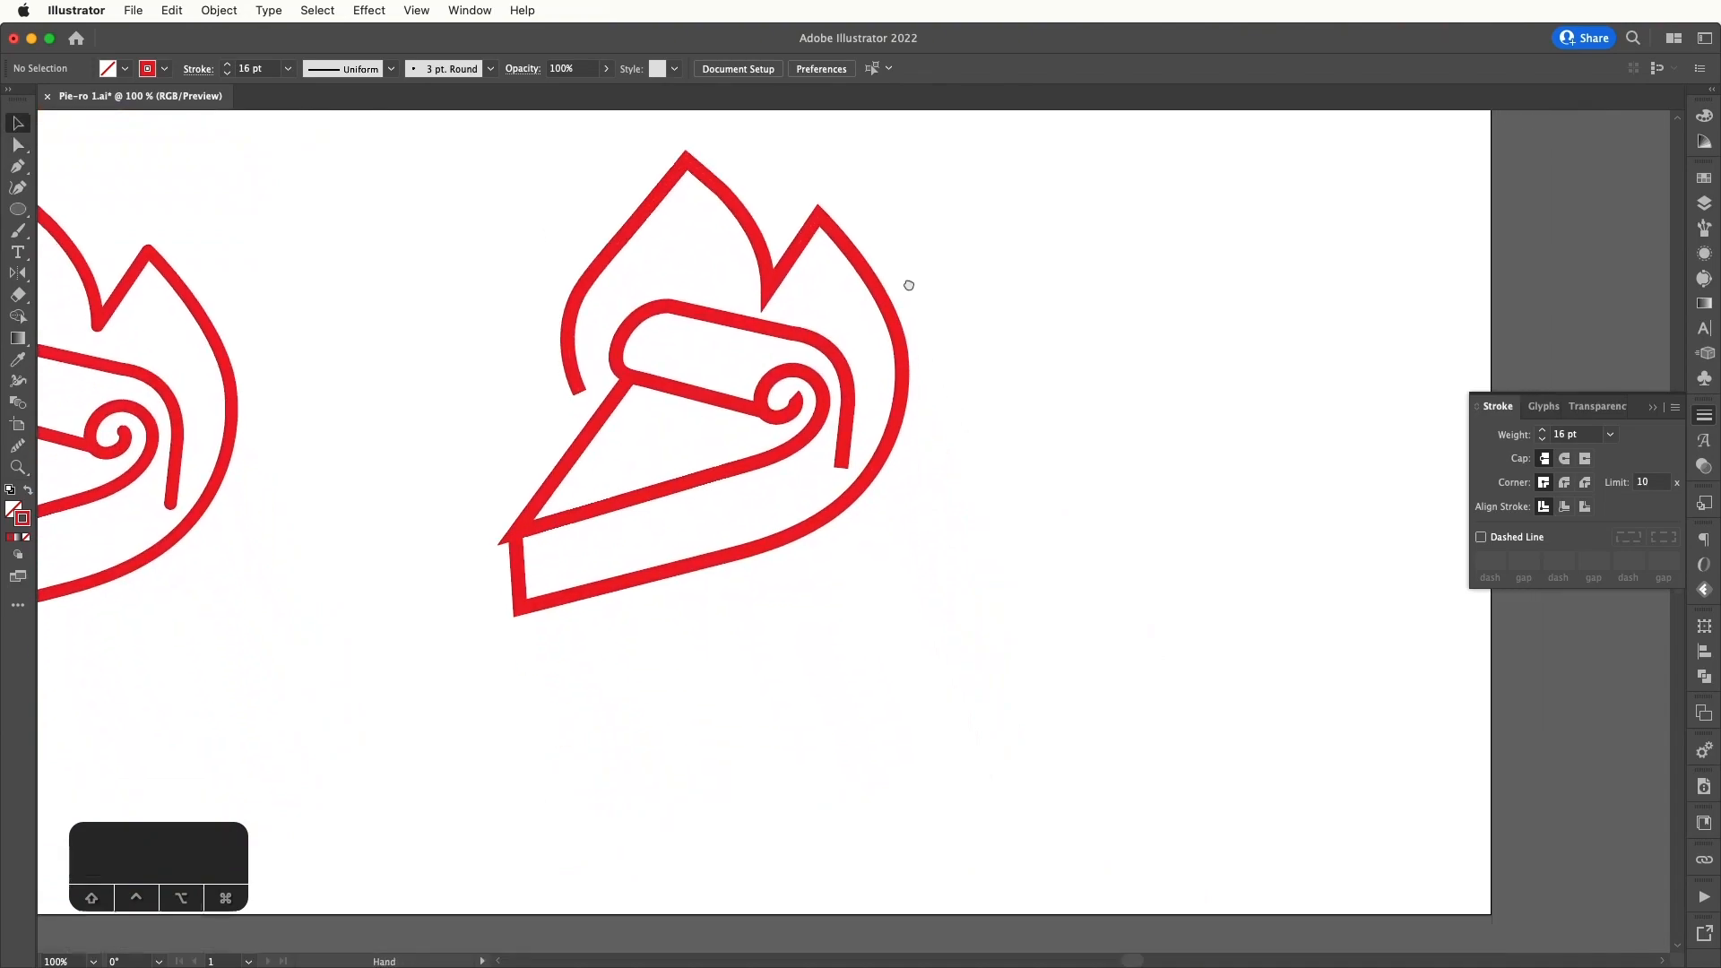
key(a)
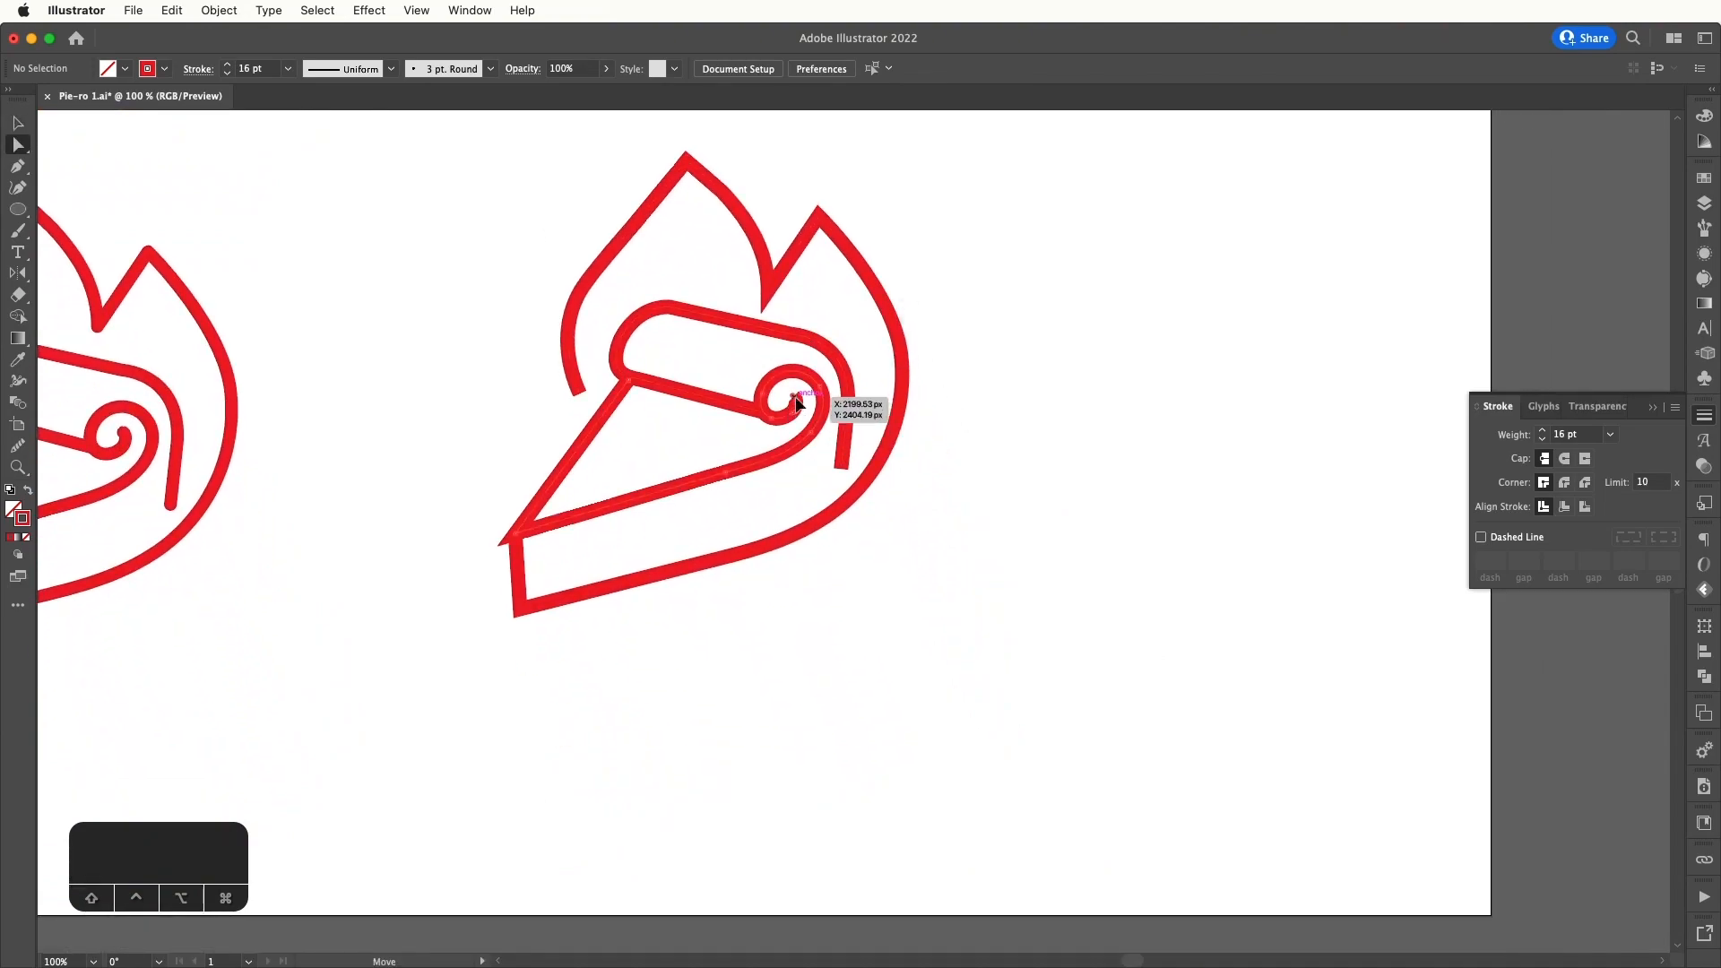
click(824, 413)
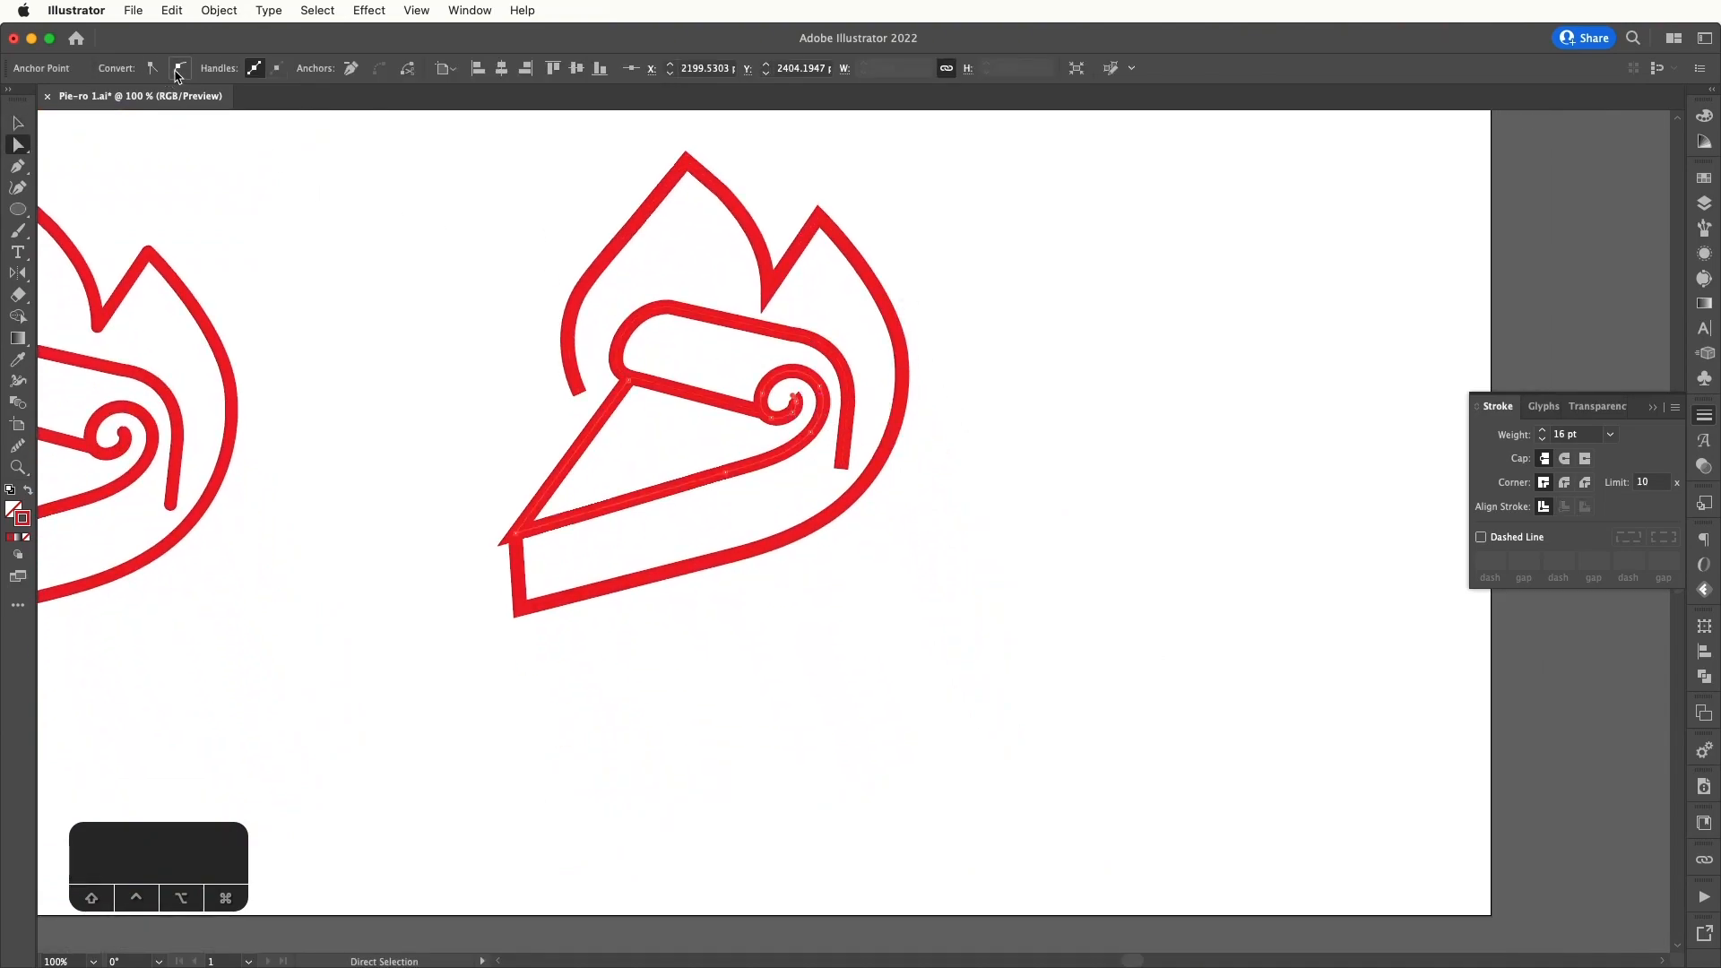
click(1564, 460)
click(1068, 445)
key(v)
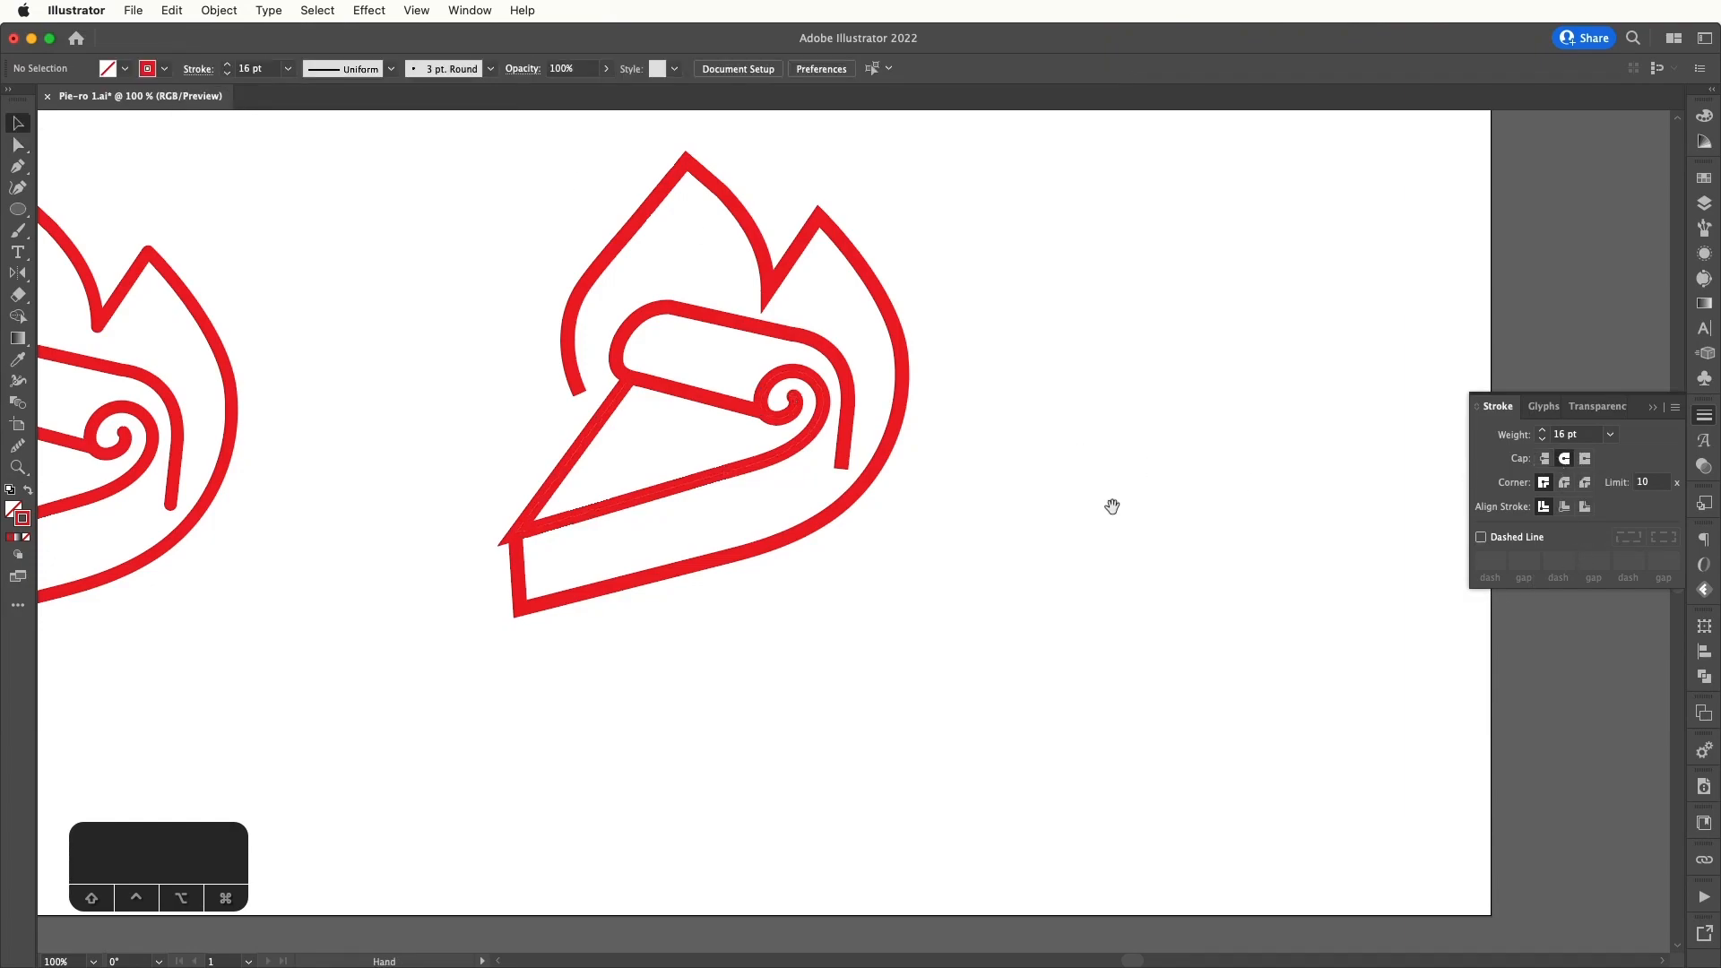
scroll(1102, 507, up, 1)
key(a)
scroll(1010, 550, up, 2)
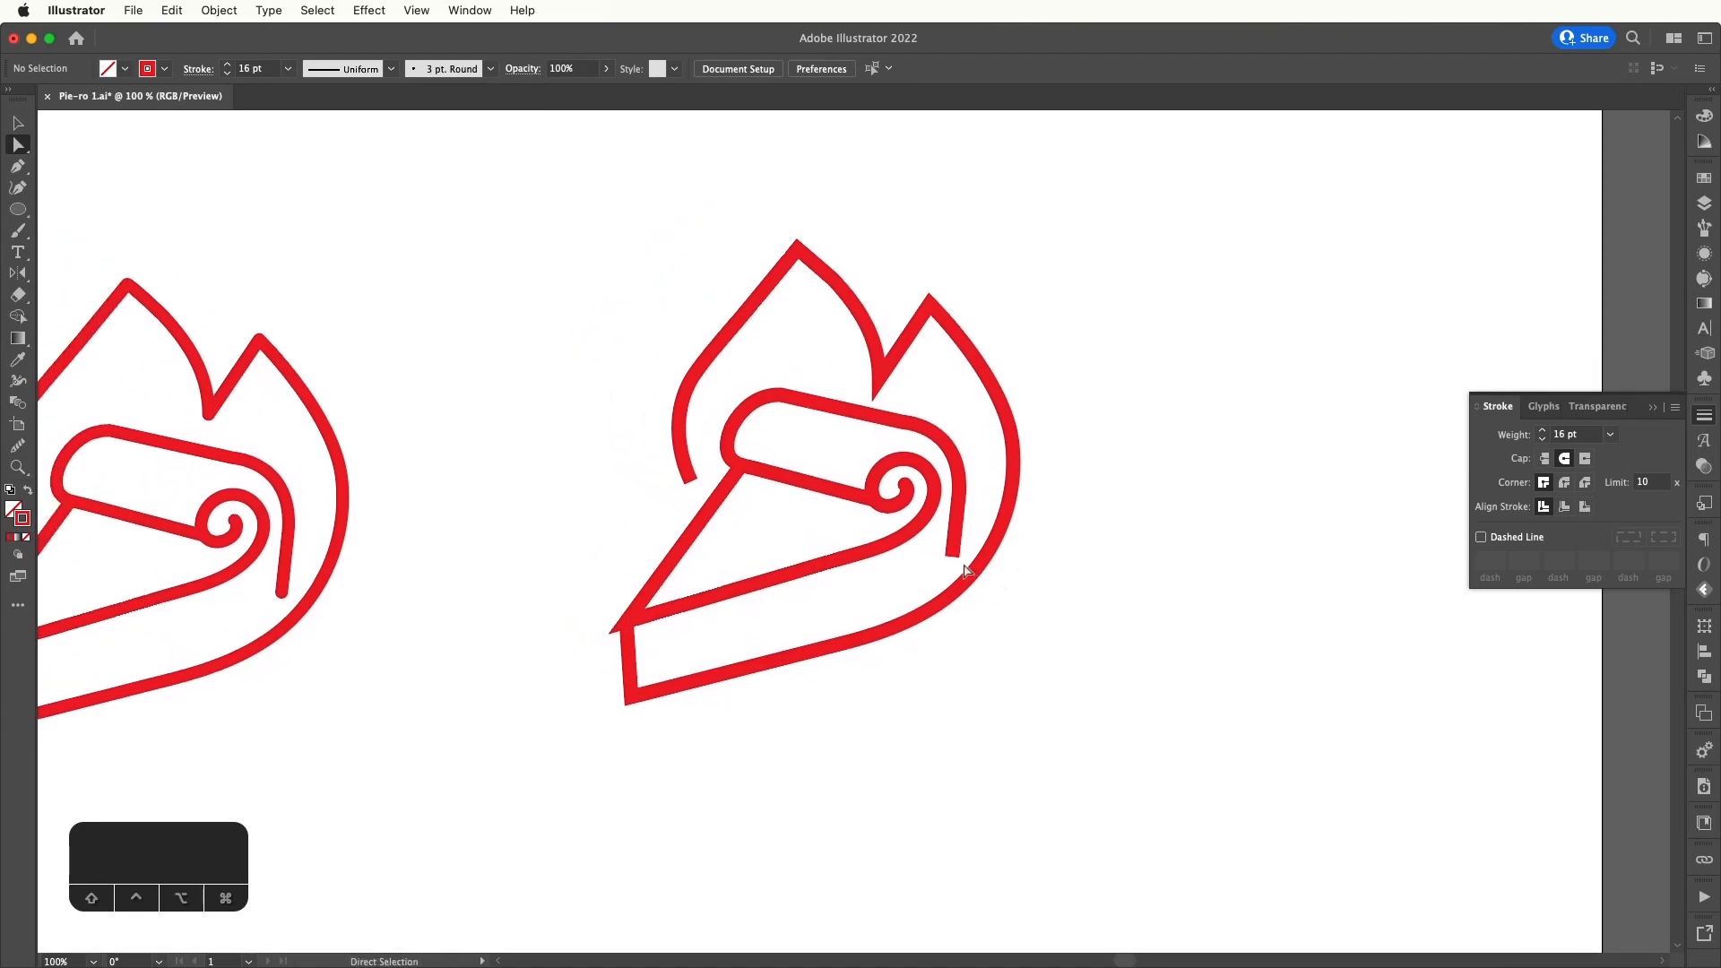
click(955, 557)
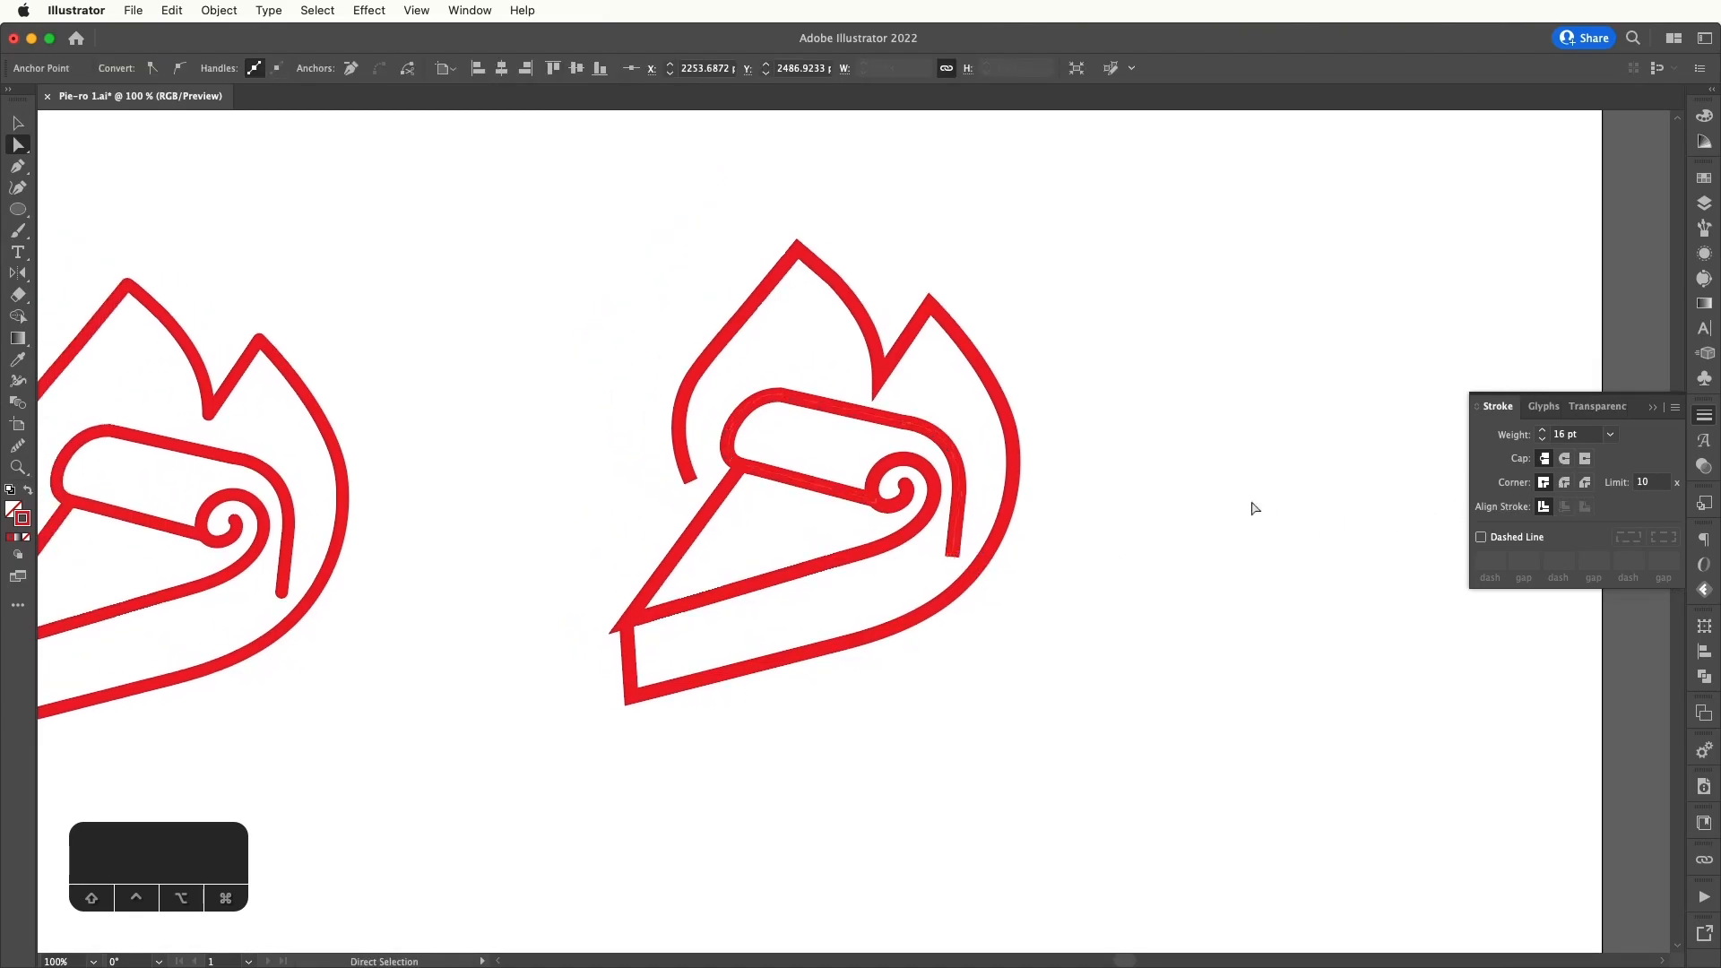
click(1222, 502)
key(super+minus)
key(super+minus)
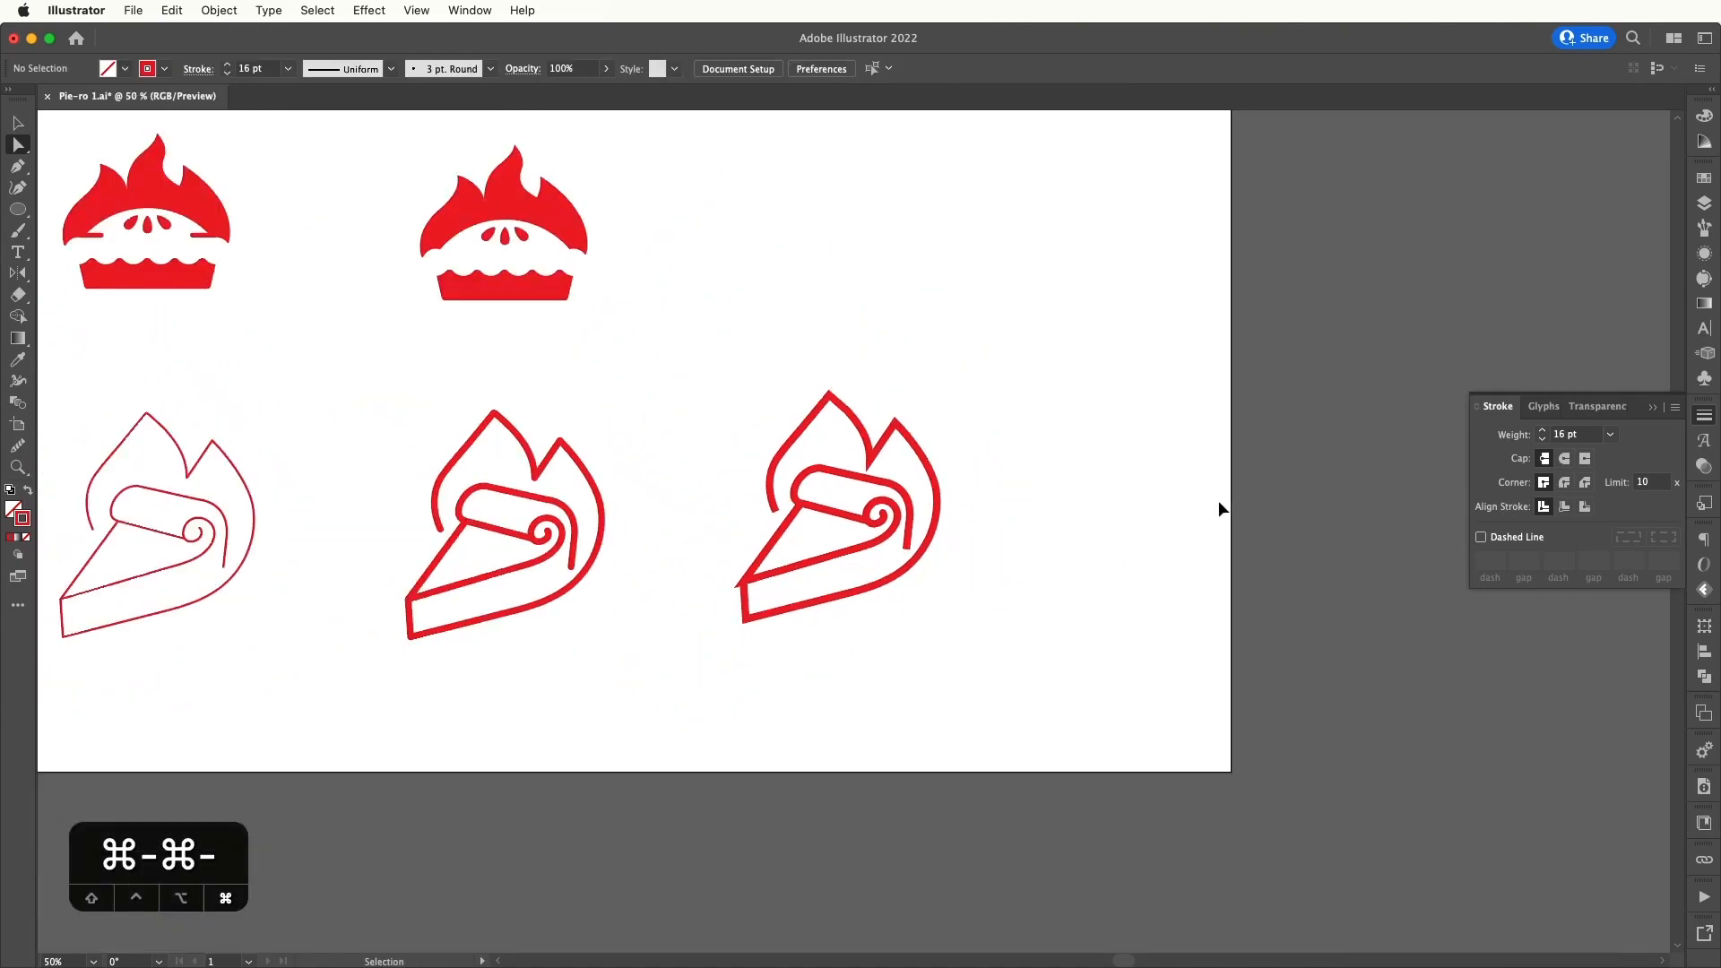
- Soften the pointed notch between the third flame's two peaks into a small rounded corner
key(super+plus)
key(v)
drag(1155, 527, 1319, 570)
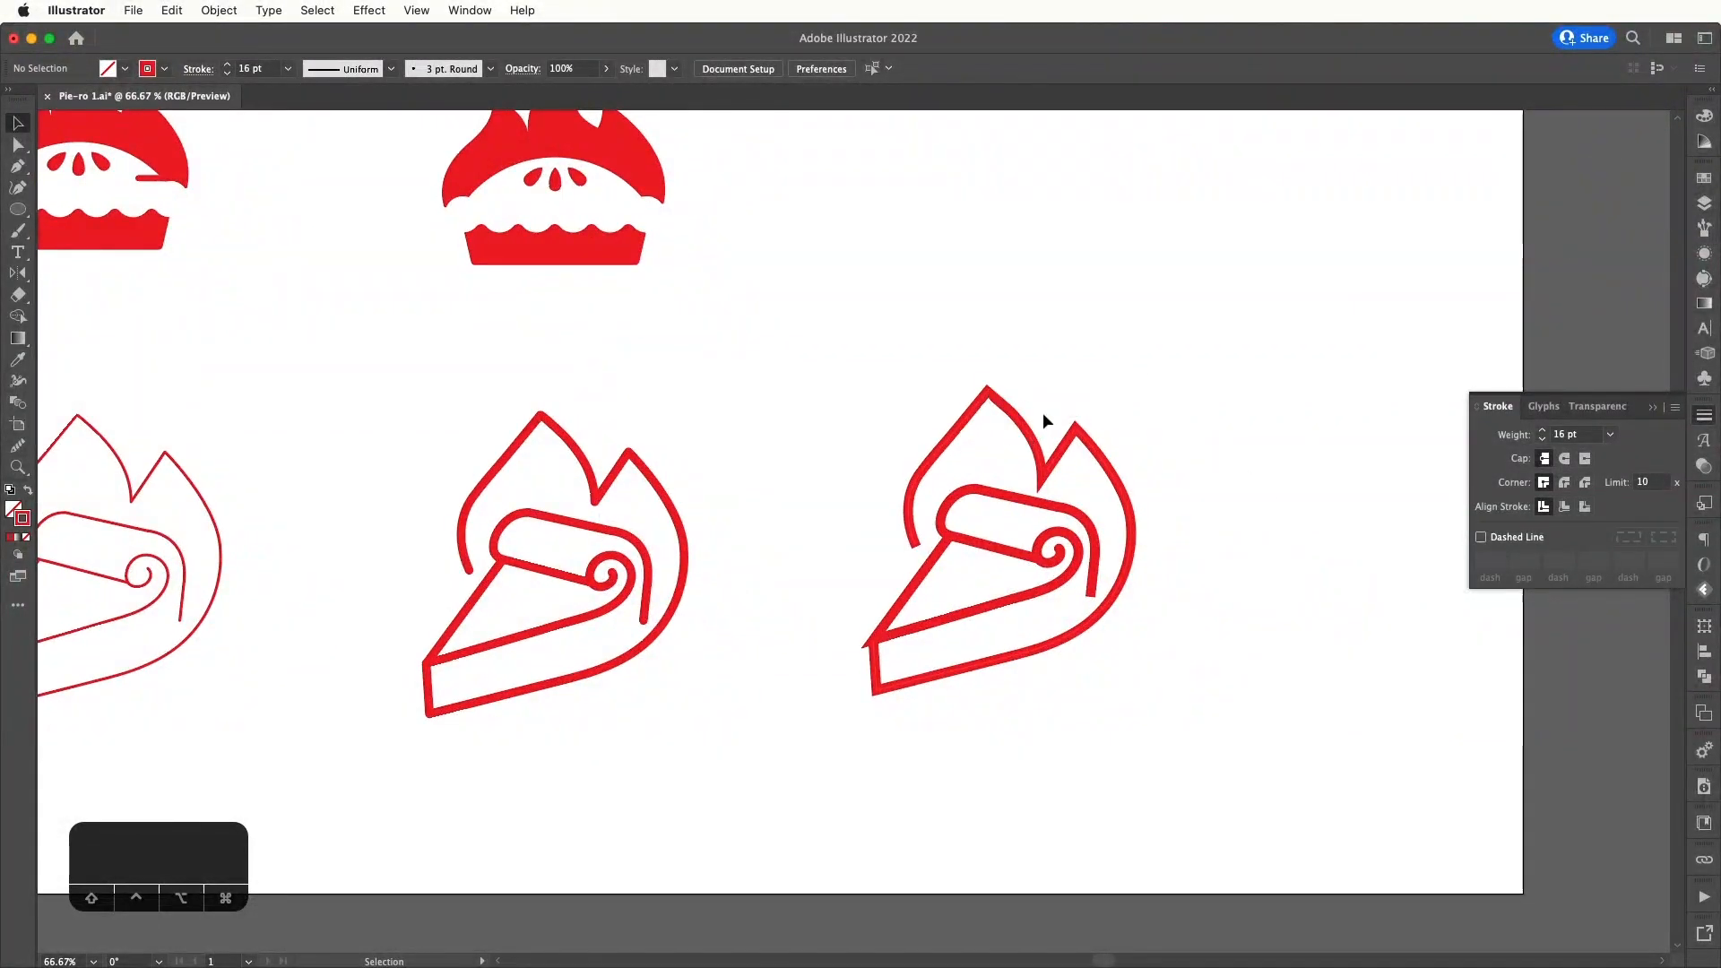
key(a)
click(1042, 479)
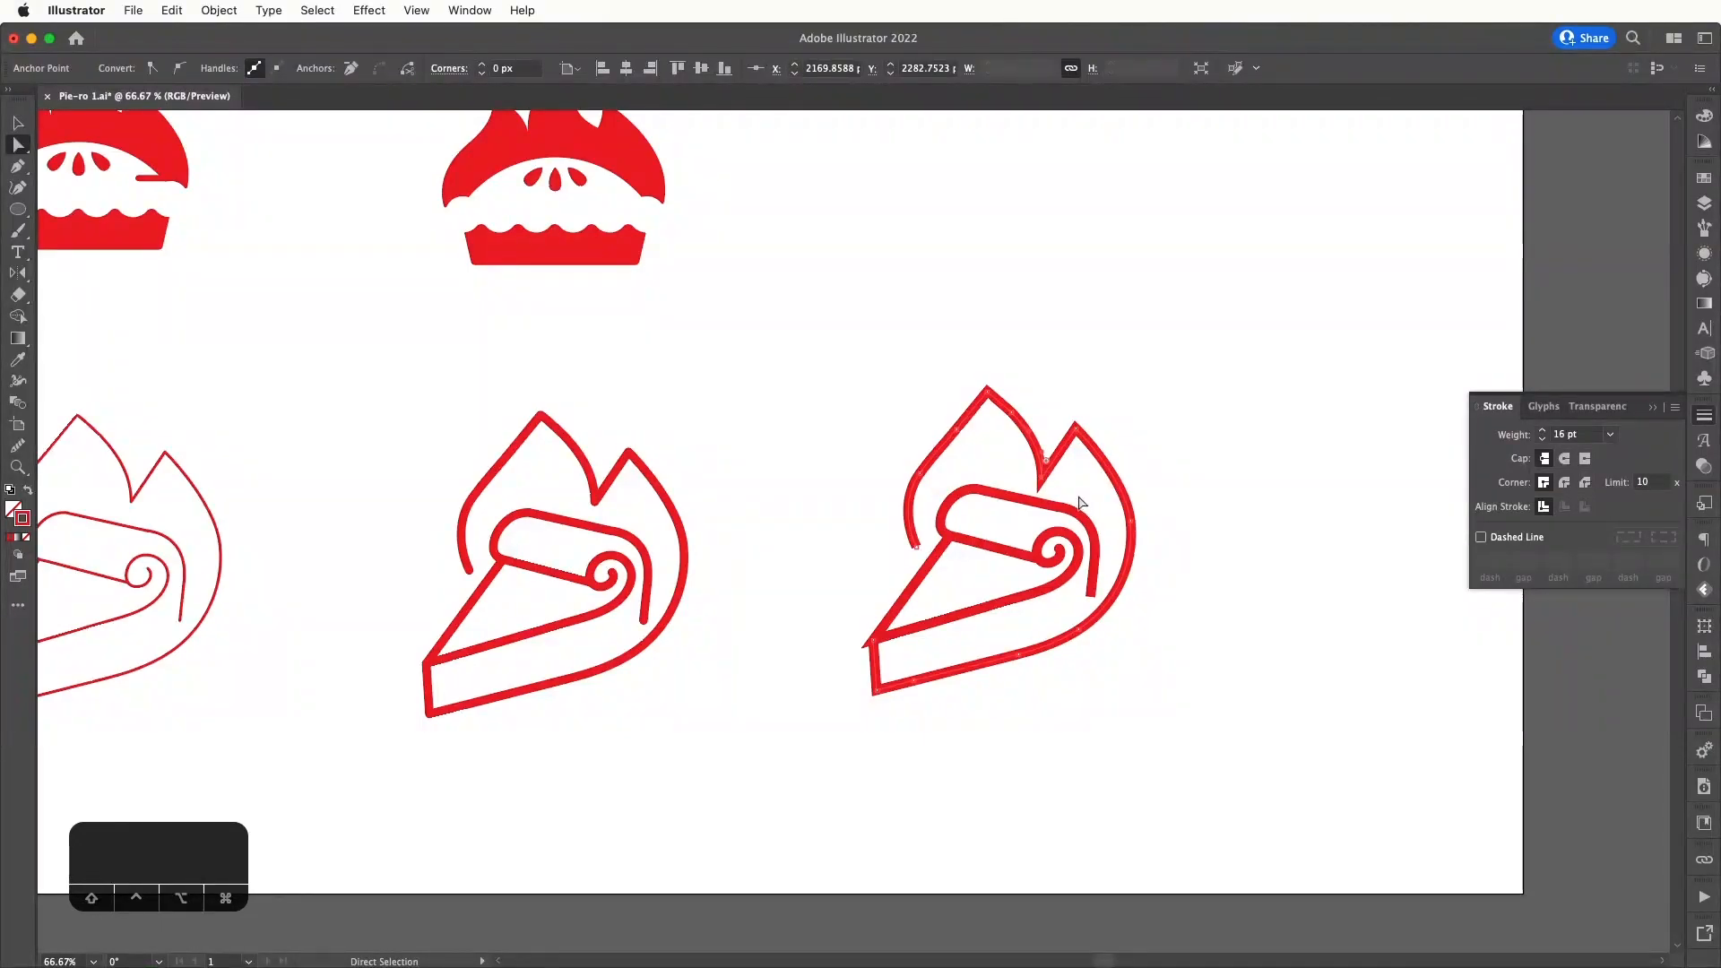
click(180, 69)
click(152, 69)
drag(1049, 466, 1046, 483)
click(1199, 434)
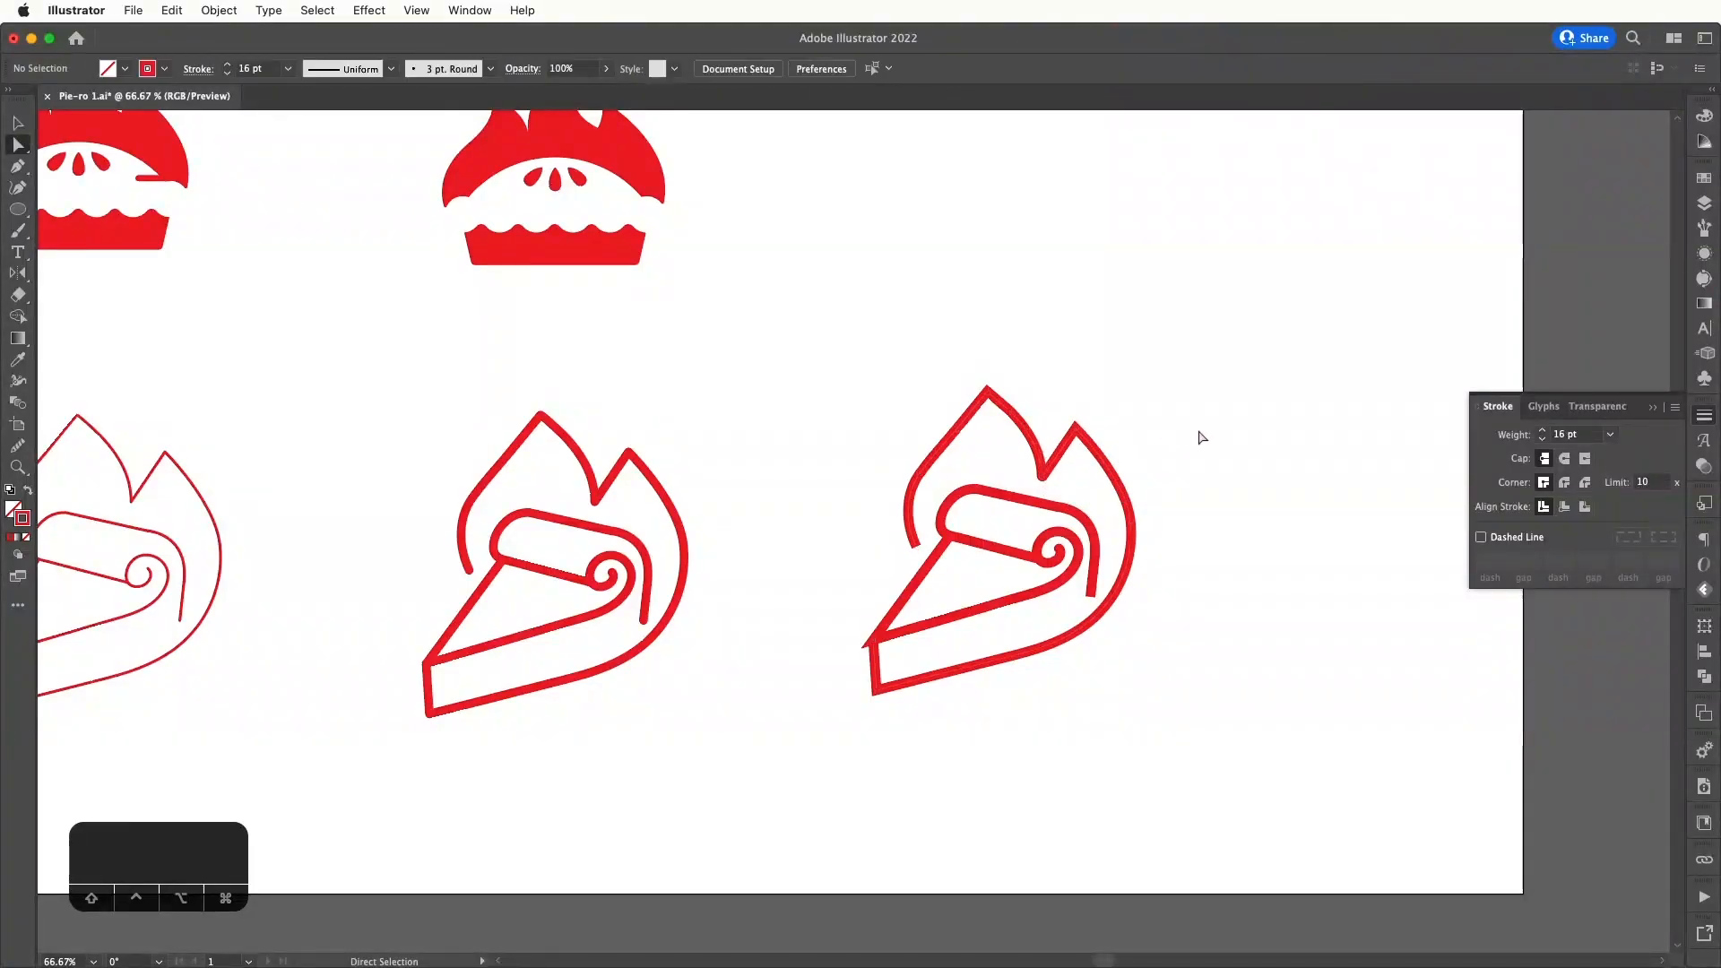
- Duplicate the third flame and slice and place the copy beside it as a fourth version
scroll(1165, 421, right, 2)
scroll(1165, 421, down, 1)
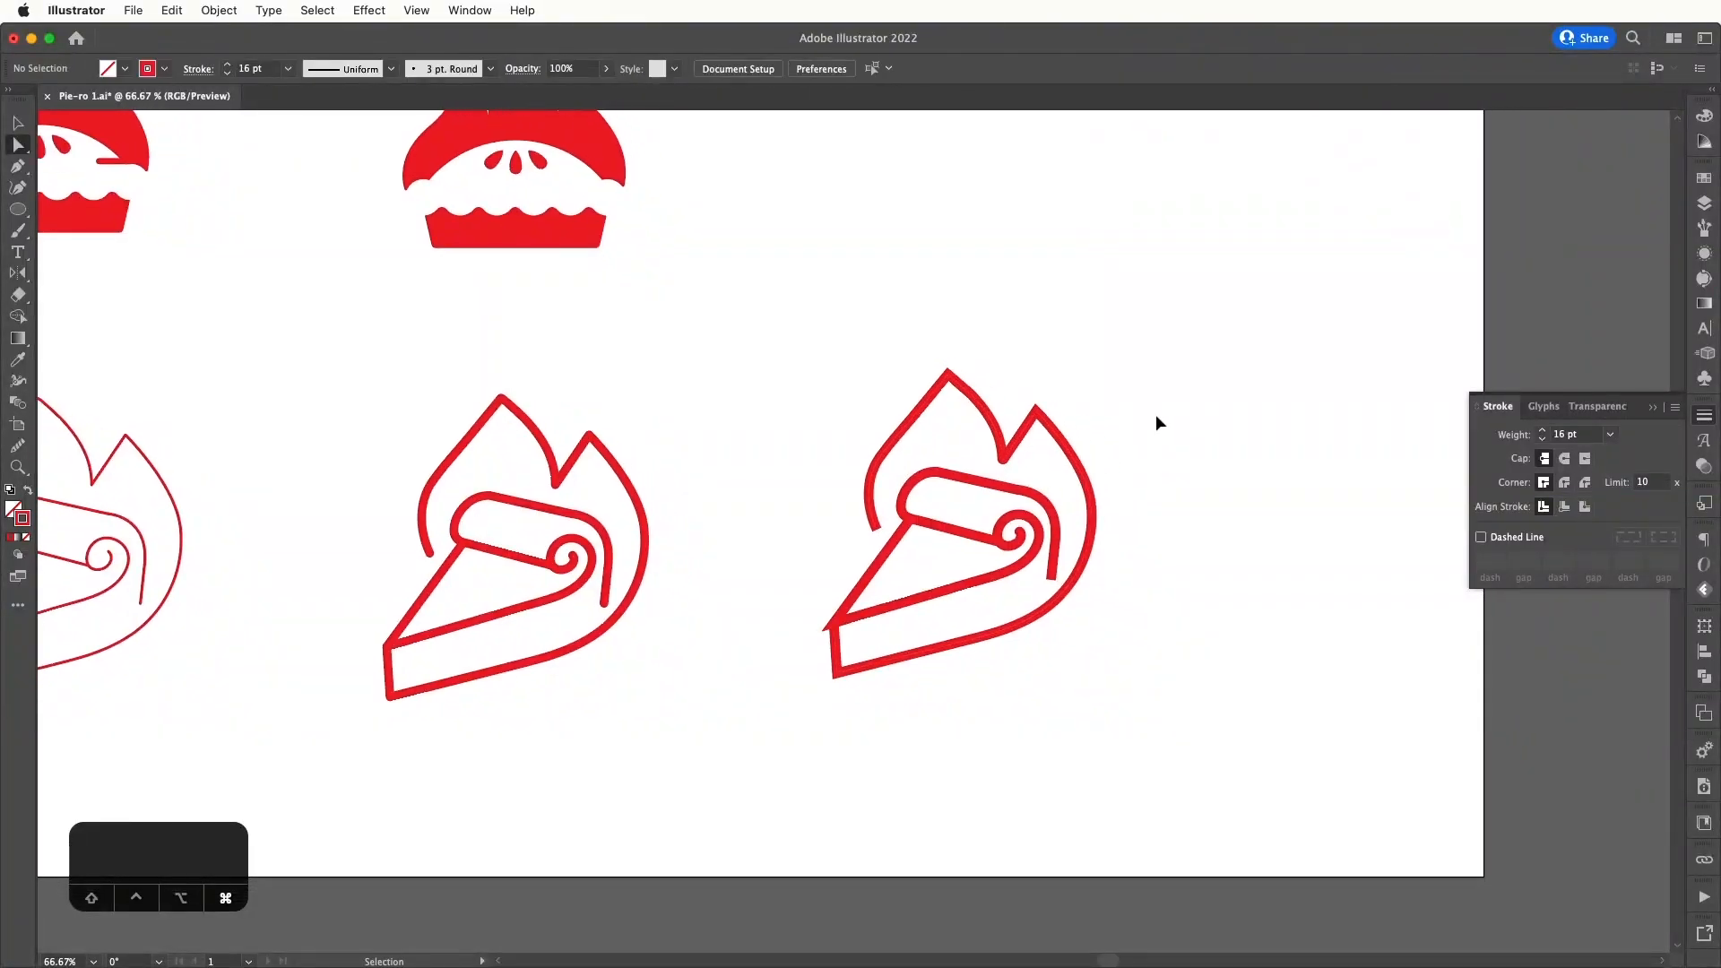
key(super+minus)
key(v)
click(1025, 552)
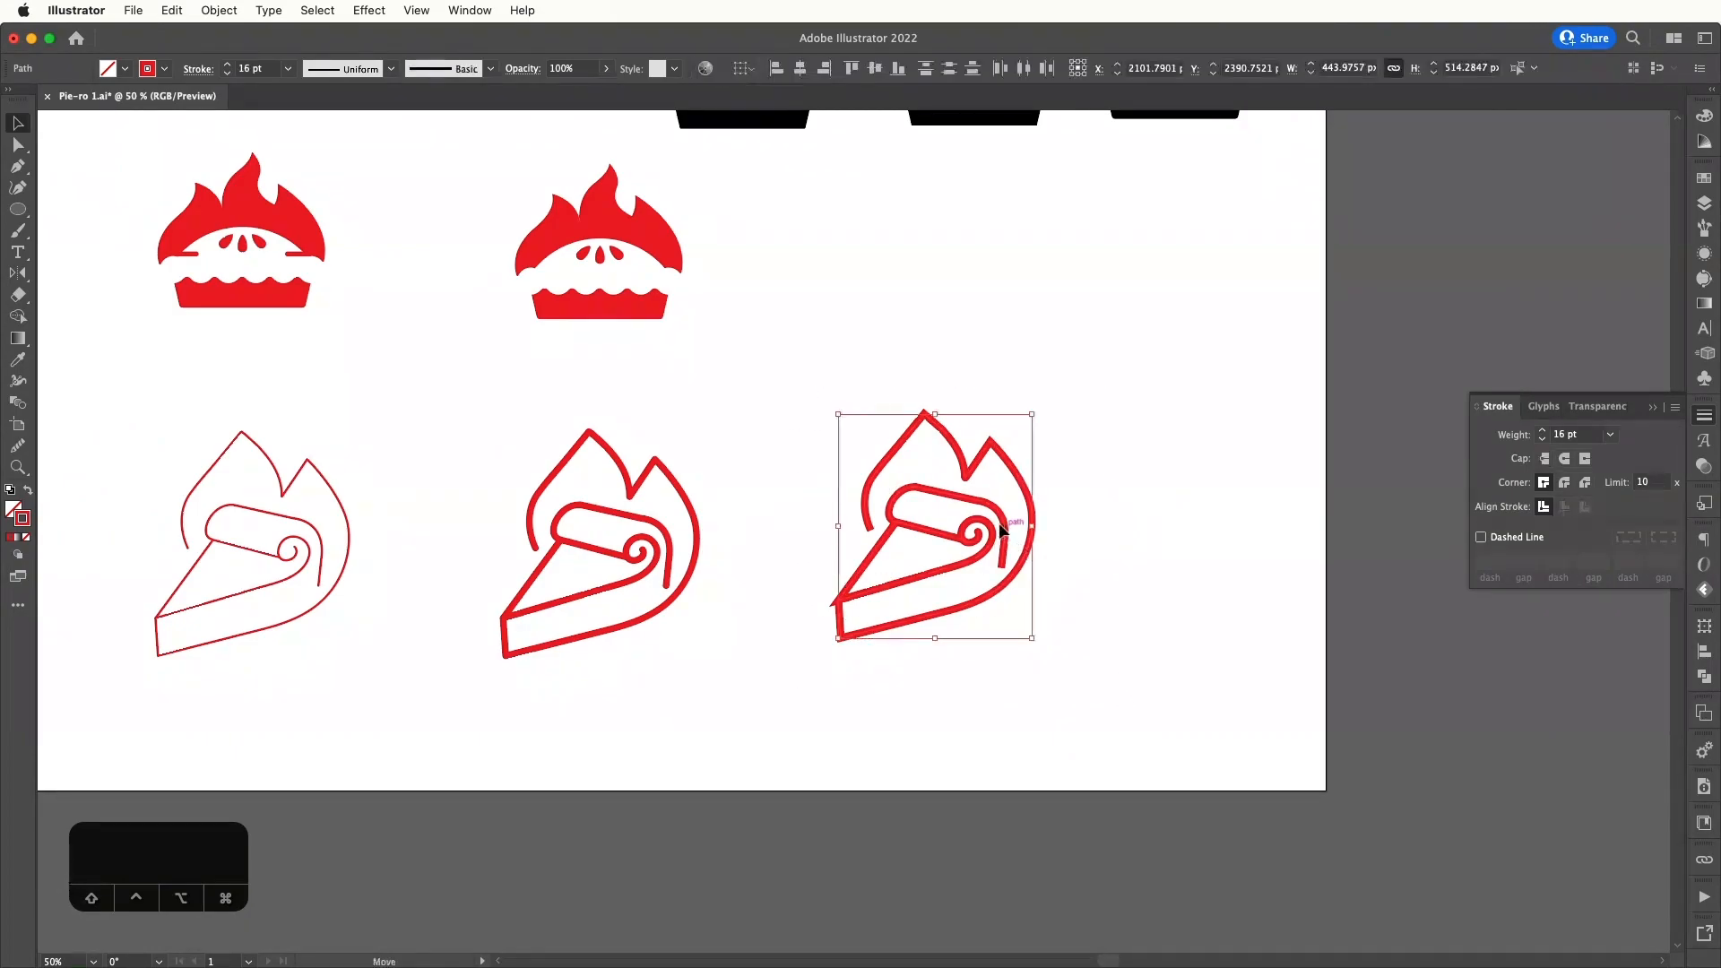
drag(1000, 529, 1209, 523)
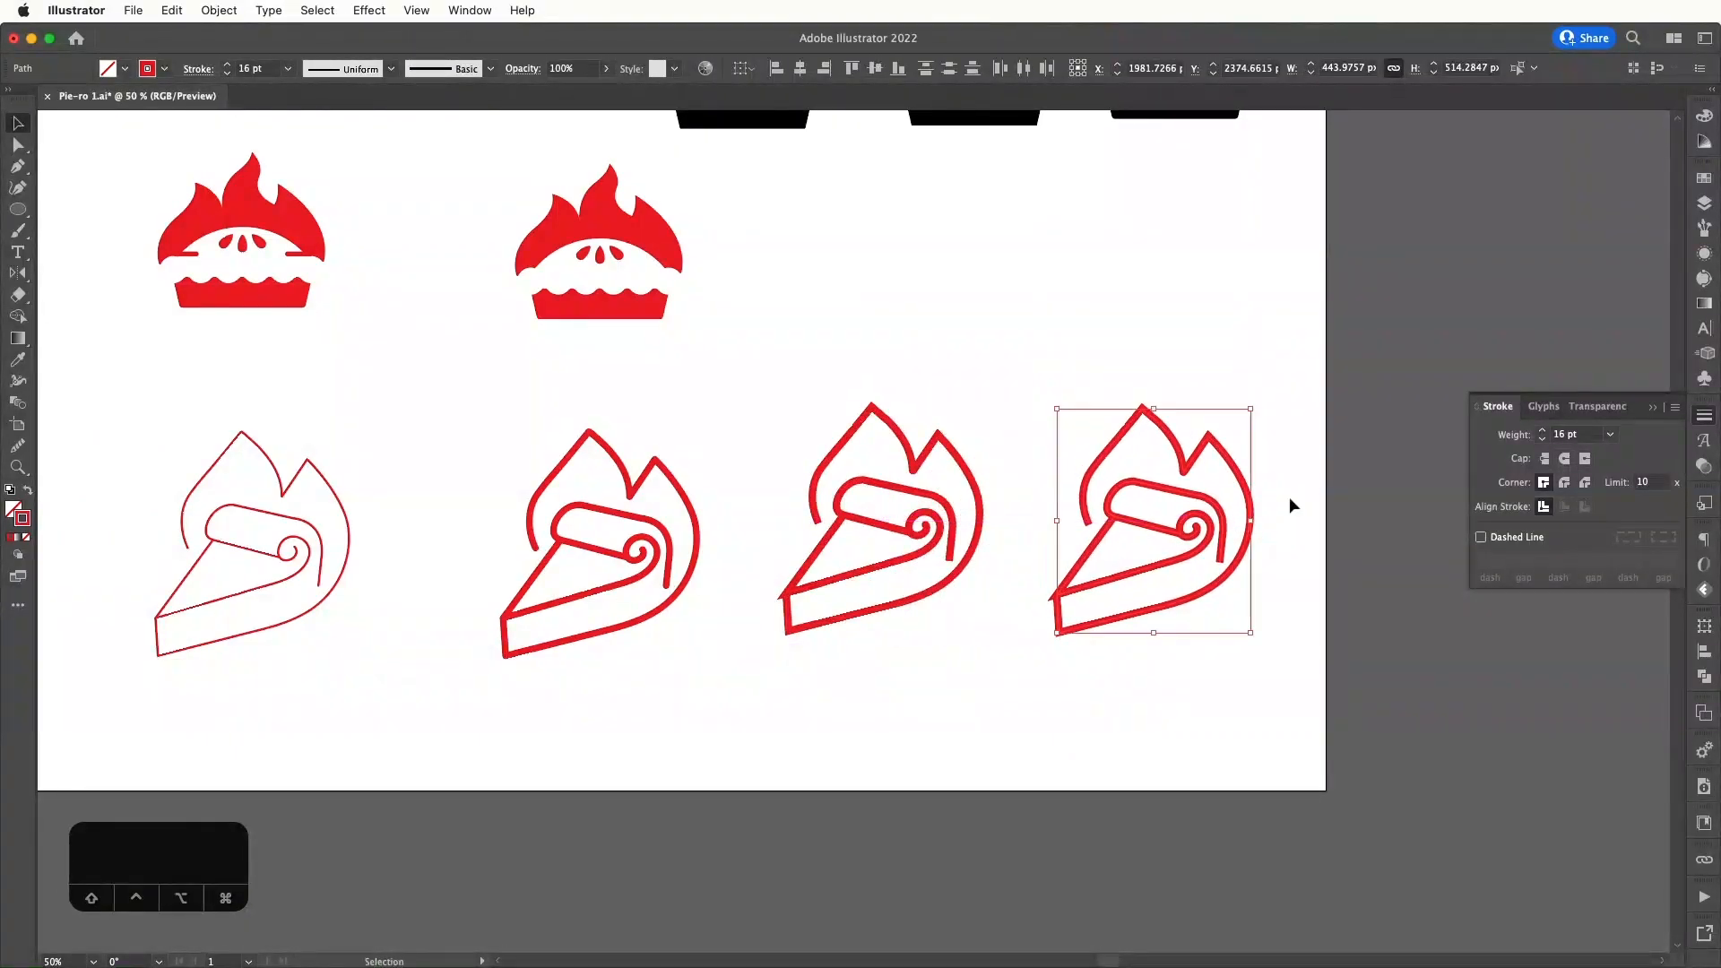
key(super+plus)
key(a)
scroll(1152, 499, right, 3)
key(v)
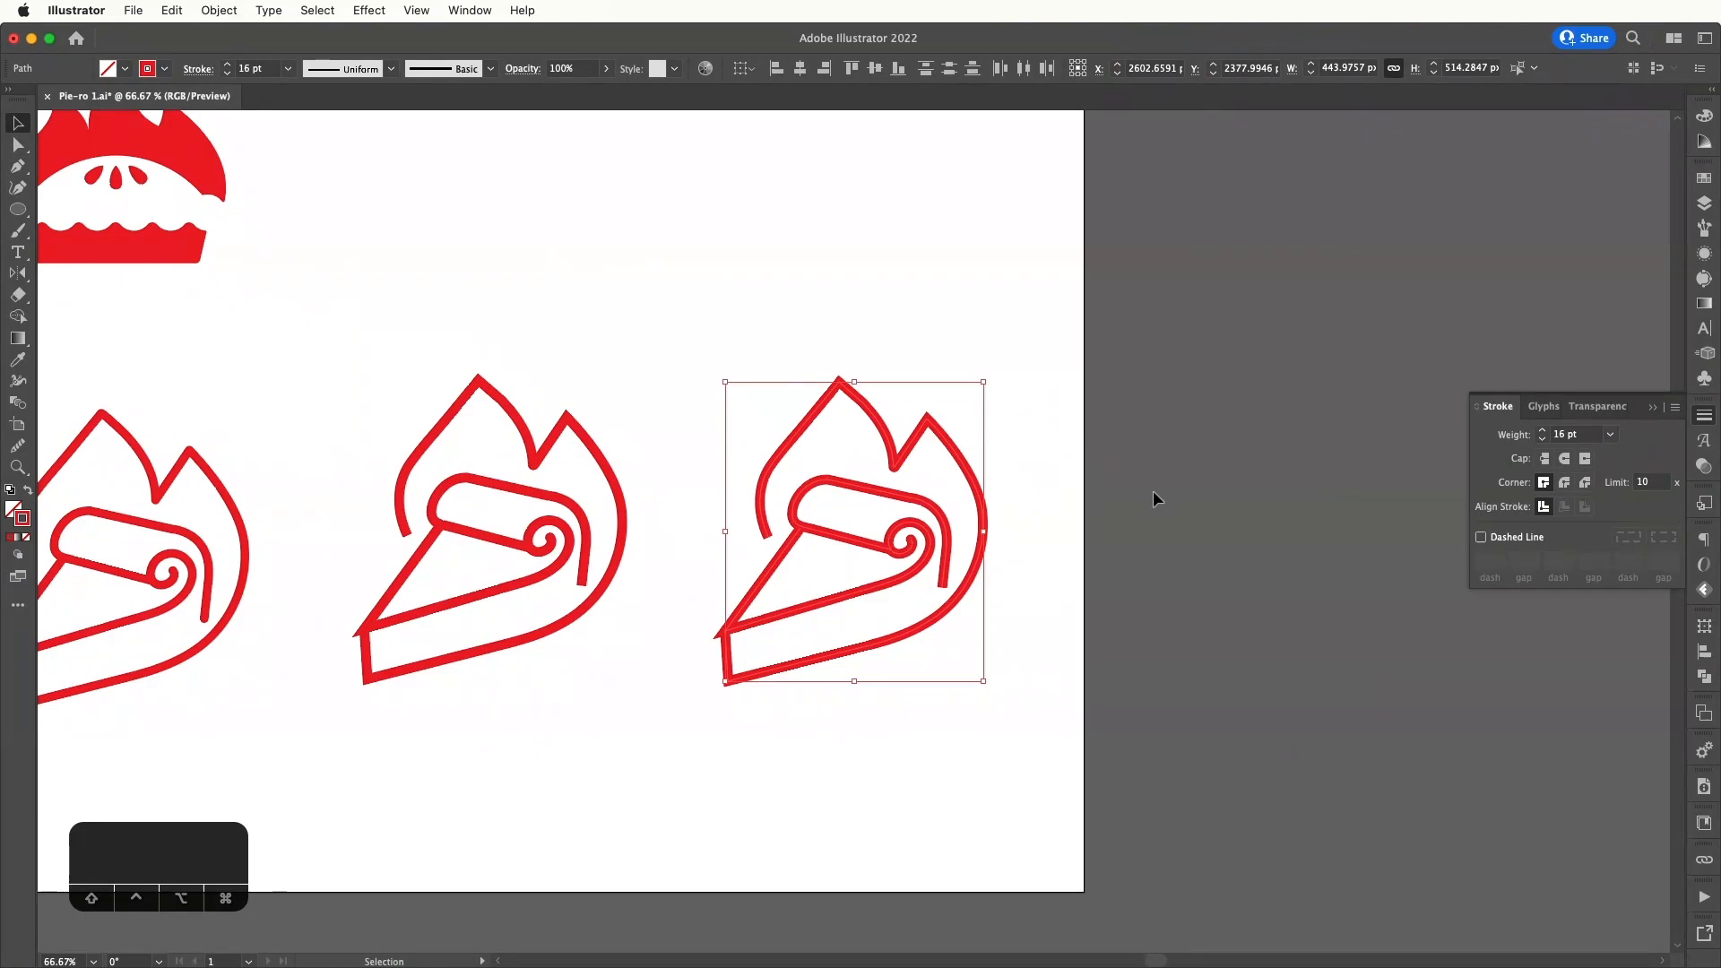
- Increase the stroke weight of the fourth flame and slice to 20 pt
click(1153, 491)
key(space)
drag(837, 313, 1031, 375)
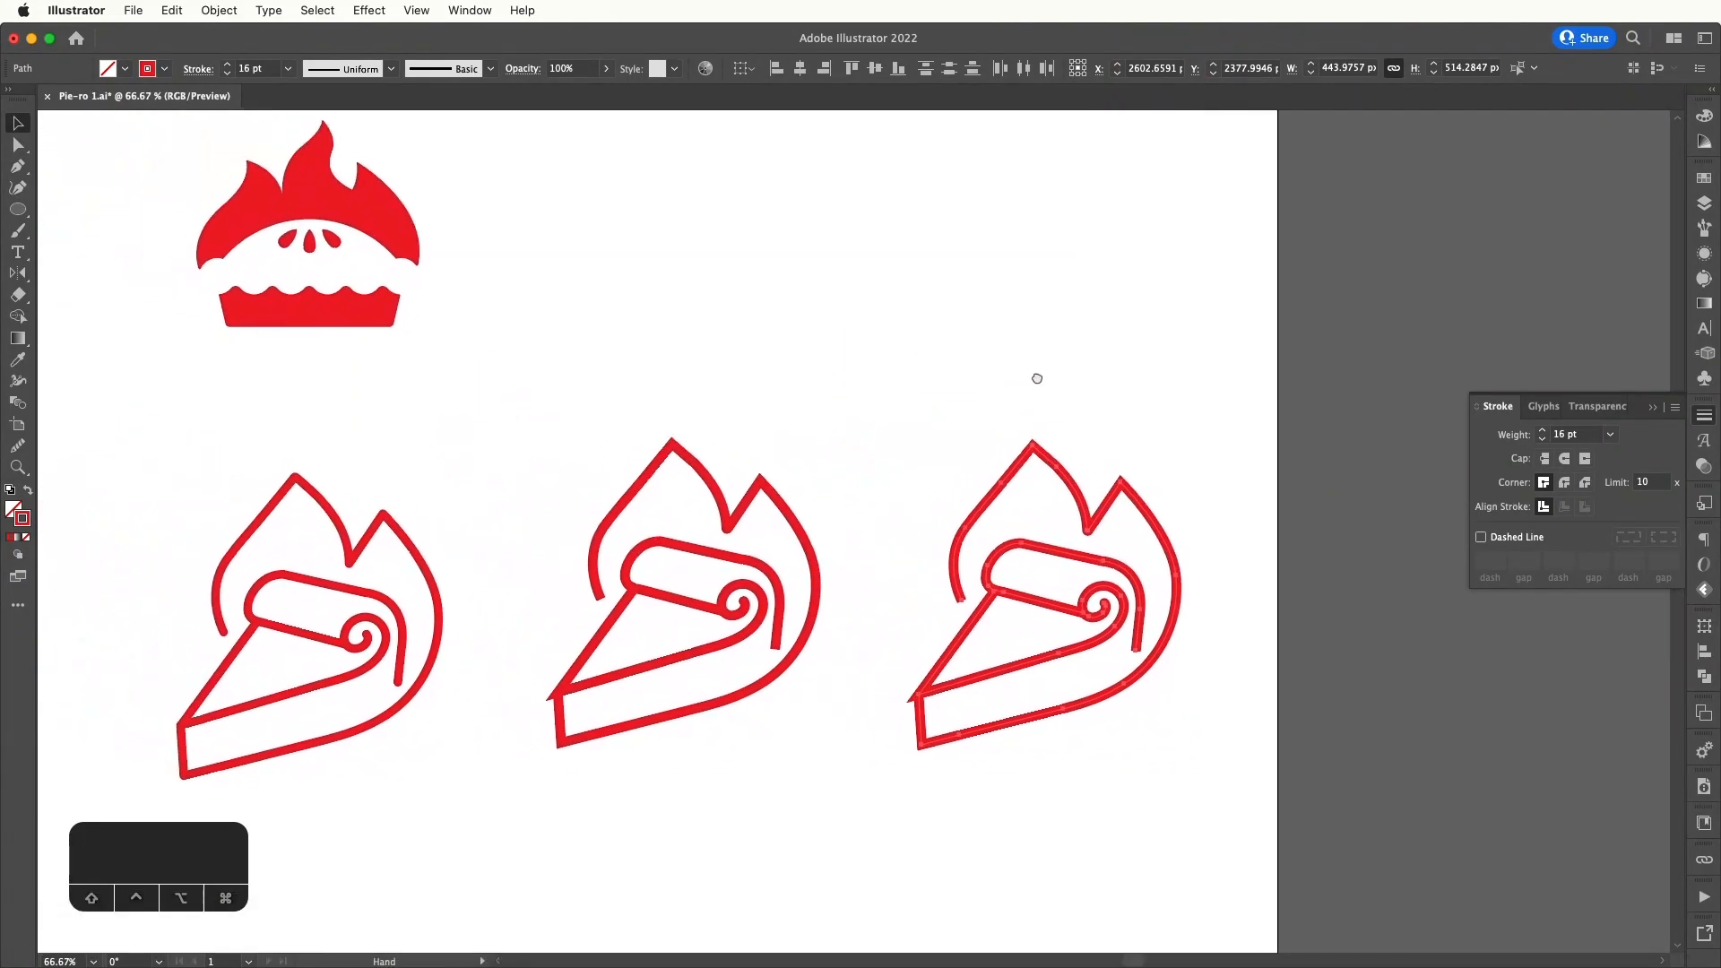
click(1029, 377)
drag(925, 362, 1251, 779)
click(1216, 720)
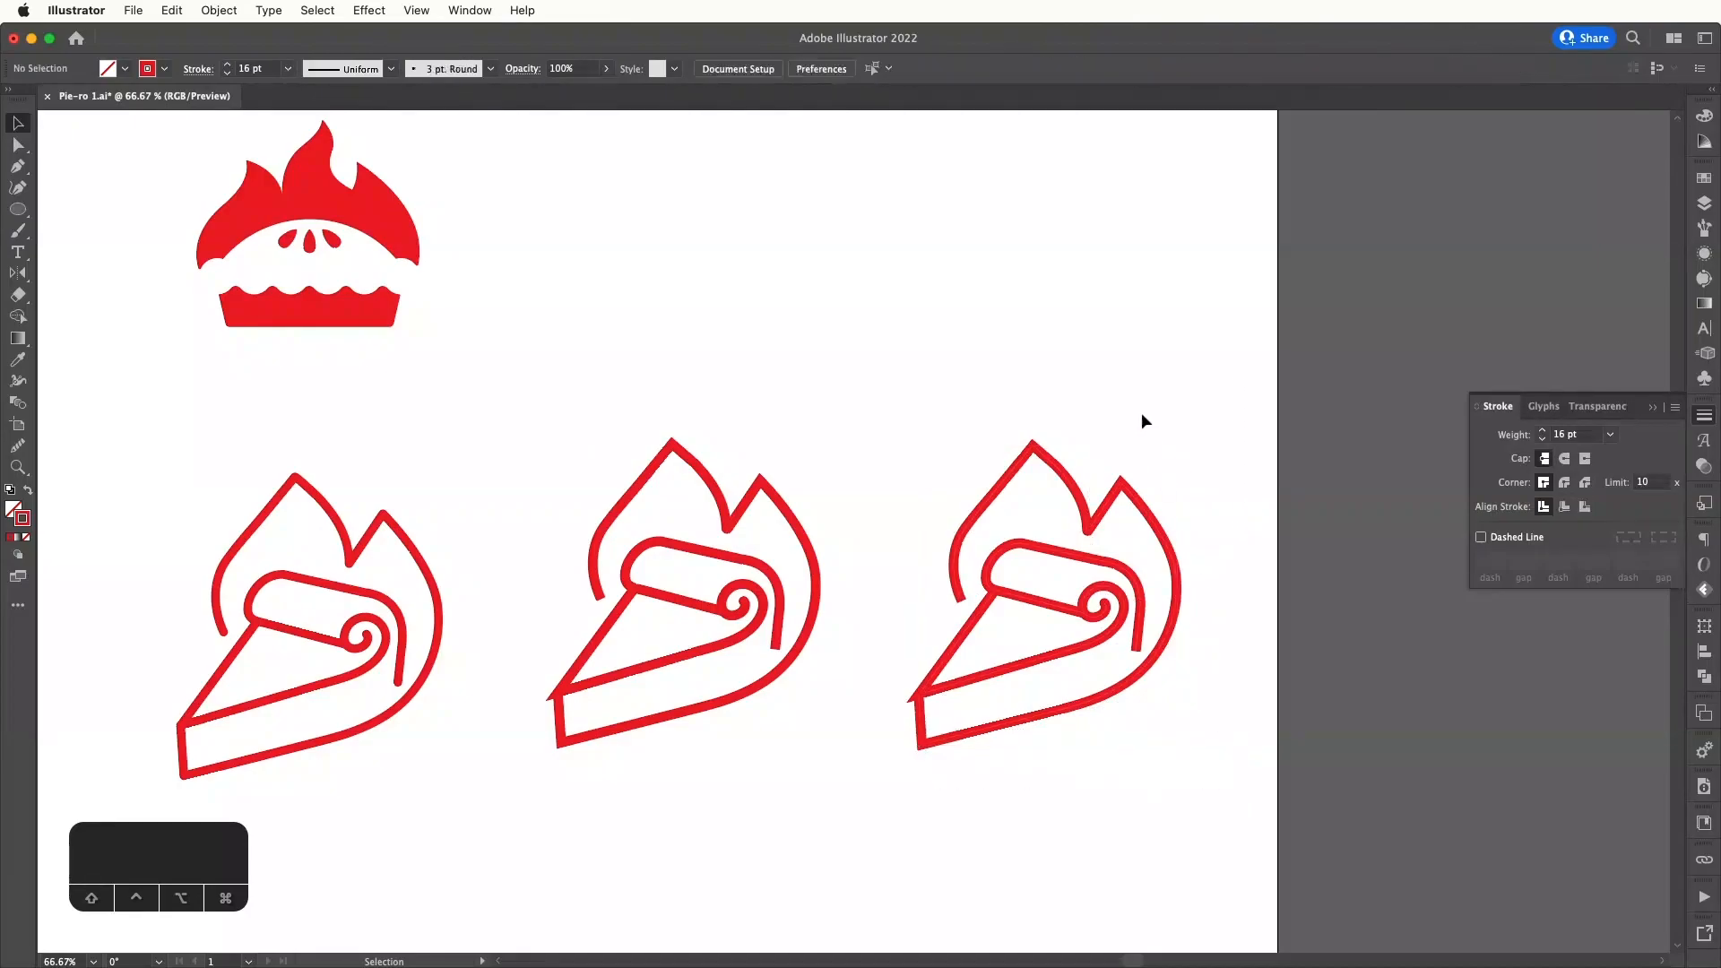
drag(930, 395, 1207, 744)
click(1543, 431)
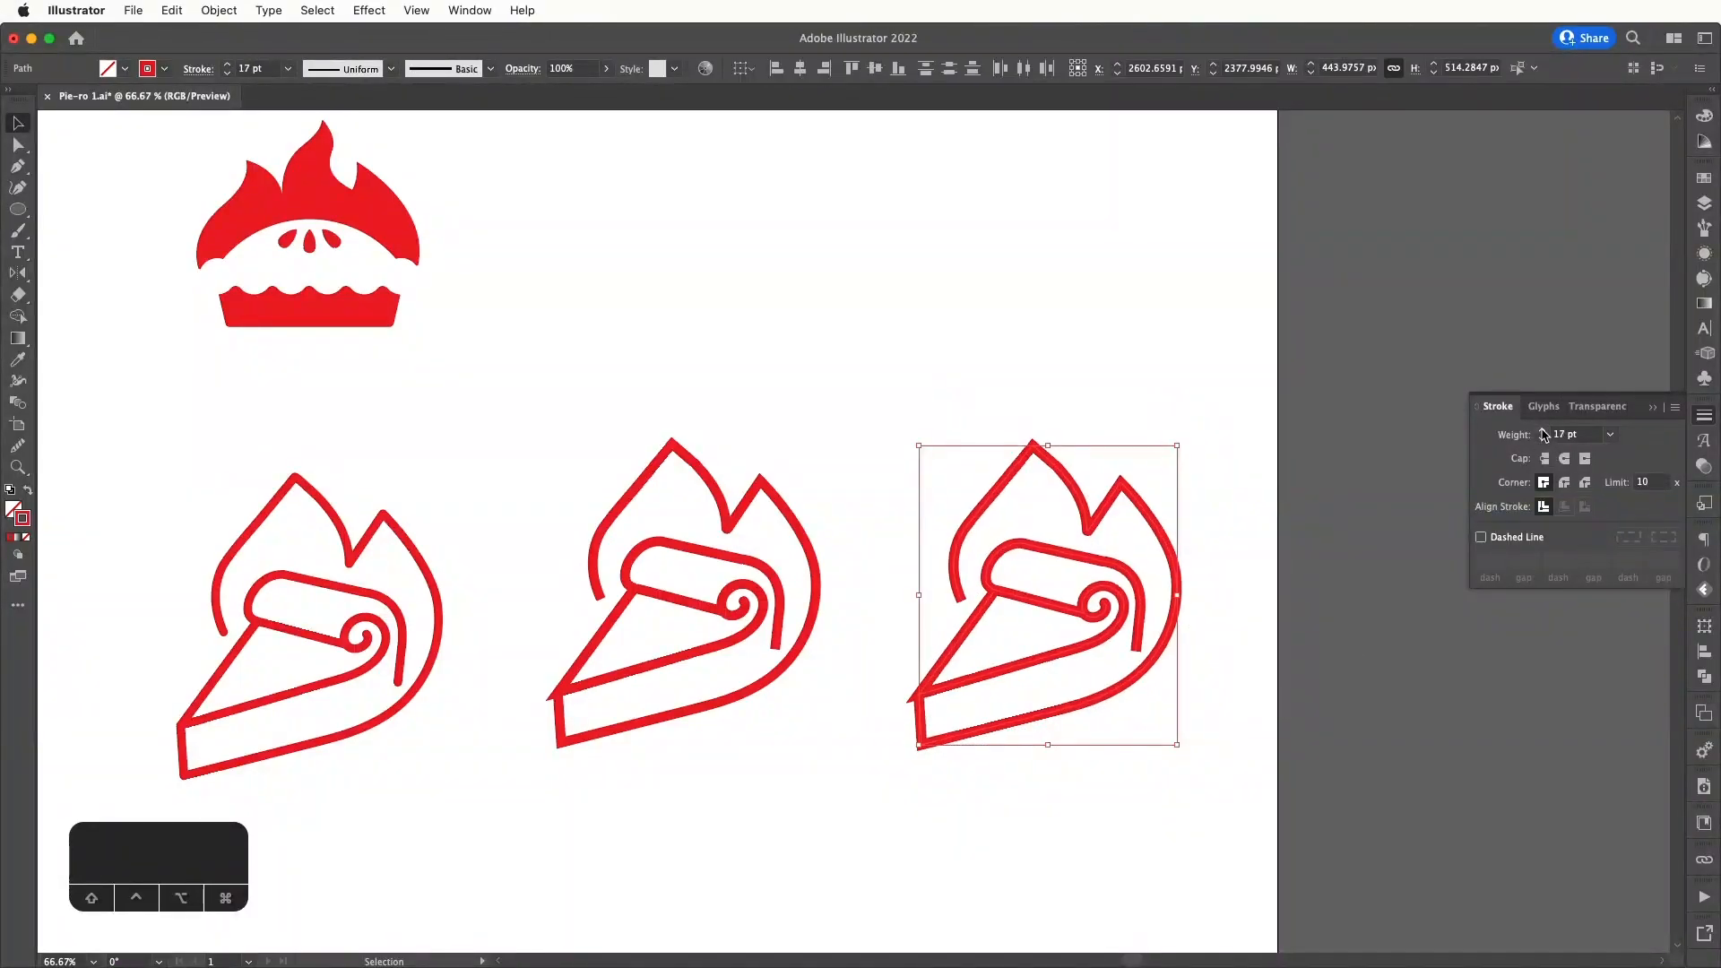
click(1543, 431)
click(1543, 431)
click(1543, 431)
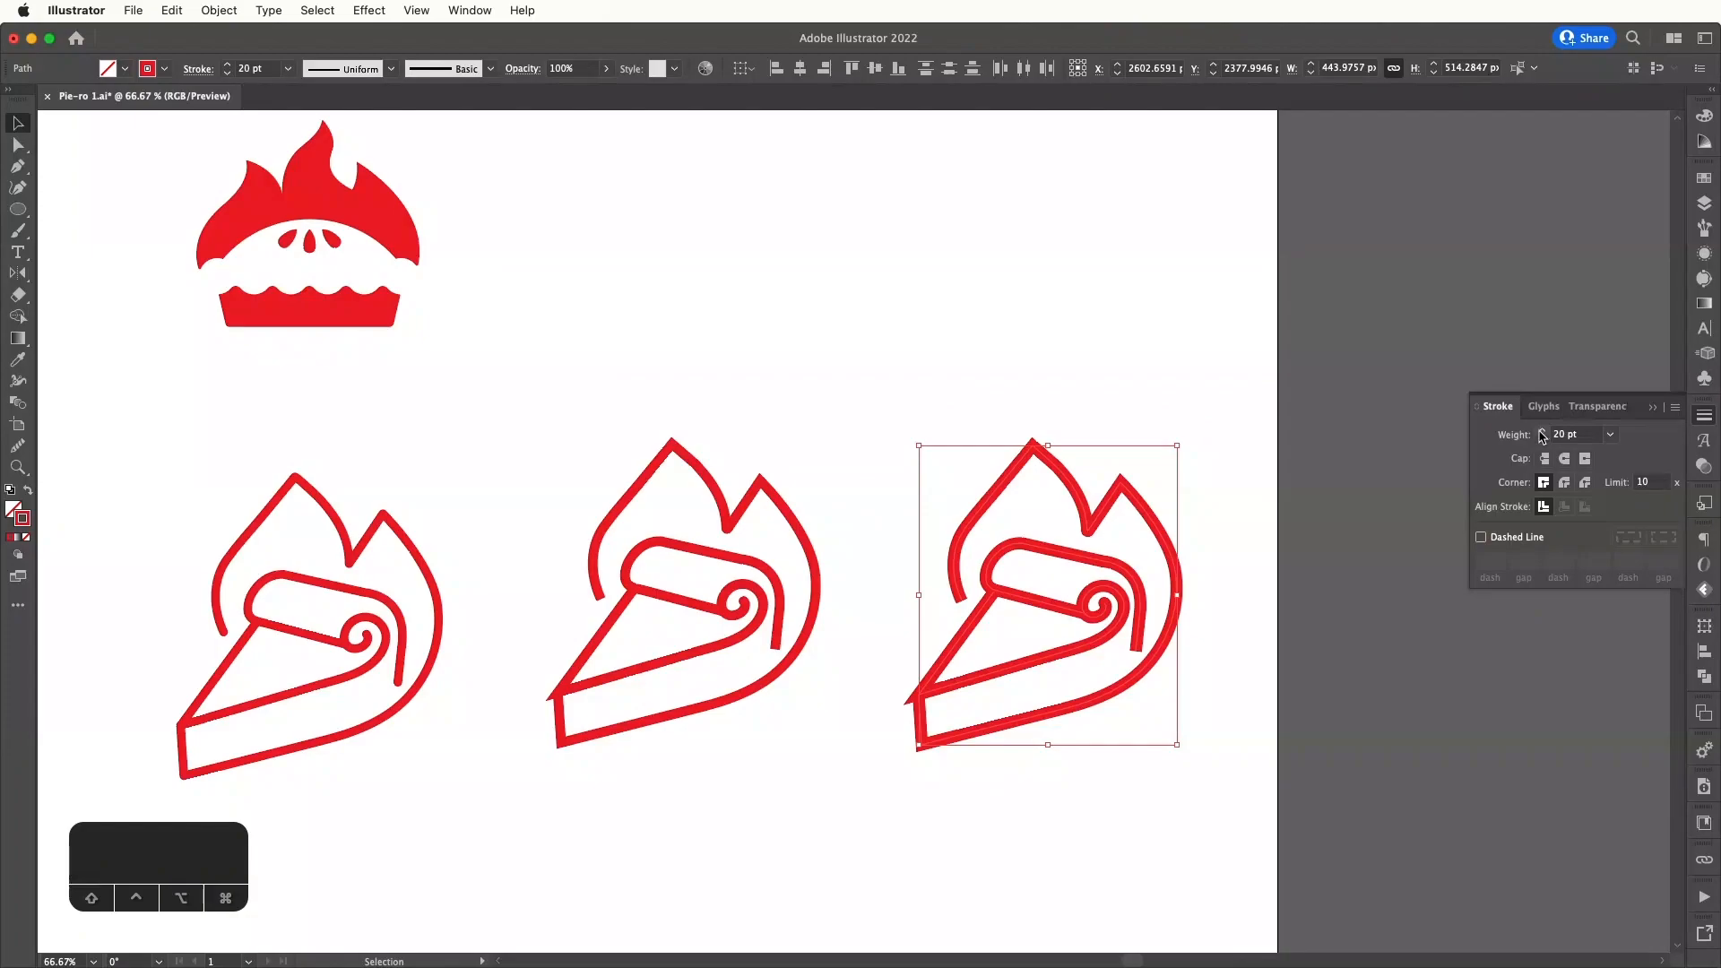
click(1257, 427)
- Thicken all the strokes of the fourth flame and slice further to 22 pt
scroll(1246, 462, down, 1)
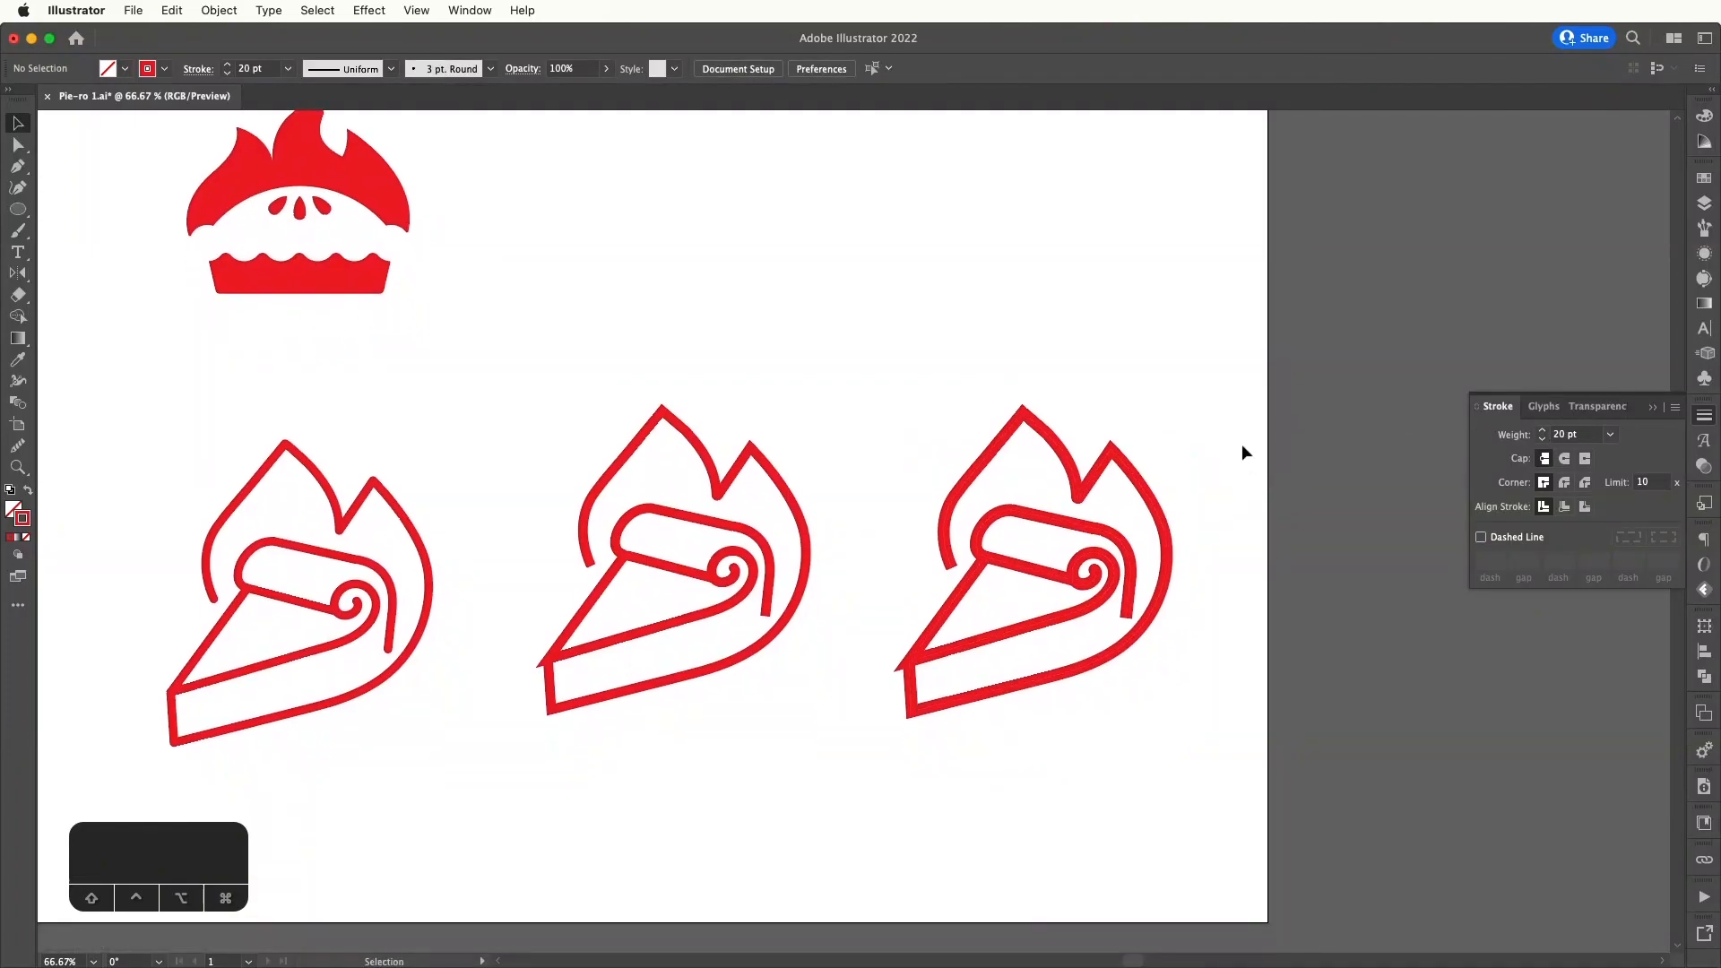
drag(907, 381, 1234, 758)
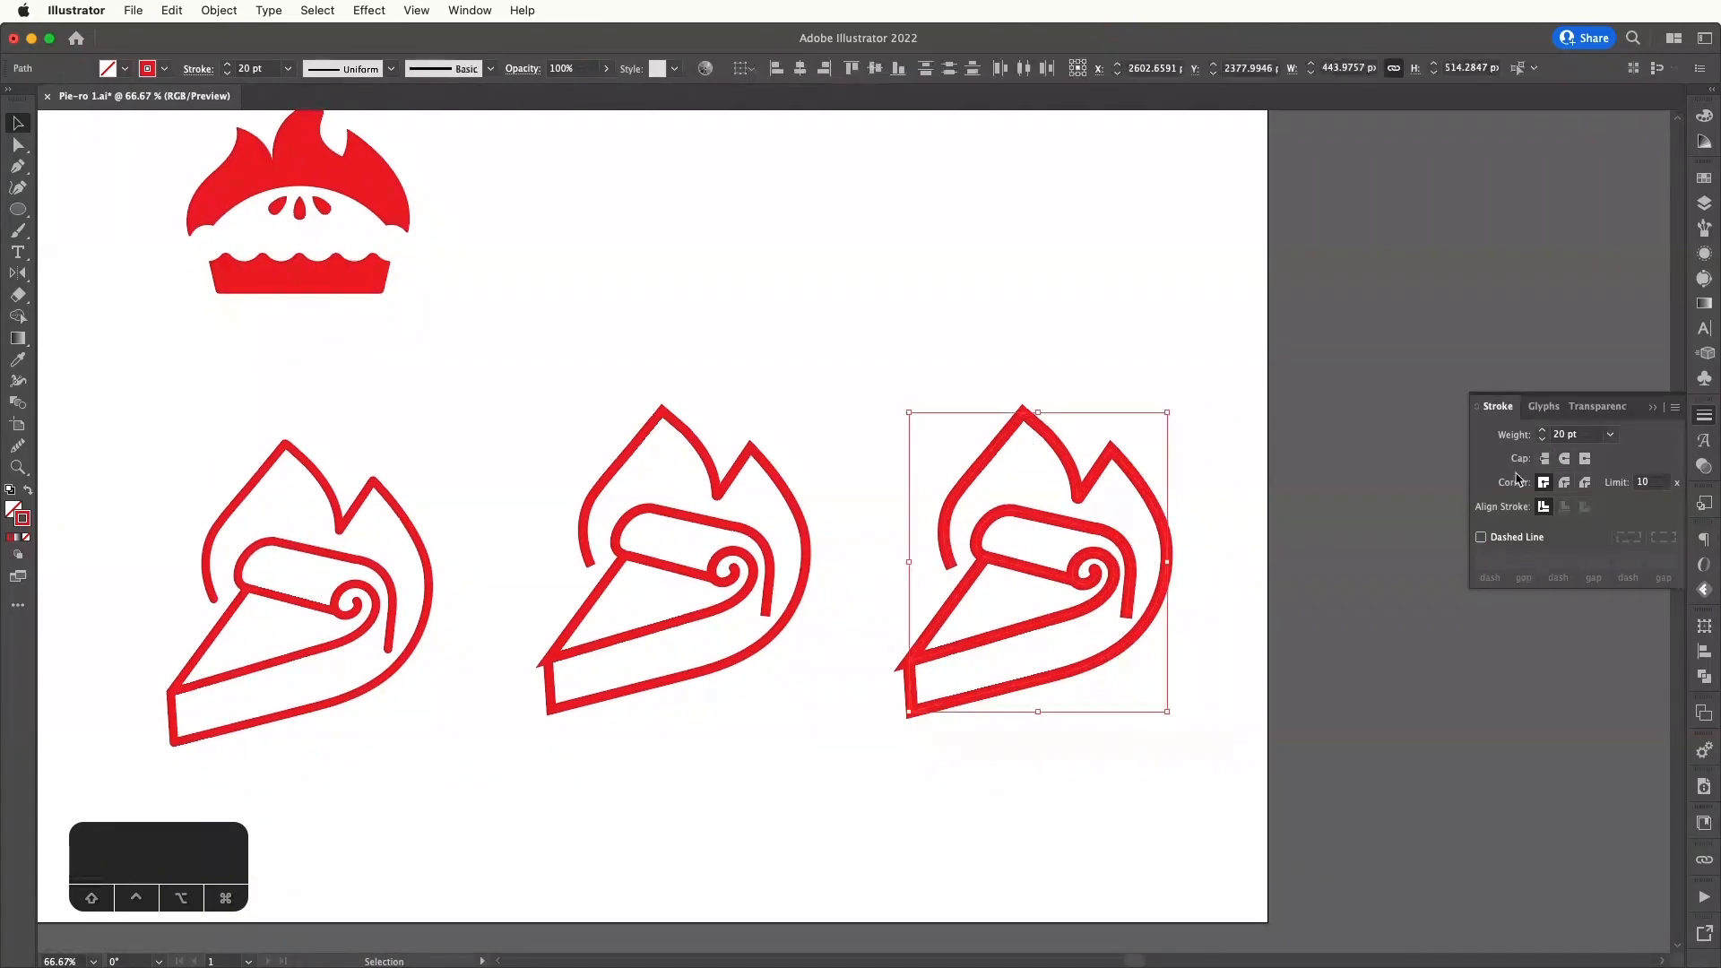
click(1543, 431)
click(1543, 431)
click(1207, 477)
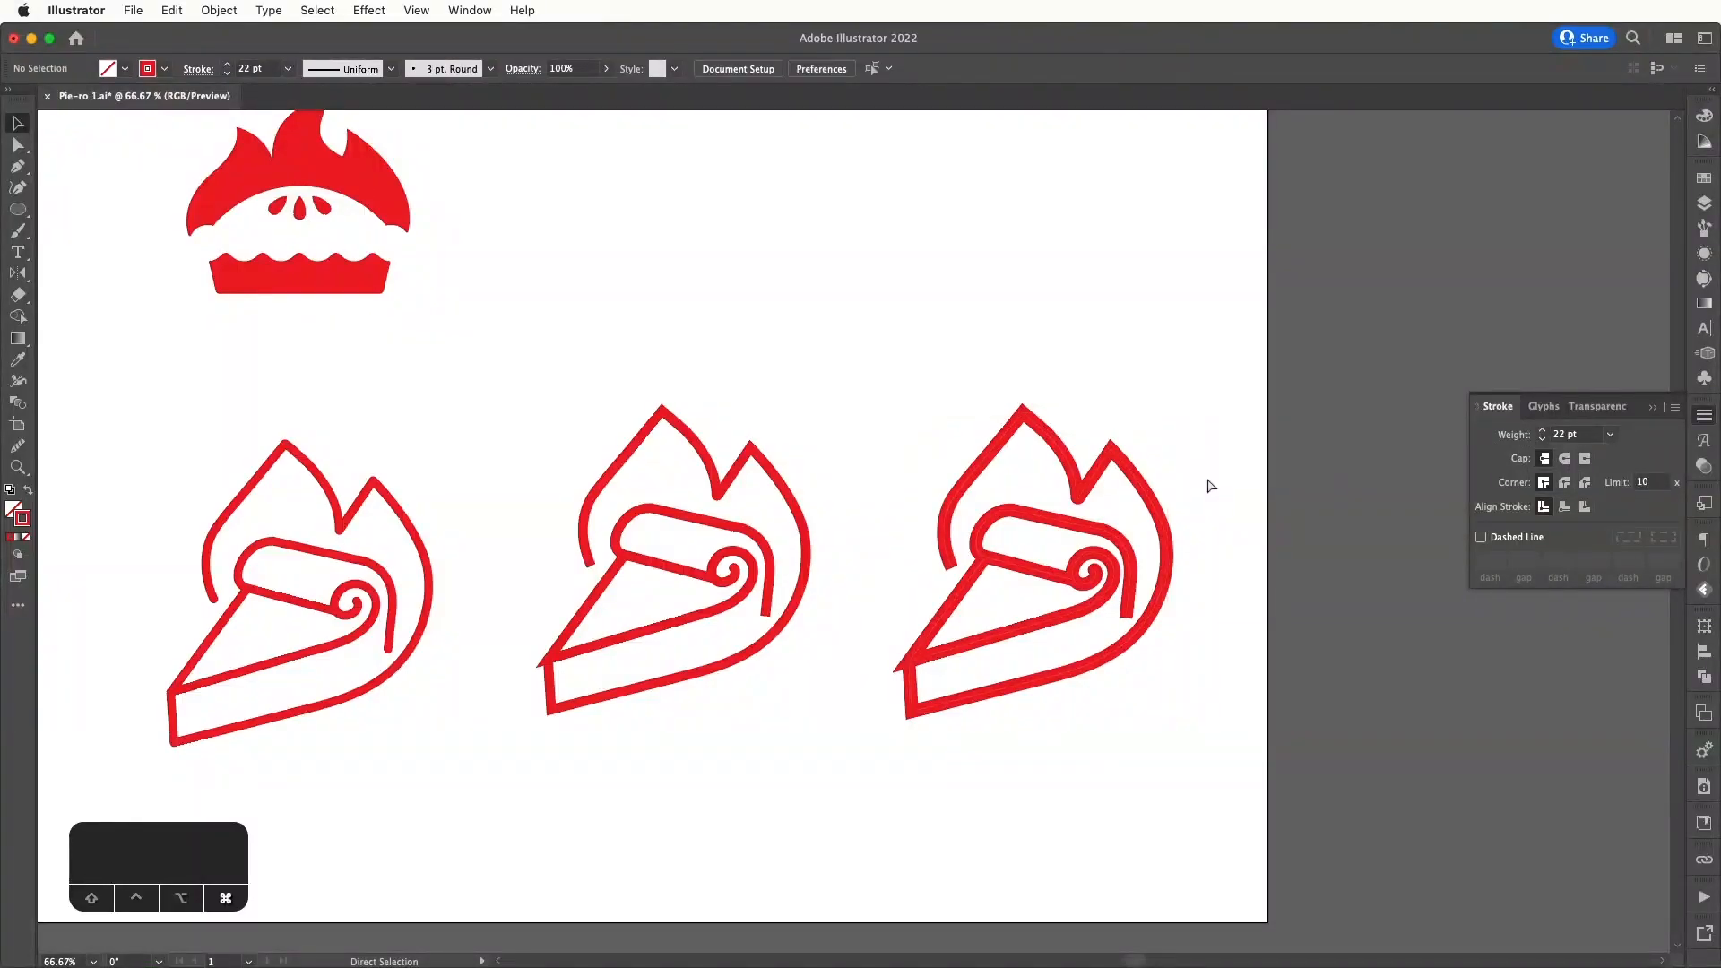
- Adjust the inner end anchor point of the fourth version's spiral to reshape its tip
key(super+=)
key(super+=)
key(super+=)
drag(1198, 465, 640, 388)
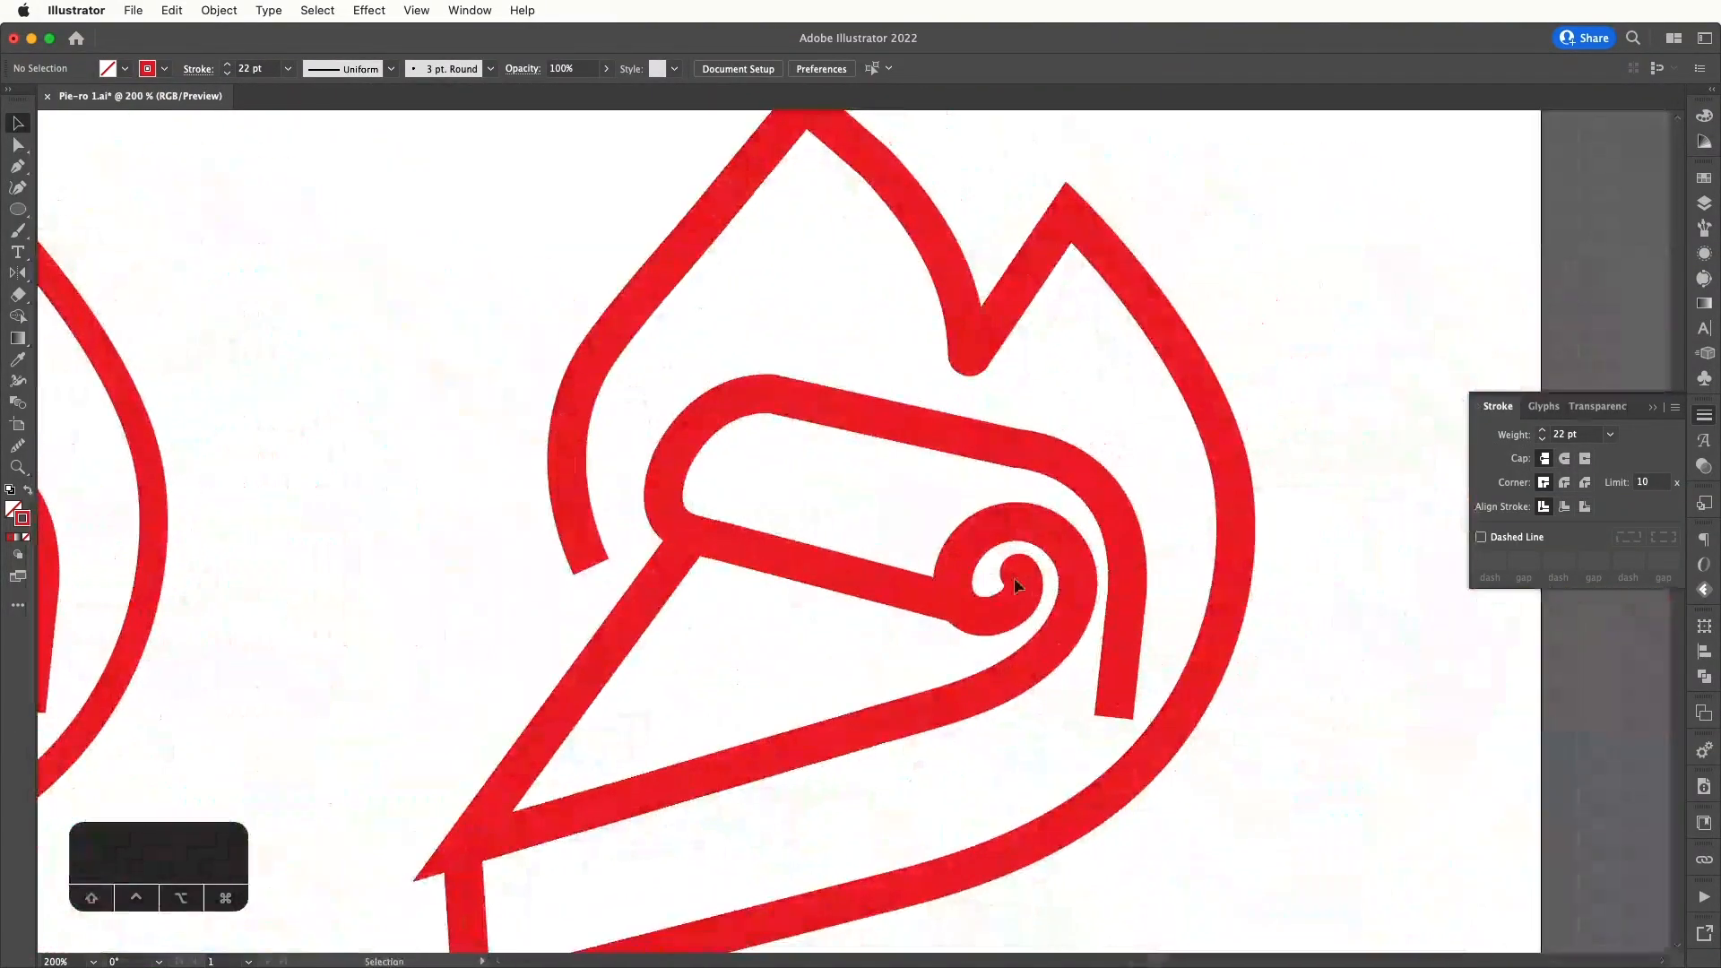
key(a)
click(1026, 581)
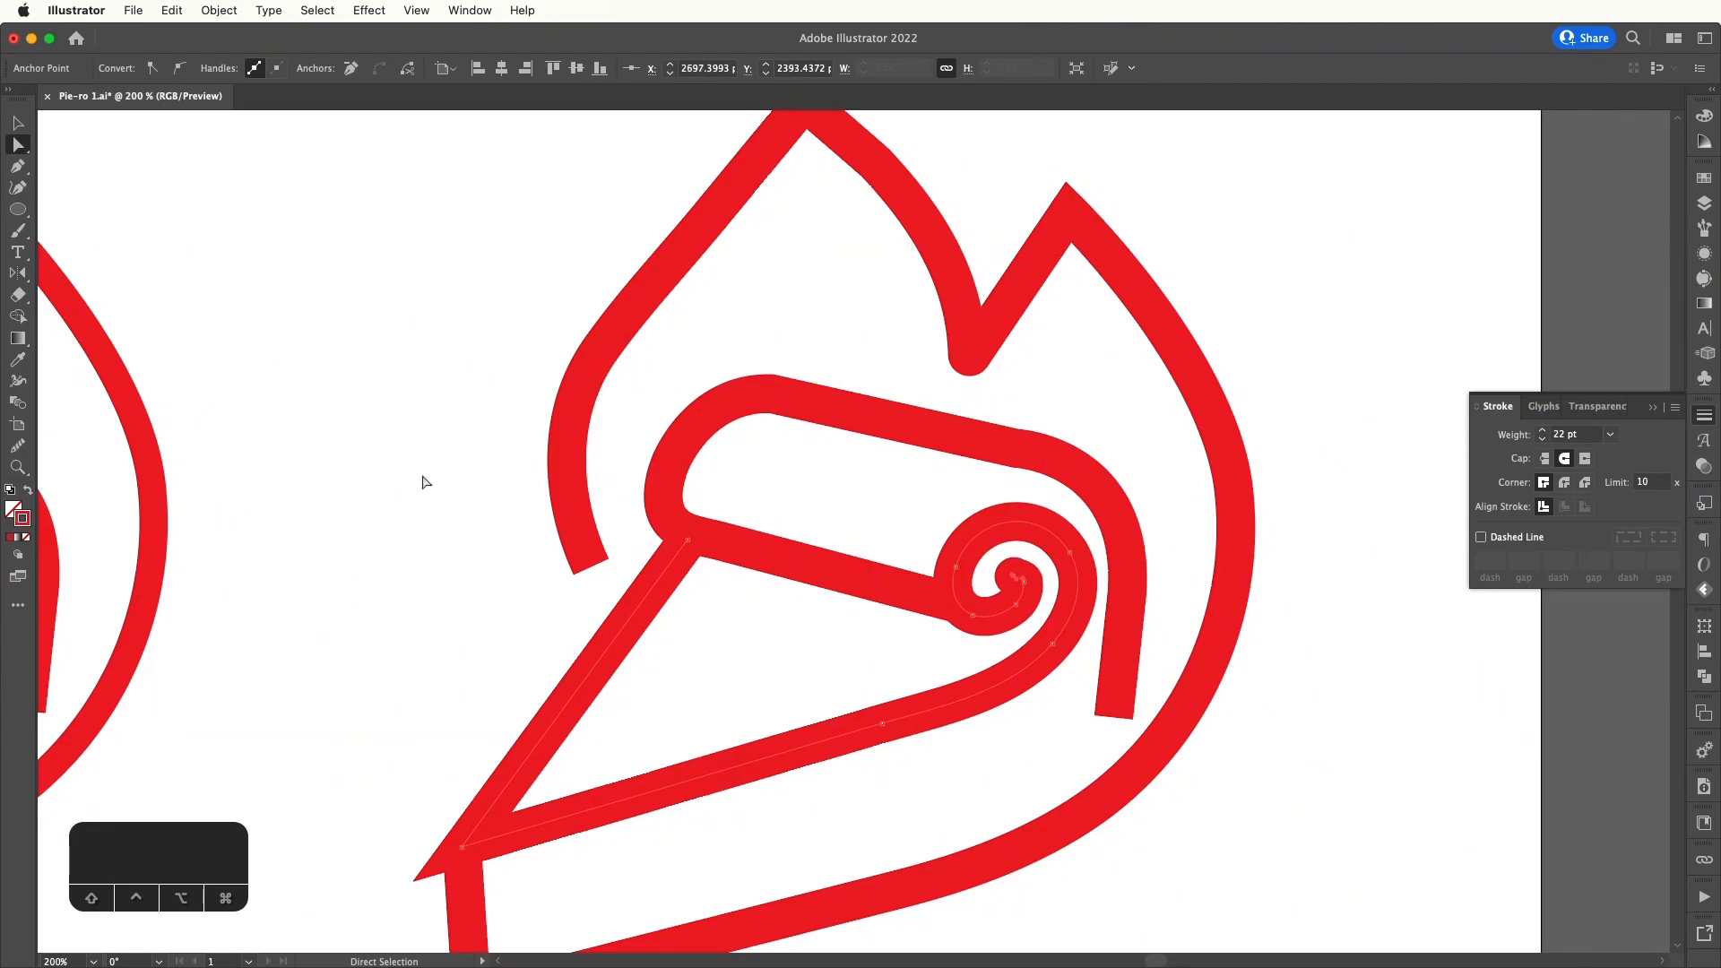
- Try smoothing the inner curl of the fourth version's spiral with the Smooth tool, and undo the last changes
click(18, 446)
mouse_move(1020, 594)
mouse_down()
mouse_move(1017, 579)
mouse_move(1018, 595)
mouse_up()
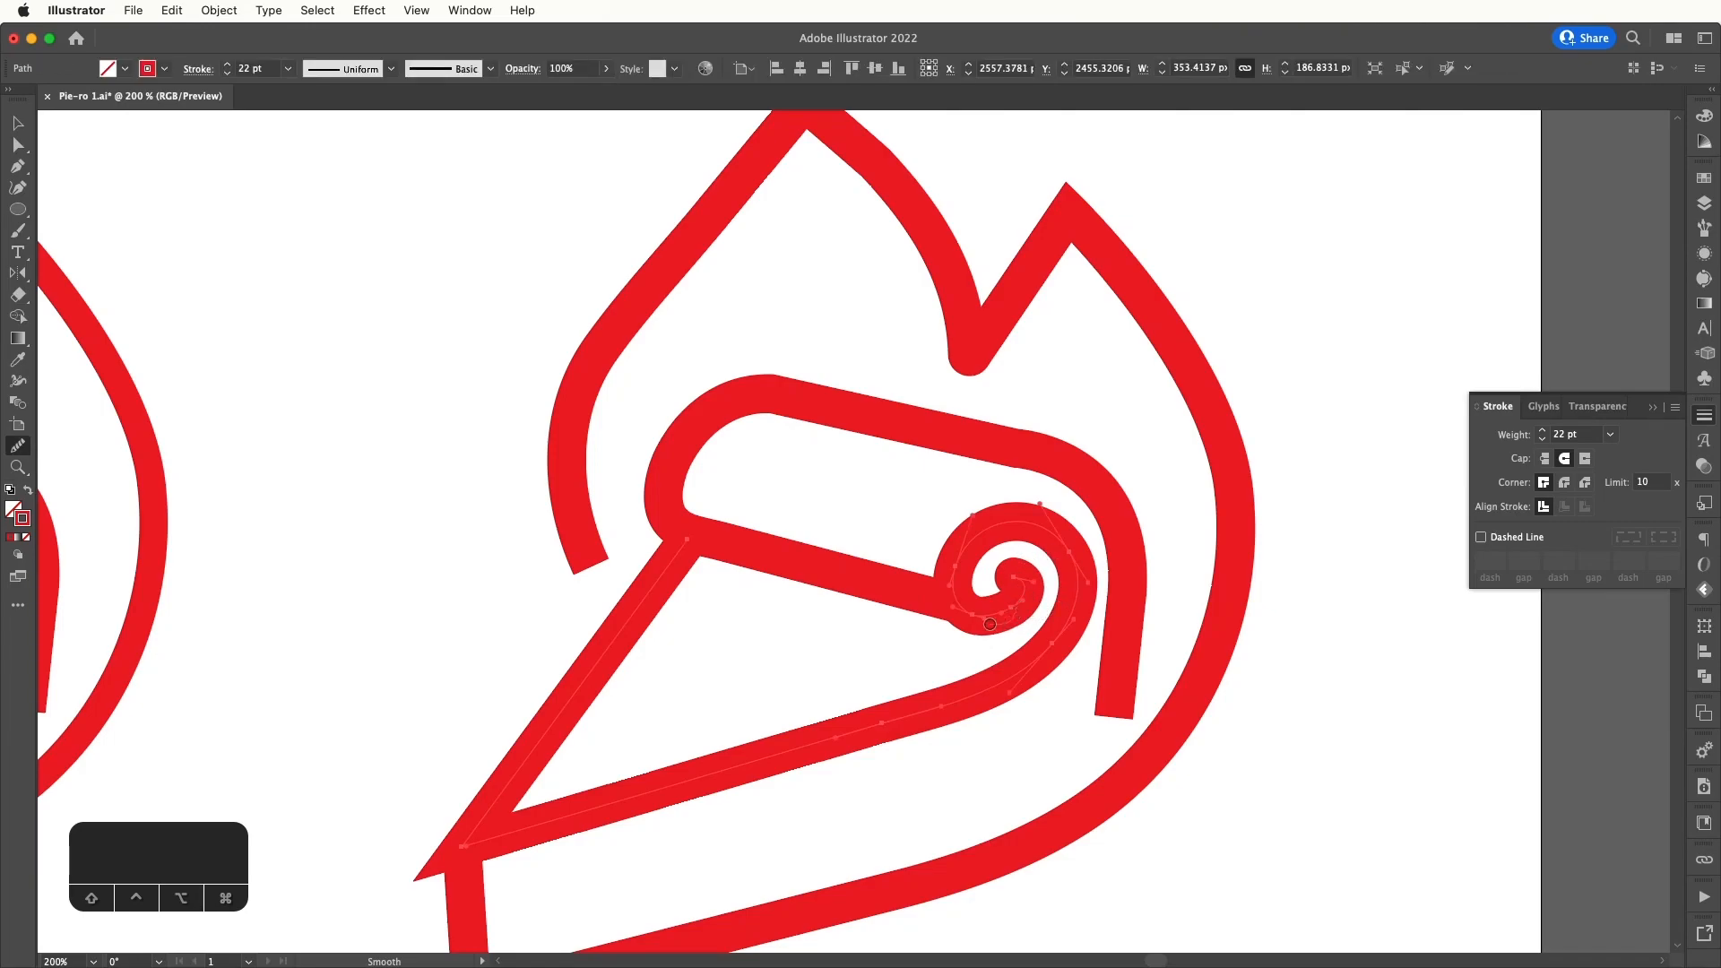
key(super+z)
key(super+z)
key(super+z)
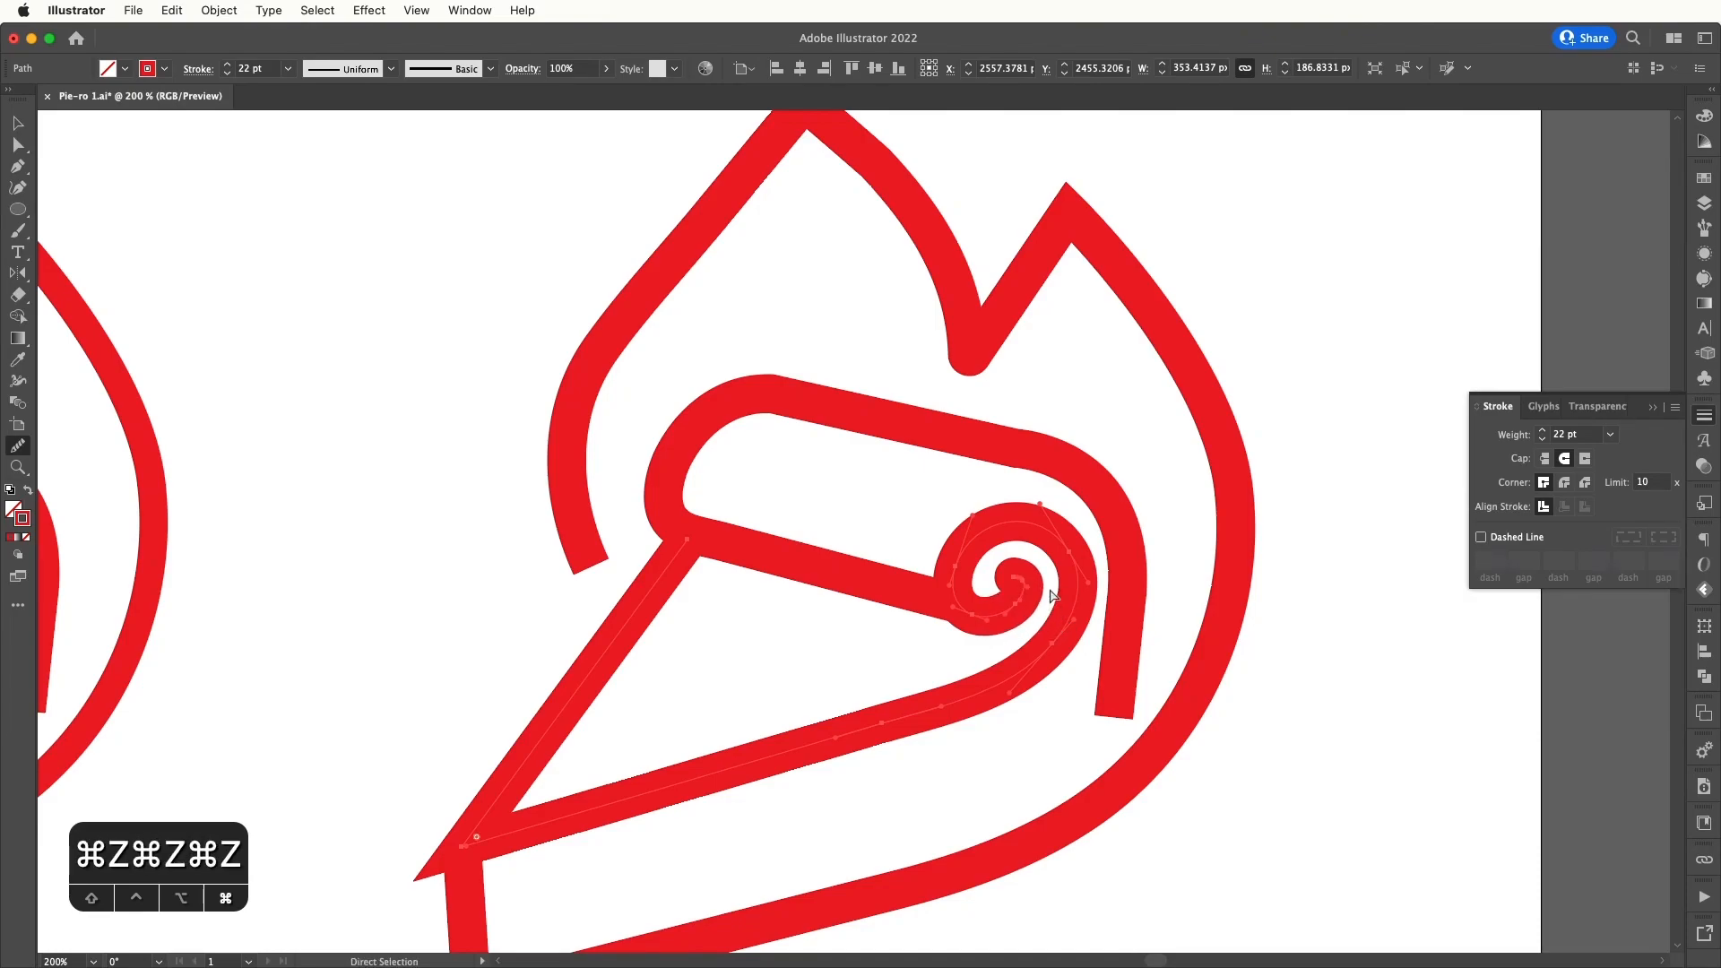
- Reposition the inner end anchor point of the fourth version's spiral slightly to round out its tip
key(a)
click(1346, 522)
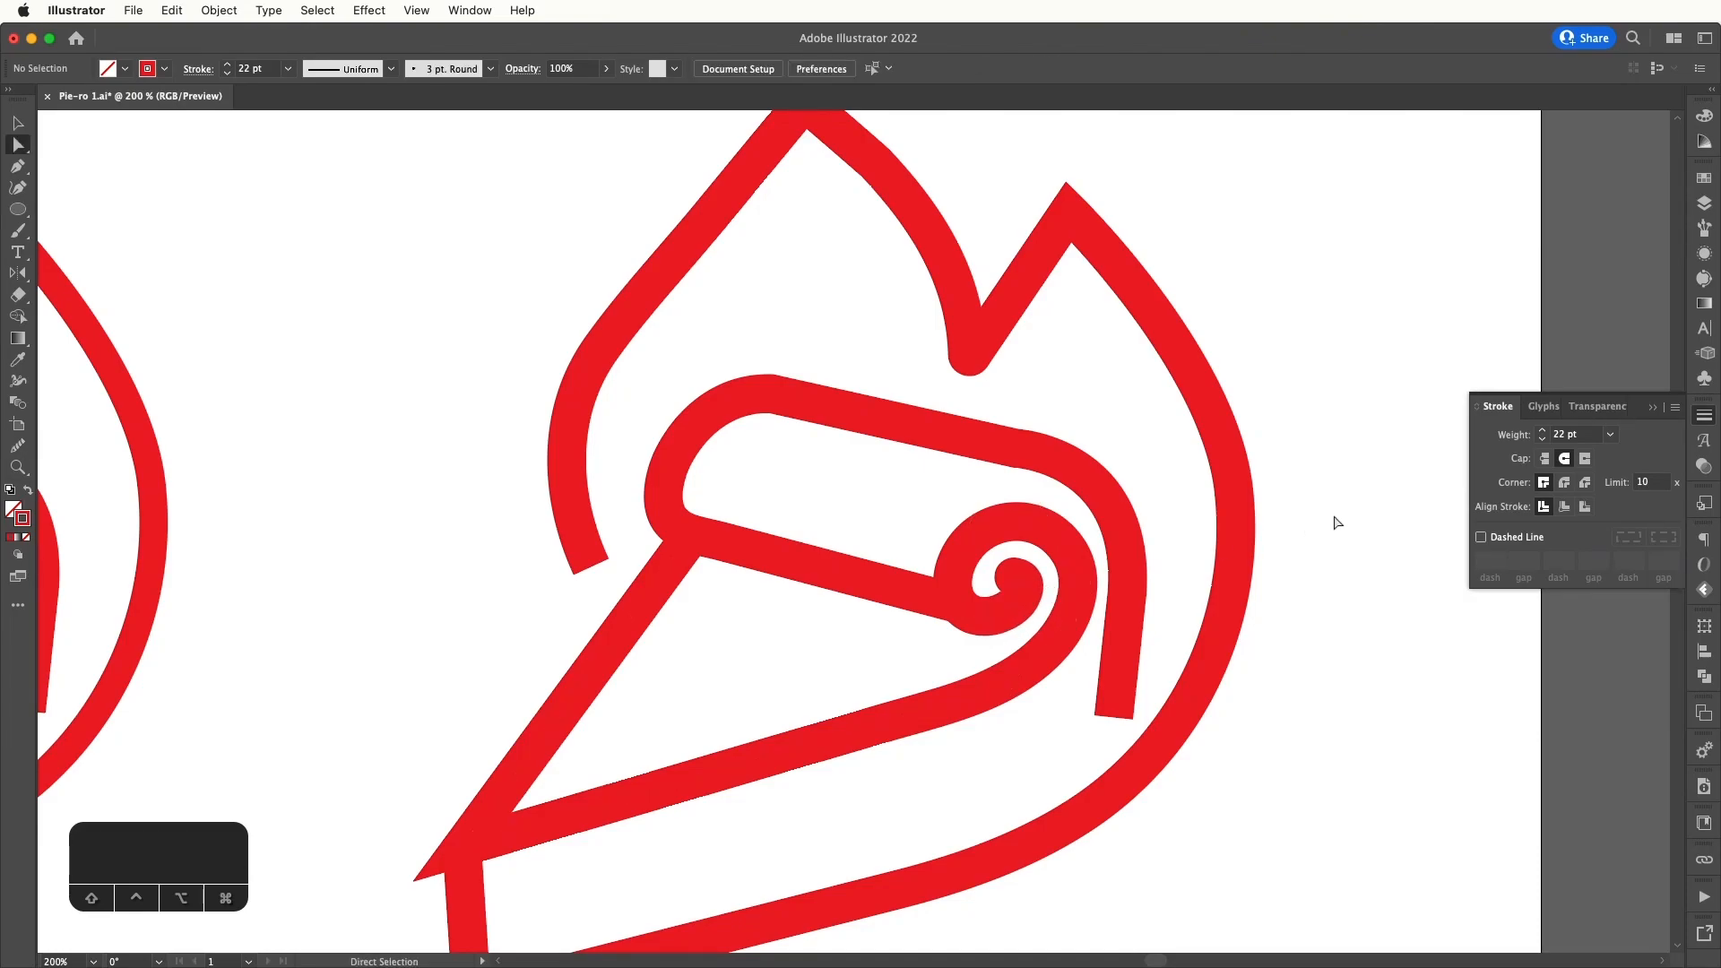
super+click(1058, 584)
key(super+equal)
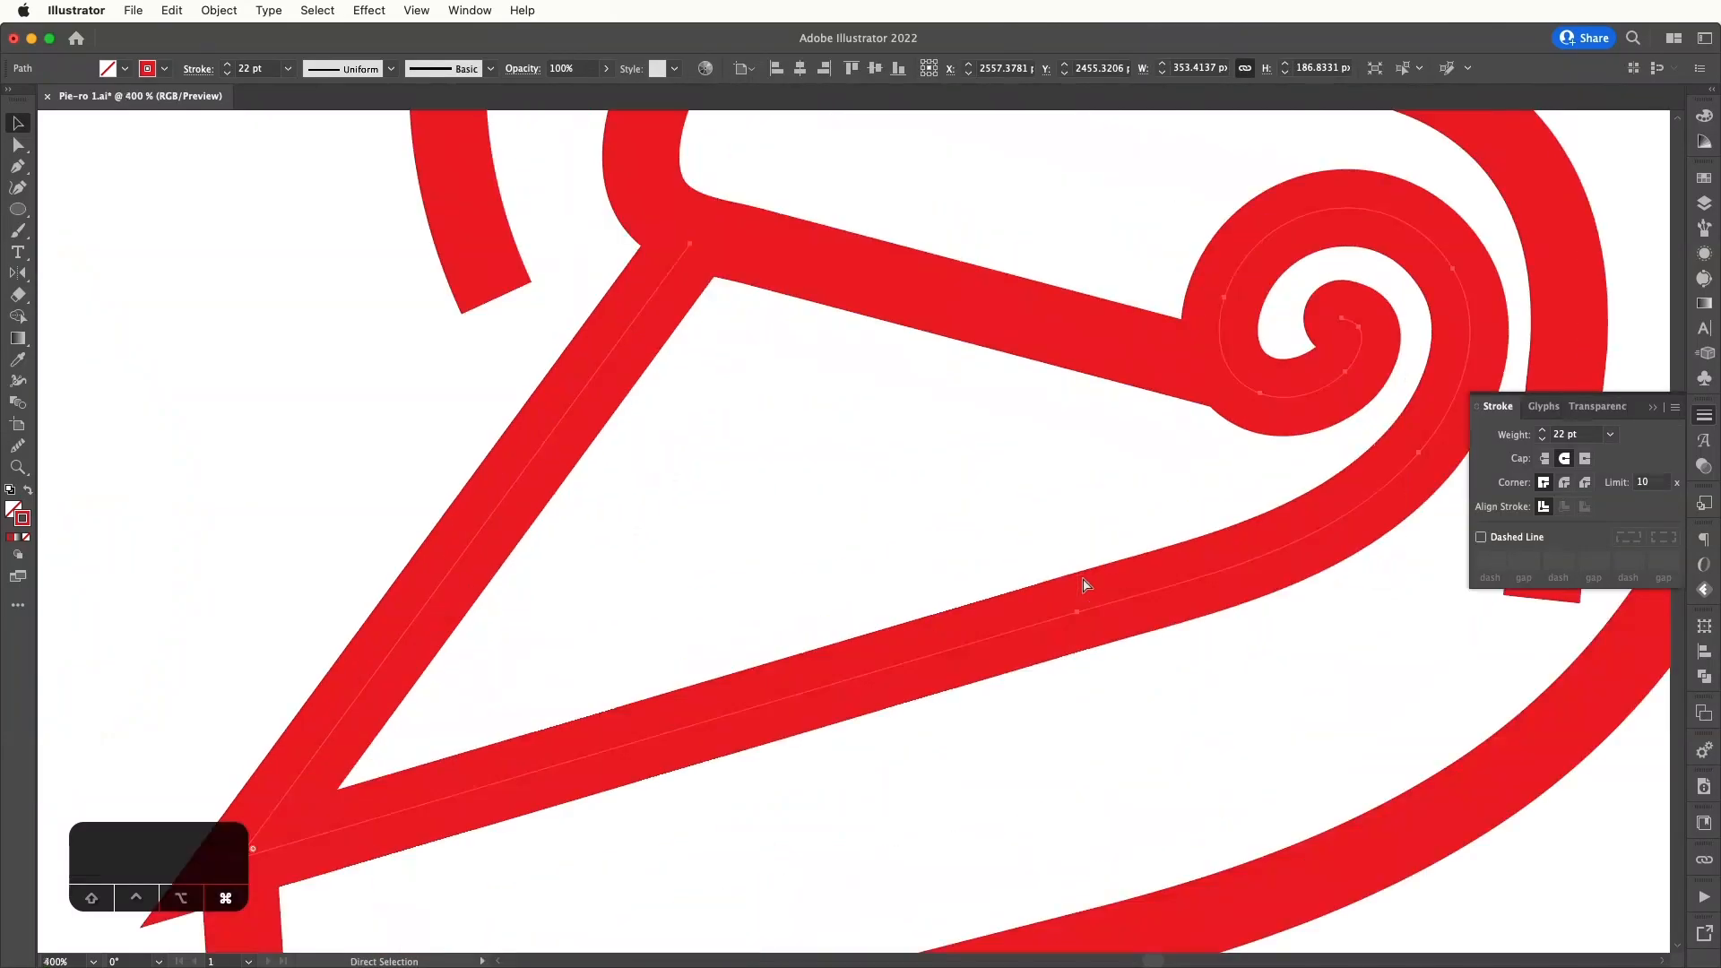
key(super+equal)
drag(1083, 578, 730, 723)
click(1252, 311)
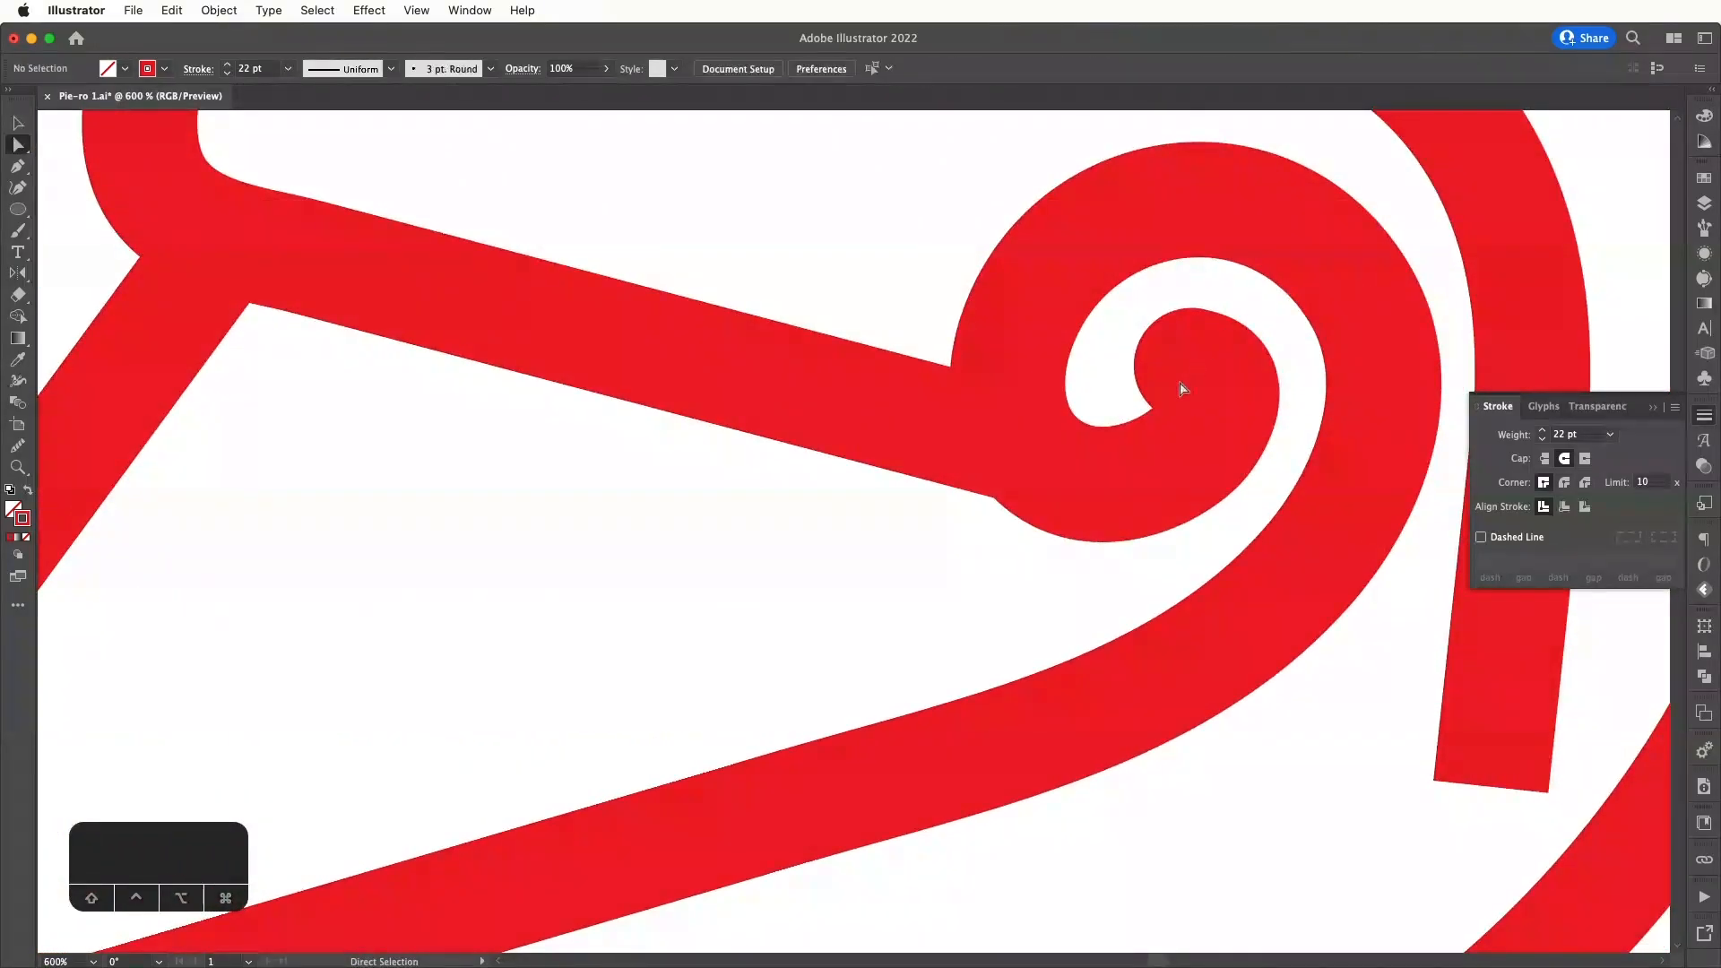
mouse_move(1190, 368)
mouse_down()
mouse_move(1222, 378)
mouse_move(1202, 369)
mouse_up()
mouse_move(1200, 364)
mouse_down()
mouse_move(1182, 360)
mouse_move(1221, 369)
mouse_move(1196, 362)
mouse_up()
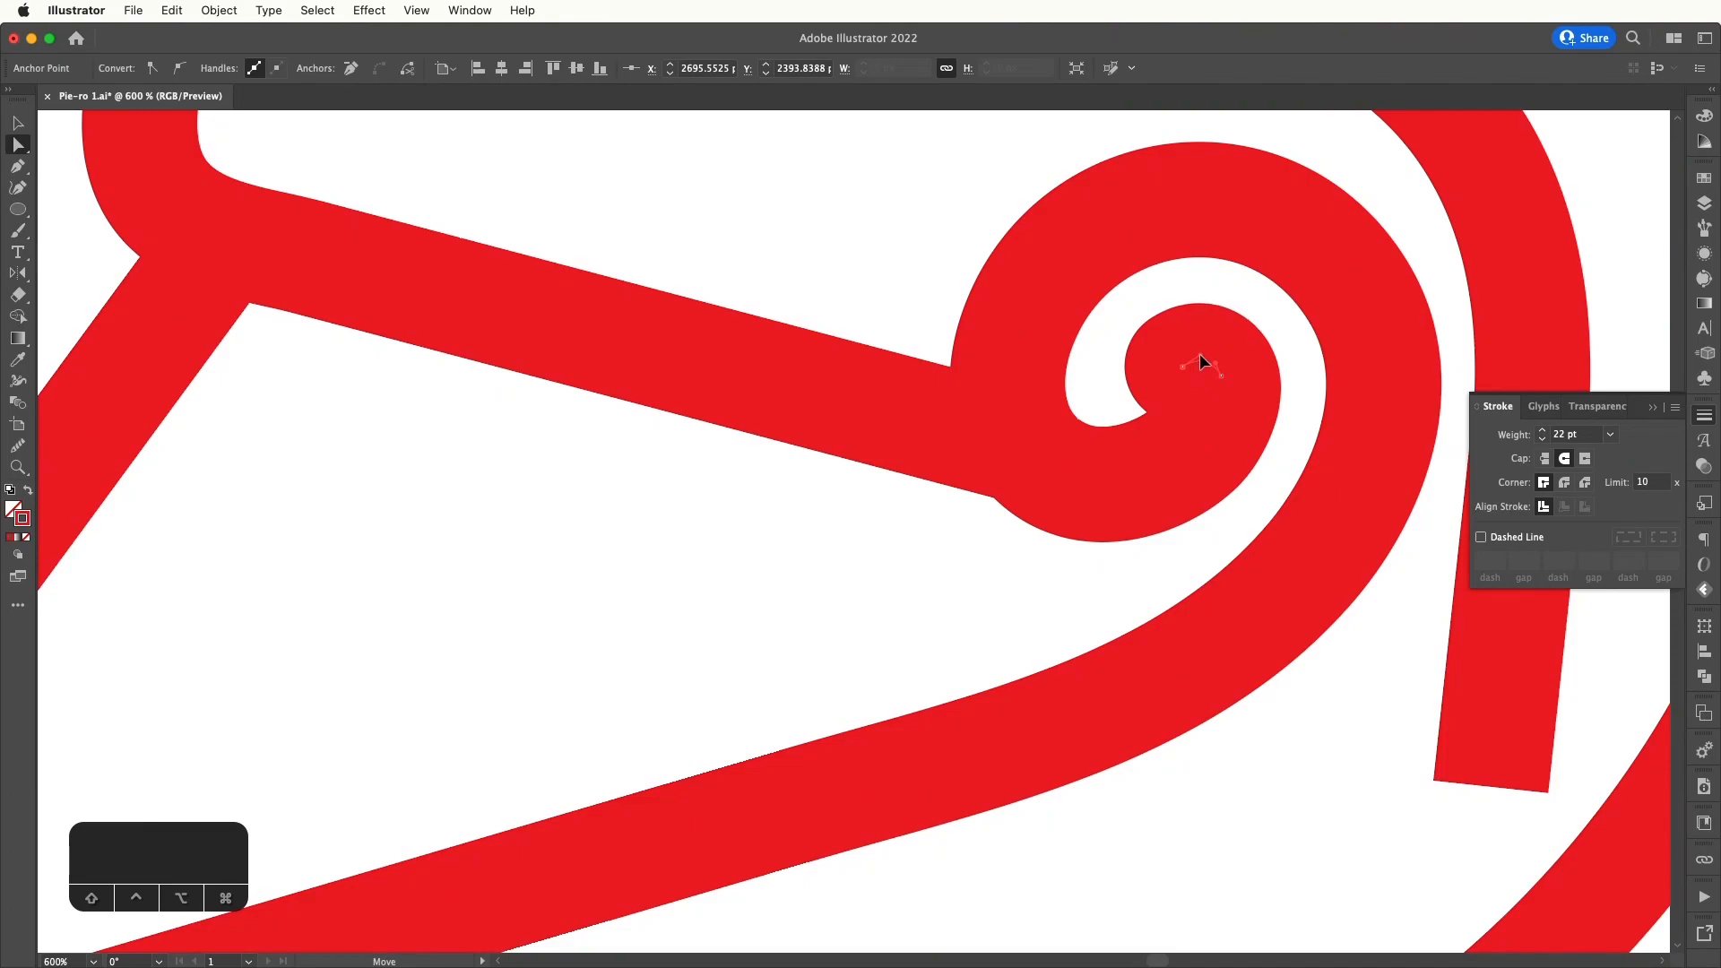
click(1195, 299)
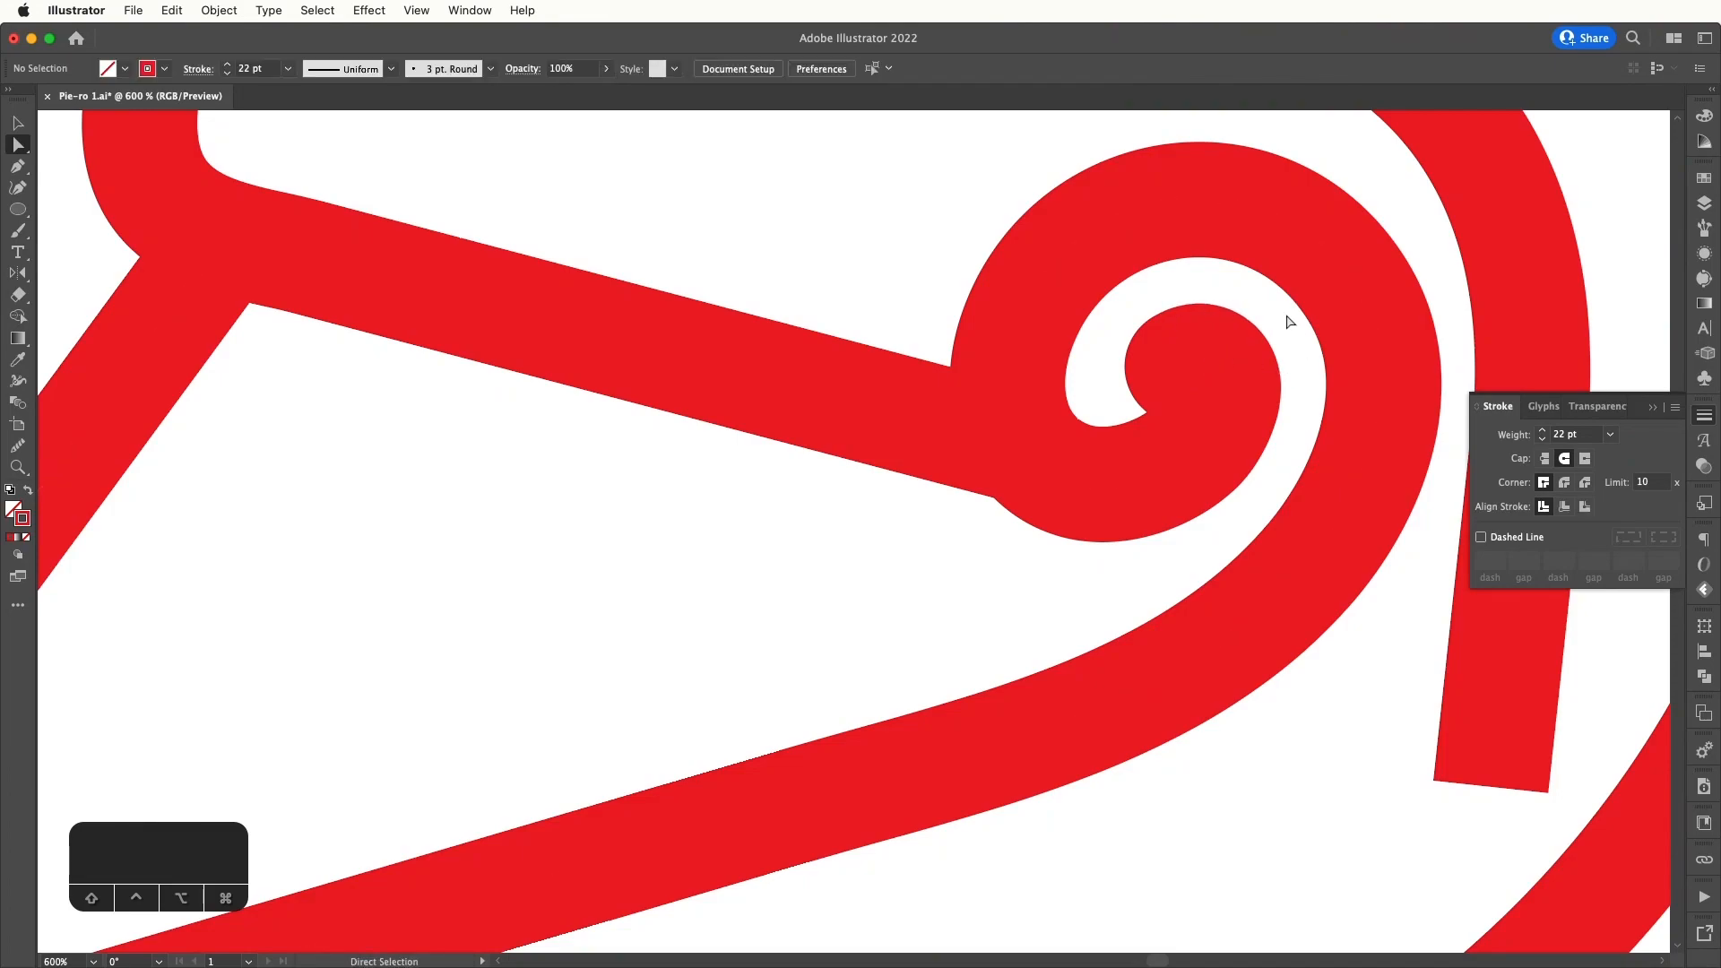
- Examine the whole fourth version of the flaming slice beside the third to judge its balance
key(super+minus)
key(super+minus)
key(super+minus)
key(super+minus)
key(super+minus)
key(super+minus)
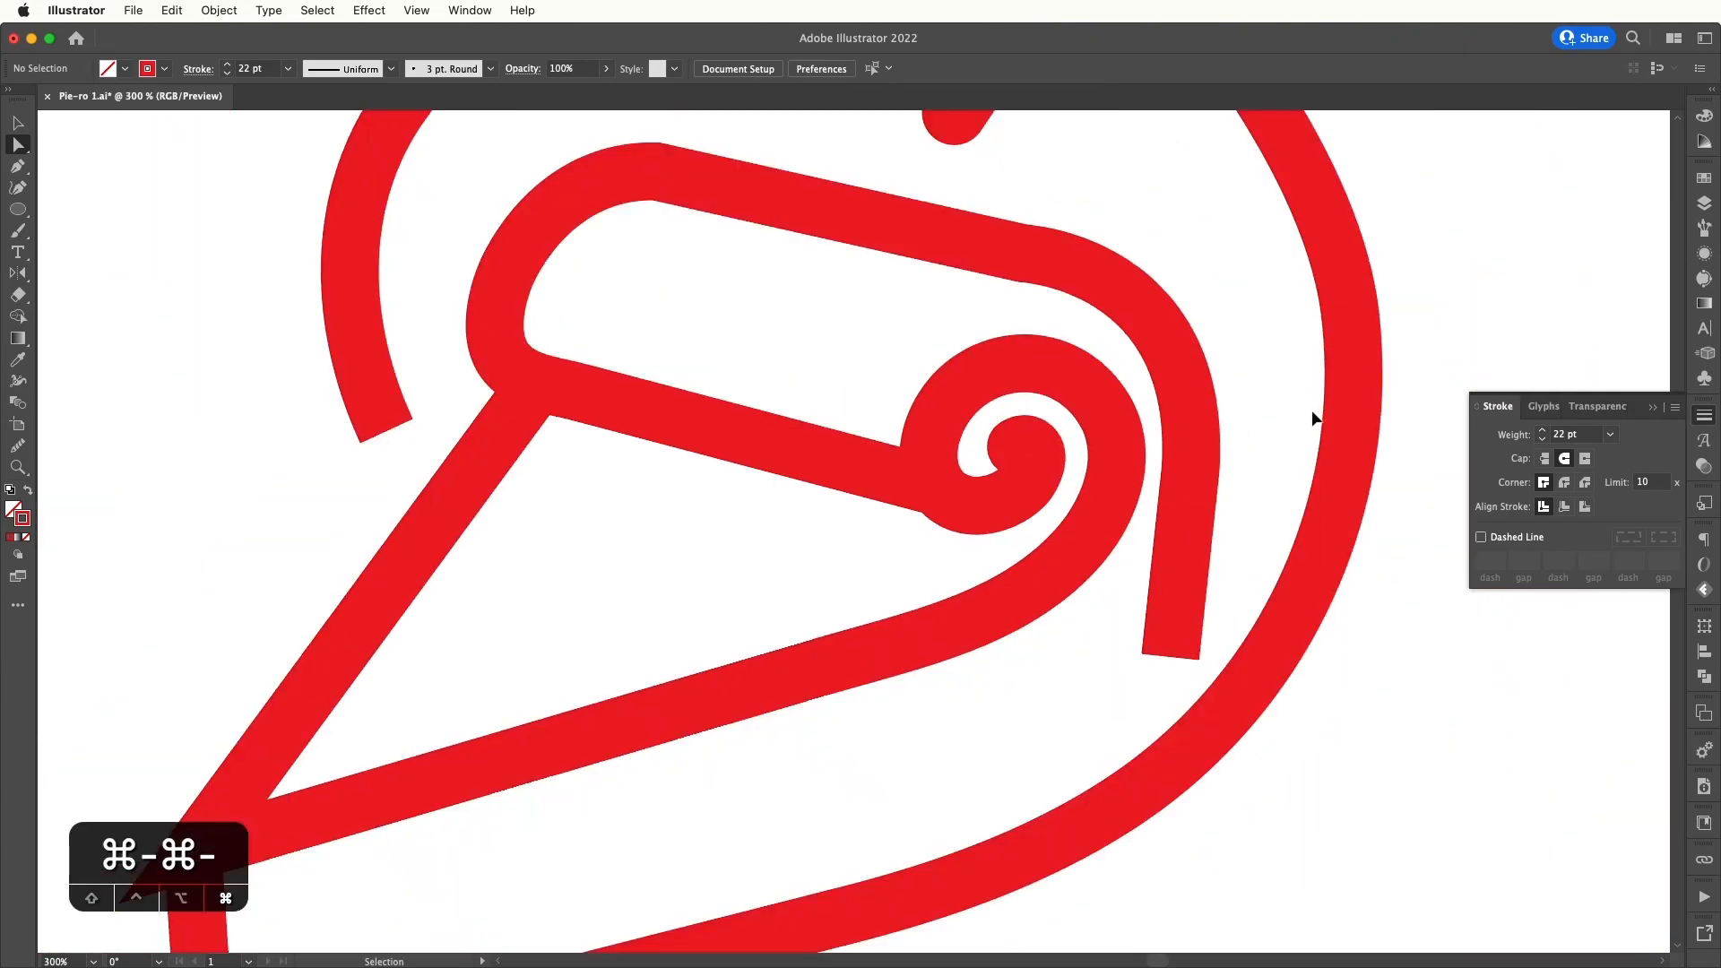
key(super+equal)
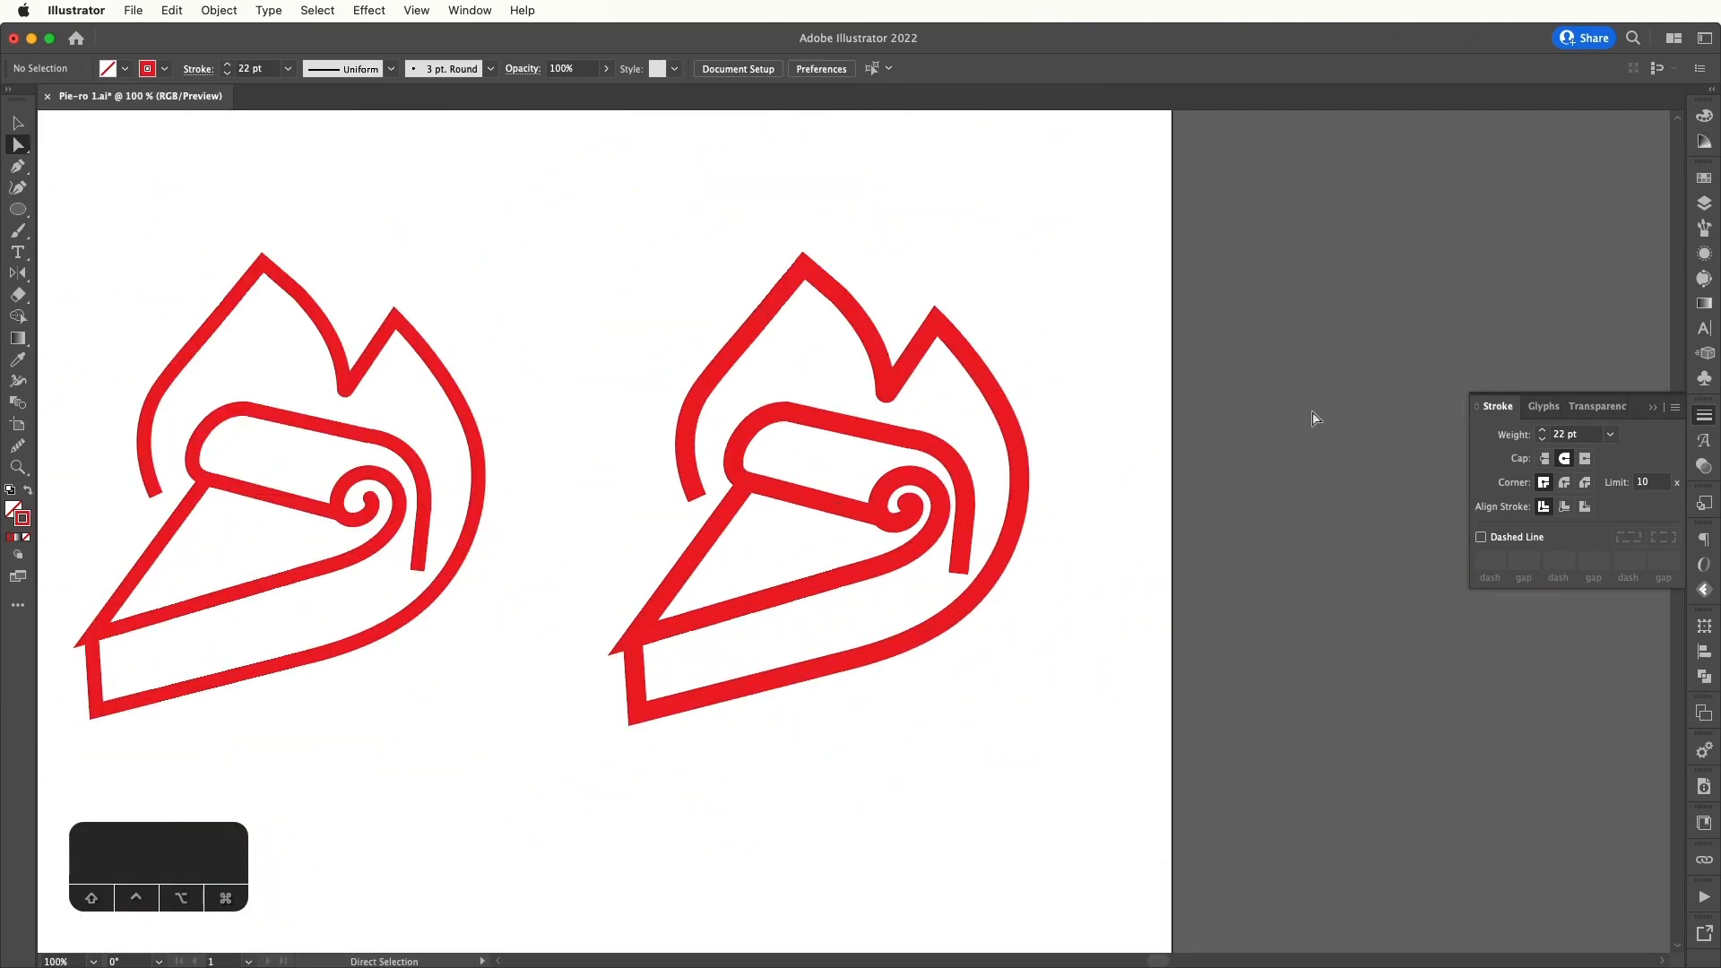
drag(1202, 415, 1418, 385)
key(v)
drag(1314, 353, 1339, 339)
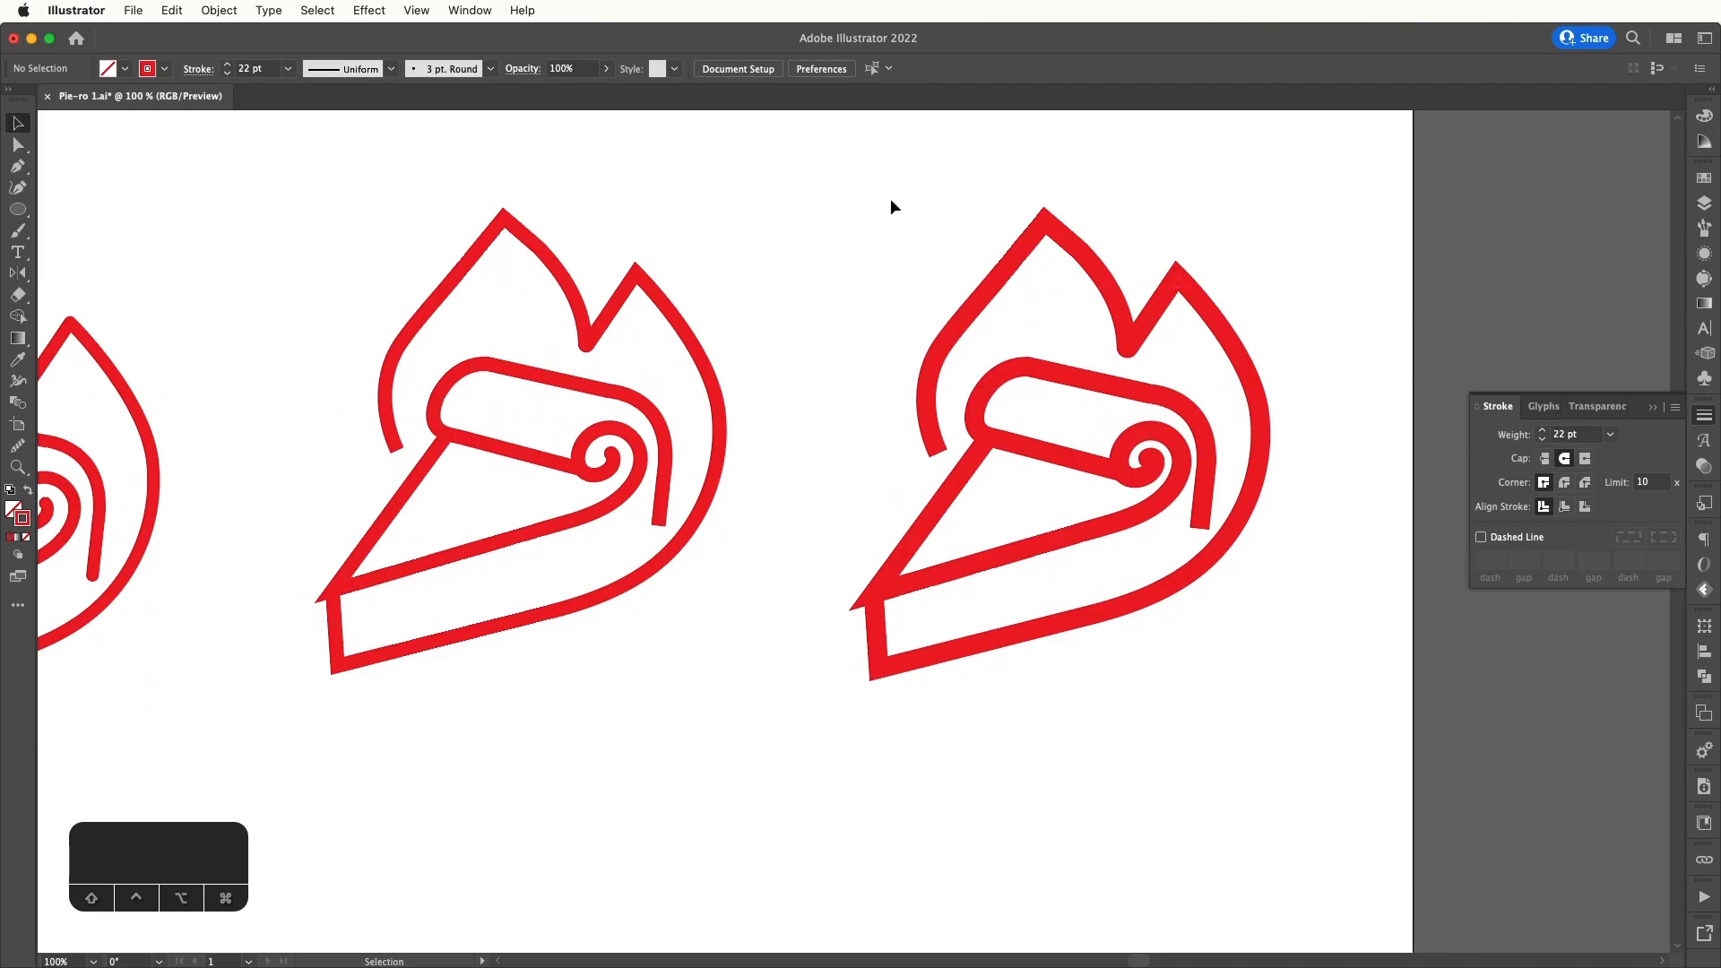
drag(890, 199, 1332, 647)
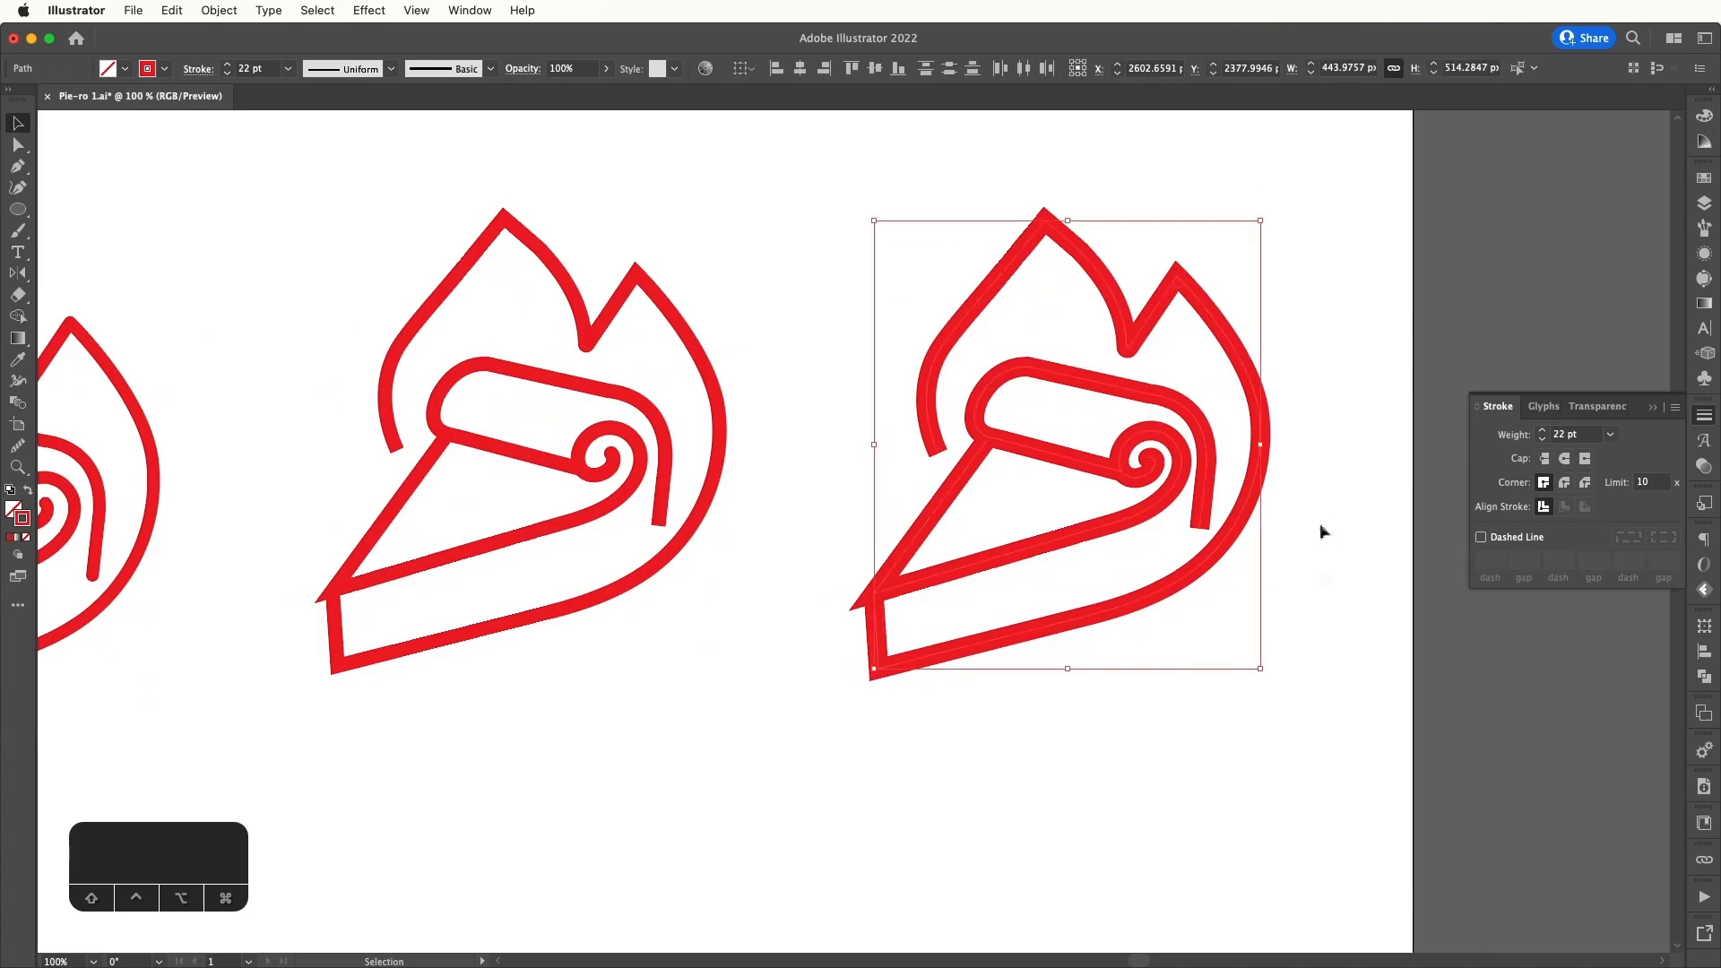
key(super+shift+a)
- Shift the lower anchor points of the fourth version's crust strip slightly outward, so its end meets the flame outline
key(a)
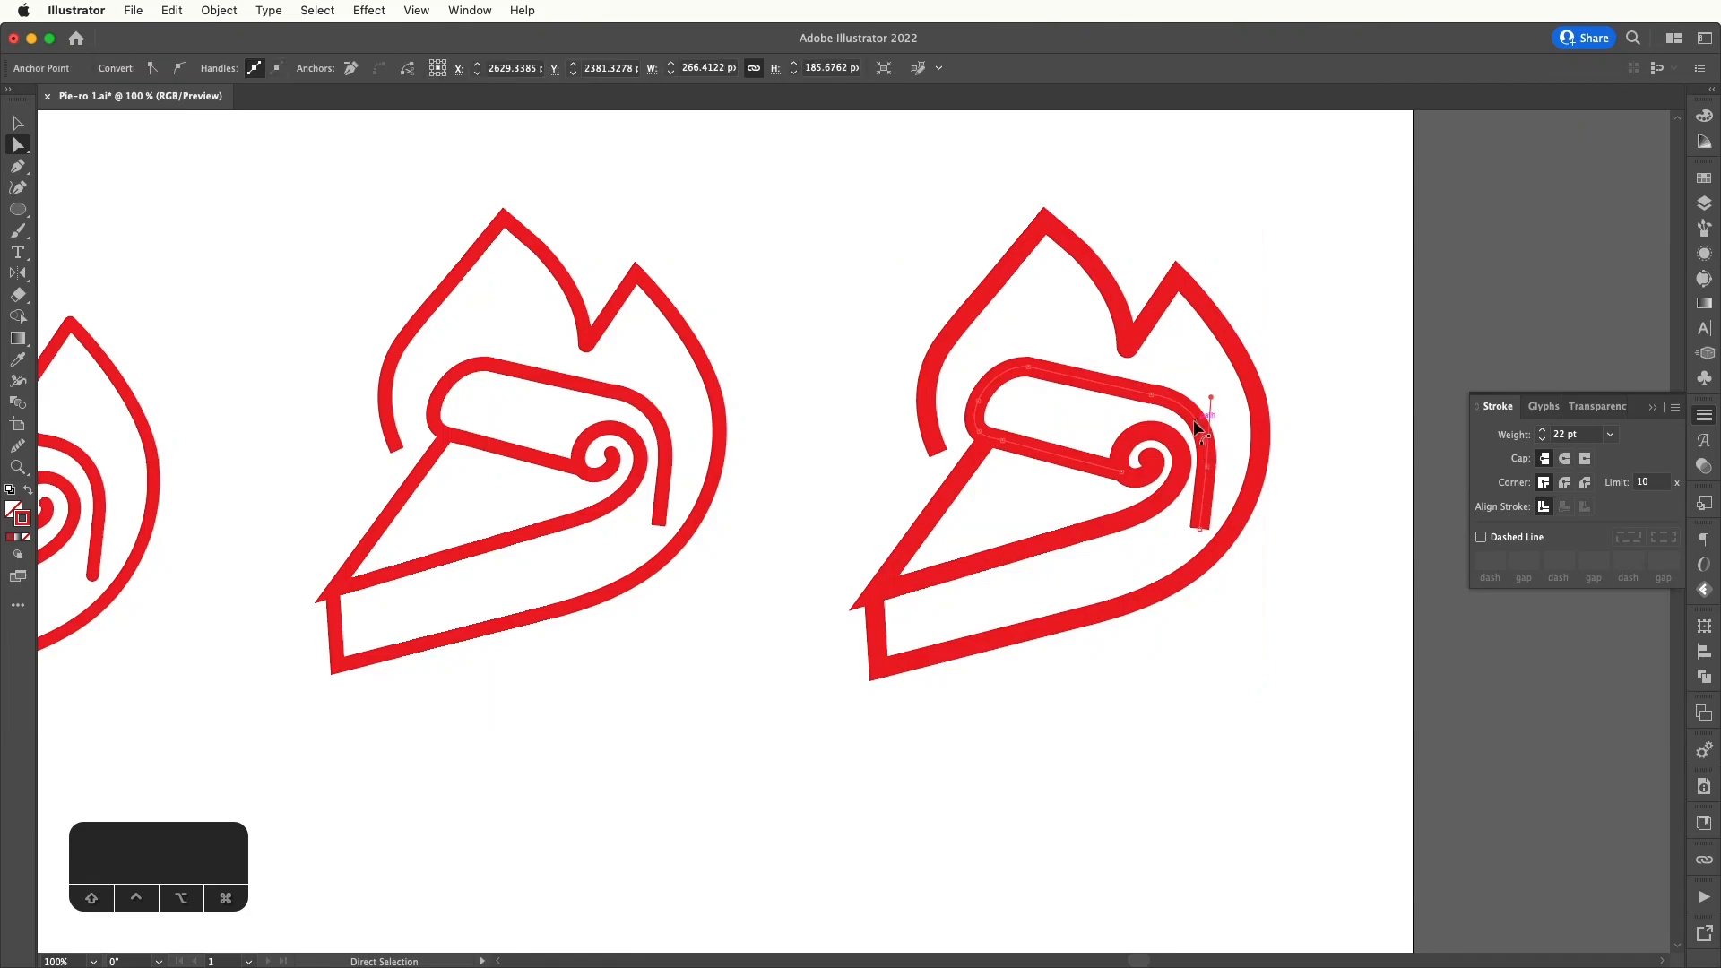
click(1138, 398)
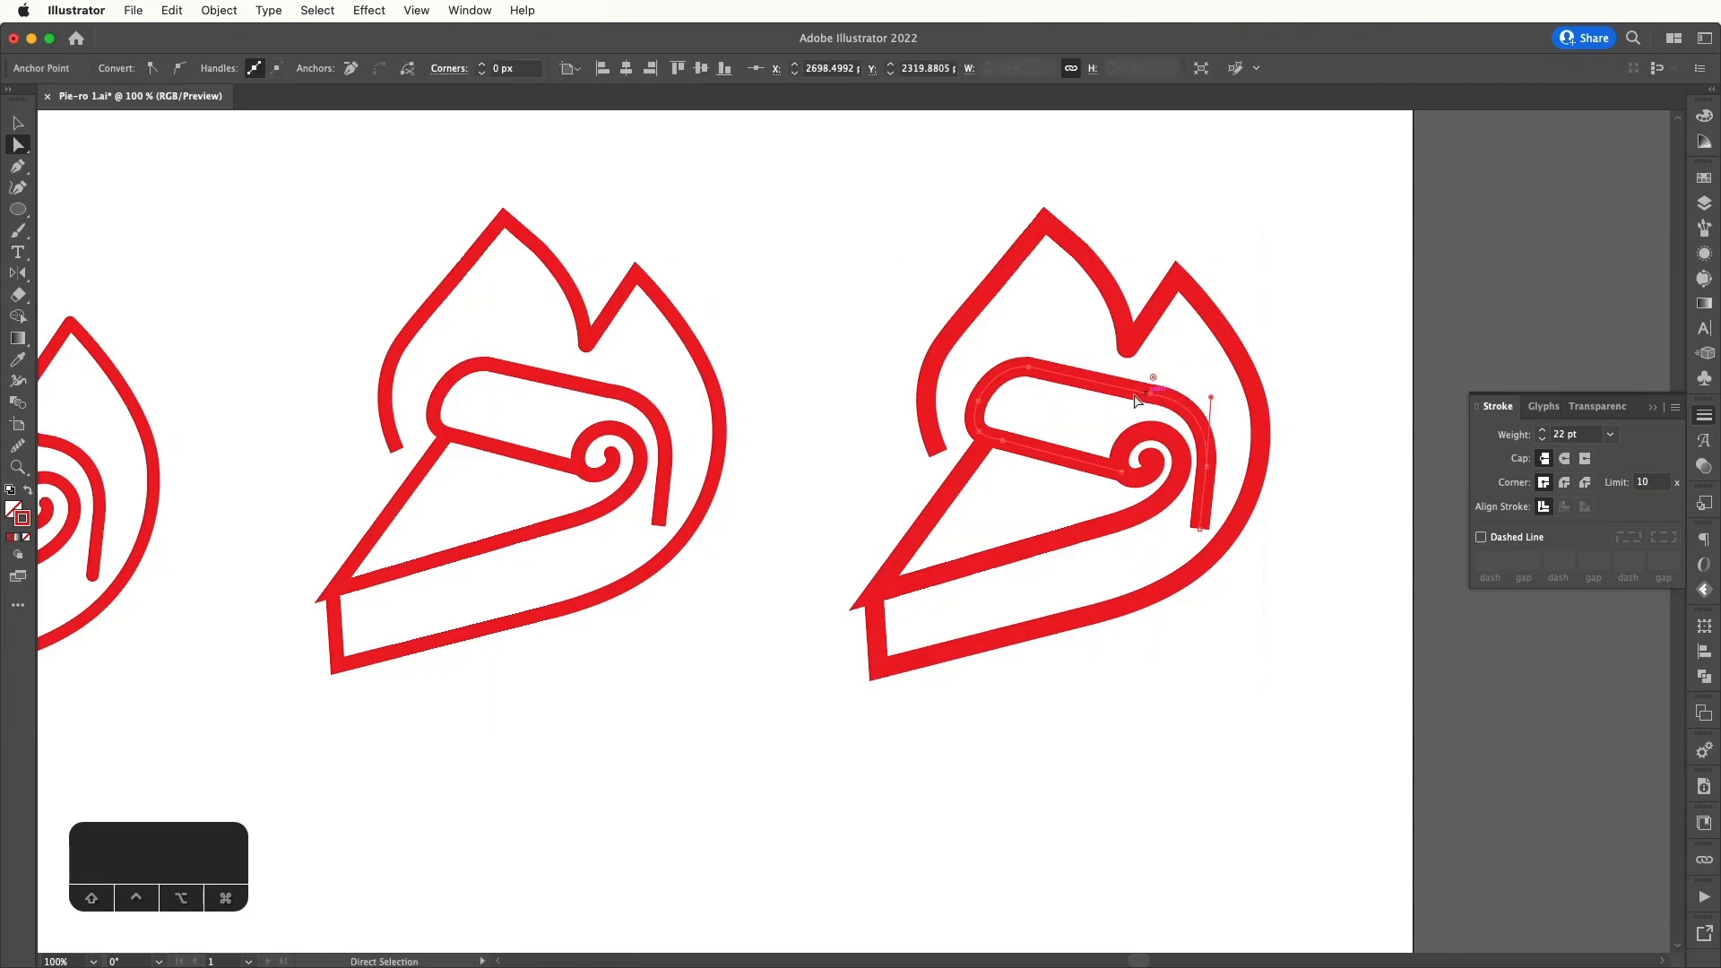
click(1210, 467)
drag(1207, 467, 1217, 478)
click(1304, 513)
- Duplicate the artboard together with its artwork beside the original using the Artboard tool
scroll(1318, 520, down, 1)
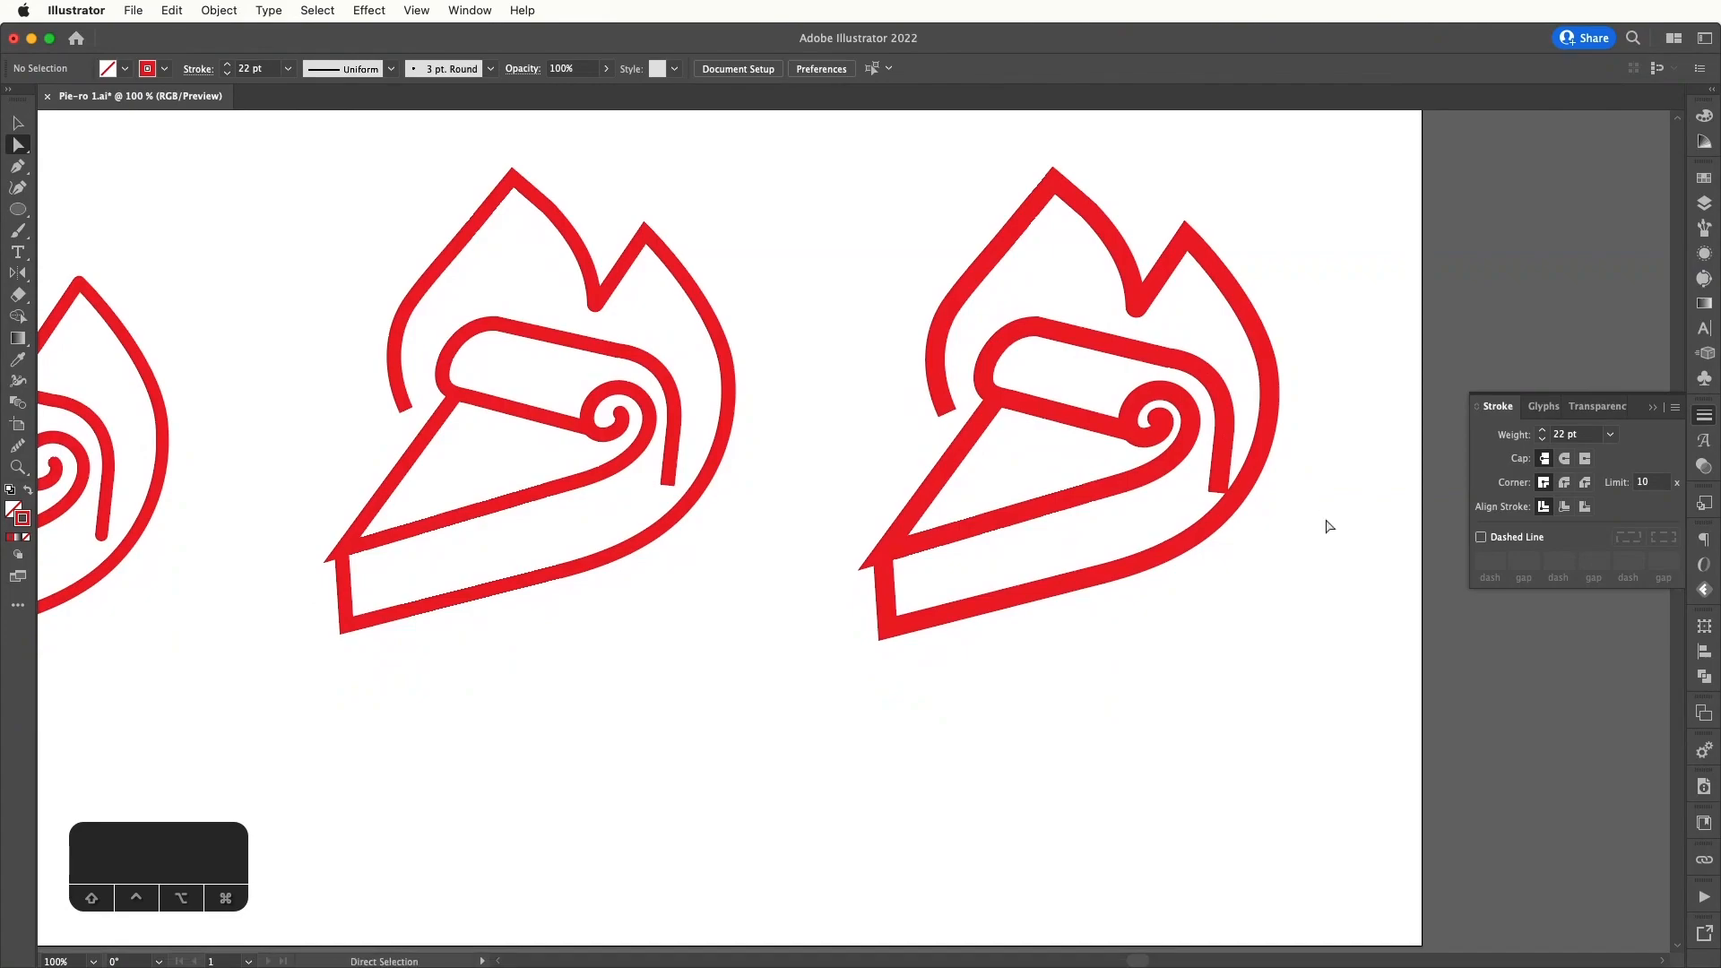
key(super+minus)
key(super+minus)
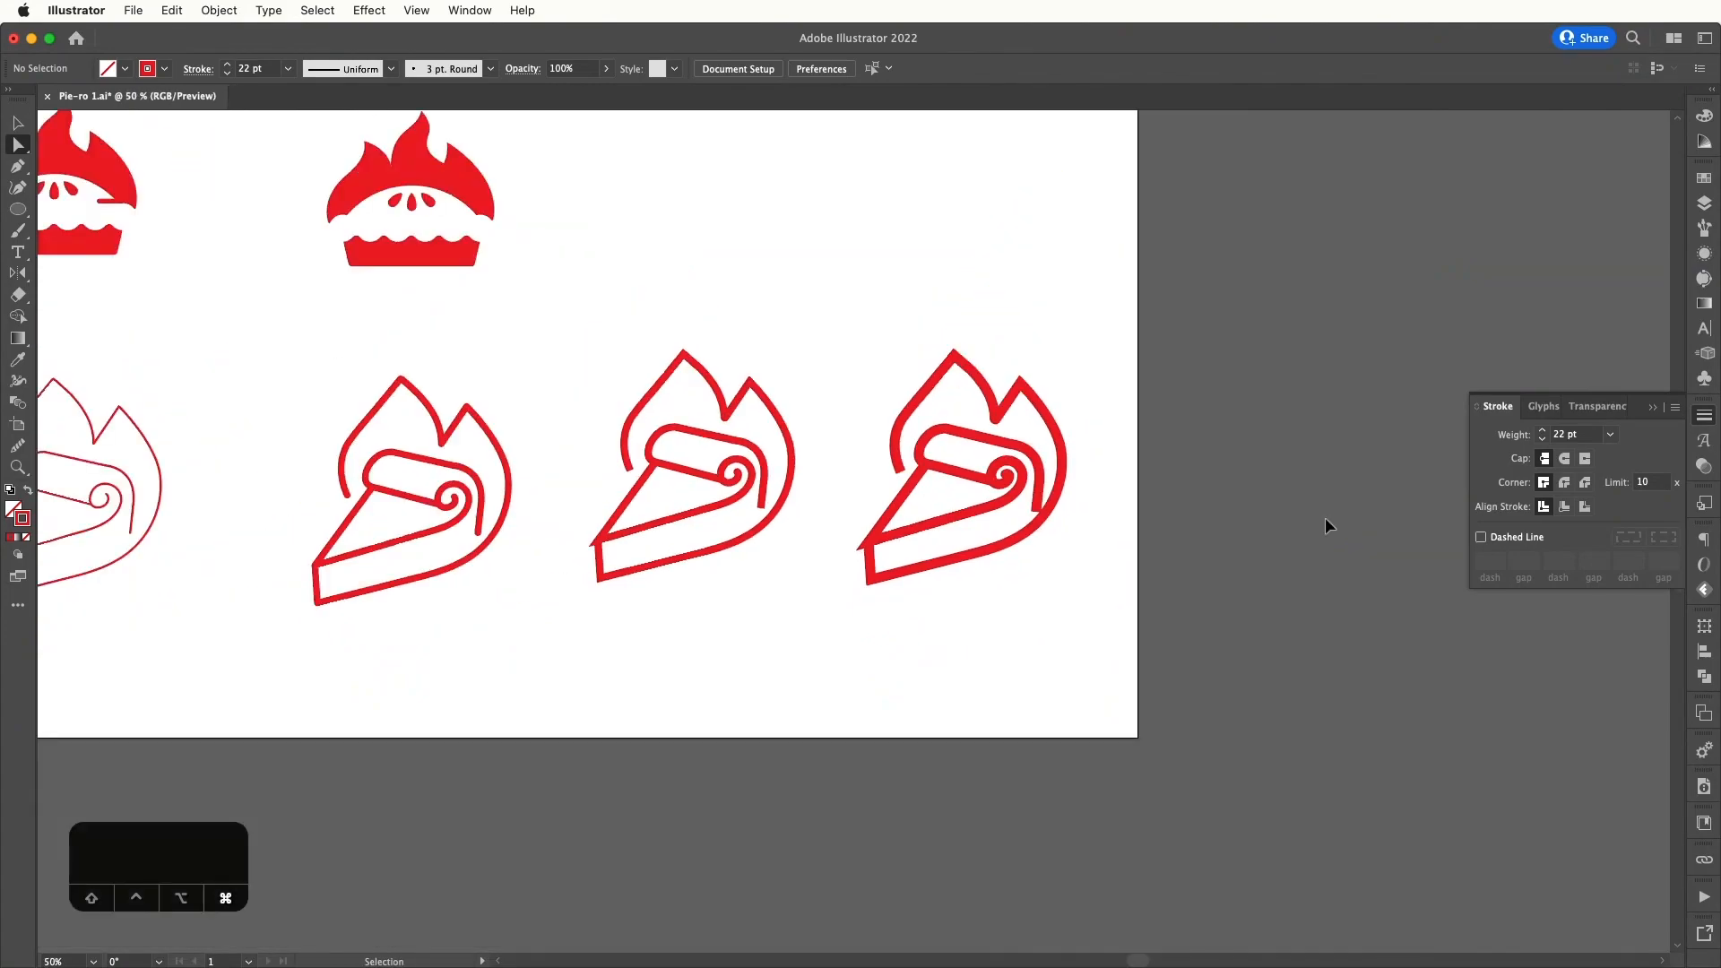
key(super+minus)
key(super+minus)
key(super+minus)
drag(1294, 542, 1253, 586)
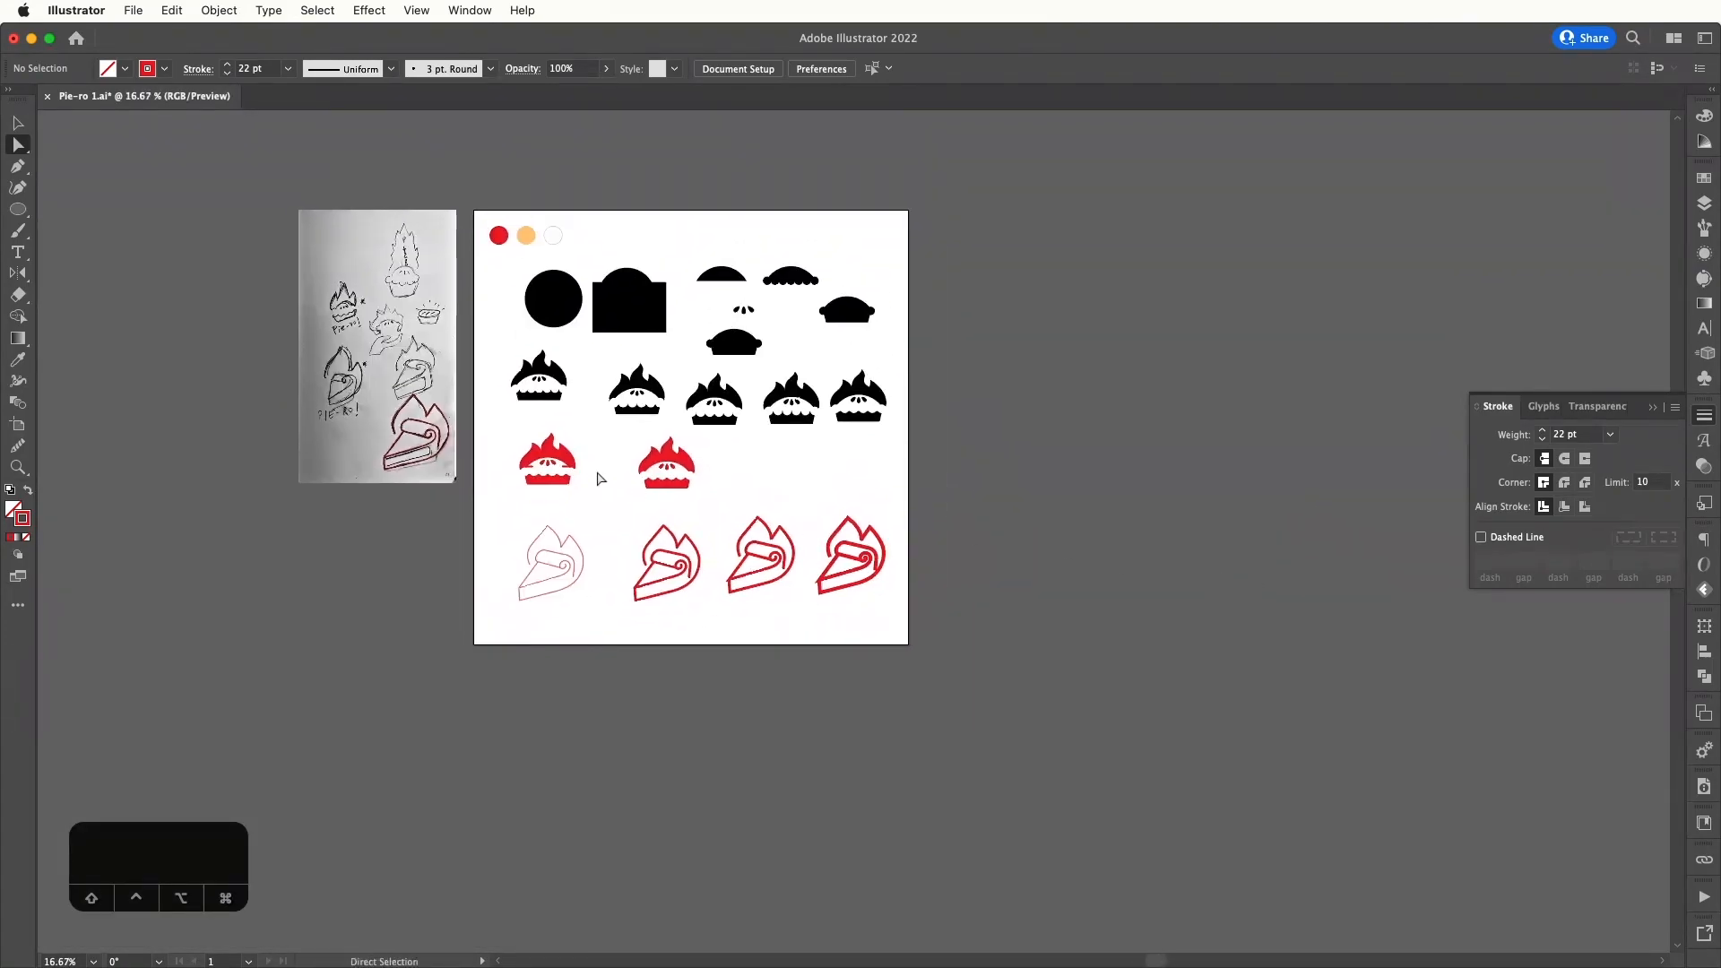
click(18, 425)
drag(691, 264, 1155, 264)
key(v)
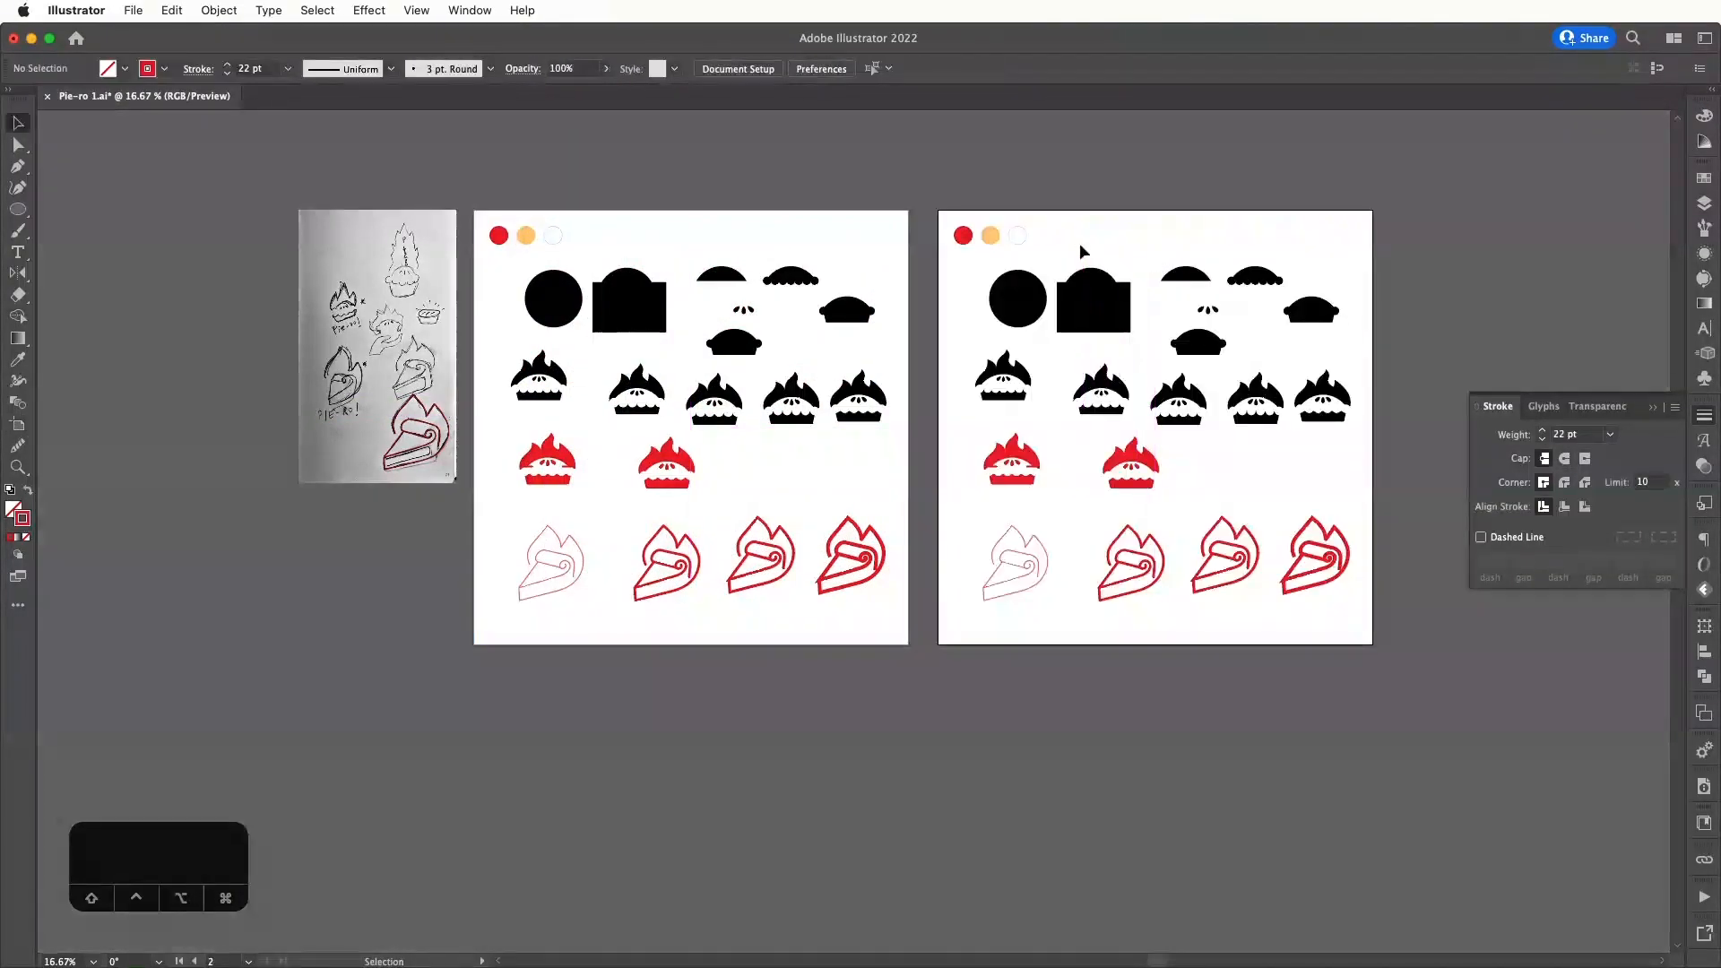
- Delete all the copied artwork on the second artboard except the fourth version of the flaming slice
drag(948, 221, 1374, 477)
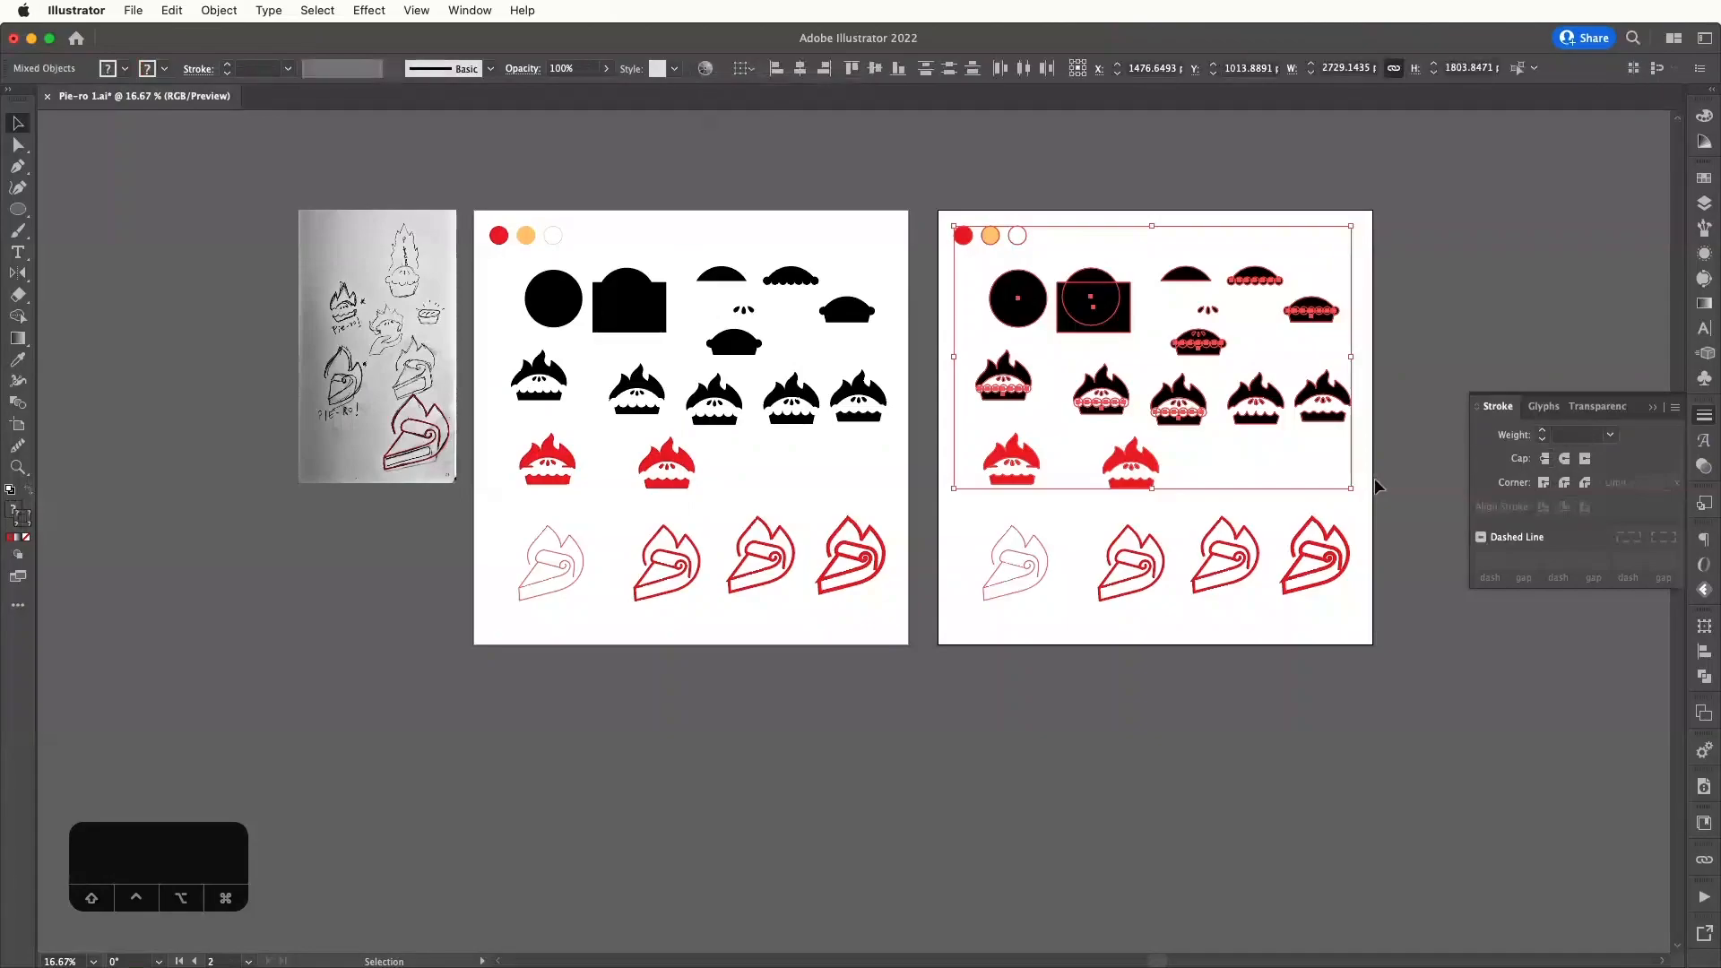
key(Delete)
drag(949, 477, 1246, 642)
key(Delete)
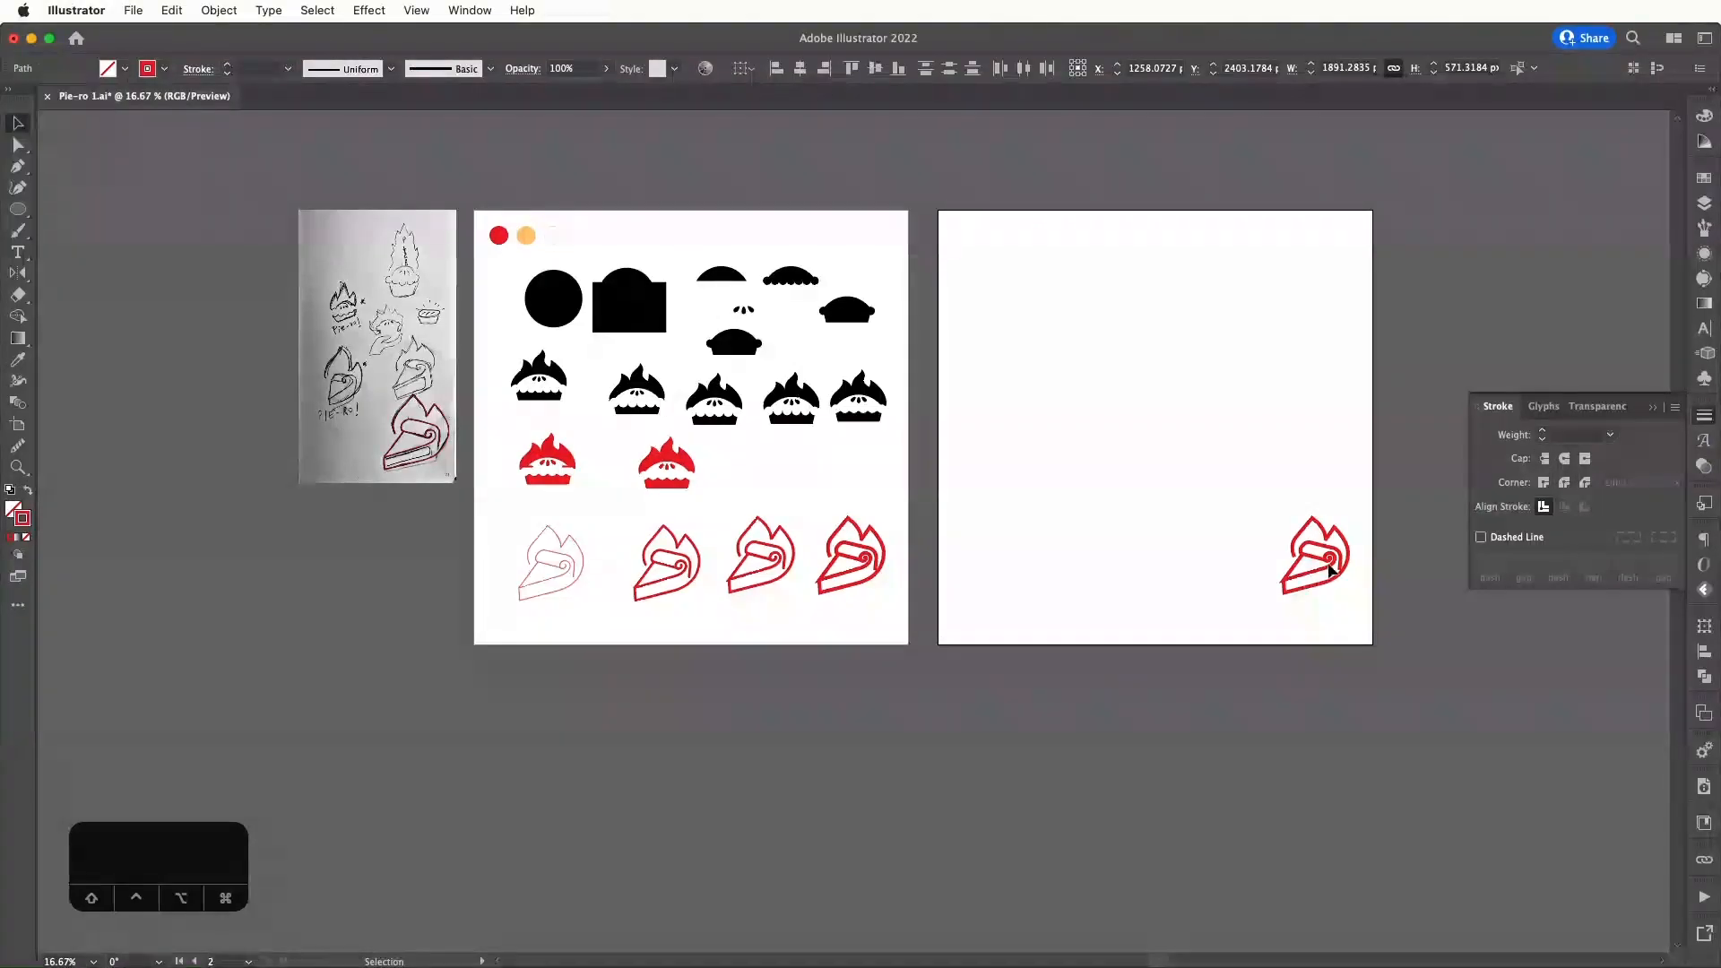
- Move the remaining flaming slice to the upper-left area of the second artboard
drag(1173, 415, 1372, 641)
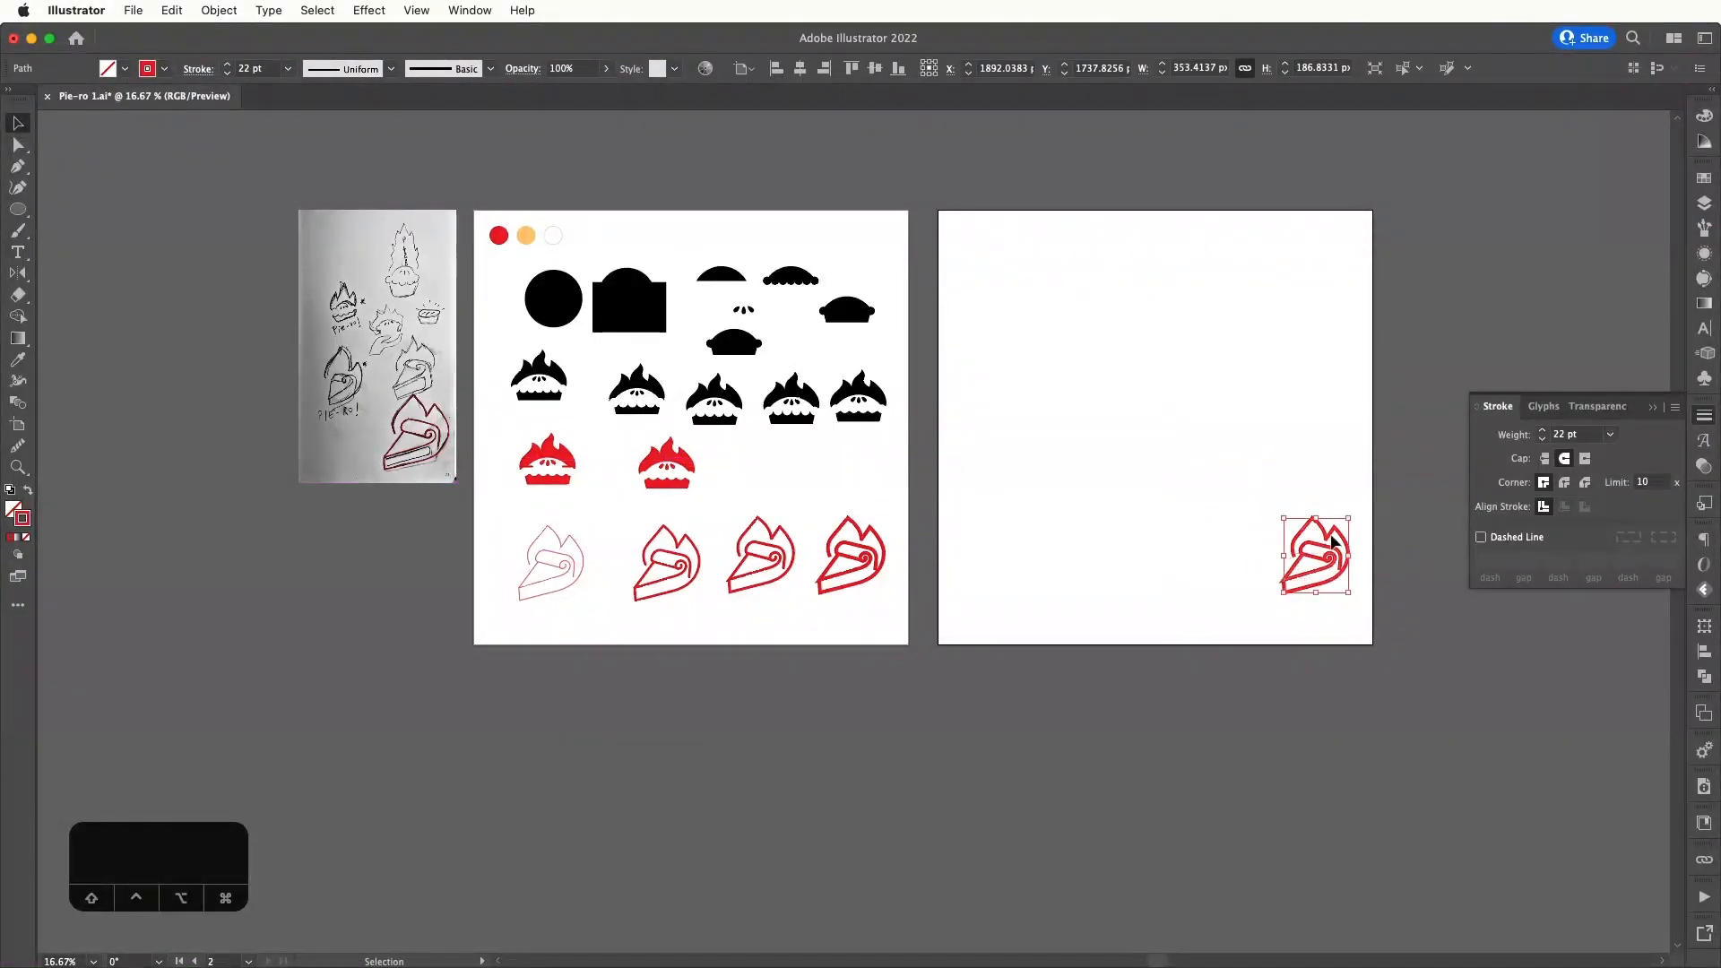
drag(1333, 556, 1033, 269)
key(super+equal)
key(super+equal)
key(super+equal)
key(super+equal)
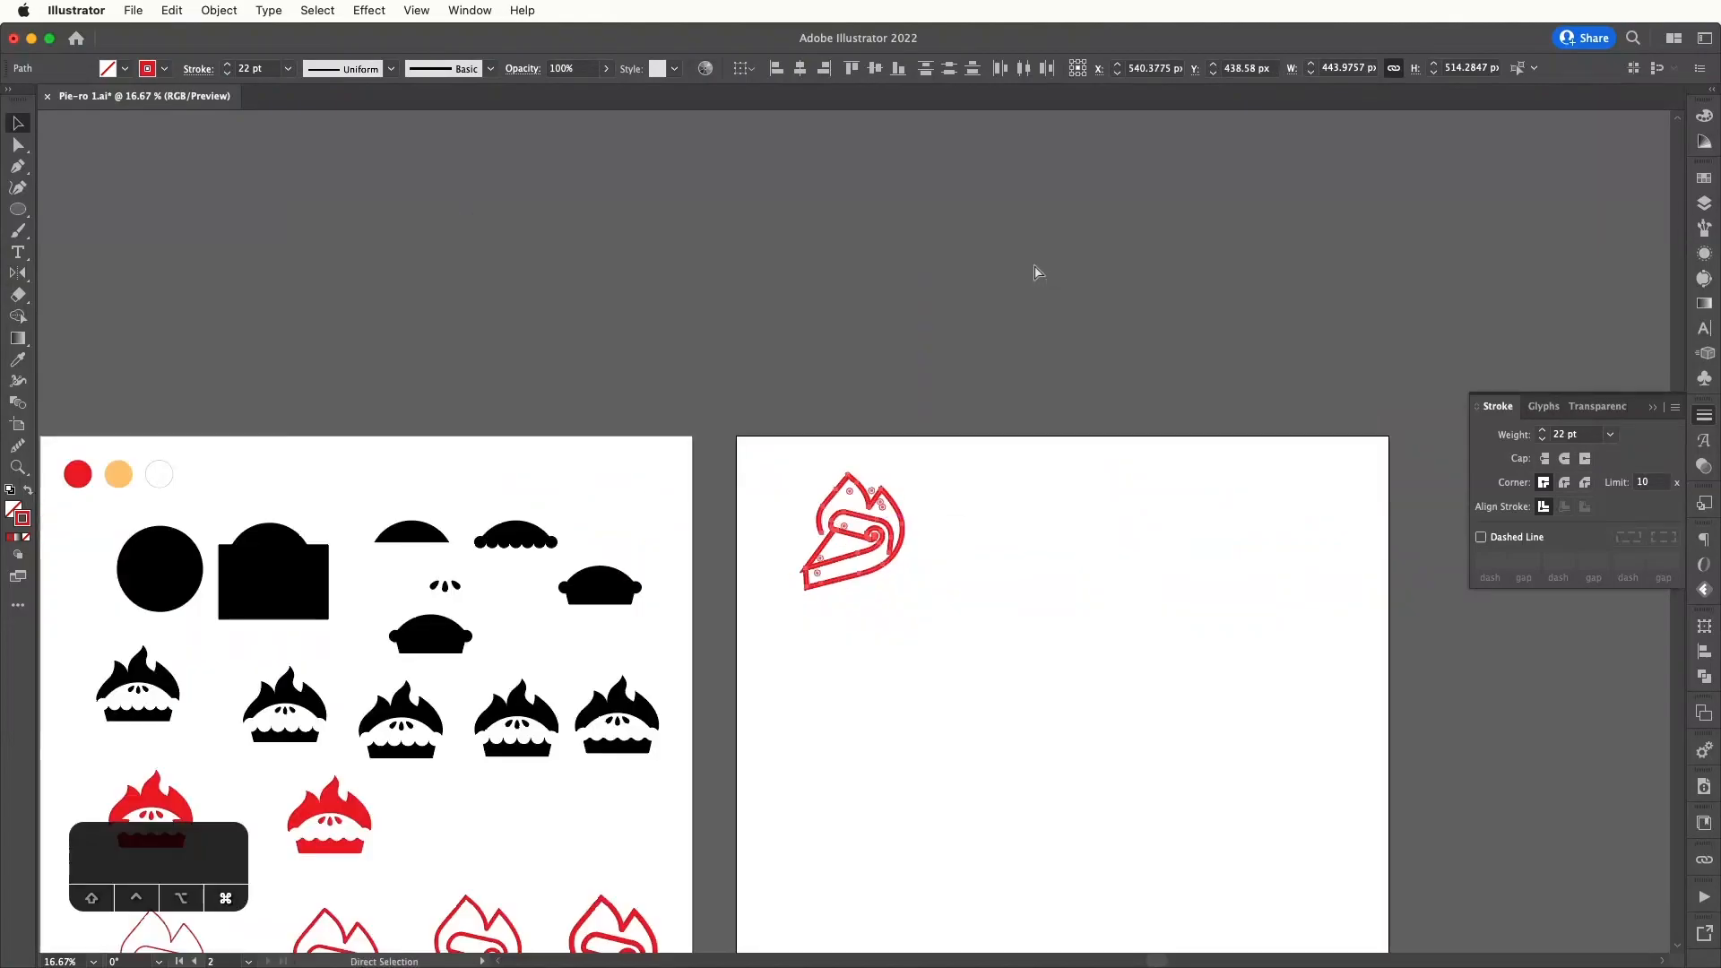
key(super+equal)
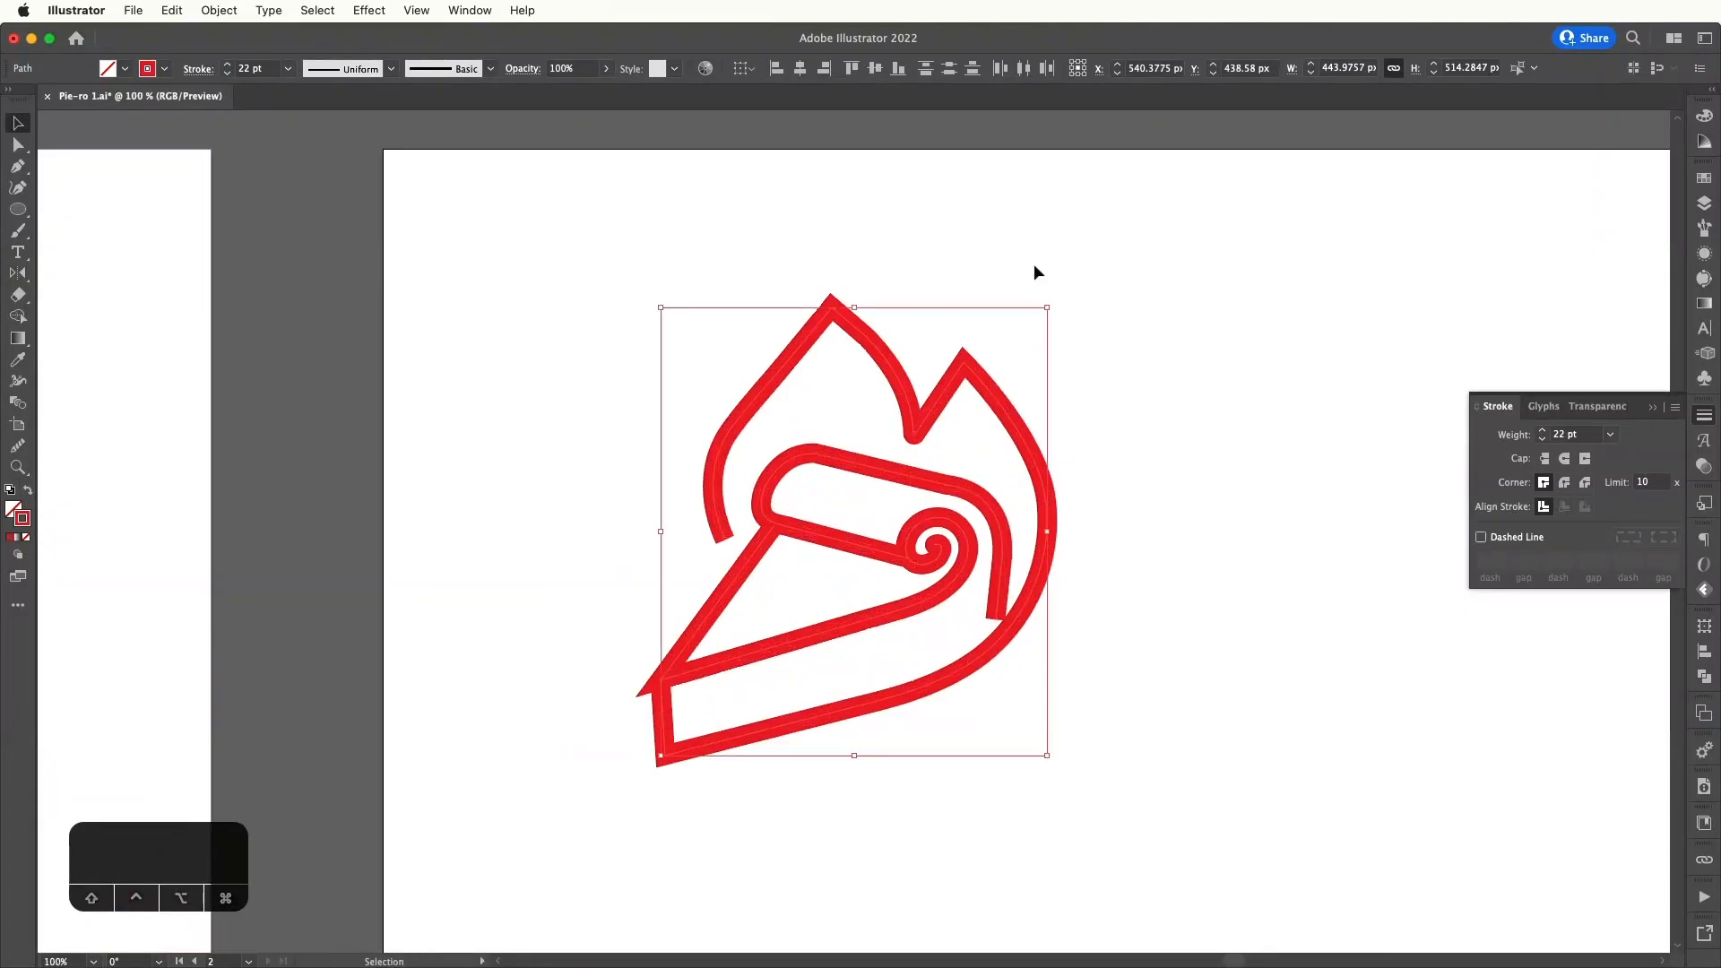
- Increase the stroke weight of the flaming slice on the second artboard to 23 pt
click(1034, 267)
scroll(1079, 371, down, 1)
drag(830, 394, 839, 403)
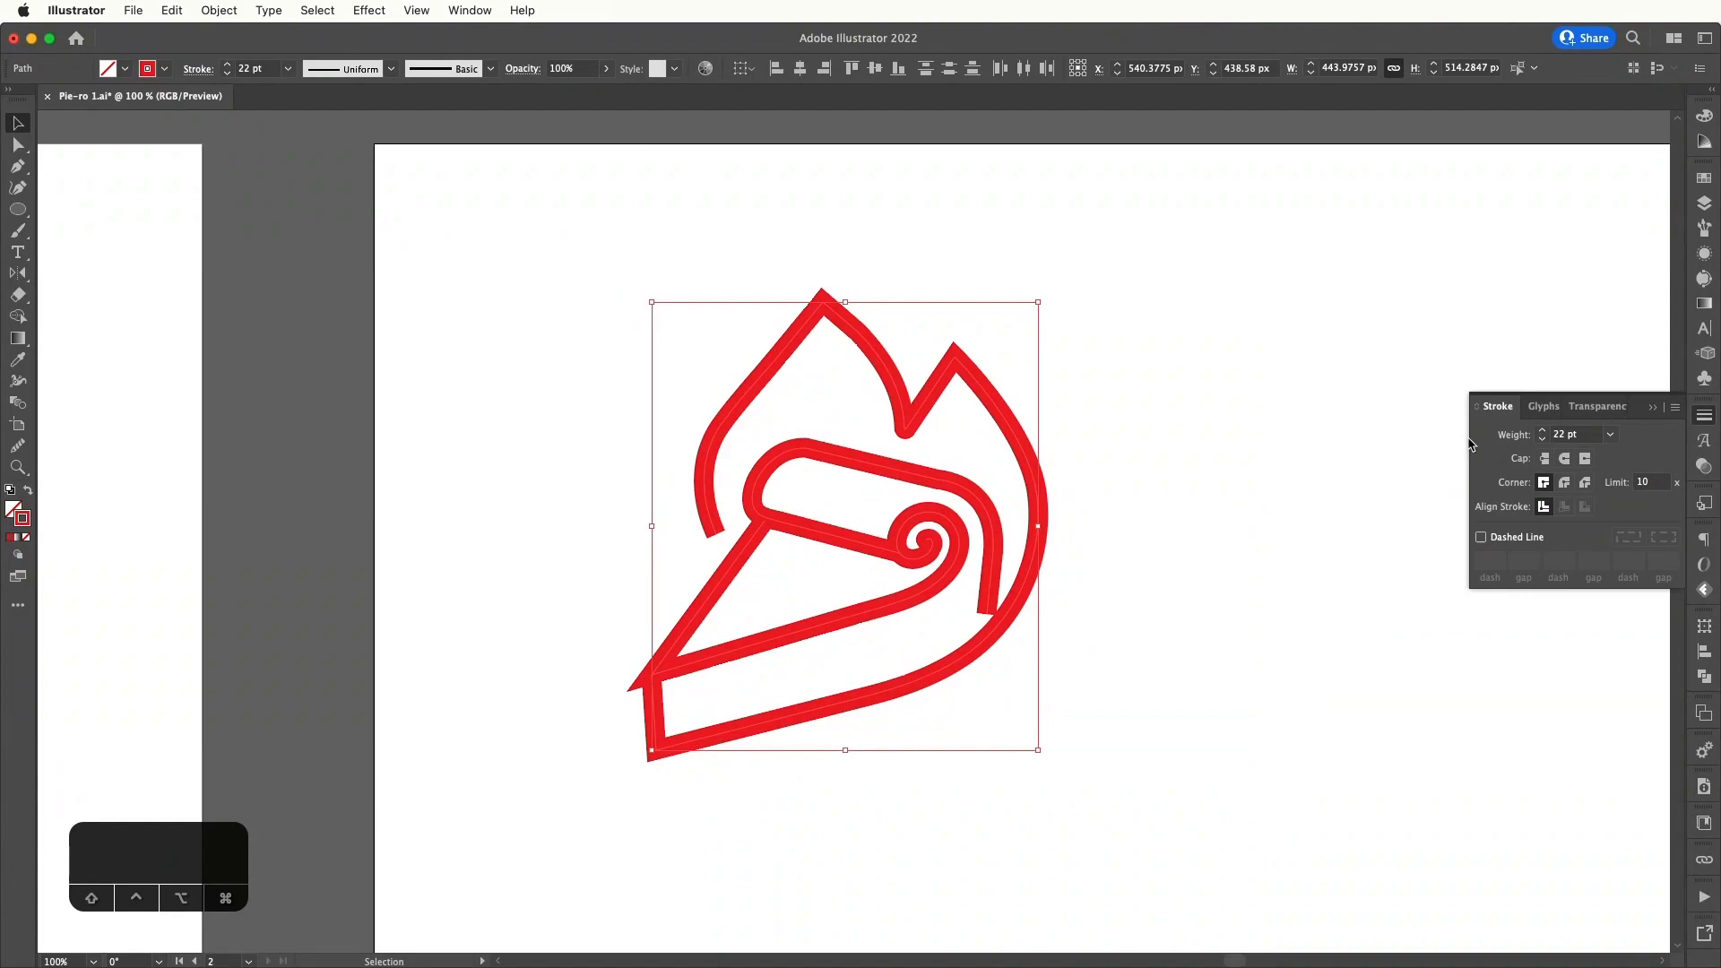
click(1541, 432)
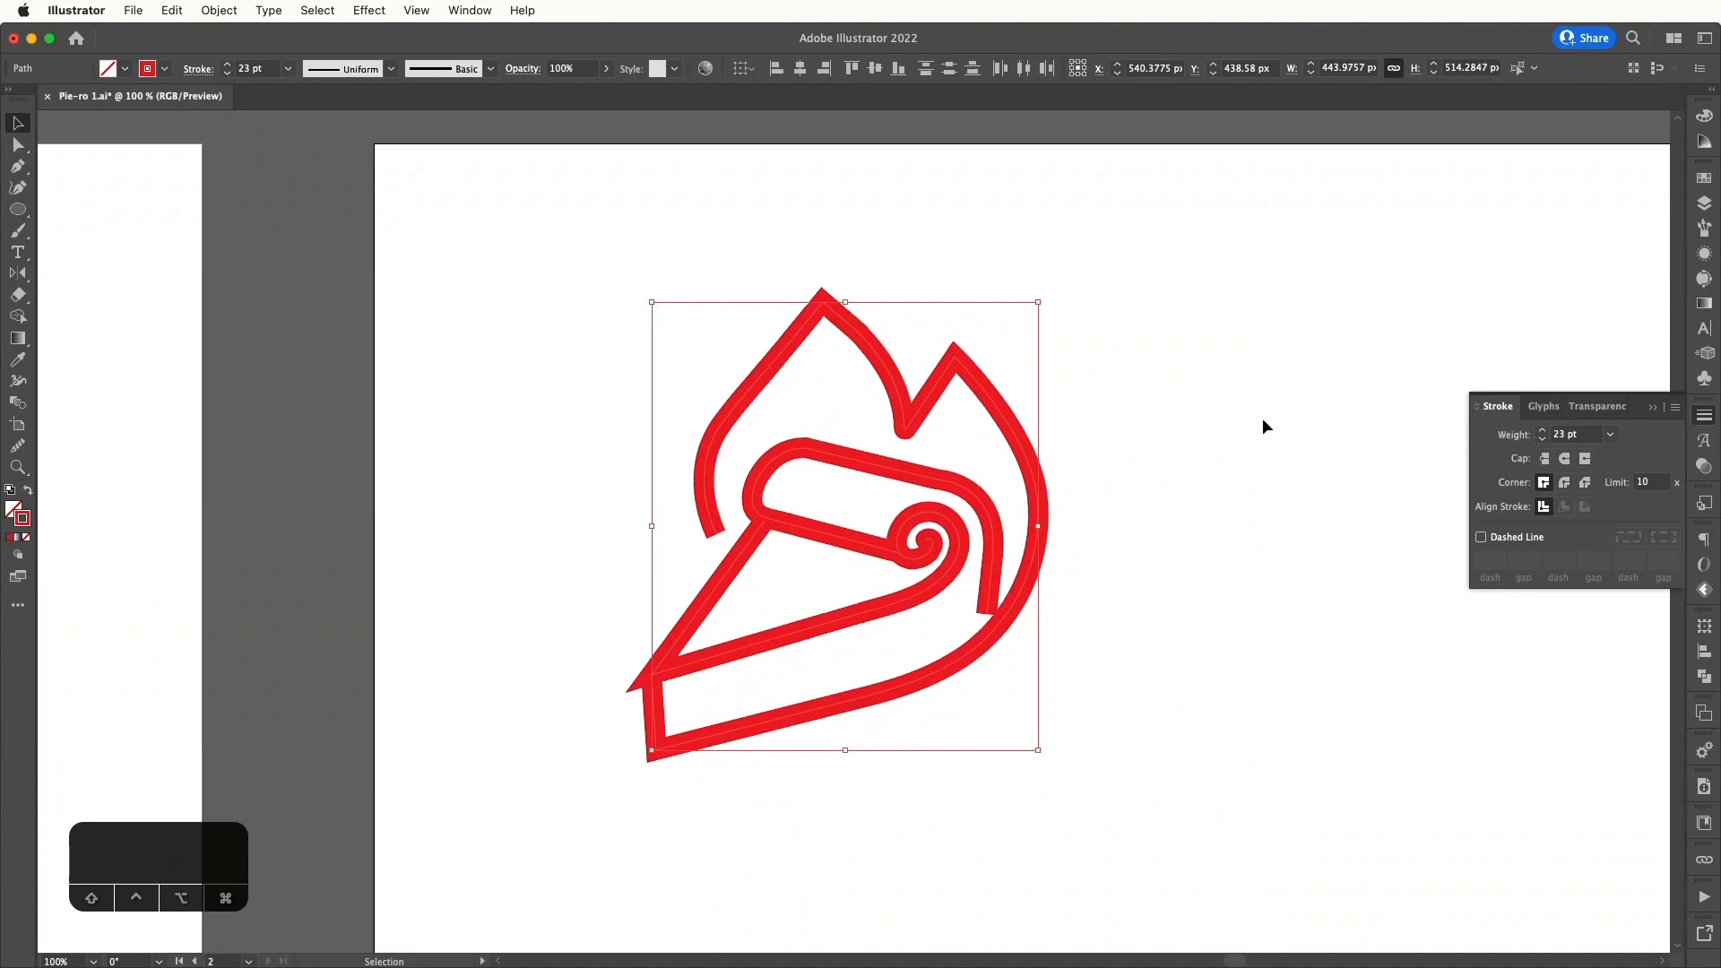
- Expand the strokes of the whole flaming slice into filled shapes
drag(615, 242, 1249, 722)
click(217, 10)
click(265, 235)
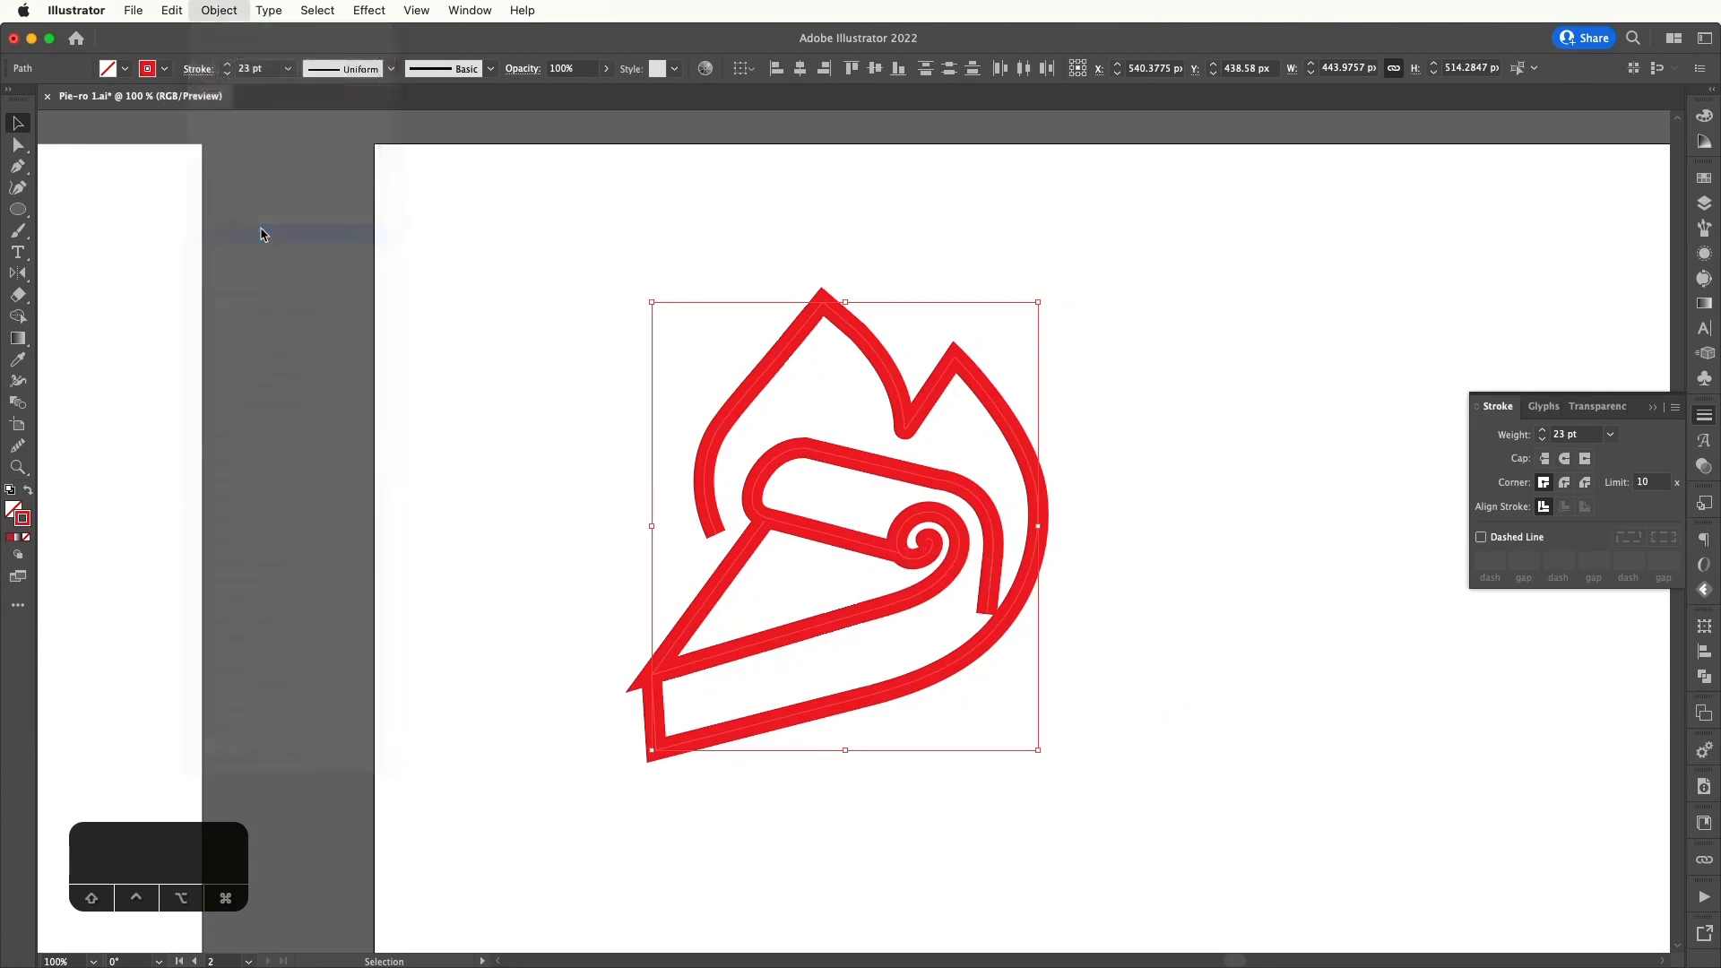
click(174, 367)
click(531, 414)
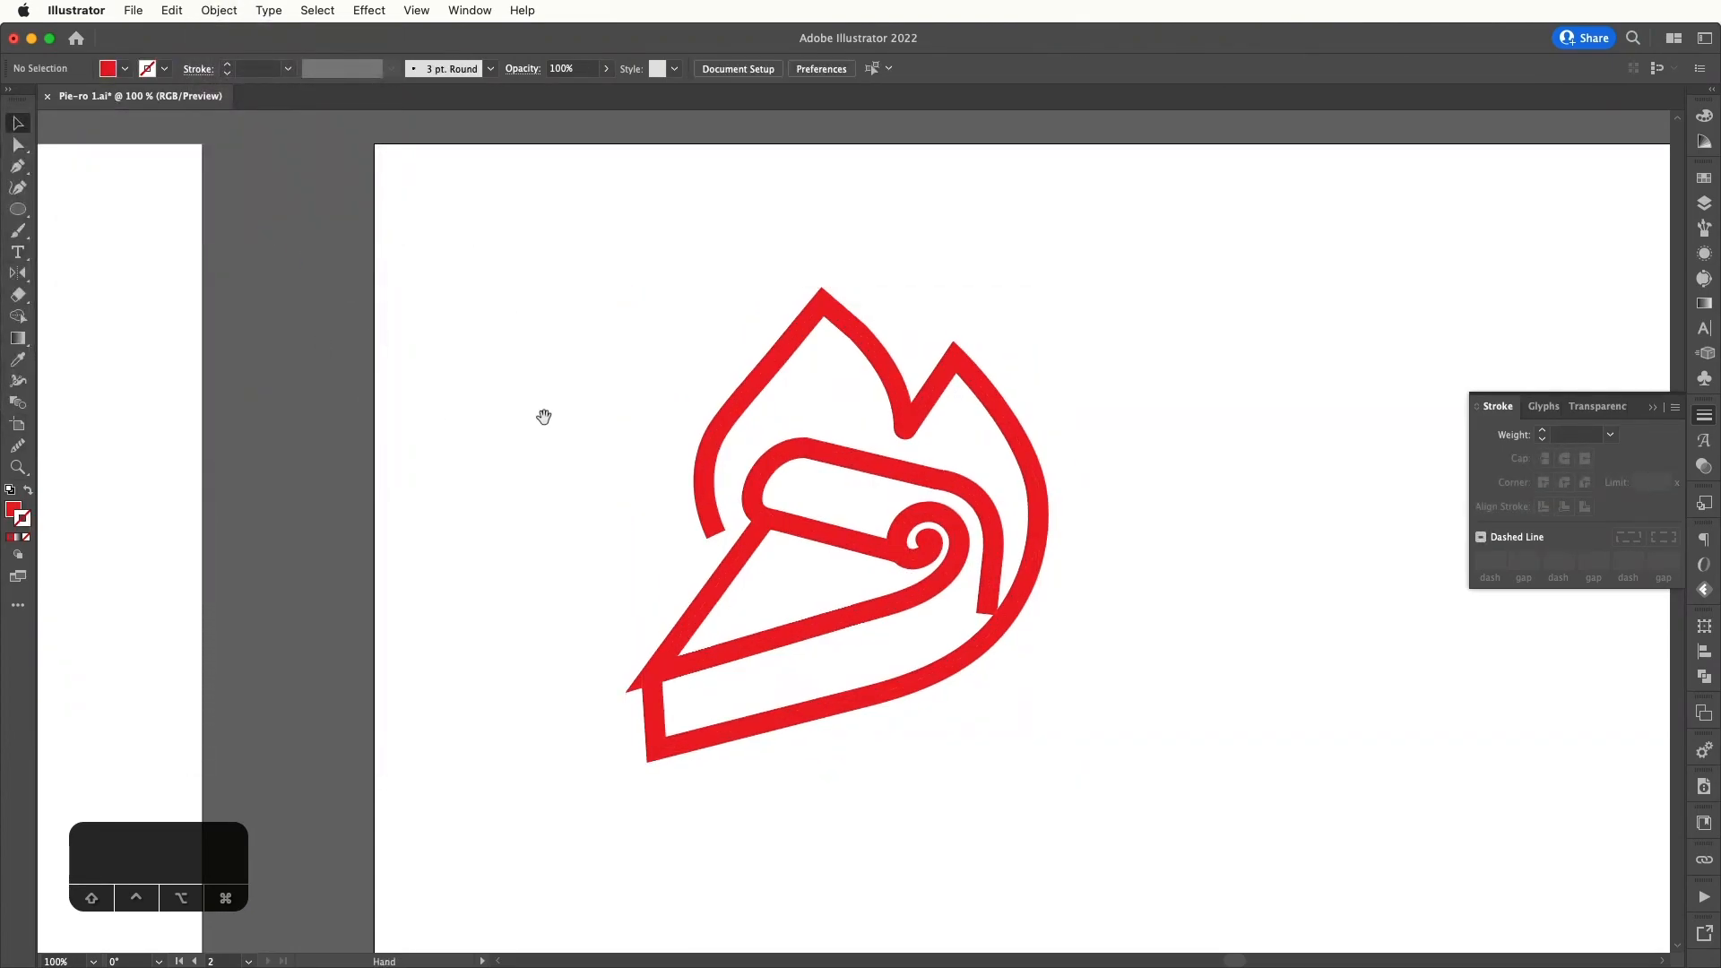
drag(542, 415, 487, 317)
key(a)
click(654, 445)
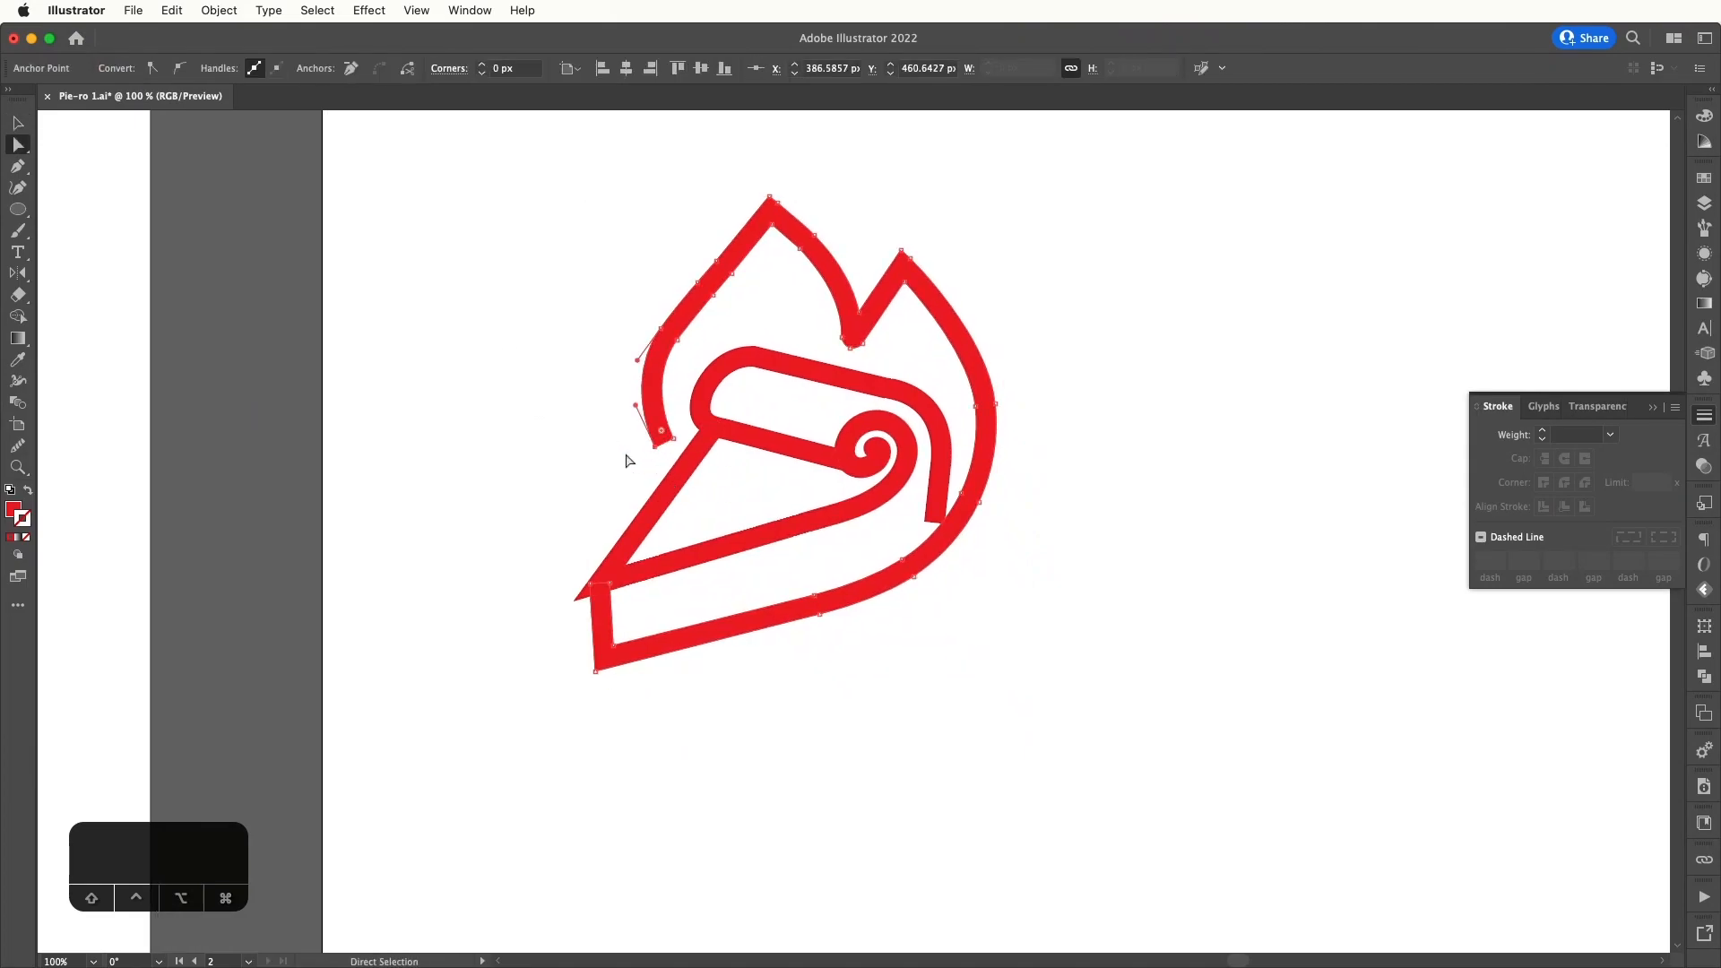
key(Delete)
- Draw a closed four-sided cutting shape with the Pen tool over the crust strip's lower end, with a diagonal upper edge
key(super+equal)
key(super+equal)
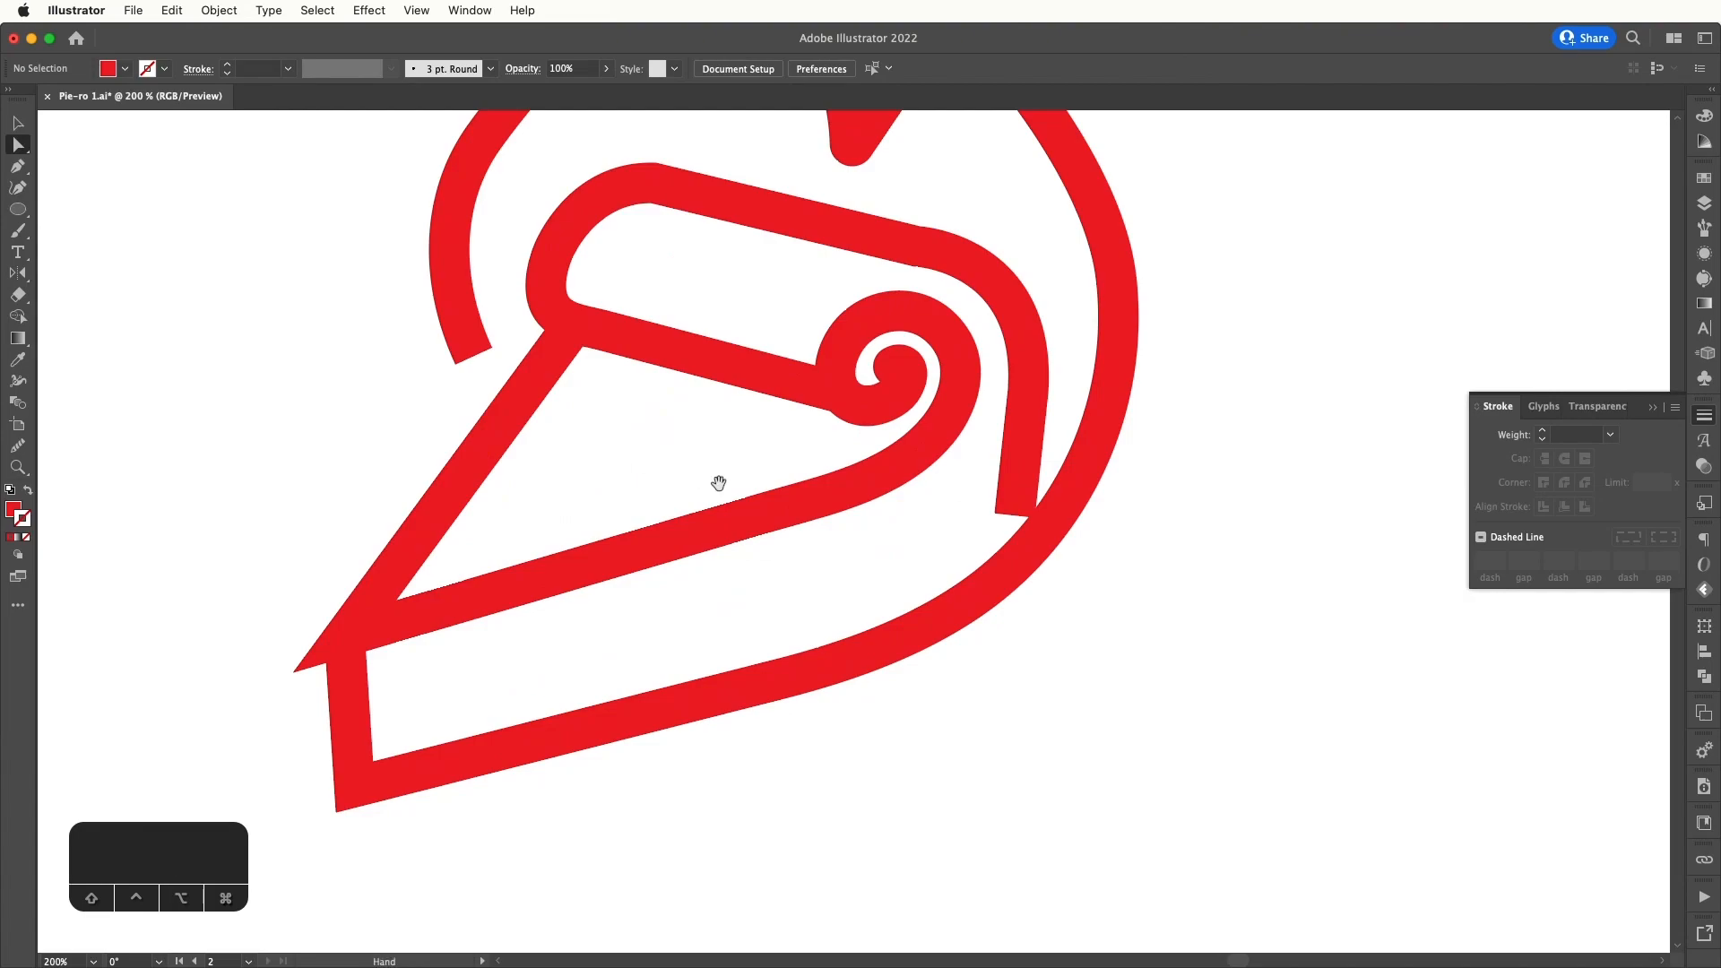
scroll(718, 480, right, 2)
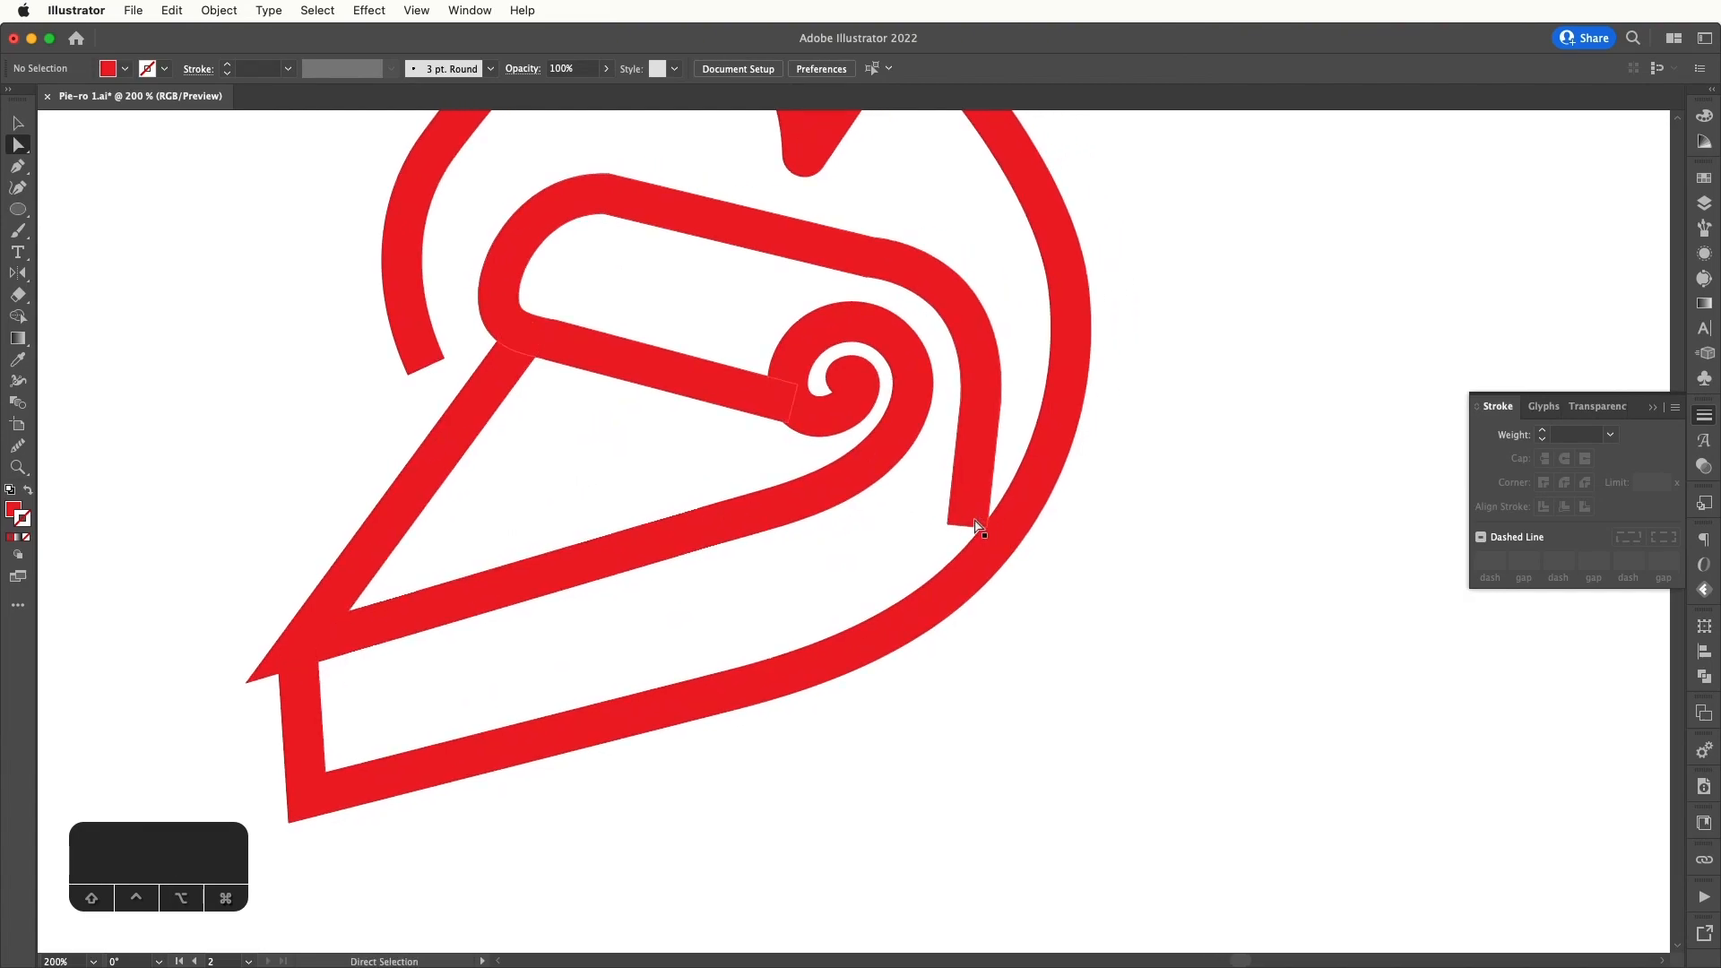
key(p)
click(934, 511)
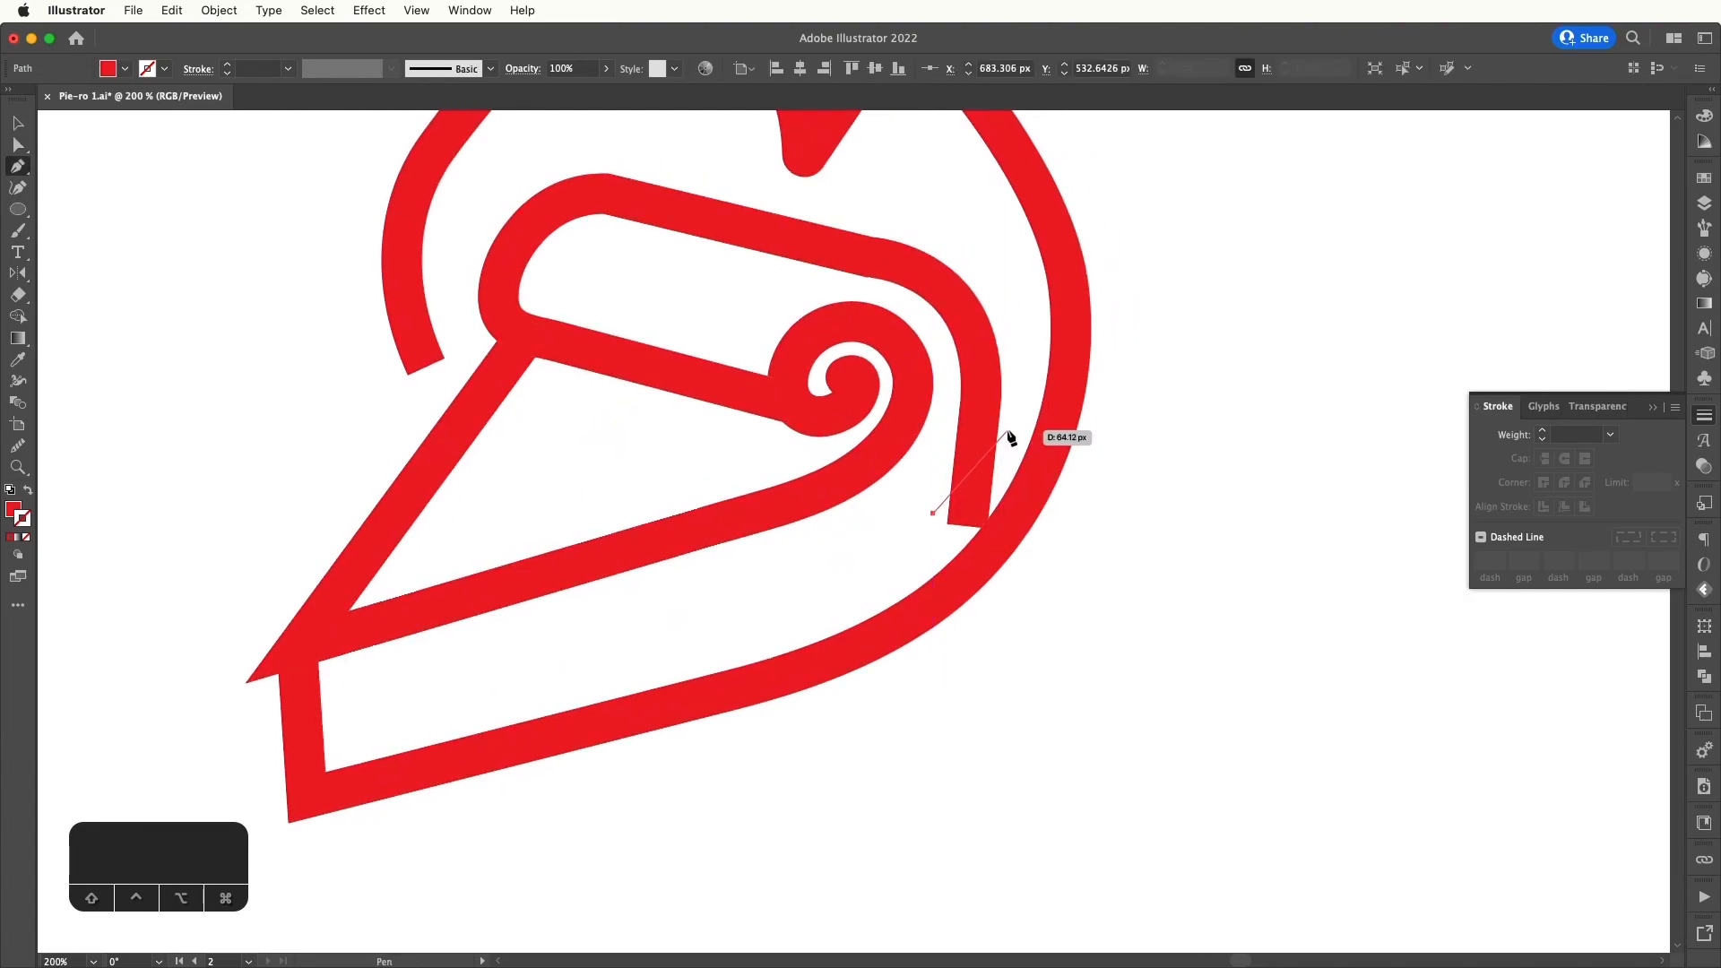
click(1007, 431)
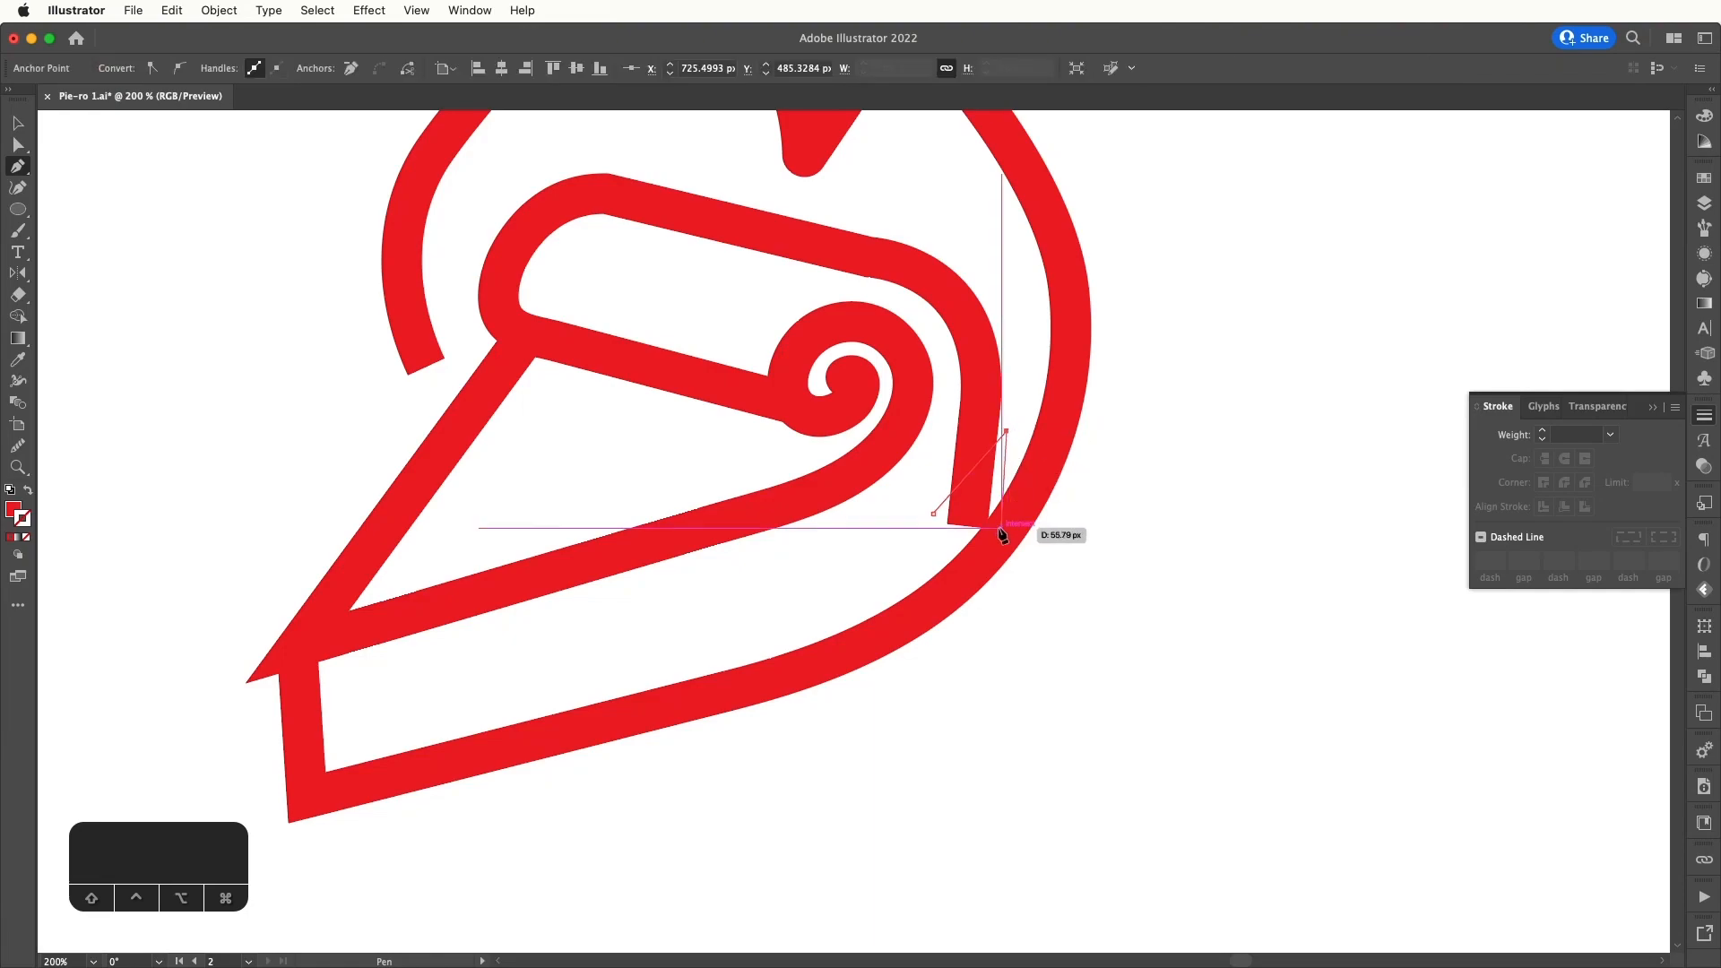
click(1001, 528)
click(936, 542)
click(933, 514)
- Trim the crust strip's lower end to a diagonal tip by removing the overlapping cutting shape with Shape Builder
key(v)
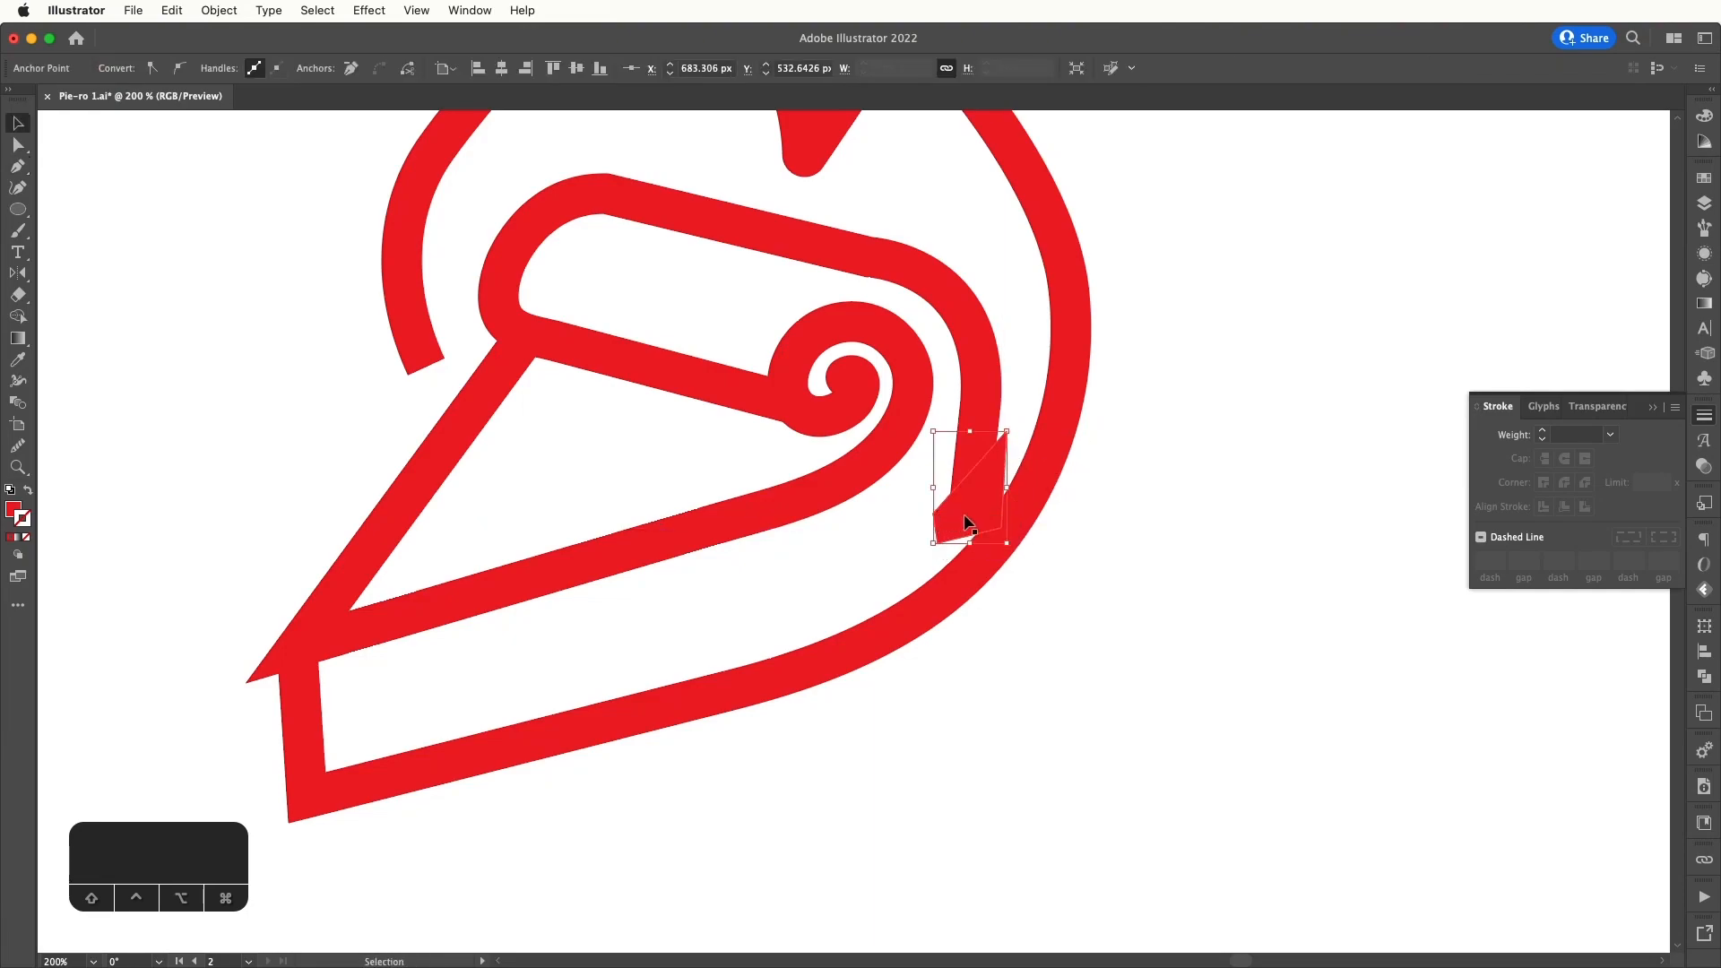
shift+click(970, 450)
key(shift+m)
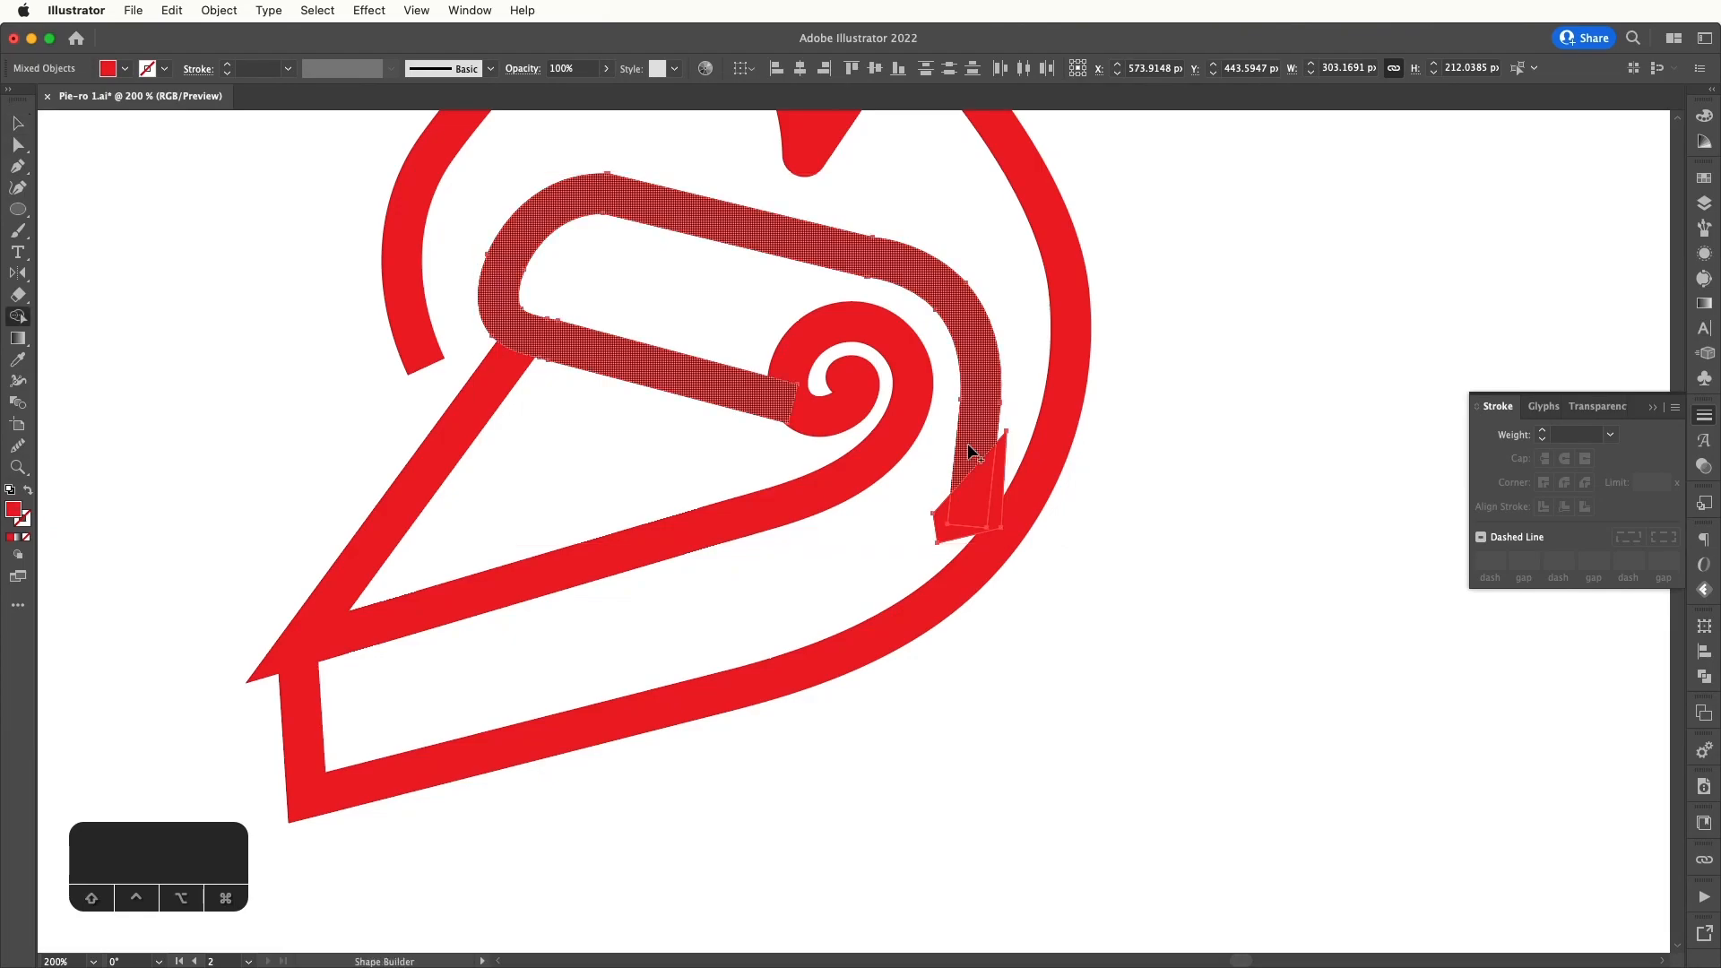
drag(959, 510, 943, 520)
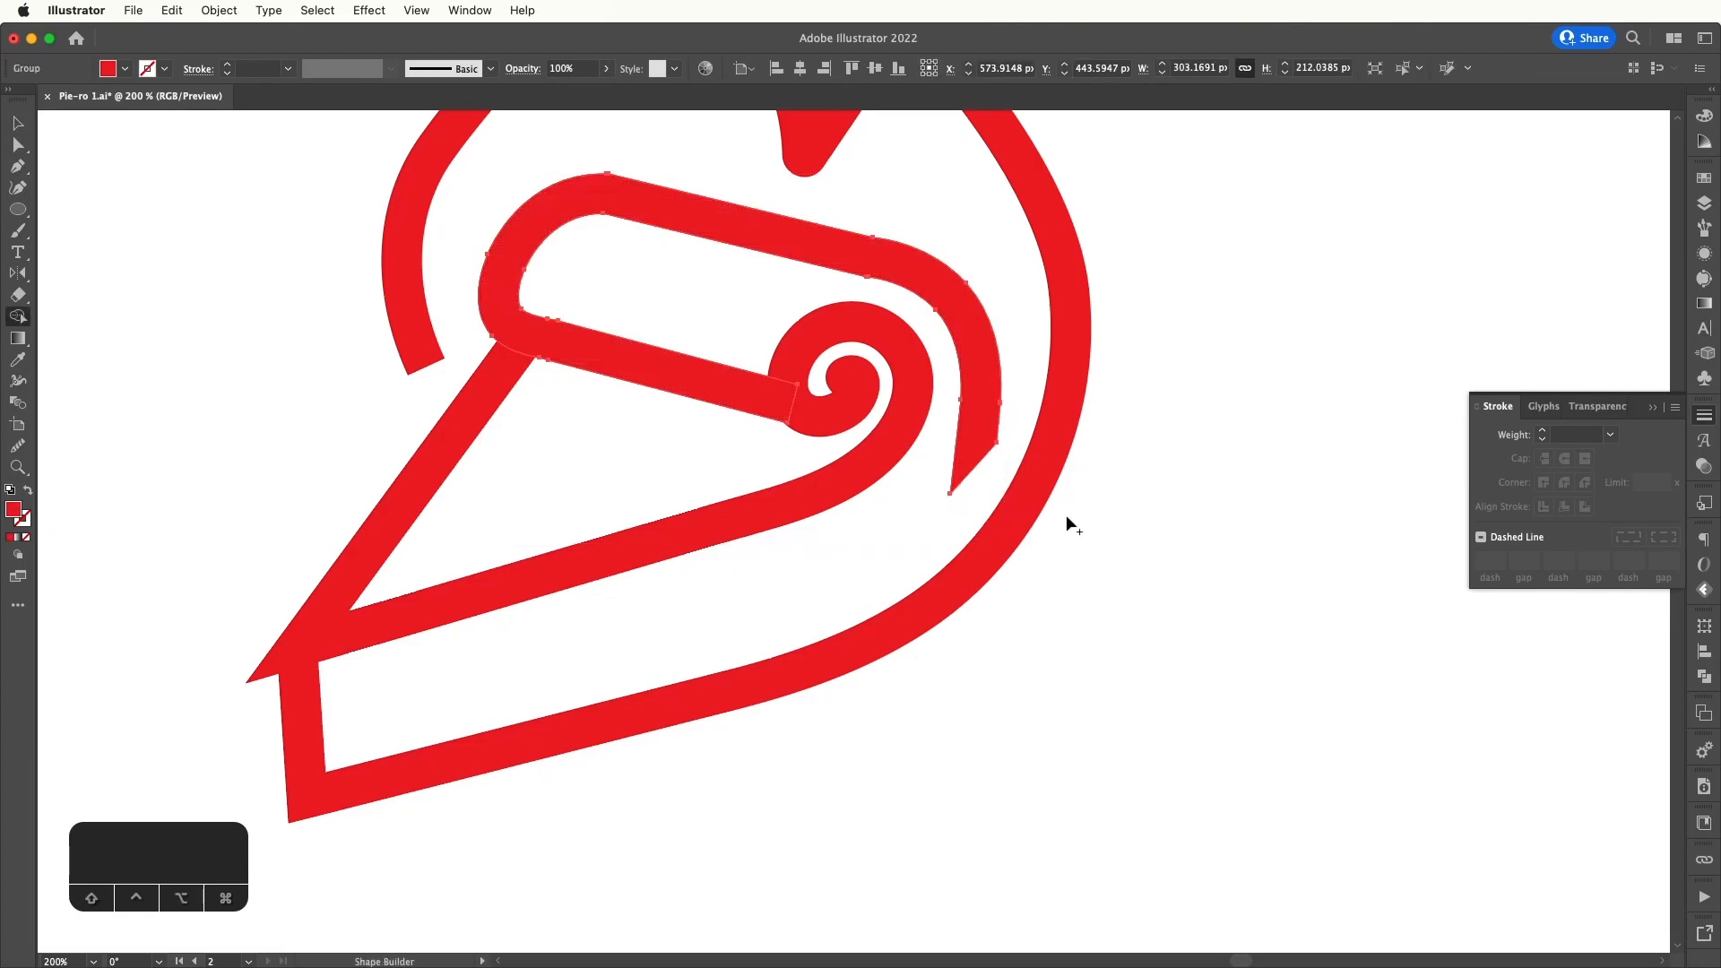
key(v)
click(1090, 501)
- Draw a closed four-sided cutting shape with the Pen tool over the open lower end of the flame outline
mouse_move(801, 442)
mouse_down()
mouse_move(861, 523)
mouse_move(968, 561)
mouse_up()
key(a)
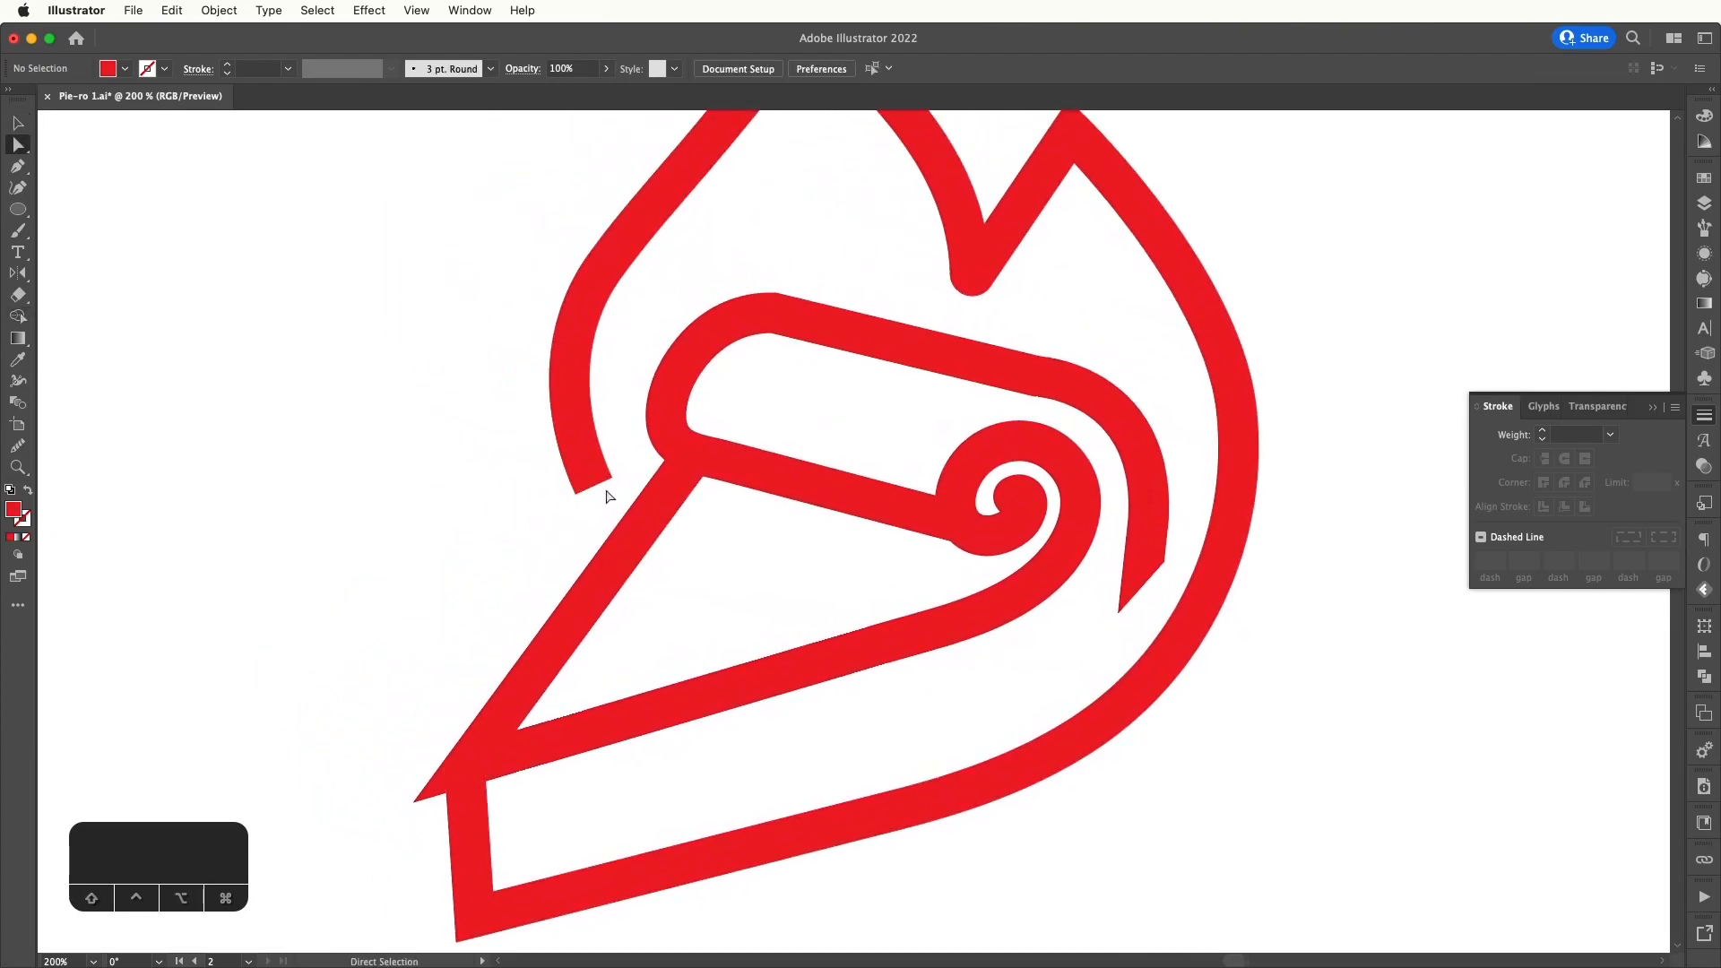
key(p)
click(609, 437)
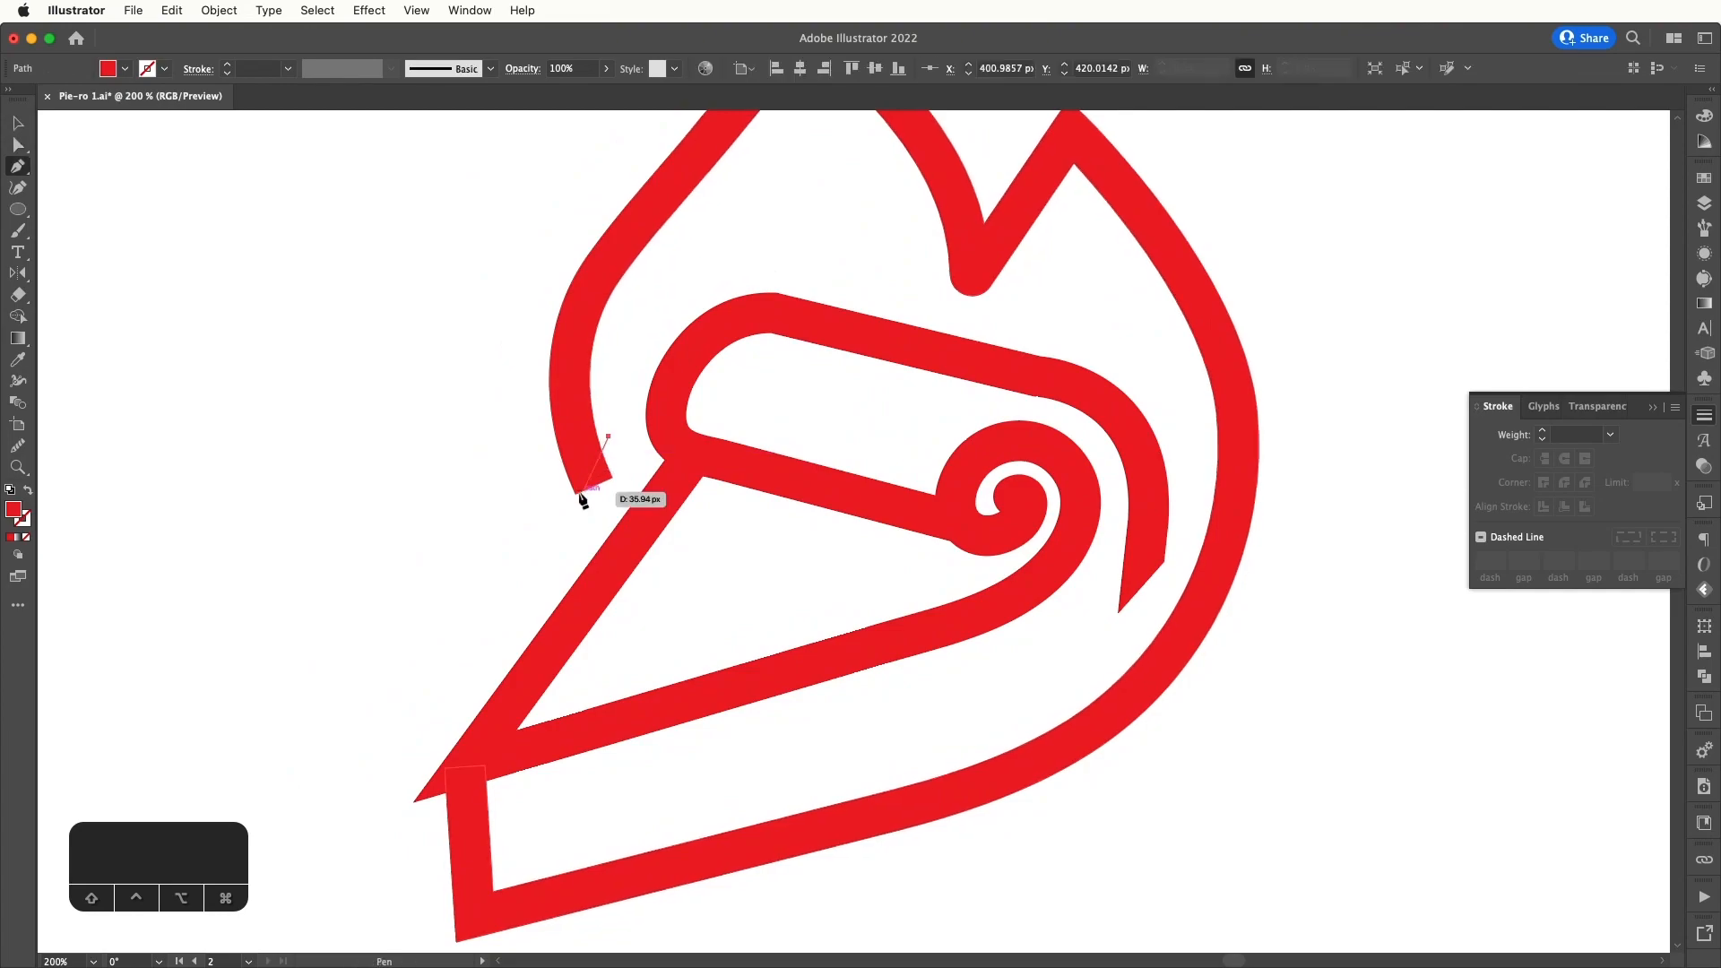
click(564, 512)
click(625, 493)
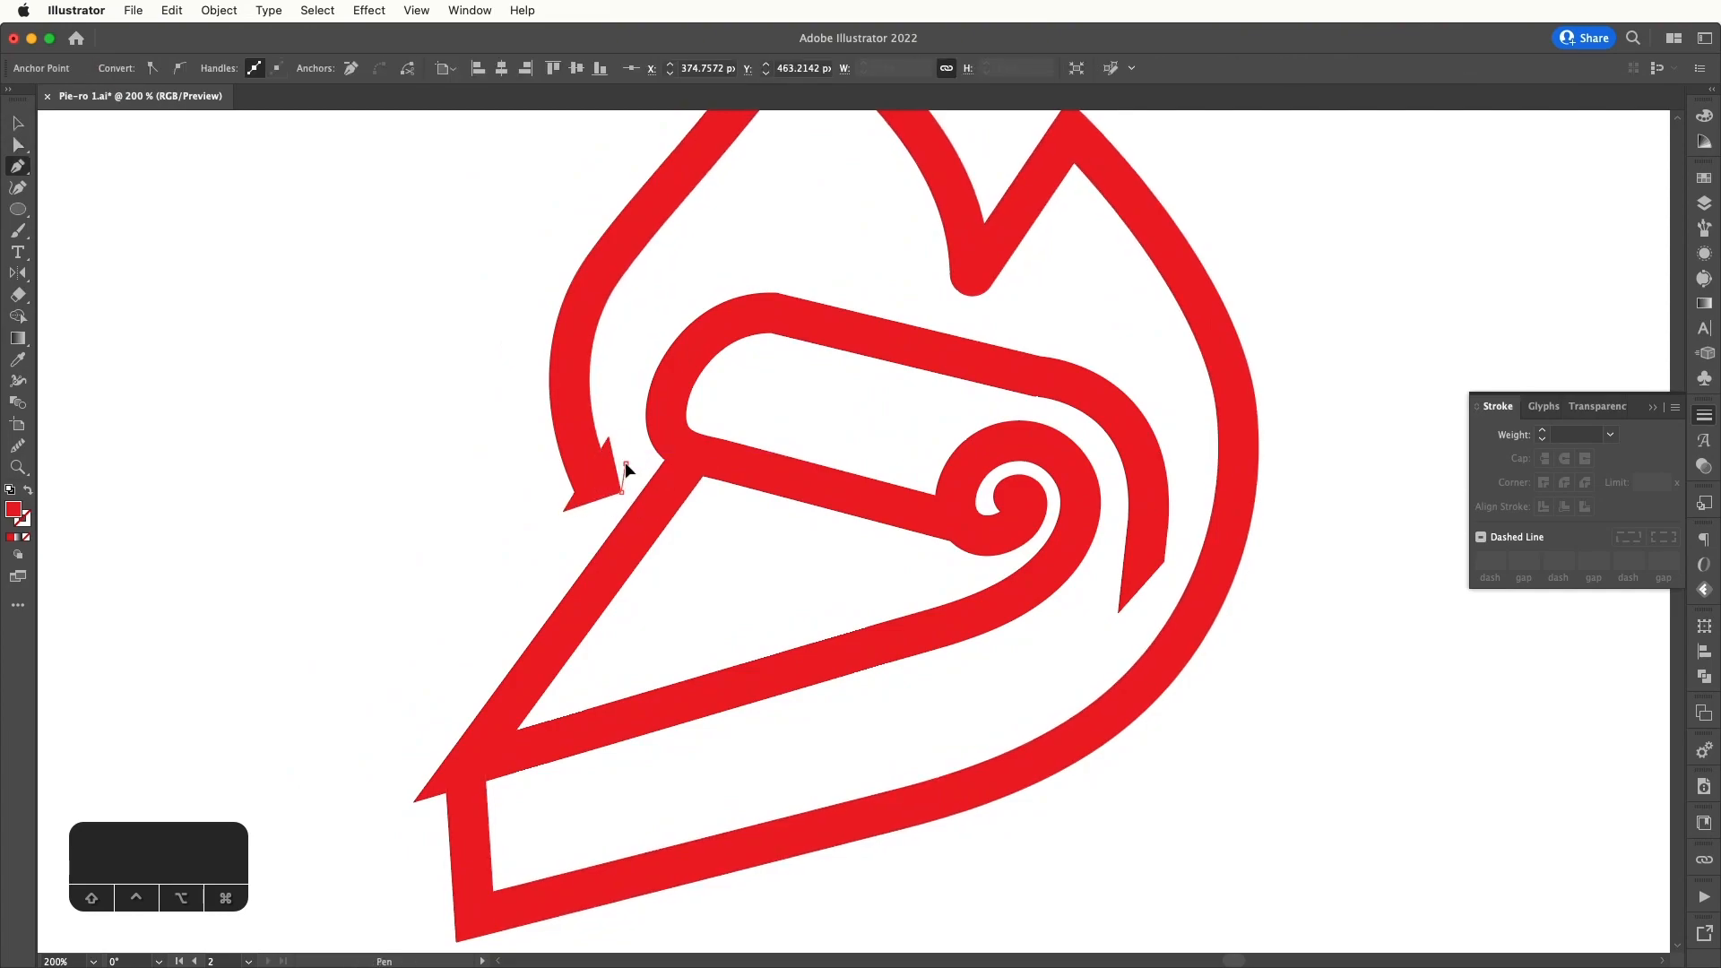
click(609, 438)
- Trim the flame outline's open end to a diagonal tip by removing the overlapping cutting shape with Shape Builder
key(v)
key(super+a)
key(shift+m)
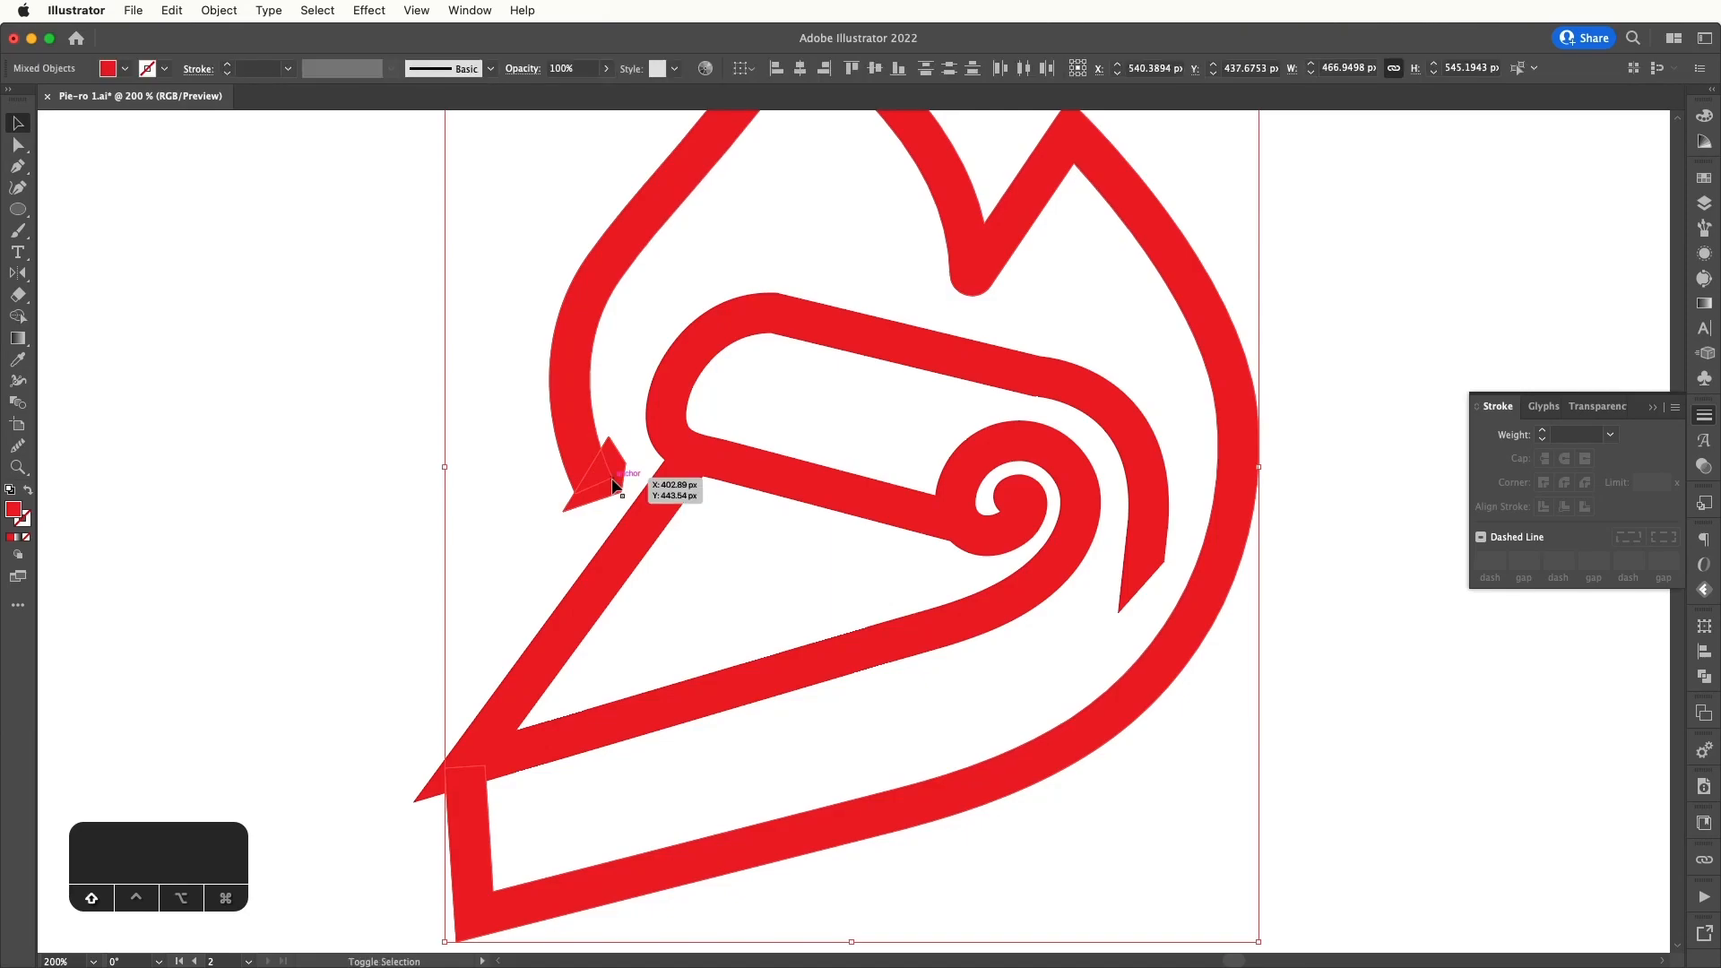
drag(612, 479, 587, 475)
key(v)
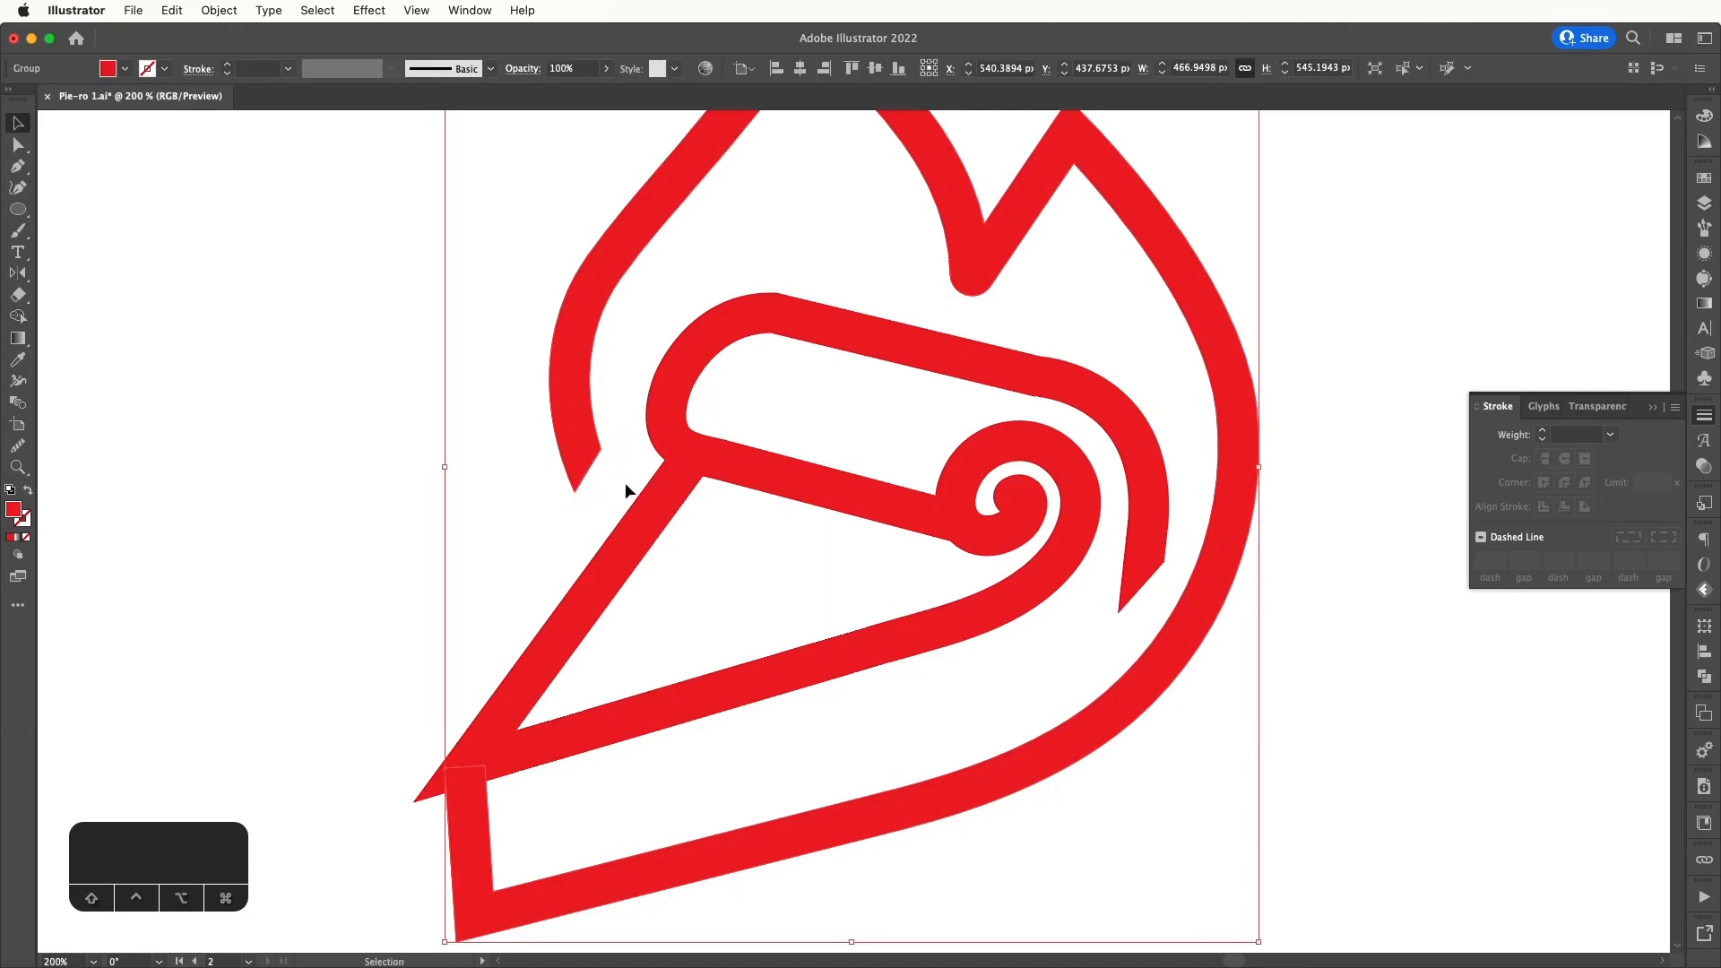
click(624, 490)
- Try to nudge the inner corner anchor of the flame outline's trimmed end, and undo the move
key(a)
click(601, 448)
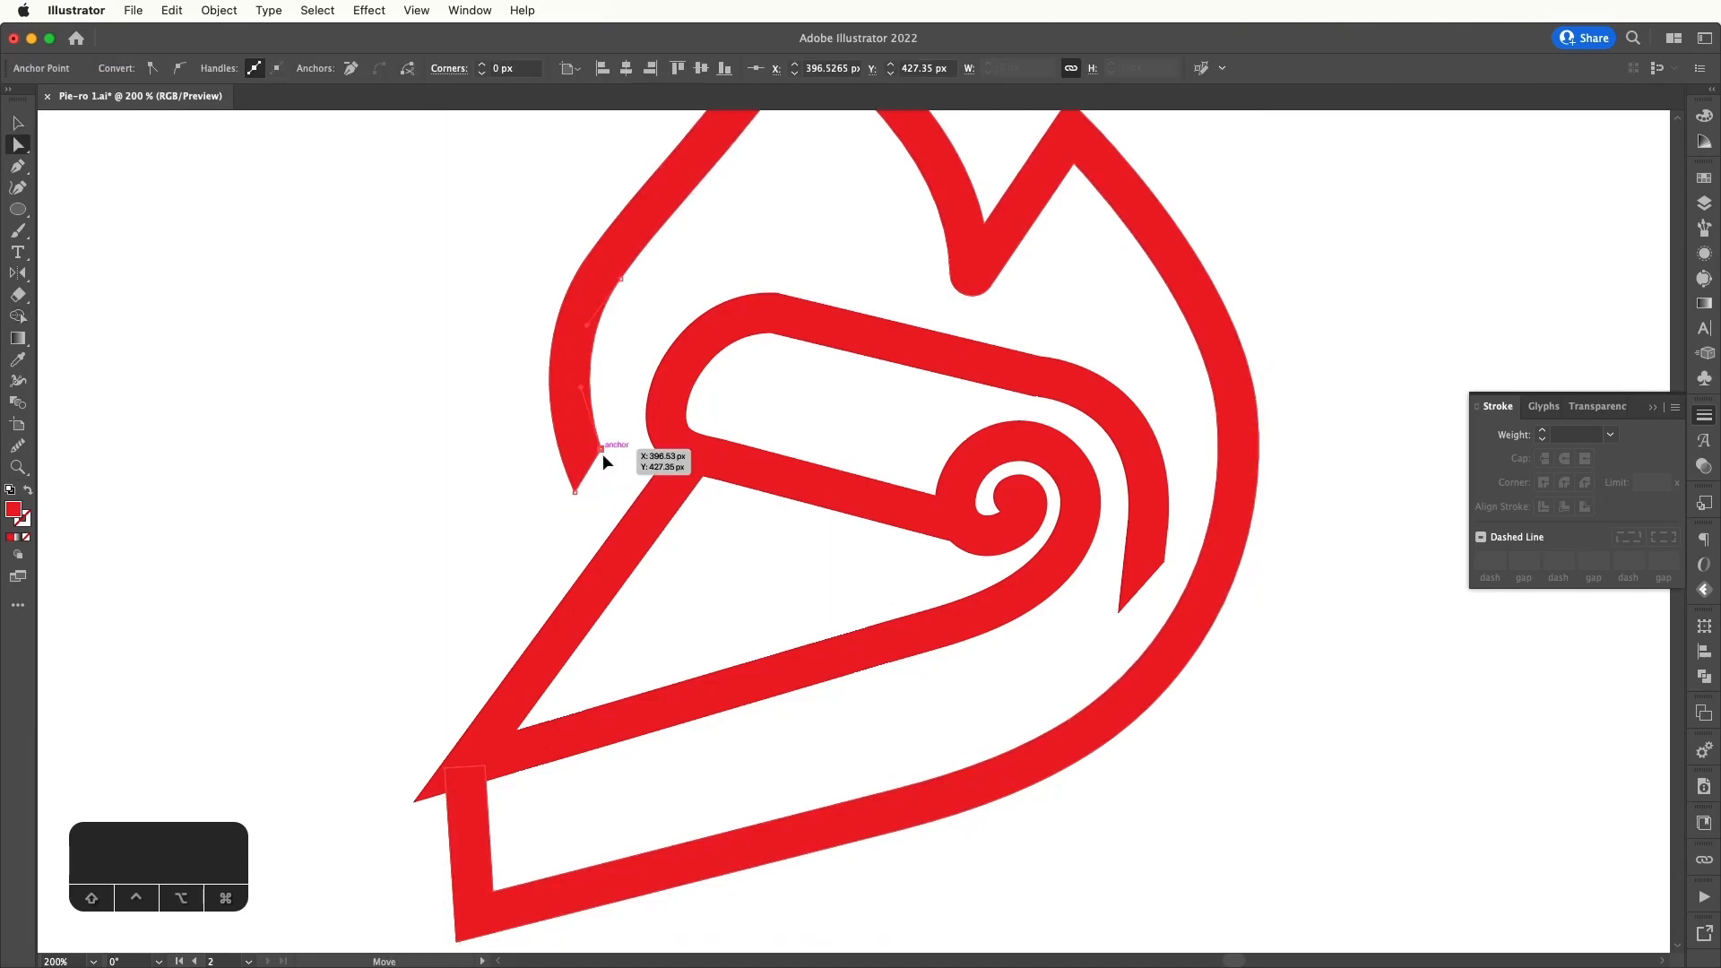
drag(600, 456, 599, 459)
click(622, 441)
key(super+z)
click(626, 440)
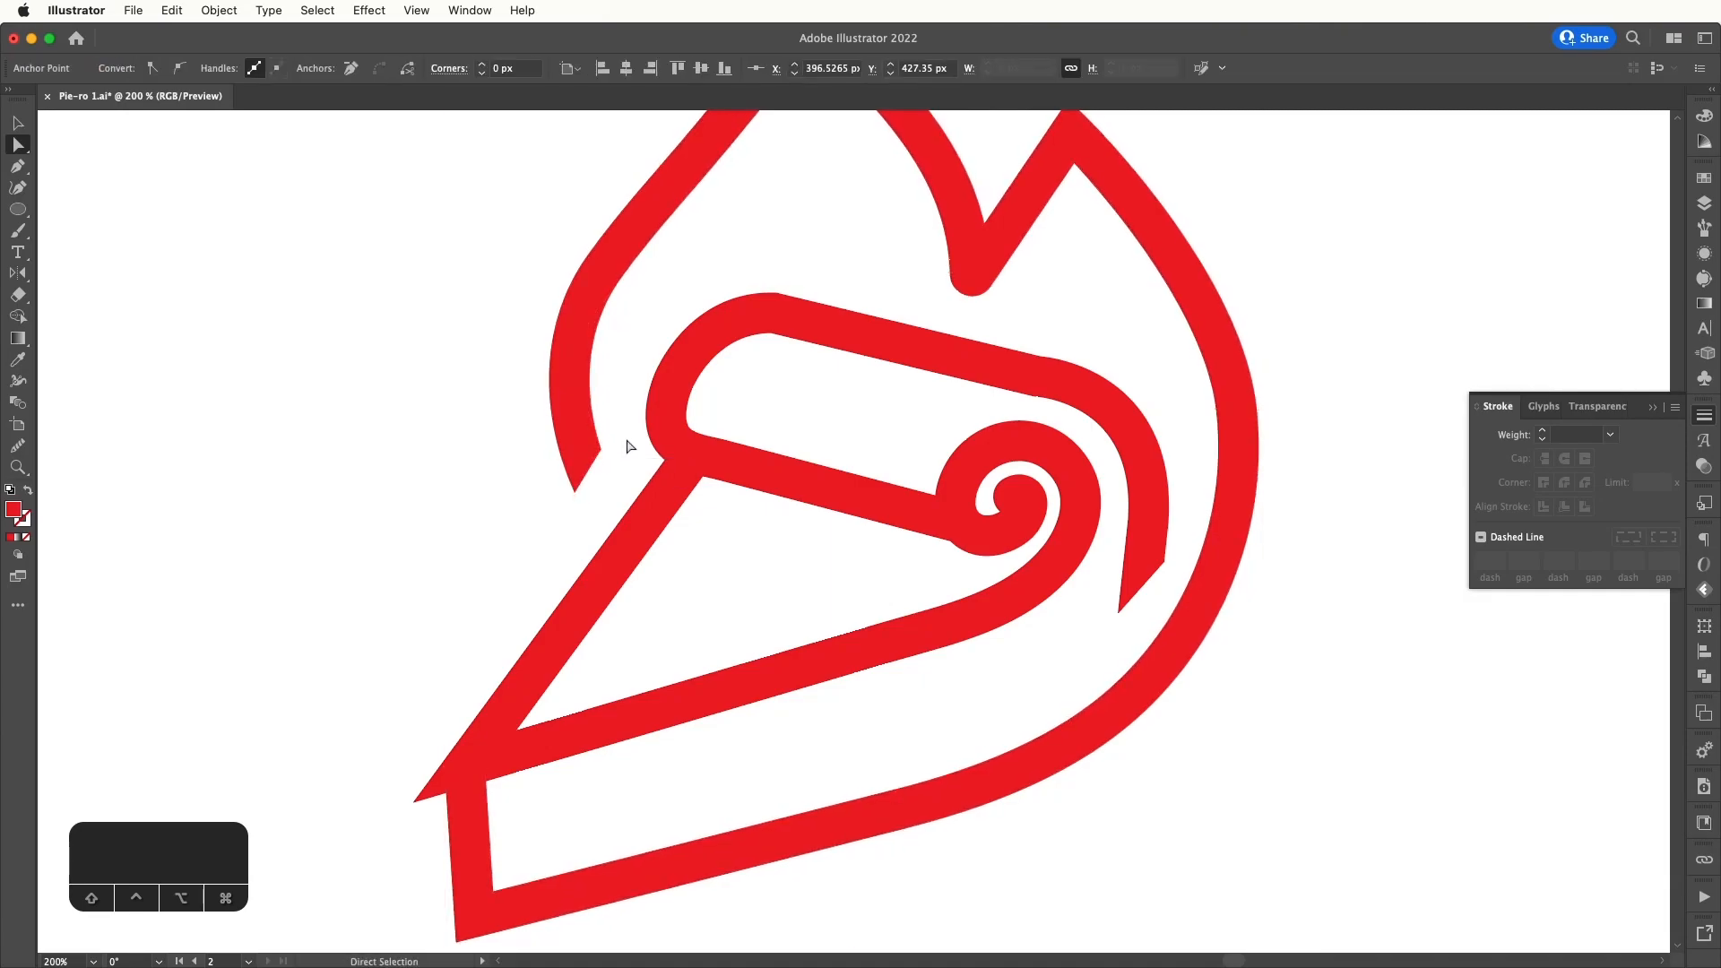
- Duplicate the whole flaming slice and place the copy beside the original on the second artboard
key(super+minus)
key(super+minus)
key(super+minus)
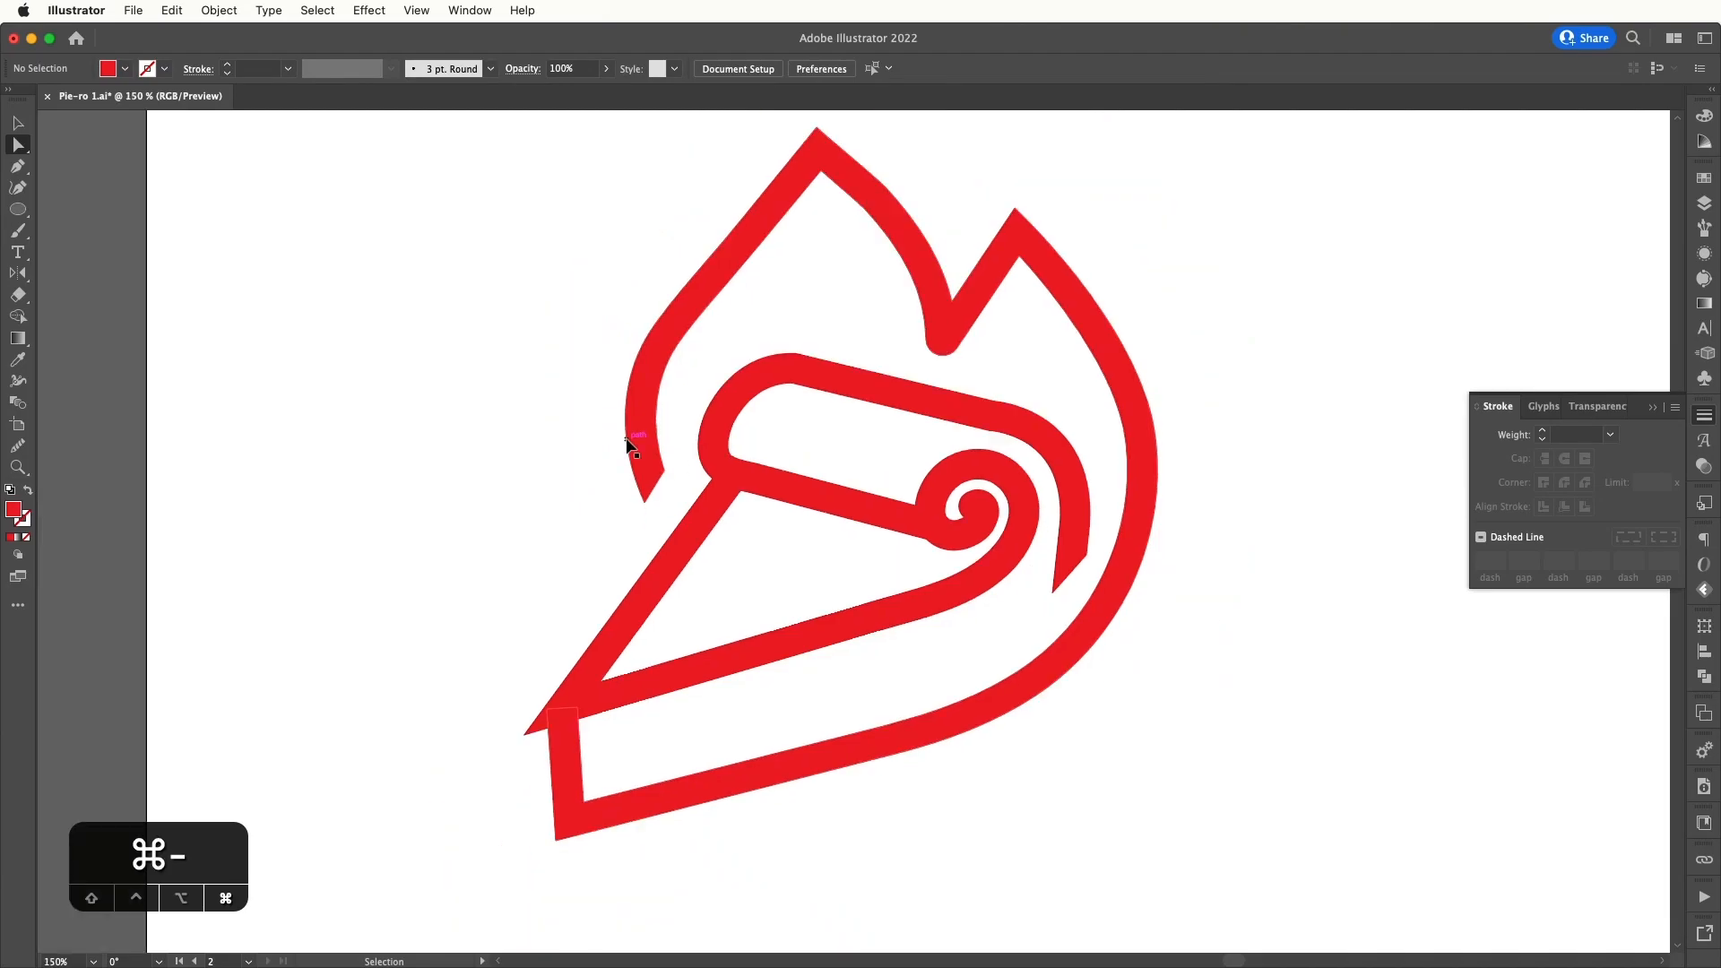
drag(626, 439, 567, 475)
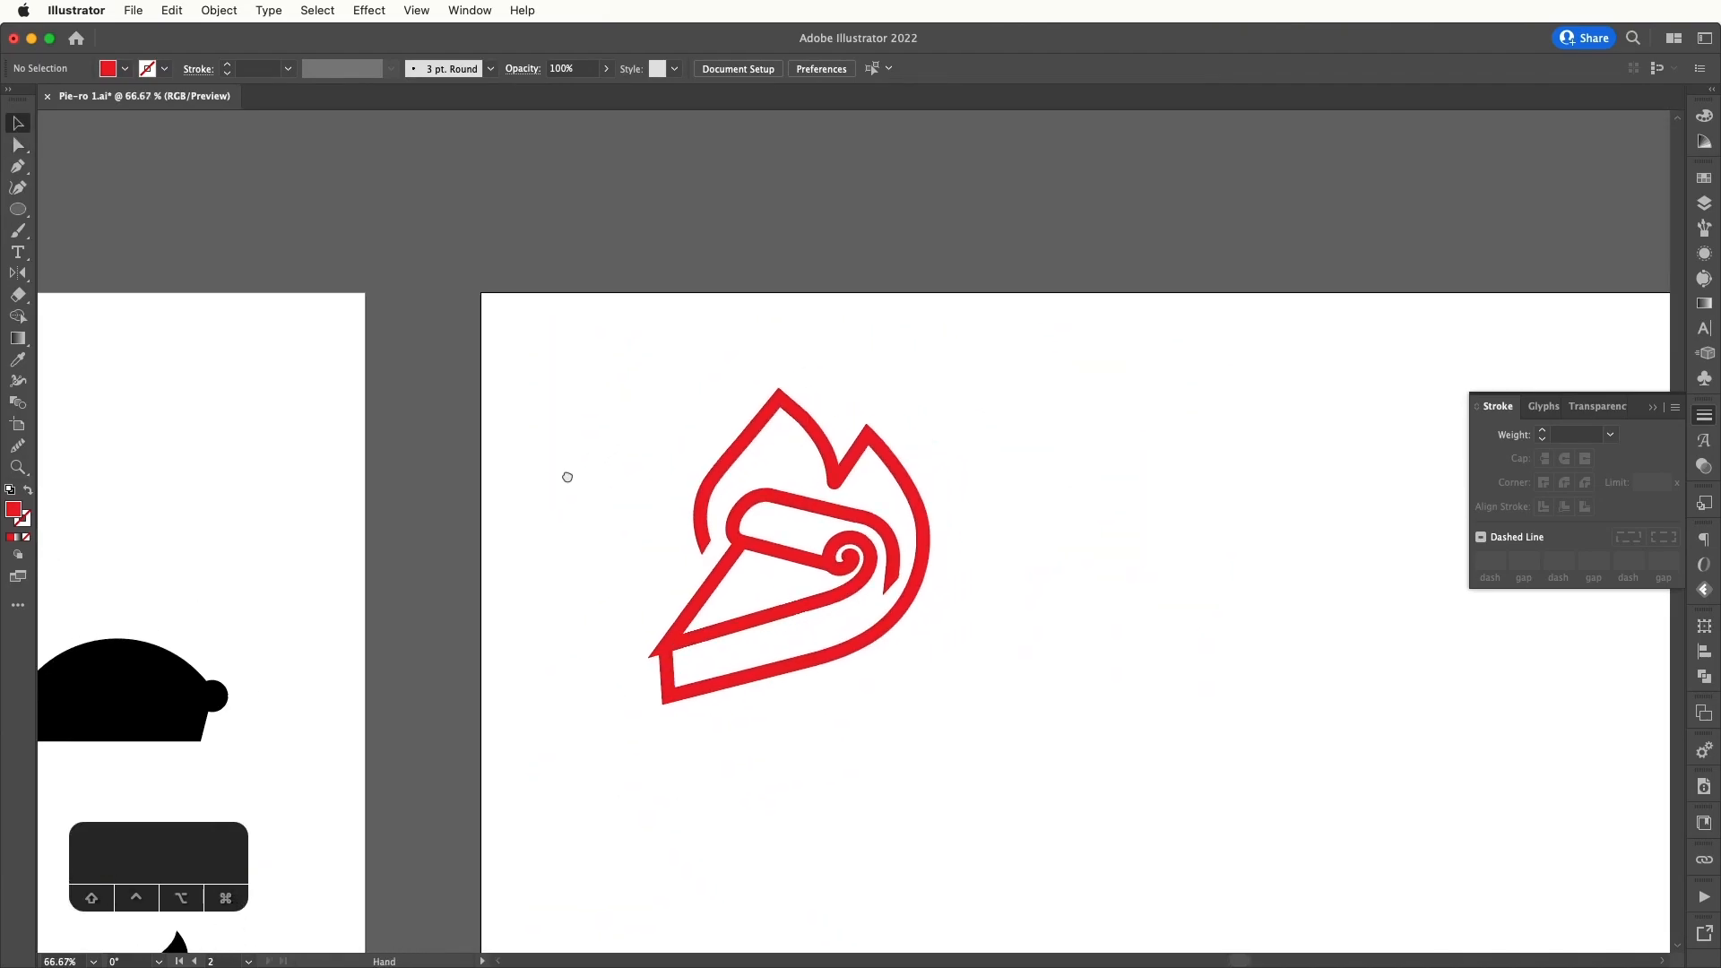
drag(538, 377, 789, 507)
drag(1100, 738, 918, 734)
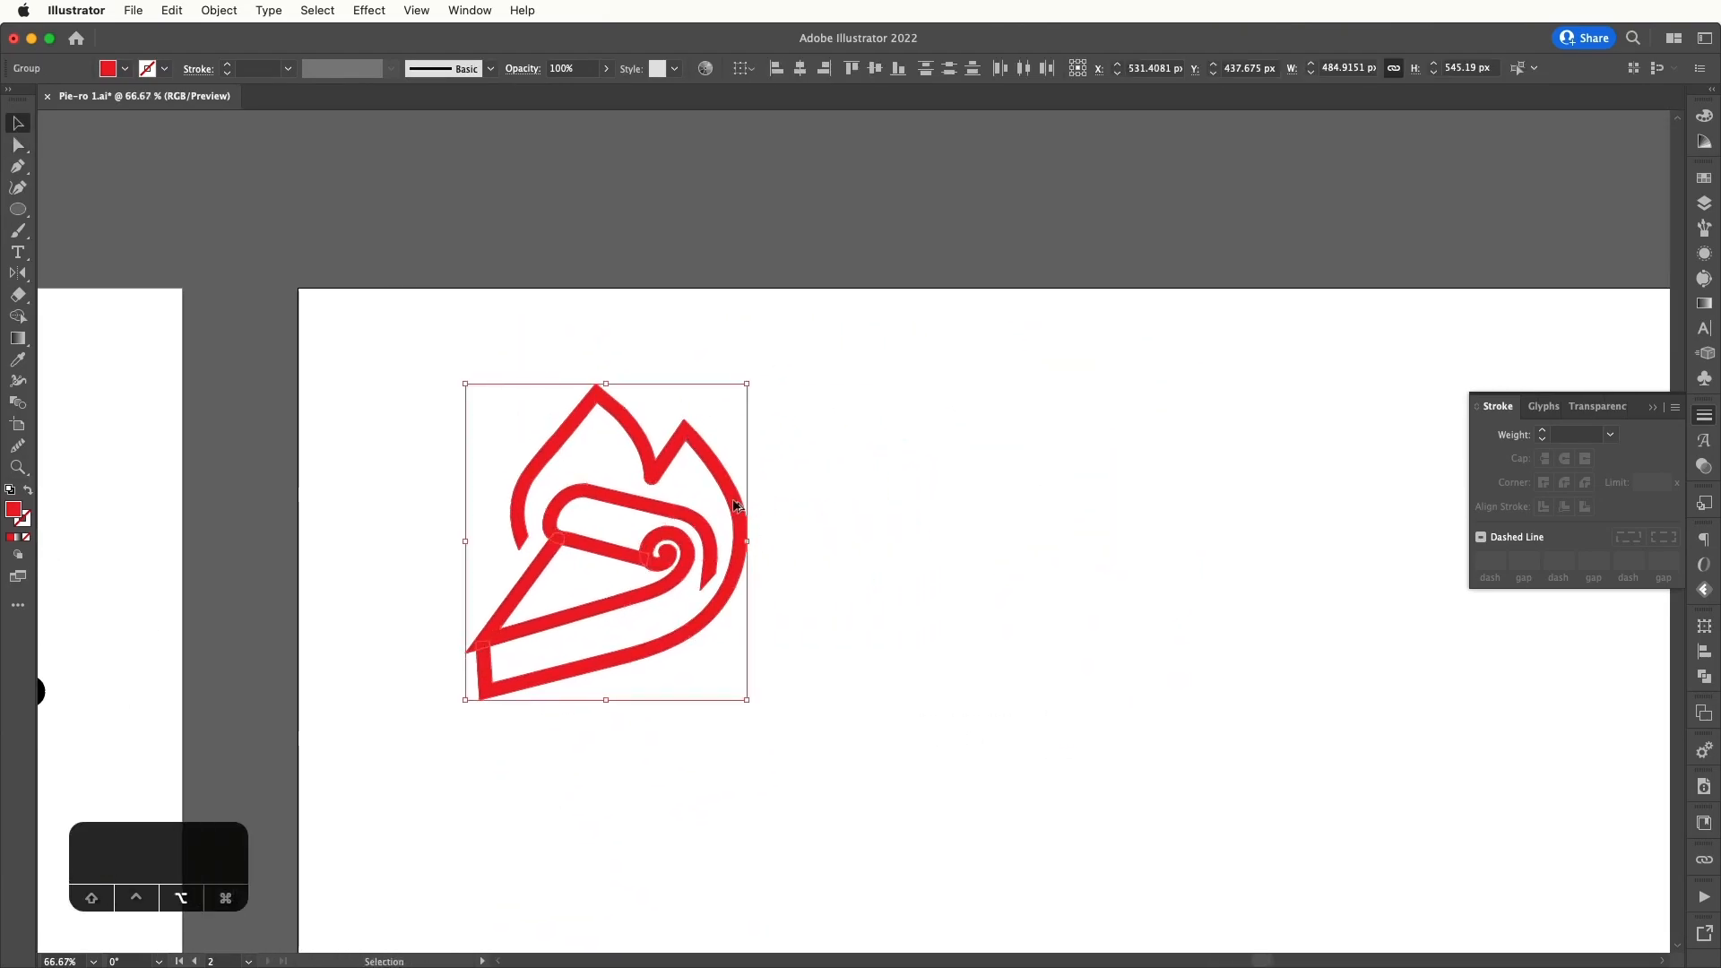
drag(735, 506, 1116, 483)
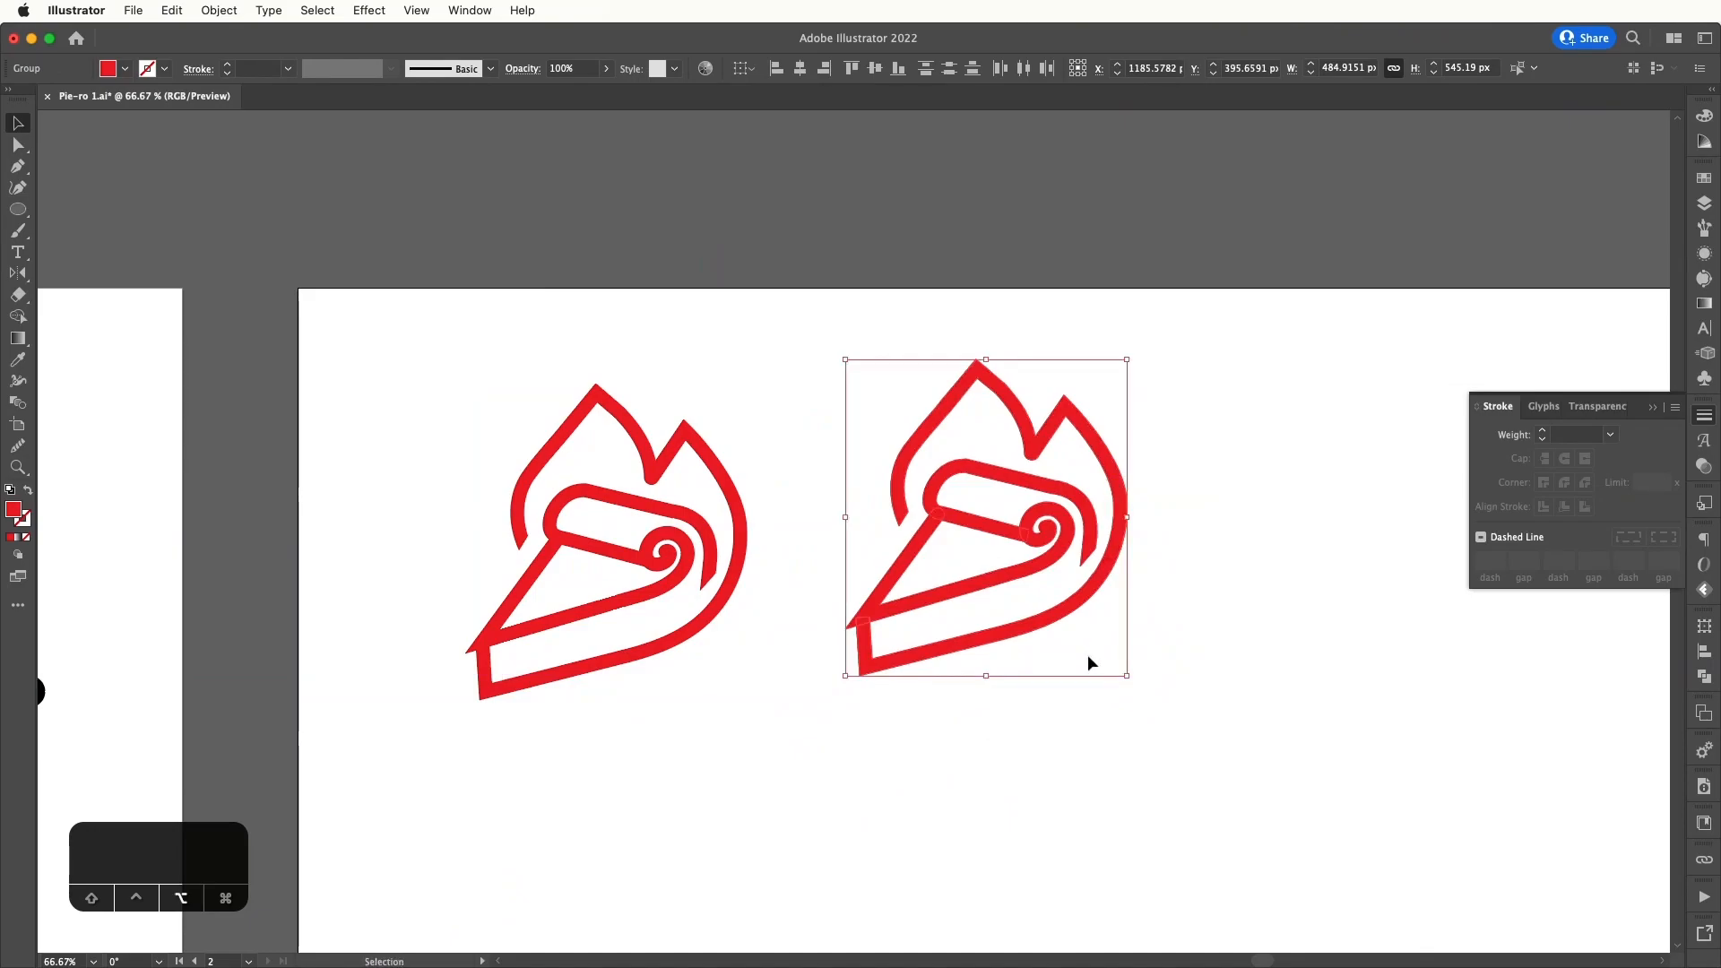
click(1089, 654)
- Draw a closed cutting shape with the Pen tool over the copy's protruding spike at the slice's tip, its edge following the slice's vertical side
key(super+equal)
key(super+equal)
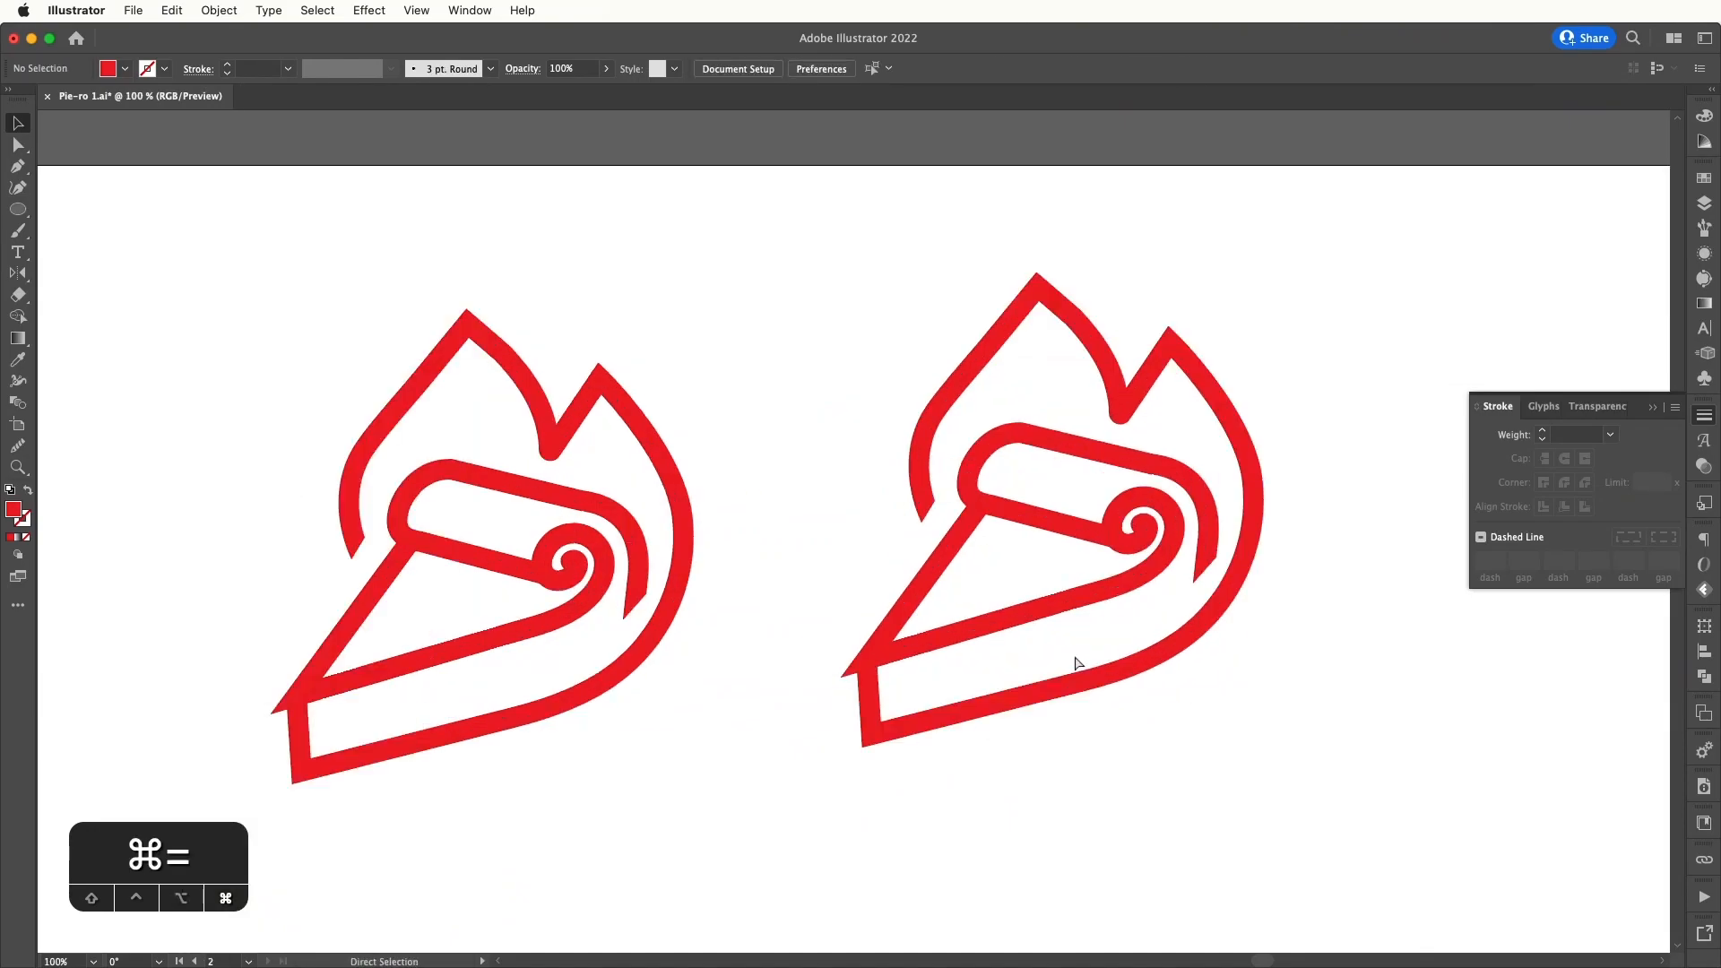
drag(1075, 655, 1024, 586)
key(p)
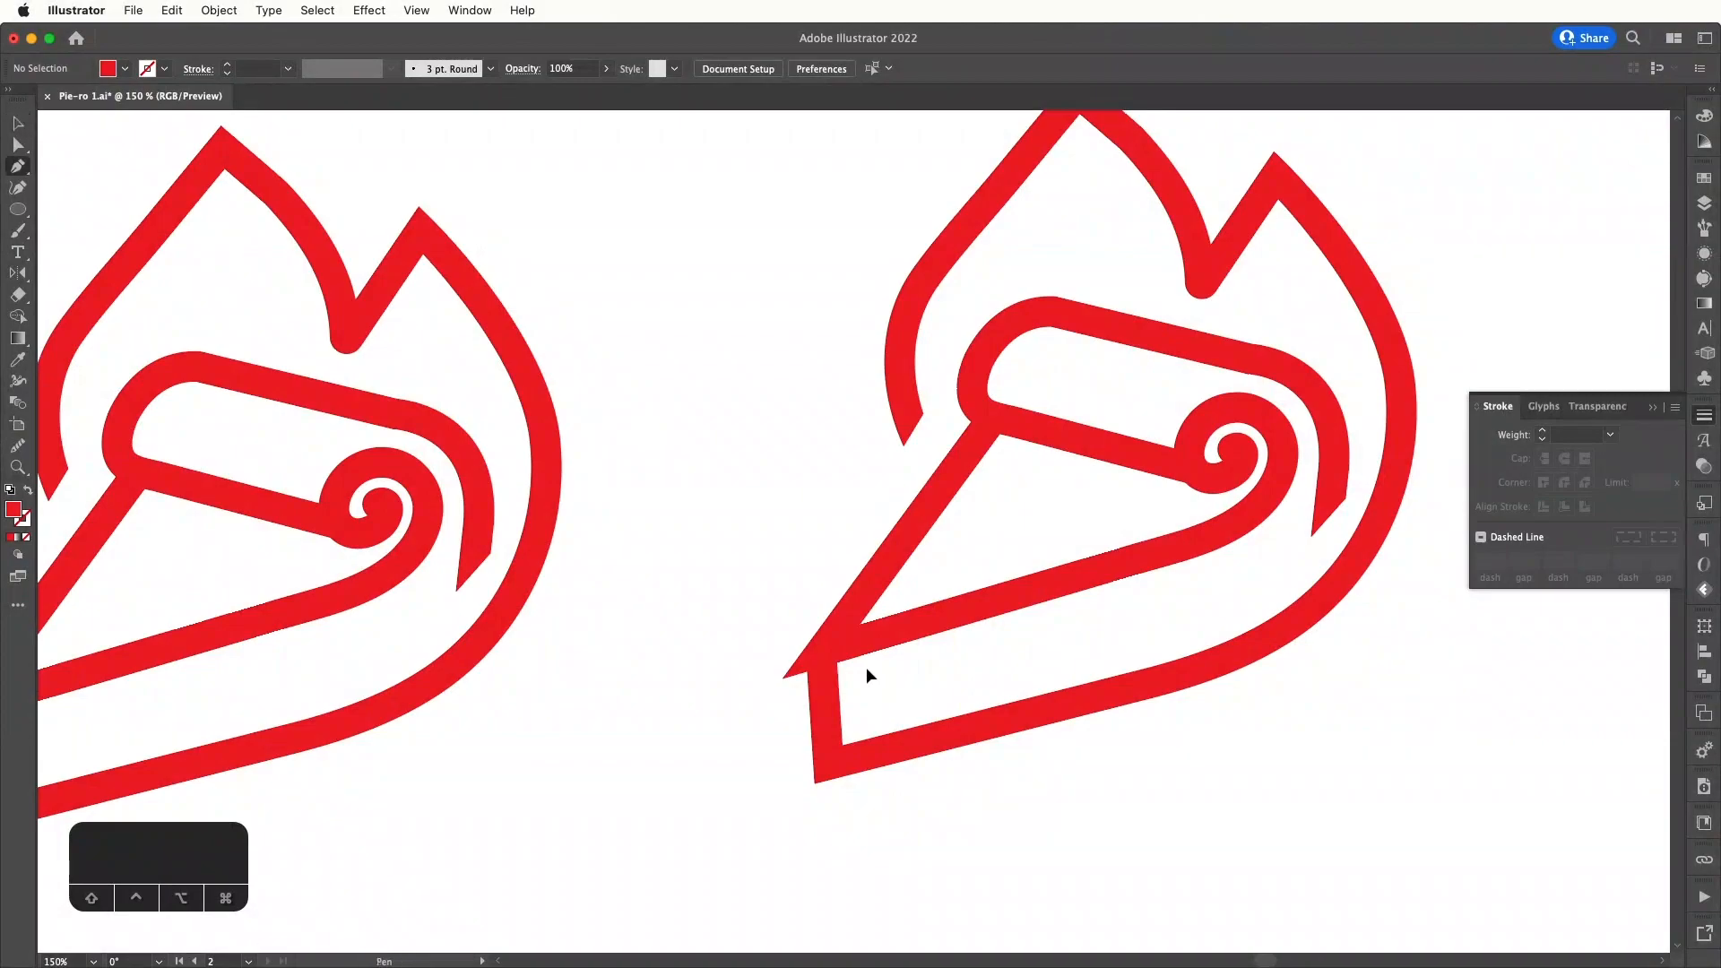
click(813, 708)
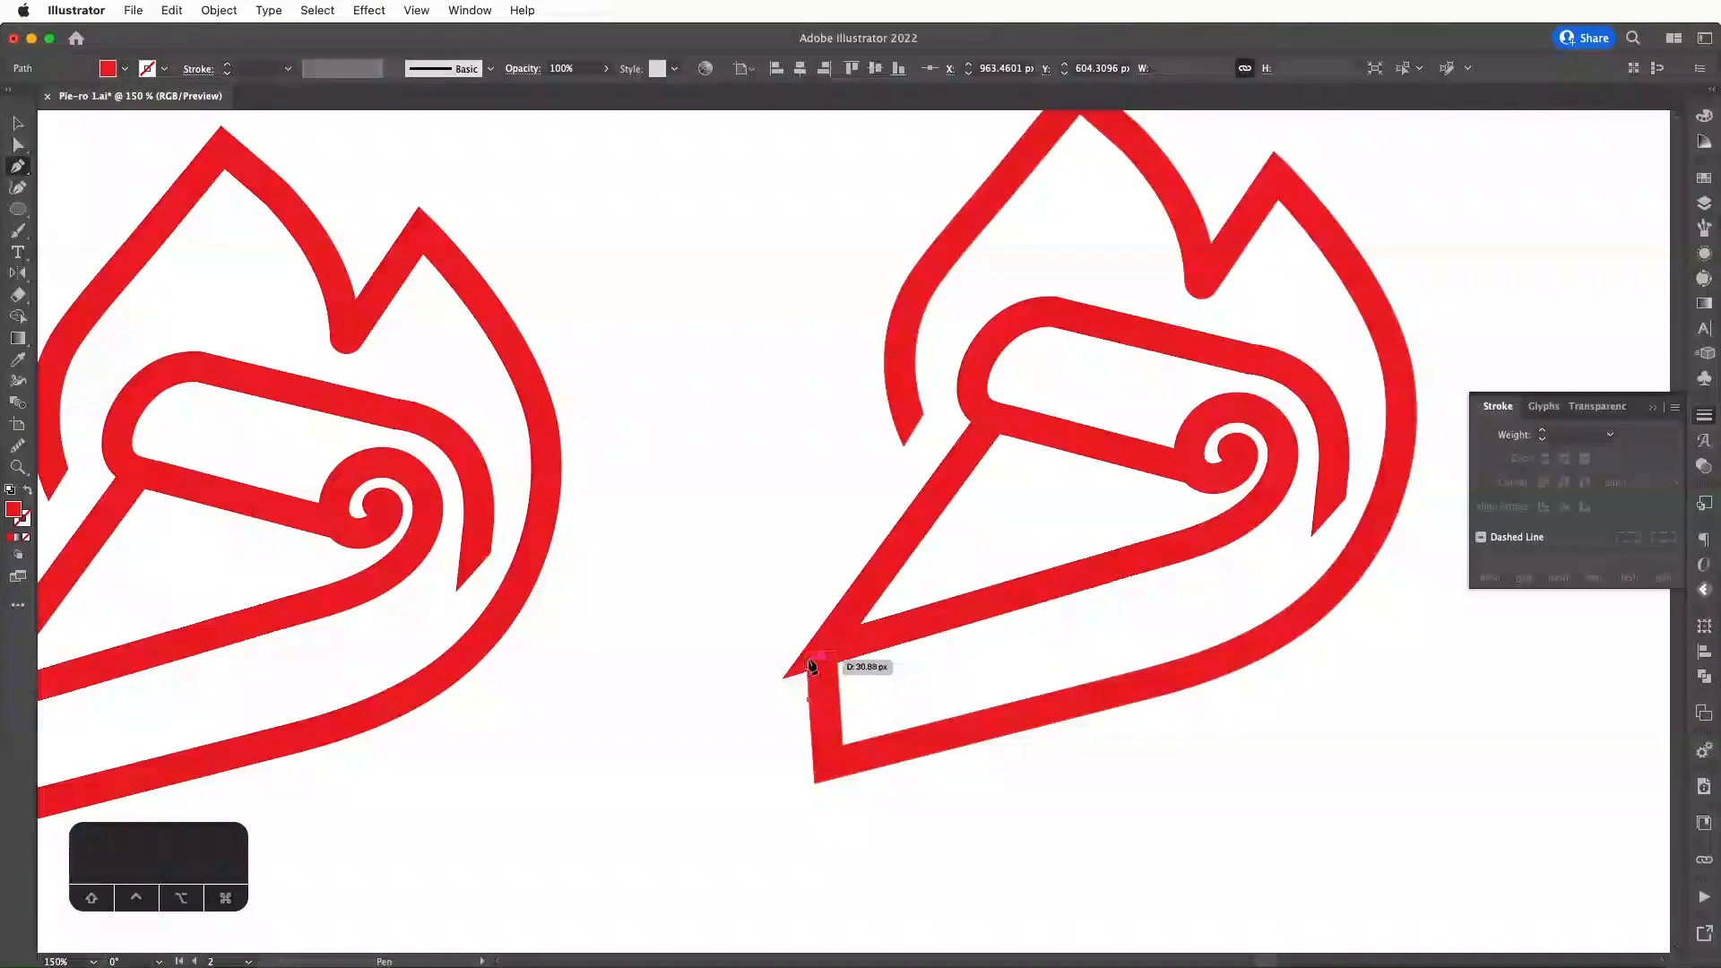
click(810, 660)
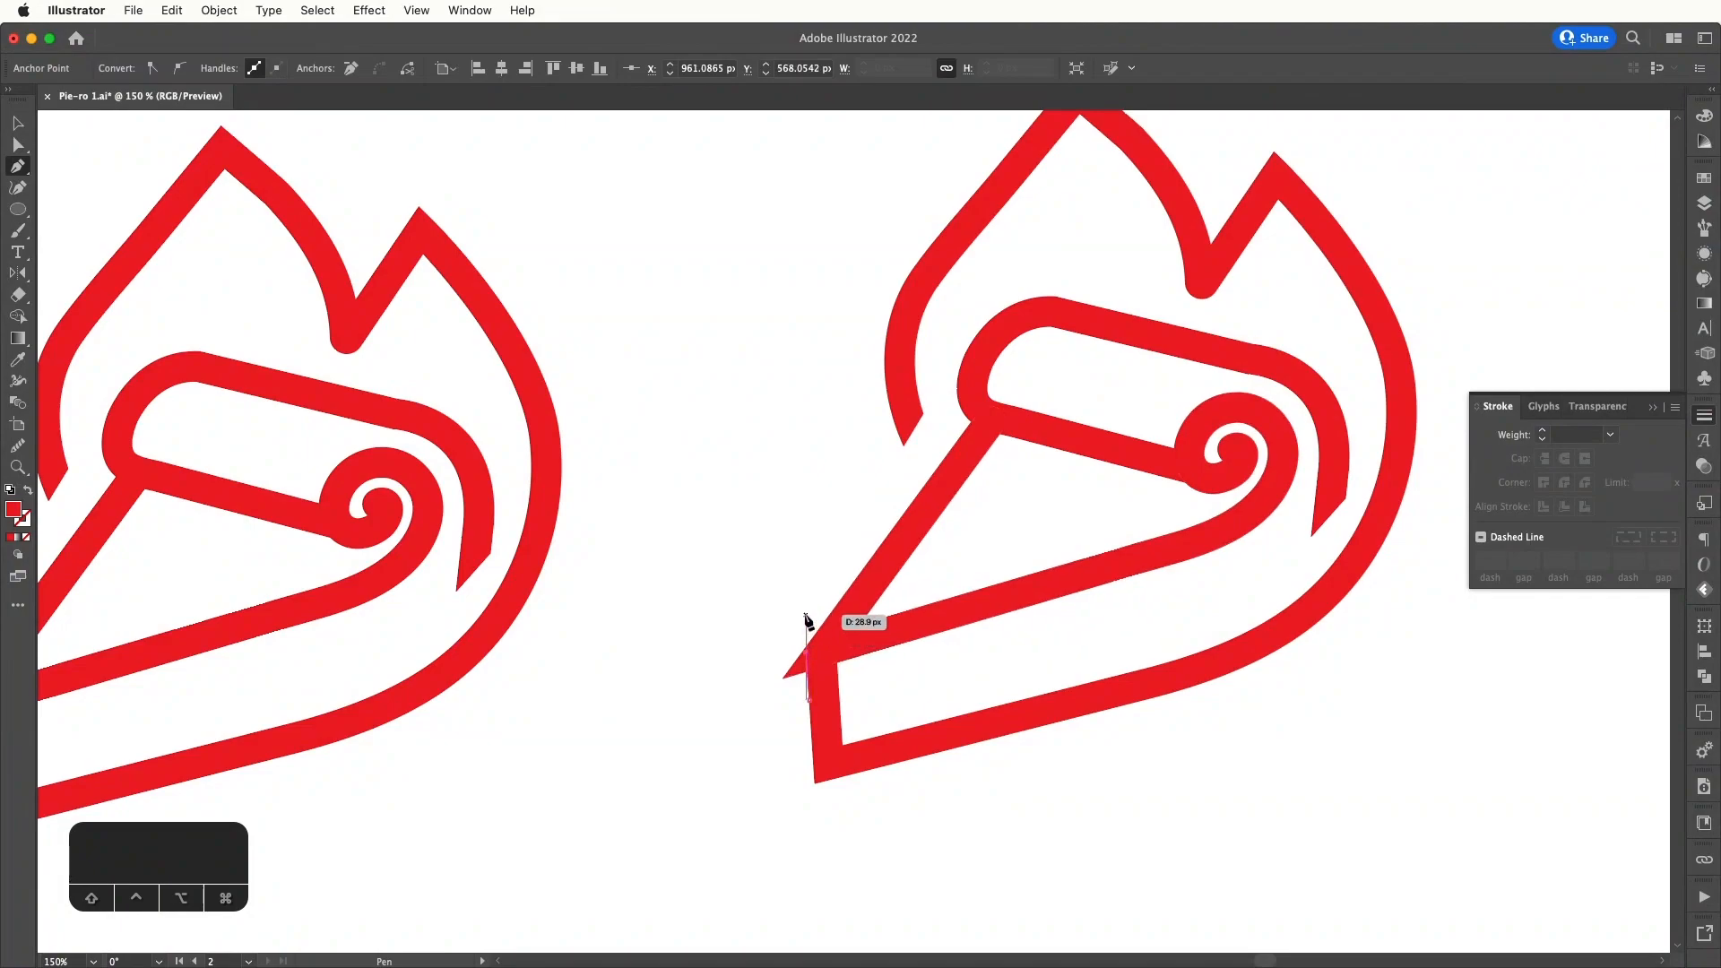
click(806, 615)
click(760, 639)
click(760, 715)
click(808, 701)
- Cut off the protruding spike at the copied slice's tip by removing the overlapping areas with Shape Builder
key(v)
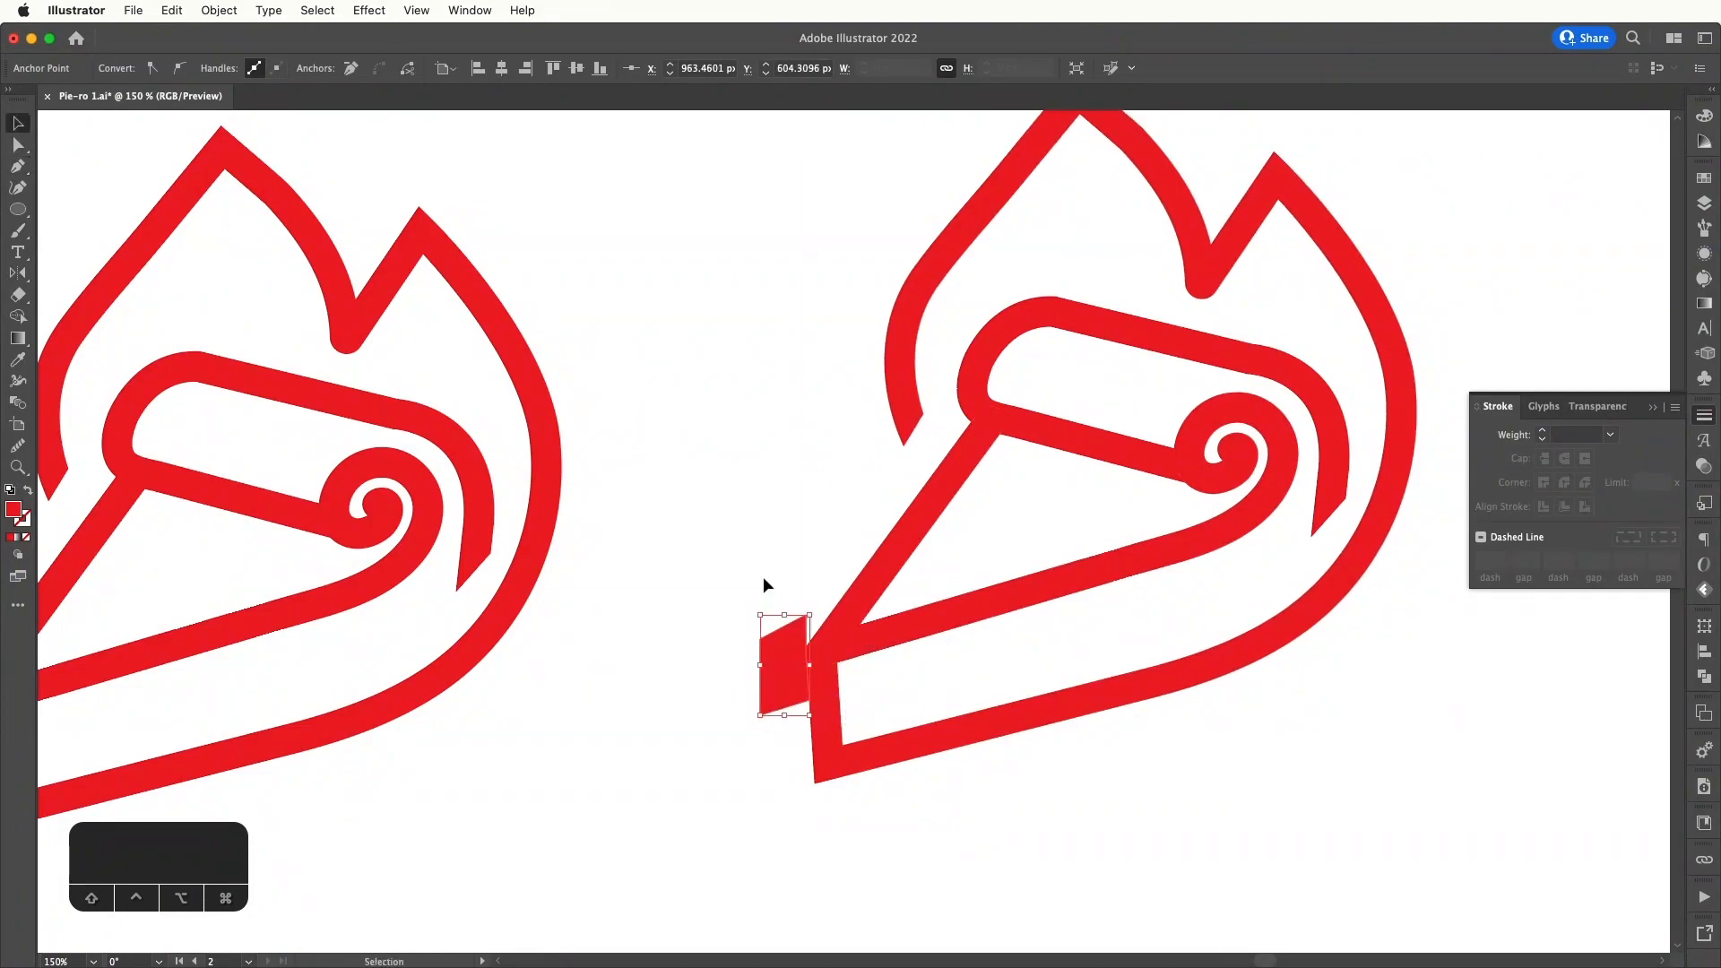
drag(762, 577, 825, 685)
key(shift+m)
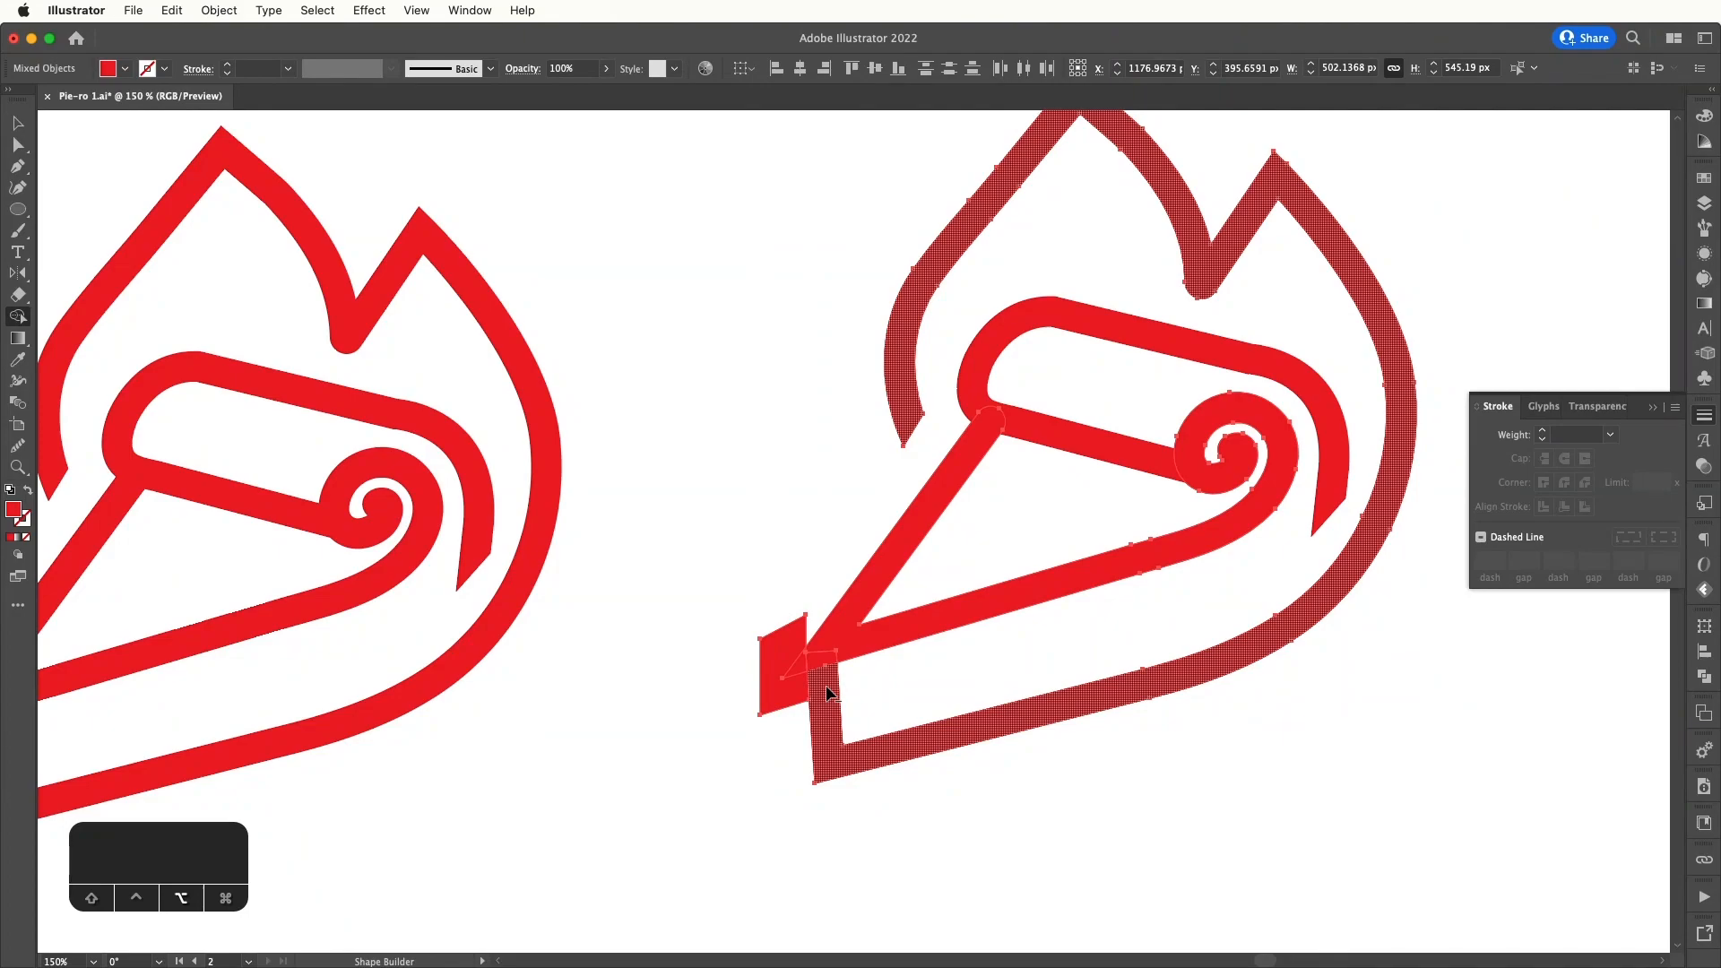
alt+click(786, 659)
key(v)
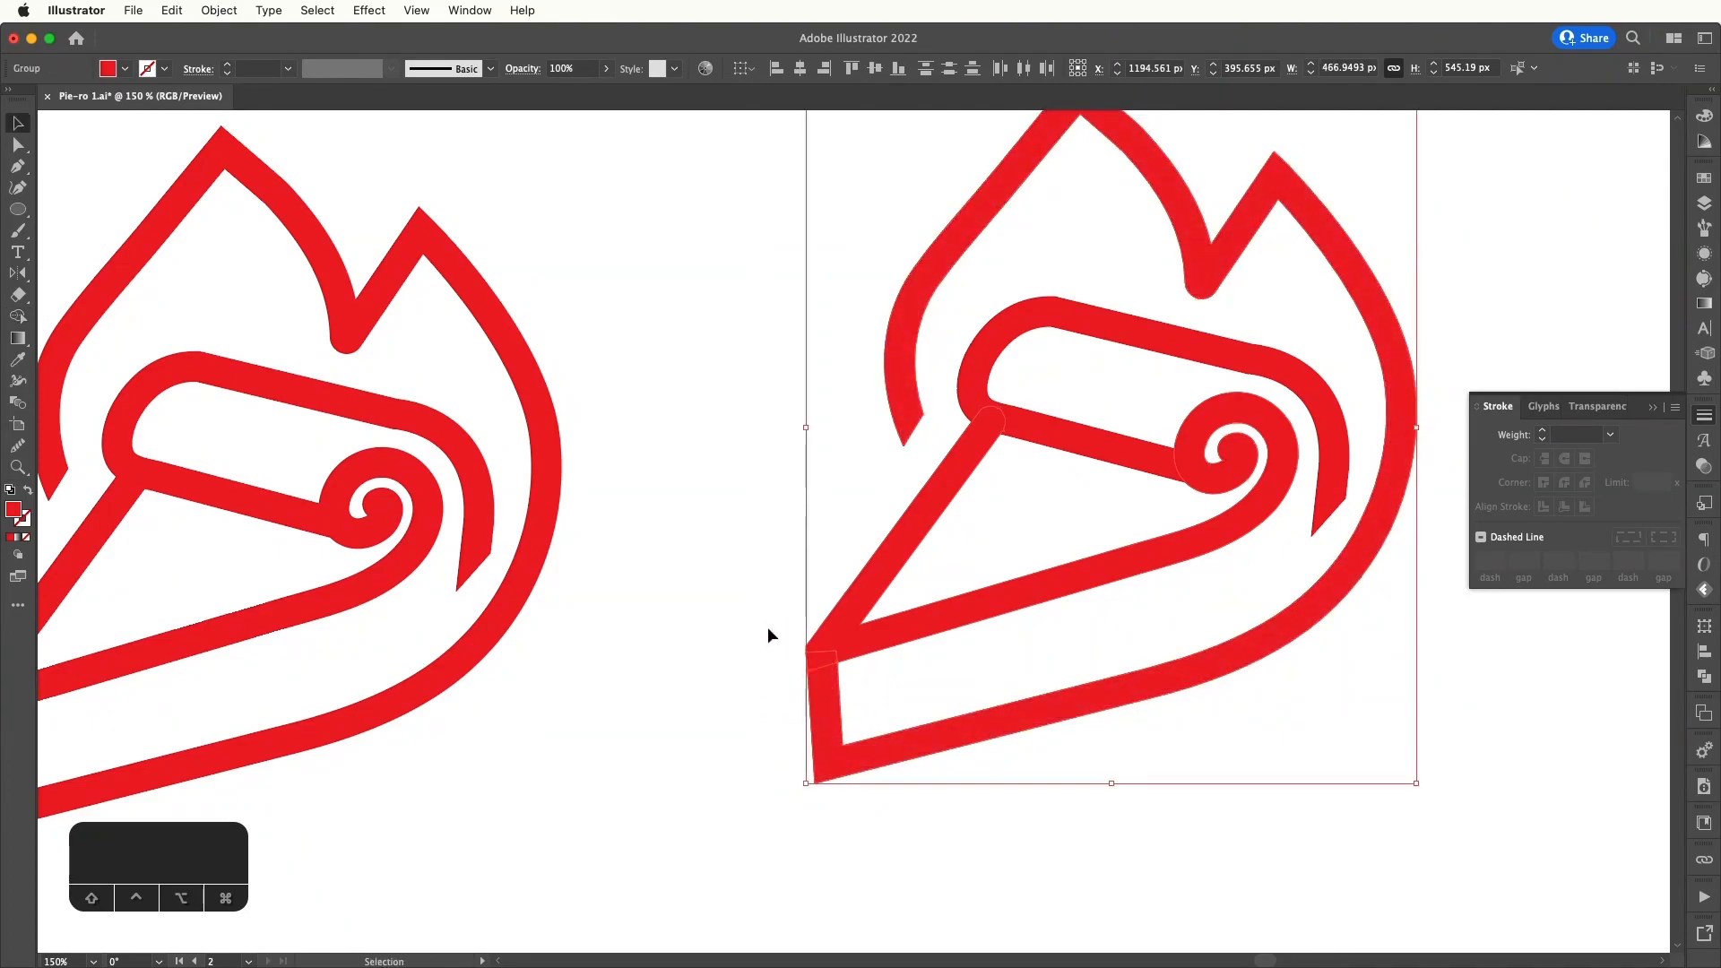
click(767, 628)
key(super+minus)
key(super+minus)
key(super+minus)
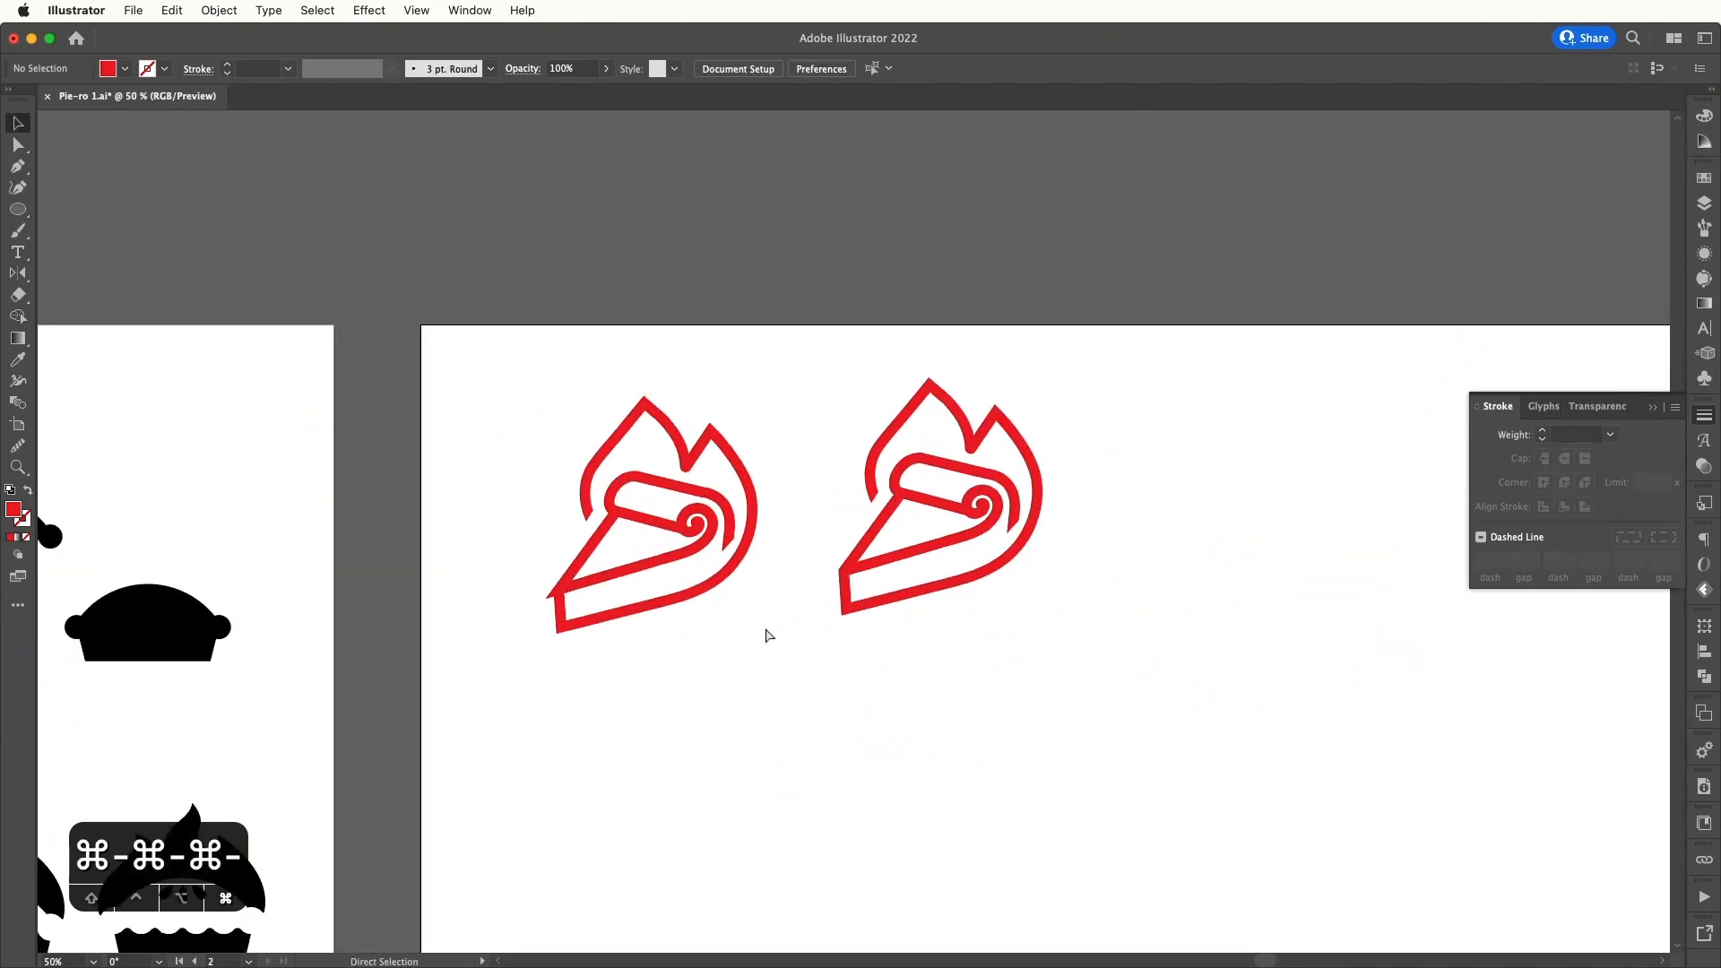
- Round the outer corner of the crust strip's diagonal lower end on the copied slice
key(super+equal)
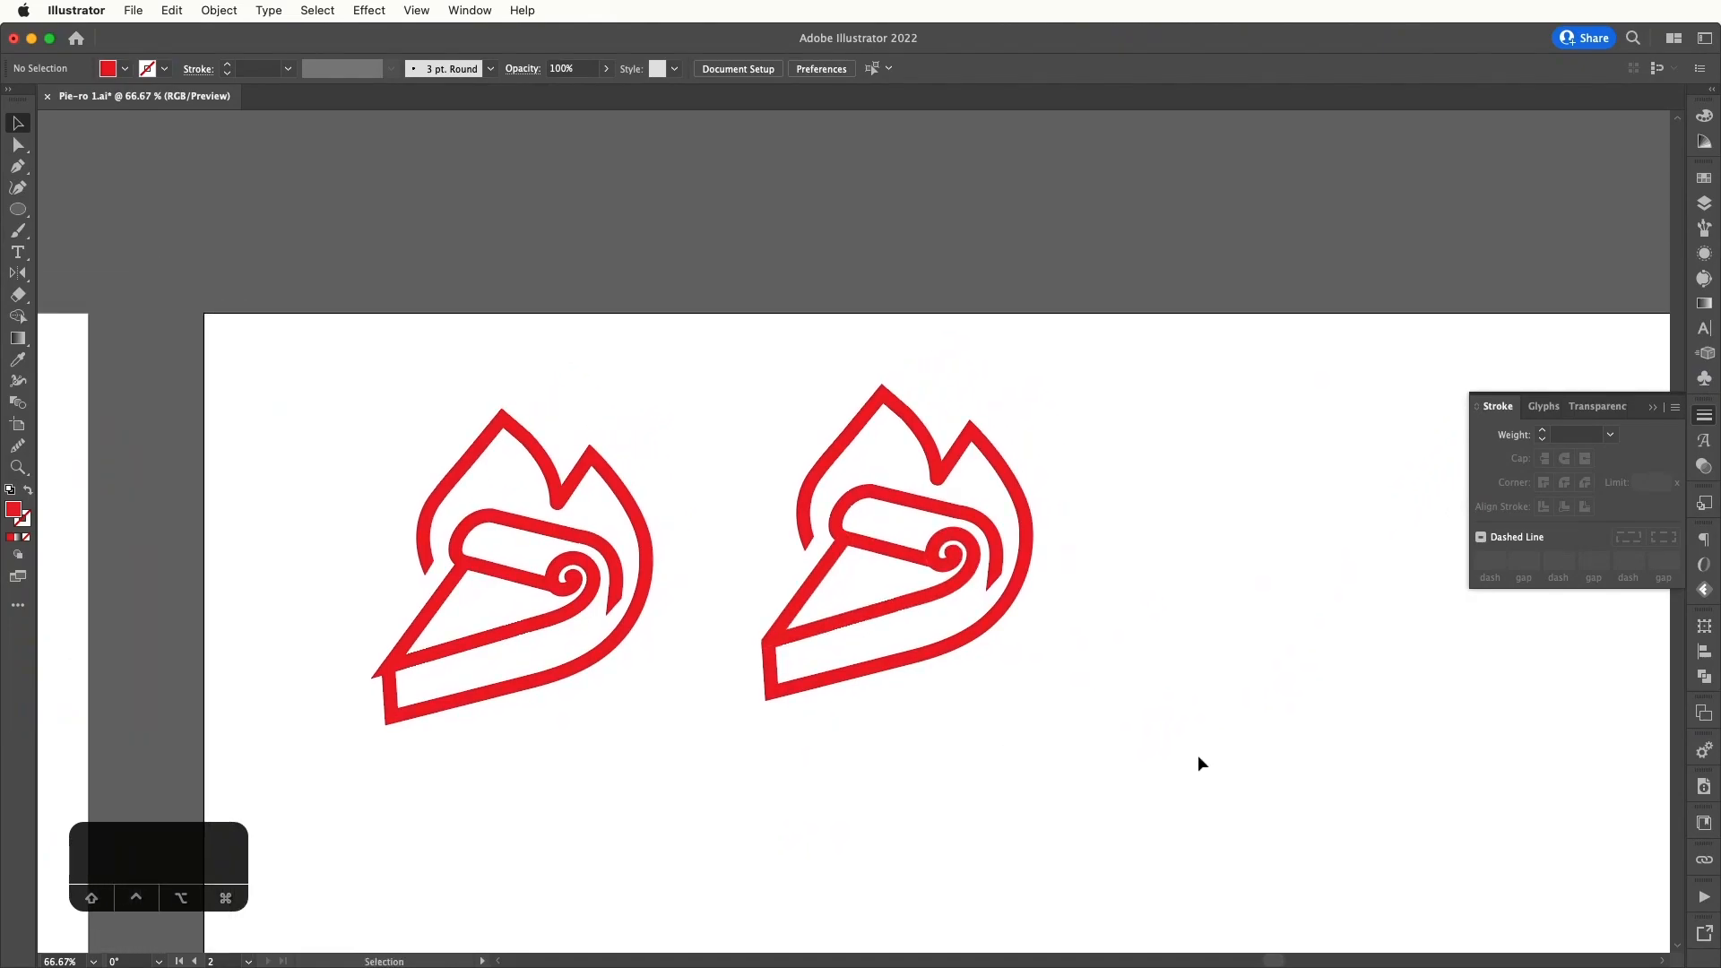
key(super+equal)
key(super+equal)
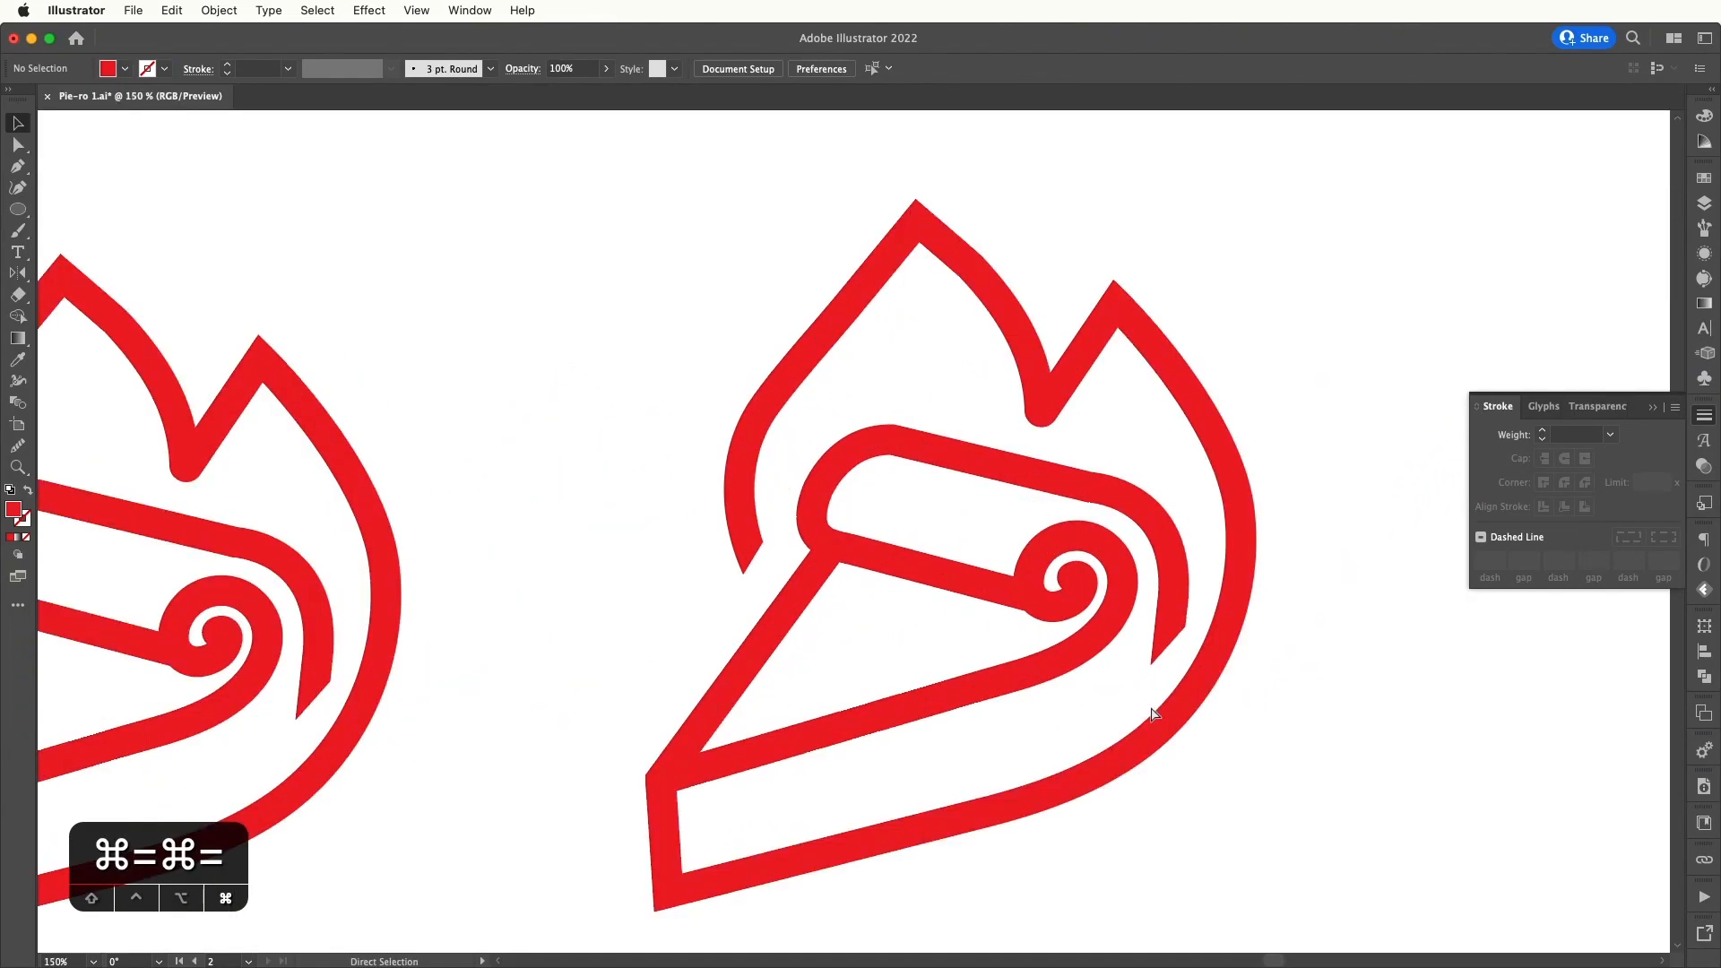
key(a)
click(1173, 623)
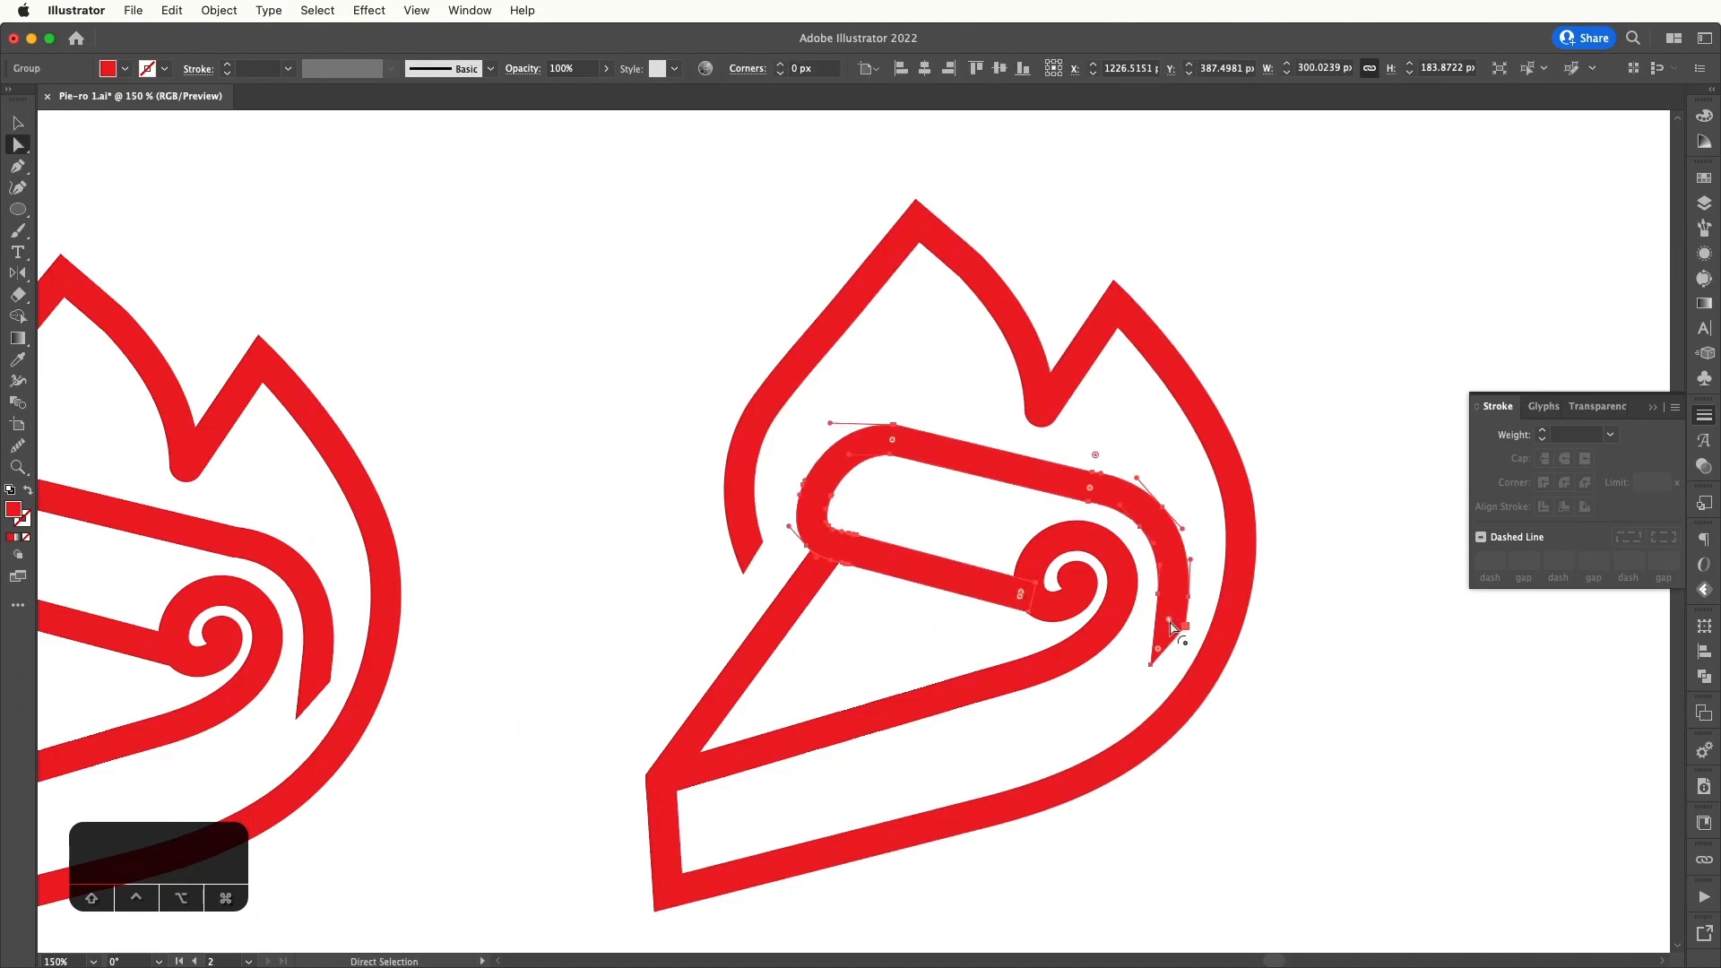
drag(1173, 625, 1129, 599)
click(1389, 686)
drag(1389, 712, 1368, 700)
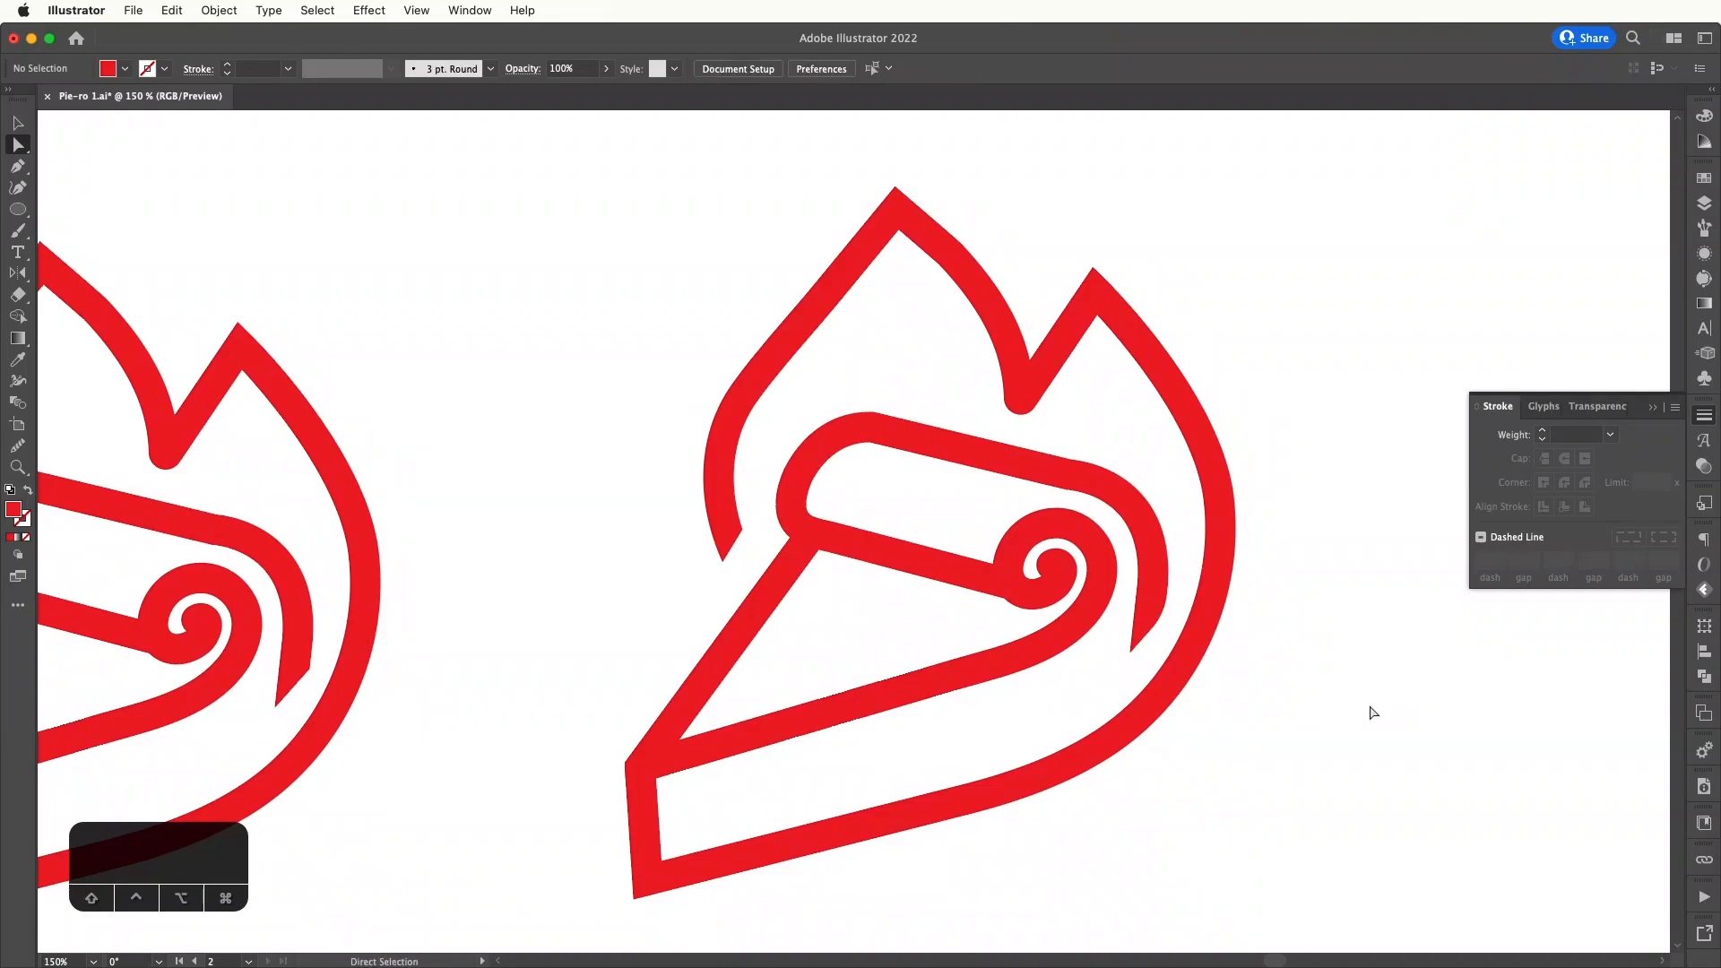
- Draw a small closed filler shape with the Pen tool on the copied flame outline's diagonal end, extending its inner corner slightly outward
click(1112, 592)
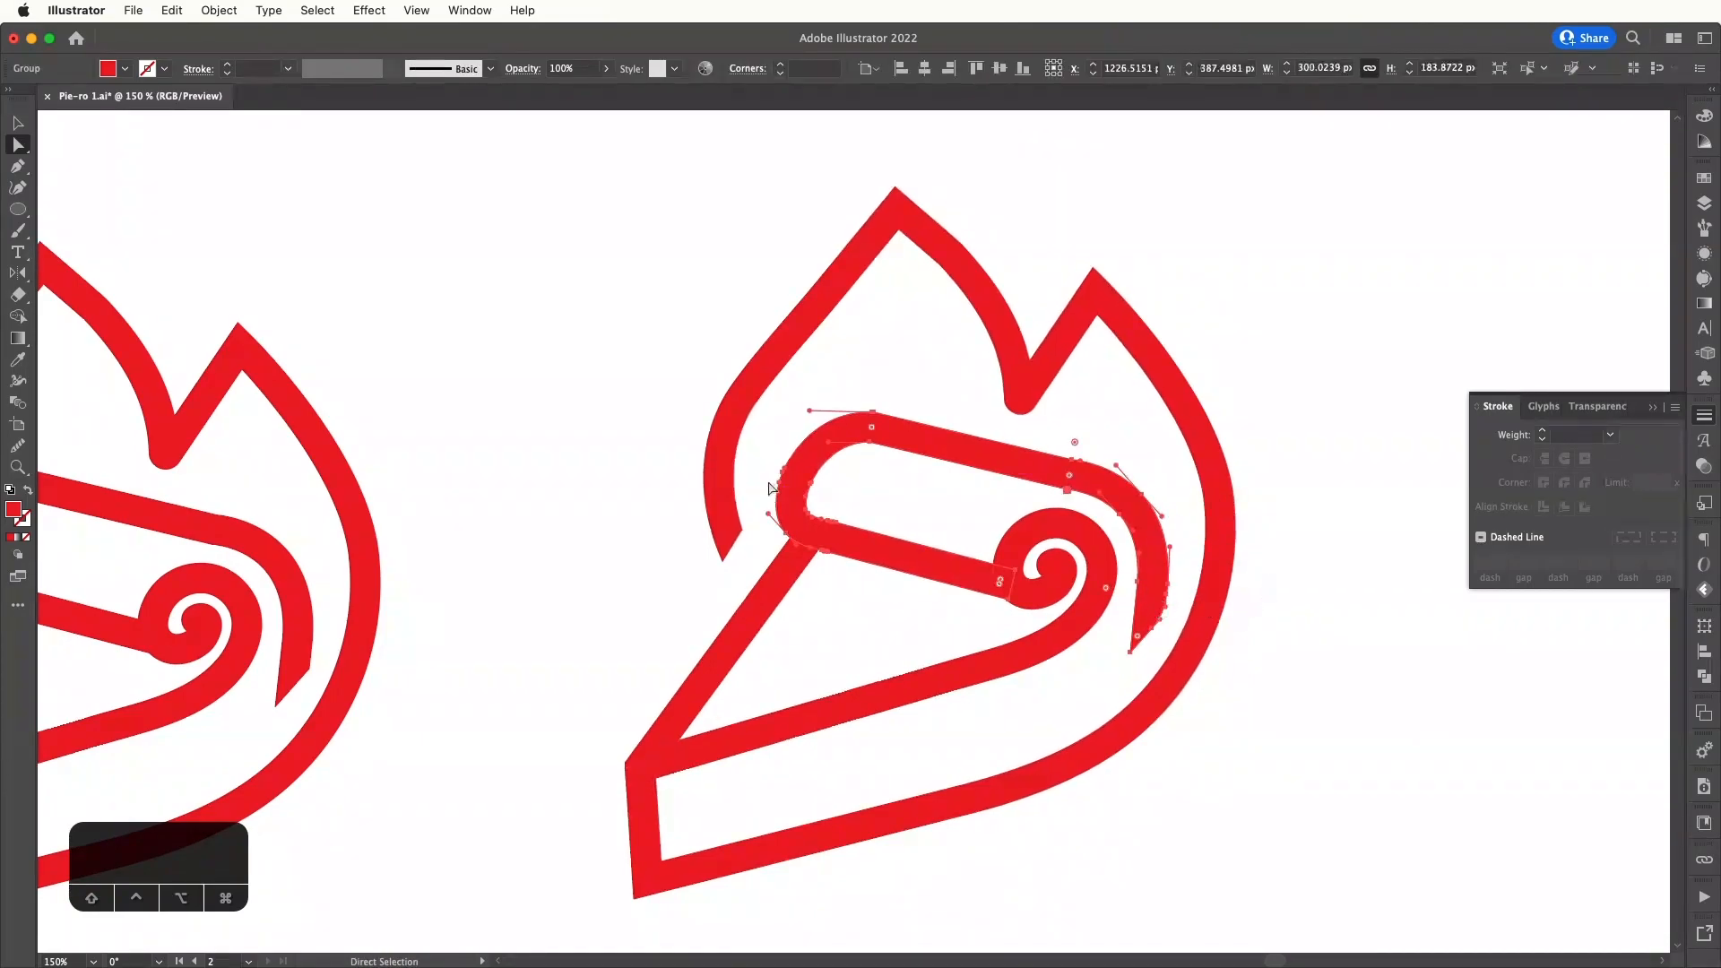
click(757, 540)
click(744, 535)
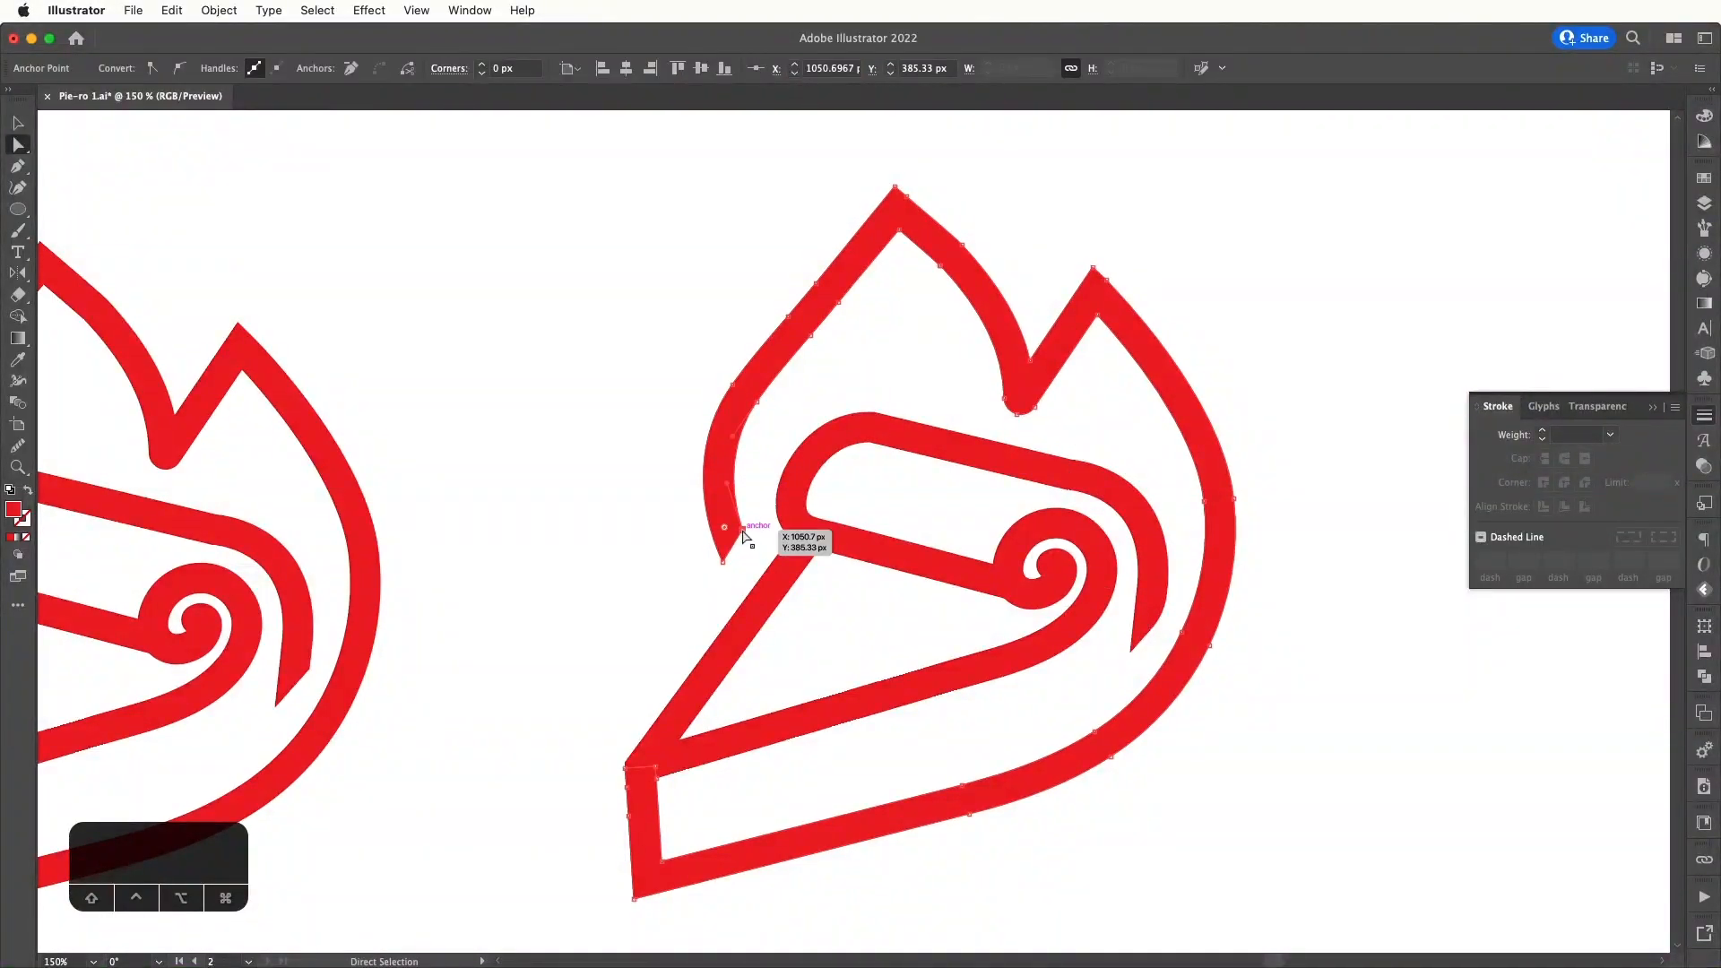
scroll(744, 535, up, 5)
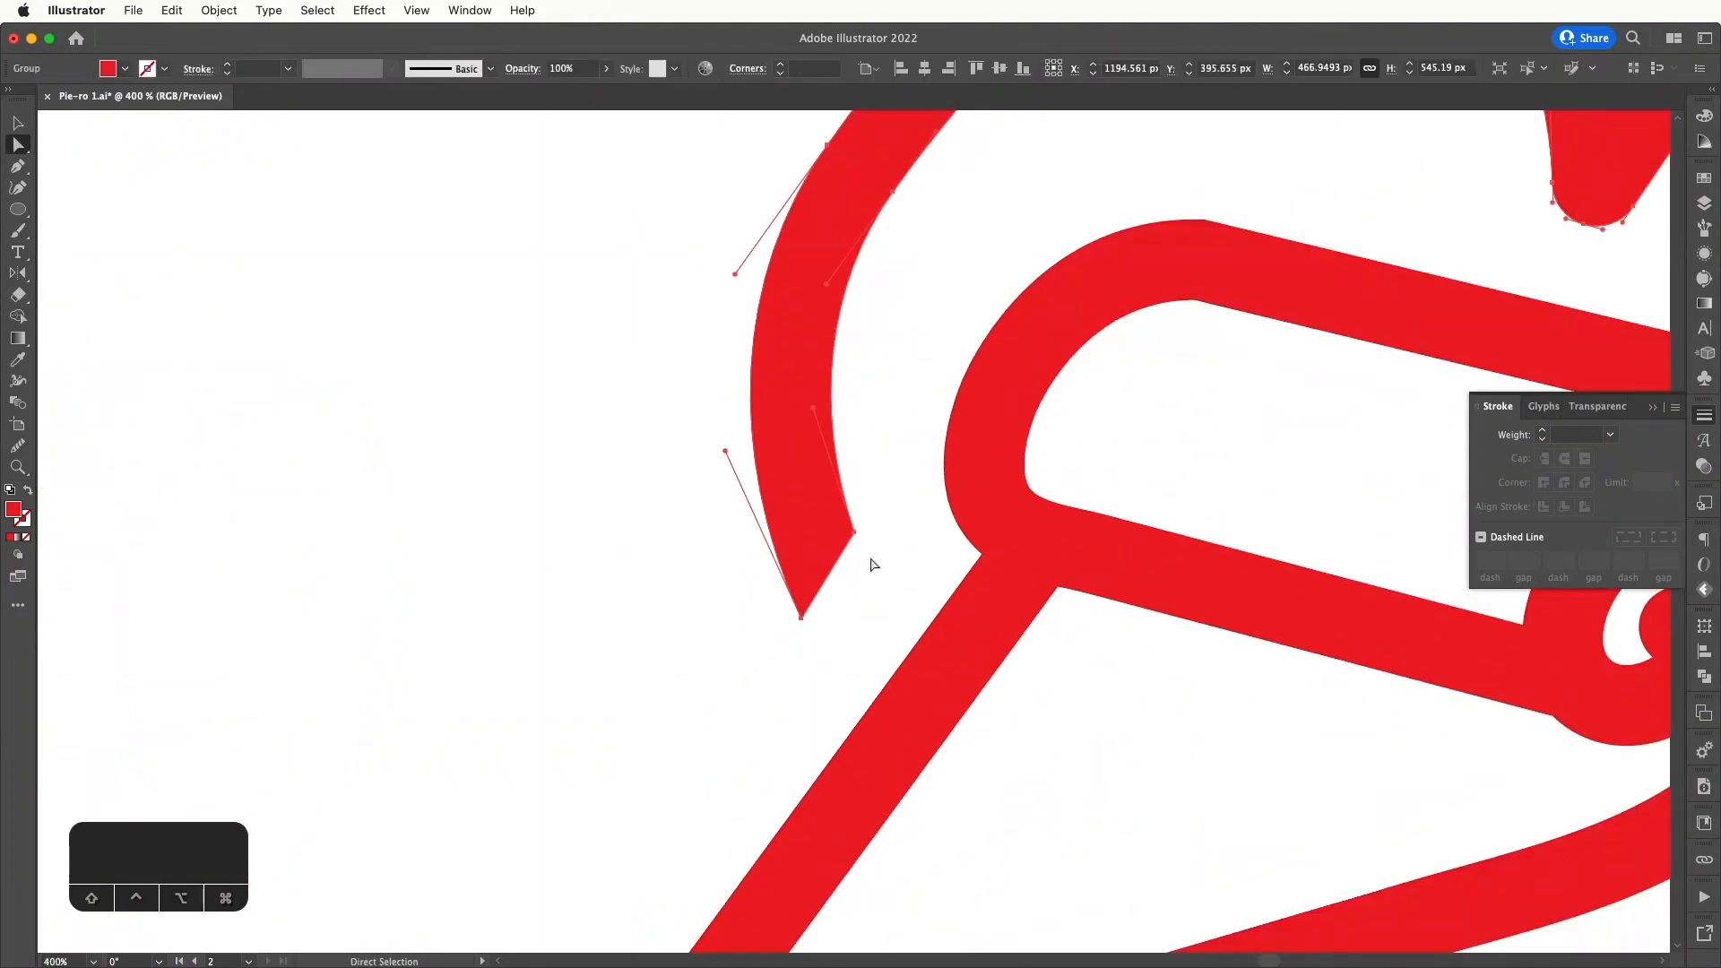
click(874, 565)
key(p)
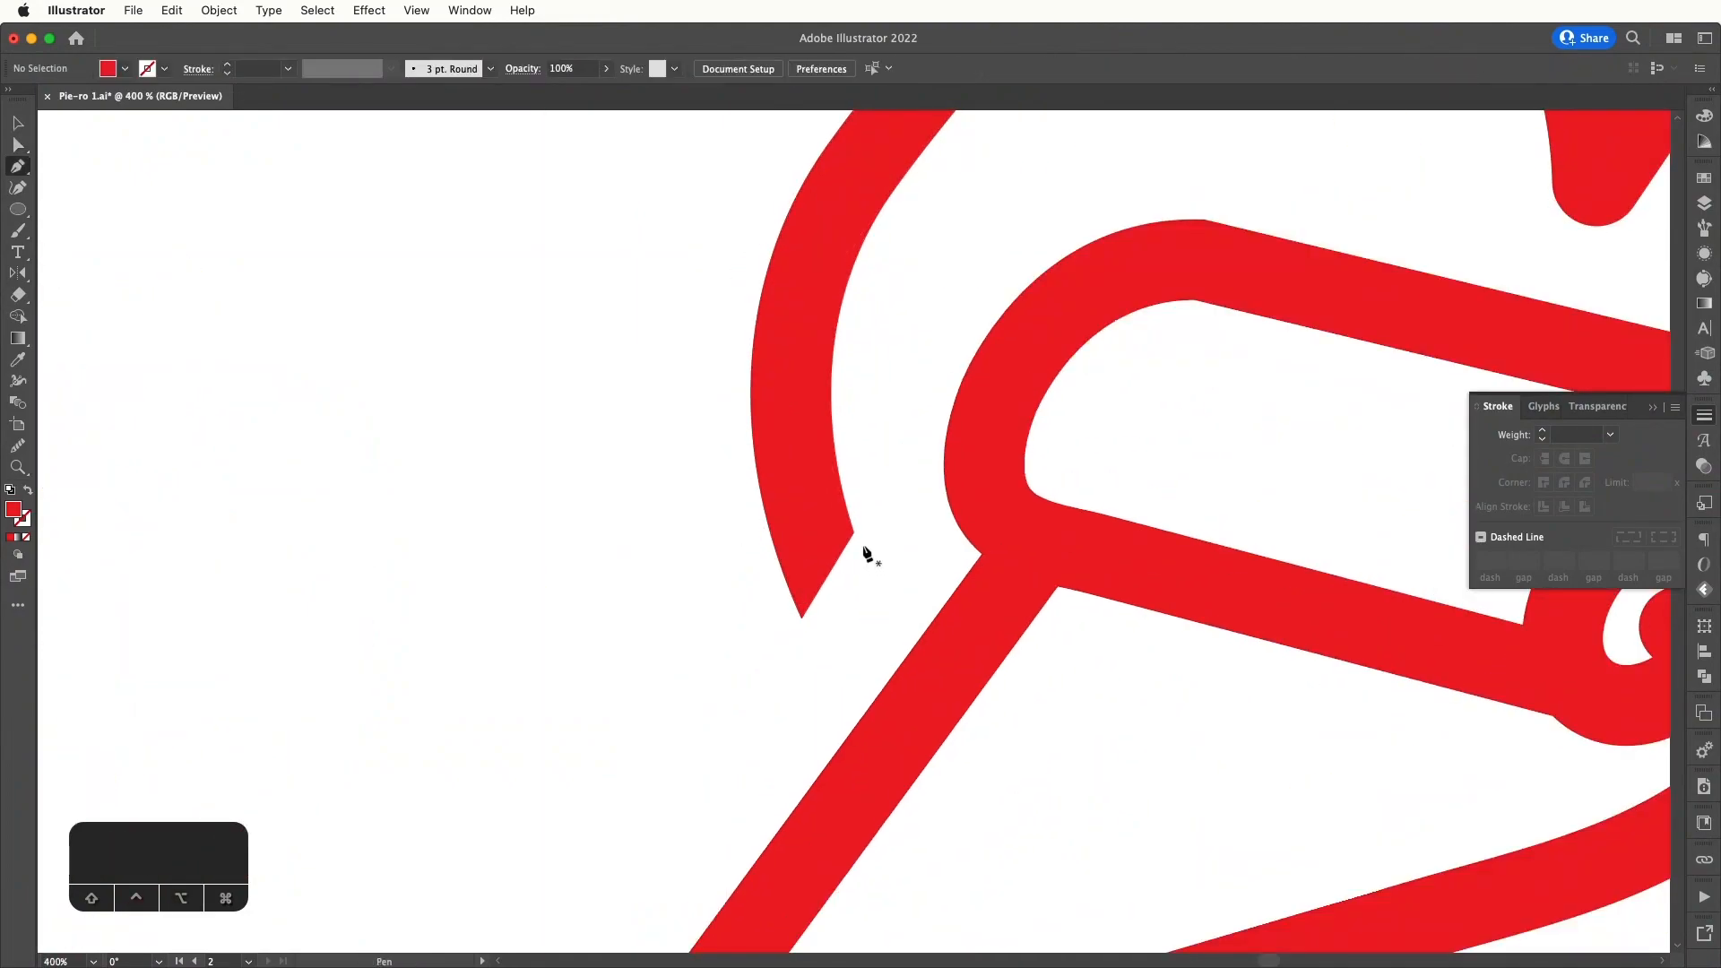
click(854, 534)
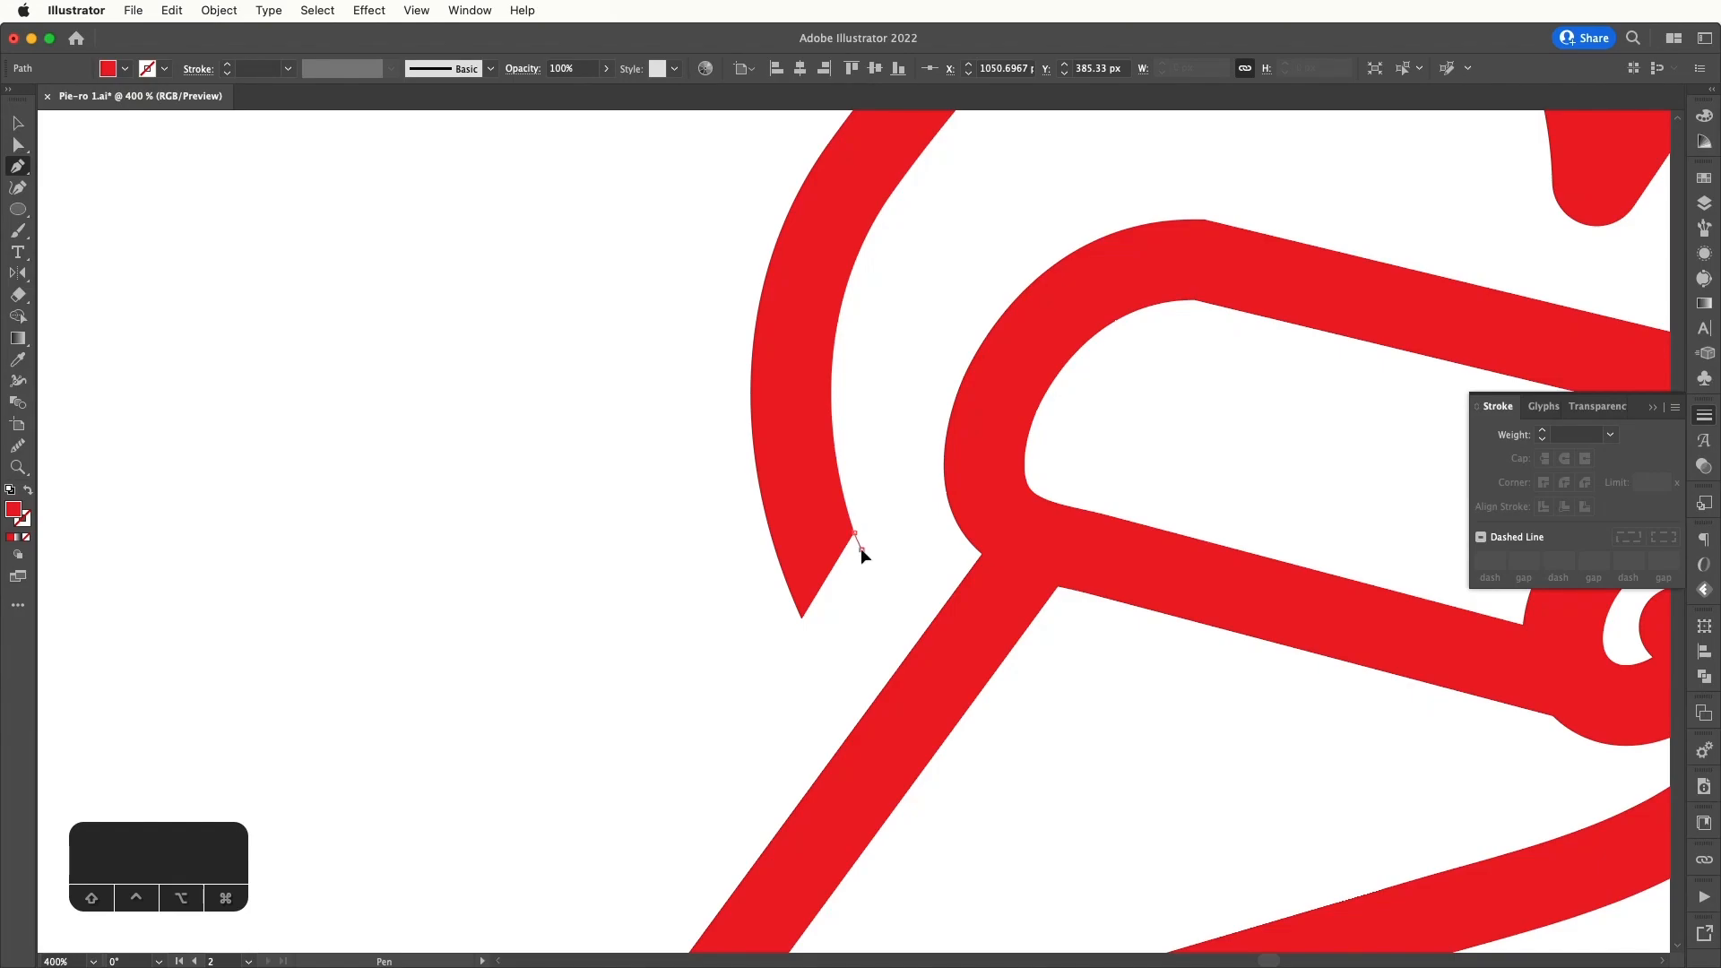
click(801, 618)
click(831, 530)
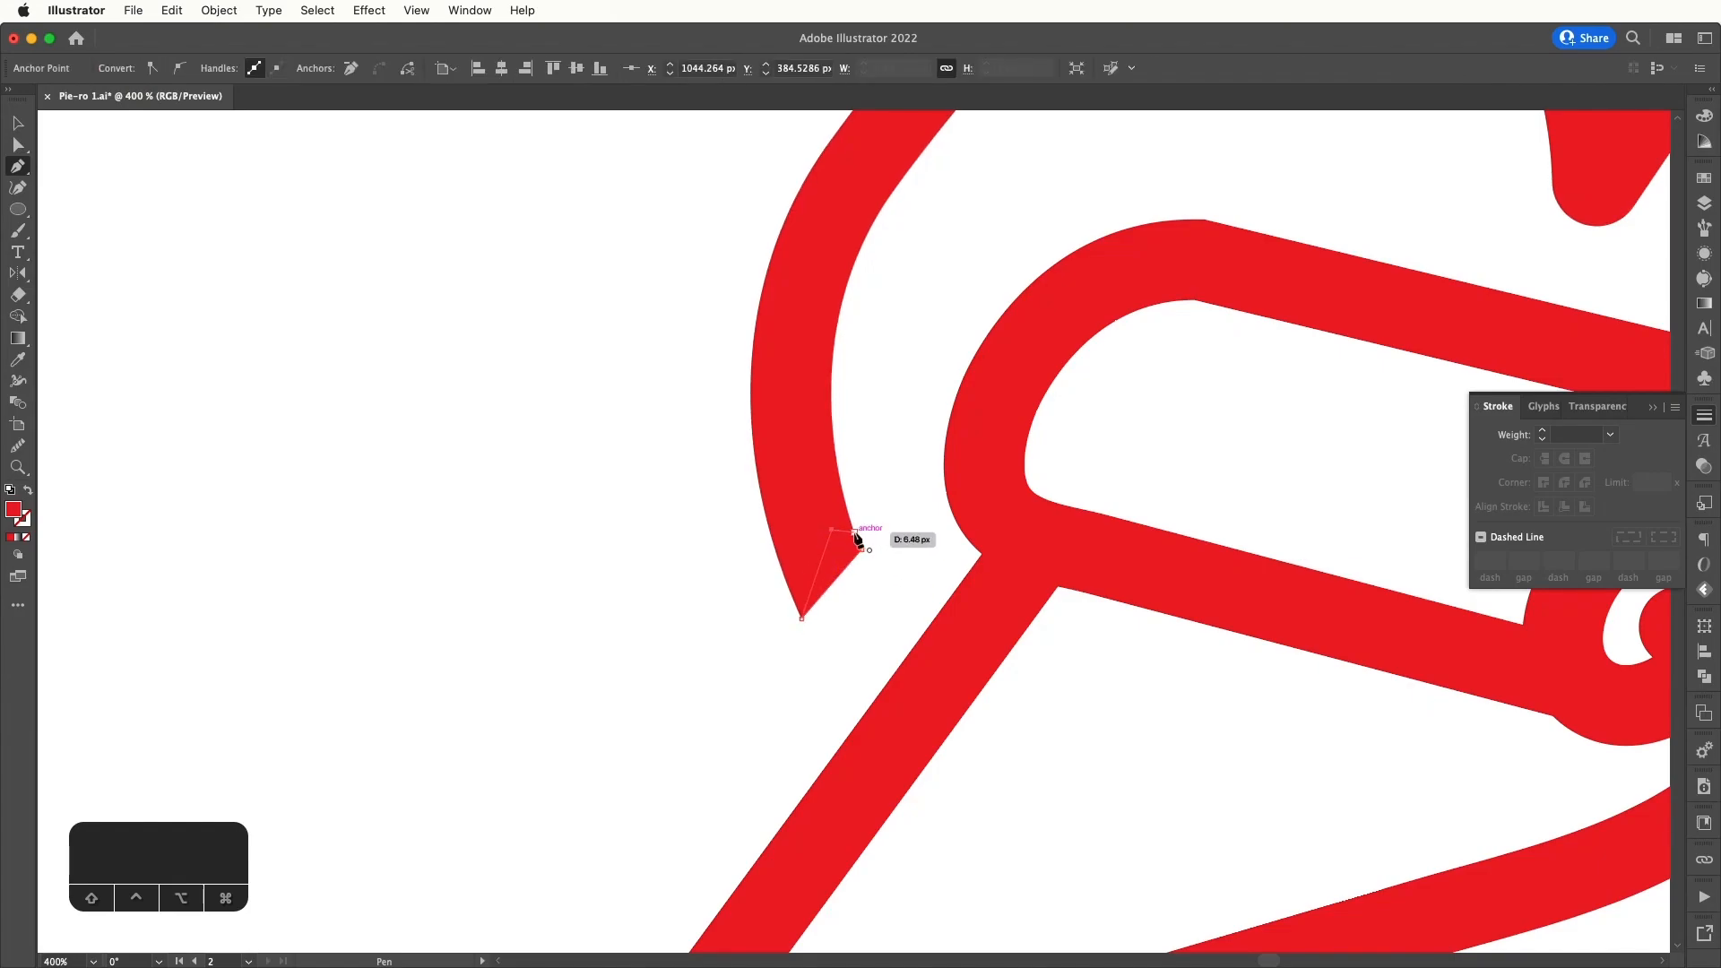
- Merge the small filler shape into the copied flame outline's end with Shape Builder
key(v)
shift+click(799, 588)
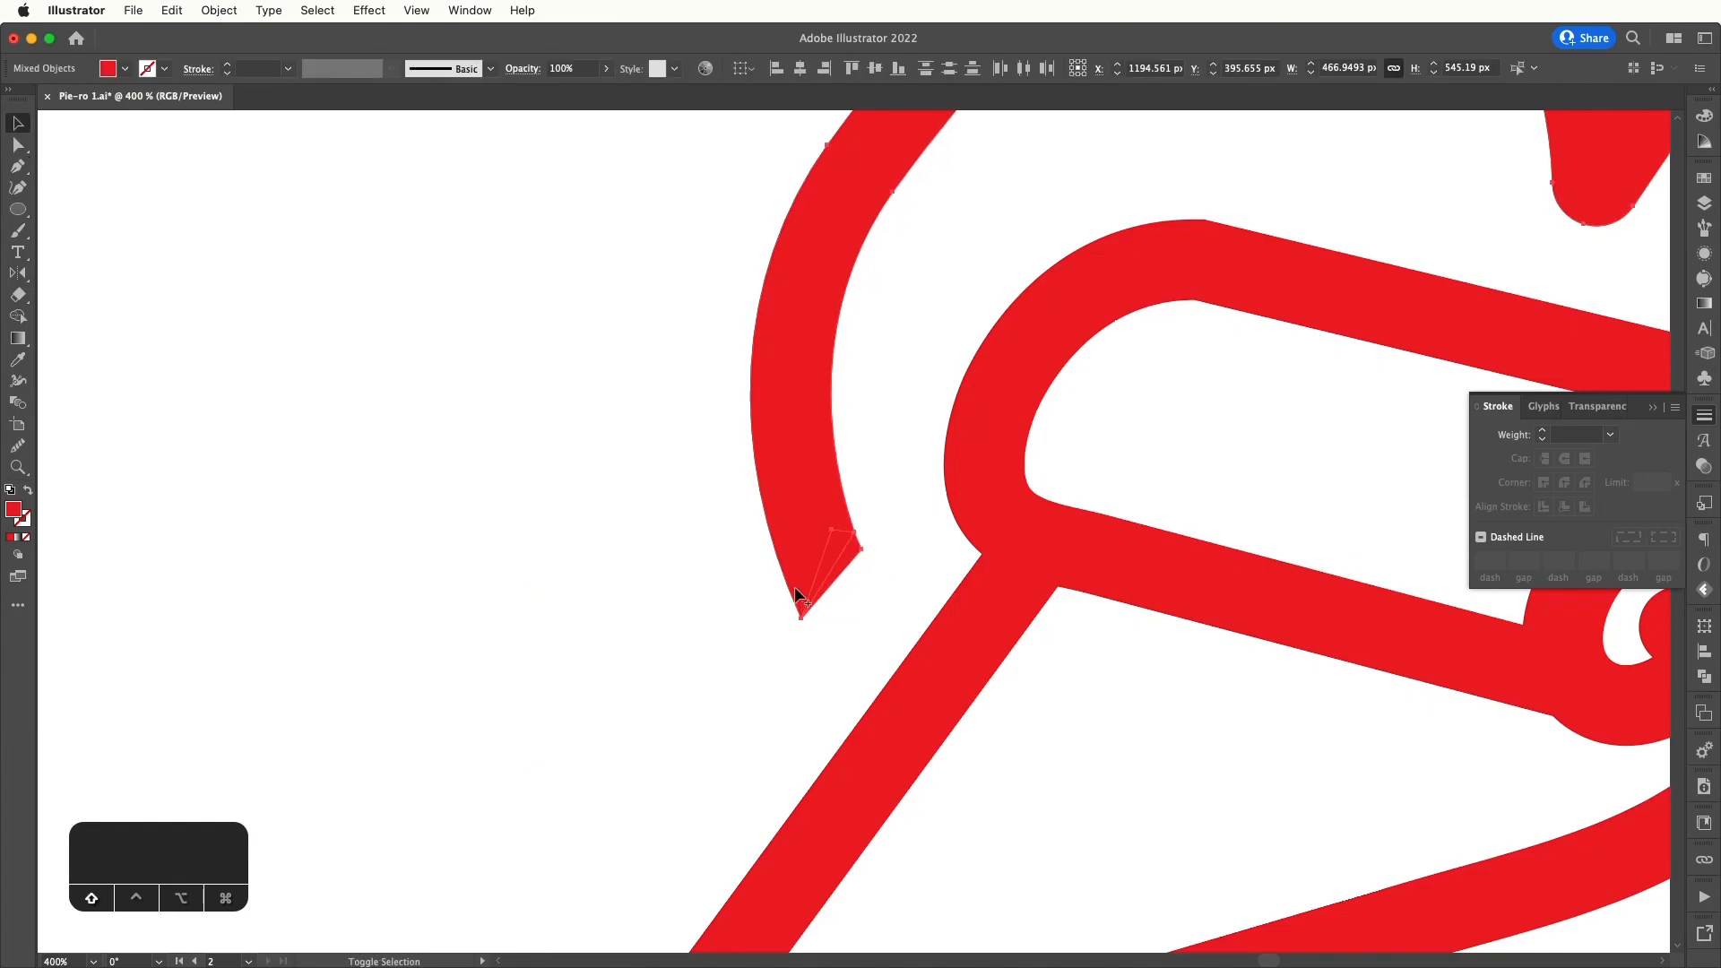
key(shift+m)
drag(860, 576, 864, 575)
key(v)
click(878, 572)
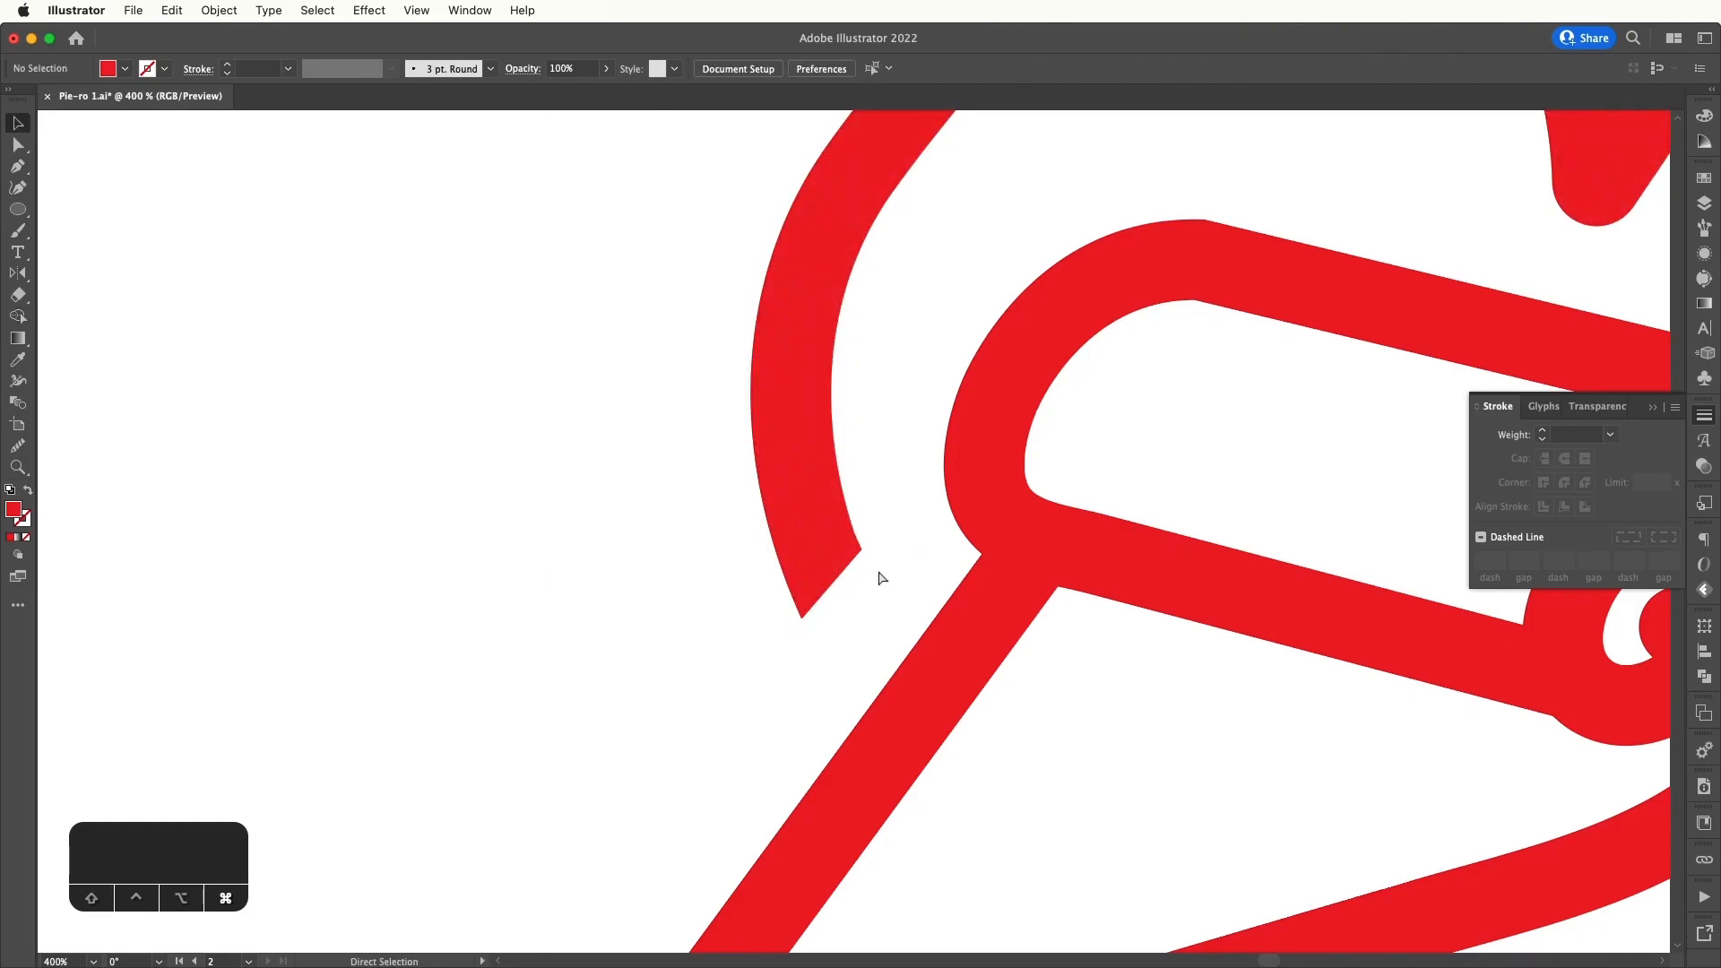
- Compare the refined flaming slice with the earlier whole-pie concepts and the hand-drawn sketches on the first artboard
key(super+minus)
key(super+minus)
key(super+minus)
key(super+minus)
key(super+minus)
key(super+minus)
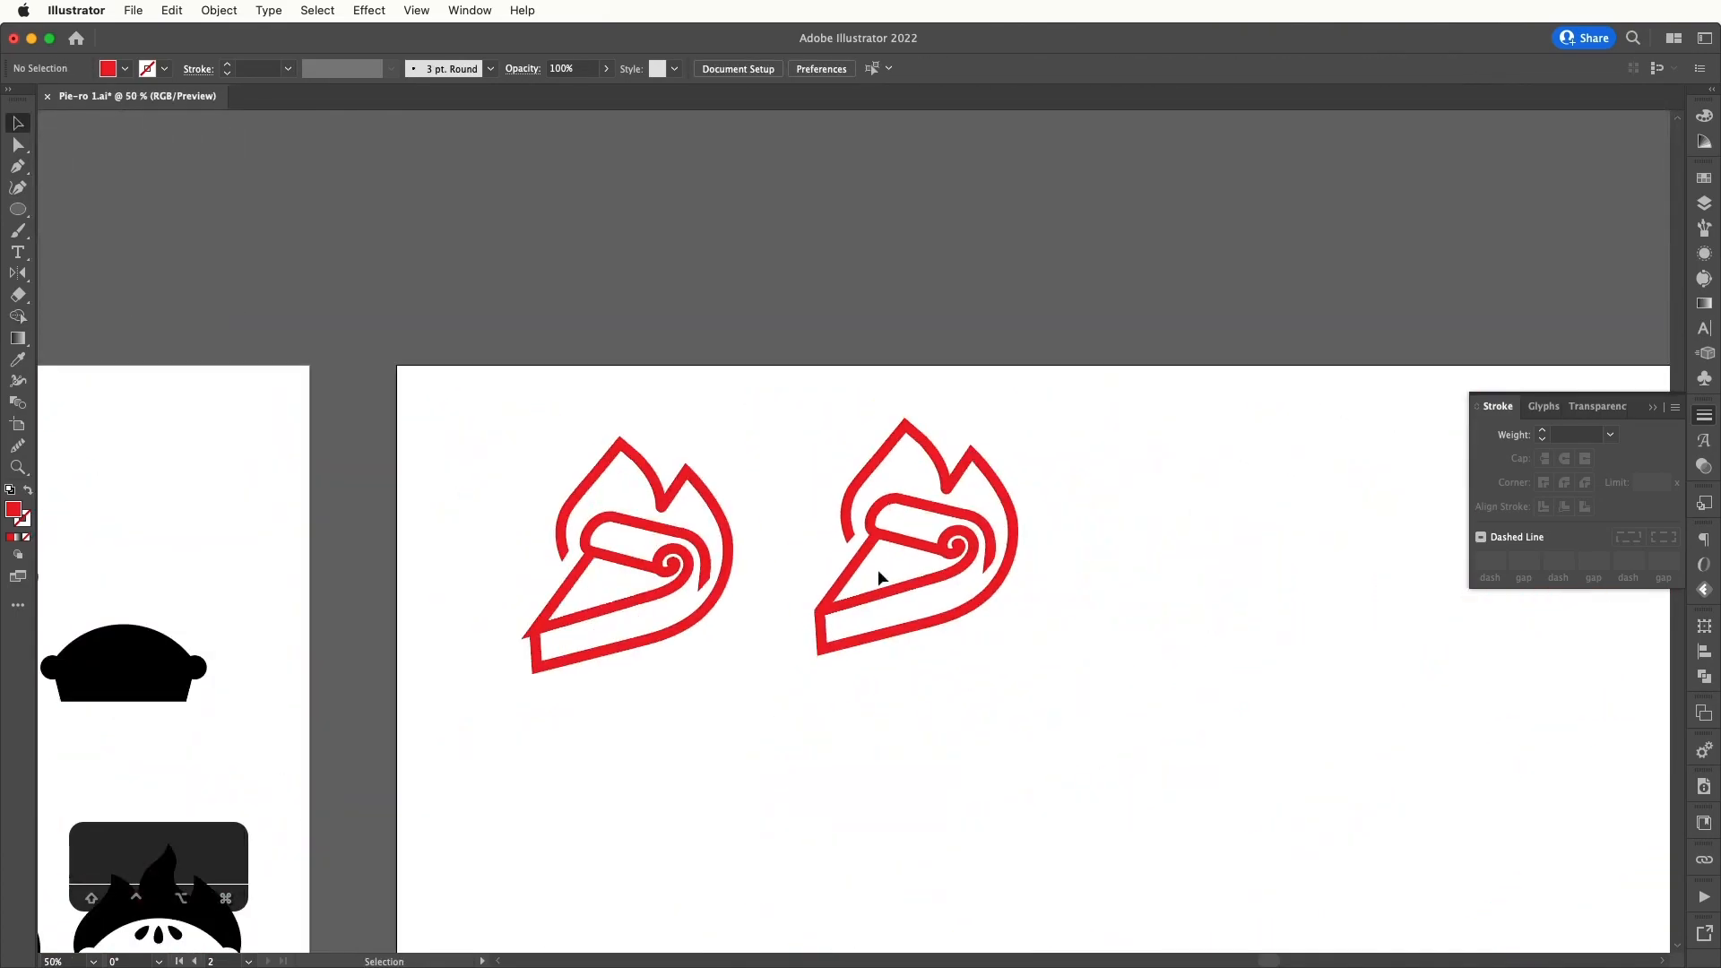
drag(1003, 636, 887, 655)
drag(999, 696, 1230, 651)
mouse_move(1108, 666)
mouse_down()
mouse_move(1204, 658)
mouse_move(1127, 646)
mouse_move(1332, 535)
mouse_up()
drag(842, 633, 1359, 522)
drag(808, 592, 1187, 506)
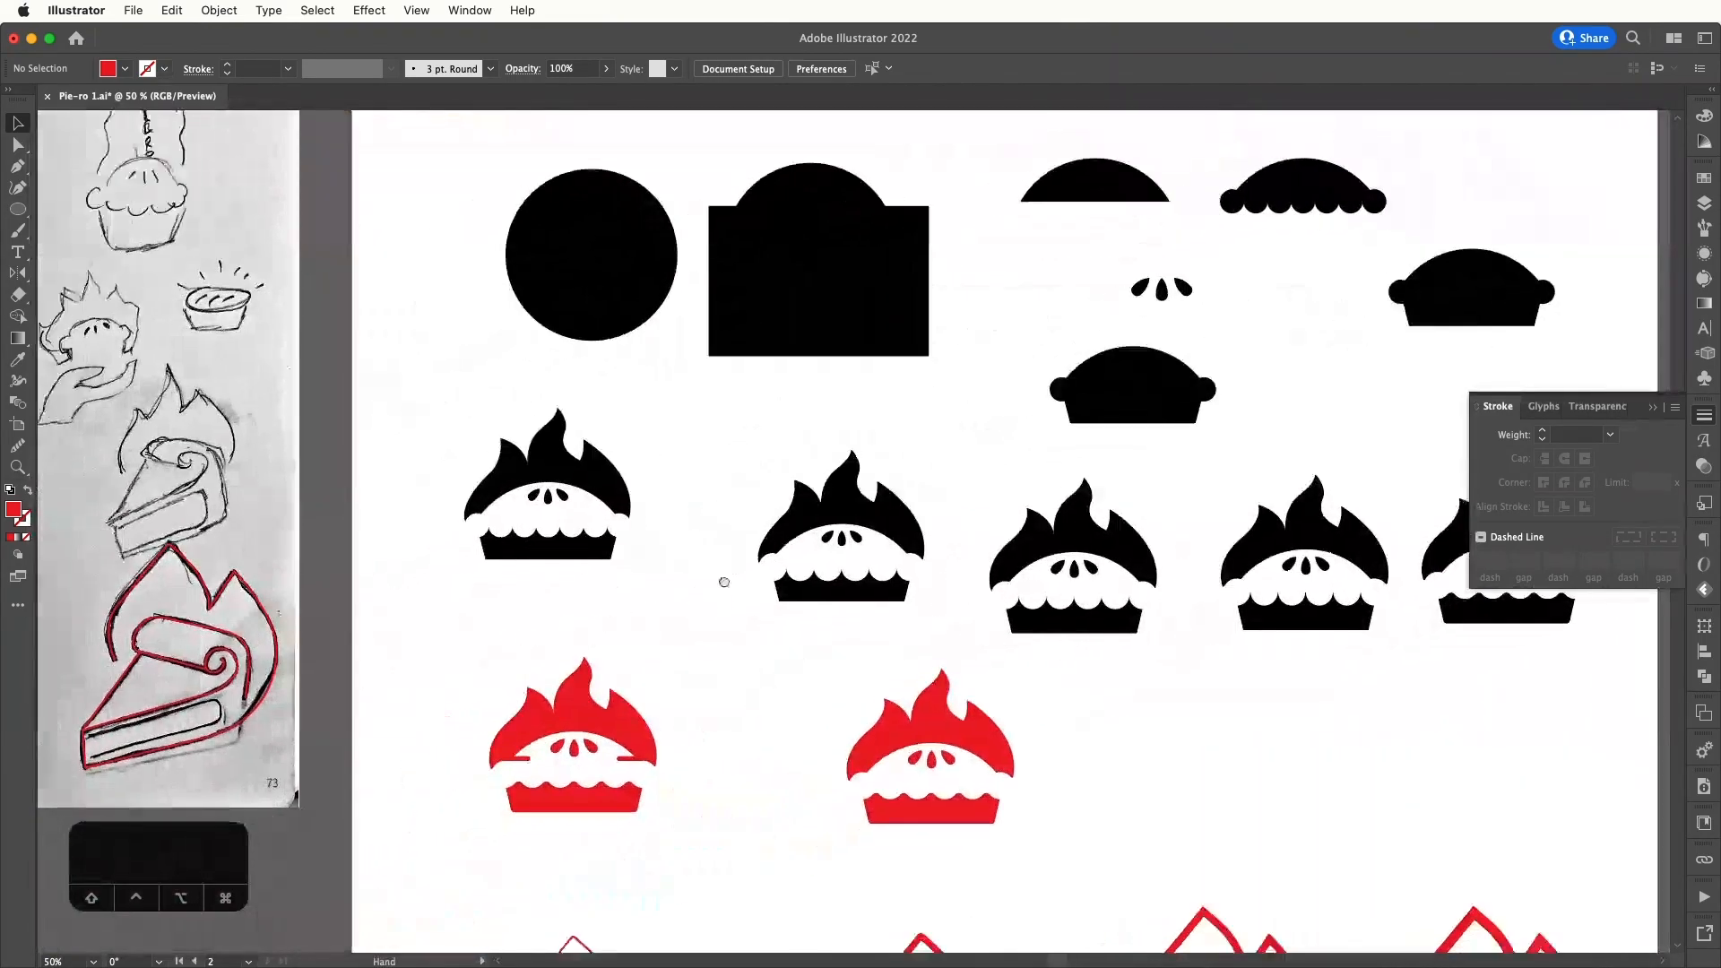
drag(724, 582, 871, 544)
drag(1013, 657, 433, 696)
drag(1137, 647, 615, 719)
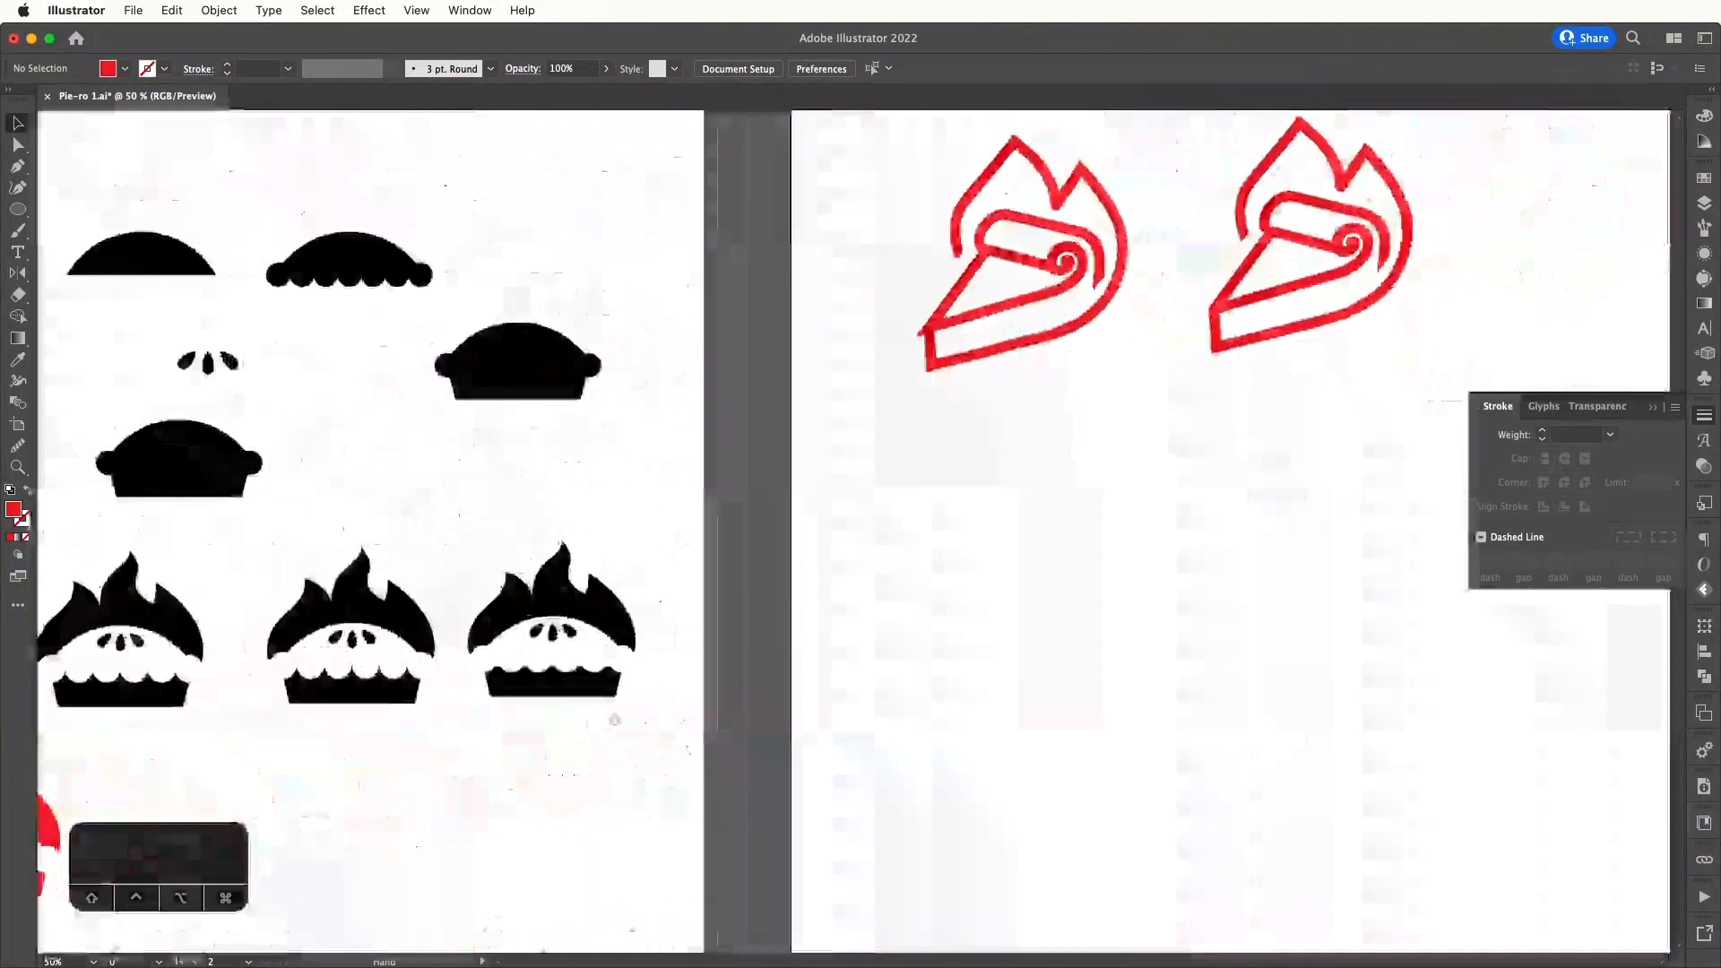
drag(1079, 520, 684, 669)
drag(895, 672, 797, 693)
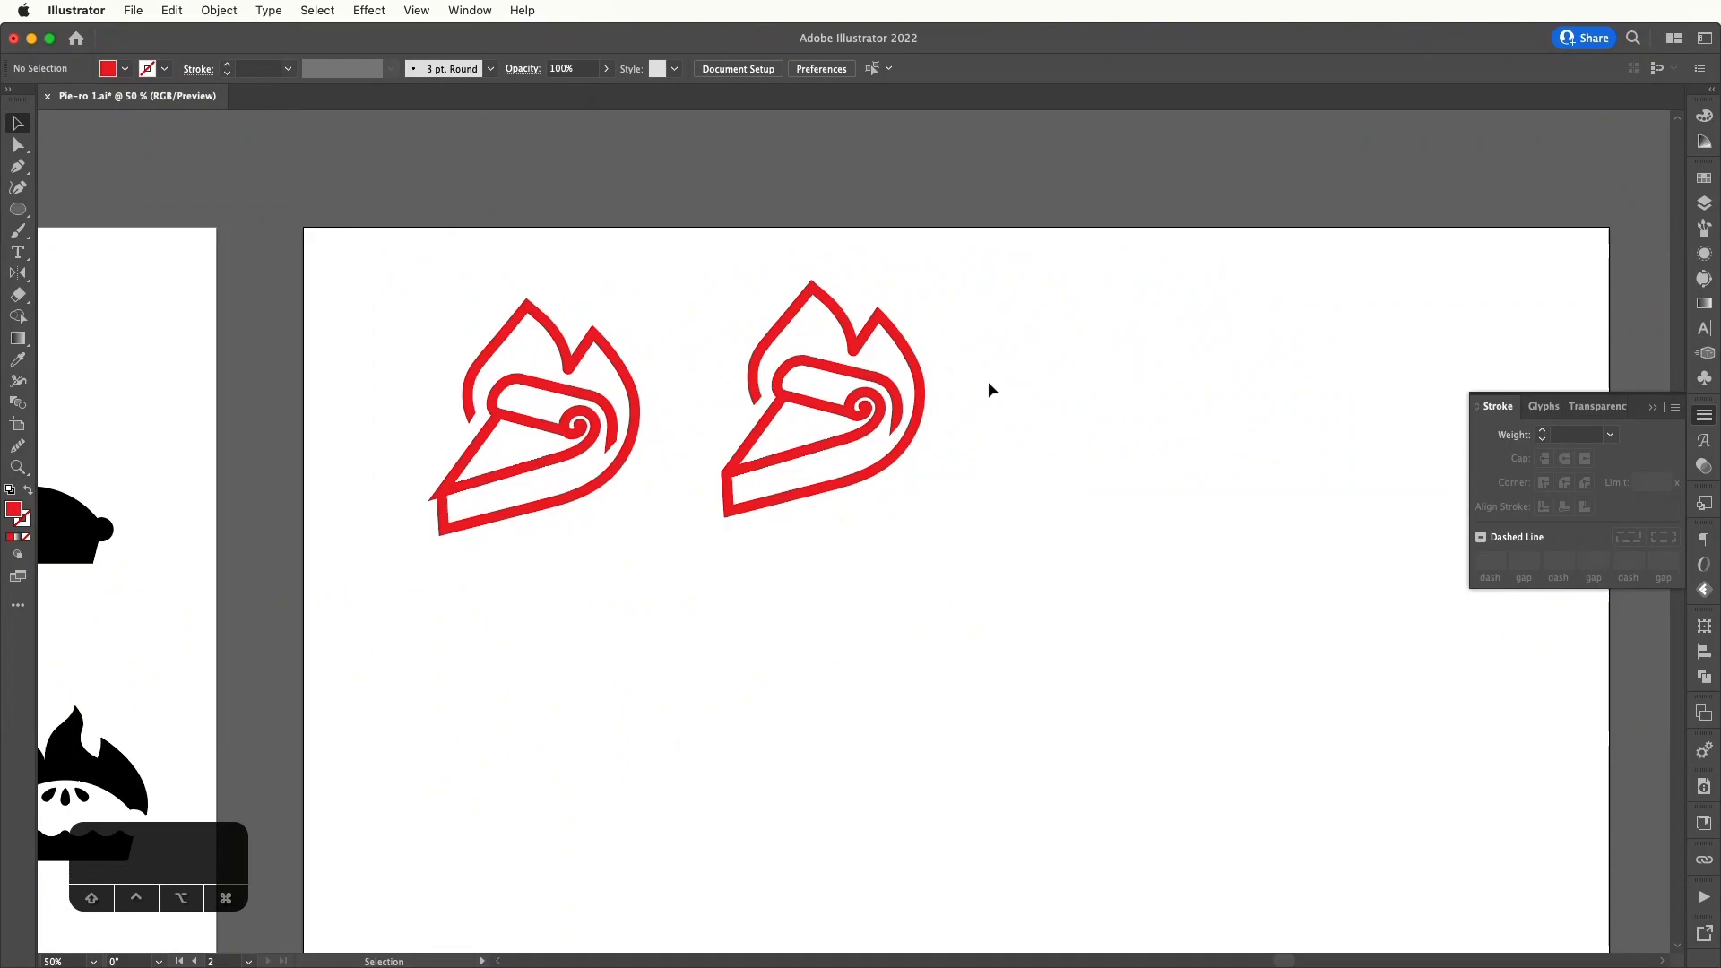
- Draw a straight diagonal line with the Pen tool inside the lower side band of the copied slice, parallel to its edges
key(super+1)
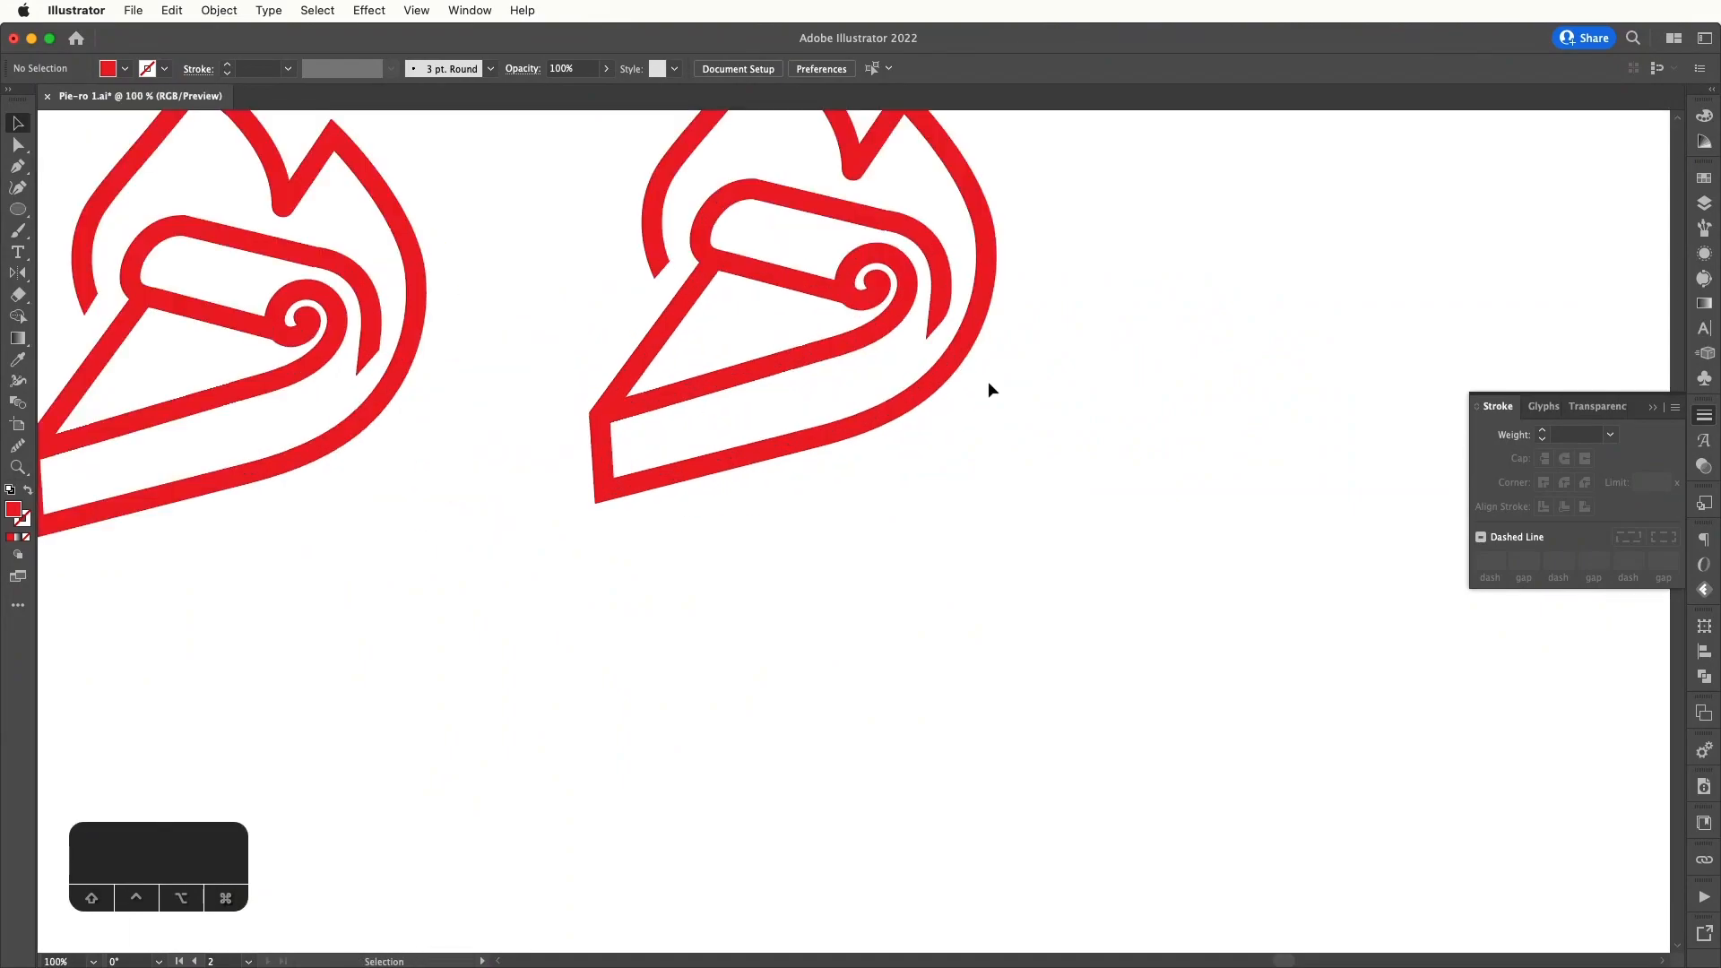
key(p)
click(612, 449)
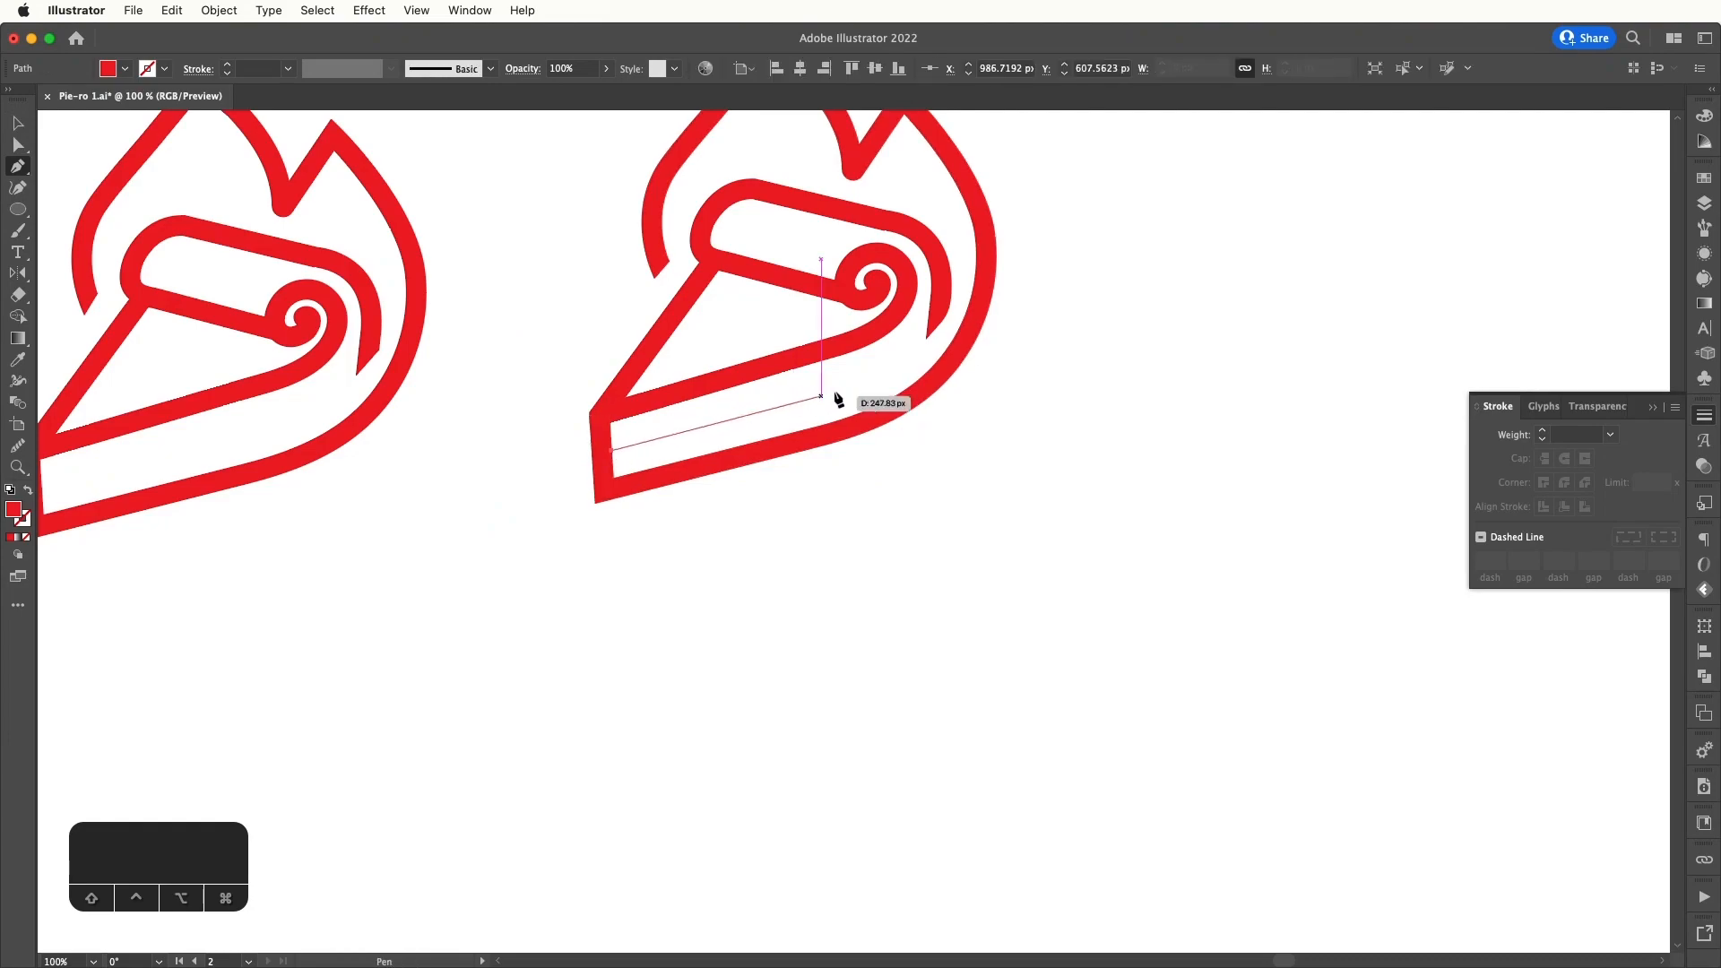
click(881, 375)
key(v)
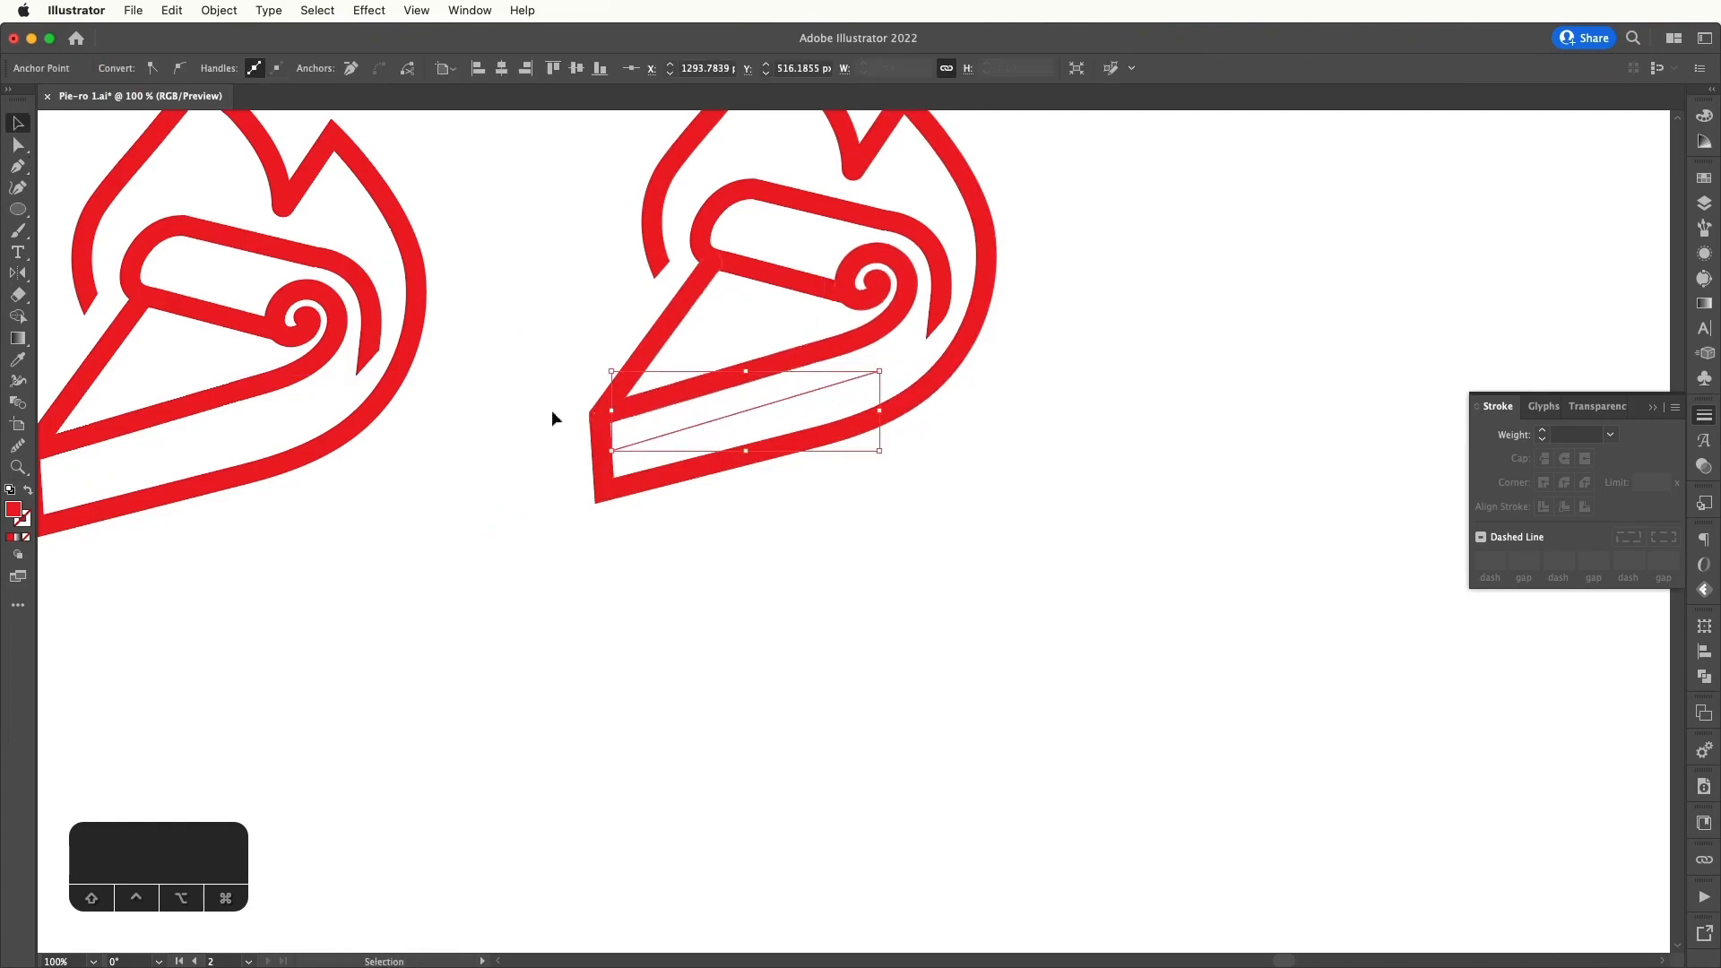
click(424, 313)
click(491, 325)
key(a)
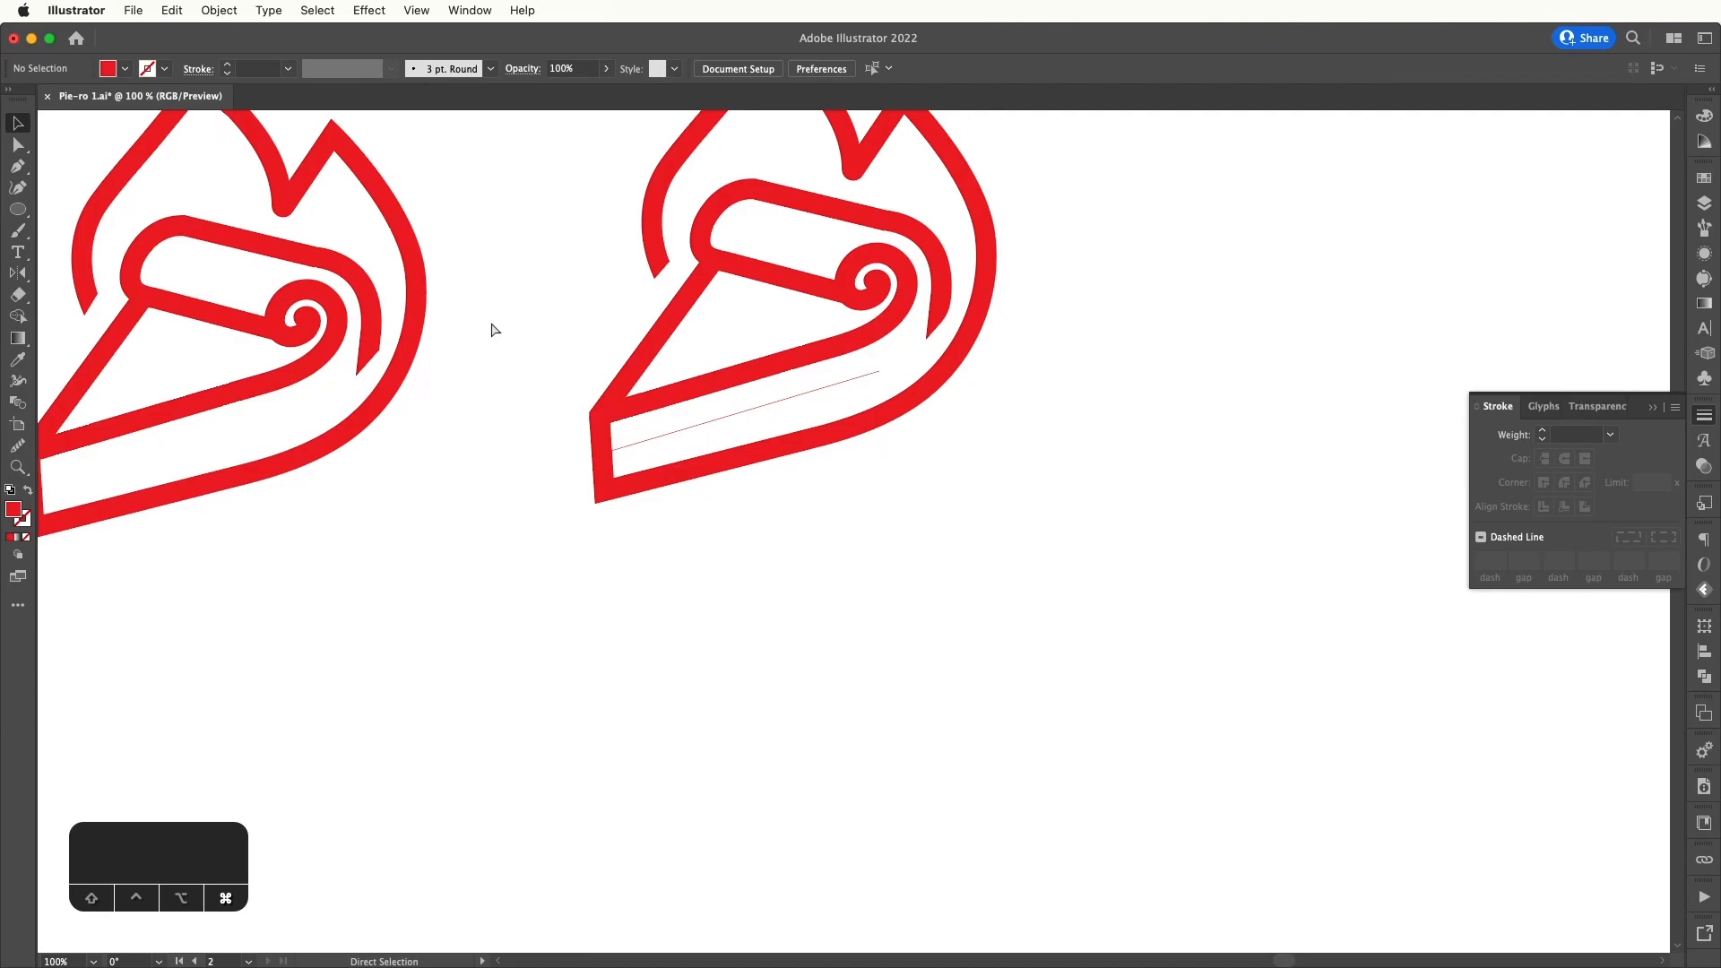
- Give the diagonal line inside the copied slice's side band a stroke weight of 20 pt
key(super+minus)
key(super+minus)
key(super+minus)
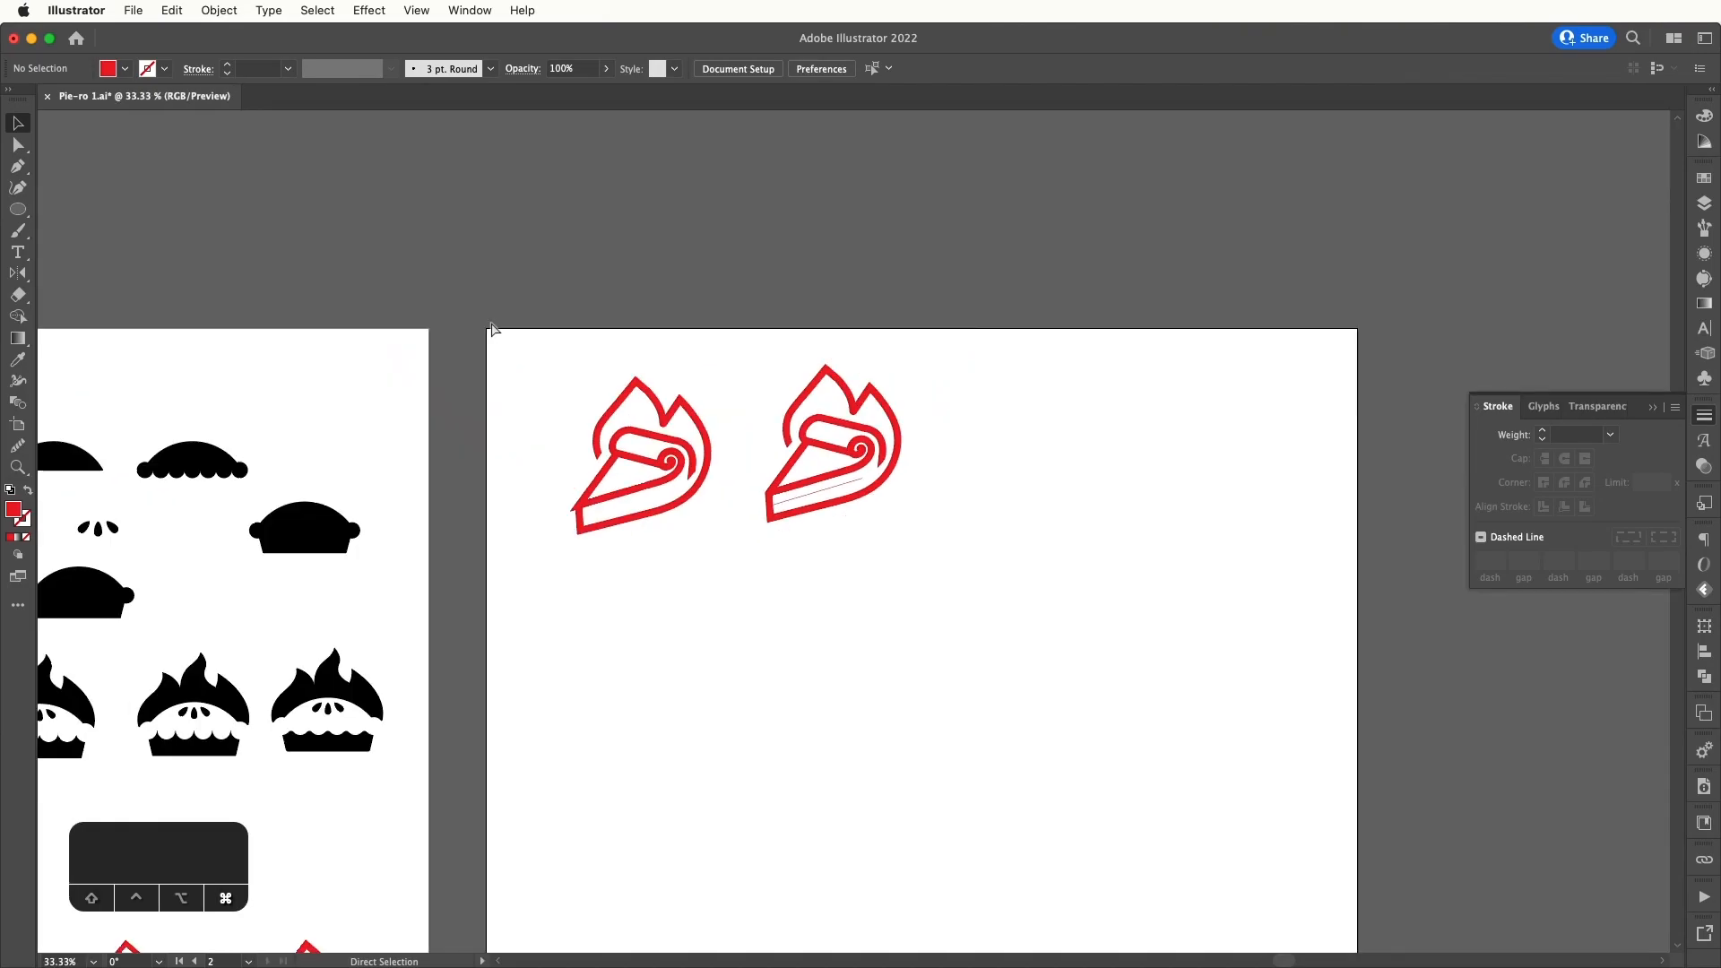
key(super+equal)
key(super+equal)
key(v)
click(795, 453)
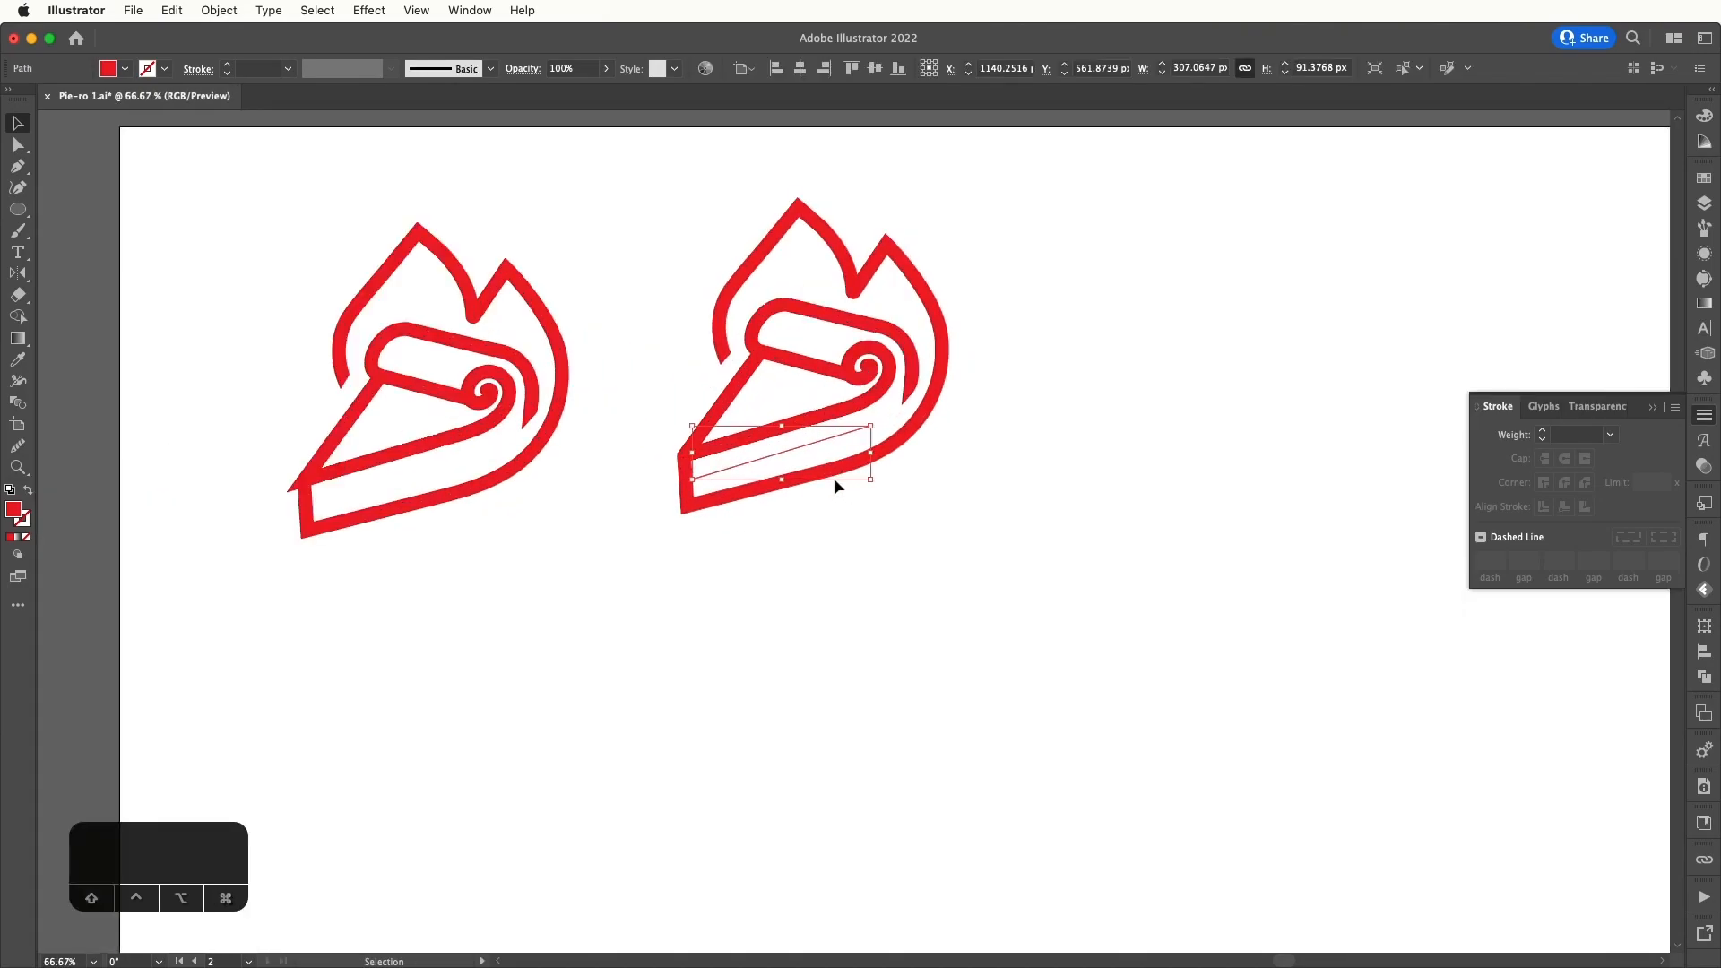
click(1611, 436)
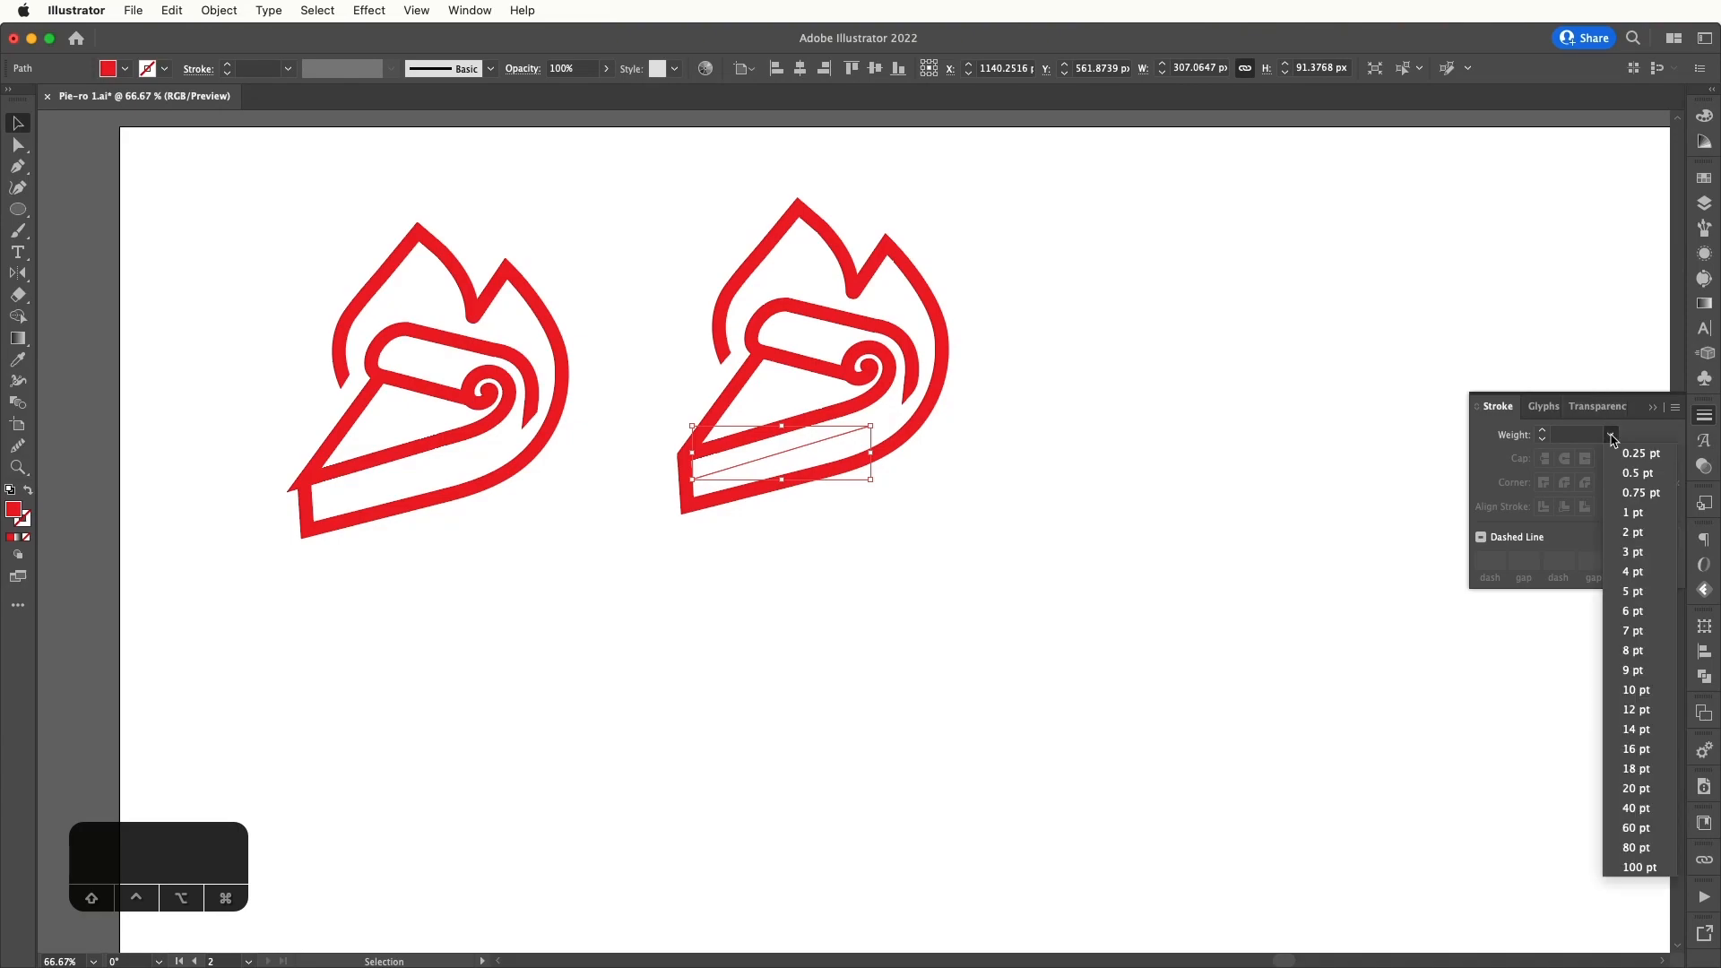
click(1542, 431)
click(1612, 437)
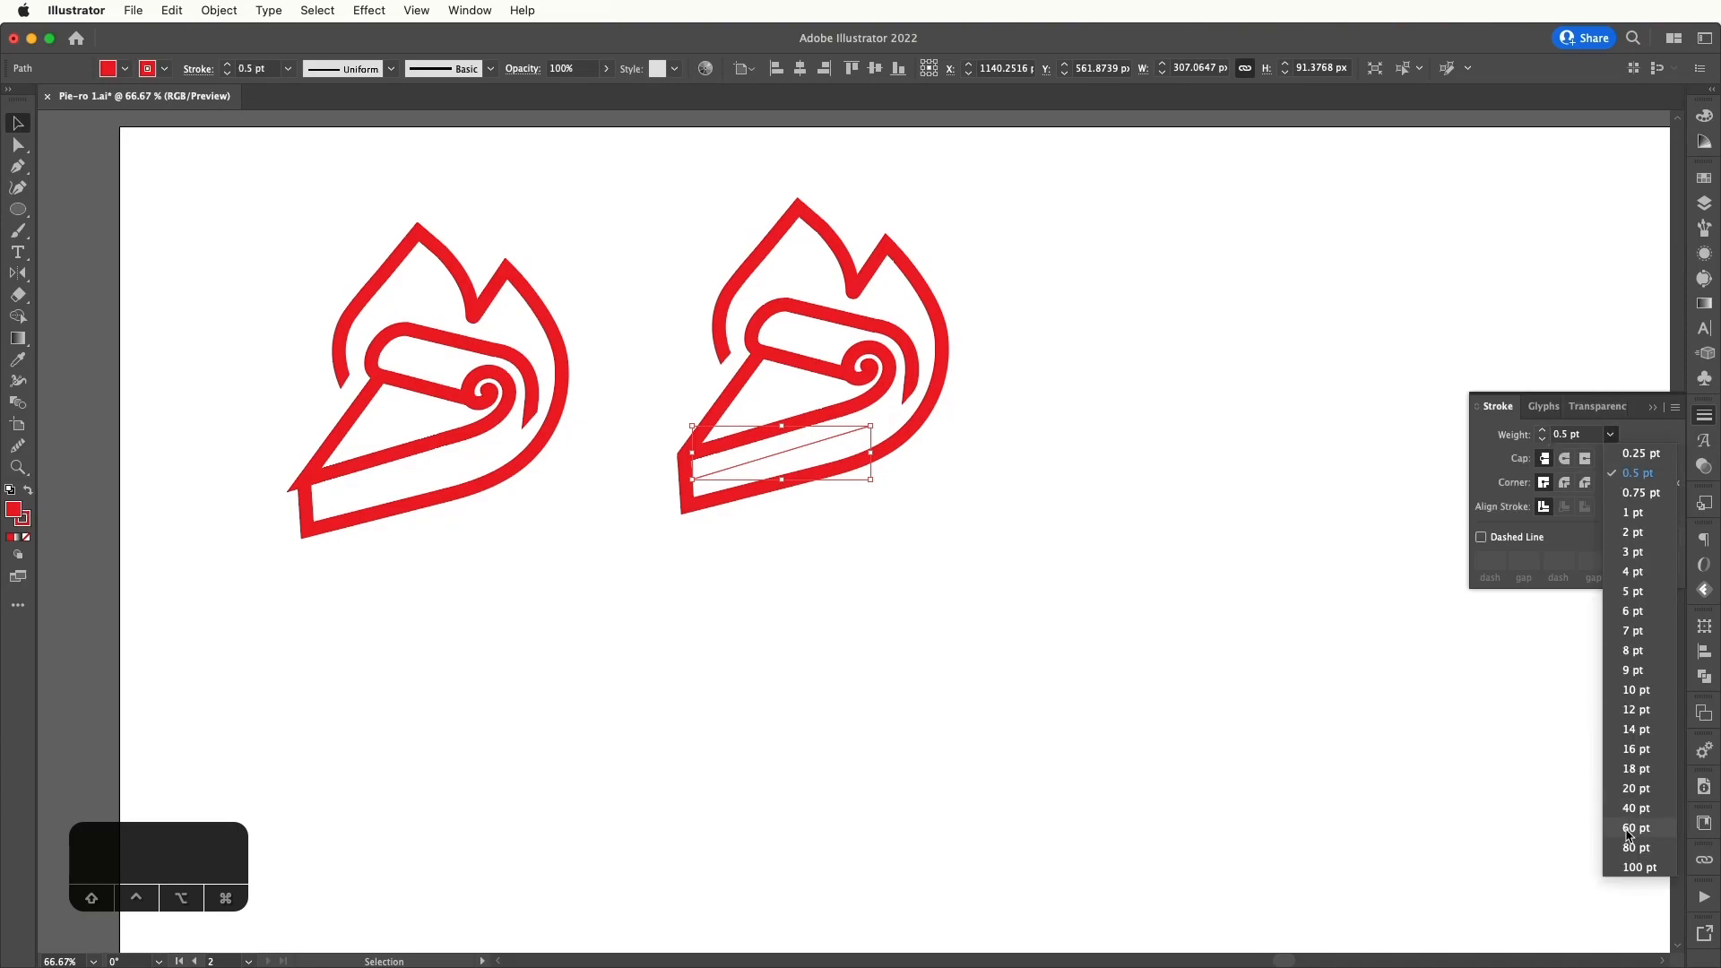
click(1634, 798)
click(1404, 702)
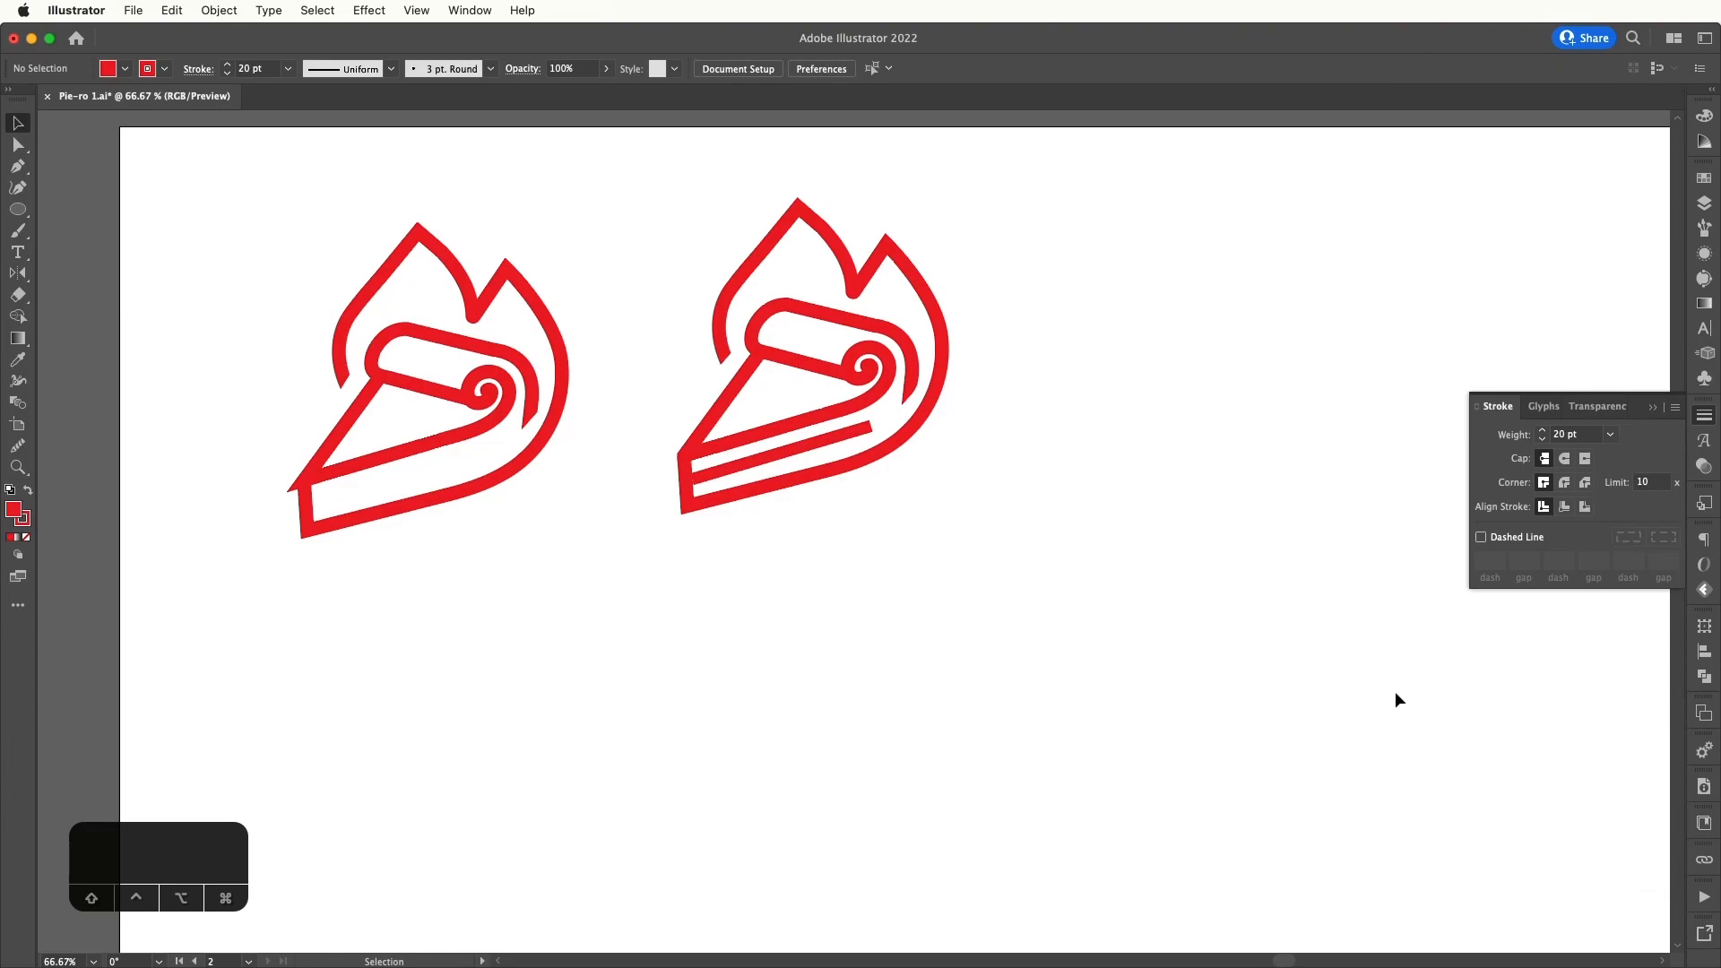
- Extend the lower left end of the 20 pt stripe into the slice's short vertical edge
key(z)
key(a)
drag(697, 482, 687, 488)
click(932, 458)
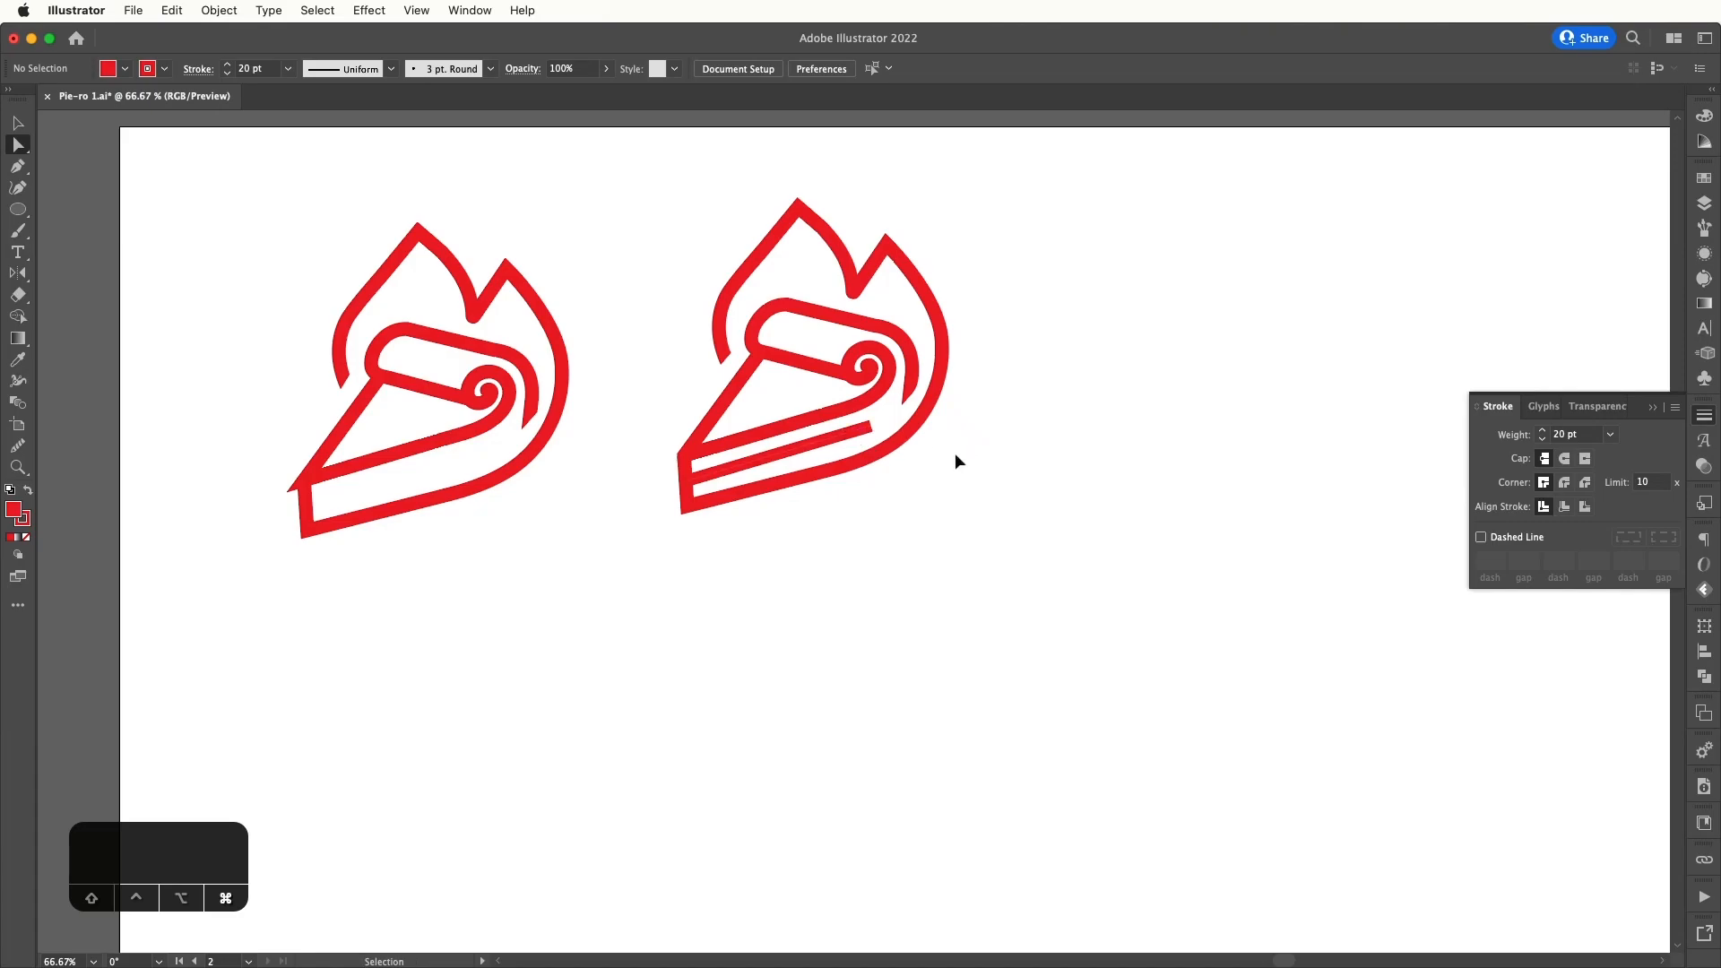
- Judge the striped slice at a smaller size and delete the stripe from its side band
key(super+minus)
key(super+minus)
key(super+equal)
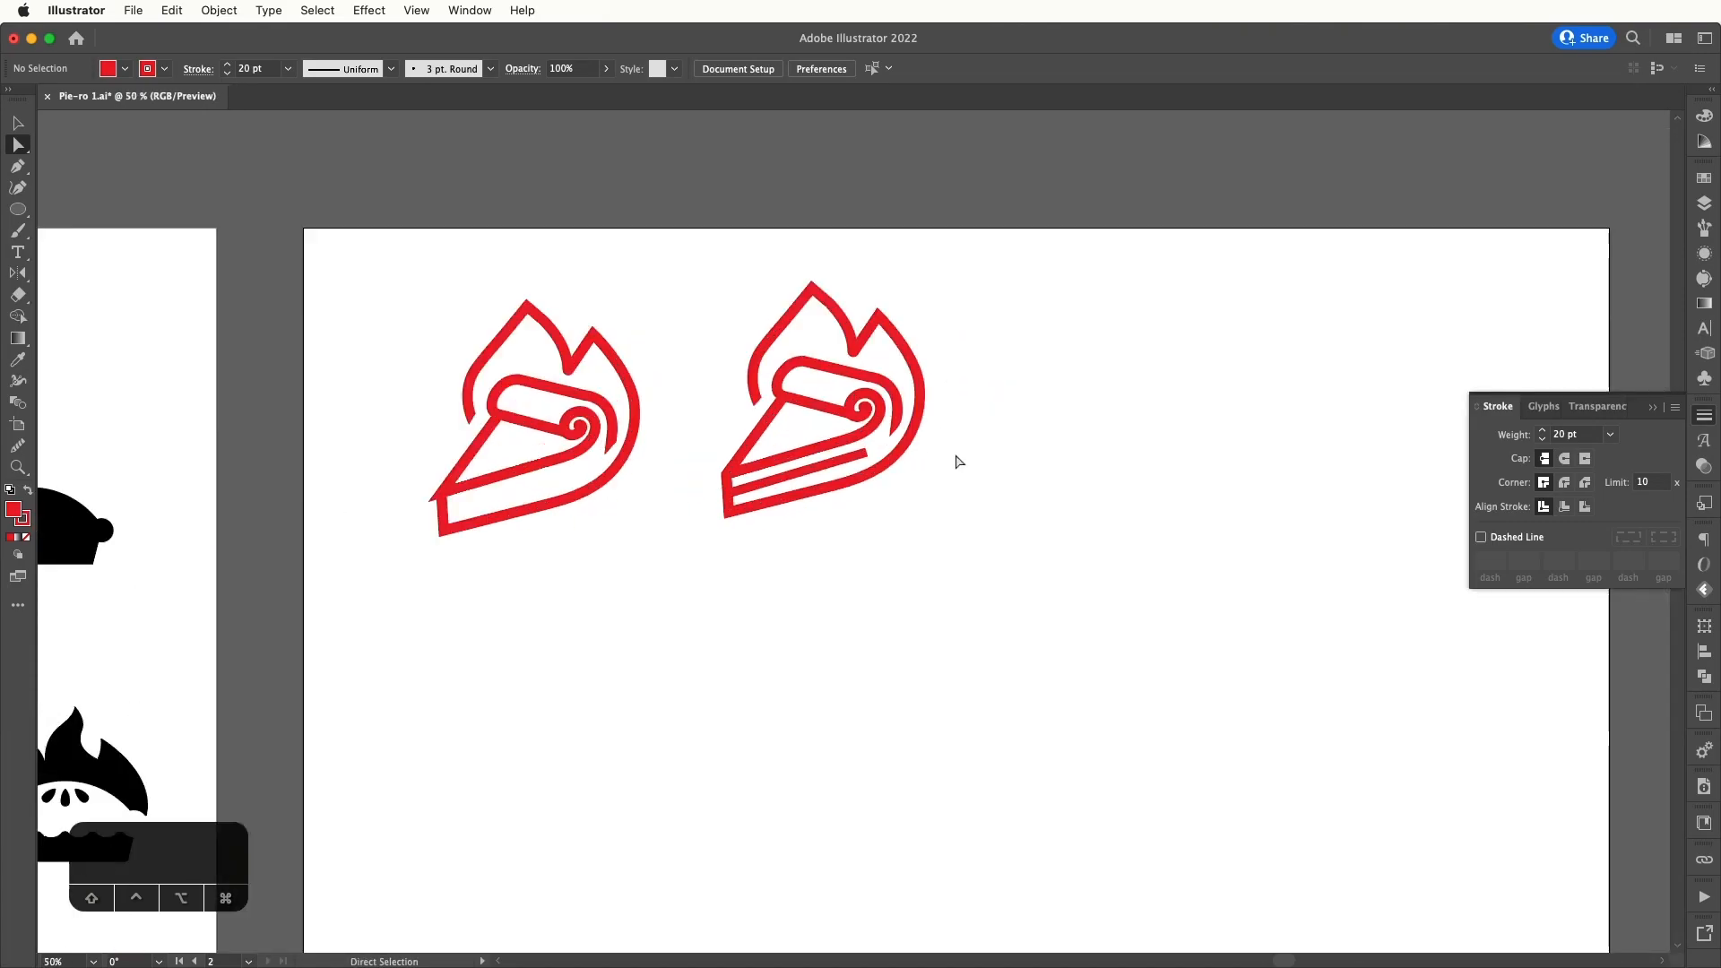
click(853, 456)
key(Delete)
key(v)
- Duplicate the refined flaming slice to its right and unite the copy's pieces into one shape with Pathfinder
key(space)
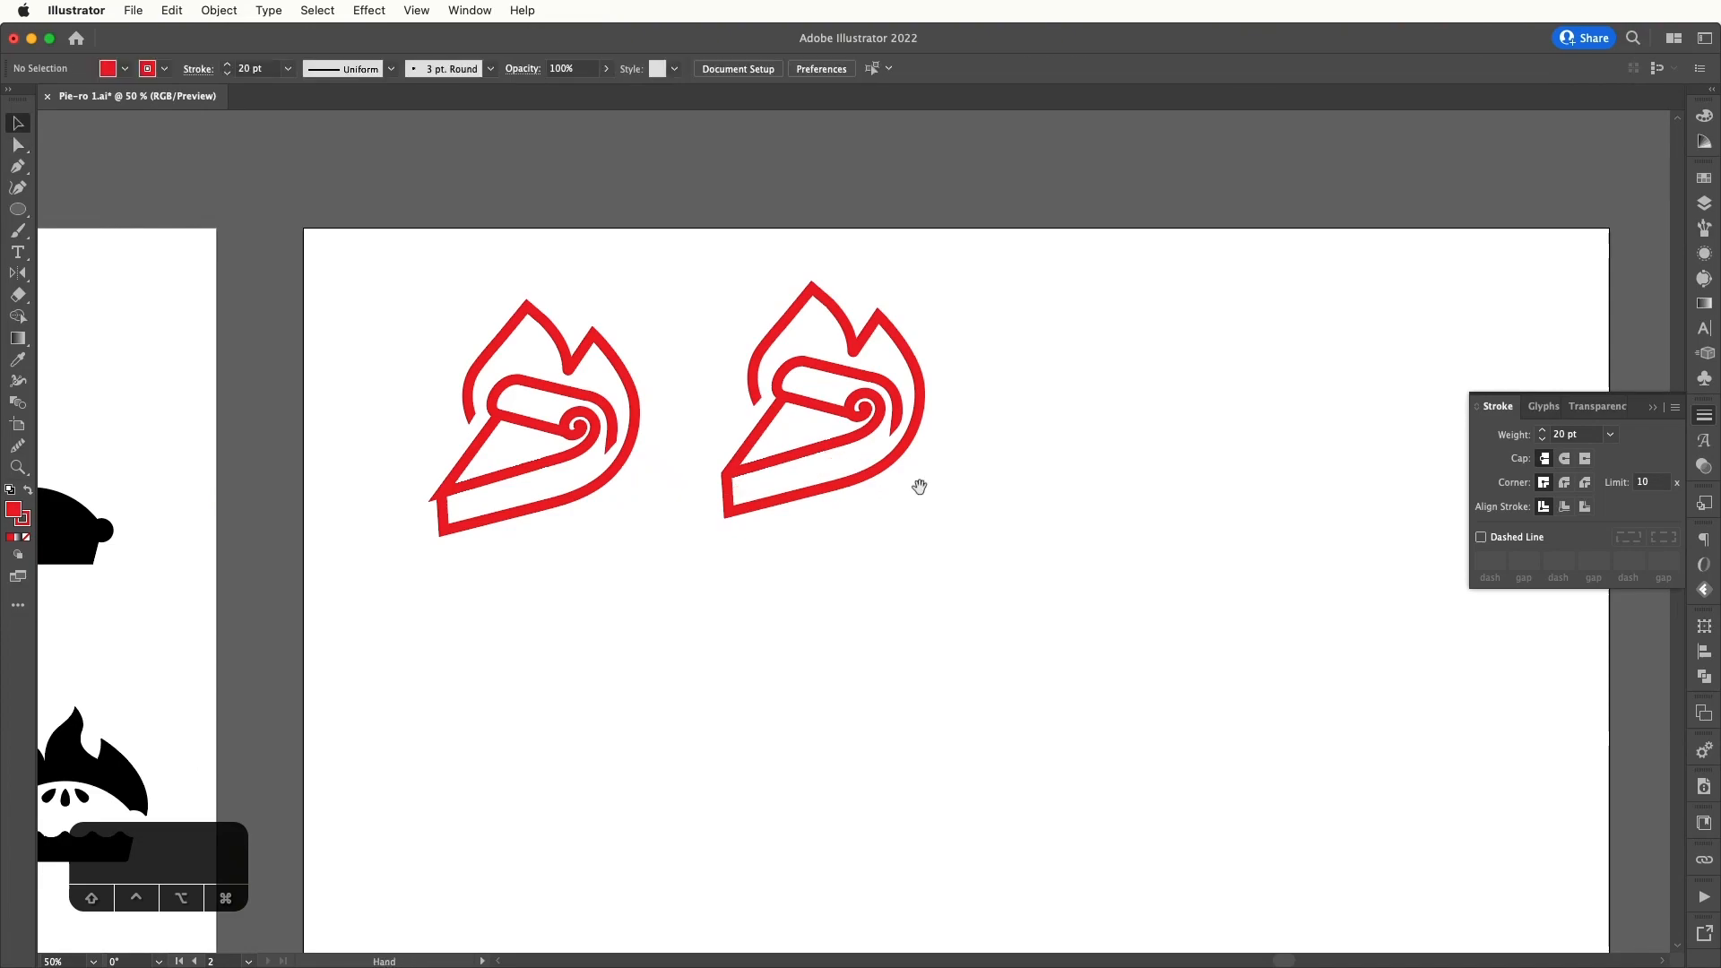
drag(987, 292, 669, 576)
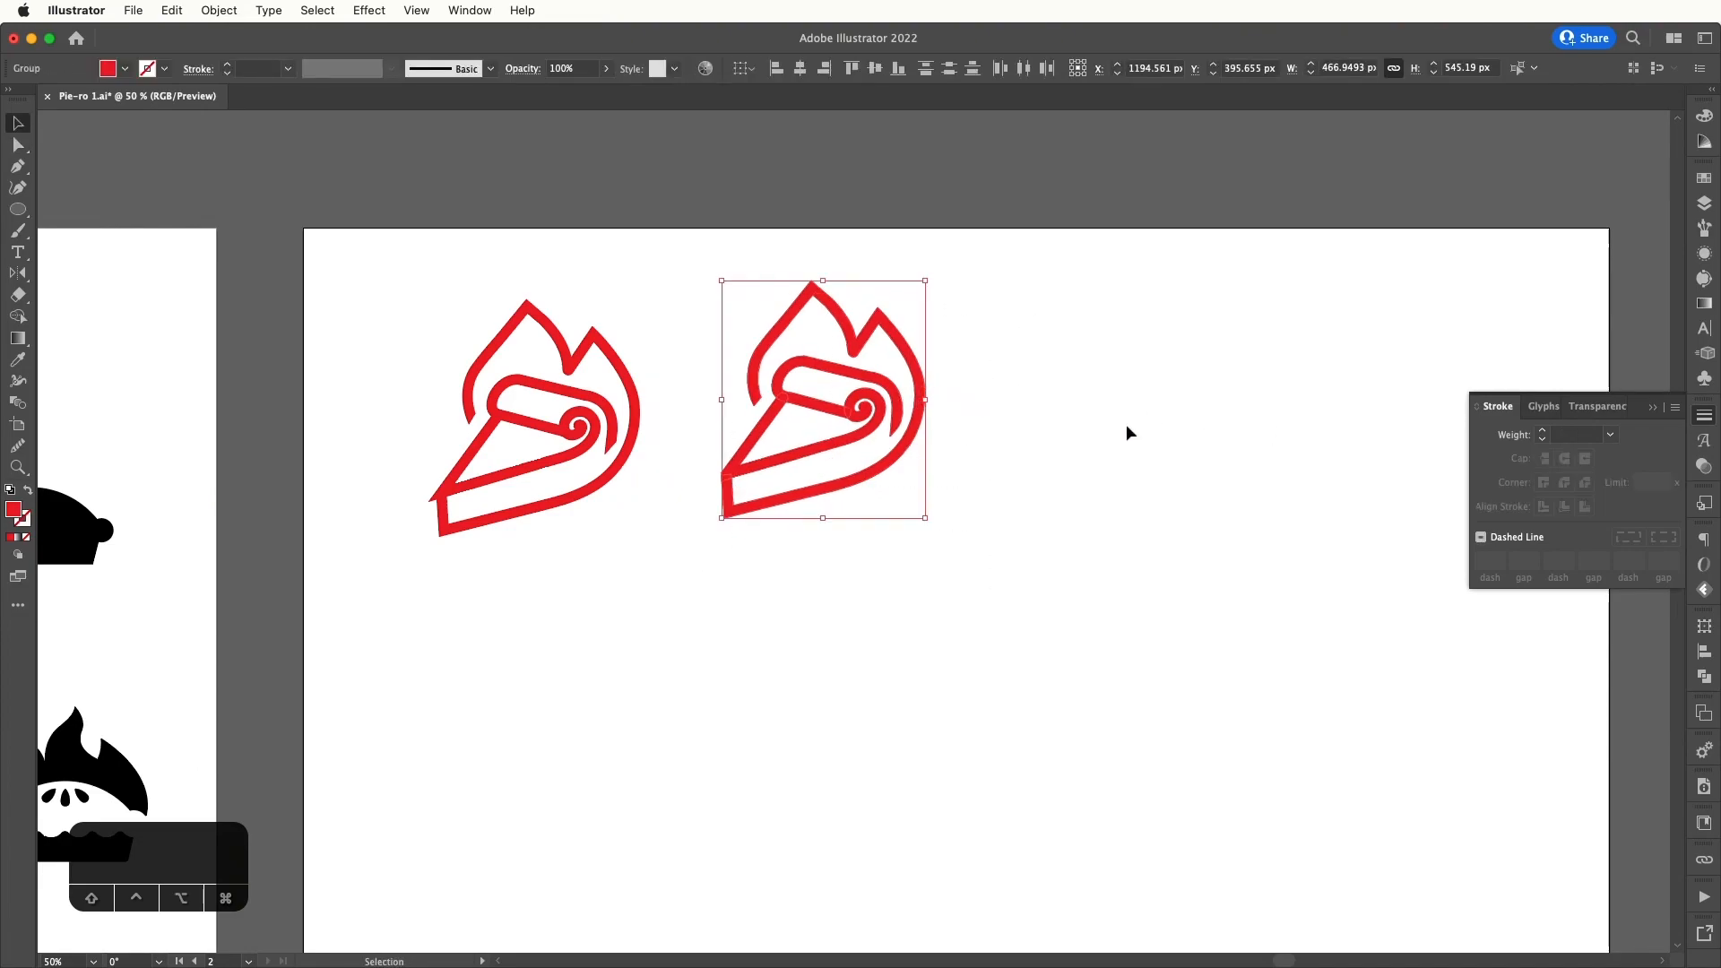
alt+drag(879, 392, 1271, 388)
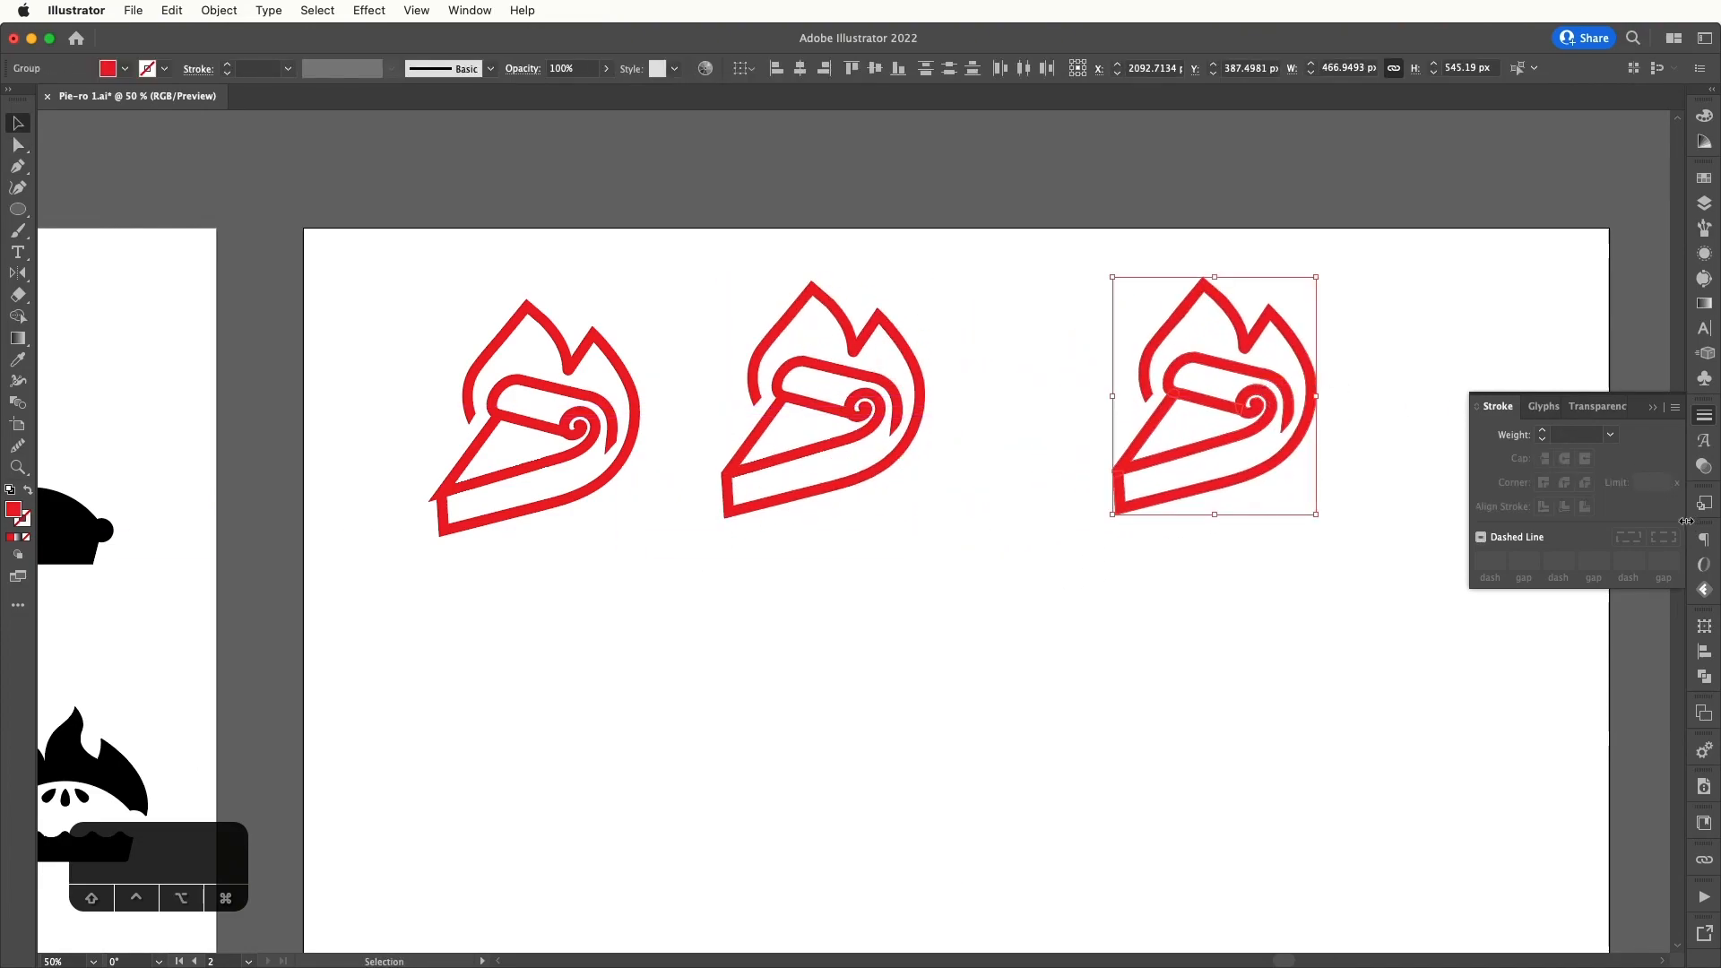
click(1706, 677)
click(1487, 665)
click(1371, 503)
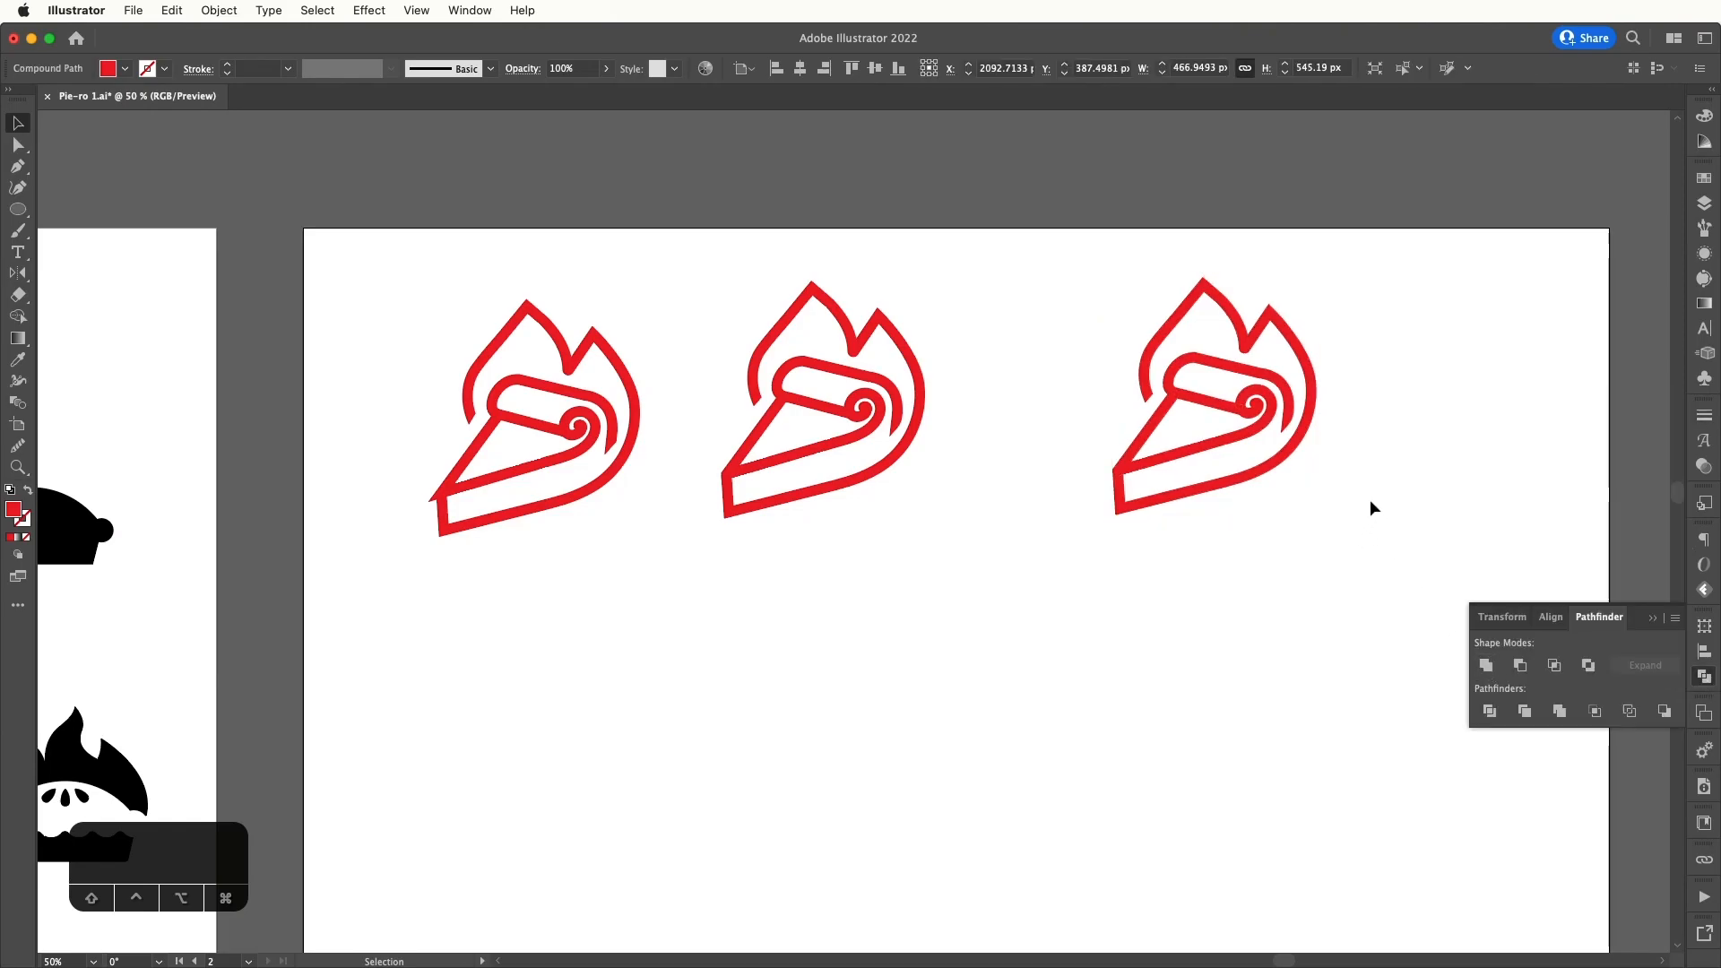
- Save the document with the united logo copy
scroll(1358, 511, up, 1)
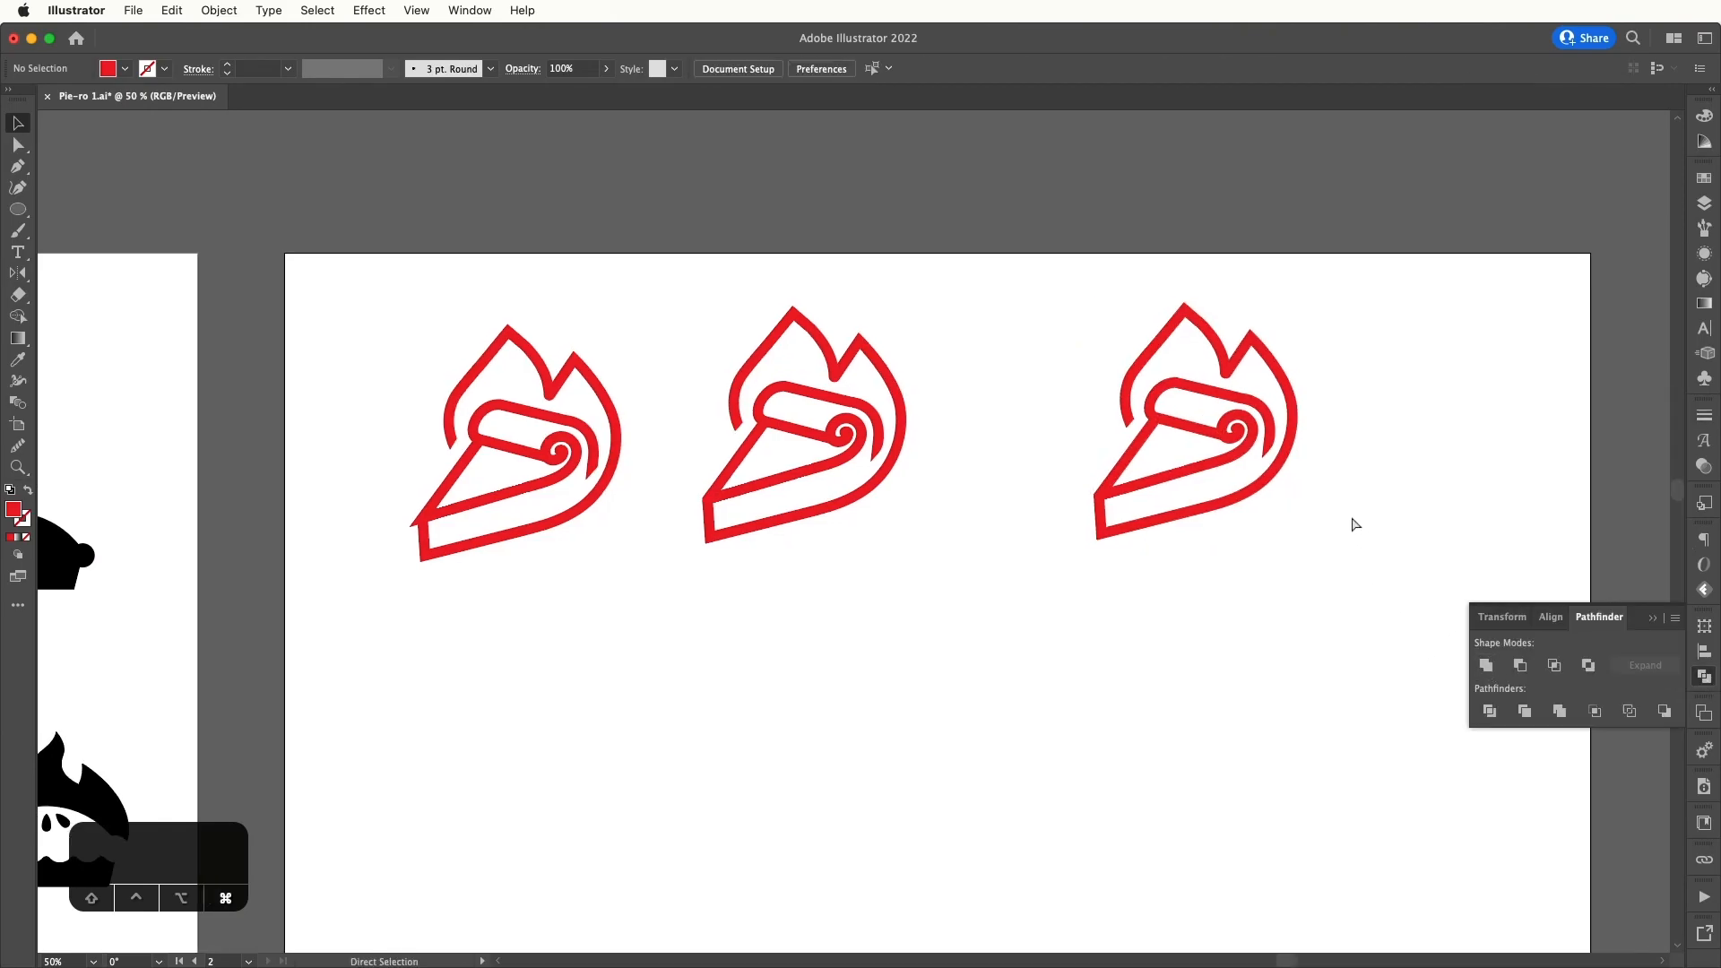
key(super+minus)
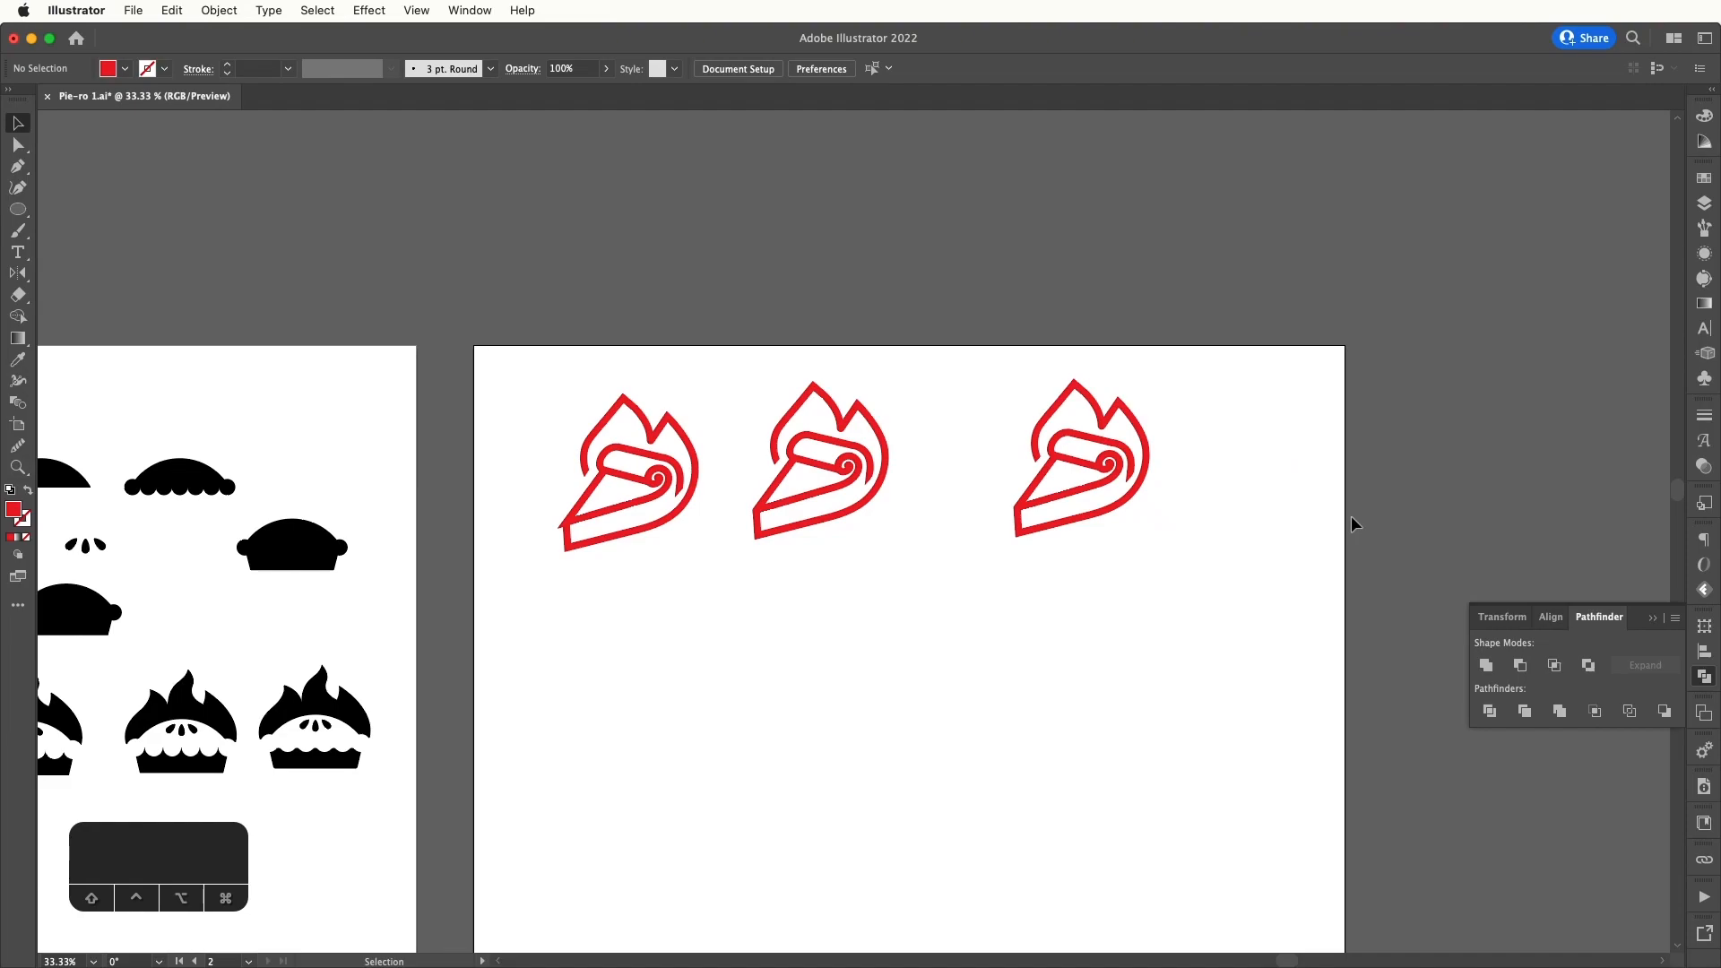
drag(1103, 542, 1263, 455)
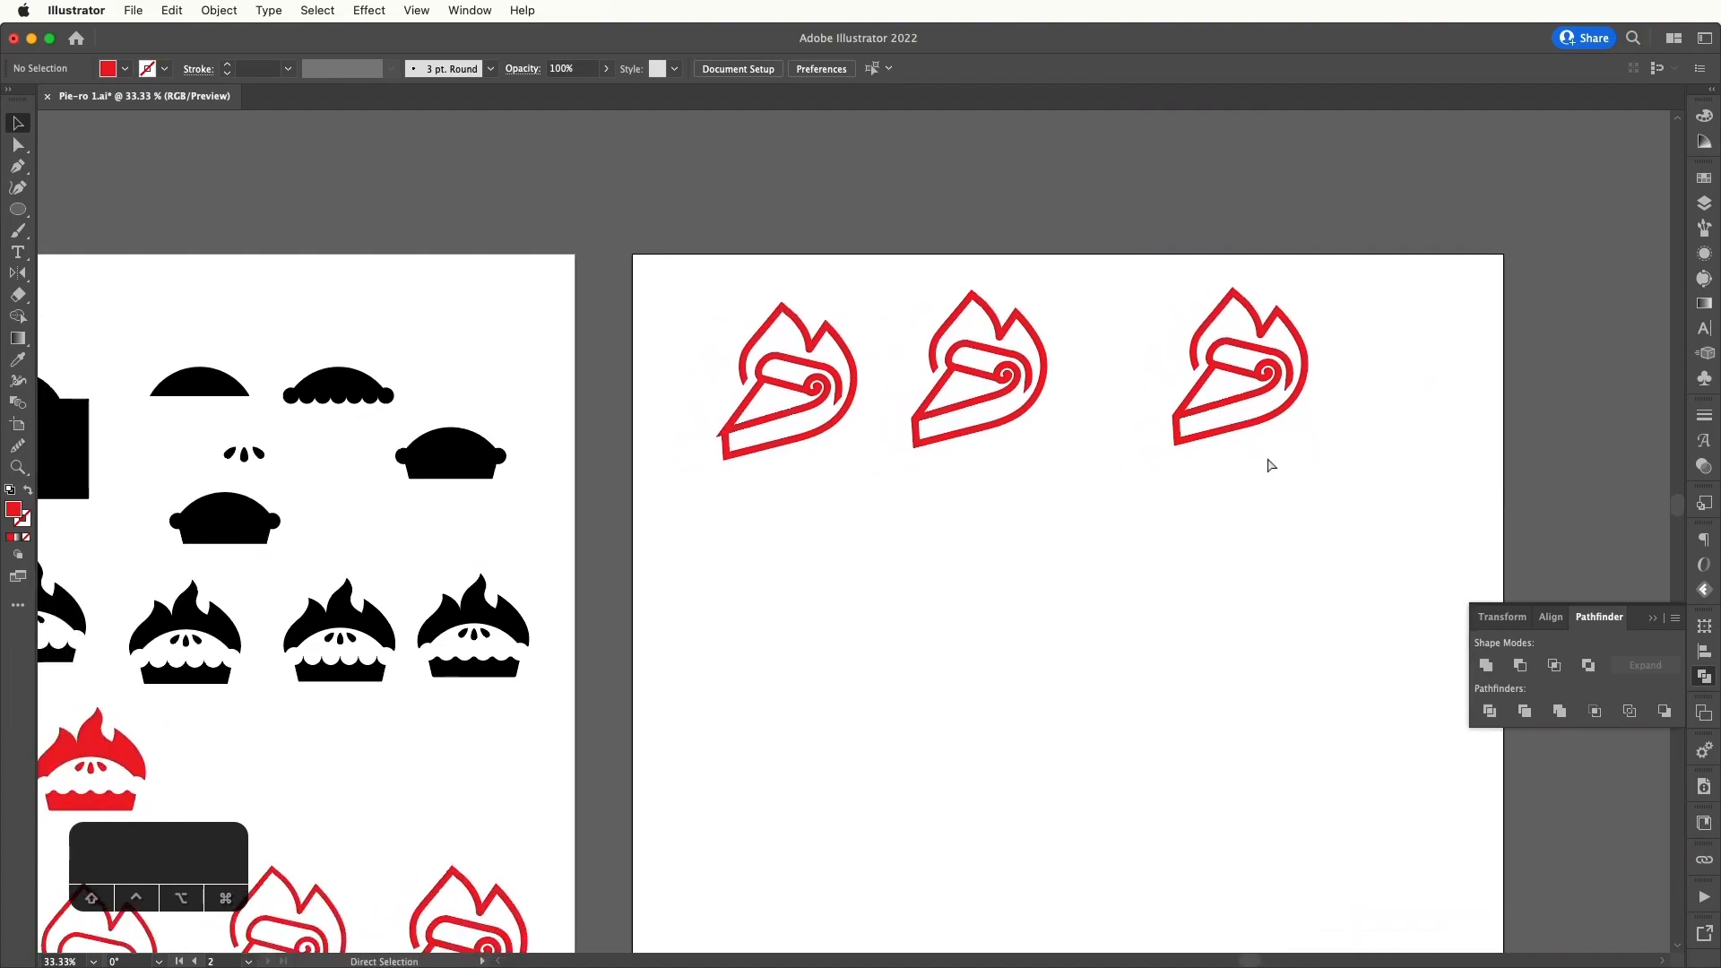
key(super+s)
scroll(1255, 460, left, 1)
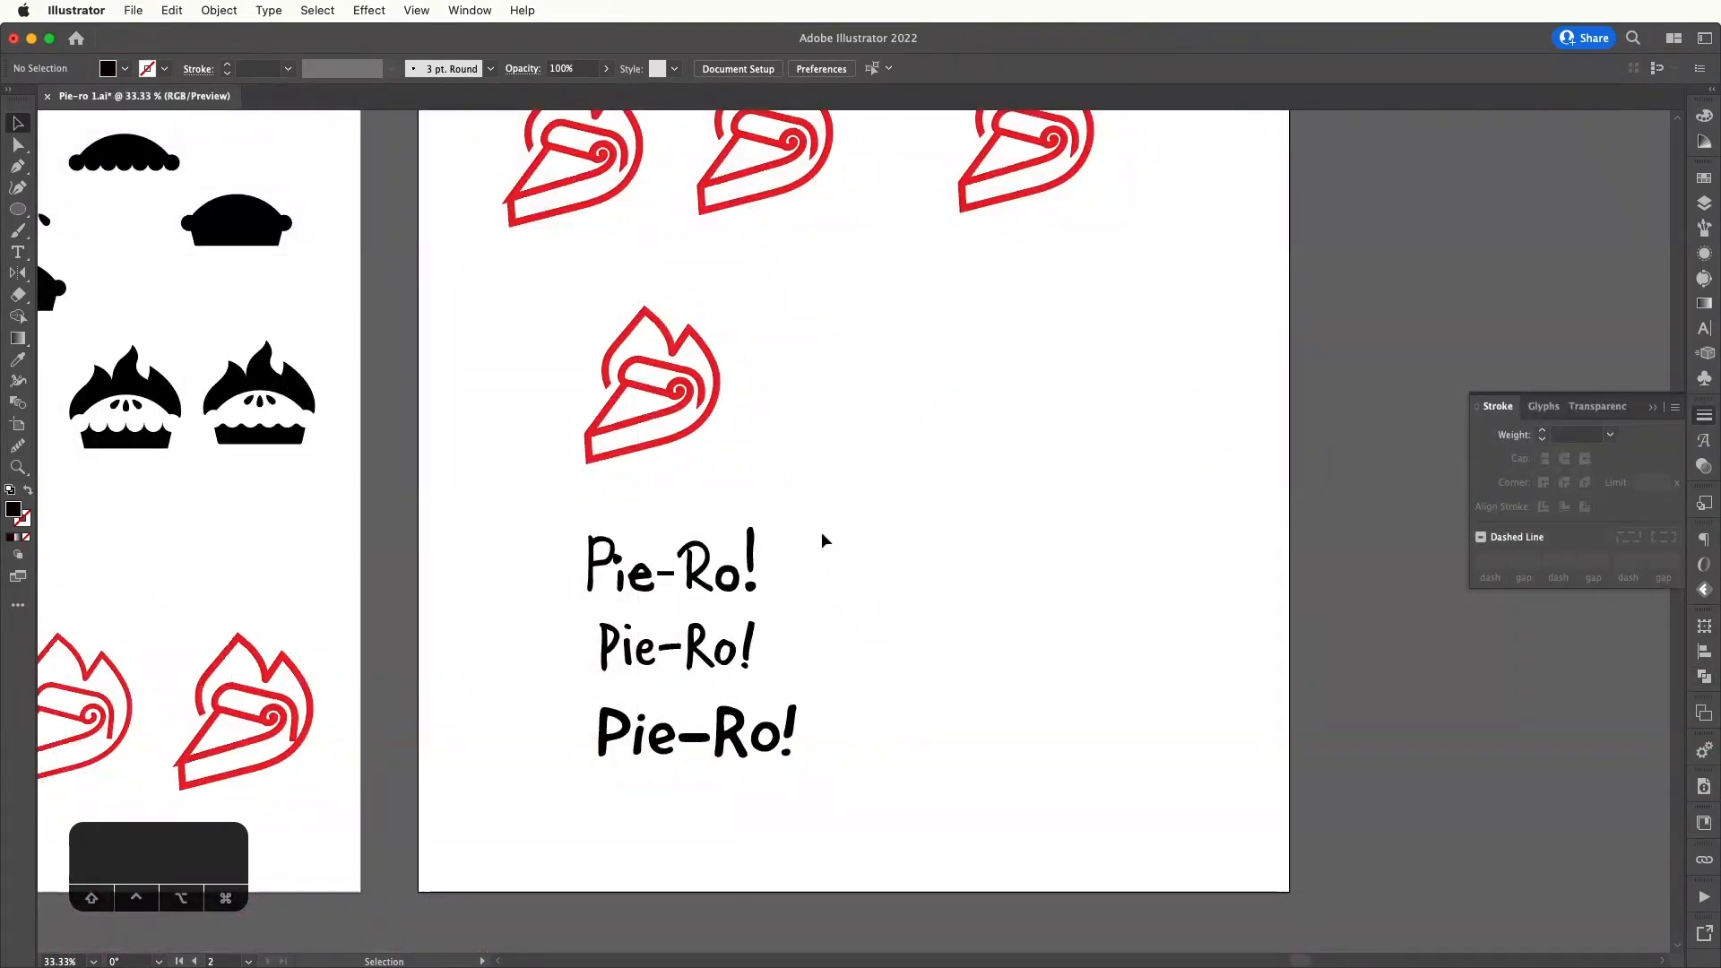
- Reposition the top and bottom "Pie-Ro!" text samples into a tidier stack and check the fonts of the upper two
drag(821, 531, 623, 760)
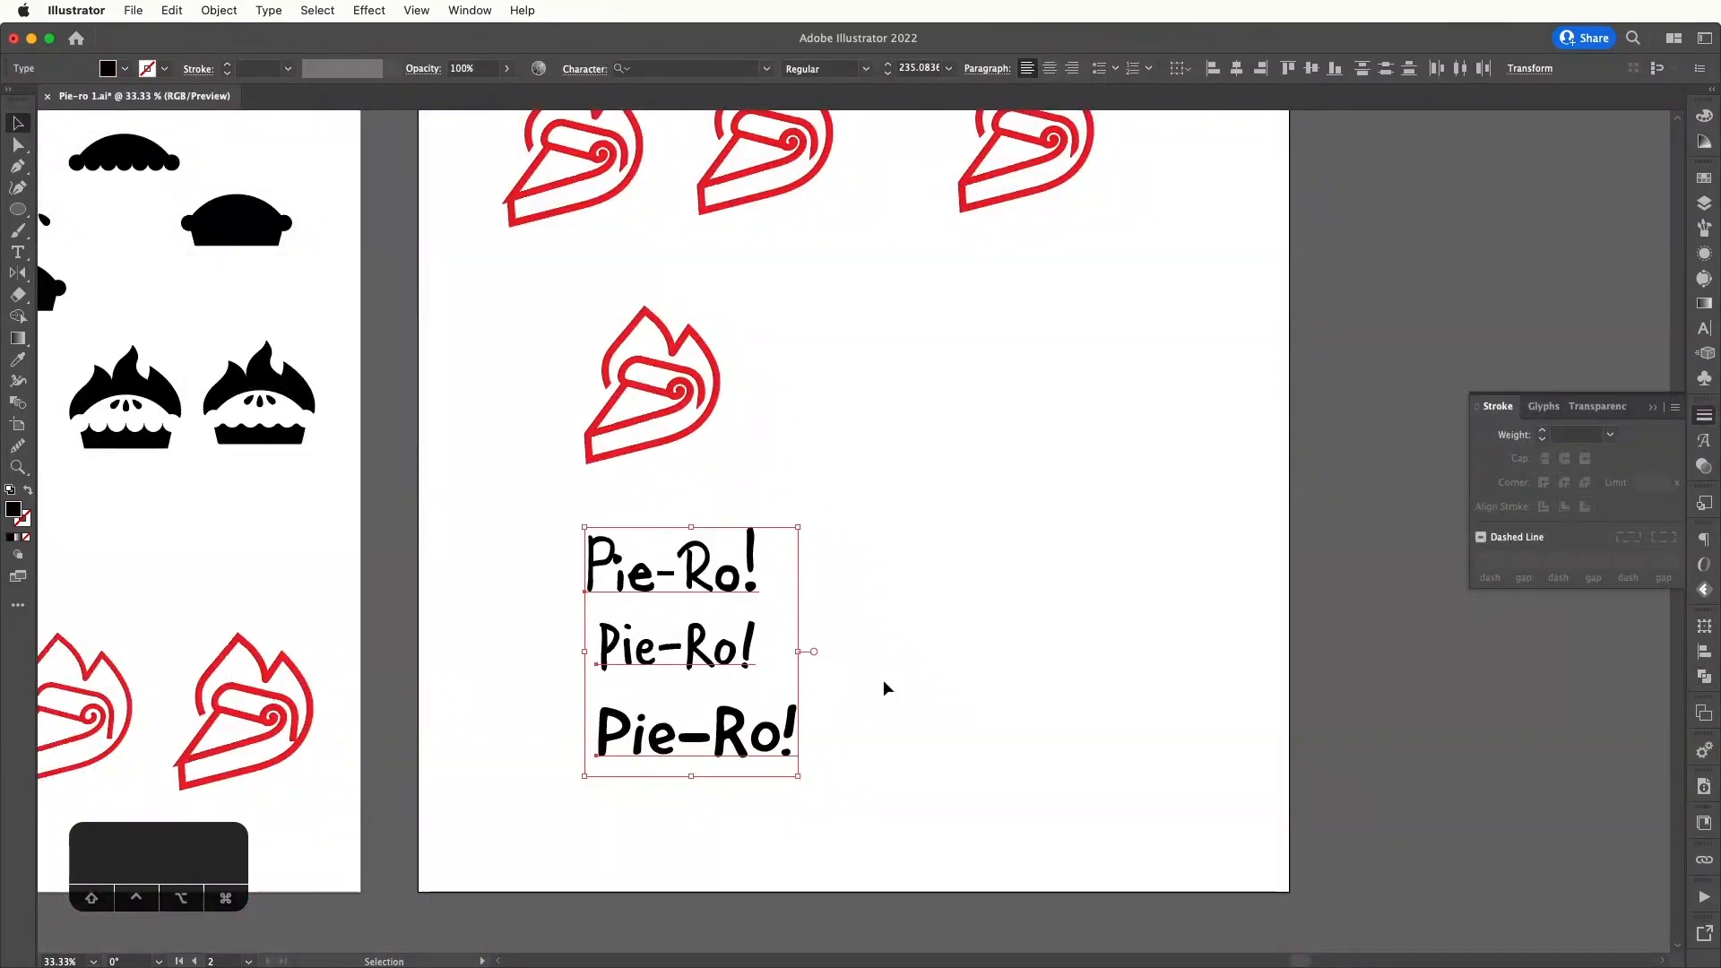
click(778, 582)
drag(789, 733, 773, 720)
drag(726, 575, 731, 582)
key(t)
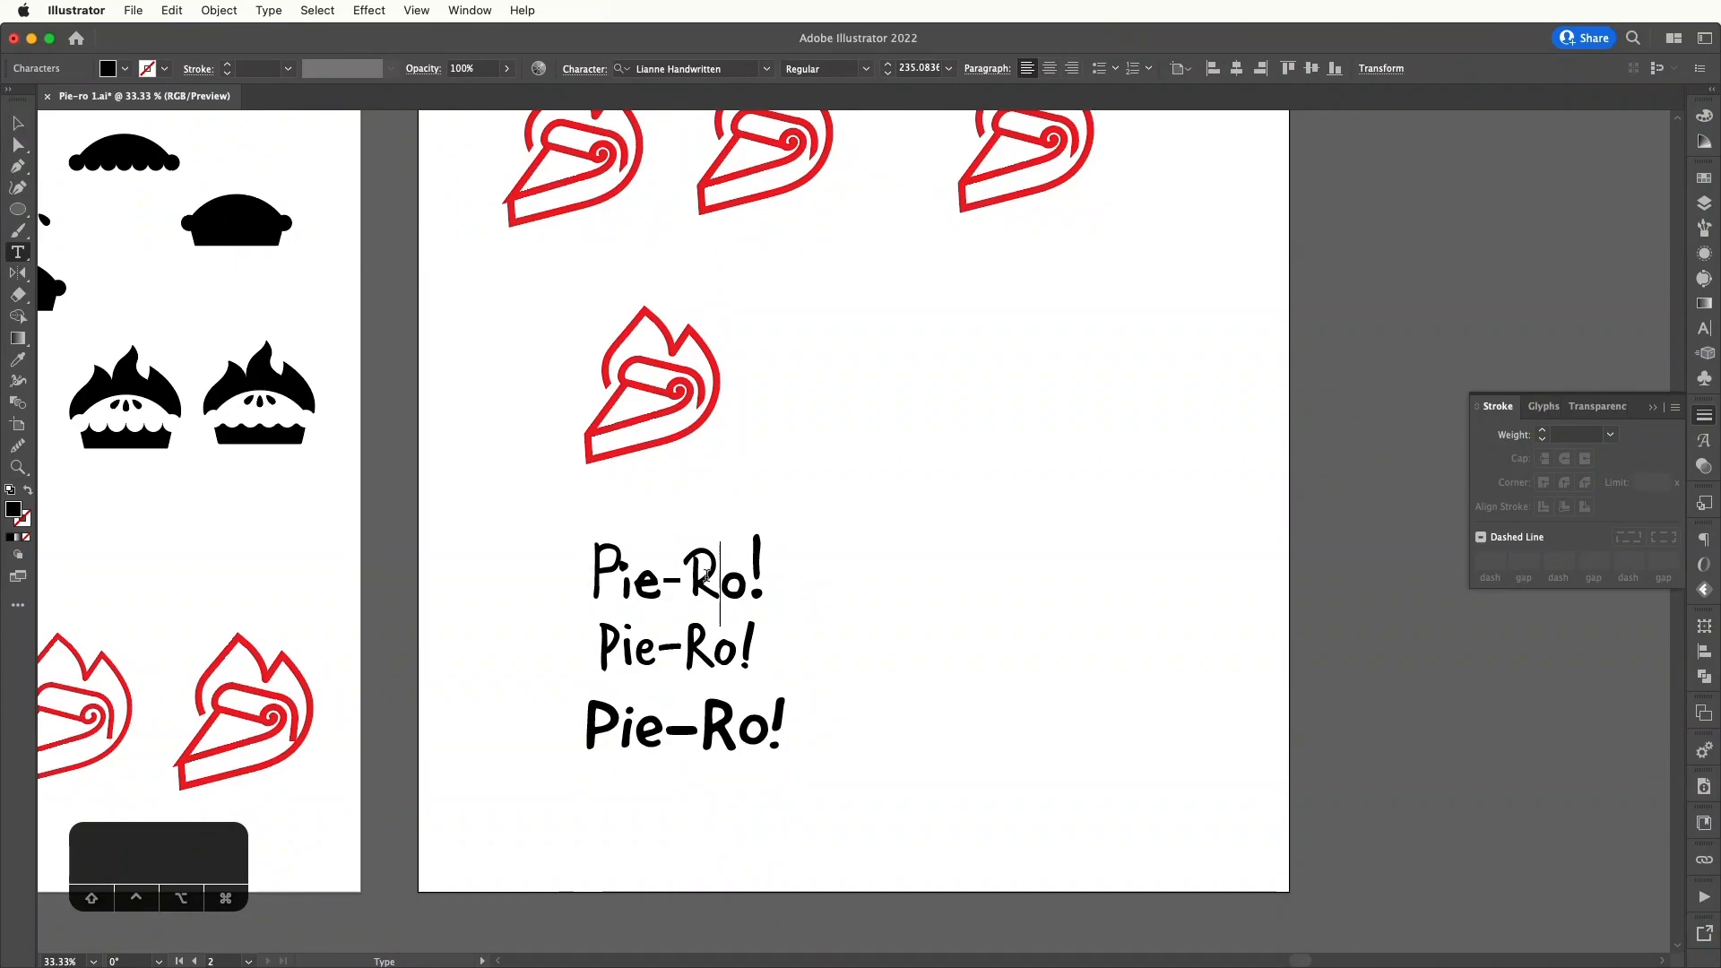
key(v)
click(725, 646)
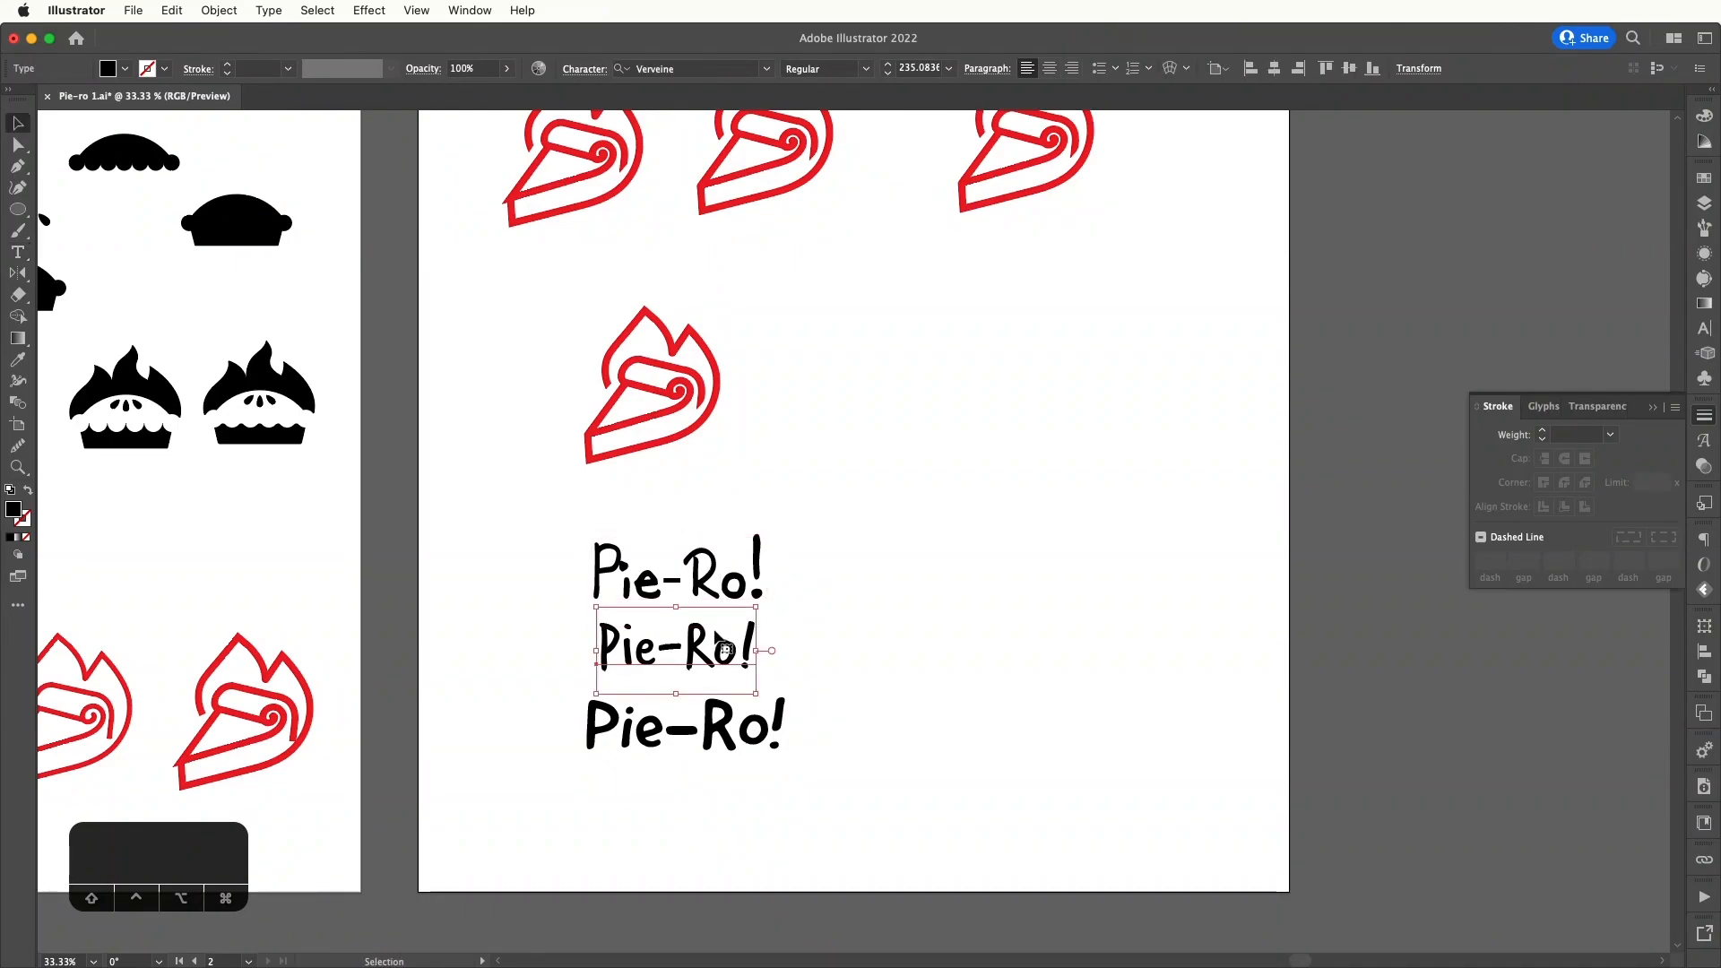
- Duplicate the bold GoodDog New "Pie-Ro!" sample and place the copy beside the flaming slice
click(731, 743)
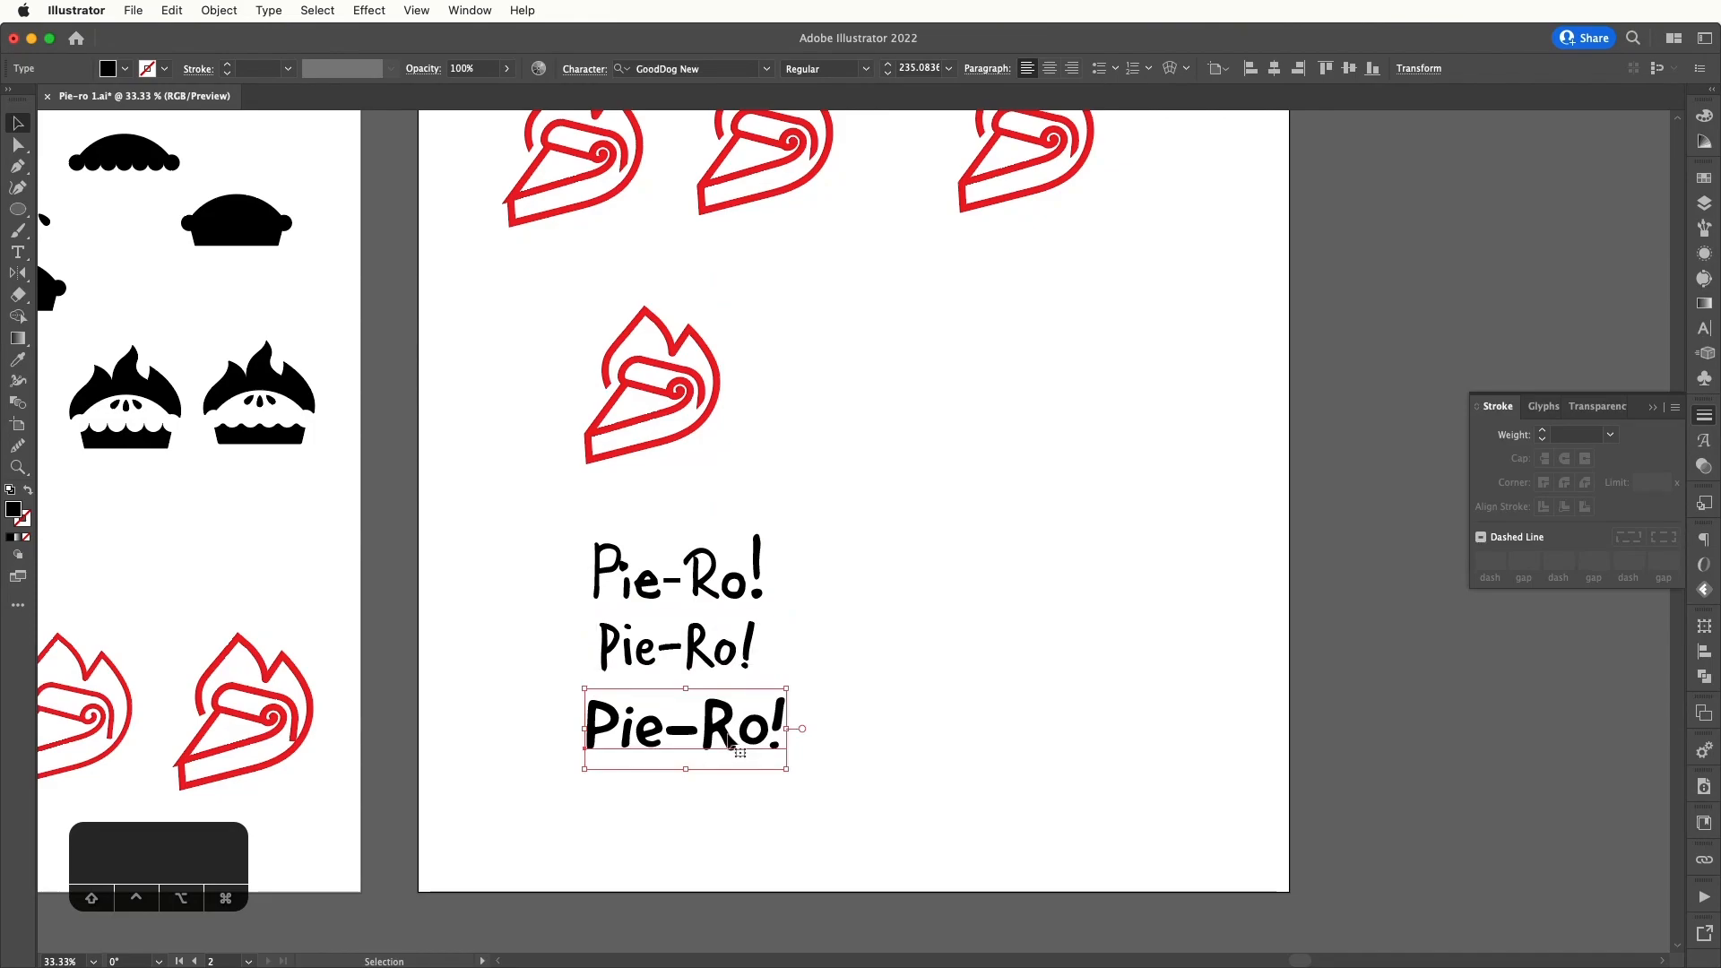
scroll(853, 726, right, 3)
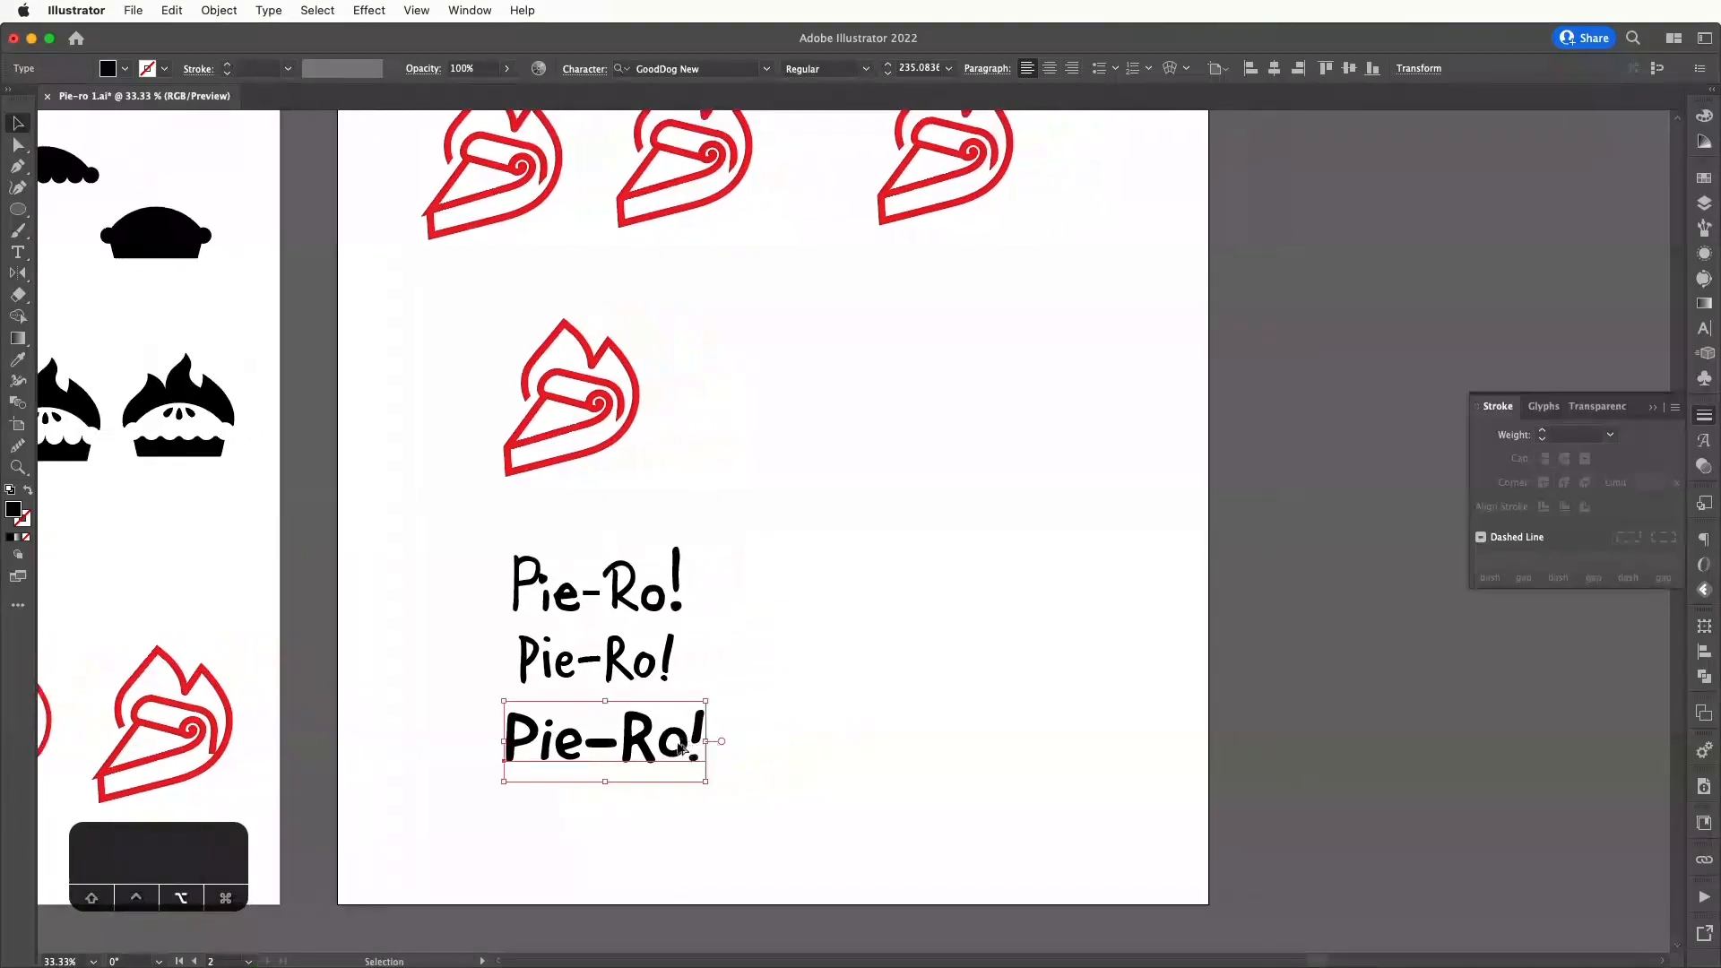
drag(681, 748, 930, 420)
scroll(822, 545, right, 1)
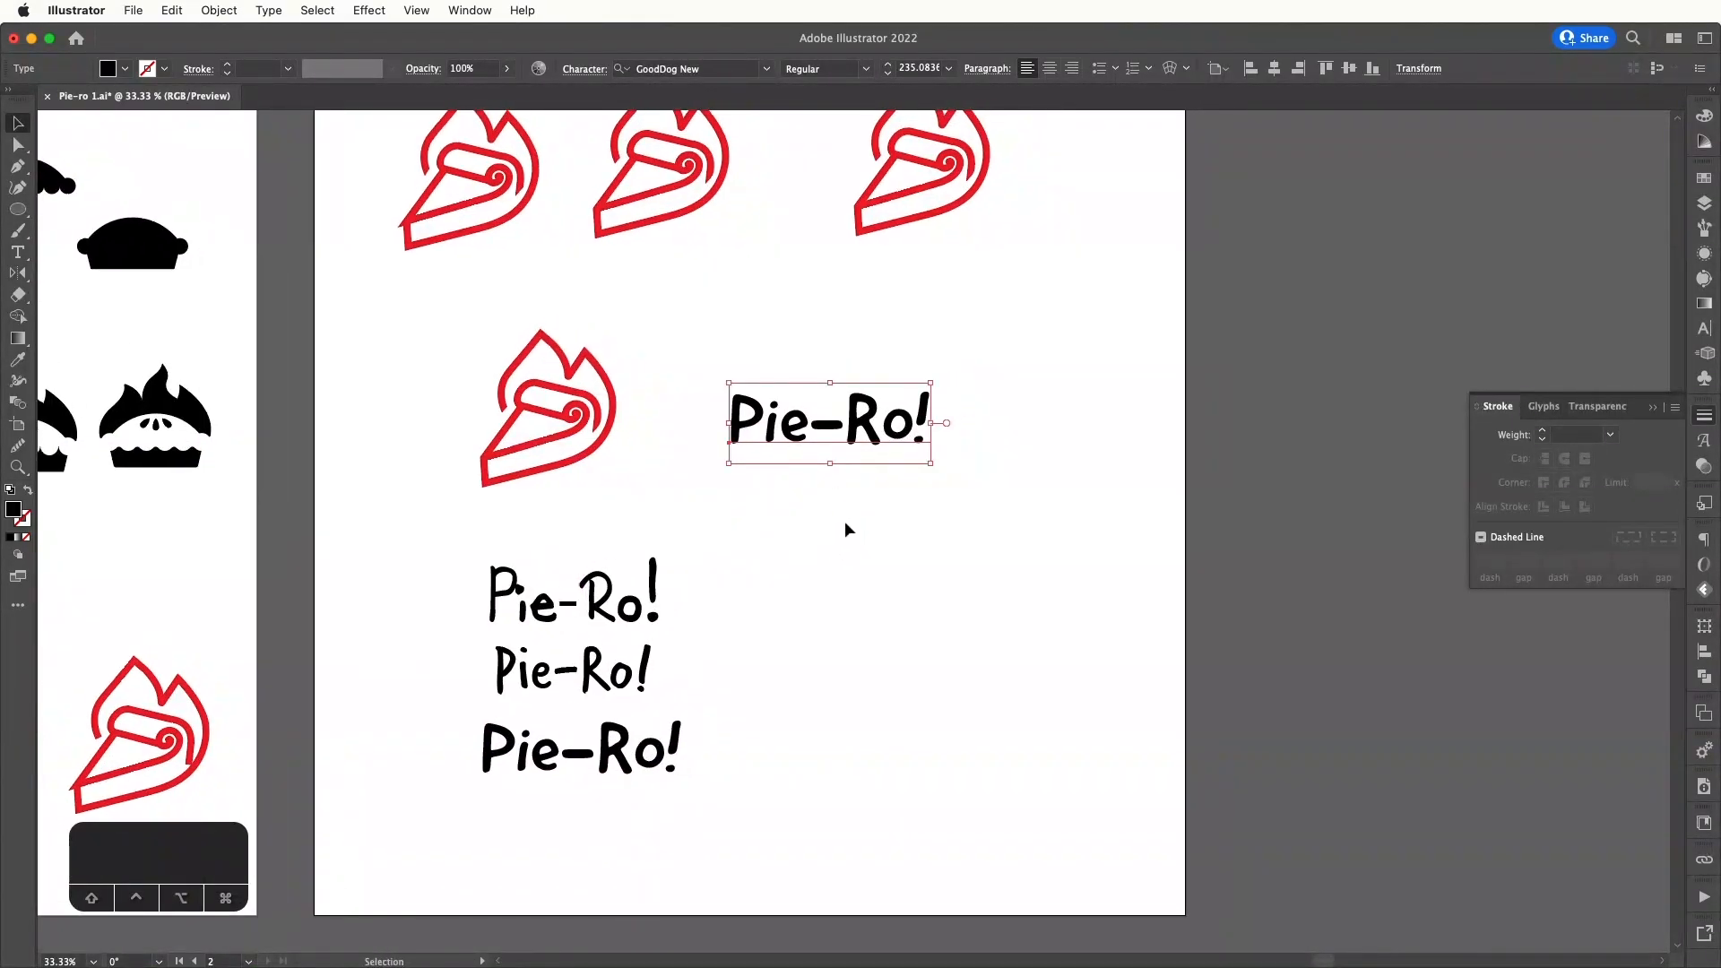
- Convert the copied "Pie-Ro!" wordmark beside the slice to outlines
key(super+equal)
key(super+equal)
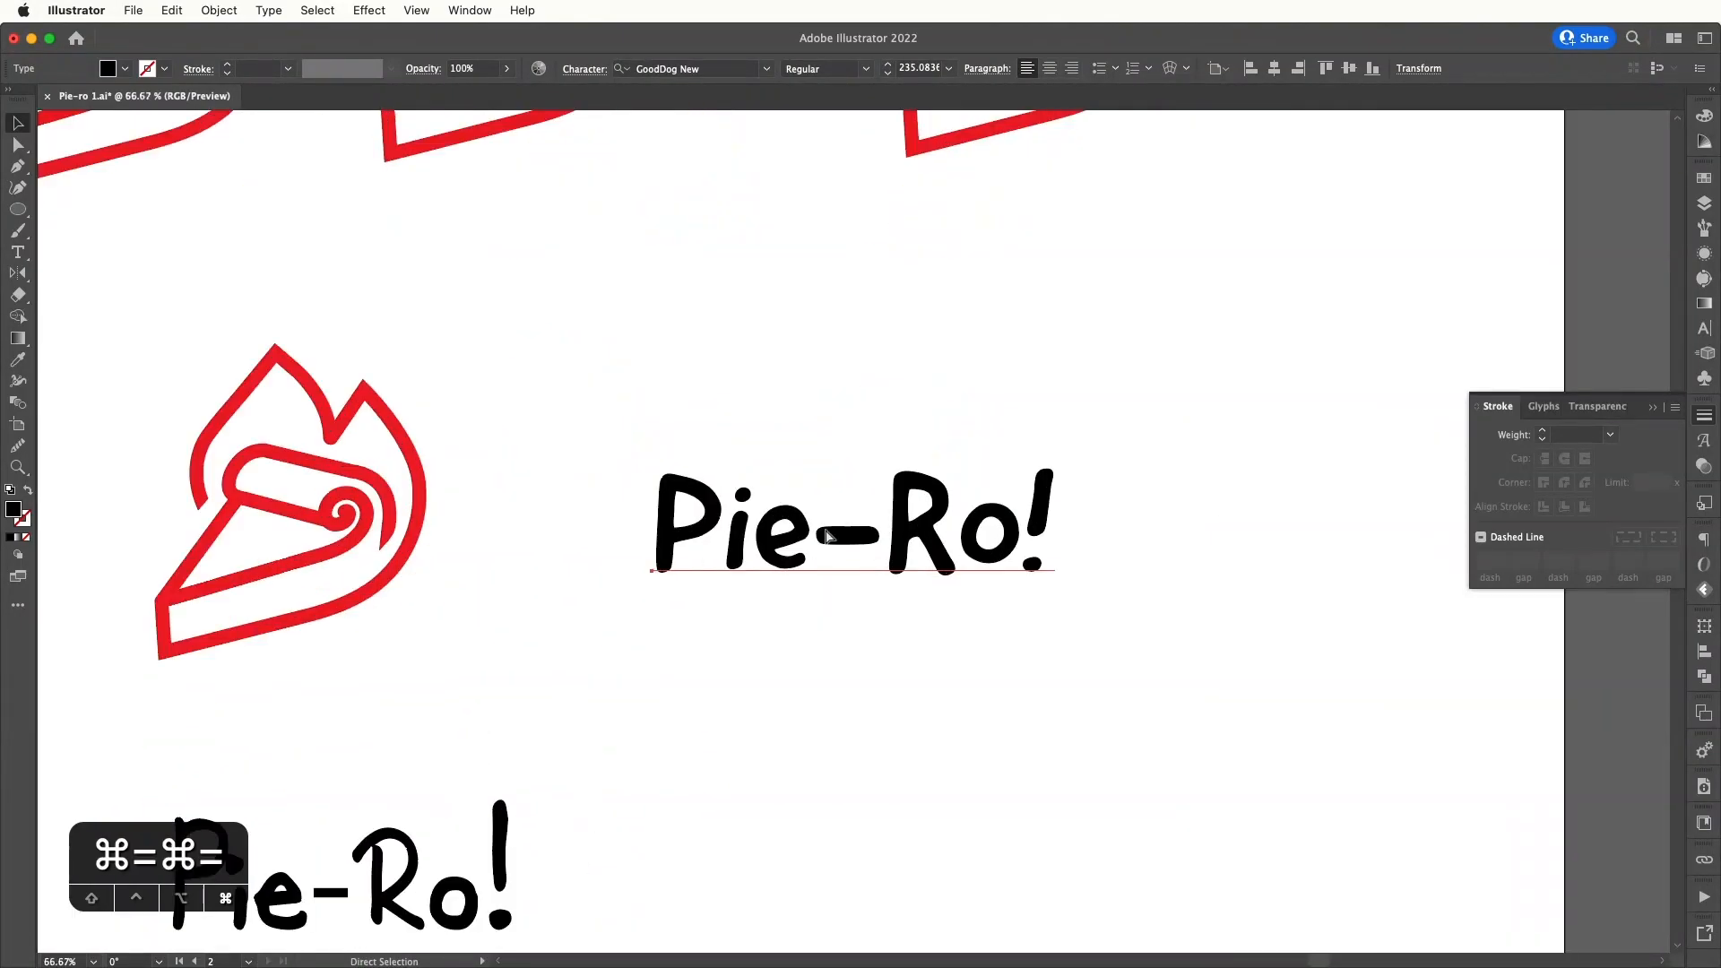
key(shift+super+o)
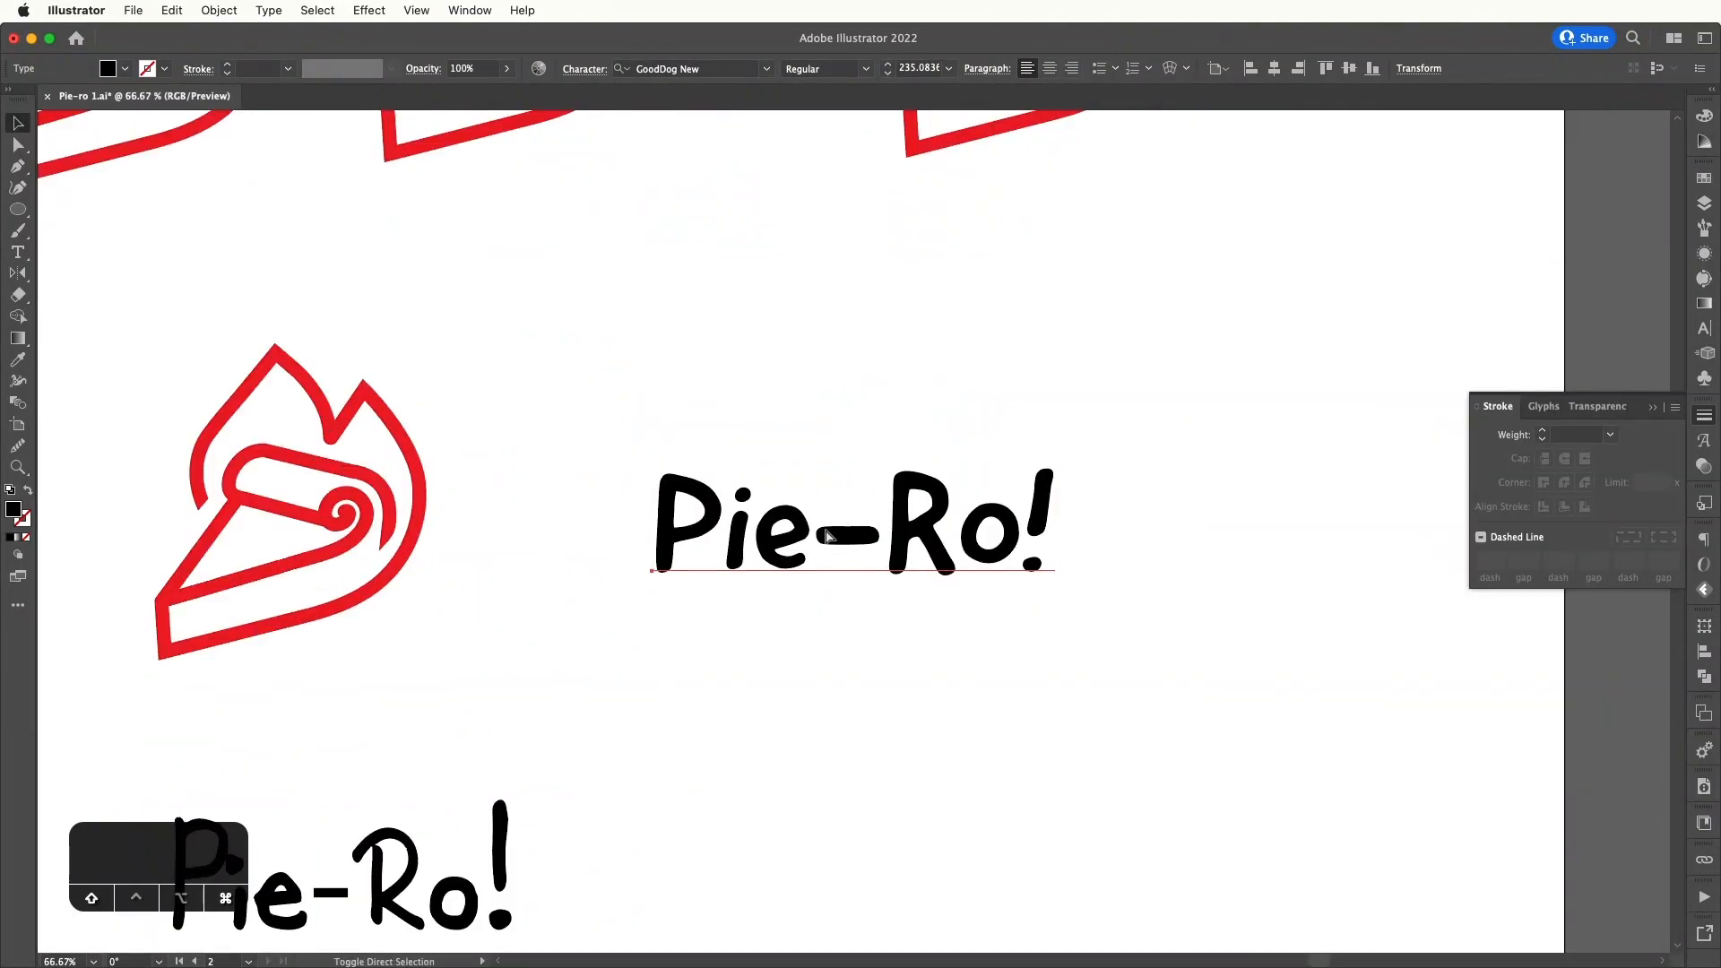
click(868, 627)
- Shorten the outlined wordmark's hyphen by pulling in its right end, and ungroup the letters
key(a)
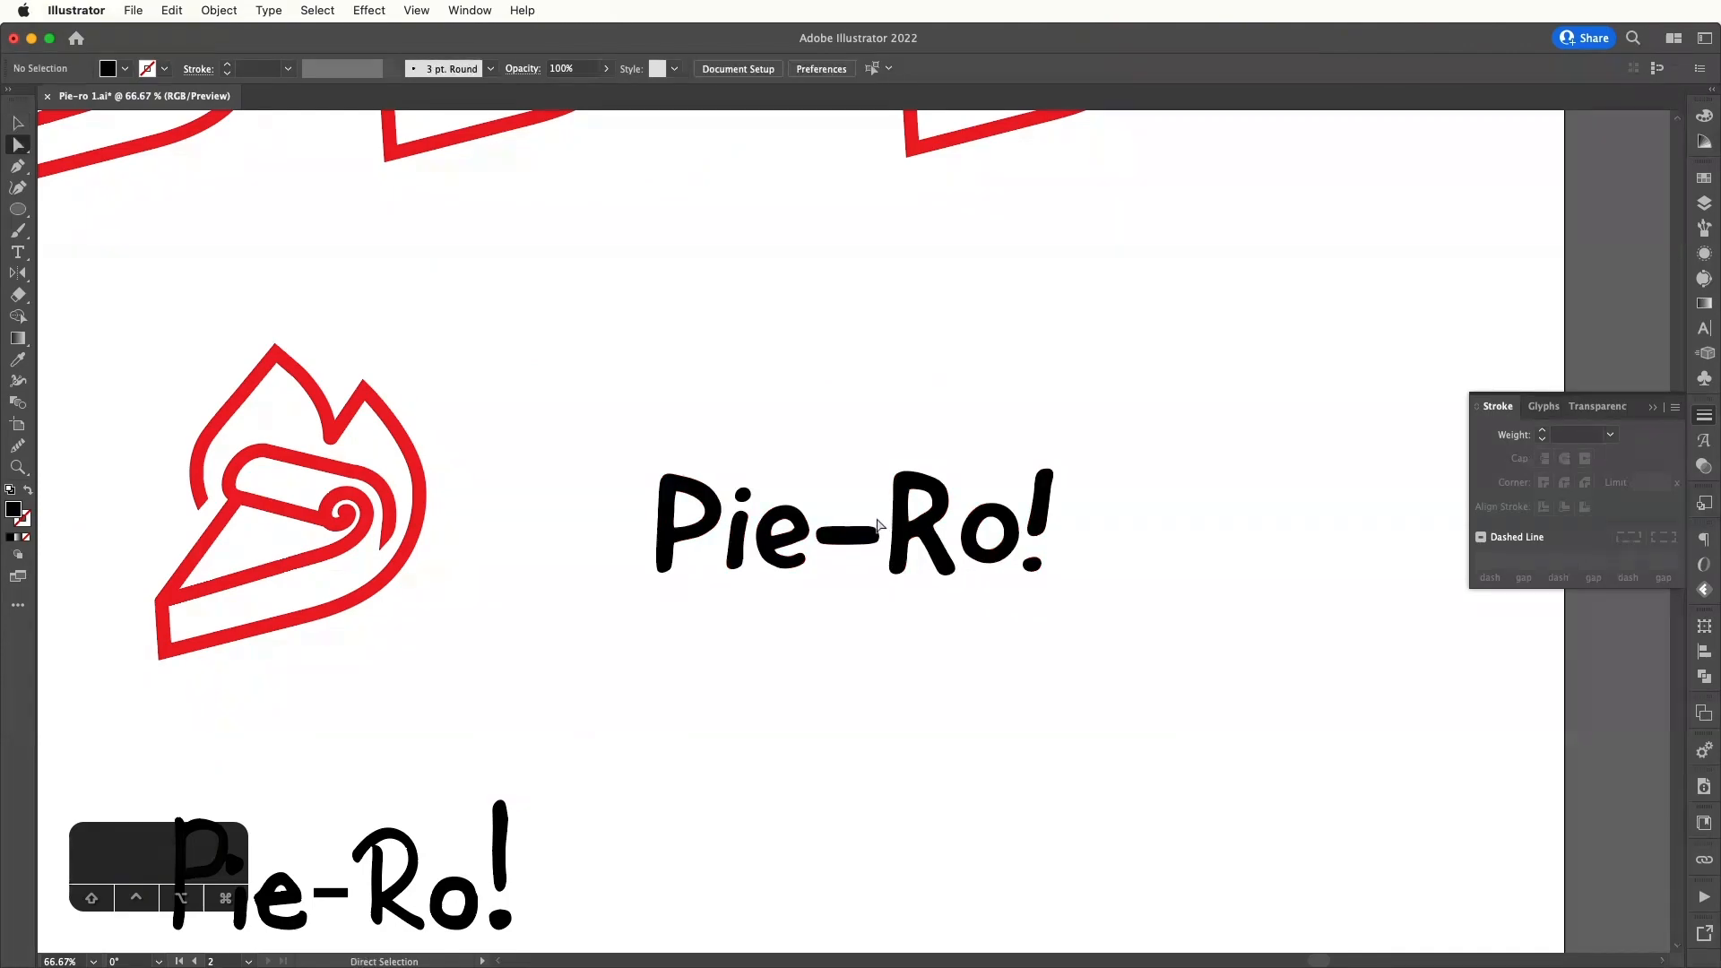
click(858, 558)
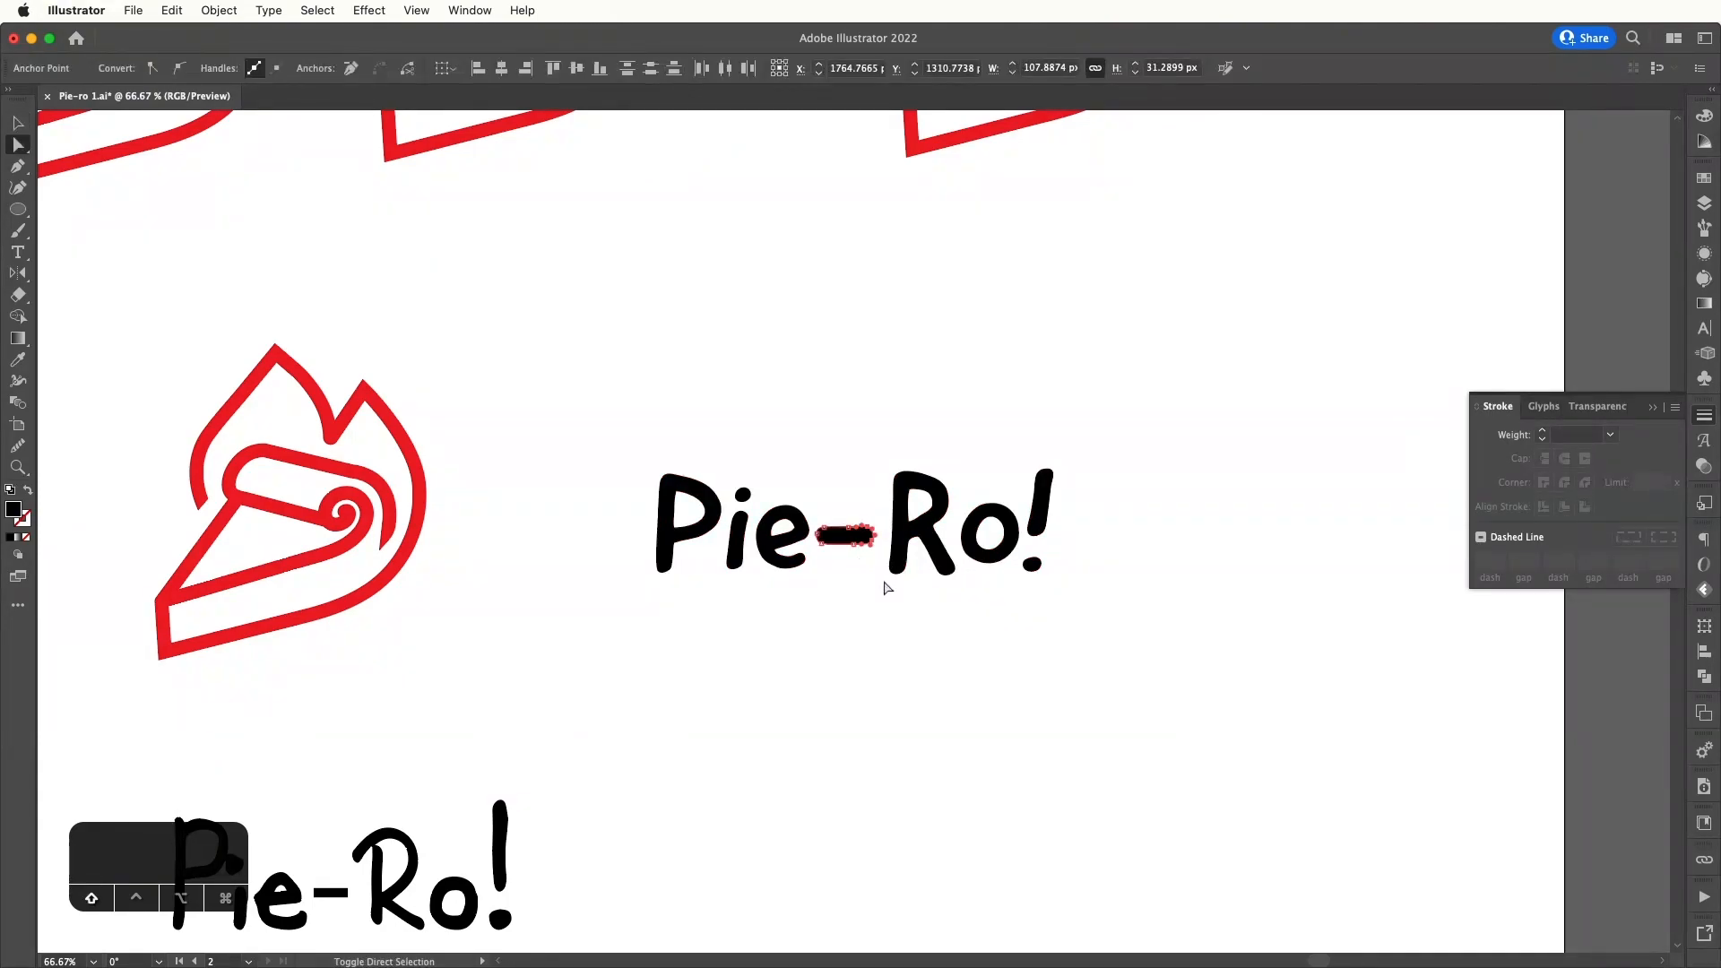
key(v)
click(879, 582)
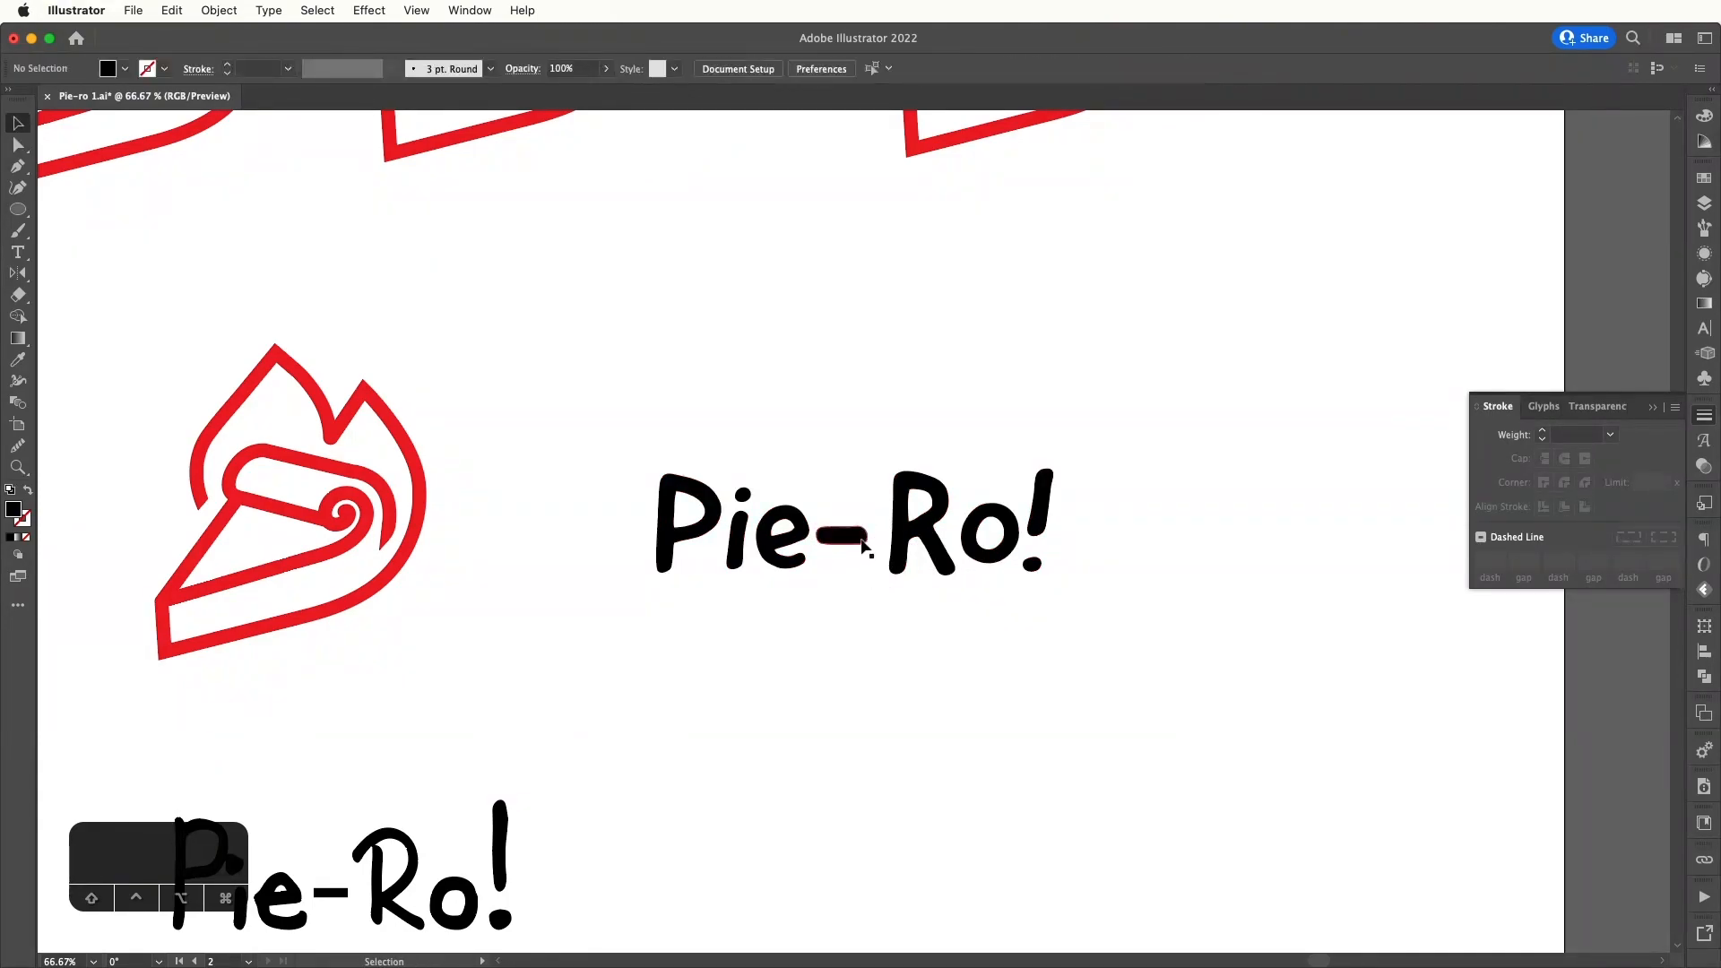
click(863, 542)
key(shift+super+g)
key(shift+super+a)
click(866, 534)
drag(868, 535, 860, 536)
- Move the "Ro!" letters 20 px left to close the gap after the hyphen
drag(870, 455, 1089, 617)
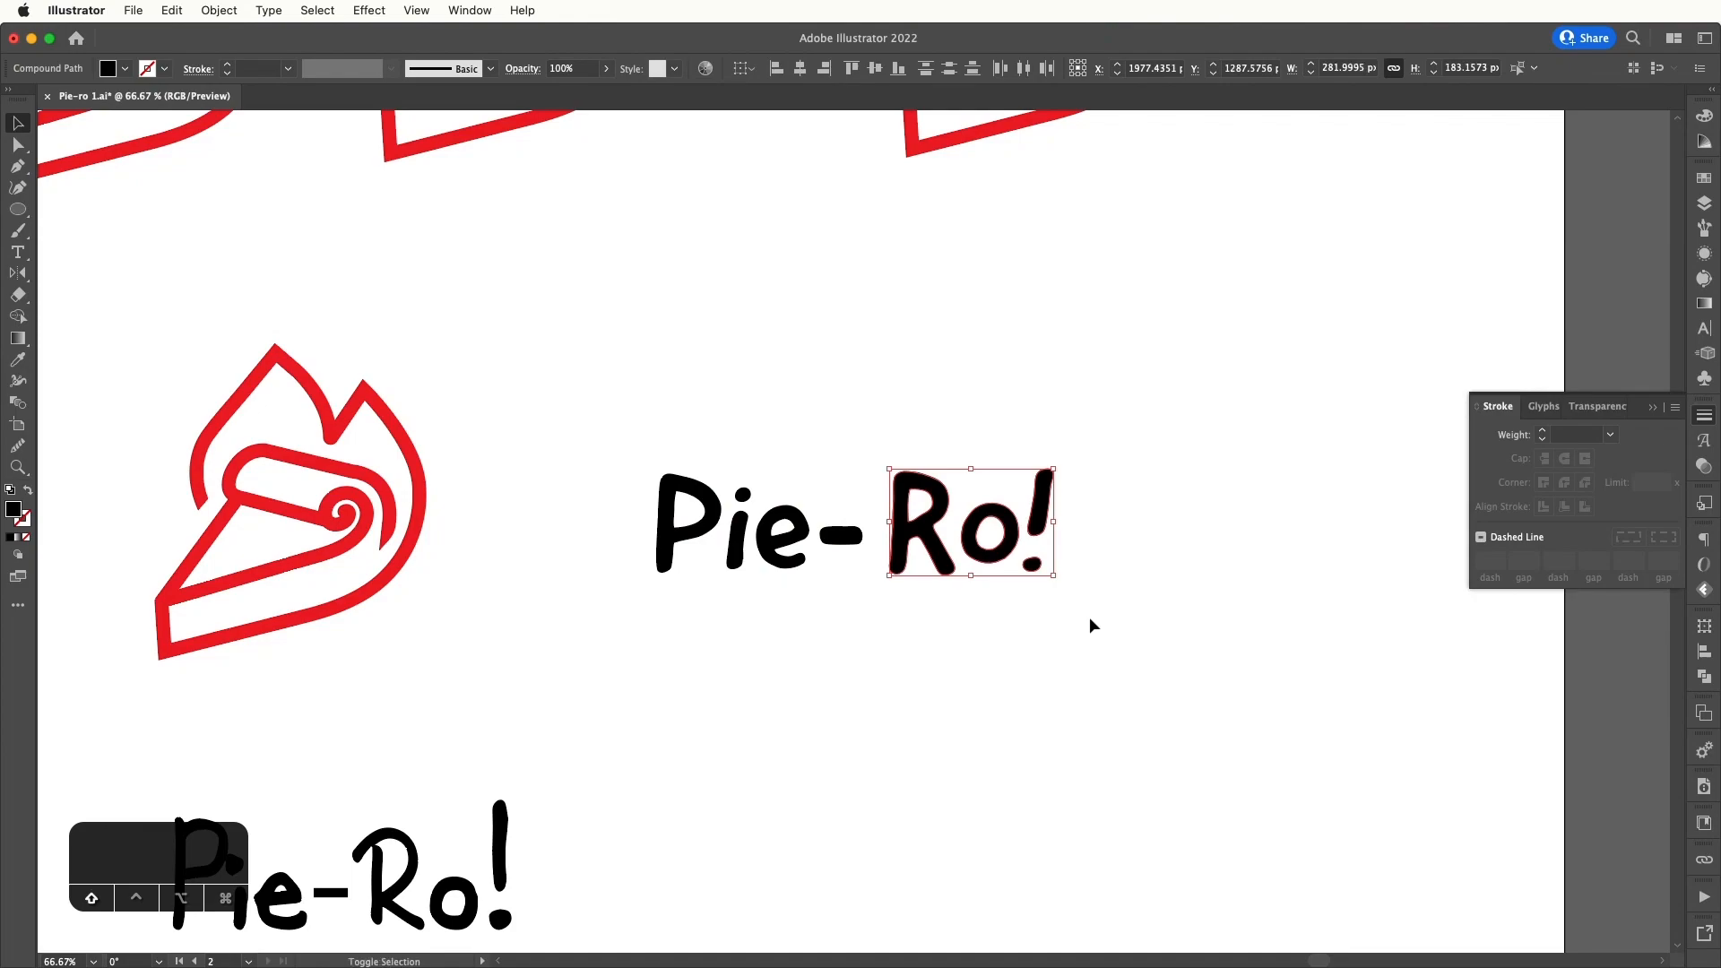
key(shift+Left)
key(Left)
key(Left)
key(Left)
key(Left)
key(Left)
key(Left)
key(Left)
key(Left)
key(Left)
key(Left)
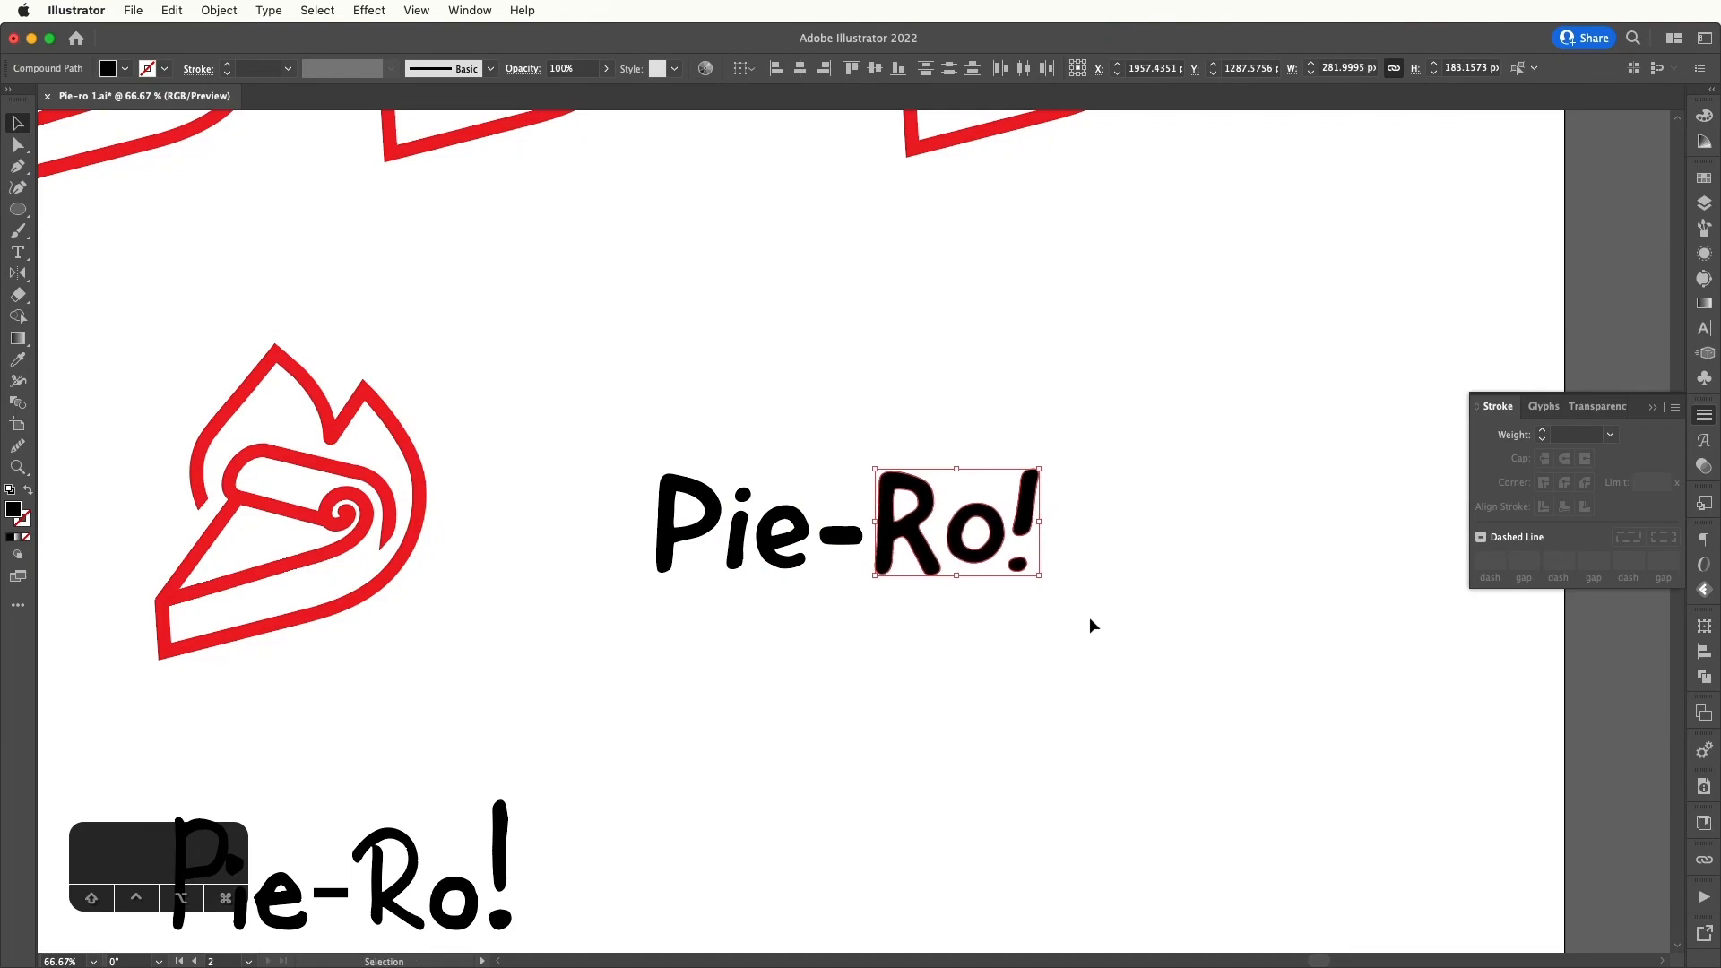
- Move the "o" slightly left to tighten its spacing to the "R"
click(1067, 617)
drag(996, 537, 990, 539)
click(1061, 562)
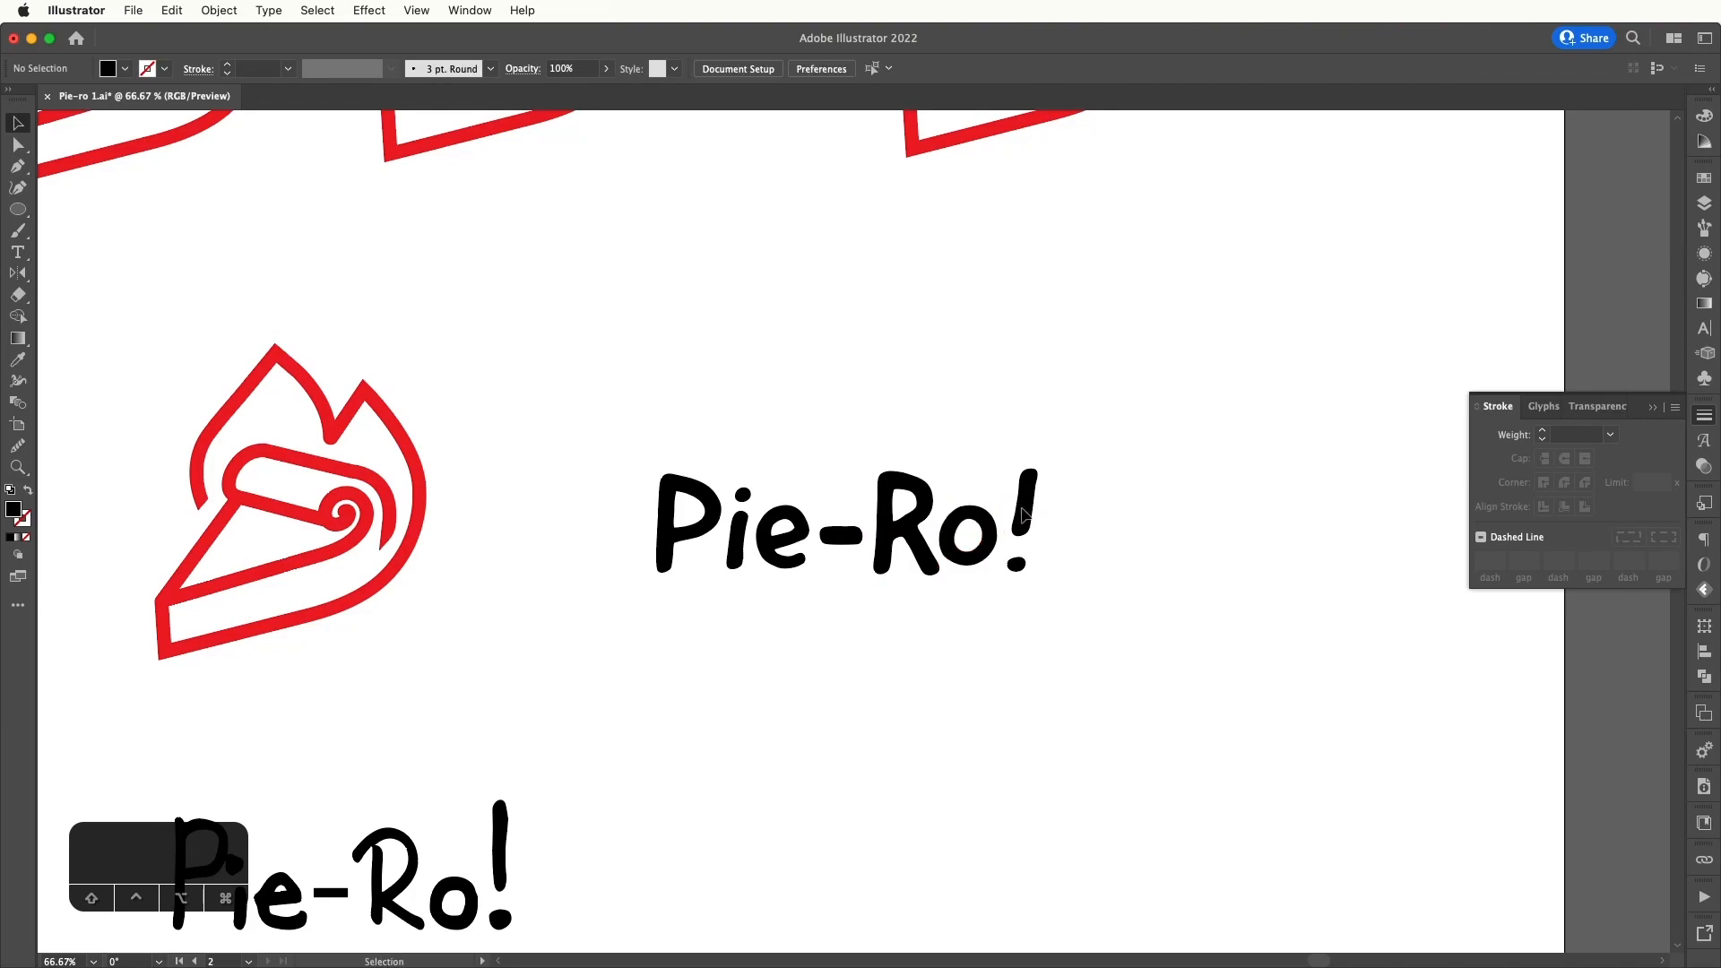
- Nudge the exclamation mark's upper stroke to fine-tune the gap above its dot
click(1024, 529)
click(1054, 557)
key(a)
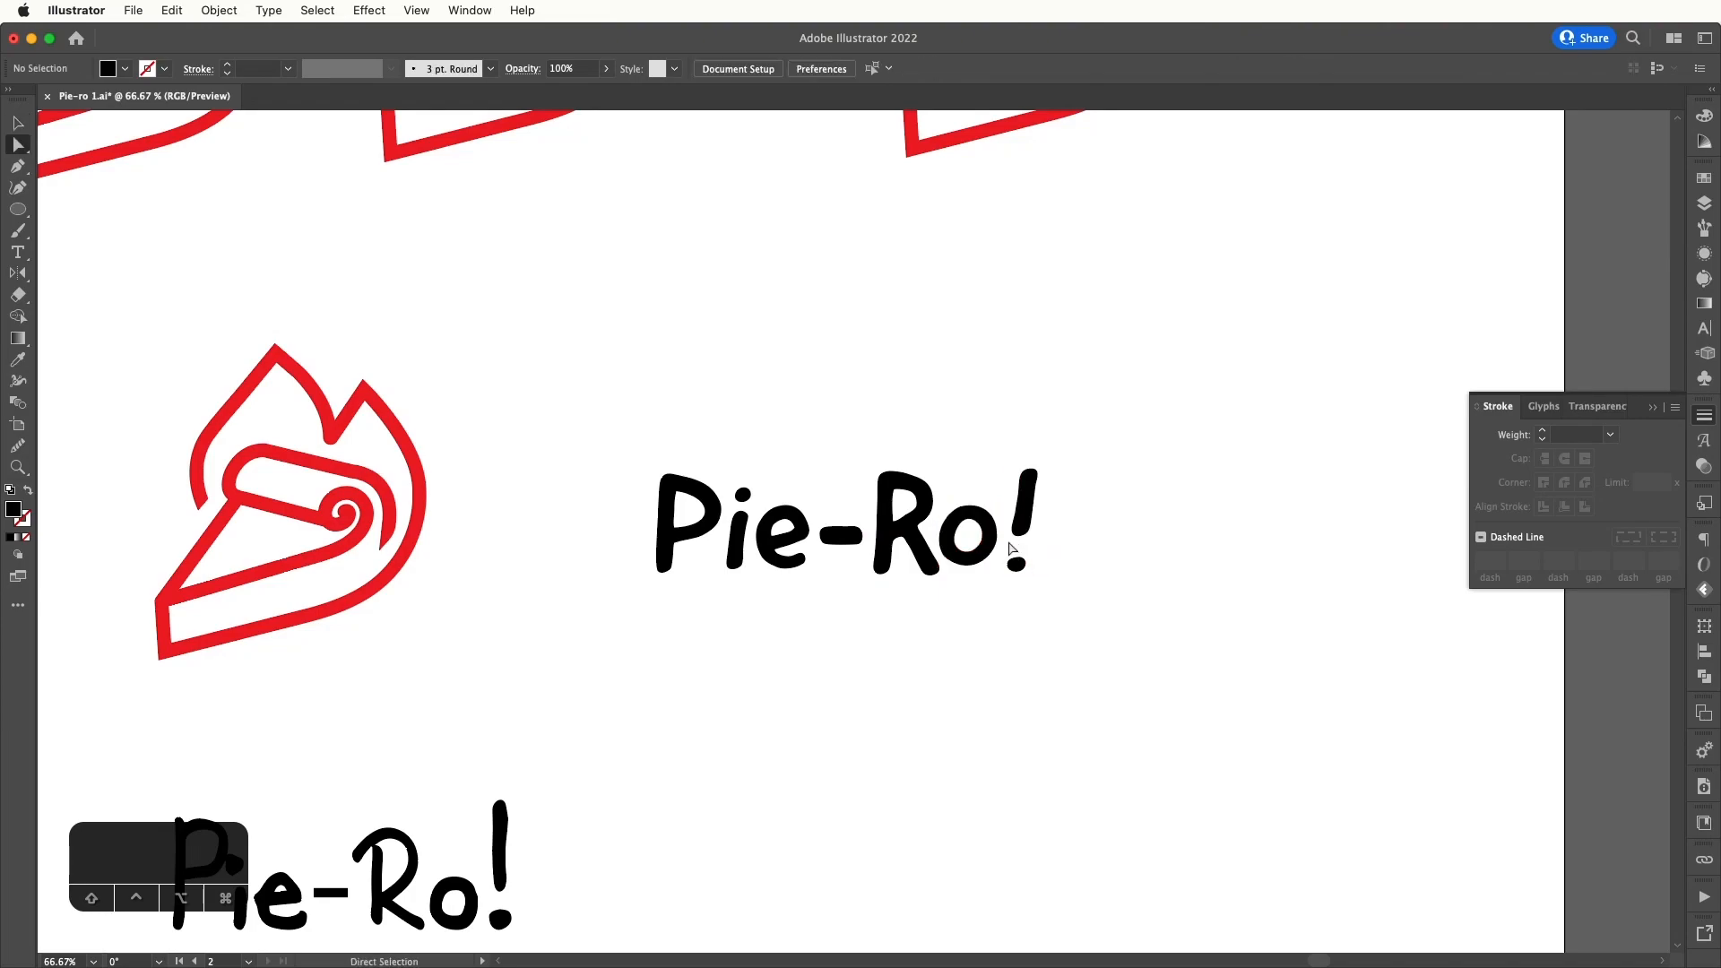
drag(1008, 541, 1044, 520)
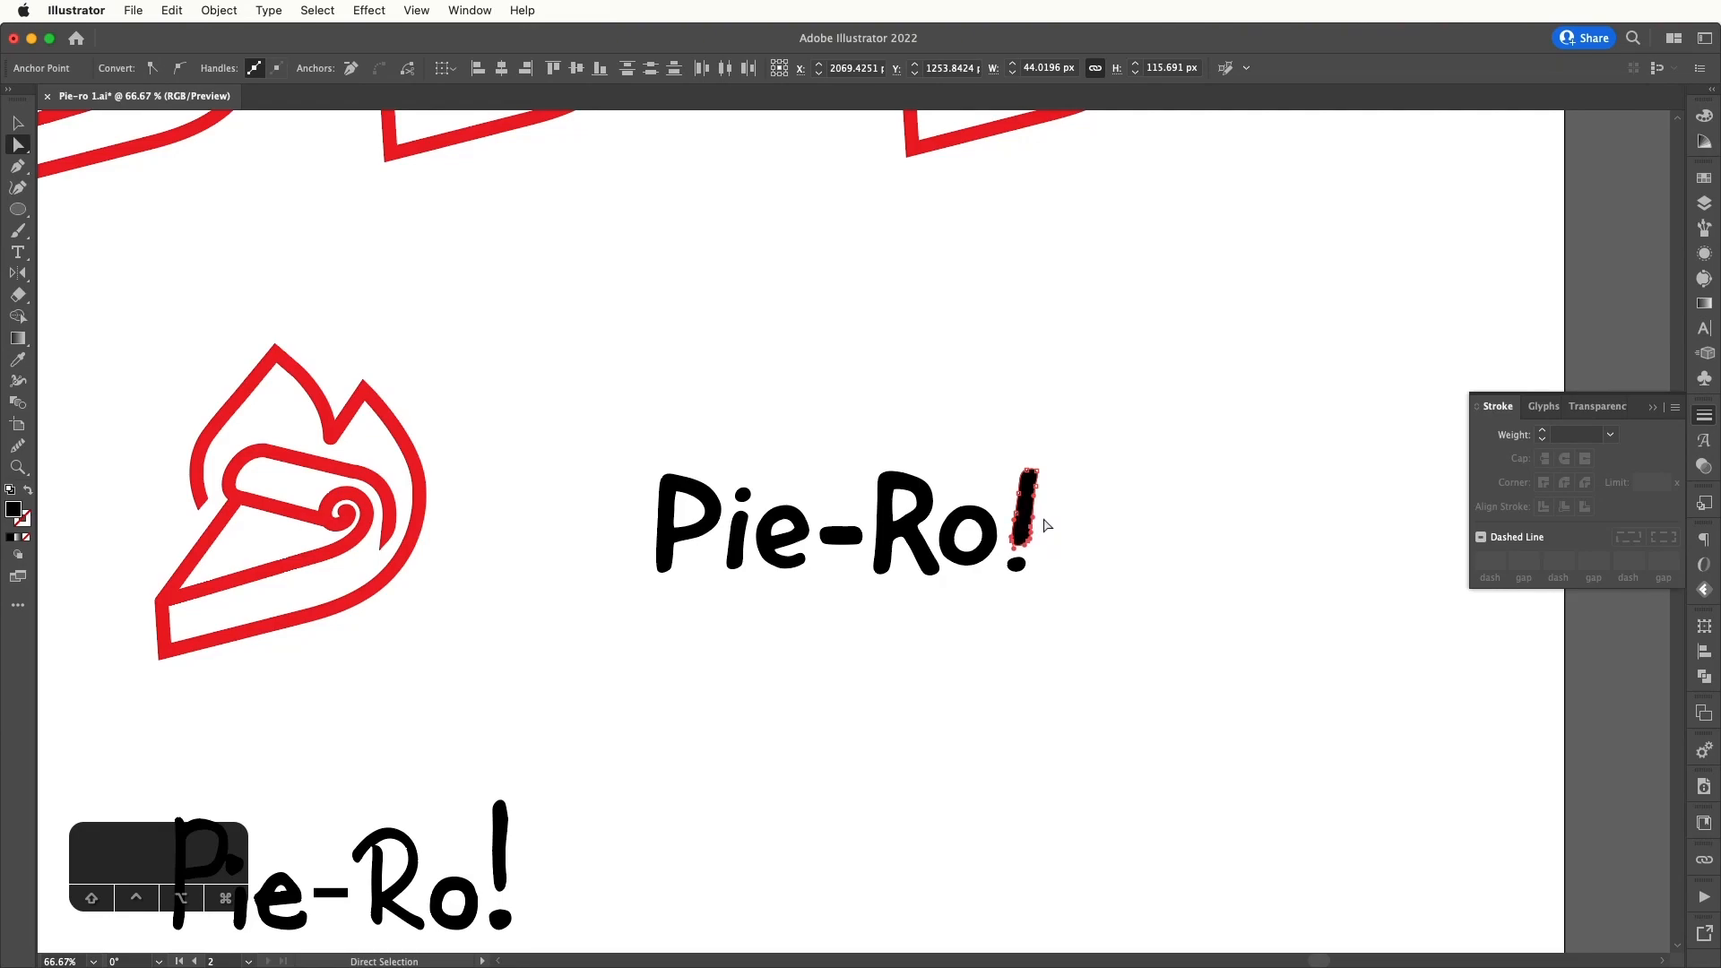
key(v)
click(1067, 546)
- Tilt the "P" and the "i" of the outlined wordmark slightly for a more playful look
drag(1065, 566, 1015, 593)
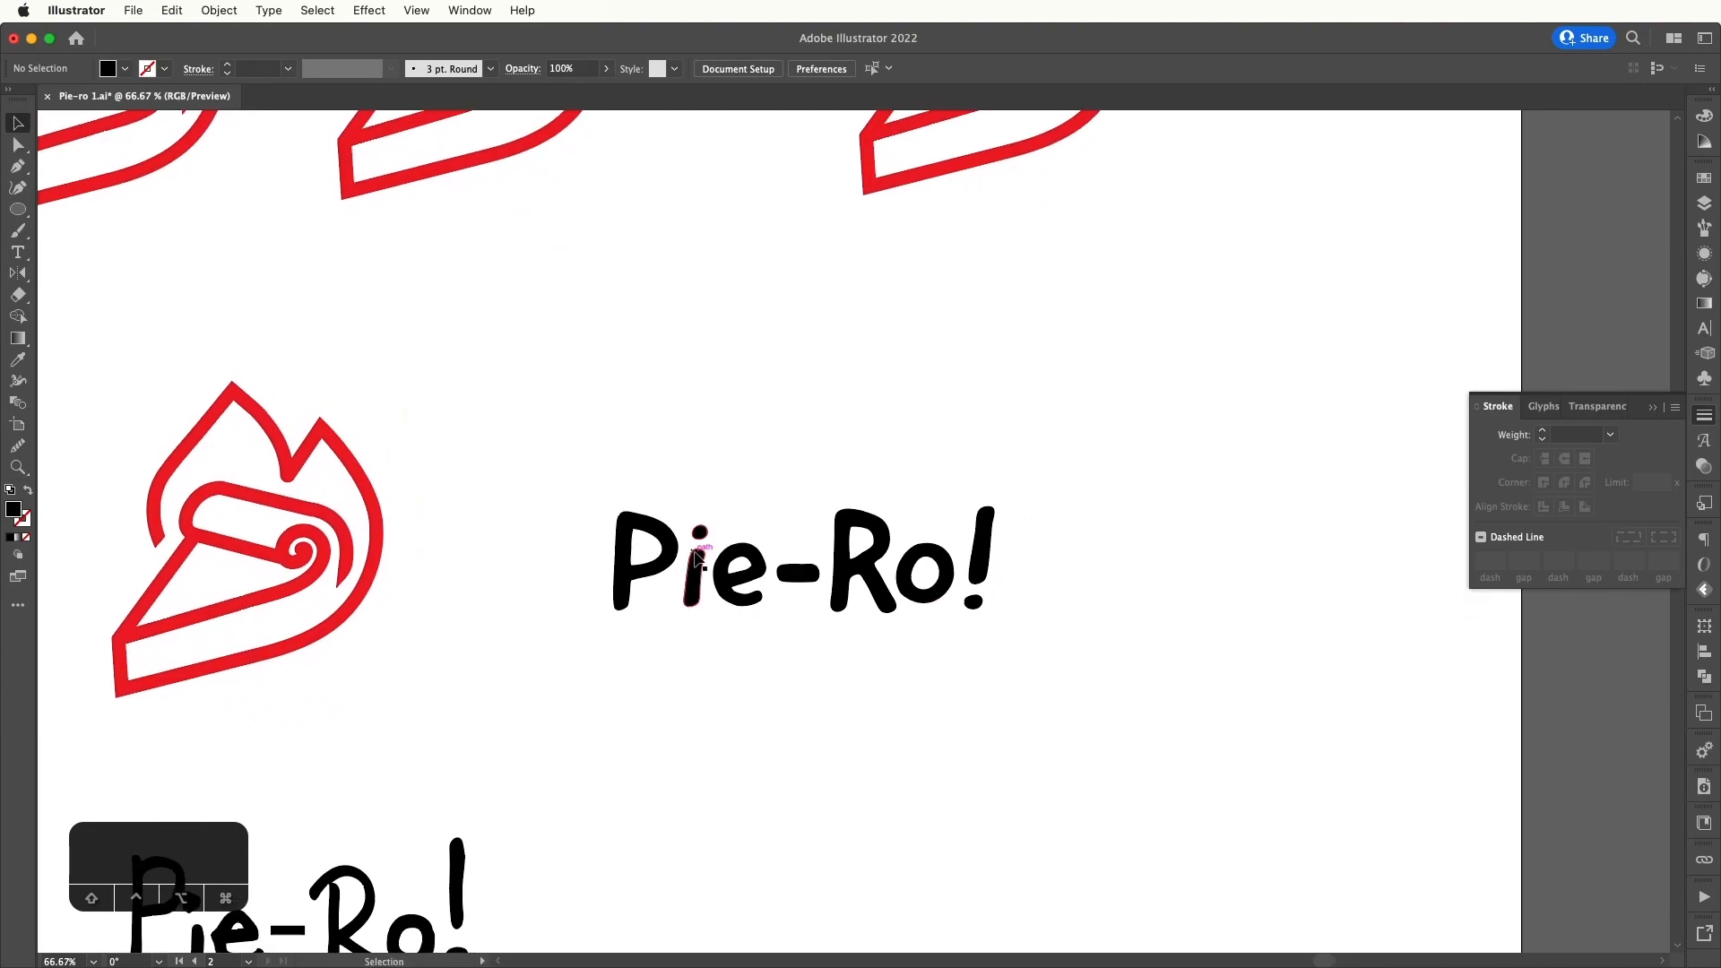
drag(708, 516, 785, 495)
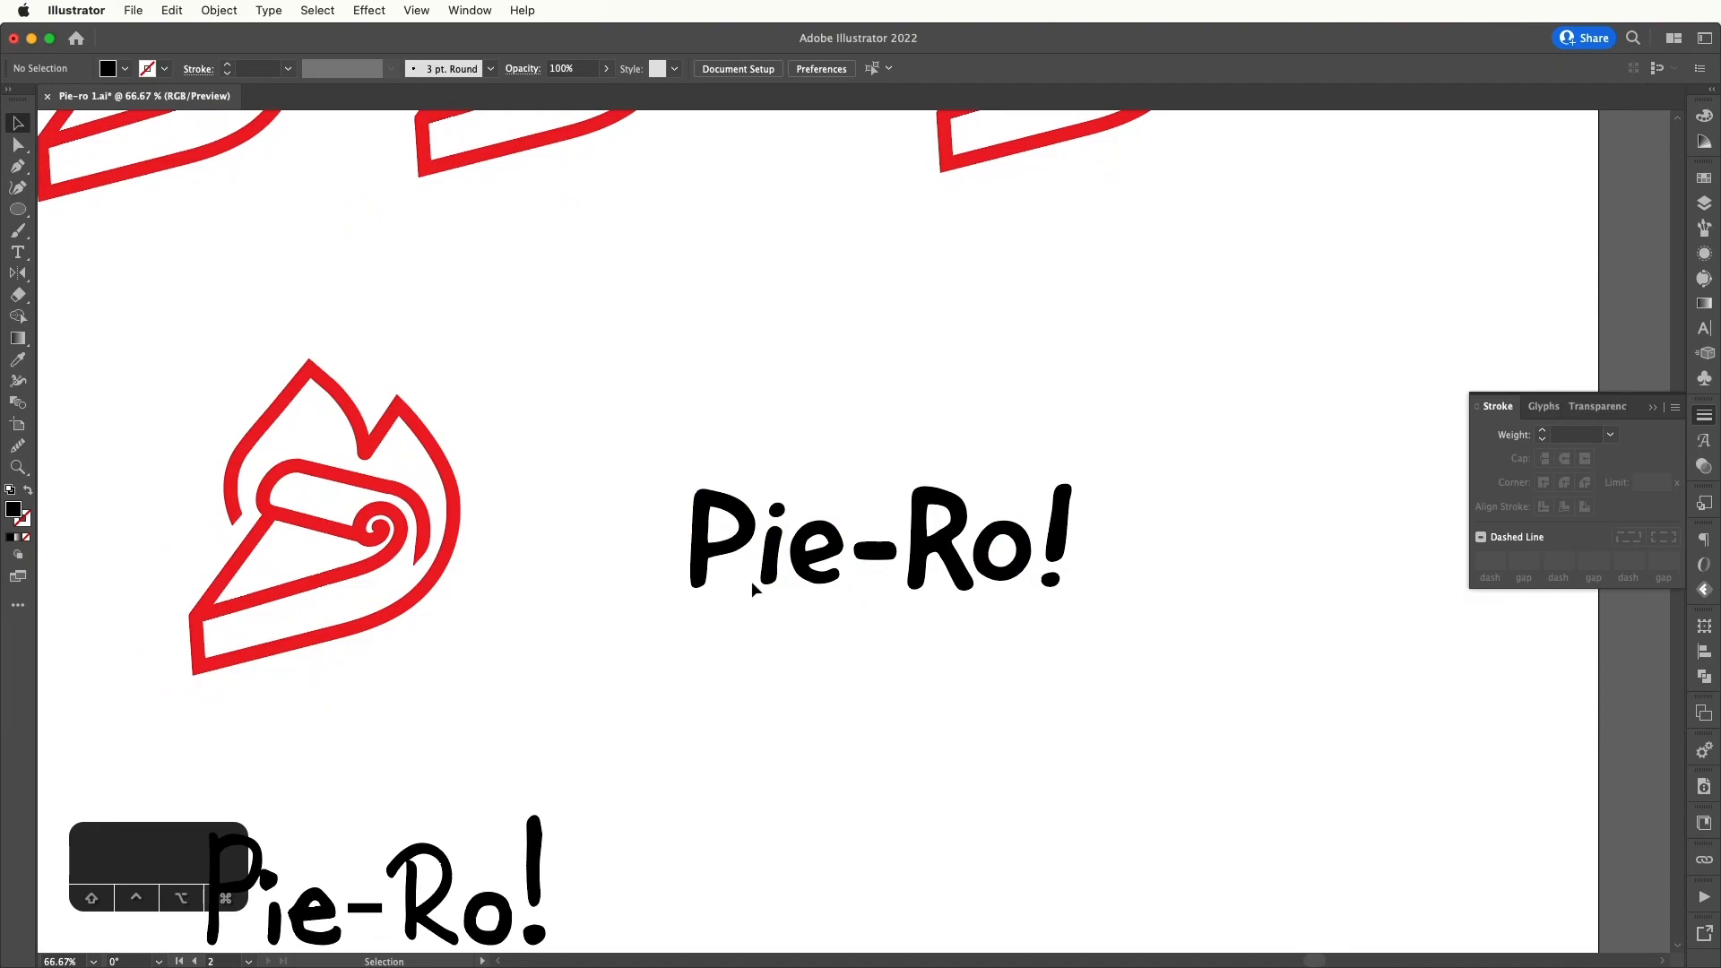
key(a)
click(716, 518)
click(742, 588)
key(v)
mouse_move(739, 582)
mouse_down()
mouse_move(722, 576)
mouse_move(748, 591)
mouse_up()
click(725, 551)
click(755, 548)
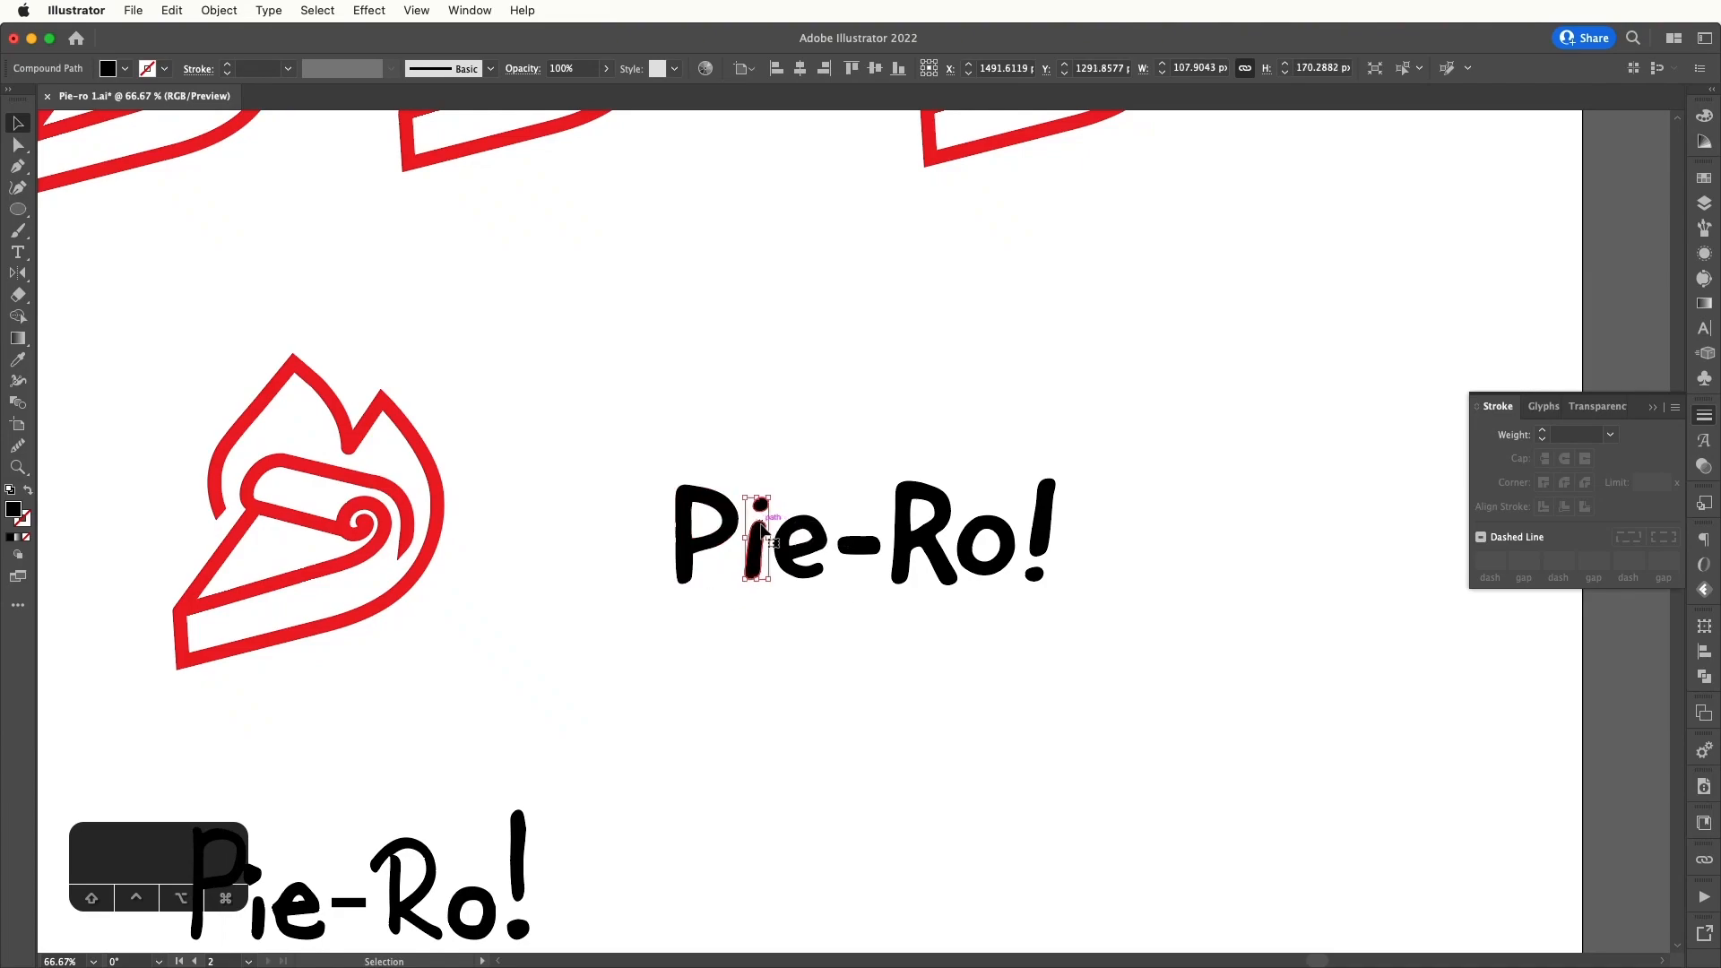
drag(776, 497, 774, 494)
click(789, 486)
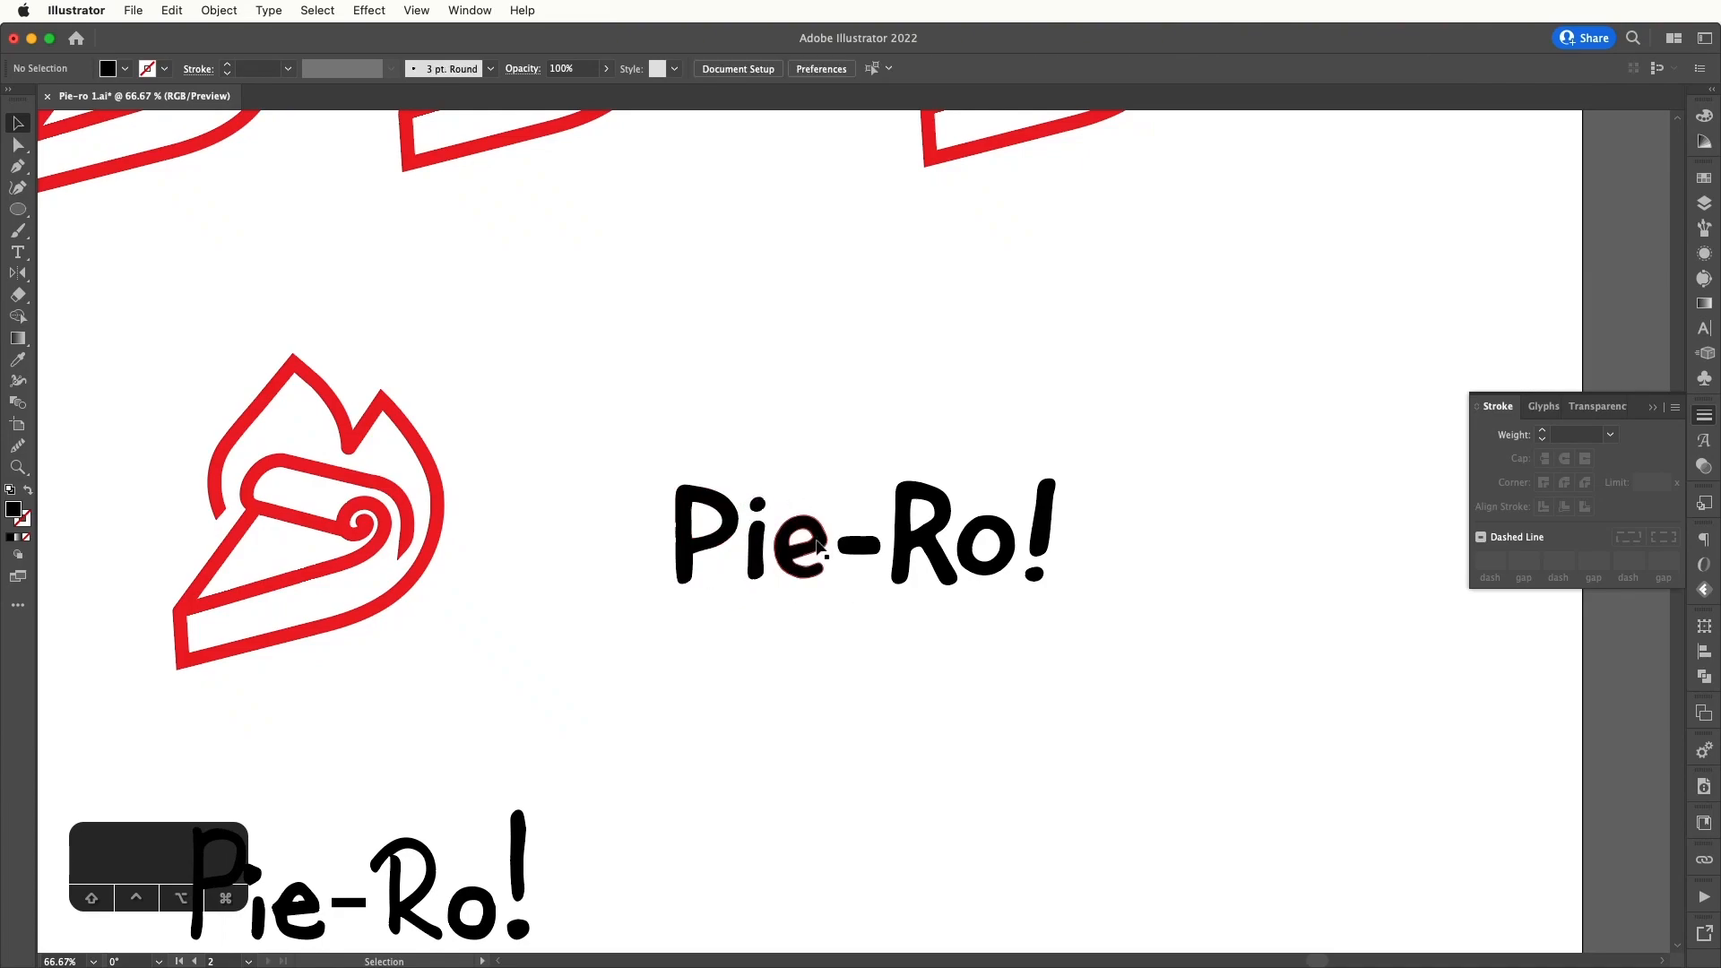
- Rotate the "e" by about 2.7° and tilt the "R" slightly
click(816, 584)
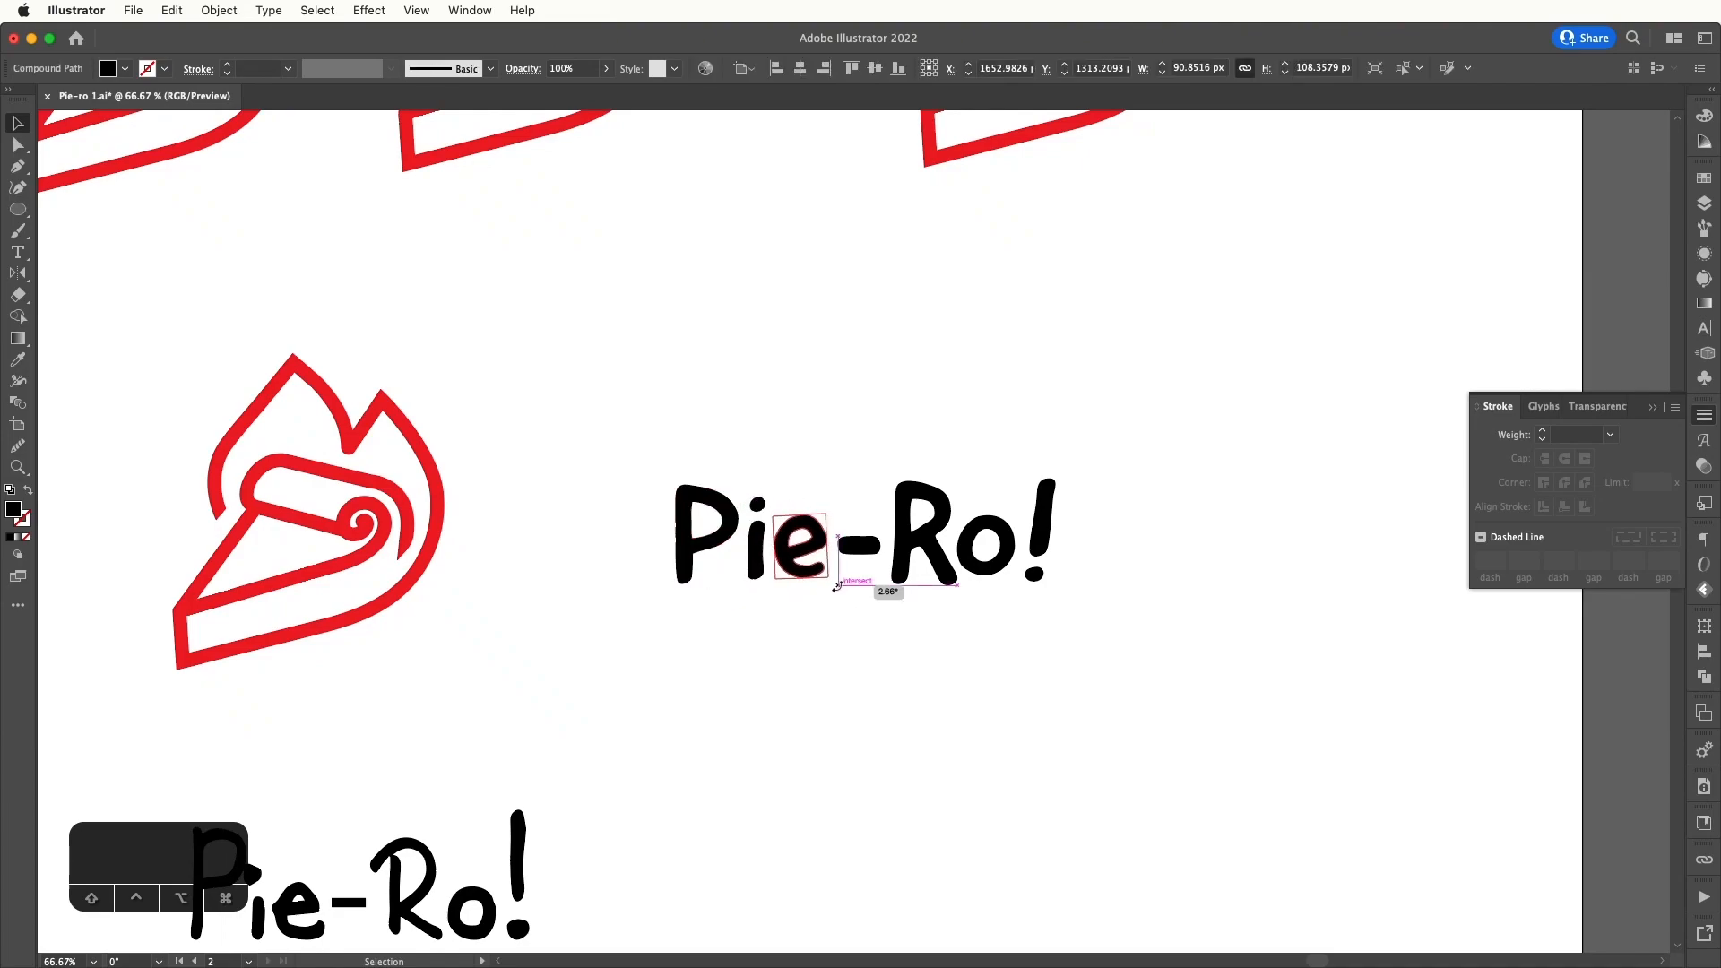
click(922, 580)
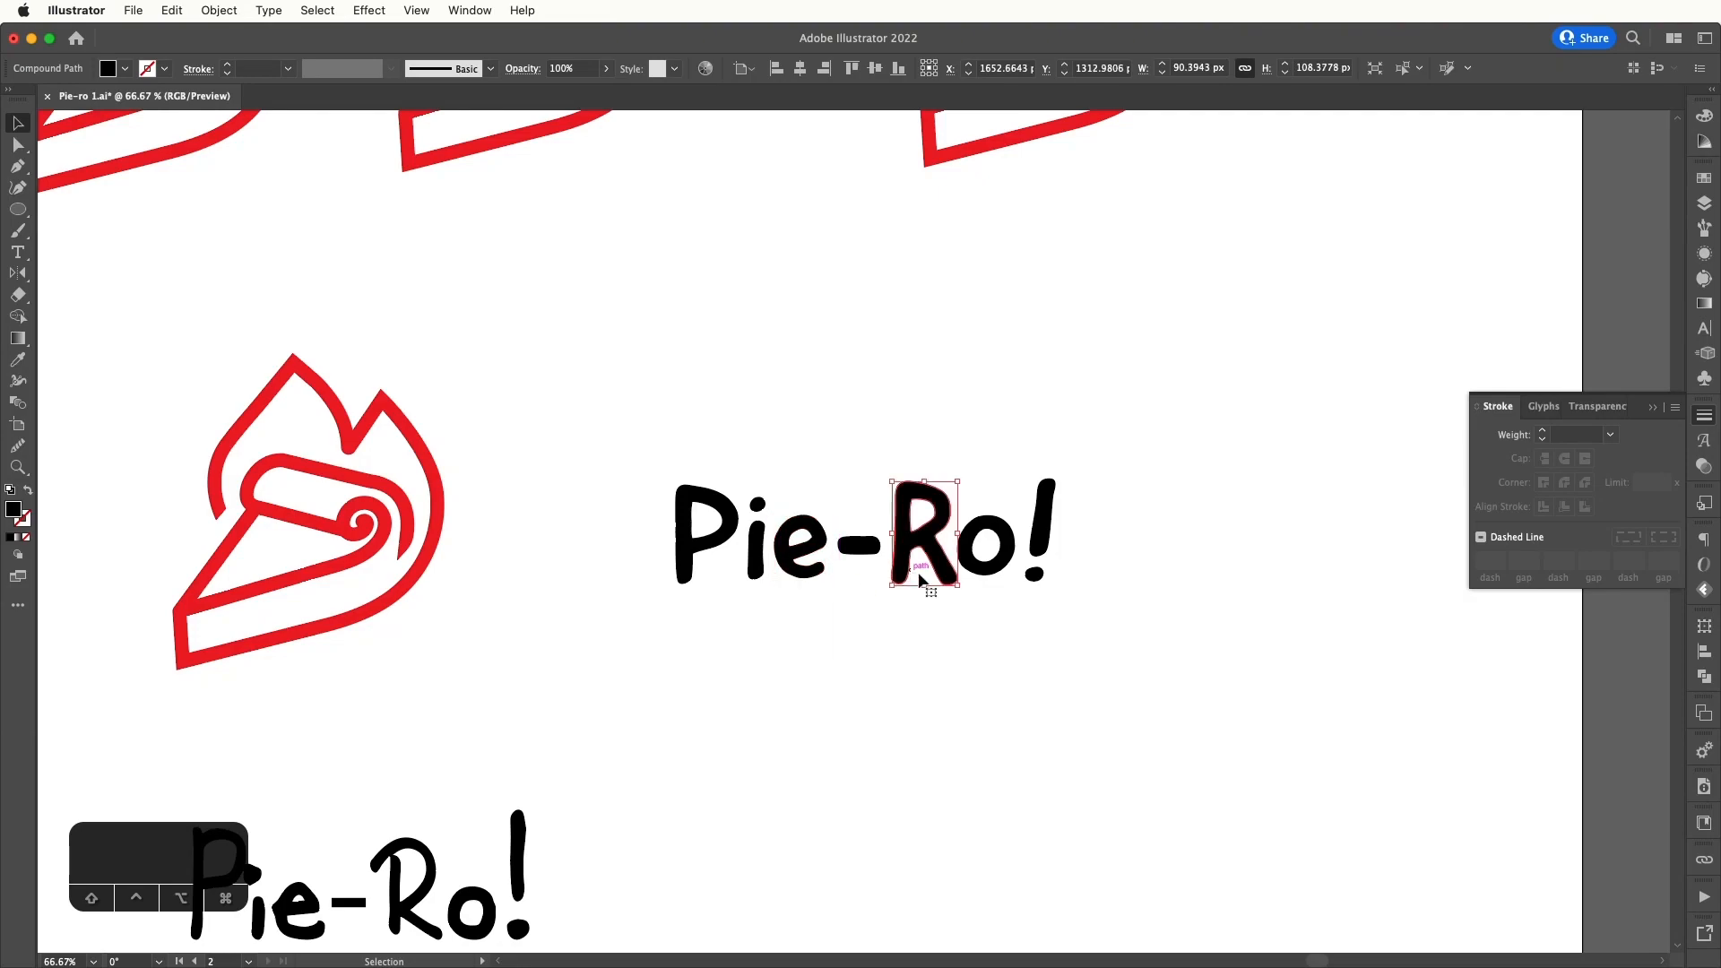
drag(961, 595, 962, 600)
click(981, 603)
- Tighten the gaps around the hyphen by nudging "Ro!" slightly left and moving "Pie" 7 px right
drag(913, 452, 1090, 590)
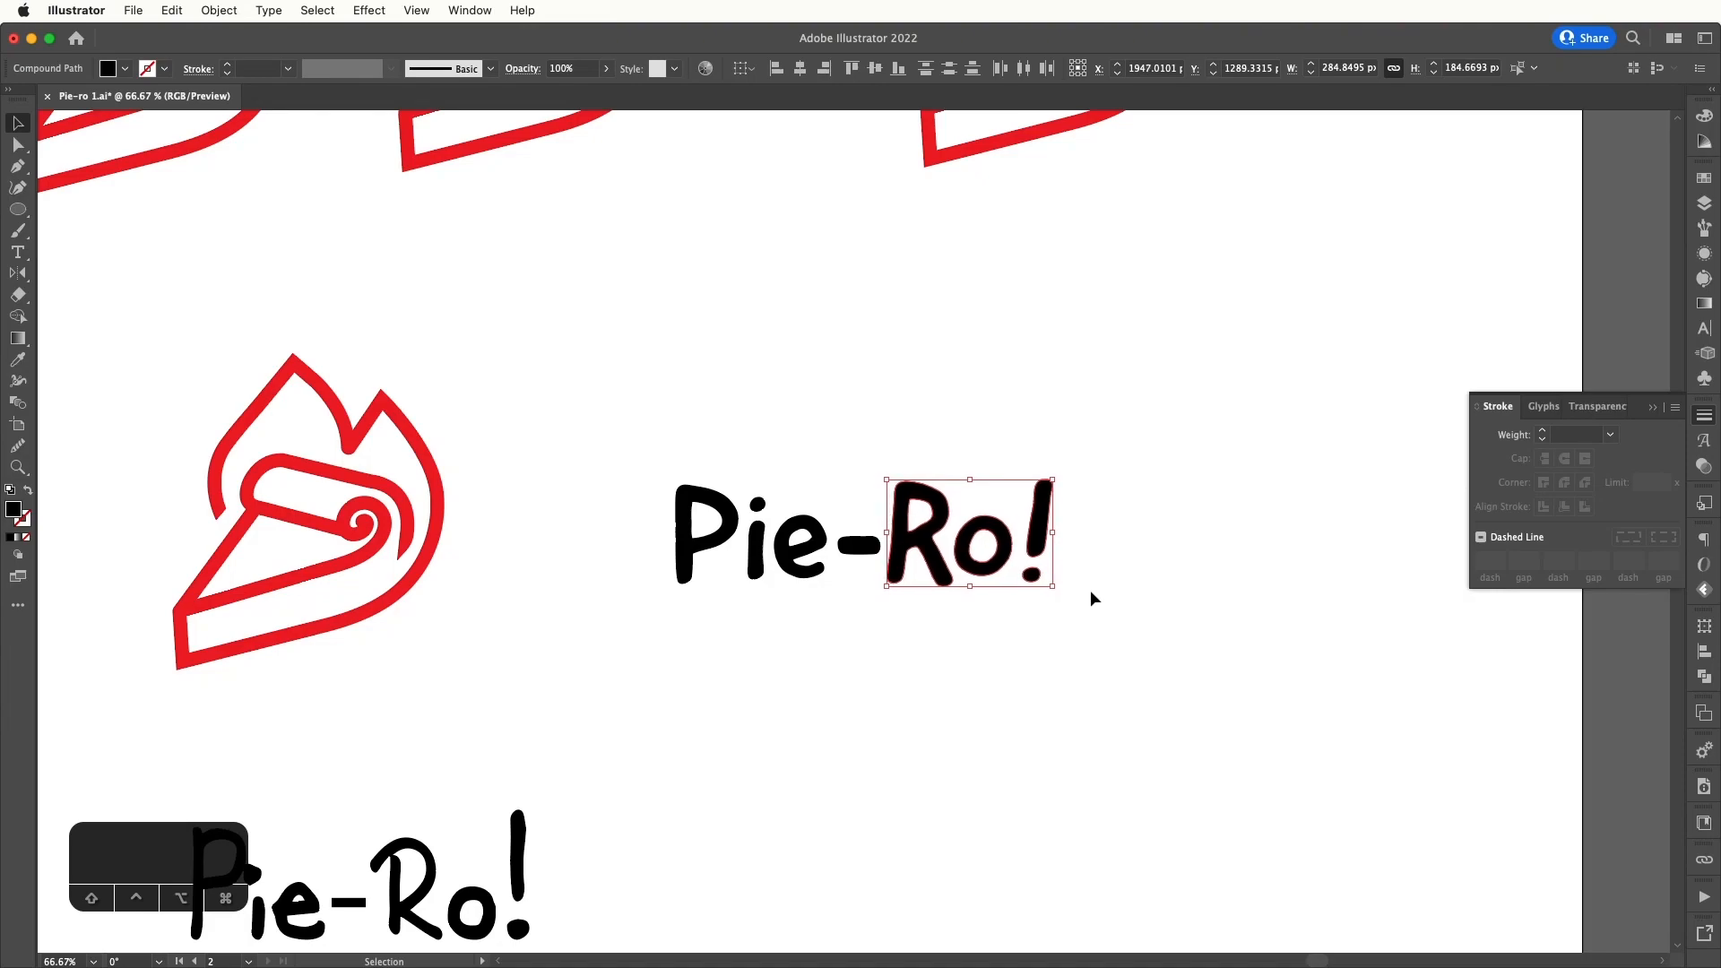
drag(634, 452, 830, 619)
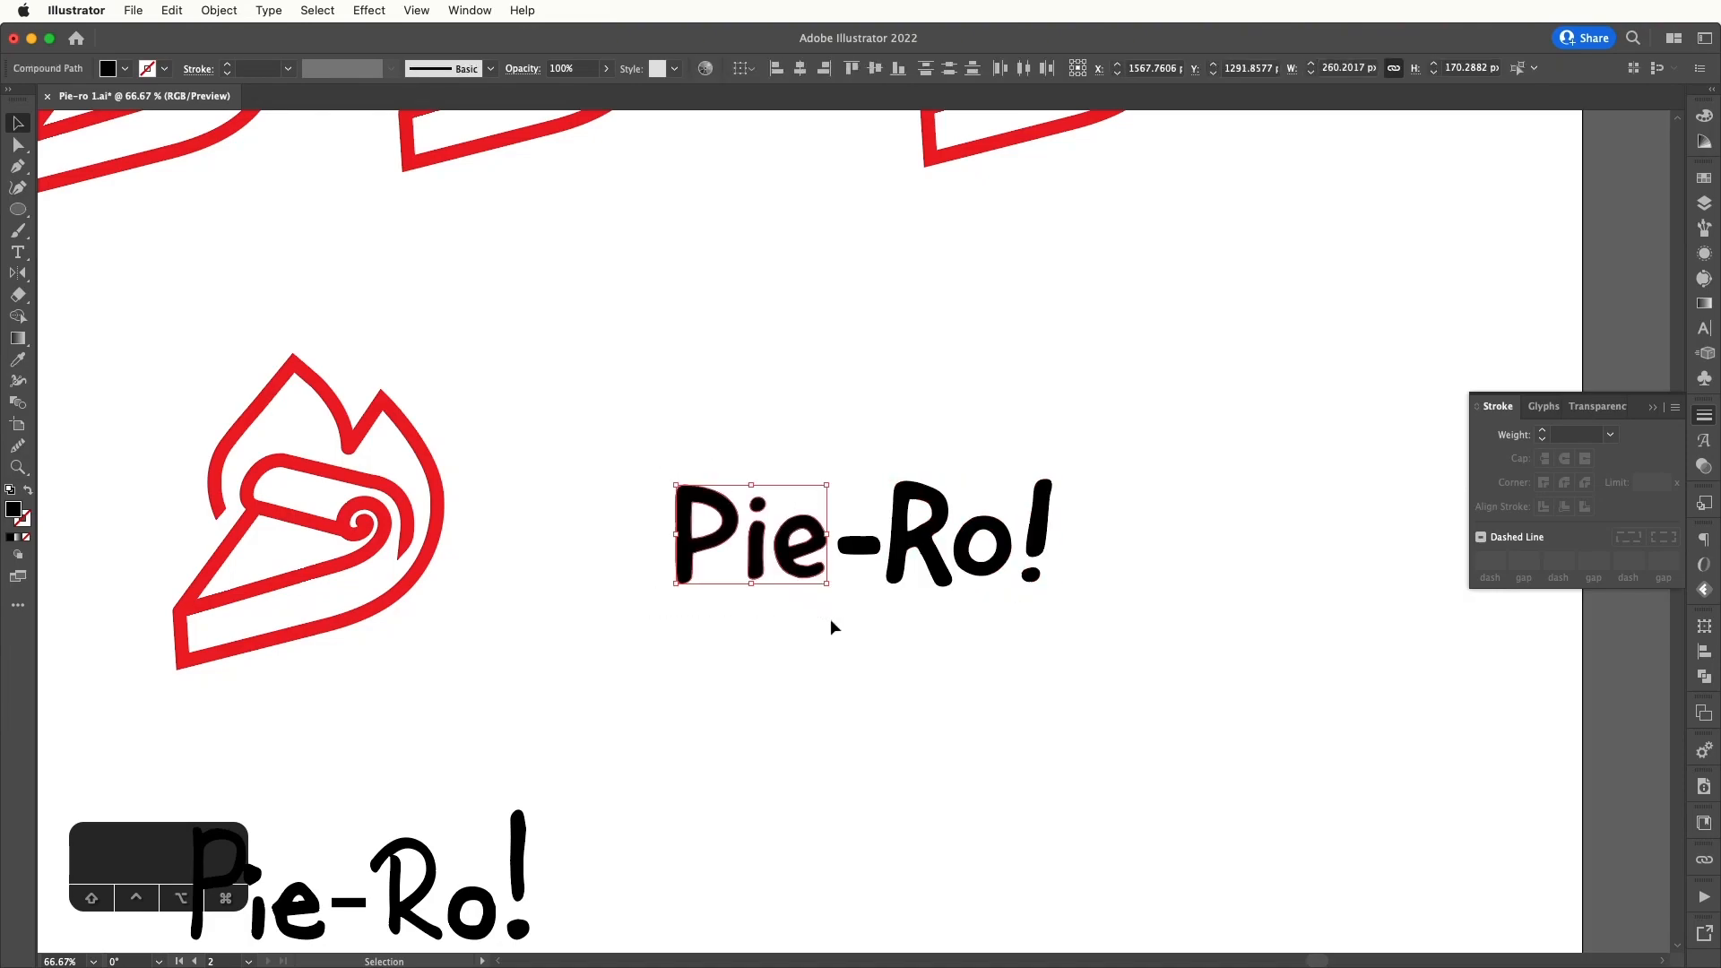
key(Right)
key(Right)
key(Right)
key(Right)
key(Right)
key(Right)
key(Right)
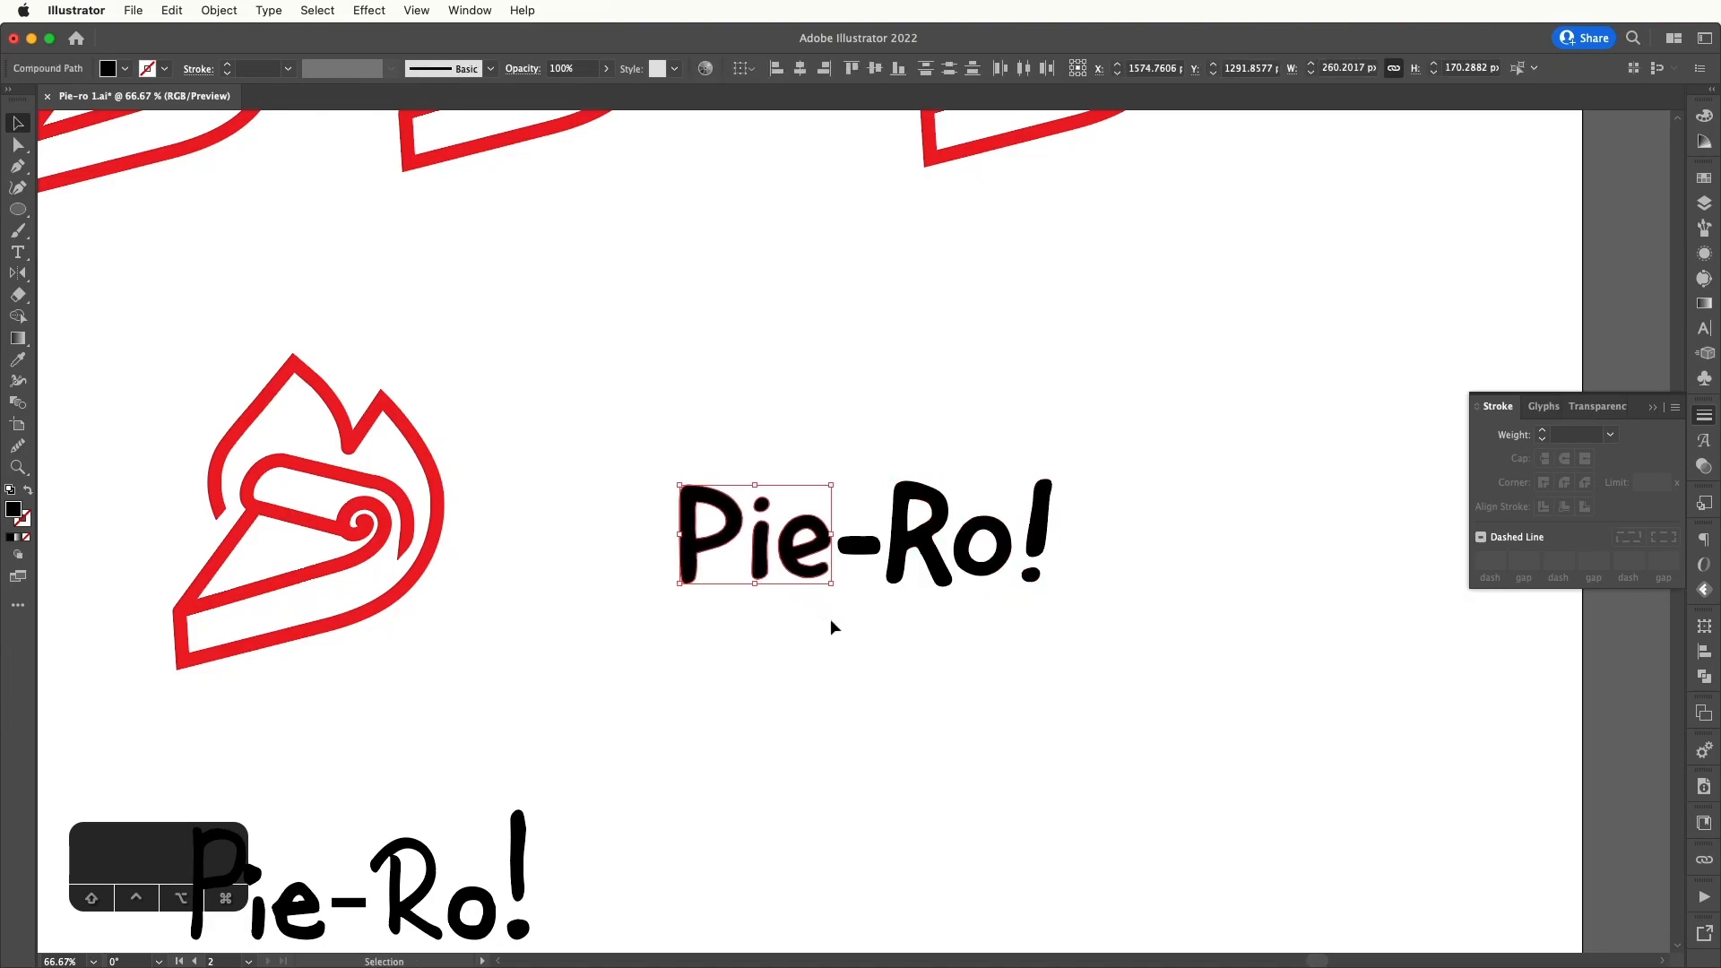
click(831, 620)
- Move the "P" about 7 px right to close its gap to the "i"
drag(640, 531, 712, 588)
key(Right)
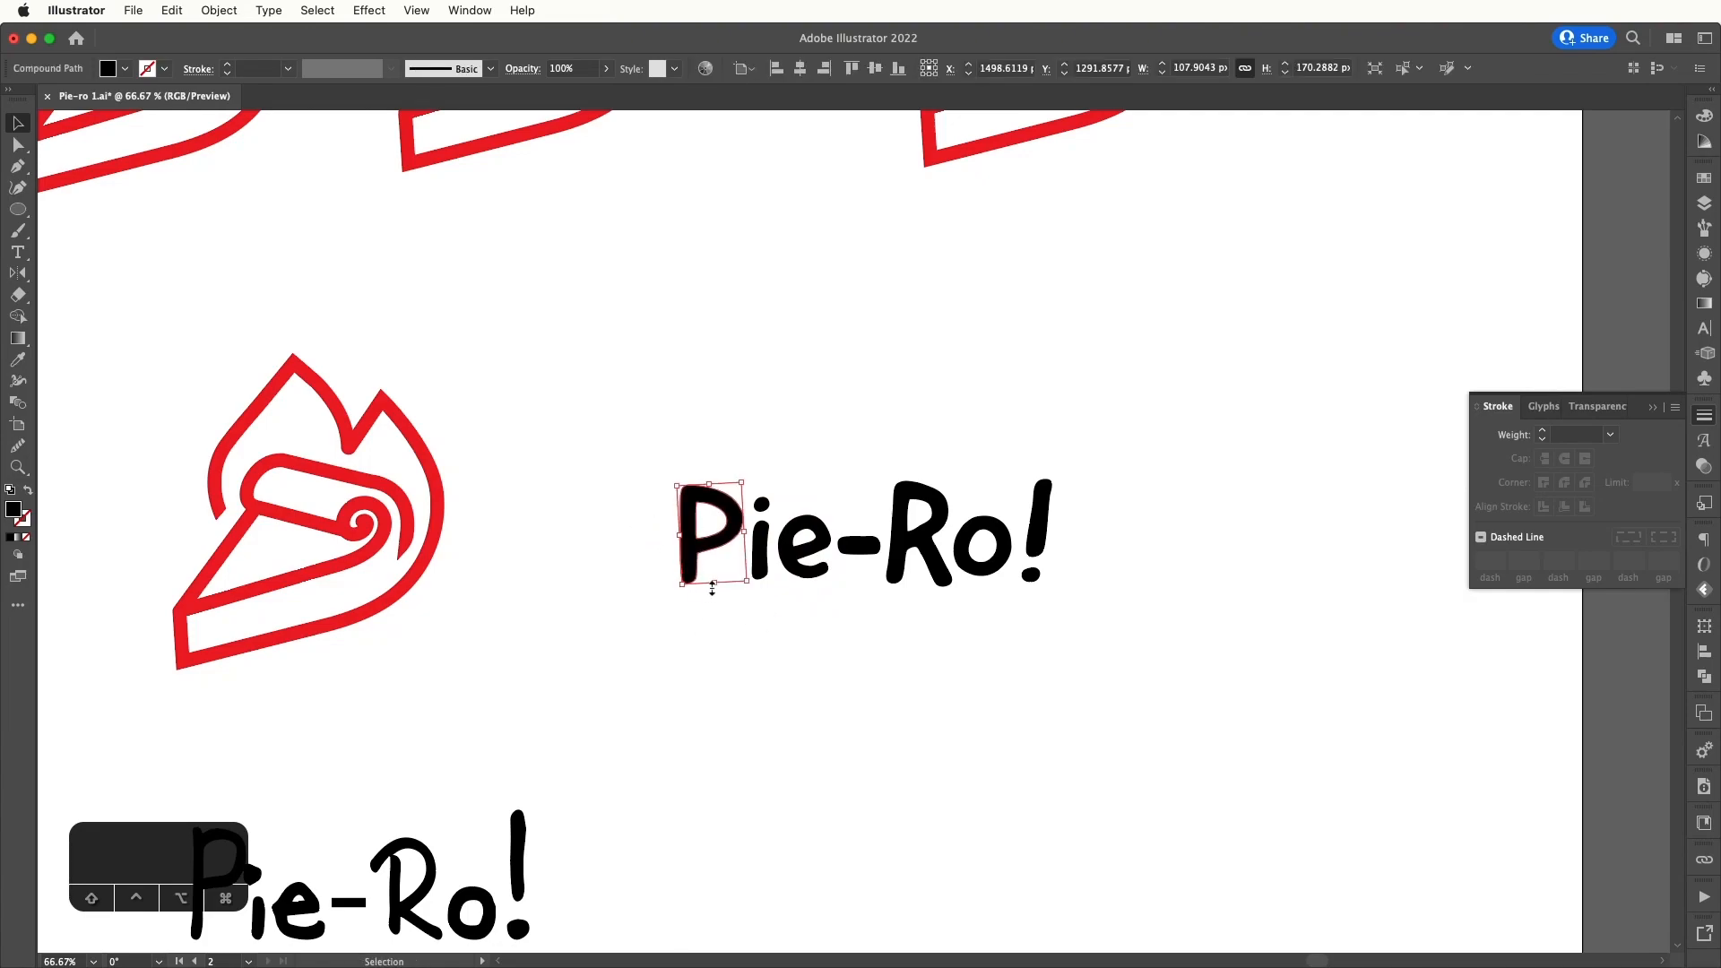
key(Right)
key(Right)
key(Right)
key(Right)
key(Right)
key(Right)
click(728, 638)
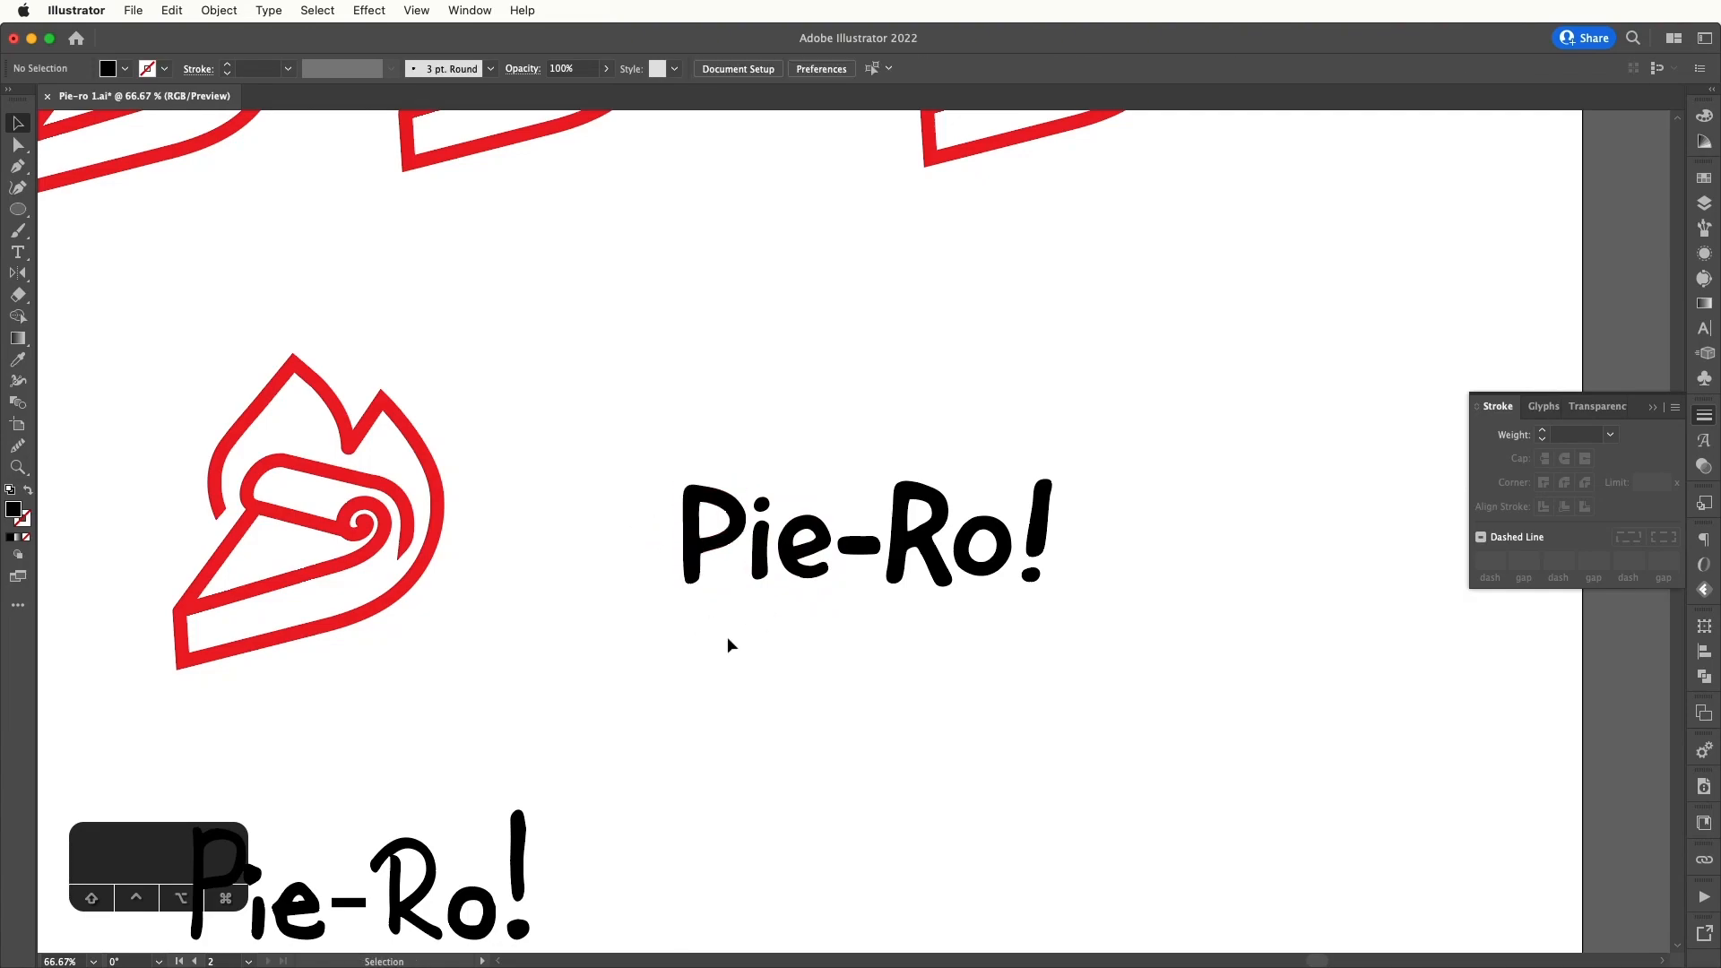
- Add the tagline "HOT PIES" below the wordmark and enlarge it to about 101 pt
key(t)
click(753, 644)
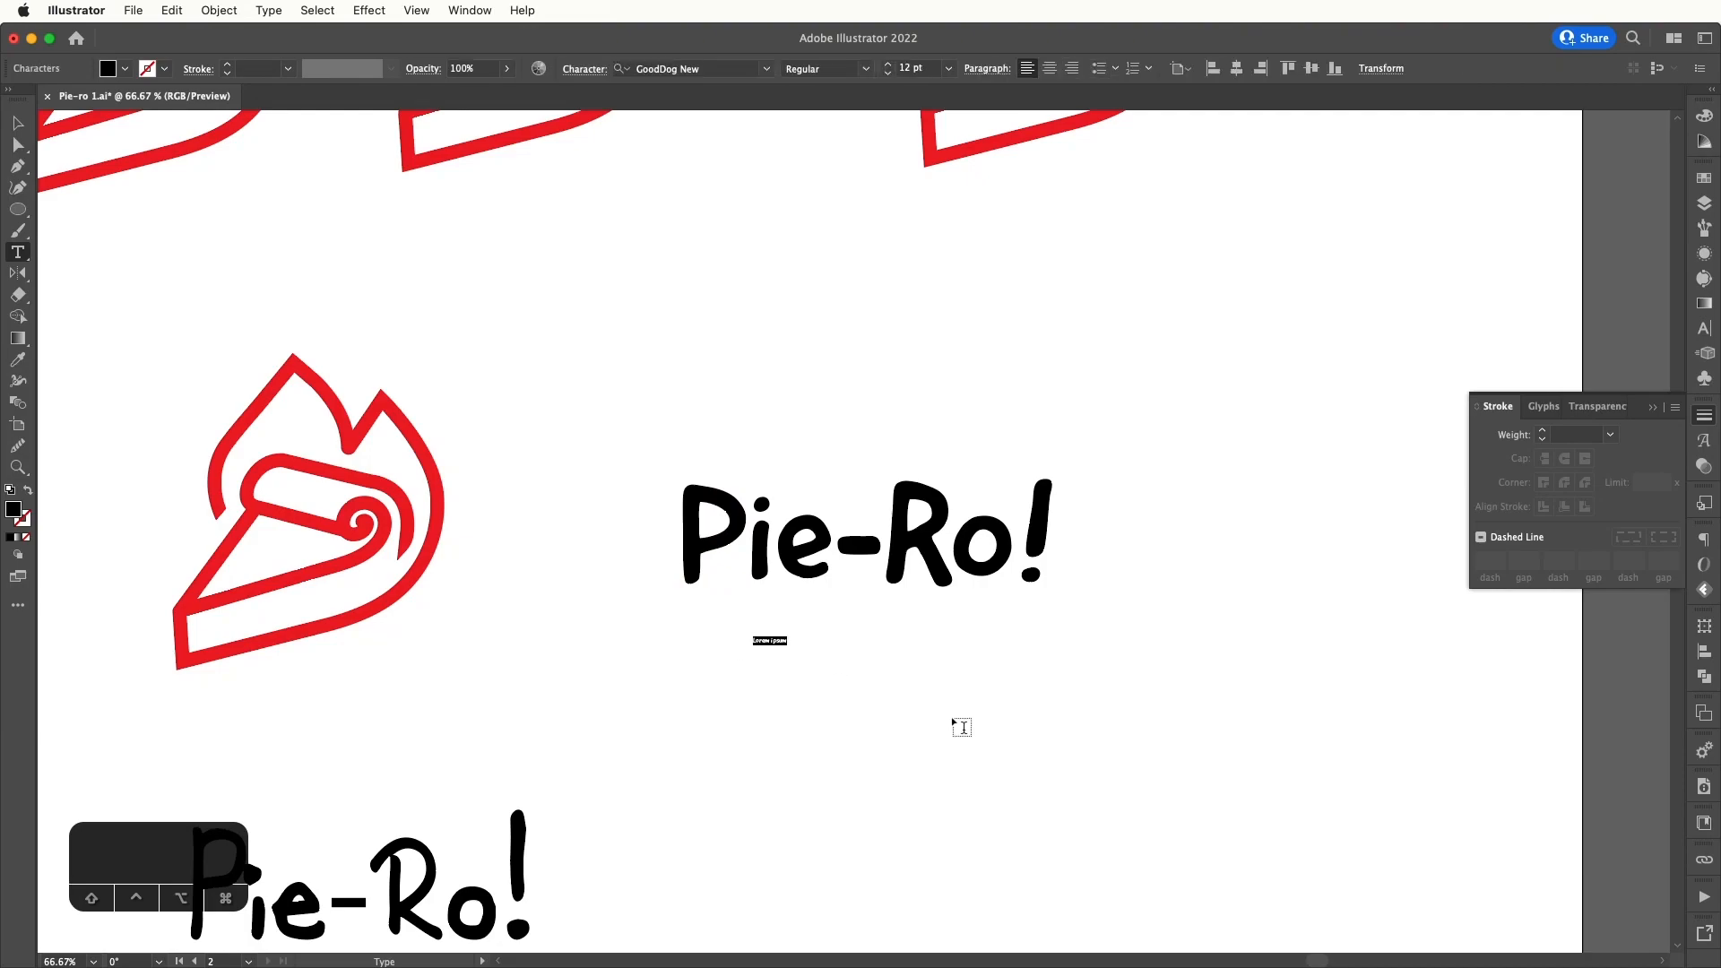
text(HOT PIES)
key(Escape)
drag(772, 648, 1022, 719)
drag(1026, 619, 963, 628)
- Set the "HOT PIES" tagline in Gotham Medium
click(703, 69)
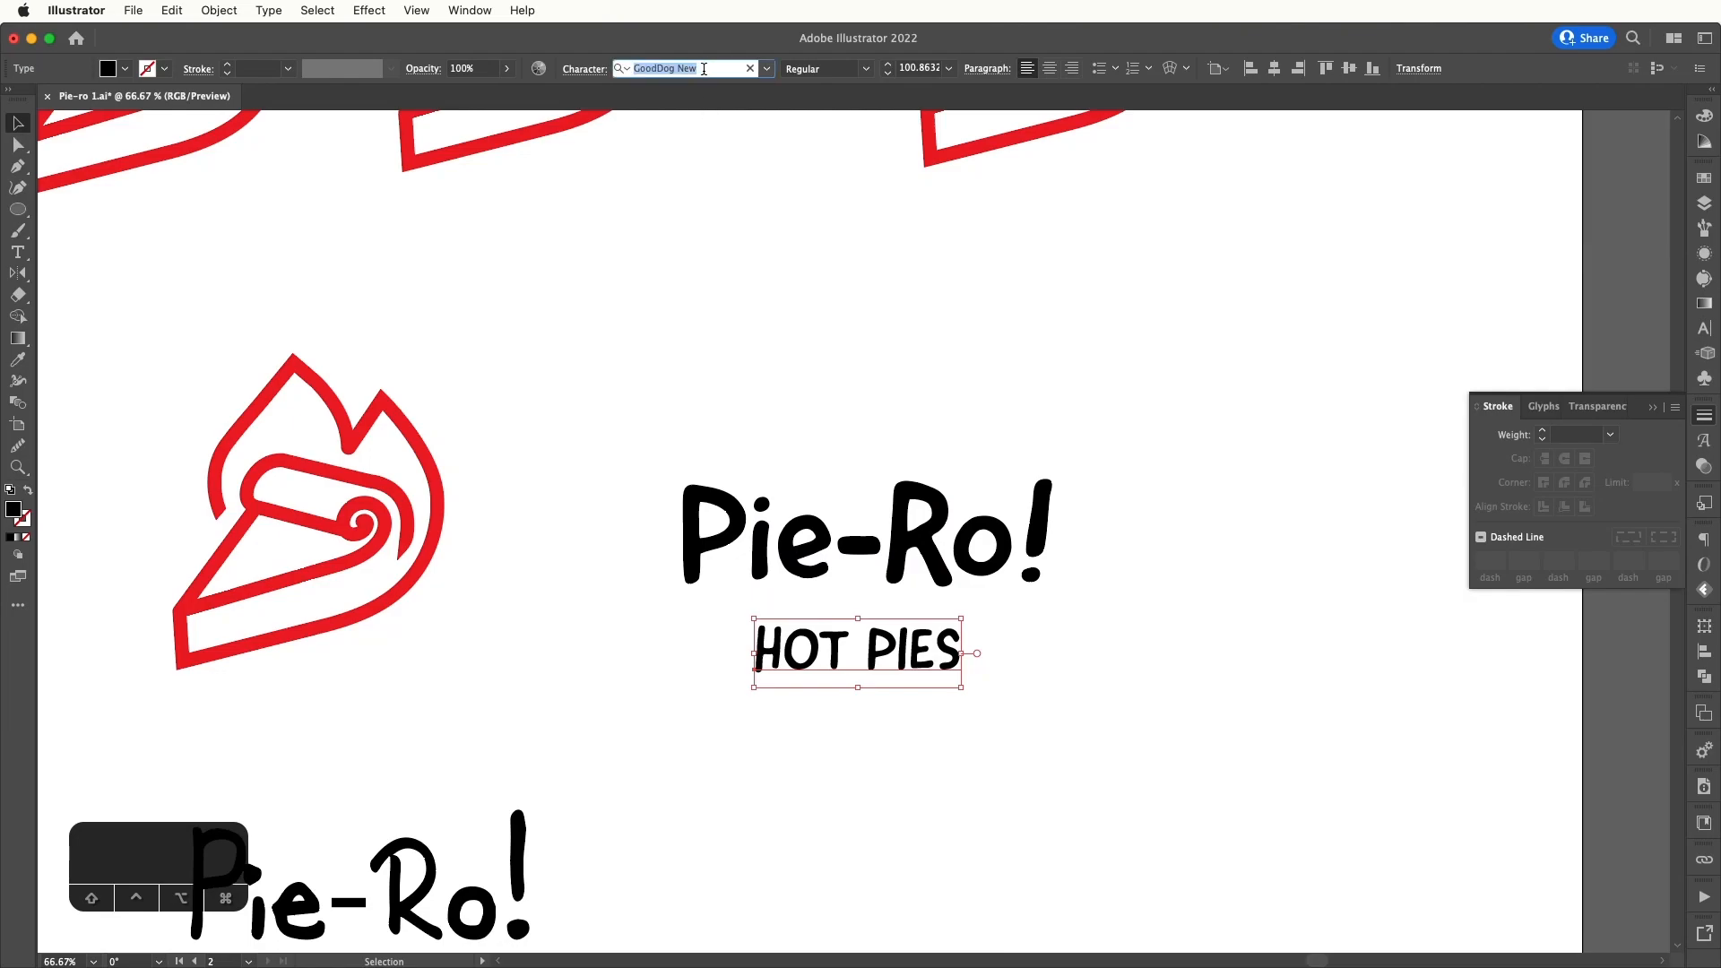
text(go)
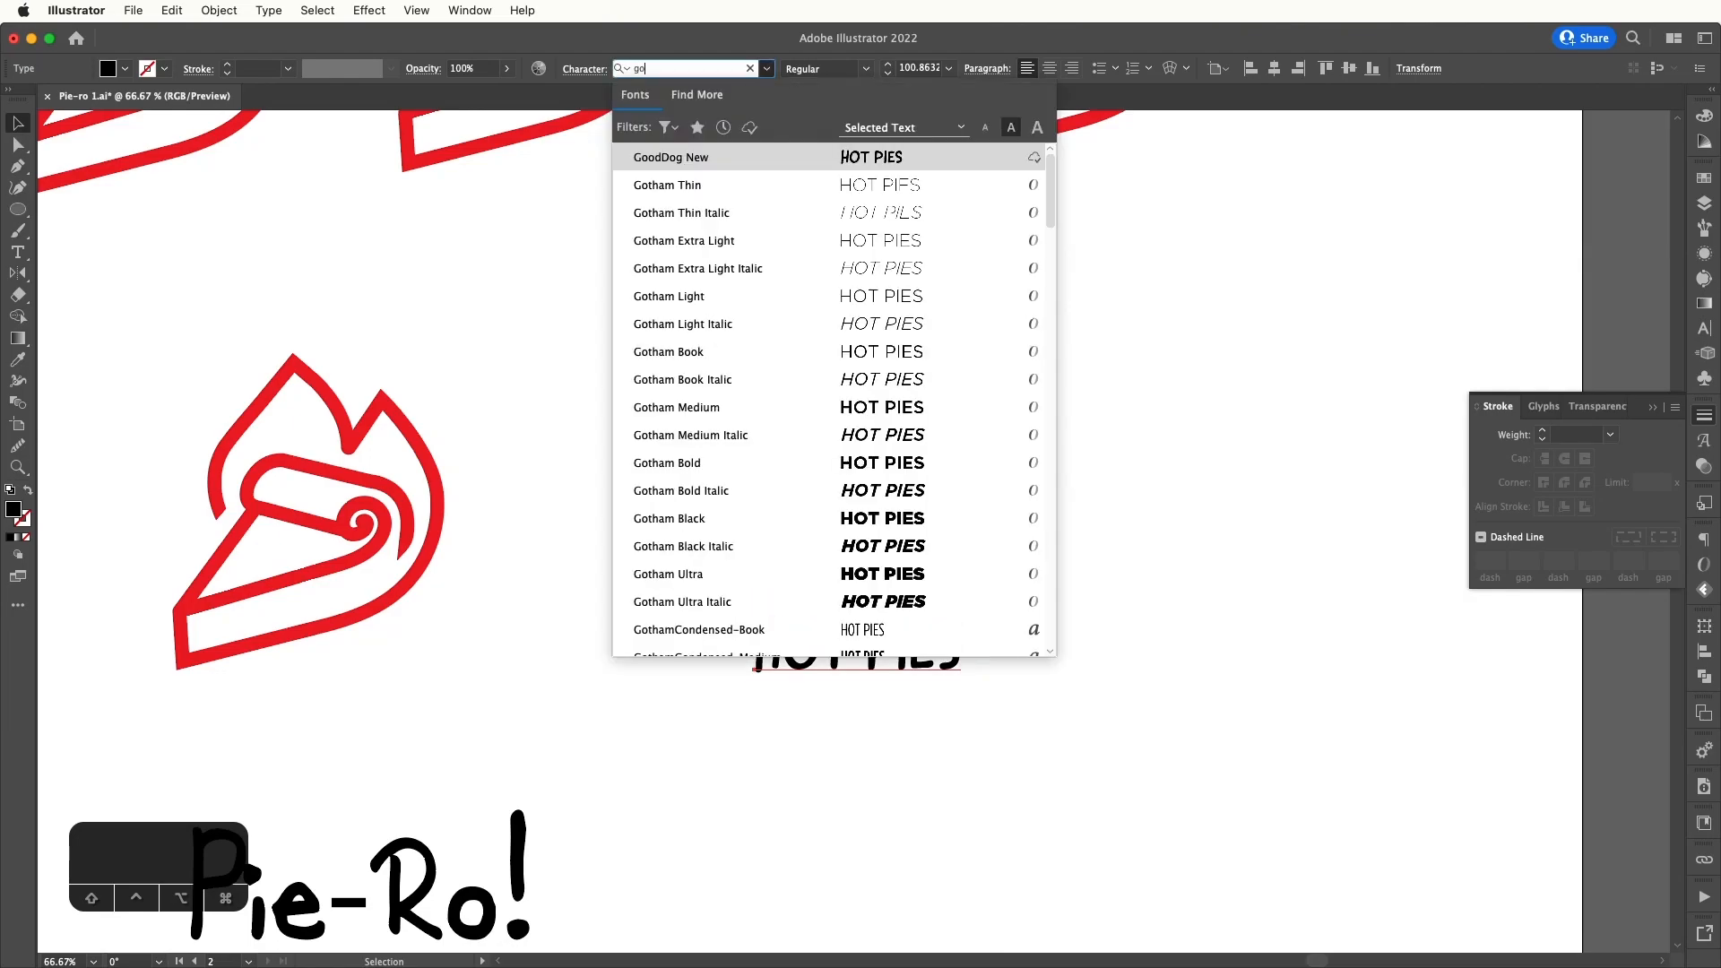
text(tham)
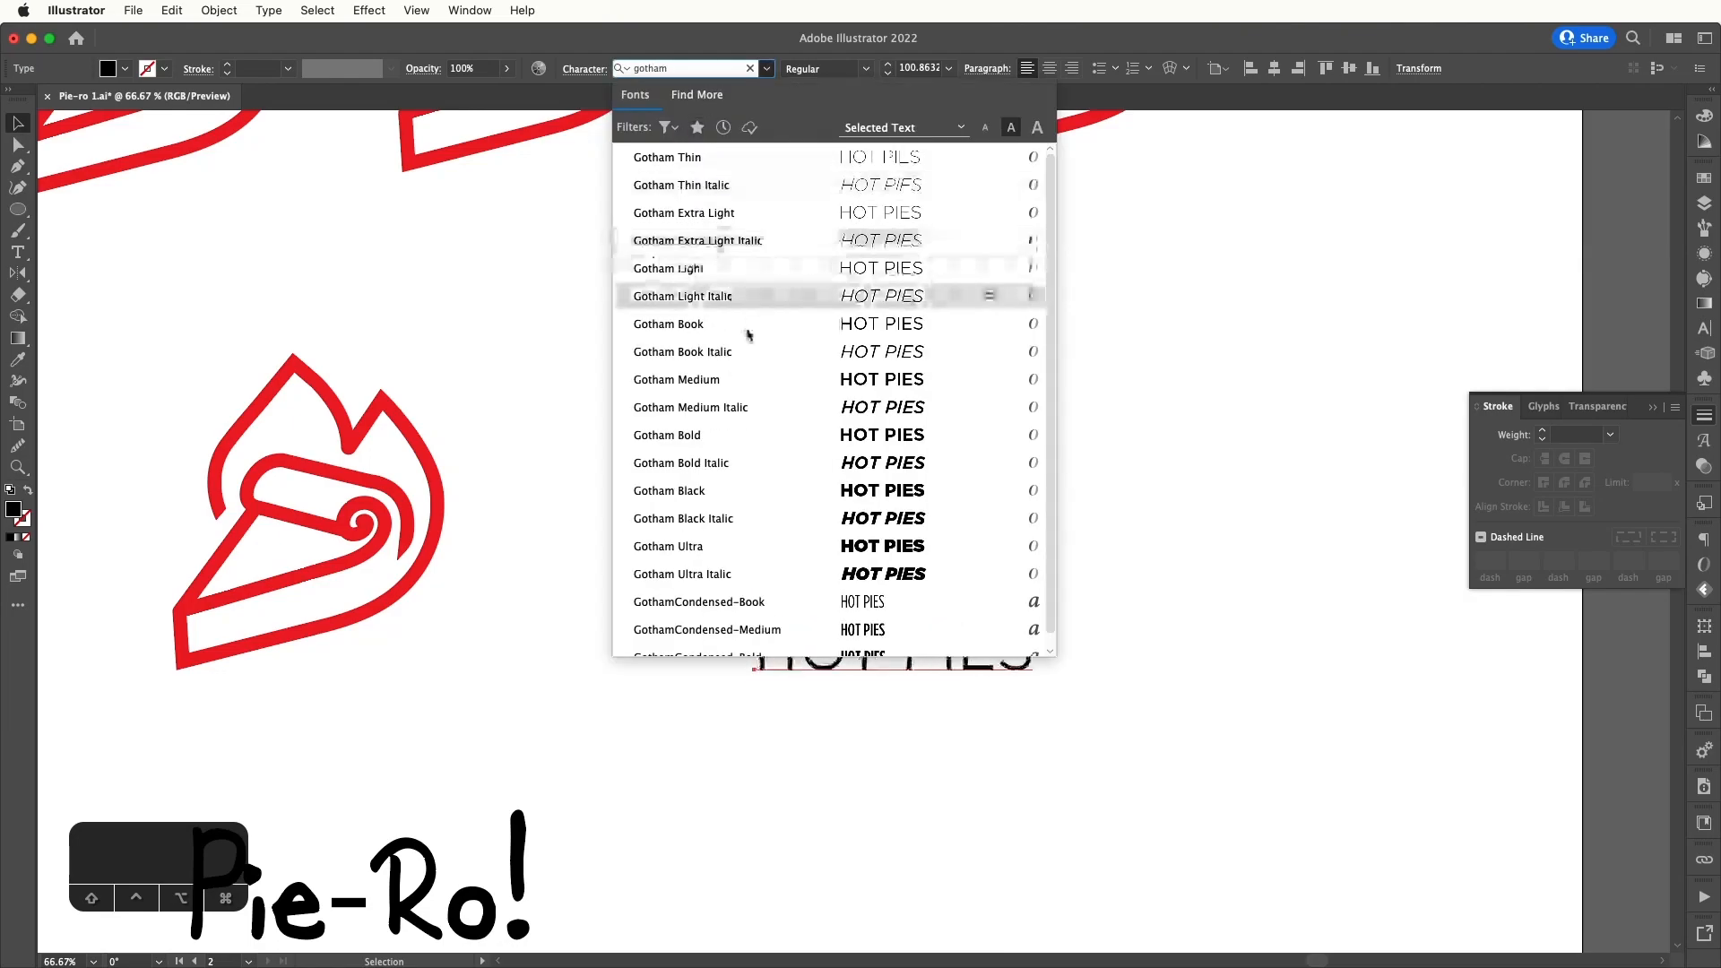
click(769, 388)
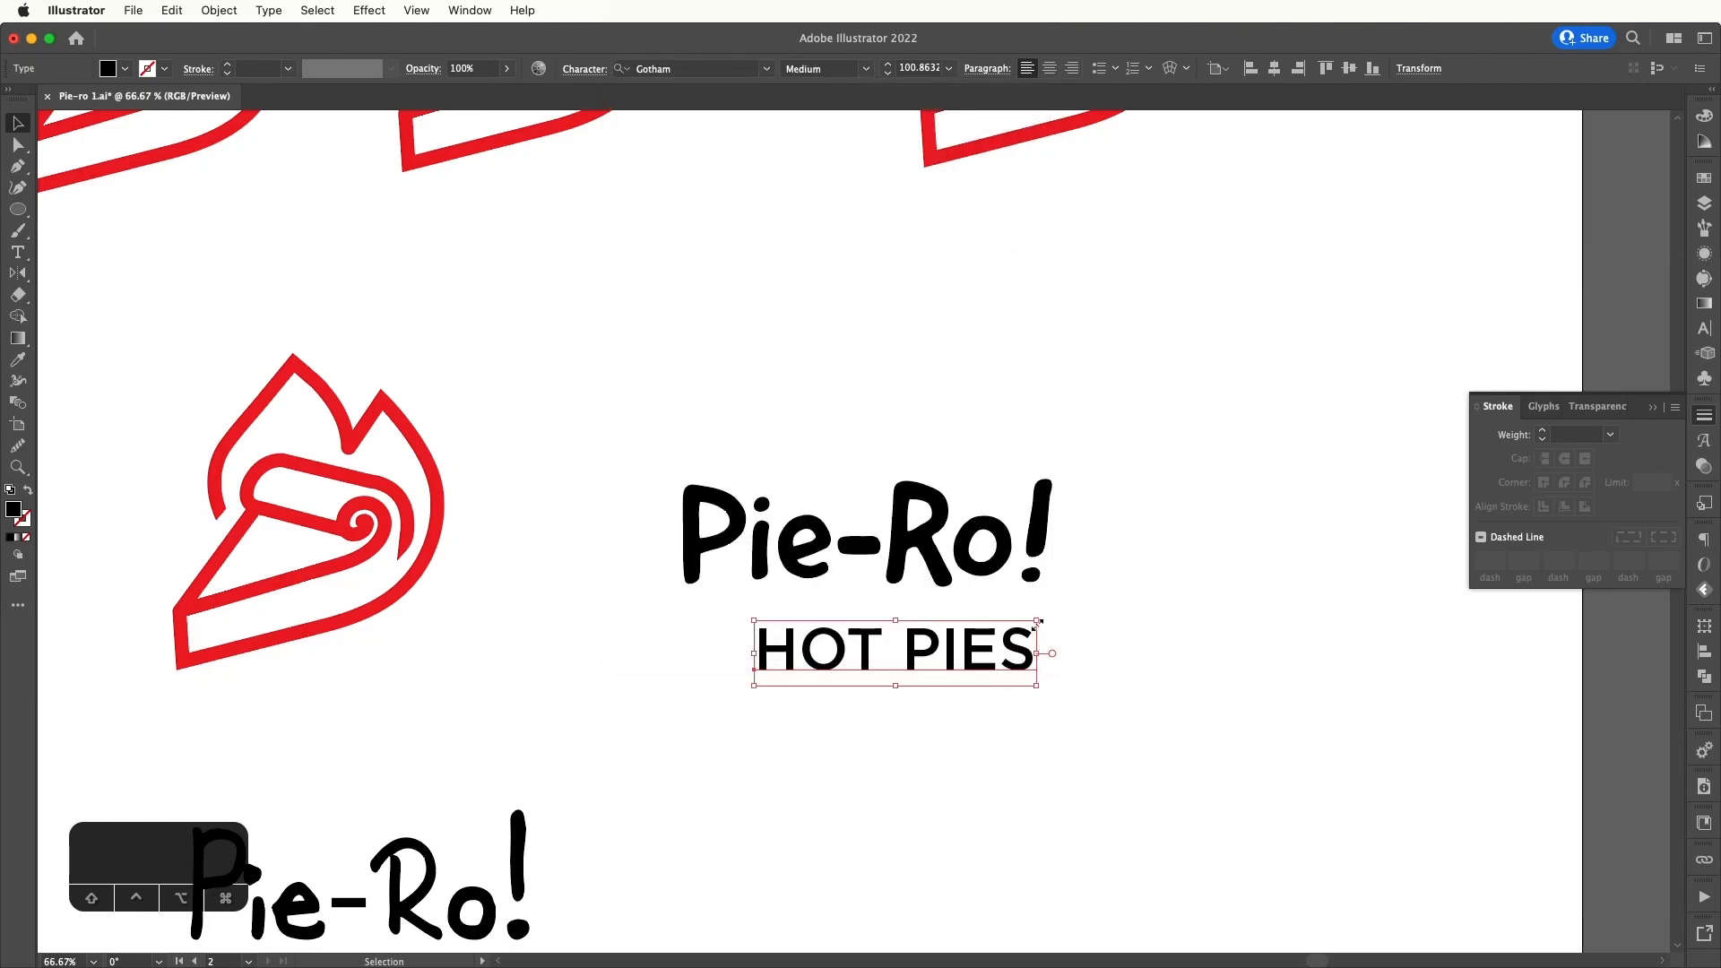
- Shrink the "HOT PIES" tagline to about 66.6 pt and change its weight to Bold
drag(1037, 621, 984, 645)
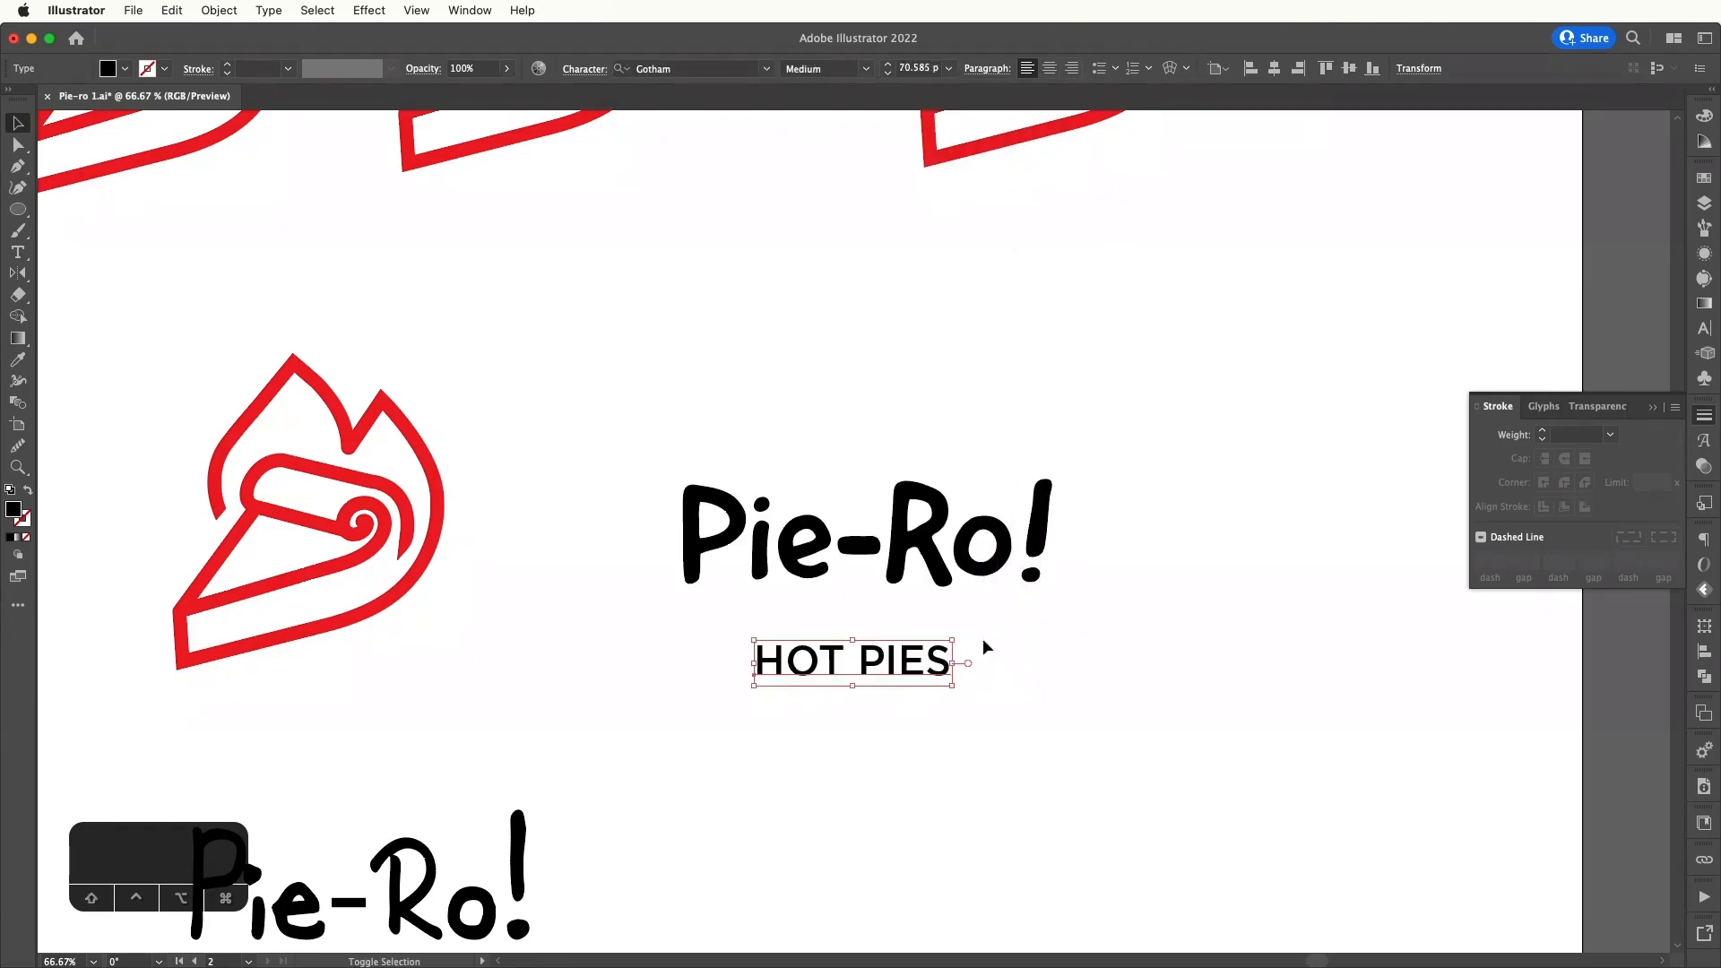
click(864, 70)
click(856, 292)
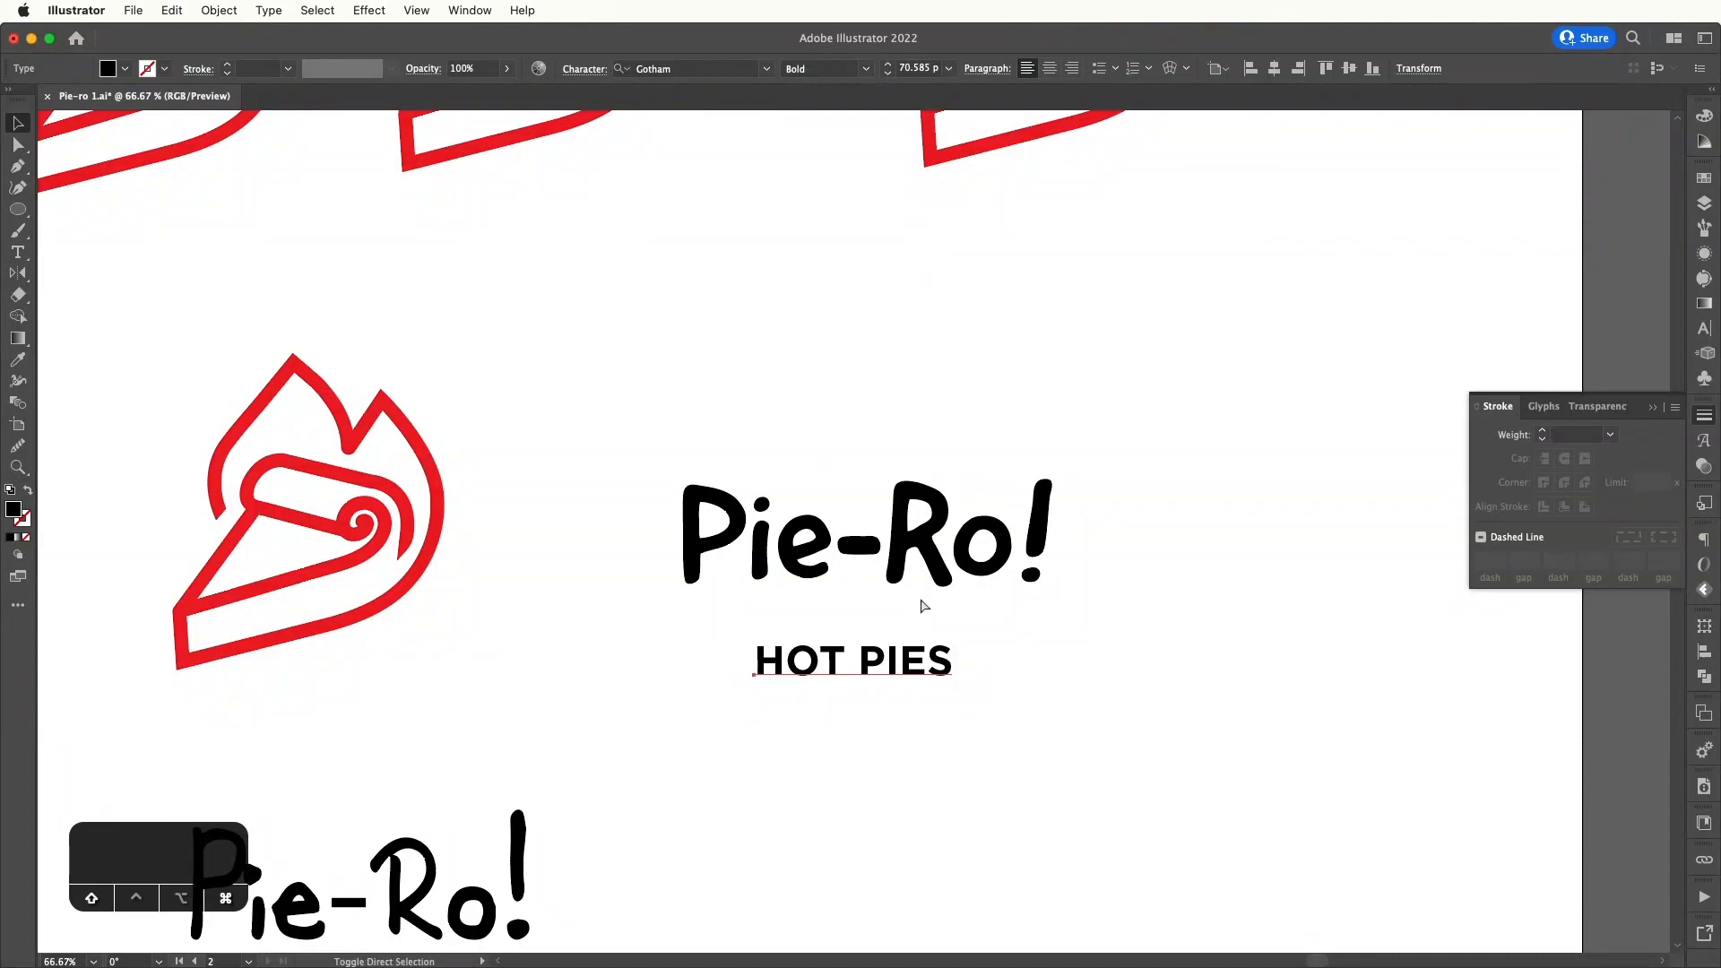
key(shift+super+comma)
key(shift+super+comma)
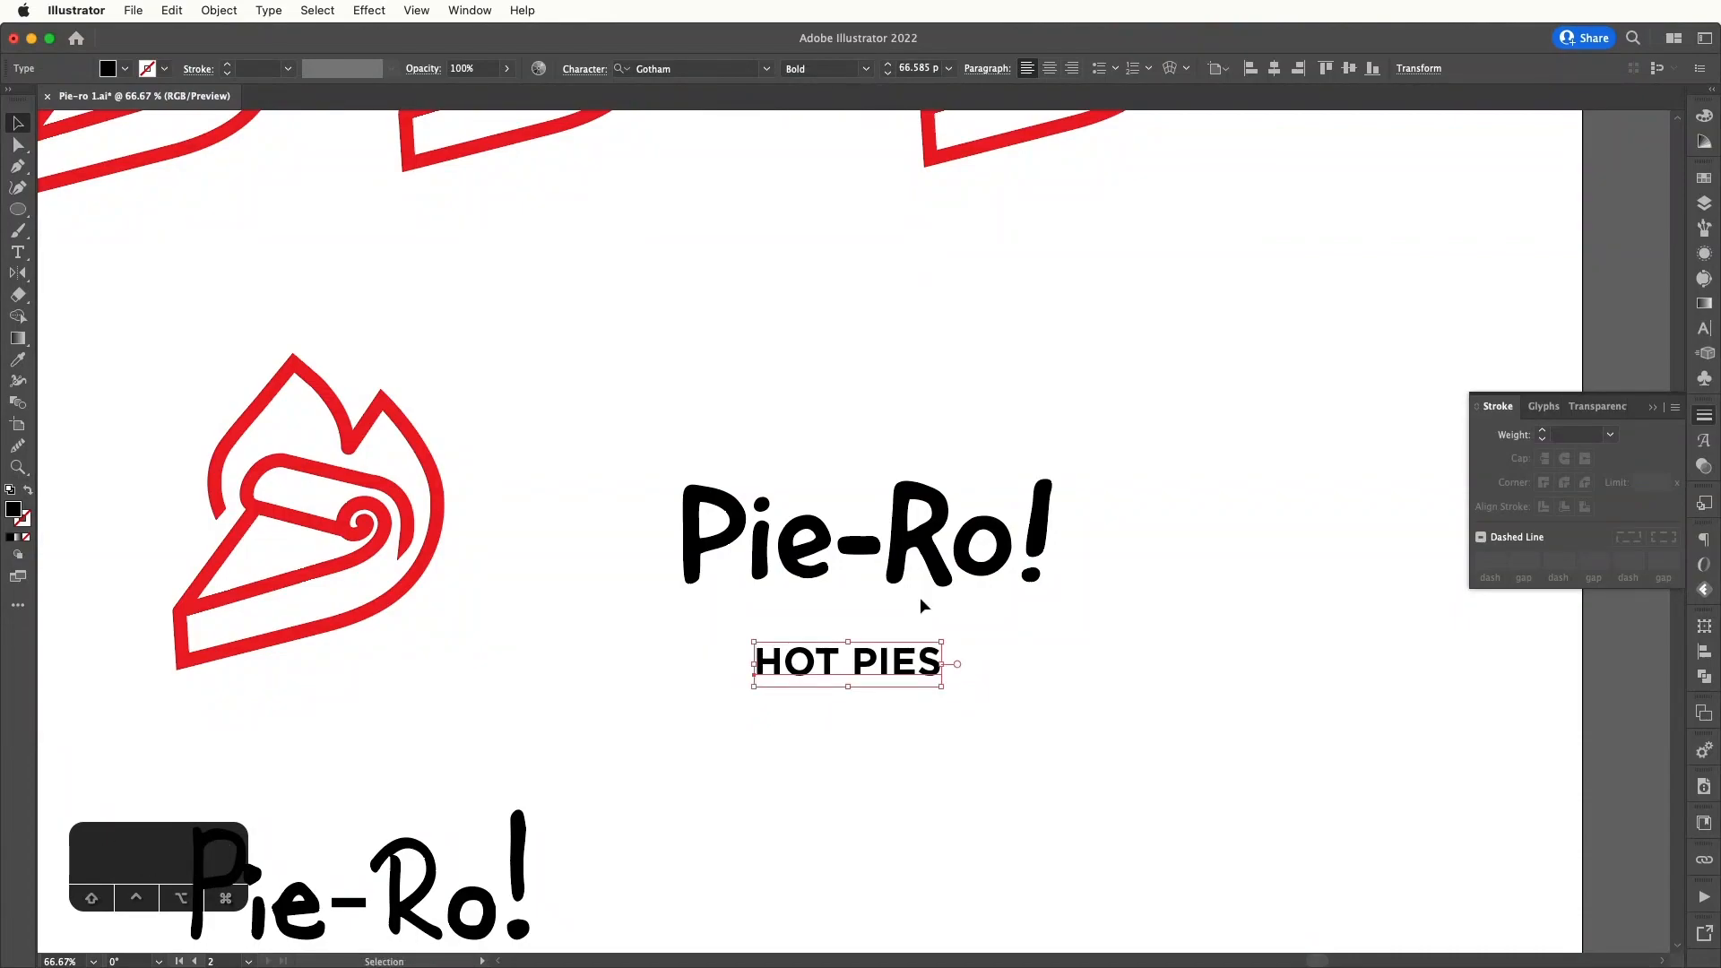
- Centre "HOT PIES" beneath the "Pie-Ro!" wordmark and widen its letter spacing
key(shift+super+c)
key(alt+Right)
key(alt+Right)
key(alt+Right)
key(alt+Right)
key(alt+Right)
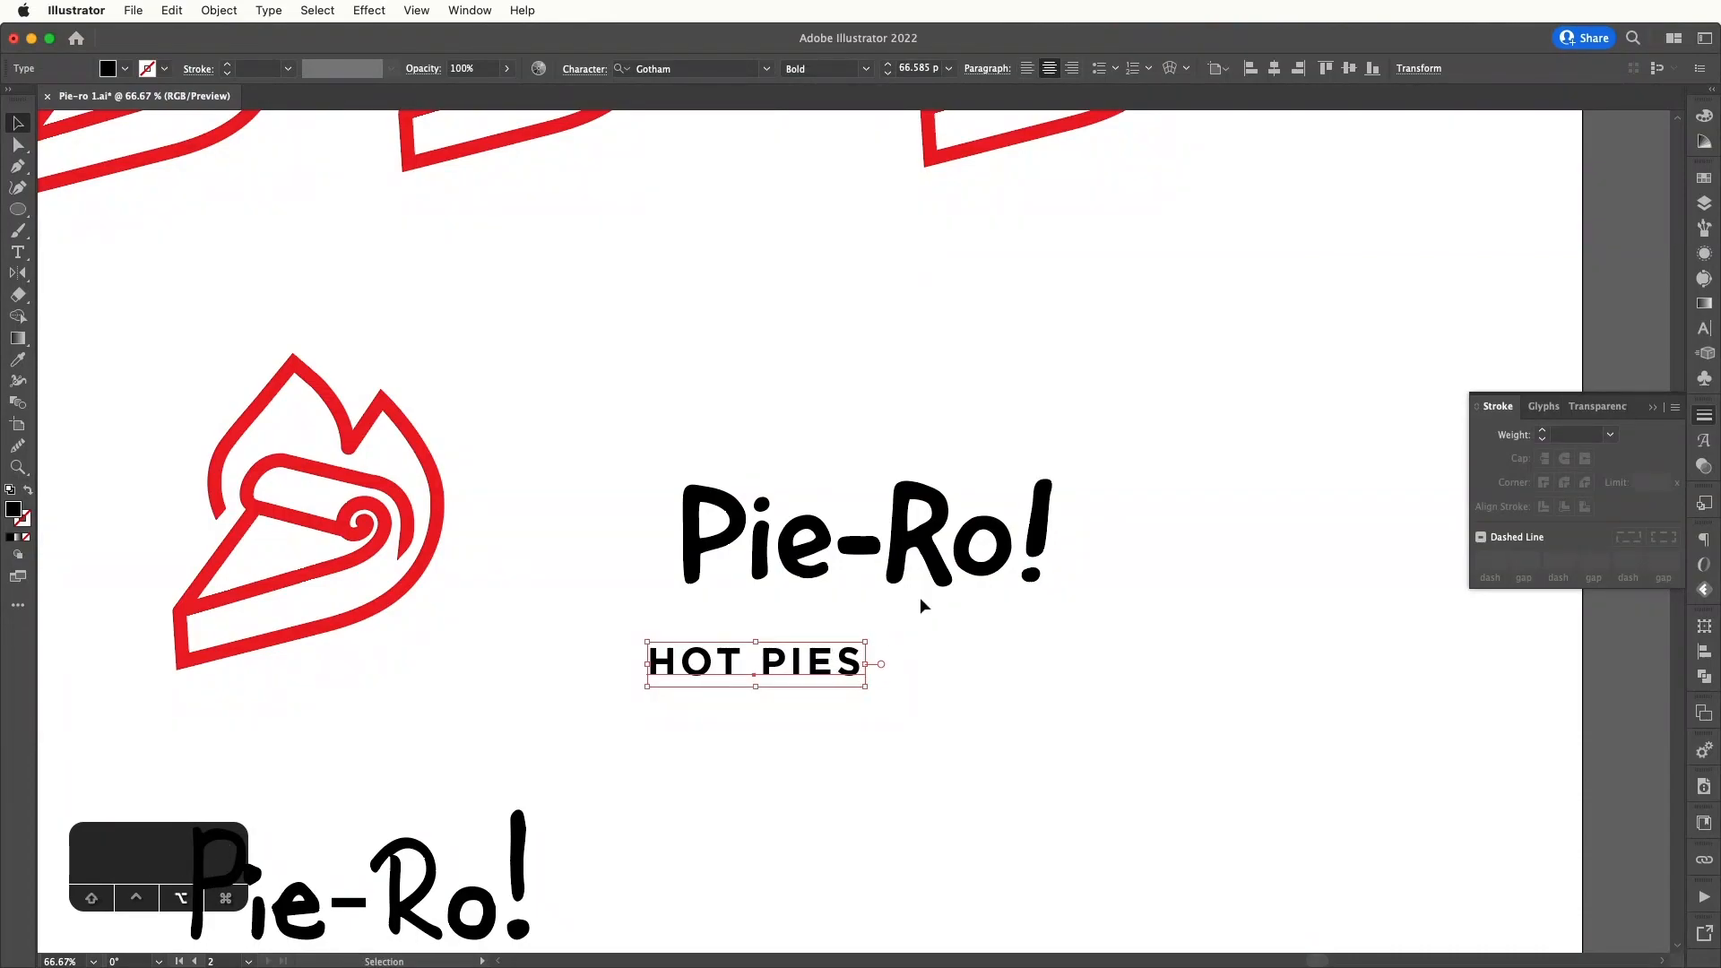
drag(867, 639, 1031, 616)
super+click(1010, 668)
- Place a copy of the red flaming pie slice centred above the wordmark with the tagline
key(super+minus)
key(super+minus)
key(super+minus)
drag(1036, 448, 980, 557)
click(934, 469)
click(761, 460)
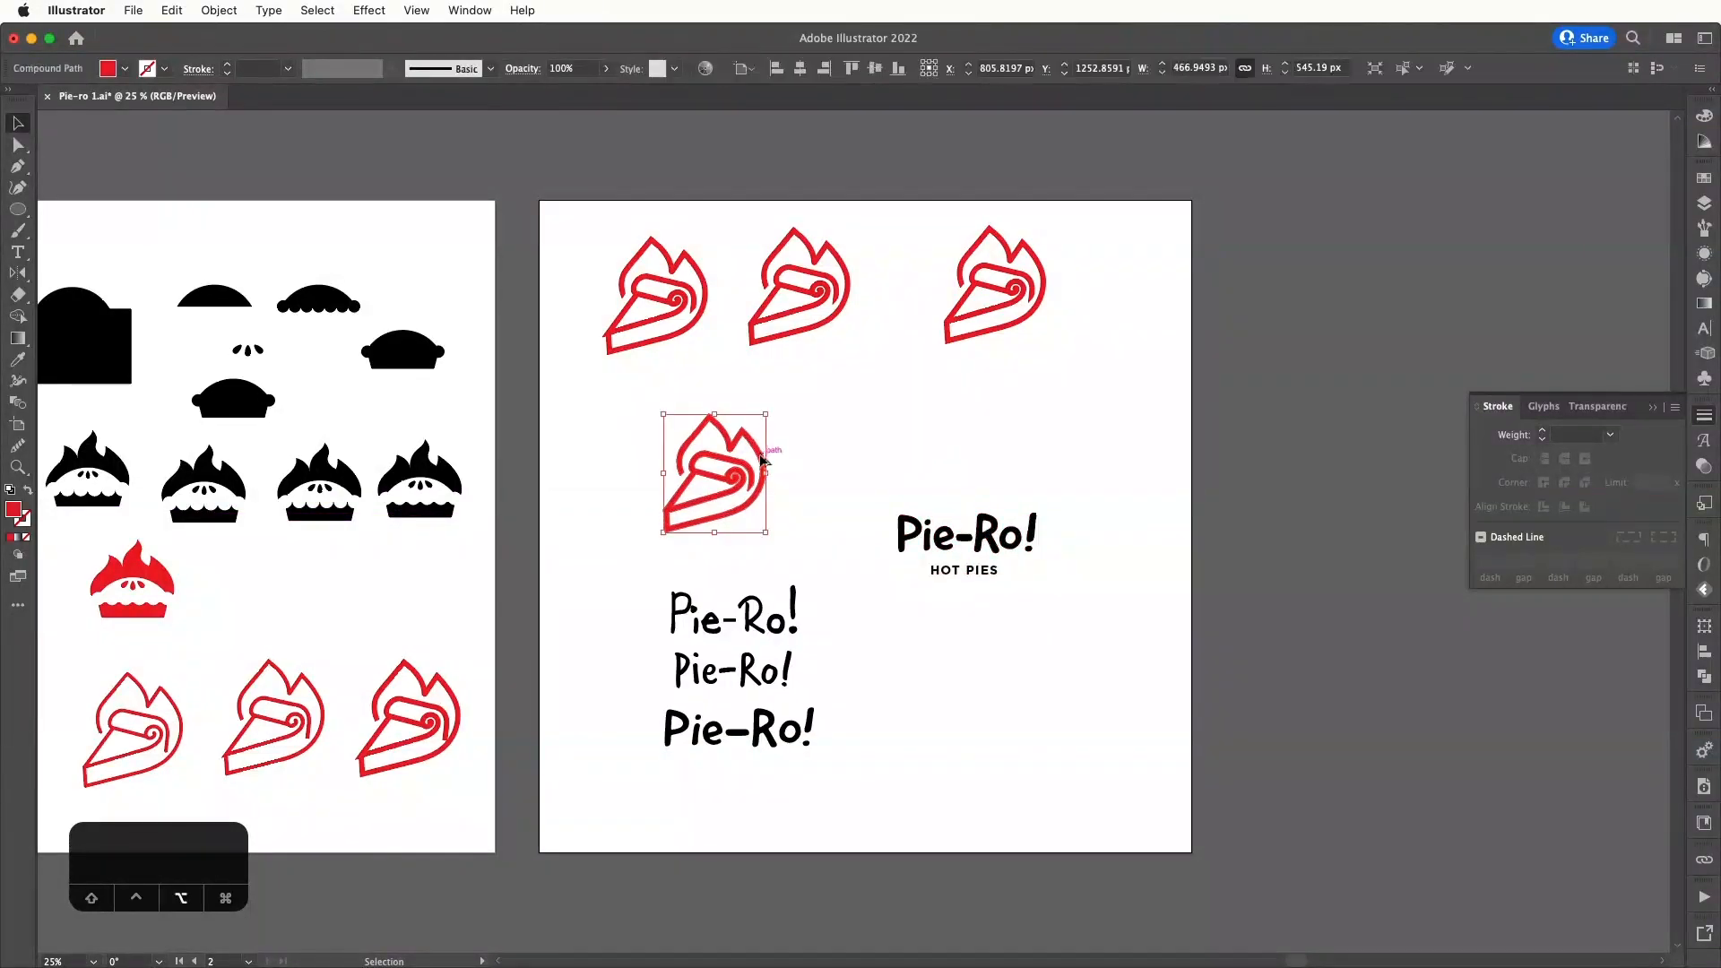
drag(762, 460, 1018, 436)
click(1076, 461)
scroll(1067, 475, right, 2)
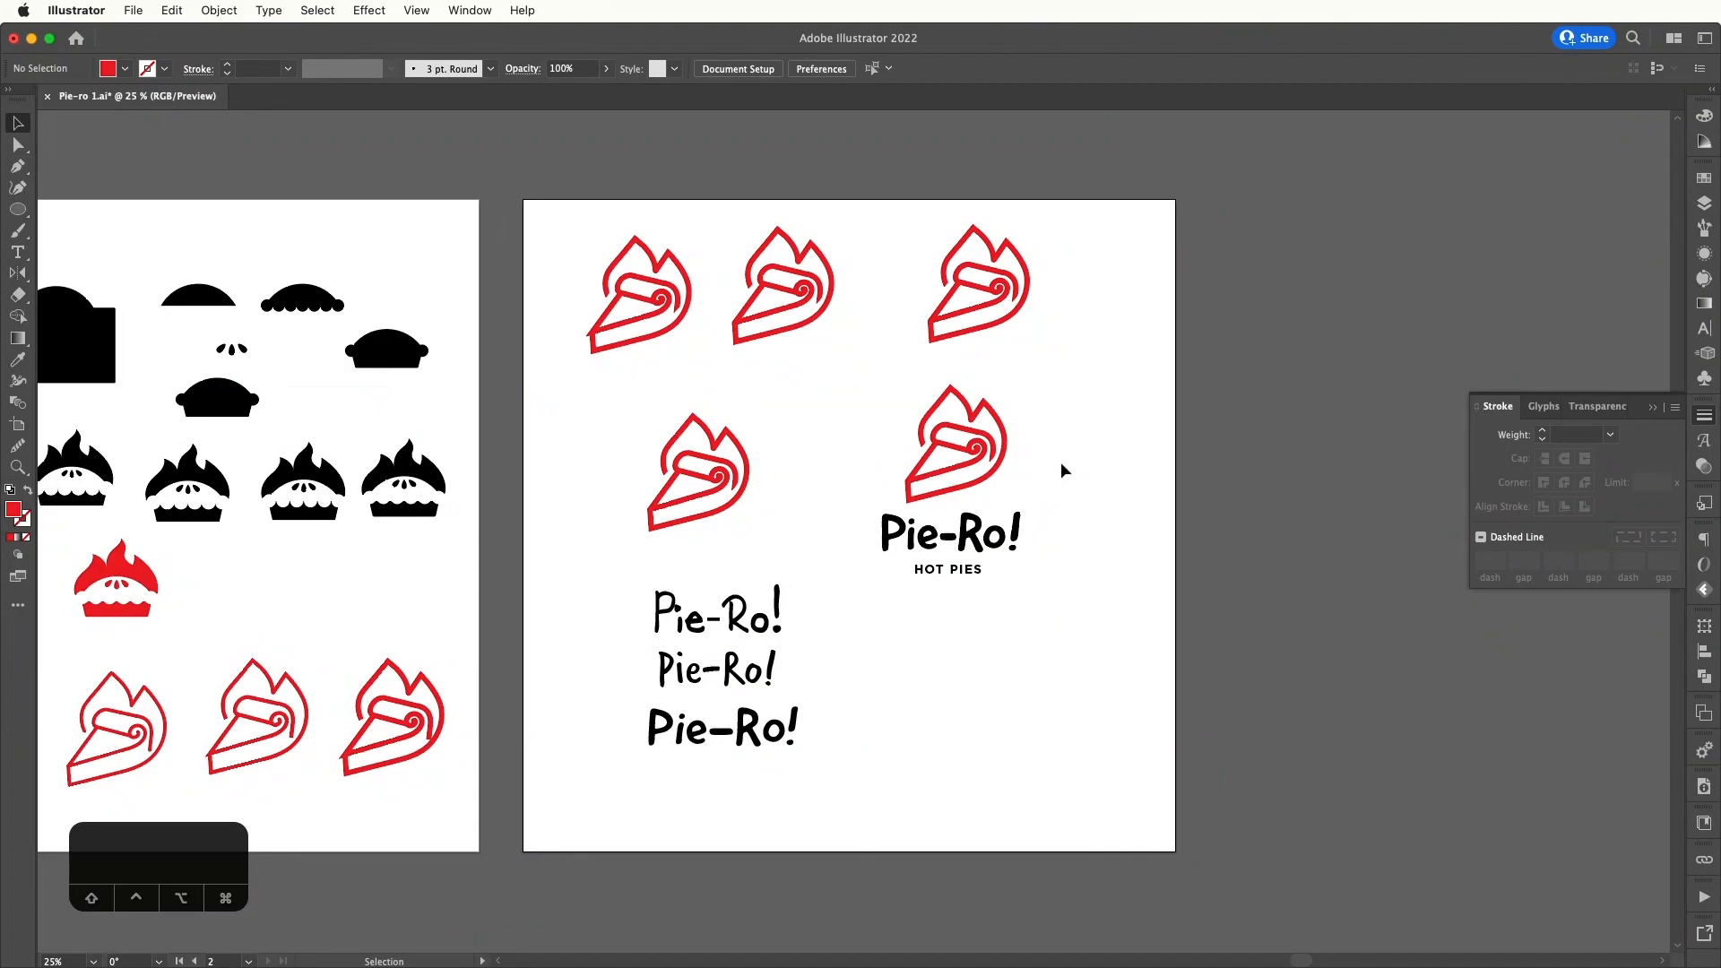
- Duplicate the wordmark and tagline lower on the artboard and place a copy of the red flaming whole-pie icon above them
drag(976, 538, 1030, 775)
click(117, 587)
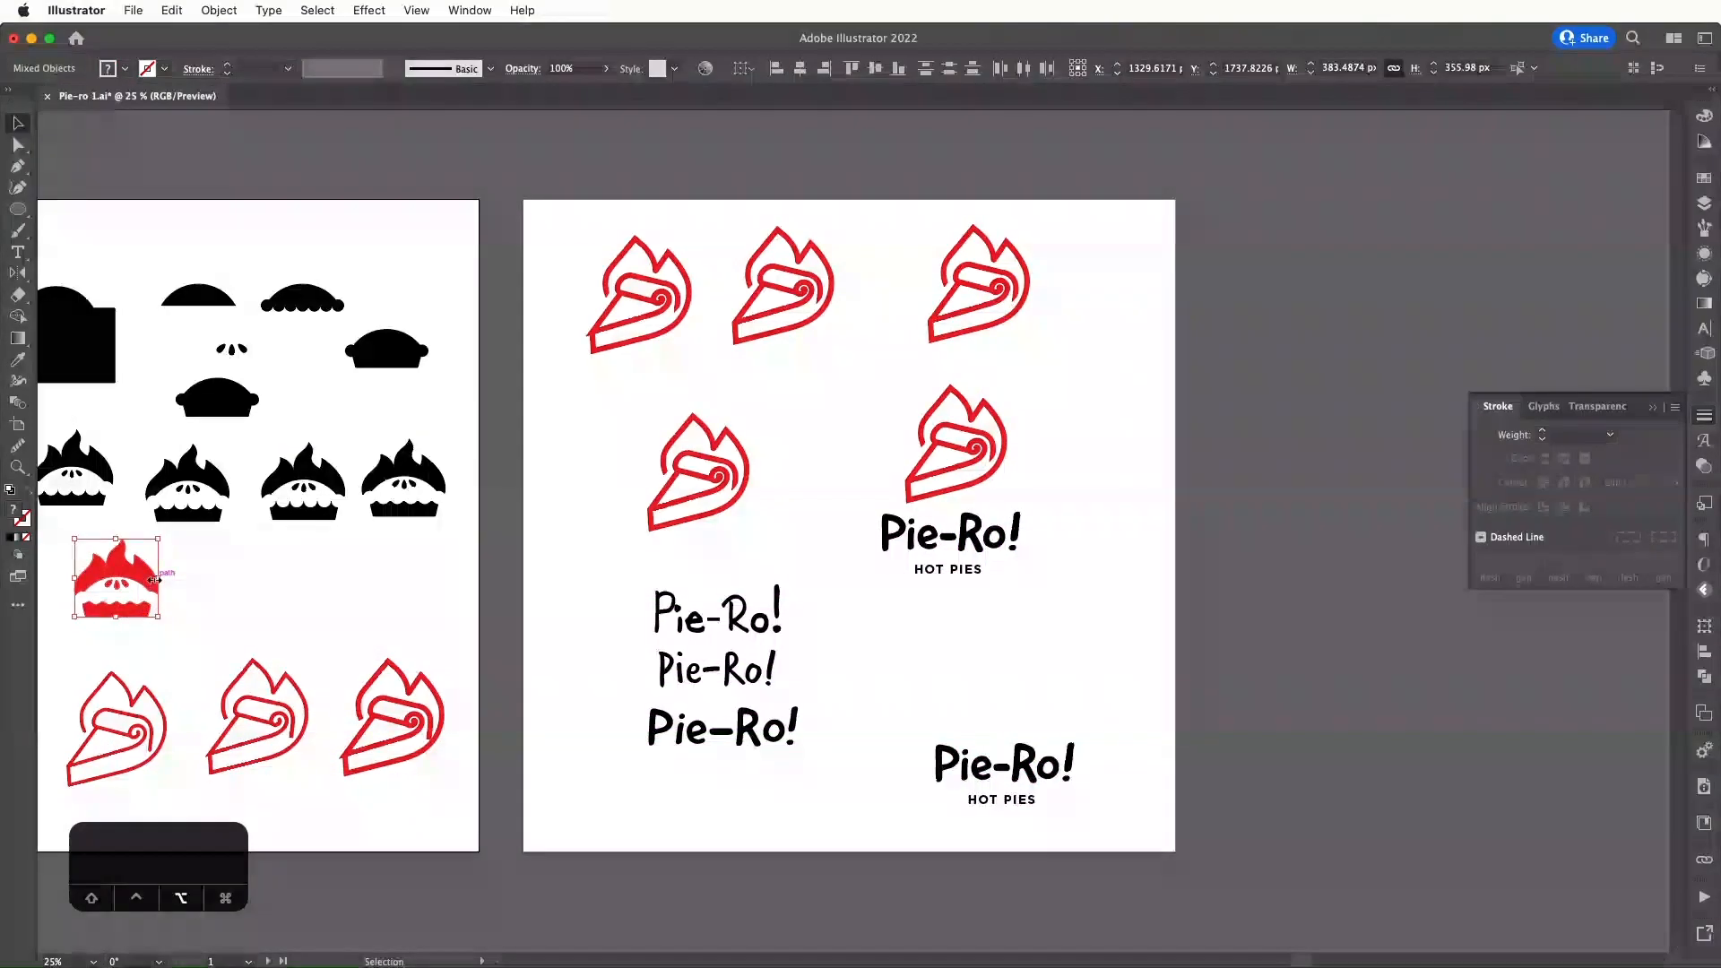
drag(154, 580, 1024, 589)
click(1095, 653)
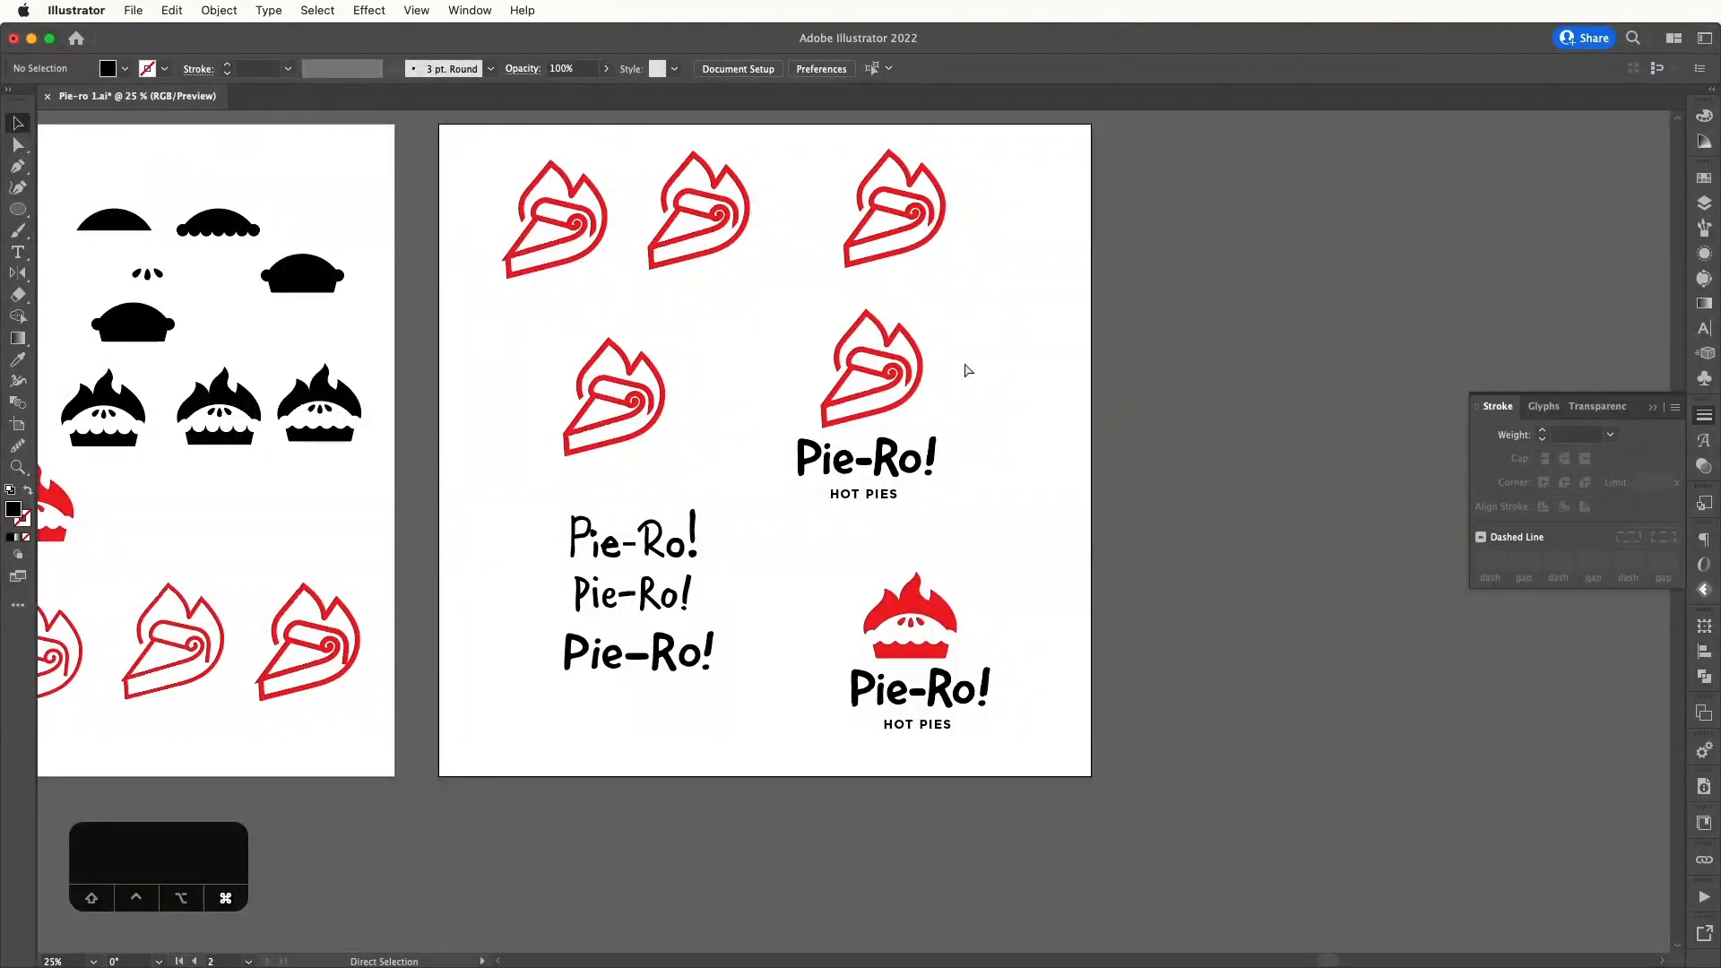
- Undo the enlargement of the copied flaming whole-pie icon
key(super+equal)
key(super+equal)
scroll(986, 372, up, 3)
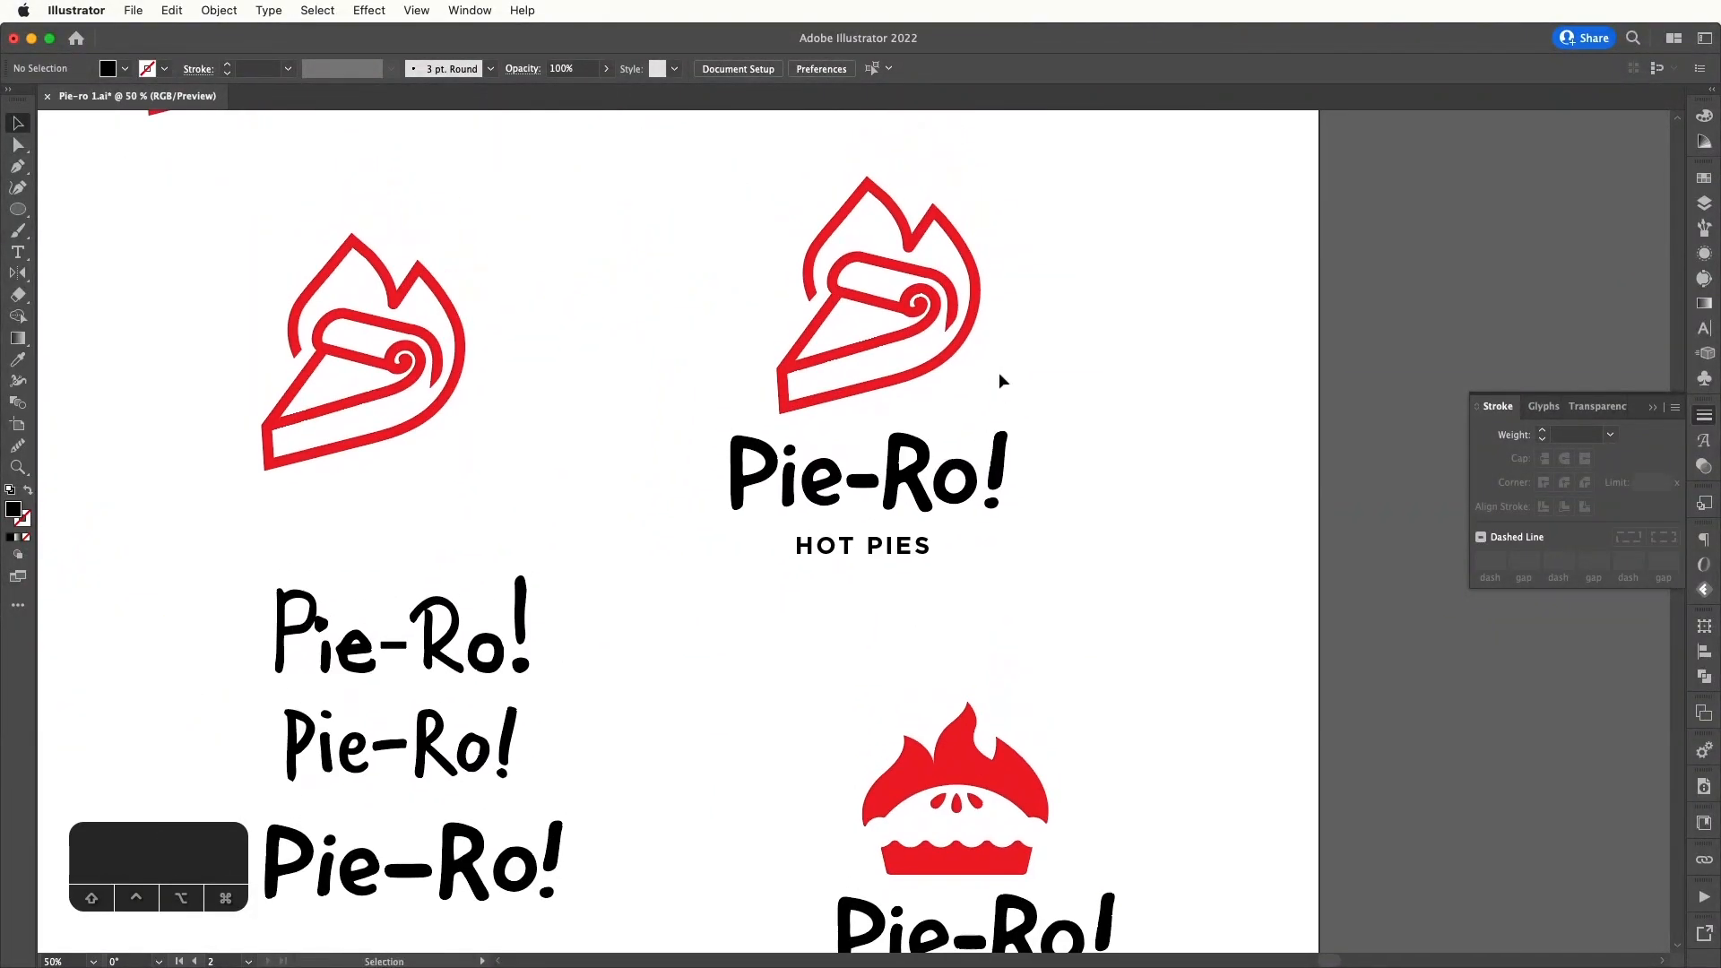
drag(1000, 378, 1011, 427)
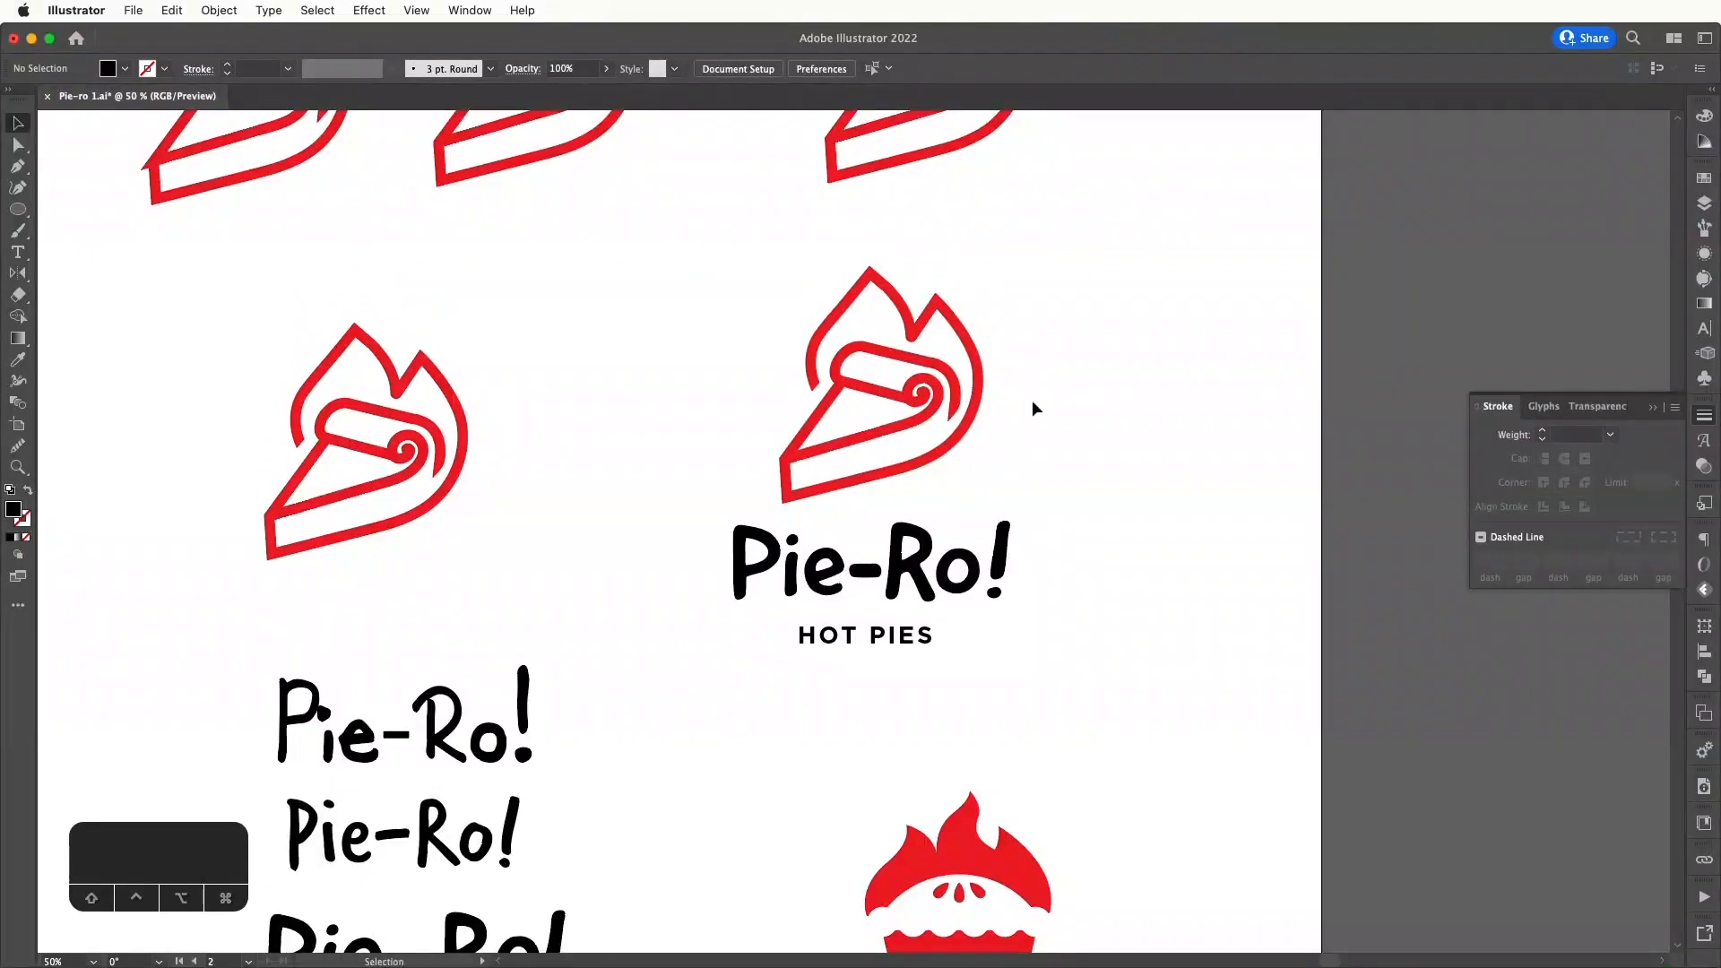
scroll(1031, 400, down, 5)
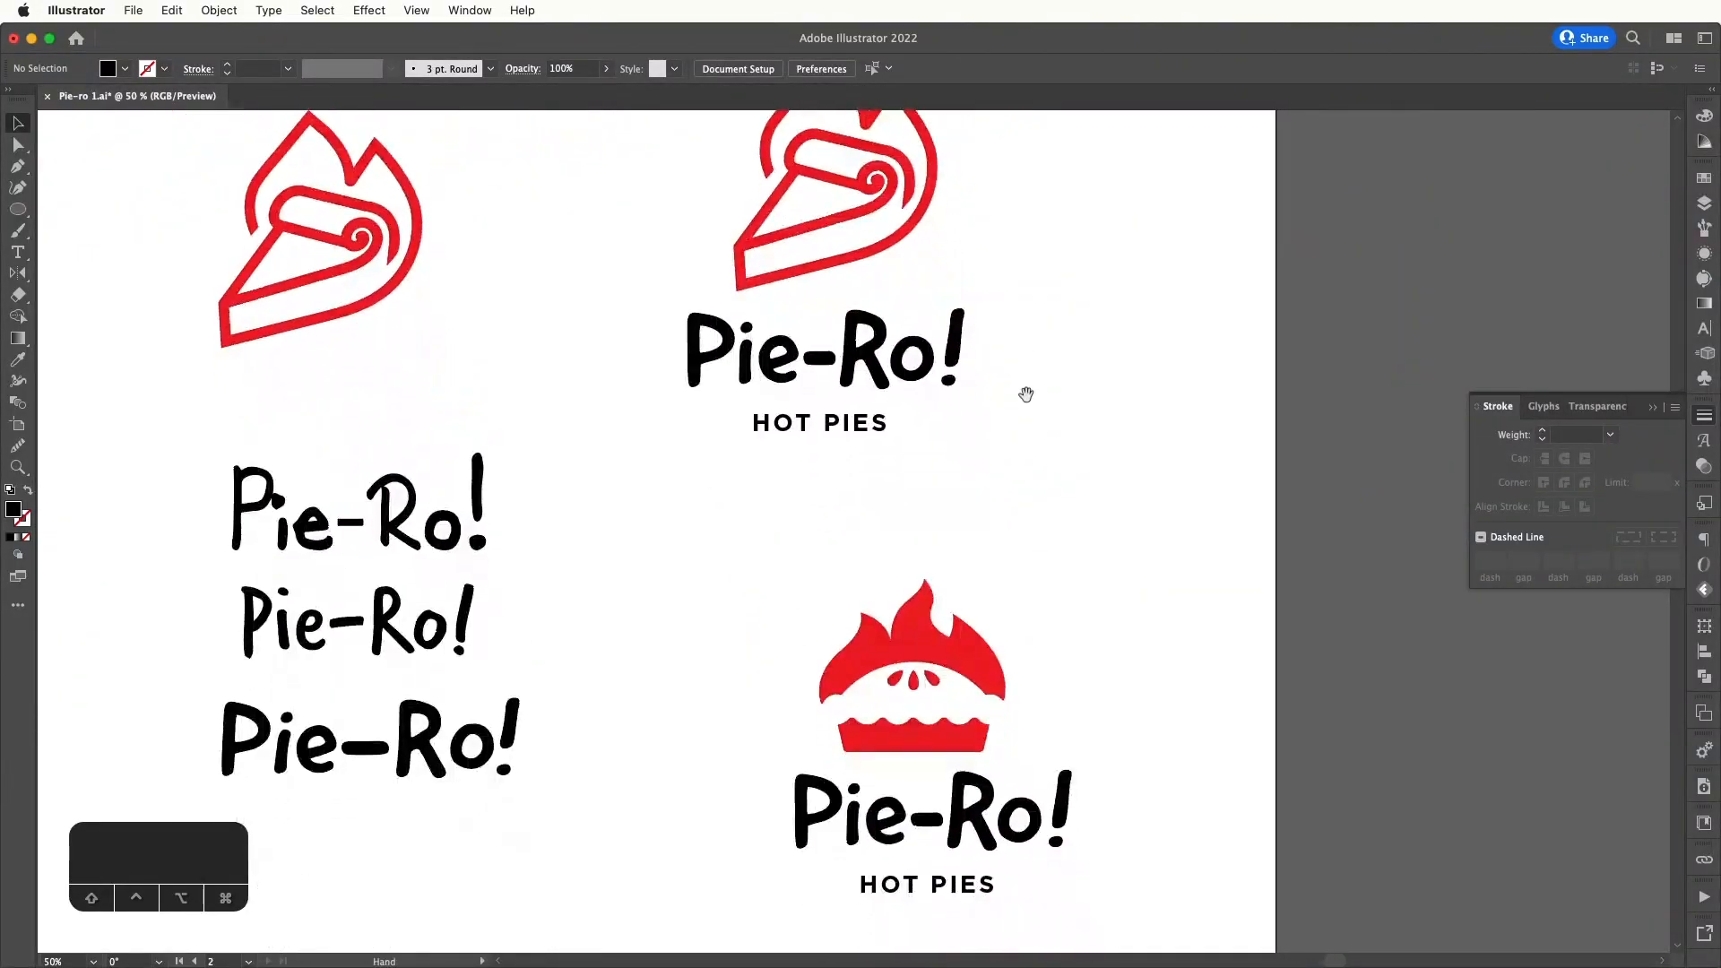
drag(1027, 643, 816, 650)
key(super+z)
key(super+z)
- Try enlarging the flaming whole-pie icon to about 404 px wide
click(1005, 593)
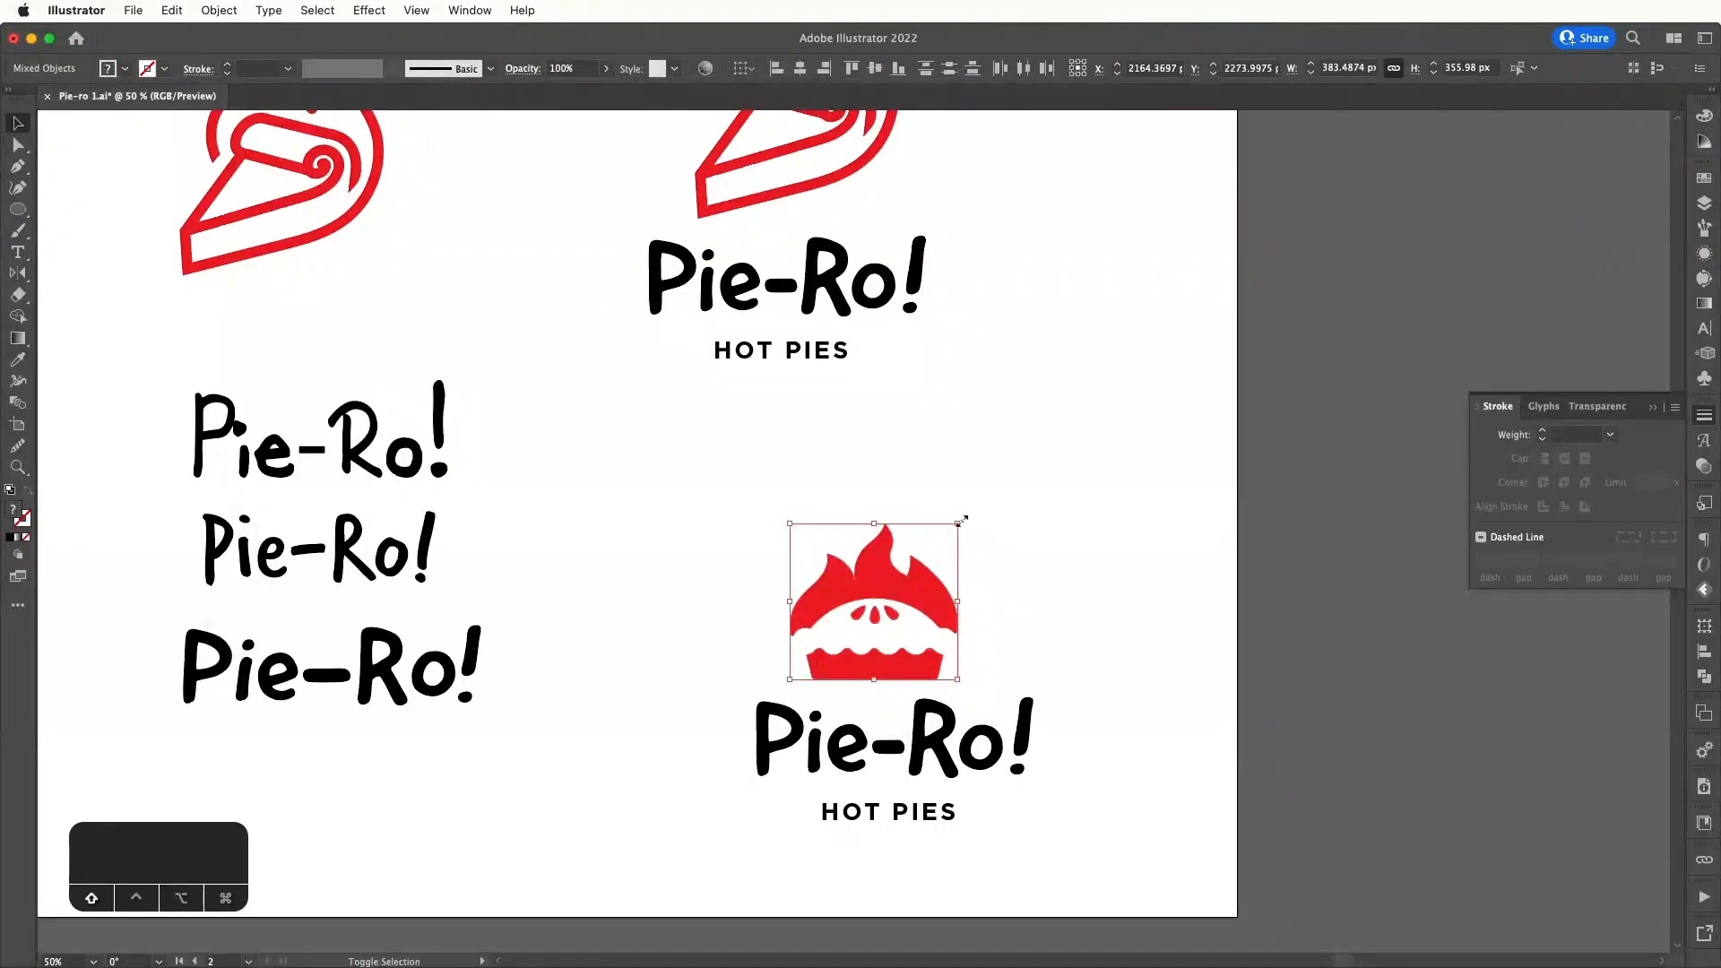
drag(958, 522, 966, 516)
click(1017, 598)
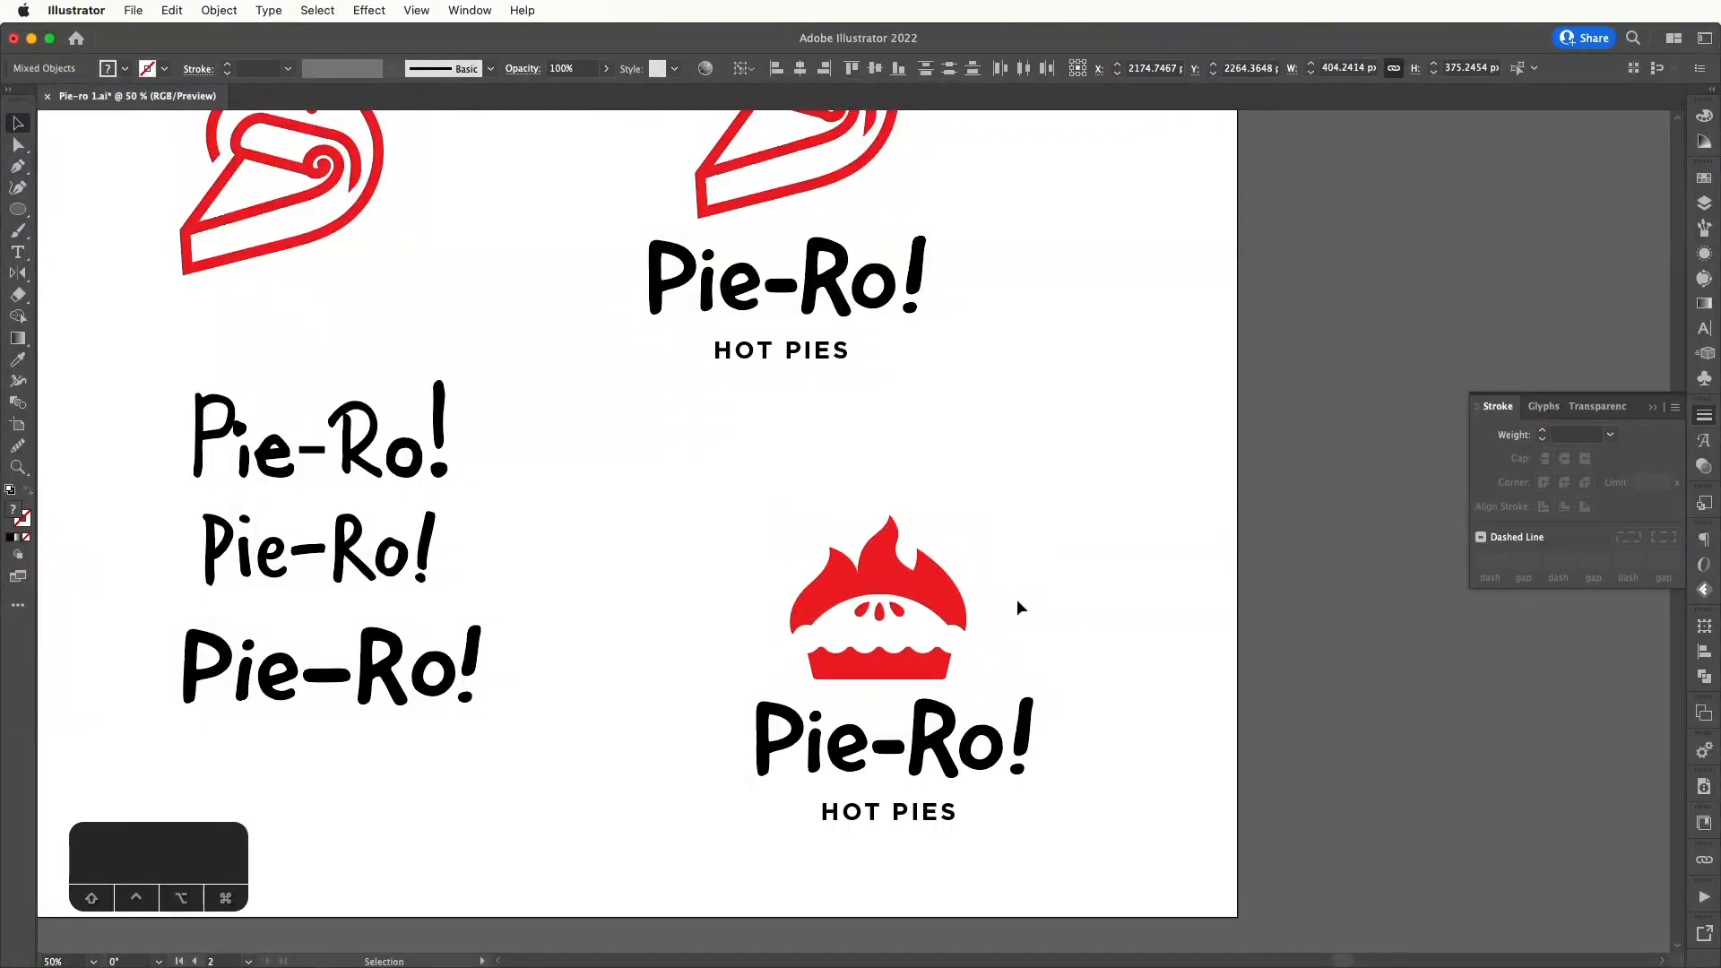
key(super+z)
key(super+z)
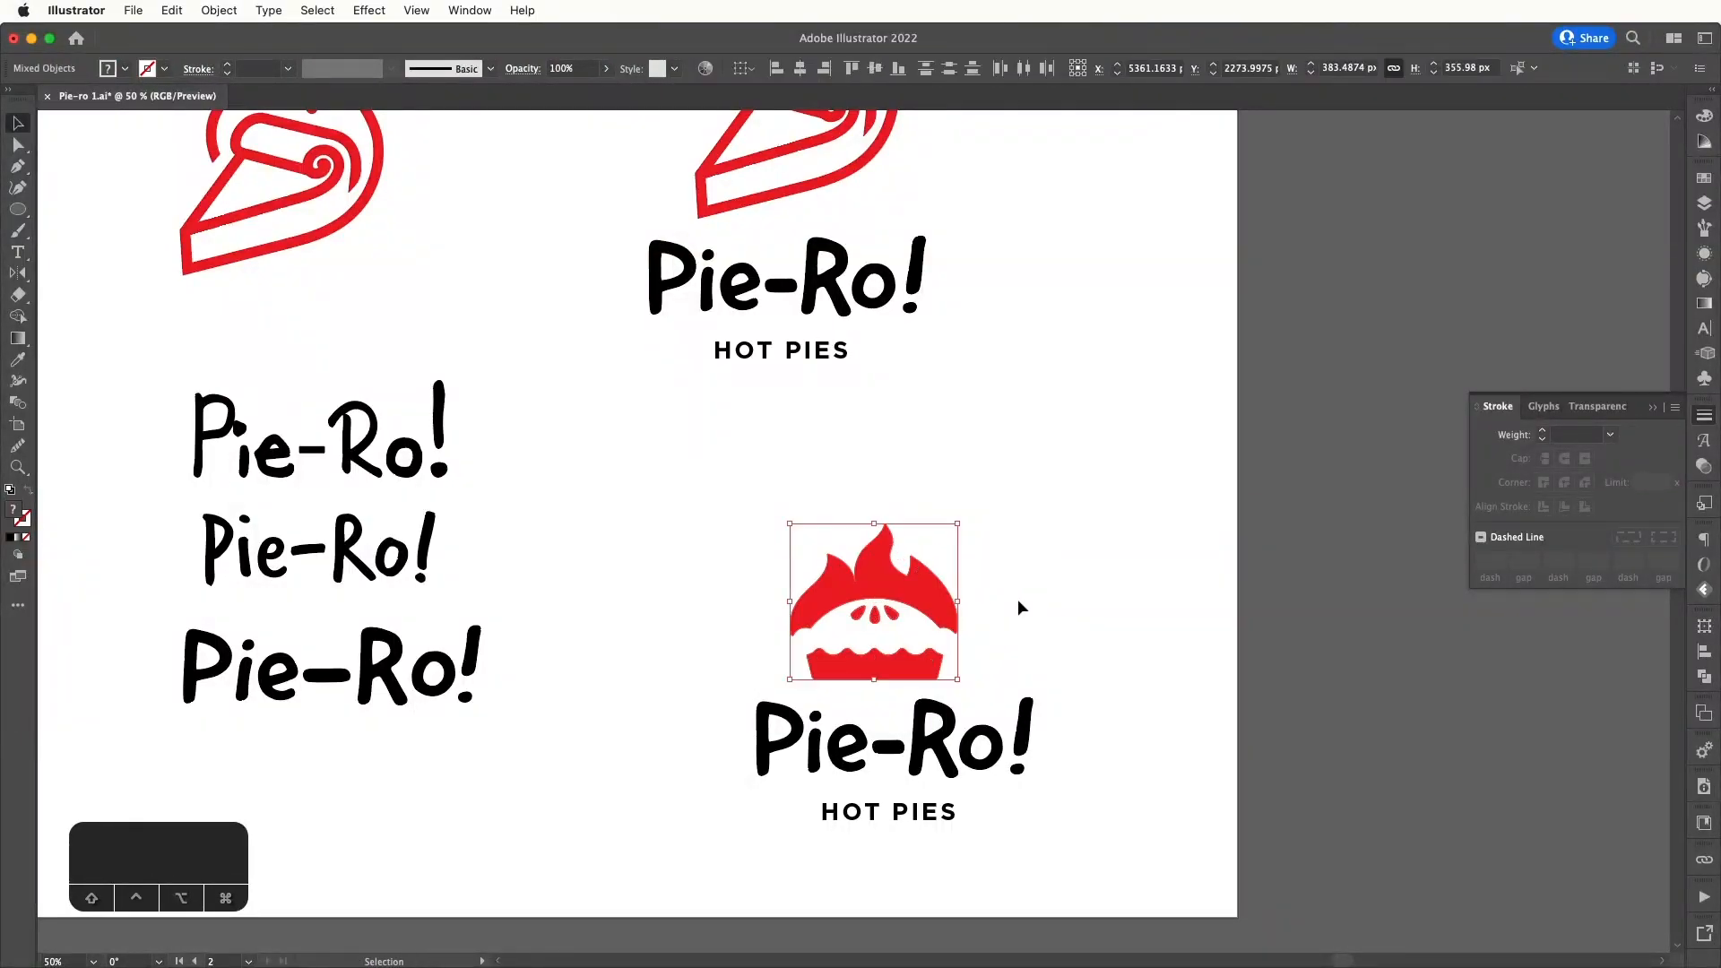
- Group the parts of the flaming whole-pie icon above the lower wordmark
key(super+g)
drag(951, 599, 988, 594)
drag(772, 563, 844, 560)
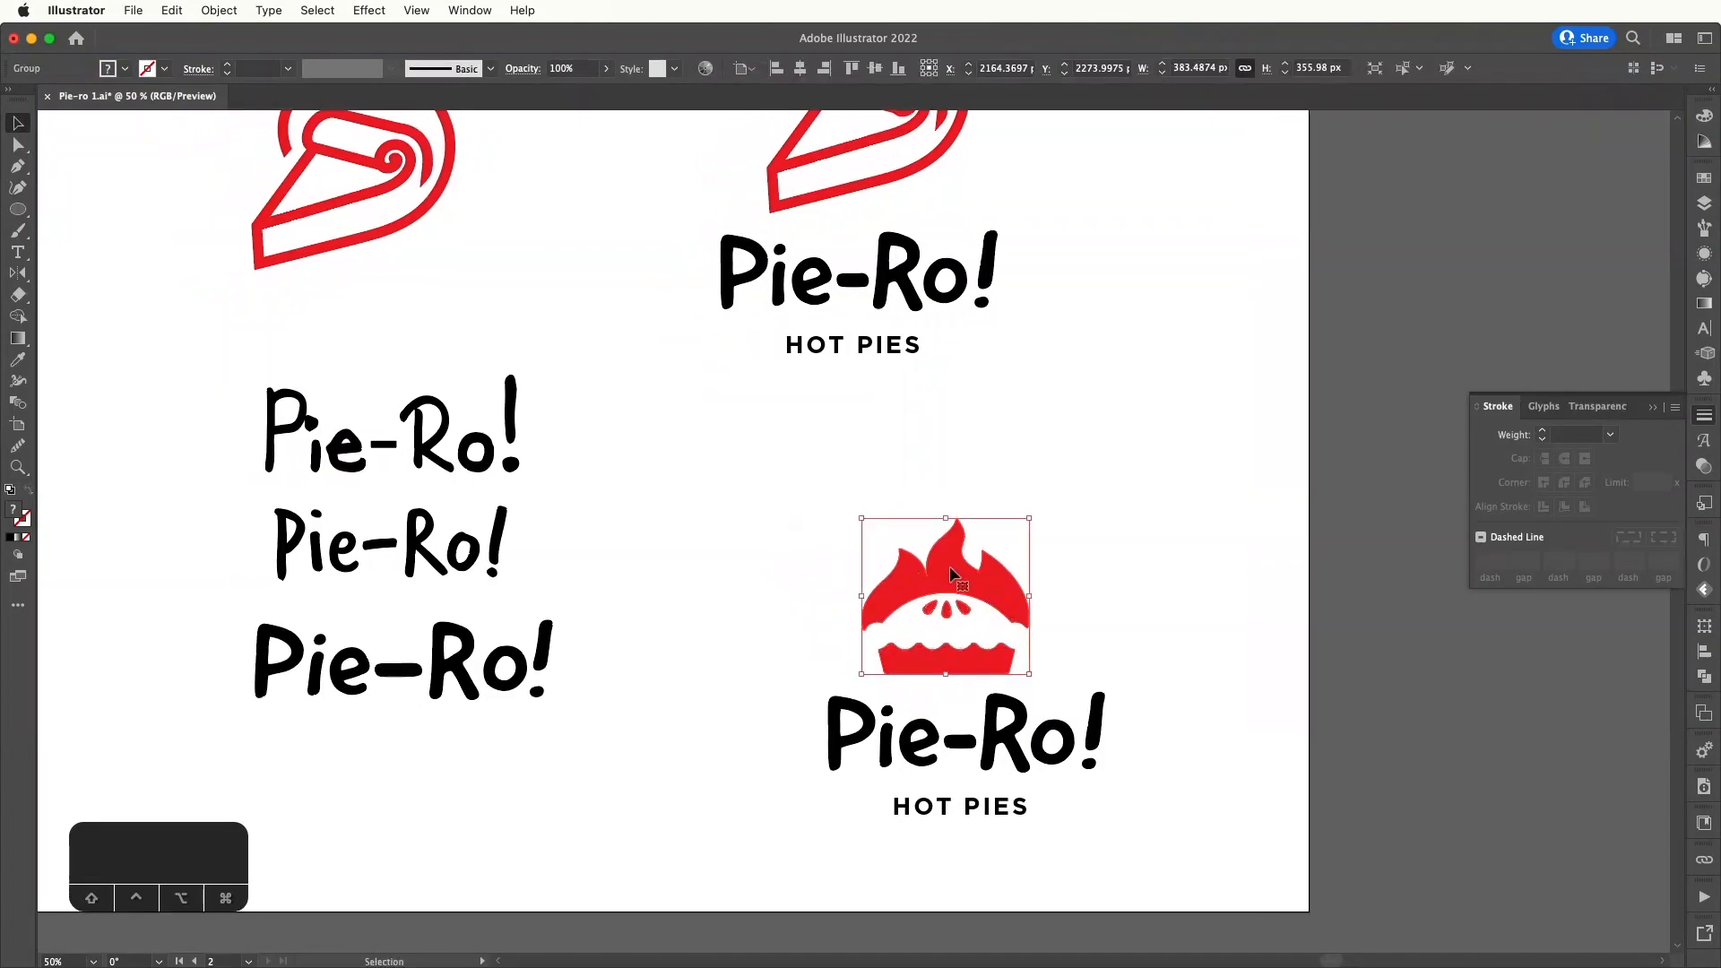
drag(947, 570, 948, 566)
scroll(807, 602, left, 20)
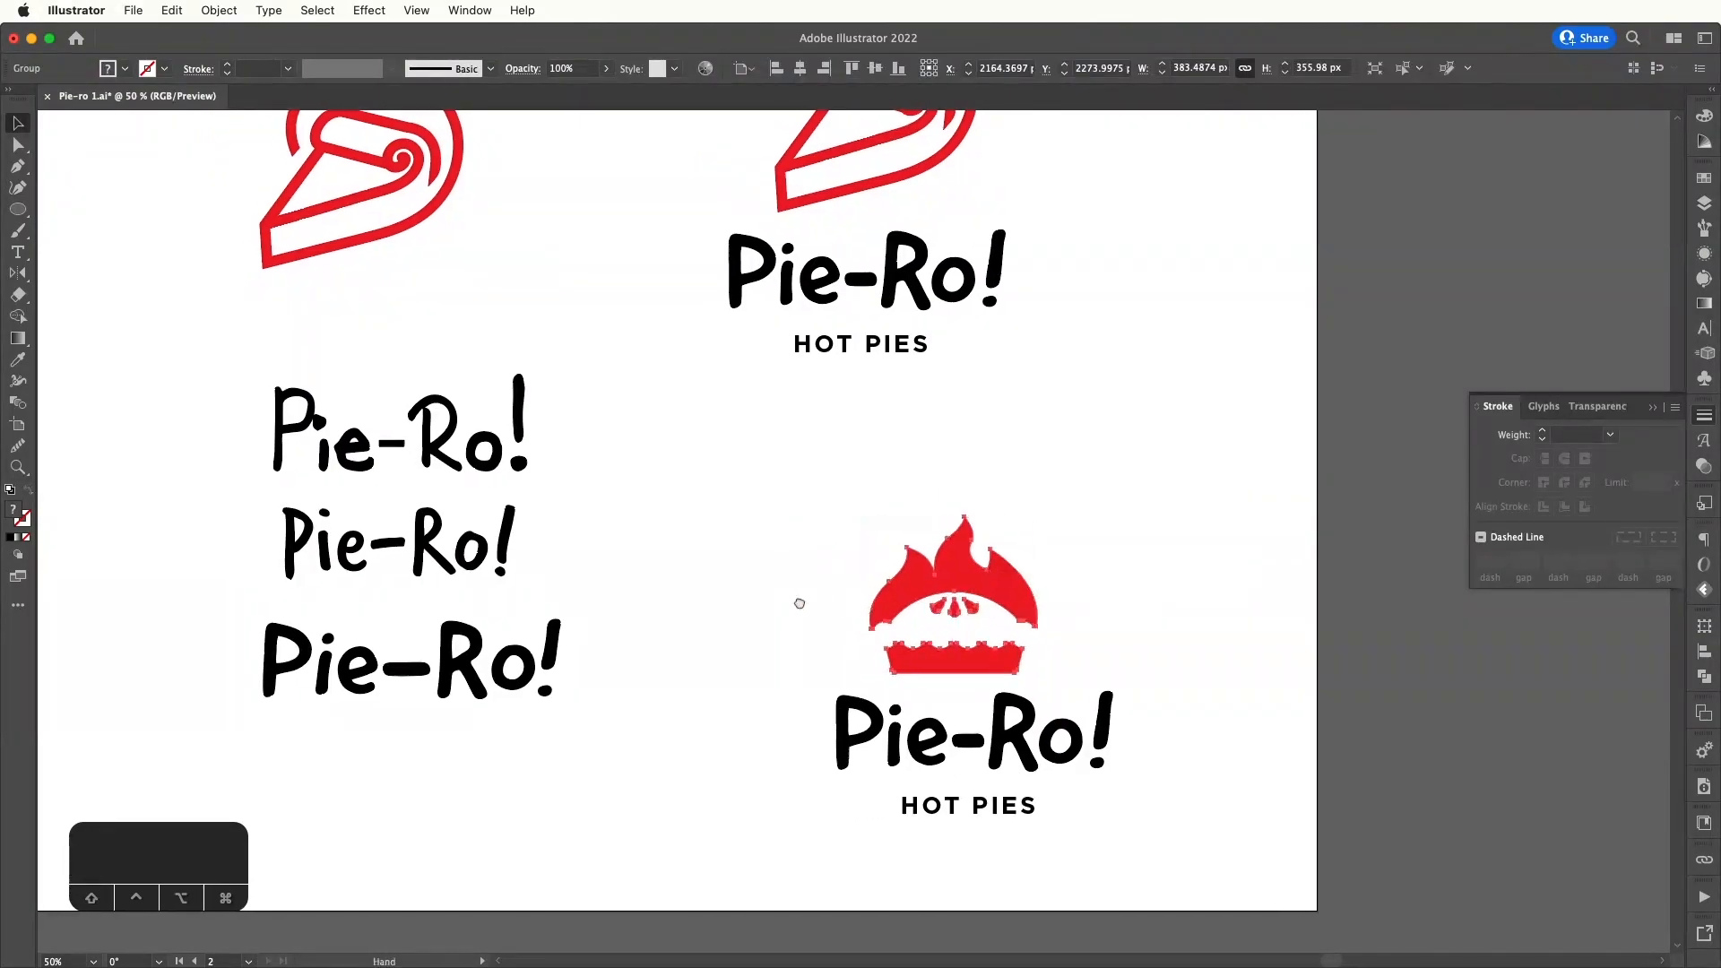
scroll(647, 567, left, 15)
scroll(647, 567, up, 10)
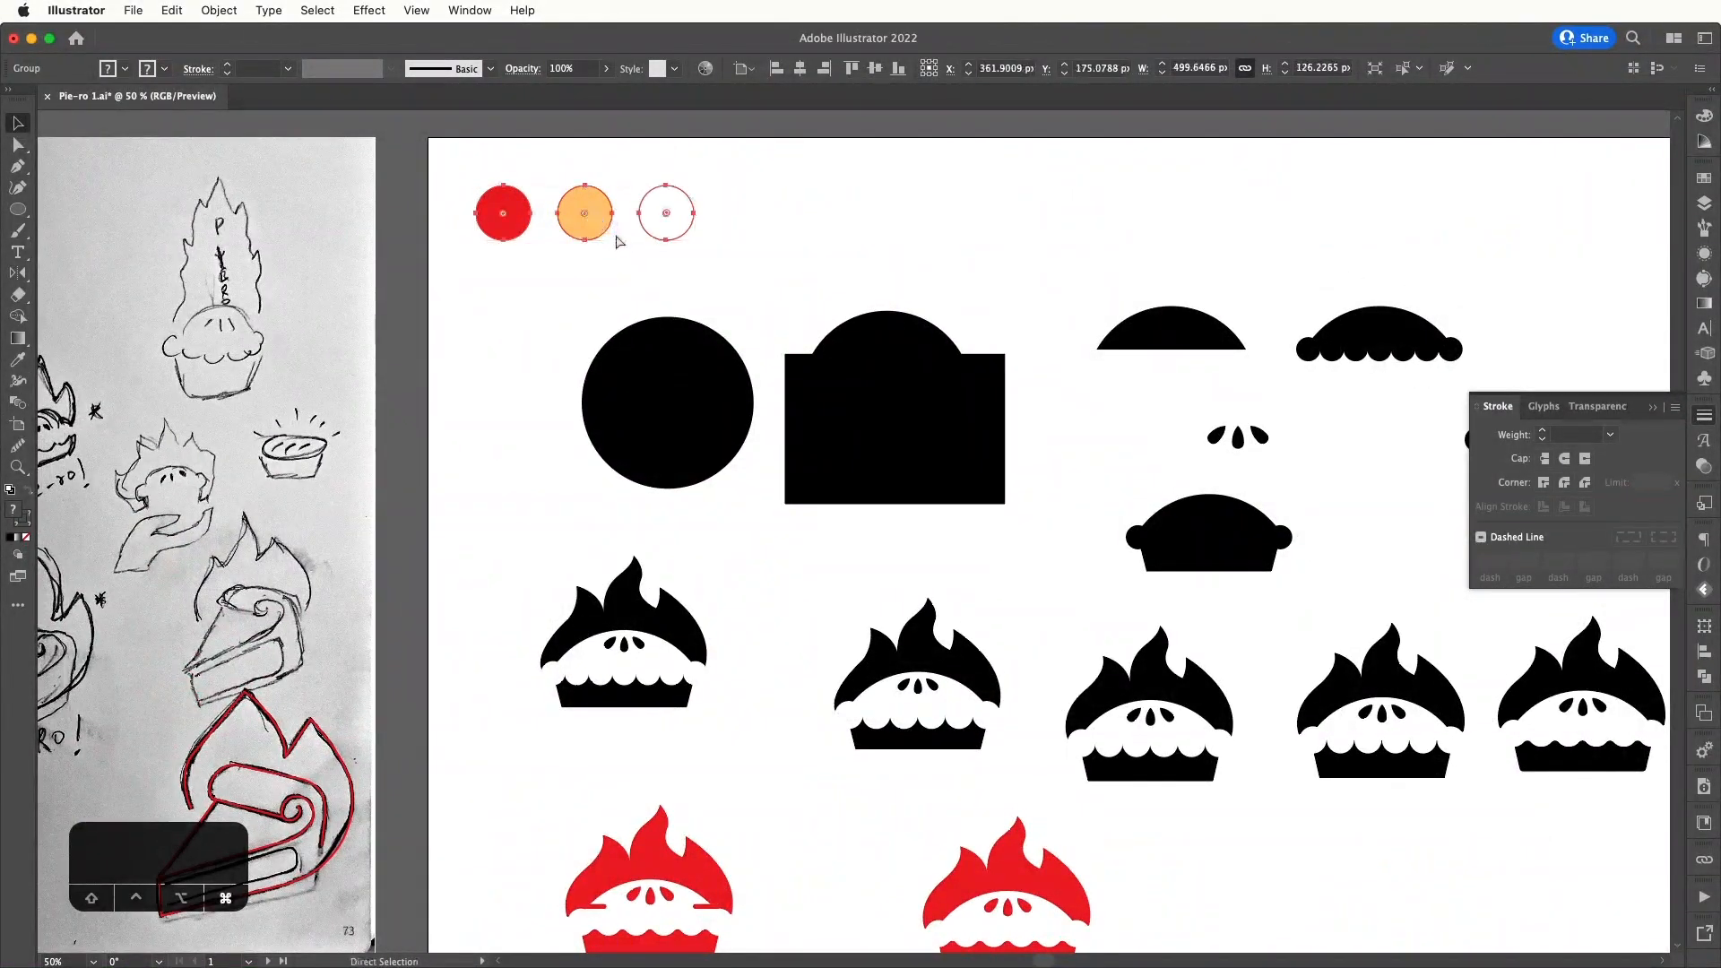
key(a)
click(596, 232)
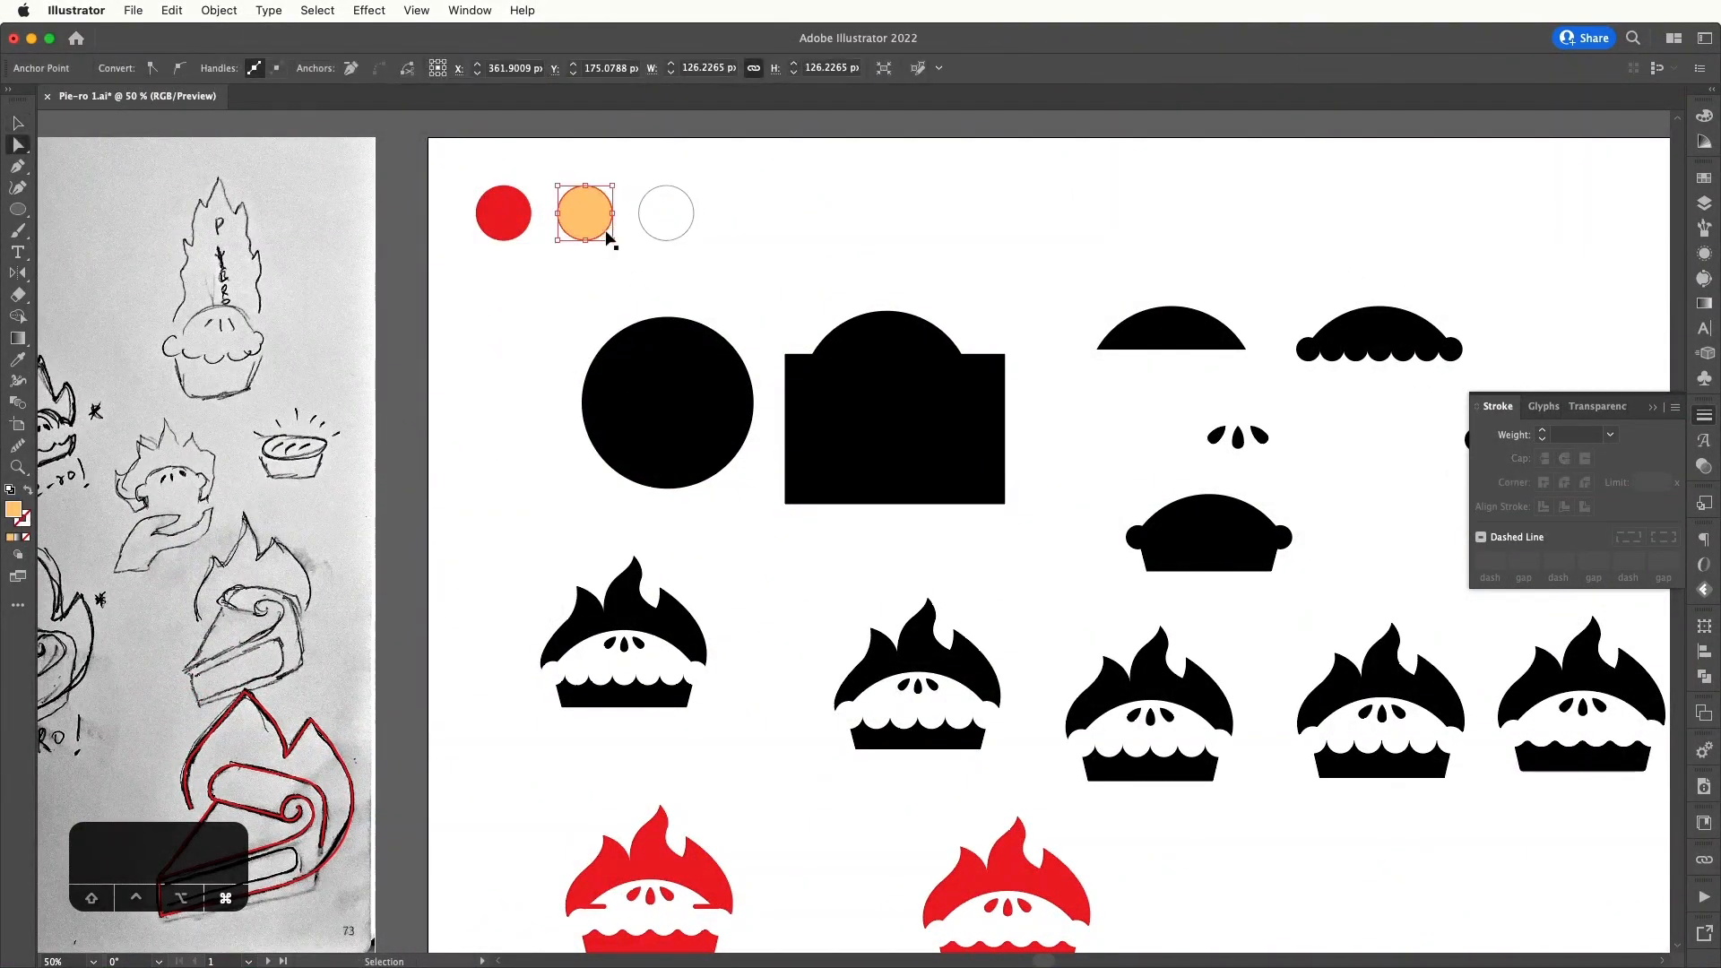
scroll(1103, 492, down, 15)
scroll(1102, 492, right, 15)
scroll(842, 449, right, 6)
scroll(842, 450, down, 3)
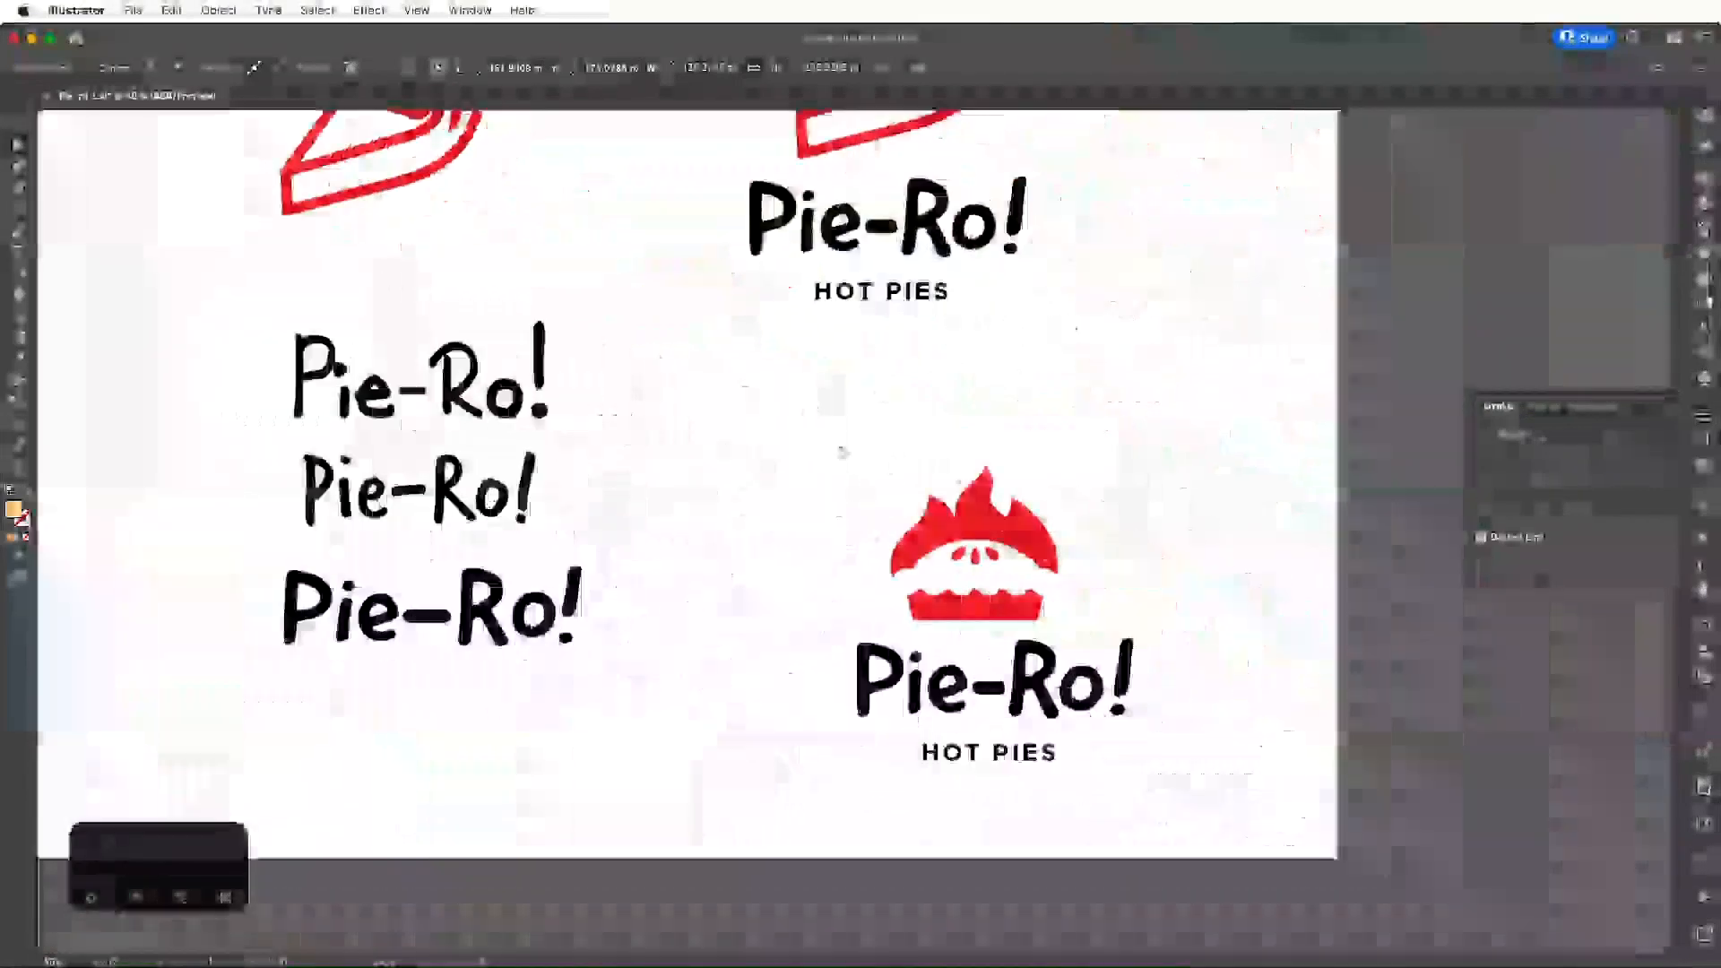
key(super+v)
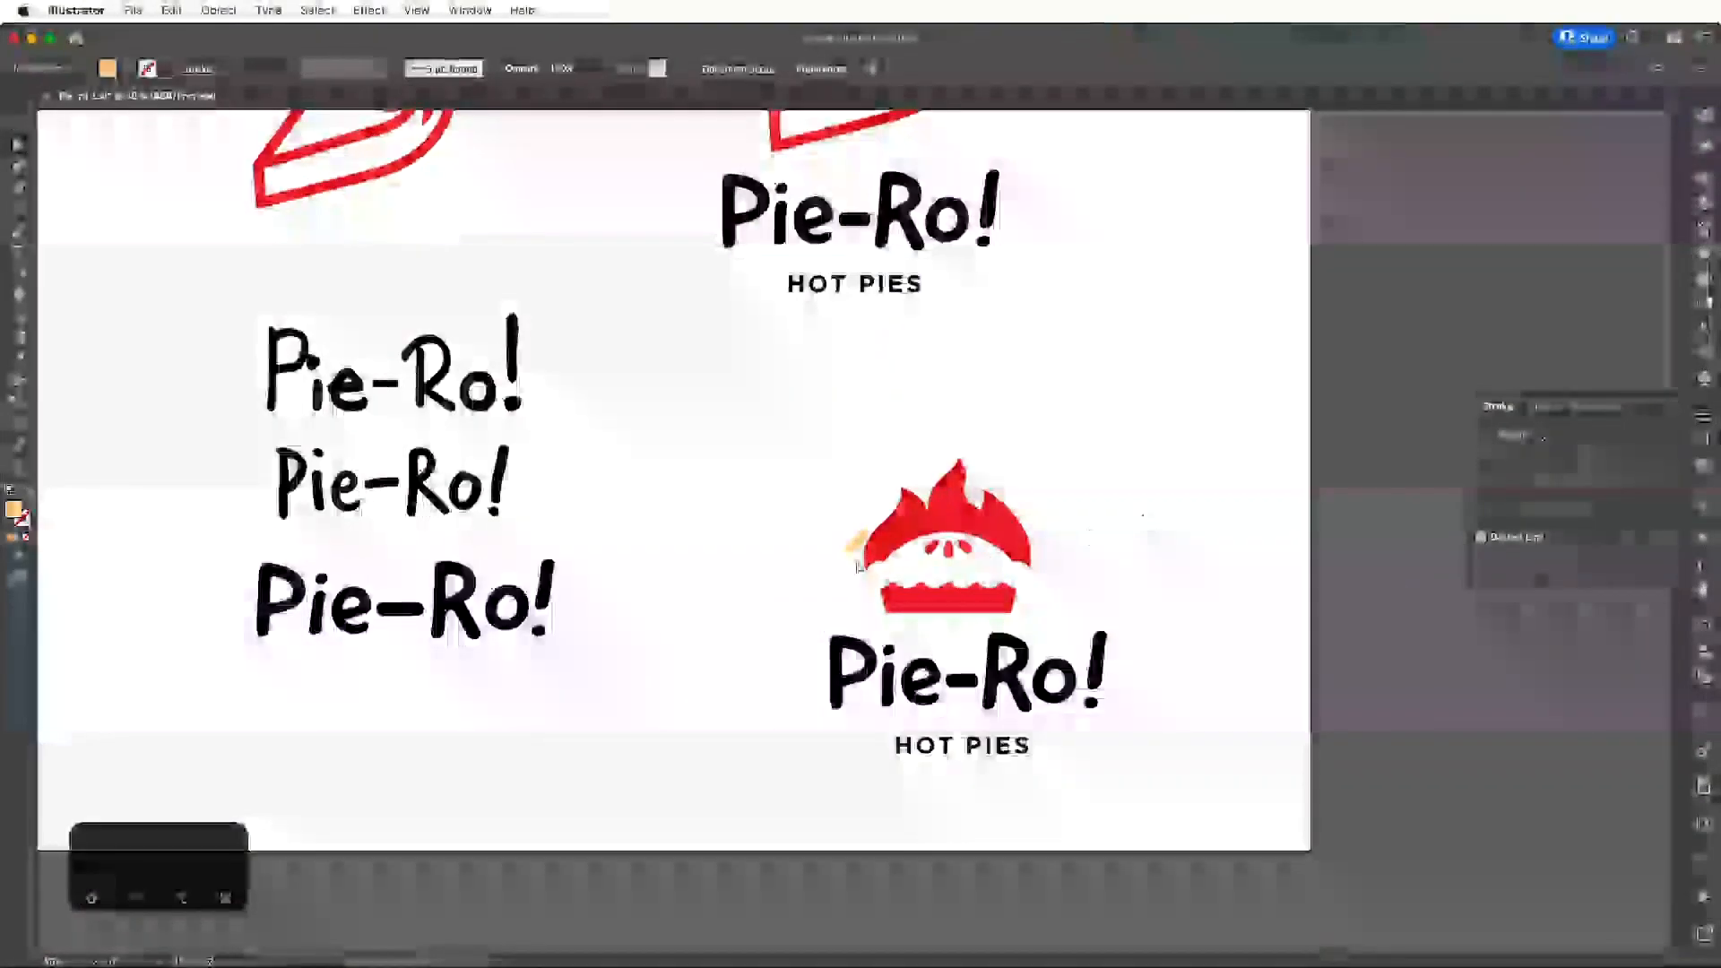
key(Delete)
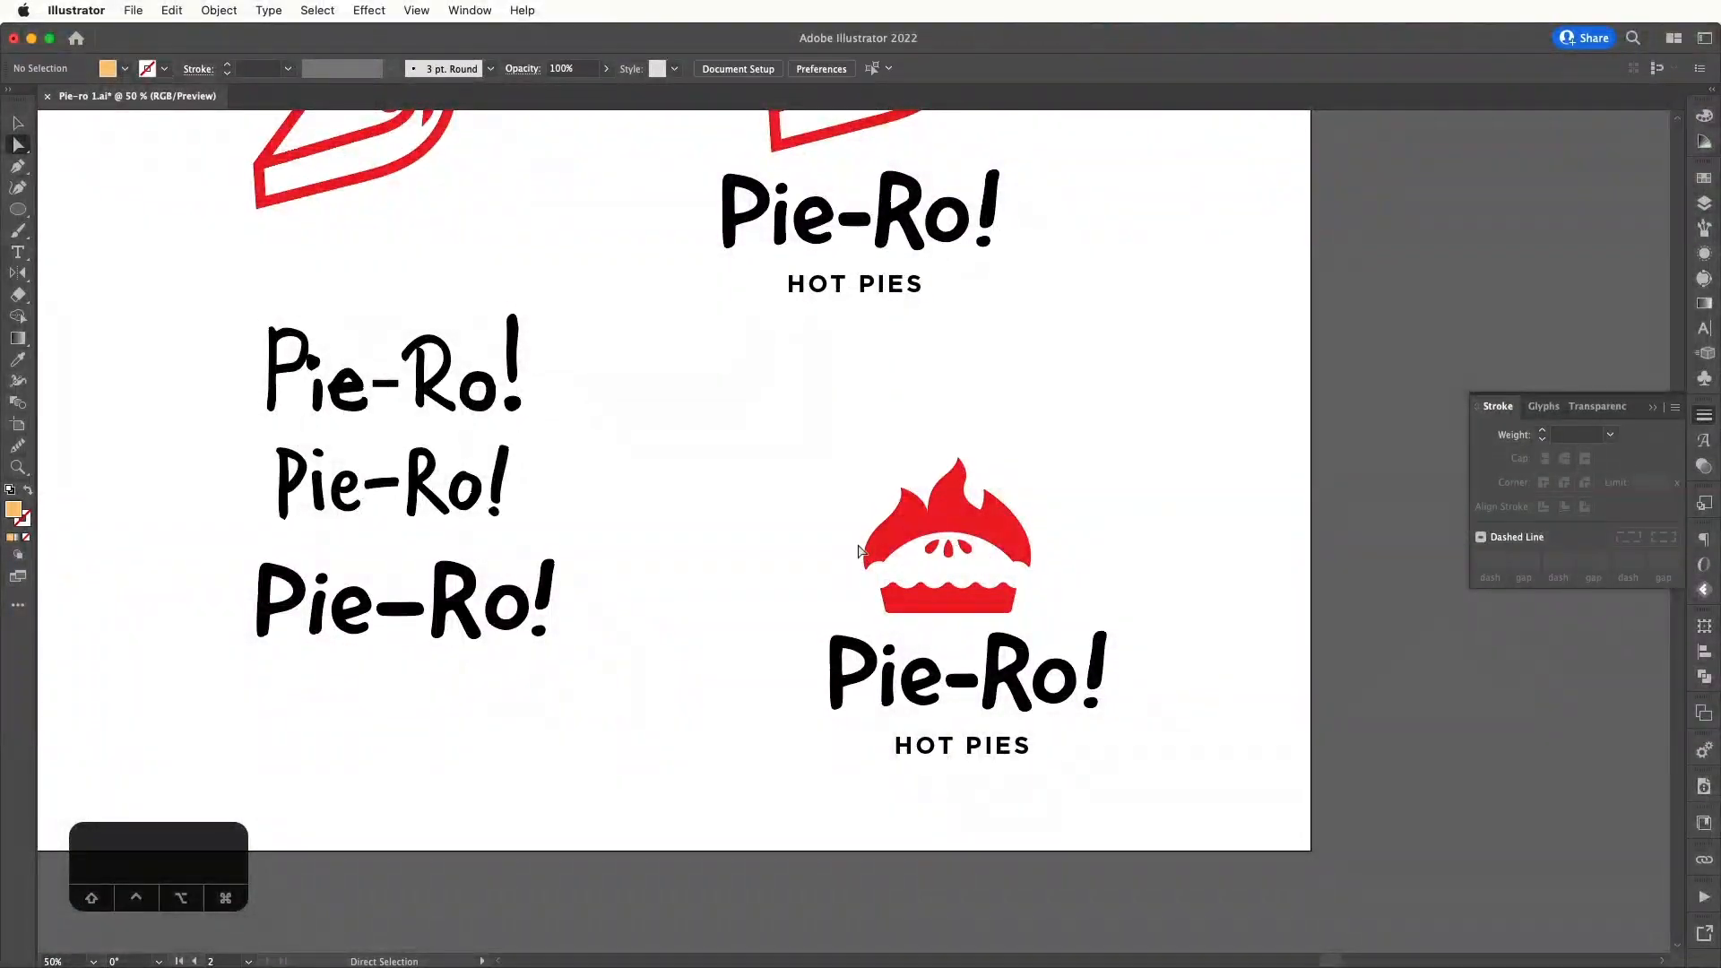
- Place the red, orange and white palette circles from the first artboard just above the lower whole-pie logo
key(super+minus)
key(super+minus)
key(super+minus)
key(v)
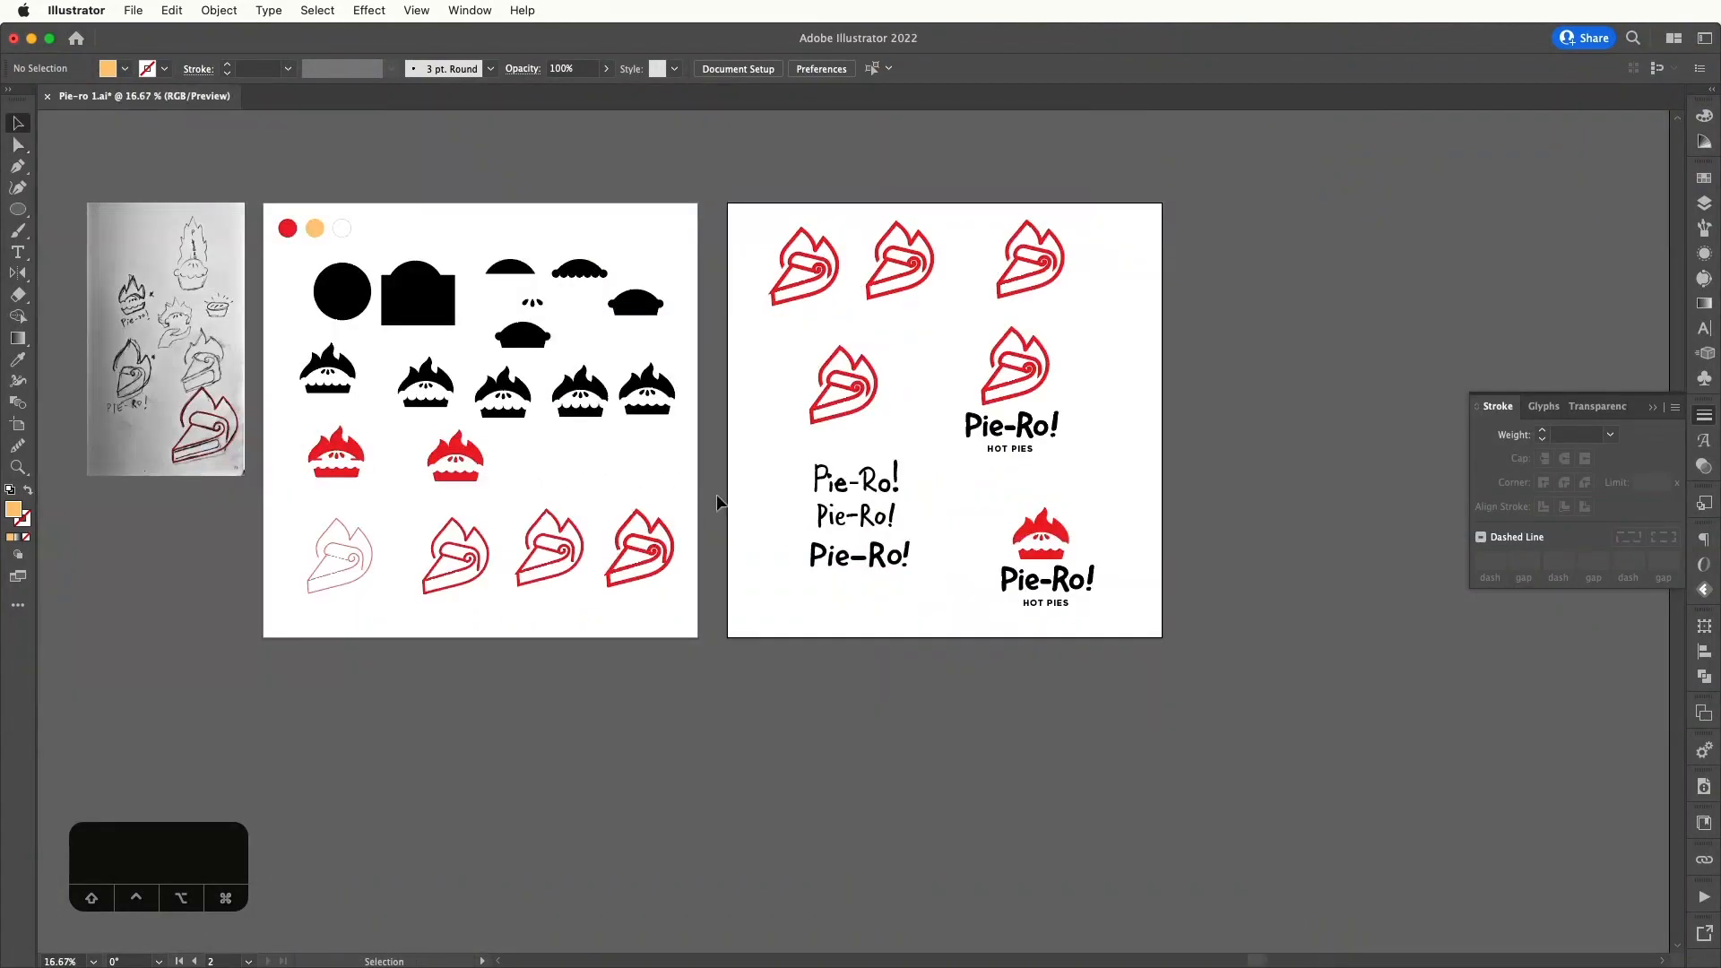
drag(301, 238, 822, 494)
click(1105, 504)
key(super+plus)
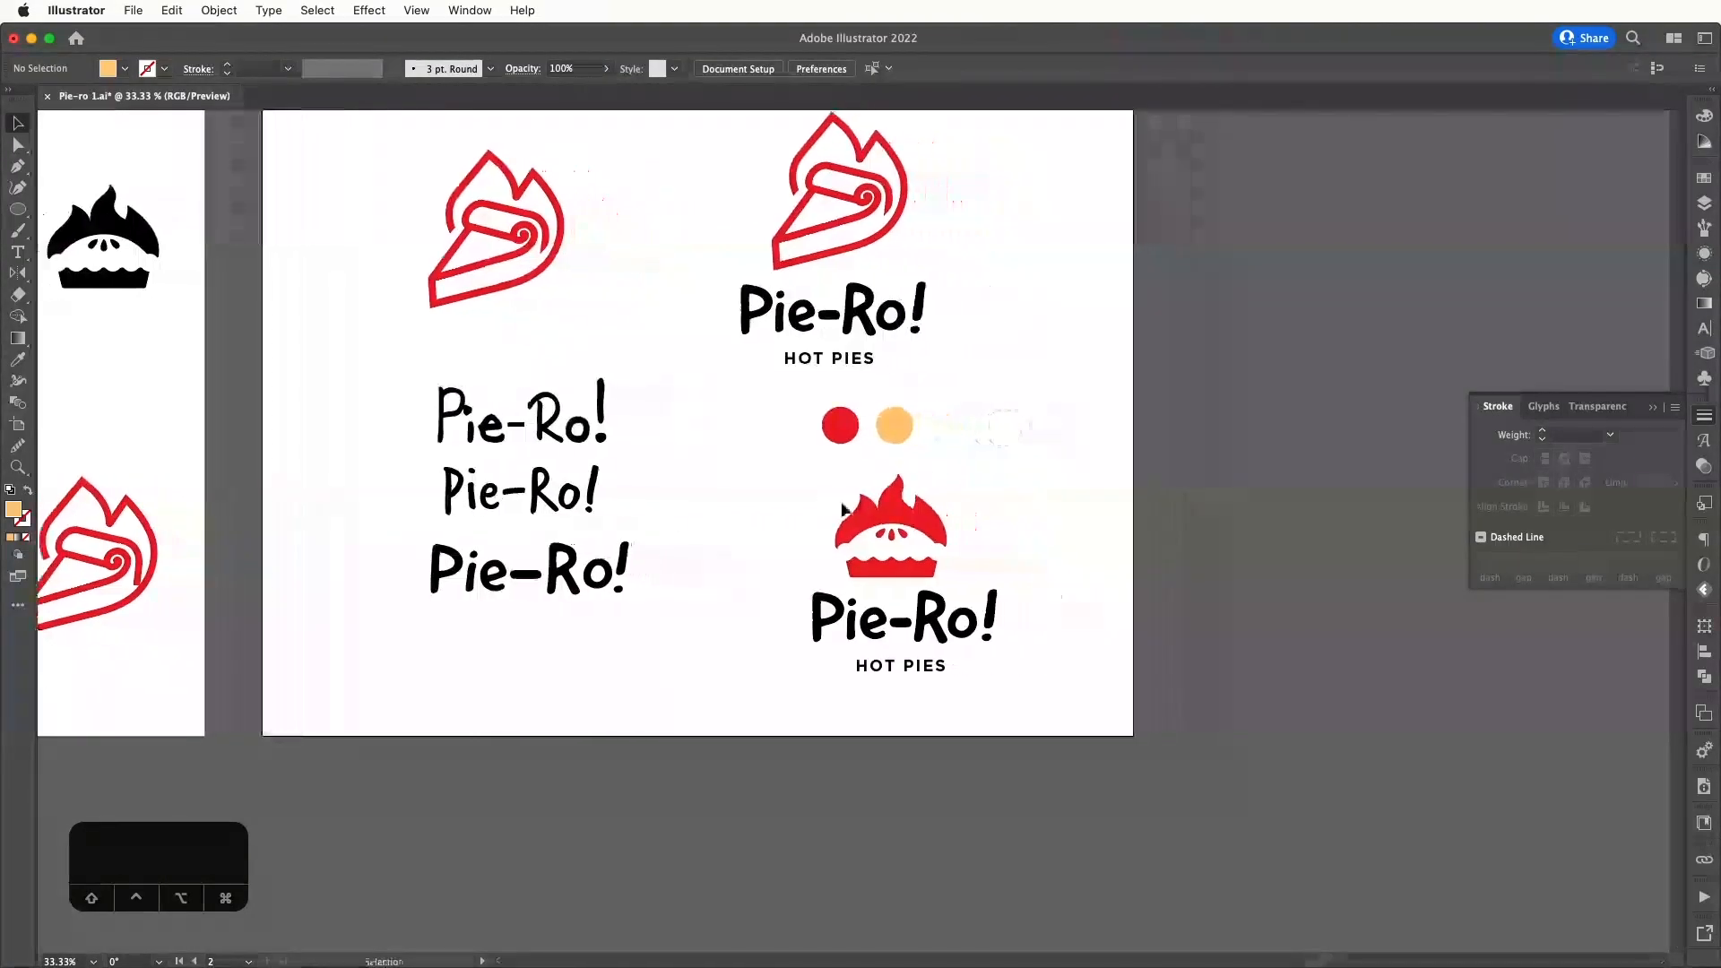
- Draw an orange four-sided background about 953 × 771 px around the whole-pie logo with the Pen tool and send it behind the artwork
click(26, 212)
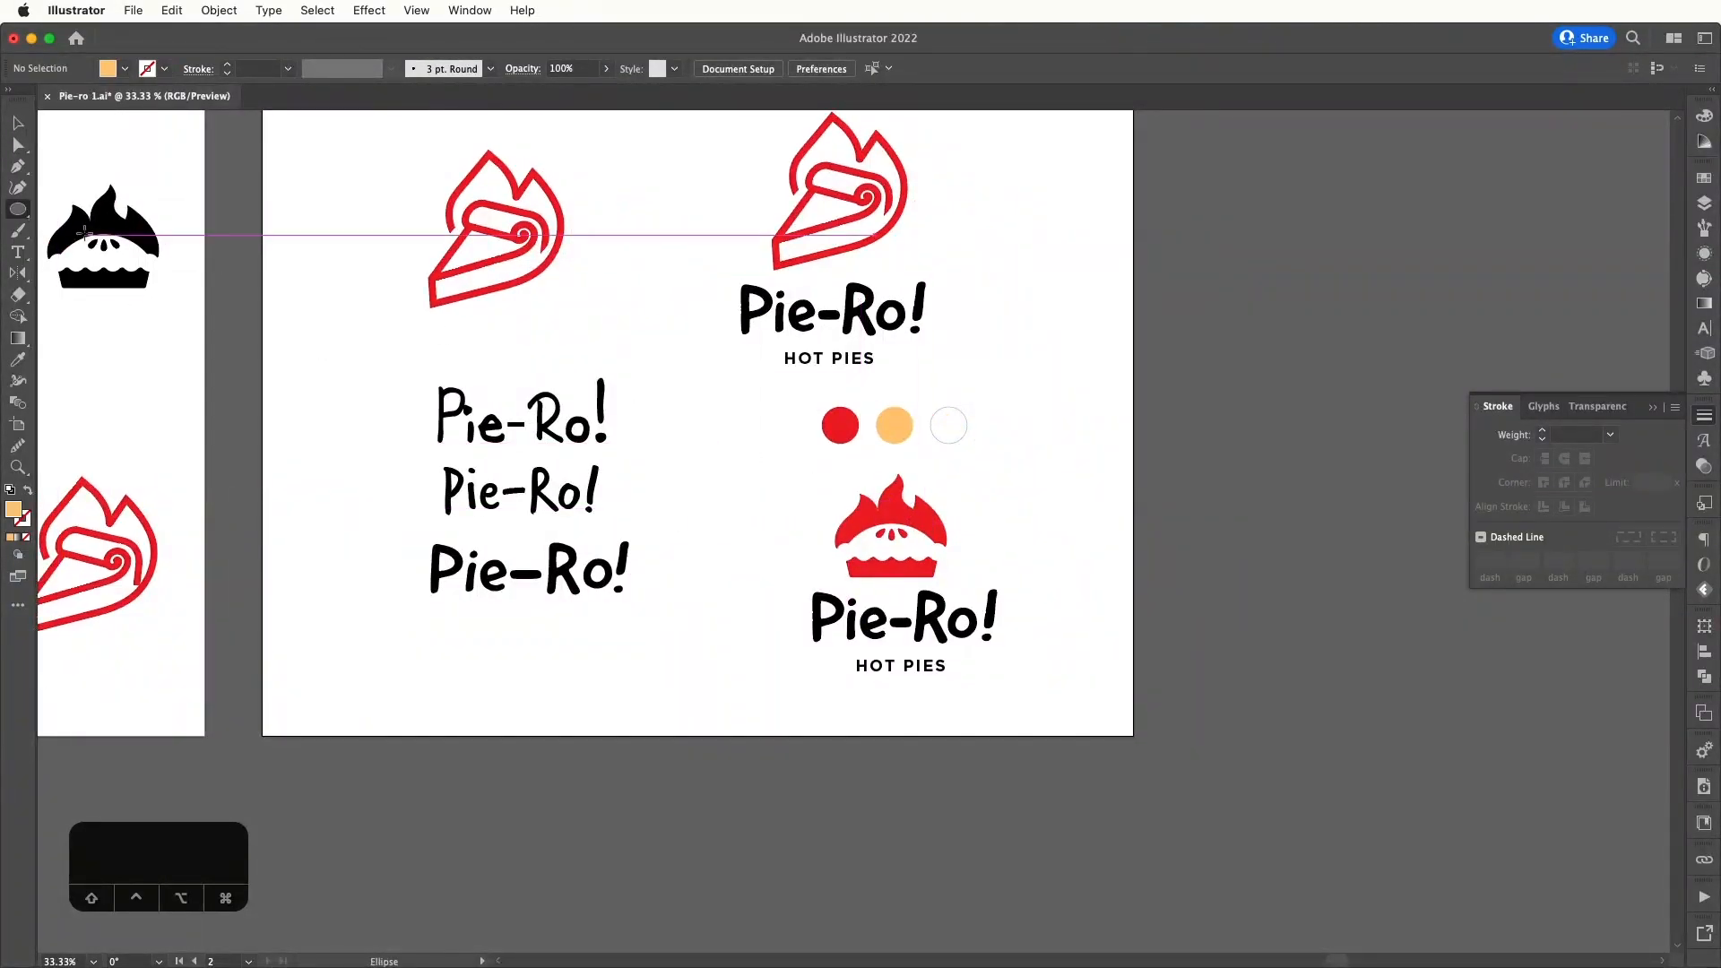
key(p)
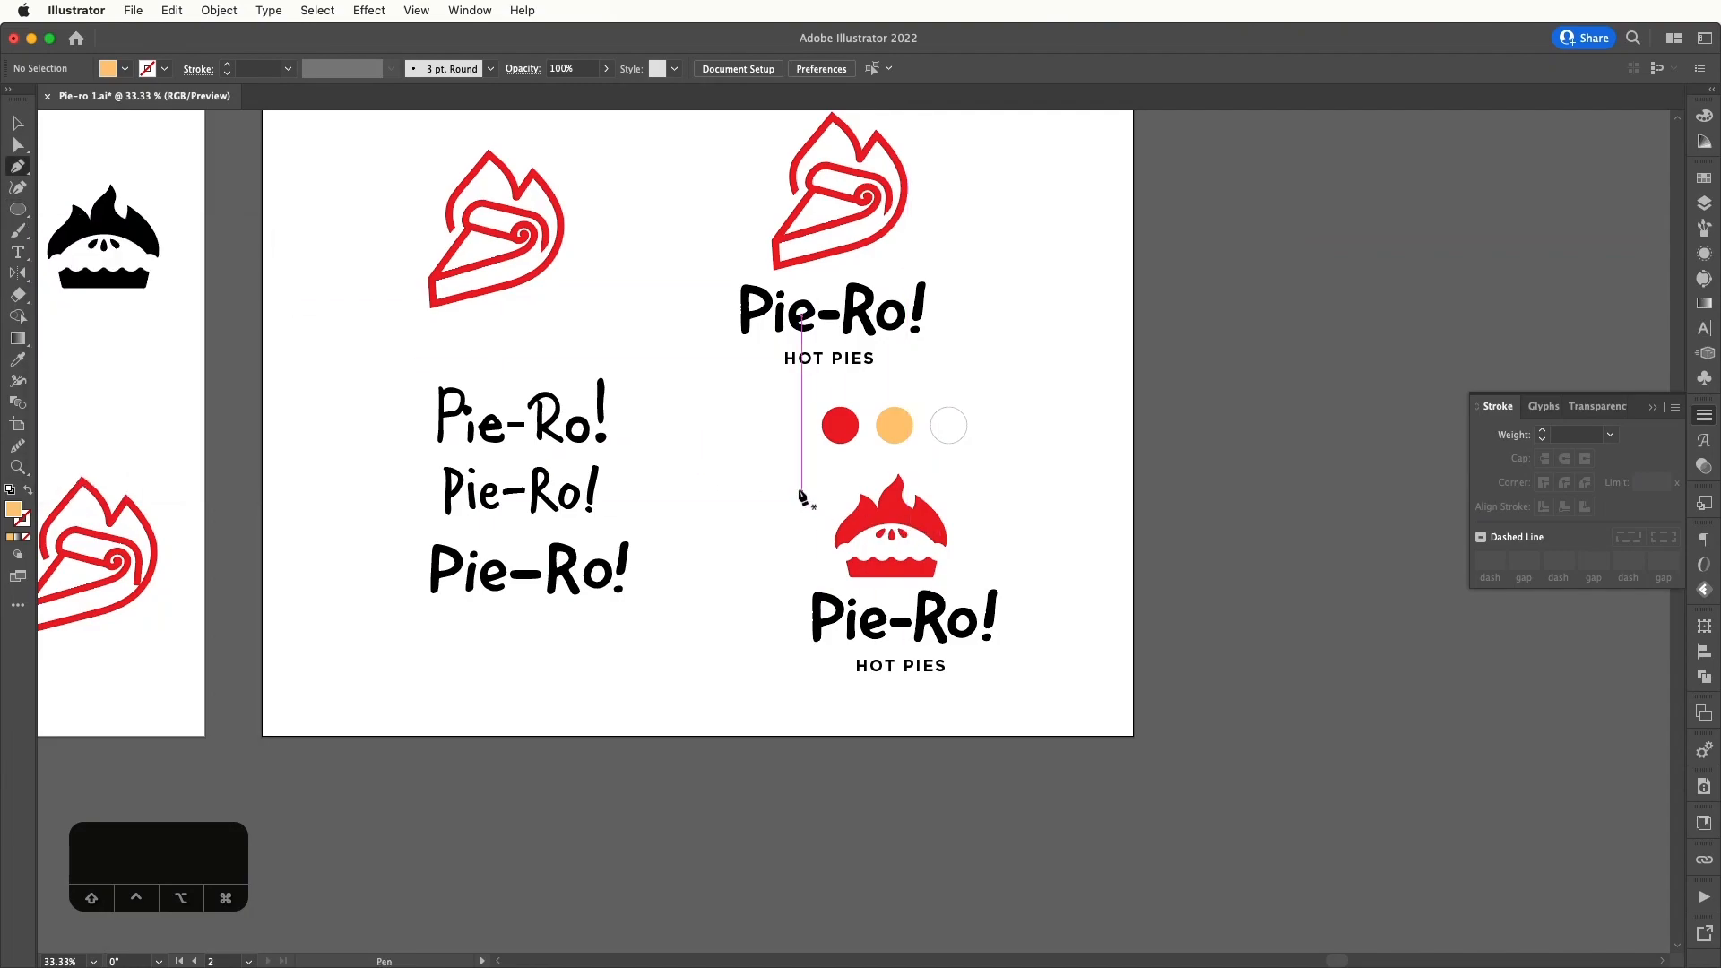
click(774, 467)
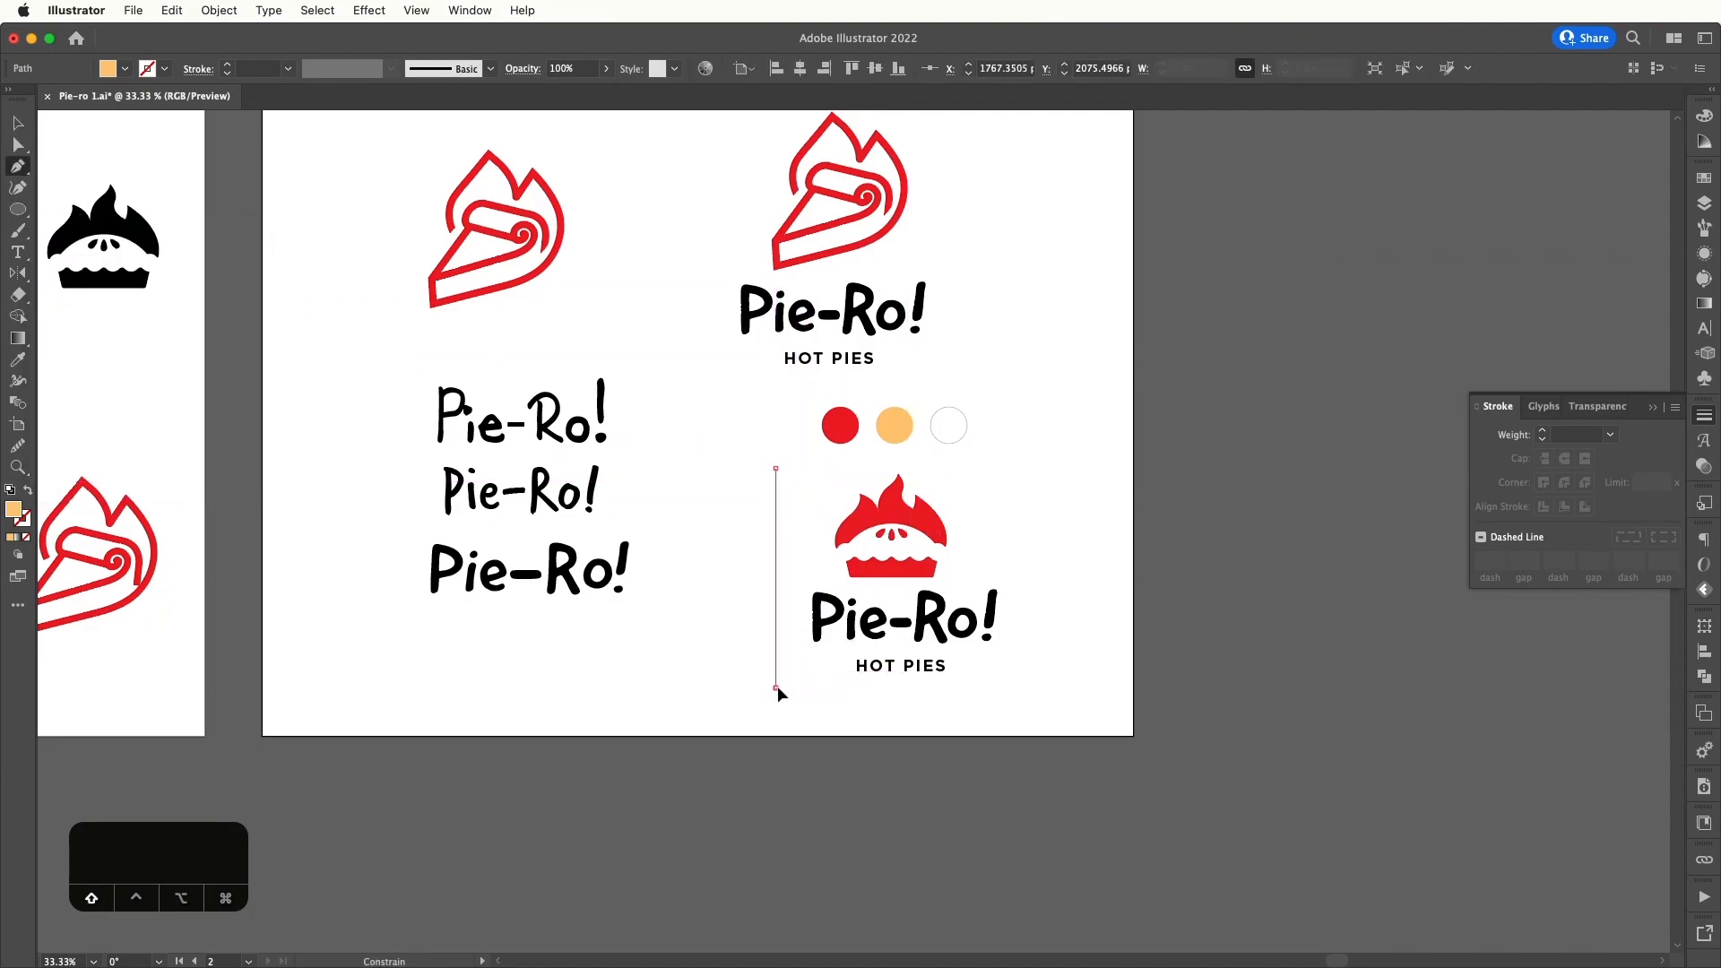
click(776, 687)
click(1052, 688)
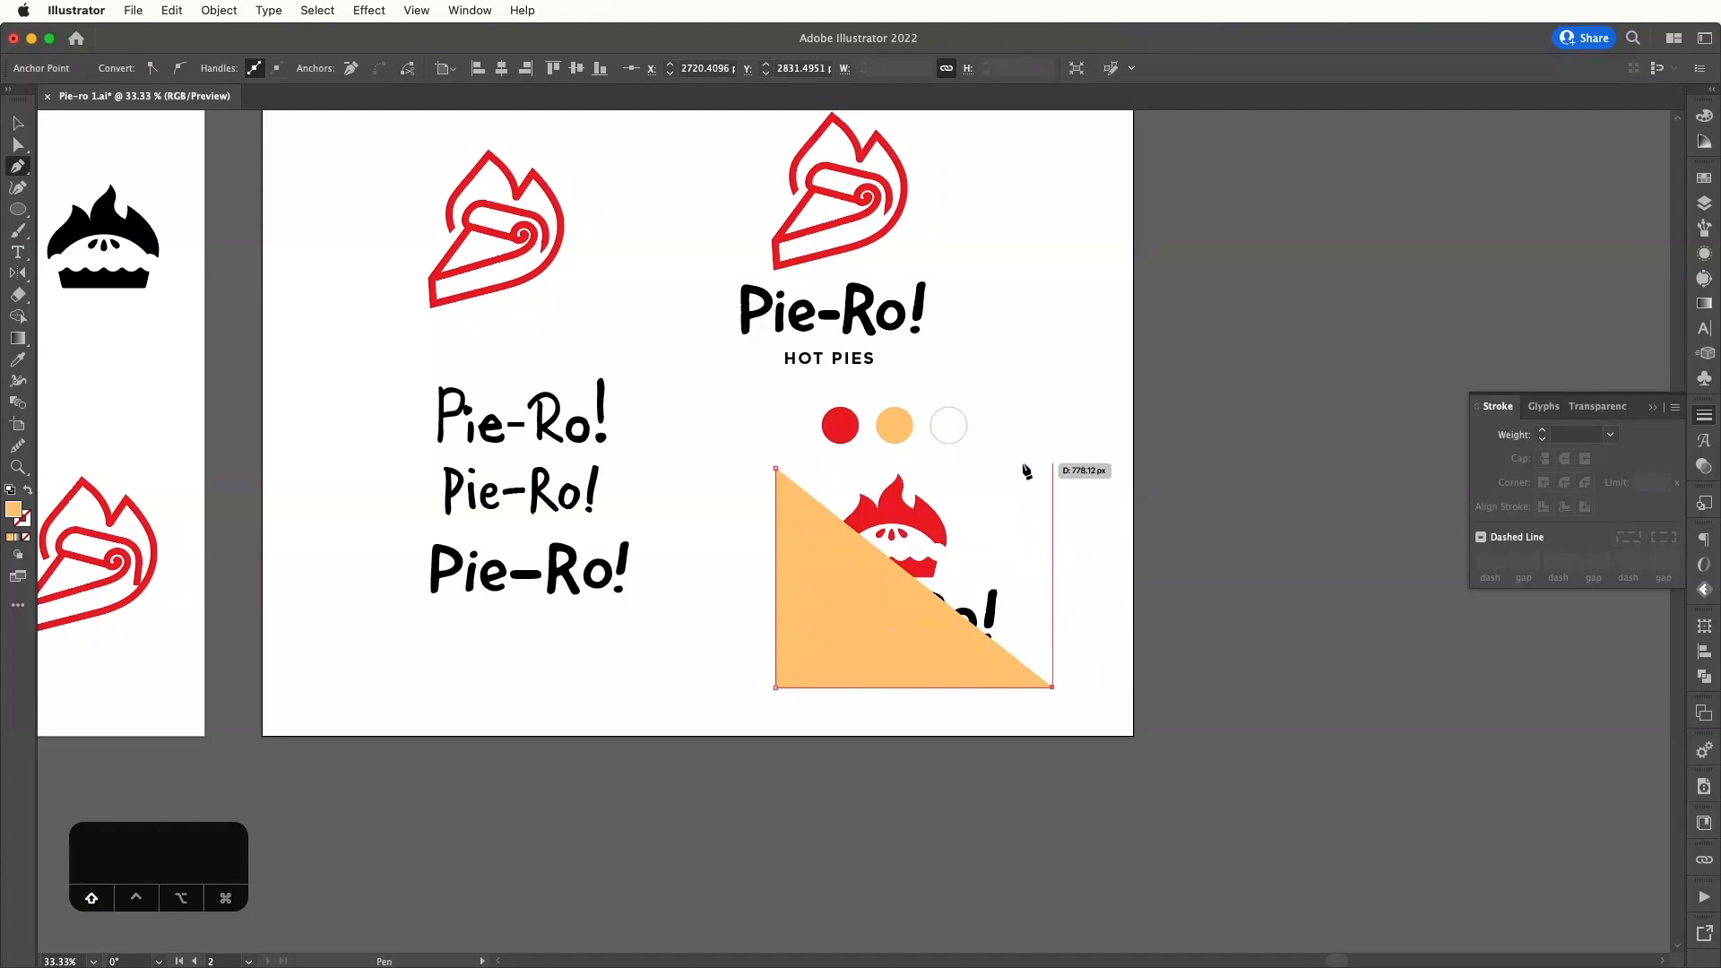
click(1052, 463)
click(776, 466)
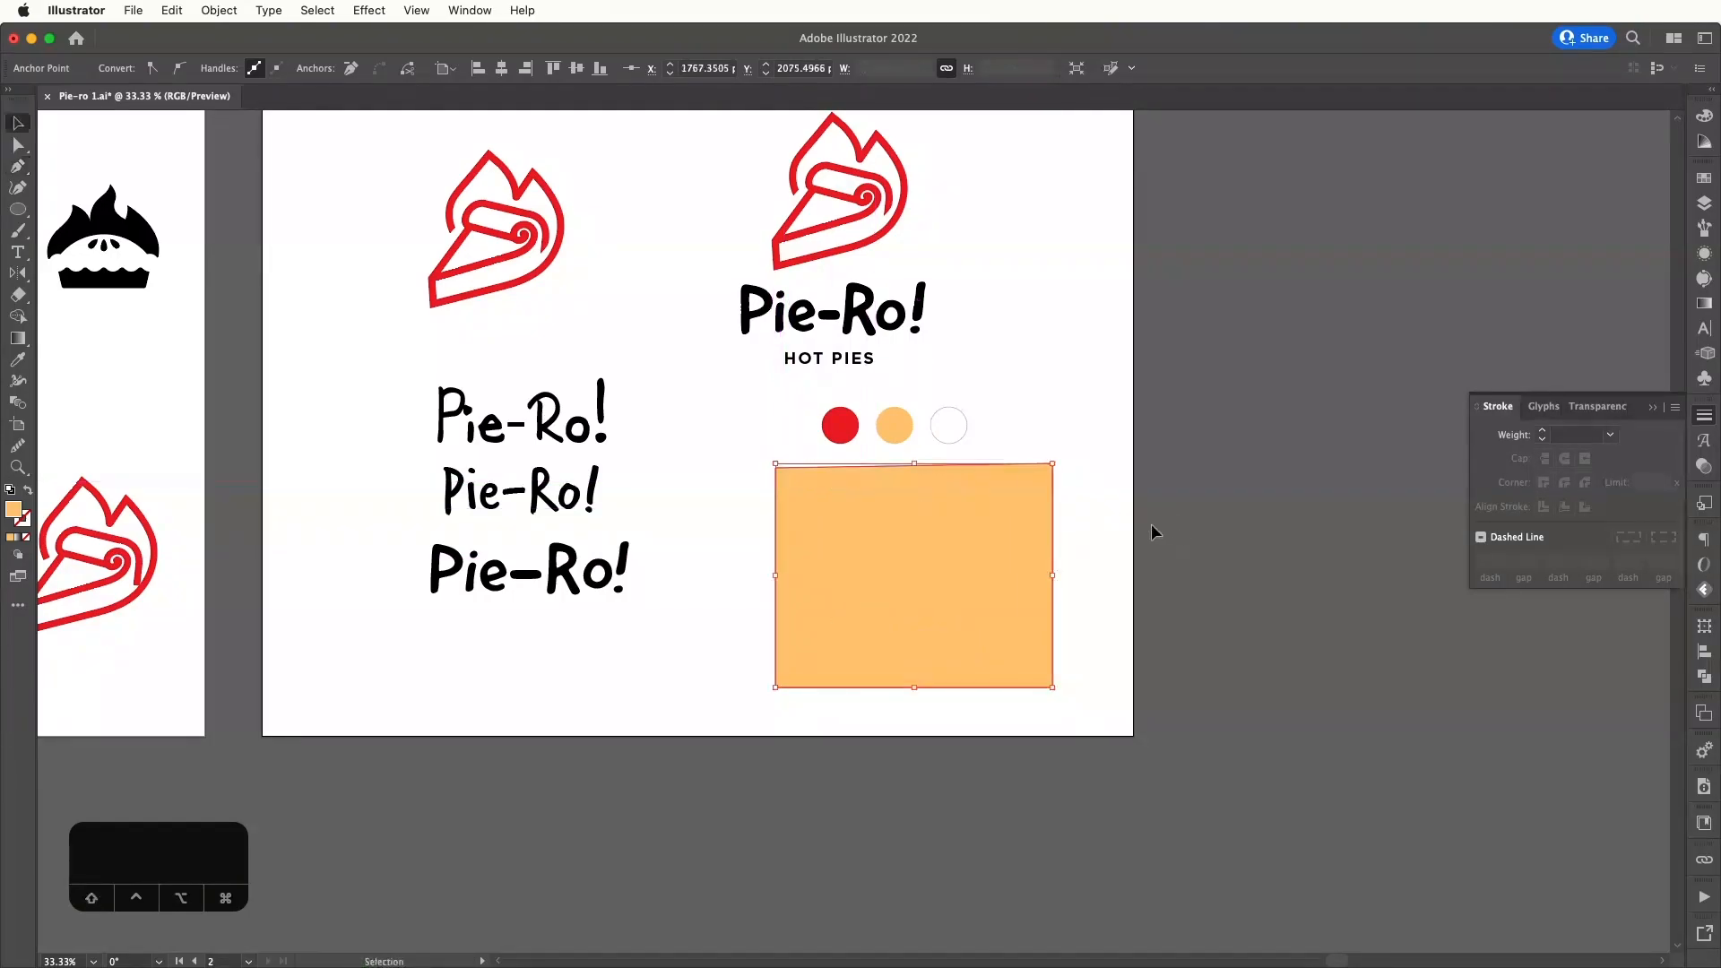
key(v)
key(super+shift+bracketleft)
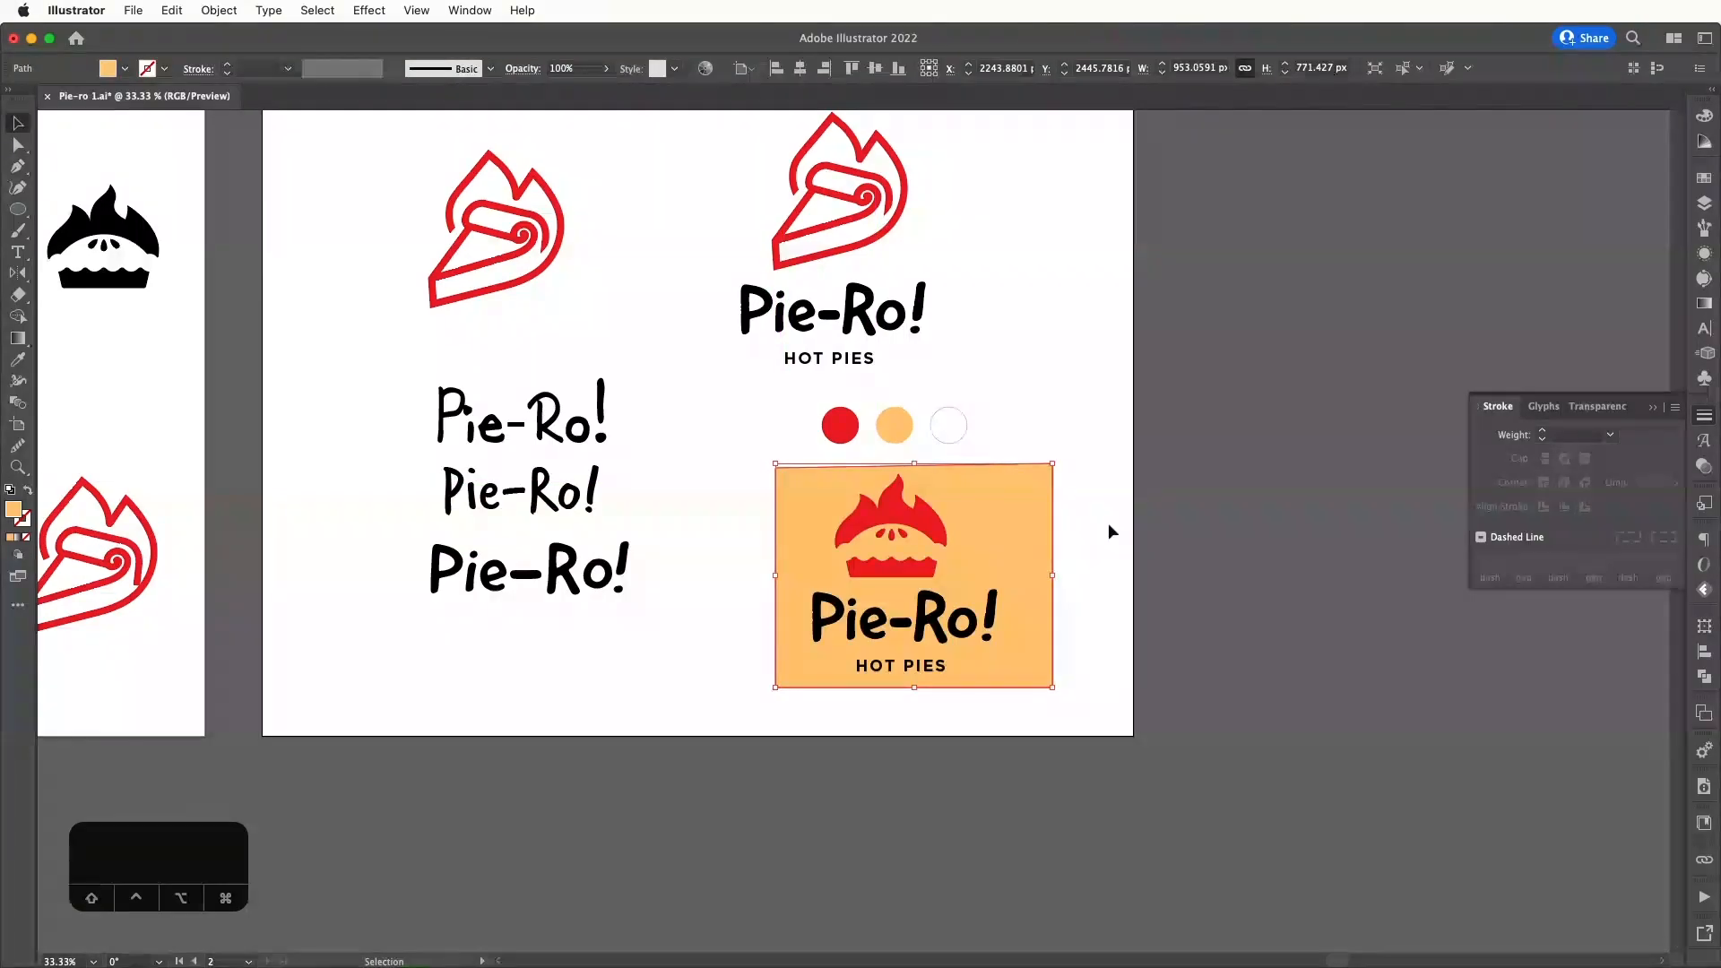
click(1109, 530)
drag(1037, 526, 1083, 539)
click(1110, 536)
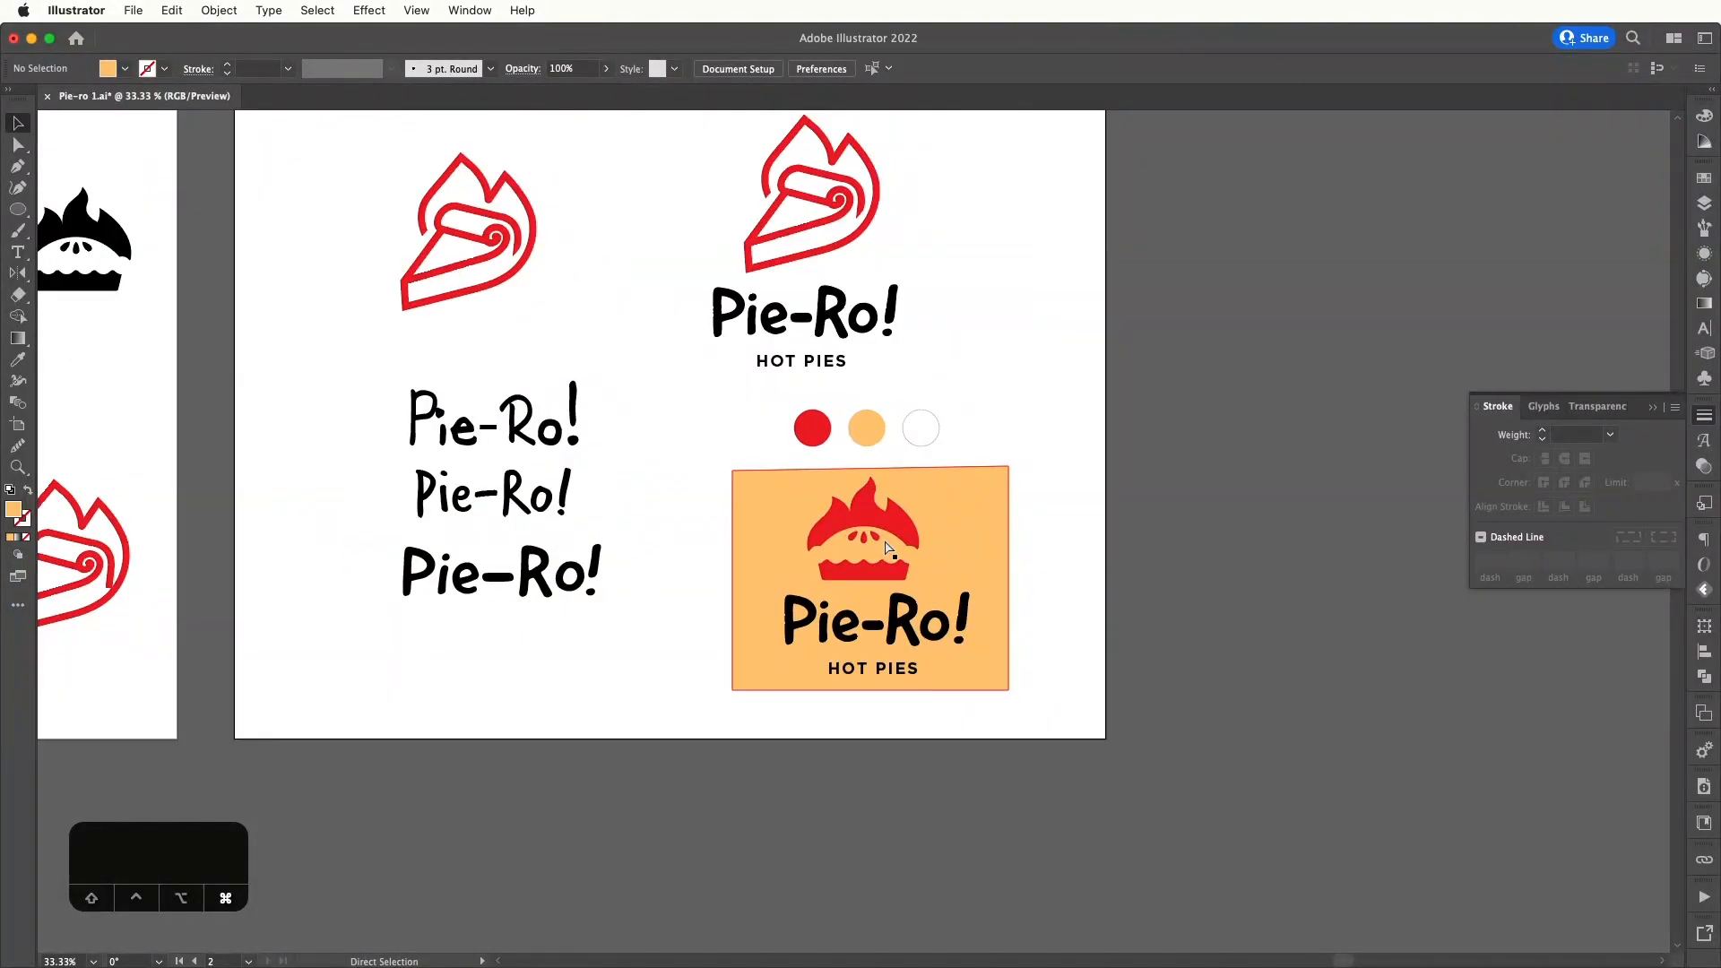
- Try moving individual seeds of the whole-pie icon over the orange background, undoing each move
scroll(886, 547, up, 5)
key(a)
drag(902, 561, 847, 589)
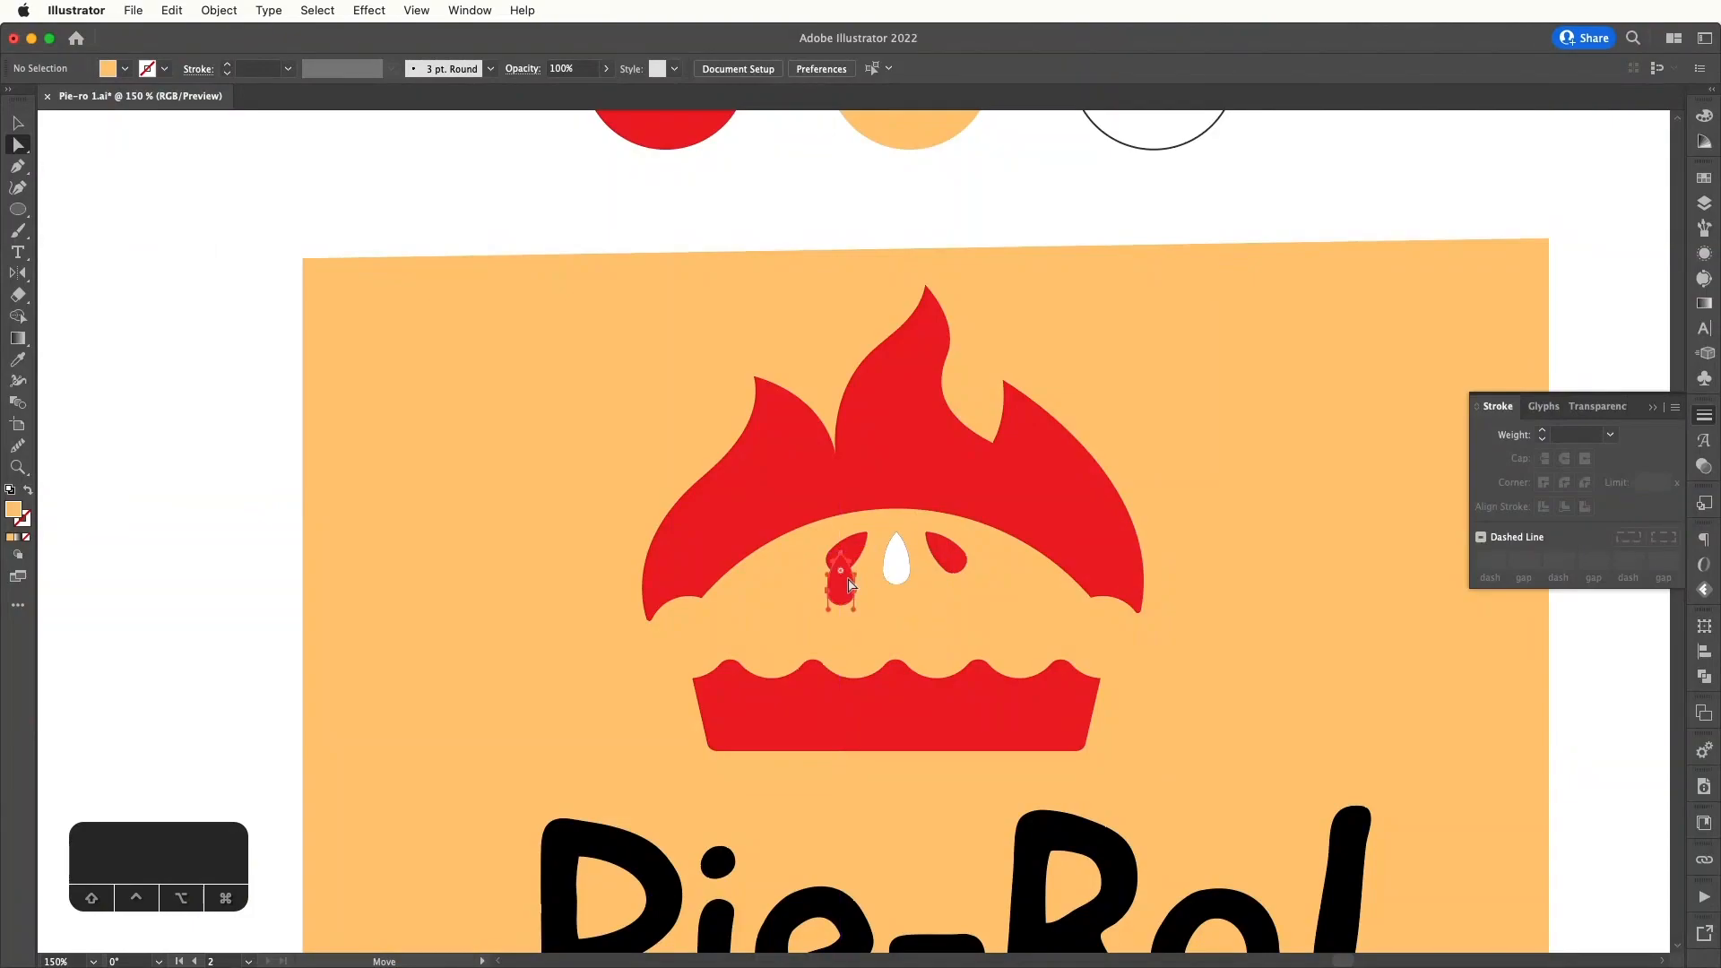
key(super+z)
drag(946, 560, 926, 601)
key(super+z)
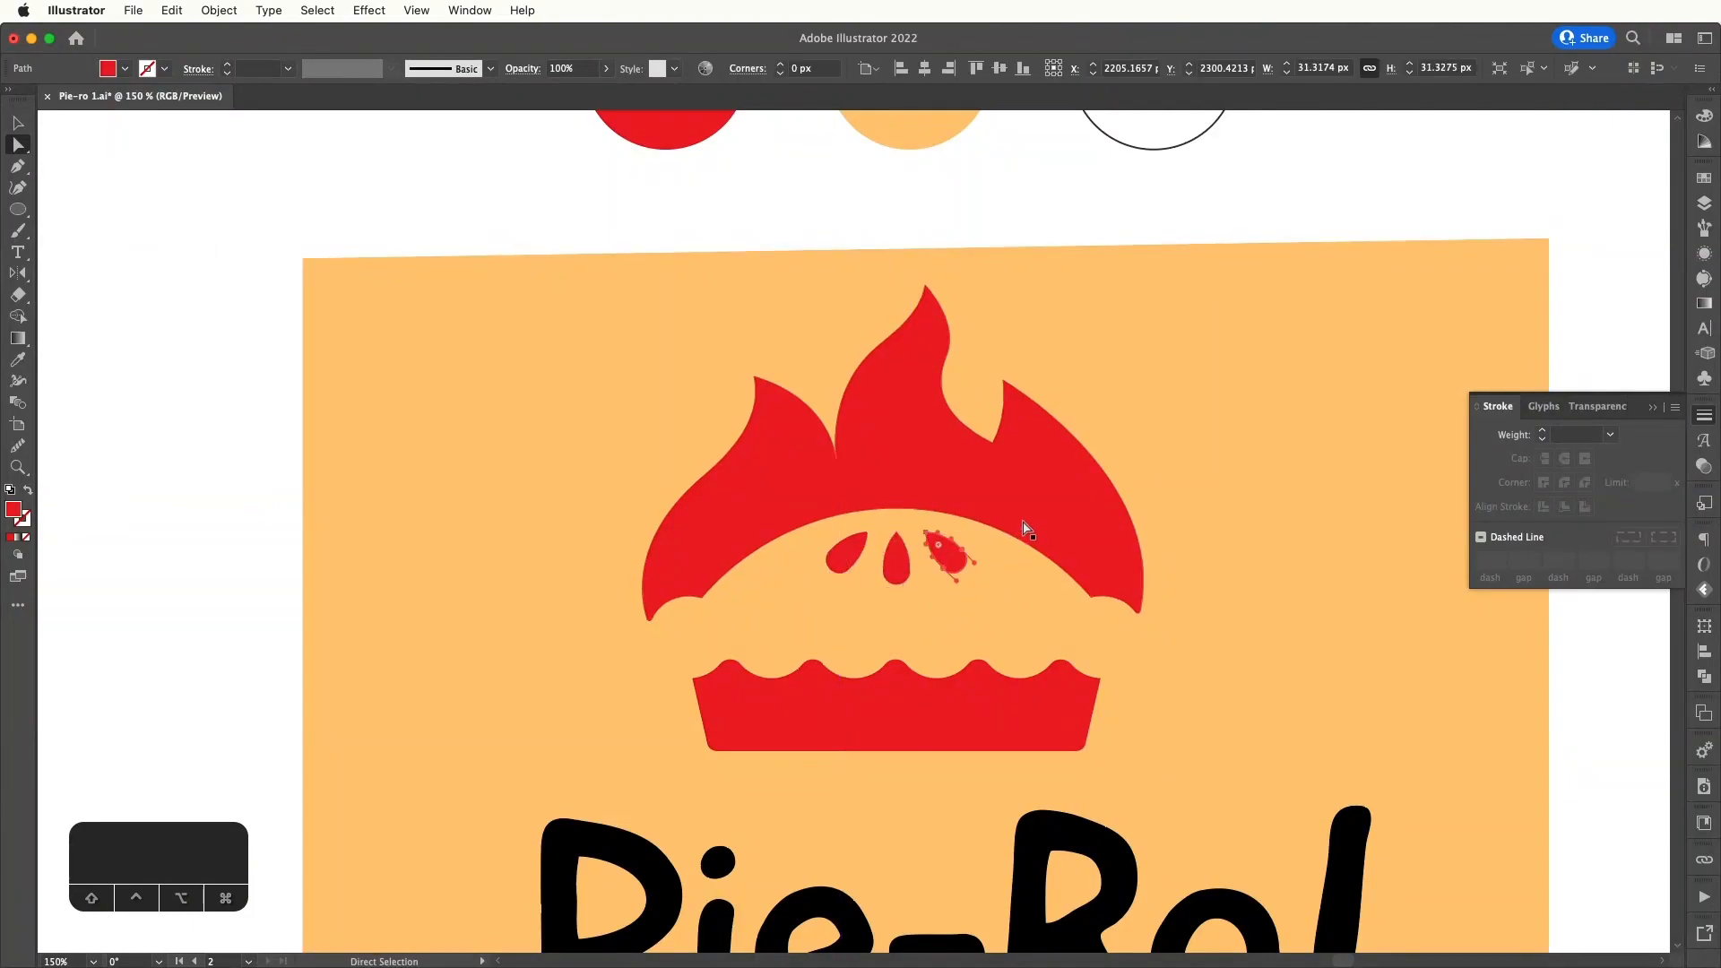
- Shift the orange background sideways until it is clear of the flaming whole-pie icon
key(v)
click(390, 292)
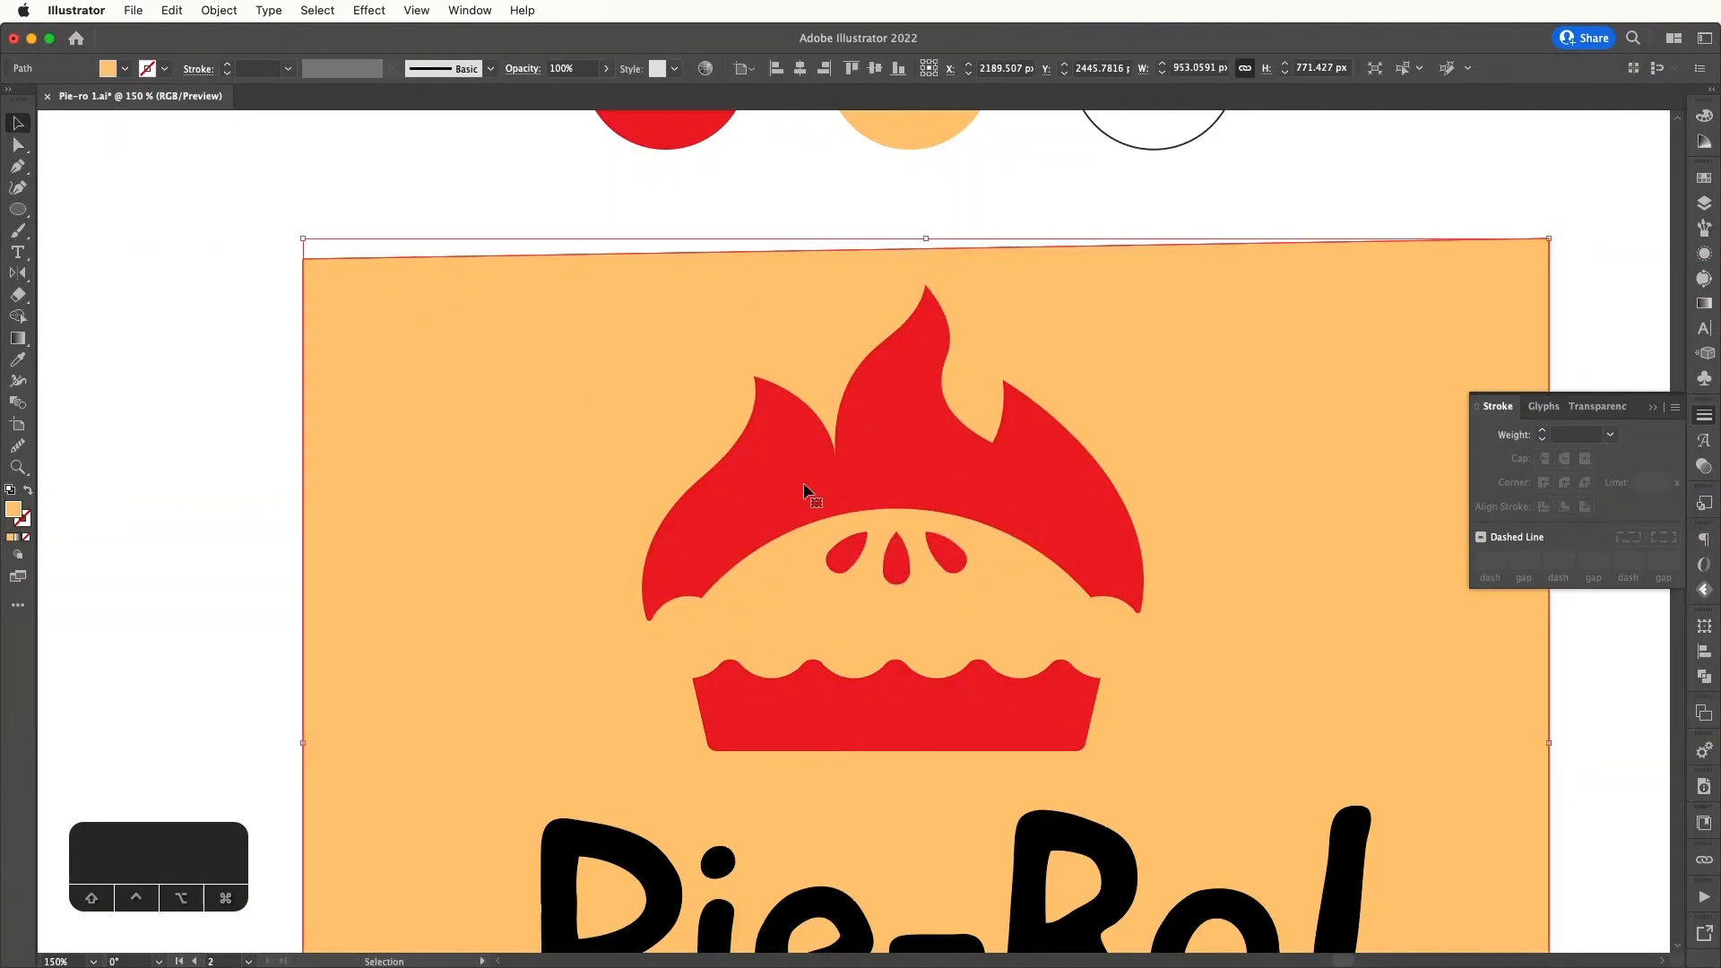
drag(682, 390, 1410, 527)
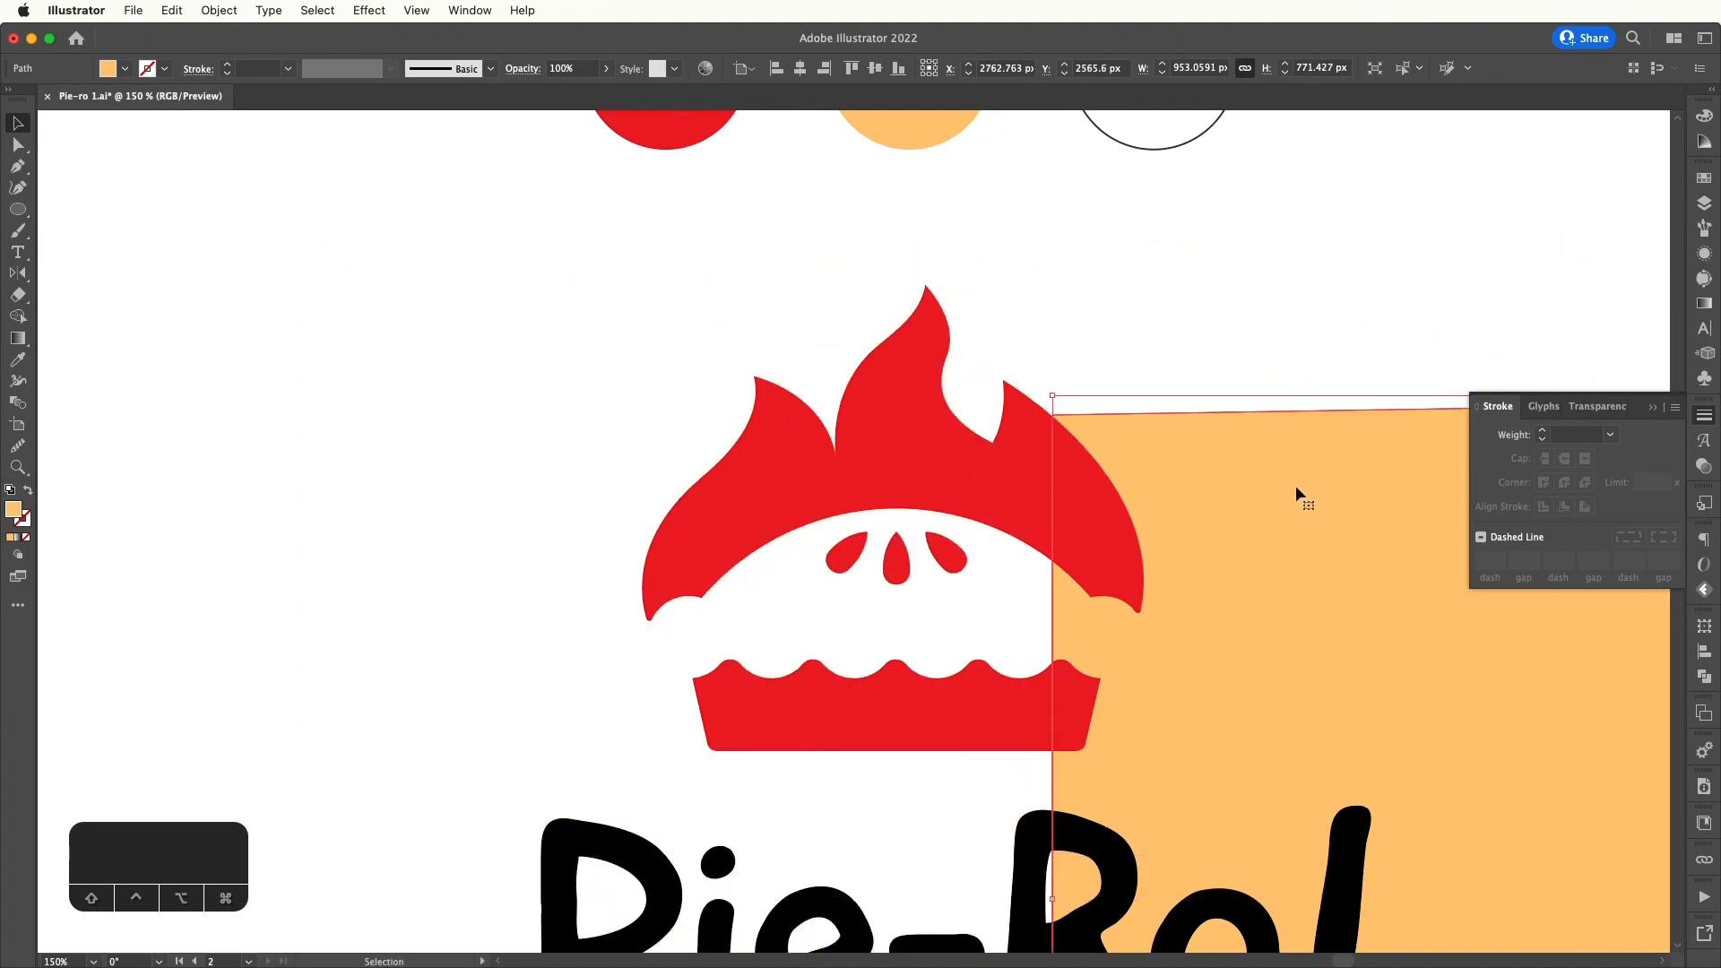
drag(1295, 486, 1457, 492)
- Select the three seeds of the whole-pie icon together, try repositioning within the icon, and undo it
key(a)
click(851, 564)
shift+click(897, 560)
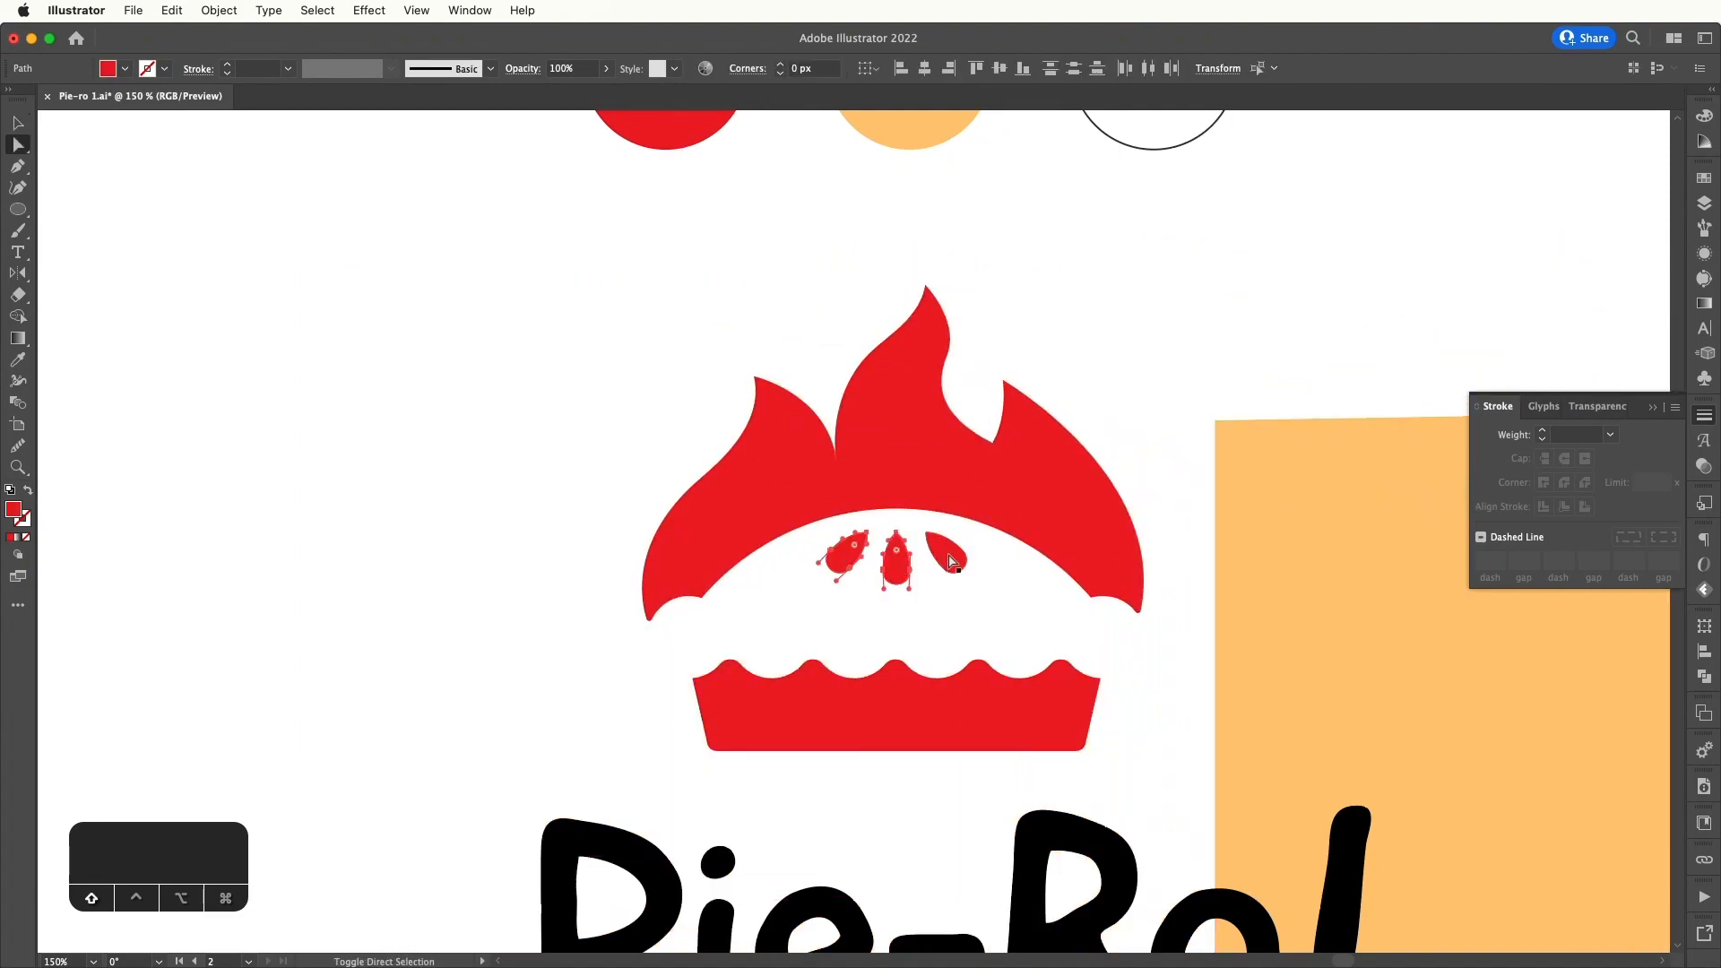
shift+click(943, 557)
drag(819, 526, 911, 561)
key(super+z)
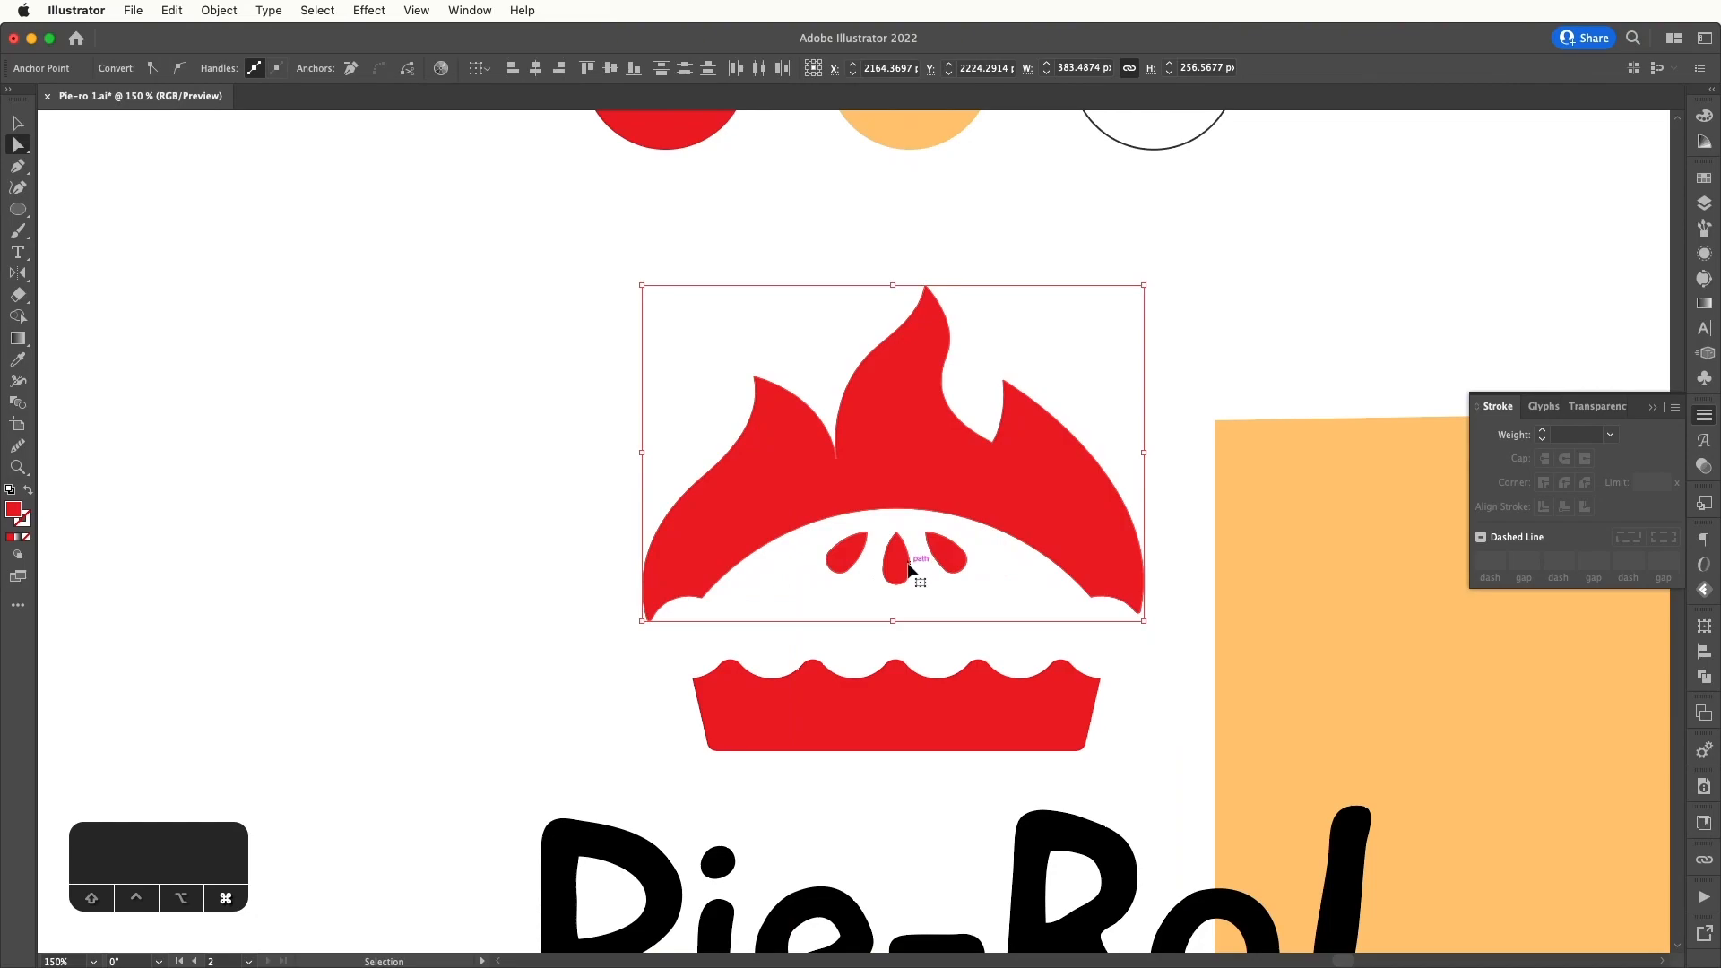
click(811, 600)
drag(811, 600, 981, 531)
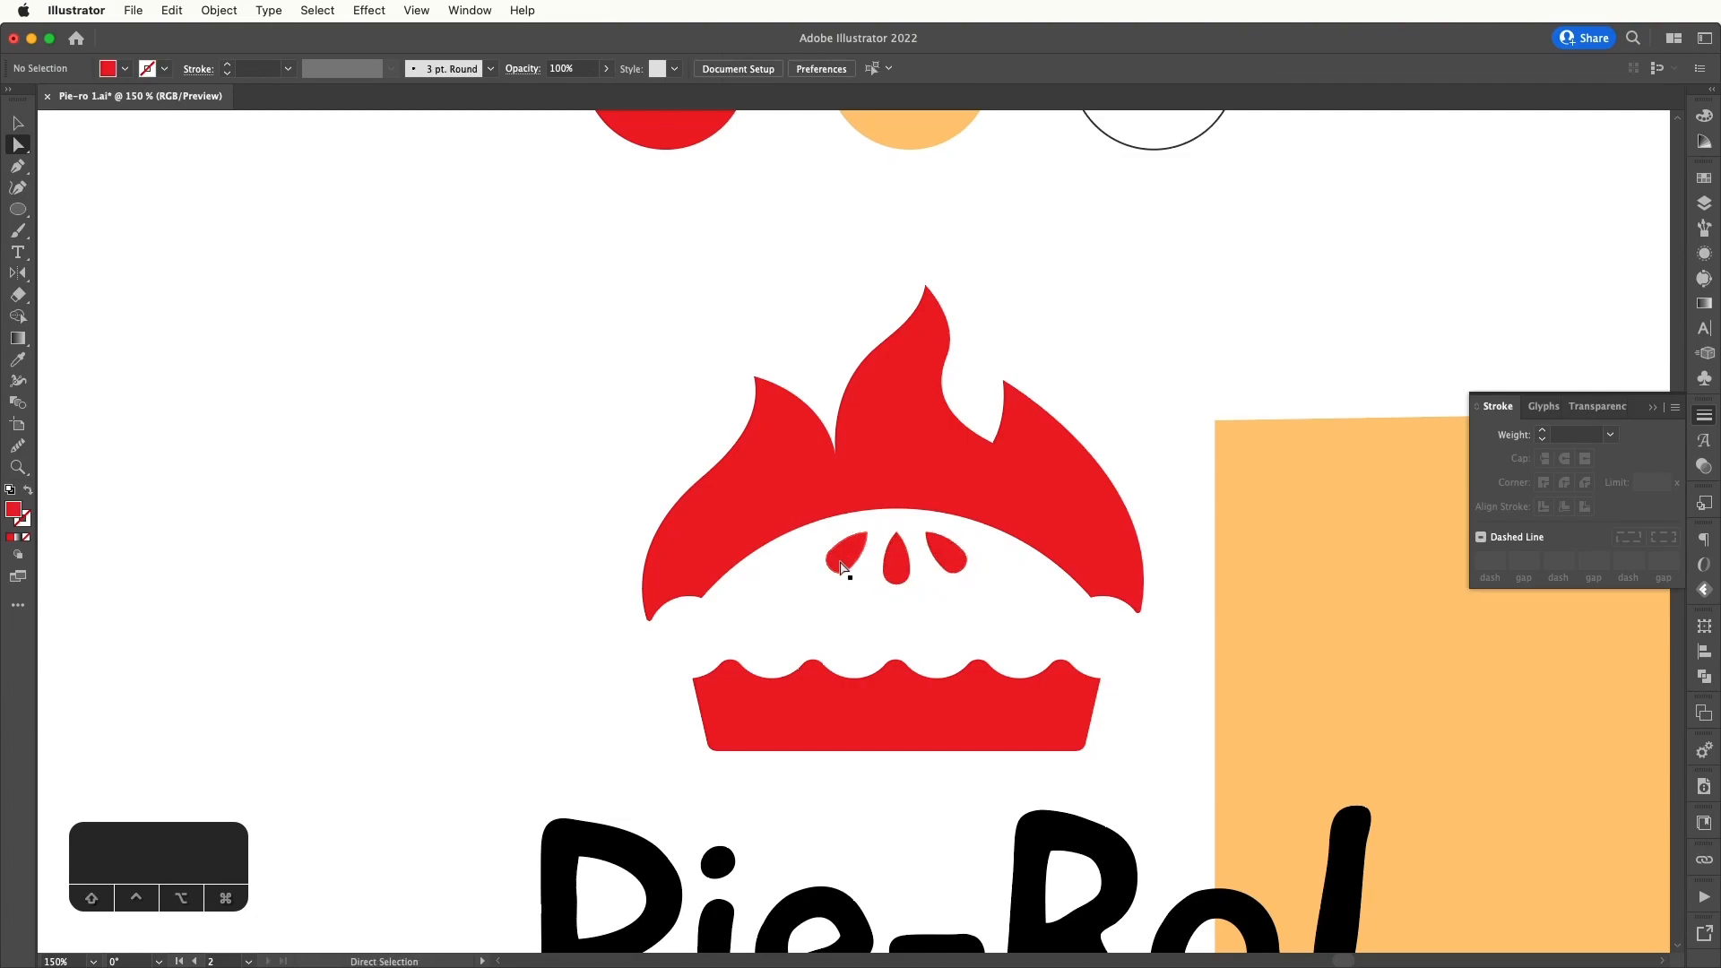
- Try moving the whole flaming pie icon, its flame shape and its pie base separately, undoing each move
key(v)
drag(970, 473, 855, 429)
key(super+z)
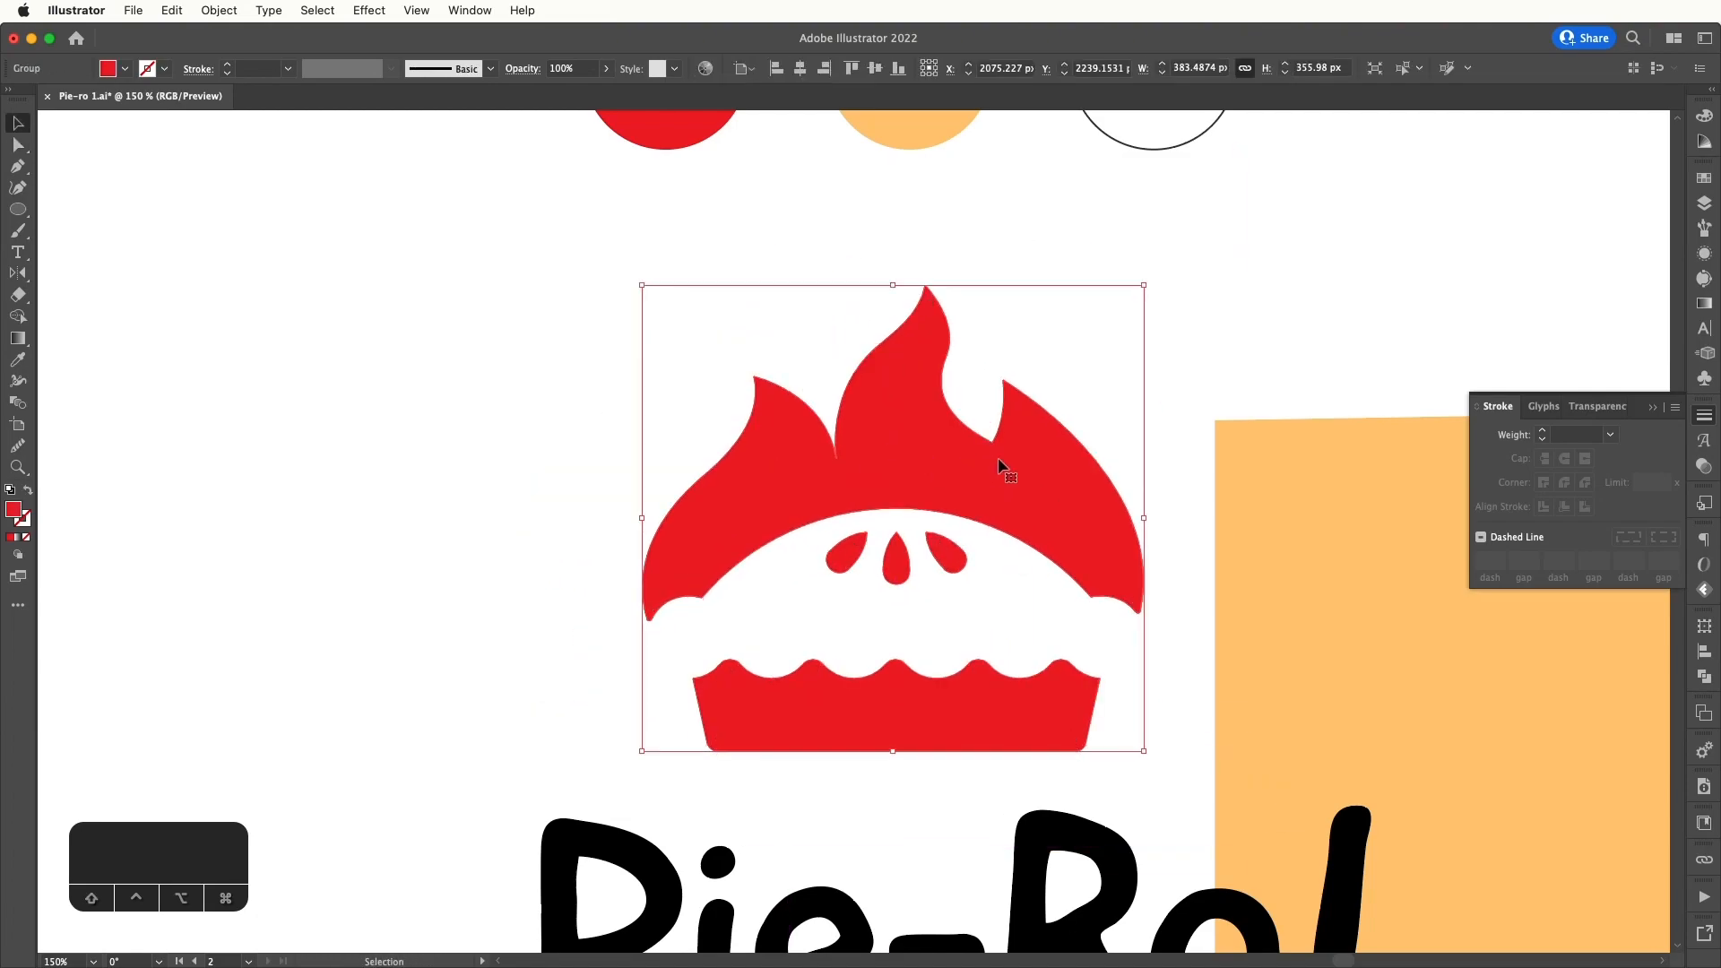
key(a)
drag(1075, 435, 842, 416)
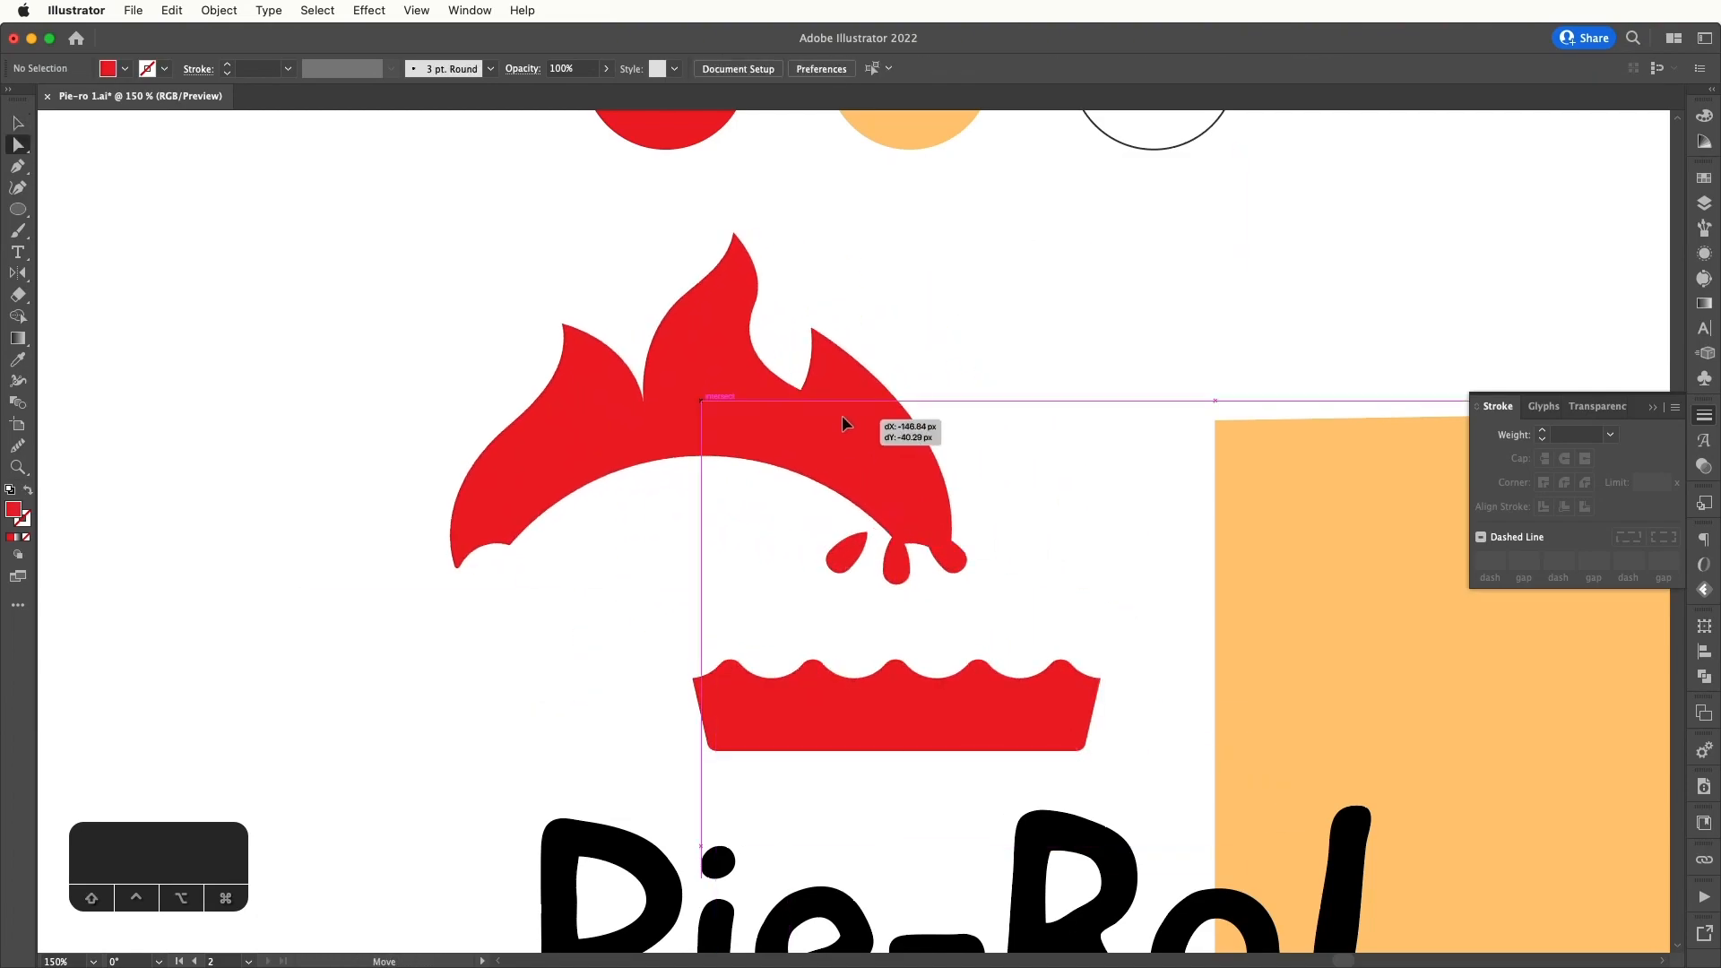
key(super+z)
drag(1016, 726, 809, 751)
key(super+z)
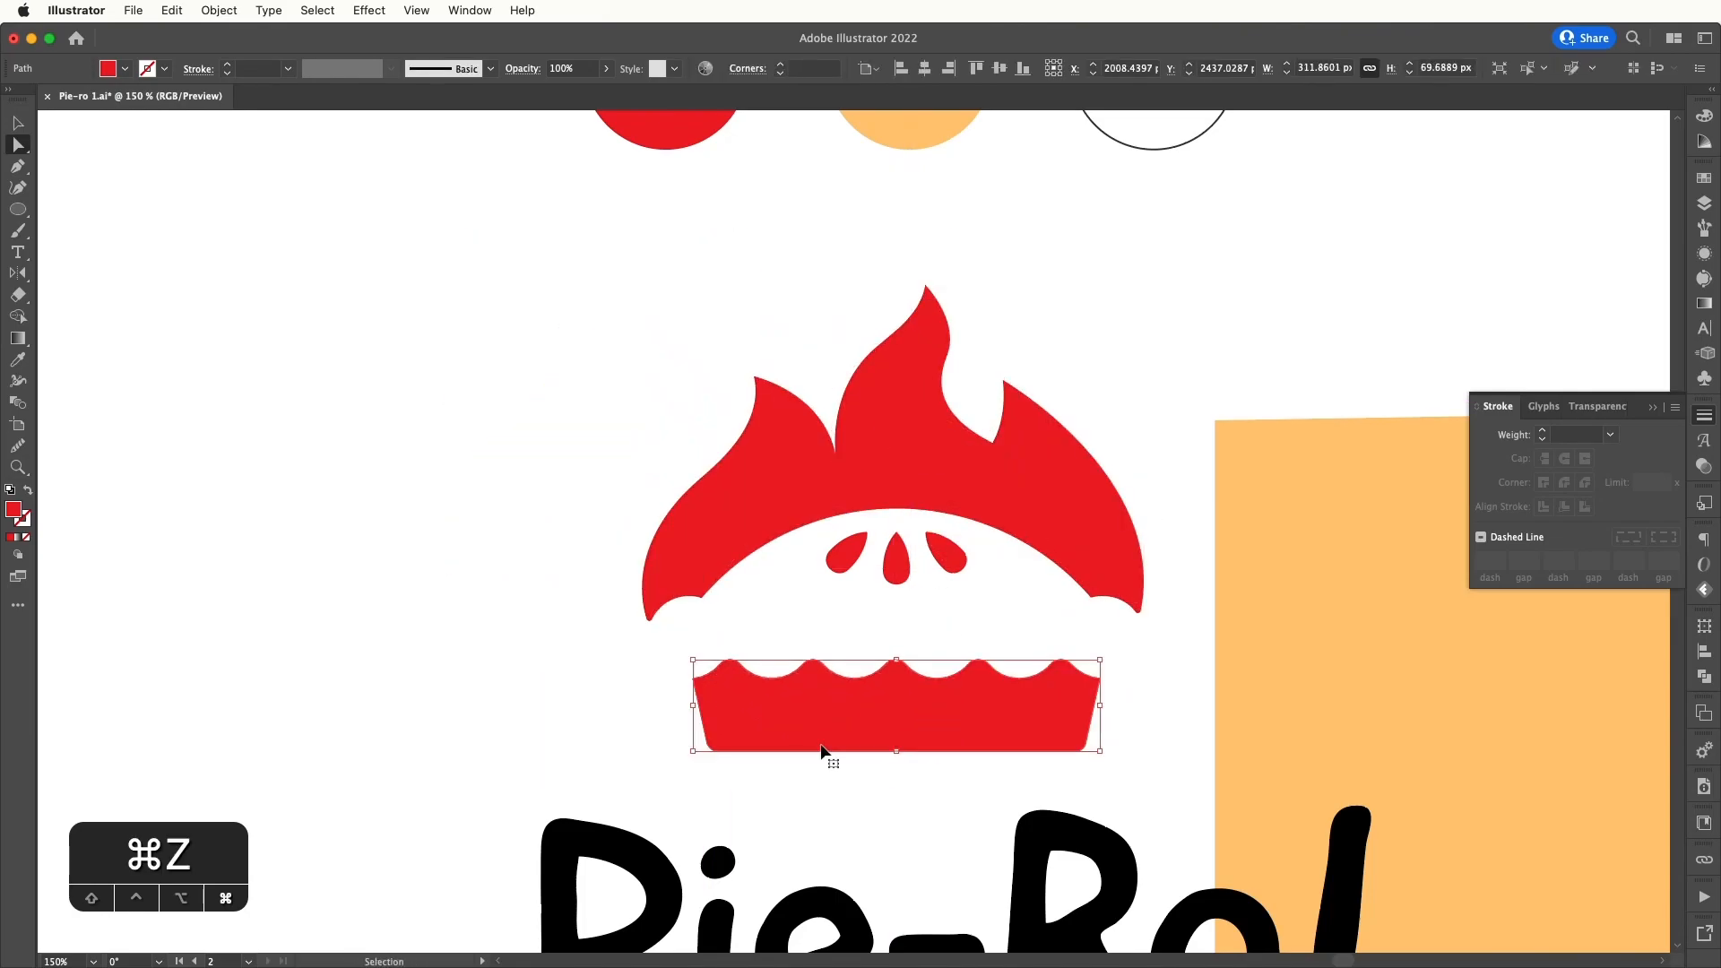
- Examine the whole-pie icon's paths in outline view and return to the colour preview
key(super+y)
click(958, 658)
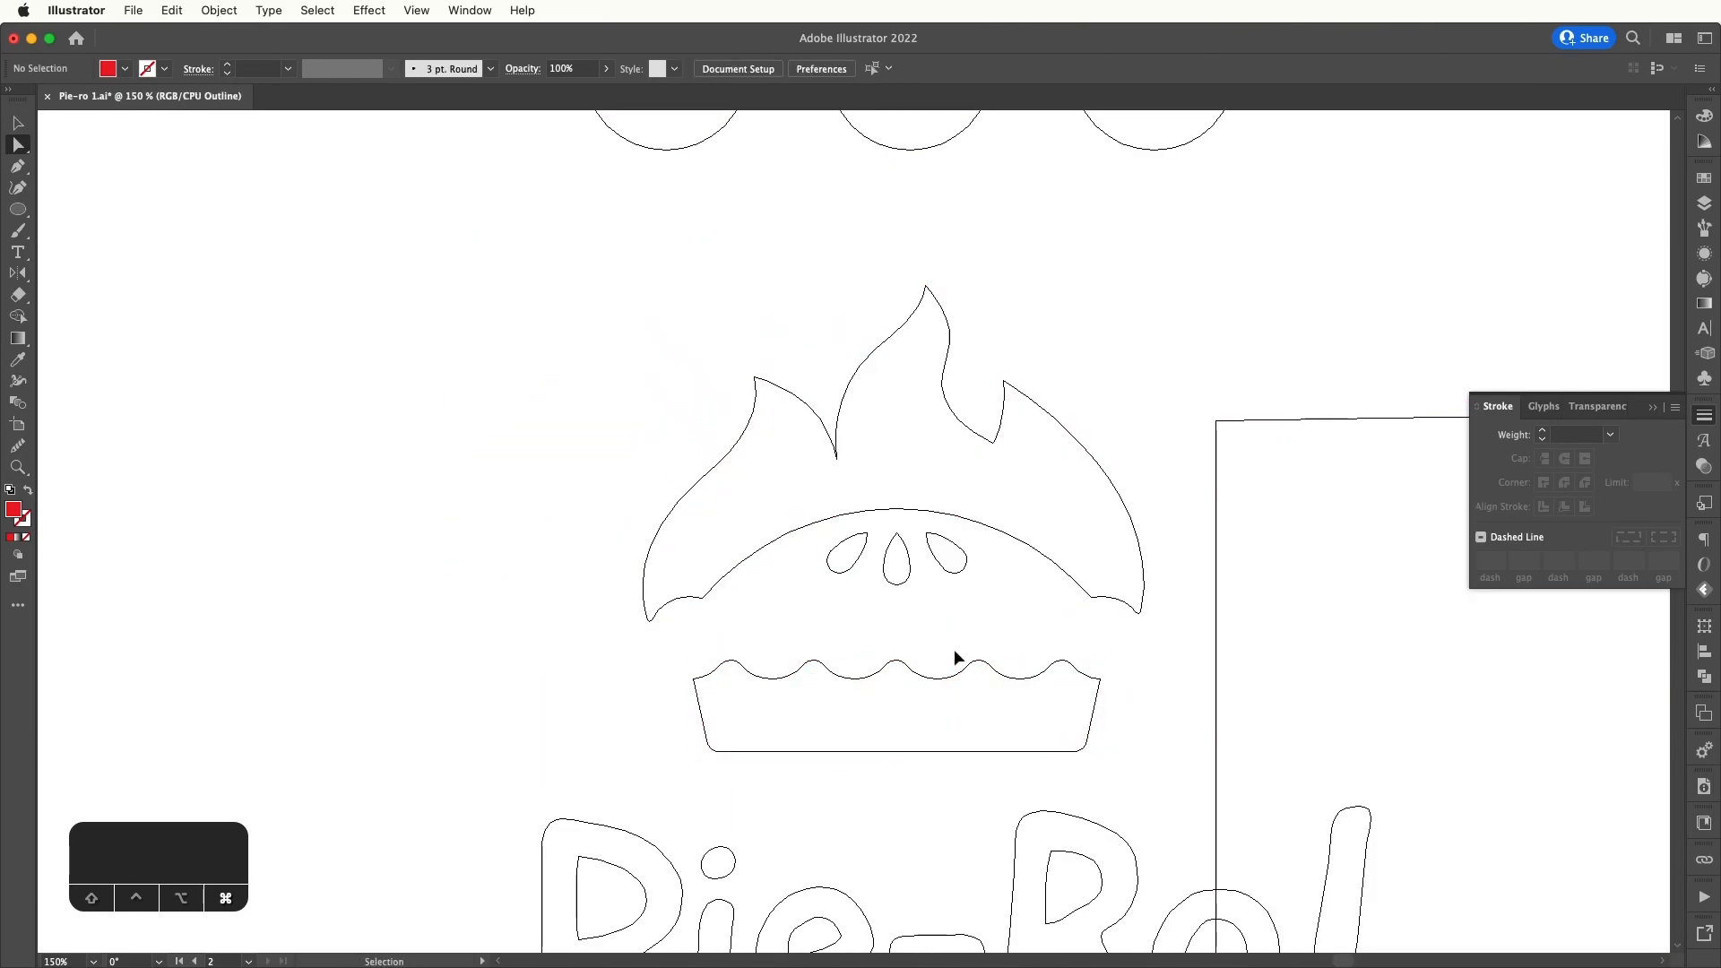
key(super+y)
- Move the orange background back behind the whole-pie logo and enlarge it slightly
key(super+minus)
key(super+minus)
key(super+minus)
key(super+minus)
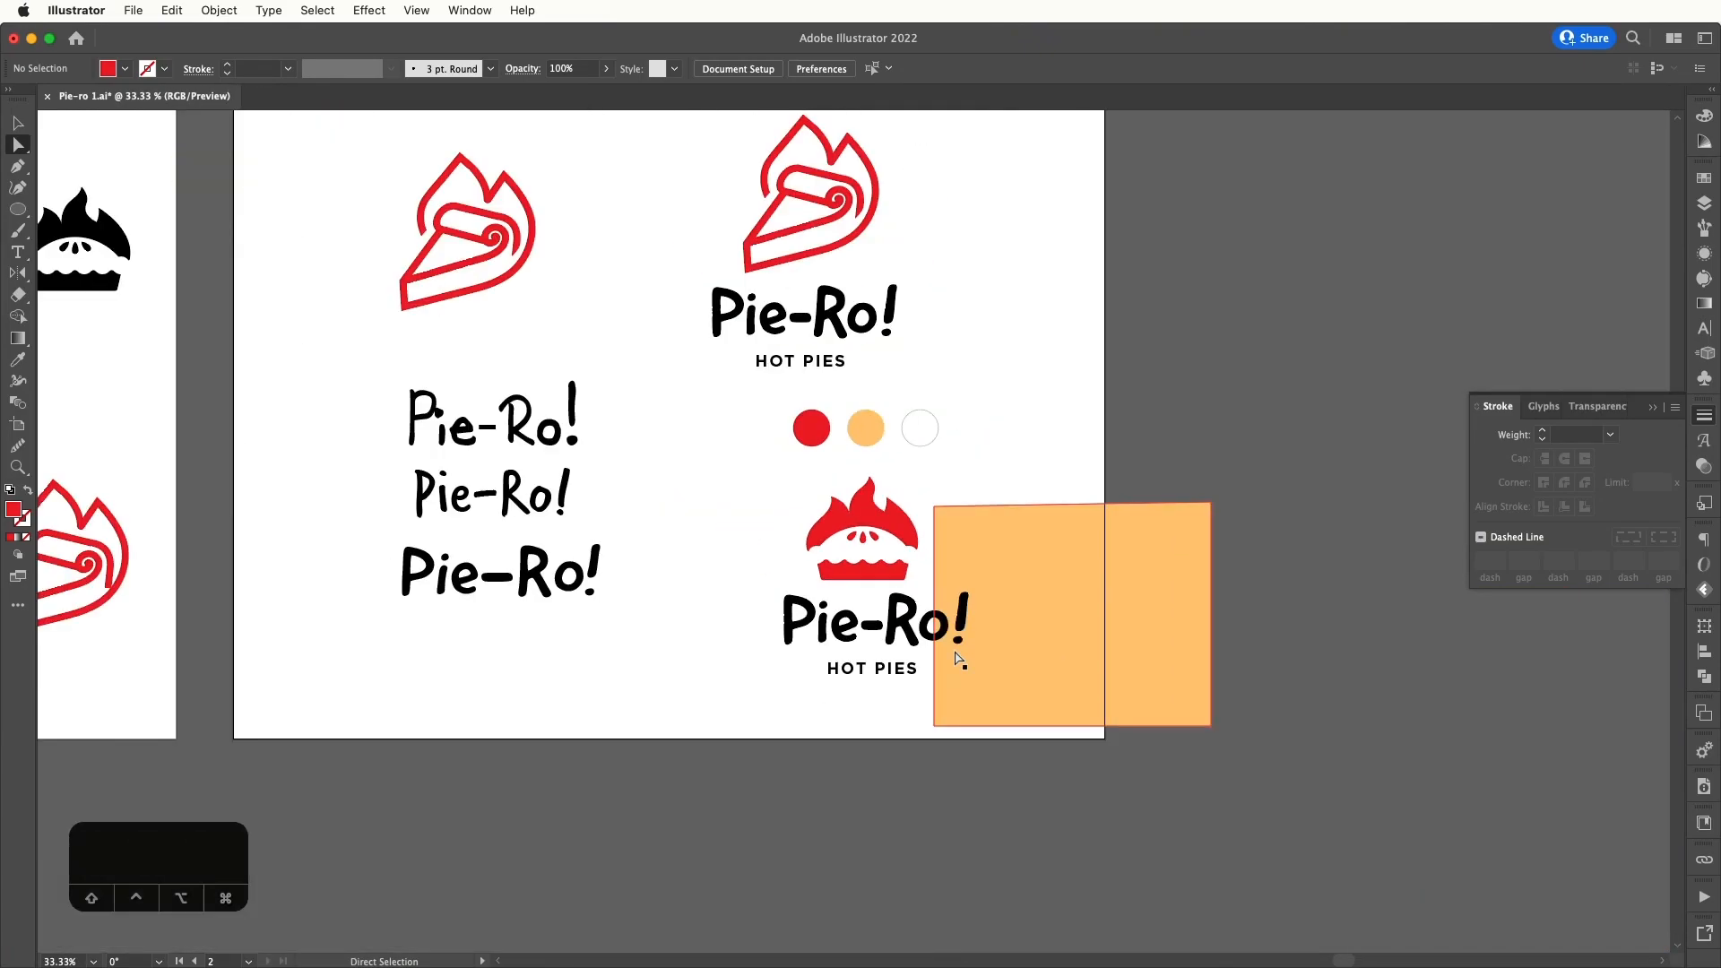
key(v)
drag(1084, 634, 882, 606)
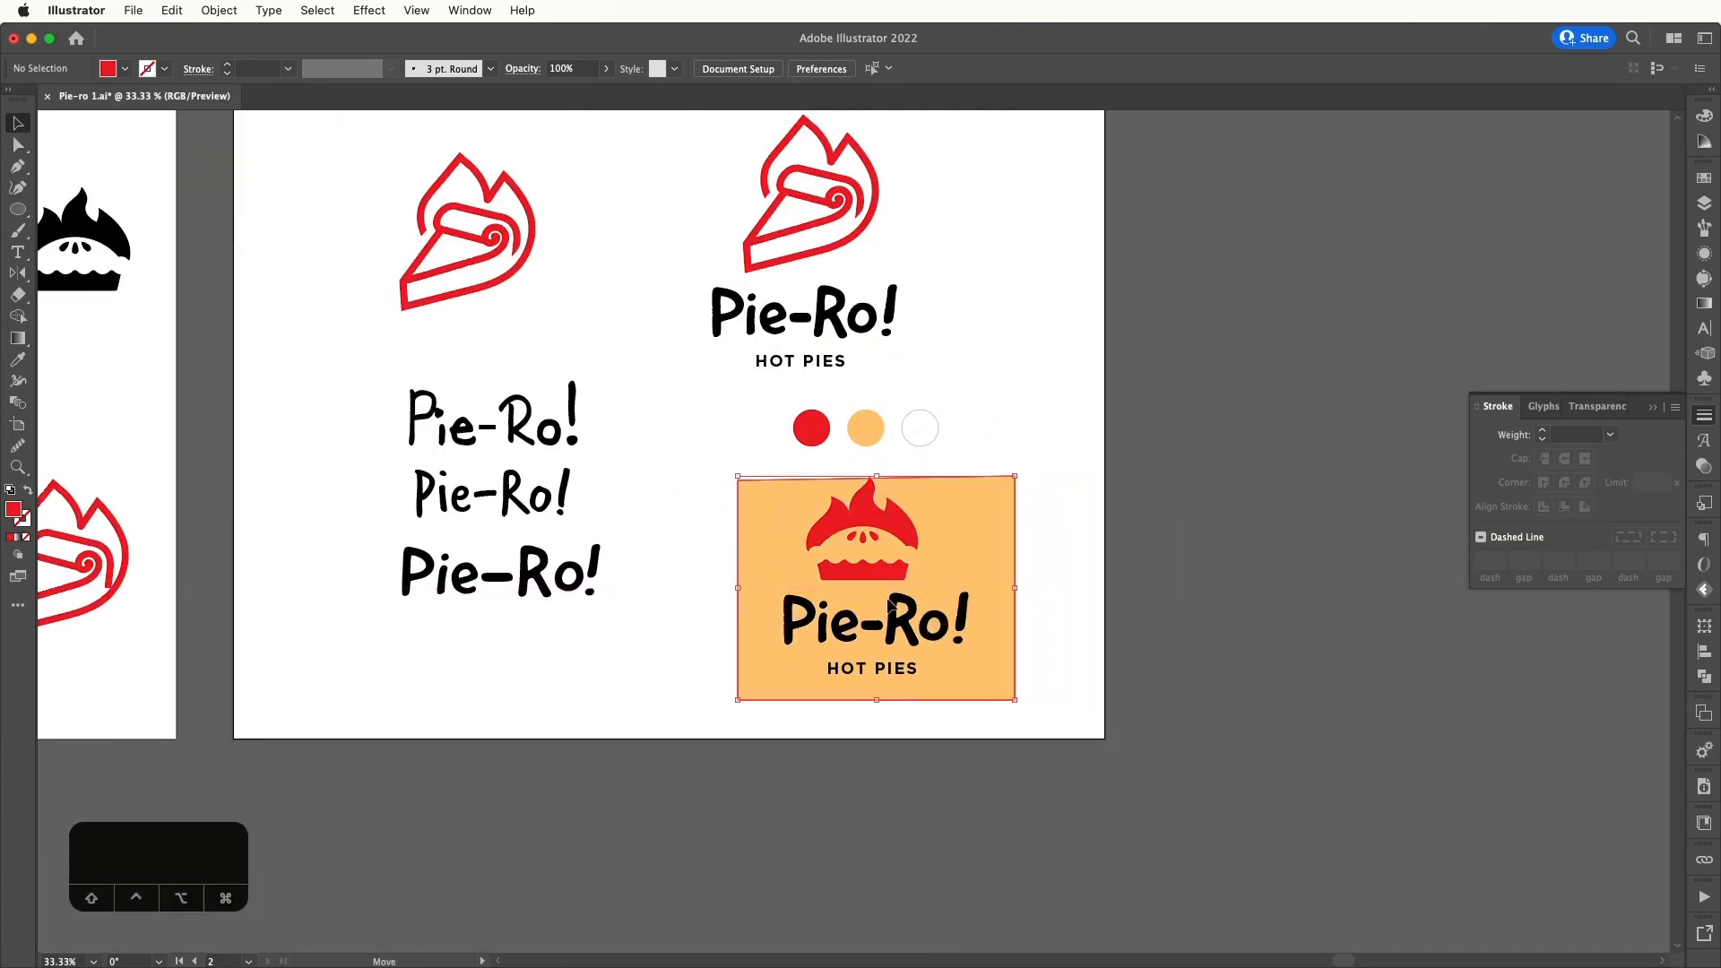
drag(1012, 479, 1027, 462)
click(1074, 486)
- Try filling all the "Pie-Ro!" letters and the "HOT PIES" tagline on the orange background with white
key(super+equal)
key(super+equal)
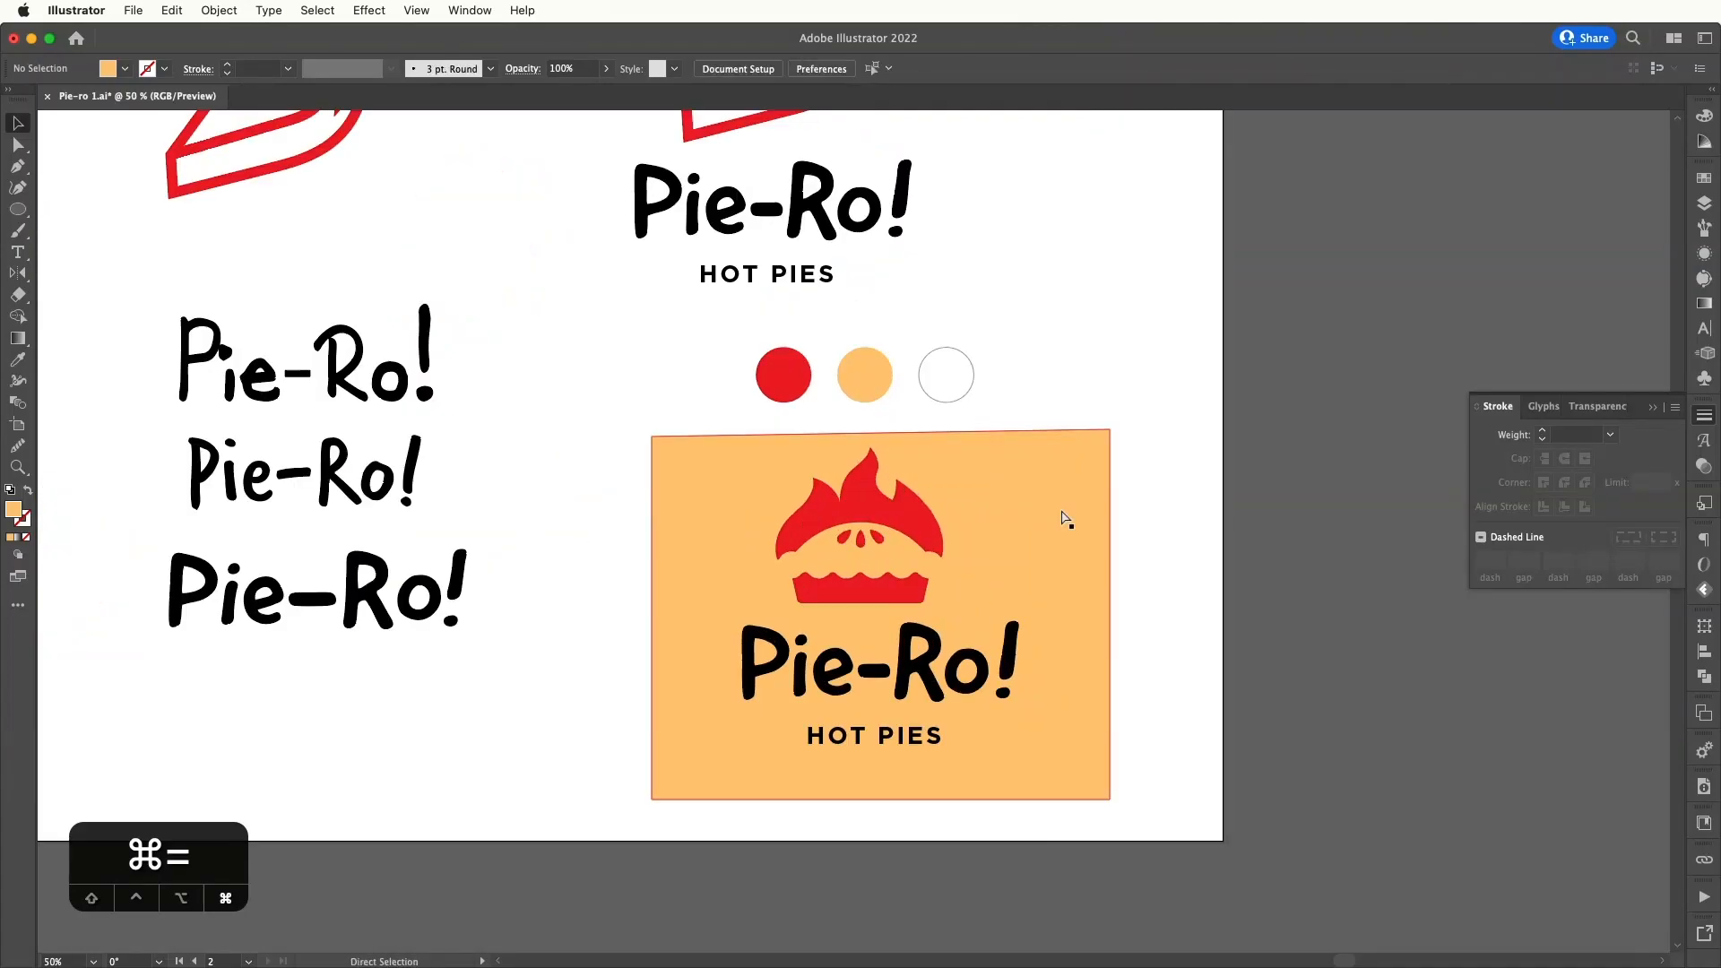
scroll(1049, 511, down, 1)
scroll(1049, 511, right, 1)
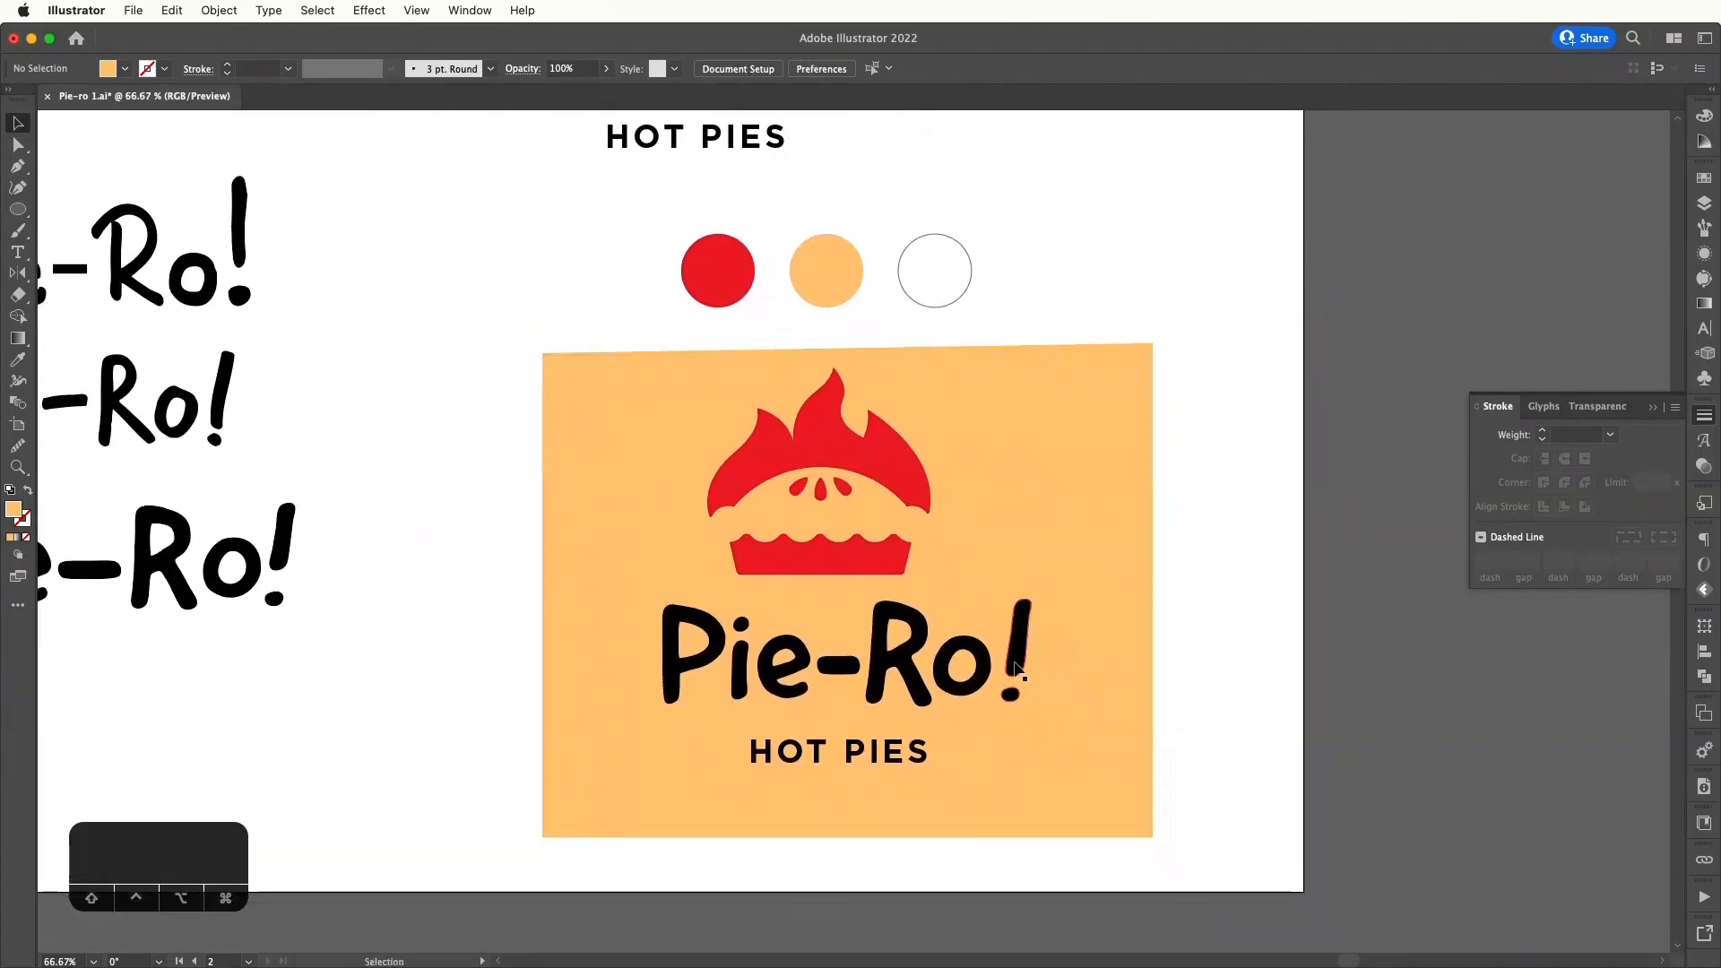
click(1022, 668)
shift+click(903, 646)
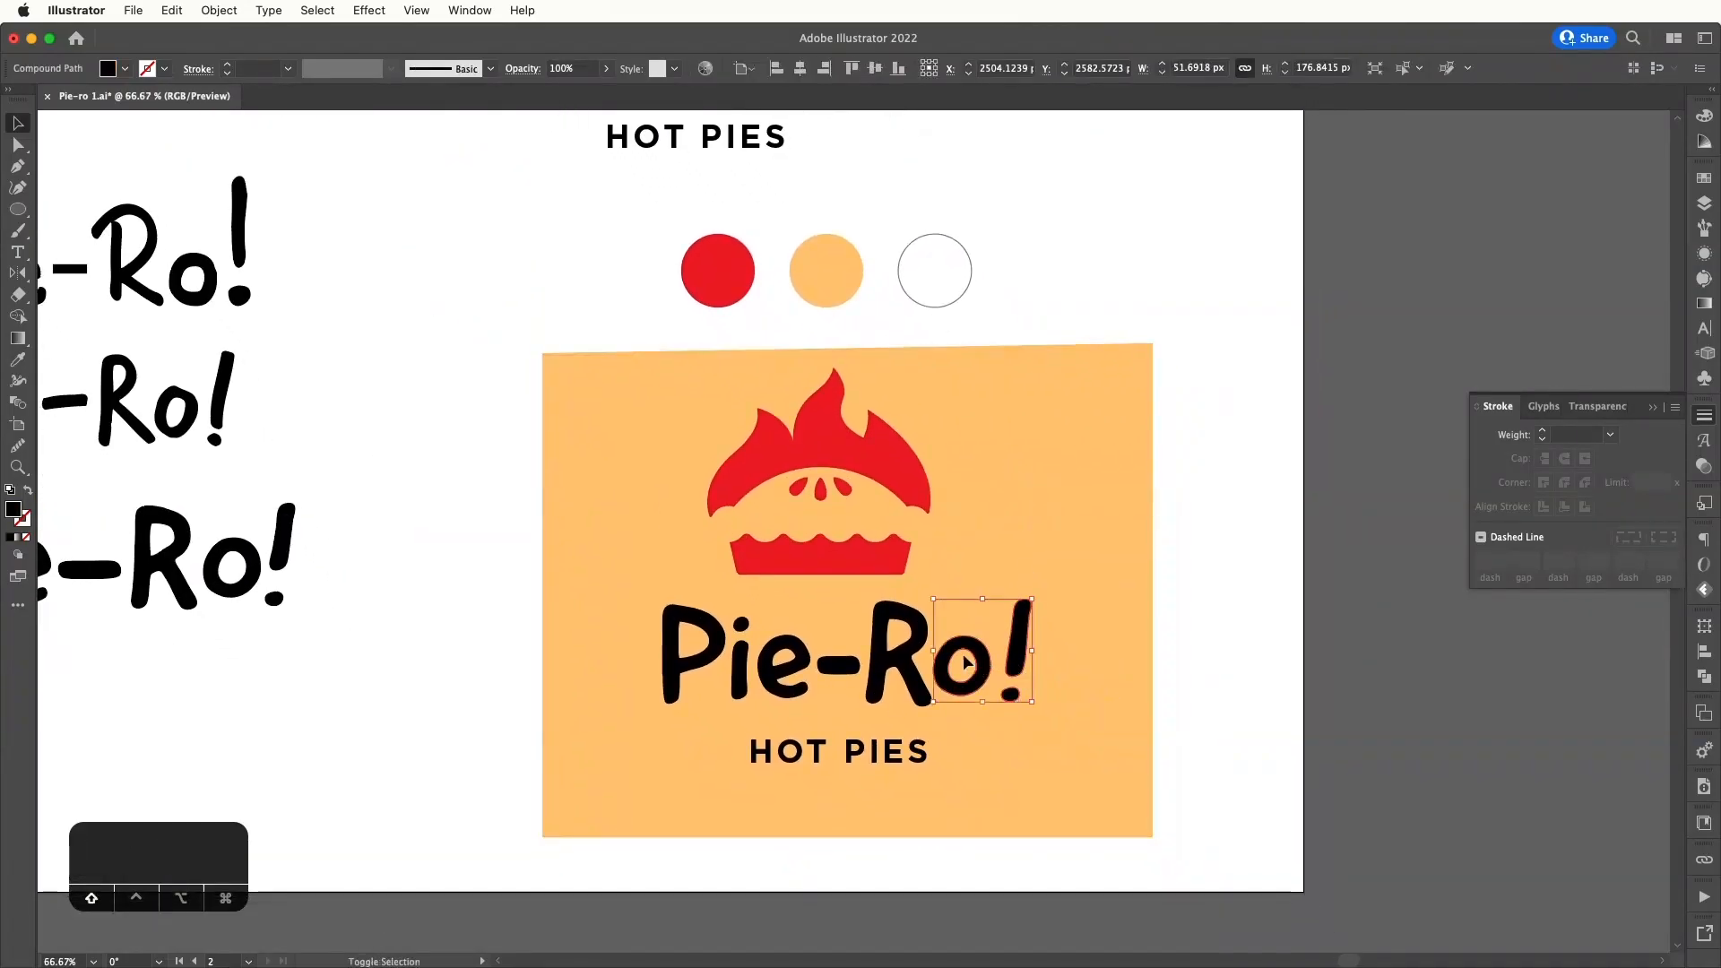
shift+click(839, 665)
shift+click(773, 661)
shift+click(739, 654)
shift+click(717, 648)
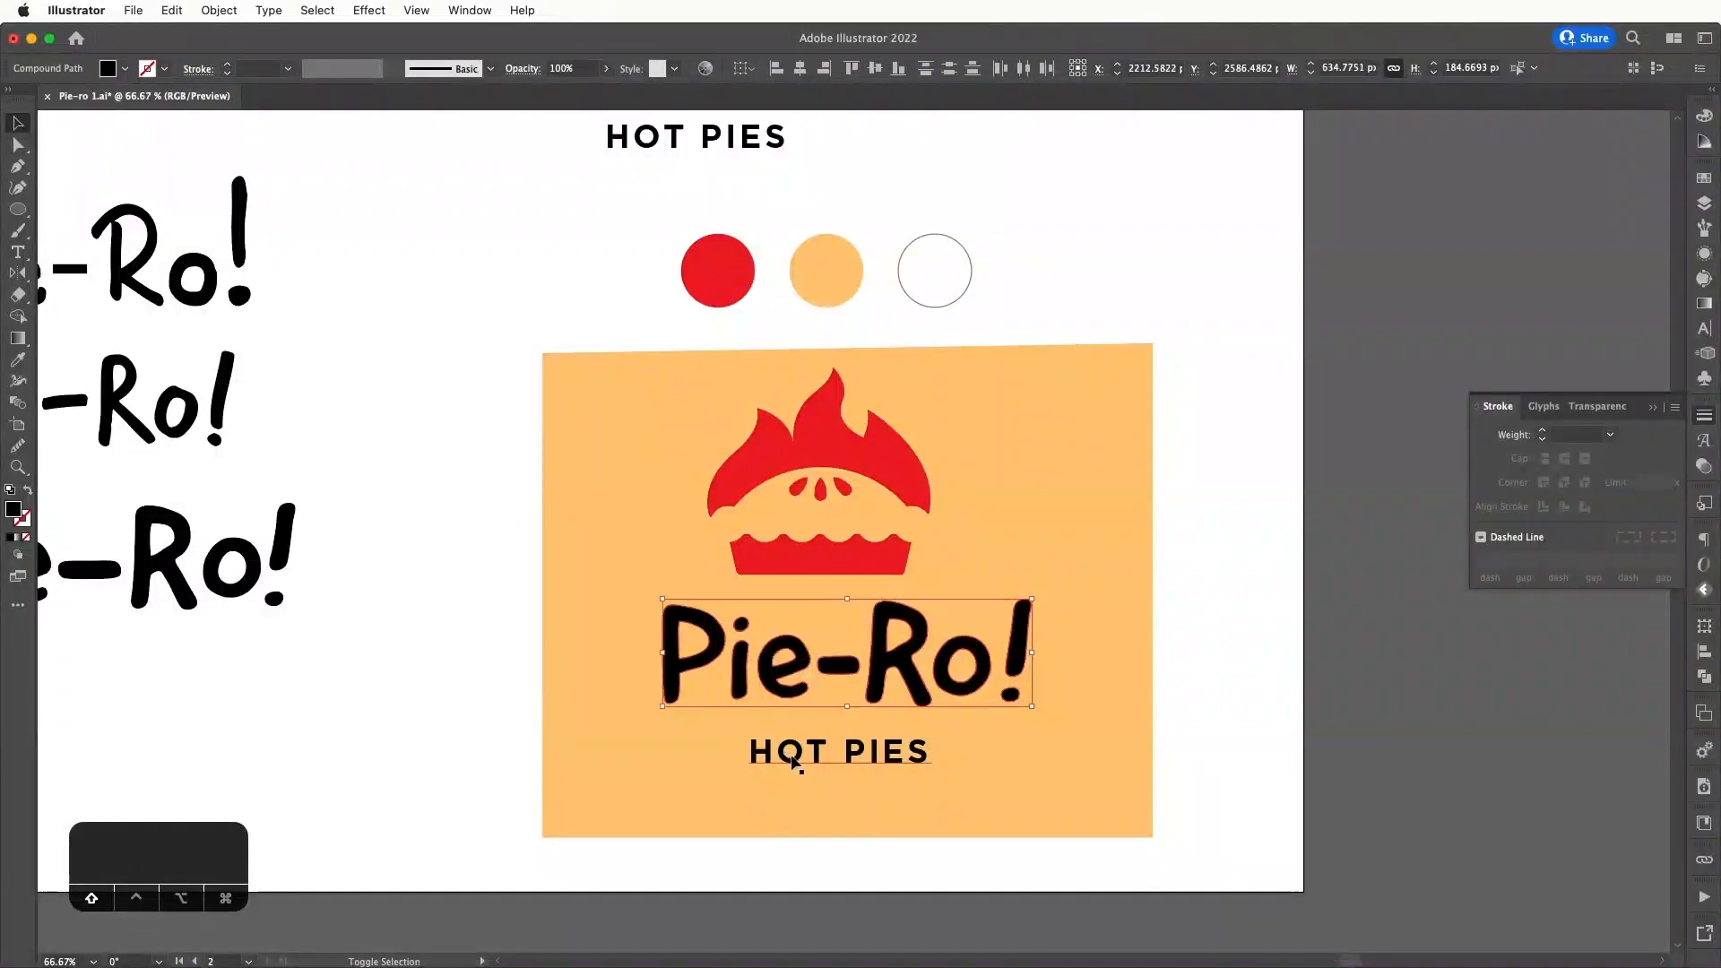
shift+click(812, 758)
click(1703, 178)
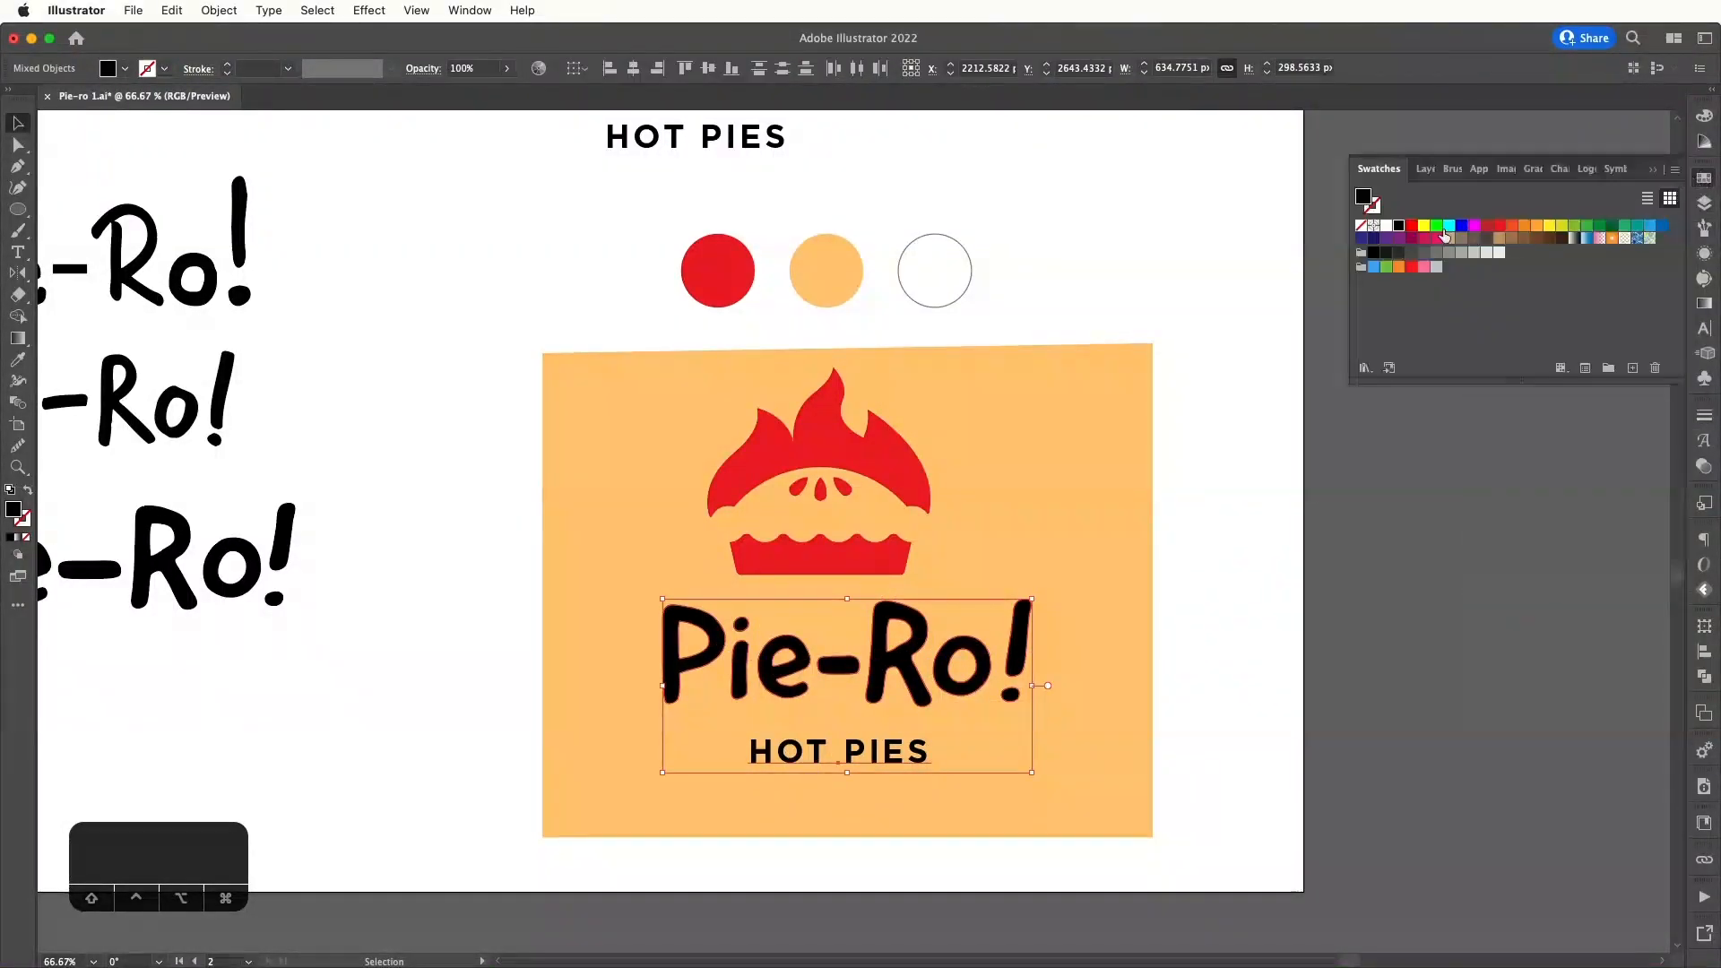
click(1386, 226)
click(1255, 272)
drag(1251, 336, 1227, 328)
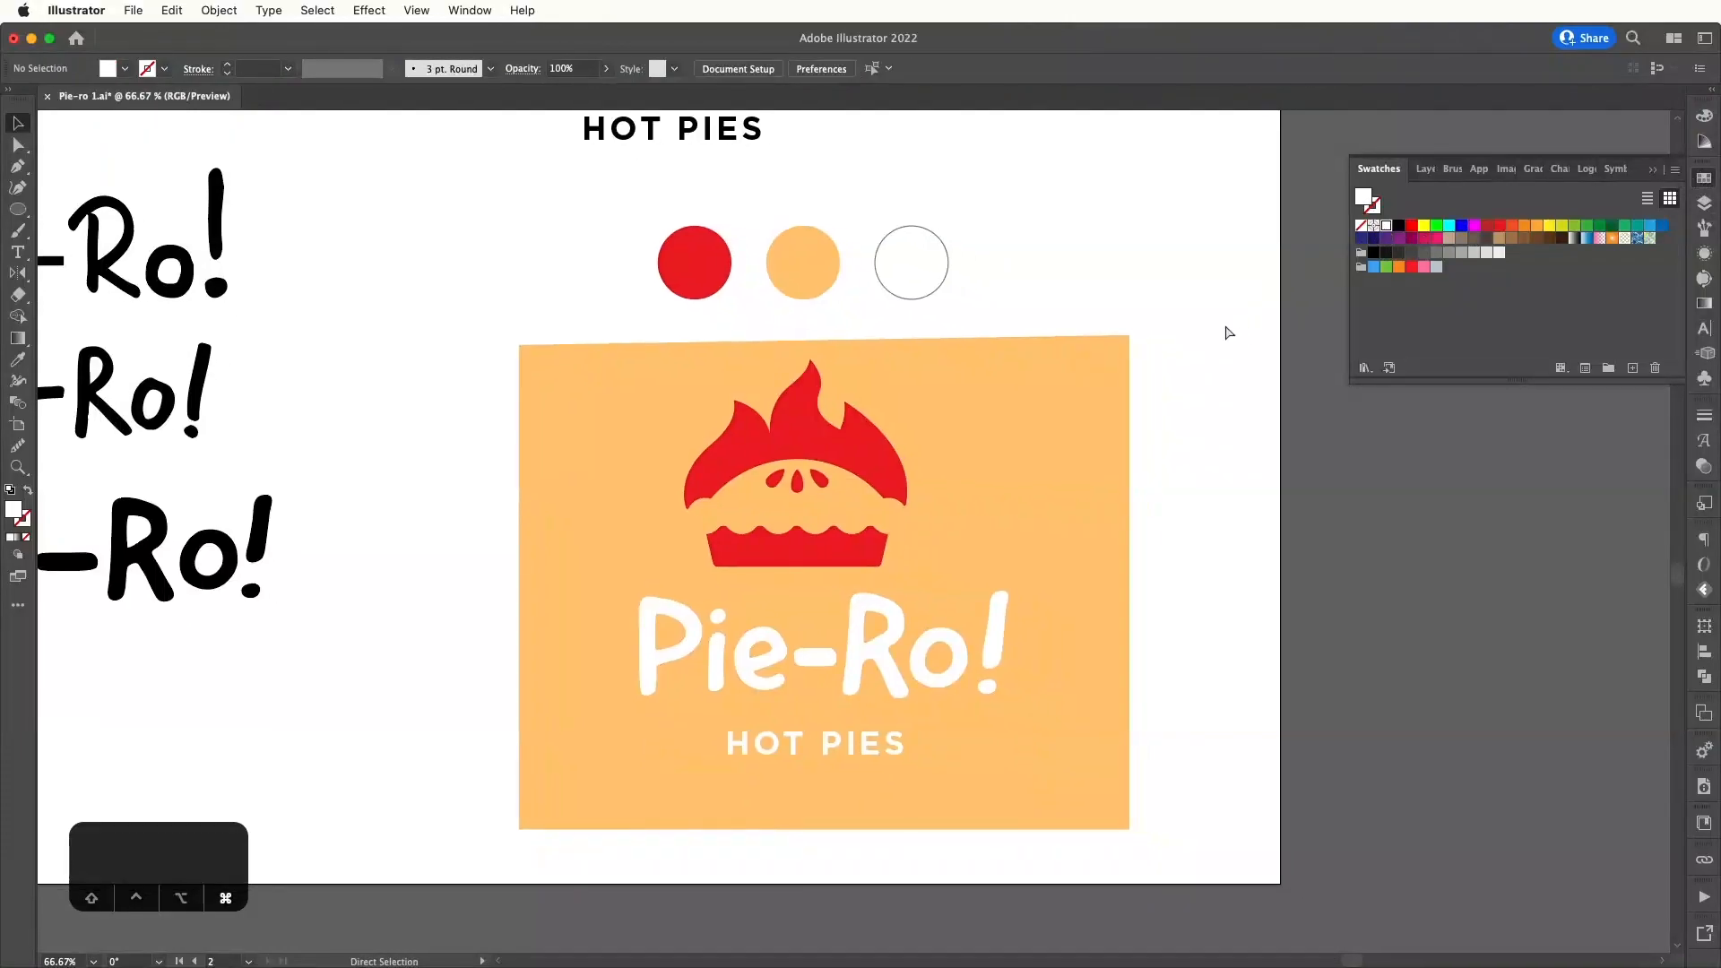
- Undo the white fill on the wordmark and tagline over the orange background and deselect them
key(super+minus)
key(super+minus)
key(super+z)
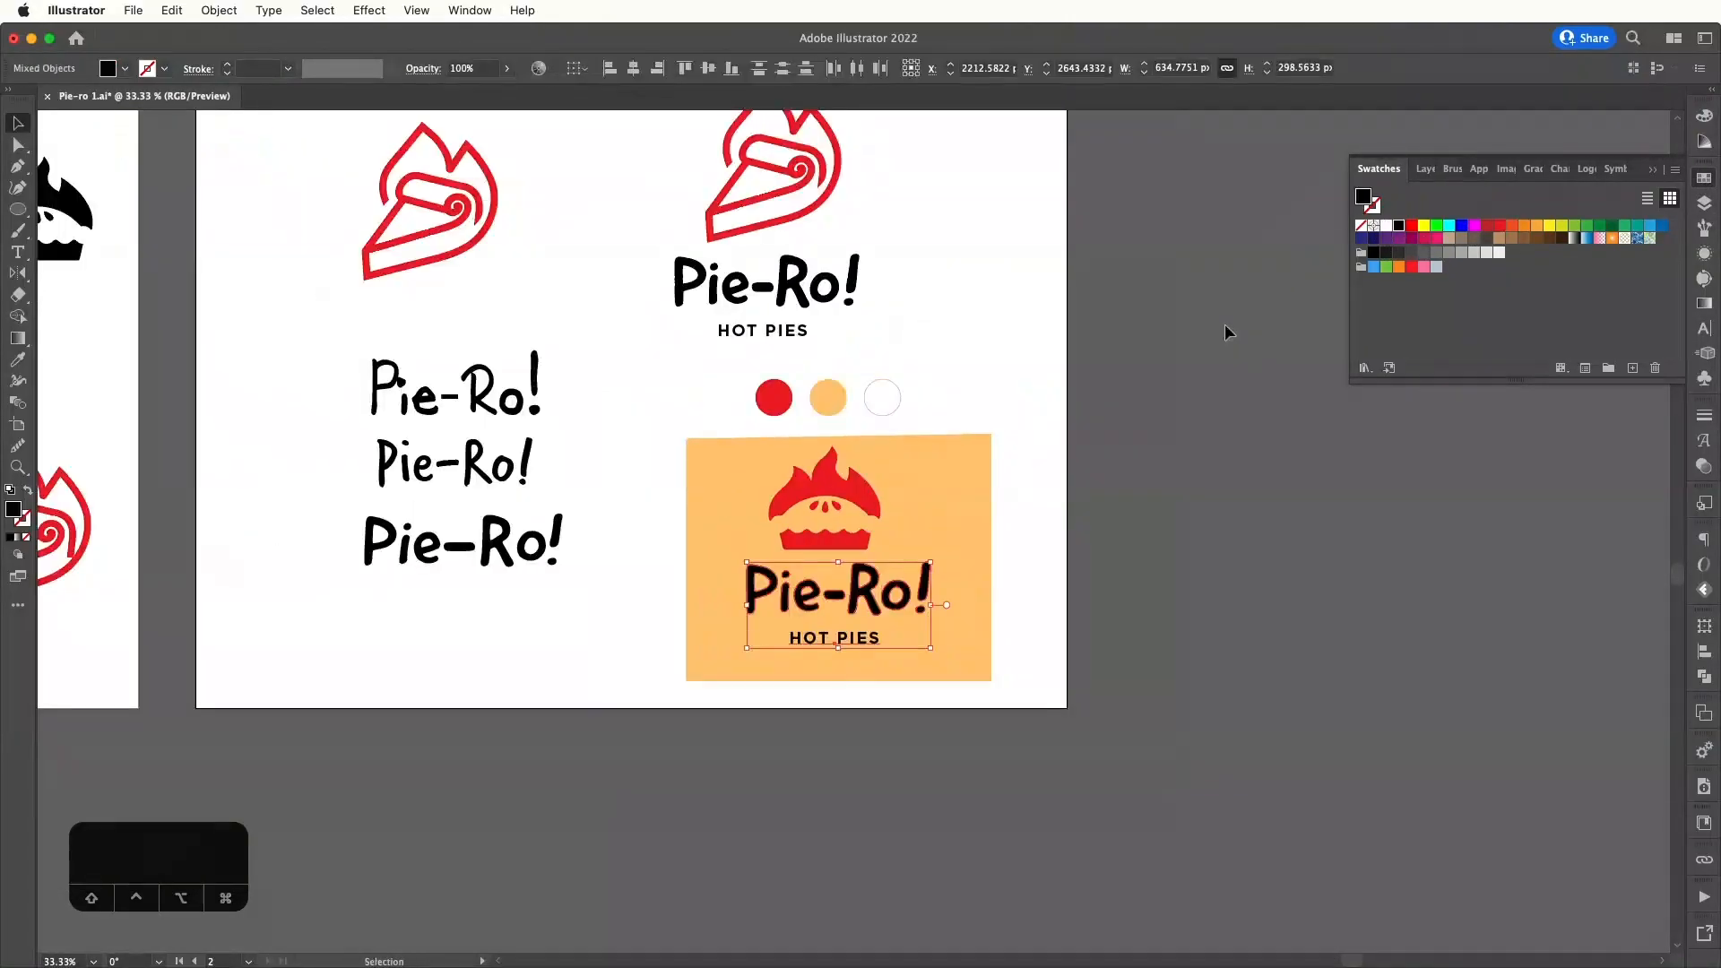
drag(1225, 326, 1204, 326)
click(990, 373)
drag(990, 374, 995, 411)
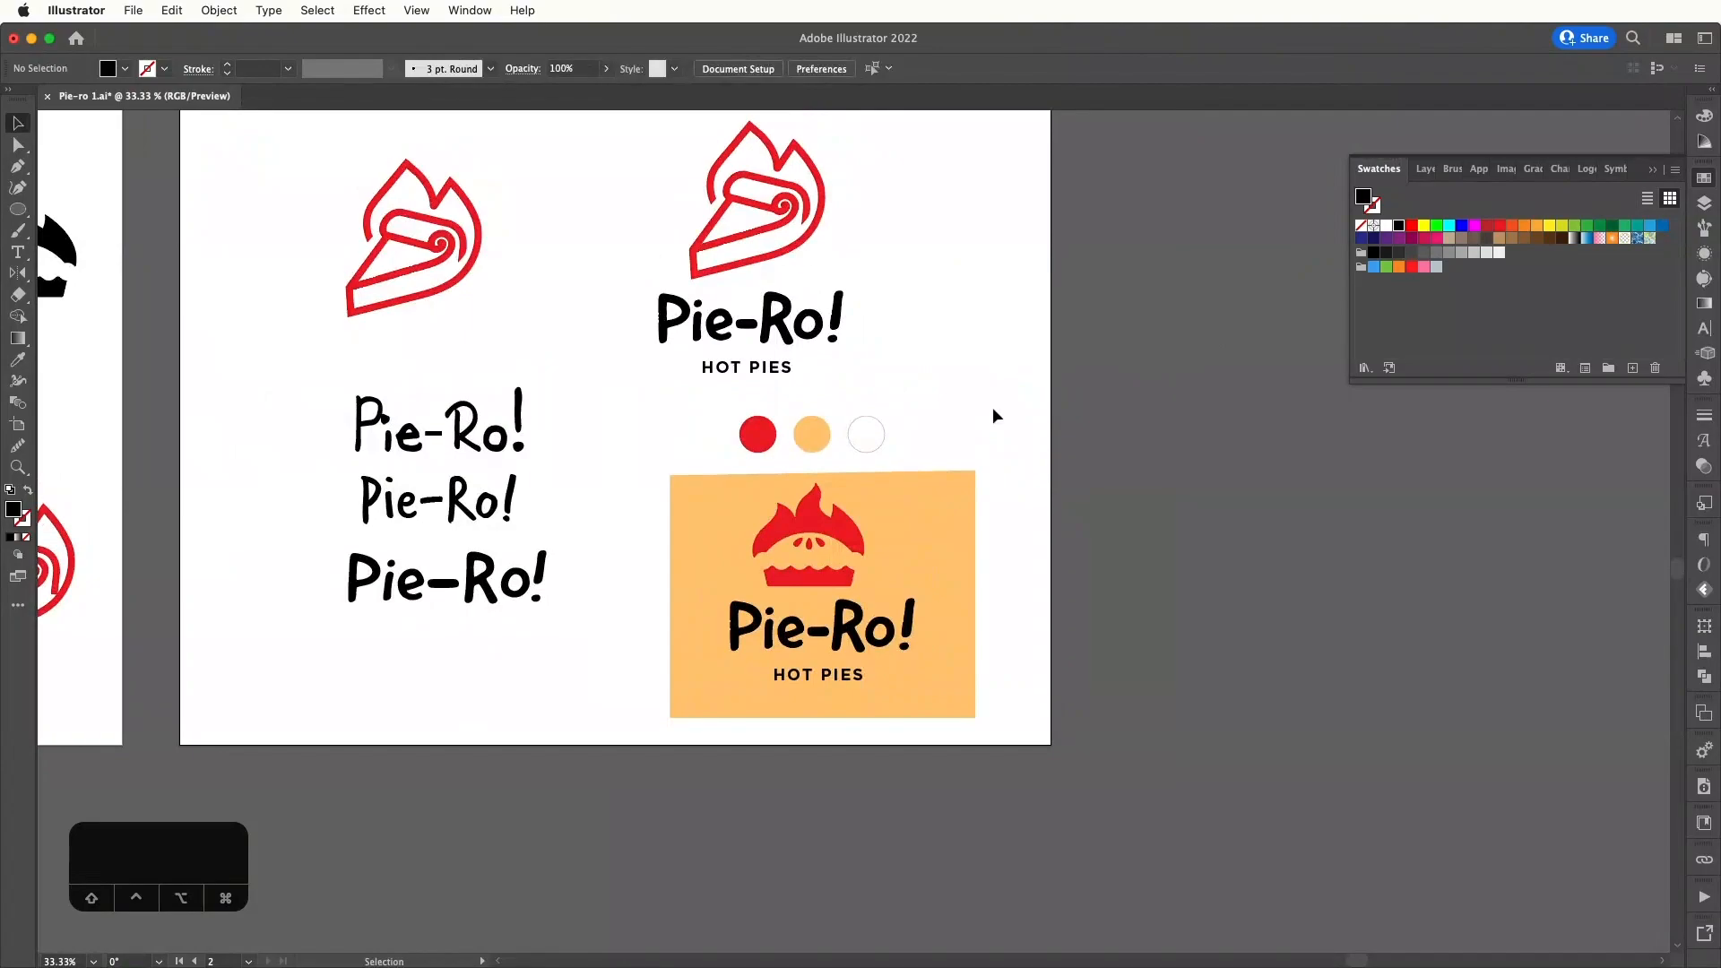